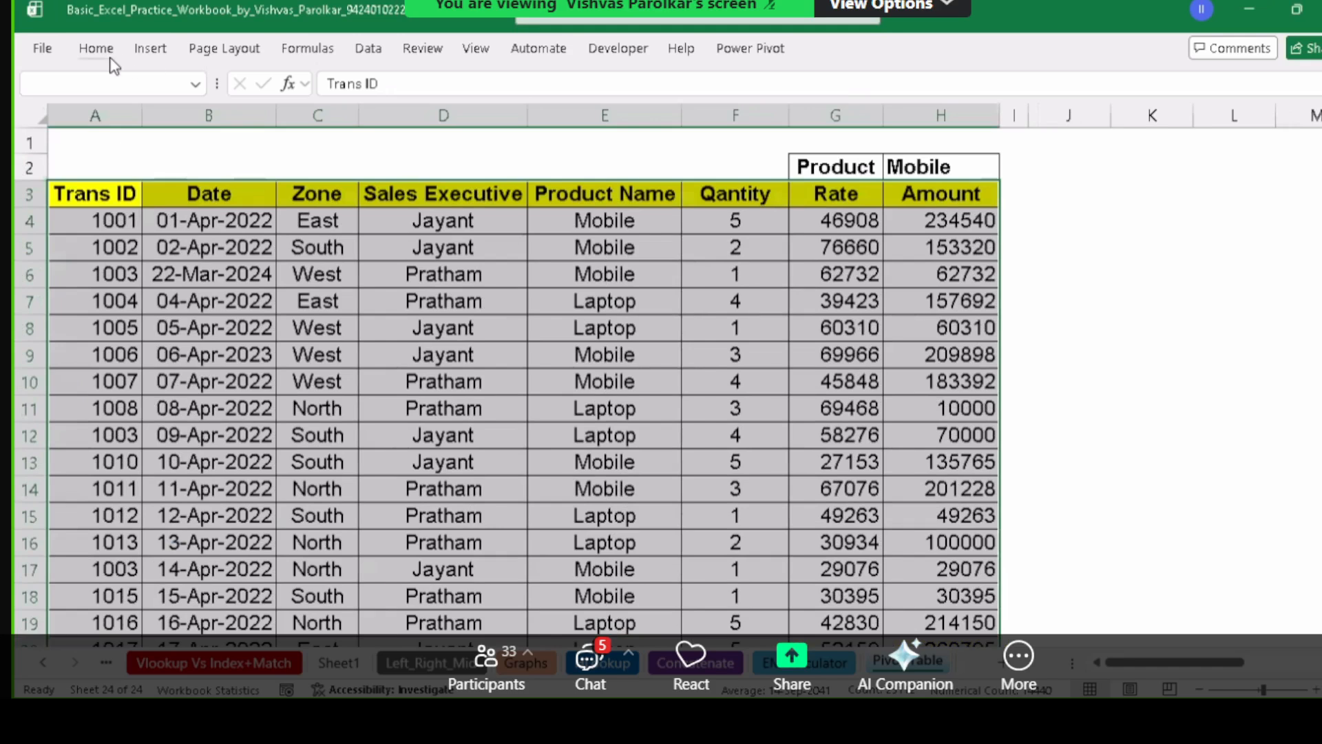
Start a New Rule using 'Use a formula to determine which cells to format', then move the dialog off the table headers.
{"action": "left_click", "coordinate": [87, 54]}
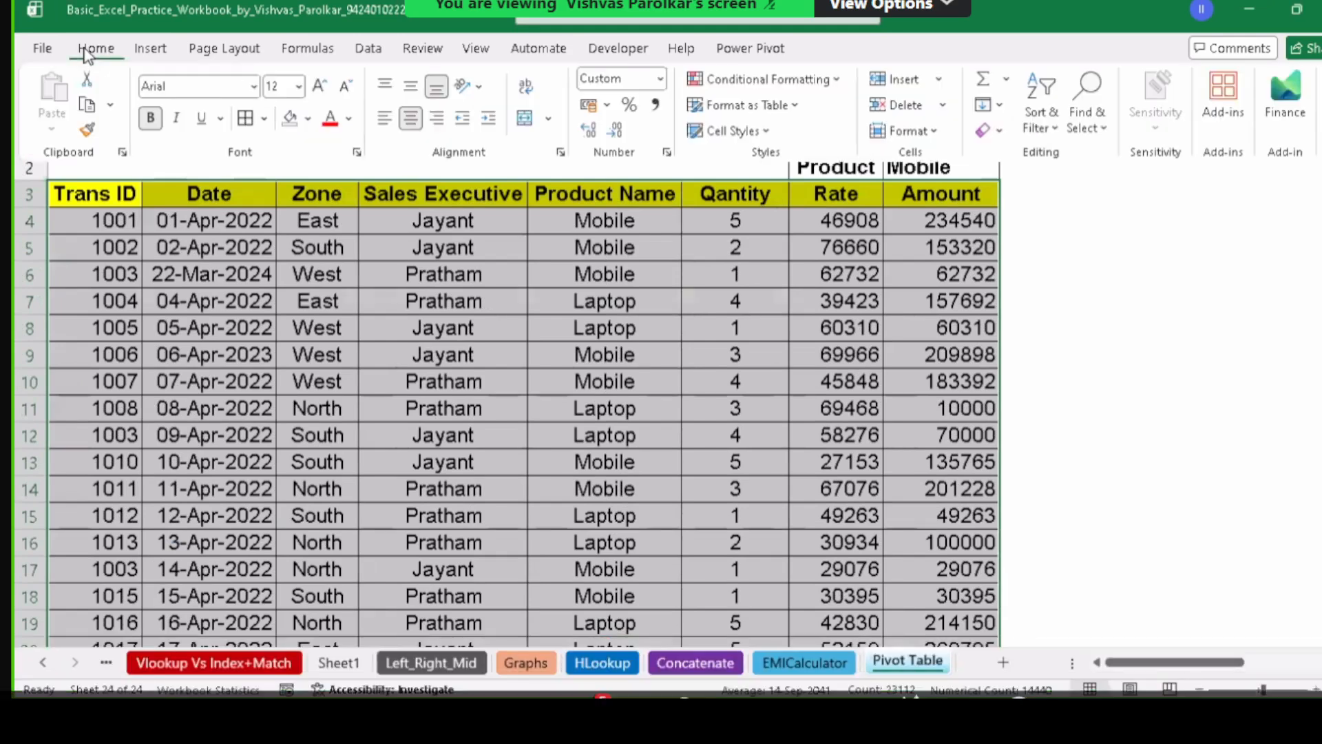
{"action": "left_click", "coordinate": [821, 88]}
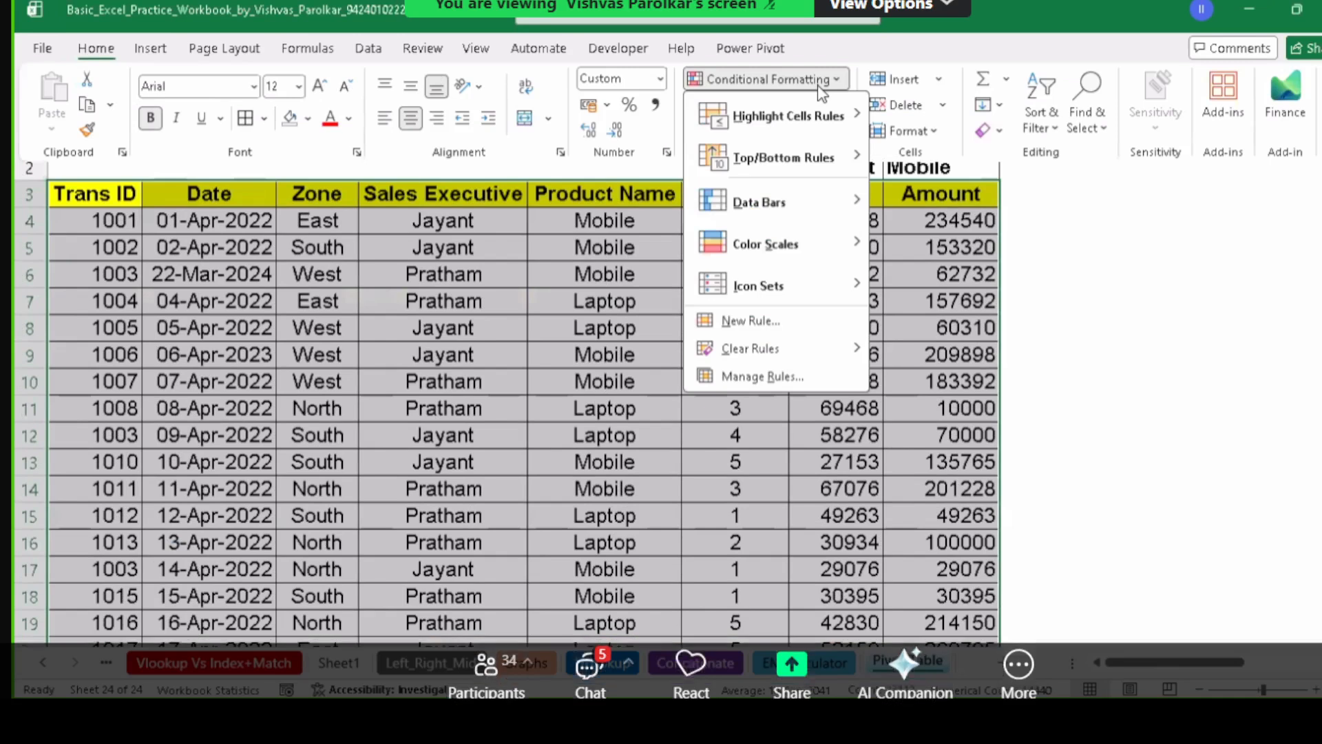
{"action": "left_click", "coordinate": [752, 321]}
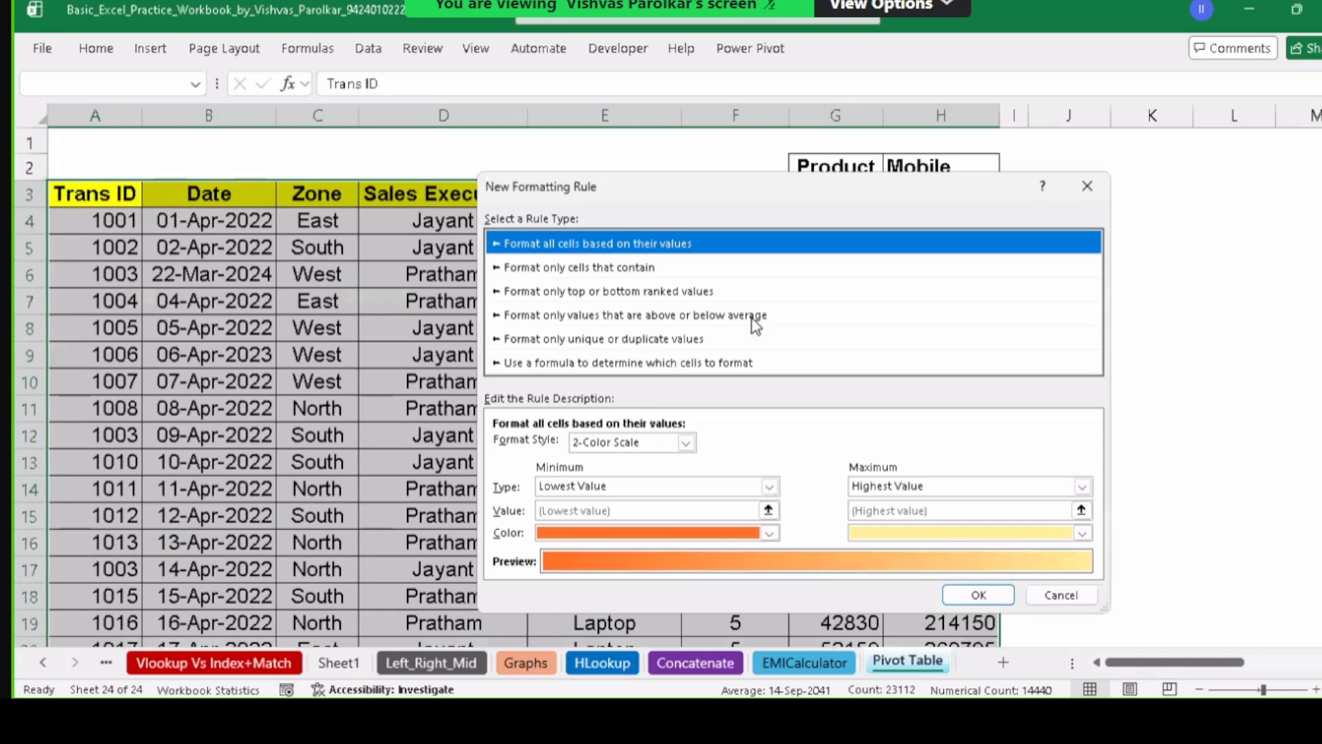
{"action": "left_click", "coordinate": [639, 363]}
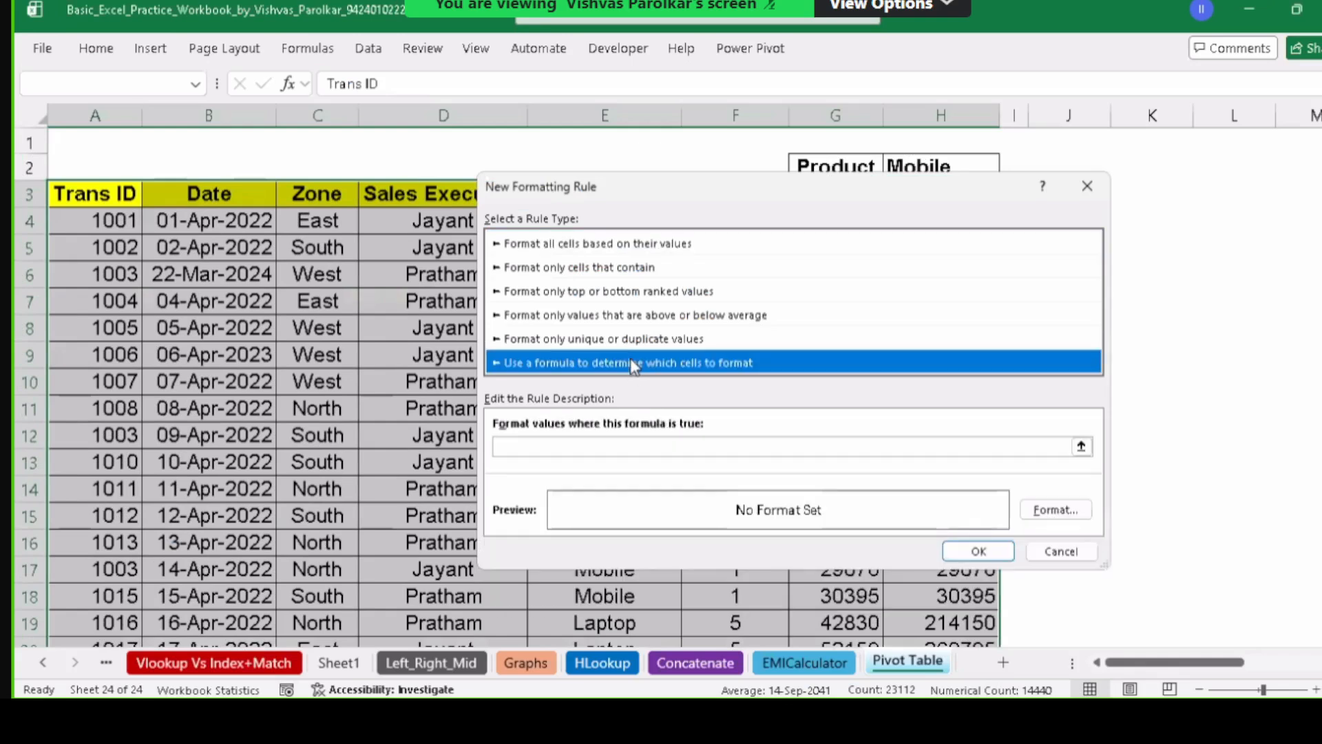
{"action": "left_click", "coordinate": [516, 447]}
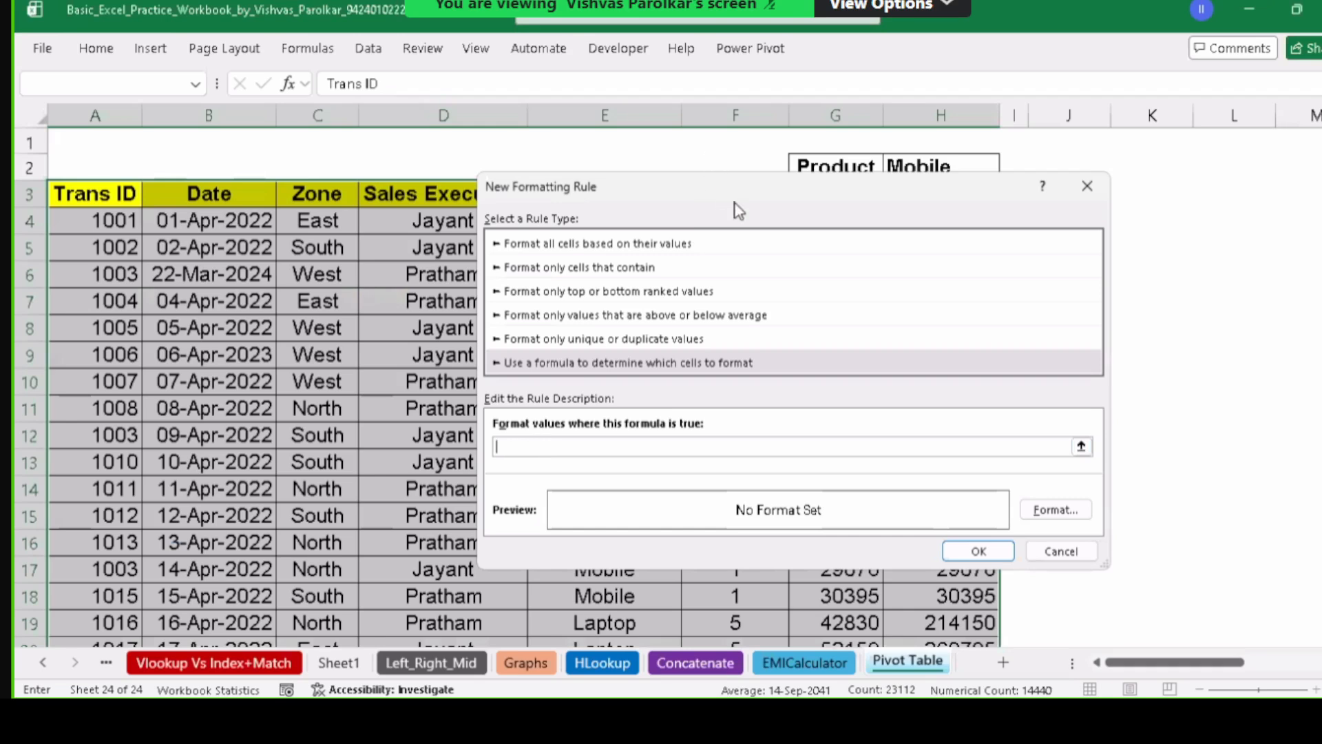
{"action": "left_click_drag", "start_coordinate": [738, 210], "coordinate": [907, 310]}
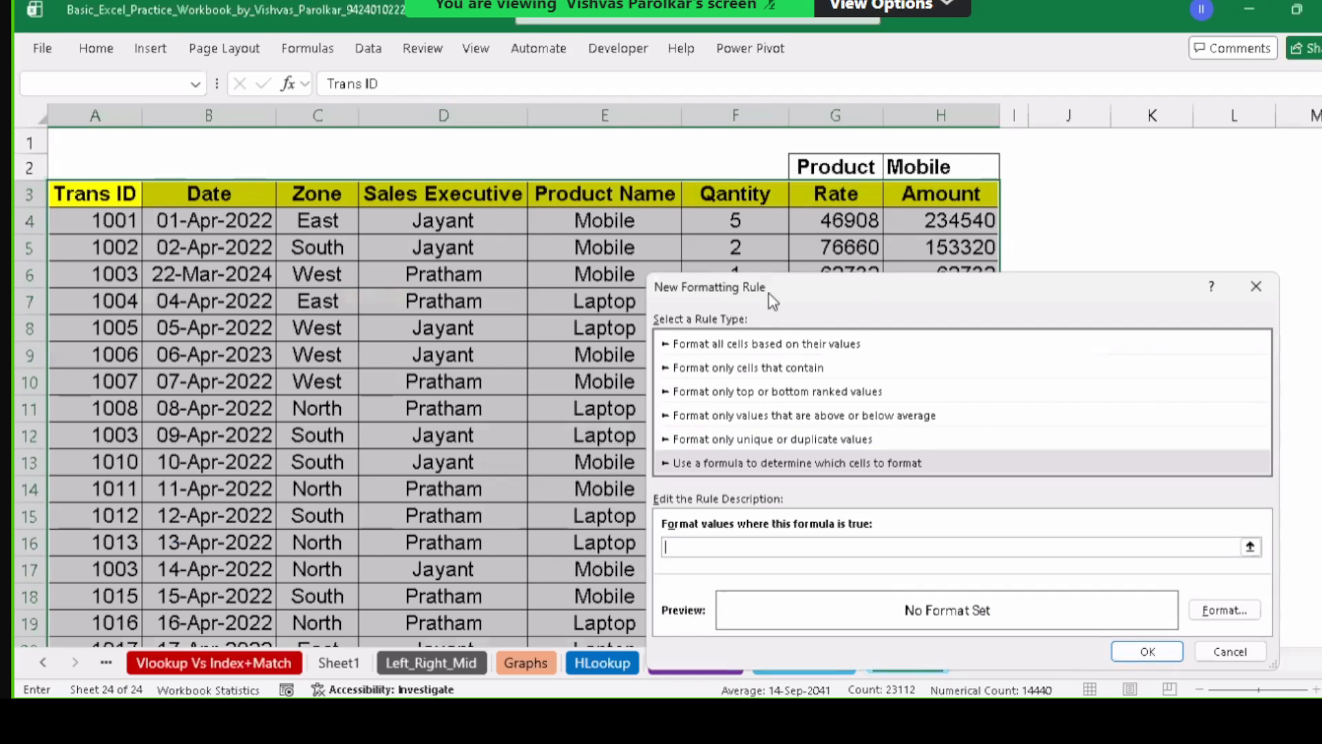
{"action": "left_click_drag", "start_coordinate": [774, 285], "coordinate": [808, 238]}
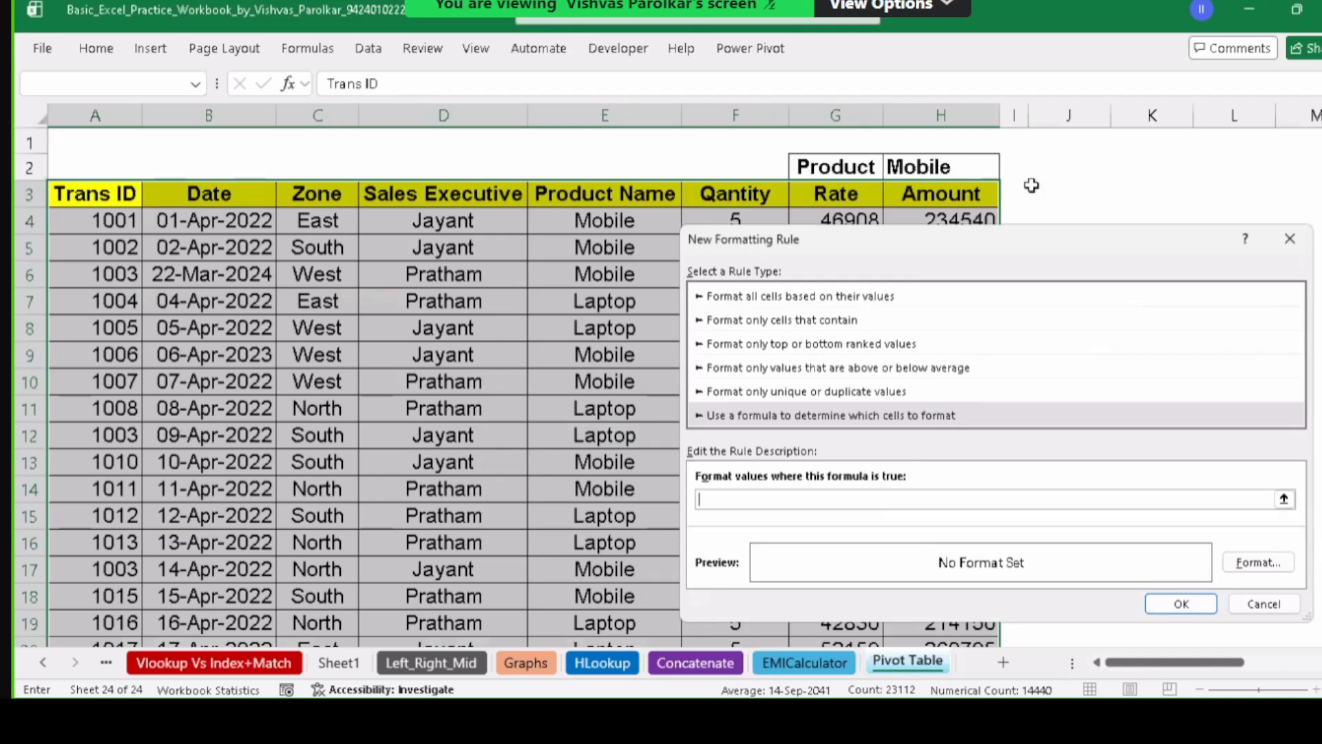
Enter the rule formula =$E3=$H$2, comparing each row's Product Name with H2.
{"action": "left_click", "coordinate": [585, 194]}
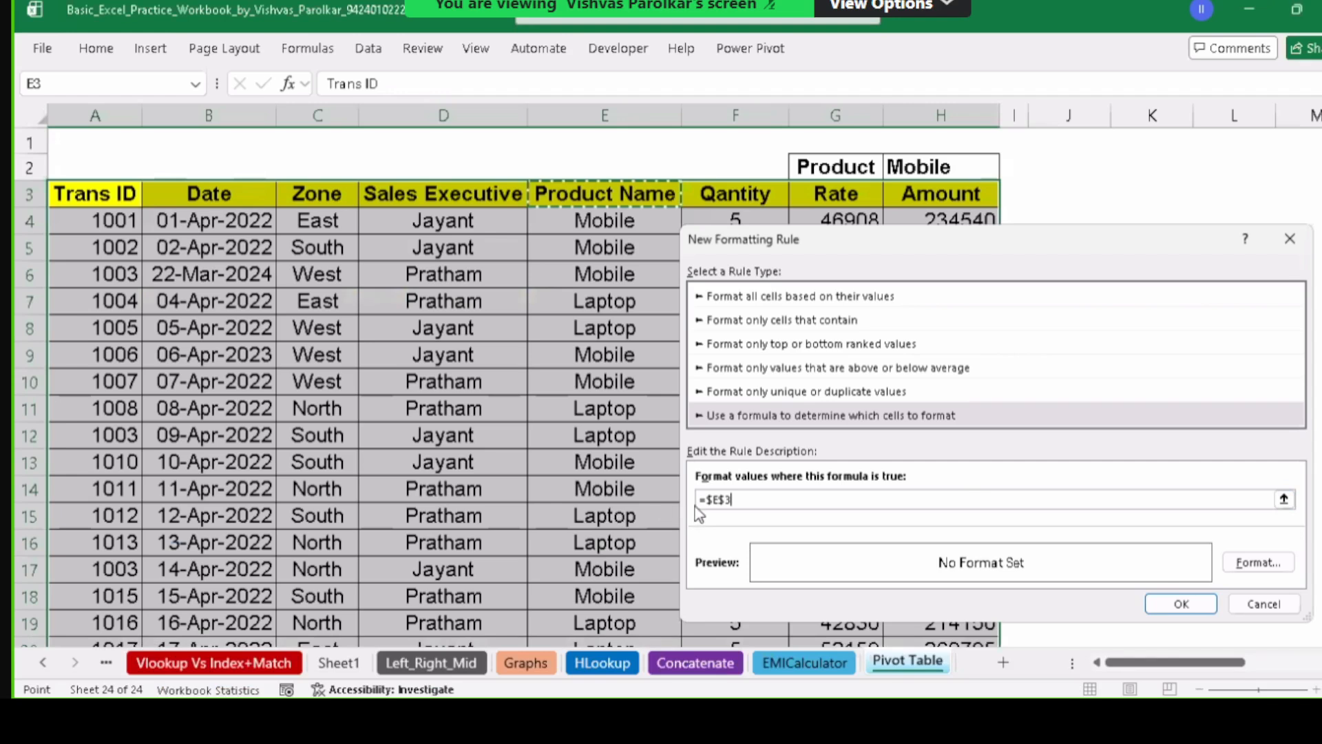
{"action": "left_click", "coordinate": [731, 501]}
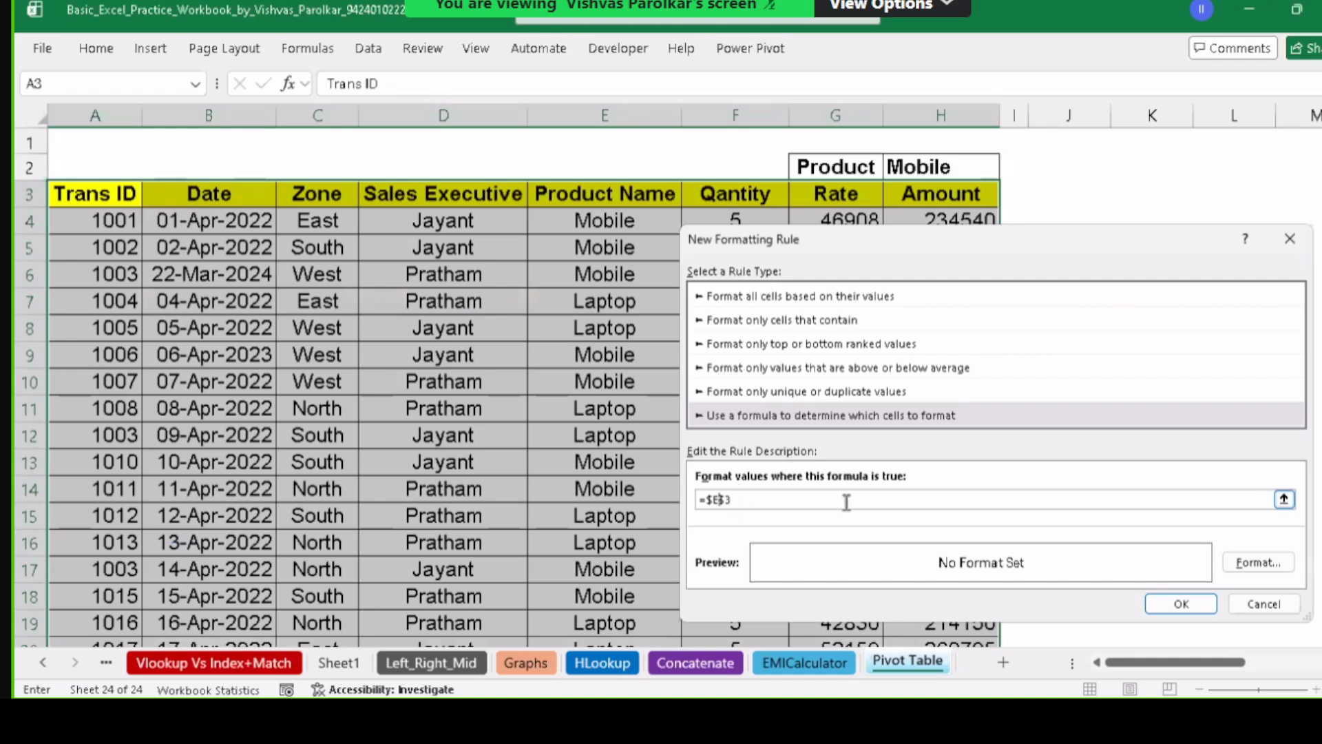
{"action": "key", "text": "BackSpace"}
{"action": "left_click", "coordinate": [942, 168]}
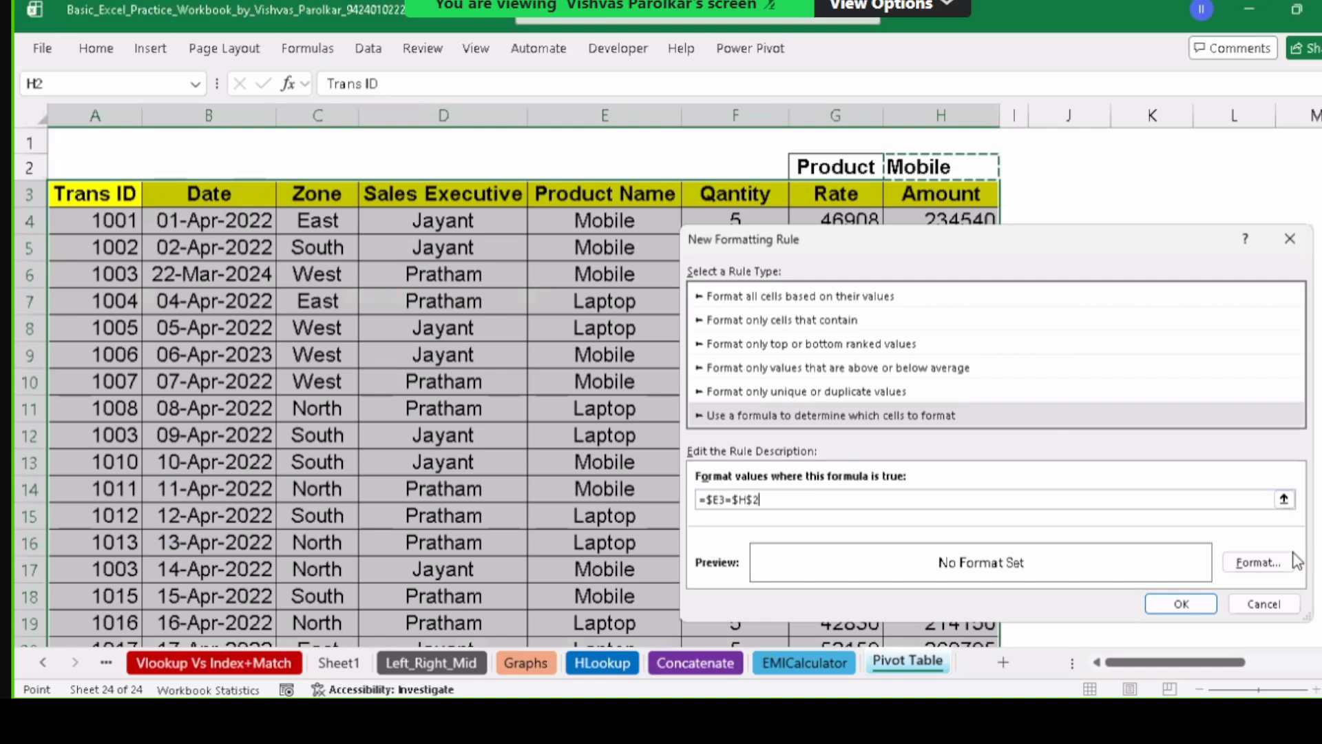
Give the formula rule a light pink fill and apply it.
{"action": "left_click", "coordinate": [1253, 561]}
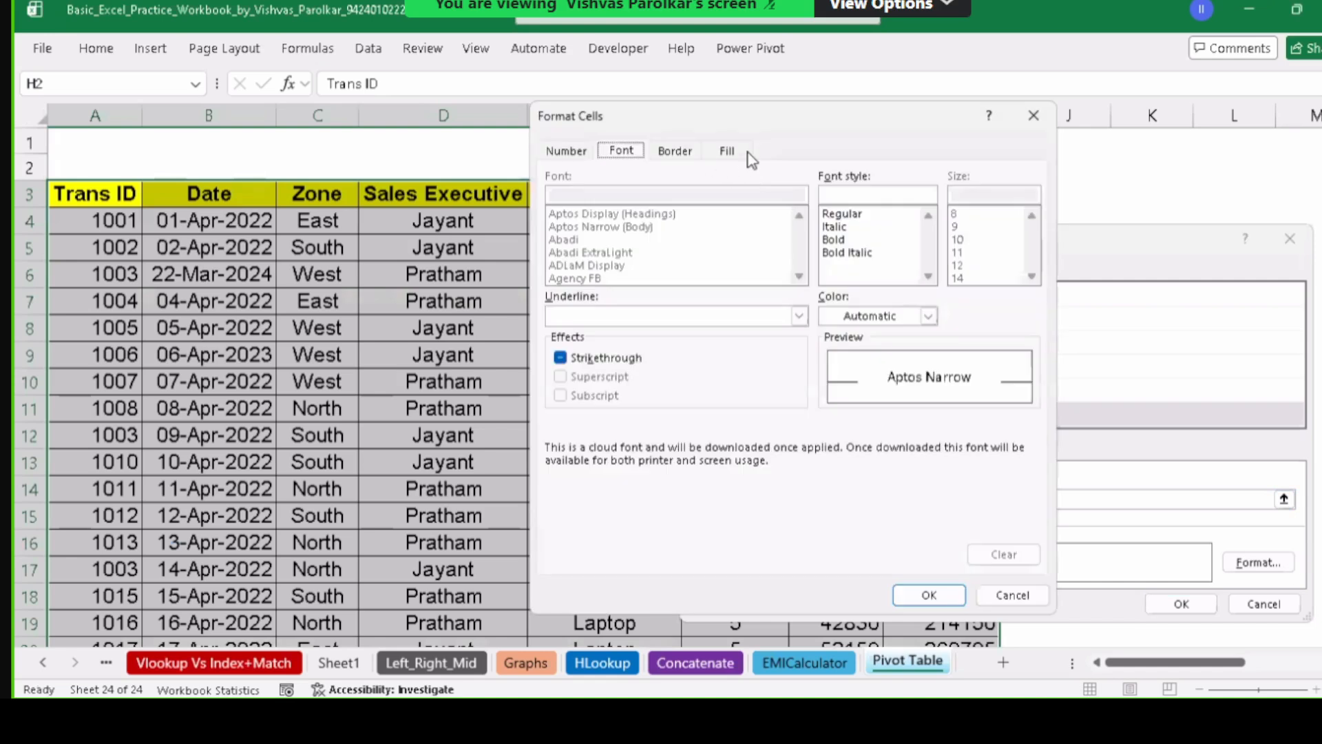
{"action": "left_click", "coordinate": [729, 151]}
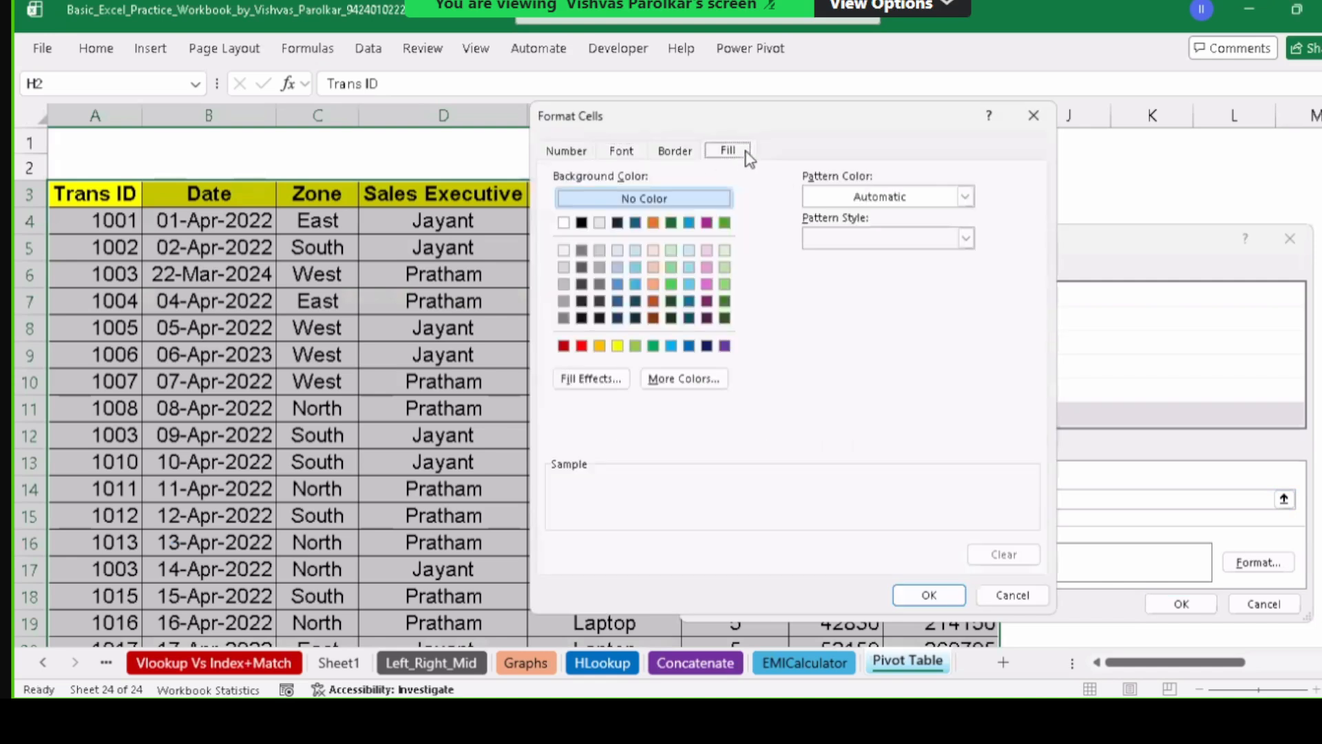
{"action": "left_click", "coordinate": [708, 250]}
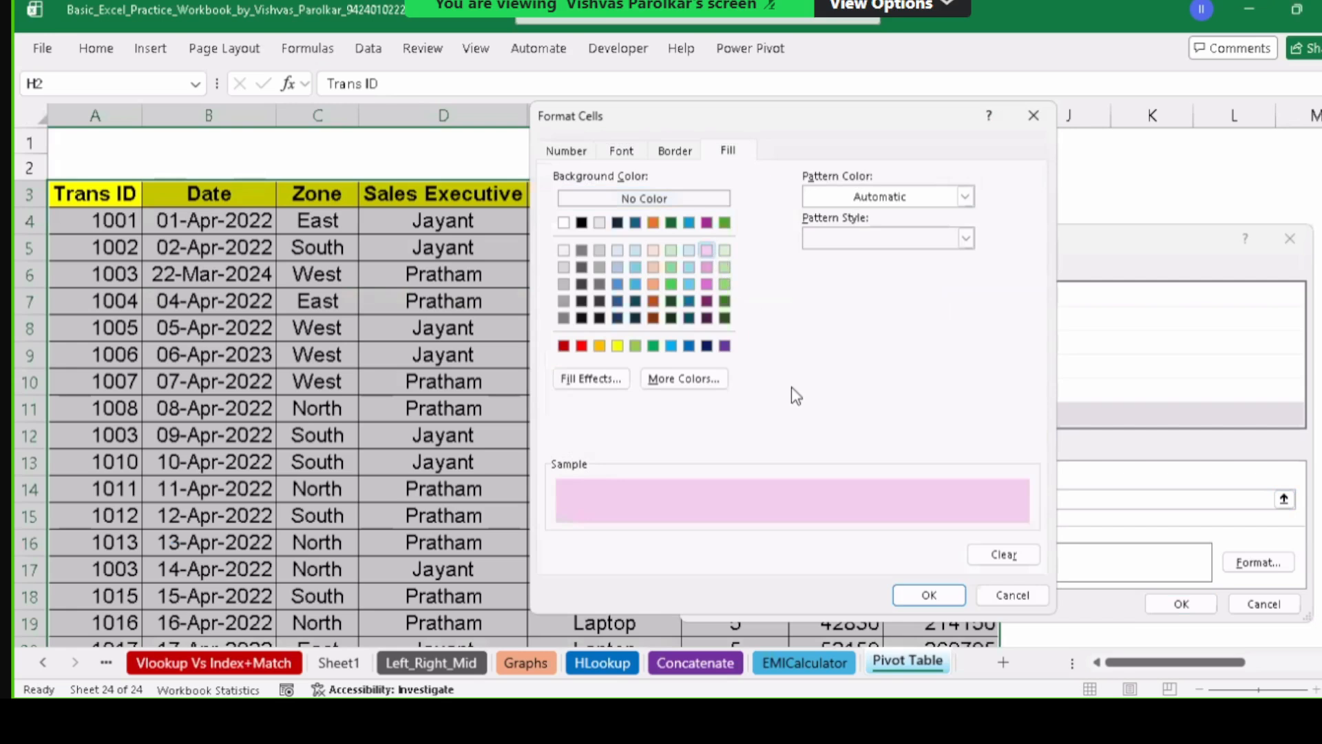
{"action": "key", "text": "Return"}
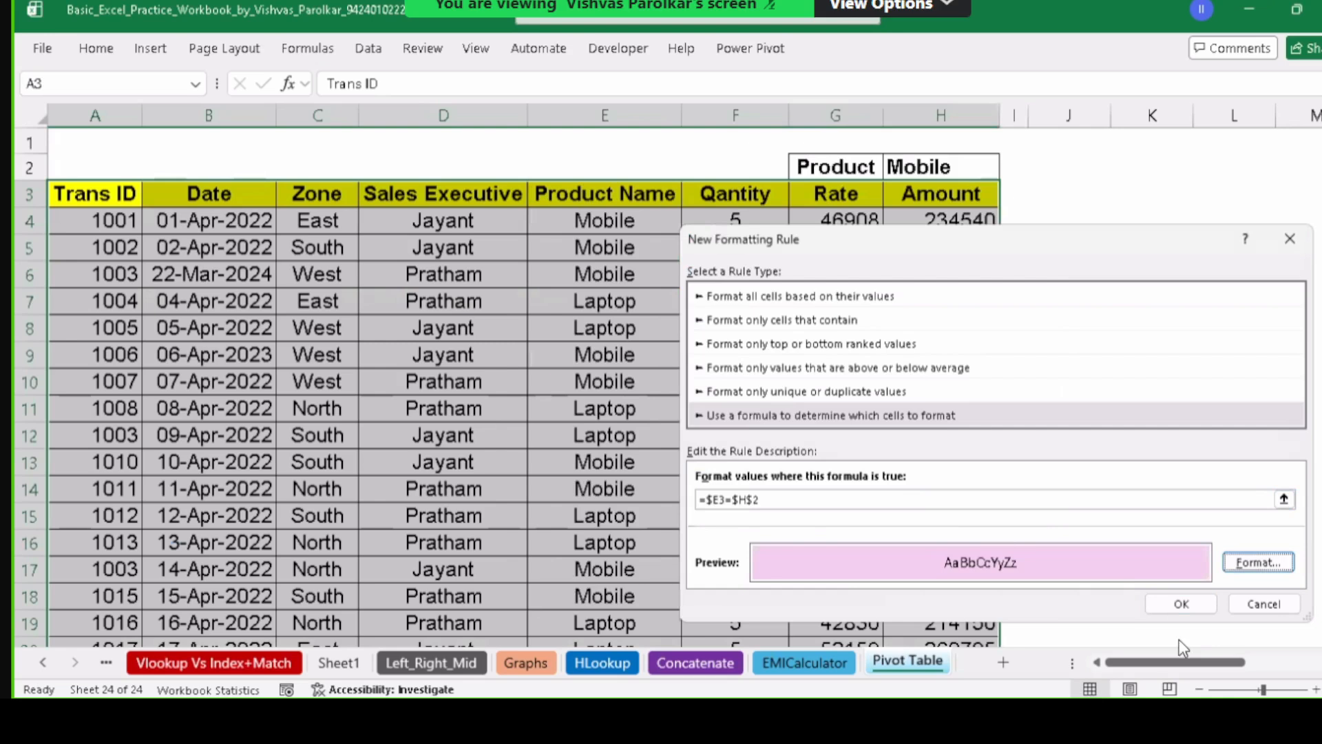
{"action": "left_click", "coordinate": [1181, 603]}
Step down the Product Name rows to check the pink Mobile highlighting, then return to the top.
{"action": "left_click", "coordinate": [643, 516]}
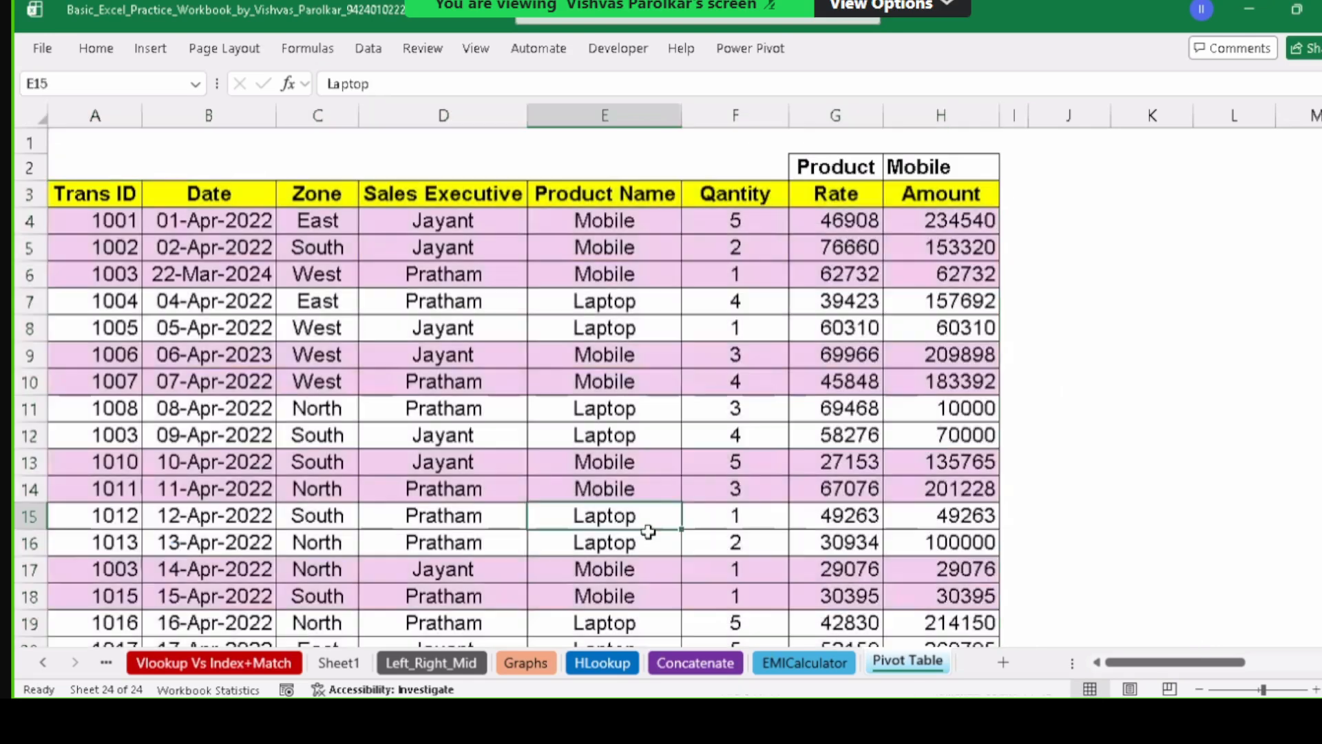
{"action": "scroll", "coordinate": [537, 481], "scroll_direction": "down", "scroll_amount": 2}
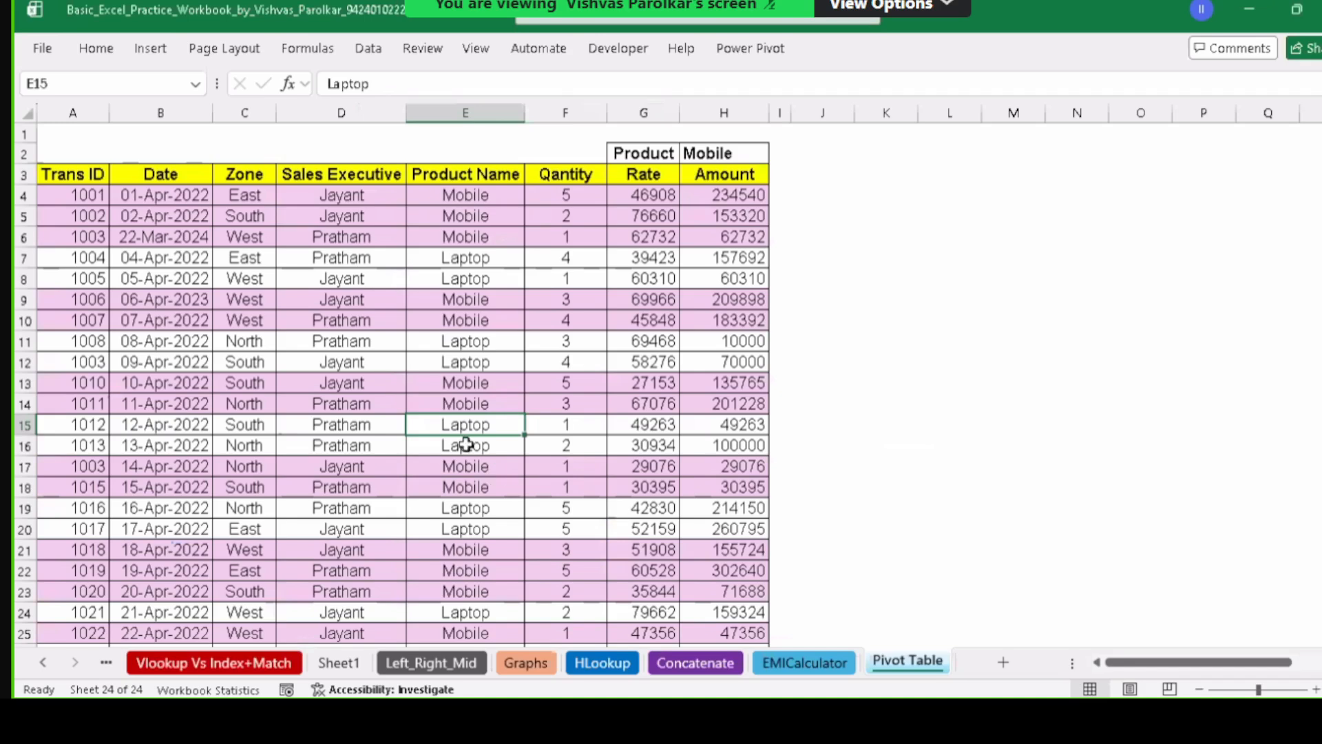
{"action": "left_click", "coordinate": [440, 388]}
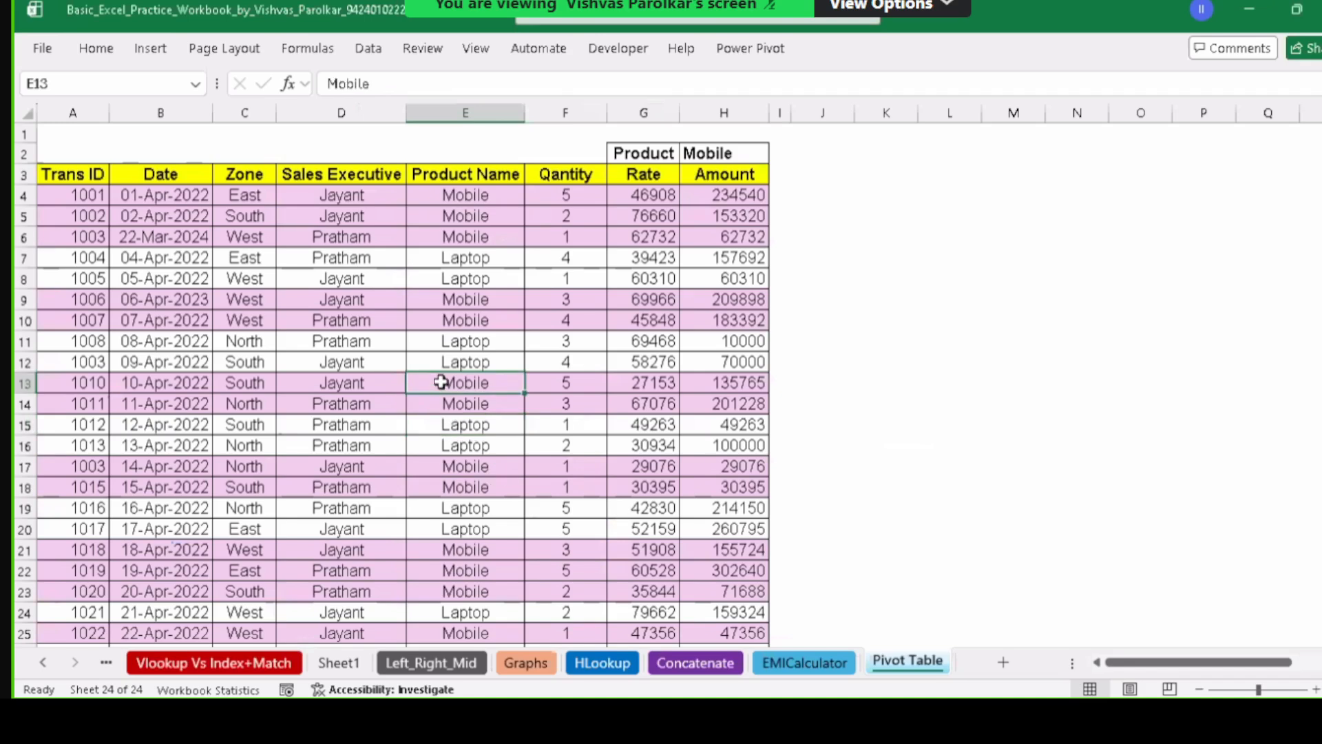
{"action": "key", "text": "Down"}
{"action": "key", "text": "Down"}
{"action": "key", "text": "Down"}
{"action": "key", "text": "Down"}
{"action": "key", "text": "Down"}
{"action": "key", "text": "Down"}
{"action": "key", "text": "Down"}
{"action": "key", "text": "Down"}
{"action": "key", "text": "Down"}
{"action": "key", "text": "Down"}
{"action": "key", "text": "Down"}
{"action": "key", "text": "Down"}
{"action": "key", "text": "Down"}
{"action": "key", "text": "Down"}
{"action": "key", "text": "Down"}
{"action": "key", "text": "Down"}
{"action": "key", "text": "Down"}
{"action": "key", "text": "Down"}
{"action": "key", "text": "Down"}
{"action": "key", "text": "Down"}
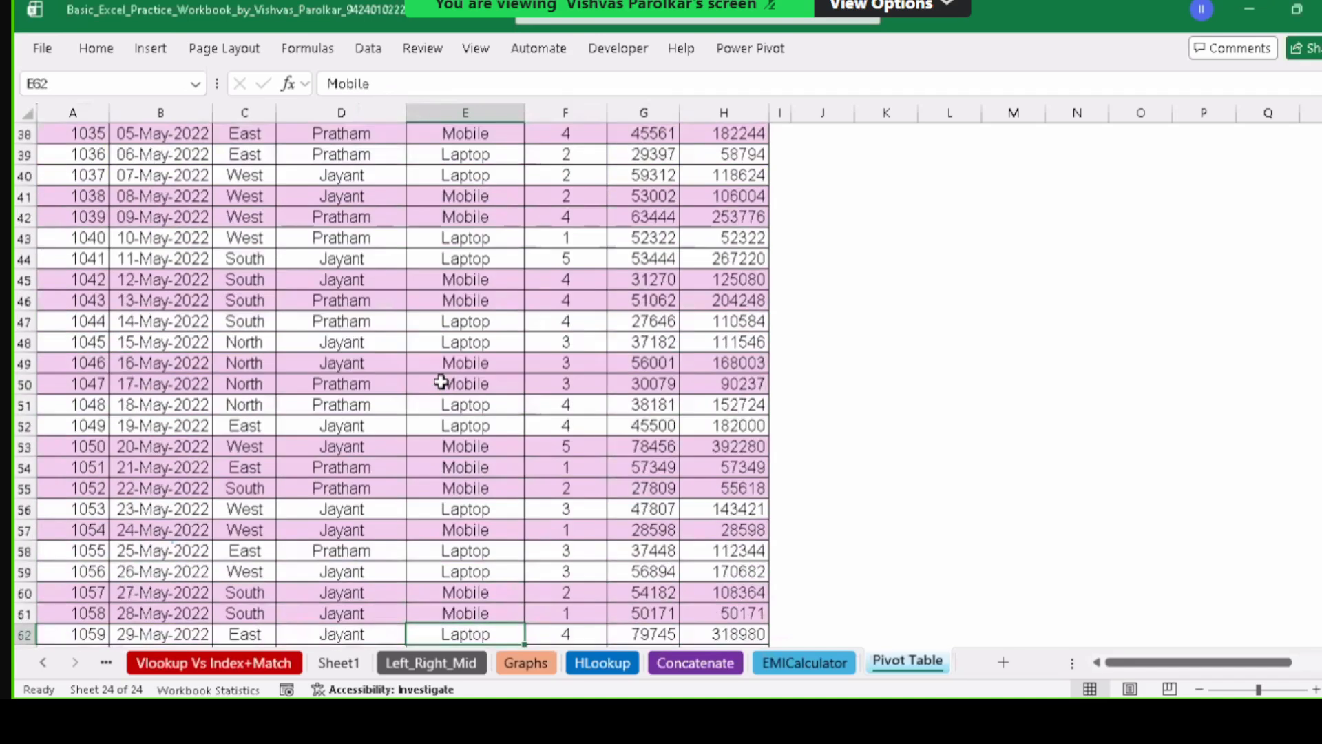
{"action": "key", "text": "Down"}
{"action": "key", "text": "Down"}
{"action": "key", "text": "Down"}
{"action": "key", "text": "Down"}
{"action": "key", "text": "Down"}
{"action": "key", "text": "Down"}
{"action": "key", "text": "Down"}
{"action": "key", "text": "Down"}
{"action": "key", "text": "Down"}
{"action": "key", "text": "Down"}
{"action": "key", "text": "Down"}
{"action": "key", "text": "Down"}
{"action": "key", "text": "Down"}
{"action": "key", "text": "Down"}
{"action": "key", "text": "Down"}
{"action": "key", "text": "Down"}
{"action": "key", "text": "Down"}
{"action": "key", "text": "Down"}
{"action": "key", "text": "Down"}
{"action": "key", "text": "Down"}
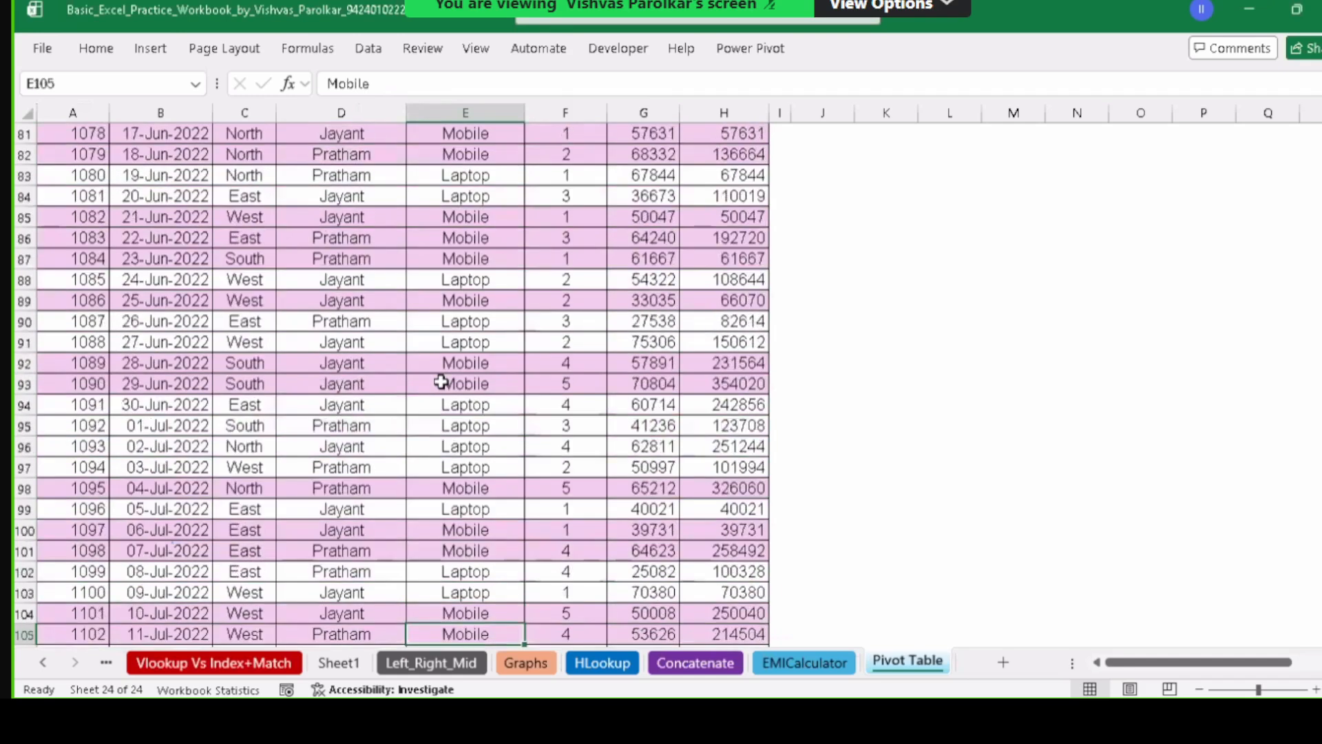
{"action": "key", "text": "Down"}
{"action": "key", "text": "Down"}
{"action": "key", "text": "Down"}
{"action": "key", "text": "Down"}
{"action": "key", "text": "Down"}
{"action": "key", "text": "Down"}
{"action": "key", "text": "Down"}
{"action": "key", "text": "Down"}
{"action": "key", "text": "Down"}
{"action": "key", "text": "Down"}
{"action": "key", "text": "Down"}
{"action": "key", "text": "Down"}
{"action": "key", "text": "Down"}
{"action": "key", "text": "Down"}
{"action": "key", "text": "Down"}
{"action": "key", "text": "Down"}
{"action": "key", "text": "Down"}
{"action": "key", "text": "Down"}
{"action": "key", "text": "Down"}
{"action": "key", "text": "Down"}
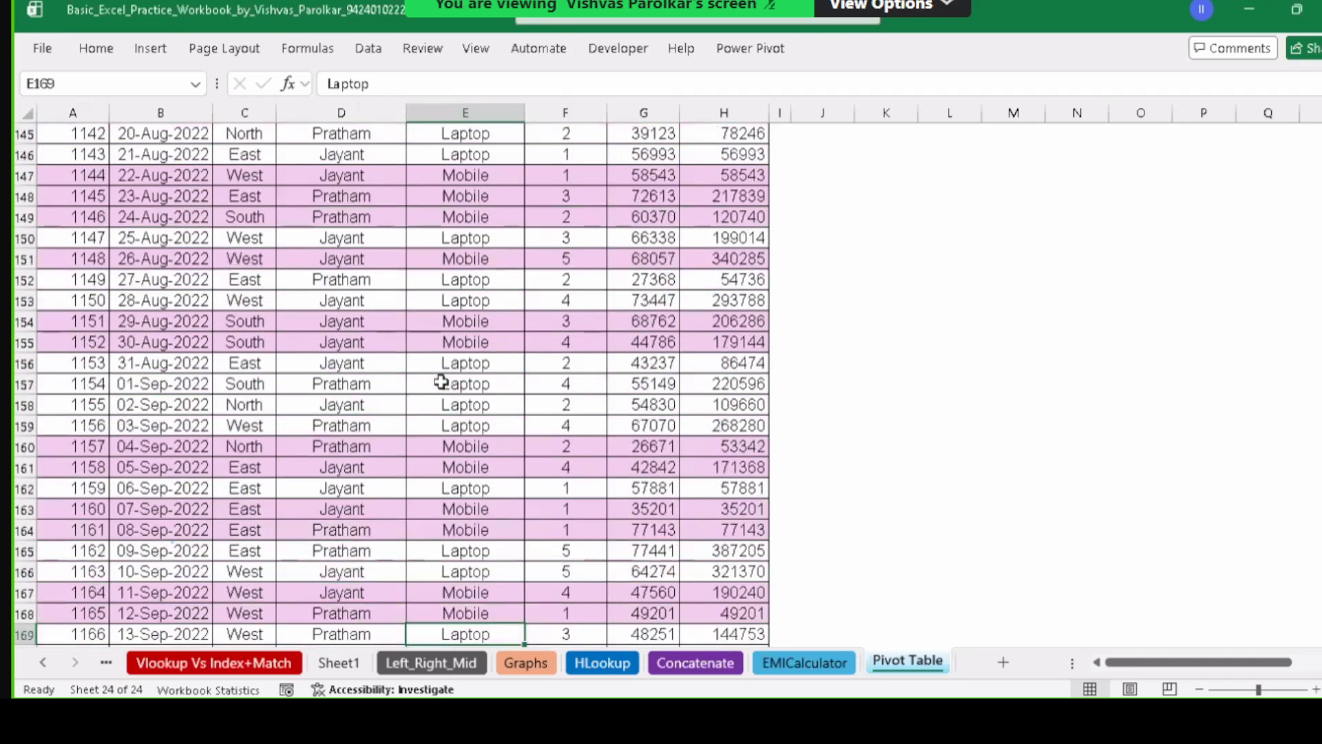
{"action": "key", "text": "Down"}
{"action": "key", "text": "Down"}
{"action": "key", "text": "Down"}
{"action": "key", "text": "Down"}
{"action": "key", "text": "Down"}
{"action": "key", "text": "Down"}
{"action": "key", "text": "Down"}
{"action": "key", "text": "Down"}
{"action": "key", "text": "Down"}
{"action": "key", "text": "Down"}
{"action": "key", "text": "Down"}
{"action": "key", "text": "Down"}
{"action": "key", "text": "Down"}
{"action": "key", "text": "Down"}
{"action": "key", "text": "Down"}
{"action": "key", "text": "Down"}
{"action": "key", "text": "Down"}
{"action": "key", "text": "Down"}
{"action": "key", "text": "Down"}
{"action": "key", "text": "Down"}
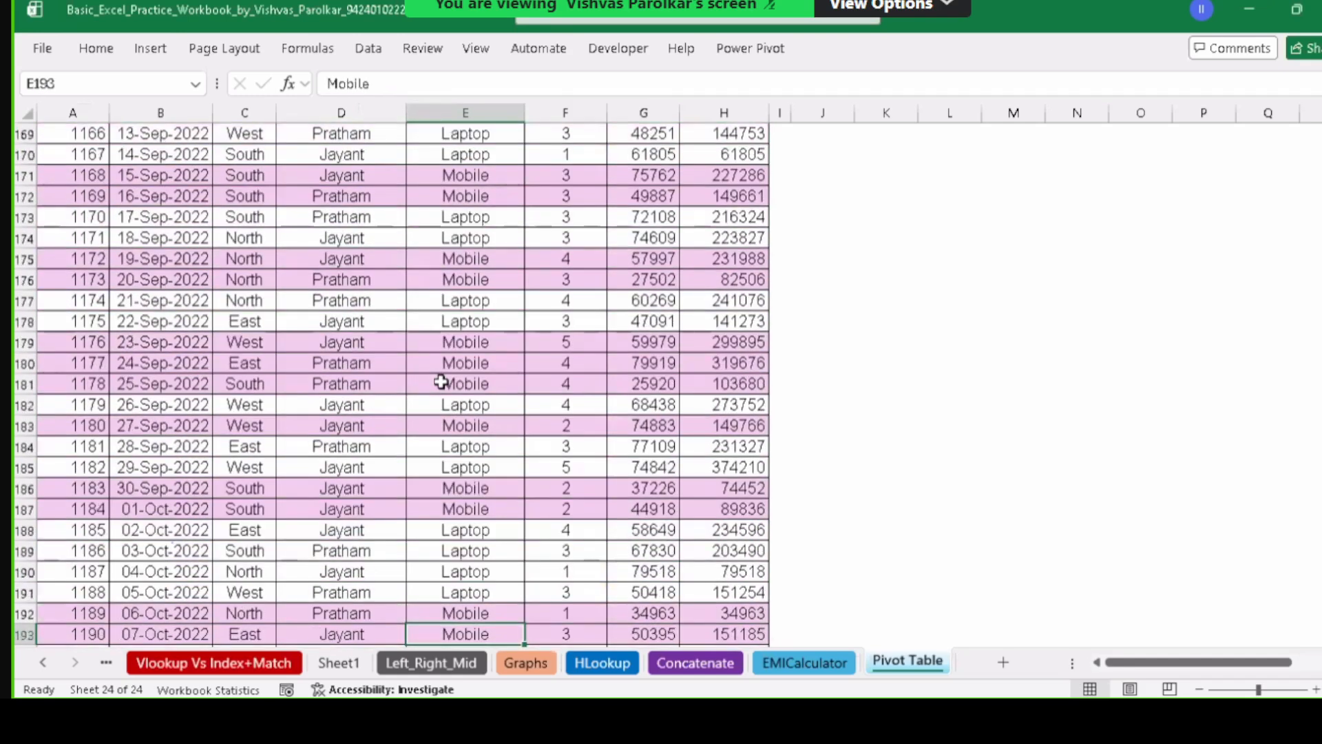
{"action": "key", "text": "Down"}
{"action": "key", "text": "Down"}
{"action": "key", "text": "Down"}
{"action": "key", "text": "Down"}
{"action": "key", "text": "Down"}
{"action": "key", "text": "Down"}
{"action": "key", "text": "Down"}
{"action": "key", "text": "Down"}
{"action": "key", "text": "Down"}
{"action": "key", "text": "Down"}
{"action": "key", "text": "Down"}
{"action": "key", "text": "Down"}
{"action": "key", "text": "Down"}
{"action": "key", "text": "Down"}
{"action": "key", "text": "Down"}
{"action": "key", "text": "Down"}
{"action": "key", "text": "Down"}
{"action": "key", "text": "Down"}
{"action": "key", "text": "Down"}
{"action": "key", "text": "Down"}
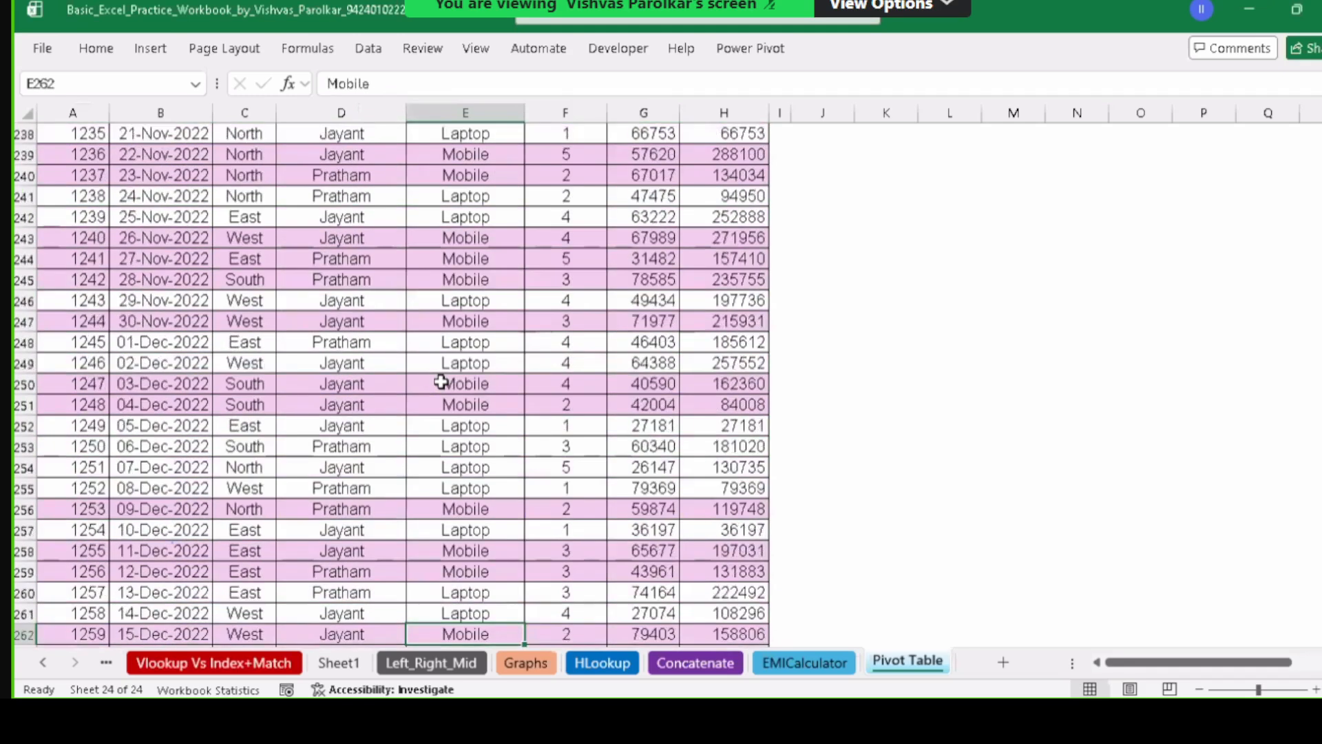
{"action": "key", "text": "Down"}
{"action": "key", "text": "Down"}
{"action": "key", "text": "Down"}
{"action": "key", "text": "Down"}
{"action": "key", "text": "Down"}
{"action": "key", "text": "Down"}
{"action": "key", "text": "Down"}
{"action": "key", "text": "Down"}
{"action": "key", "text": "Down"}
{"action": "key", "text": "Down"}
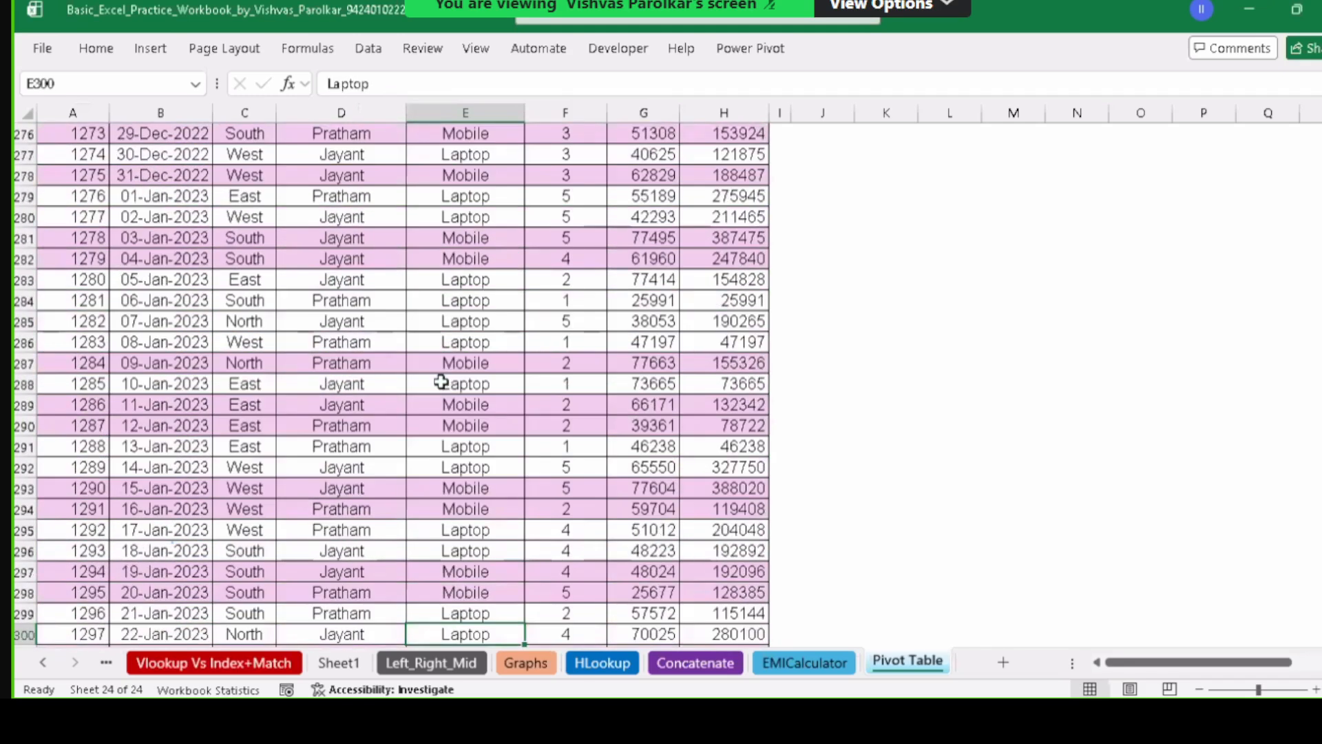
{"action": "key", "text": "ctrl+Home"}
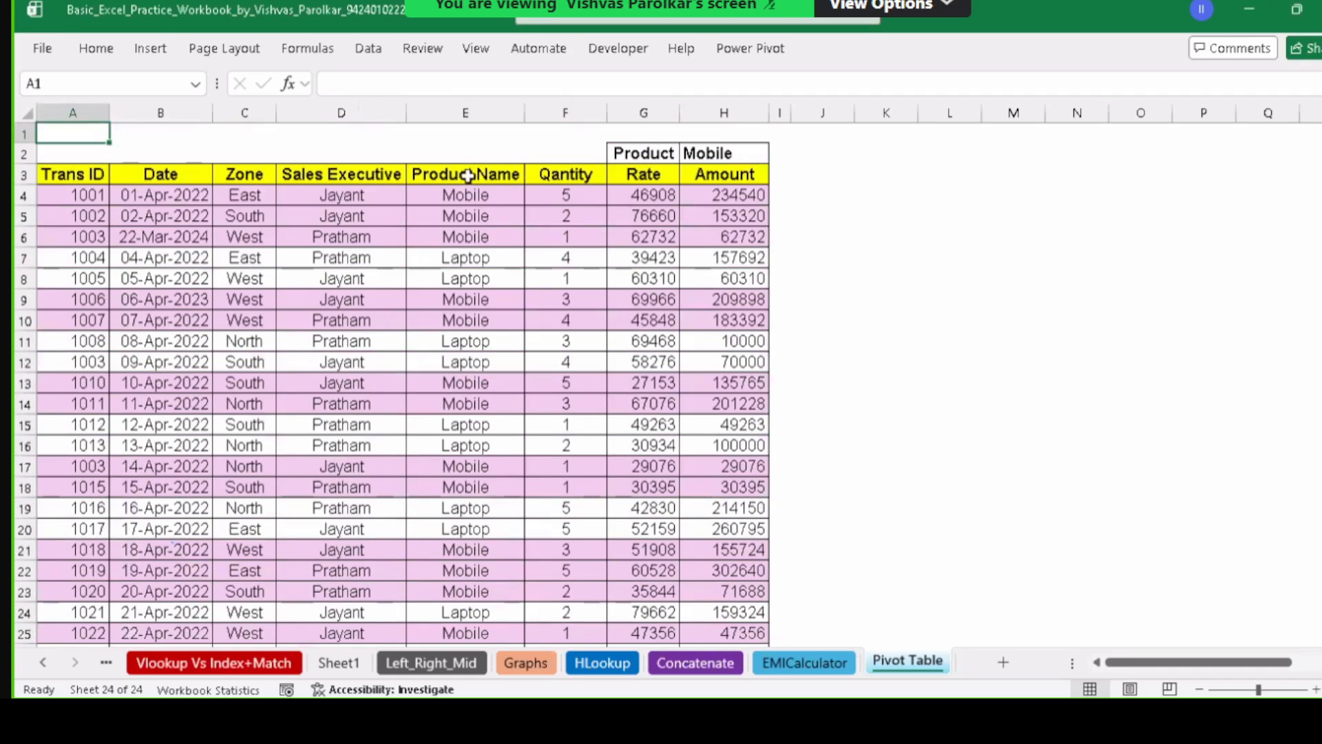
Enter LAPTOP in H2 and confirm Laptop rows turn pink while Mobile rows go plain.
{"action": "left_click", "coordinate": [739, 154]}
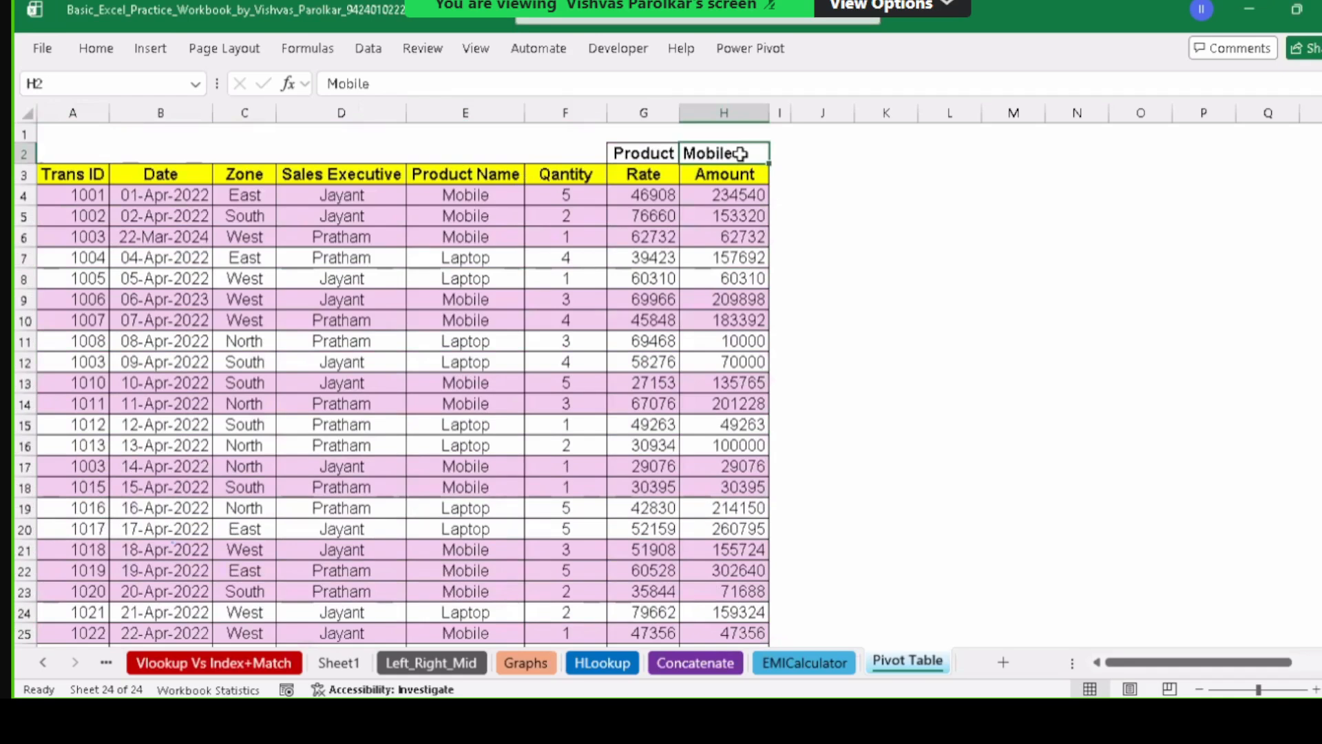
{"action": "type", "text": "lap"}
{"action": "key", "text": "BackSpace"}
{"action": "key", "text": "BackSpace"}
{"action": "key", "text": "BackSpace"}
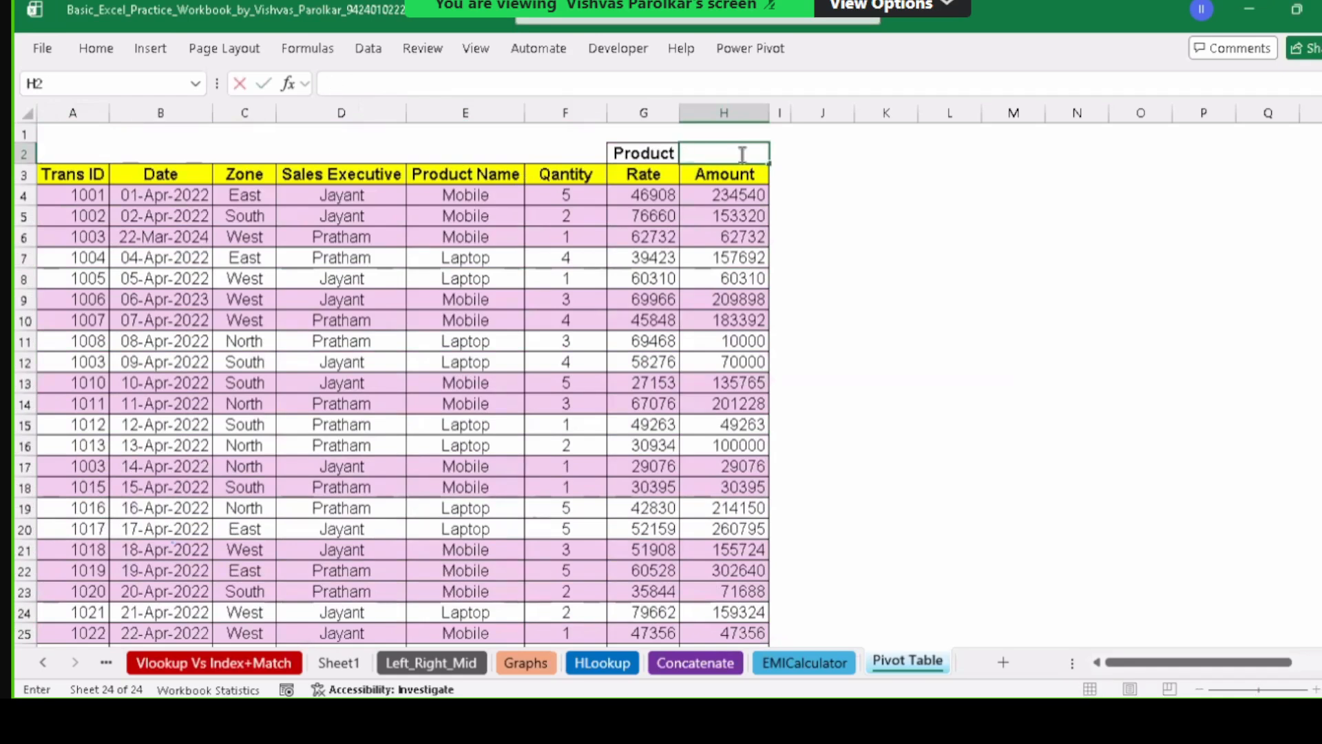
{"action": "type", "text": "LAPTOP"}
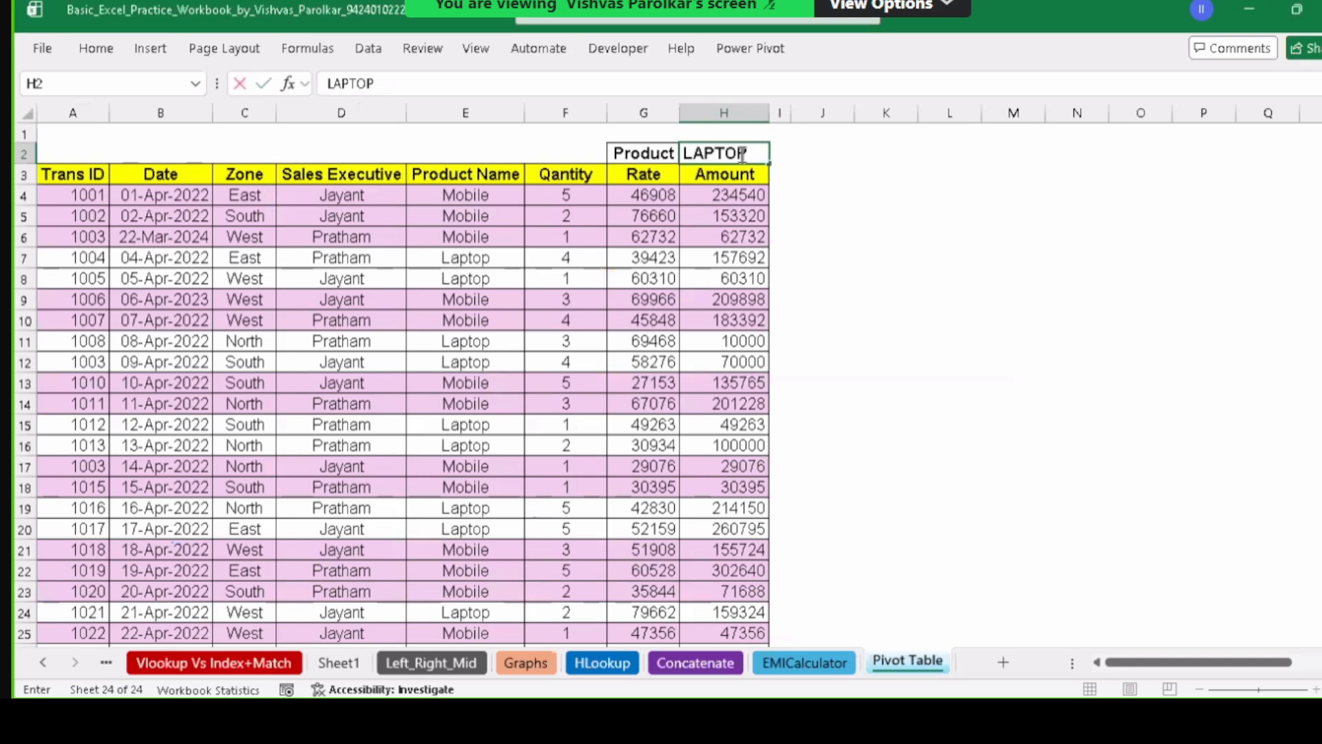
{"action": "key", "text": "Return"}
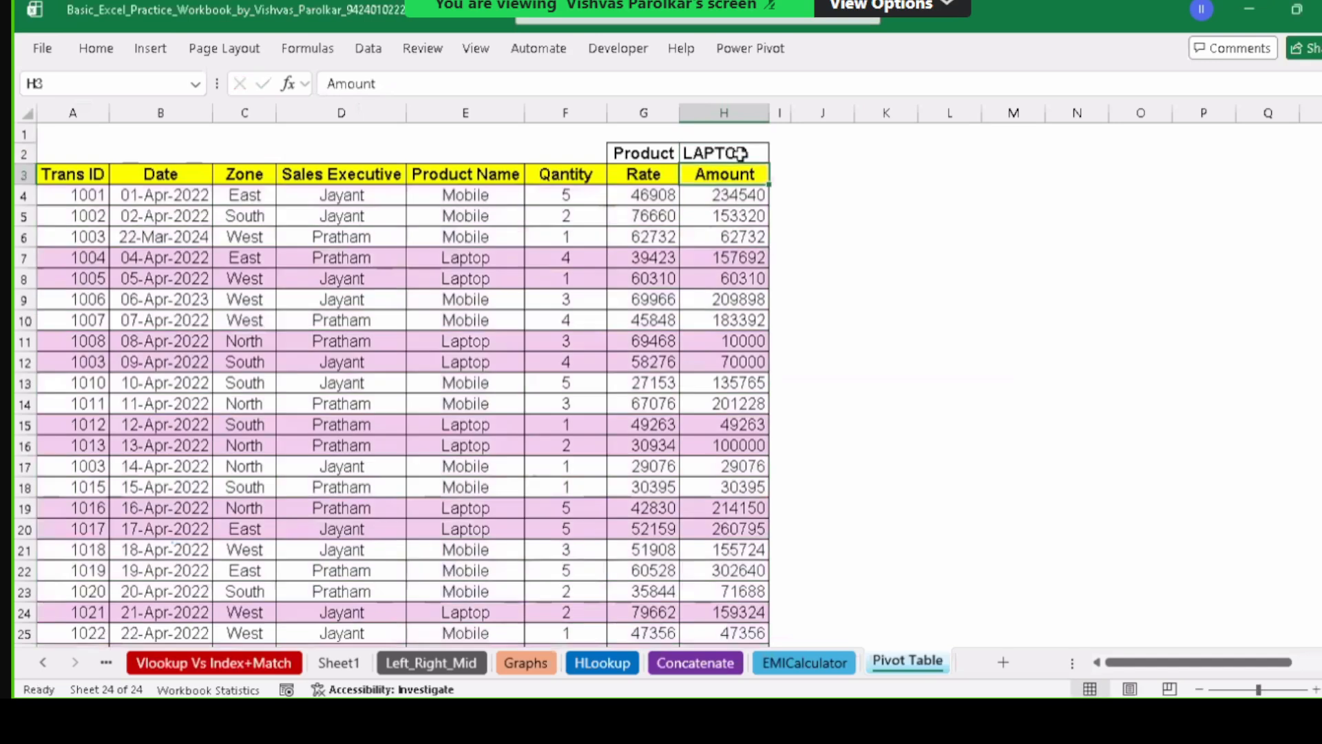
{"action": "left_click", "coordinate": [500, 256]}
{"action": "left_click", "coordinate": [490, 199]}
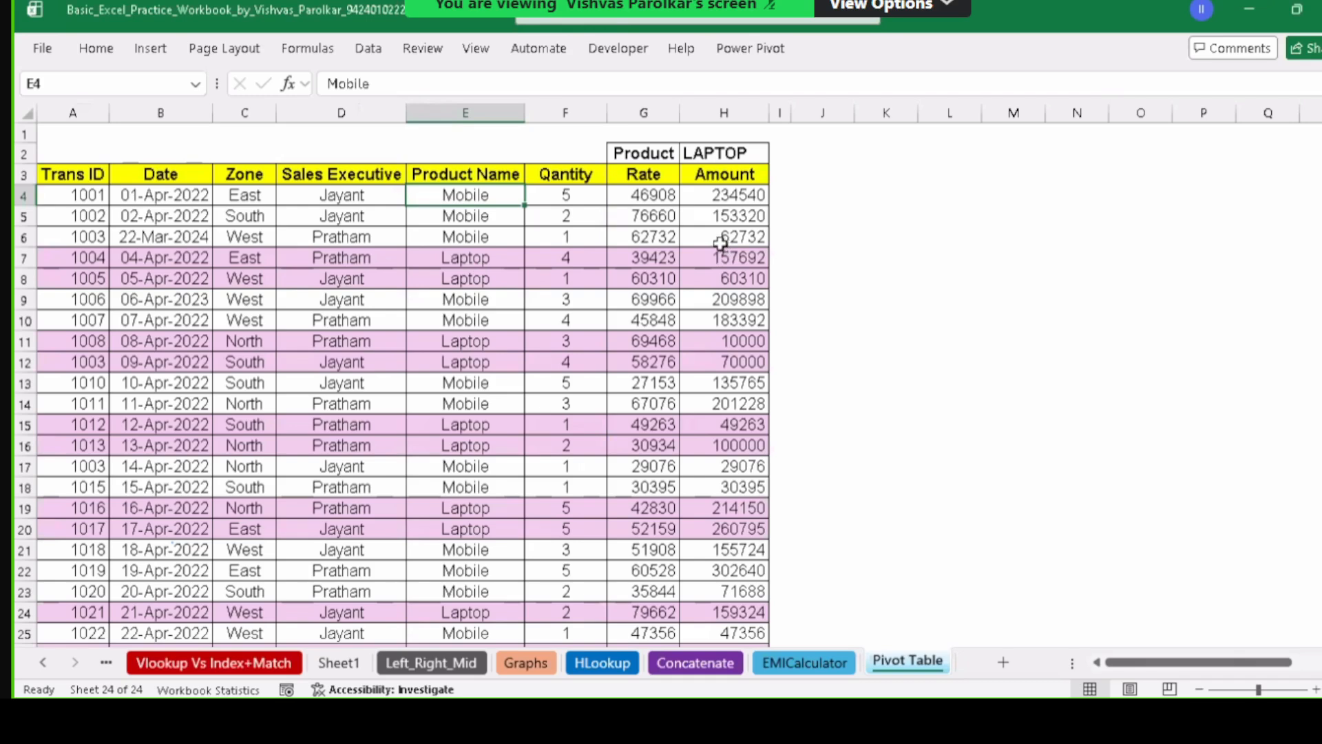
{"action": "left_click", "coordinate": [500, 172]}
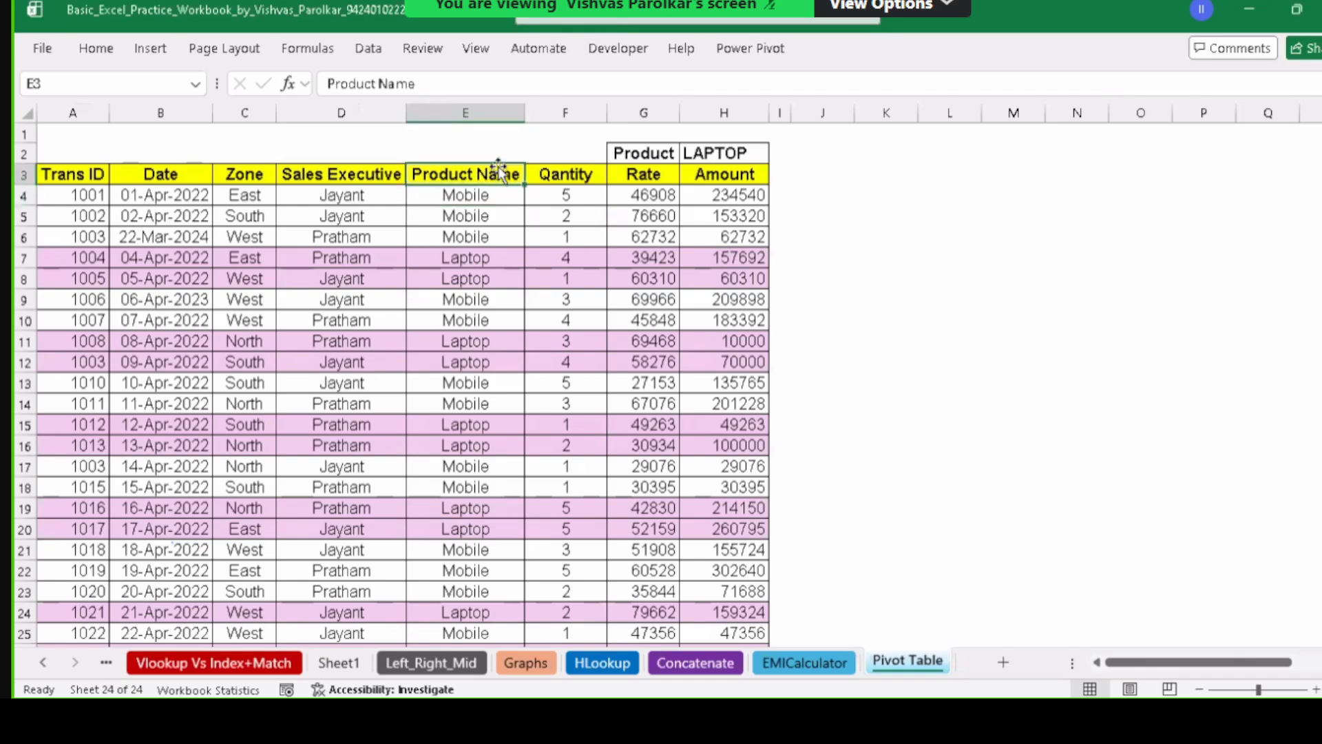
{"action": "left_click_drag", "start_coordinate": [499, 172], "coordinate": [496, 606]}
{"action": "left_click", "coordinate": [508, 370]}
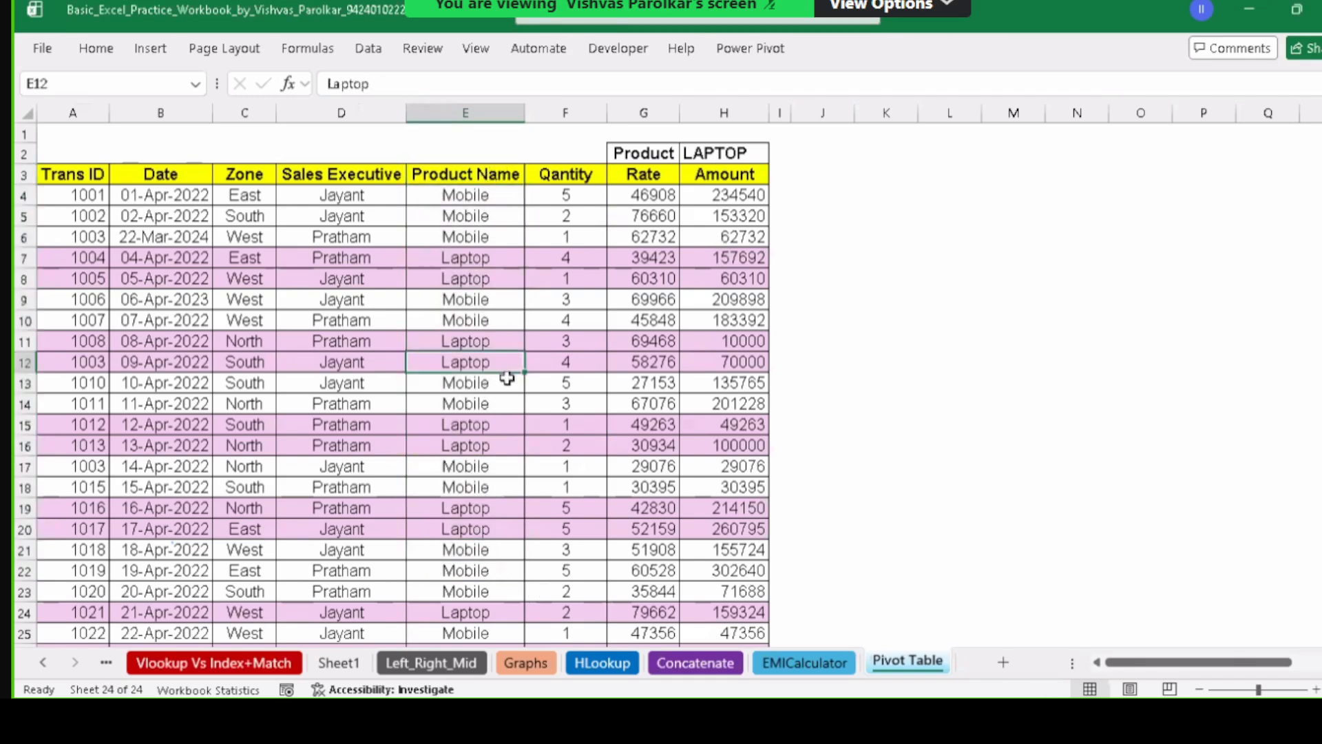
{"action": "left_click", "coordinate": [96, 48]}
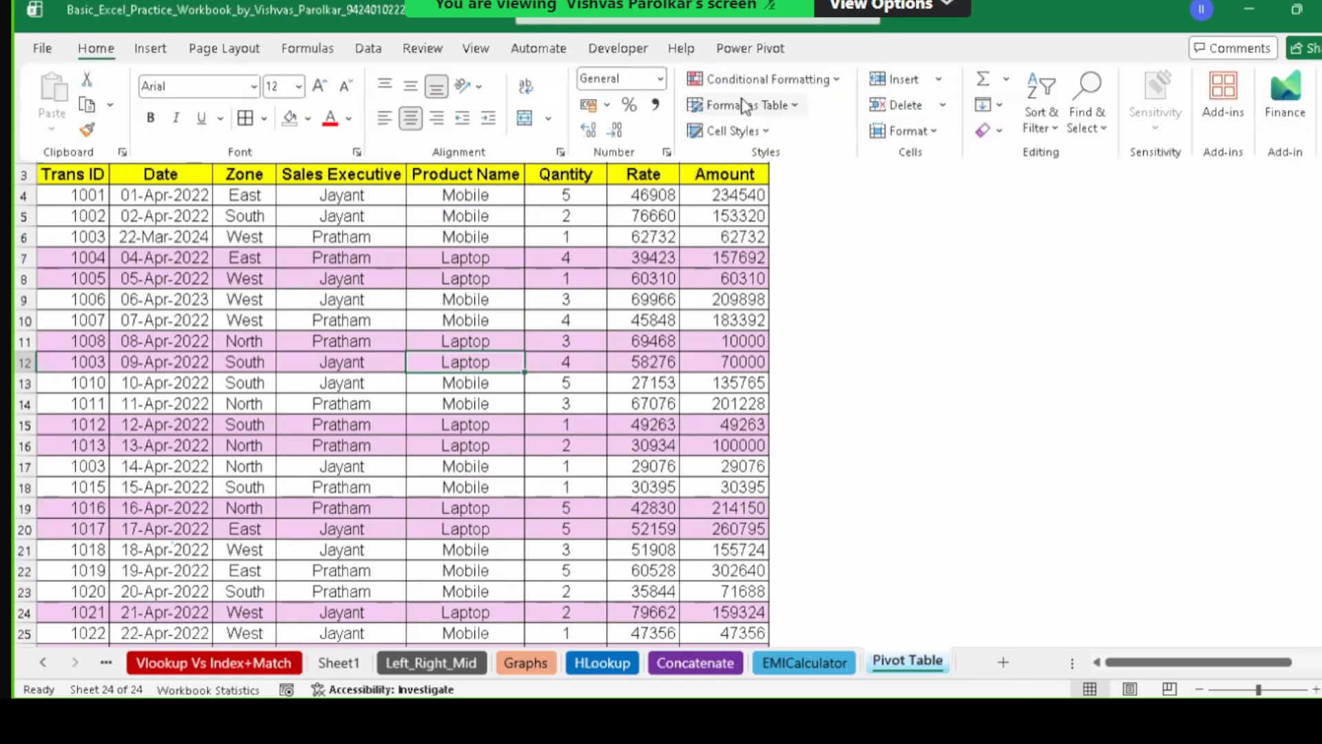
{"action": "left_click", "coordinate": [764, 79]}
{"action": "mouse_move", "coordinate": [789, 115]}
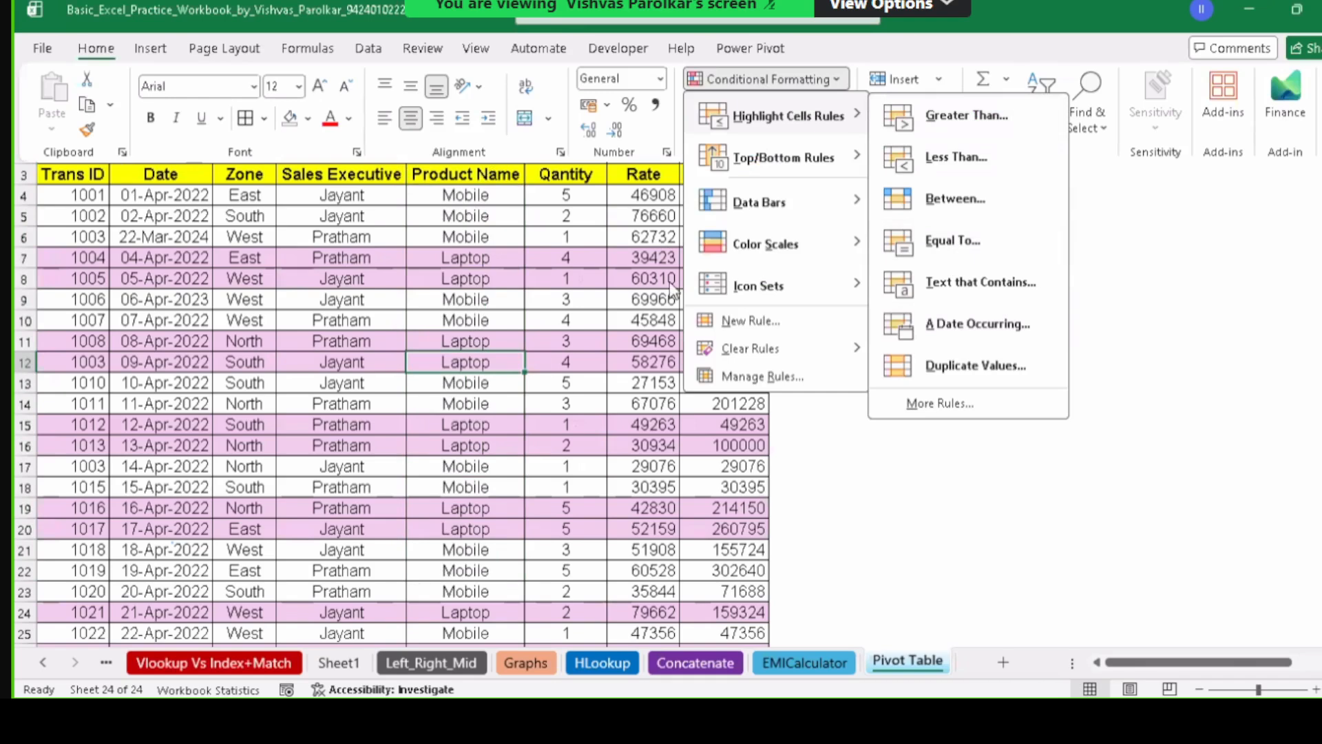
{"action": "left_click", "coordinate": [579, 299]}
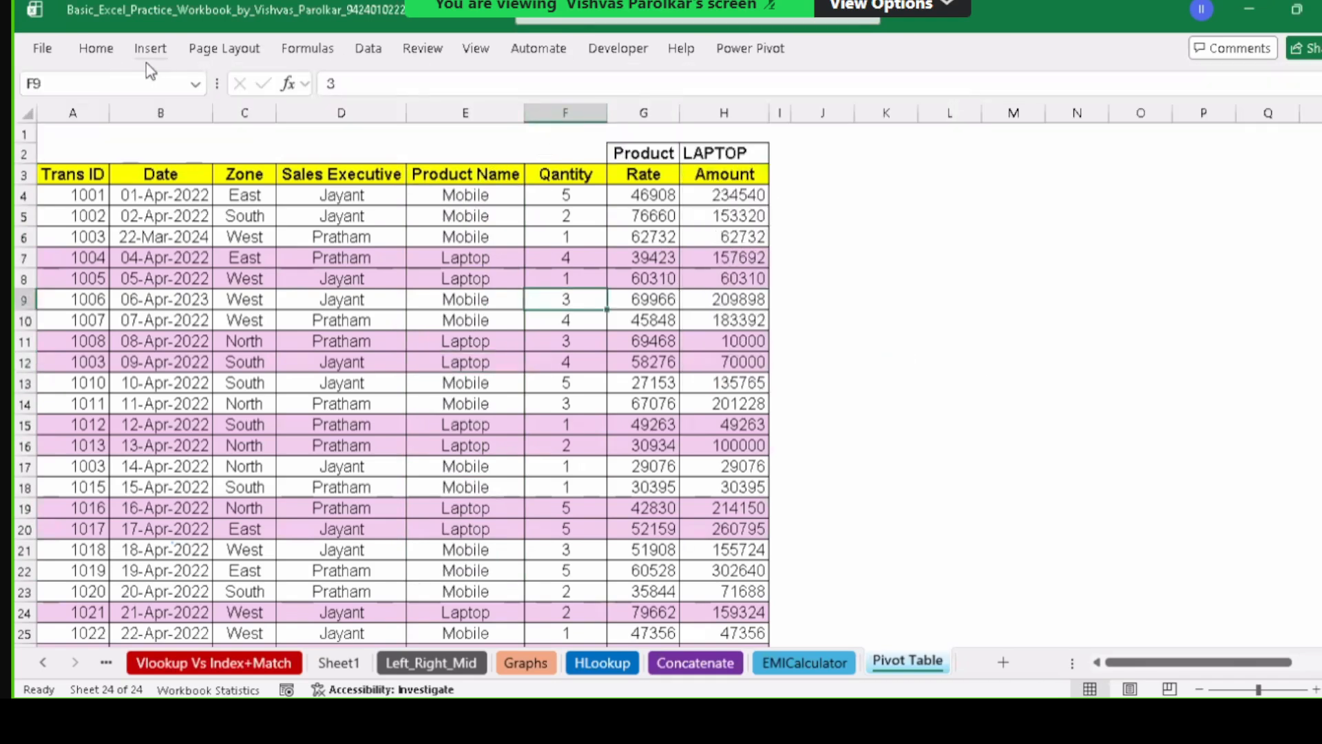
{"action": "left_click", "coordinate": [95, 48]}
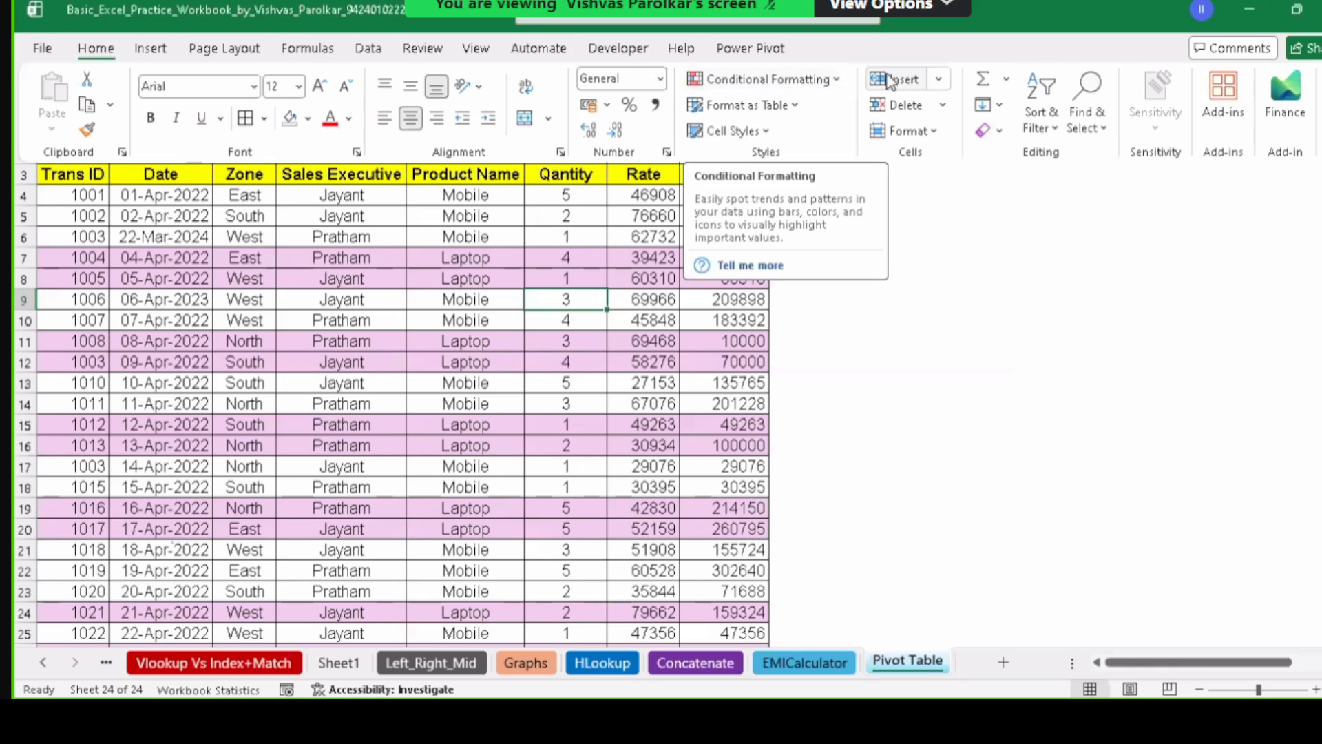
{"action": "left_click", "coordinate": [836, 80]}
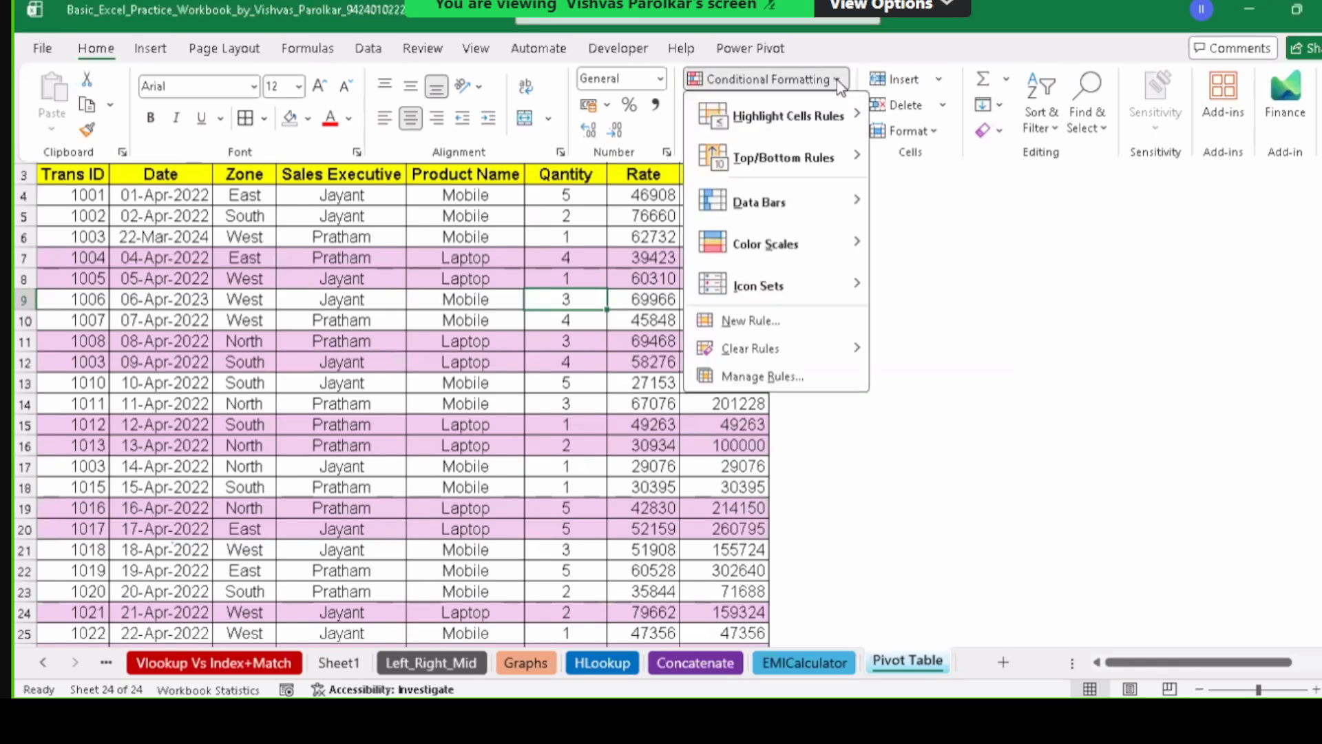
{"action": "mouse_move", "coordinate": [840, 132]}
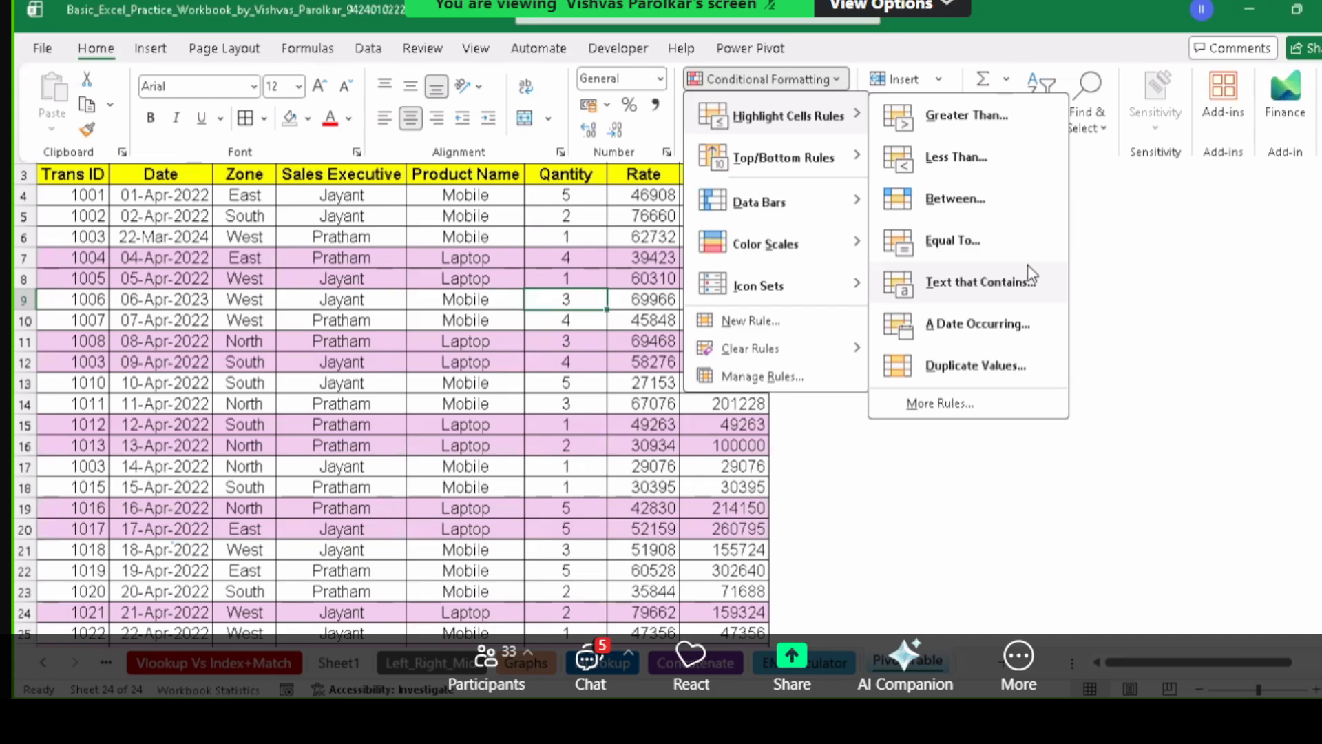
{"action": "left_click", "coordinate": [229, 292]}
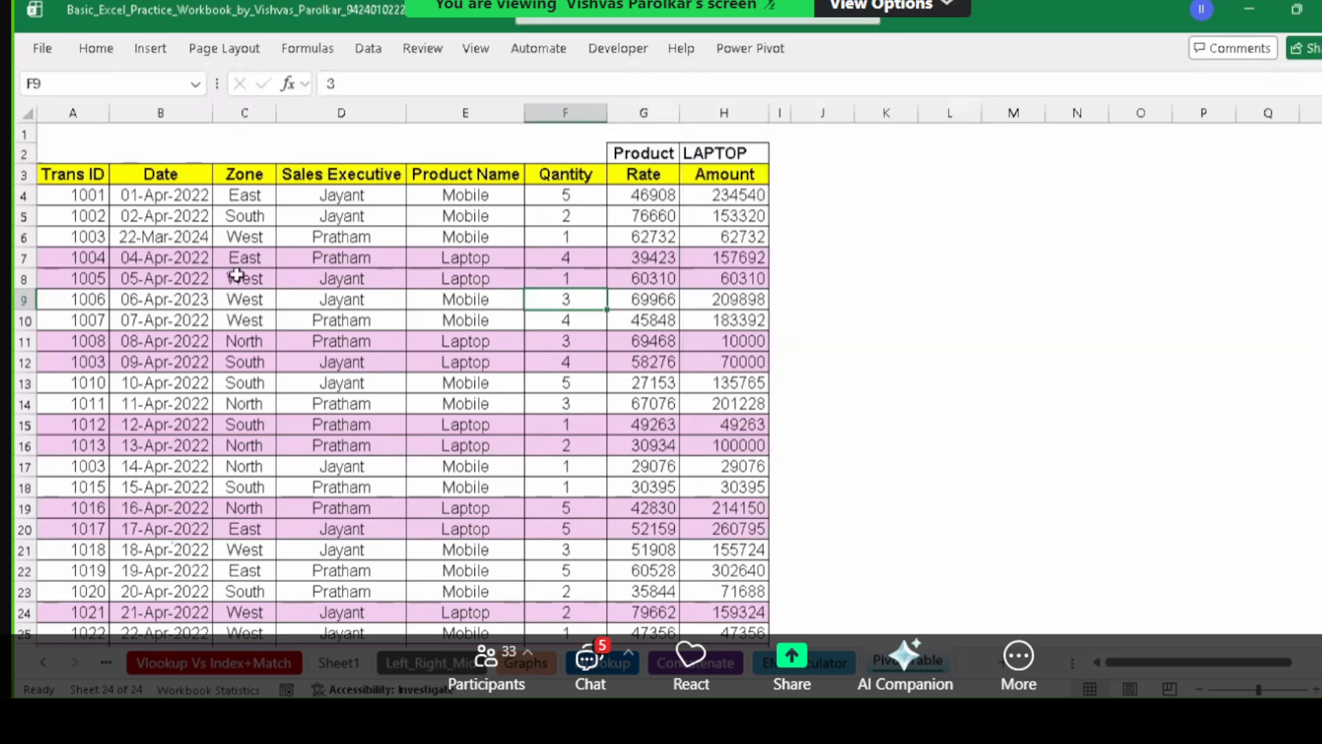
{"action": "left_click", "coordinate": [487, 214]}
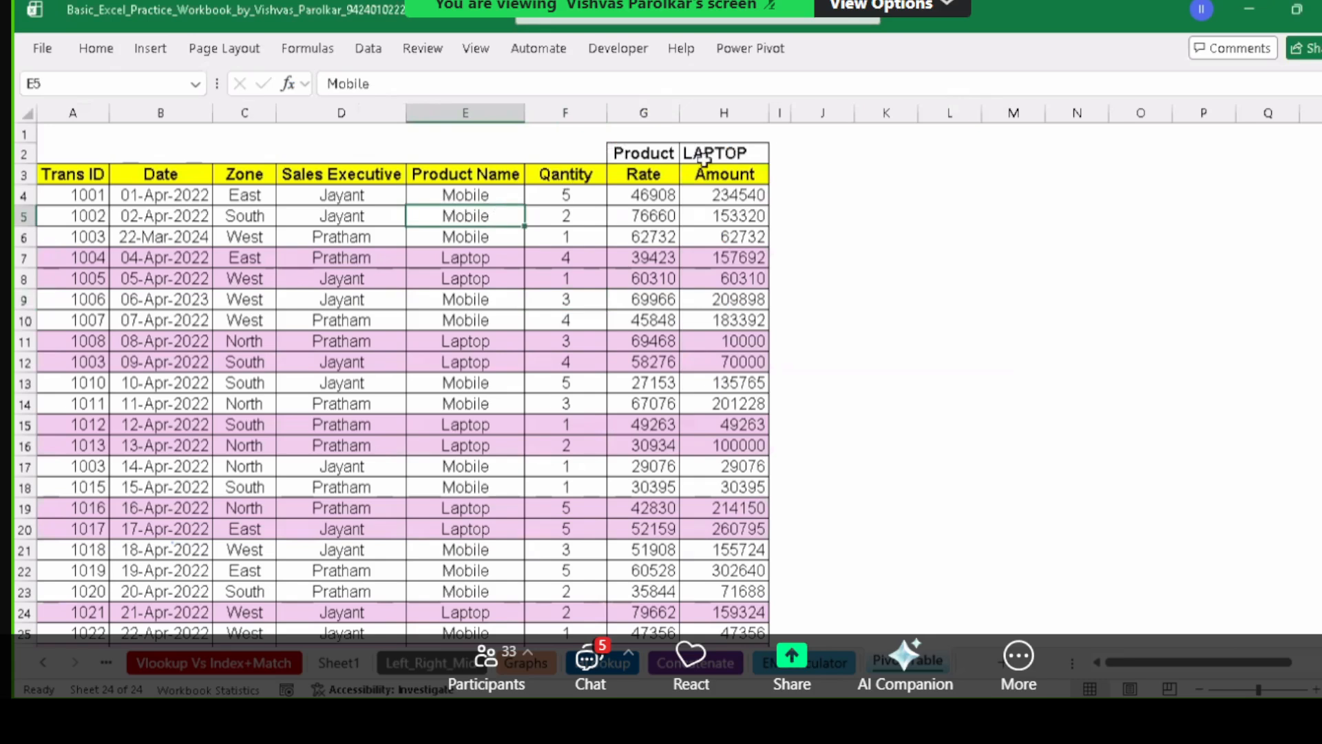
{"action": "left_click", "coordinate": [737, 156]}
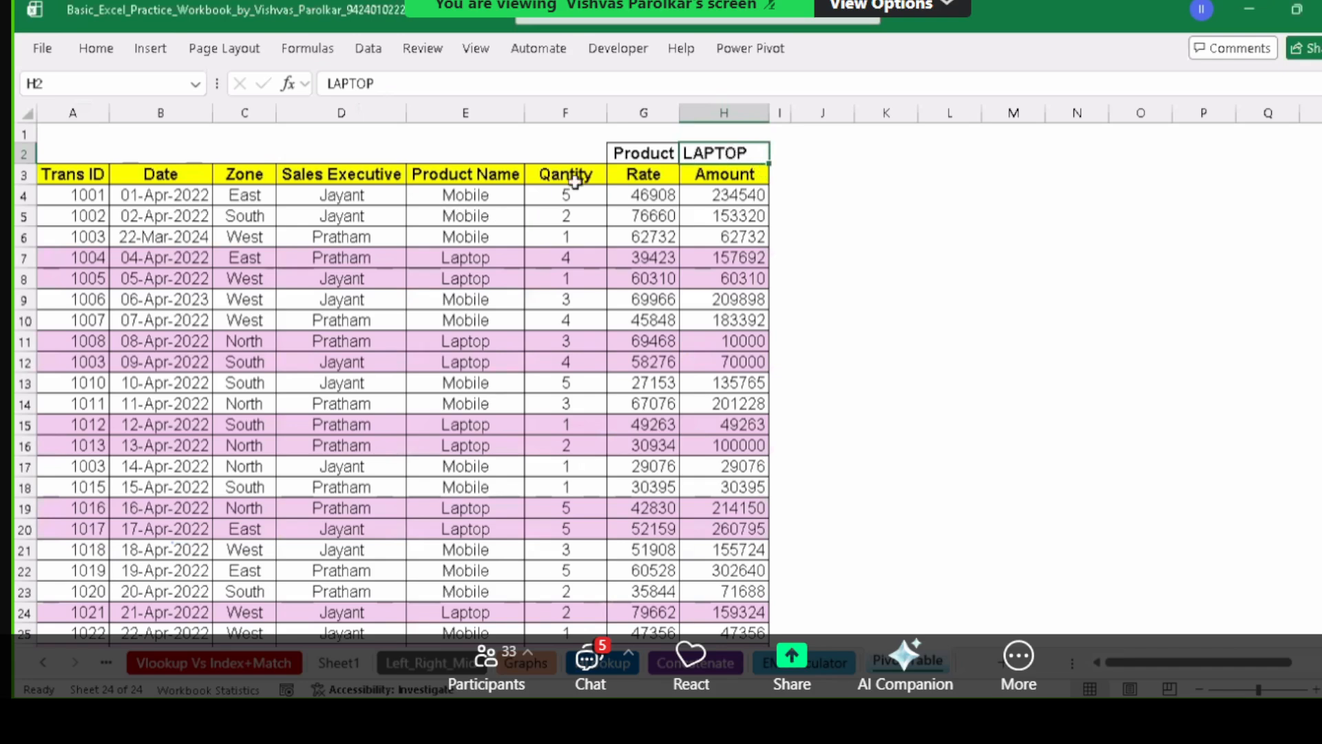
{"action": "left_click", "coordinate": [528, 150]}
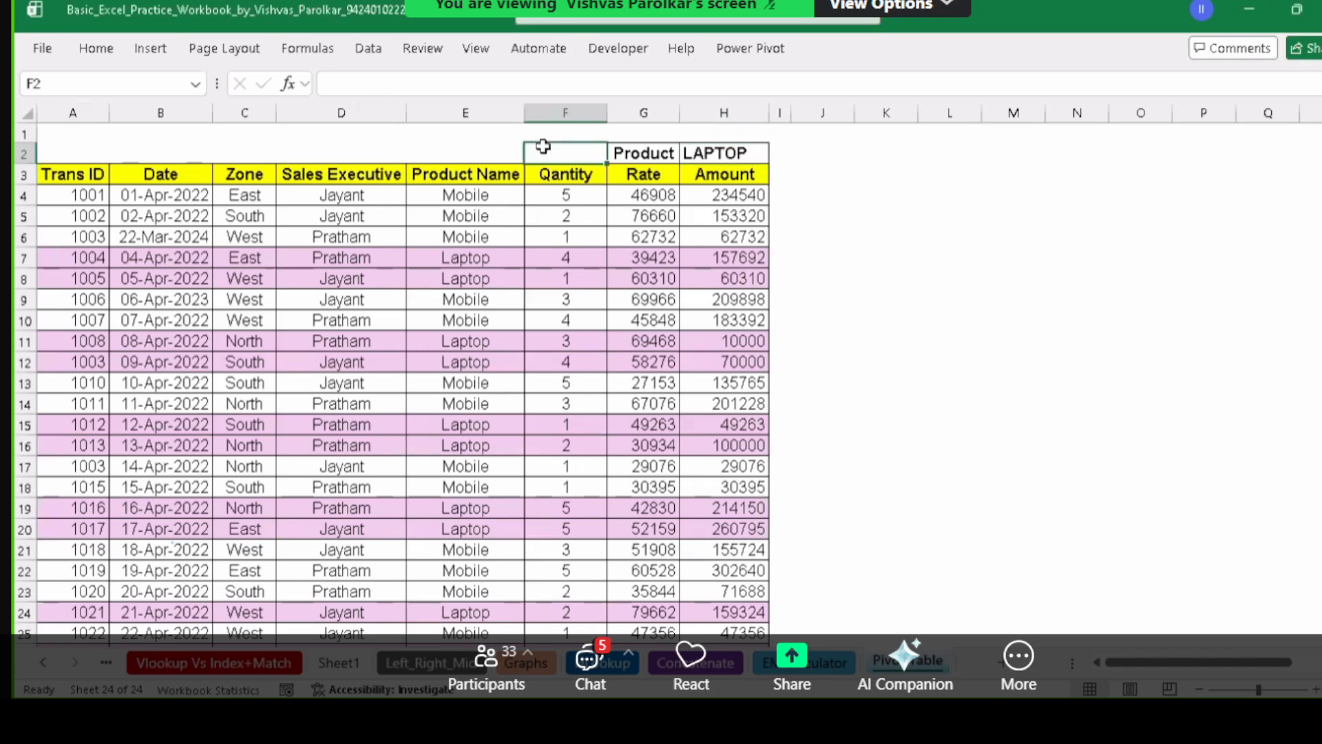
{"action": "left_click", "coordinate": [456, 151]}
{"action": "left_click", "coordinate": [623, 153]}
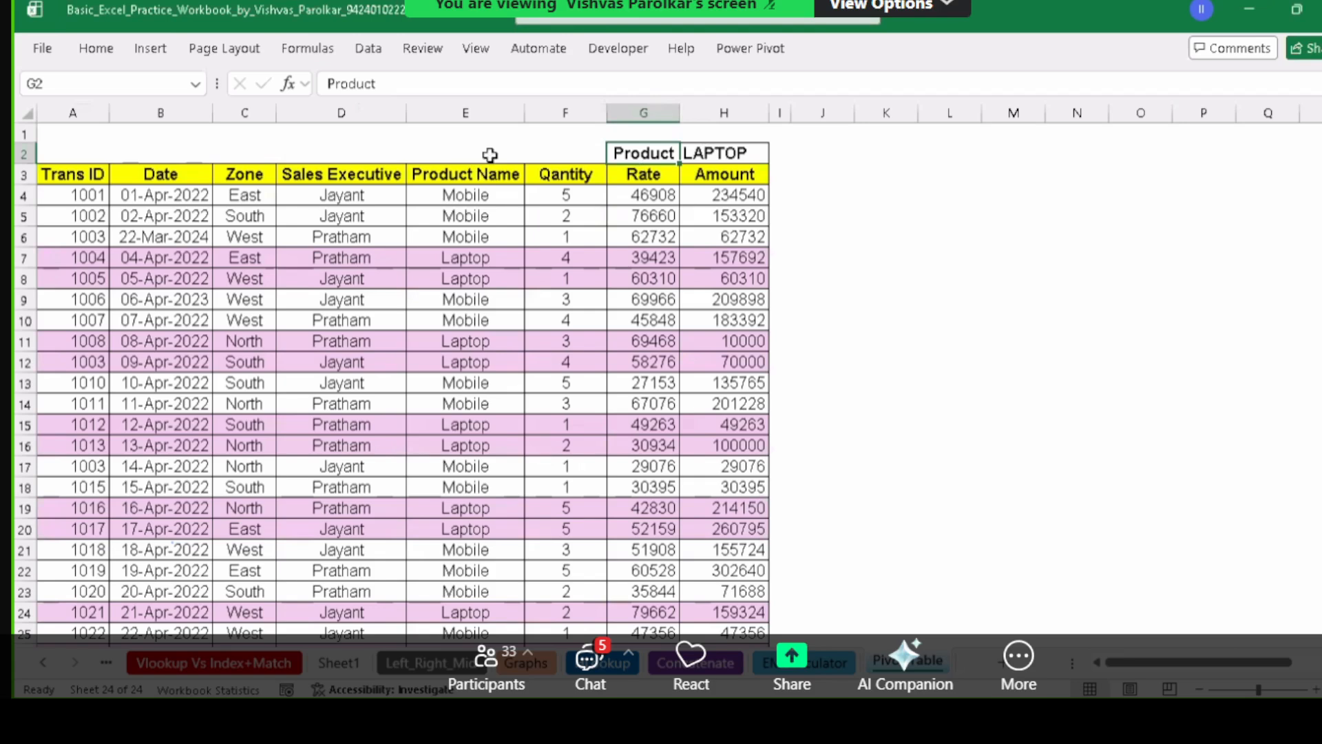
{"action": "left_click", "coordinate": [558, 154]}
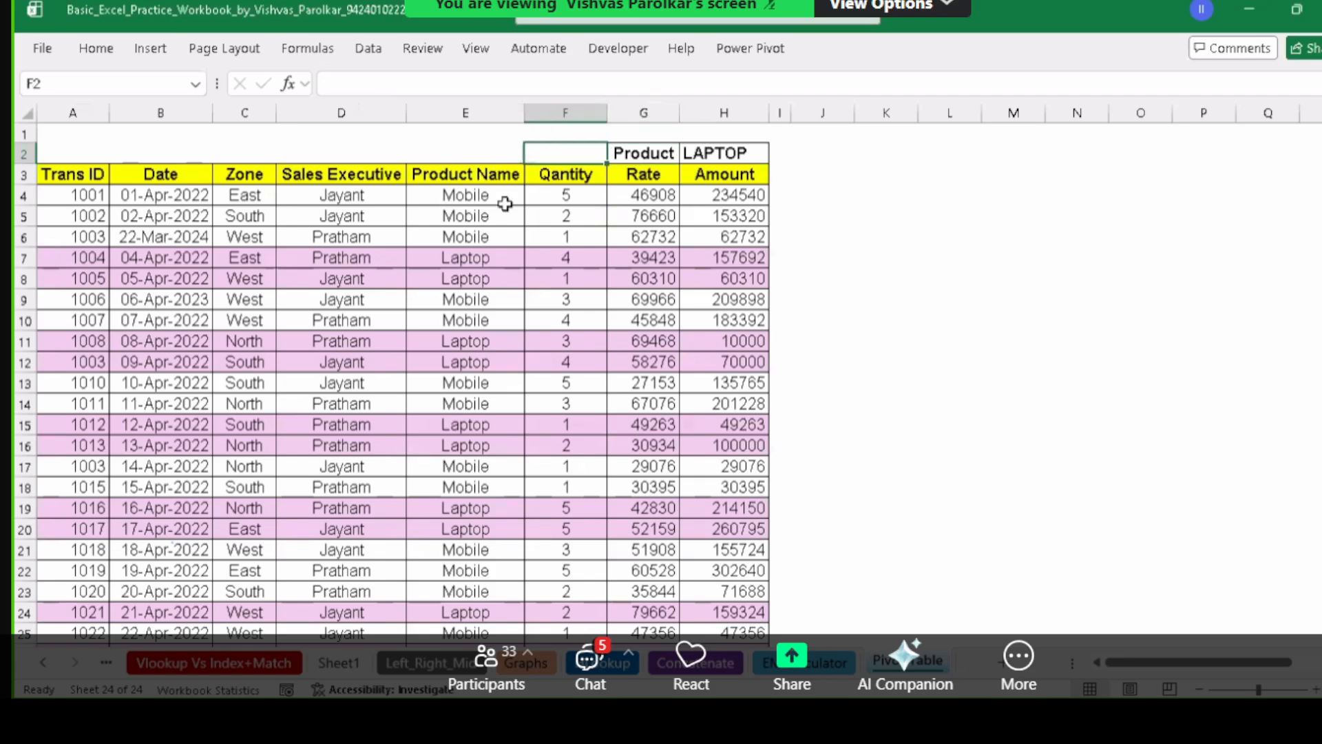
{"action": "left_click_drag", "start_coordinate": [491, 199], "coordinate": [482, 341]}
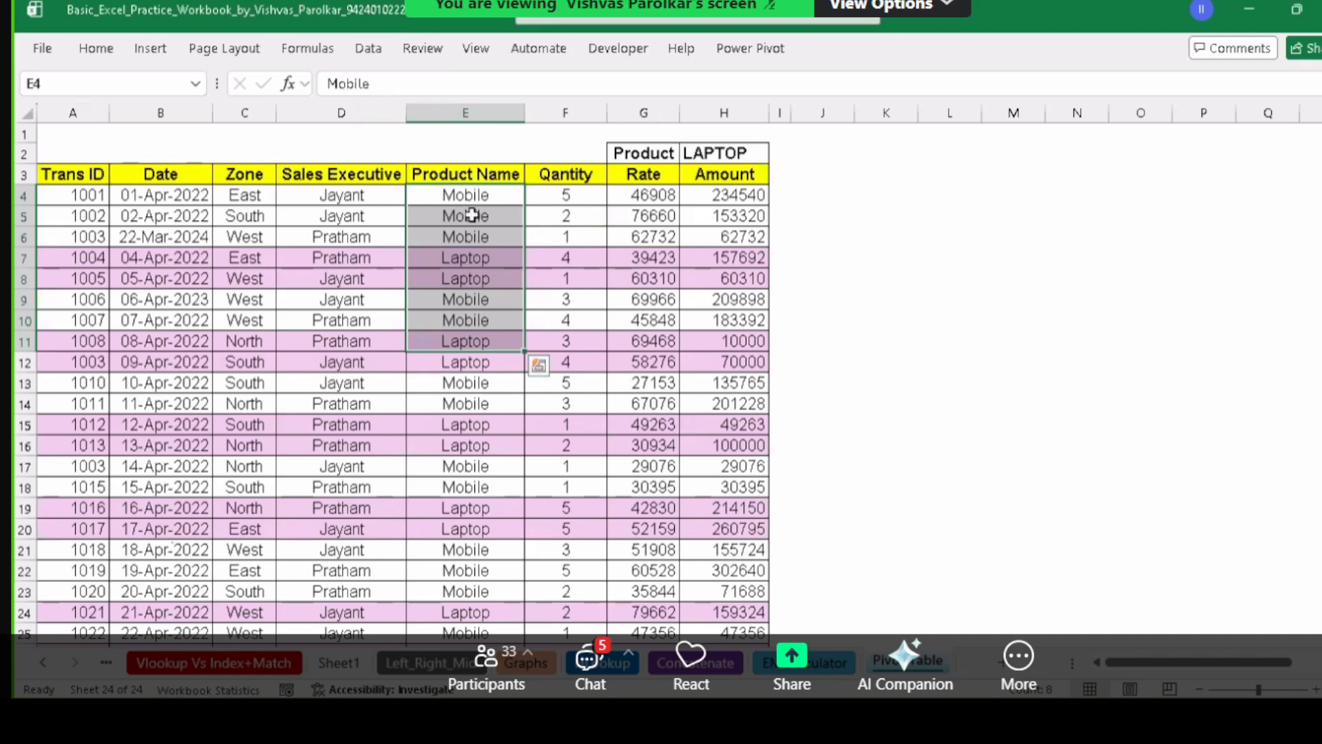
{"action": "left_click", "coordinate": [485, 112]}
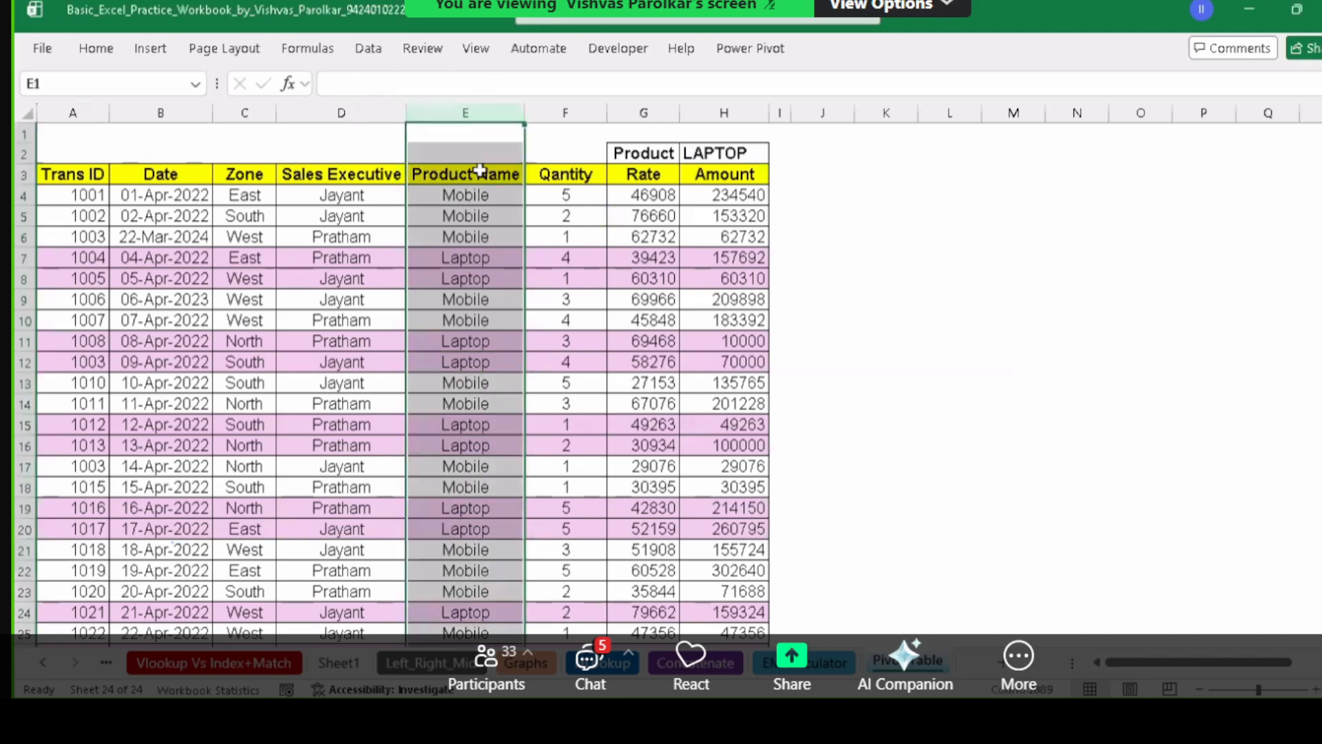
{"action": "left_click", "coordinate": [489, 232]}
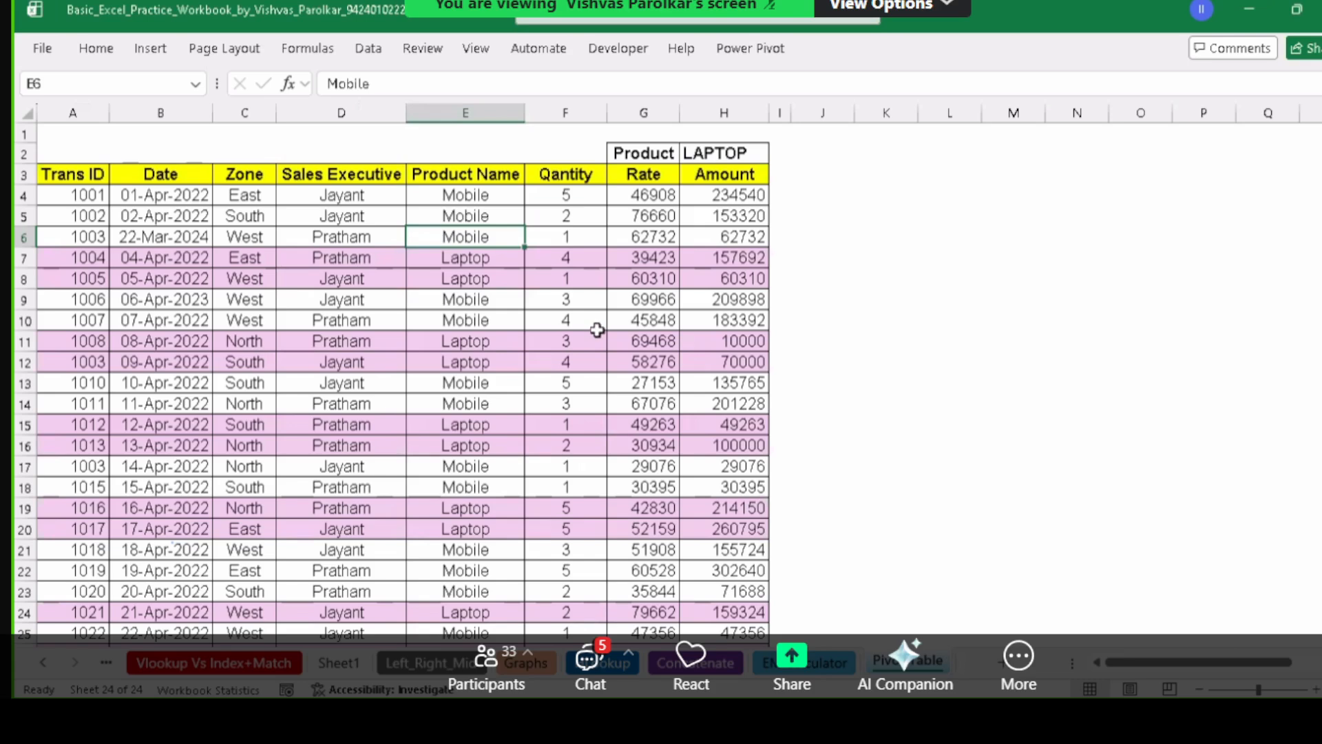
{"action": "left_click", "coordinate": [940, 201]}
{"action": "key", "text": "Right"}
{"action": "key", "text": "Right"}
{"action": "key", "text": "Right"}
{"action": "key", "text": "Right"}
{"action": "key", "text": "Right"}
{"action": "key", "text": "Right"}
{"action": "key", "text": "Right"}
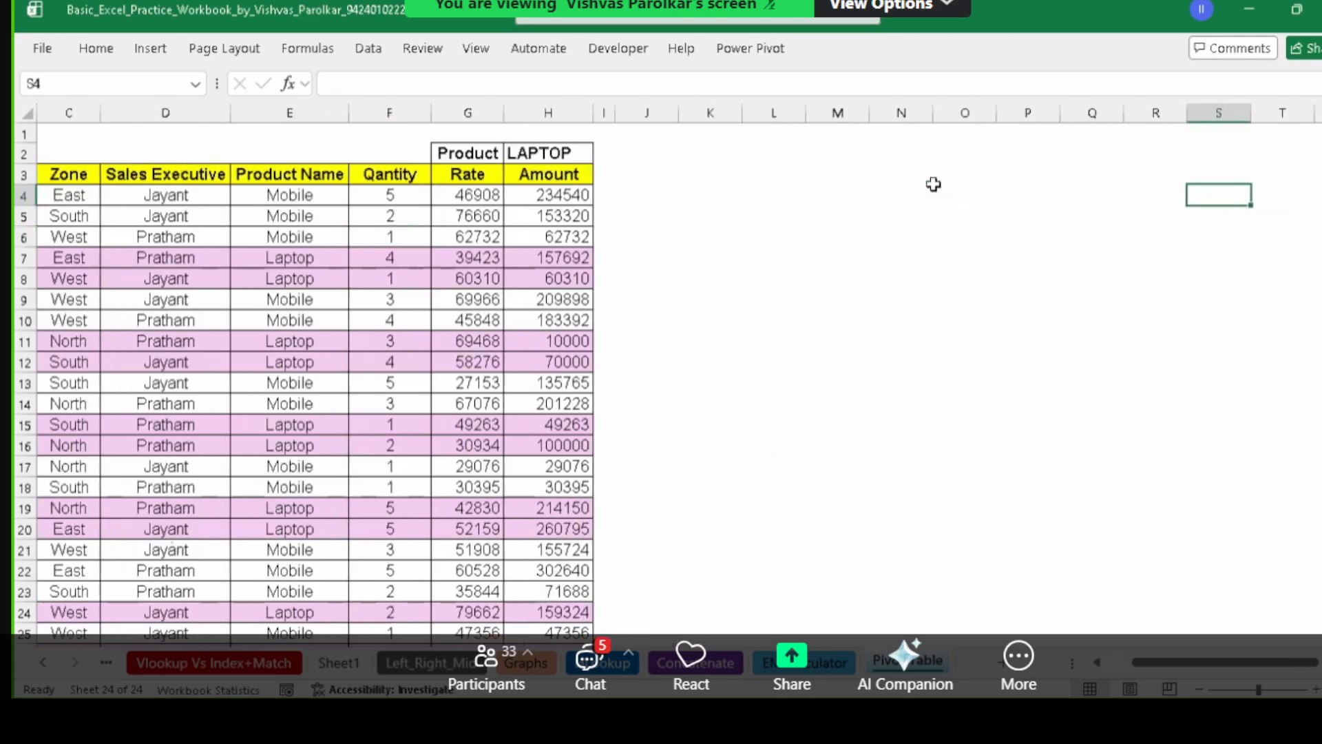
{"action": "key", "text": "Right"}
{"action": "key", "text": "Right"}
{"action": "key", "text": "Right"}
{"action": "key", "text": "Right"}
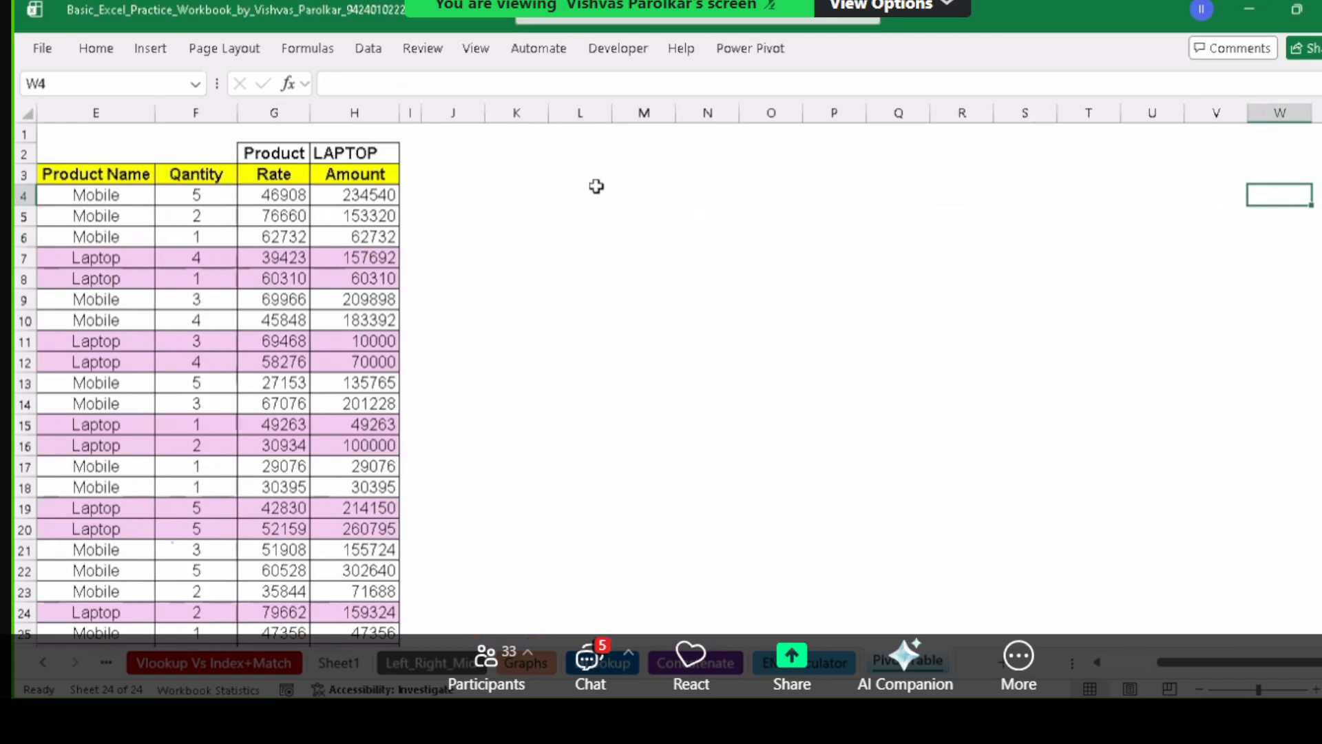
Enter the MARKS heading in L4 with marks 45, 23, 21, 14, 22, 44 below it.
{"action": "left_click", "coordinate": [597, 187]}
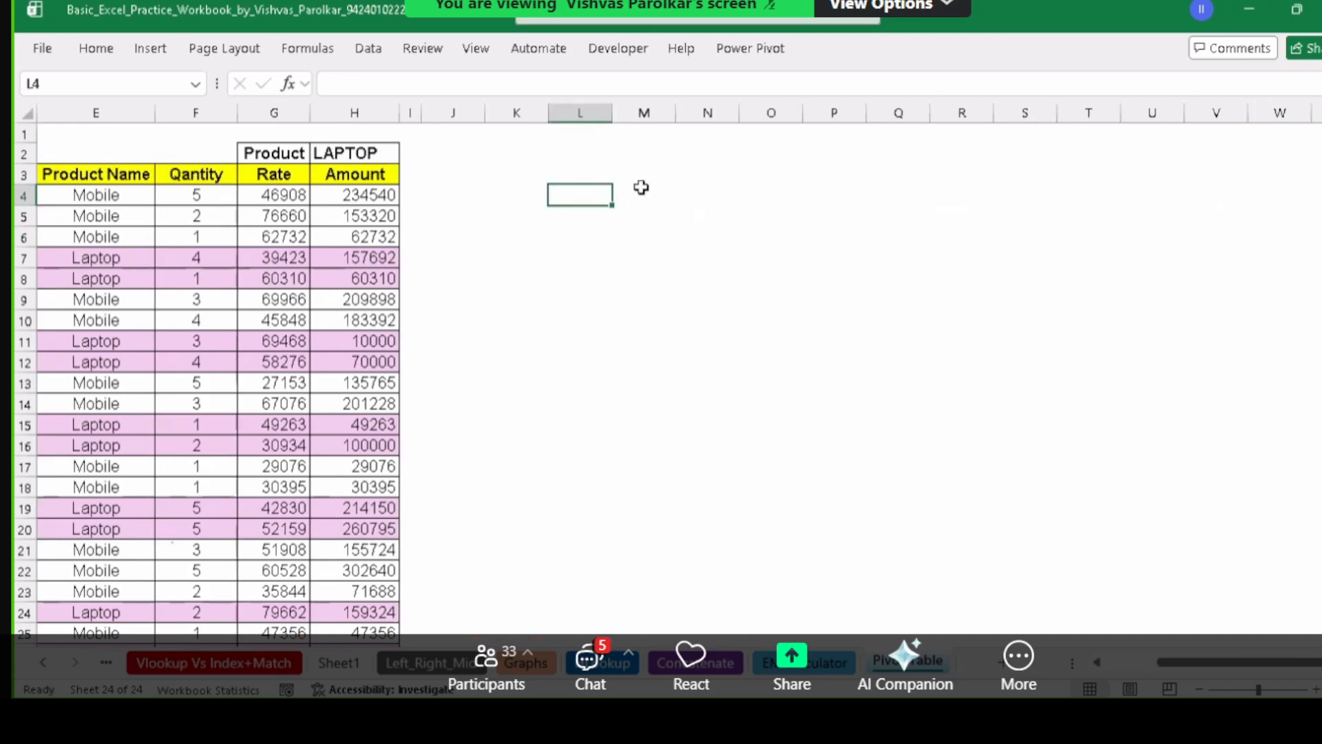
{"action": "type", "text": "mAR"}
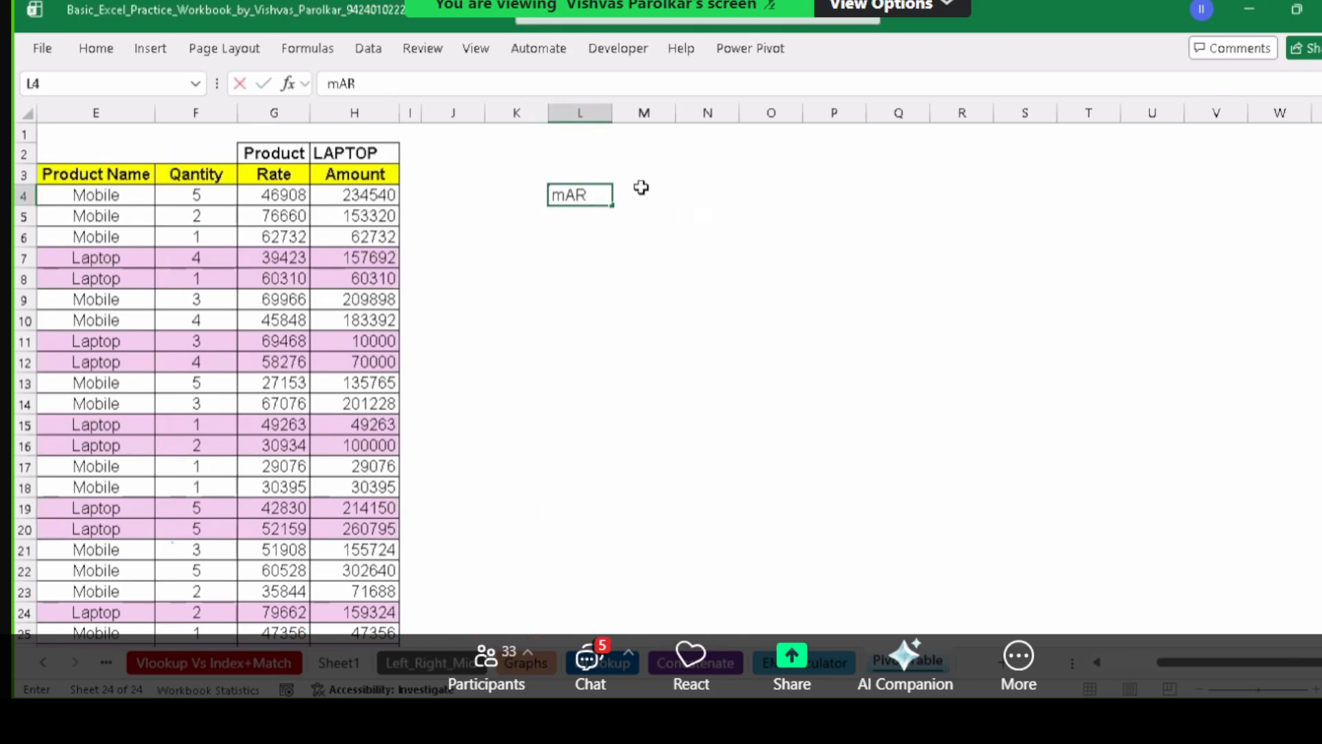
{"action": "type", "text": "ark"}
{"action": "key", "text": "BackSpace"}
{"action": "key", "text": "BackSpace"}
{"action": "key", "text": "BackSpace"}
{"action": "key", "text": "BackSpace"}
{"action": "type", "text": "MARKS"}
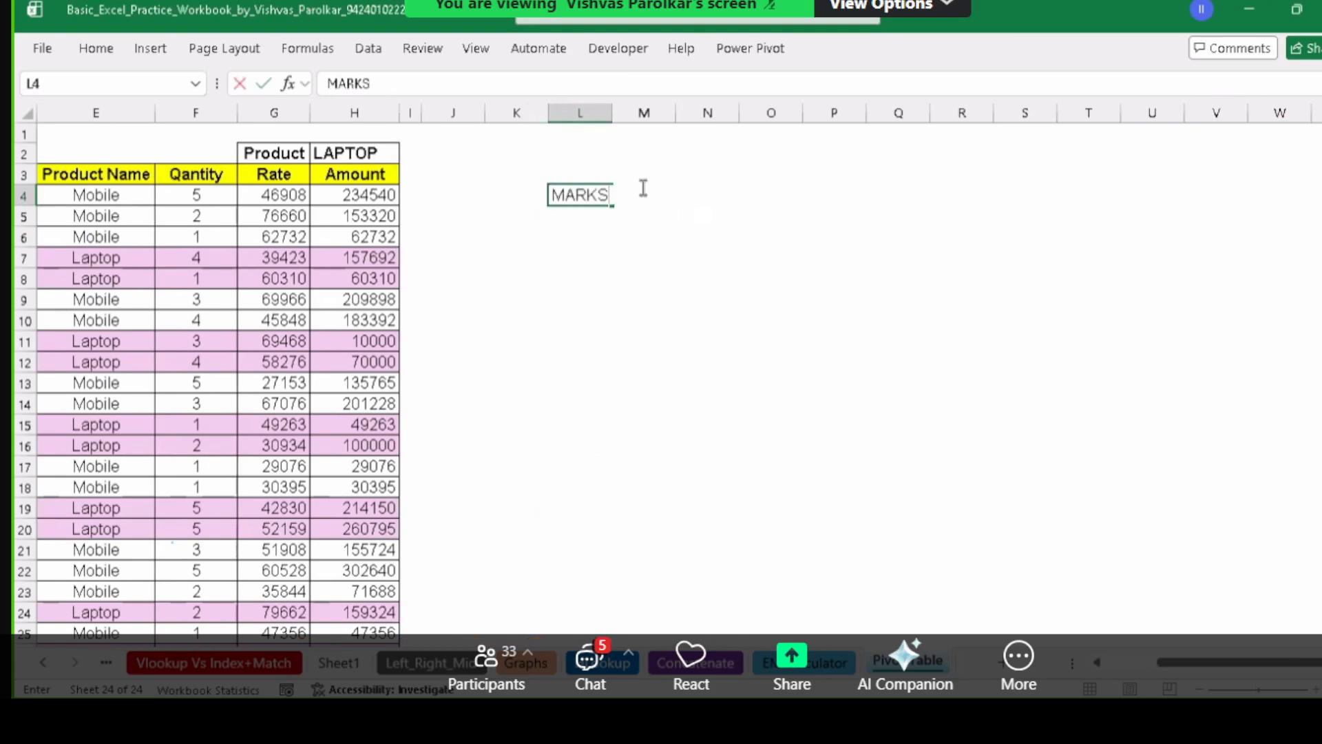
{"action": "key", "text": "Return"}
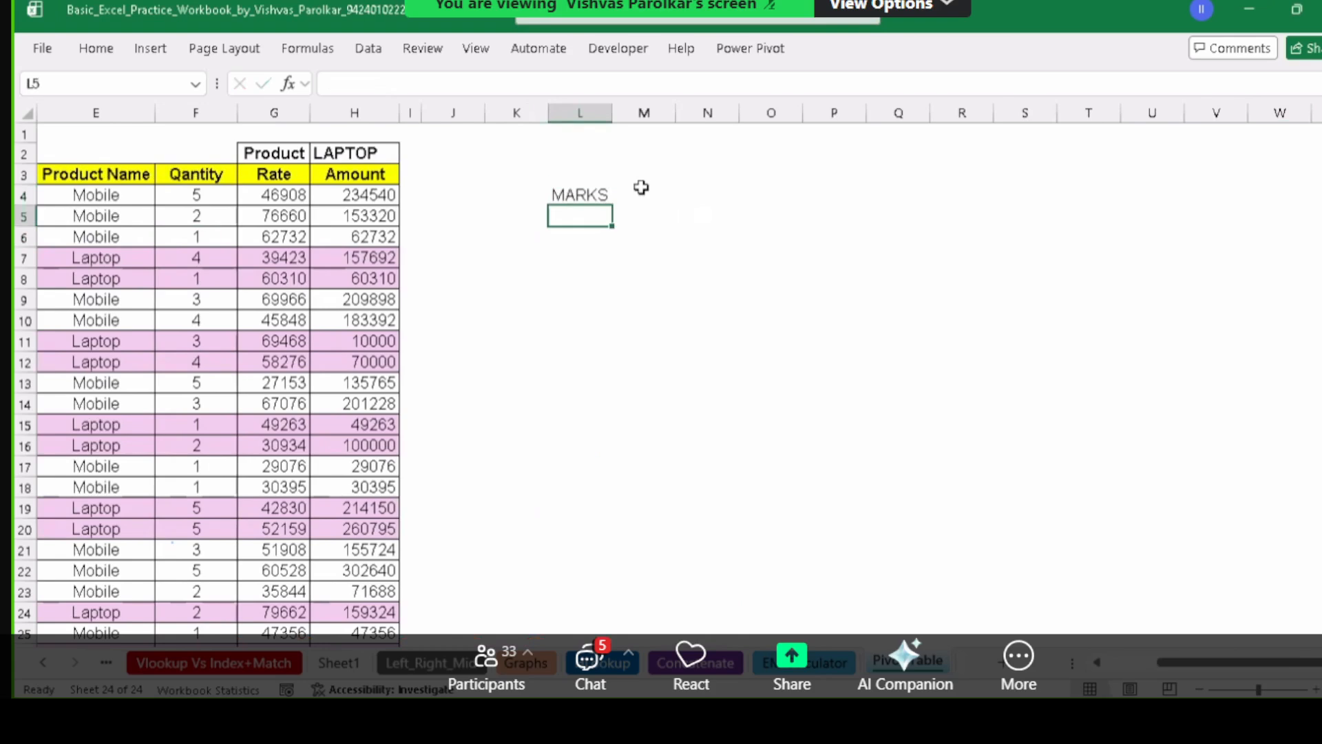
{"action": "type", "text": "45"}
{"action": "key", "text": "Return"}
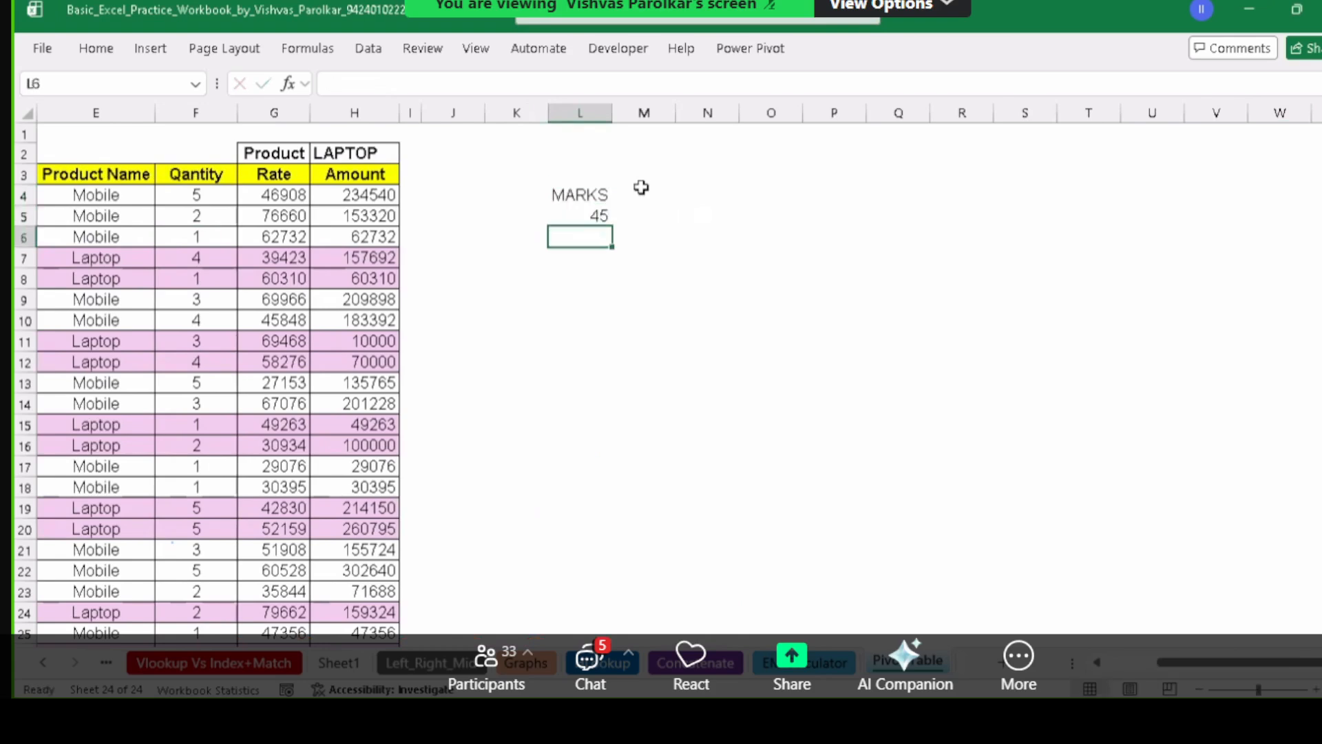
{"action": "type", "text": "23"}
{"action": "key", "text": "Return"}
{"action": "type", "text": "21"}
{"action": "key", "text": "Return"}
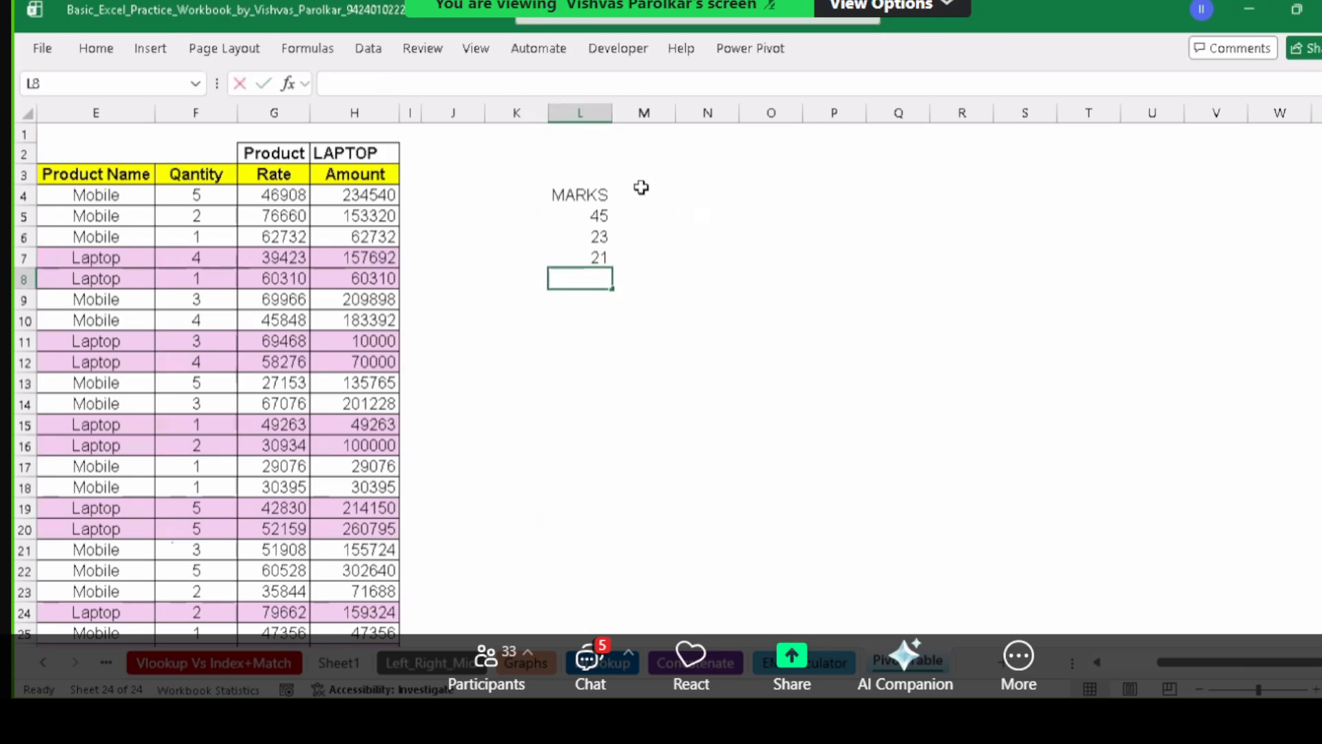
{"action": "type", "text": "14"}
{"action": "key", "text": "Return"}
{"action": "type", "text": "22"}
{"action": "key", "text": "Return"}
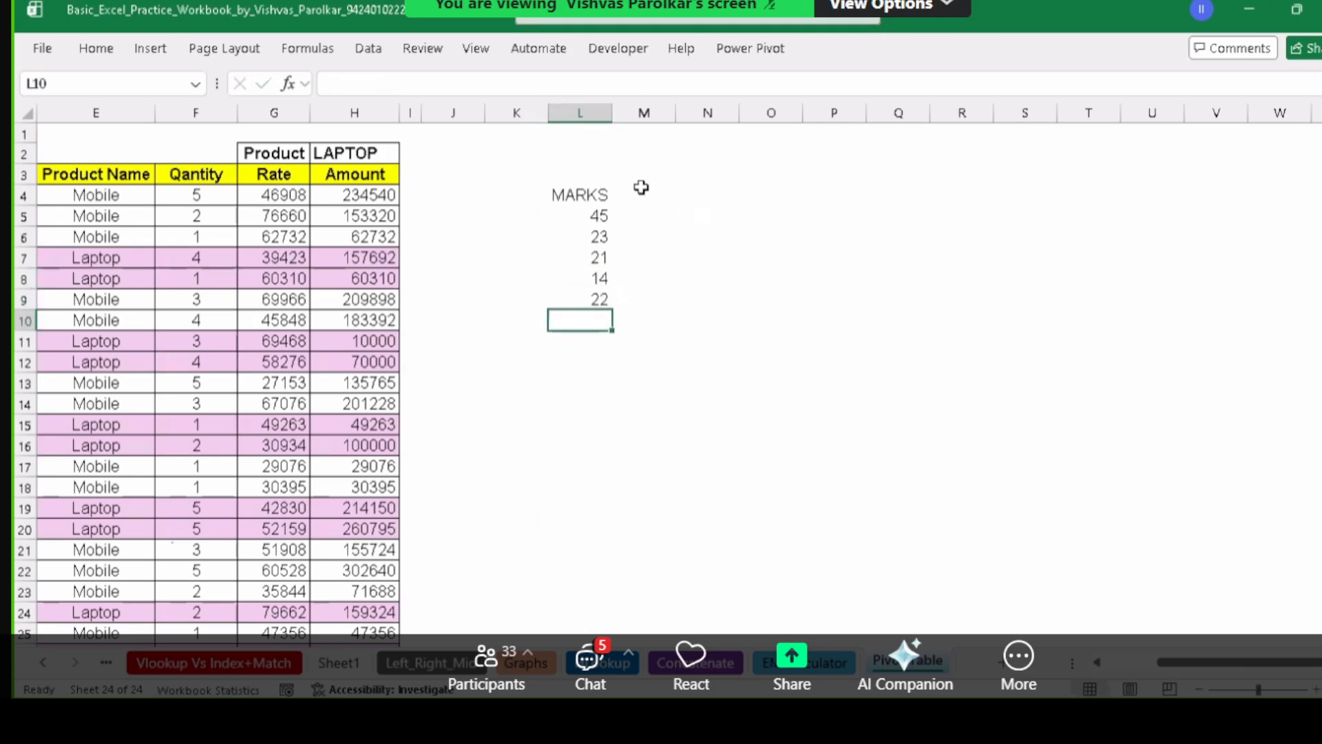
{"action": "type", "text": "44"}
{"action": "key", "text": "Return"}
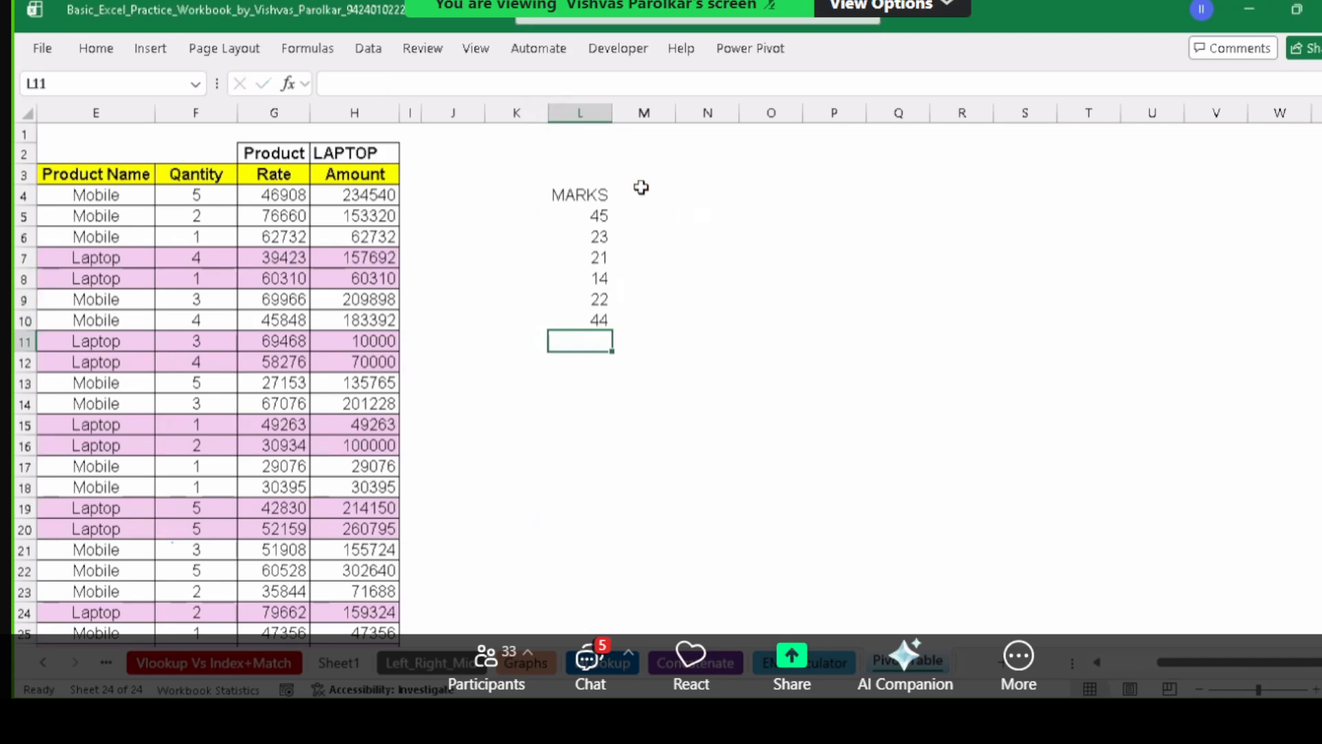
Add the RESULT heading in M4.
{"action": "left_click", "coordinate": [671, 197]}
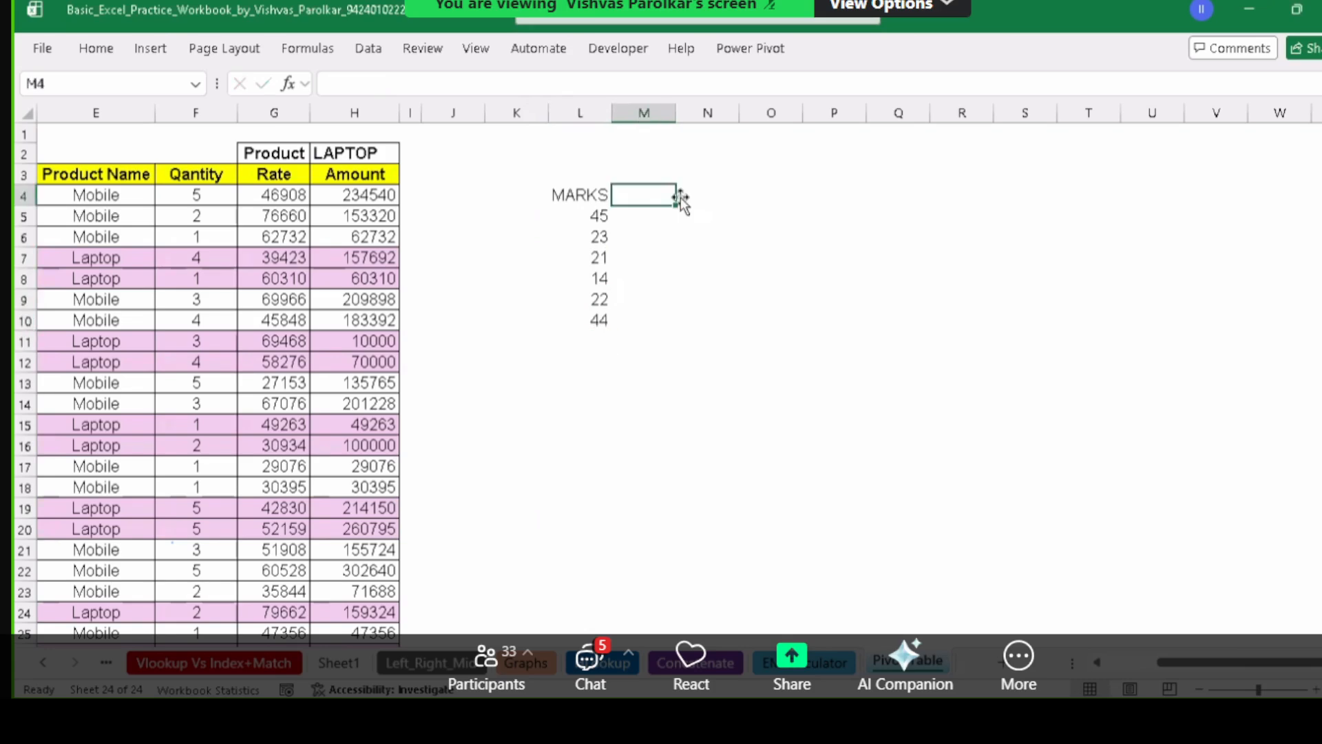
{"action": "type", "text": "r"}
{"action": "key", "text": "BackSpace"}
{"action": "type", "text": "RESULT"}
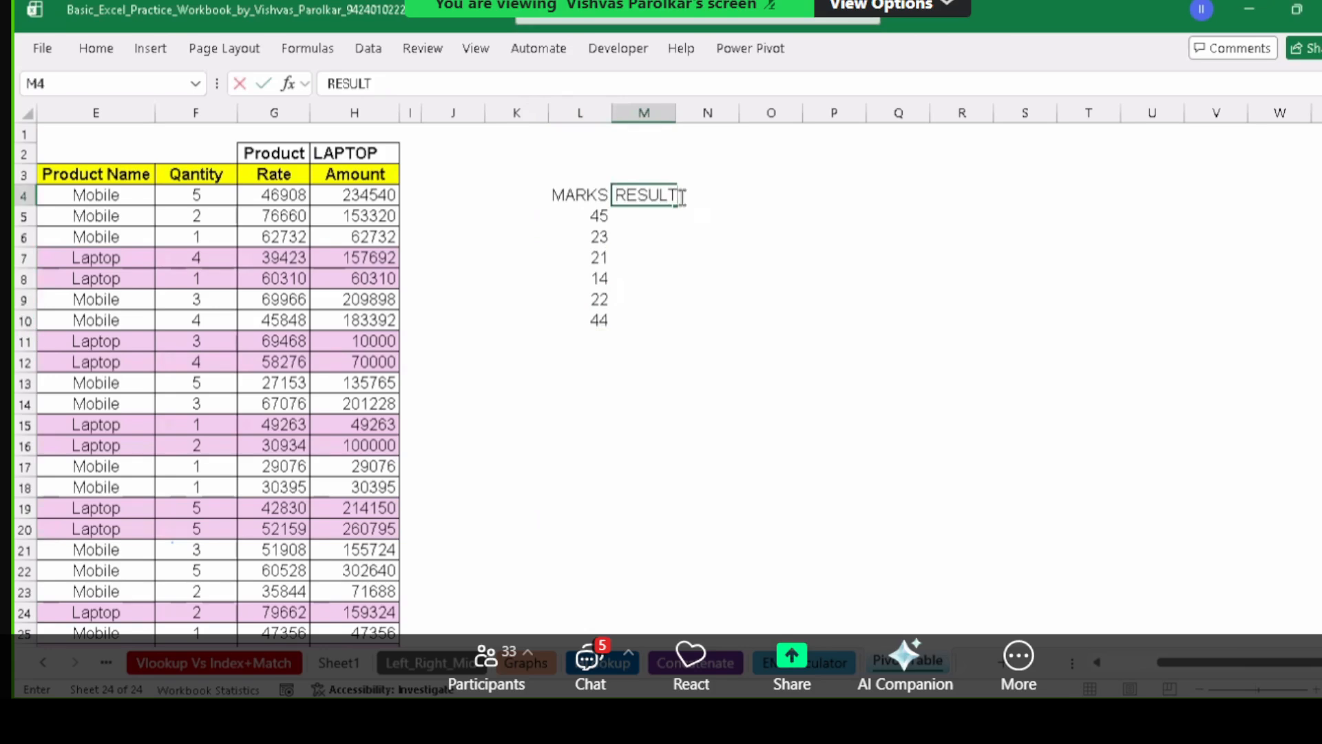
{"action": "key", "text": "Return"}
Put all borders on L4:M10 and widen column L.
{"action": "left_click_drag", "start_coordinate": [587, 199], "coordinate": [664, 318]}
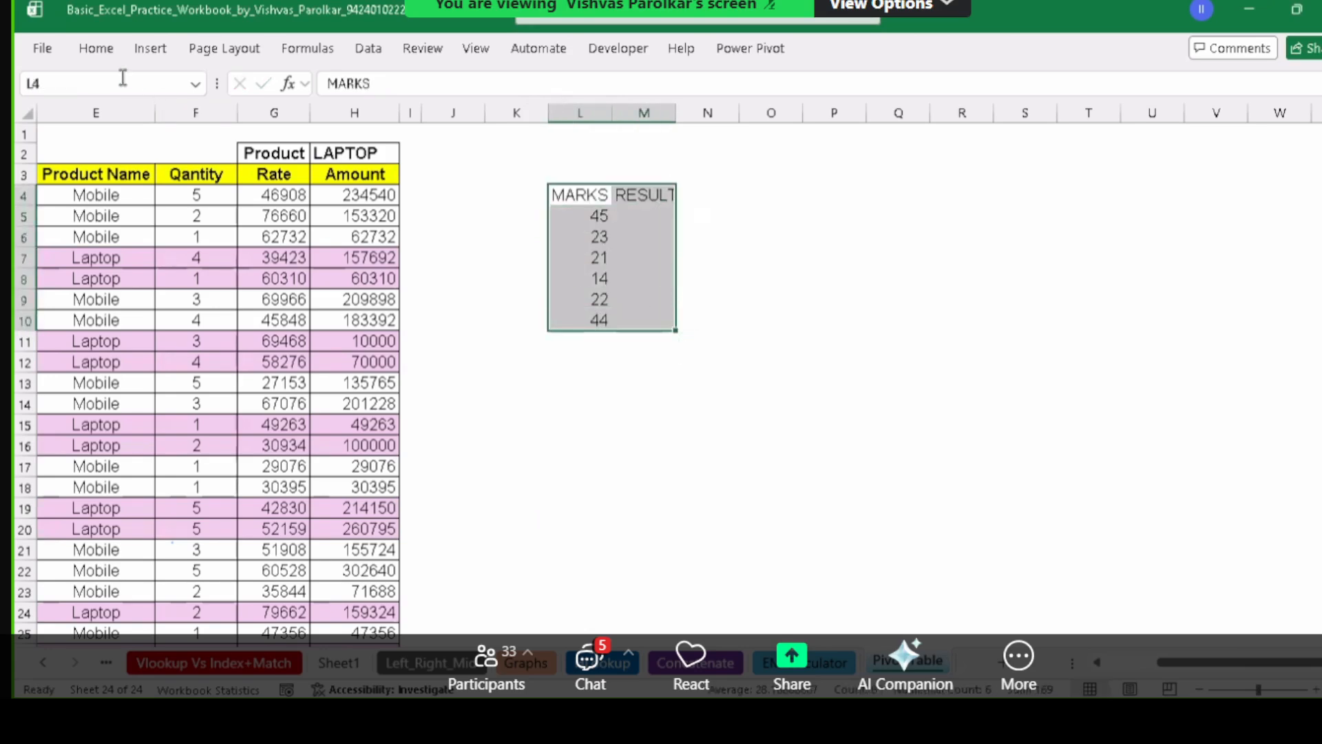
{"action": "left_click", "coordinate": [96, 48]}
{"action": "left_click", "coordinate": [259, 121]}
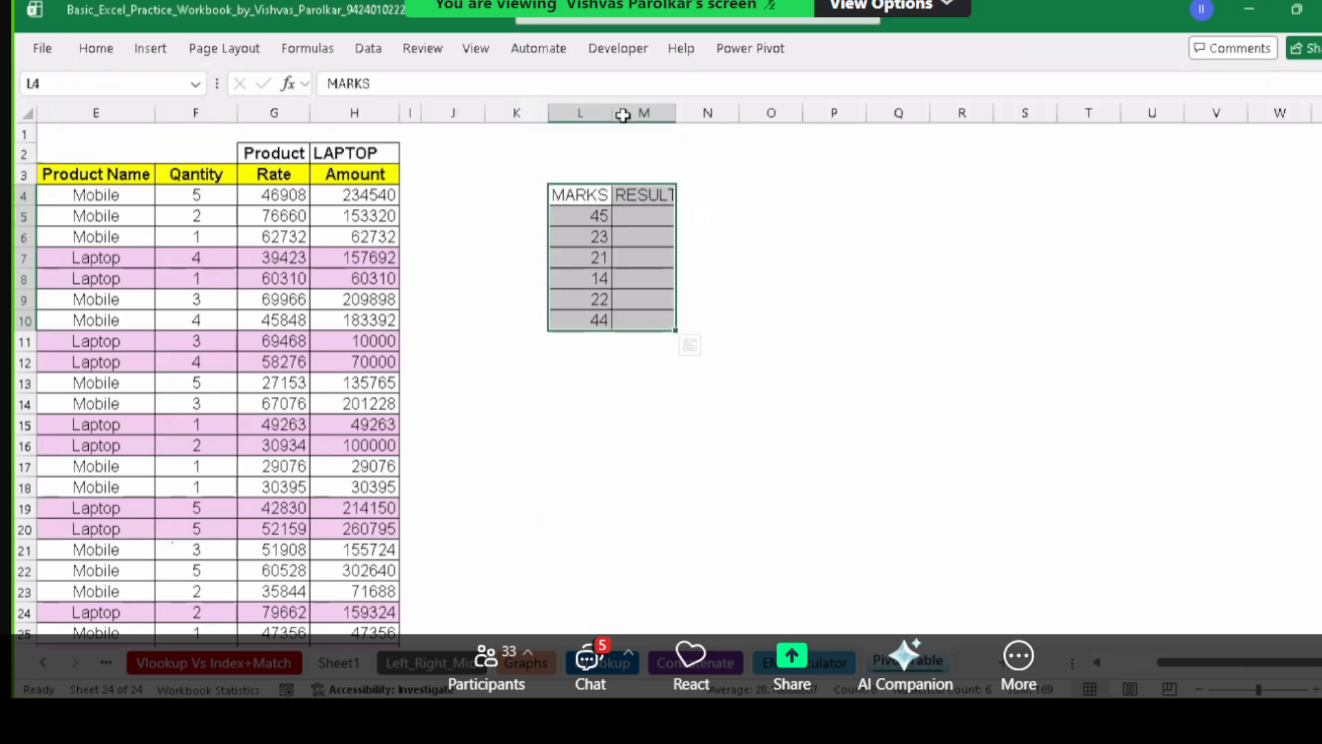
{"action": "left_click_drag", "start_coordinate": [623, 115], "coordinate": [815, 112]}
Widen the RESULT column and center the contents of the MARKS/RESULT table.
{"action": "left_click", "coordinate": [706, 240]}
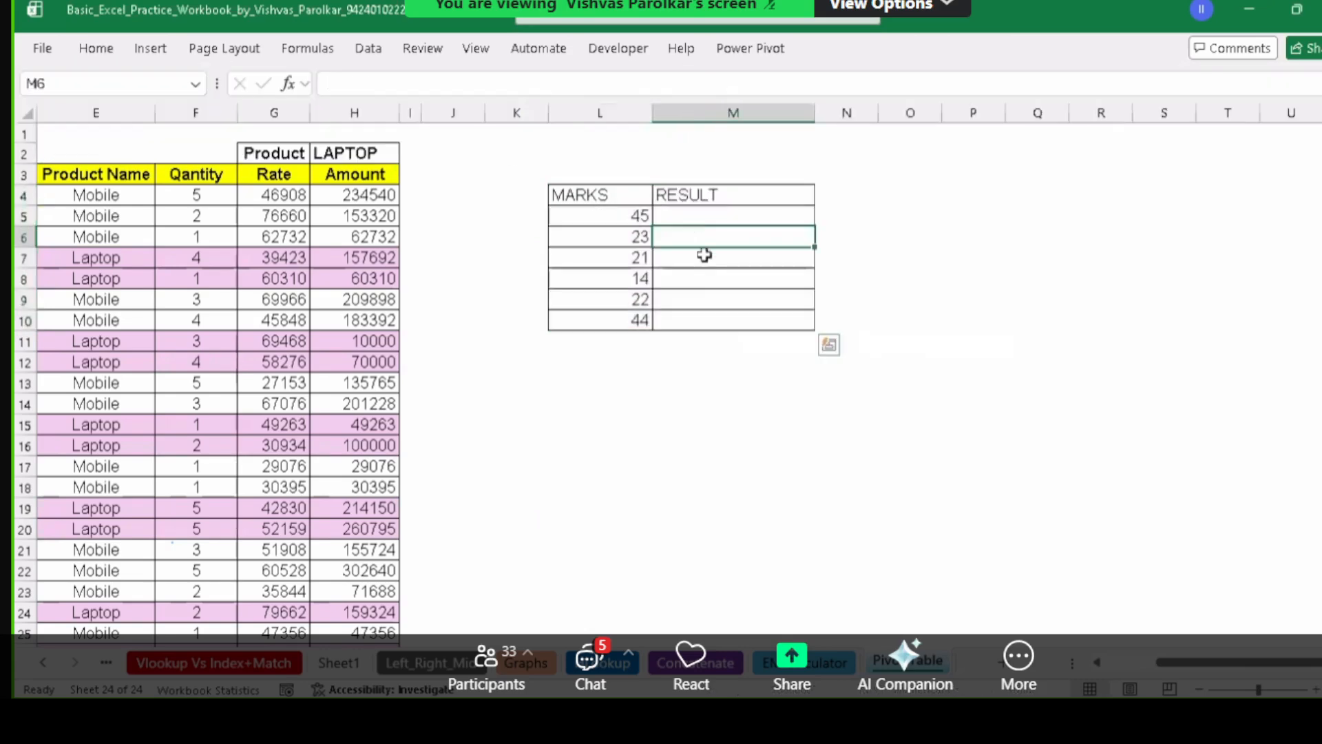
{"action": "scroll", "coordinate": [714, 283], "scroll_direction": "up", "scroll_amount": 4}
{"action": "scroll", "coordinate": [618, 171], "scroll_direction": "up", "scroll_amount": 2}
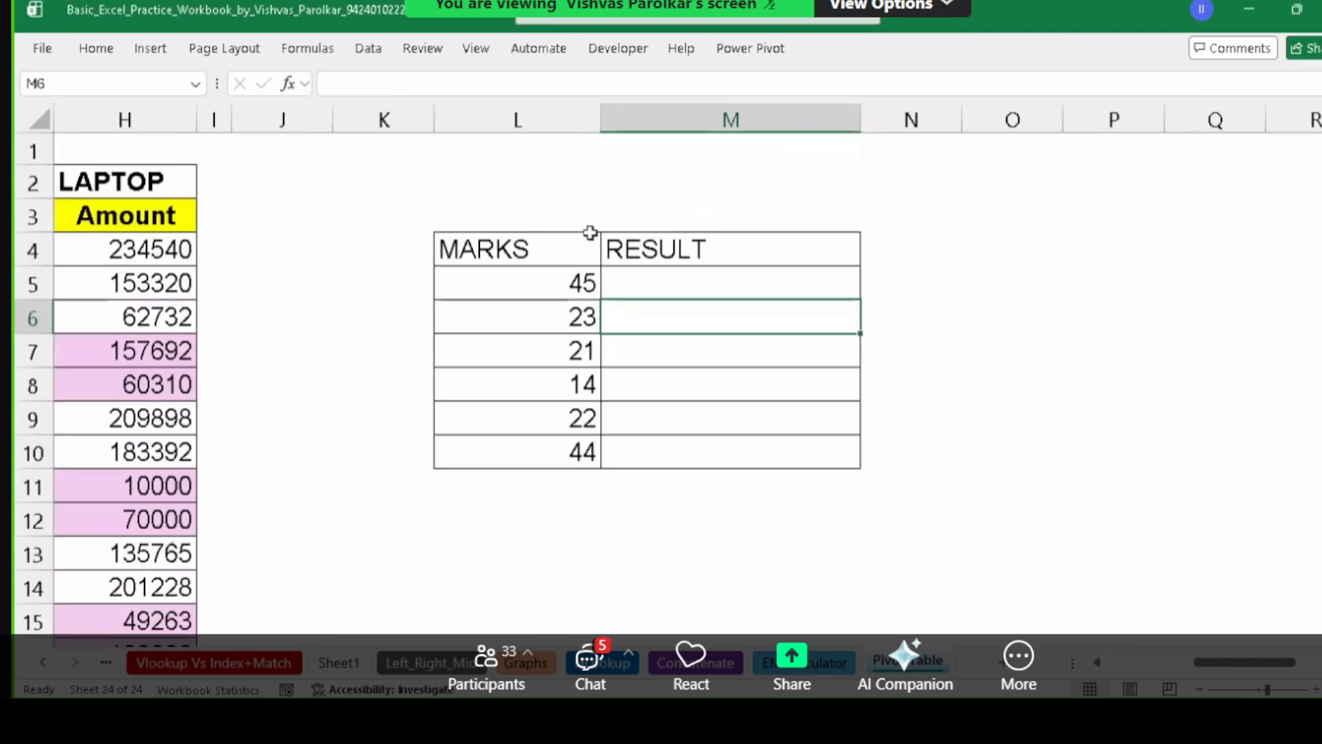
{"action": "left_click_drag", "start_coordinate": [590, 241], "coordinate": [716, 444]}
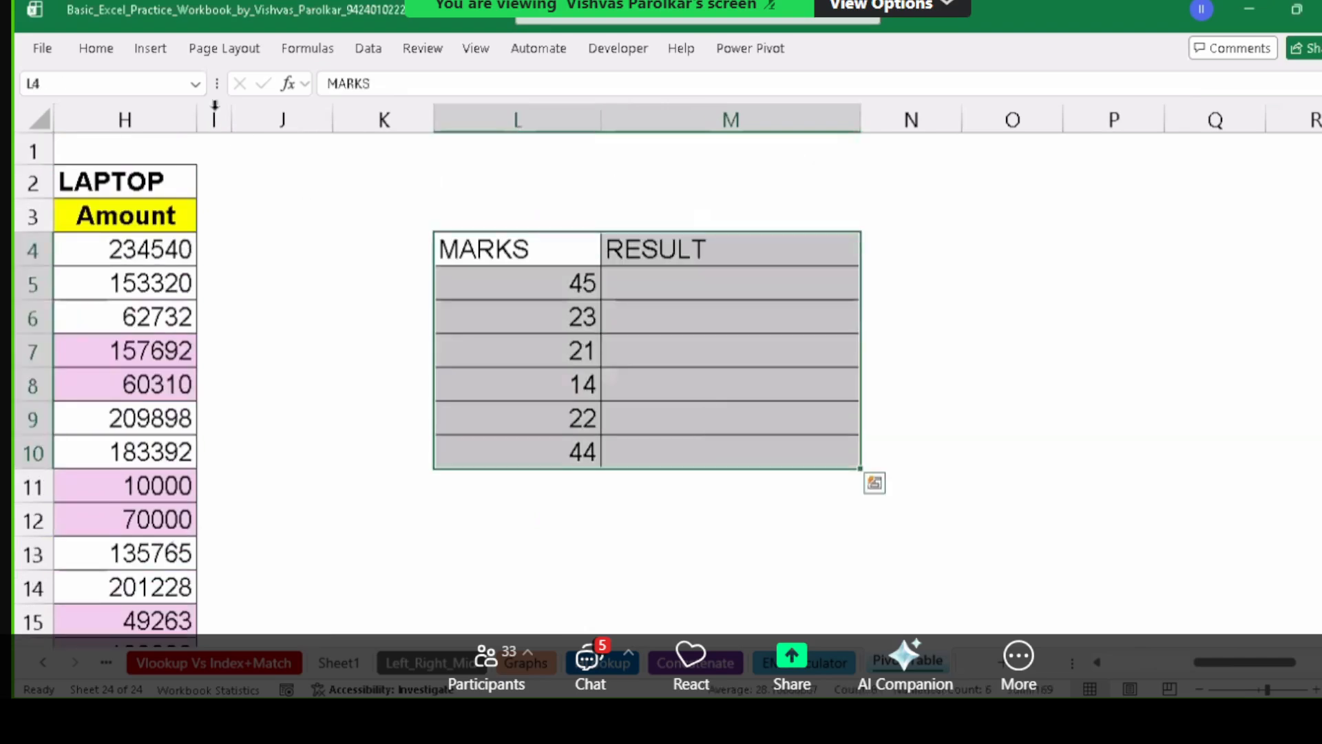
{"action": "left_click", "coordinate": [96, 49]}
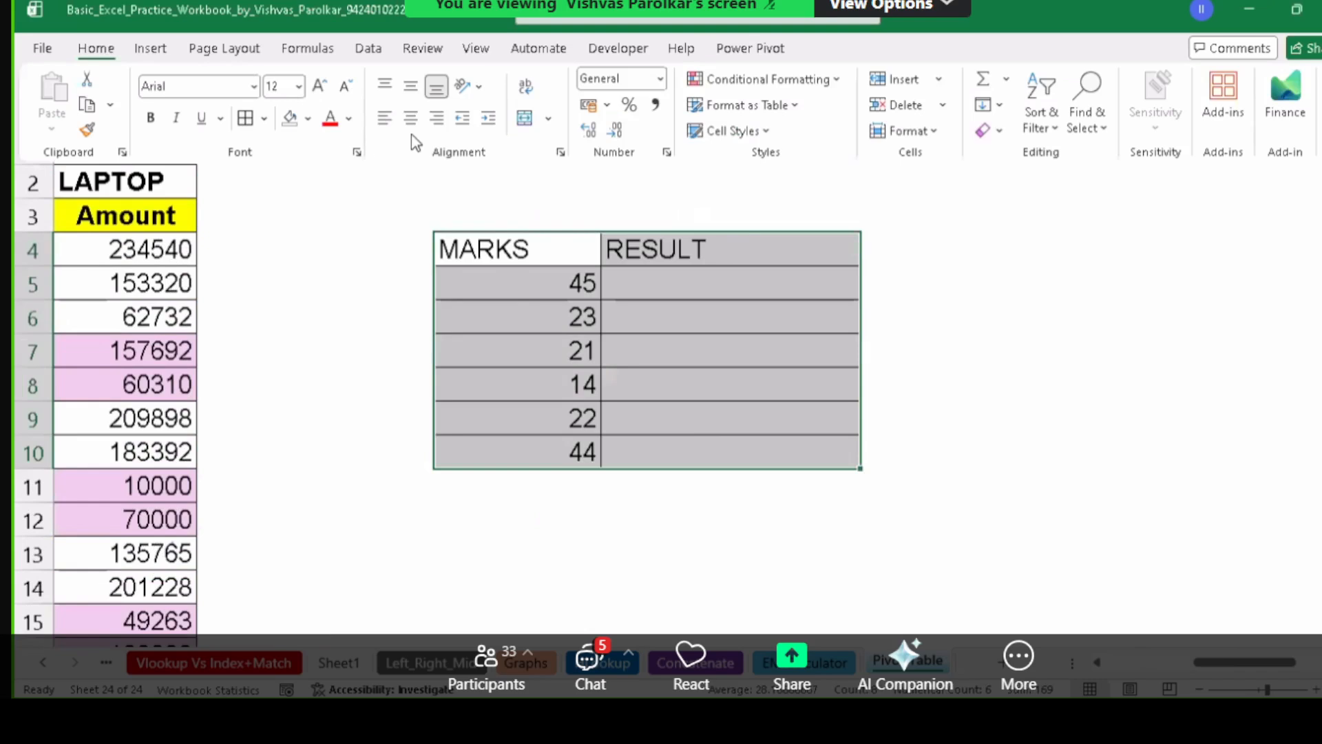
{"action": "left_click", "coordinate": [411, 118]}
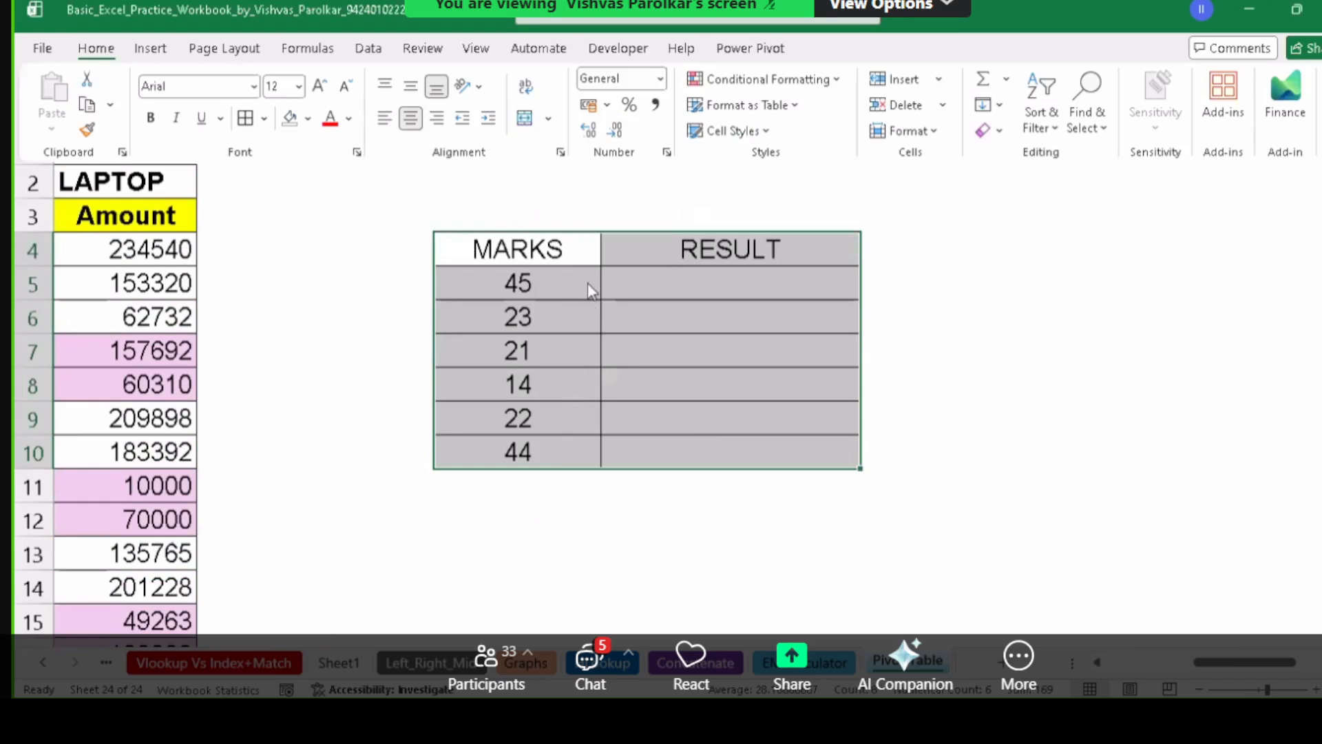
Make the MARKS and RESULT headers in L4:M4 bold, then select M5:M10.
{"action": "left_click", "coordinate": [527, 291]}
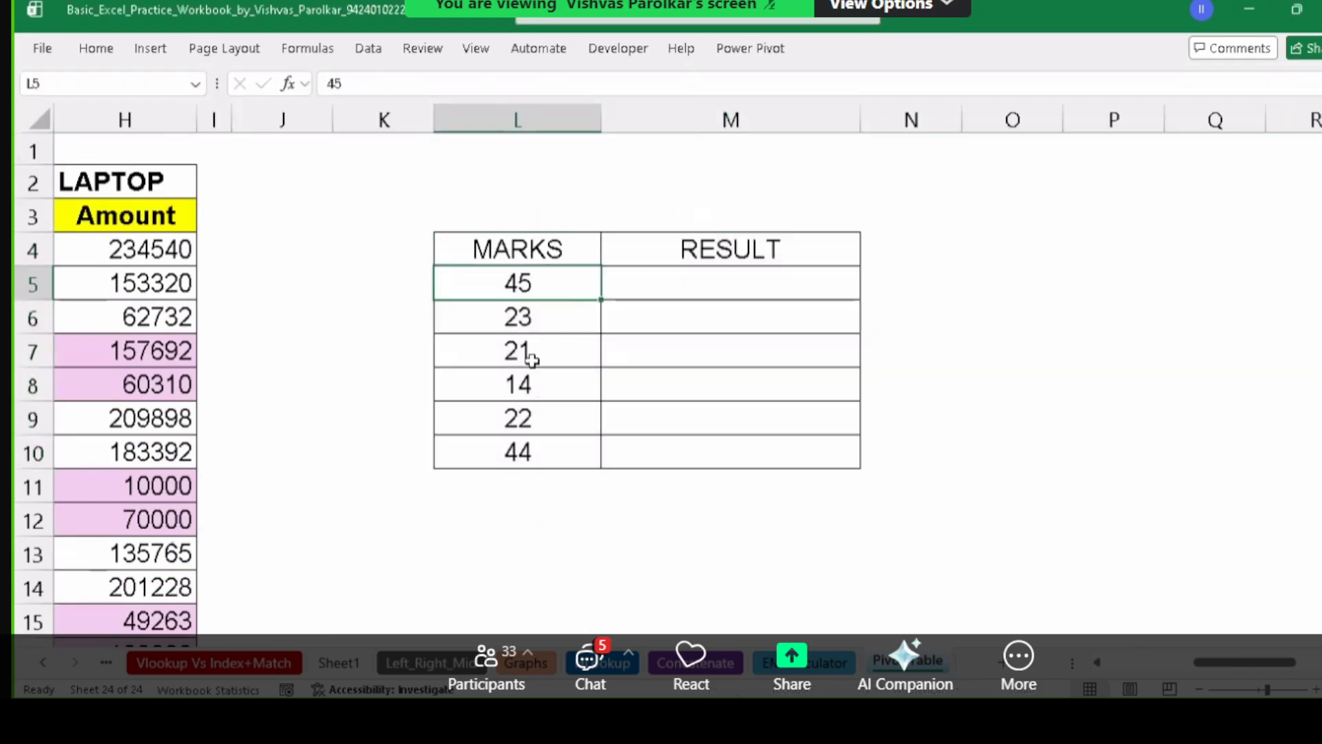
{"action": "left_click_drag", "start_coordinate": [554, 294], "coordinate": [568, 462]}
{"action": "left_click_drag", "start_coordinate": [548, 290], "coordinate": [562, 435]}
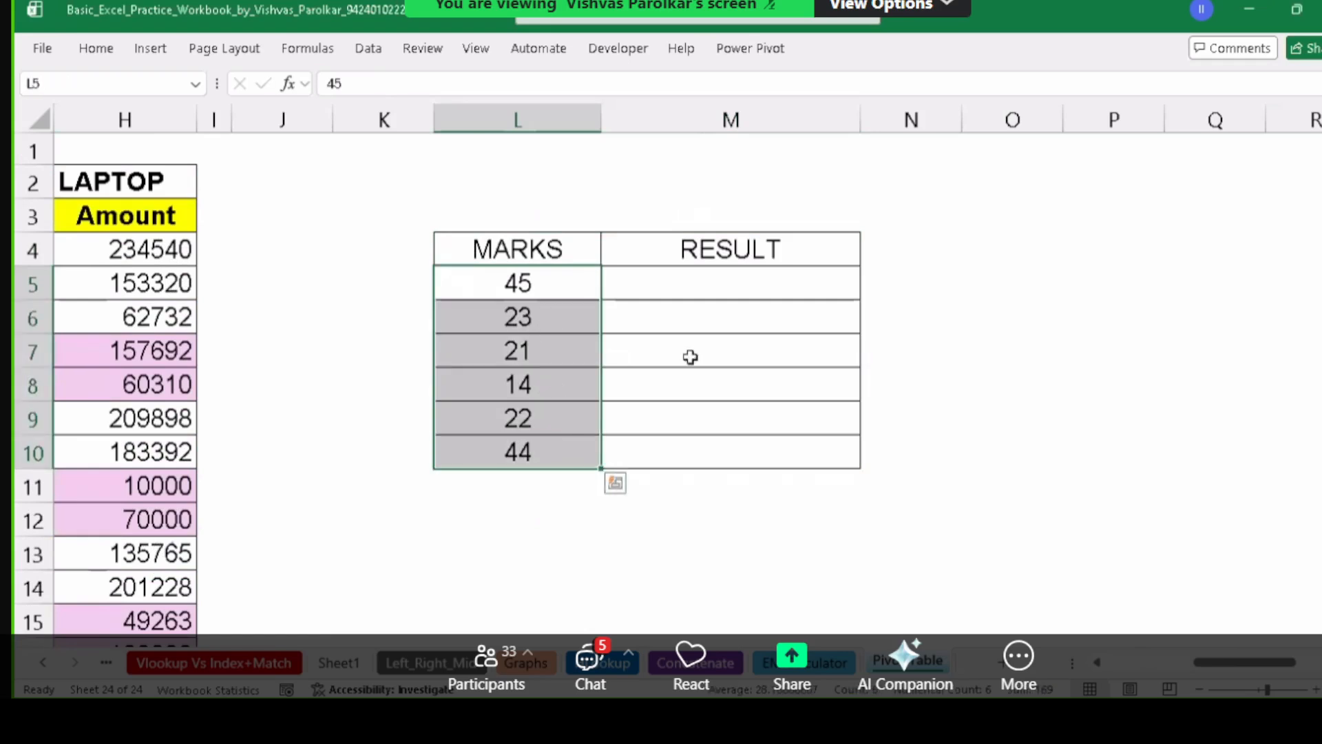
{"action": "left_click", "coordinate": [776, 291]}
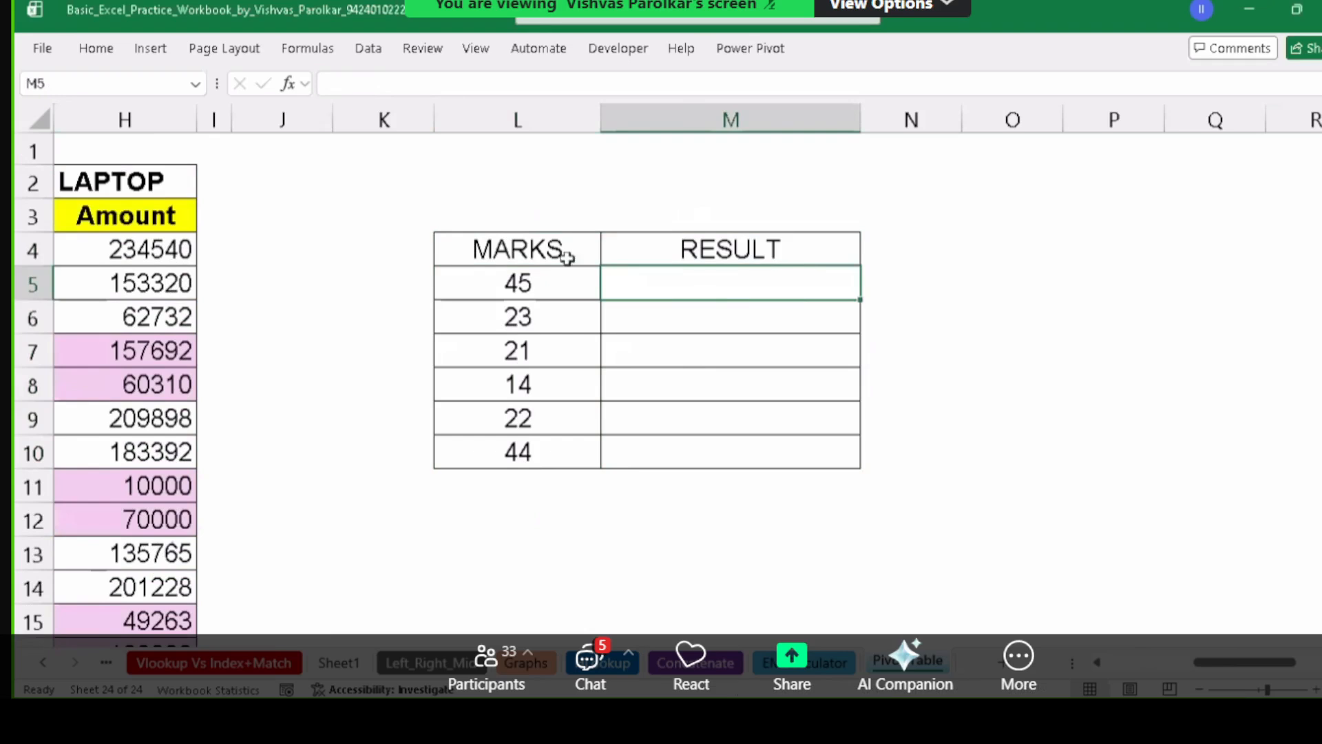
{"action": "left_click_drag", "start_coordinate": [564, 256], "coordinate": [737, 251]}
{"action": "key", "text": "ctrl+b"}
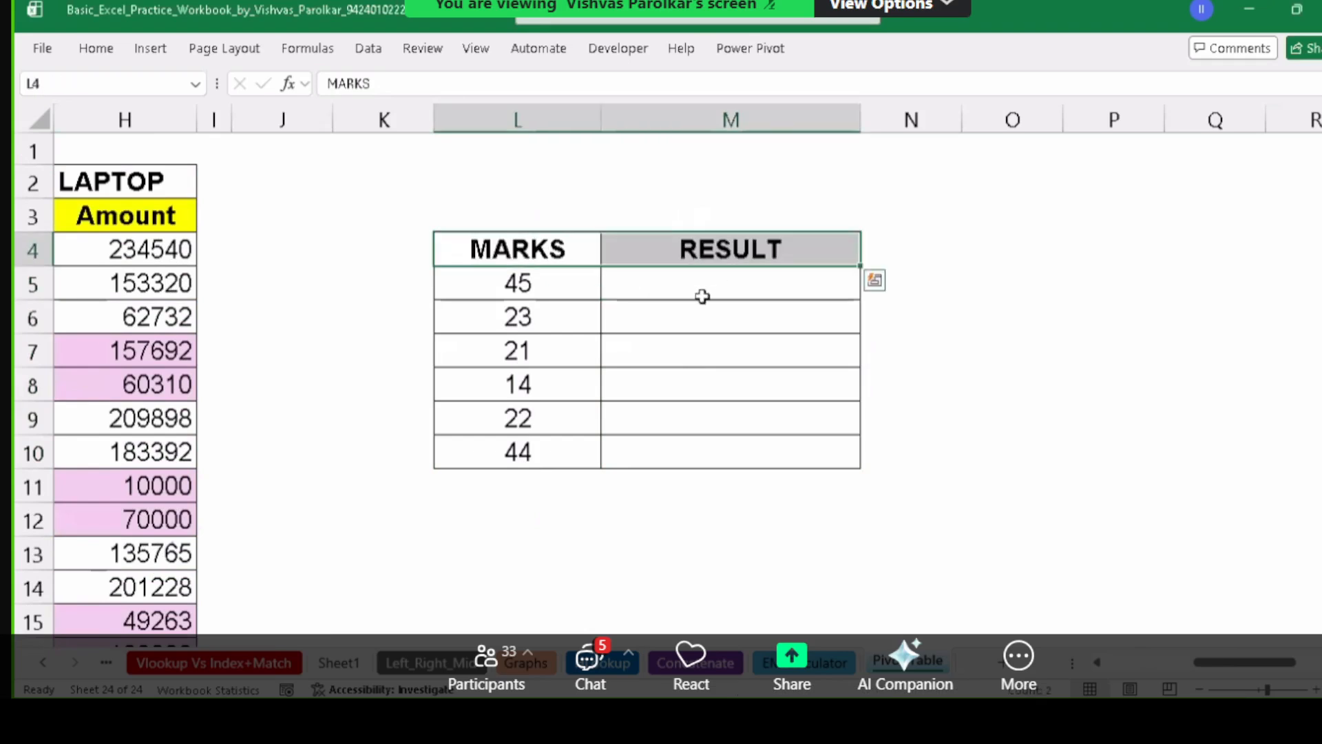
{"action": "left_click", "coordinate": [702, 293]}
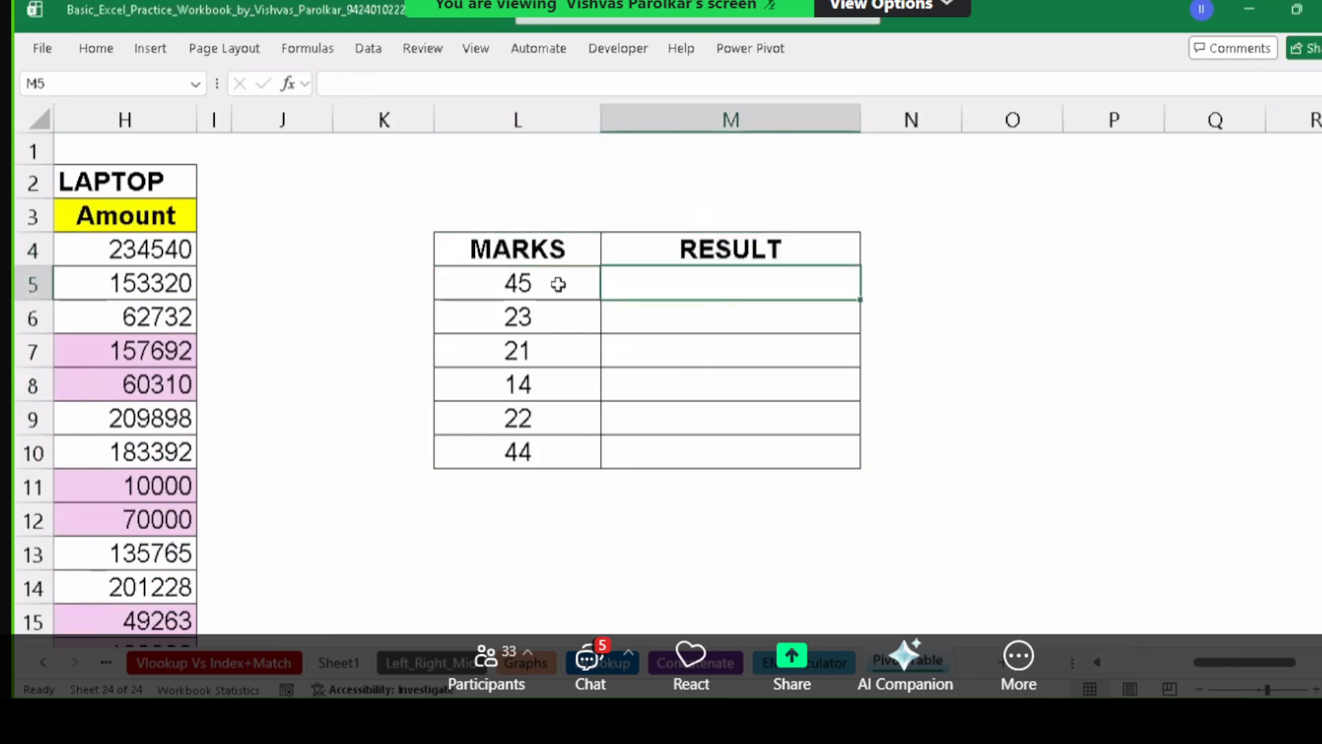
{"action": "left_click_drag", "start_coordinate": [723, 292], "coordinate": [728, 452]}
Enter =IF(L5>=17,"PASS","FAIL") in M5, which shows PASS for the mark 45.
{"action": "left_click", "coordinate": [726, 297]}
{"action": "type", "text": "=IF"}
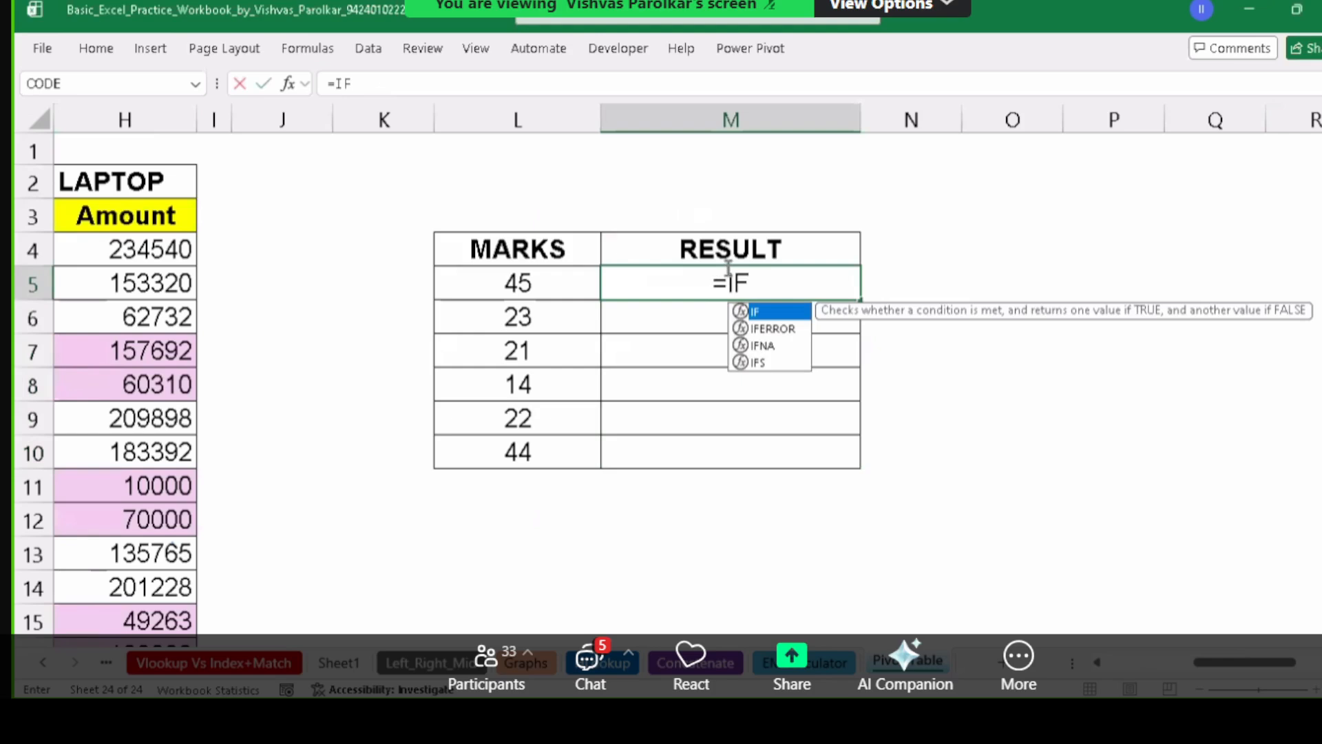
{"action": "type", "text": "("}
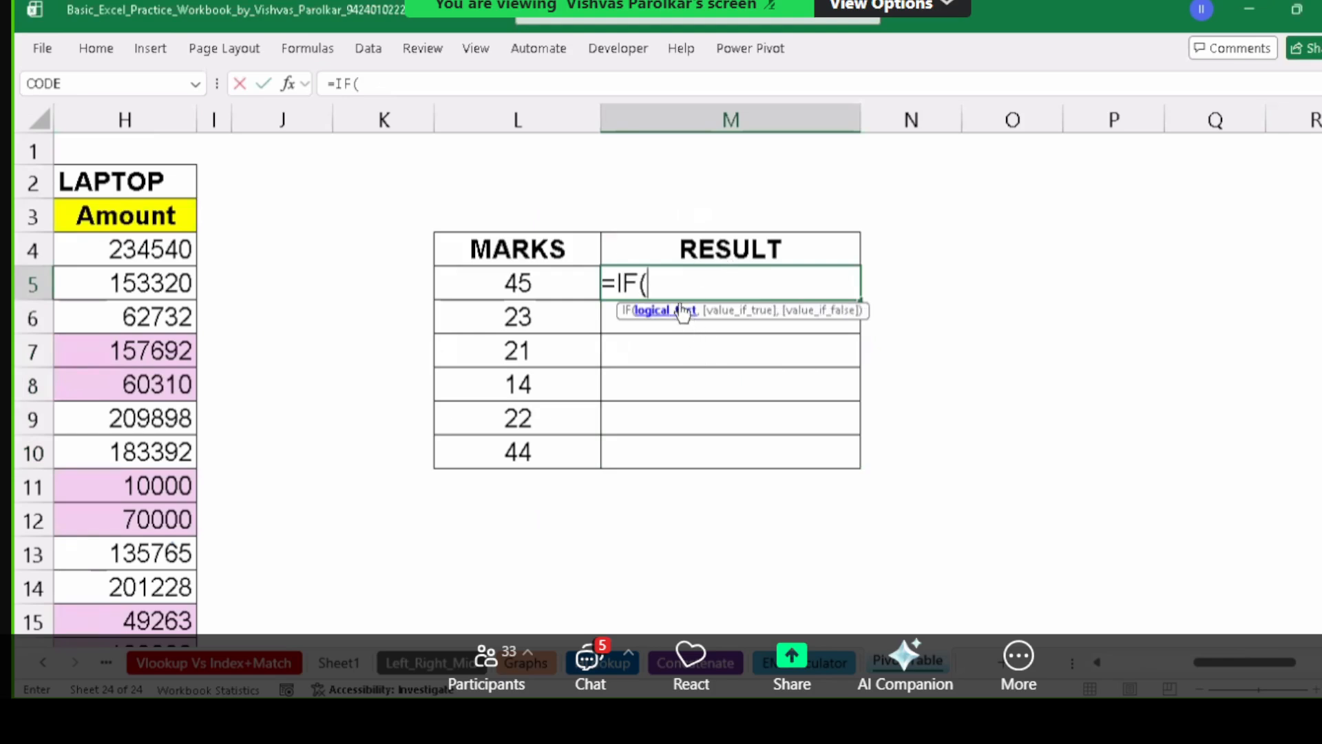
{"action": "left_click", "coordinate": [538, 281]}
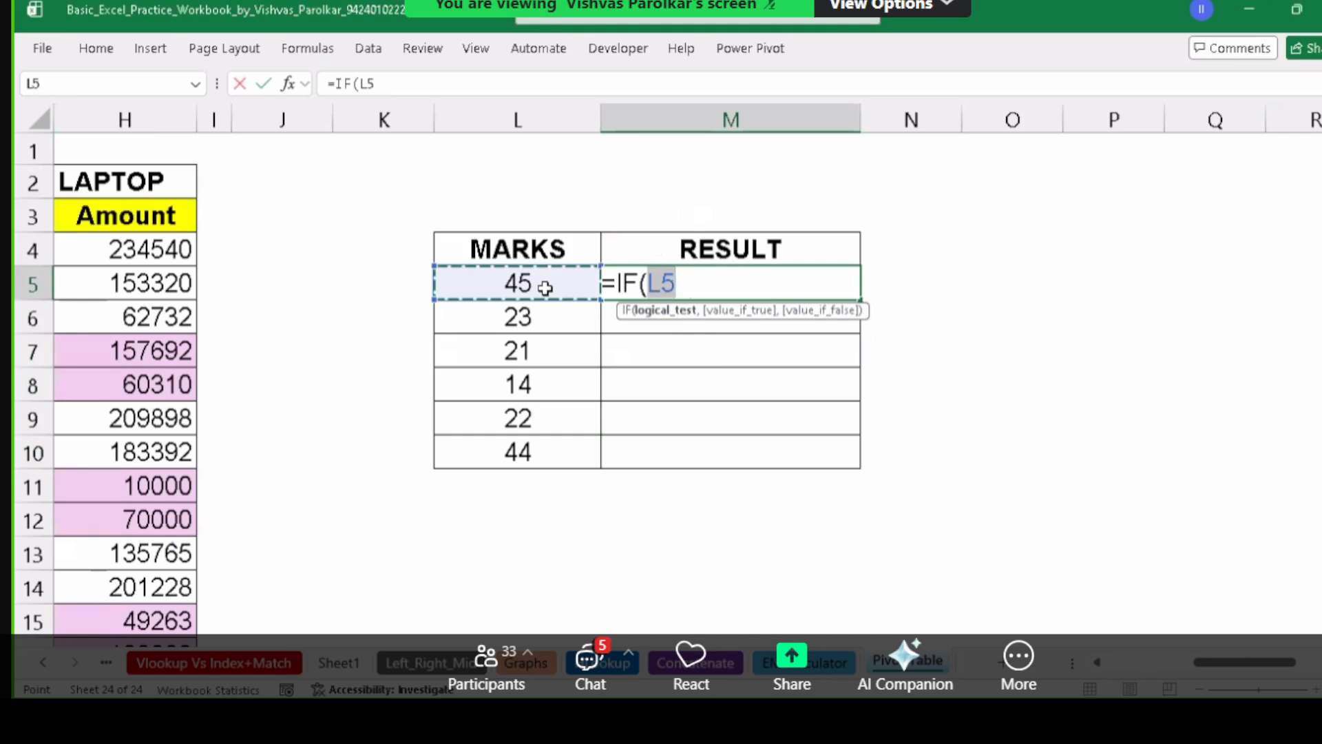
{"action": "type", "text": ">="}
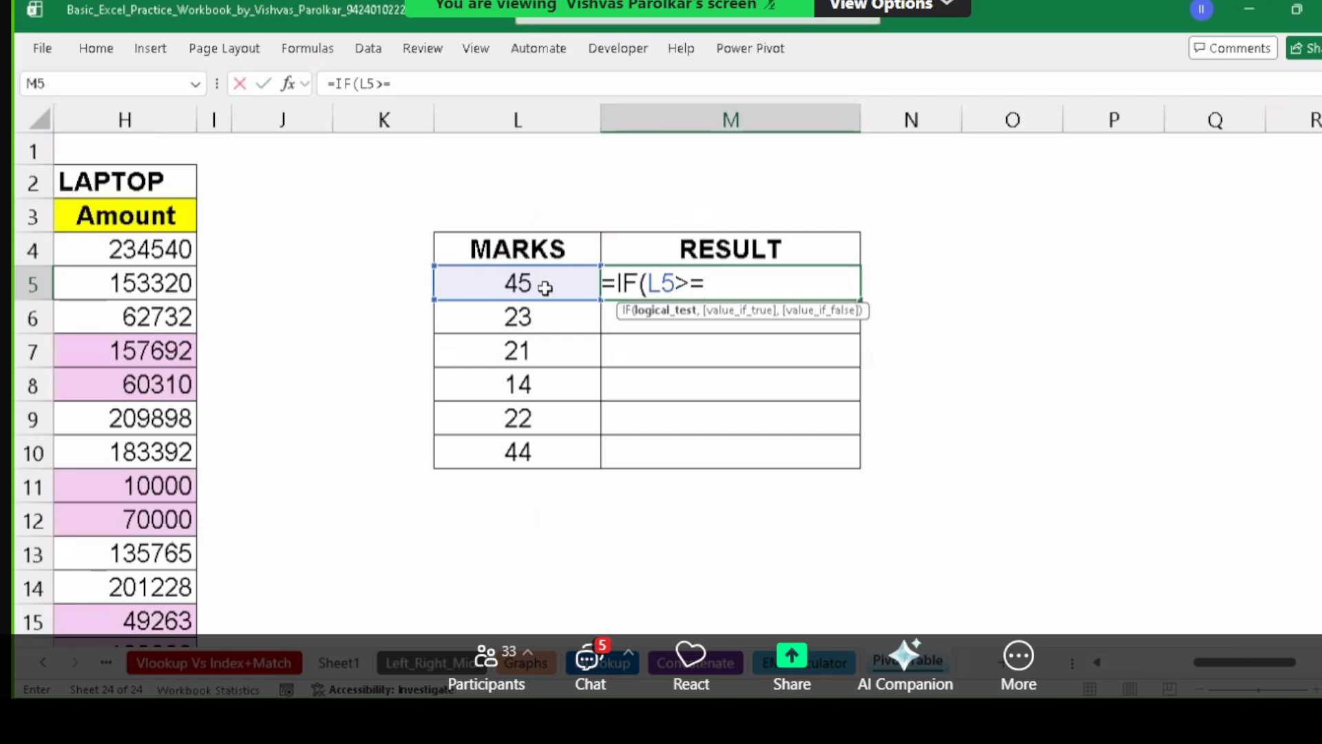
{"action": "type", "text": "17"}
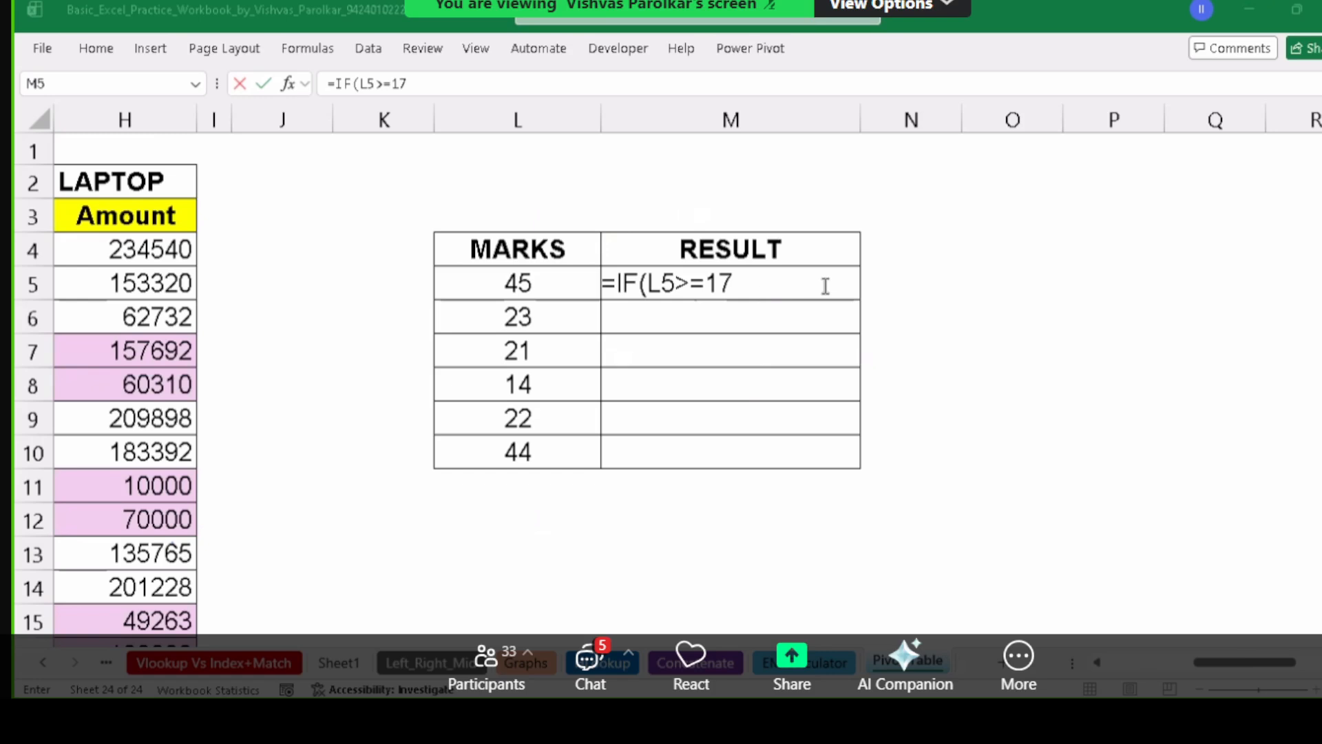
{"action": "type", "text": ","}
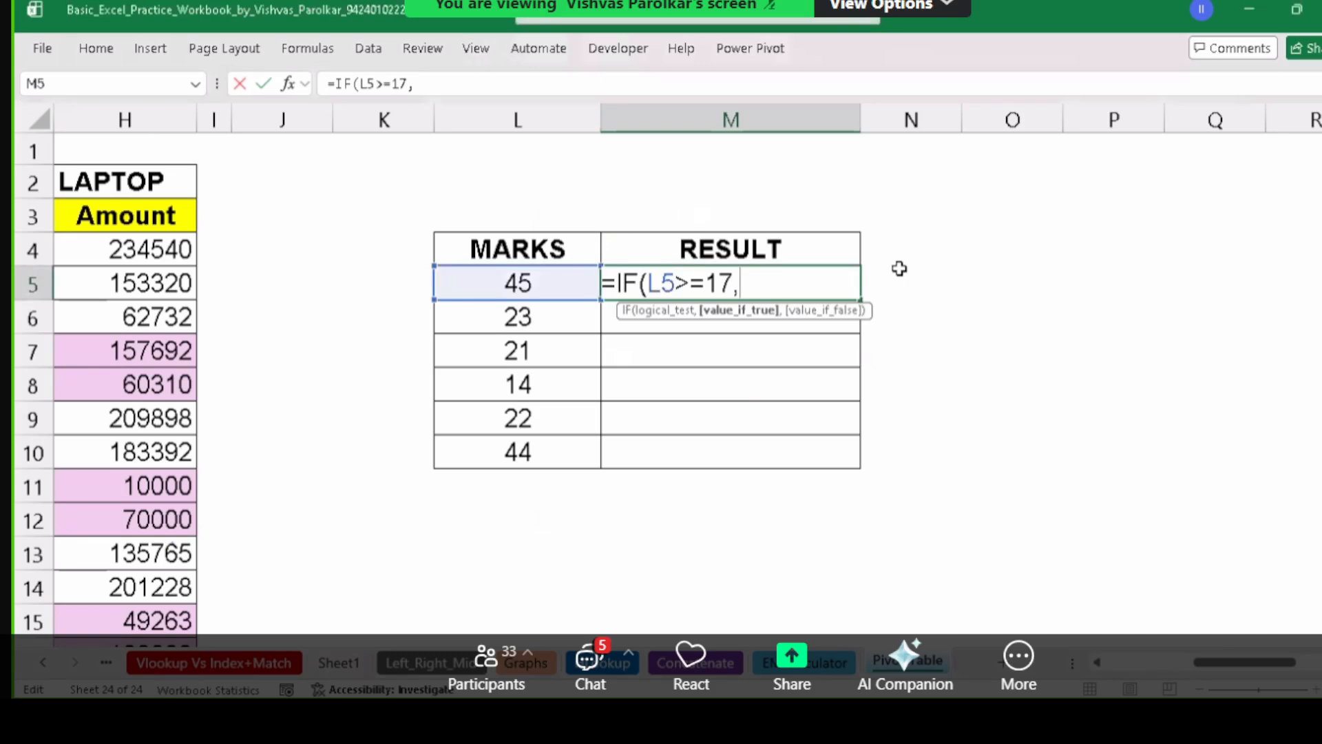
{"action": "type", "text": "\"PASS"}
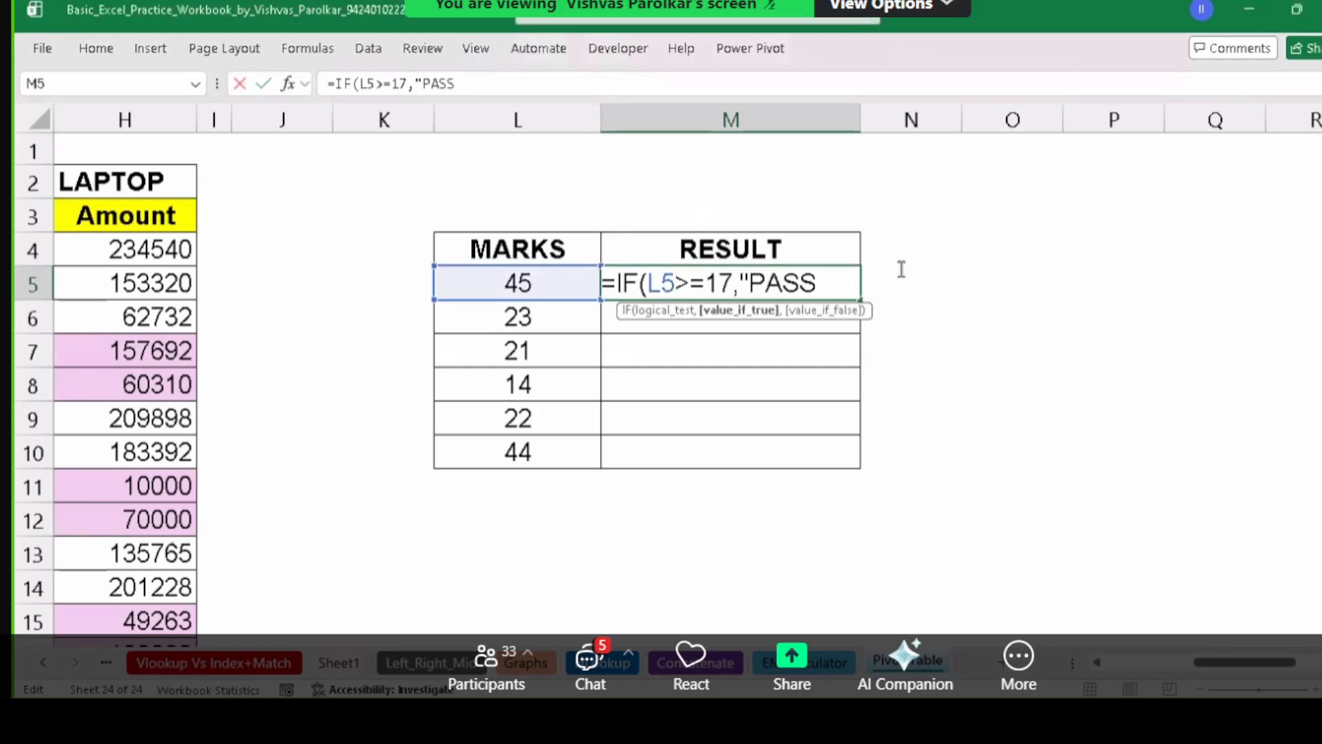
{"action": "type", "text": "\",\"FAIL\""}
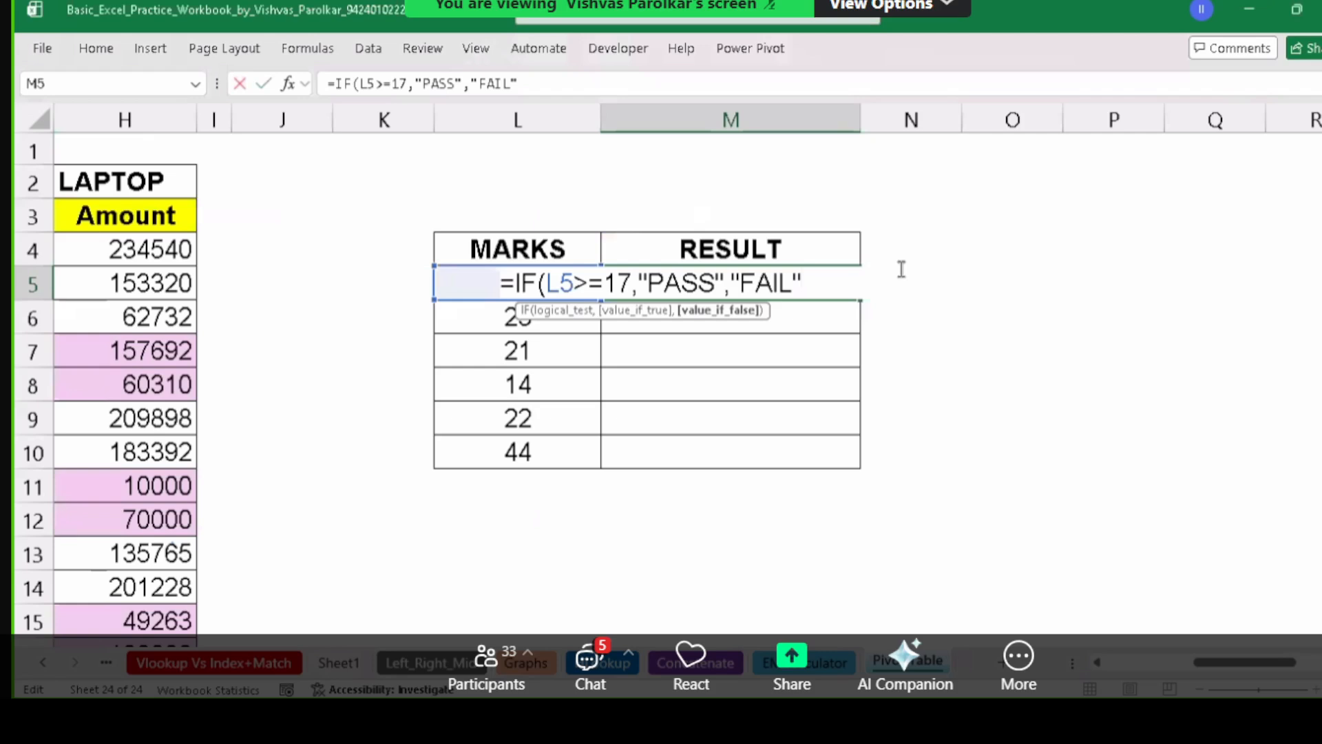
{"action": "type", "text": ")"}
{"action": "key", "text": "Return"}
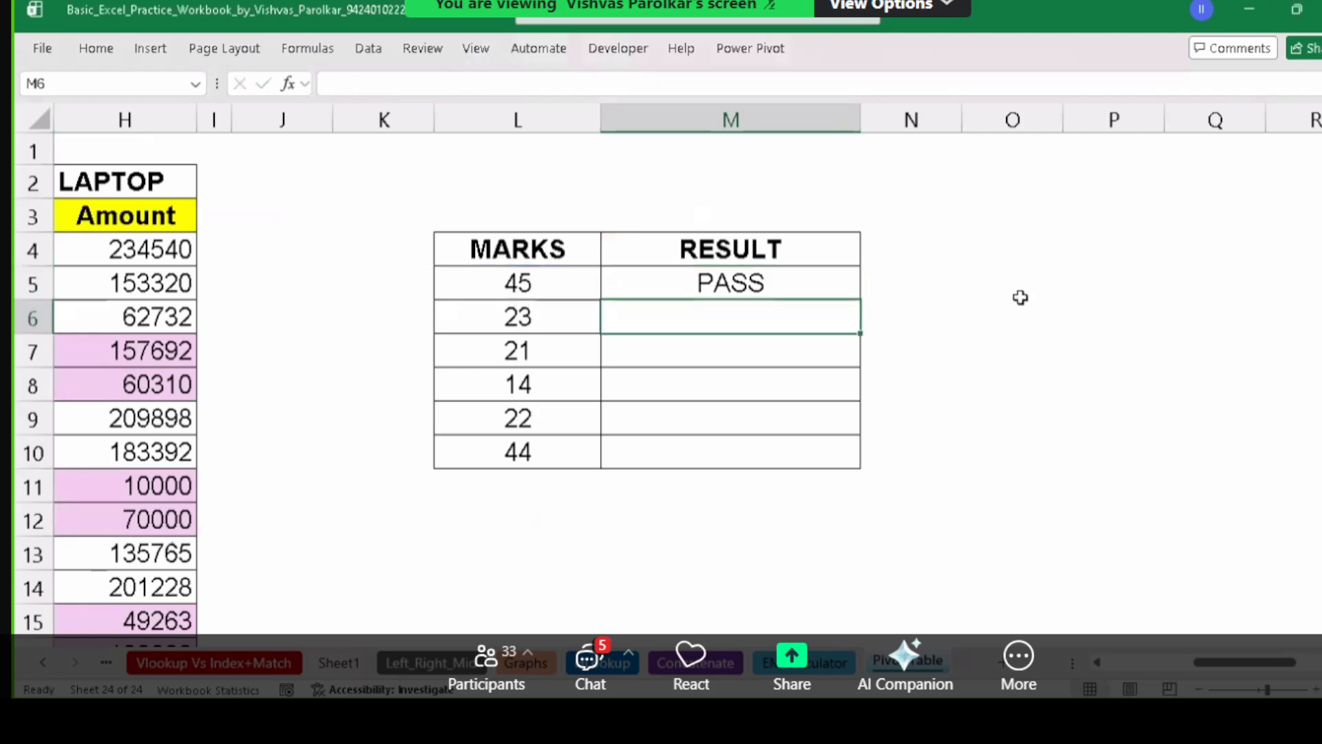
{"action": "left_click", "coordinate": [817, 283]}
{"action": "double_click", "coordinate": [822, 284]}
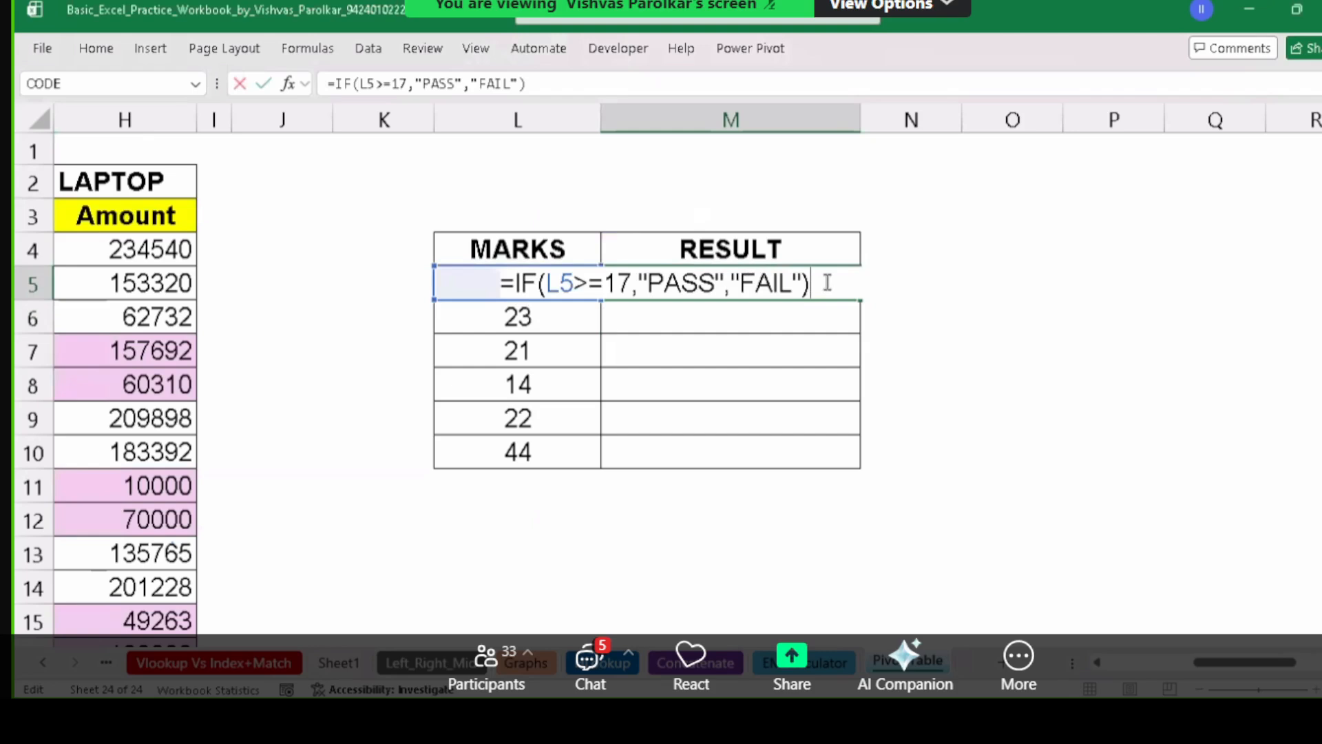
{"action": "key", "text": "Escape"}
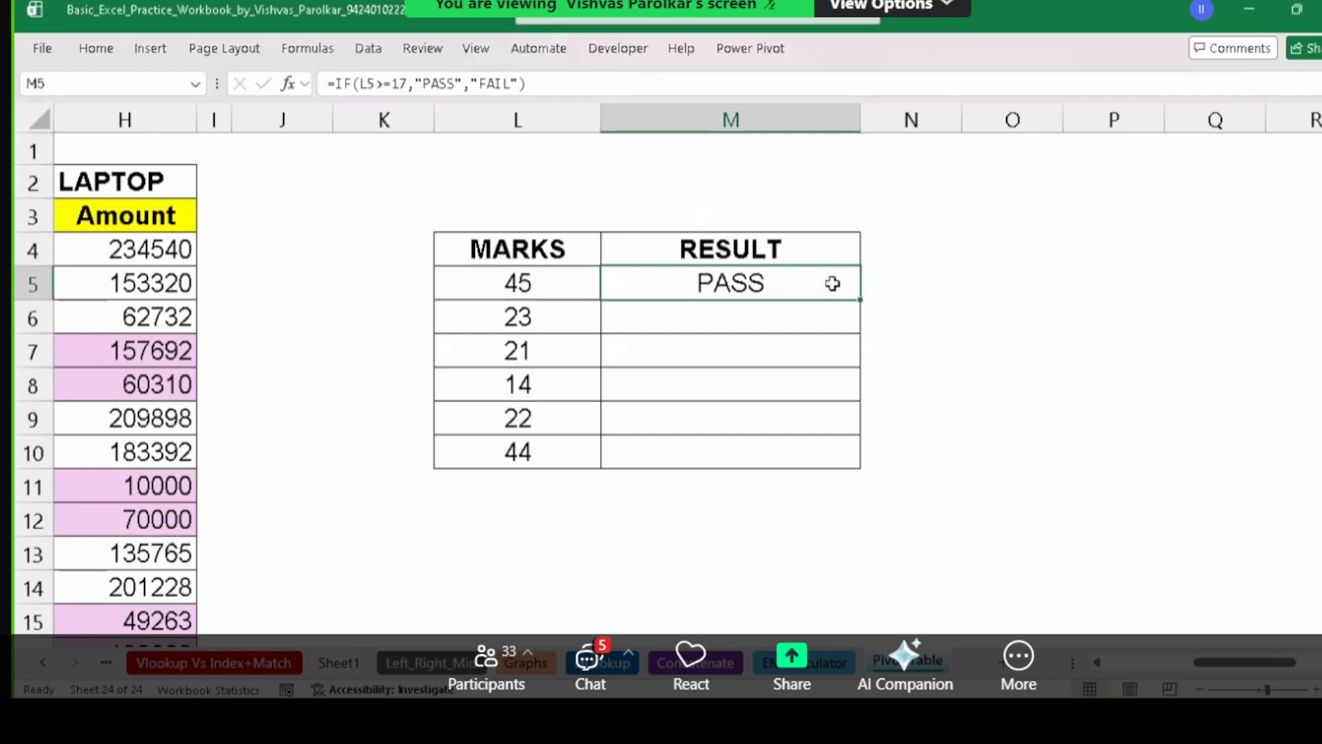
Fill the IF formula from M5 down to M10, giving FAIL only for the mark 14.
{"action": "left_click_drag", "start_coordinate": [865, 304], "coordinate": [877, 460]}
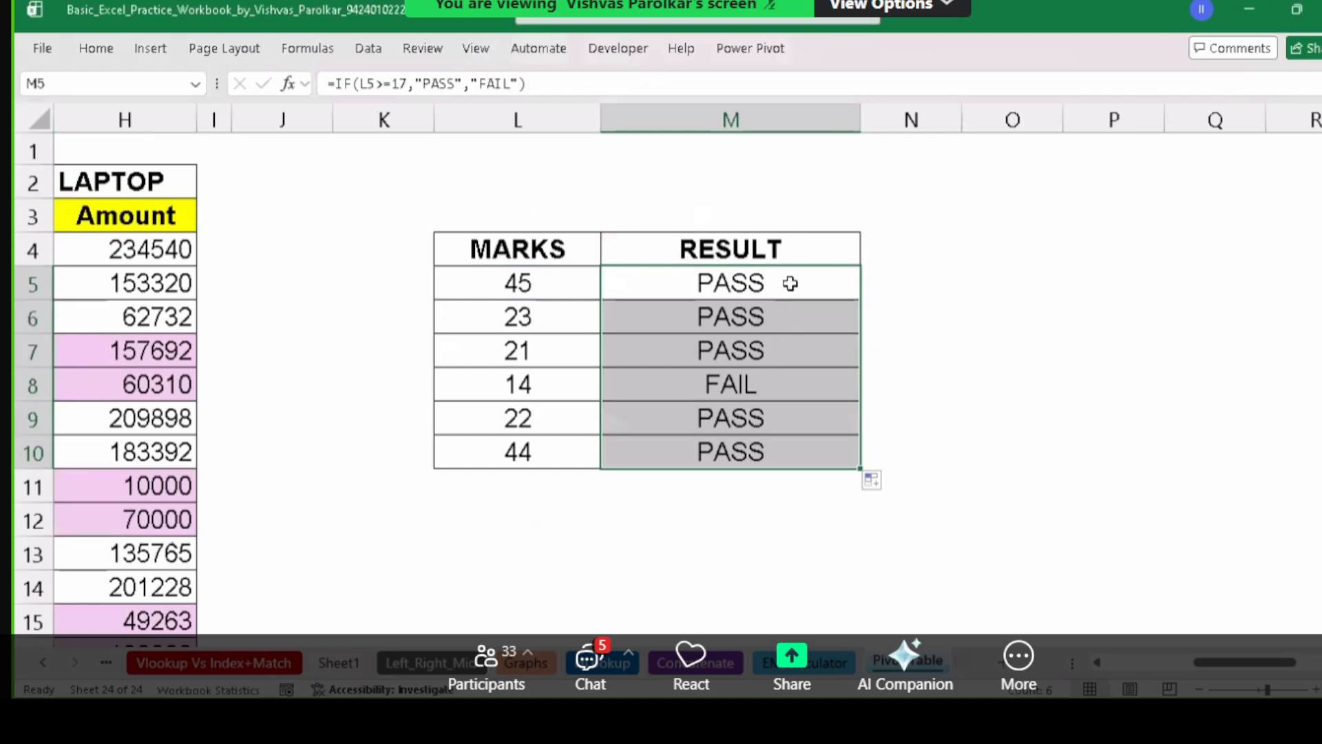
{"action": "left_click_drag", "start_coordinate": [791, 285], "coordinate": [805, 469]}
{"action": "left_click", "coordinate": [806, 305]}
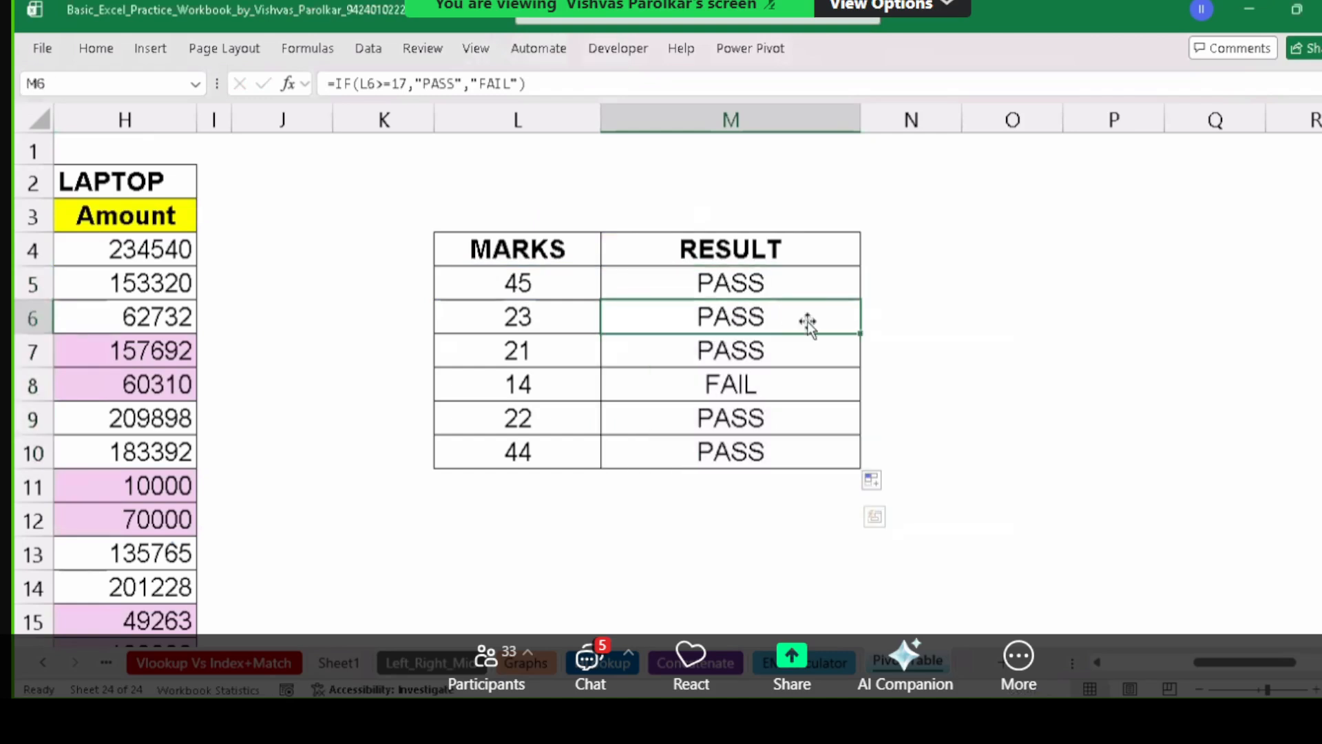
{"action": "mouse_move", "coordinate": [811, 283]}
{"action": "left_mouse_down"}
{"action": "mouse_move", "coordinate": [833, 422]}
{"action": "mouse_move", "coordinate": [829, 390]}
{"action": "left_mouse_up"}
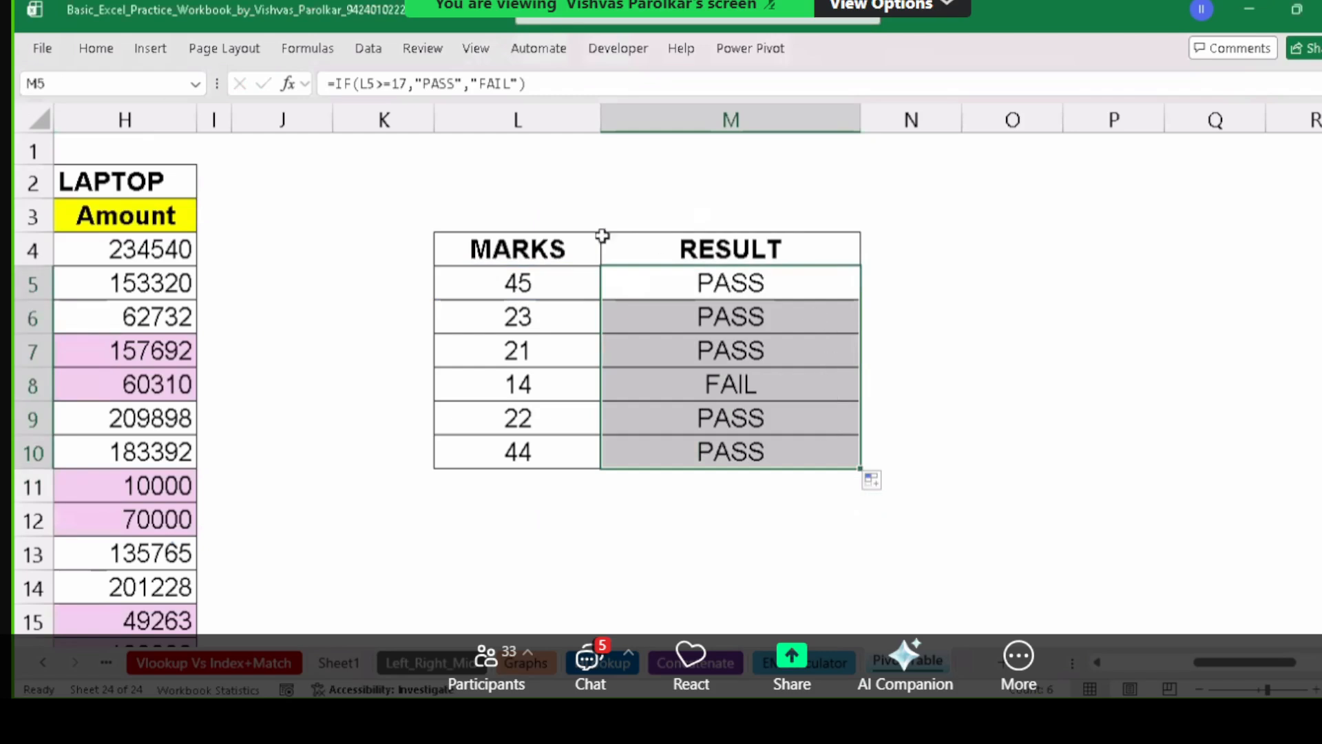
{"action": "left_click", "coordinate": [95, 47]}
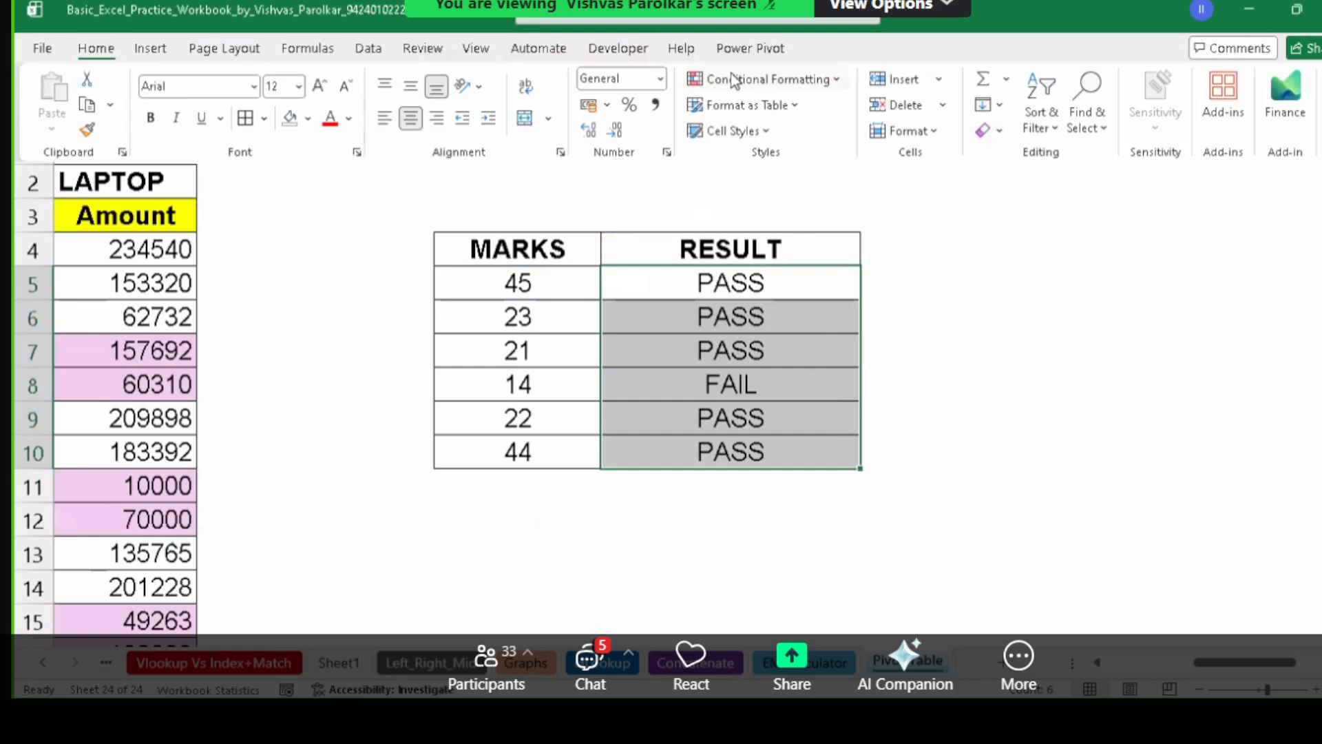
{"action": "left_click", "coordinate": [735, 81]}
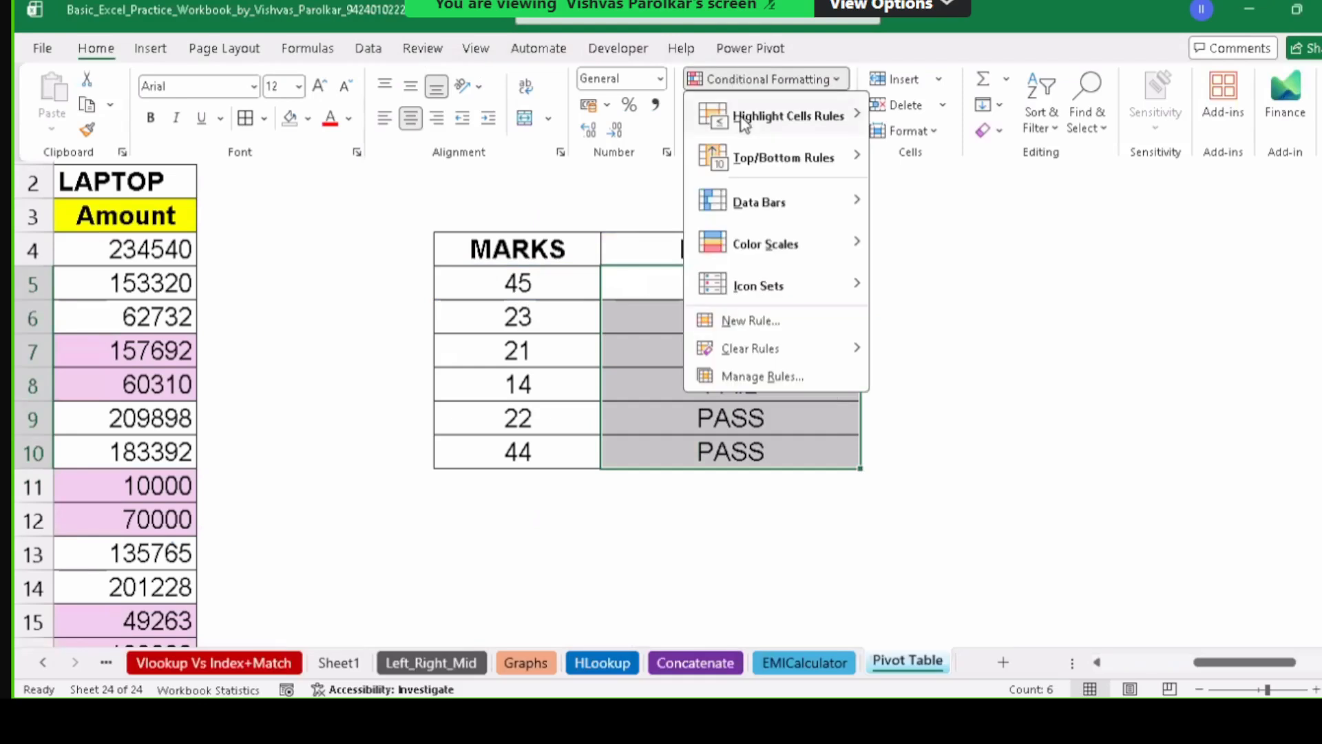
{"action": "mouse_move", "coordinate": [744, 124]}
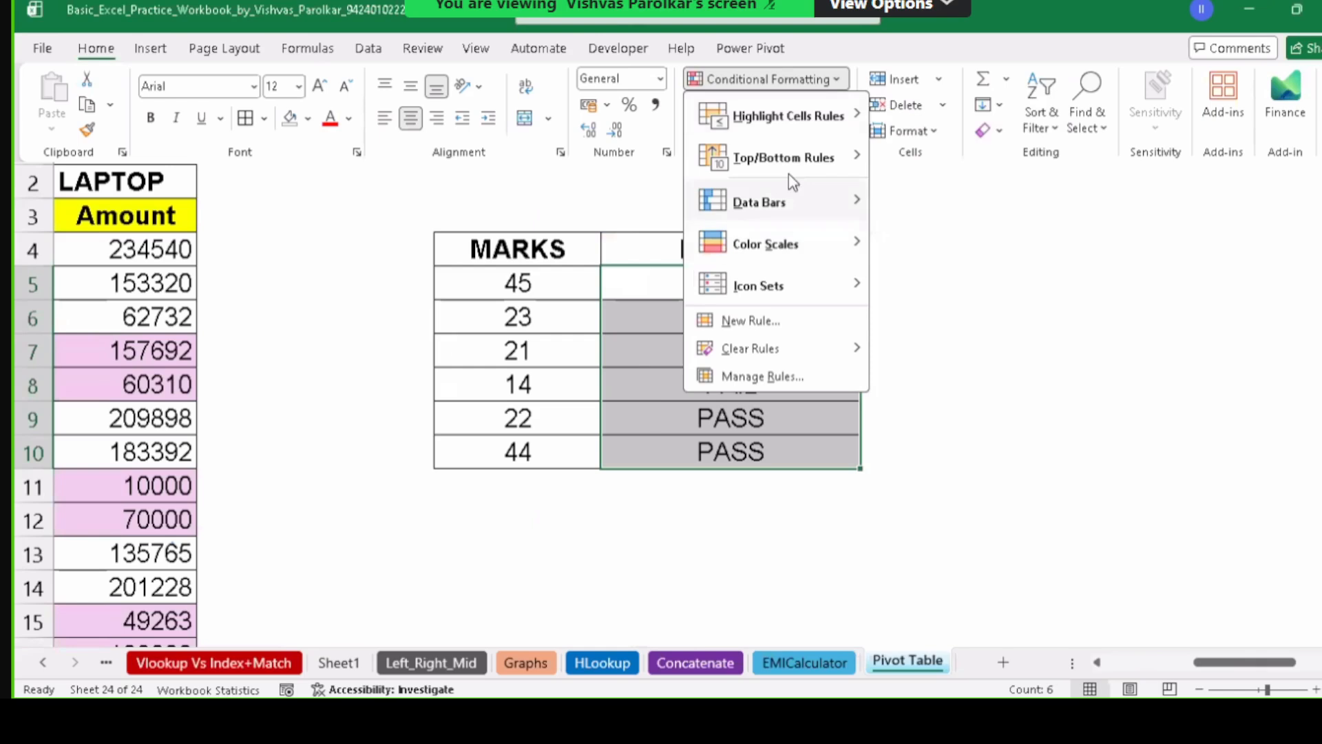
{"action": "mouse_move", "coordinate": [837, 112]}
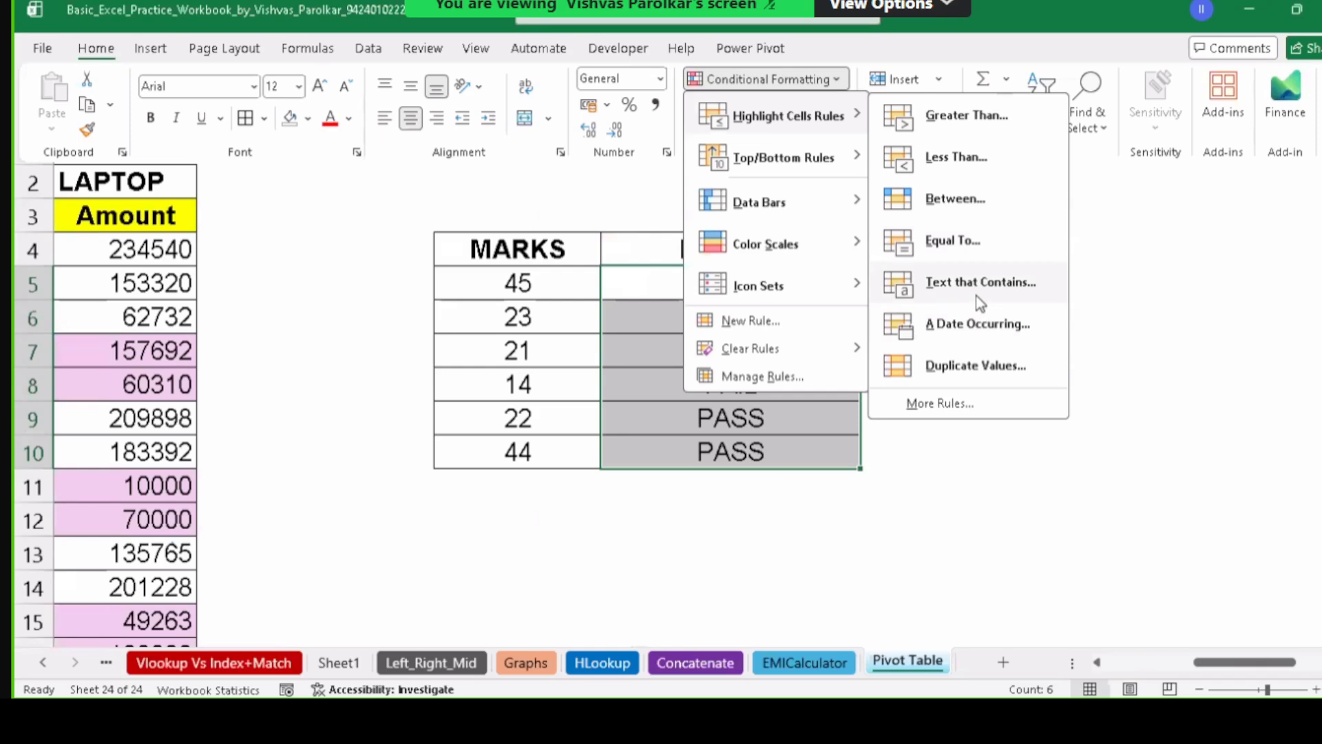
{"action": "key", "text": "Escape"}
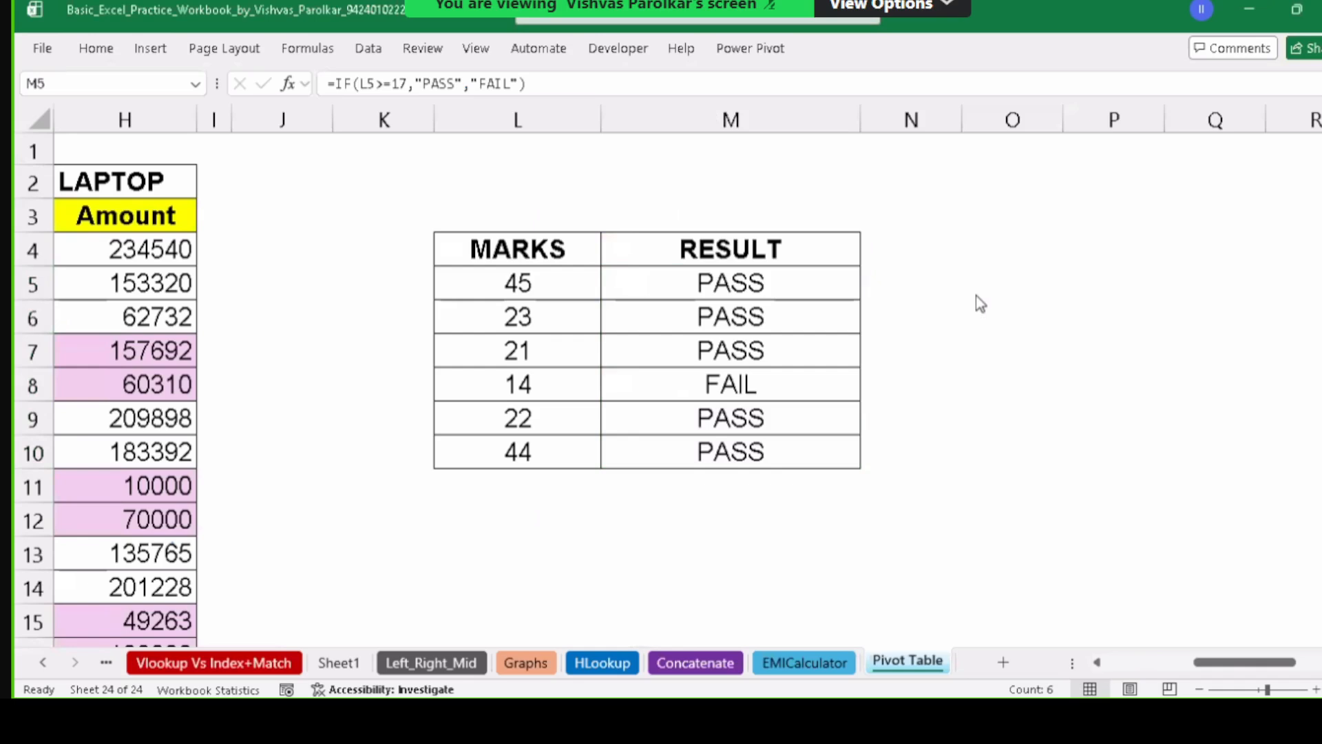
{"action": "left_click", "coordinate": [810, 281]}
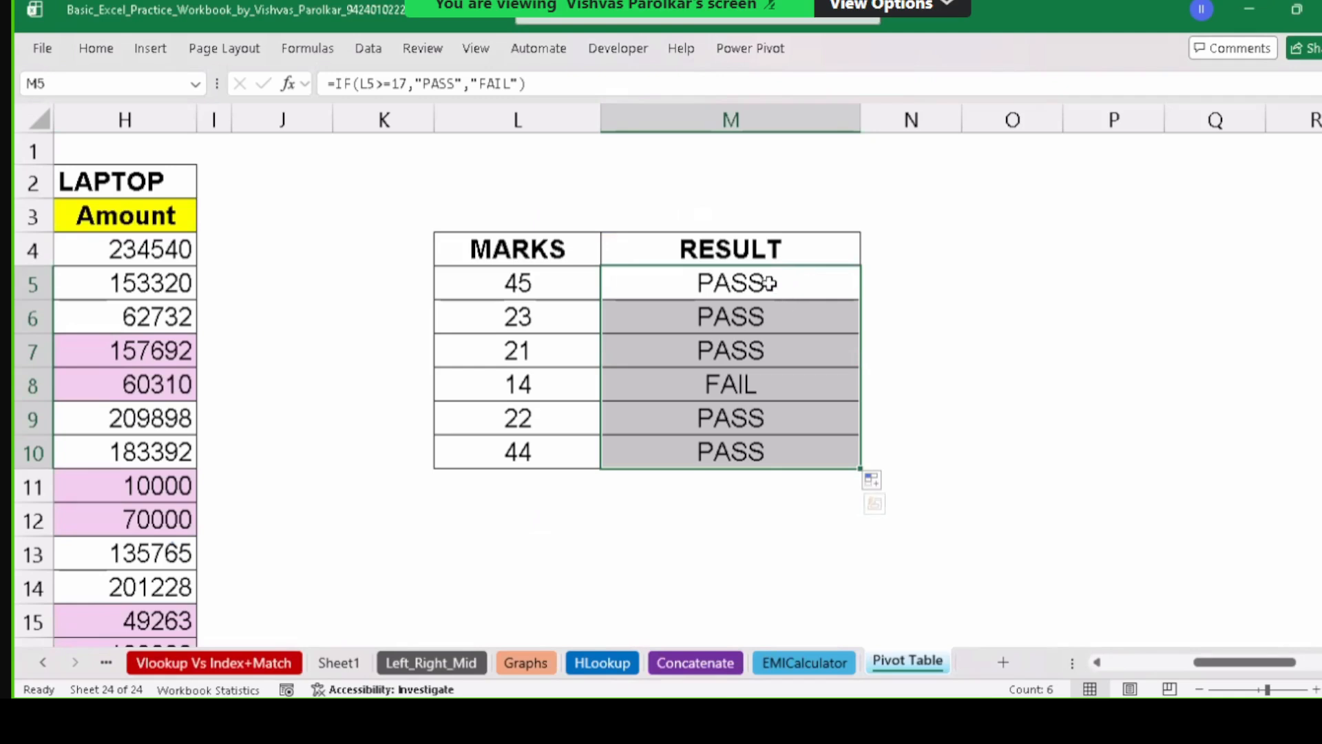
Add an Equal To rule highlighting PASS with green fill and dark green text.
{"action": "left_click", "coordinate": [96, 48]}
{"action": "left_click", "coordinate": [835, 82]}
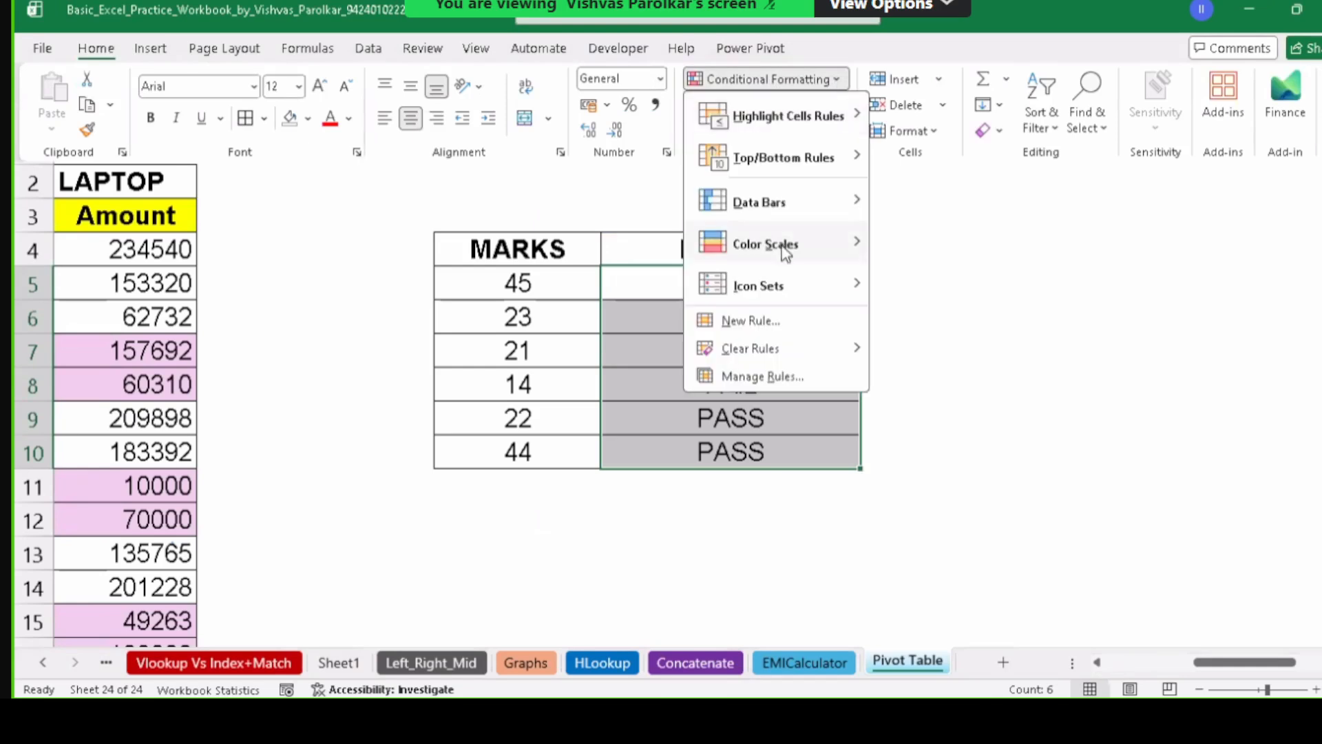
{"action": "mouse_move", "coordinate": [798, 124]}
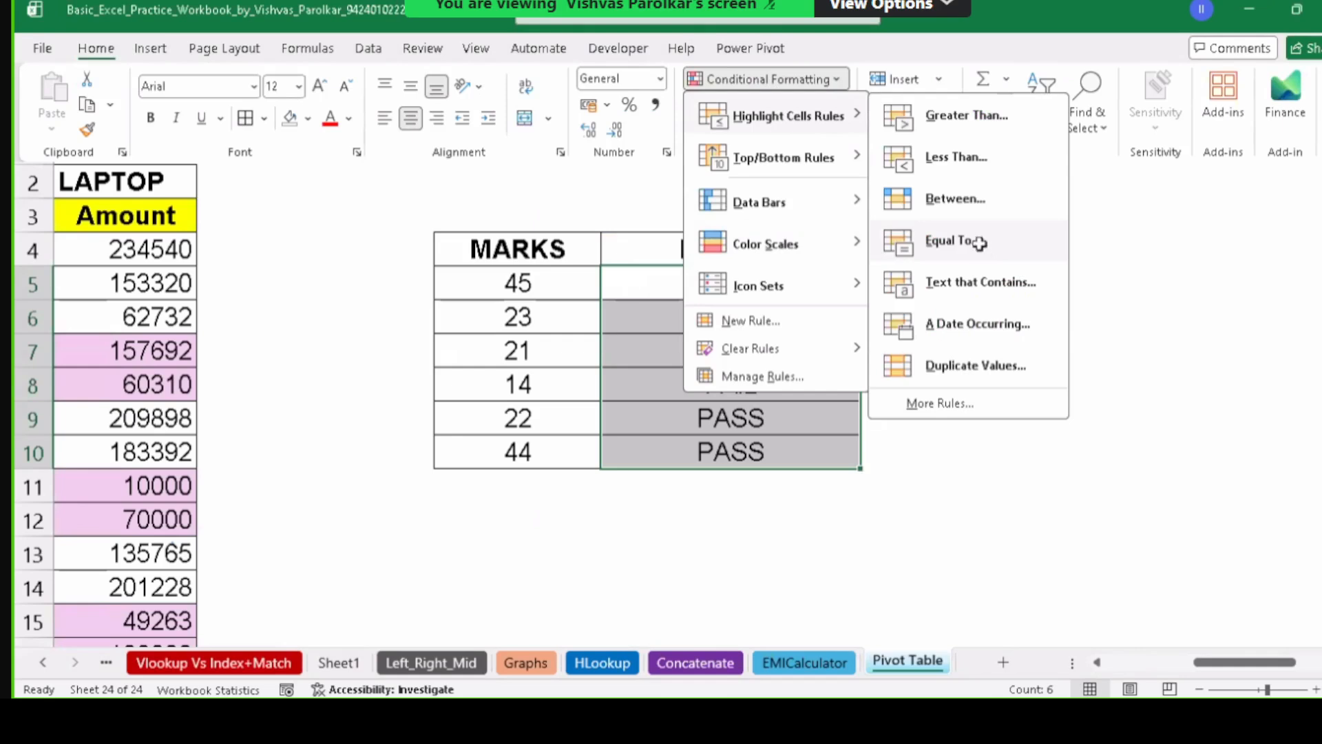
{"action": "left_click", "coordinate": [984, 248]}
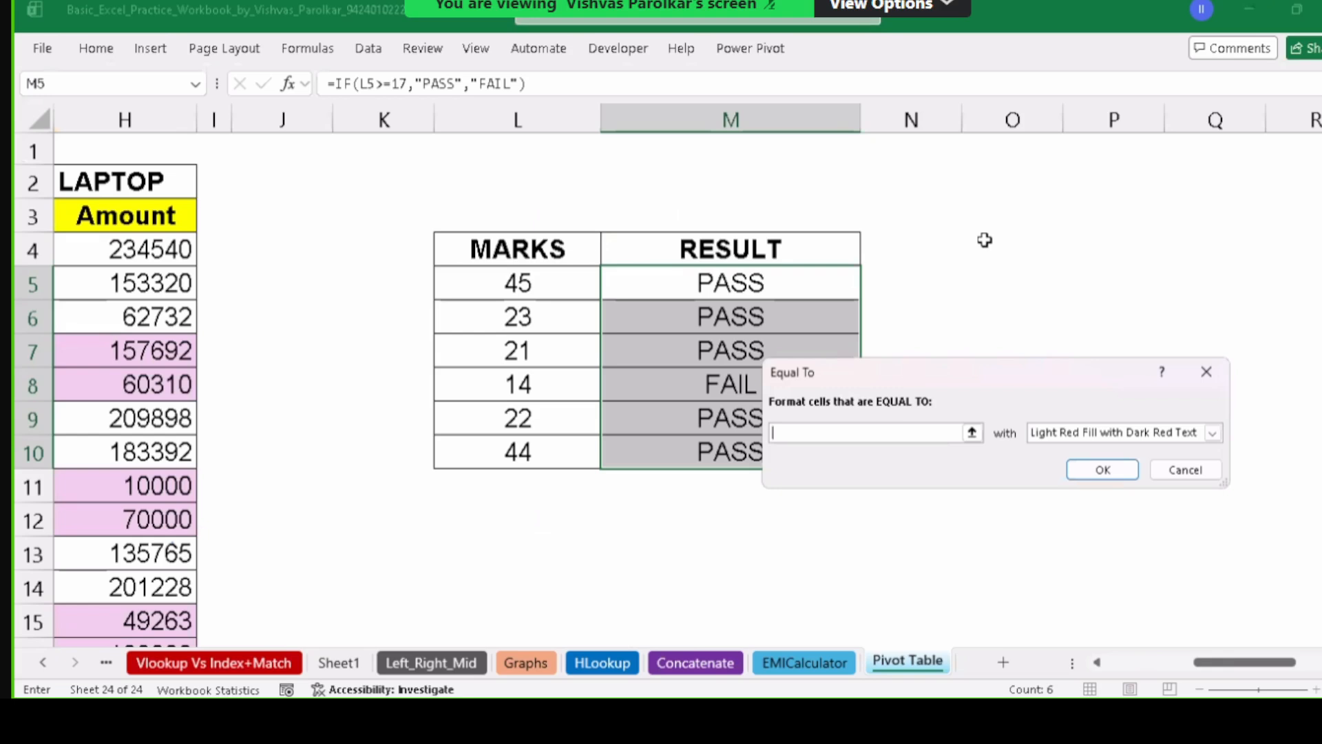
{"action": "type", "text": "PASS"}
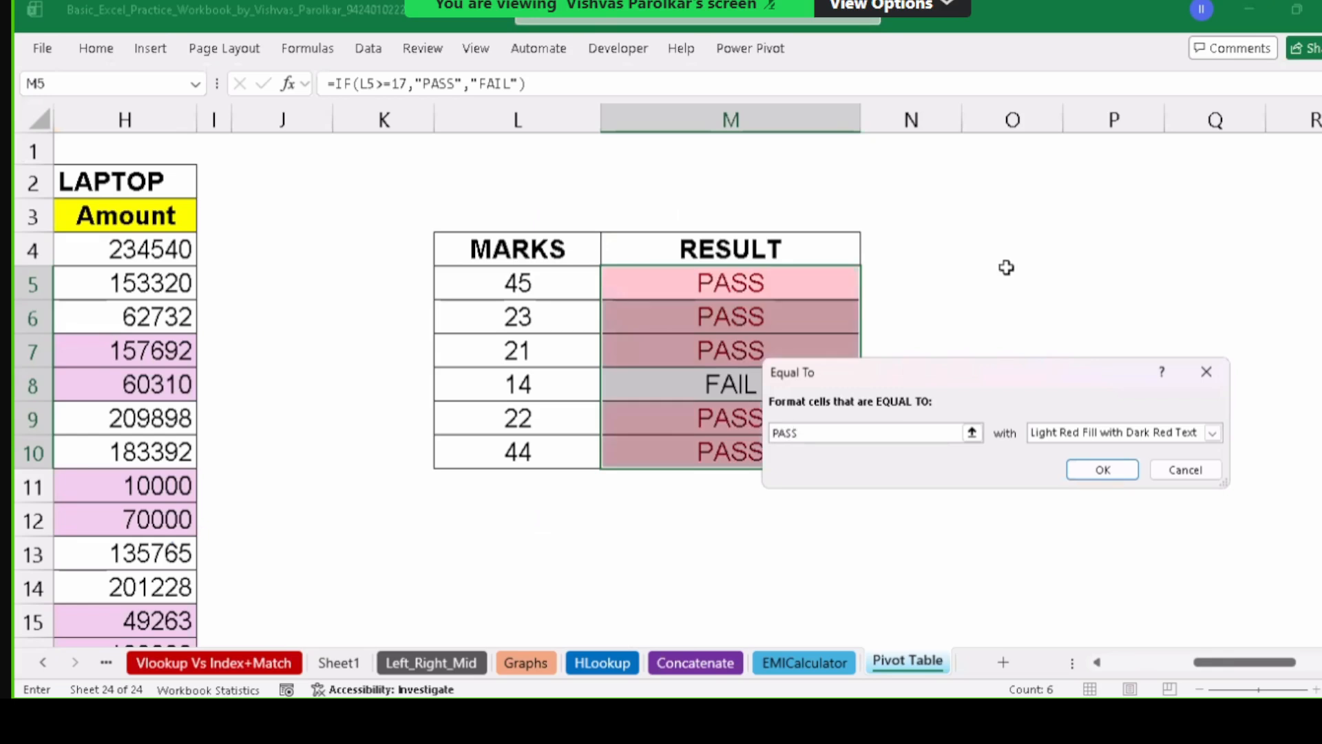
{"action": "left_click", "coordinate": [1212, 433]}
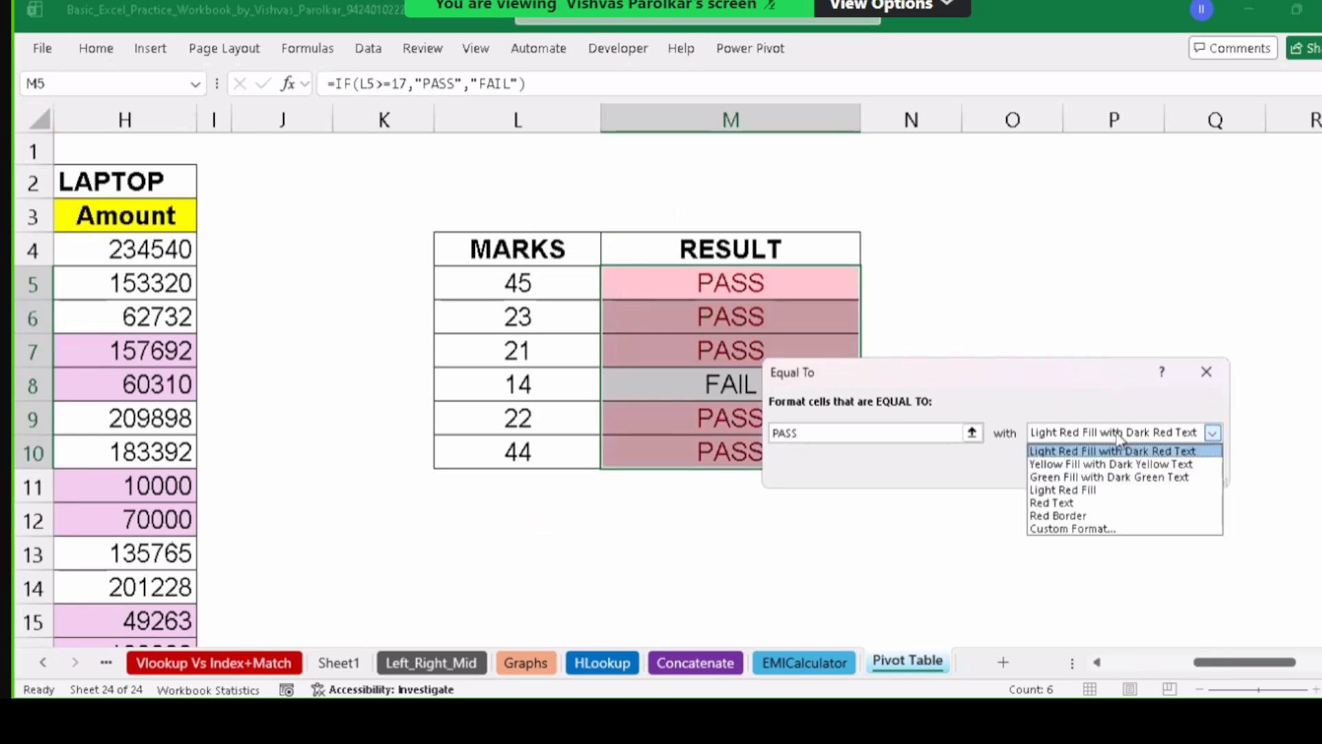
{"action": "left_click", "coordinate": [1105, 479]}
{"action": "left_click", "coordinate": [1103, 471]}
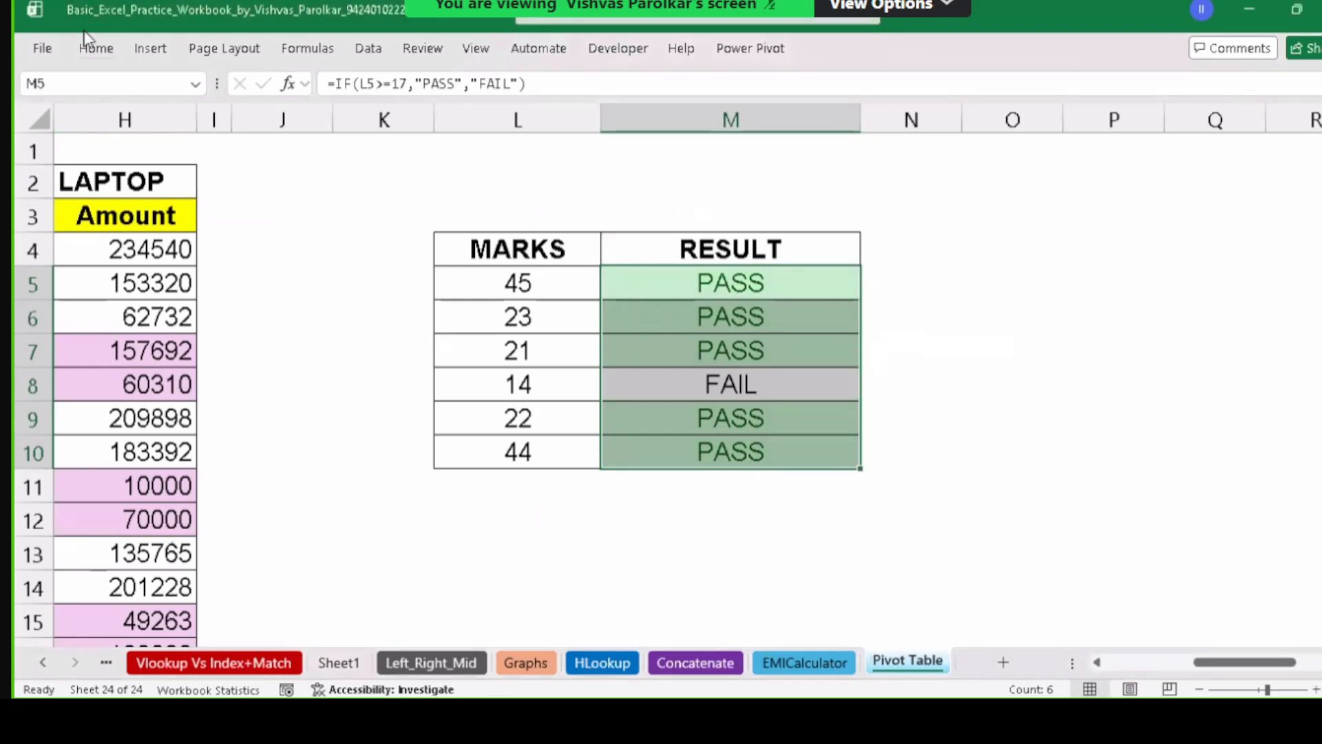
Add an Equal To rule highlighting FAIL in light red, then deselect to view the colours.
{"action": "left_click", "coordinate": [96, 50]}
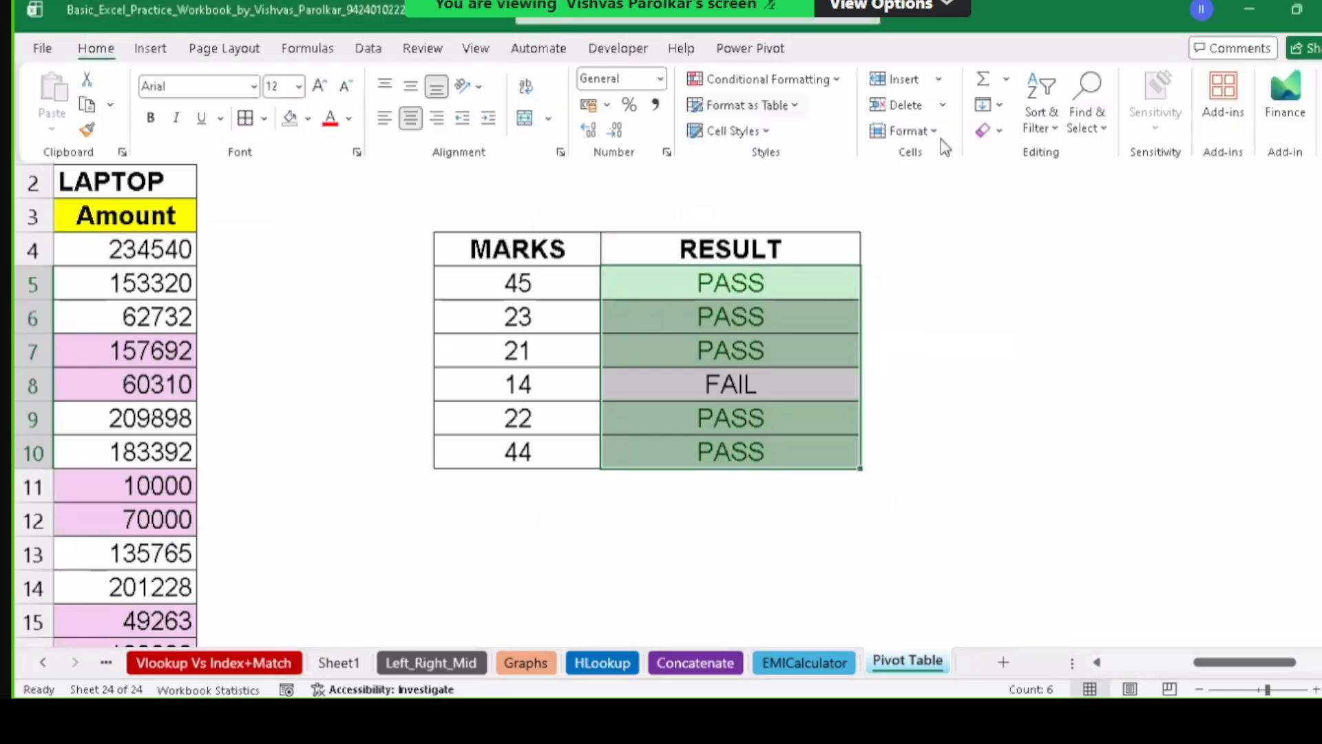
{"action": "left_click", "coordinate": [820, 81]}
{"action": "mouse_move", "coordinate": [817, 117]}
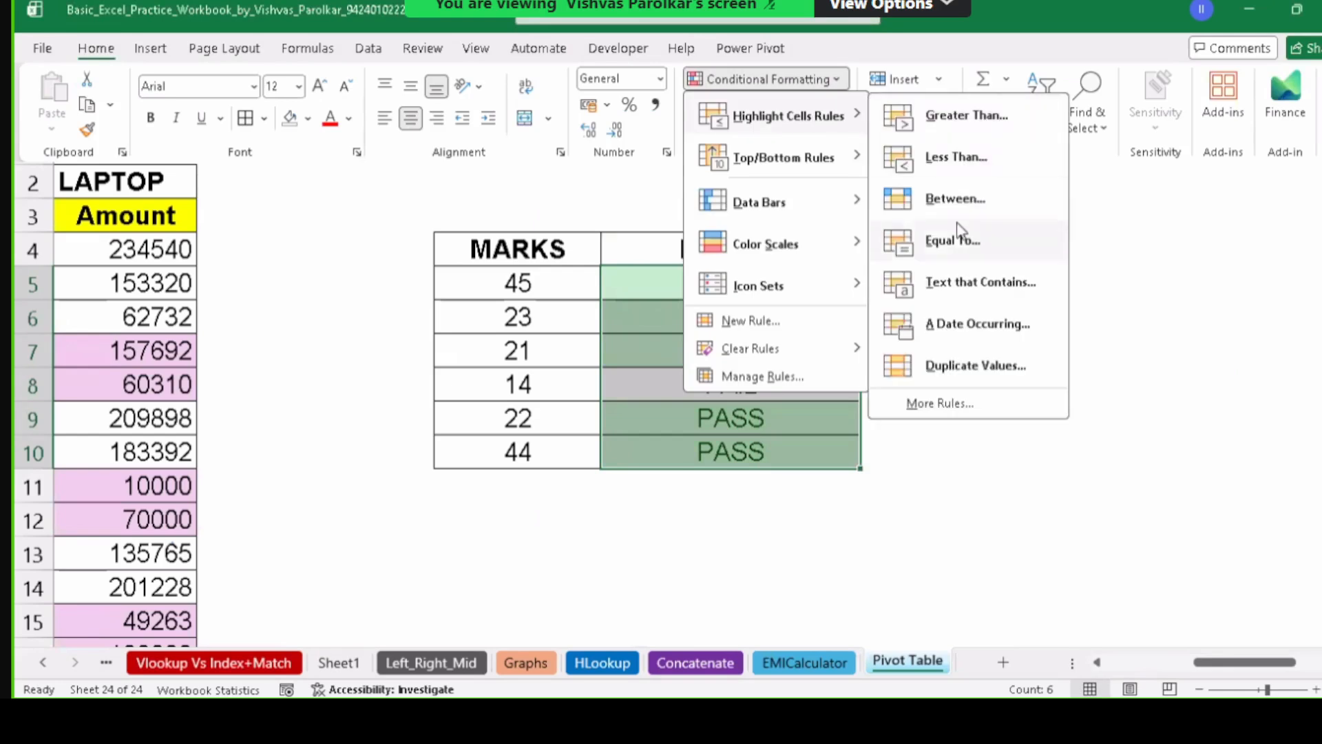
{"action": "left_click", "coordinate": [950, 242]}
{"action": "type", "text": "FAIL"}
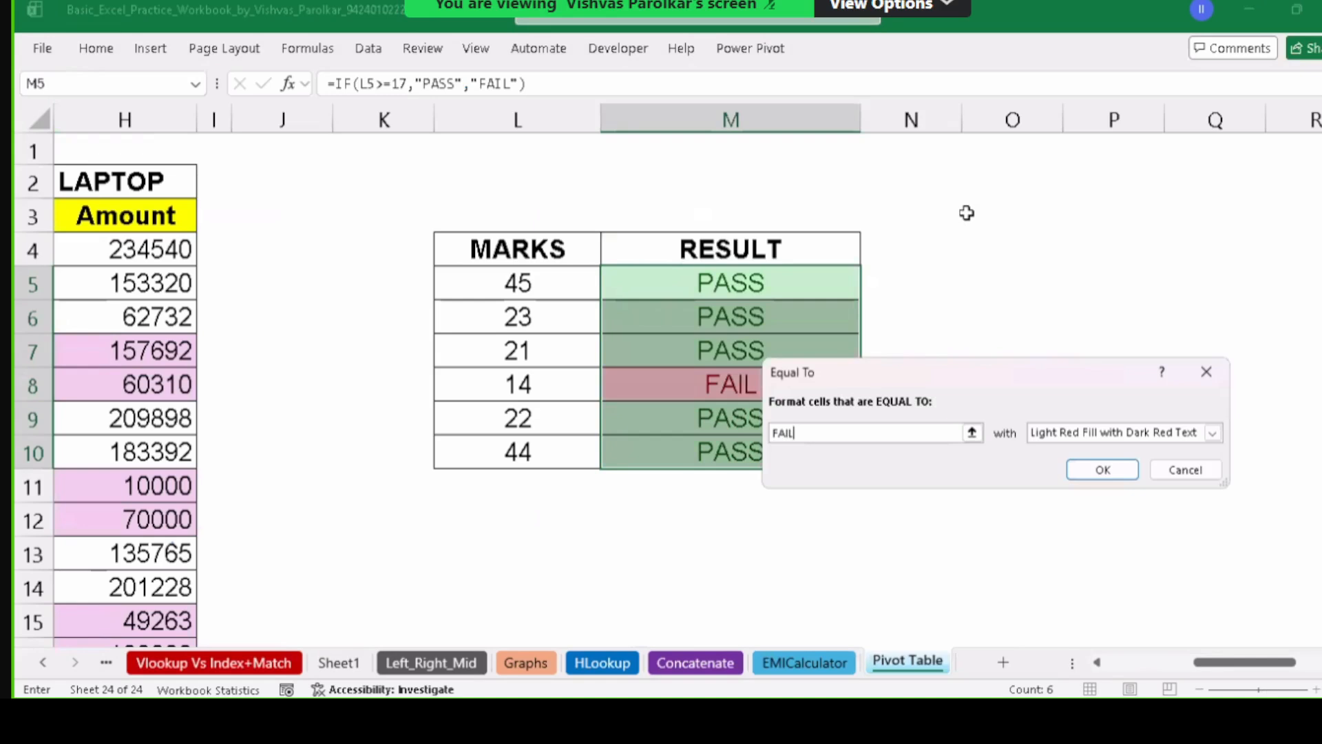
{"action": "left_click", "coordinate": [1114, 475]}
{"action": "left_click", "coordinate": [548, 355]}
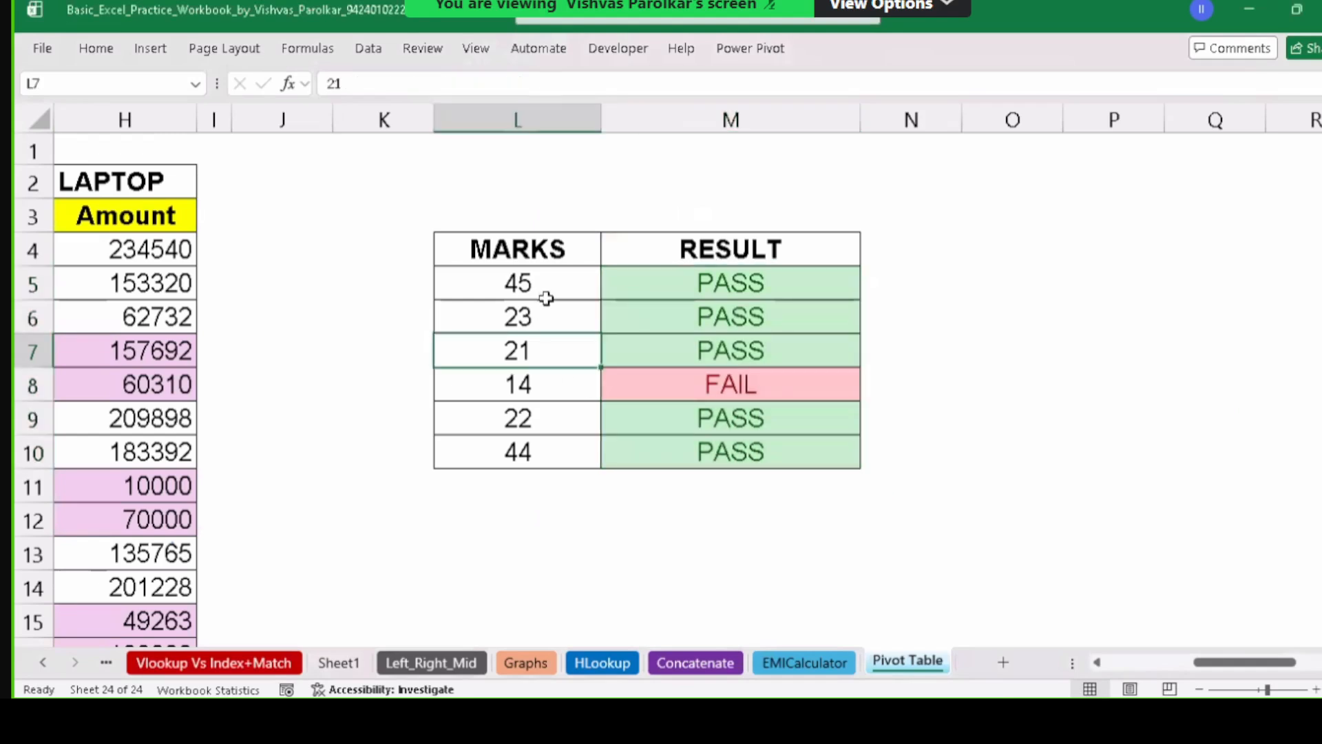
Change the mark in L5 to 15 and check M5's result.
{"action": "left_click", "coordinate": [554, 282]}
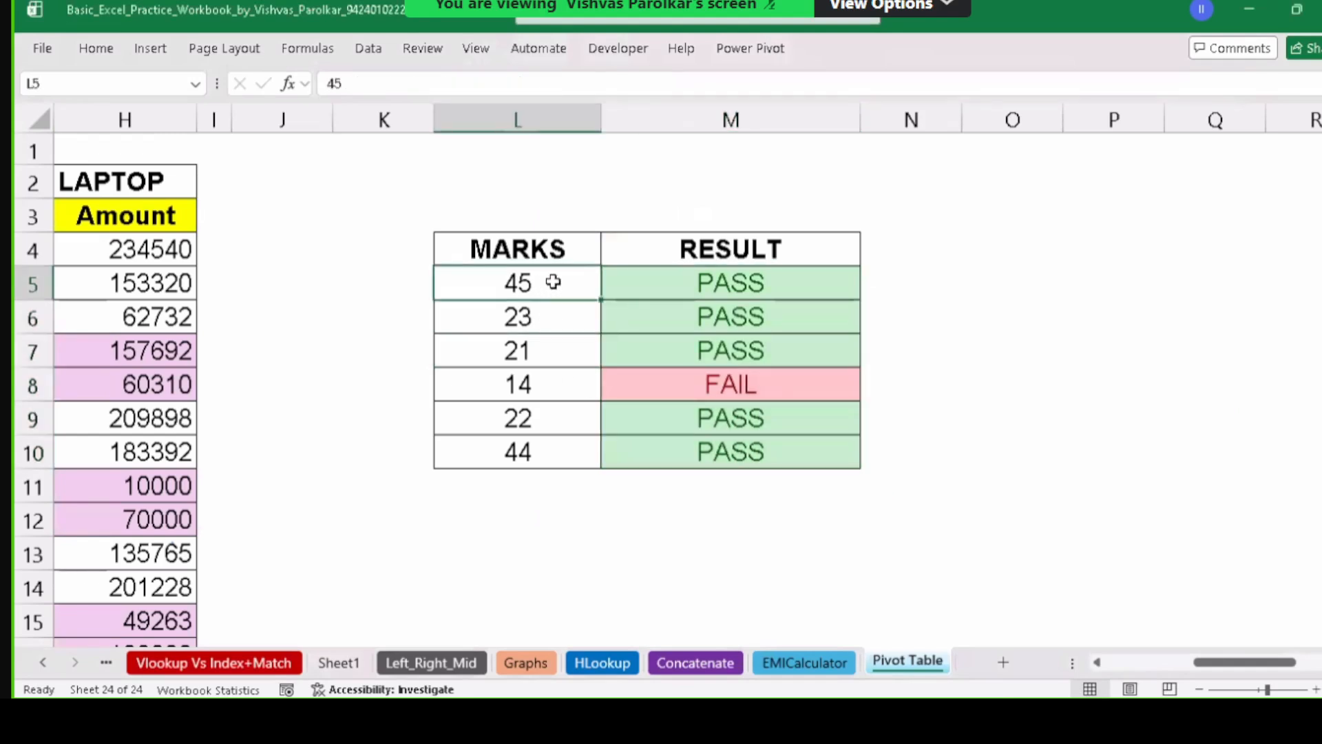
{"action": "type", "text": "15"}
{"action": "left_click", "coordinate": [546, 342]}
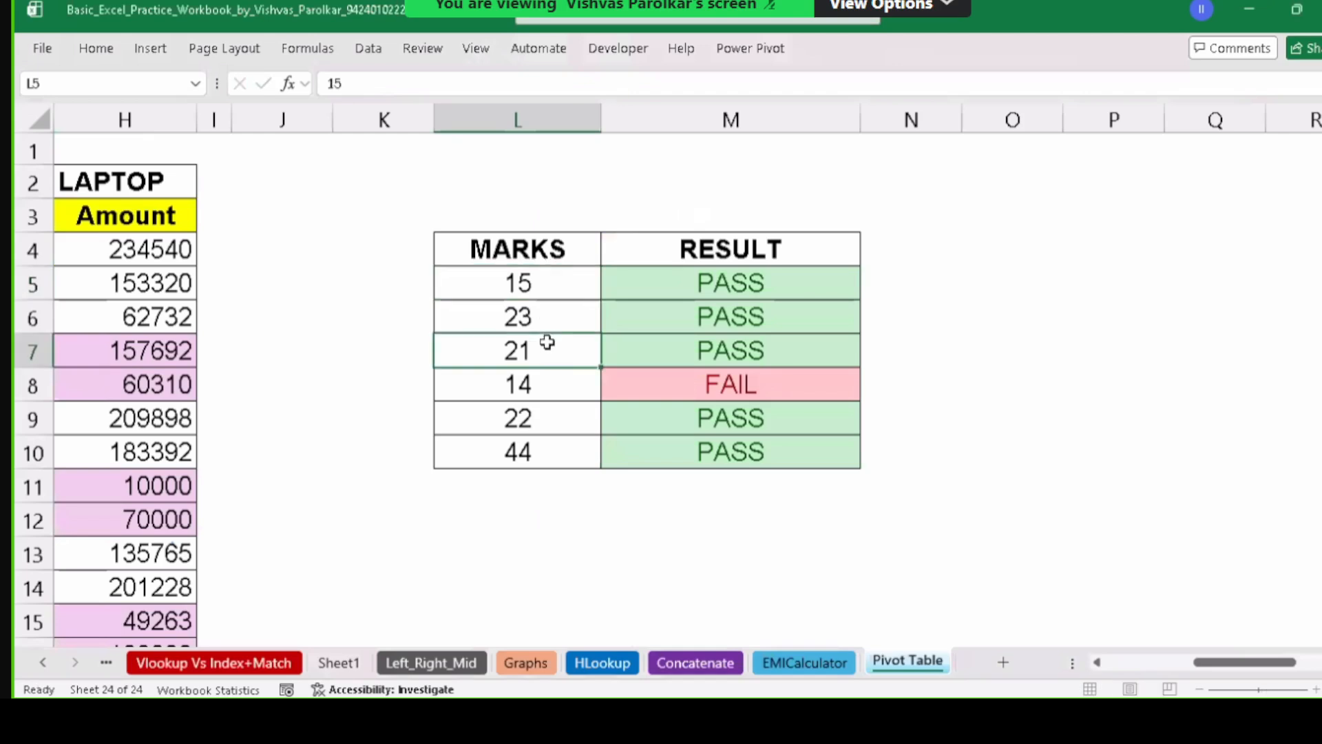
{"action": "left_click", "coordinate": [541, 285]}
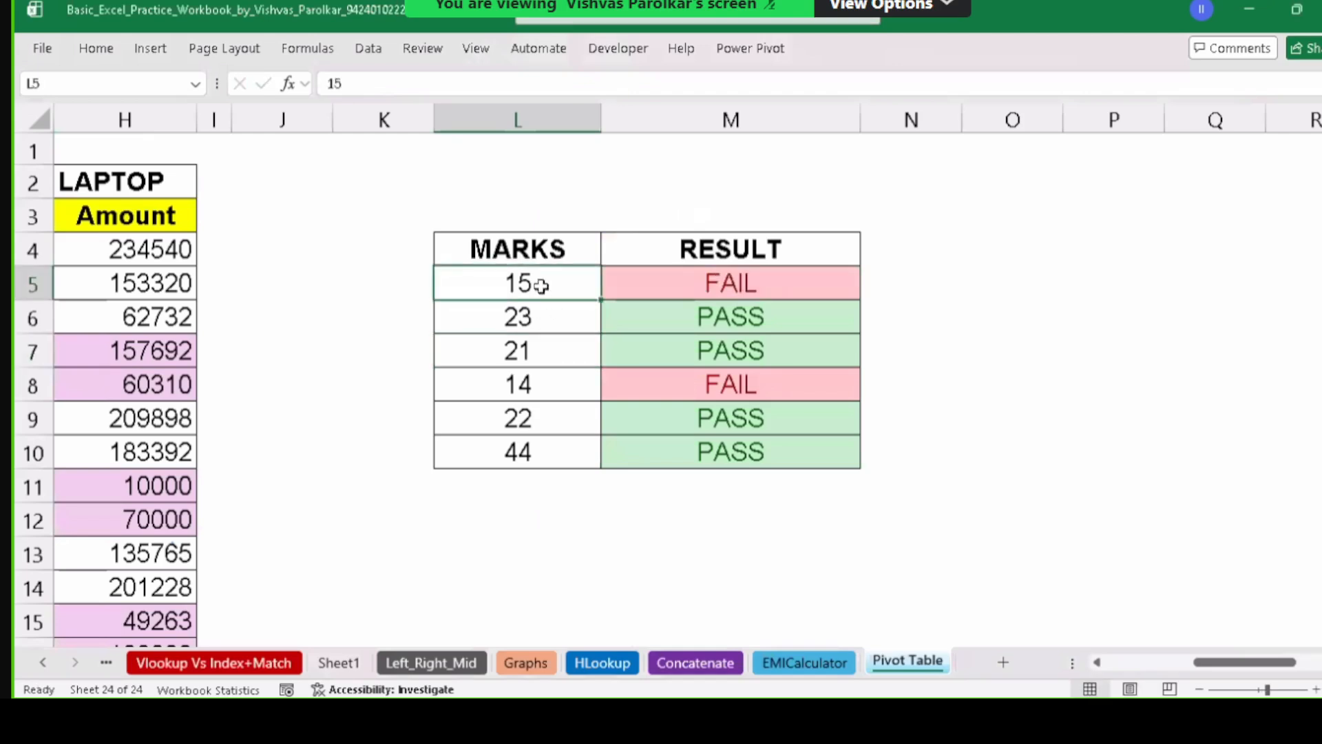
{"action": "left_click", "coordinate": [736, 283]}
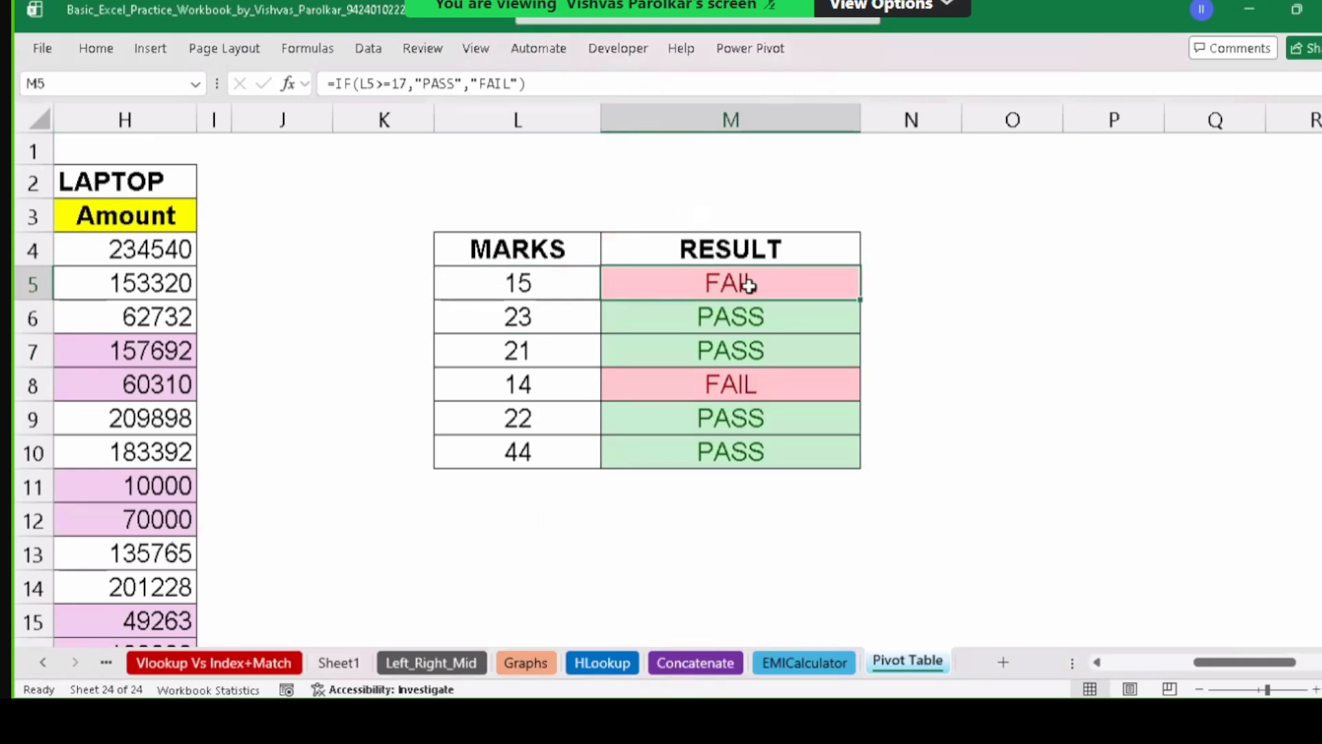
Change the mark in L8 to 24 and review the marks against the RESULT cells.
{"action": "left_click", "coordinate": [552, 395]}
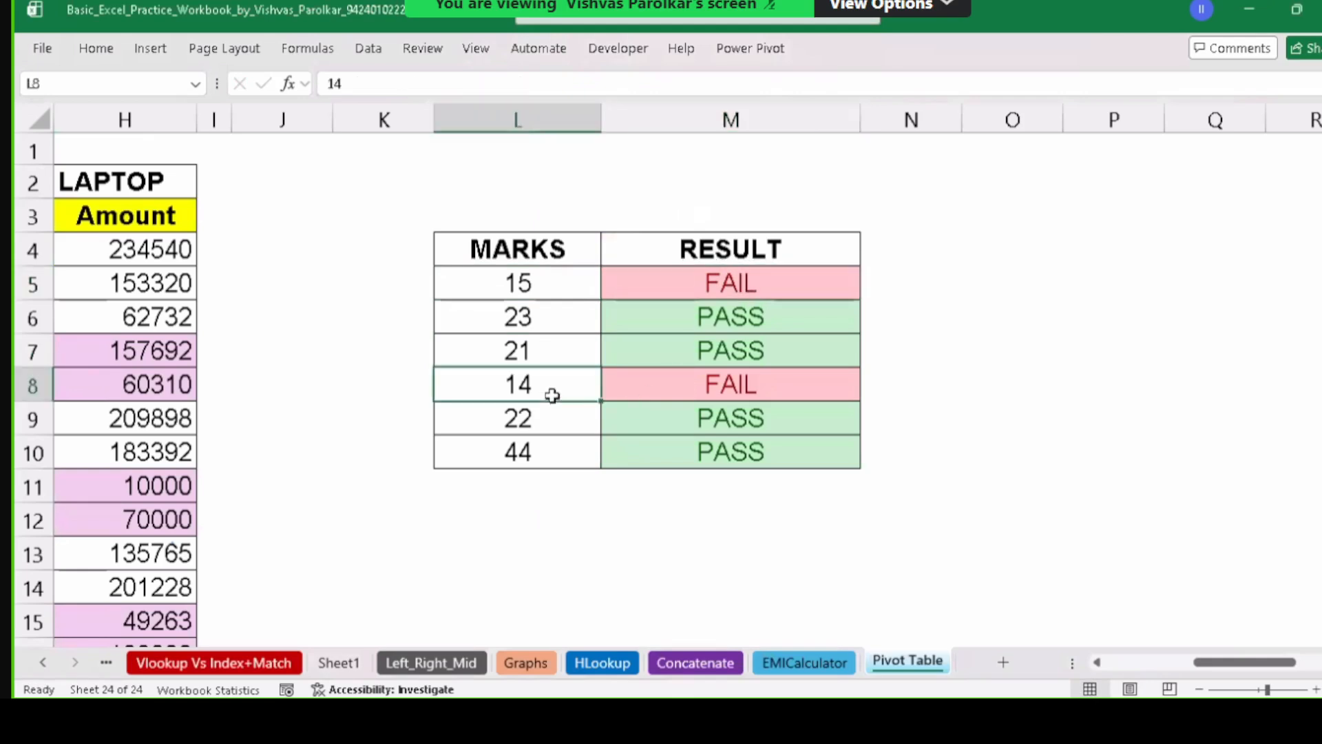
{"action": "type", "text": "24"}
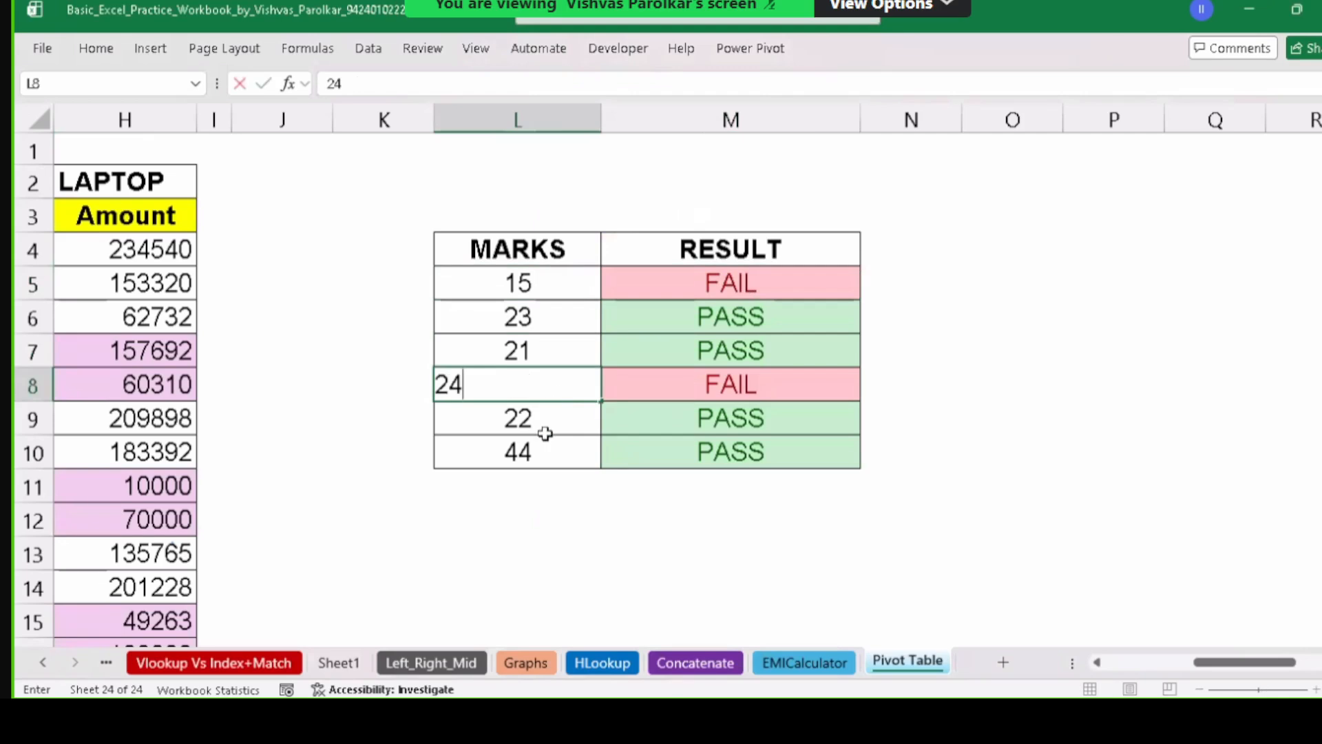
{"action": "key", "text": "Return"}
{"action": "left_click", "coordinate": [561, 389]}
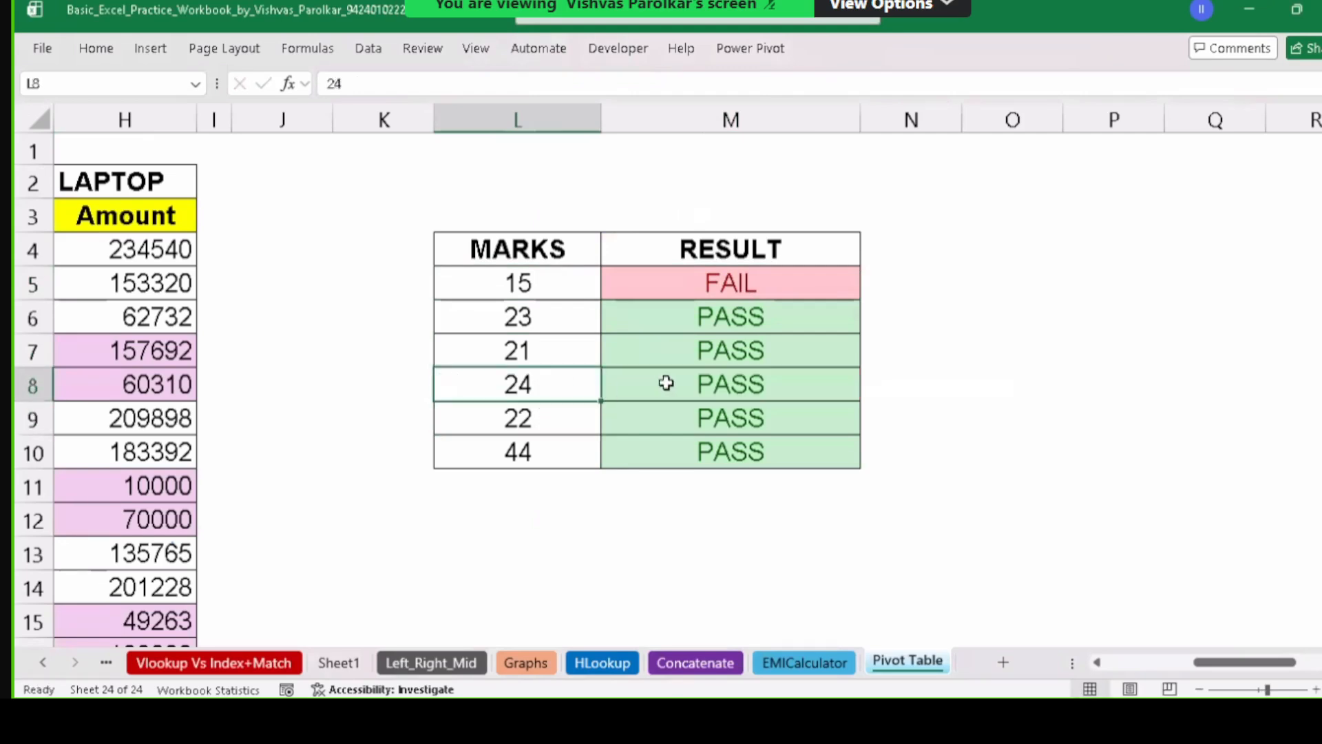
{"action": "left_click", "coordinate": [689, 387]}
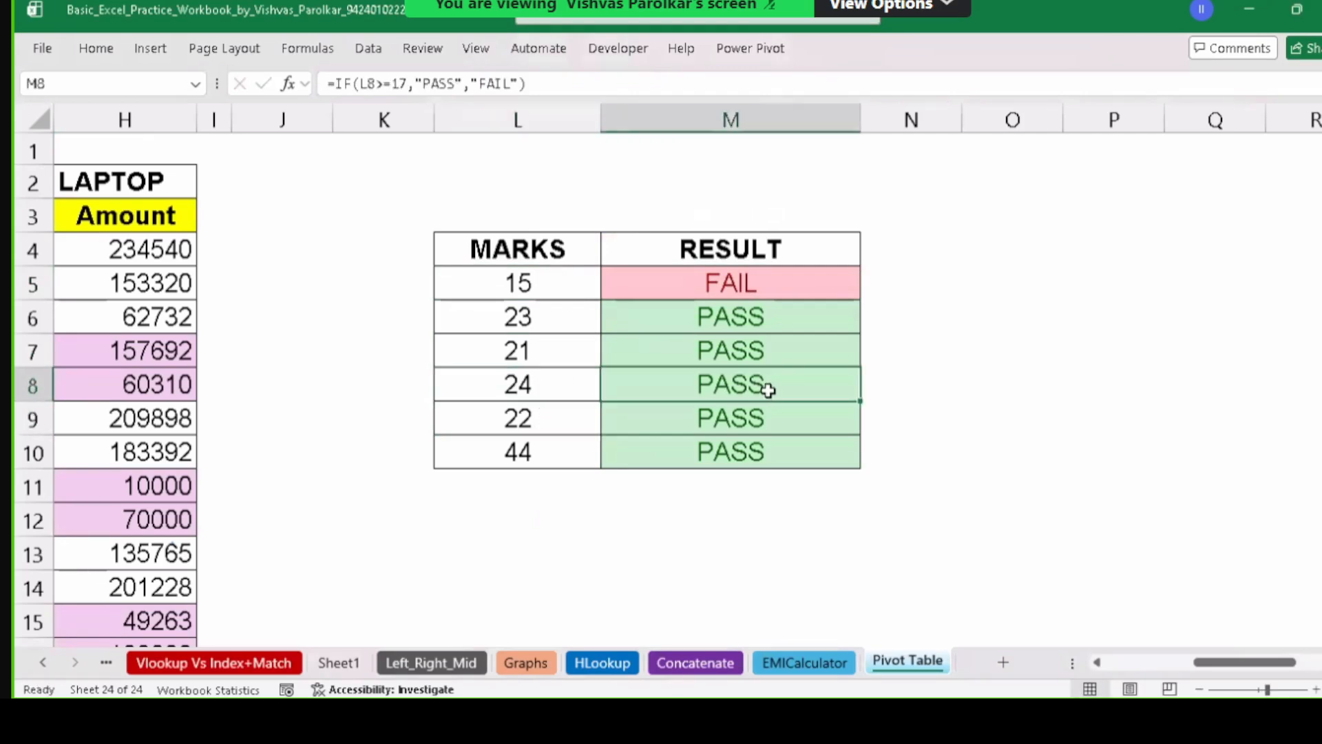
{"action": "left_click_drag", "start_coordinate": [554, 283], "coordinate": [564, 458]}
{"action": "left_click_drag", "start_coordinate": [751, 286], "coordinate": [768, 470]}
{"action": "left_click", "coordinate": [770, 290]}
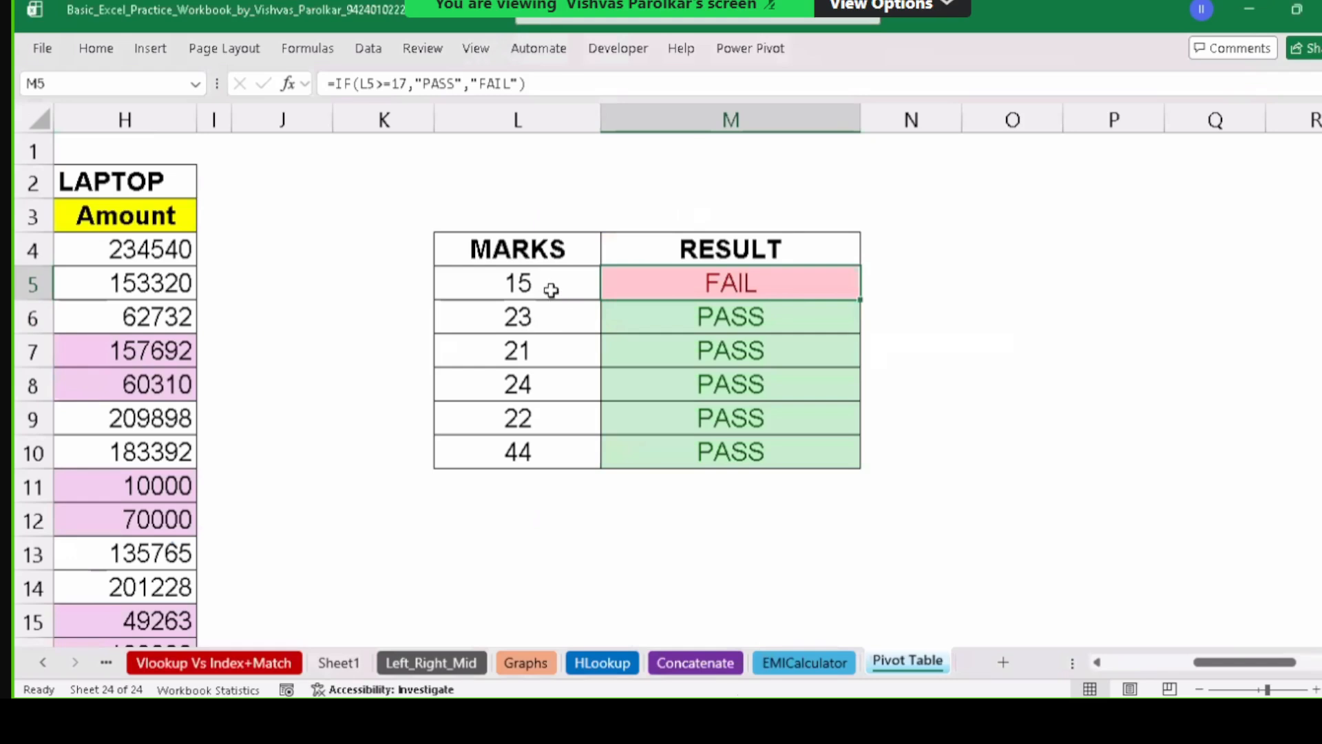
{"action": "left_click_drag", "start_coordinate": [549, 287], "coordinate": [546, 446]}
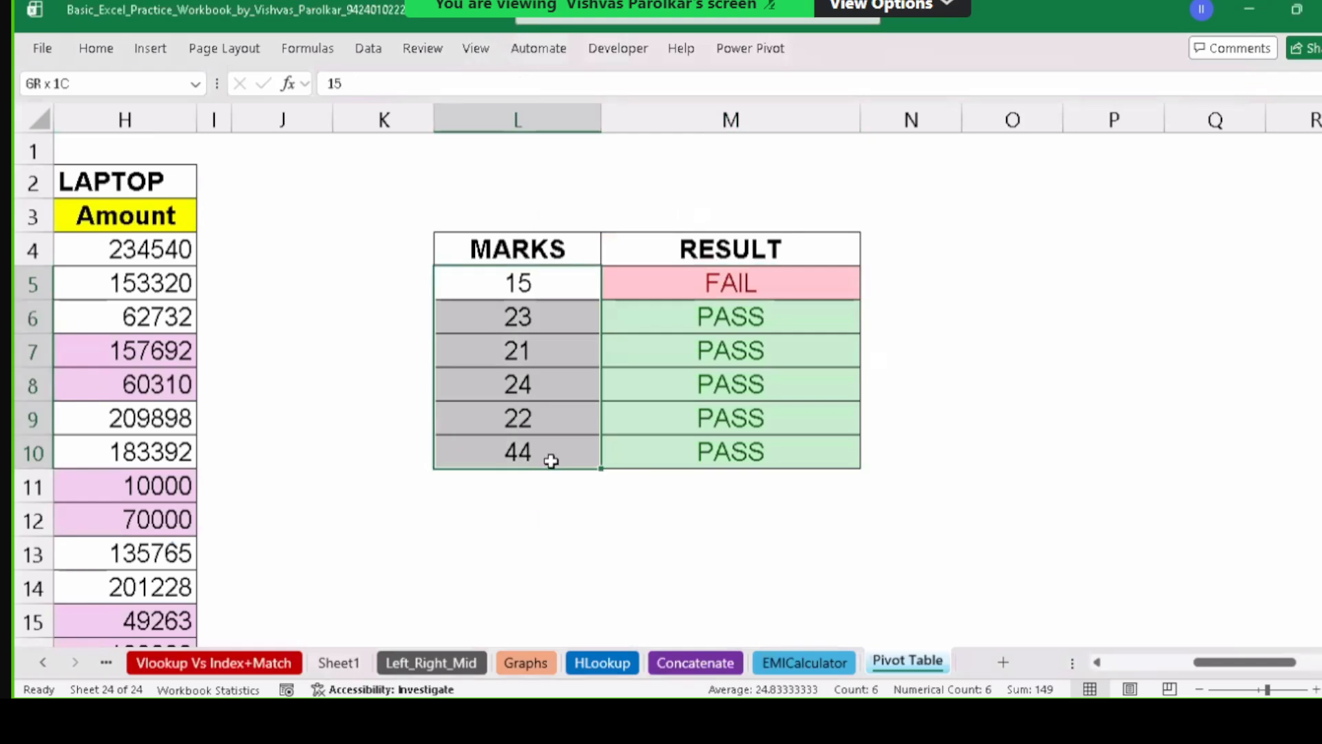
{"action": "left_click_drag", "start_coordinate": [779, 283], "coordinate": [776, 432]}
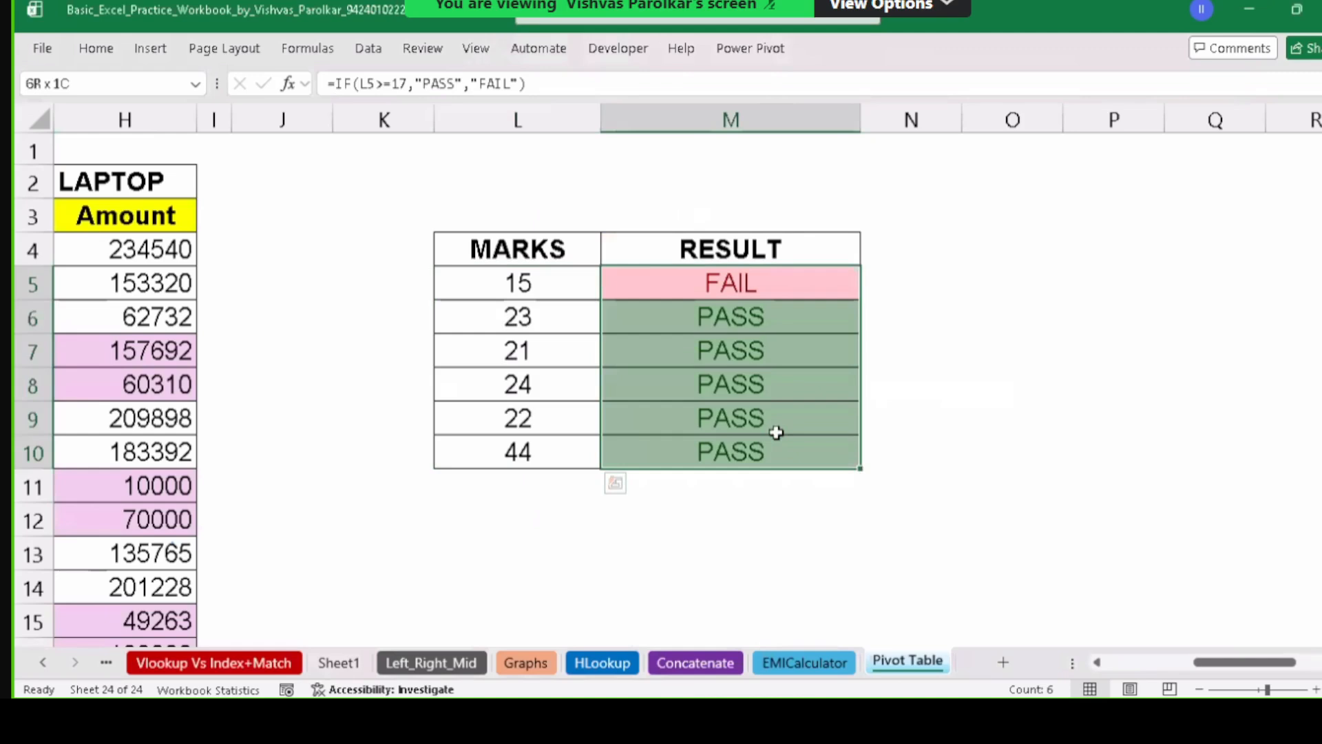
{"action": "left_click_drag", "start_coordinate": [762, 282], "coordinate": [763, 451]}
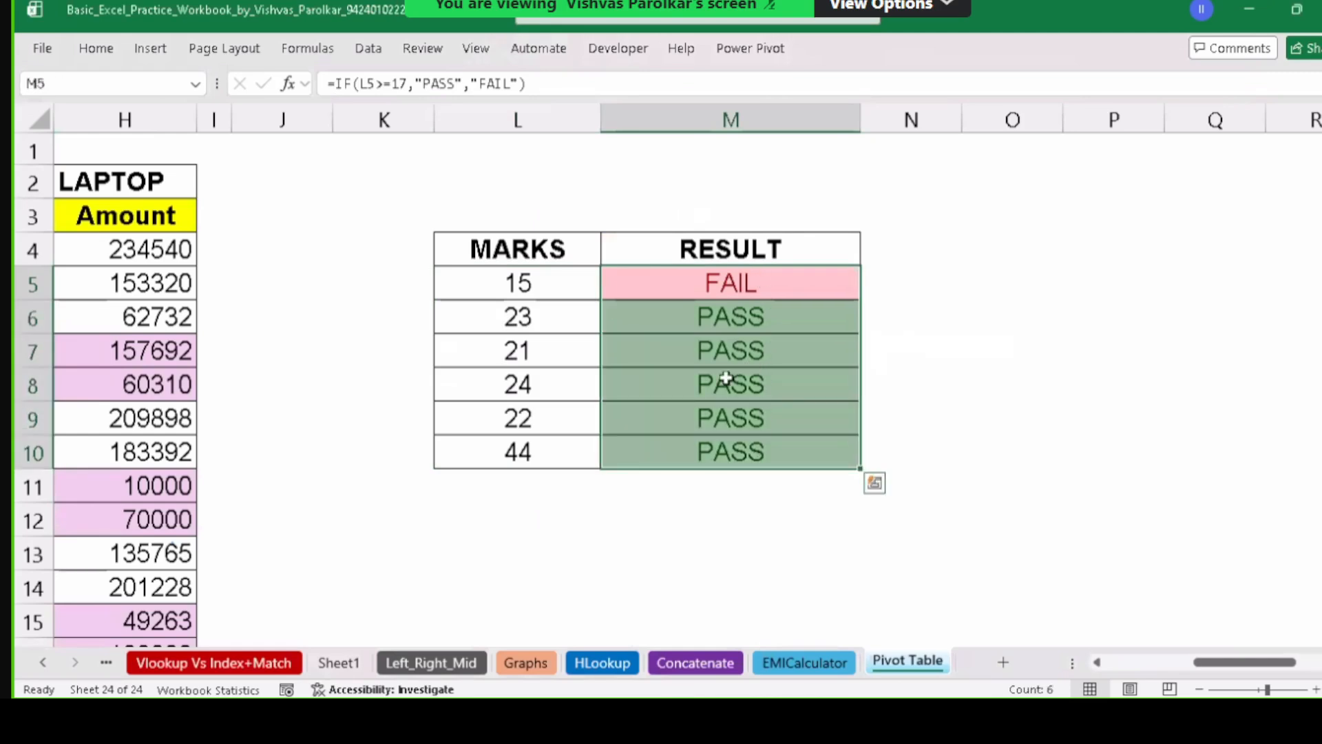
Change the mark in L9 to 11 and review M5's IF formula.
{"action": "left_click", "coordinate": [557, 409]}
{"action": "double_click", "coordinate": [557, 410]}
{"action": "key", "text": "BackSpace"}
{"action": "key", "text": "BackSpace"}
{"action": "type", "text": "11"}
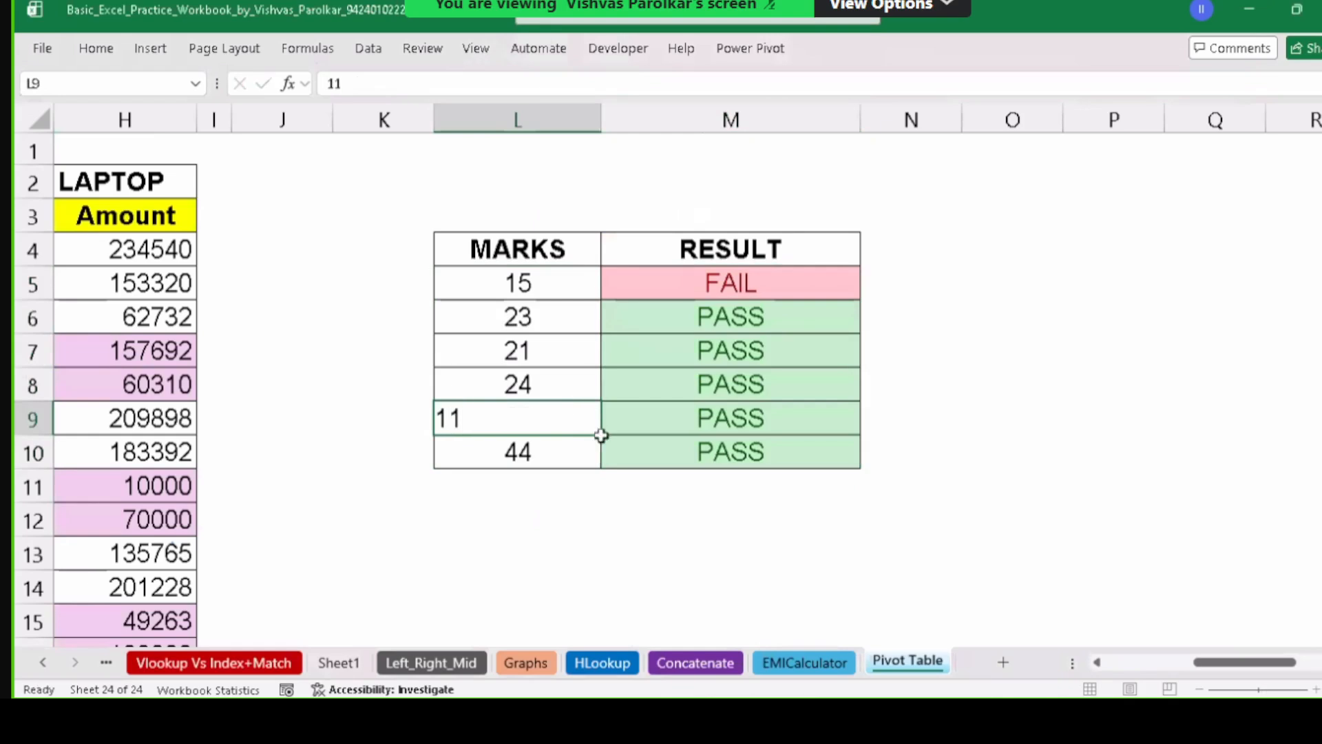
{"action": "key", "text": "Return"}
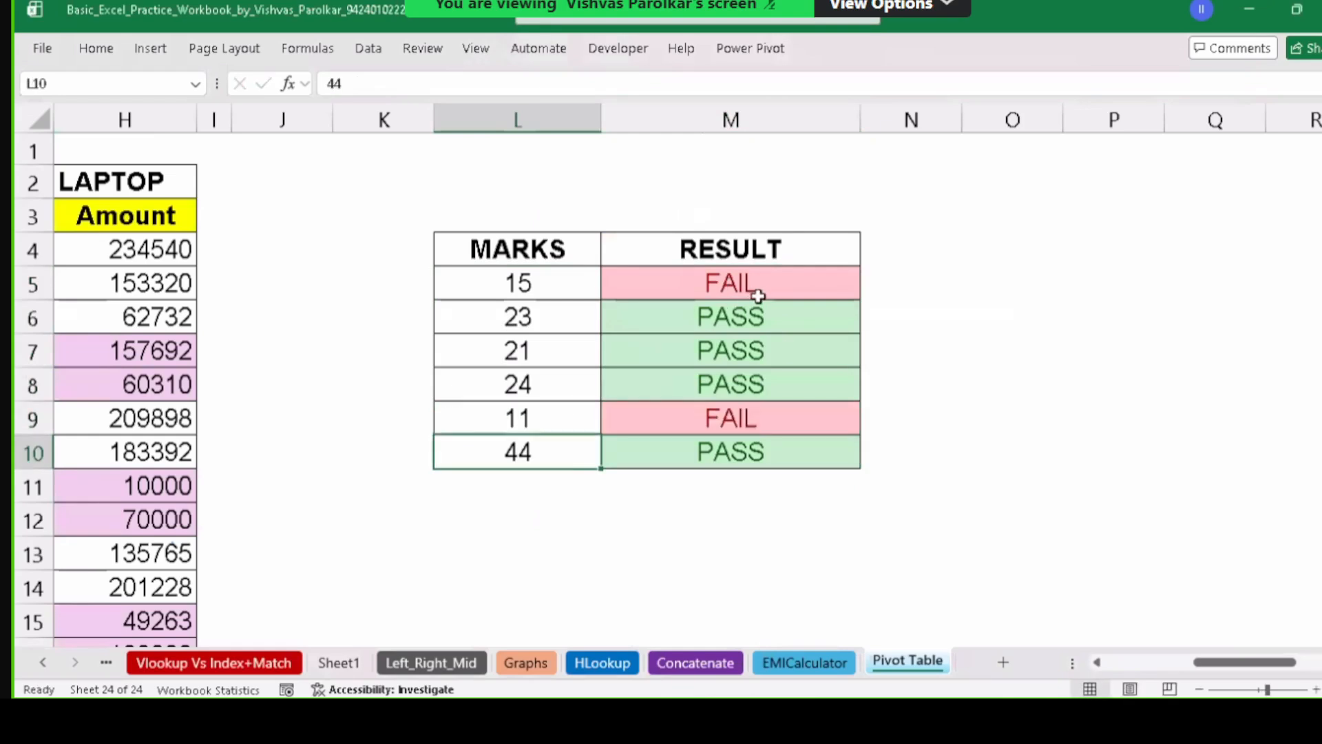
{"action": "double_click", "coordinate": [838, 294]}
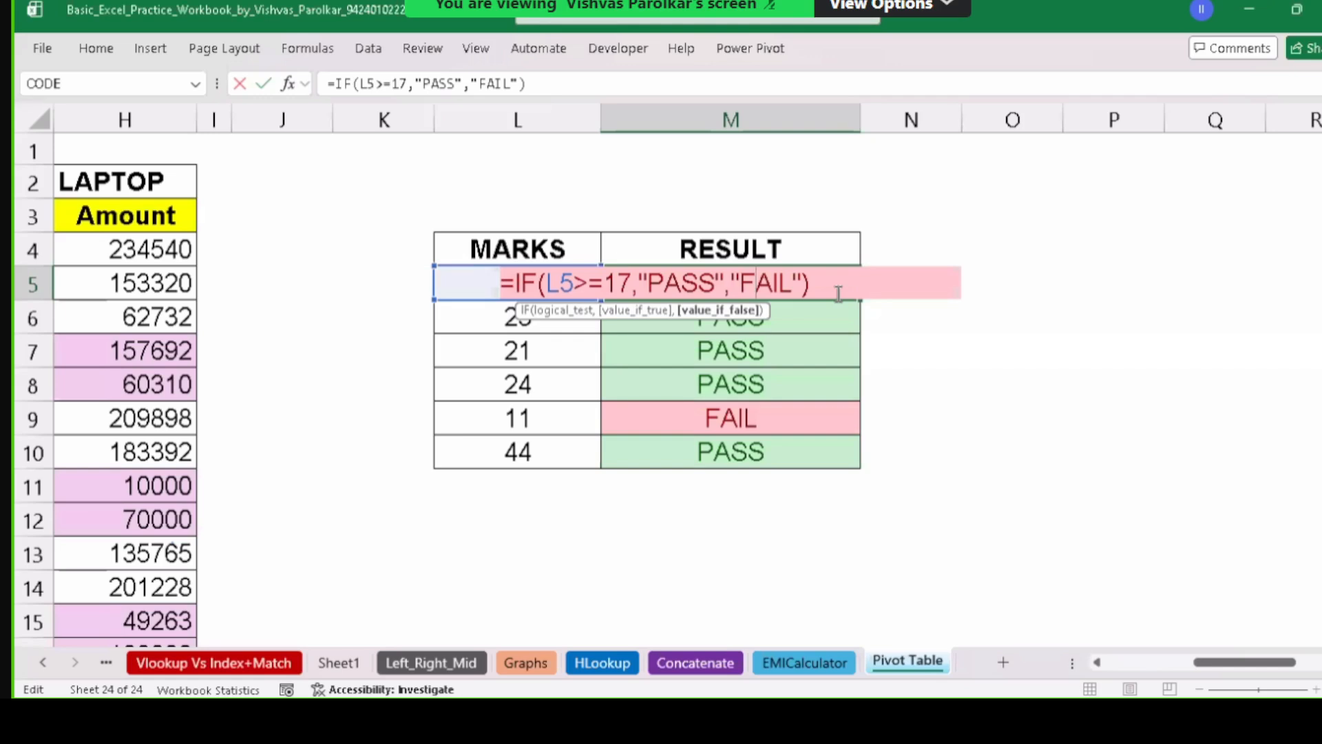
{"action": "left_click", "coordinate": [961, 305]}
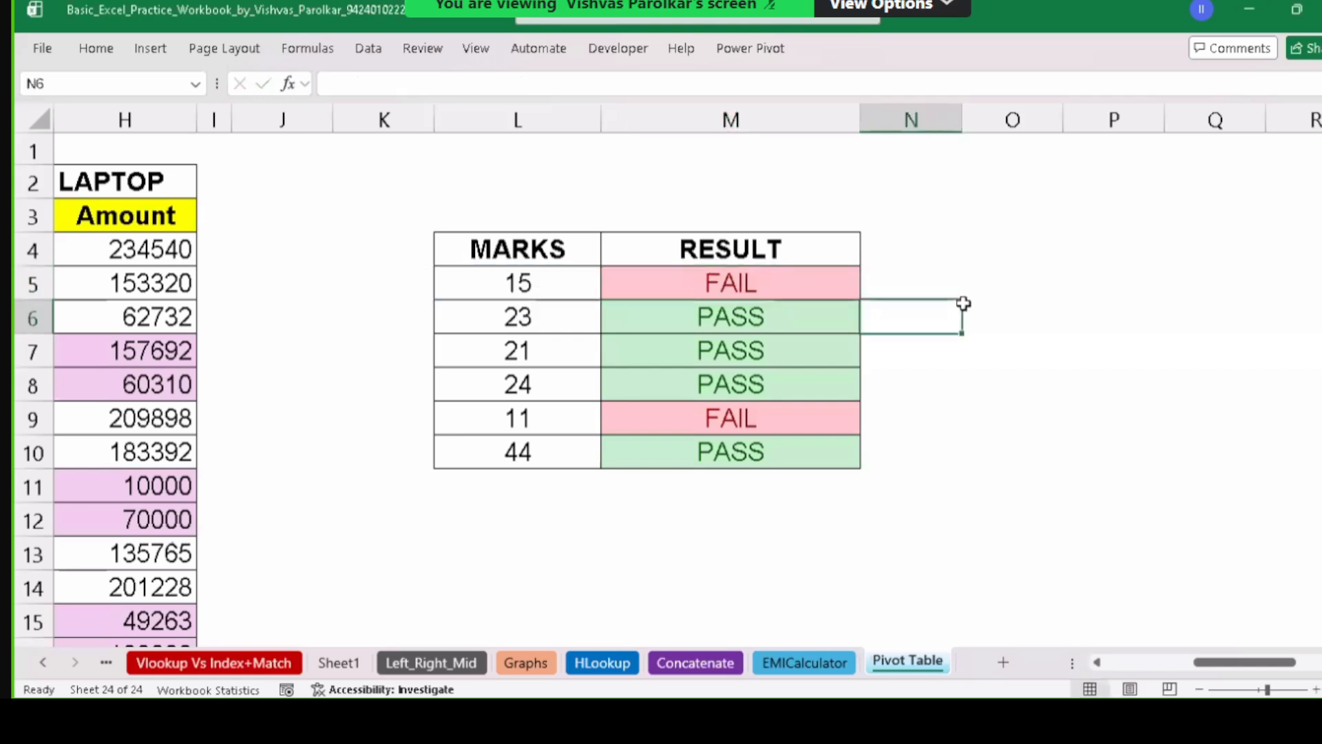
{"action": "key", "text": "Right"}
{"action": "key", "text": "Right"}
{"action": "key", "text": "Right"}
{"action": "key", "text": "Right"}
{"action": "key", "text": "Right"}
{"action": "key", "text": "Right"}
{"action": "key", "text": "Right"}
{"action": "key", "text": "Right"}
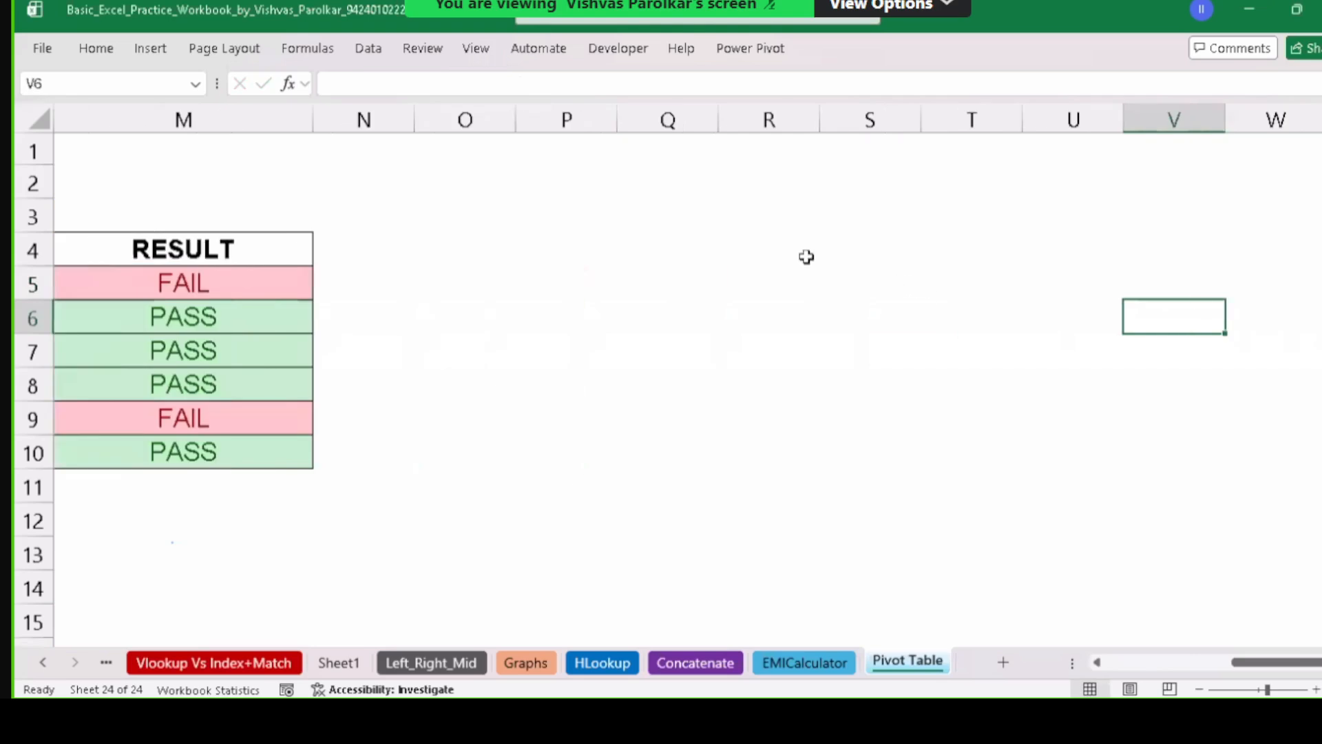
Enter the heading COMPANY NAME in Q4 and widen column Q to fit it.
{"action": "left_click", "coordinate": [644, 246]}
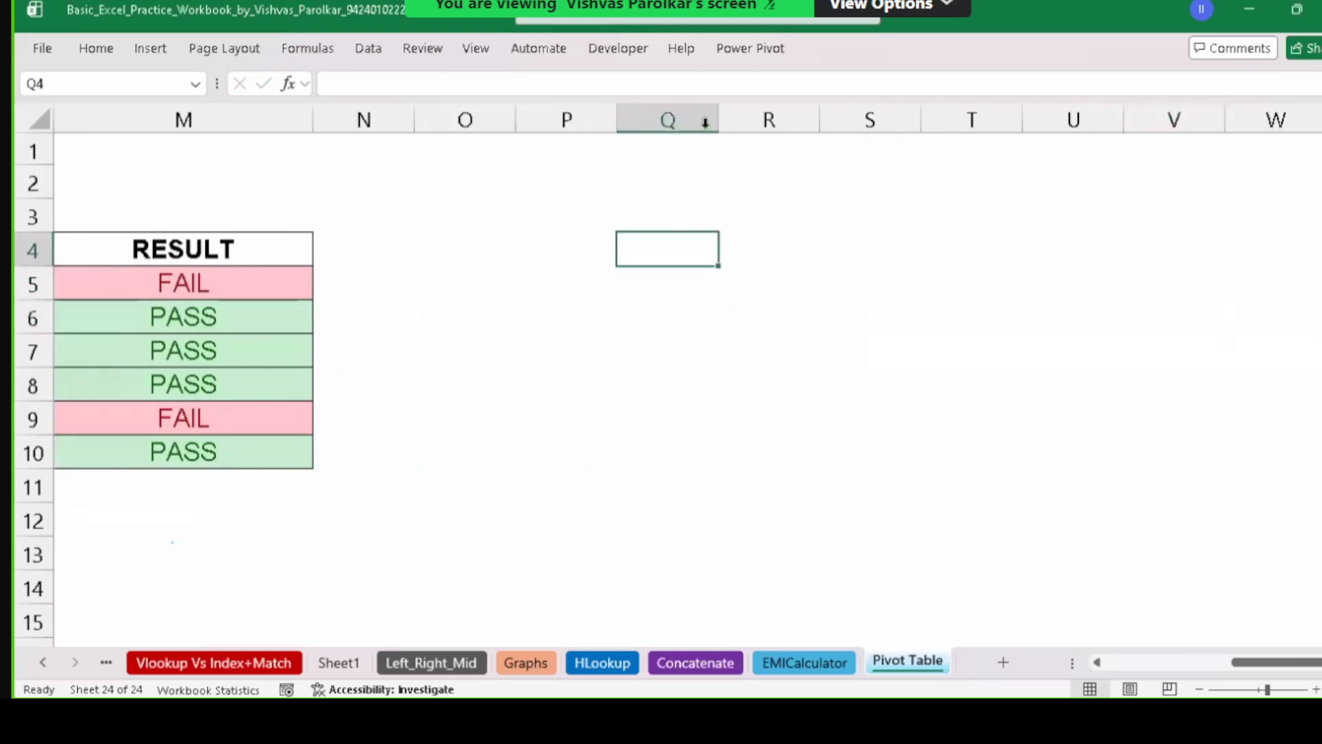
{"action": "left_click_drag", "start_coordinate": [719, 118], "coordinate": [824, 119]}
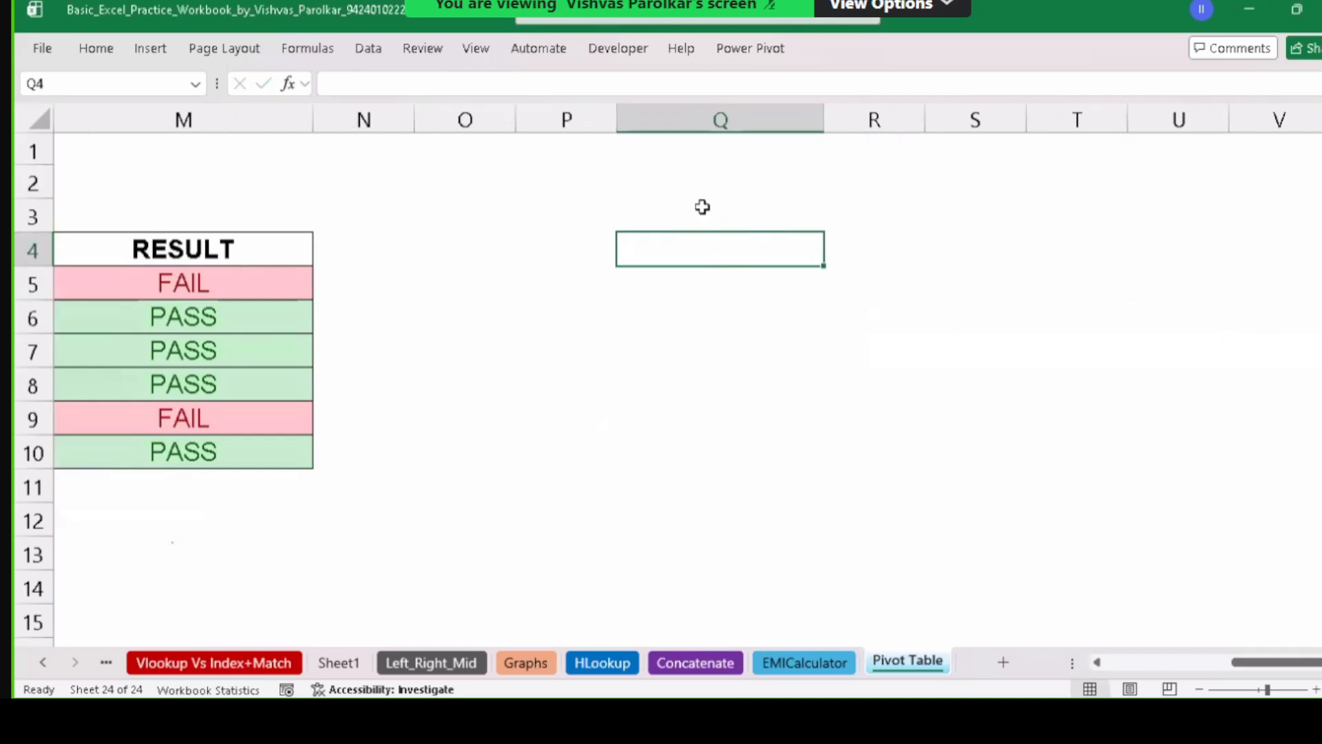
{"action": "type", "text": "fIR"}
{"action": "key", "text": "BackSpace"}
{"action": "key", "text": "BackSpace"}
{"action": "key", "text": "BackSpace"}
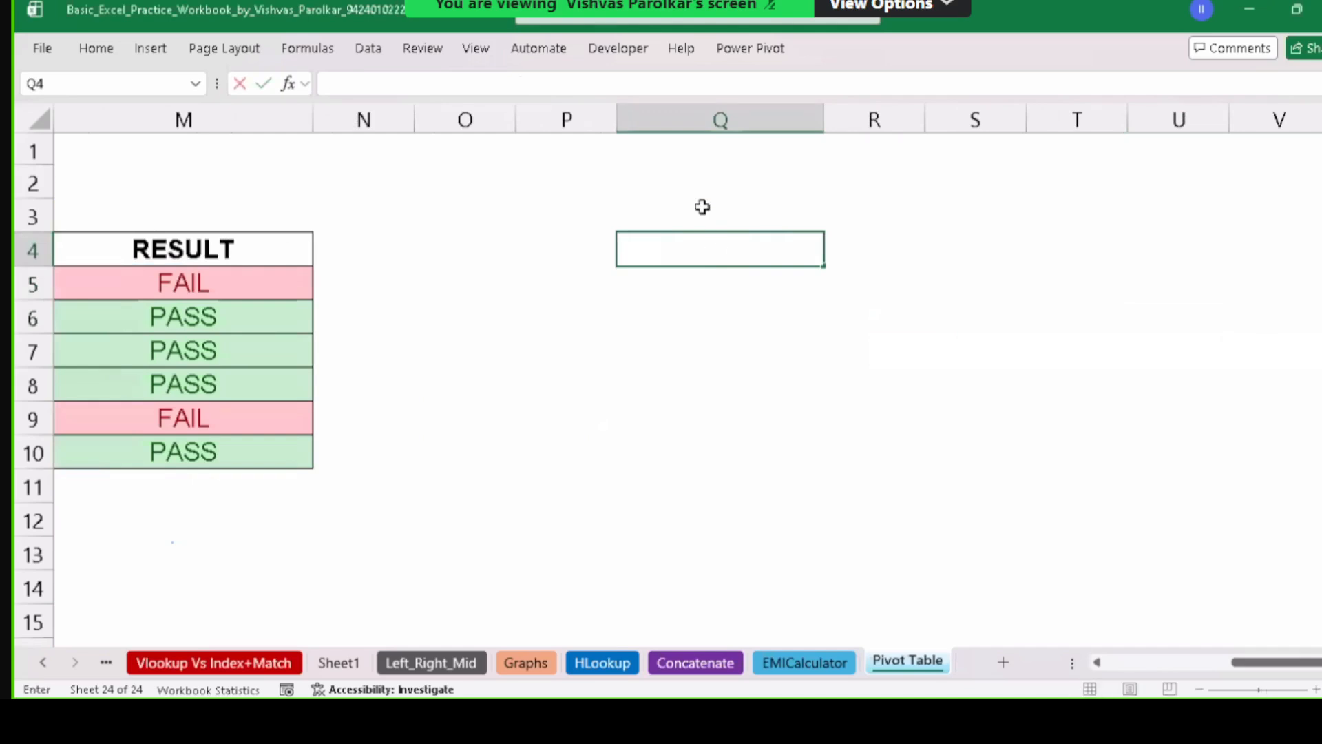
{"action": "type", "text": "F"}
{"action": "key", "text": "BackSpace"}
{"action": "type", "text": "COMP"}
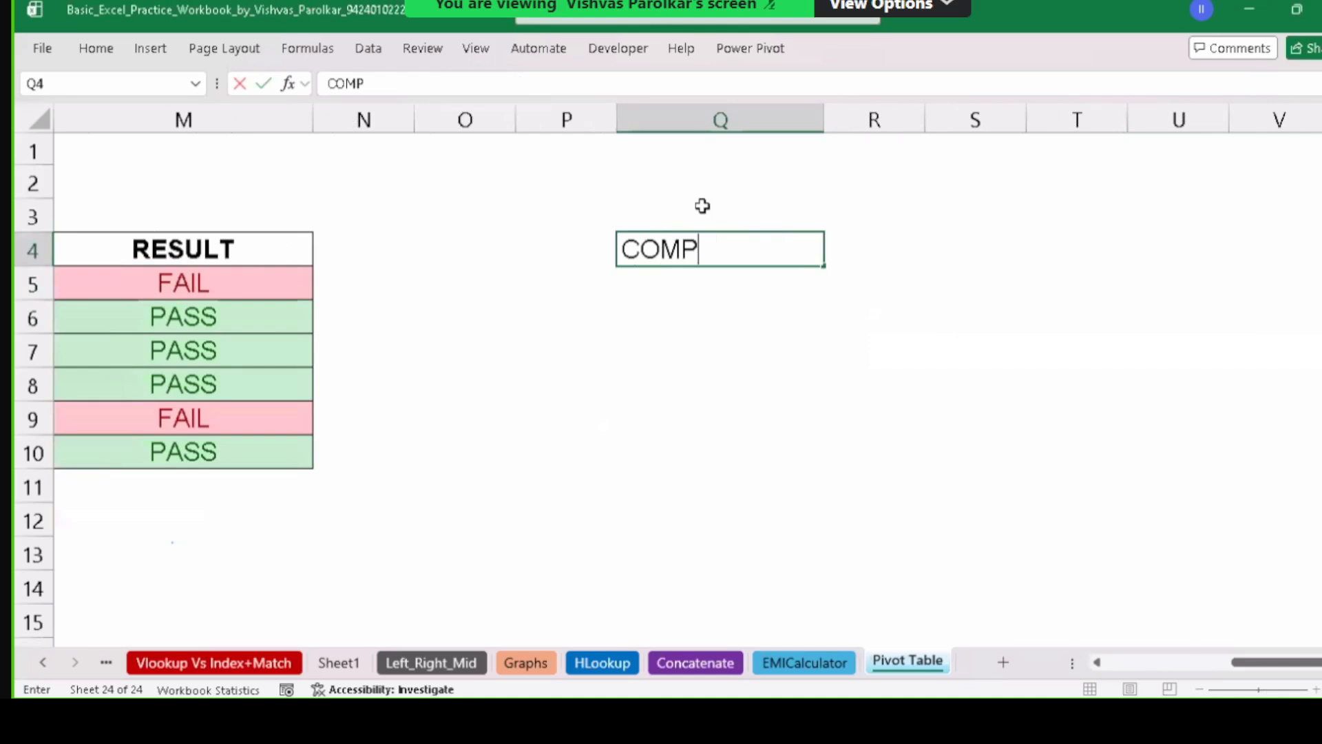
{"action": "type", "text": "ANY NAME"}
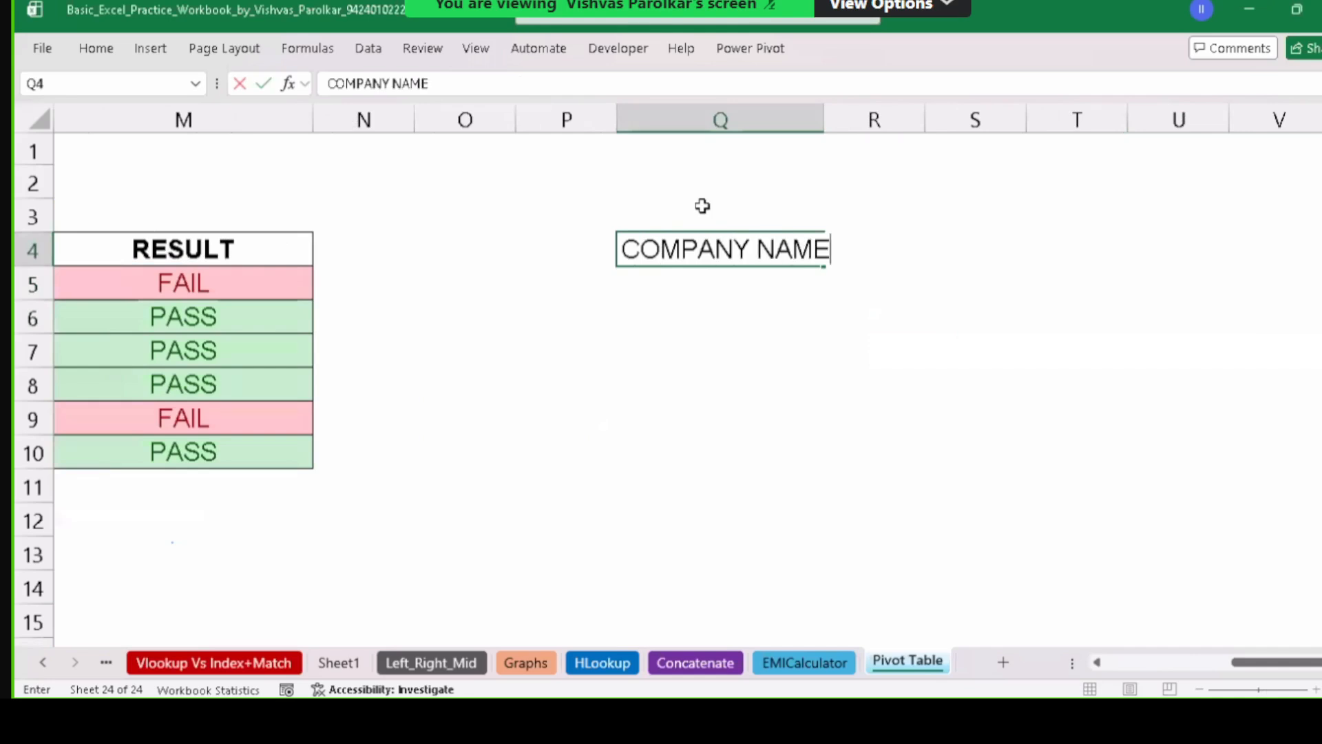
{"action": "key", "text": "Return"}
{"action": "left_click_drag", "start_coordinate": [825, 122], "coordinate": [854, 128]}
Apply All Borders to Q4:Q14, bold the heading, and centre column Q.
{"action": "left_click_drag", "start_coordinate": [765, 249], "coordinate": [737, 585]}
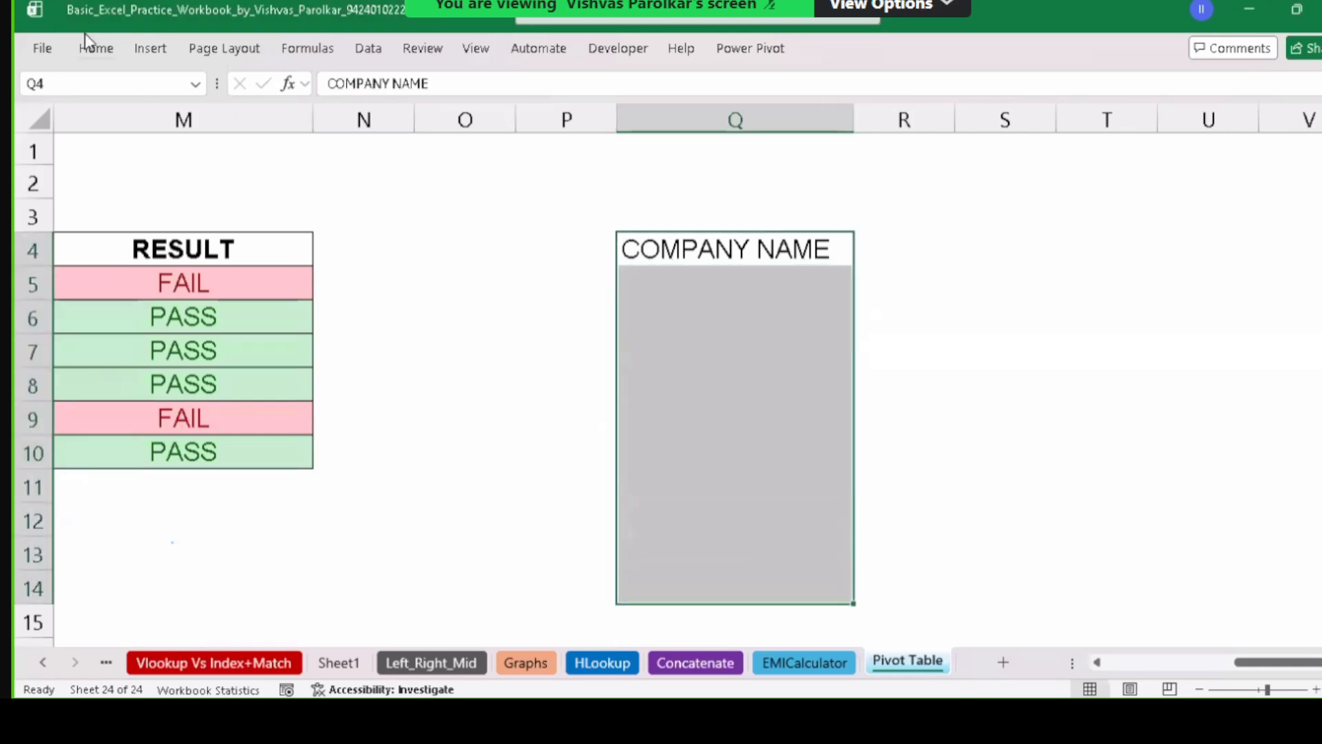
{"action": "left_click", "coordinate": [89, 52]}
{"action": "left_click", "coordinate": [247, 120]}
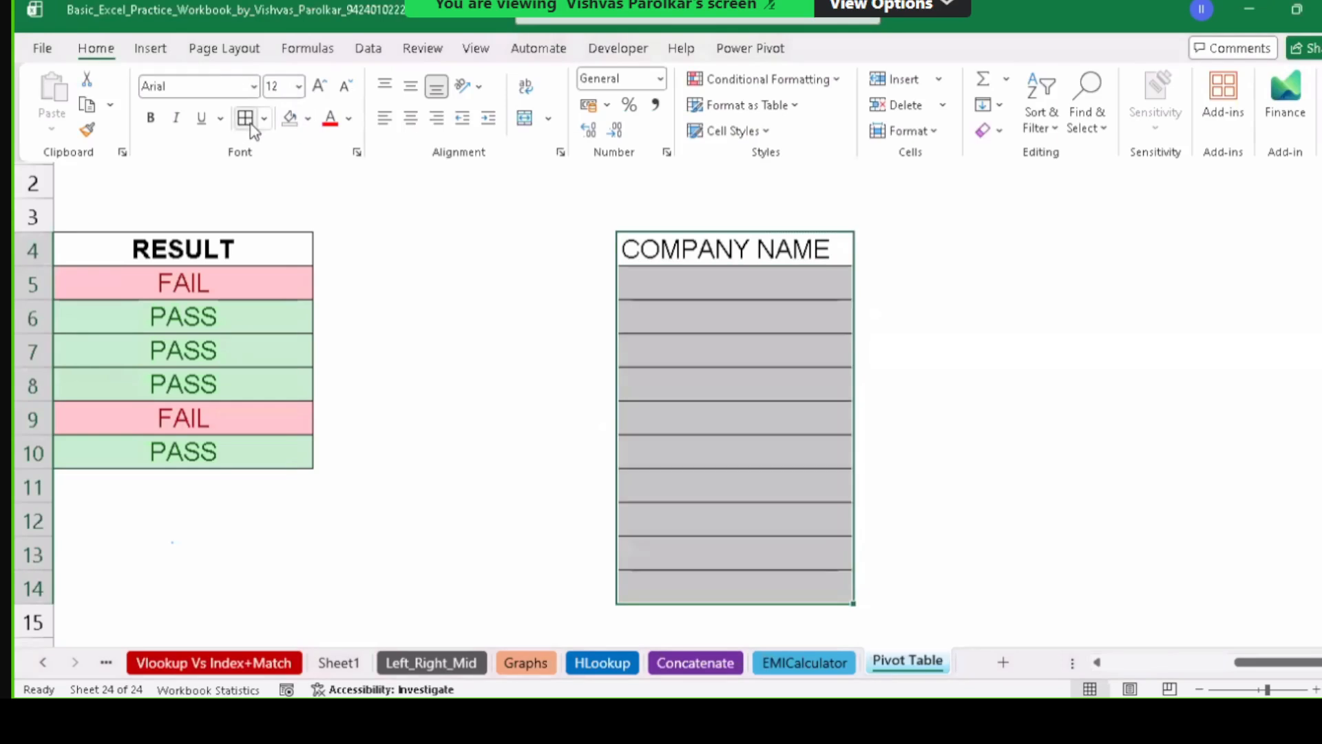
{"action": "left_click", "coordinate": [685, 256]}
{"action": "left_click", "coordinate": [685, 256]}
{"action": "key", "text": "ctrl+b"}
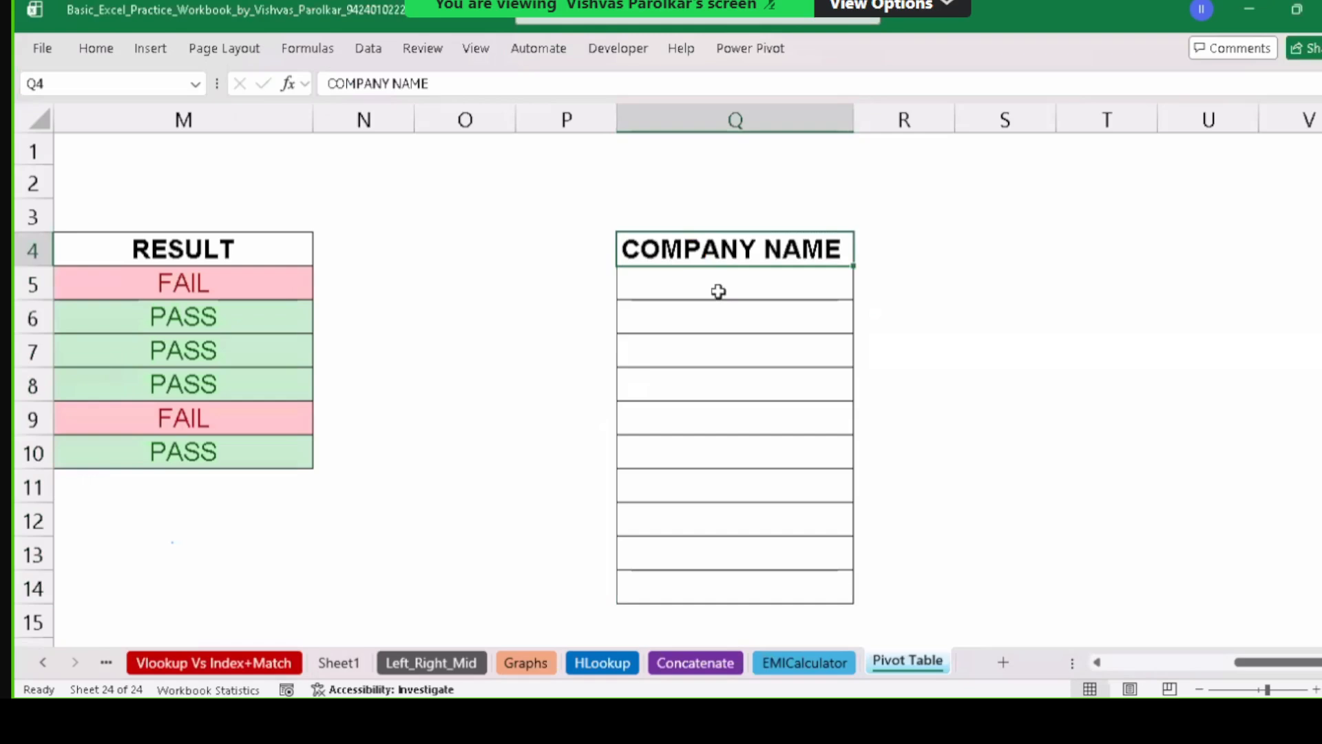
{"action": "left_click", "coordinate": [718, 290]}
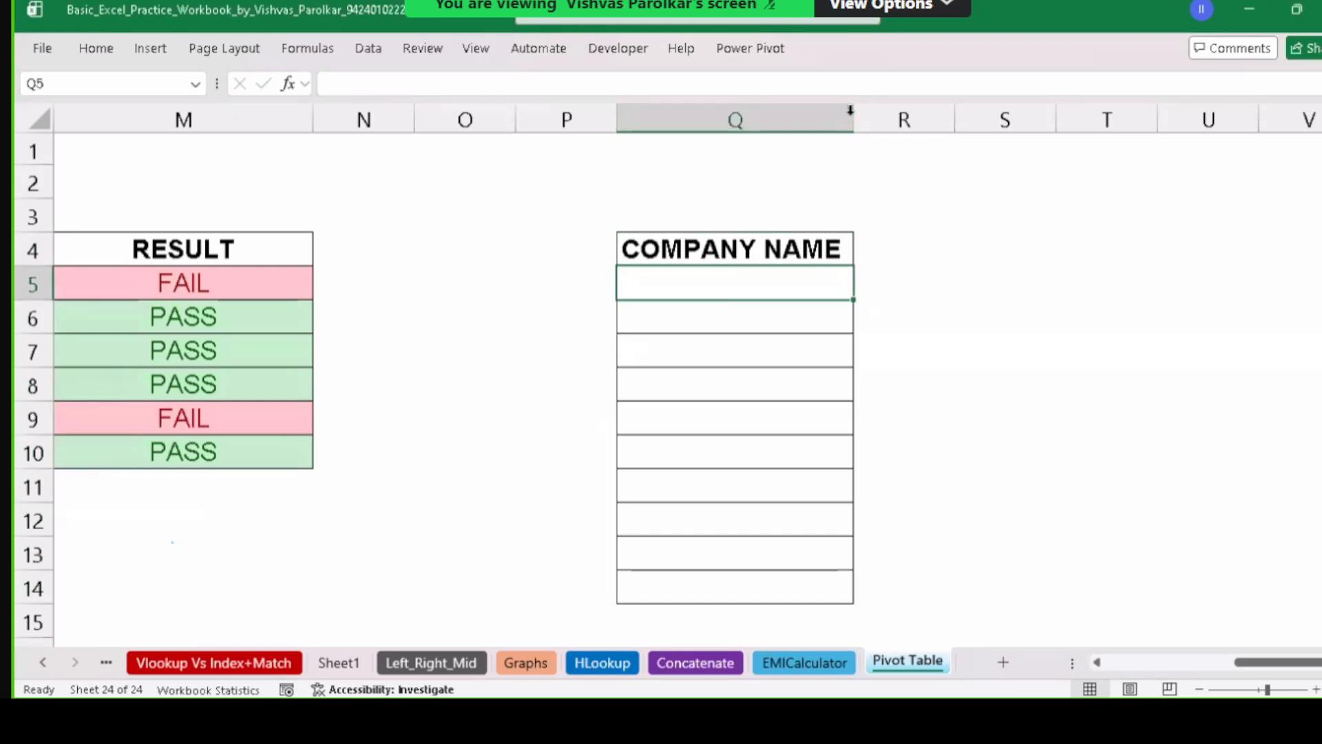
{"action": "left_click_drag", "start_coordinate": [851, 110], "coordinate": [891, 124]}
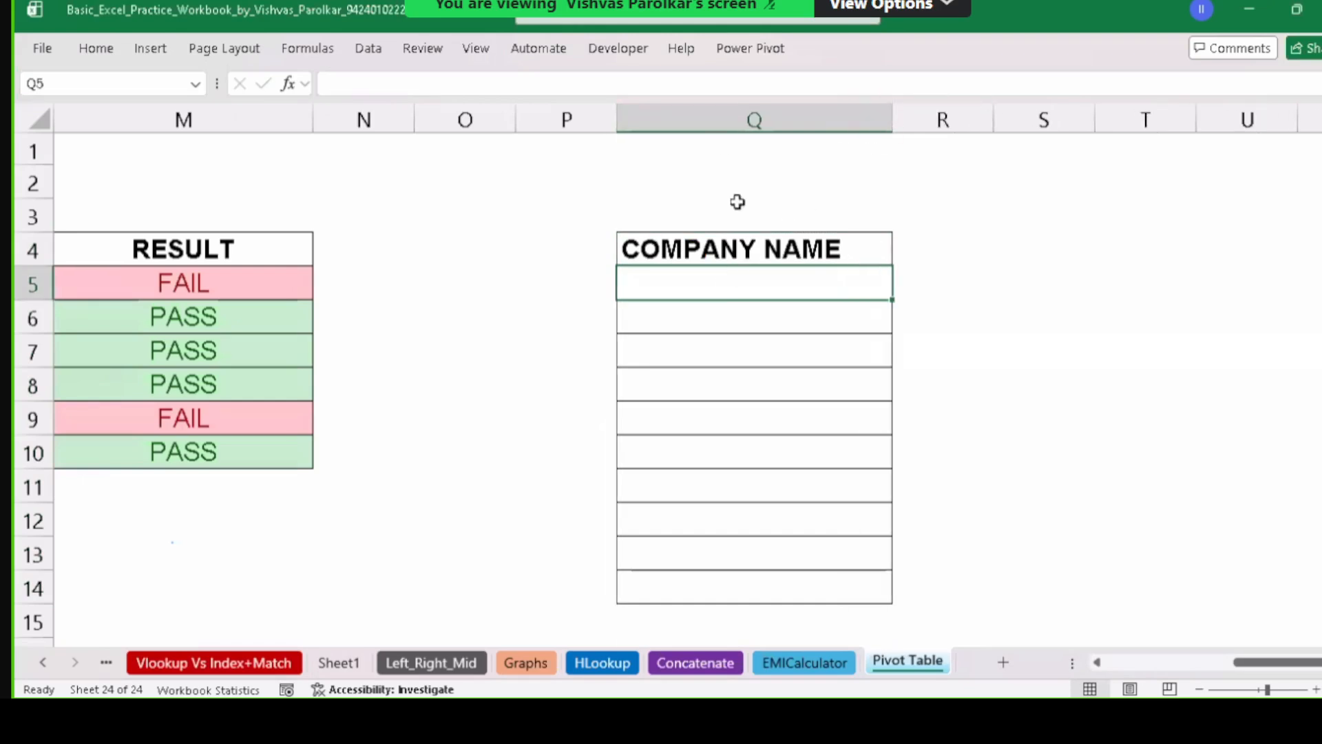
{"action": "left_click", "coordinate": [740, 120]}
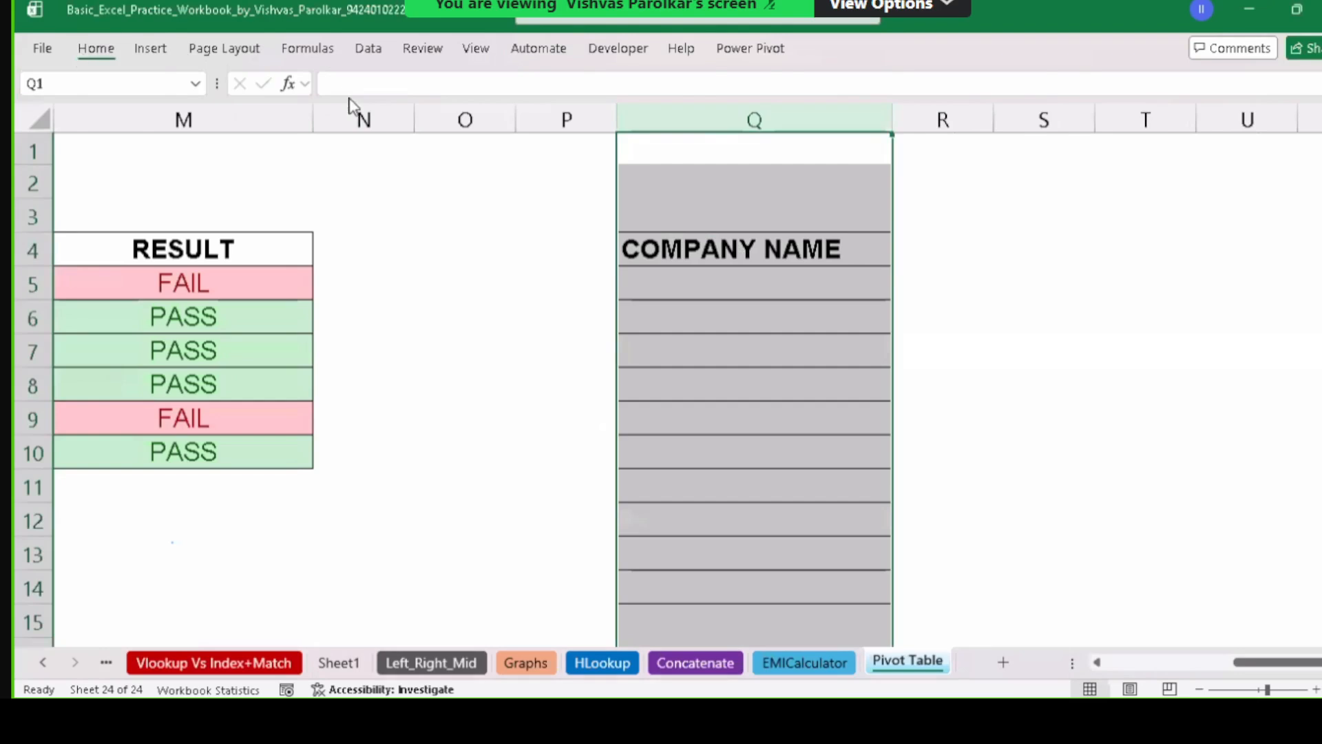
{"action": "left_click", "coordinate": [410, 118]}
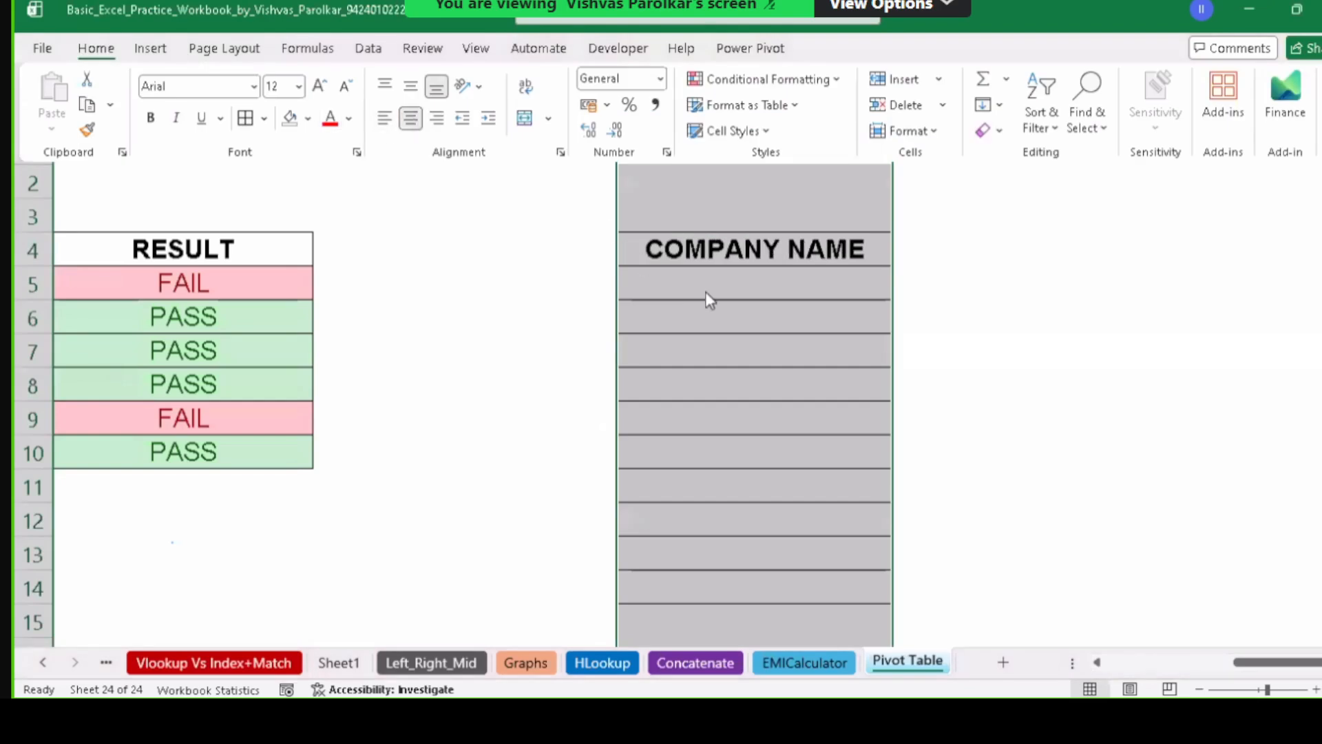
Enter Shivani Carrier Pvt. Ltd. in Q5 and Sunshine Traders in Q6.
{"action": "left_click", "coordinate": [721, 282]}
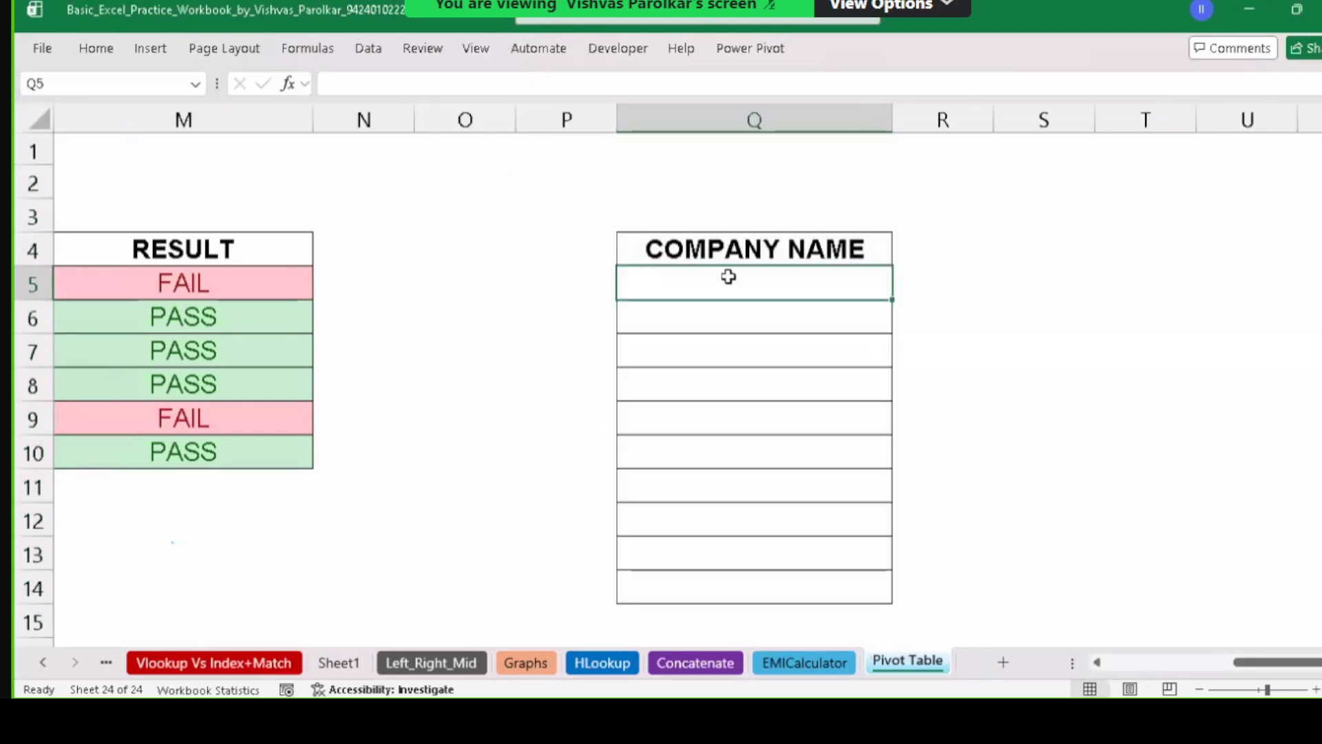
{"action": "type", "text": "sH"}
{"action": "key", "text": "BackSpace"}
{"action": "key", "text": "BackSpace"}
{"action": "type", "text": "Sh"}
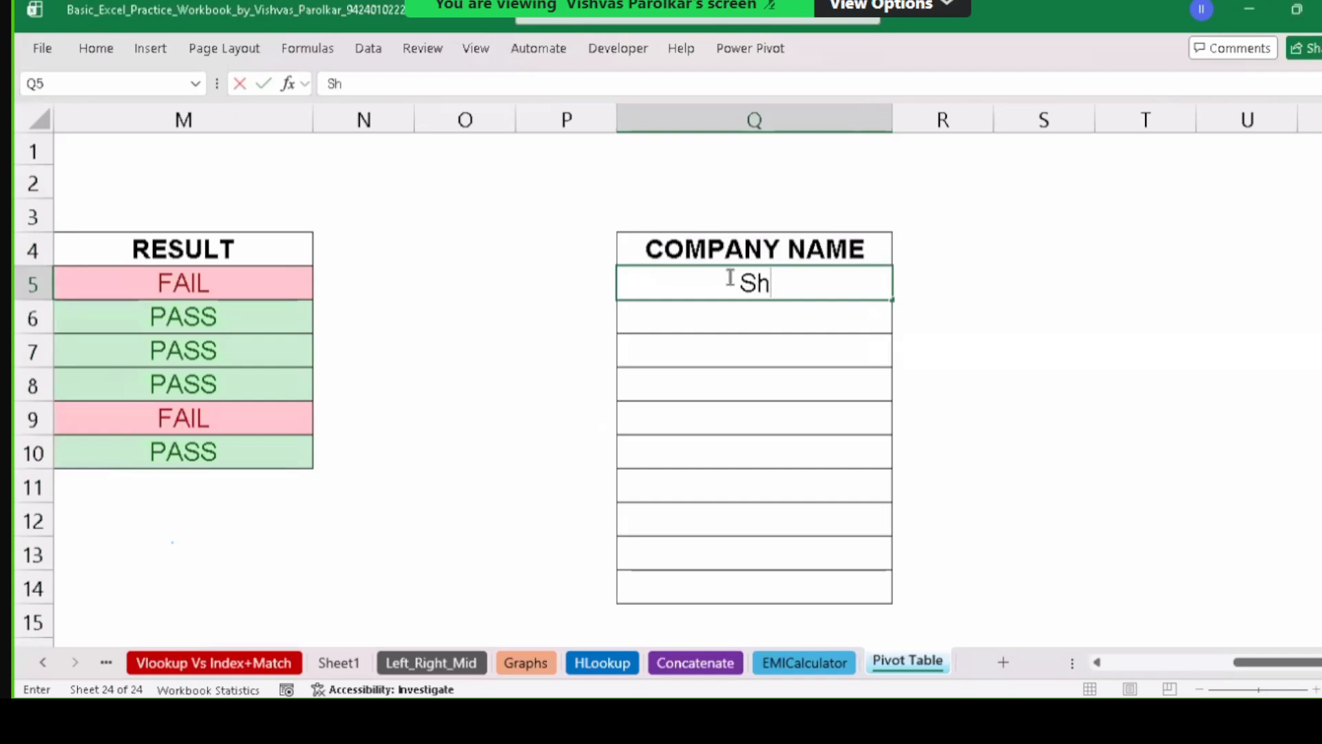
{"action": "type", "text": "ivani Care"}
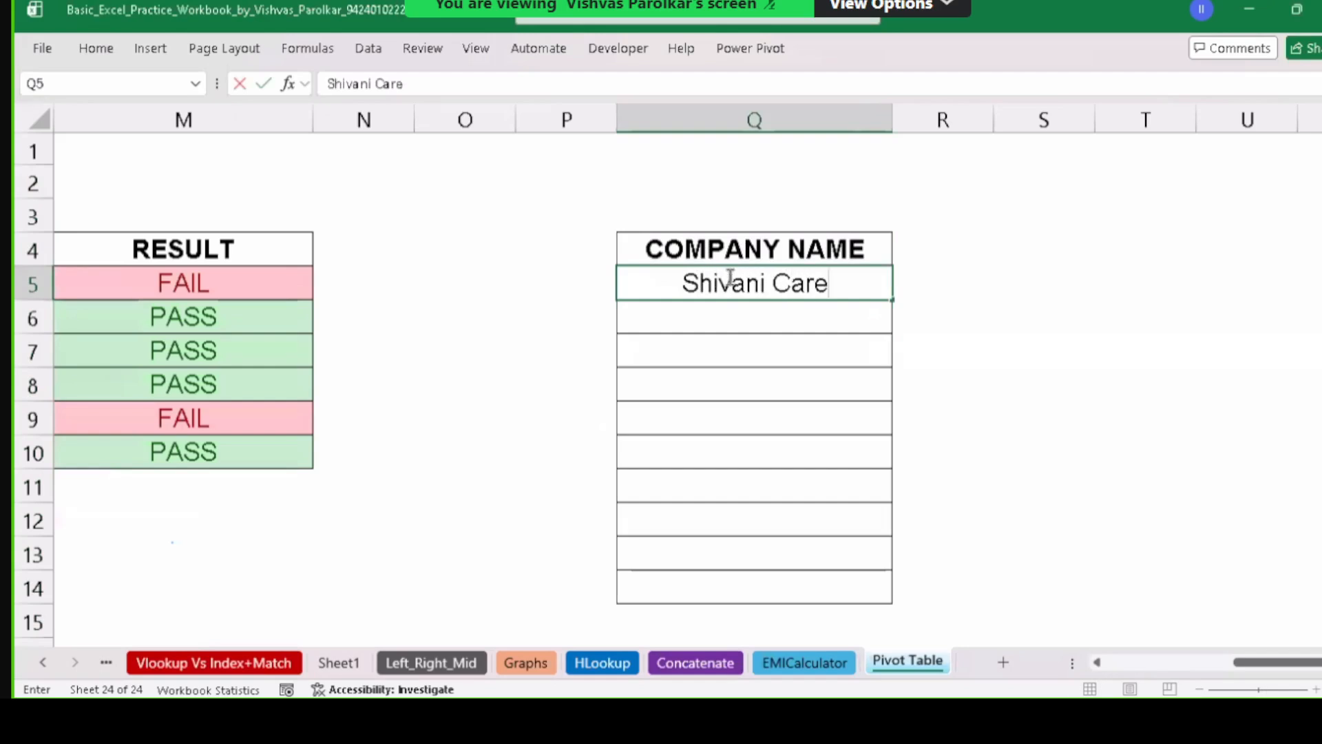
{"action": "type", "text": "e"}
{"action": "key", "text": "BackSpace"}
{"action": "key", "text": "BackSpace"}
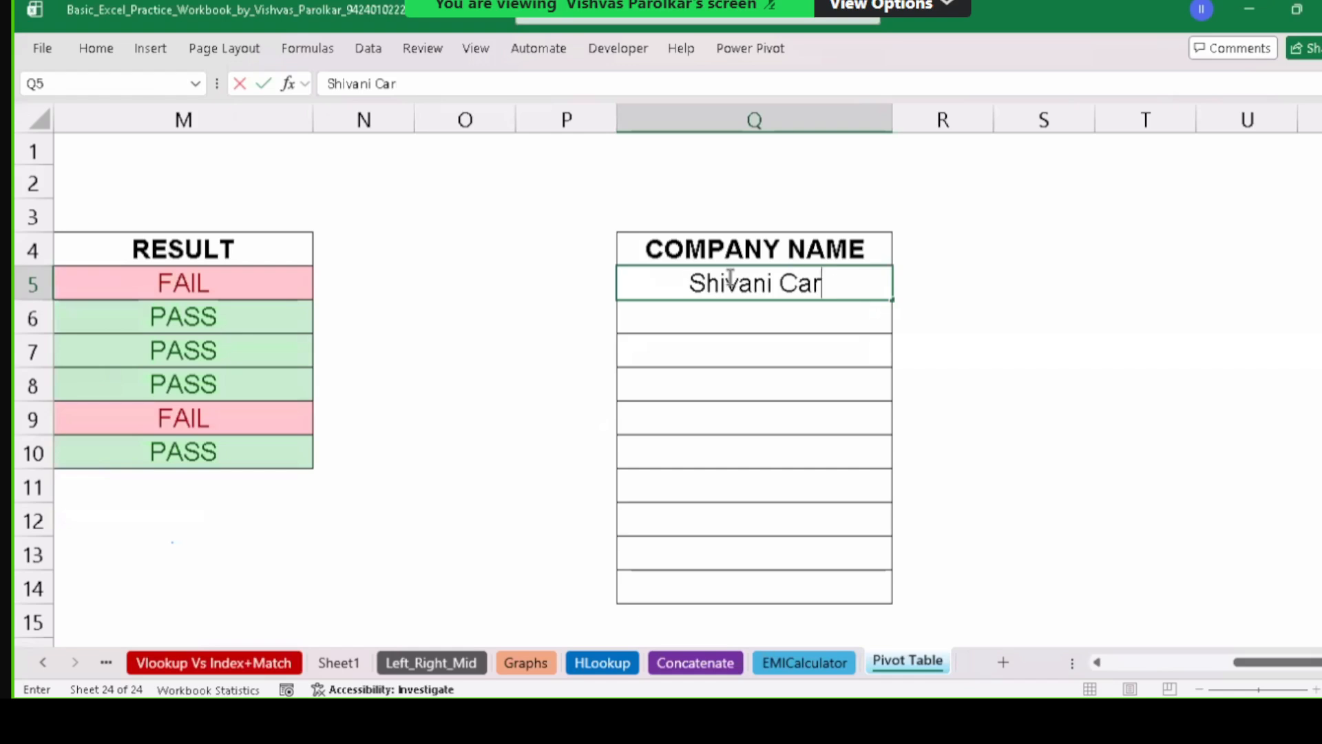
{"action": "type", "text": "rier "}
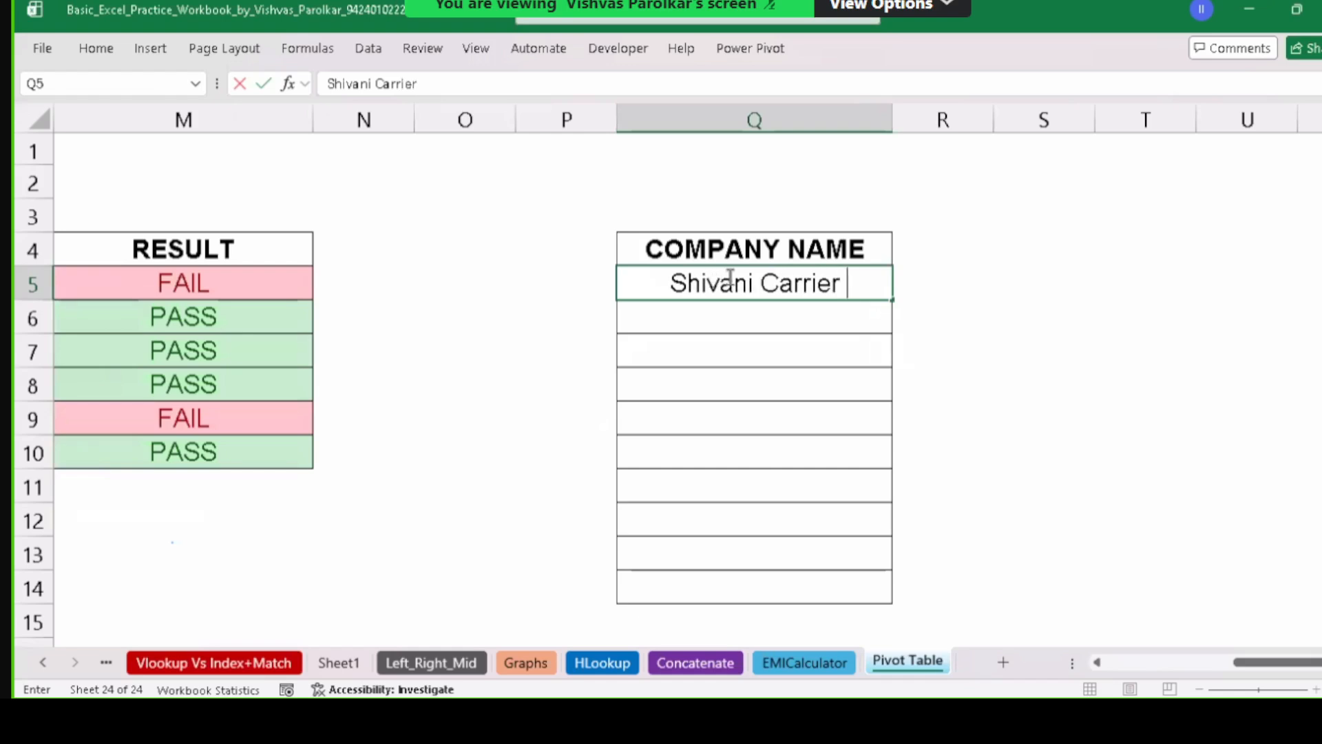
{"action": "type", "text": "Pvt. Ltd."}
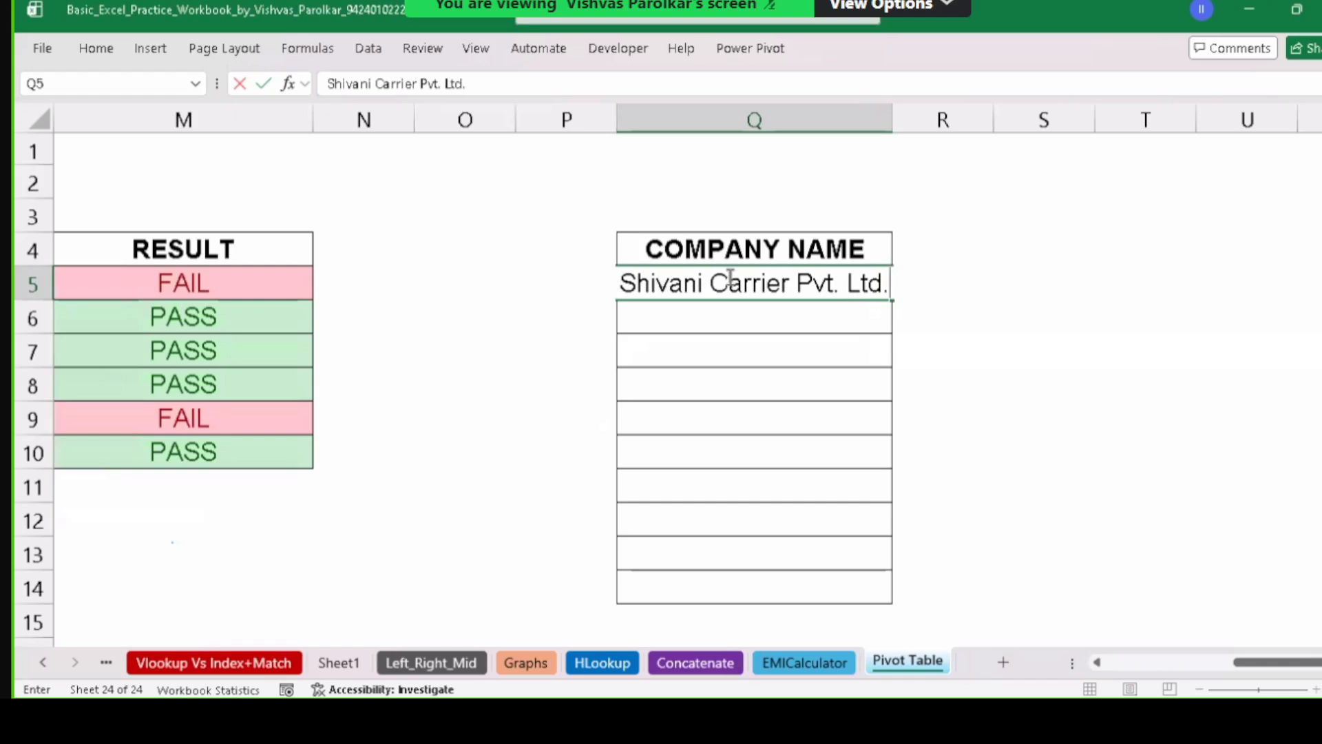
{"action": "key", "text": "Return"}
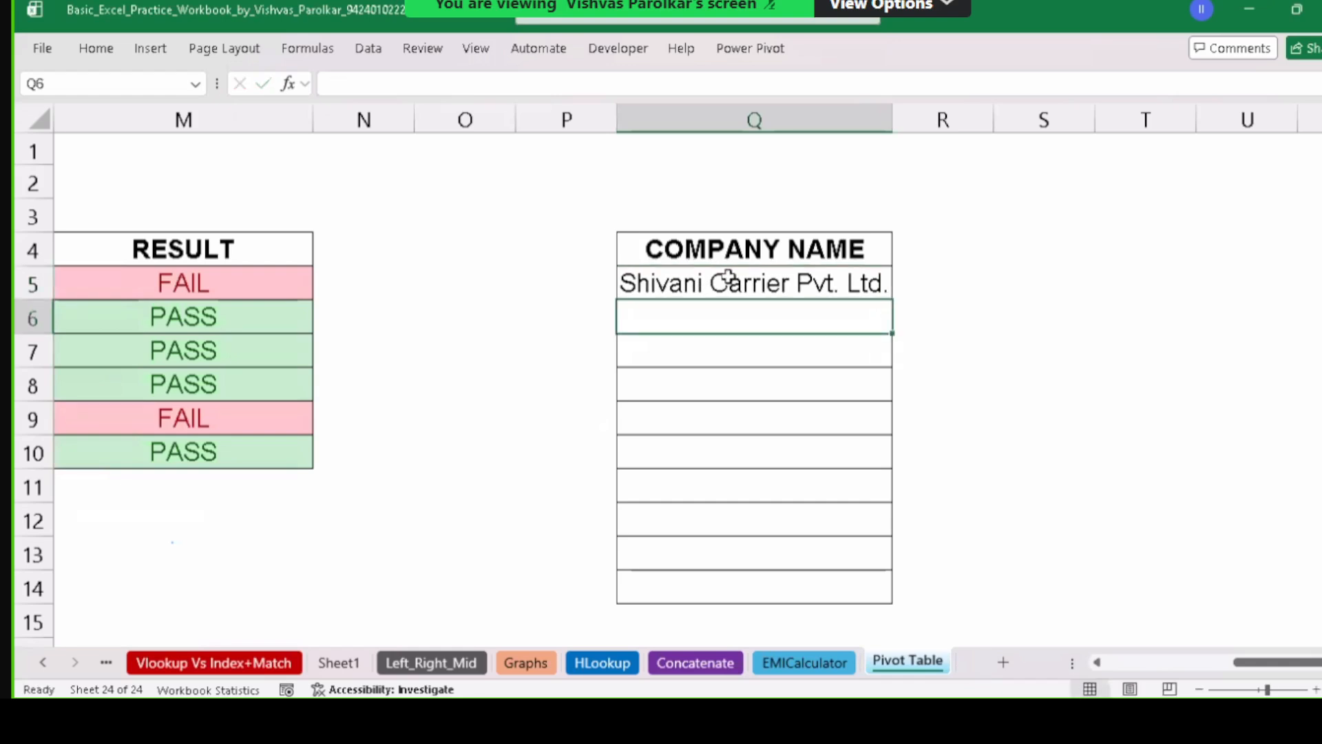
{"action": "type", "text": "M"}
{"action": "key", "text": "BackSpace"}
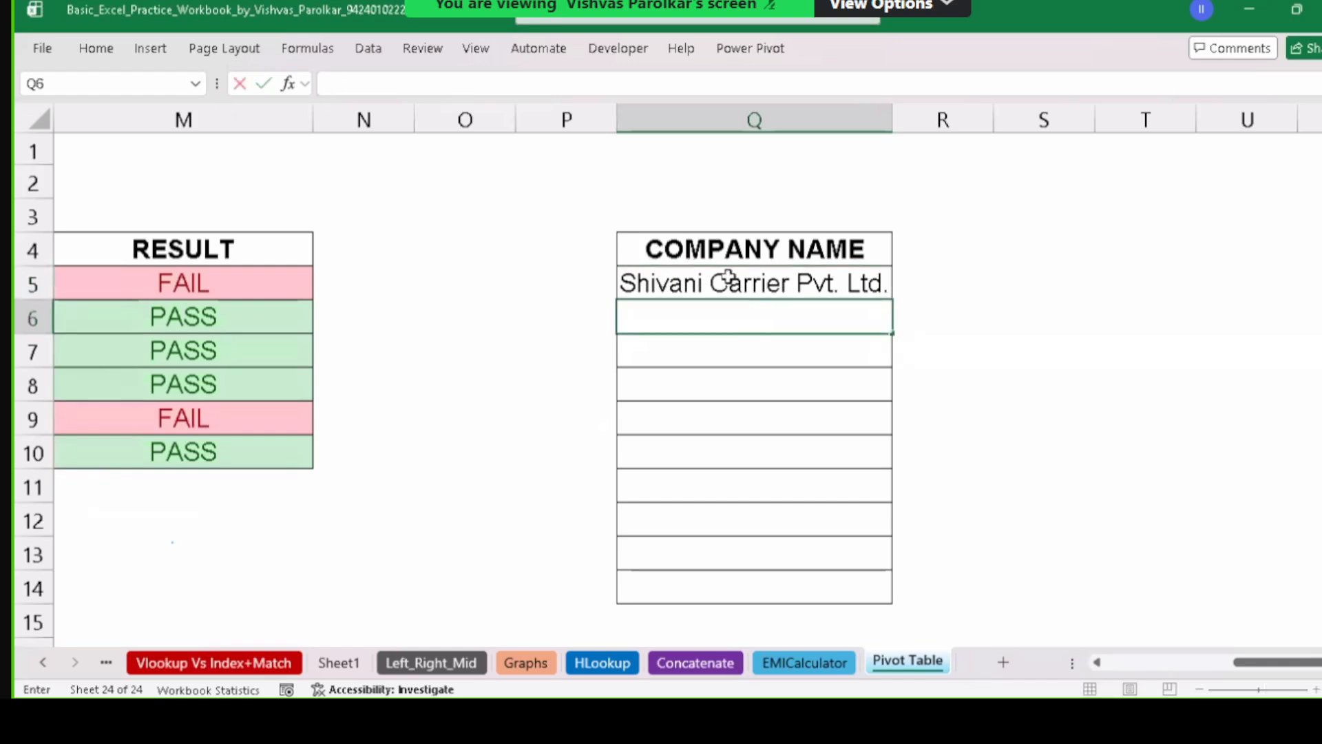
{"action": "type", "text": "Sunshi"}
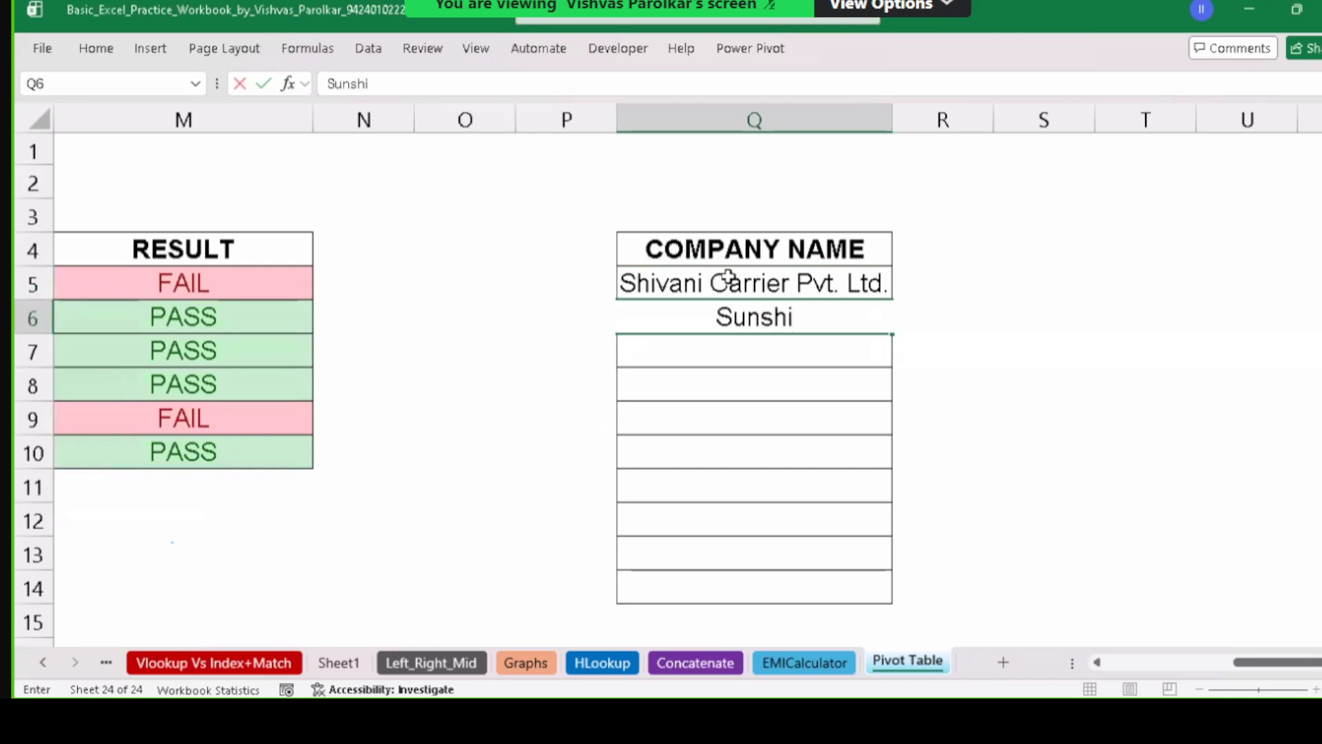
{"action": "type", "text": "ne Tradi"}
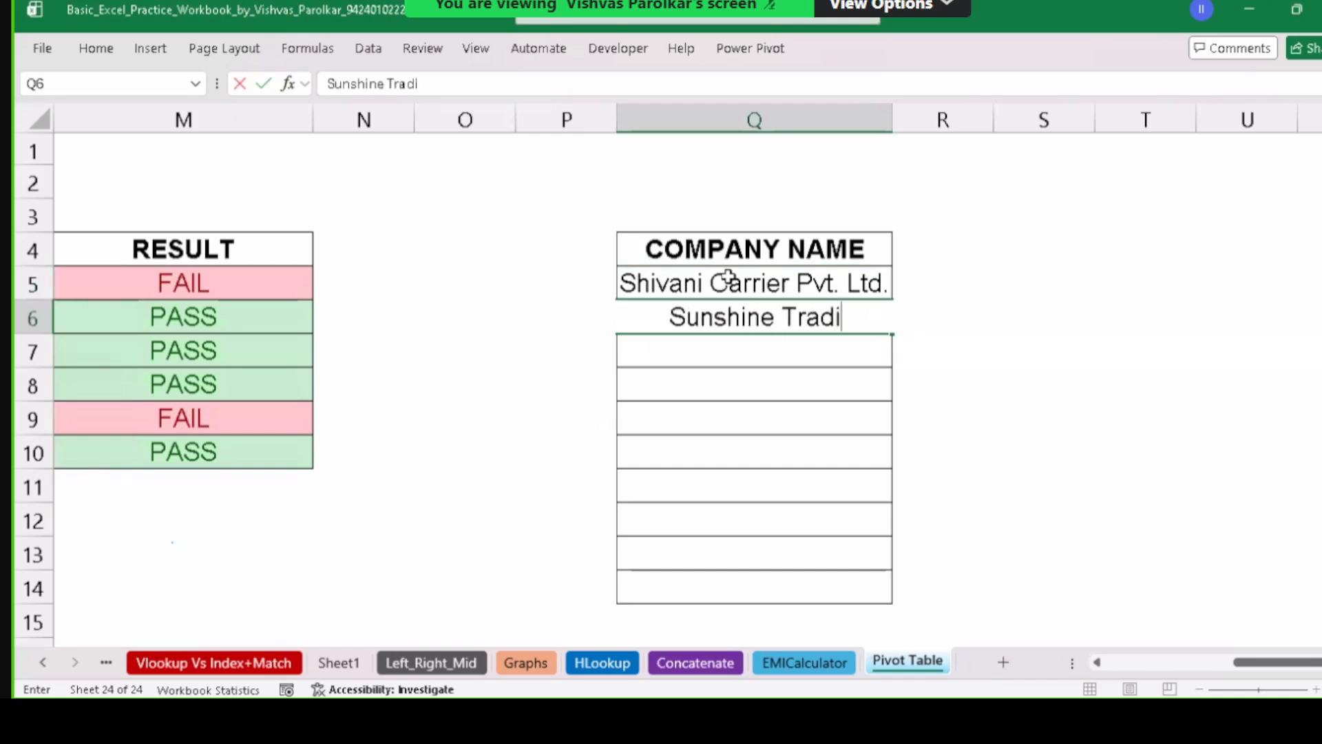
{"action": "key", "text": "BackSpace"}
{"action": "type", "text": "ers"}
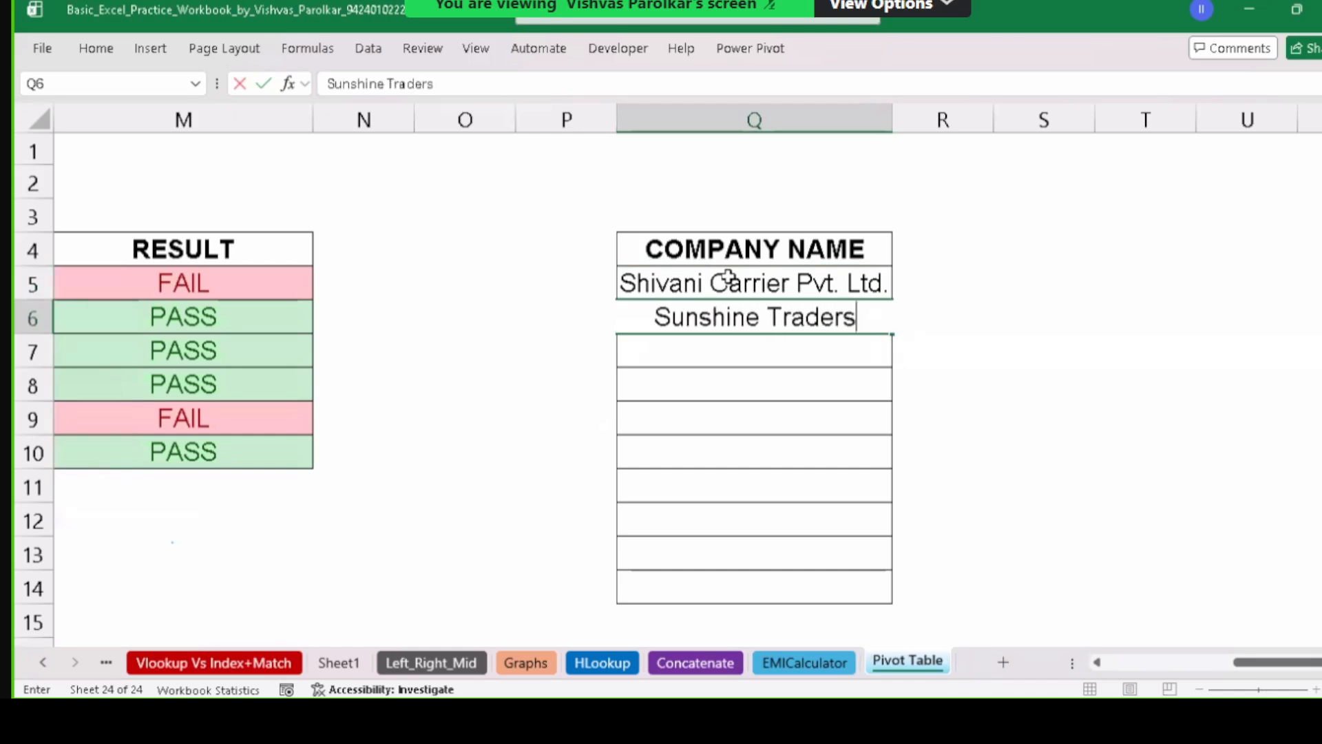
{"action": "key", "text": "Return"}
Enter Jayant Carrier Ltd. in Q7 and Manish Trading Co. in Q8.
{"action": "type", "text": "Jayan"}
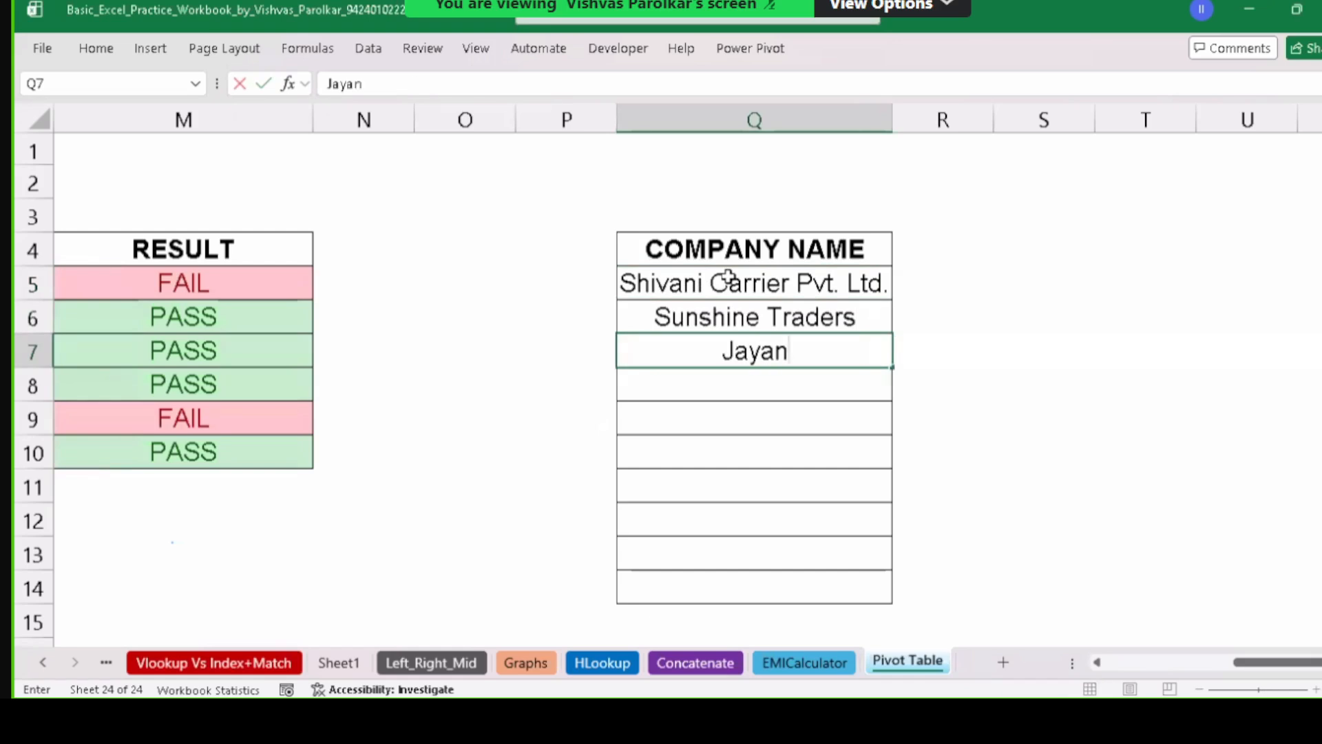
{"action": "type", "text": "t Care"}
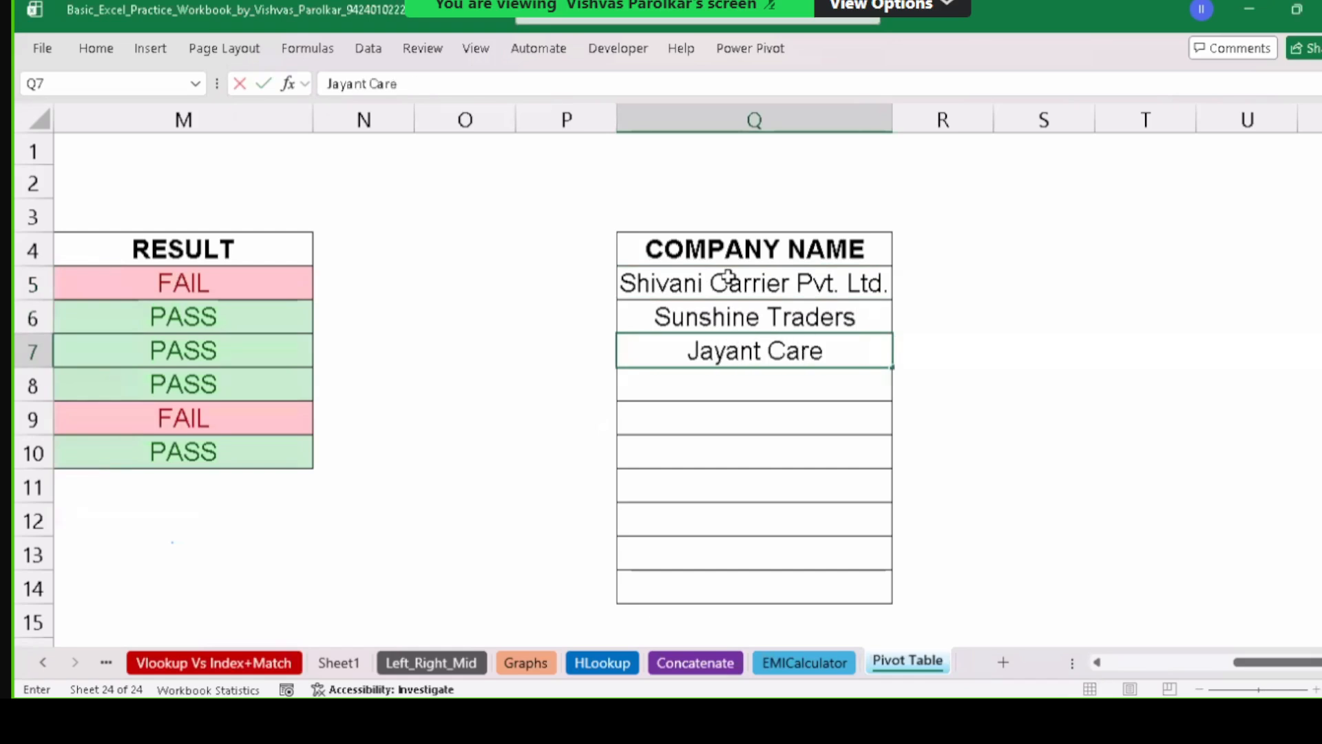
{"action": "key", "text": "BackSpace"}
{"action": "type", "text": "rr"}
{"action": "key", "text": "BackSpace"}
{"action": "type", "text": "ier"}
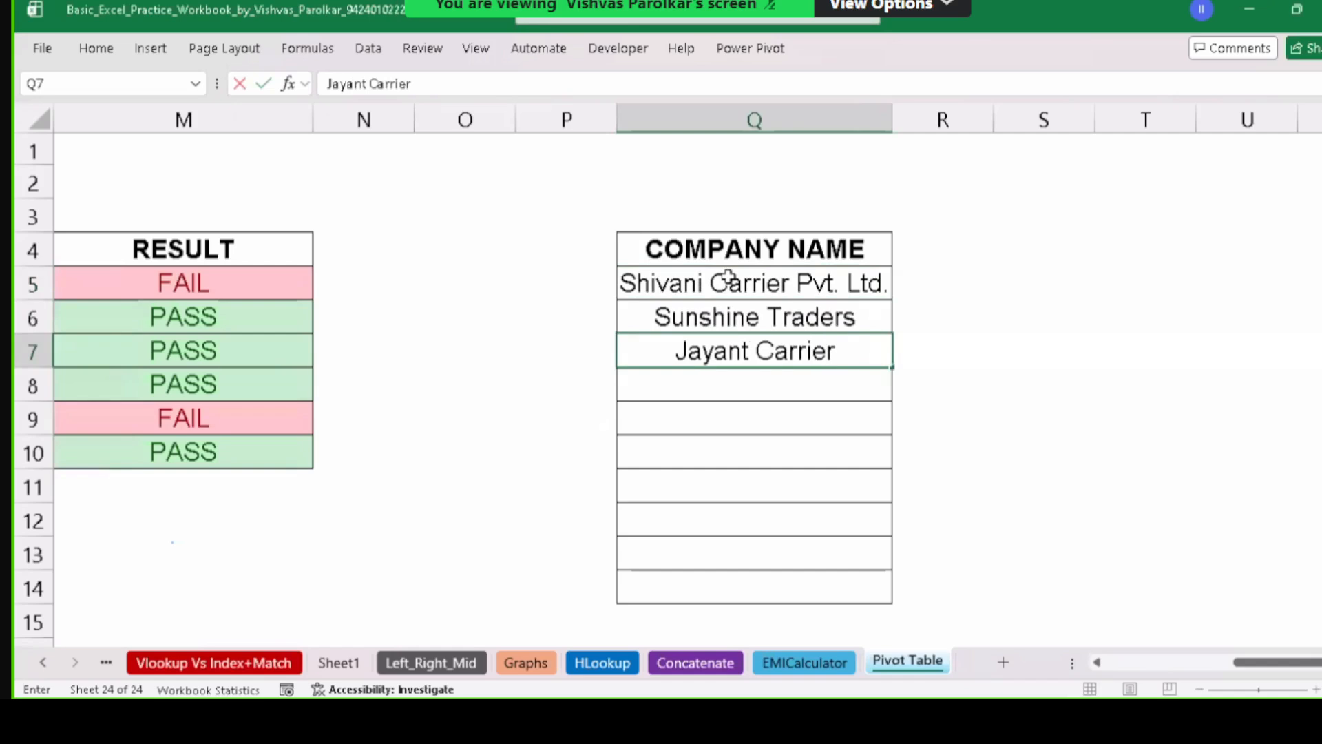
{"action": "type", "text": " Ltd."}
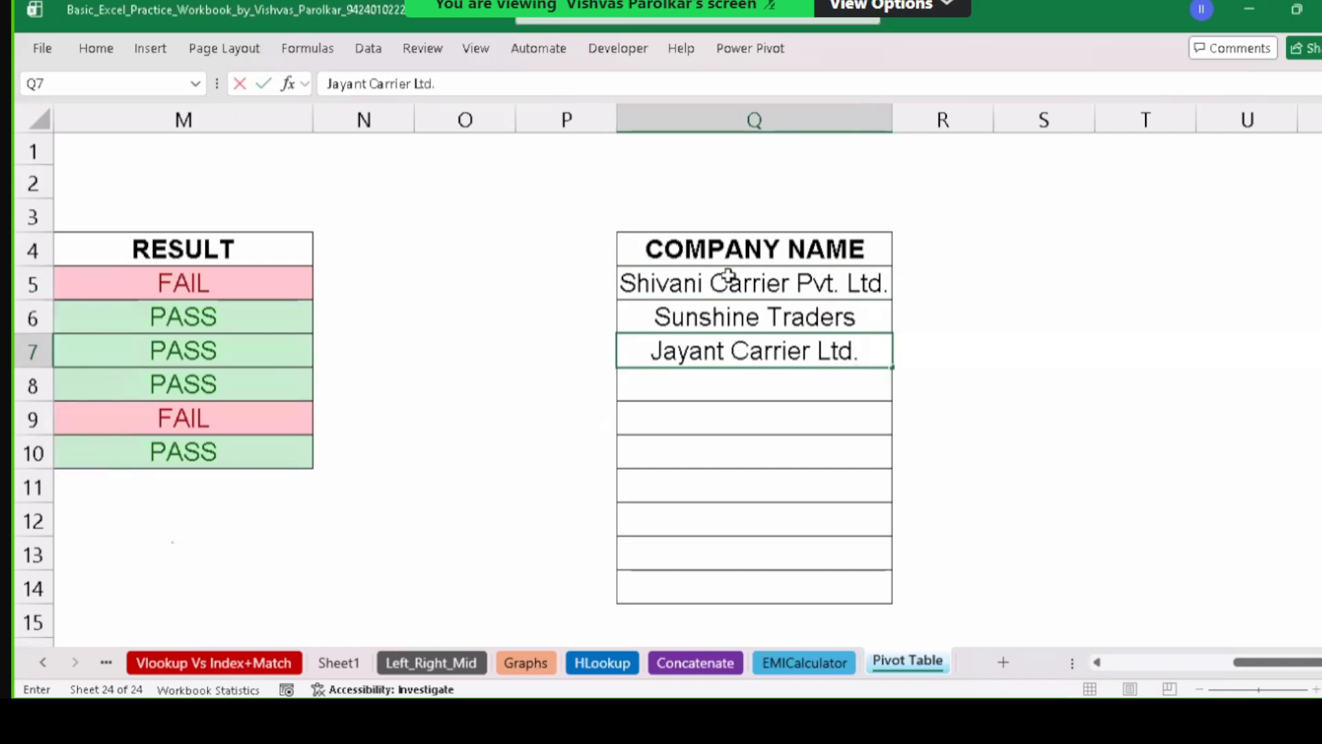
{"action": "key", "text": "Return"}
{"action": "type", "text": "Man"}
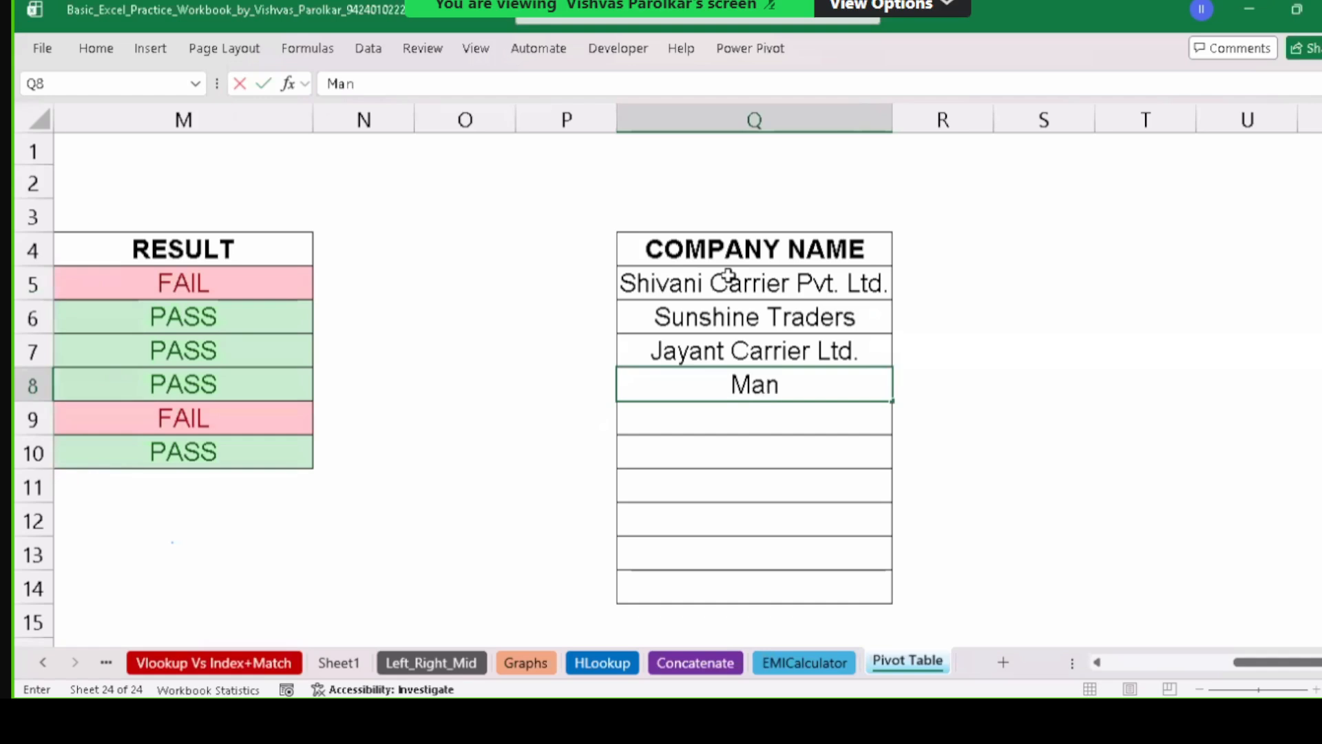
{"action": "type", "text": "ish Trading Co"}
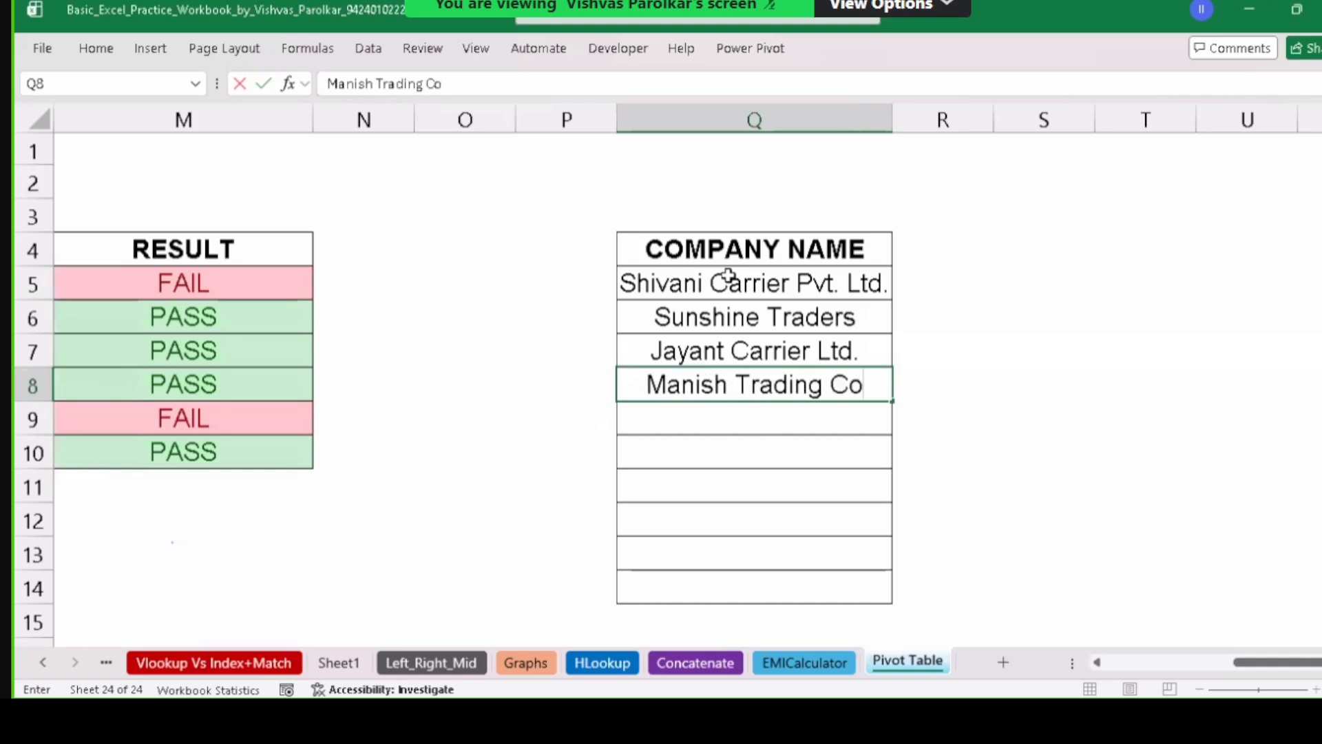
{"action": "type", "text": "."}
{"action": "key", "text": "Return"}
Fill the four names from Q5:Q8 down to row 14, then select Q5:Q14.
{"action": "left_click_drag", "start_coordinate": [728, 276], "coordinate": [751, 386]}
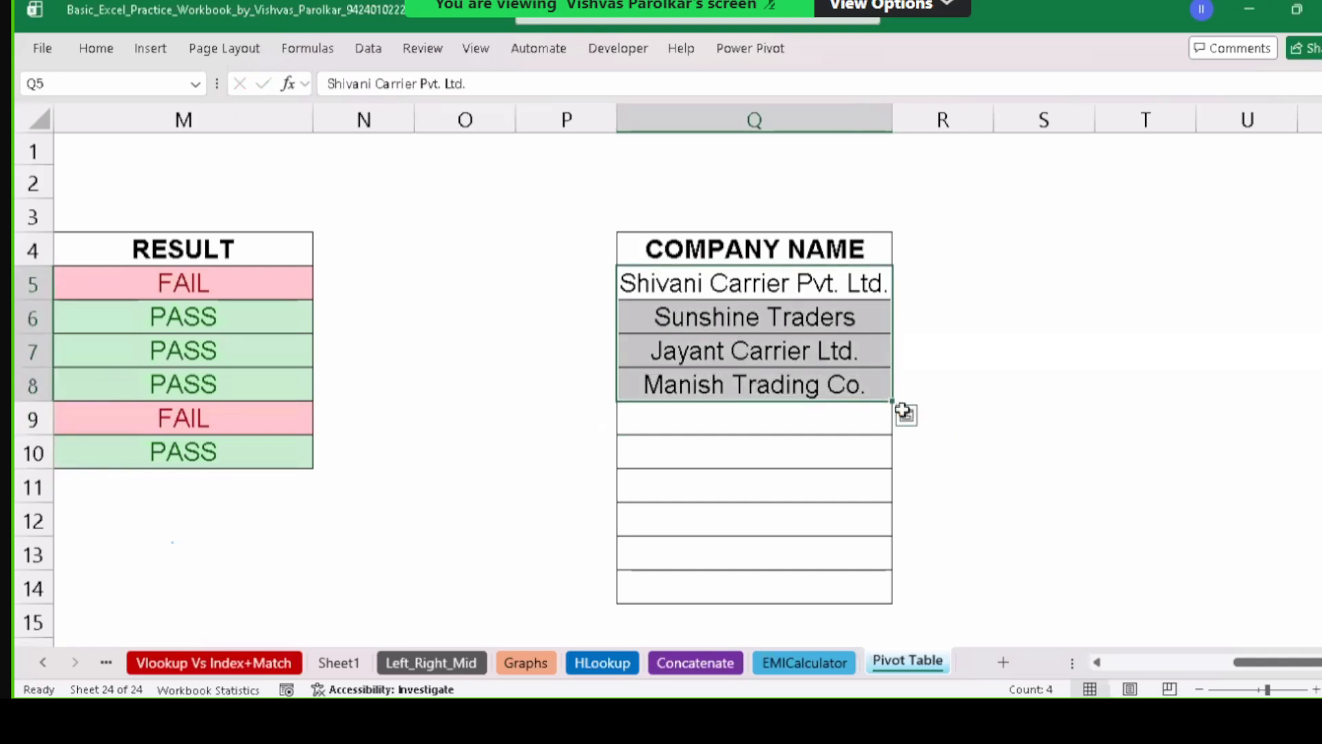
{"action": "left_click_drag", "start_coordinate": [897, 399], "coordinate": [895, 599]}
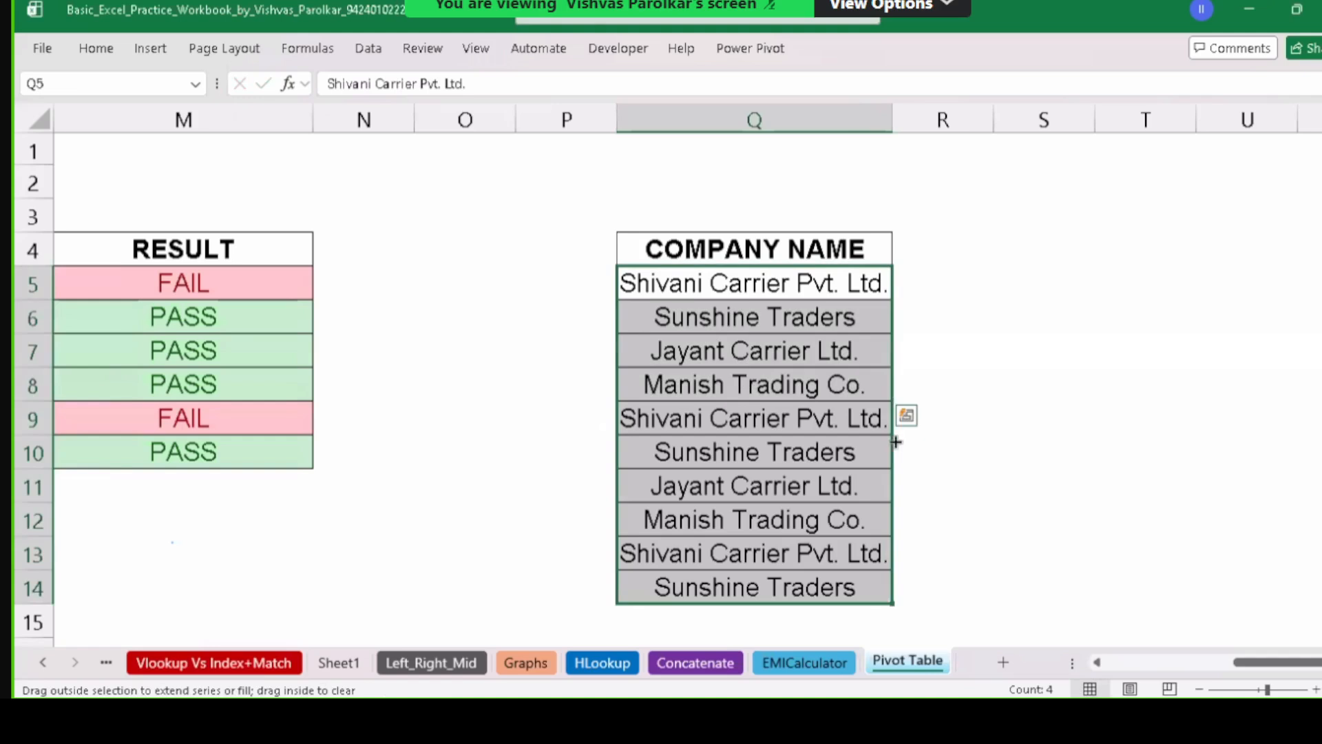
{"action": "left_click", "coordinate": [783, 352]}
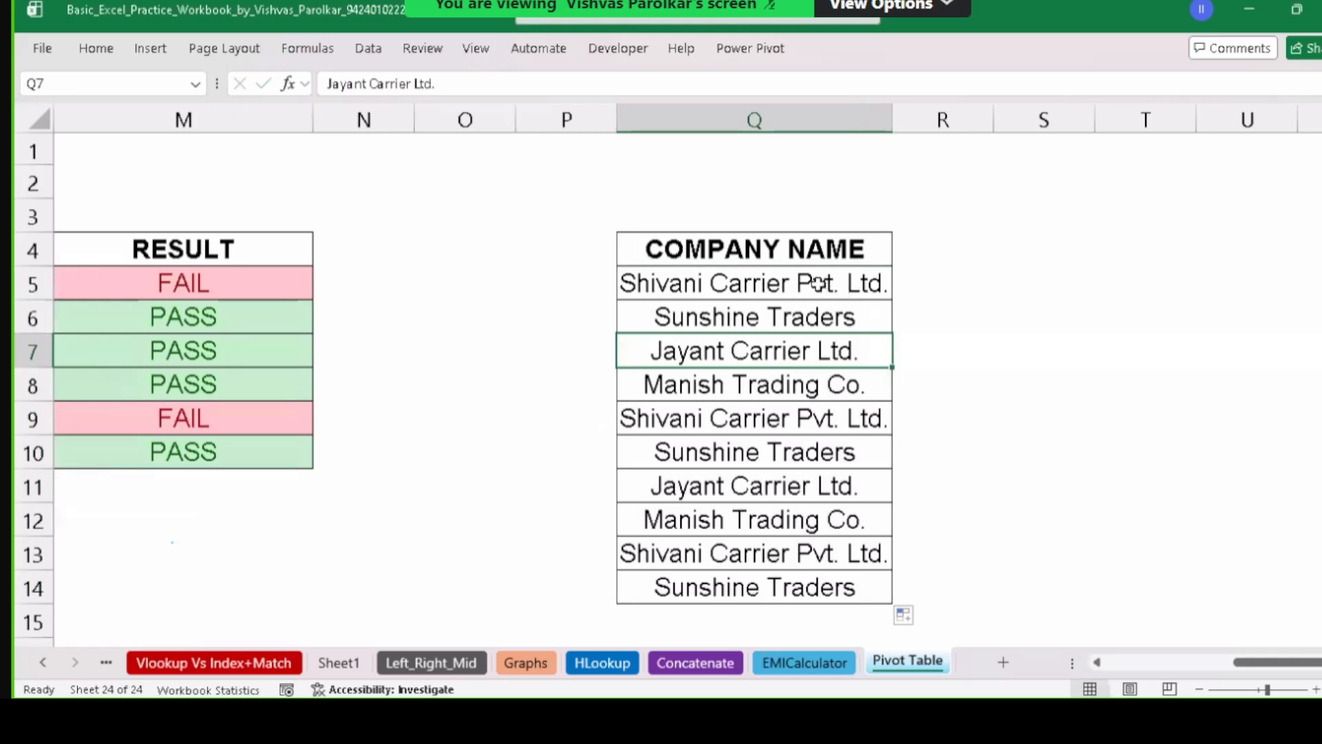
{"action": "left_click_drag", "start_coordinate": [818, 283], "coordinate": [800, 578]}
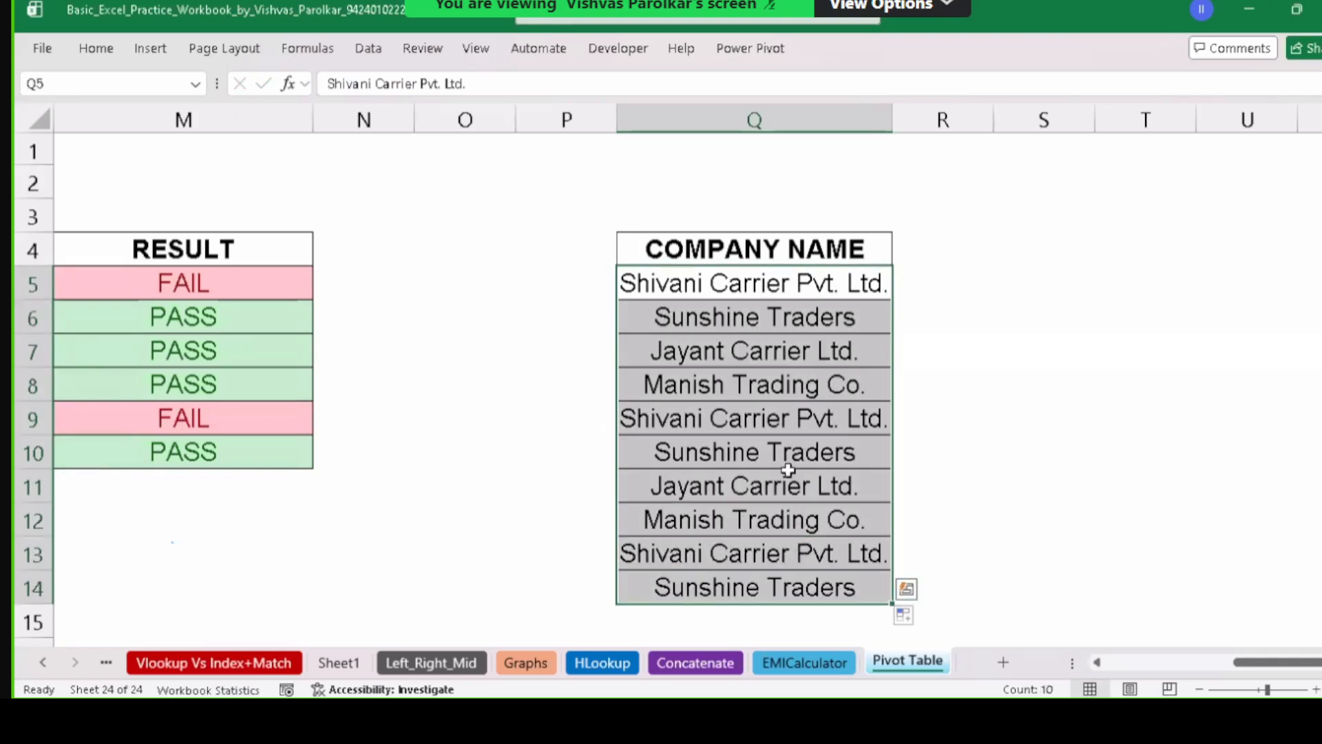
Add an Equal To Carrier highlight rule to the names using Green Fill with Dark Green Text.
{"action": "left_click", "coordinate": [86, 53]}
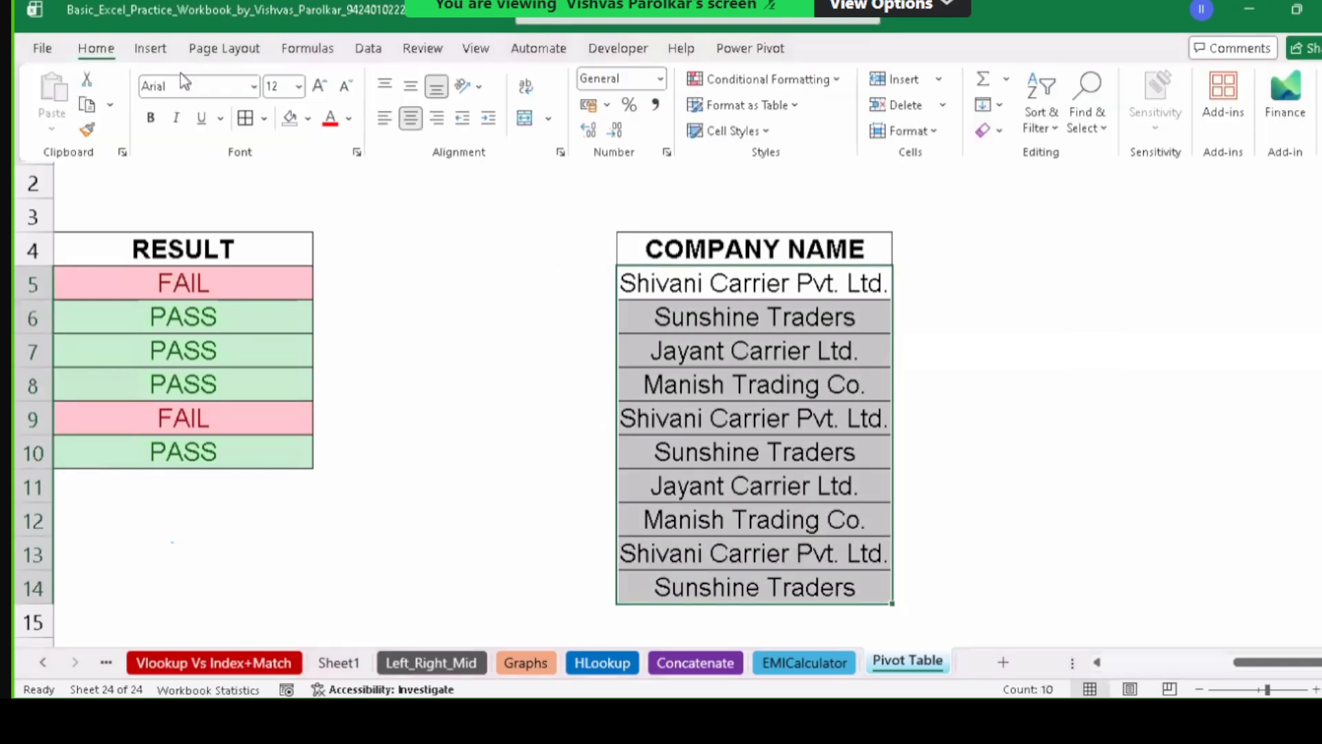
{"action": "left_click", "coordinate": [819, 92]}
{"action": "mouse_move", "coordinate": [823, 124]}
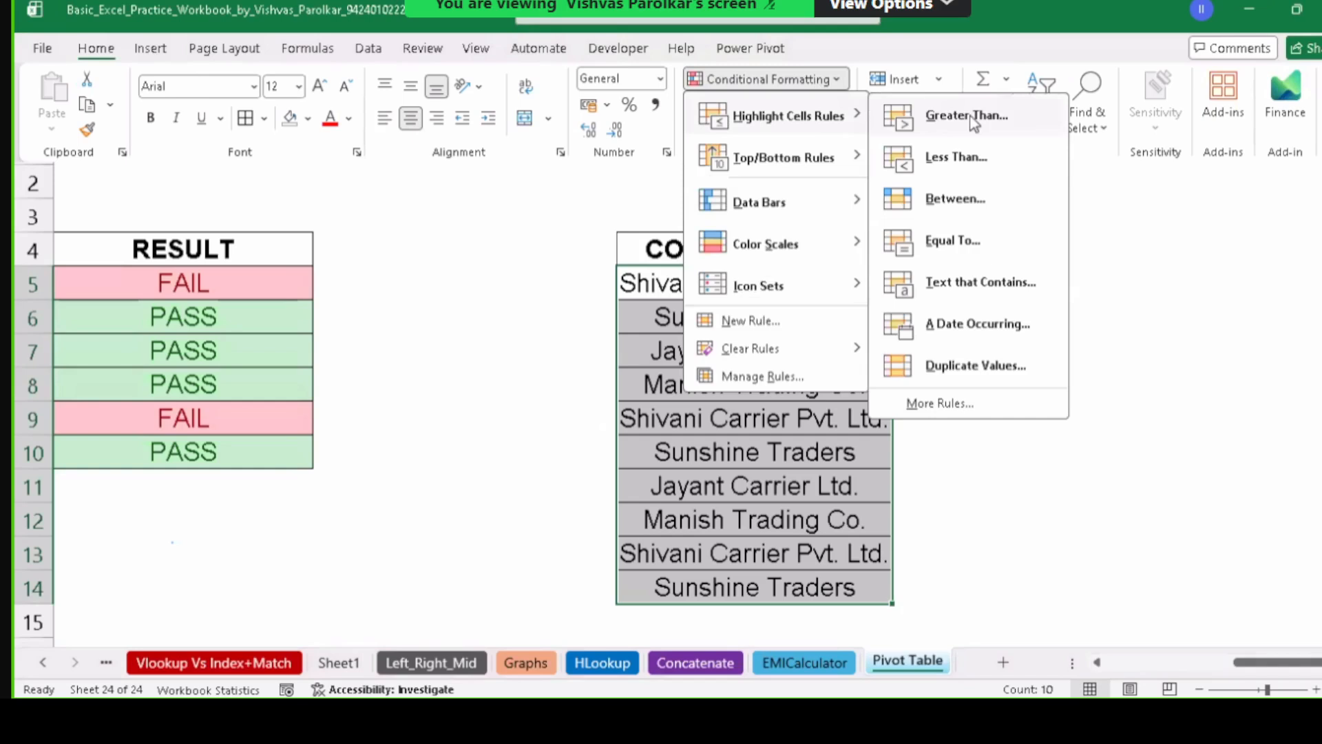
{"action": "left_click", "coordinate": [966, 243]}
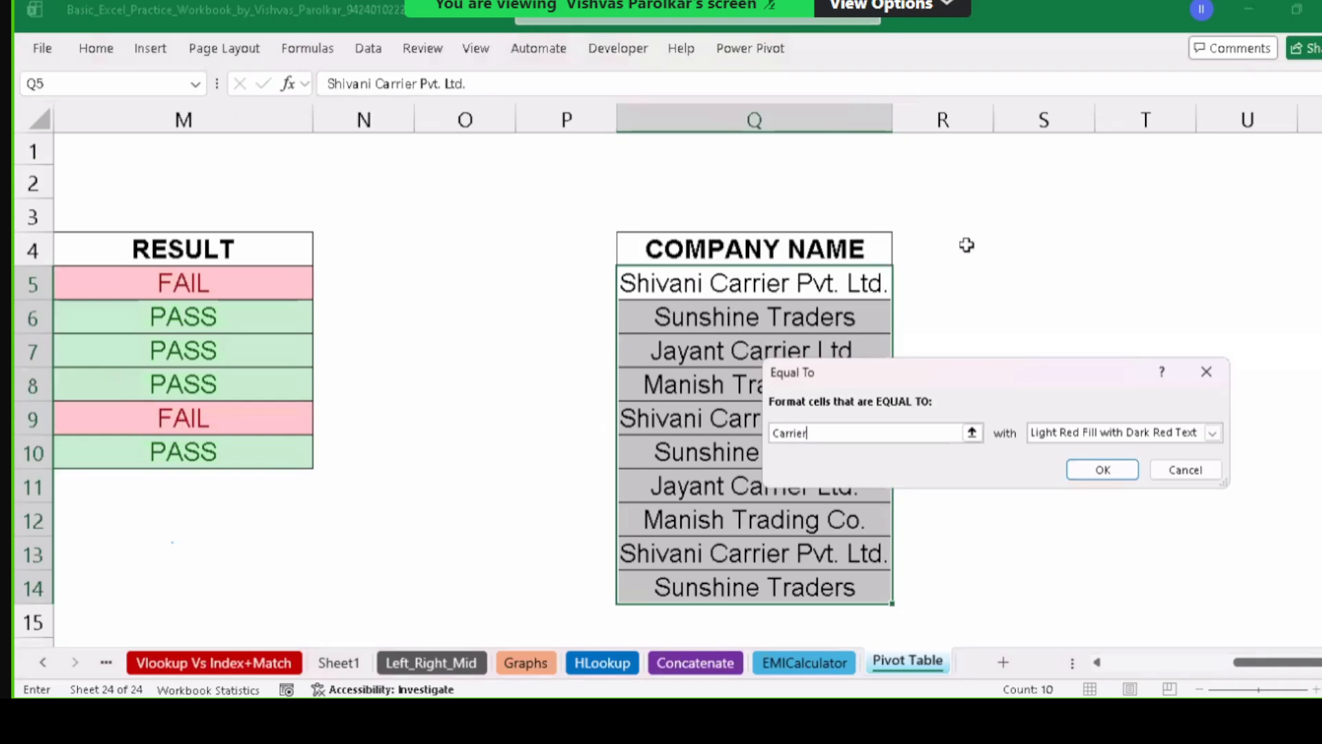
{"action": "left_click", "coordinate": [1124, 432]}
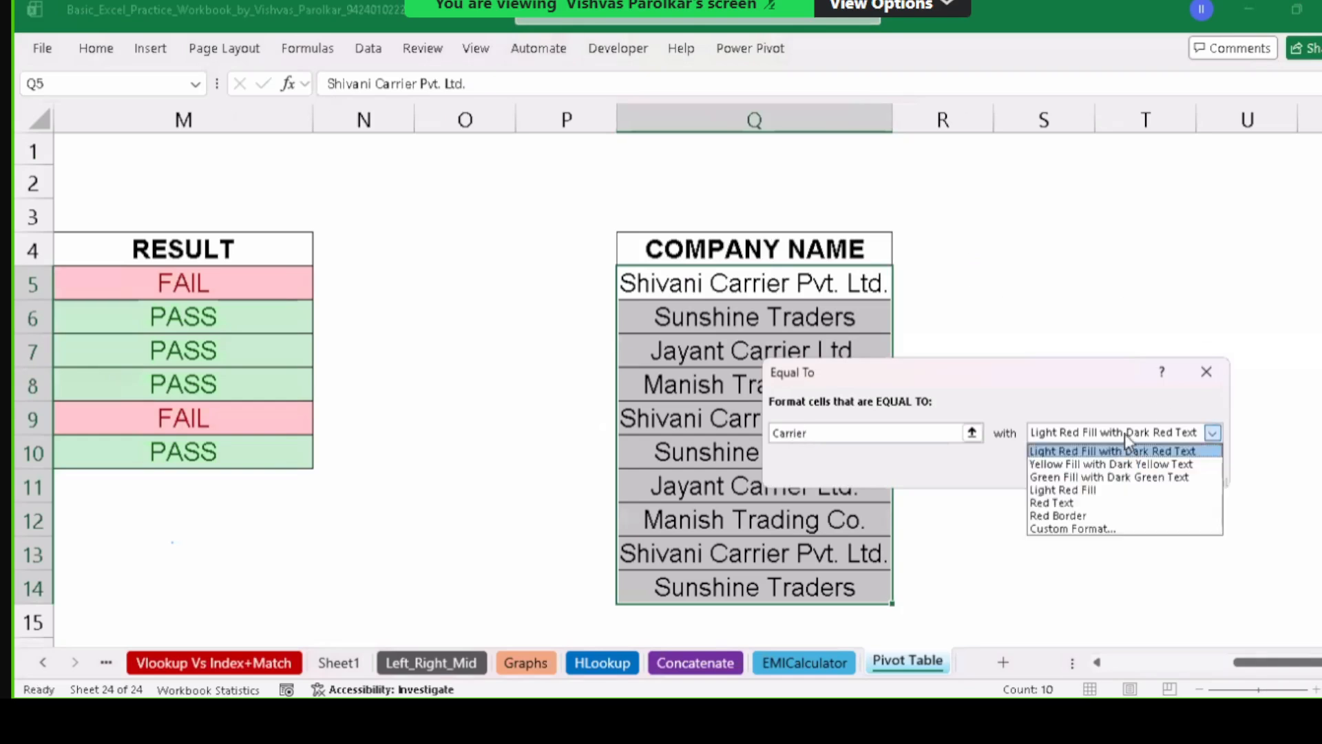
{"action": "left_click", "coordinate": [1104, 476]}
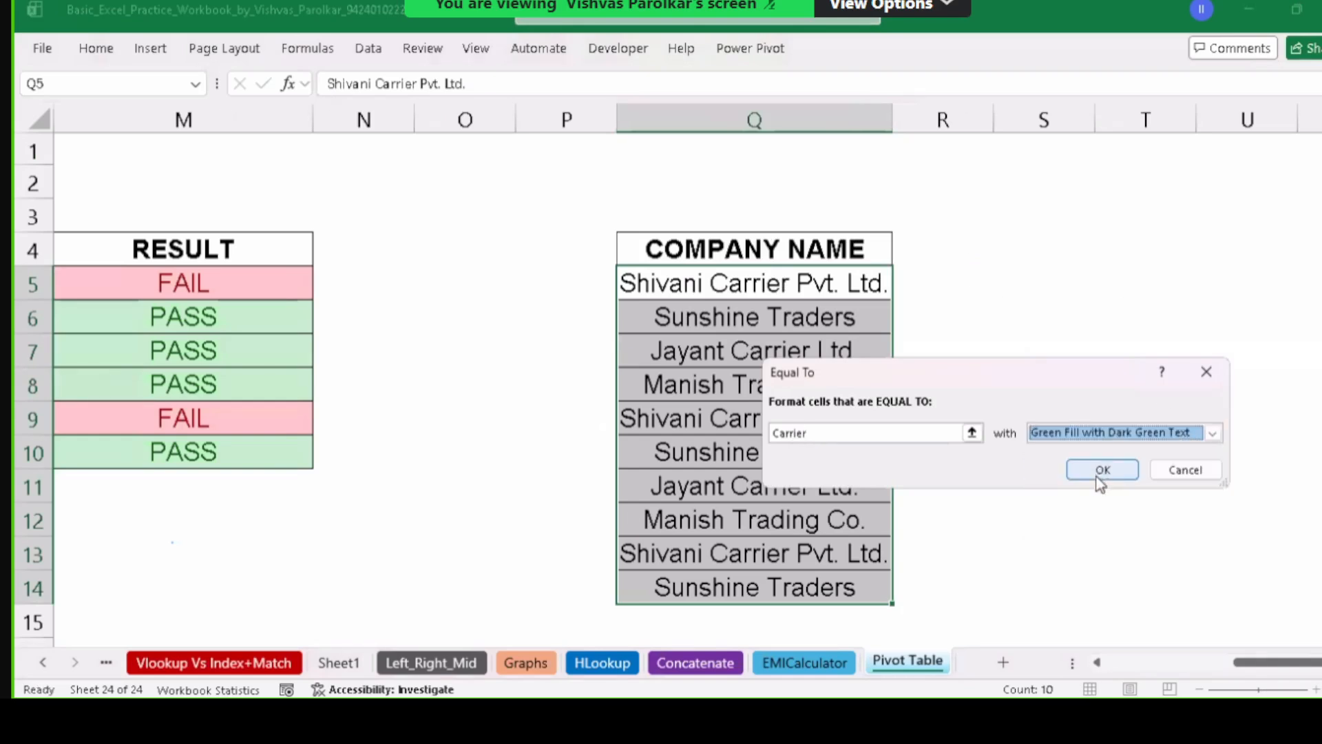
{"action": "left_click", "coordinate": [1102, 471]}
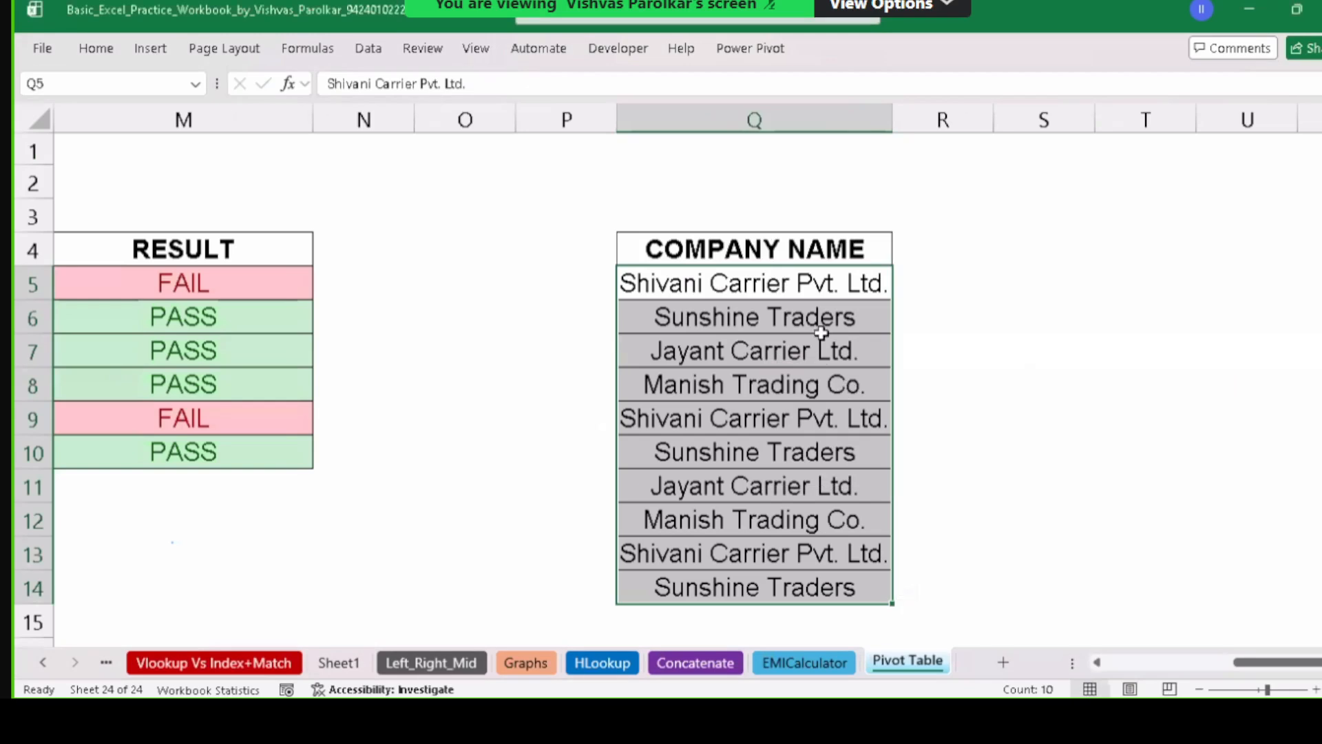
Clear the rules from the selected company names and undo an accidental copy of Jayant Carrier Ltd.
{"action": "left_click", "coordinate": [113, 53]}
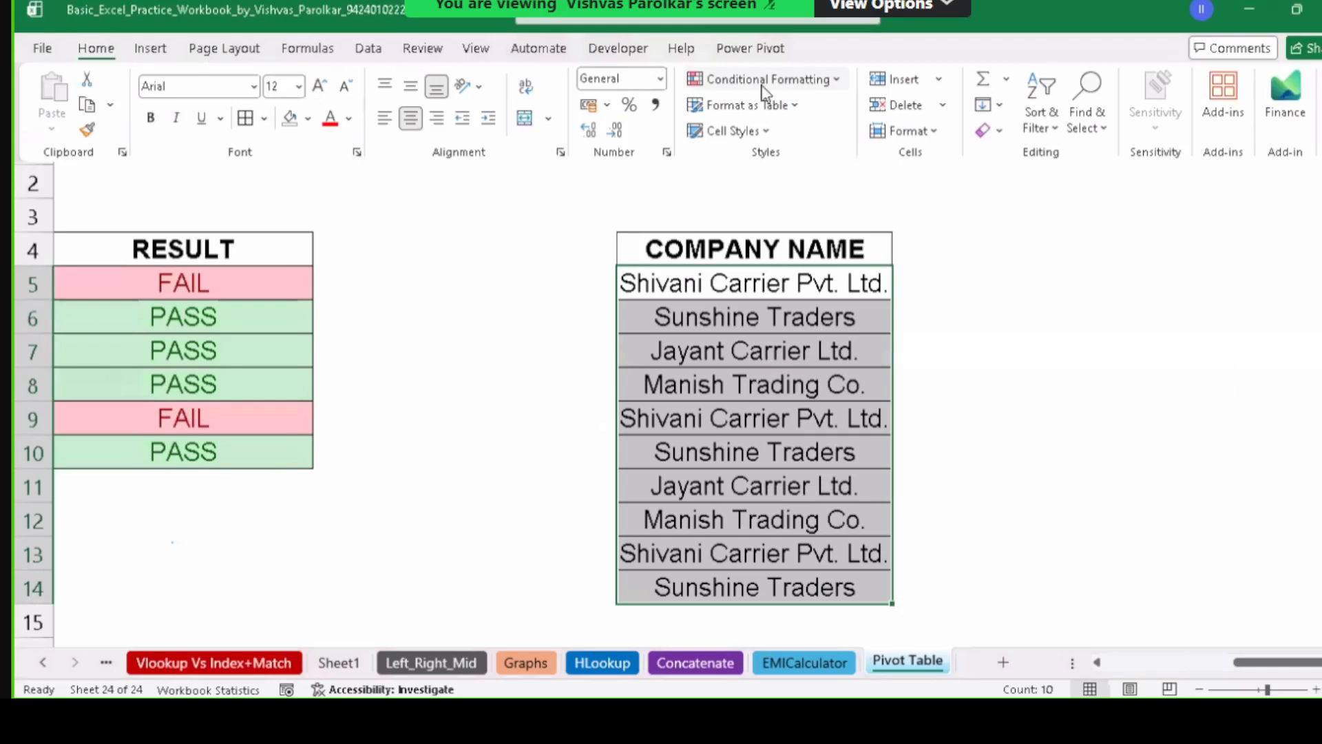
{"action": "left_click", "coordinate": [792, 90]}
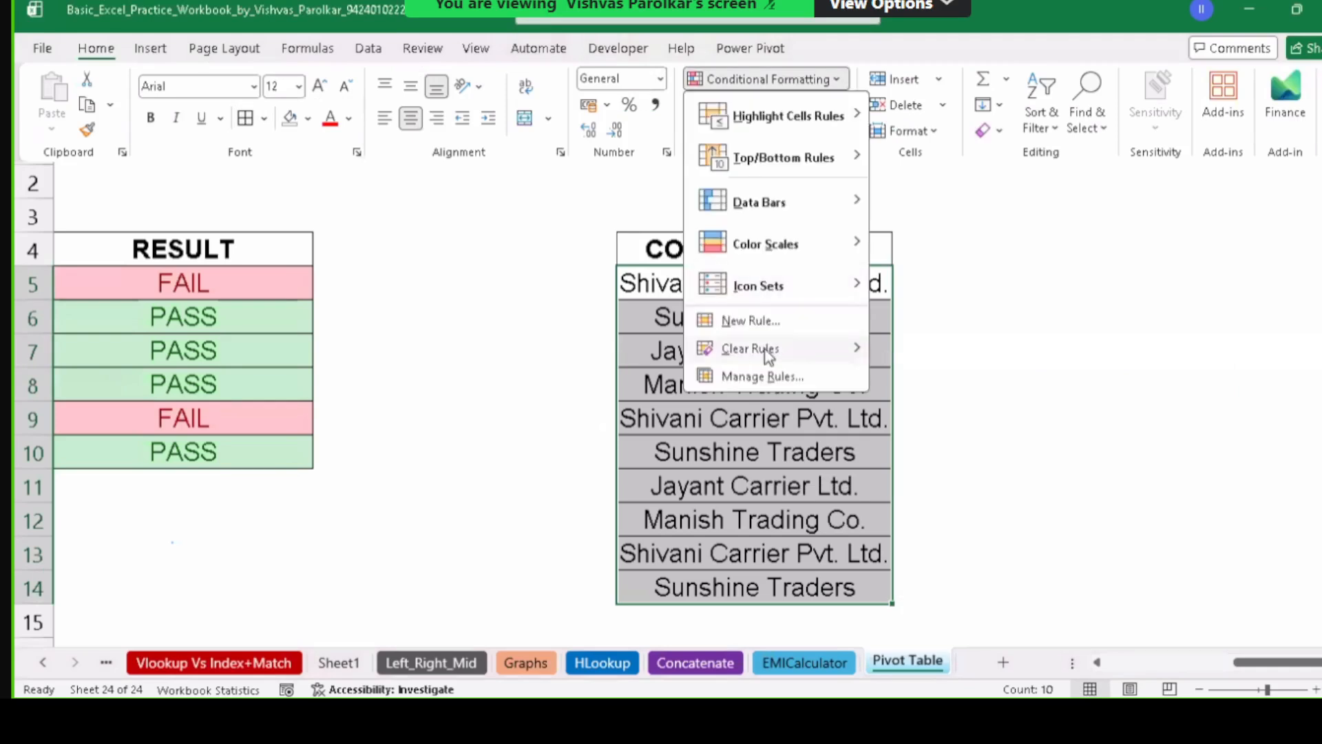
{"action": "mouse_move", "coordinate": [751, 348]}
{"action": "left_click", "coordinate": [957, 353]}
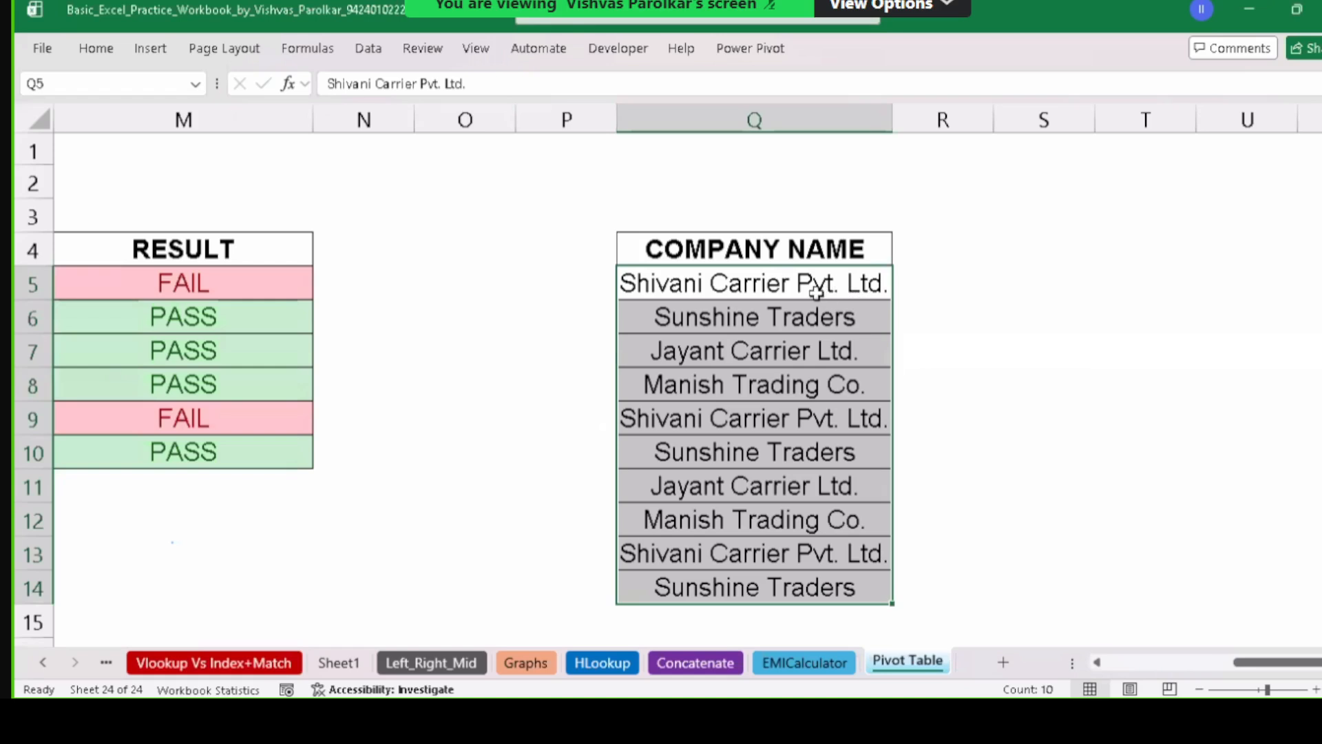
{"action": "left_click_drag", "start_coordinate": [823, 288], "coordinate": [804, 586]}
{"action": "left_click", "coordinate": [758, 352]}
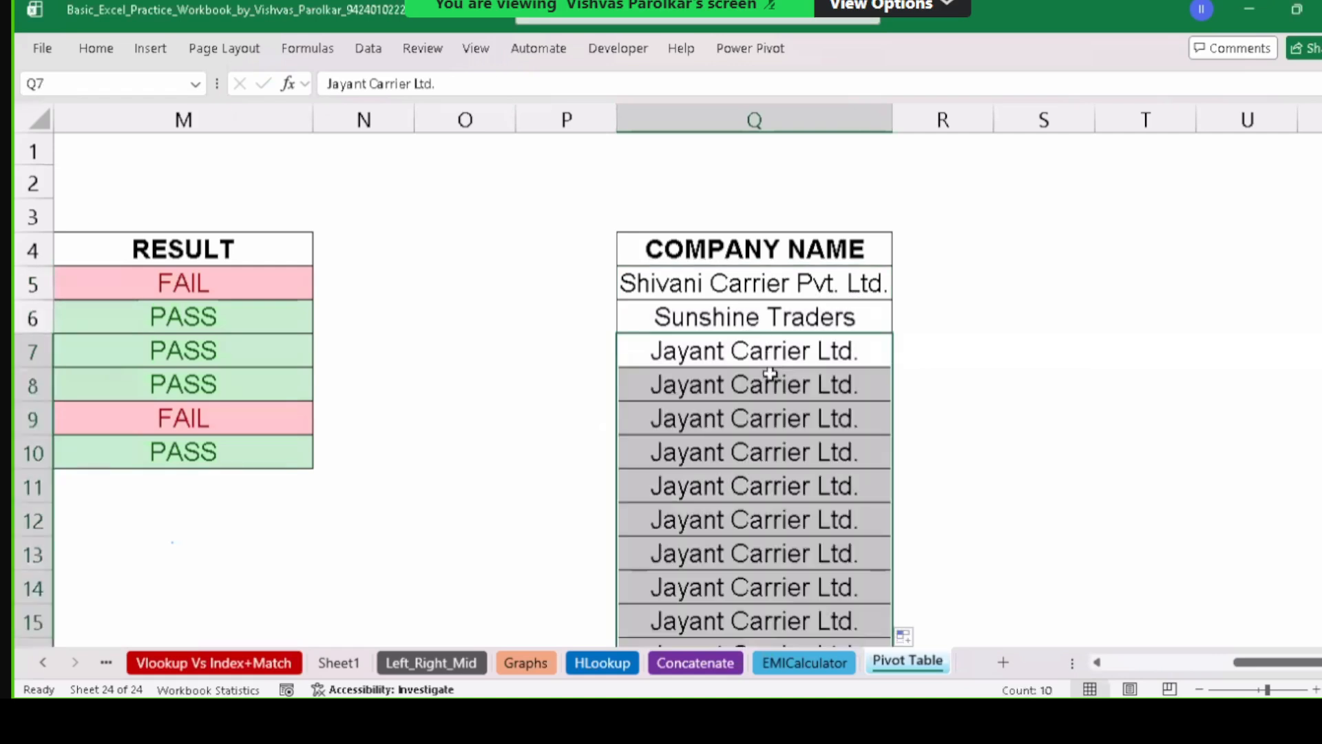
{"action": "key", "text": "ctrl+z"}
Reapply the Equal To Carrier rule to Q5:Q14 with Light Red Fill and Dark Red Text.
{"action": "left_click_drag", "start_coordinate": [759, 286], "coordinate": [764, 585]}
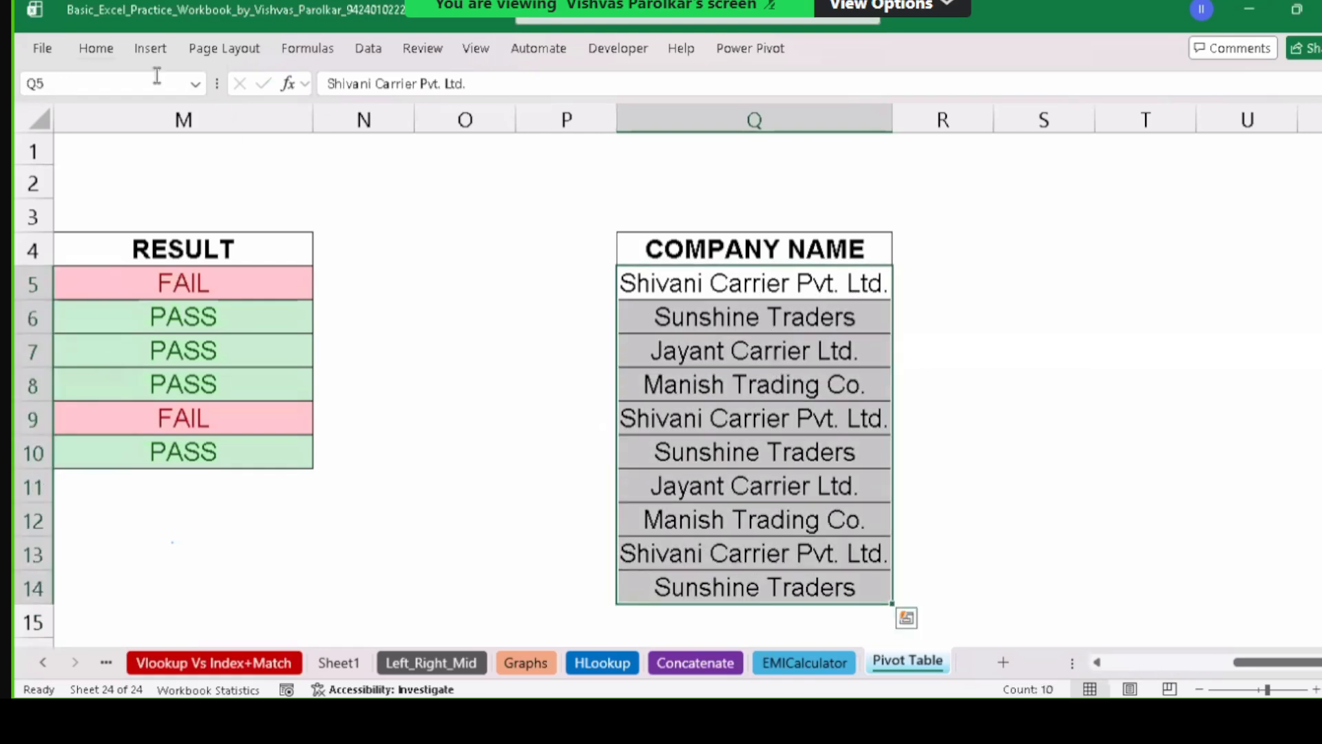
{"action": "left_click", "coordinate": [106, 54]}
{"action": "left_click", "coordinate": [751, 89]}
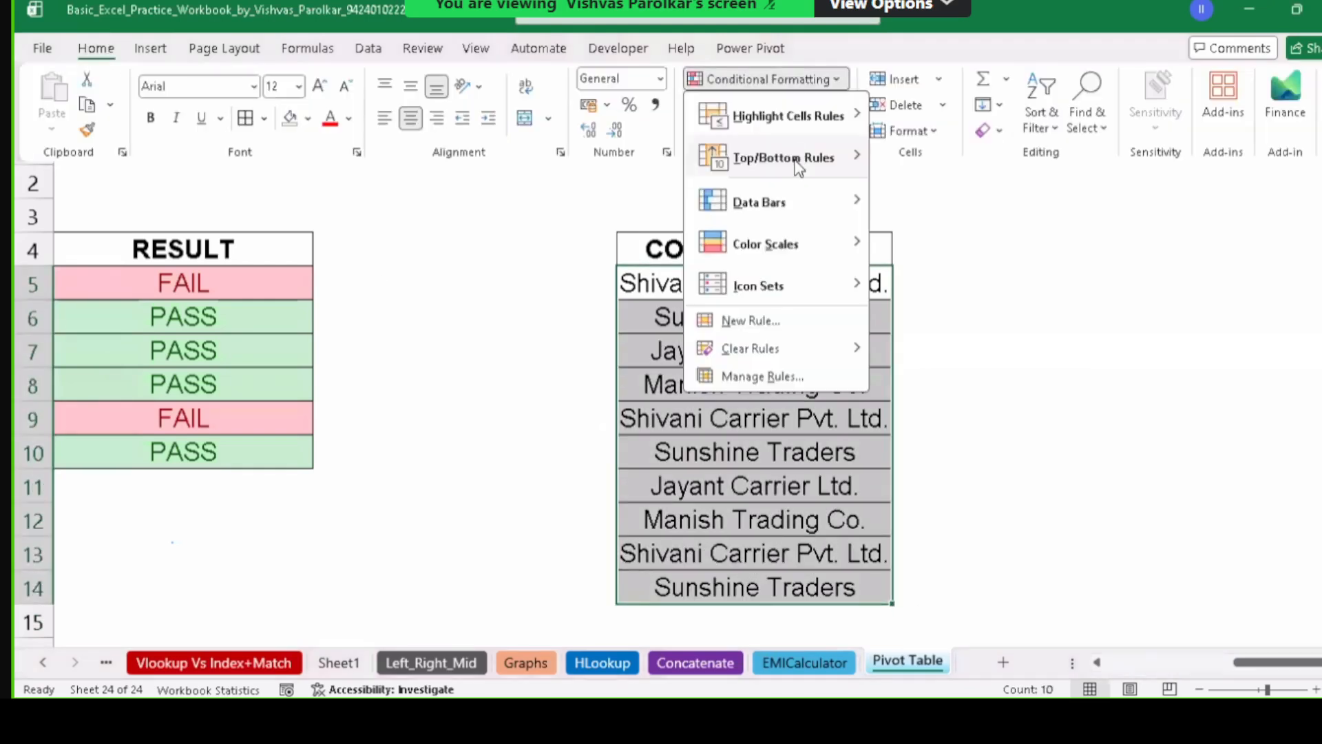
{"action": "mouse_move", "coordinate": [813, 118]}
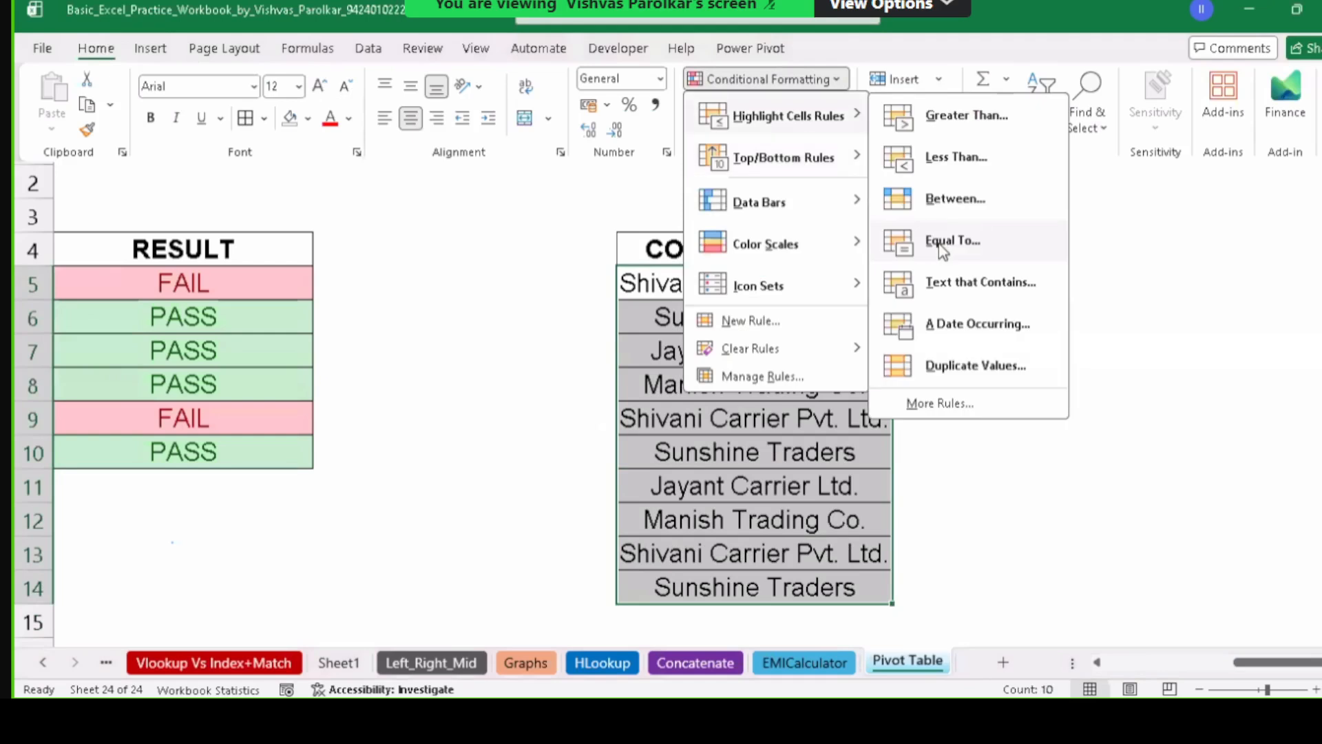
{"action": "left_click", "coordinate": [940, 245]}
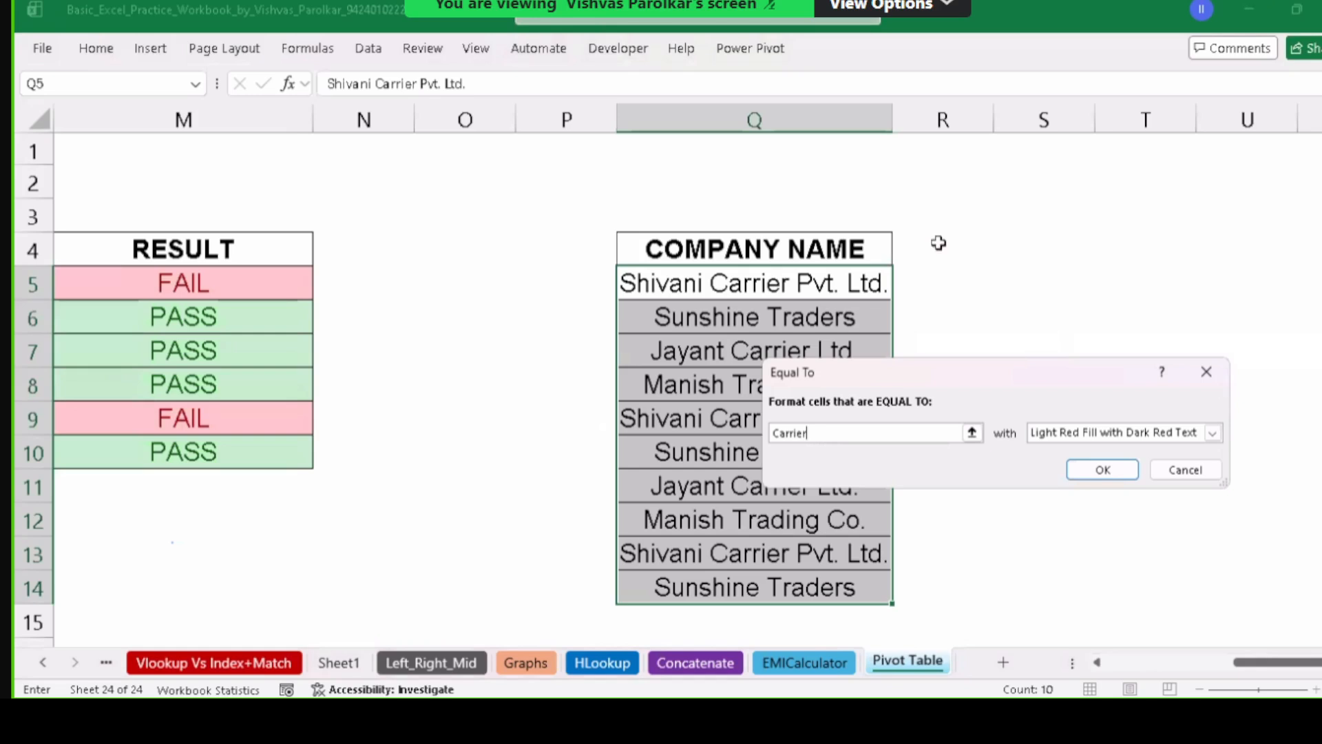
{"action": "key", "text": "Return"}
{"action": "left_click", "coordinate": [784, 423]}
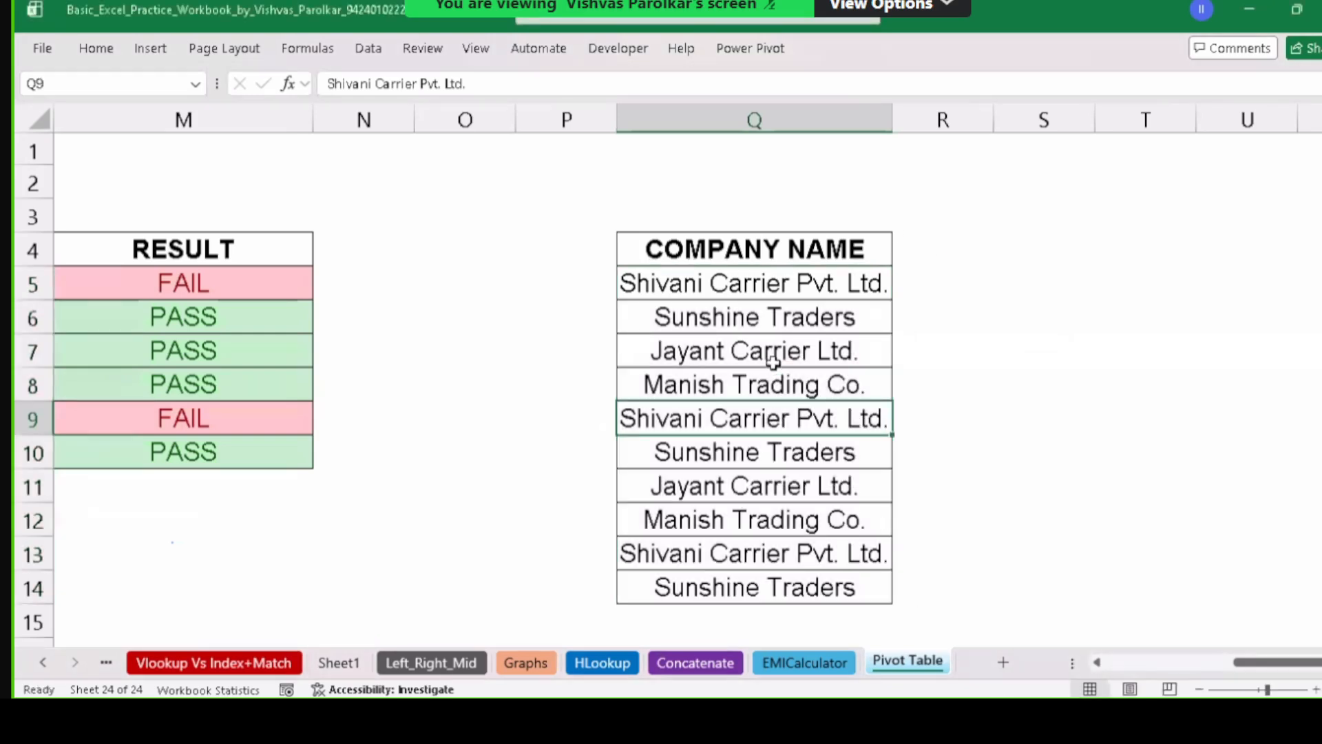
{"action": "left_click", "coordinate": [774, 382]}
{"action": "type", "text": "Carrier"}
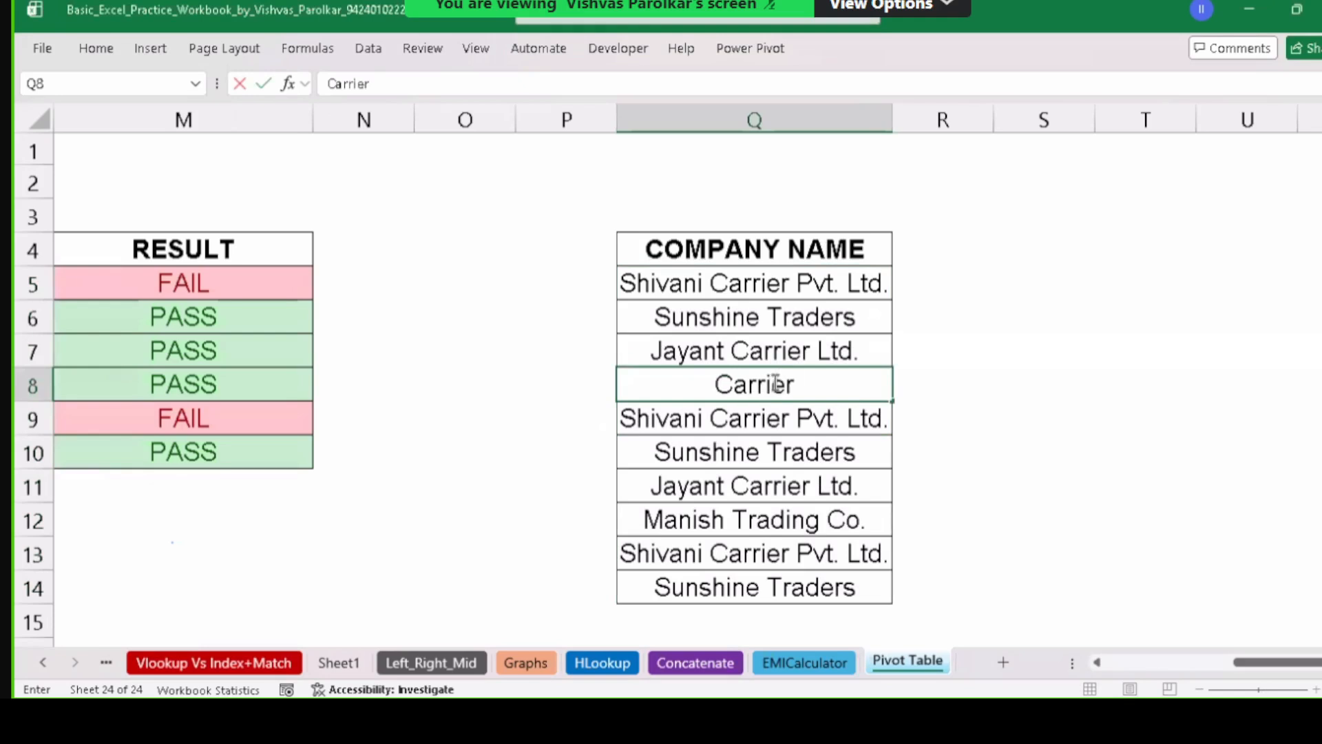
{"action": "key", "text": "Return"}
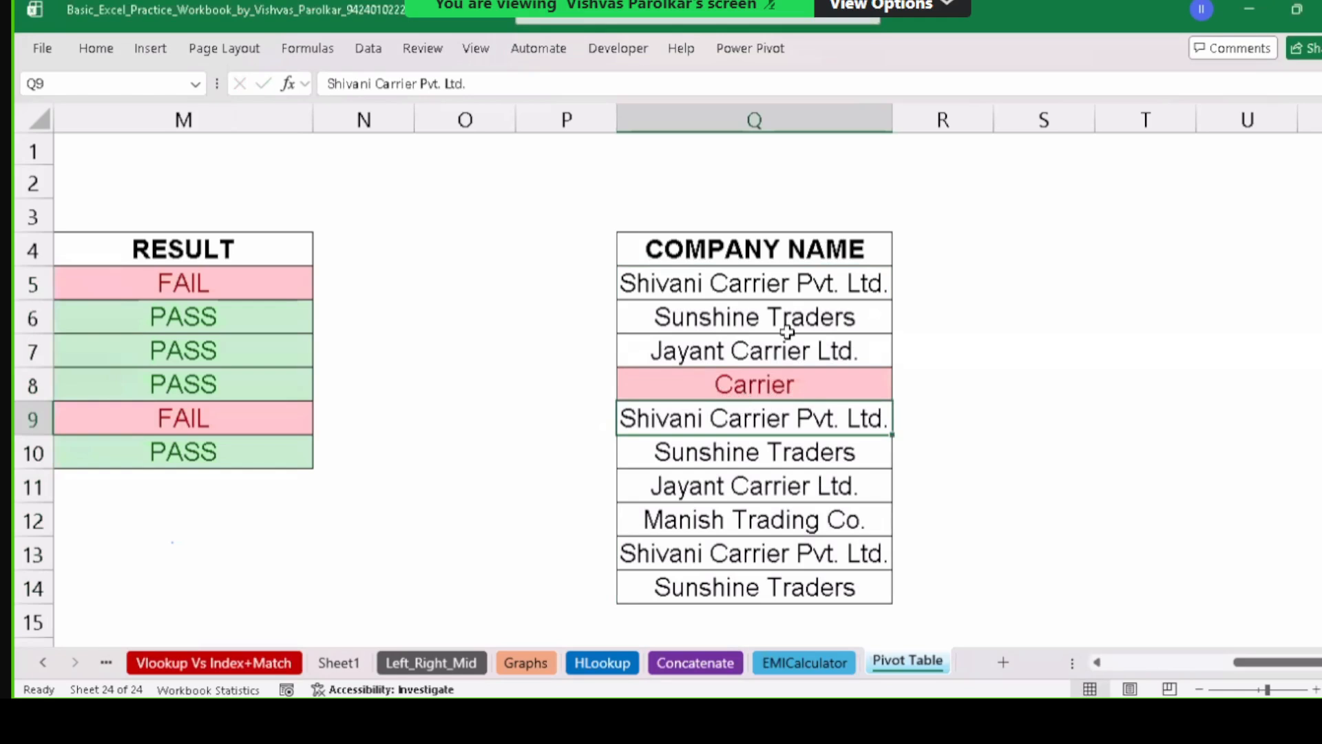
{"action": "key", "text": "ctrl+z"}
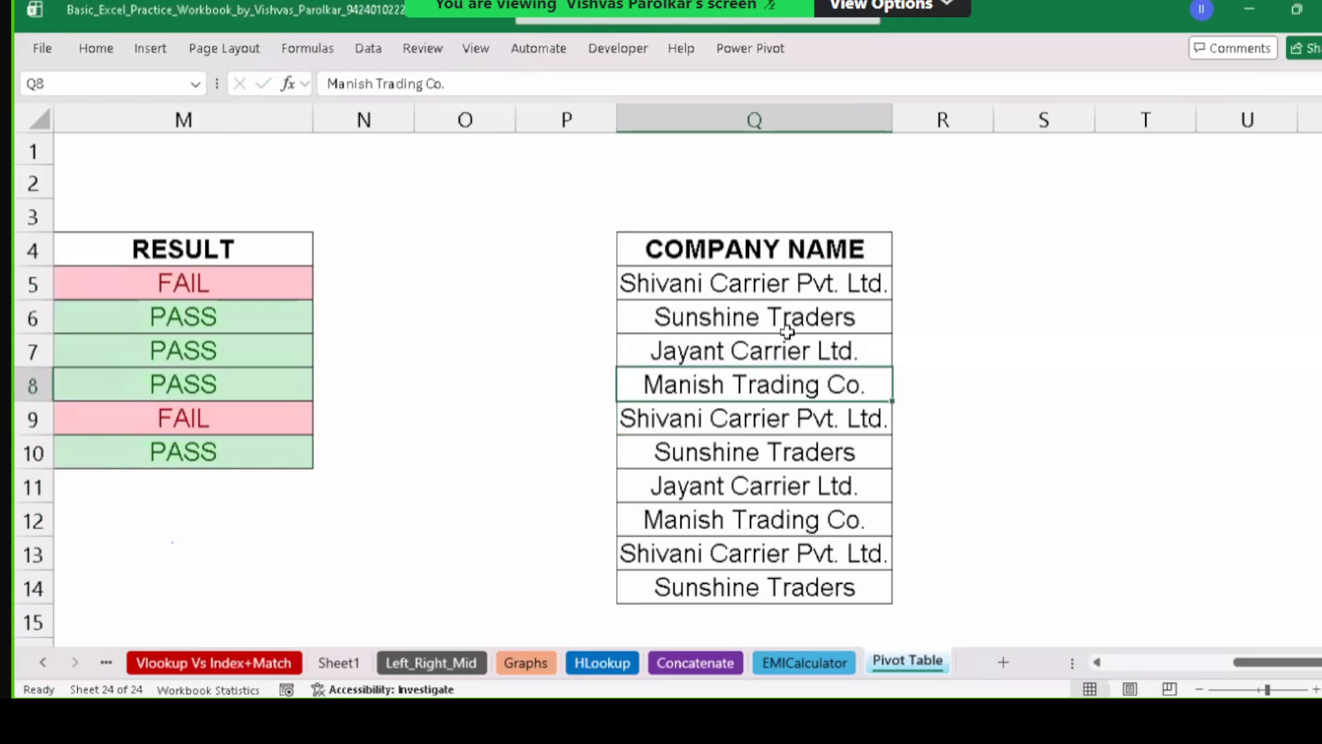
{"action": "key", "text": "ctrl+z"}
{"action": "left_click", "coordinate": [788, 331]}
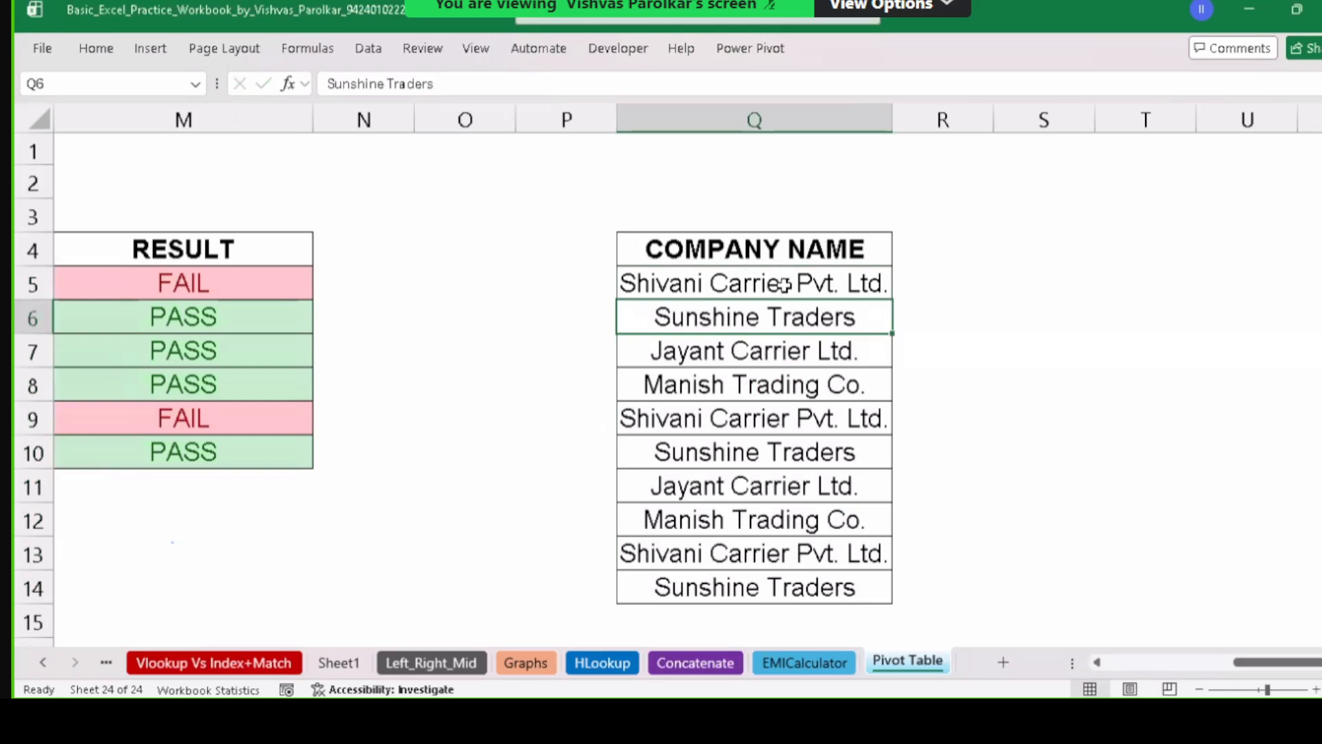
{"action": "left_click_drag", "start_coordinate": [785, 285], "coordinate": [789, 586]}
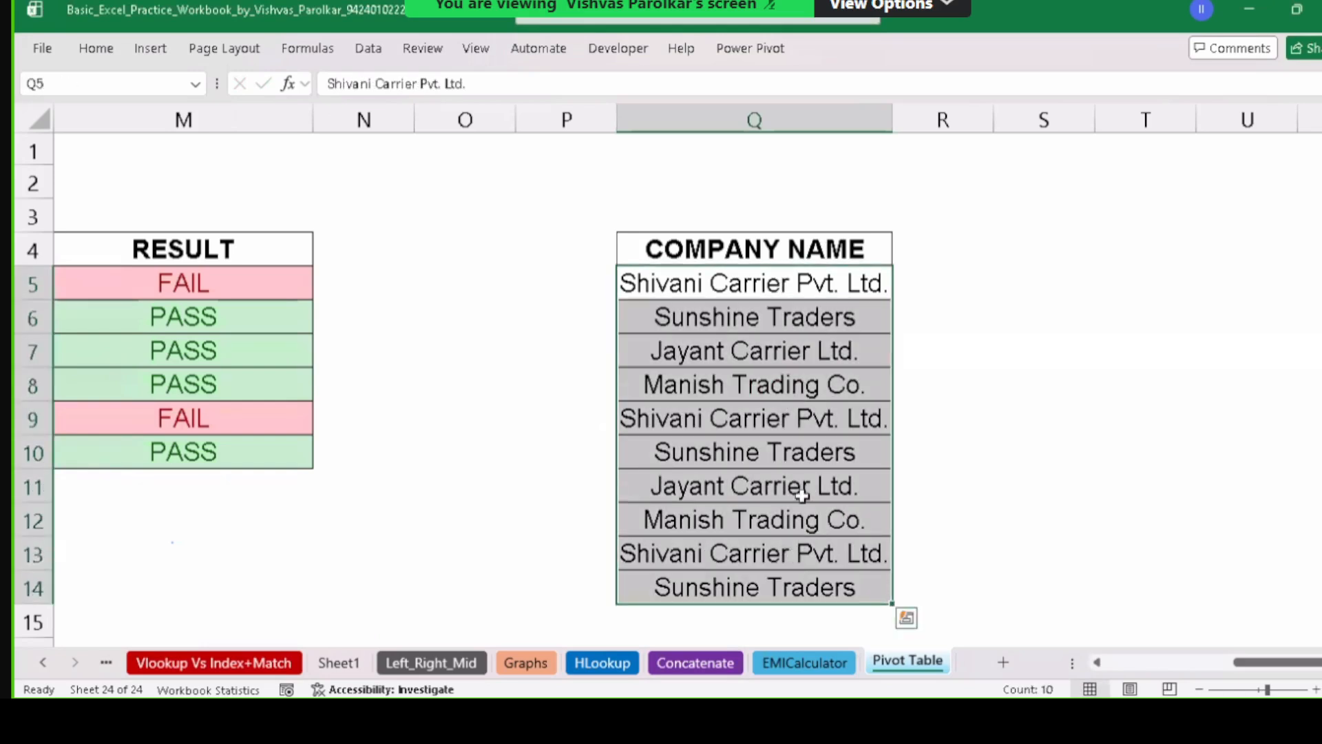
Add a Text that Contains 'Carrier' rule with Yellow Fill and Dark Yellow Text to the company names.
{"action": "left_click", "coordinate": [102, 50]}
{"action": "left_click", "coordinate": [778, 83]}
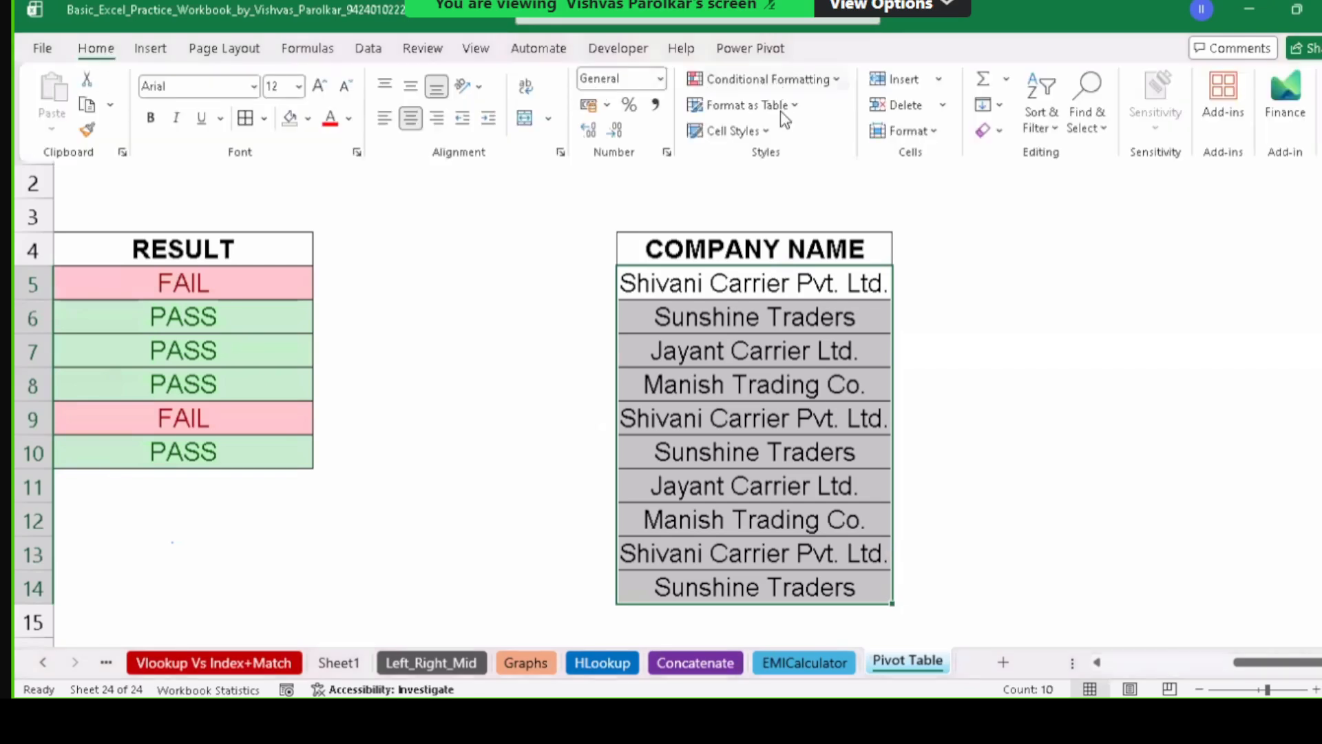
{"action": "mouse_move", "coordinate": [785, 121]}
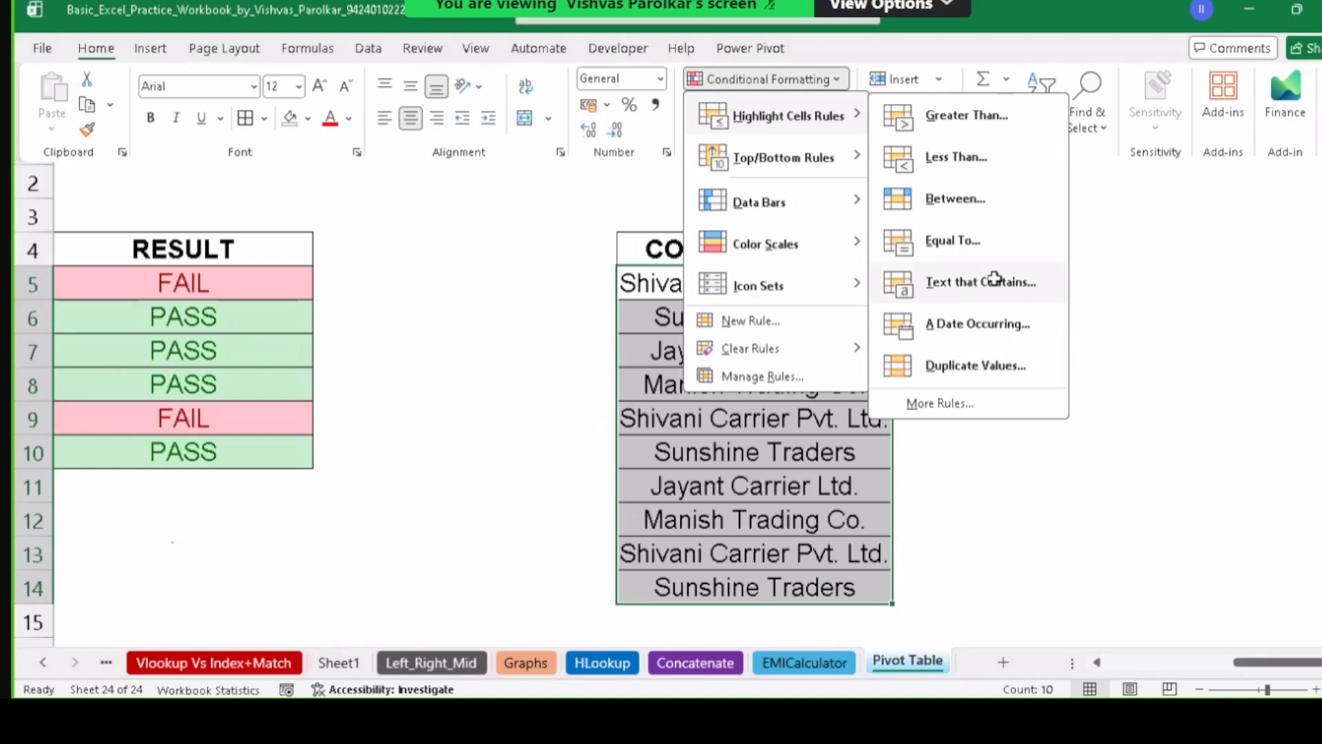
{"action": "left_click", "coordinate": [998, 287]}
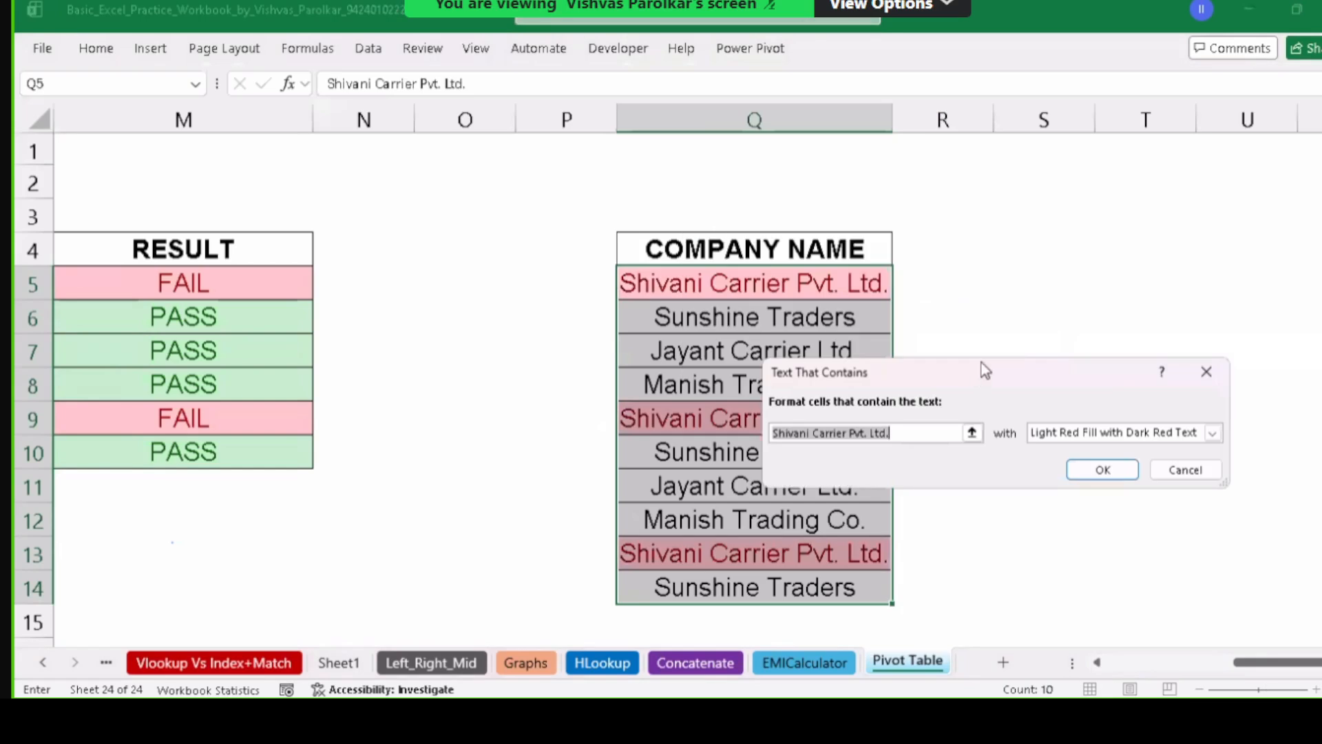
{"action": "left_click_drag", "start_coordinate": [985, 370], "coordinate": [1073, 169]}
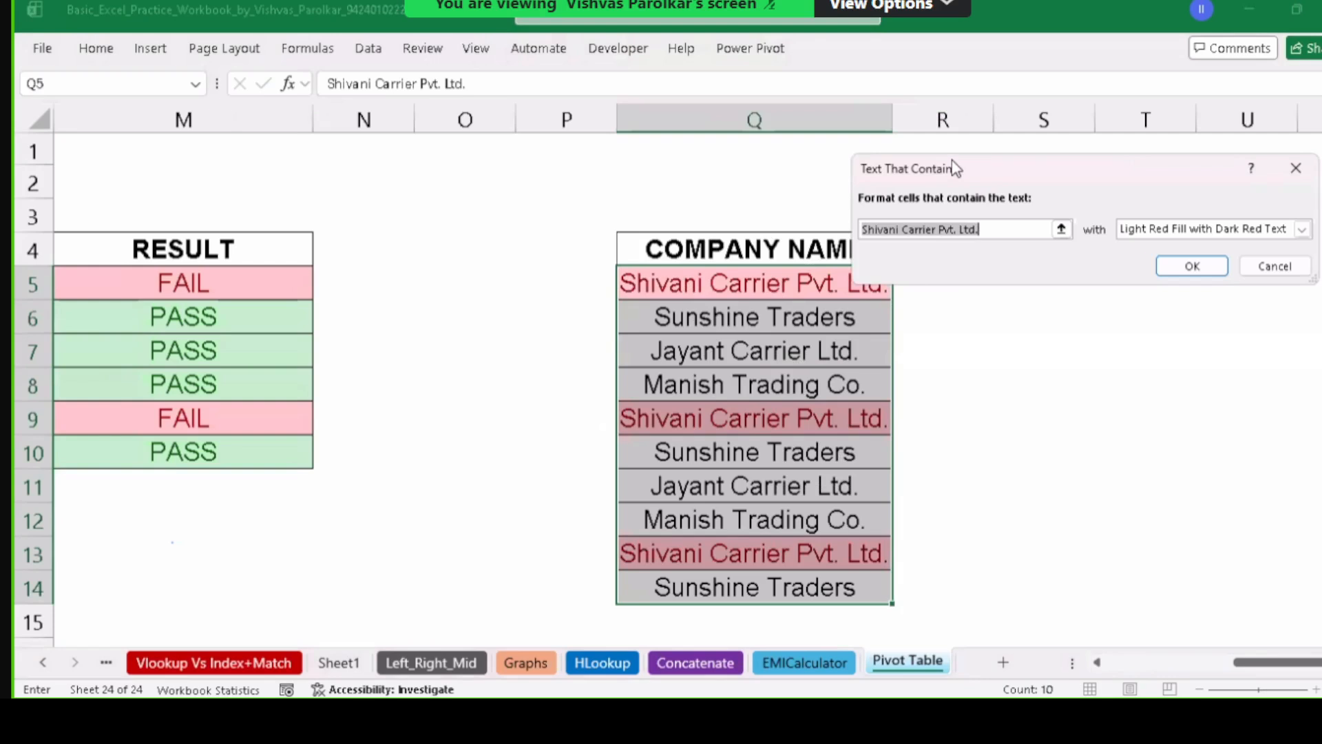
{"action": "left_click_drag", "start_coordinate": [971, 168], "coordinate": [952, 160]}
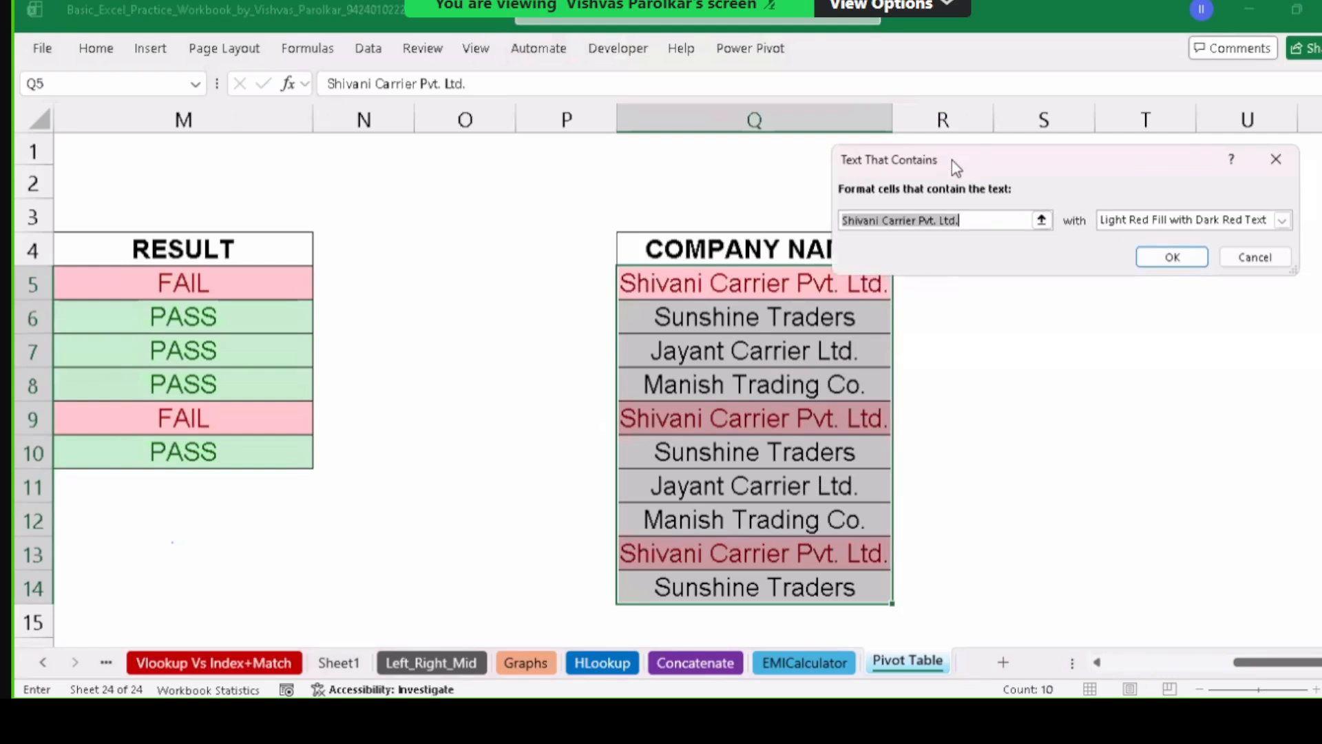
{"action": "type", "text": "Carrier"}
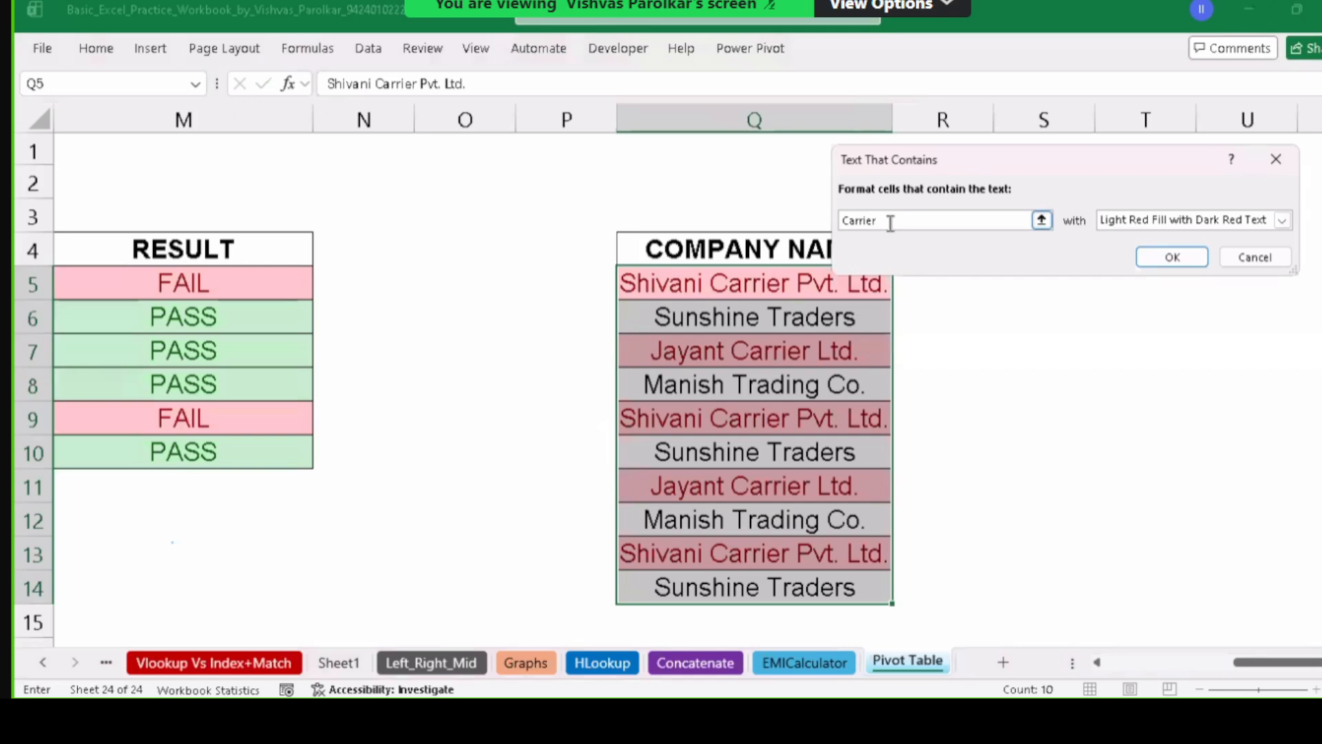
{"action": "left_click", "coordinate": [1245, 221]}
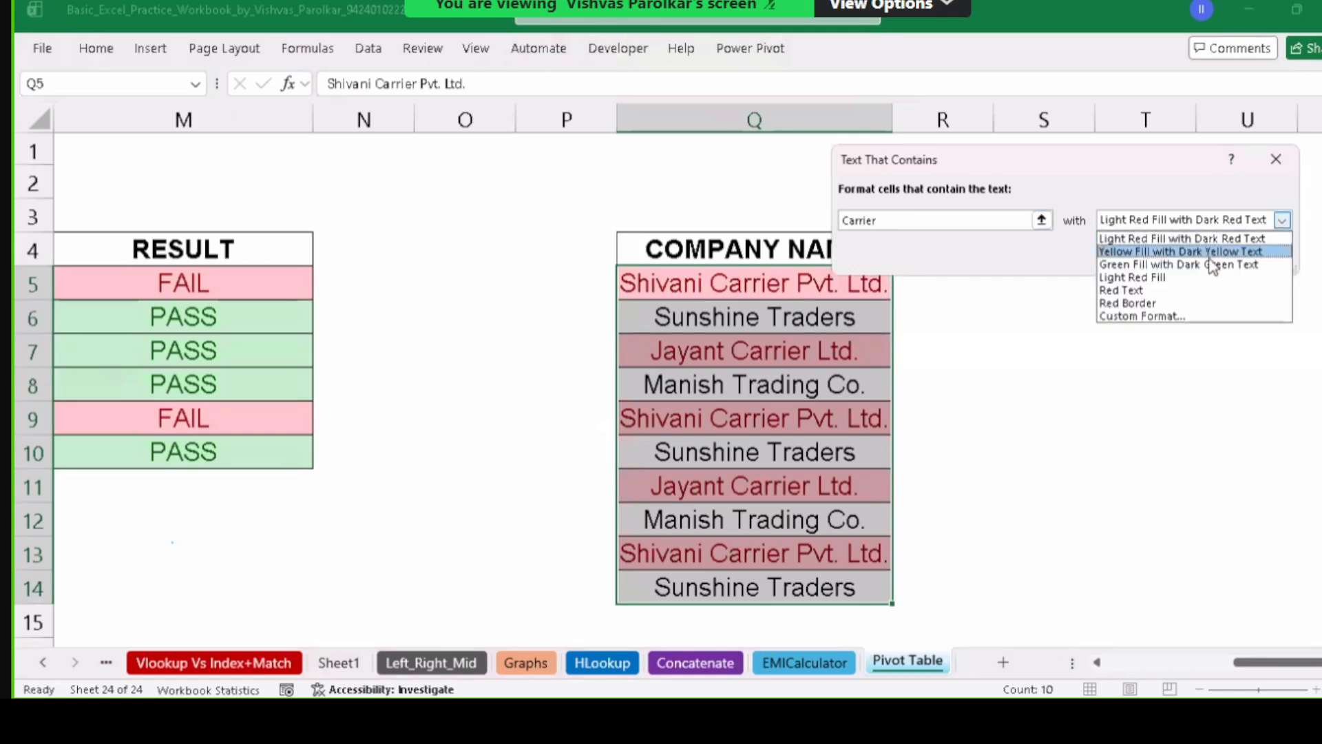
{"action": "left_click", "coordinate": [1206, 253]}
{"action": "left_click", "coordinate": [1171, 256]}
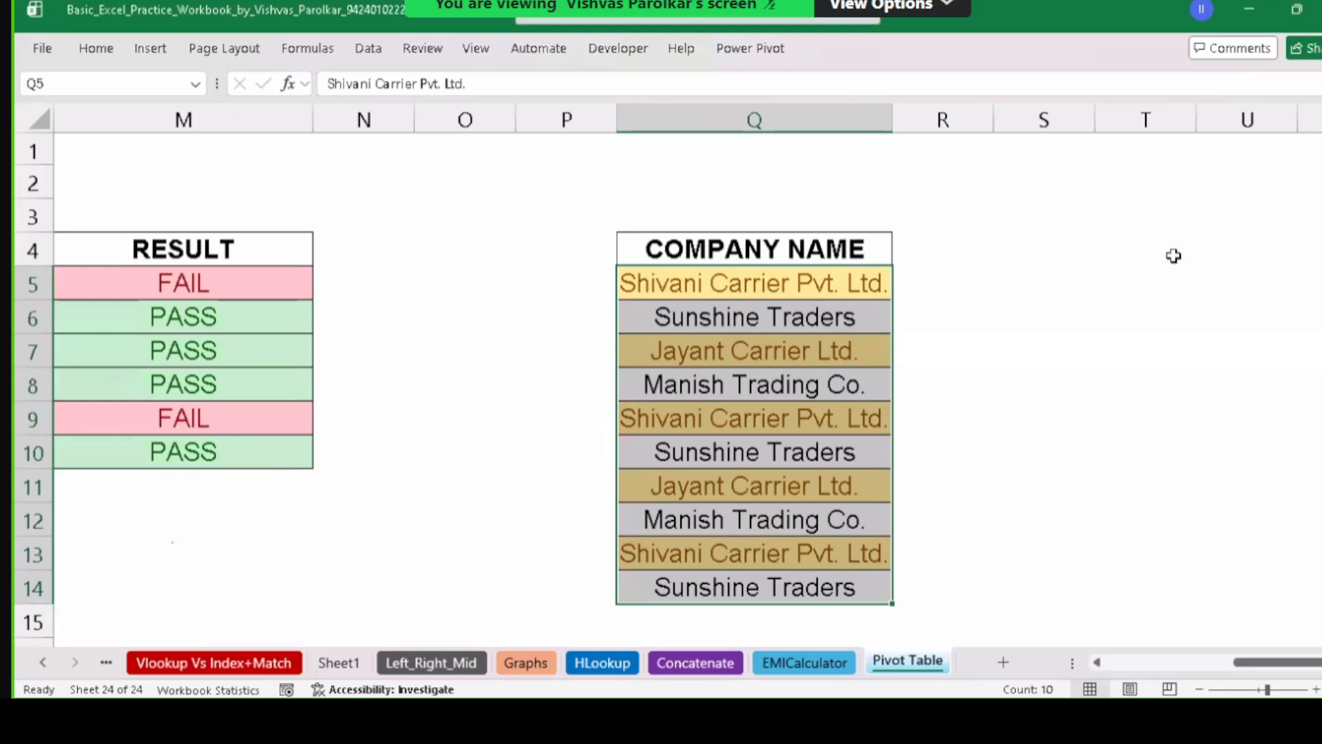
{"action": "left_click", "coordinate": [763, 390]}
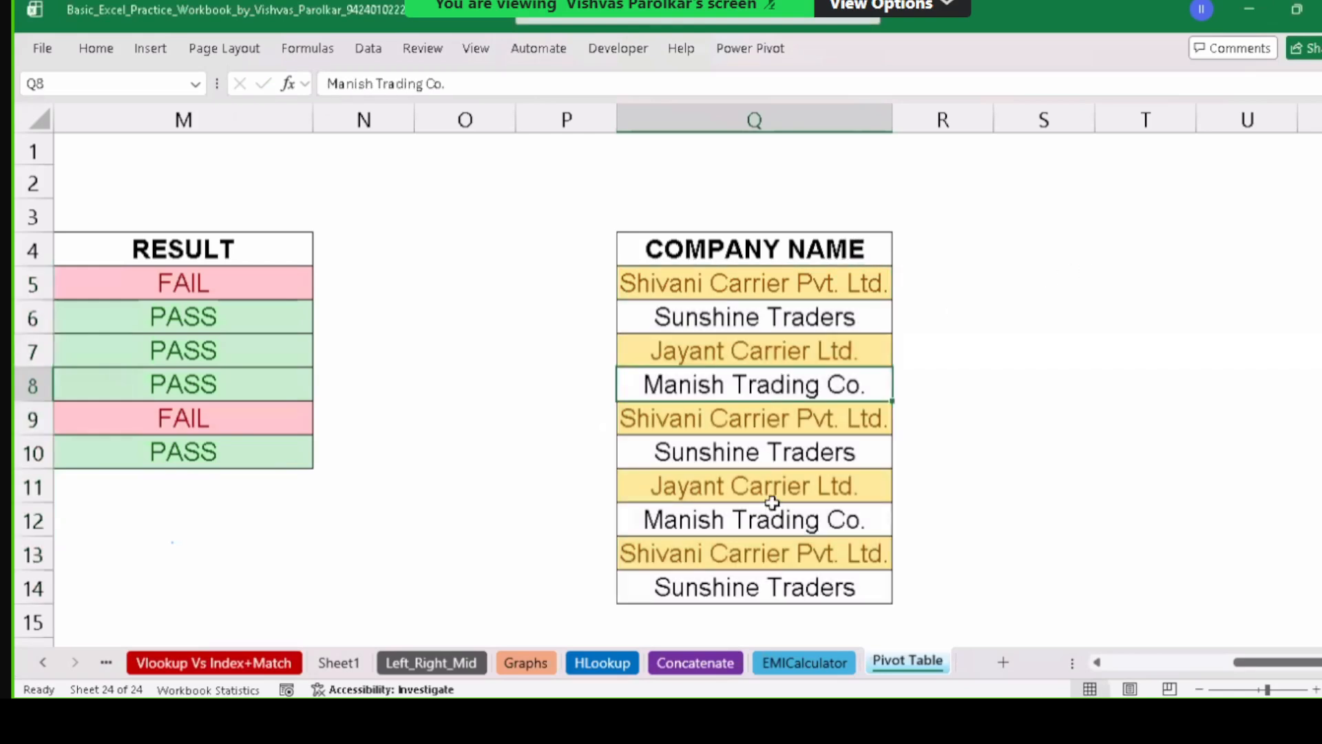
Rename Q13 from Shivani Carrier Pvt. Ltd. to Shivani Engg. Pvt. Ltd.
{"action": "double_click", "coordinate": [760, 552]}
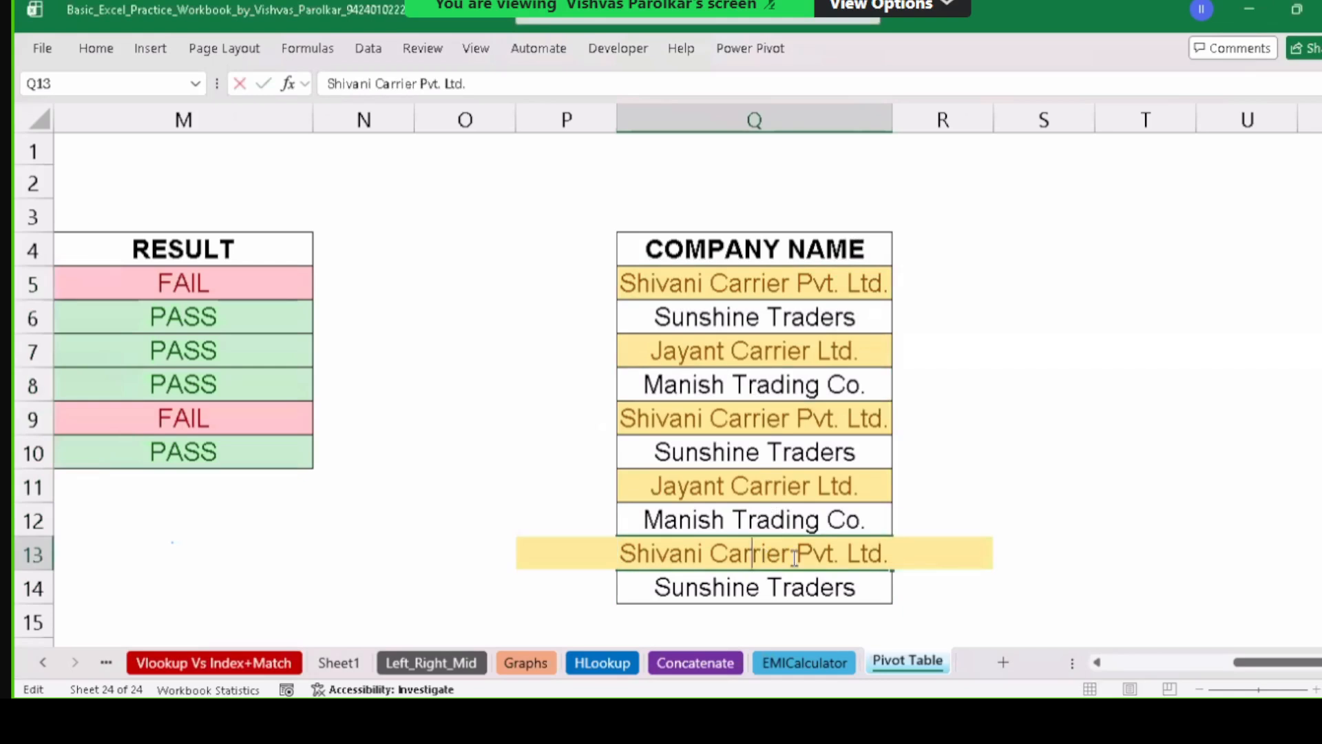
{"action": "left_click_drag", "start_coordinate": [795, 557], "coordinate": [703, 555]}
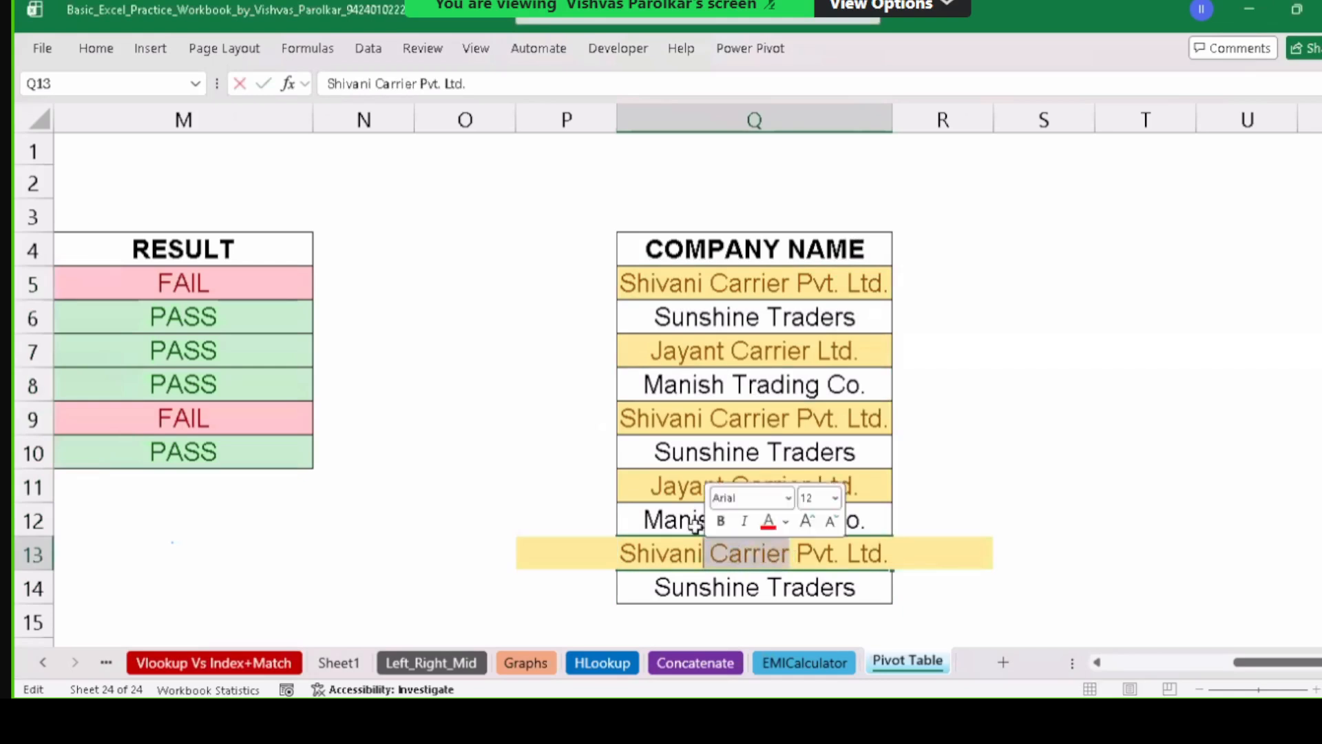
{"action": "key", "text": "BackSpace"}
{"action": "type", "text": "Engg."}
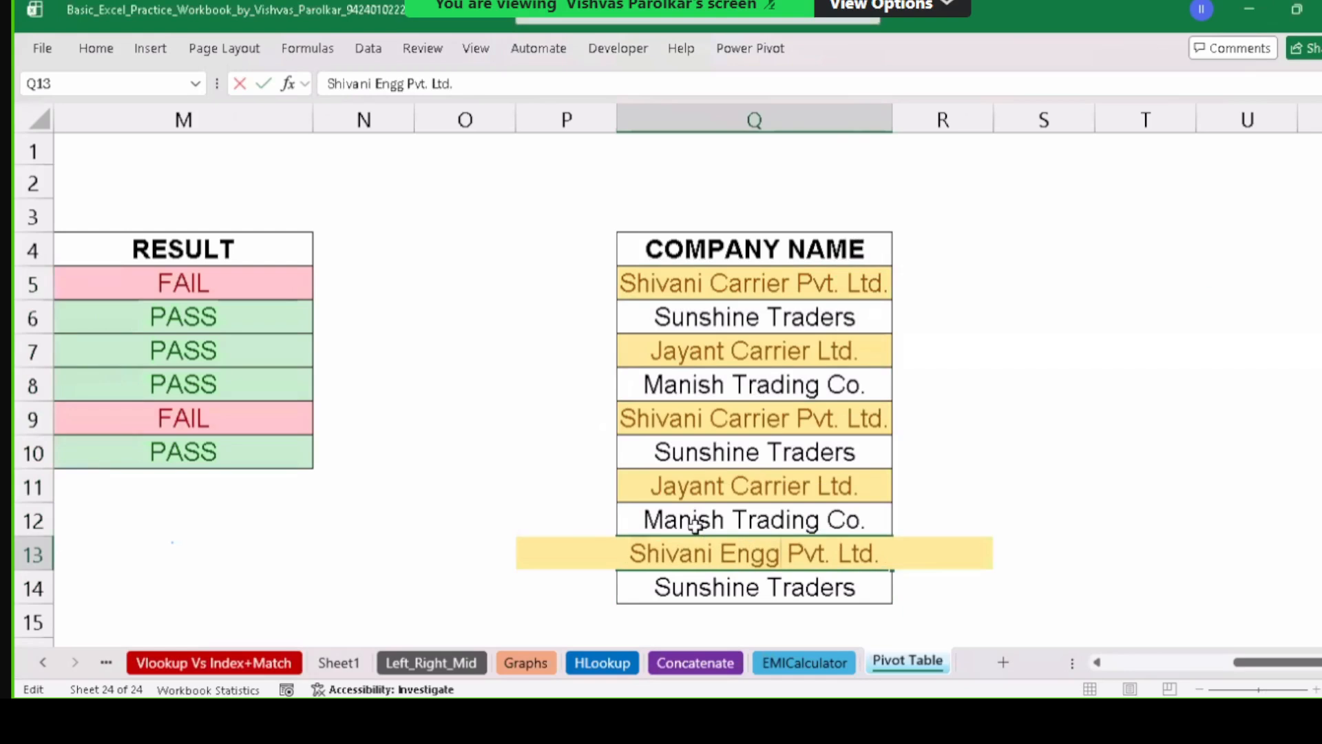
{"action": "key", "text": "Return"}
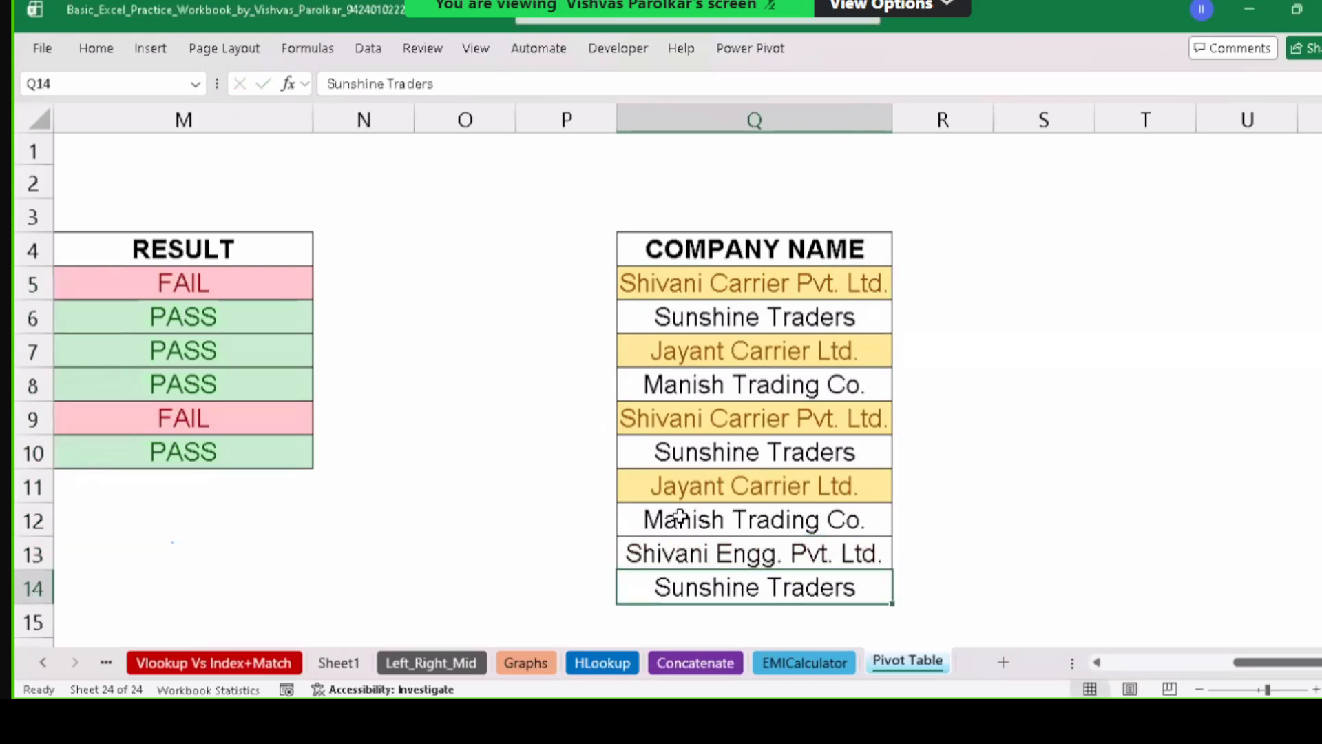
{"action": "left_click", "coordinate": [686, 550]}
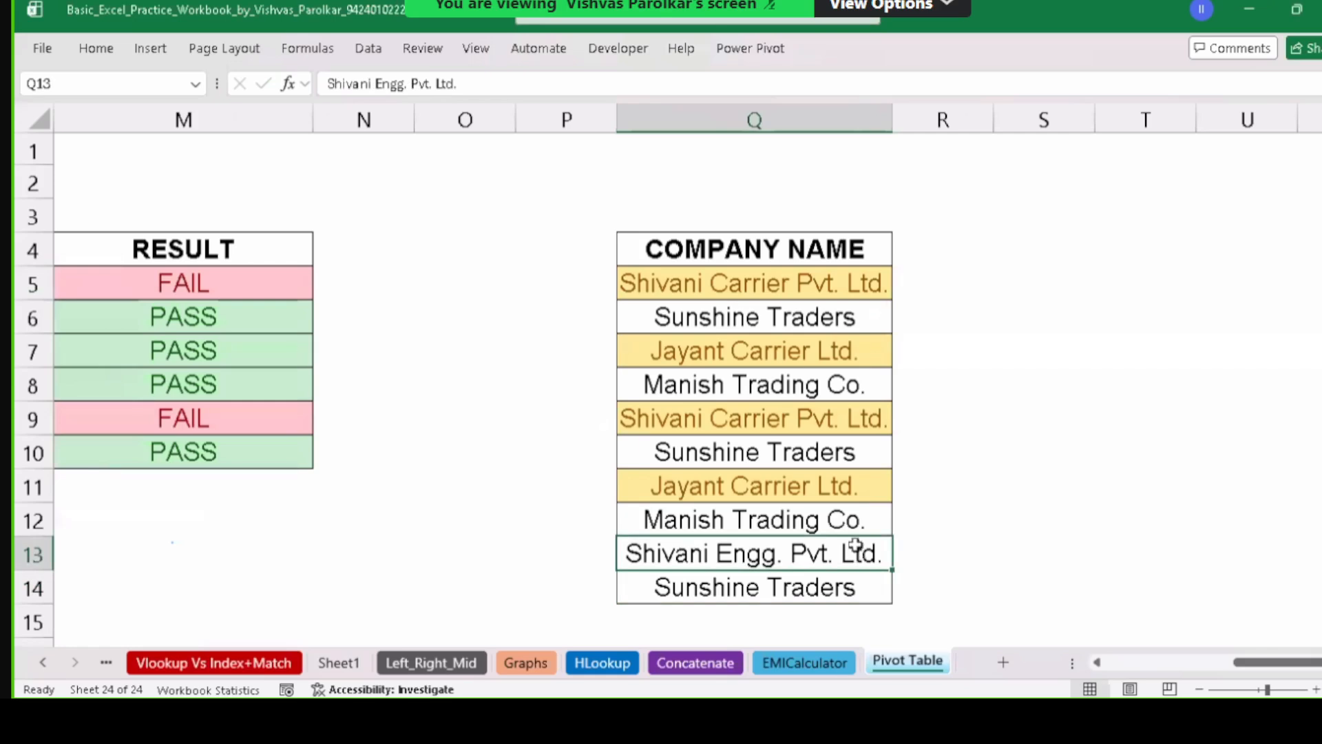
Change Q8 from Manish Trading Co. to Manish Carrier Ltd. and select the COMPANY NAME list.
{"action": "double_click", "coordinate": [793, 387]}
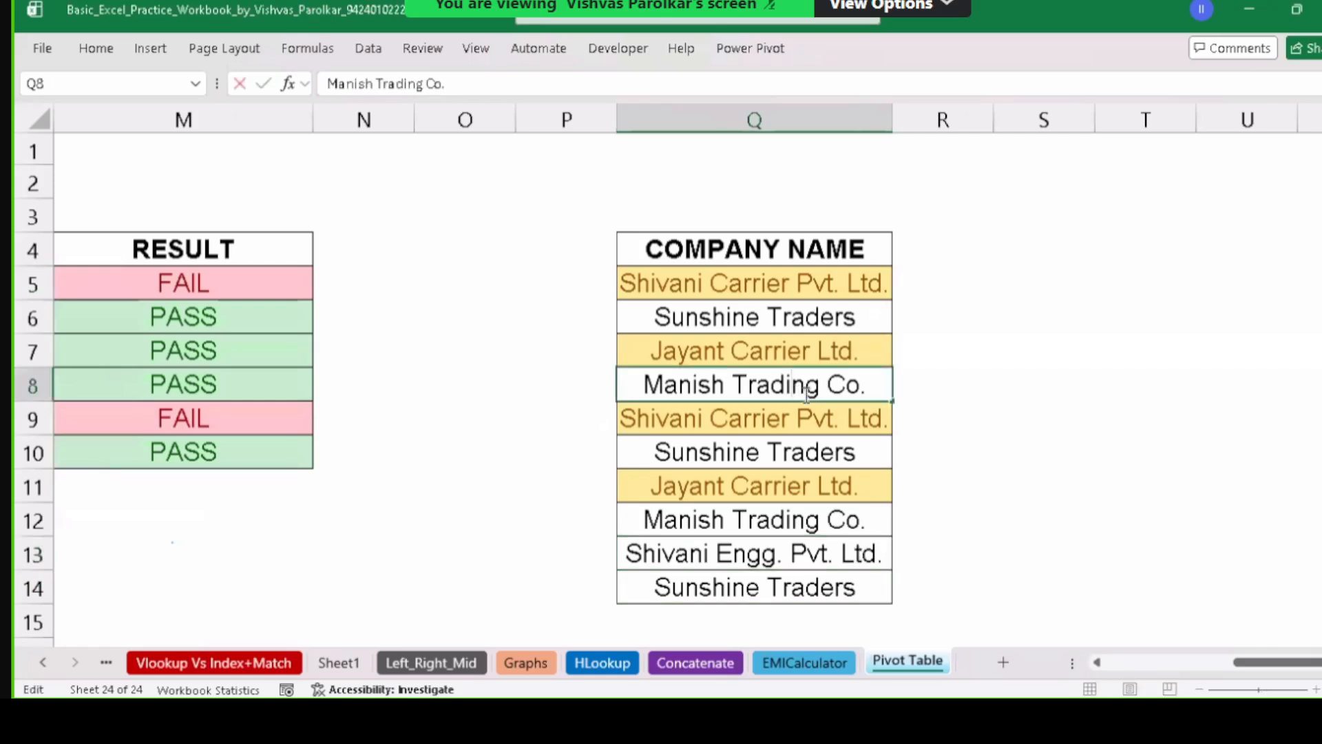
{"action": "left_click_drag", "start_coordinate": [819, 391], "coordinate": [869, 385]}
{"action": "type", "text": "Carrier"}
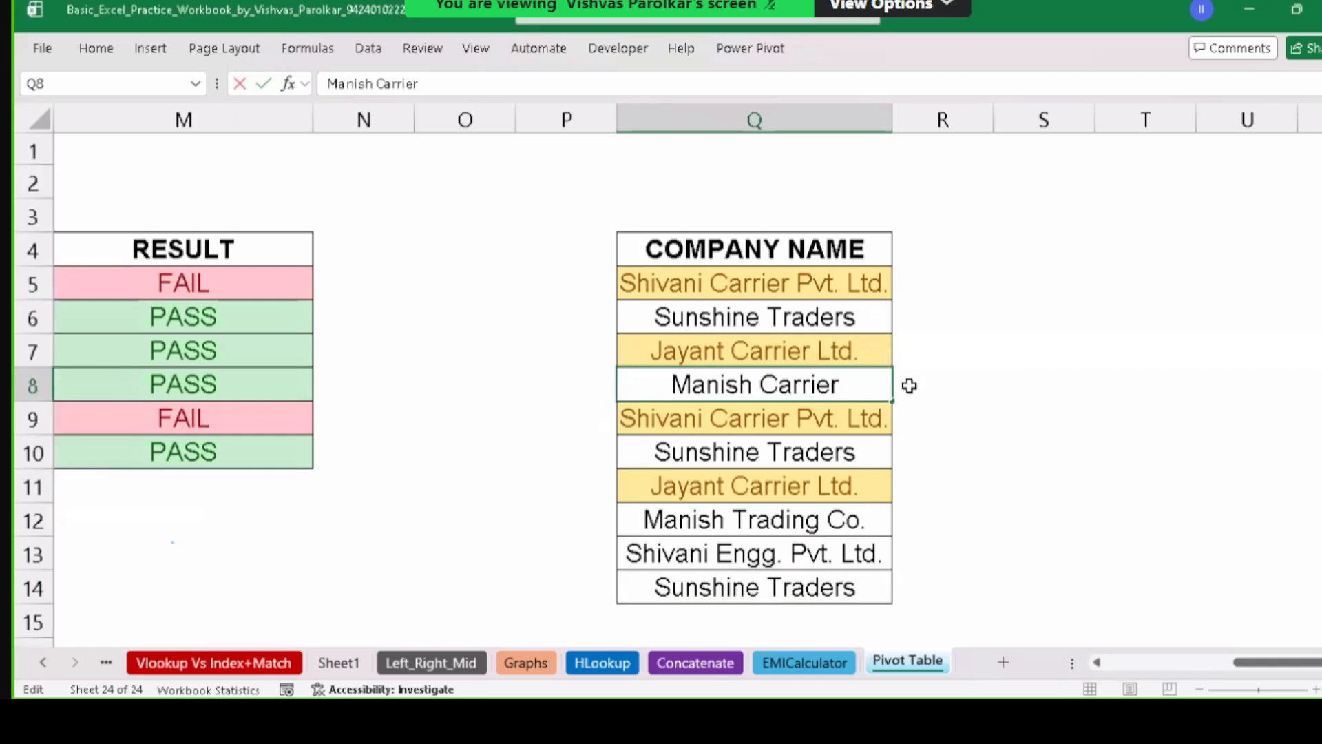
{"action": "type", "text": " Ltd."}
{"action": "key", "text": "Return"}
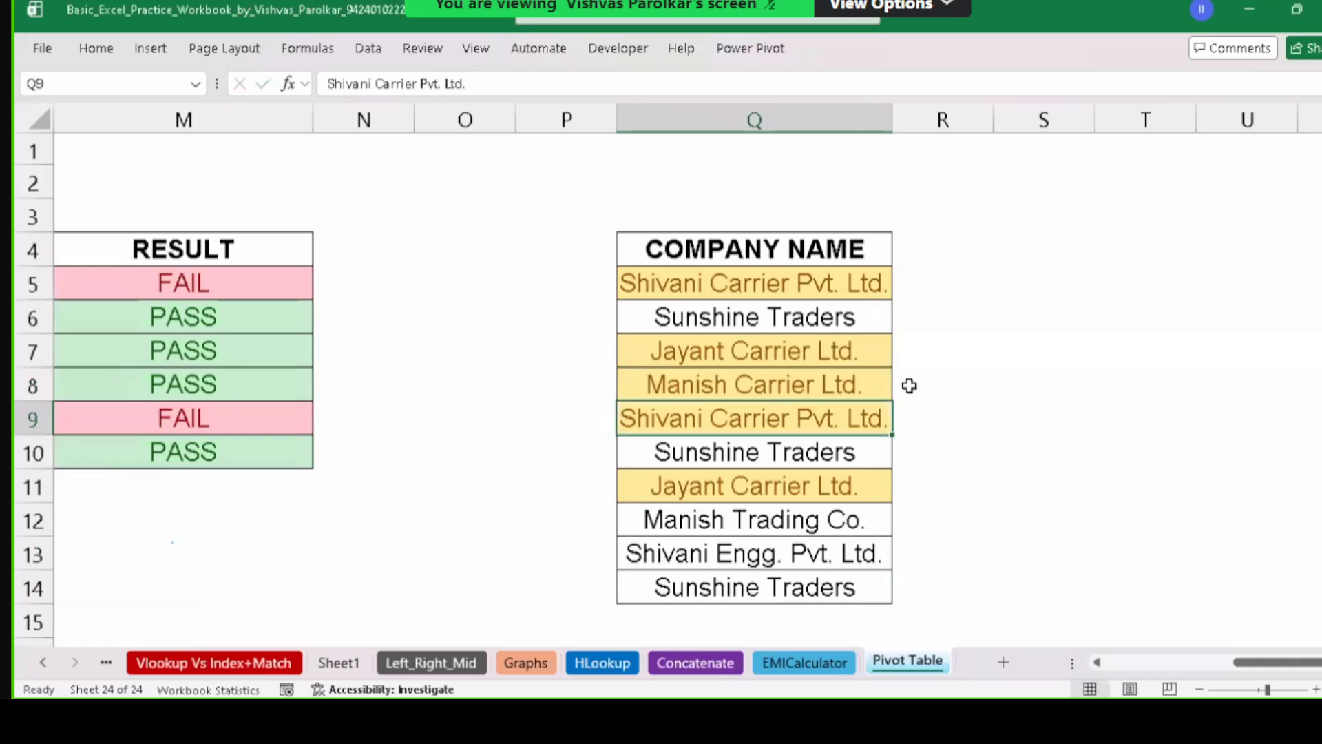
{"action": "left_click", "coordinate": [794, 389]}
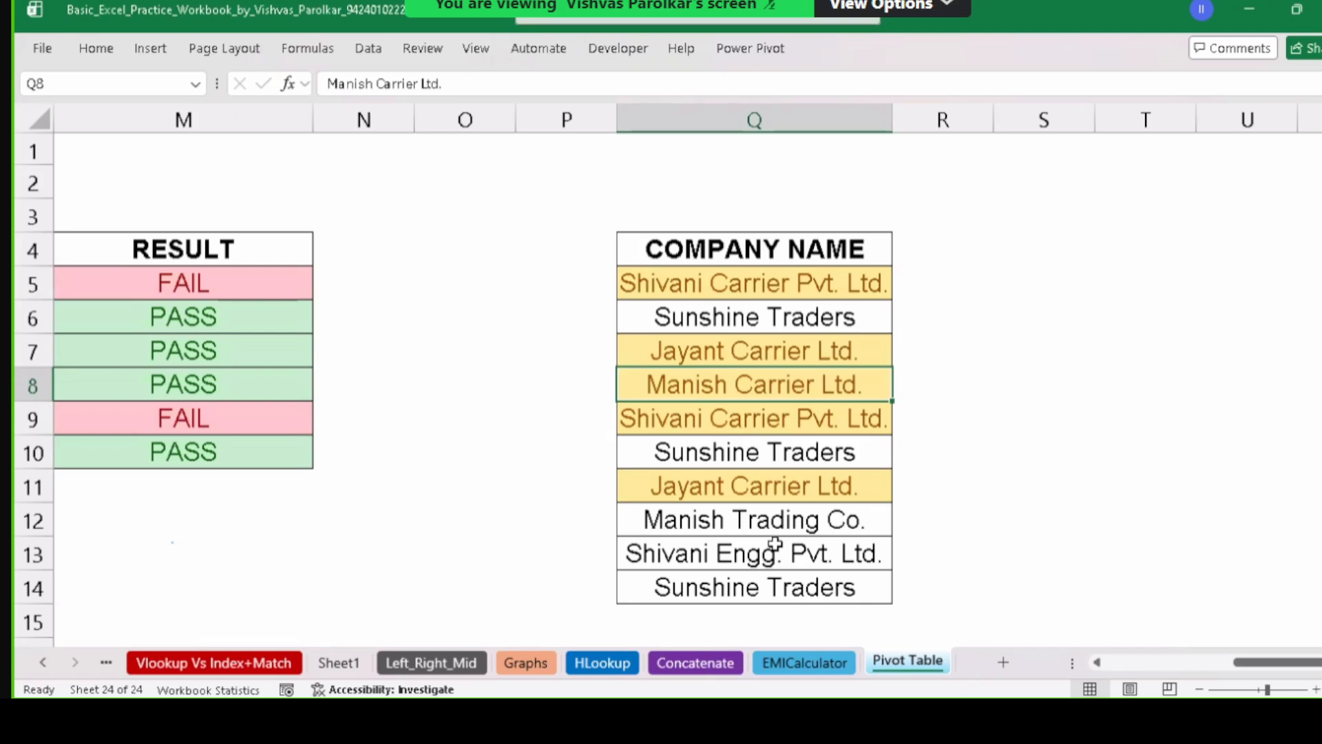
{"action": "left_click_drag", "start_coordinate": [793, 251], "coordinate": [758, 552]}
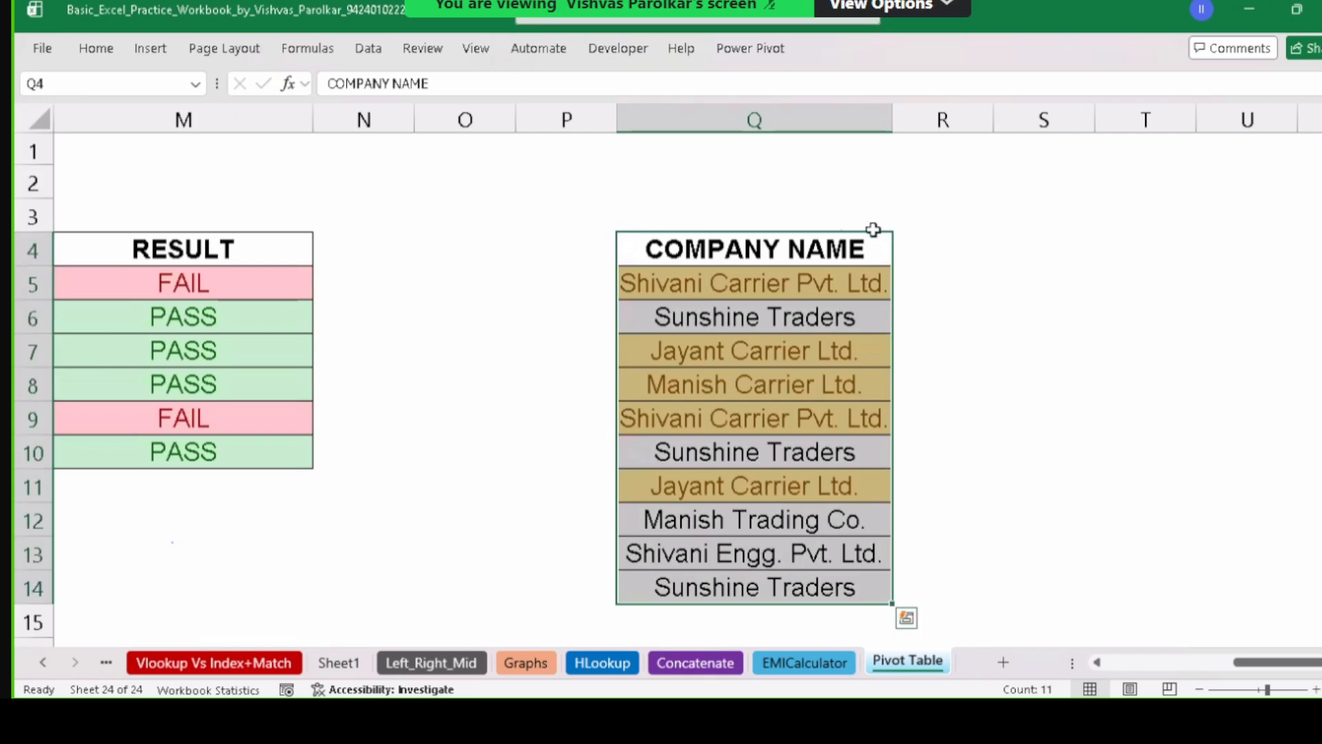
Enter the heading Sale Date in V2 and autofit column V.
{"action": "left_click", "coordinate": [994, 201]}
{"action": "key", "text": "Right"}
{"action": "key", "text": "Right"}
{"action": "key", "text": "Right"}
{"action": "key", "text": "Right"}
{"action": "key", "text": "Right"}
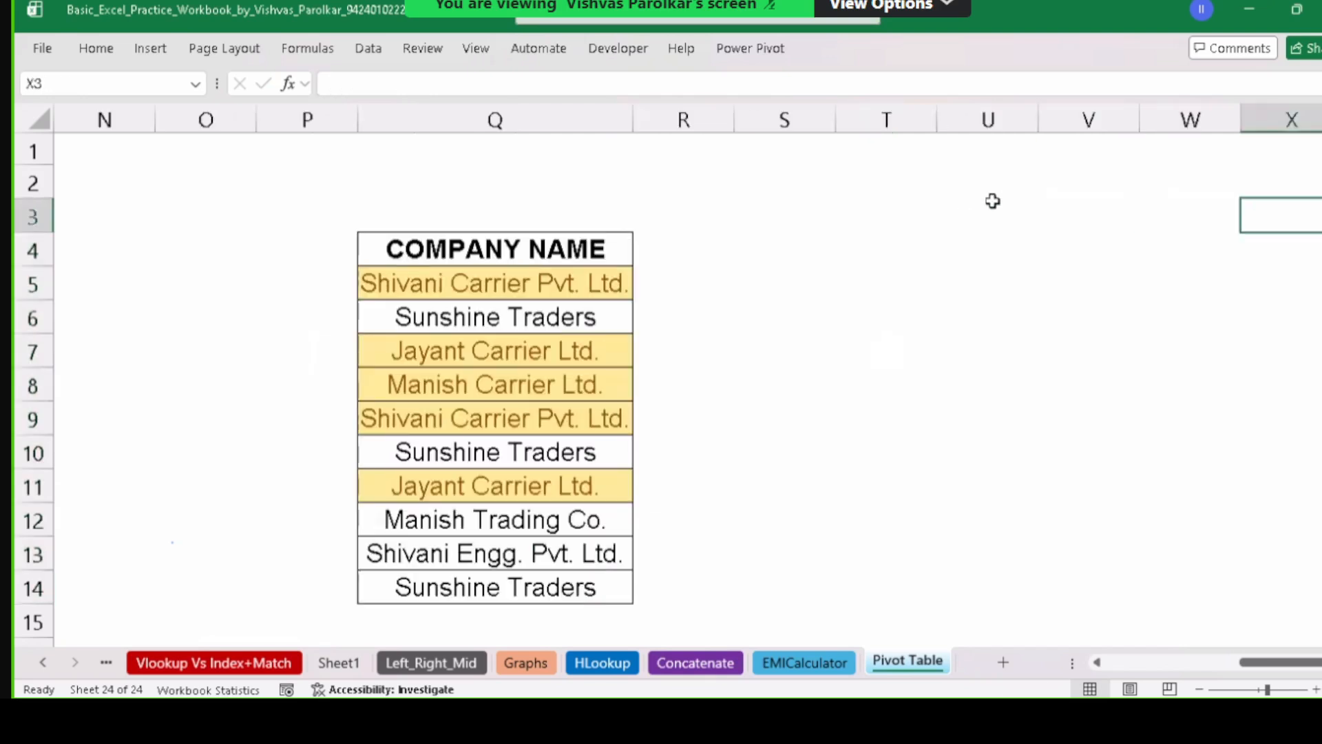
{"action": "key", "text": "Right"}
{"action": "key", "text": "Right"}
{"action": "key", "text": "Left"}
{"action": "key", "text": "Left"}
{"action": "key", "text": "Left"}
{"action": "key", "text": "Left"}
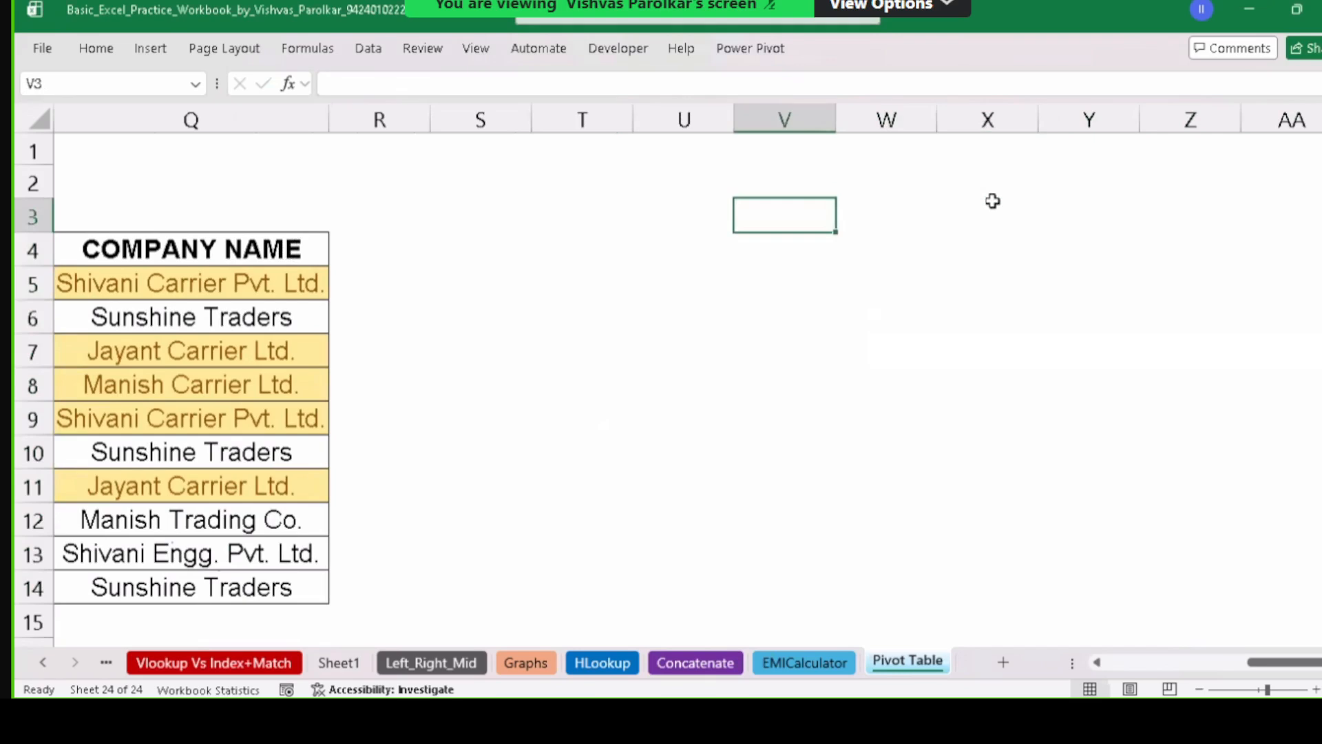
{"action": "key", "text": "Up"}
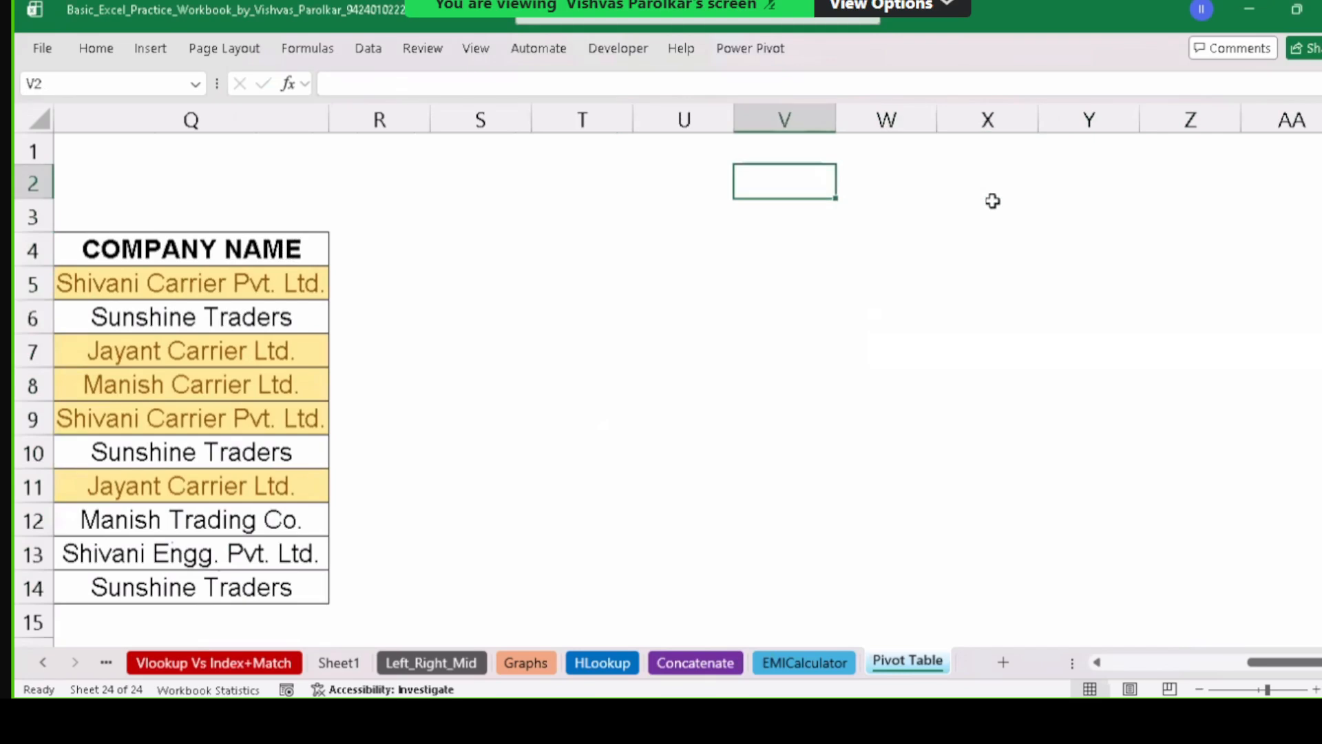
{"action": "type", "text": "Dt"}
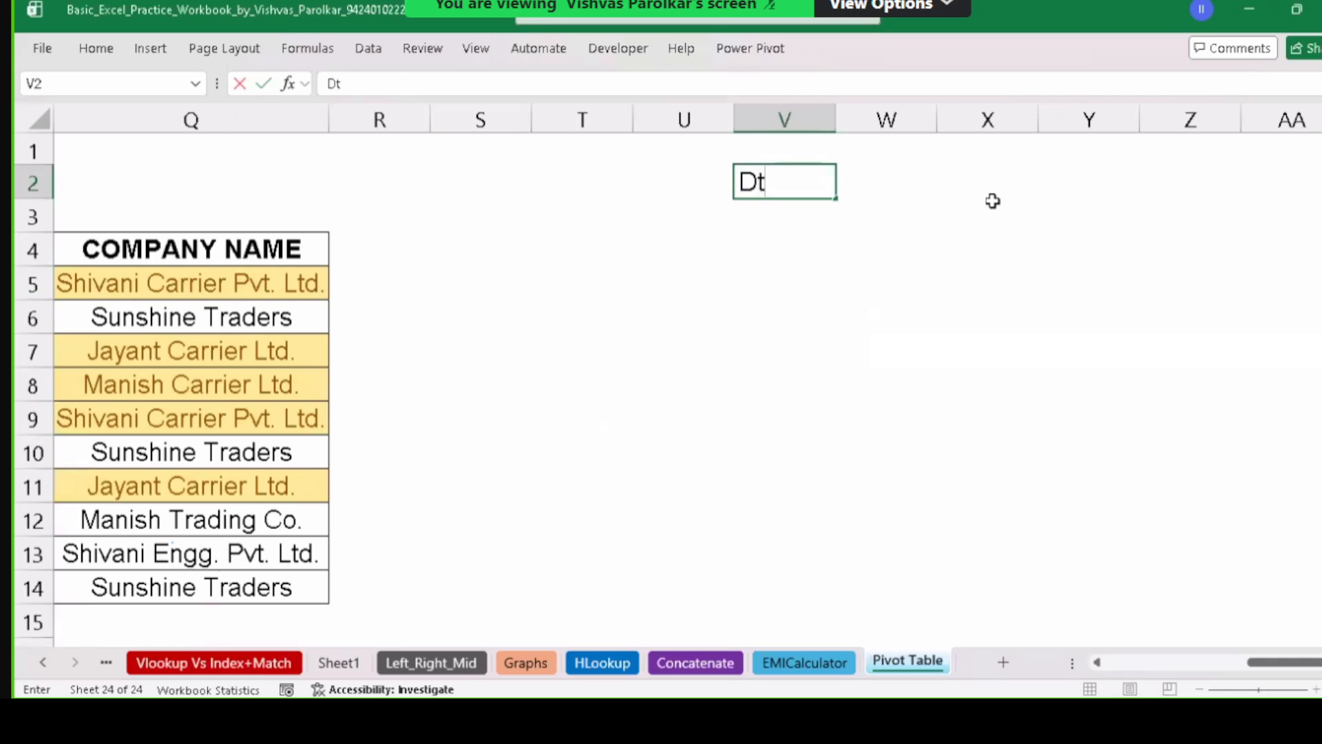
{"action": "key", "text": "BackSpace"}
{"action": "key", "text": "BackSpace"}
{"action": "type", "text": "Sale Date"}
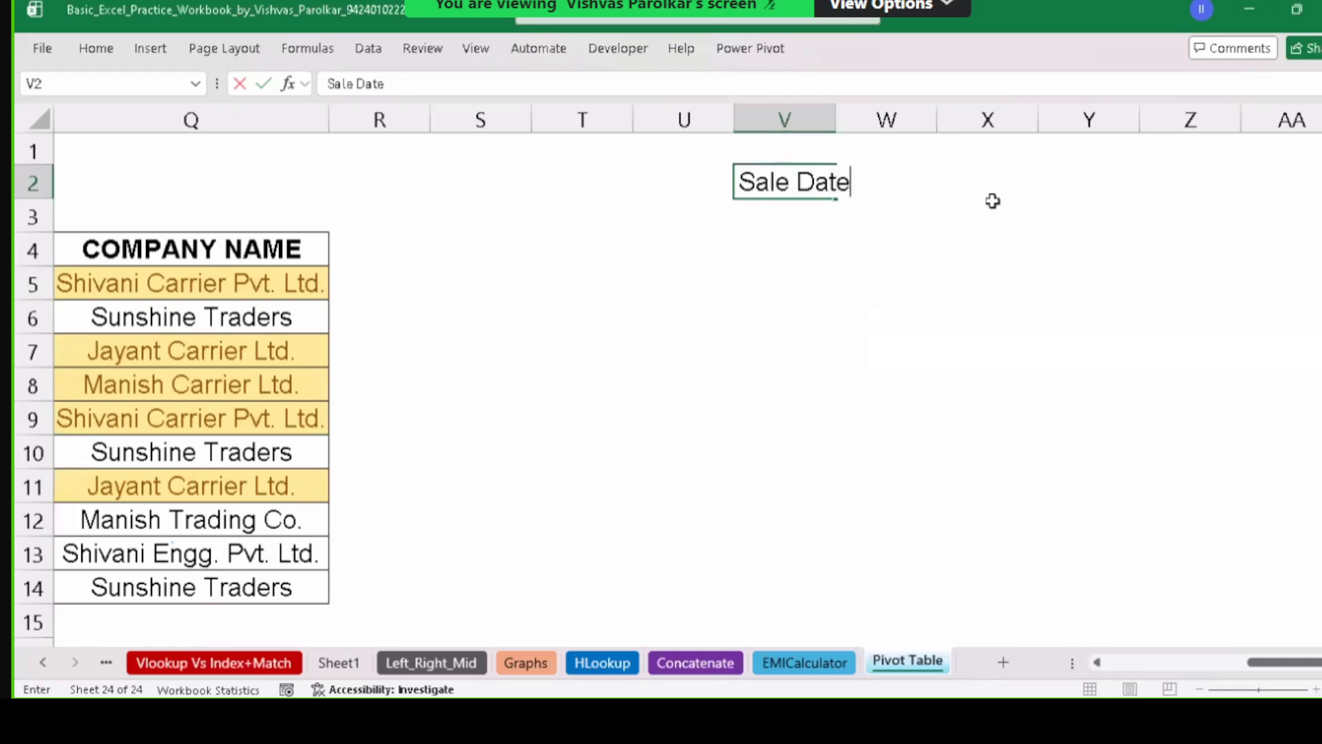
{"action": "key", "text": "Return"}
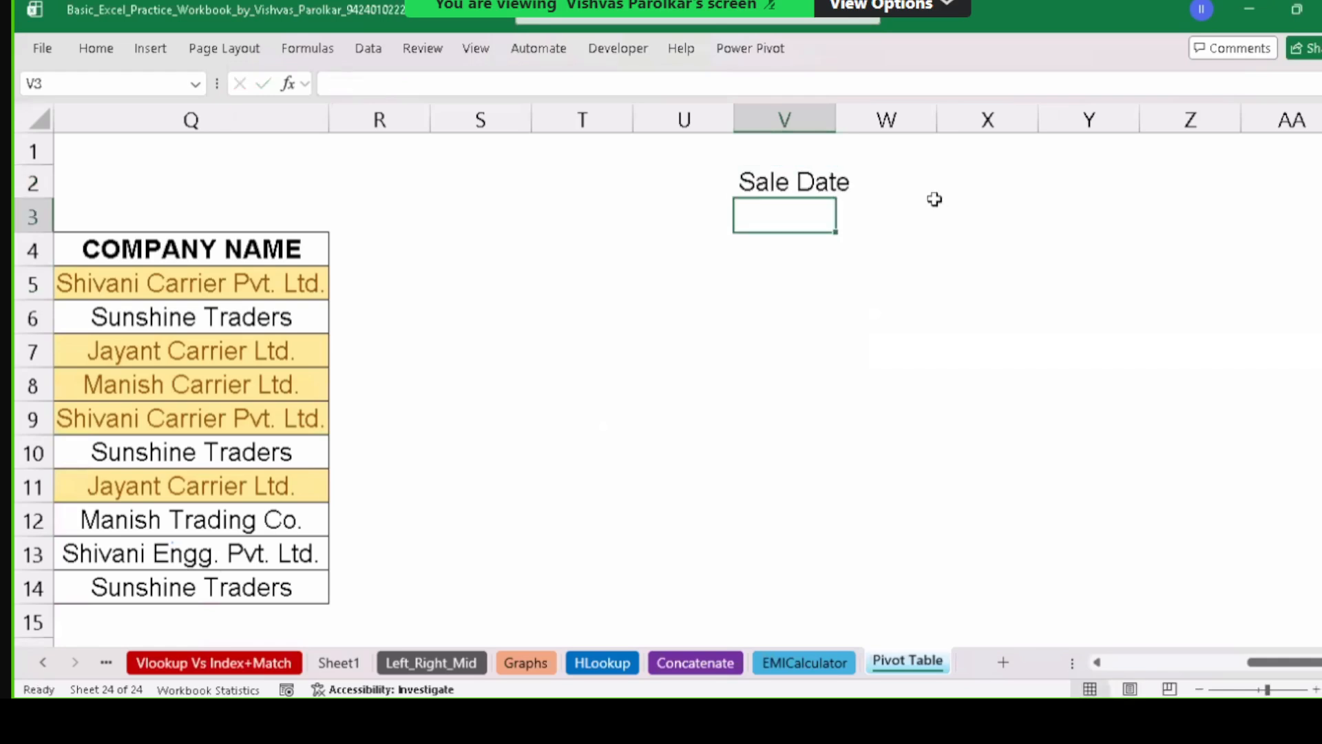
{"action": "double_click", "coordinate": [837, 123]}
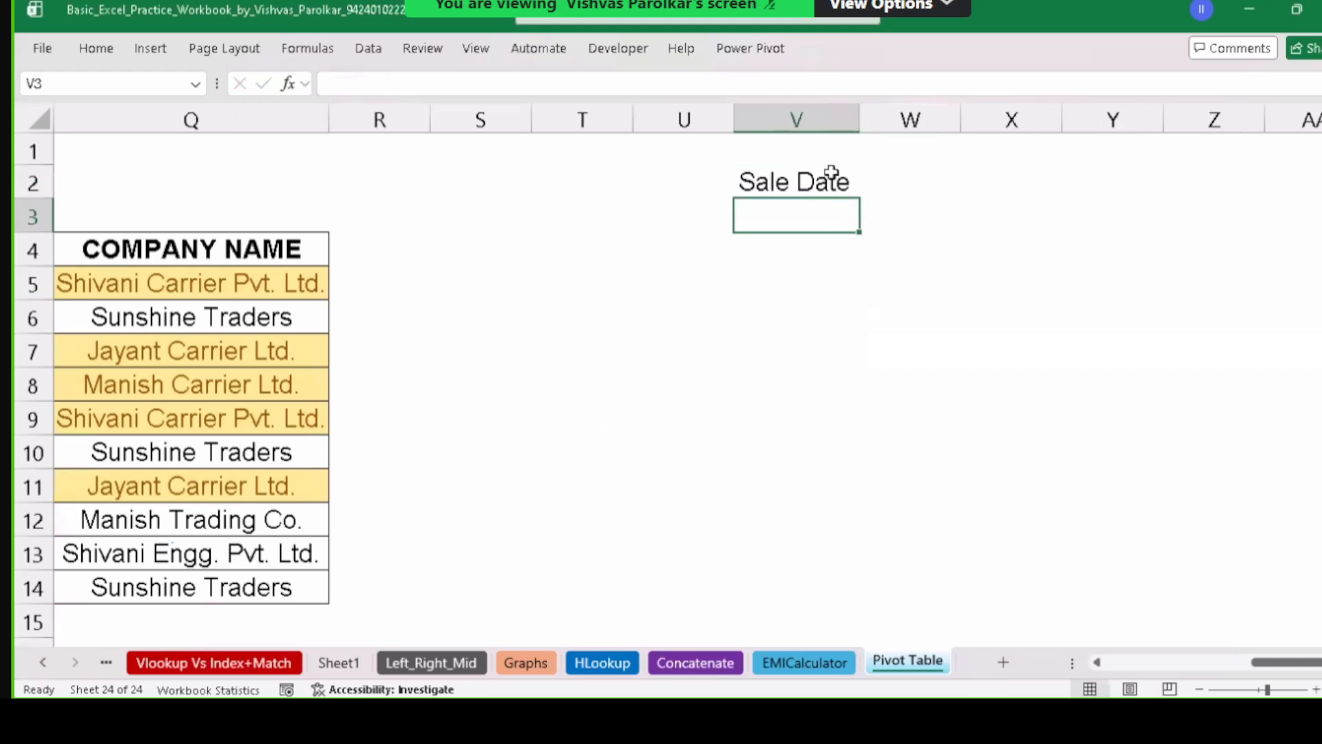
Give V2:V15 All Borders, bold the heading, and enter 1-06-2026 in V3.
{"action": "left_click_drag", "start_coordinate": [832, 177], "coordinate": [784, 551]}
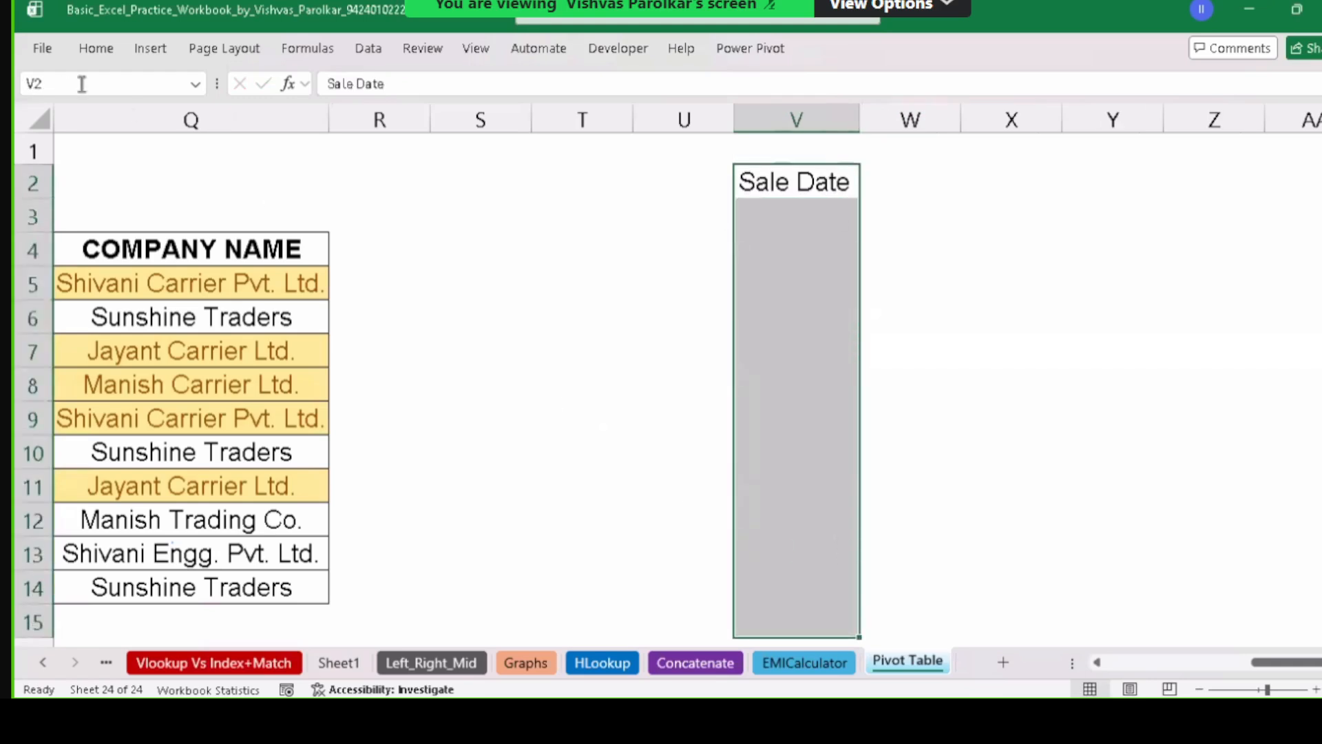
{"action": "left_click", "coordinate": [93, 48]}
{"action": "left_click", "coordinate": [242, 120]}
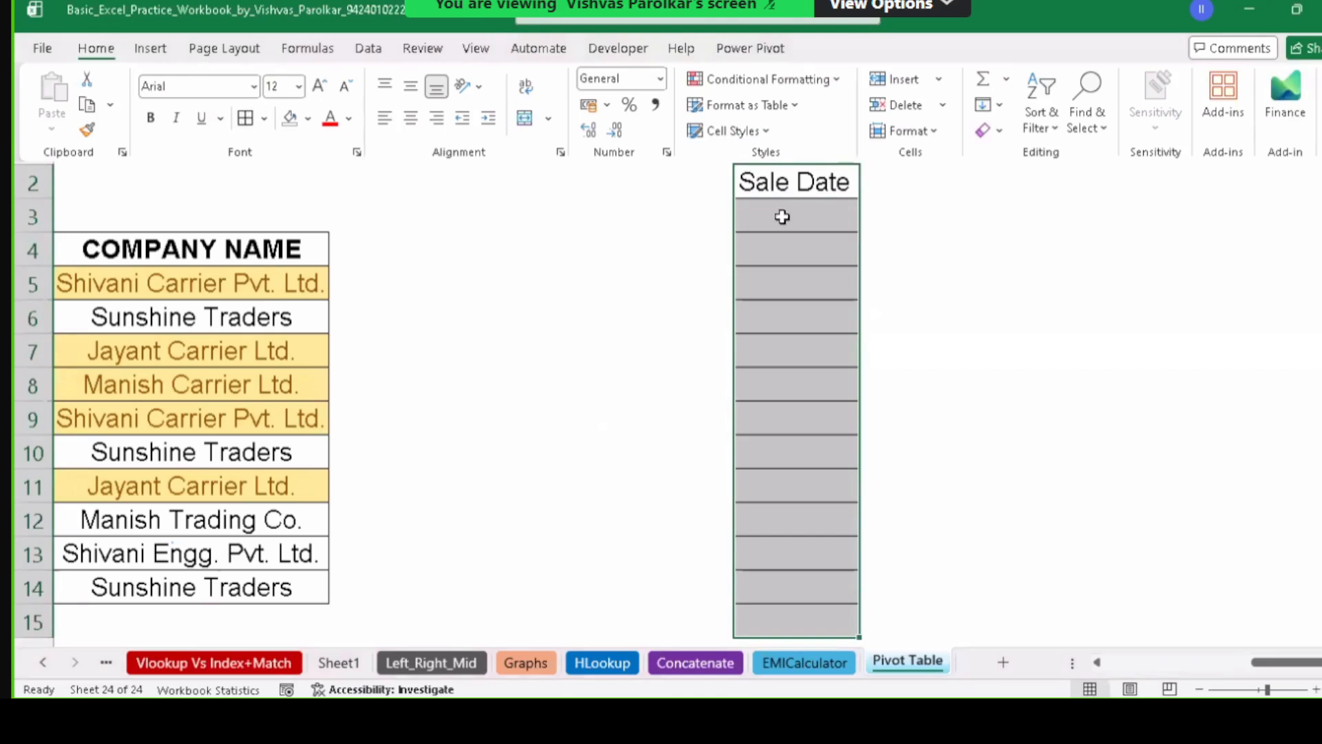
{"action": "left_click", "coordinate": [782, 210]}
{"action": "left_click", "coordinate": [785, 184]}
{"action": "key", "text": "ctrl+b"}
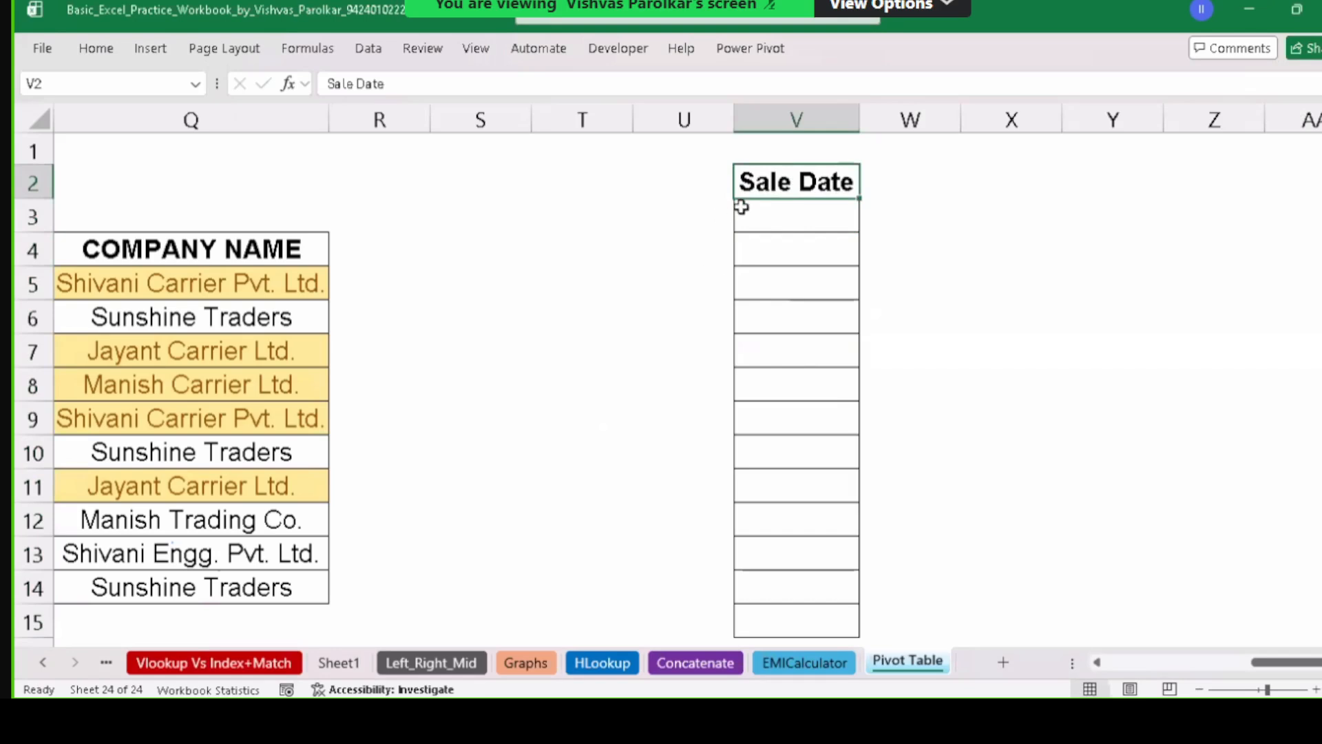
{"action": "left_click", "coordinate": [794, 219]}
{"action": "type", "text": "1-06-2"}
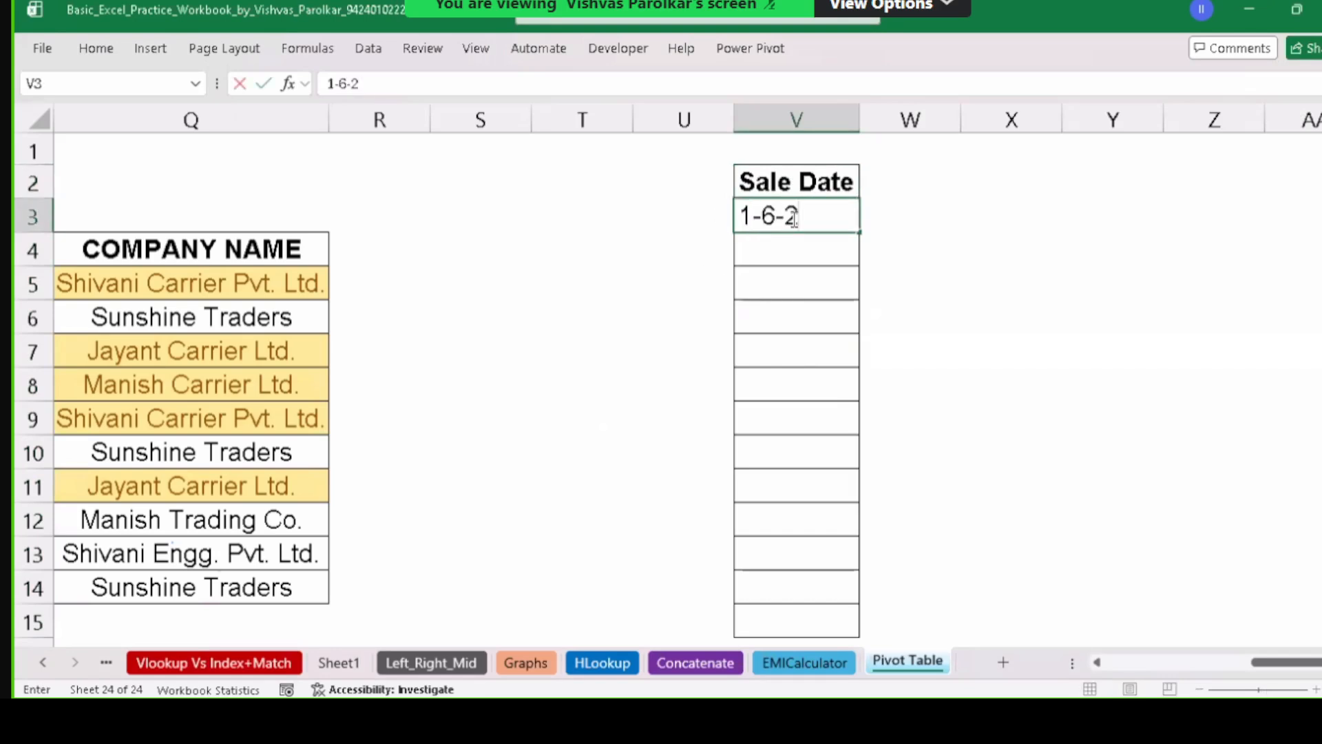
{"action": "type", "text": "026"}
{"action": "key", "text": "Return"}
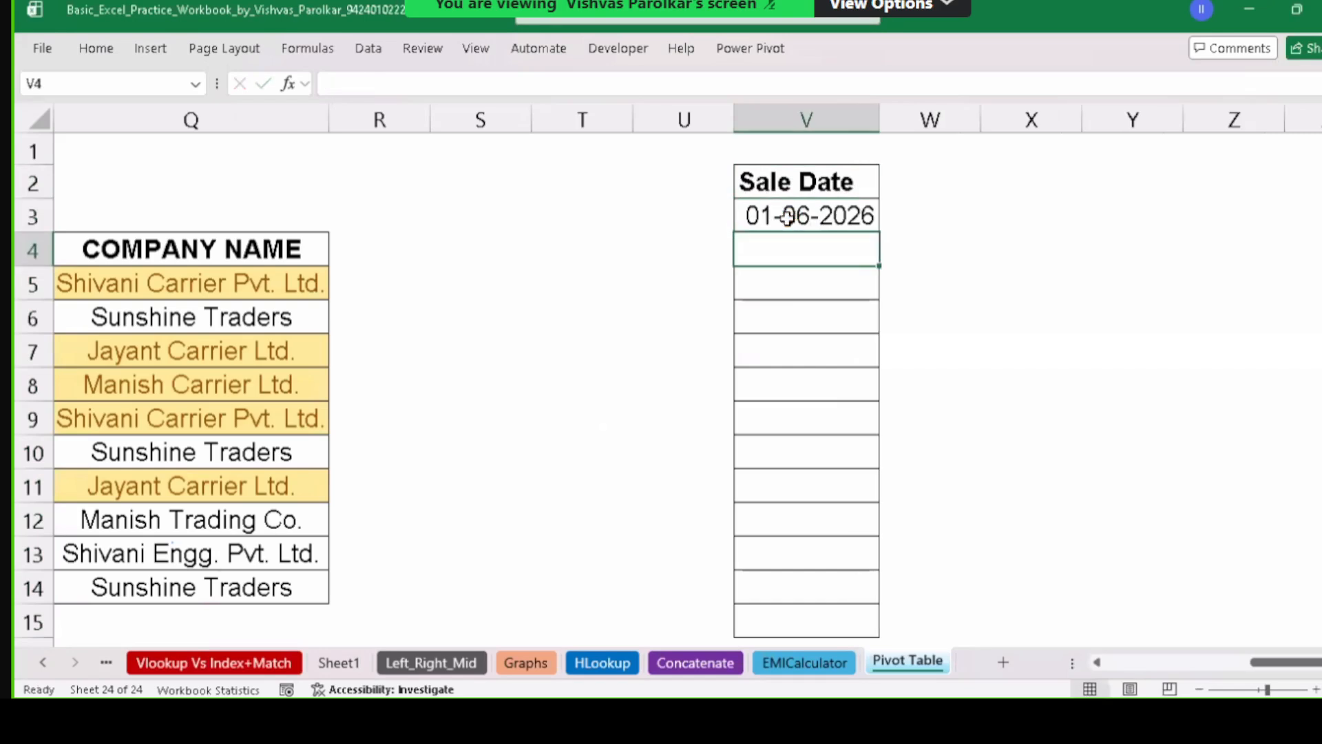
Fill the date series from V3 down to V15 and check the resulting dates.
{"action": "left_click", "coordinate": [808, 215]}
{"action": "left_click_drag", "start_coordinate": [880, 233], "coordinate": [880, 620]}
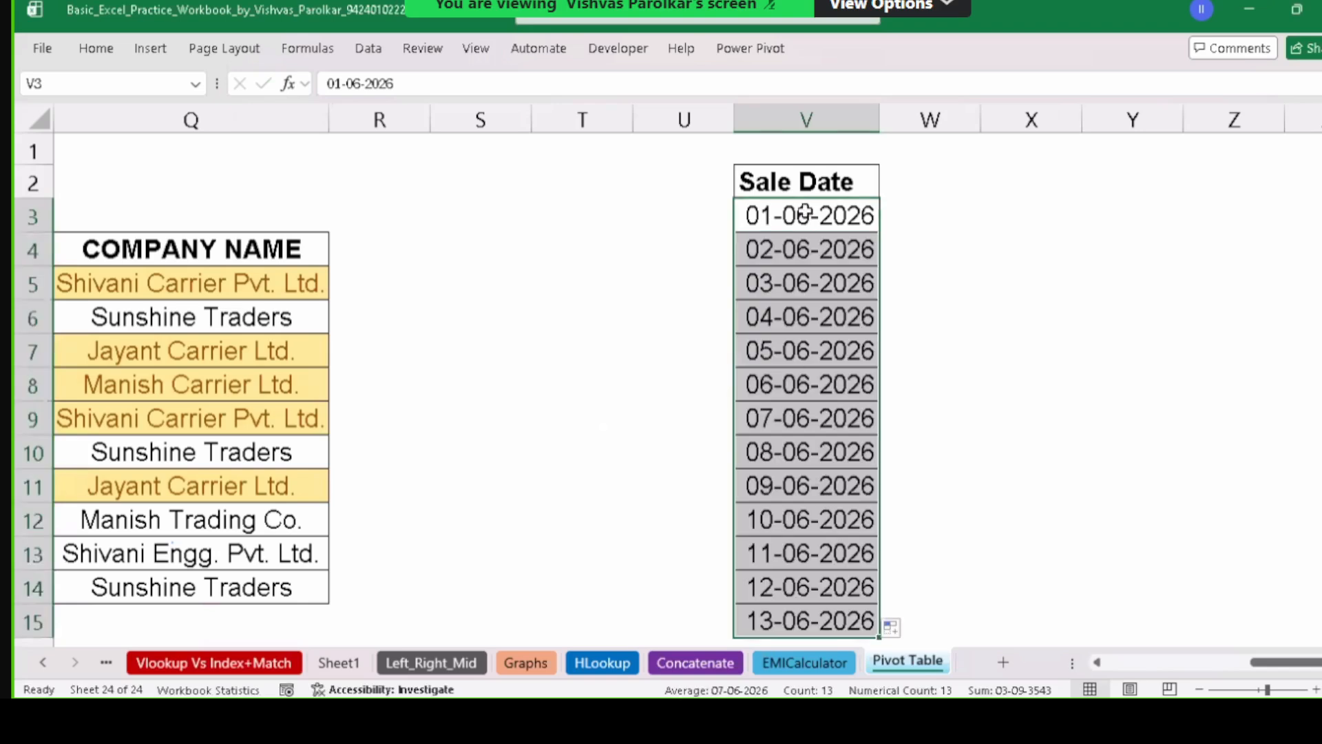
{"action": "left_click", "coordinate": [785, 215]}
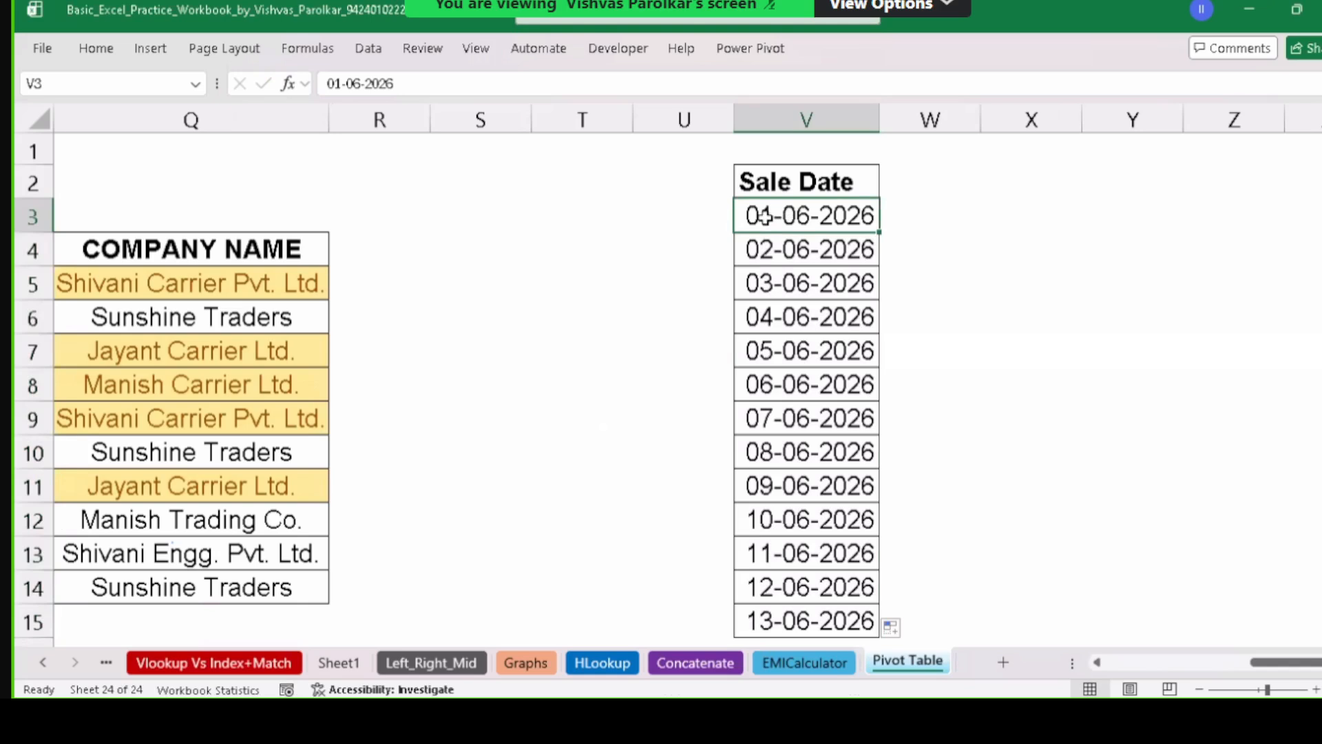
{"action": "left_click", "coordinate": [782, 257]}
{"action": "left_click", "coordinate": [783, 318]}
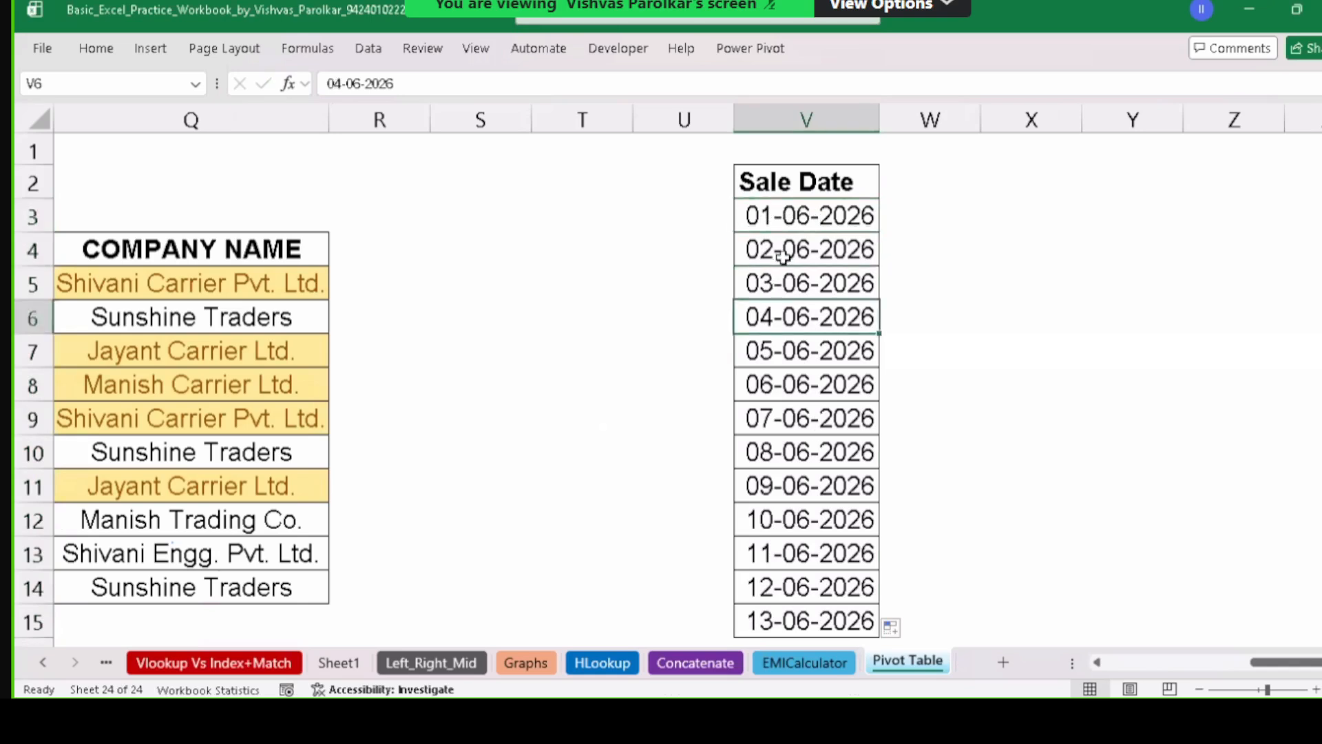
{"action": "left_click", "coordinate": [783, 391]}
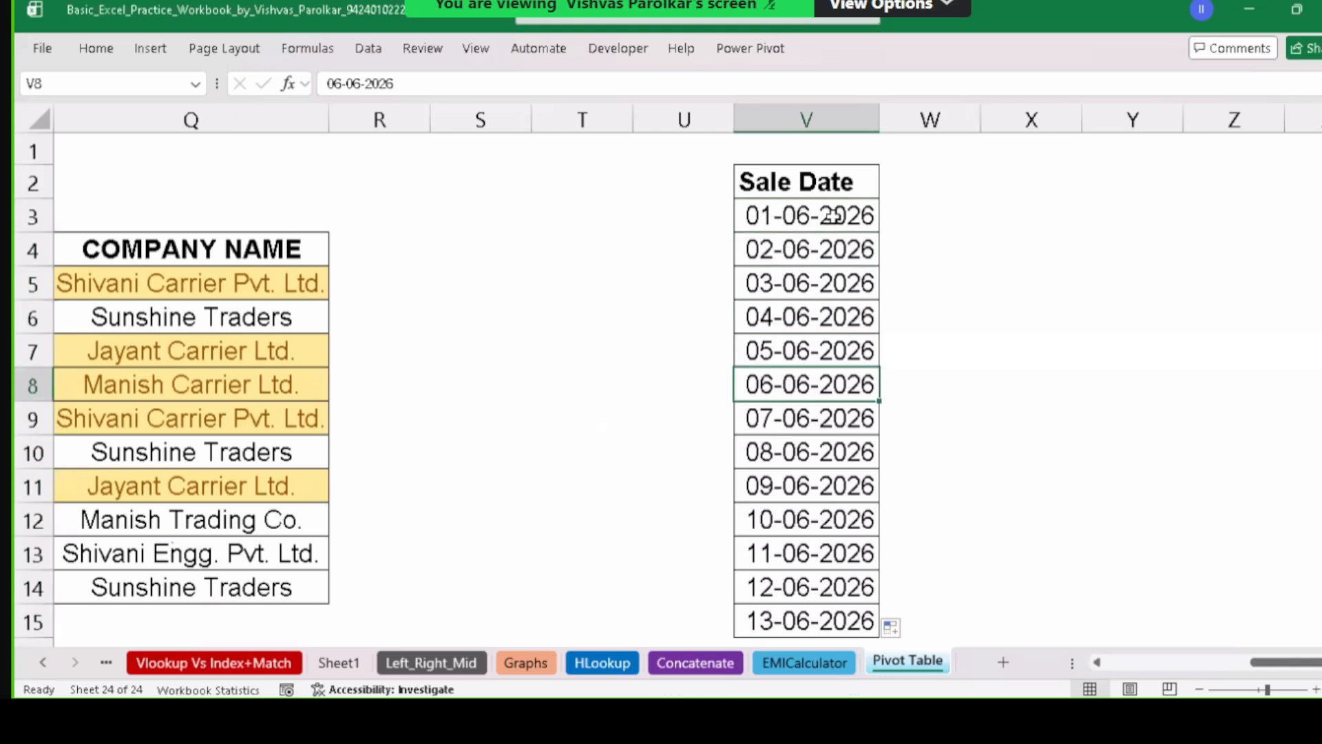
{"action": "left_click_drag", "start_coordinate": [835, 215], "coordinate": [823, 620]}
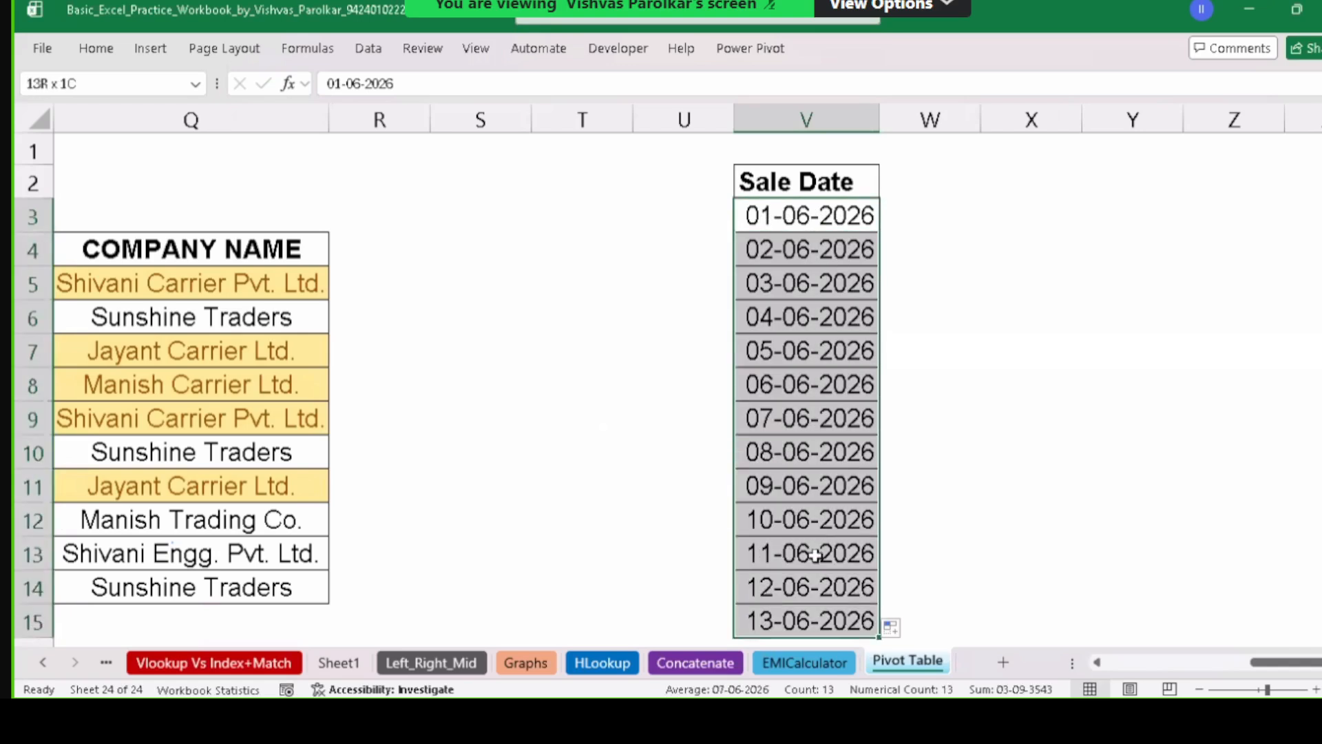
{"action": "left_click", "coordinate": [824, 418]}
Copy 01-06-2026 from V3 over the dates in V9, V12 and V15.
{"action": "left_click", "coordinate": [830, 213]}
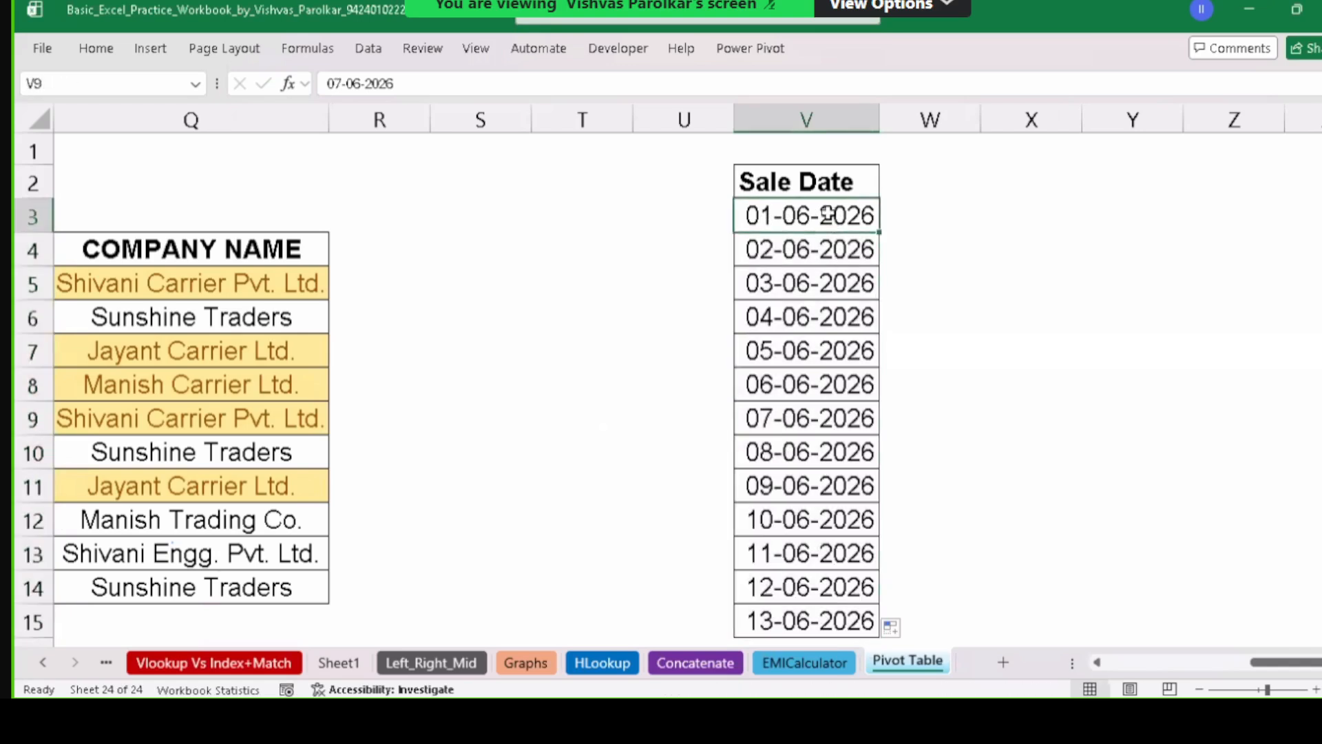
{"action": "key", "text": "ctrl+c"}
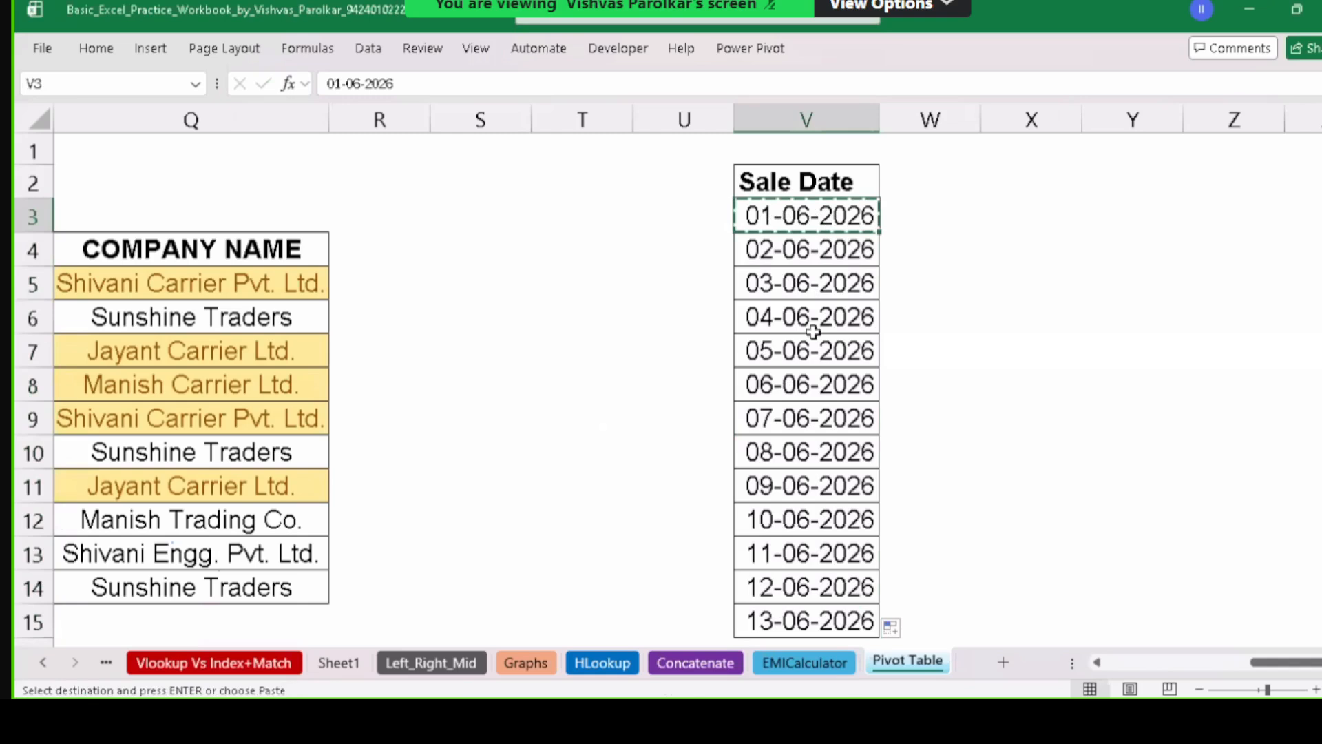
{"action": "left_click", "coordinate": [785, 418]}
{"action": "key", "text": "ctrl+v"}
{"action": "left_click", "coordinate": [797, 522]}
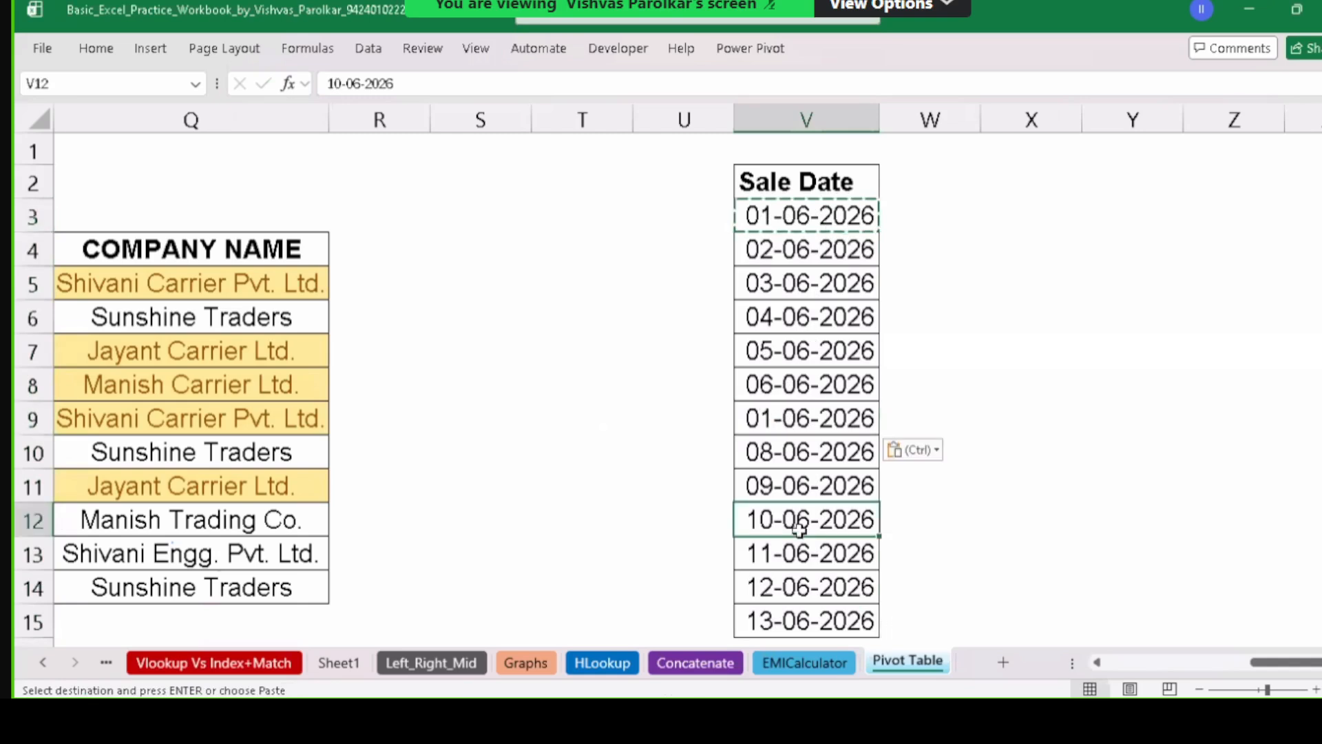
{"action": "key", "text": "ctrl+v"}
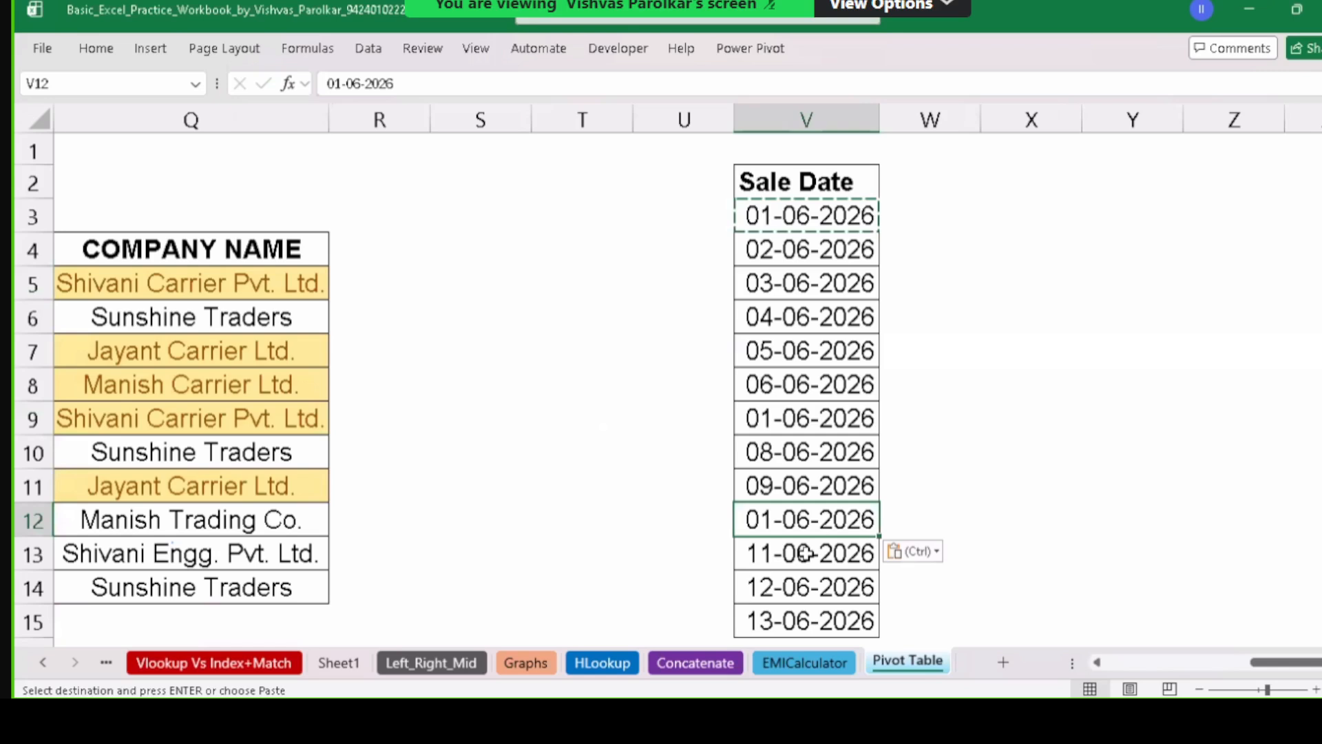
{"action": "key", "text": "Down"}
{"action": "key", "text": "Down"}
{"action": "key", "text": "Down"}
{"action": "key", "text": "ctrl+v"}
Copy 02-06-2026 from V4 into V10 and V13, then select V3:V15 and cancel the copy.
{"action": "left_click", "coordinate": [785, 318]}
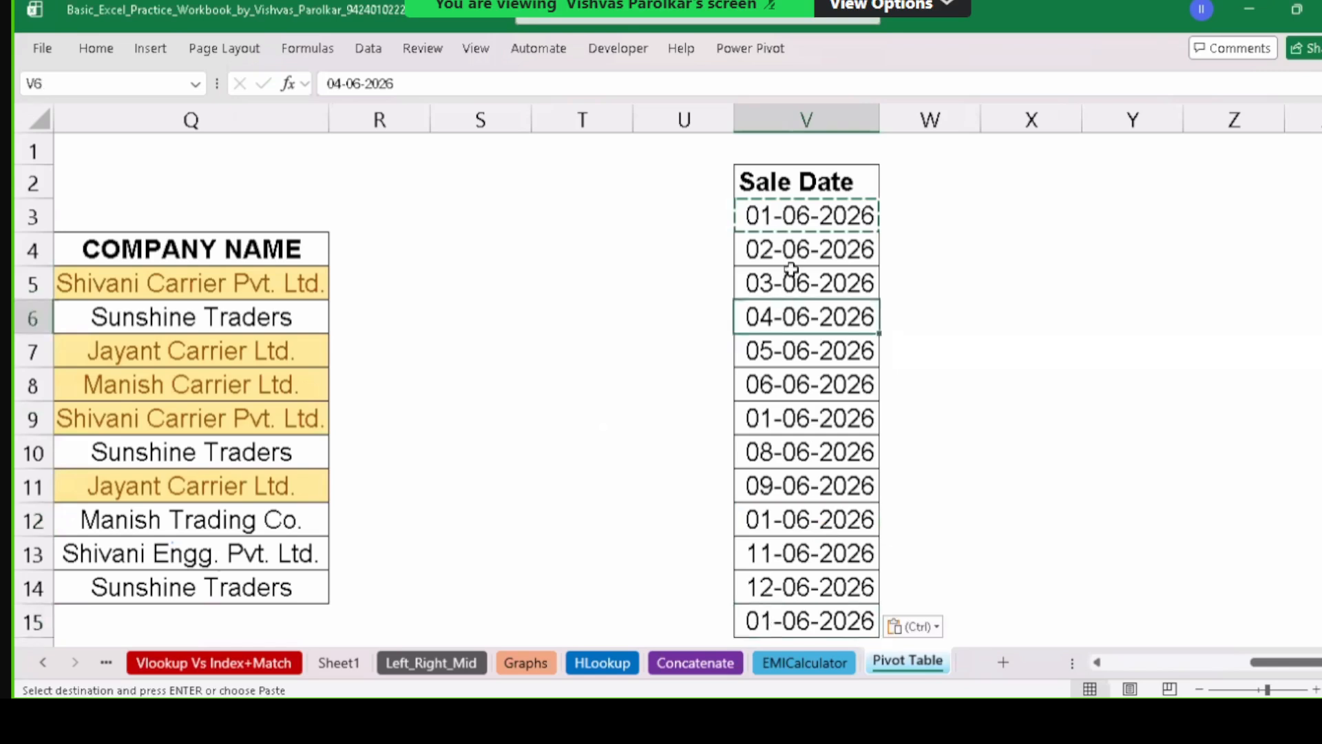
{"action": "left_click", "coordinate": [796, 252]}
{"action": "key", "text": "ctrl+c"}
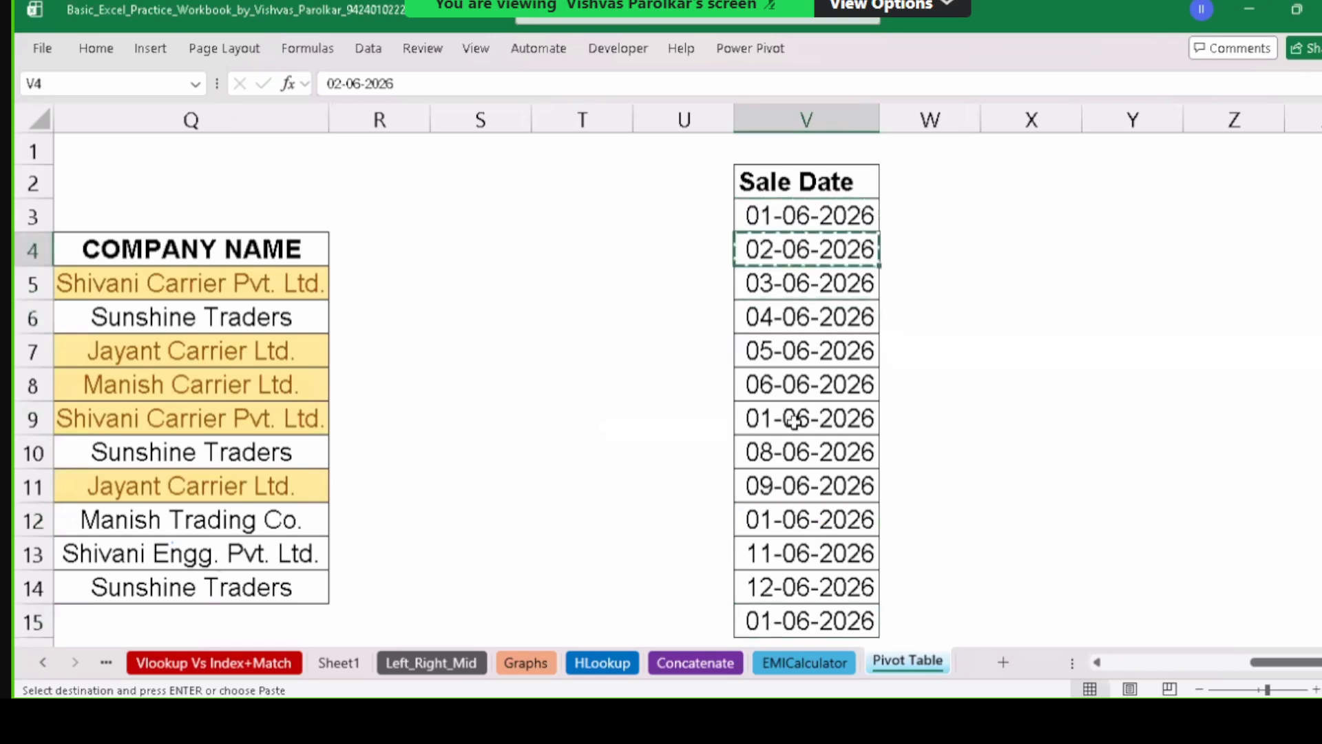
{"action": "left_click", "coordinate": [793, 444]}
{"action": "key", "text": "ctrl+v"}
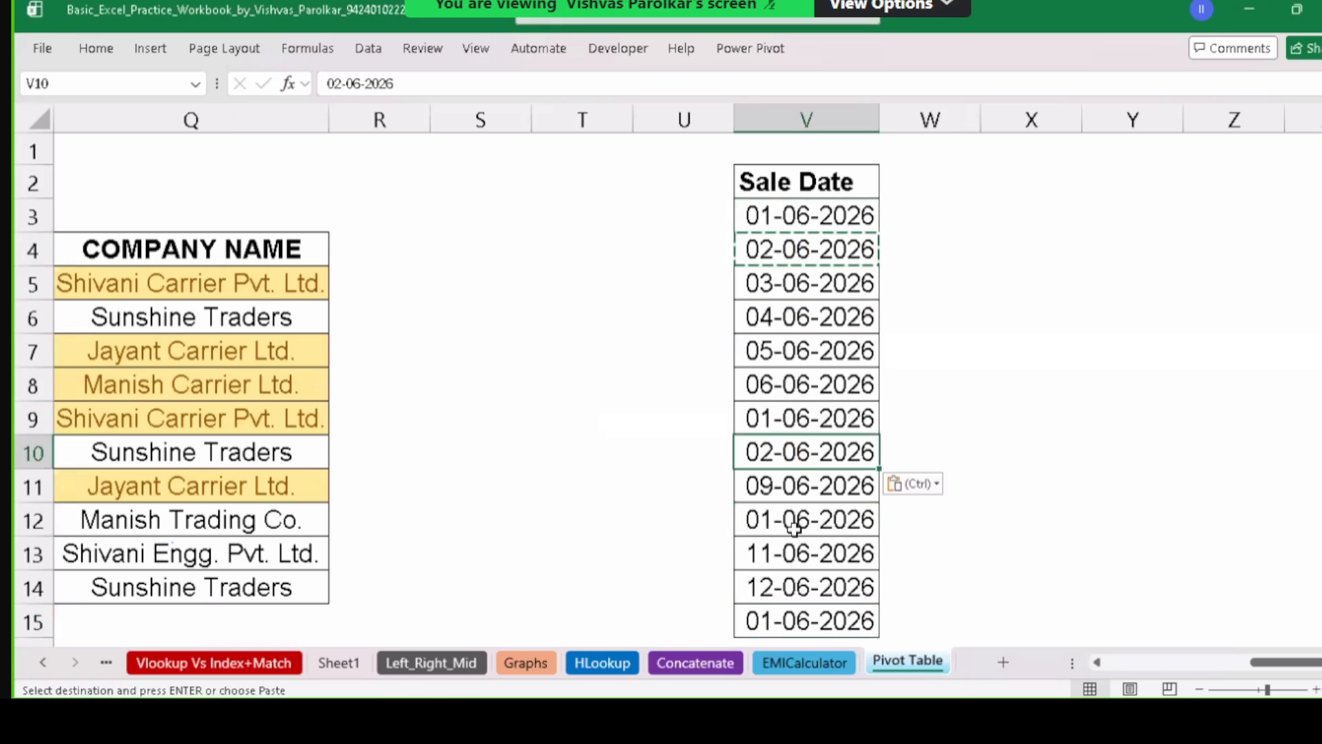
{"action": "left_click", "coordinate": [797, 515]}
{"action": "left_click", "coordinate": [799, 555]}
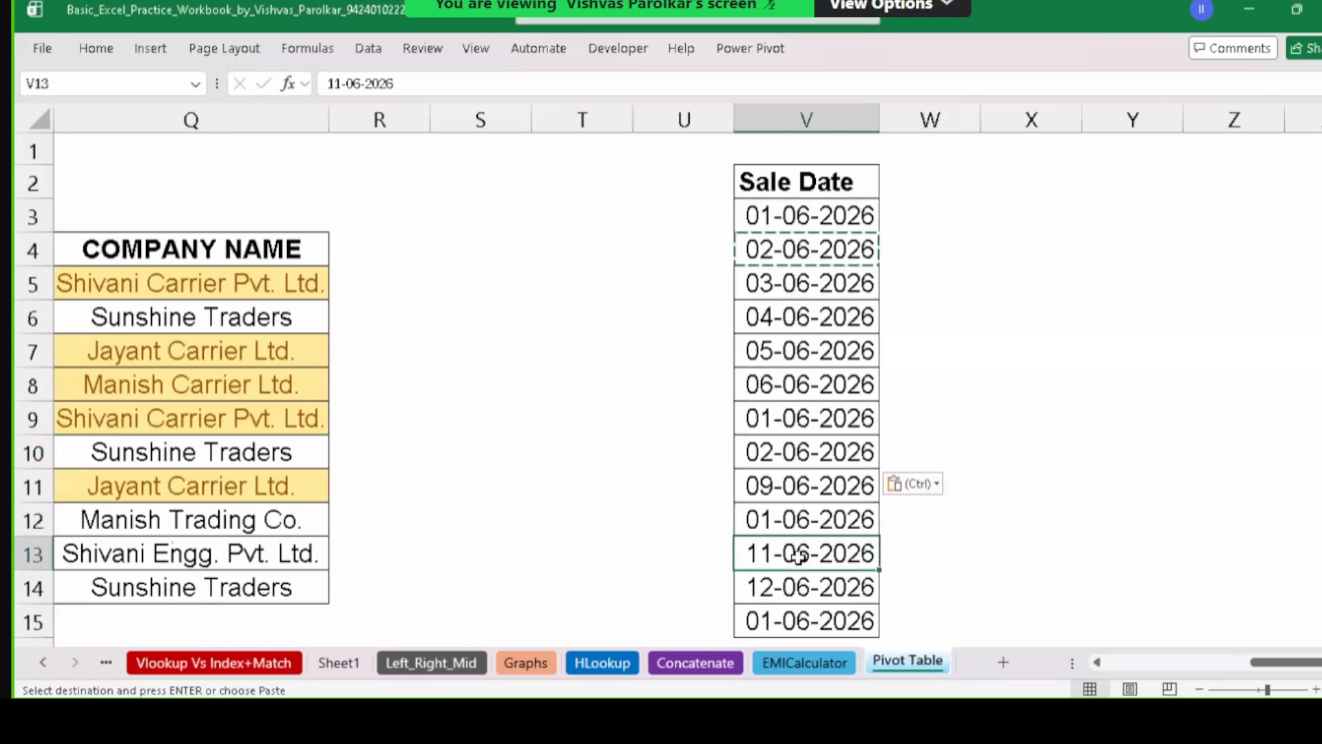
{"action": "key", "text": "ctrl+v"}
{"action": "left_click", "coordinate": [814, 276]}
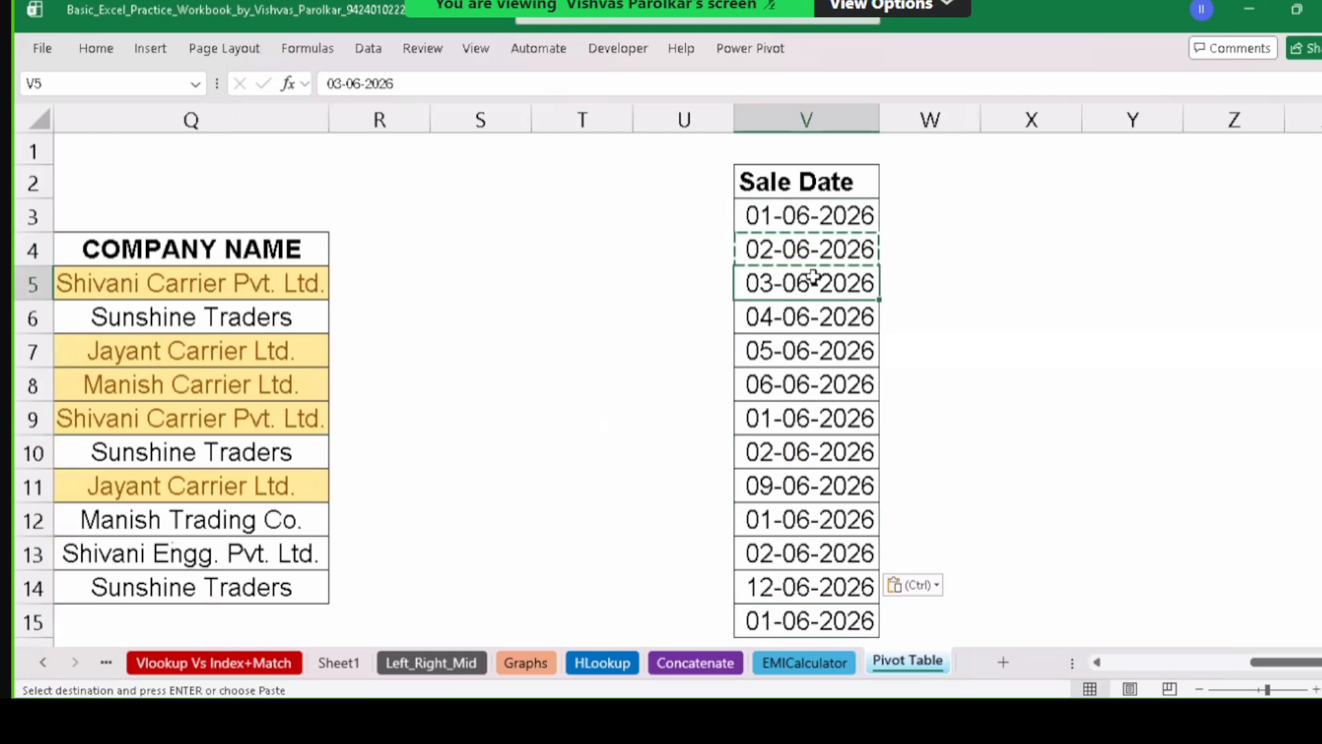
{"action": "left_click_drag", "start_coordinate": [822, 209], "coordinate": [815, 546]}
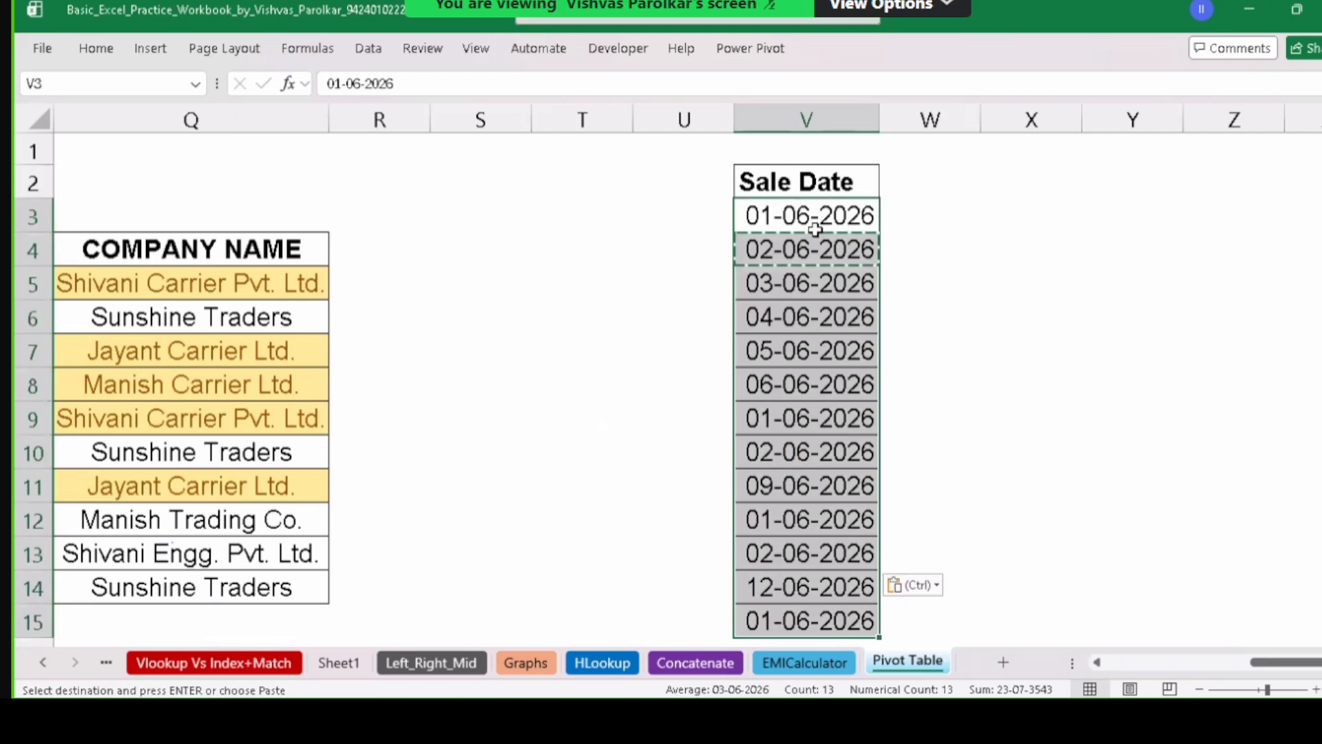
{"action": "key", "text": "Escape"}
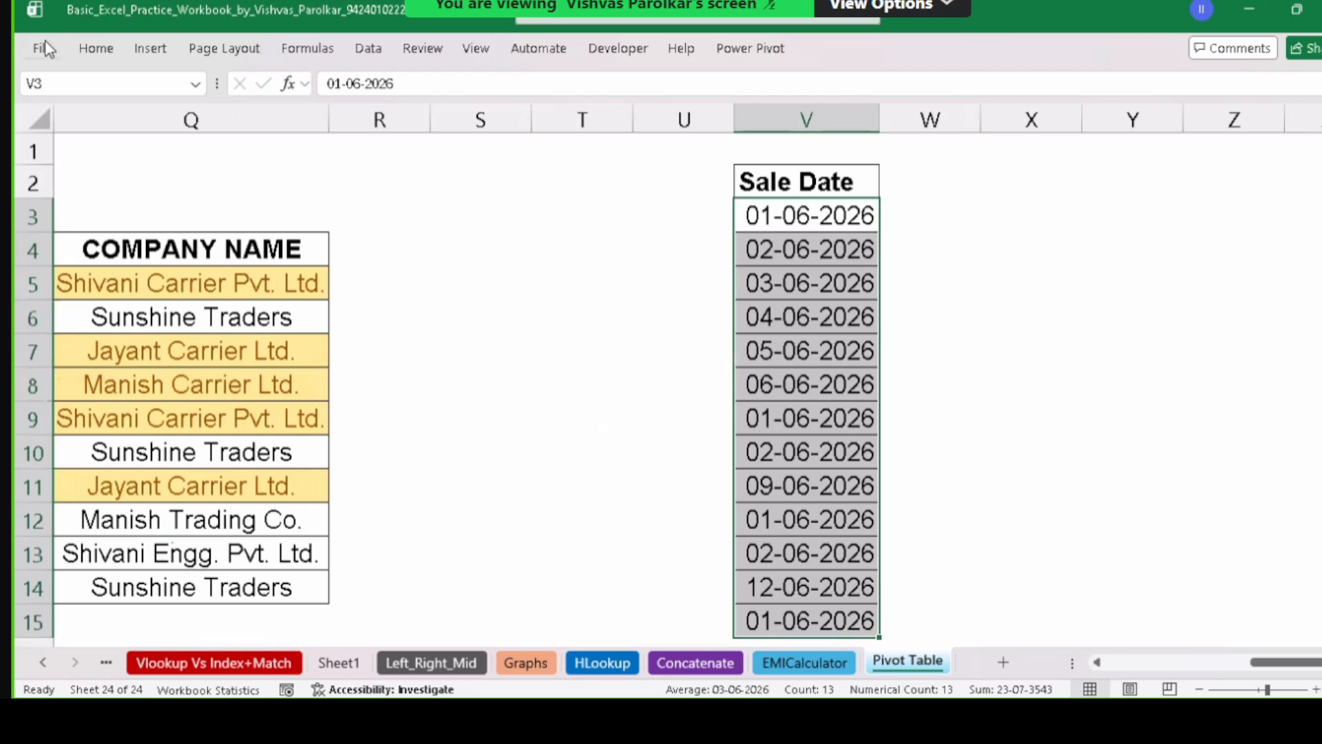
Preview Duplicate Values highlighting on the Sale Date column.
{"action": "left_click", "coordinate": [93, 49]}
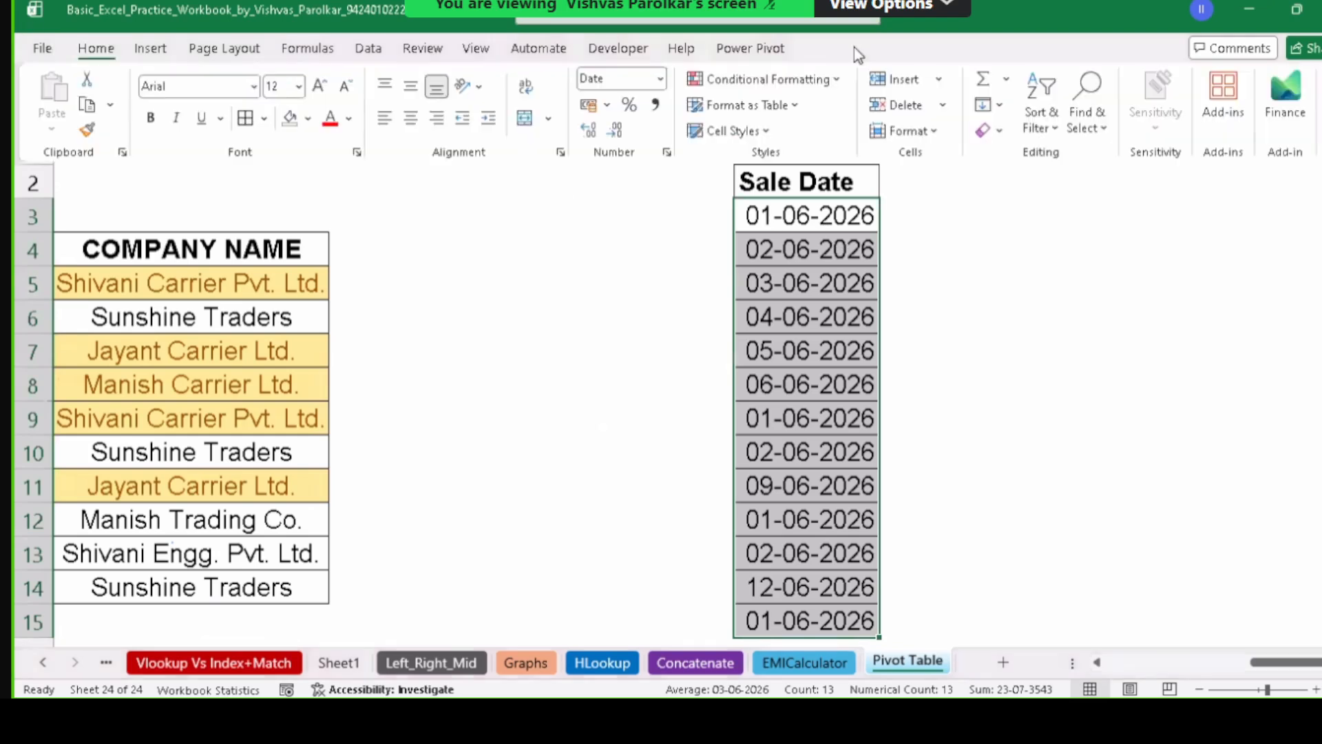
{"action": "left_click", "coordinate": [827, 82]}
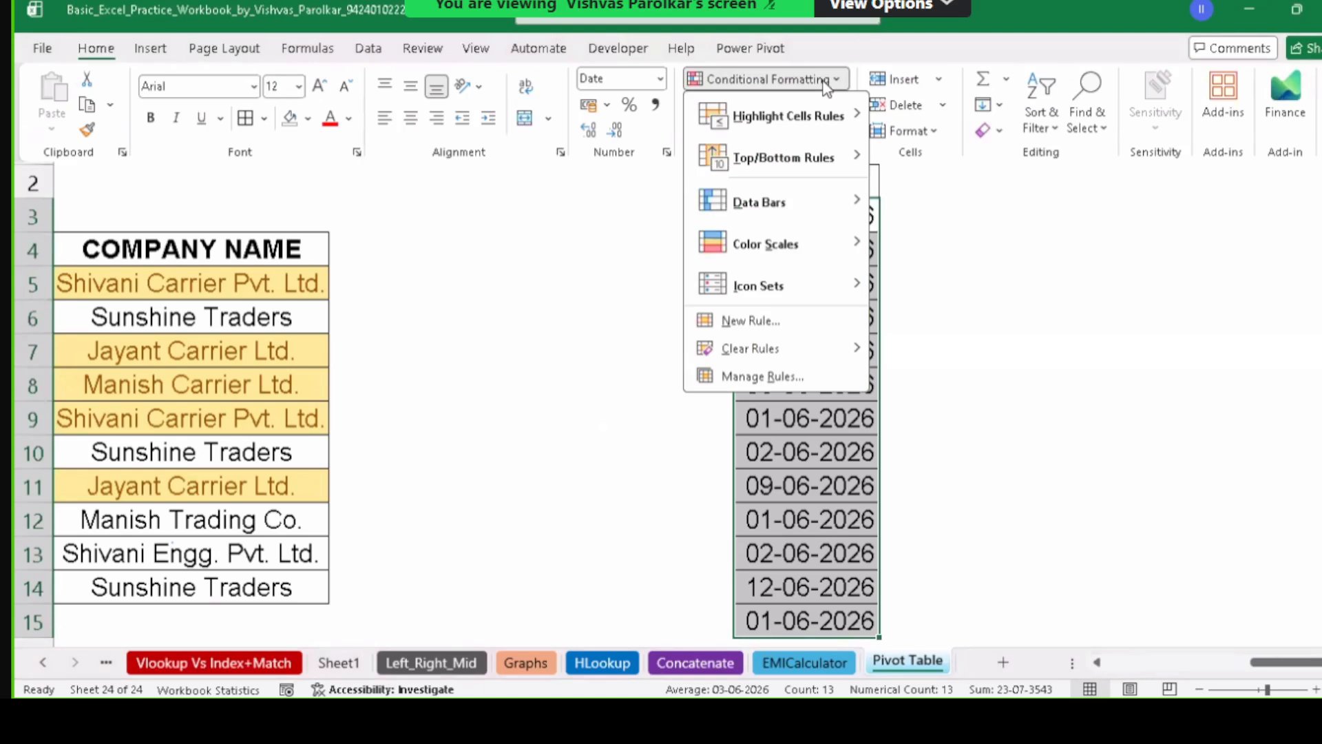
{"action": "mouse_move", "coordinate": [825, 118]}
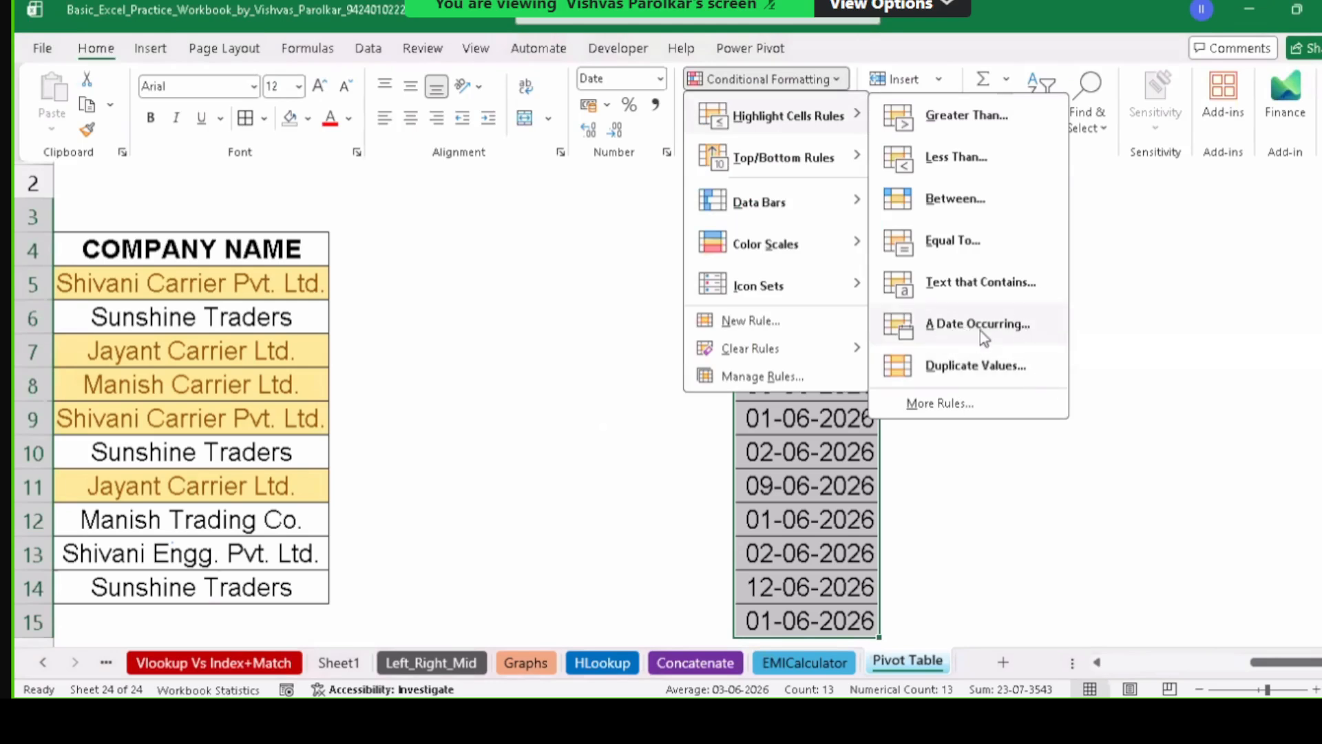
{"action": "left_click", "coordinate": [974, 366]}
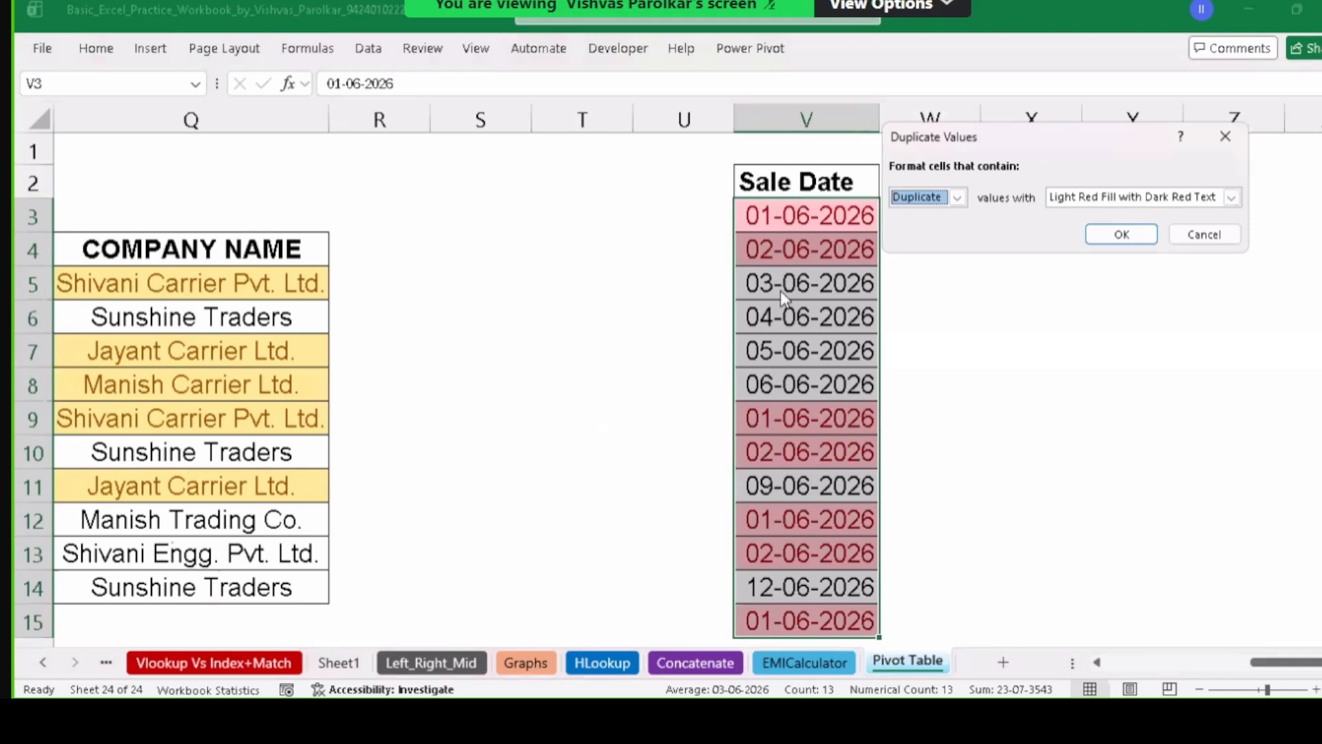
Switch the preview to Unique dates, cancel the rule, and reopen the highlight-cell rule options.
{"action": "left_click", "coordinate": [955, 196]}
{"action": "left_click", "coordinate": [923, 228]}
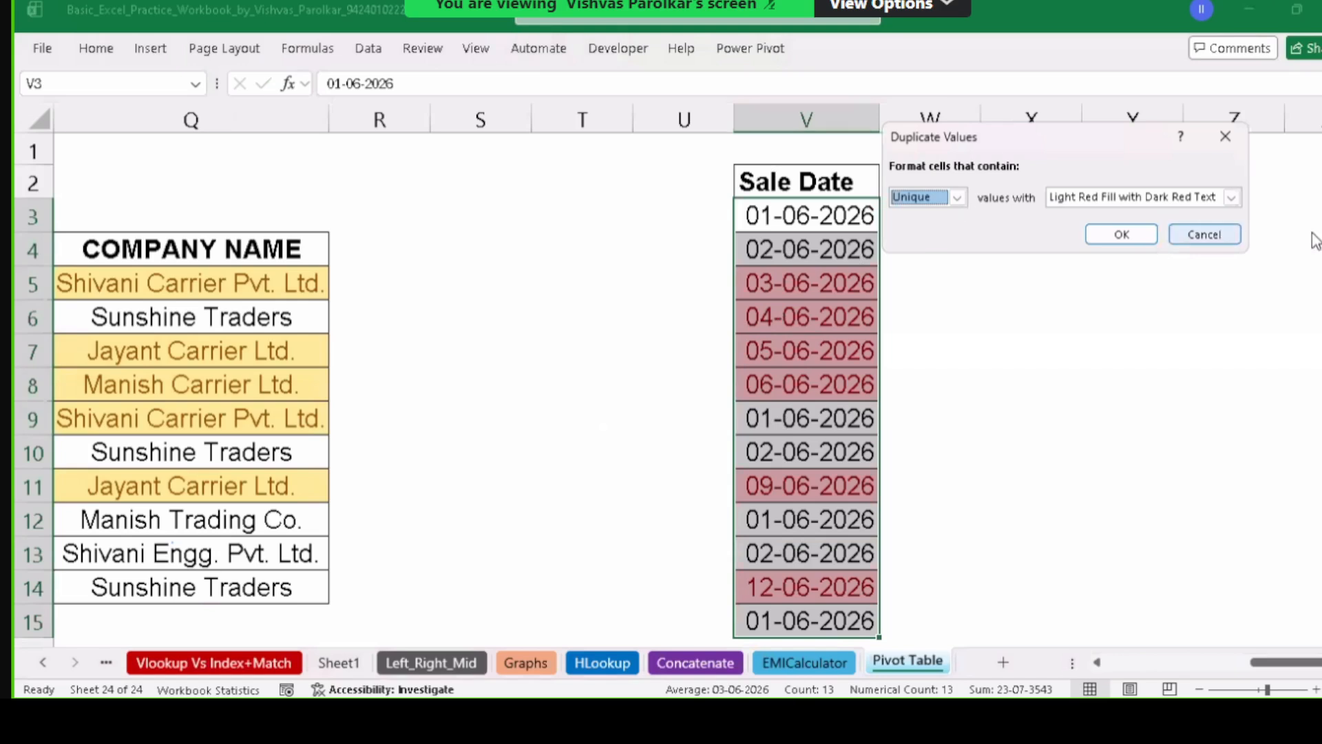
{"action": "left_click", "coordinate": [1206, 235]}
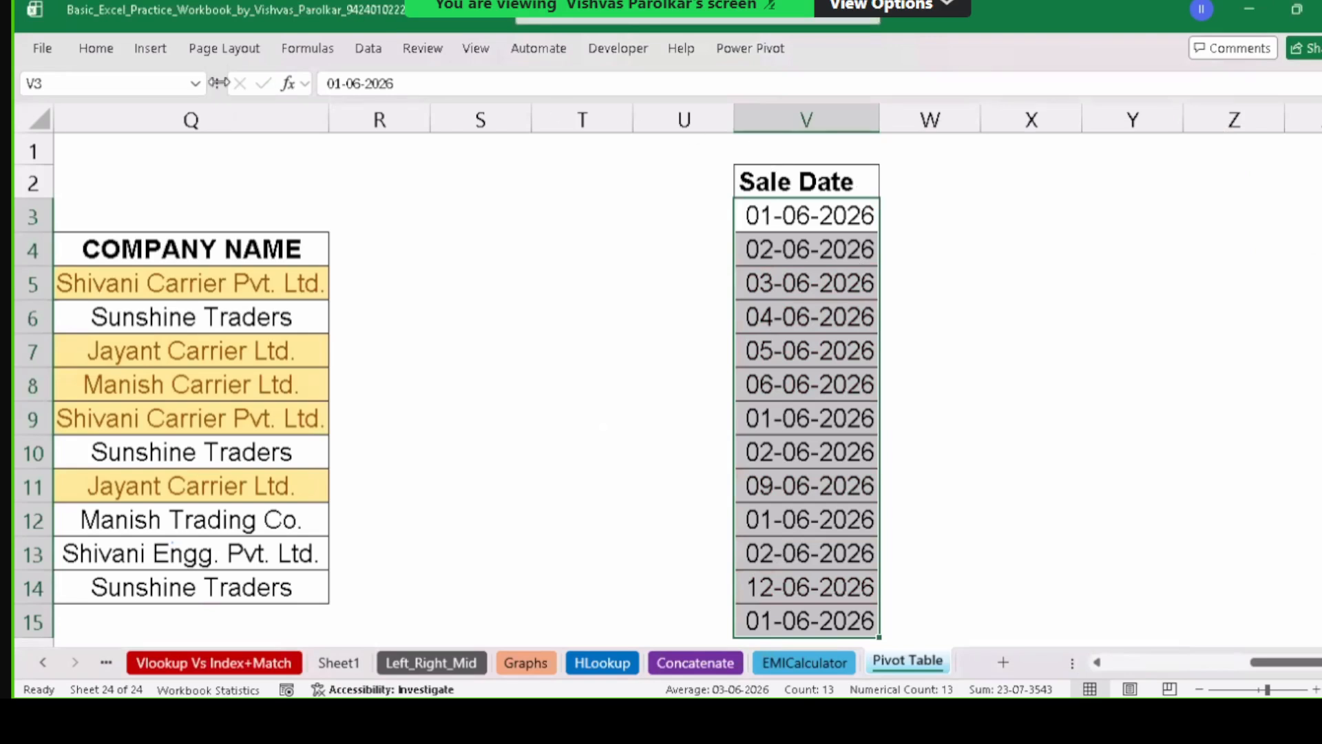
{"action": "left_click", "coordinate": [120, 49]}
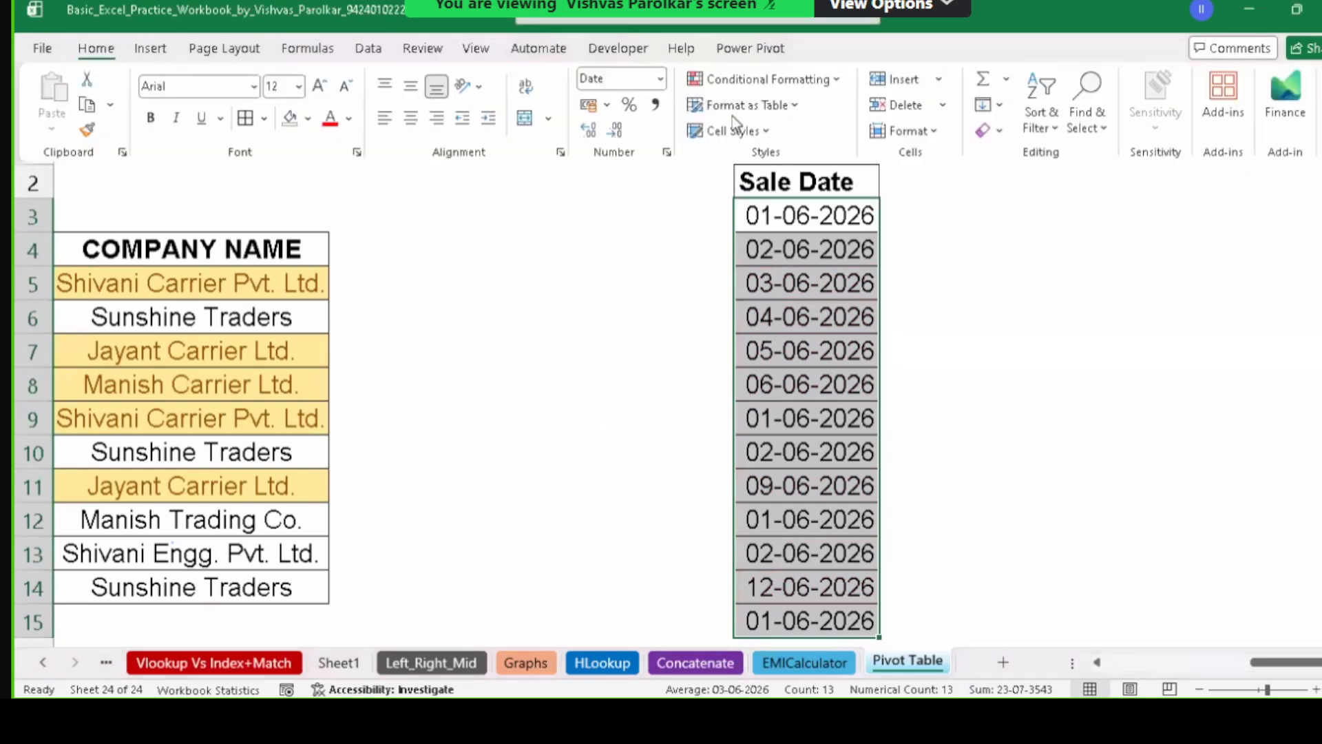
{"action": "left_click", "coordinate": [764, 79]}
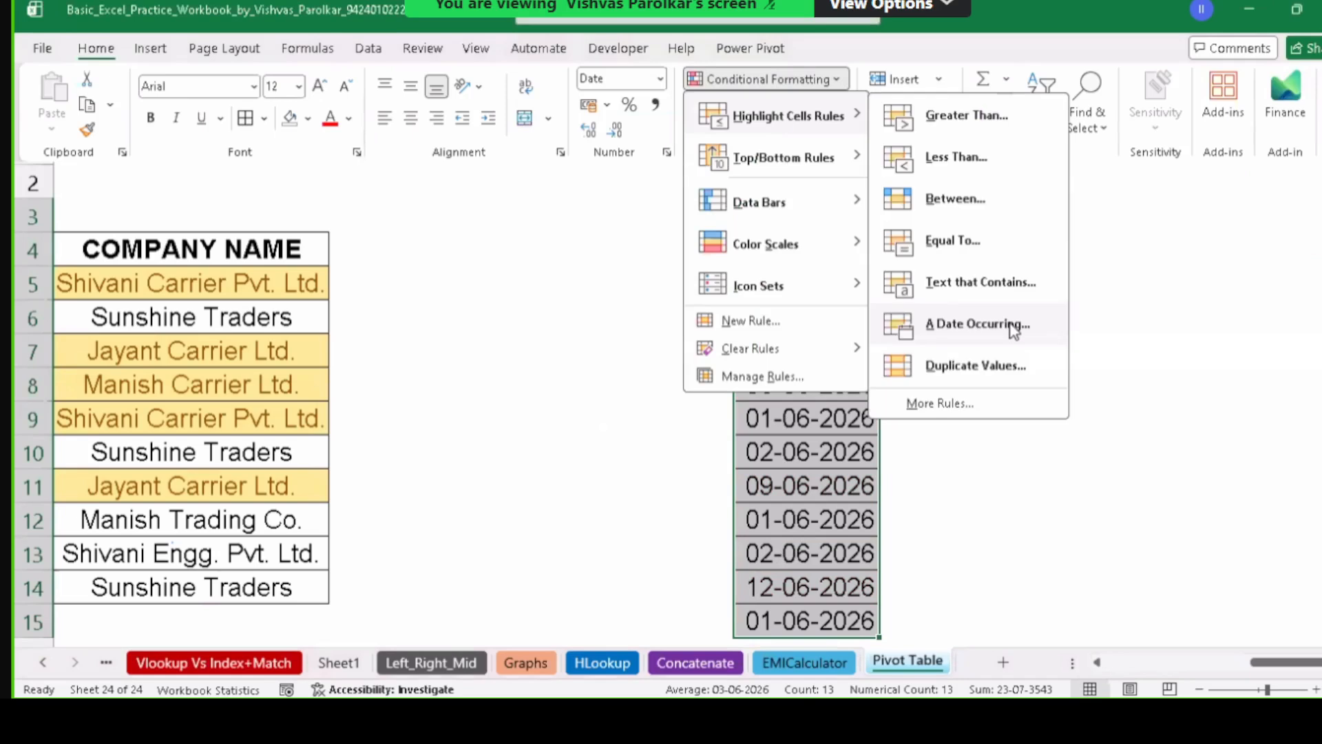
Add an 'A Date Occurring' rule for Today with Light Red Fill with Dark Red Text.
{"action": "left_click", "coordinate": [978, 324]}
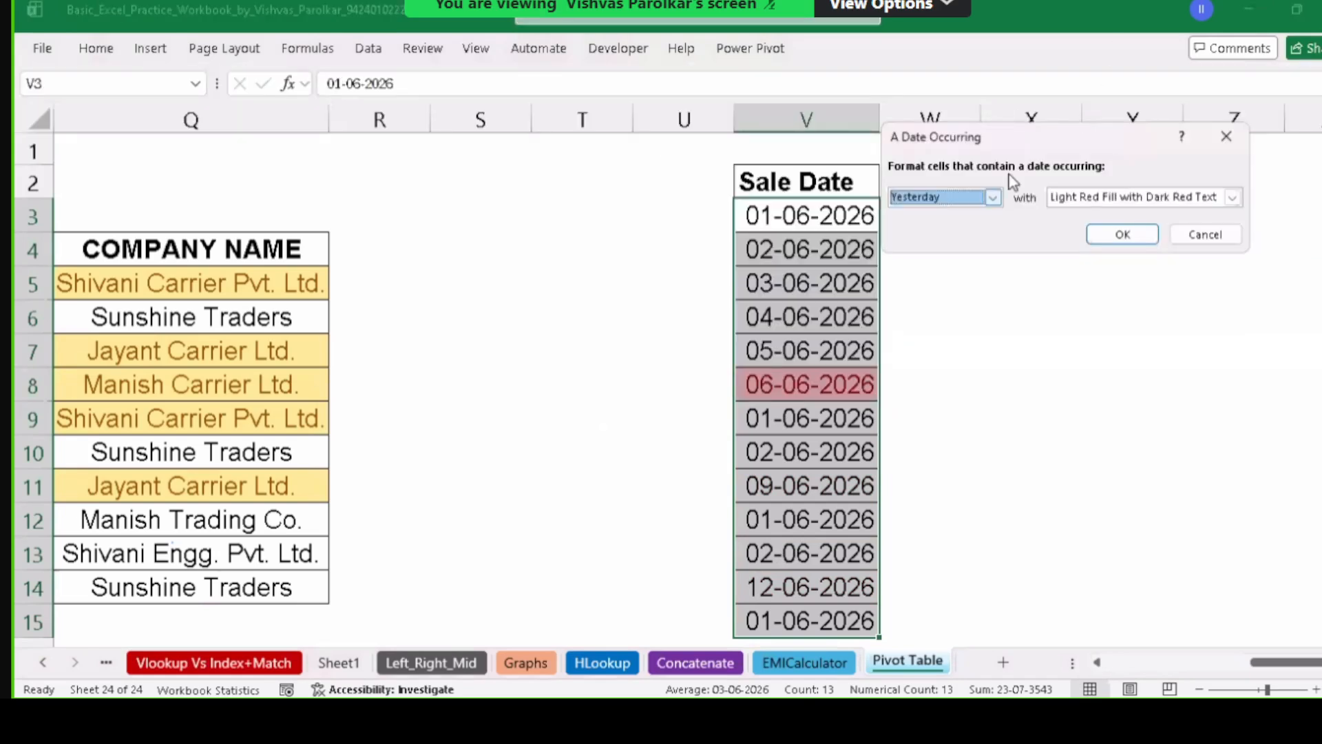
{"action": "left_click", "coordinate": [967, 198]}
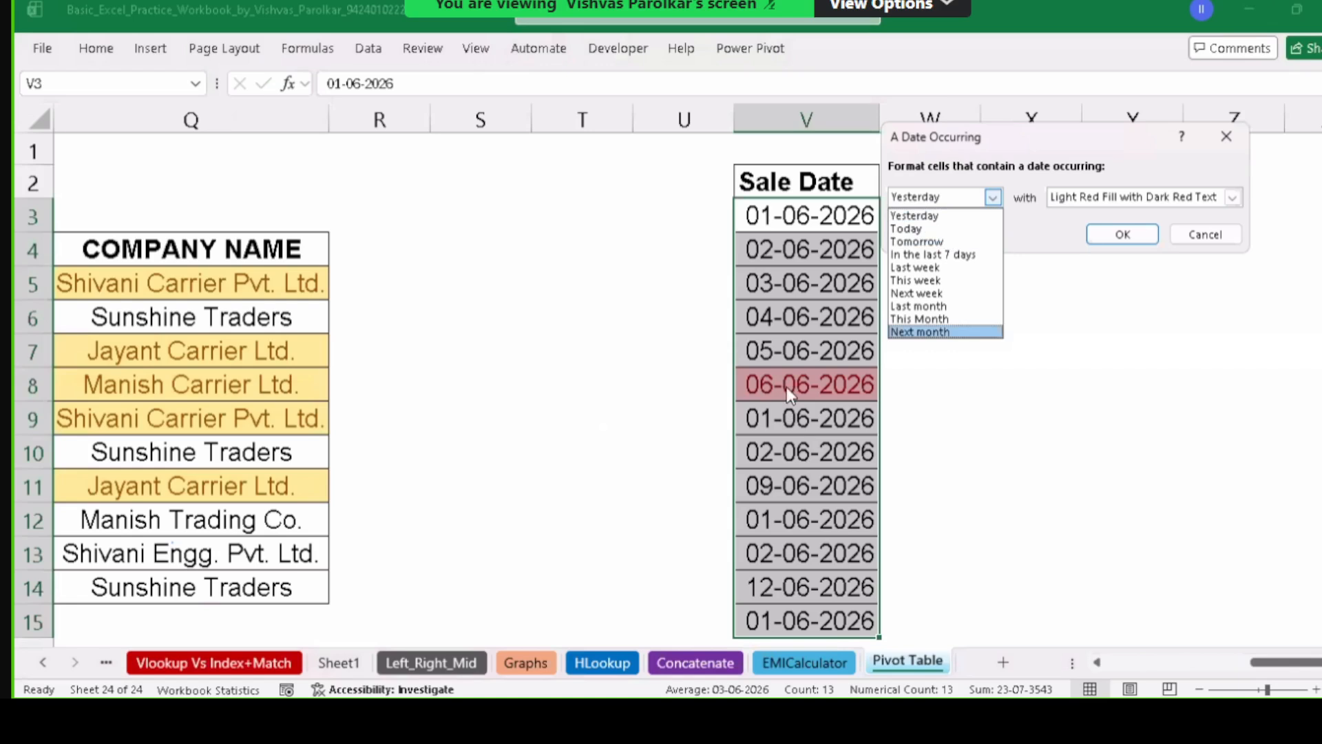
{"action": "left_click", "coordinate": [936, 228]}
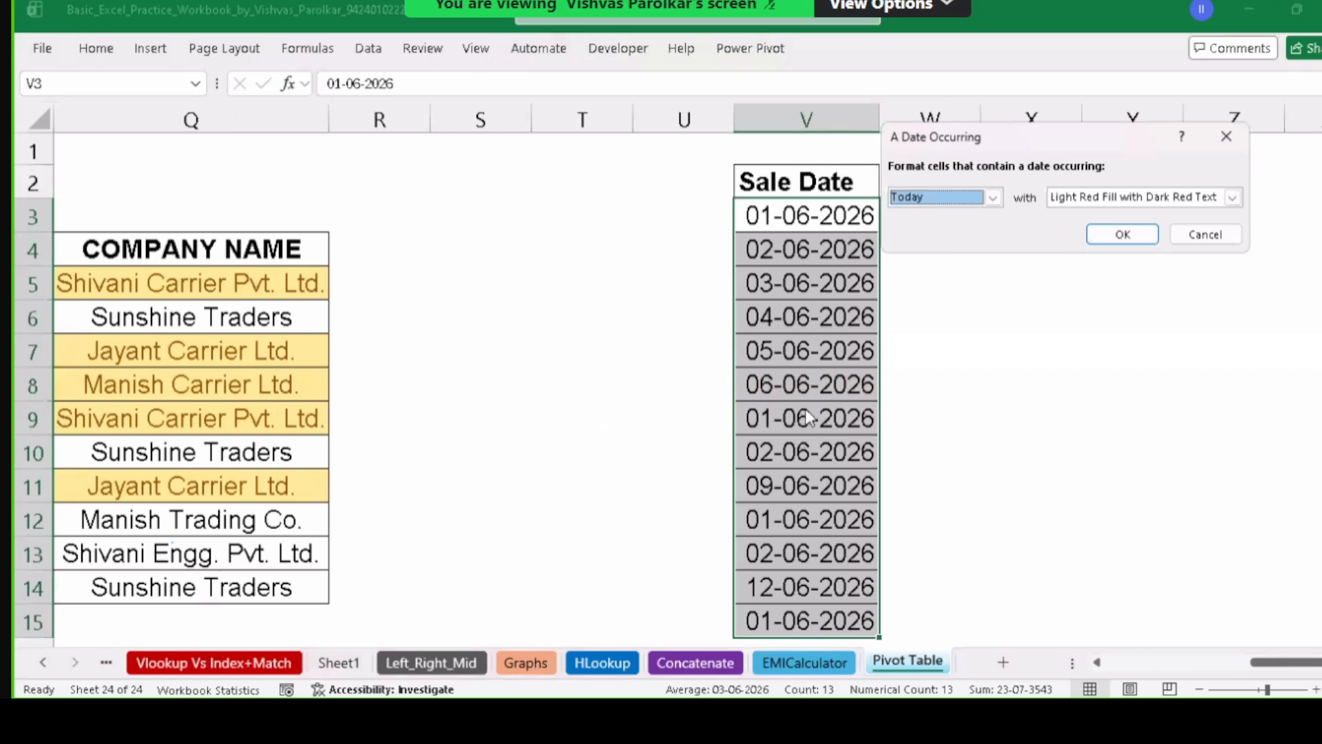
{"action": "left_click", "coordinate": [1155, 236]}
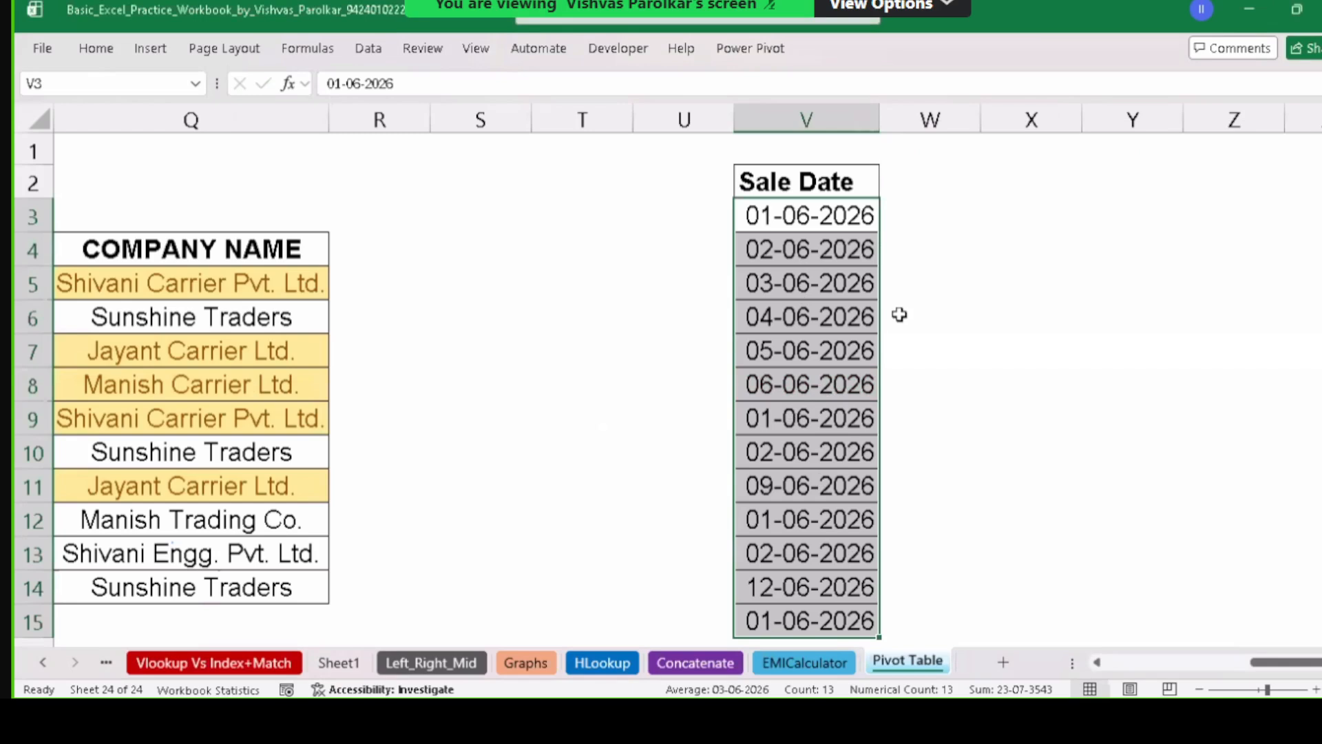
Enter 07-06-2026 in V9 and V5, then select the Sale Date range V3:V15.
{"action": "left_click", "coordinate": [794, 421]}
{"action": "type", "text": "7-0"}
{"action": "type", "text": "6-"}
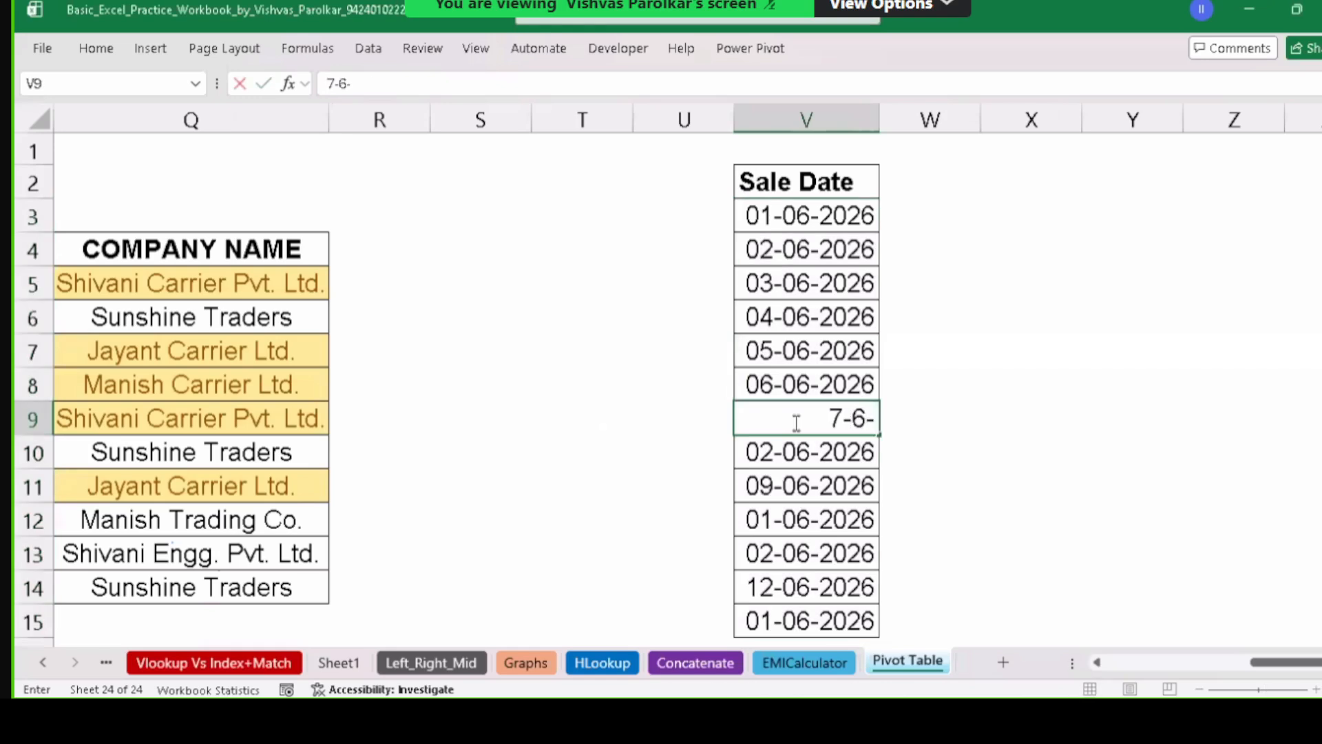
{"action": "type", "text": "20"}
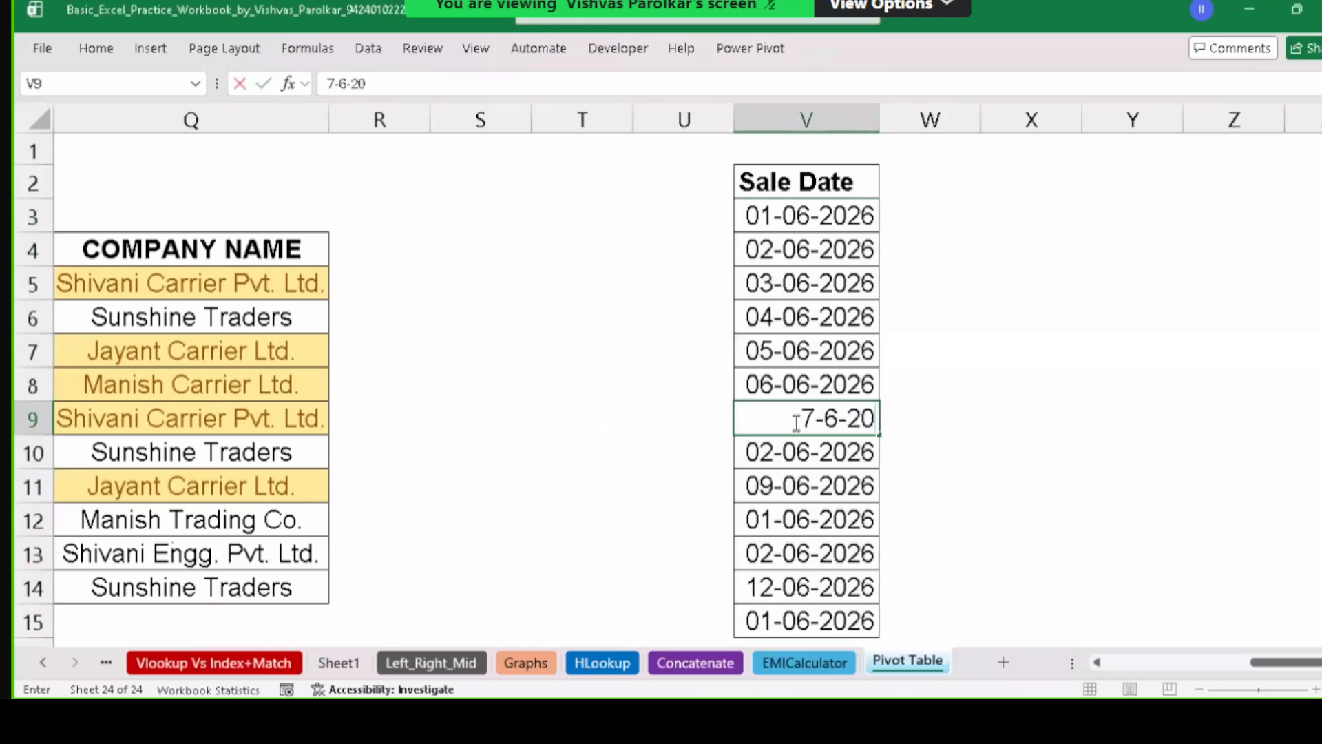
{"action": "type", "text": "26"}
{"action": "key", "text": "Return"}
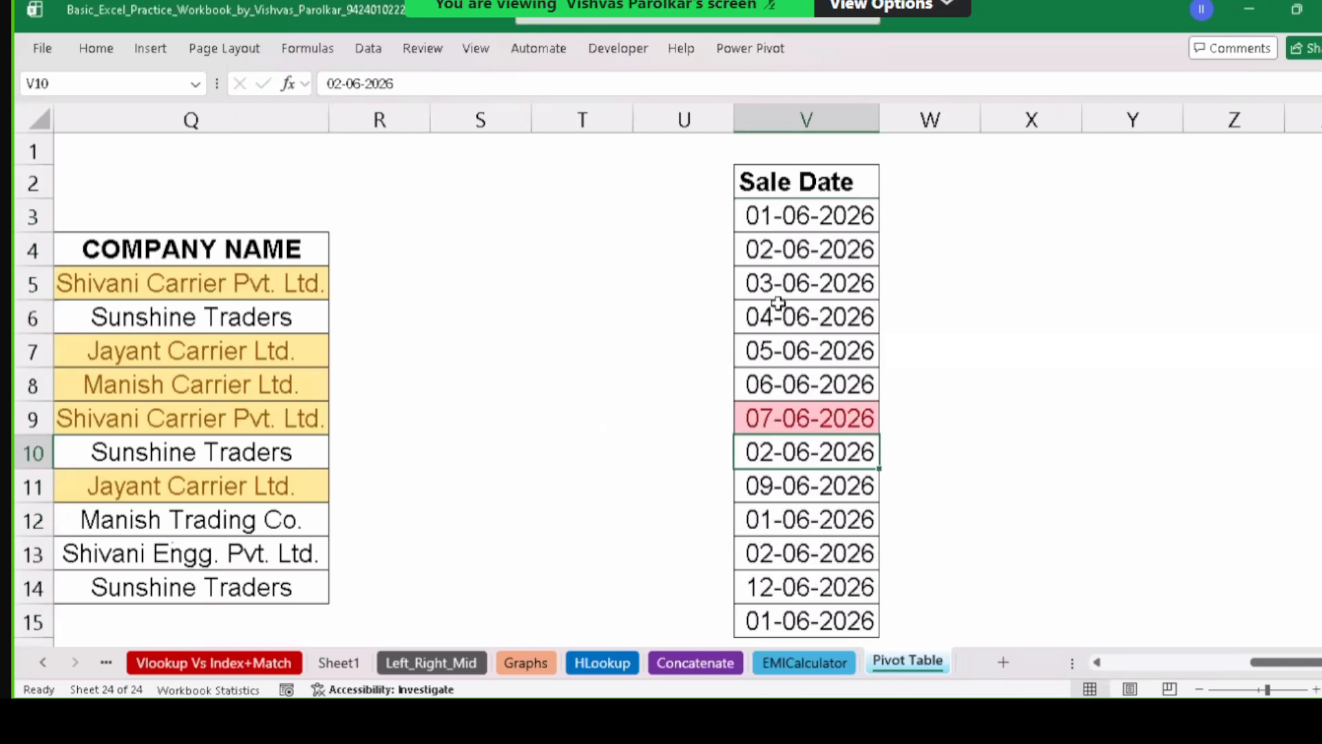
{"action": "left_click", "coordinate": [806, 286]}
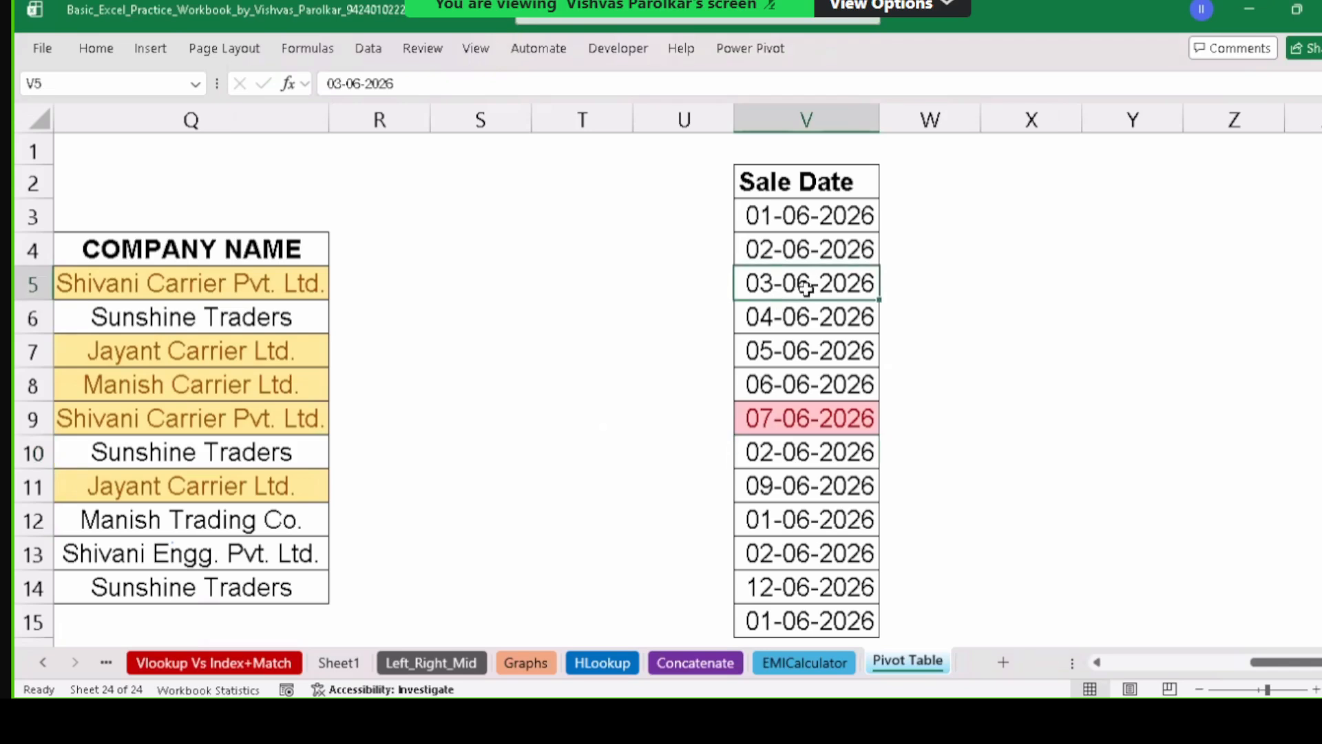
{"action": "type", "text": "7-06-2"}
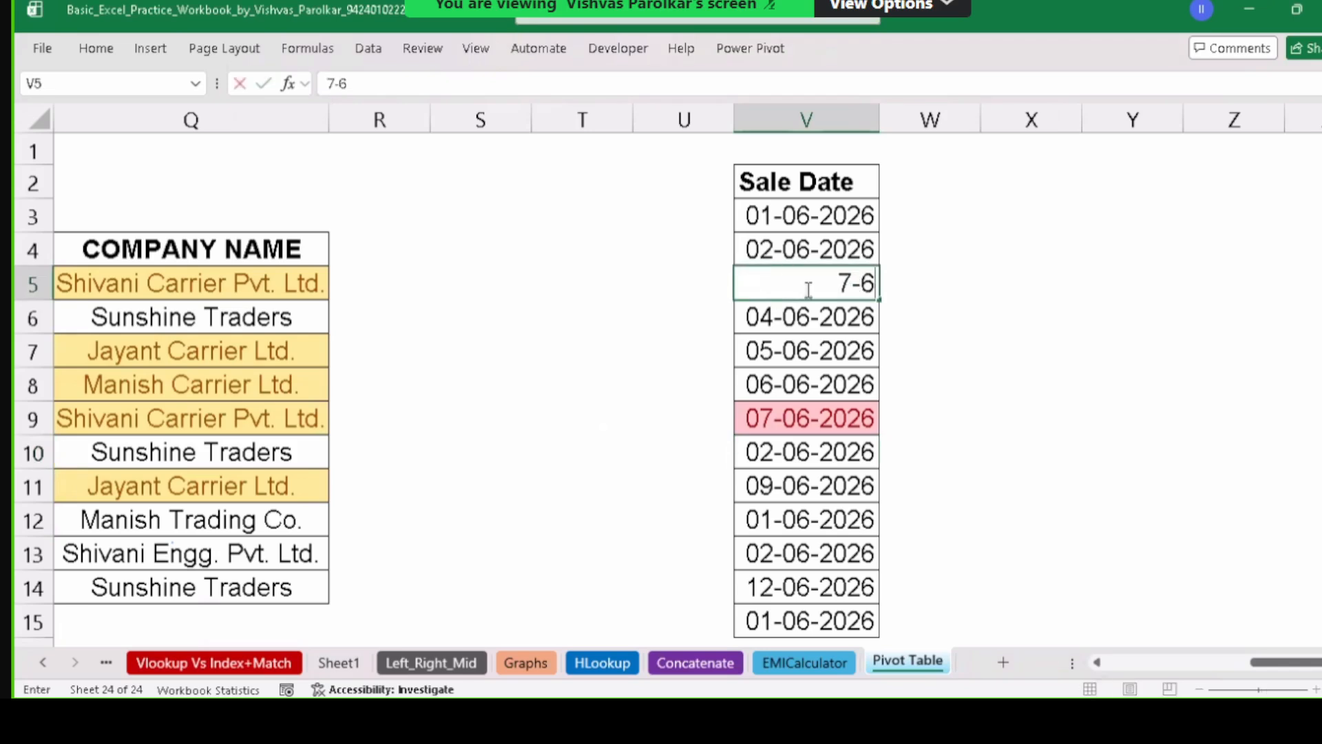
{"action": "type", "text": "02"}
{"action": "type", "text": "6"}
{"action": "key", "text": "Return"}
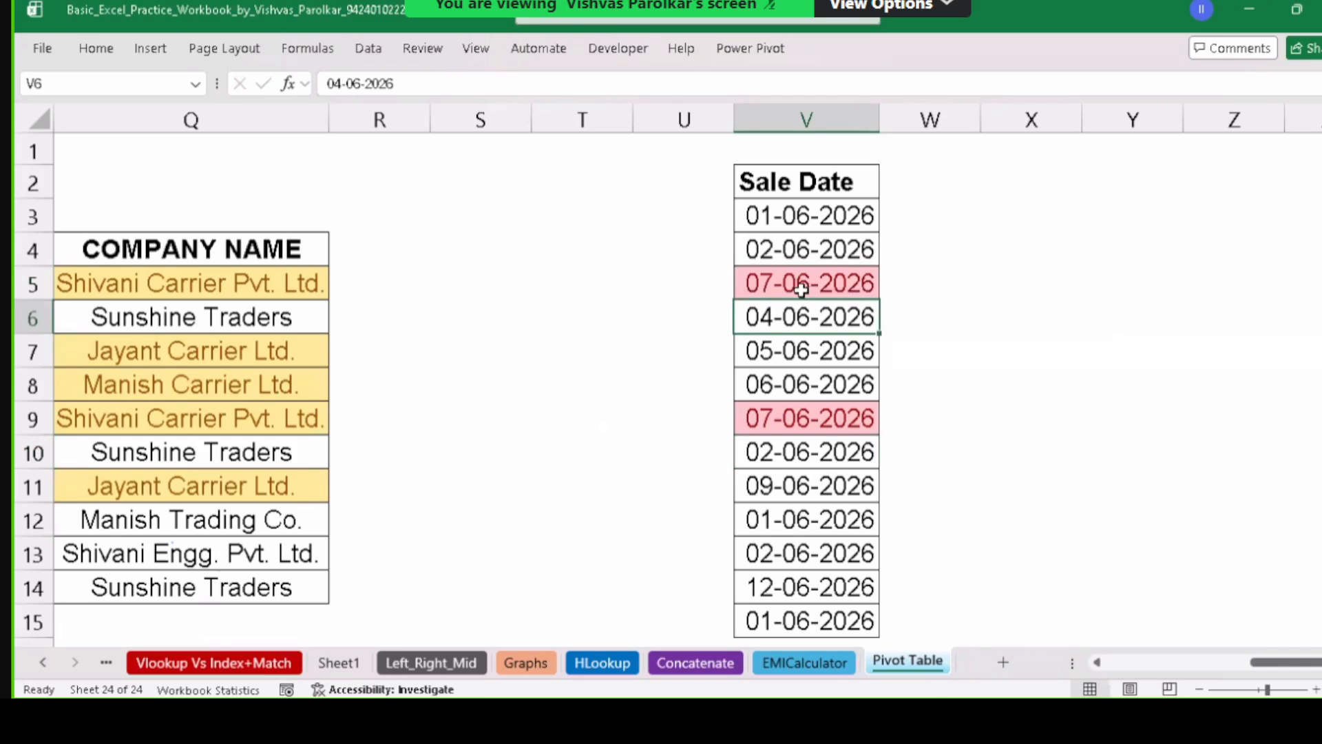
{"action": "left_click_drag", "start_coordinate": [803, 219], "coordinate": [818, 451]}
{"action": "scroll", "coordinate": [818, 437], "scroll_direction": "up", "scroll_amount": 2}
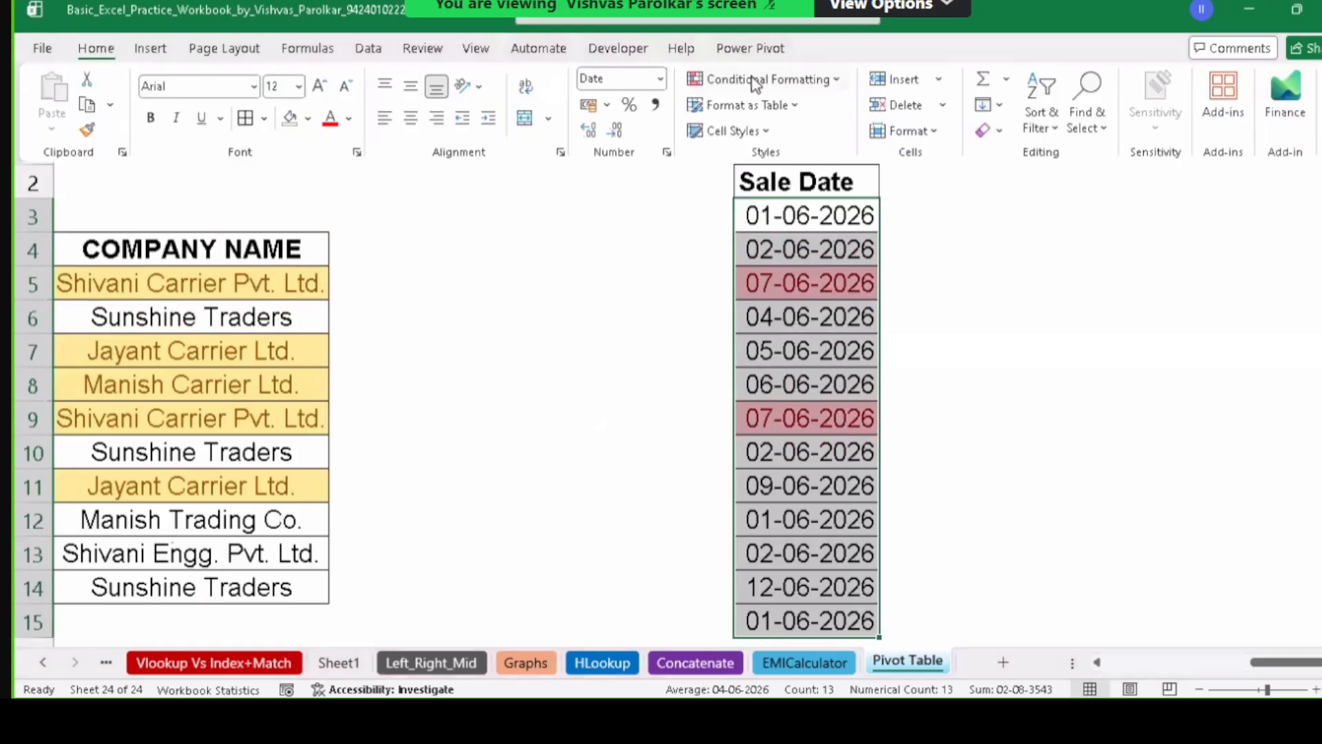
Edit the Today rule in the rules list to flag dates 'In the last 7 days'.
{"action": "left_click", "coordinate": [772, 80]}
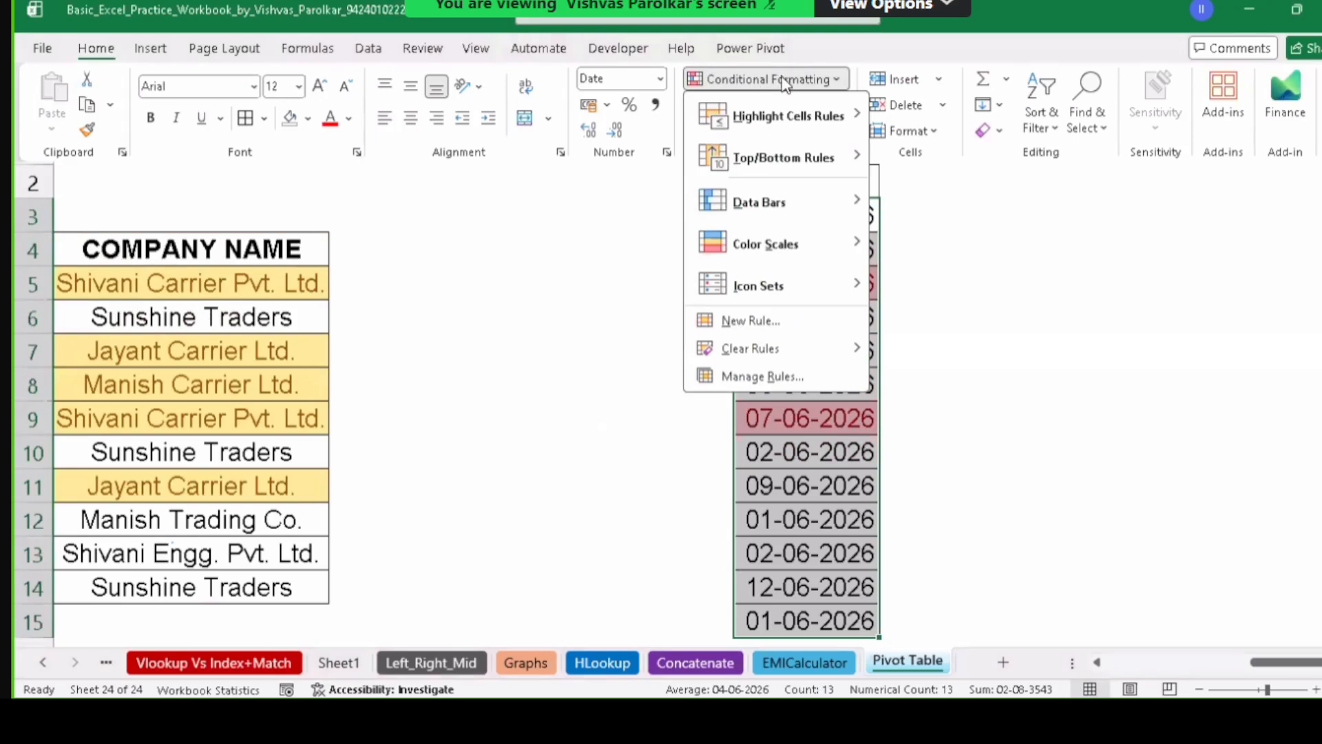
{"action": "left_click", "coordinate": [765, 376]}
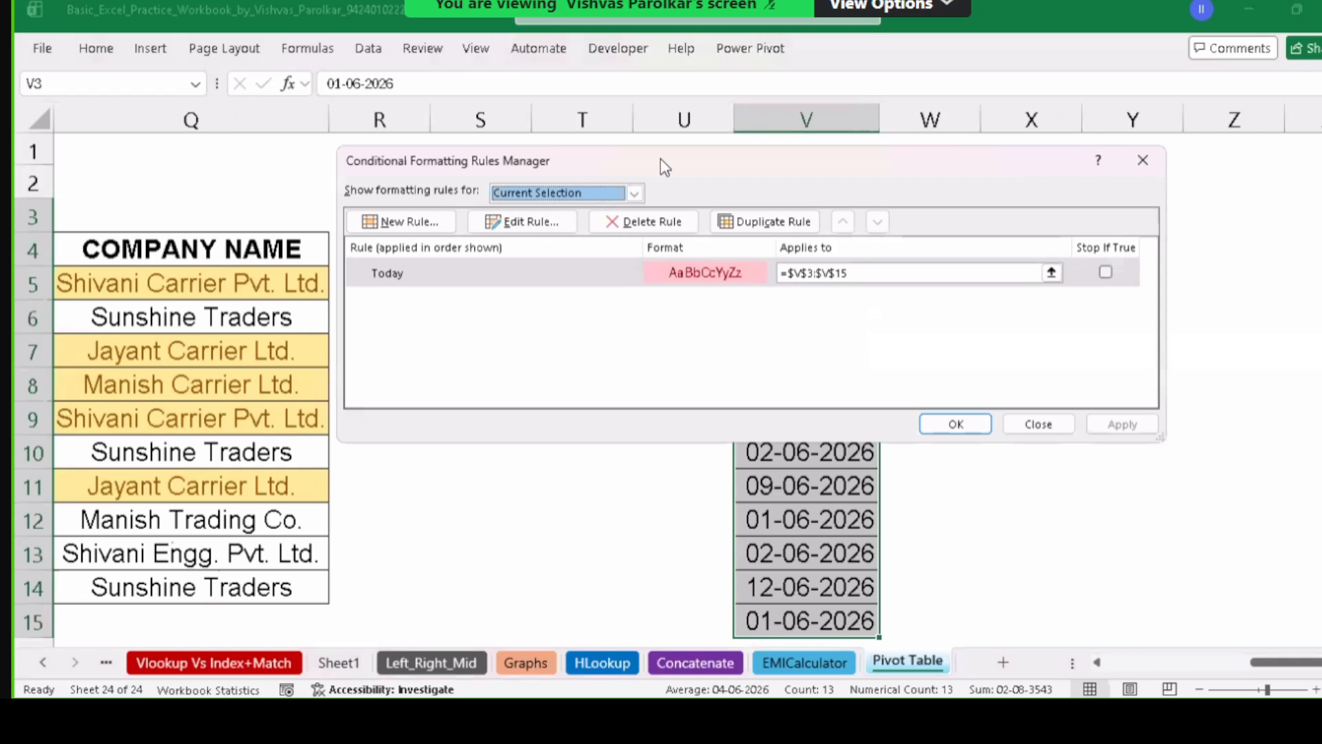
{"action": "left_click", "coordinate": [522, 222]}
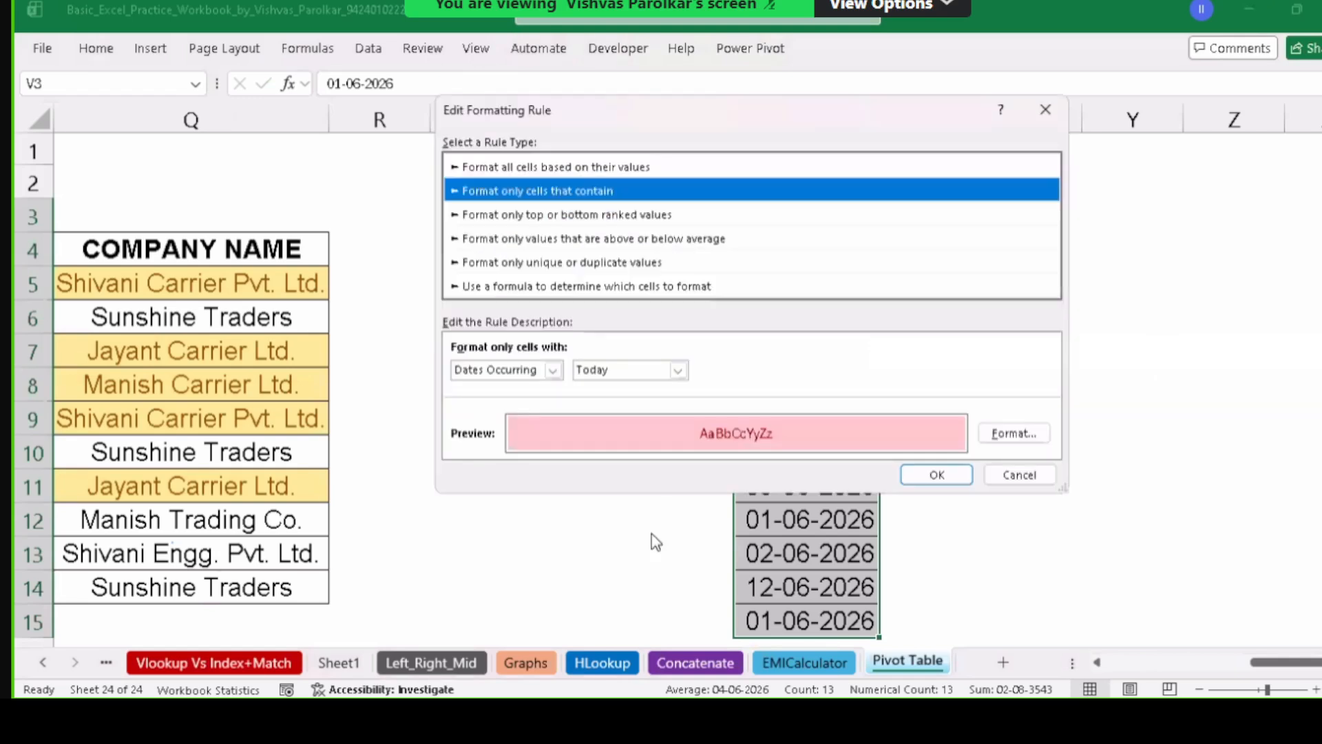
{"action": "left_click", "coordinate": [678, 370]}
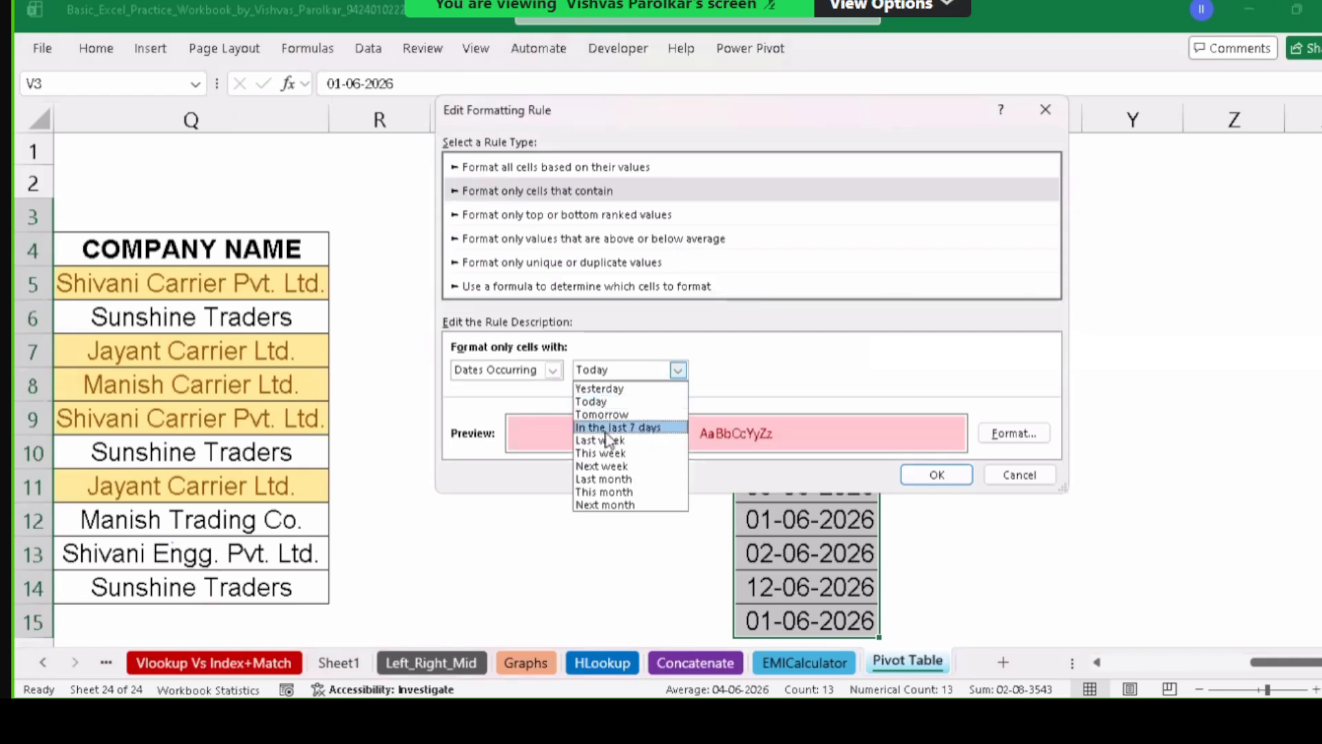
{"action": "left_click", "coordinate": [616, 429]}
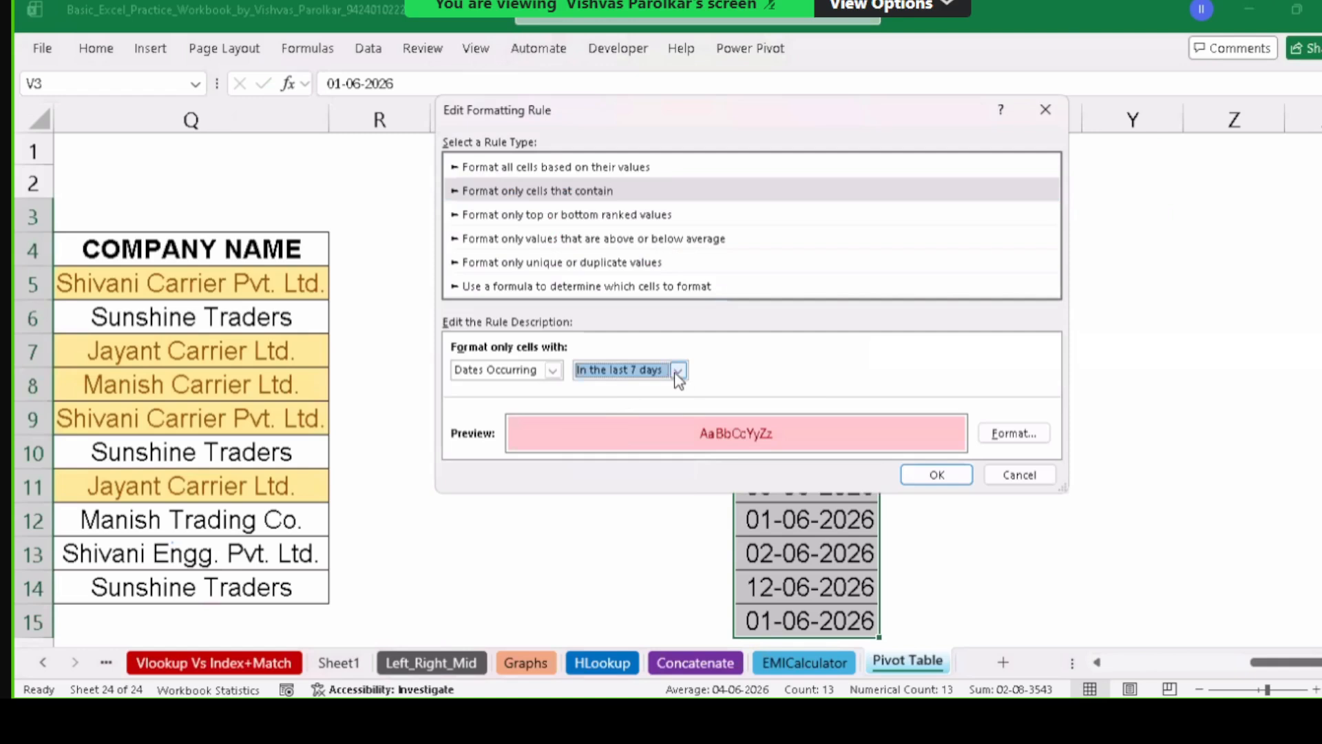
Give the last-7-days rule a light pink fill, then apply and close the rules list.
{"action": "left_click", "coordinate": [1033, 433]}
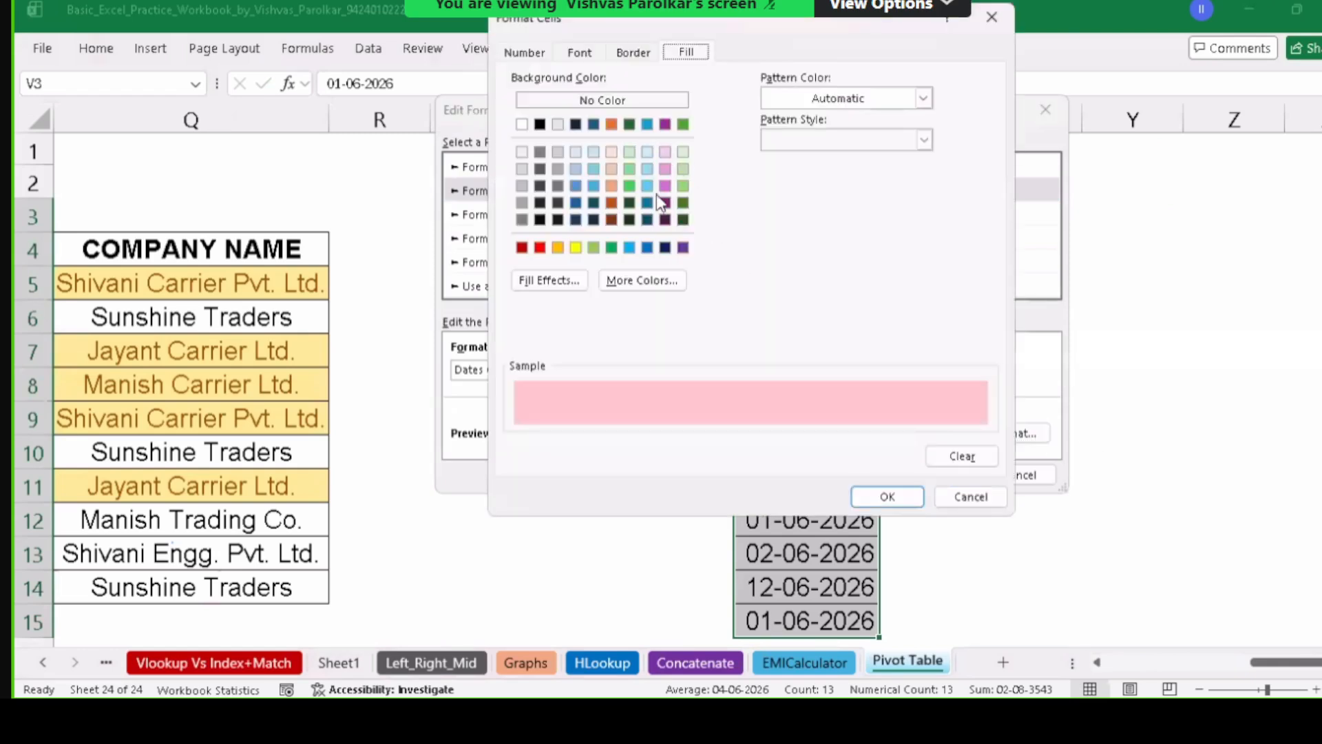
{"action": "left_click", "coordinate": [611, 185]}
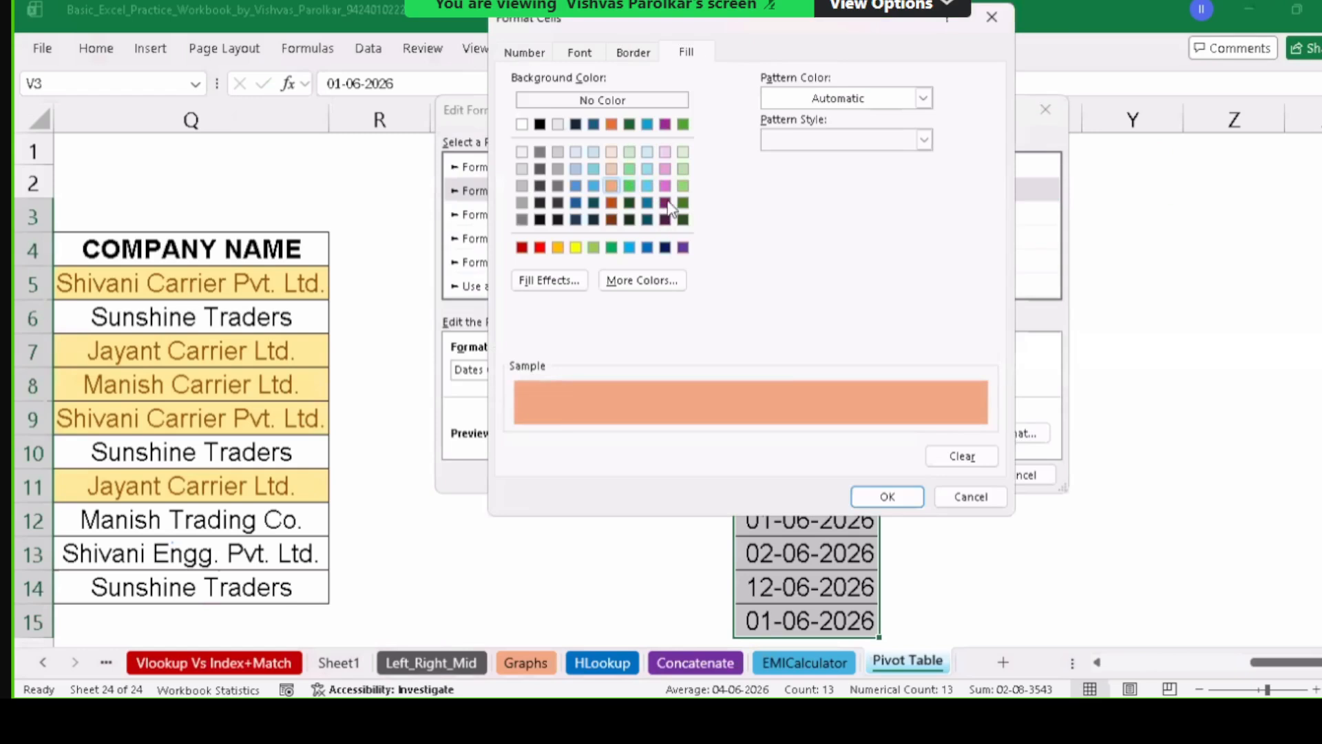
{"action": "left_click", "coordinate": [615, 151]}
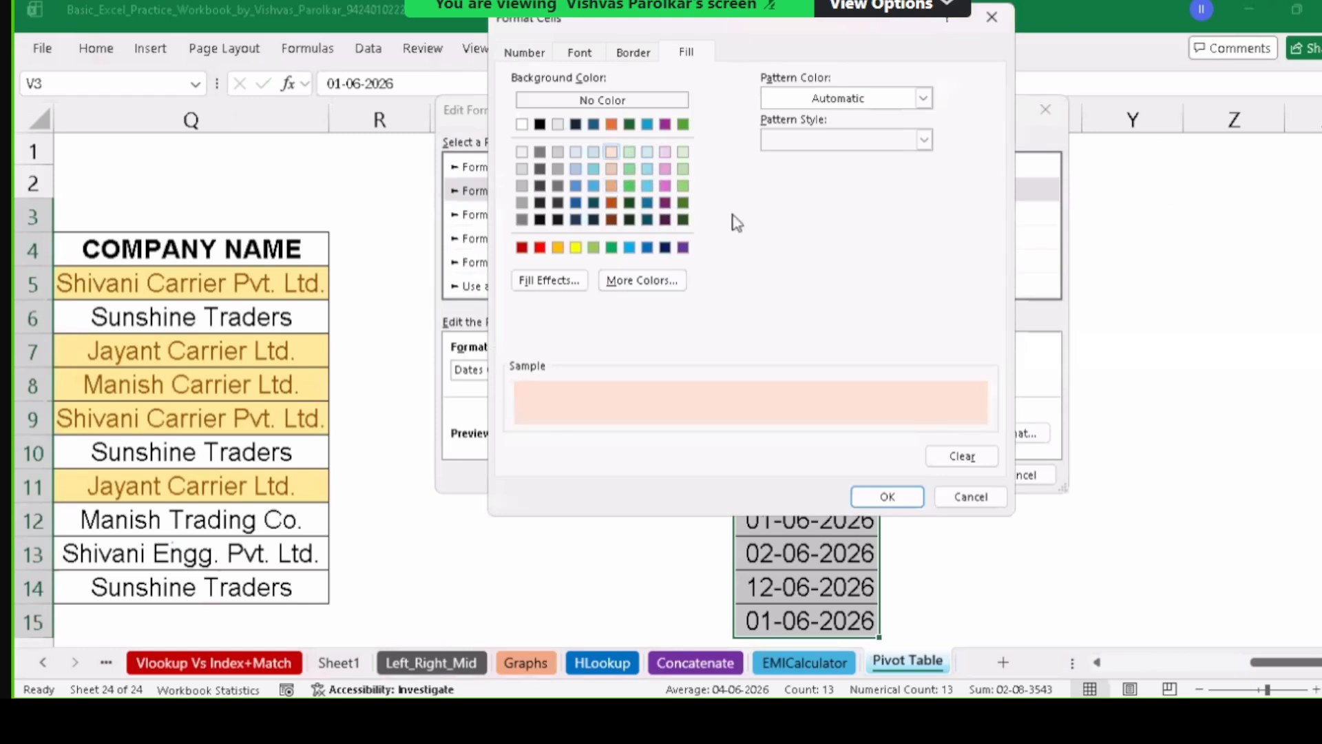
{"action": "left_click", "coordinate": [920, 497]}
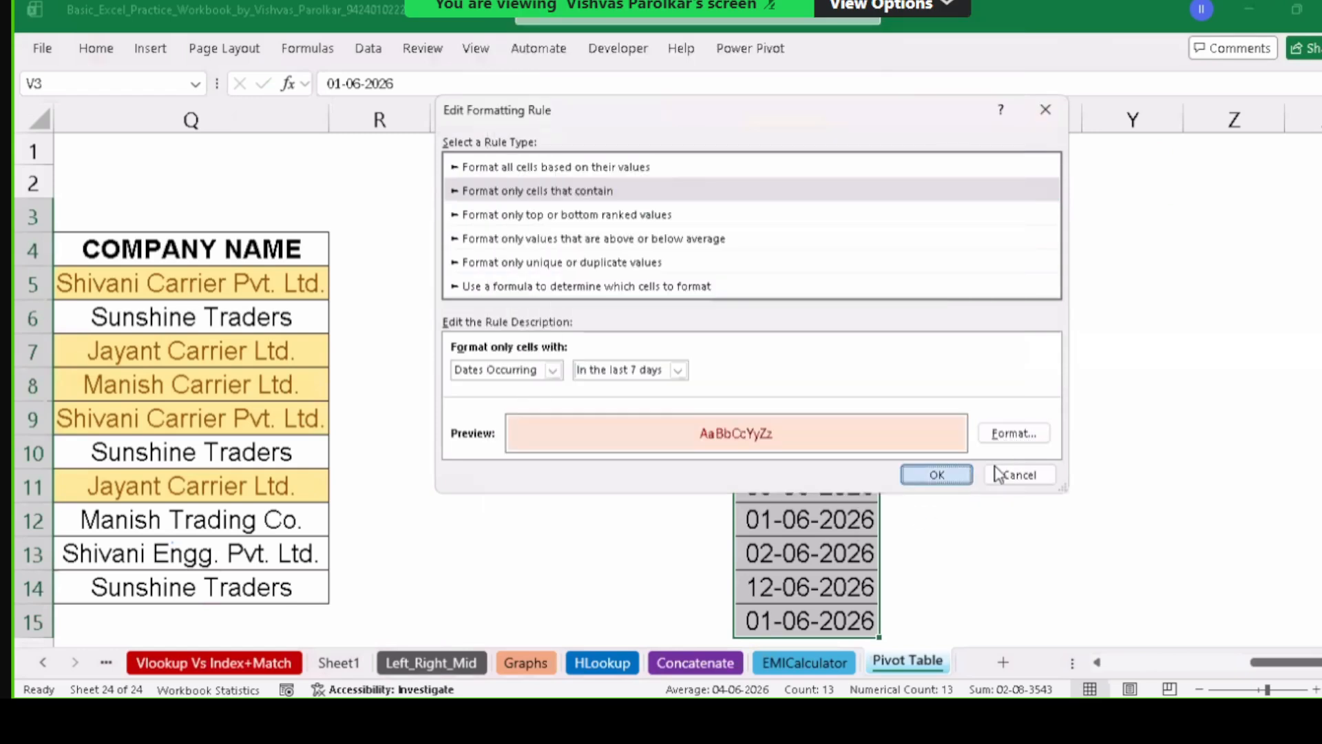
{"action": "left_click", "coordinate": [964, 475]}
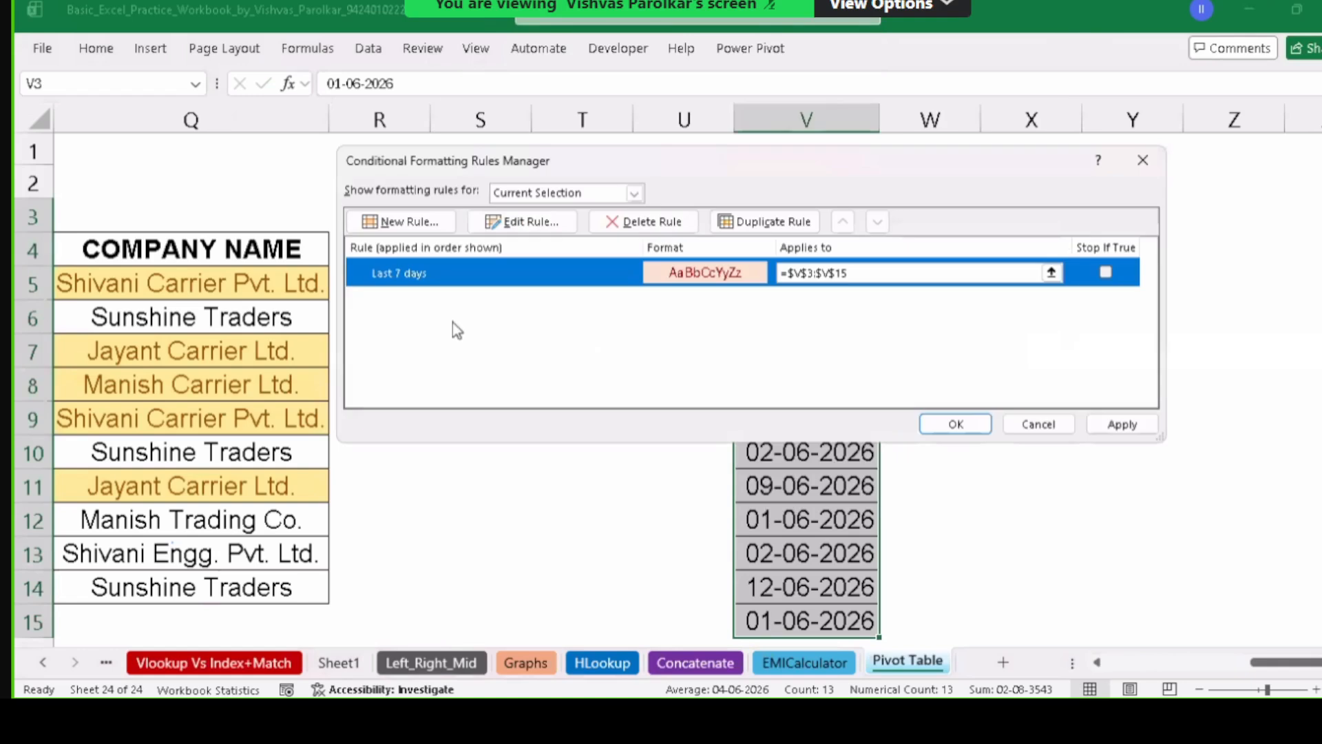
{"action": "left_click", "coordinate": [1121, 425]}
{"action": "left_click", "coordinate": [986, 426]}
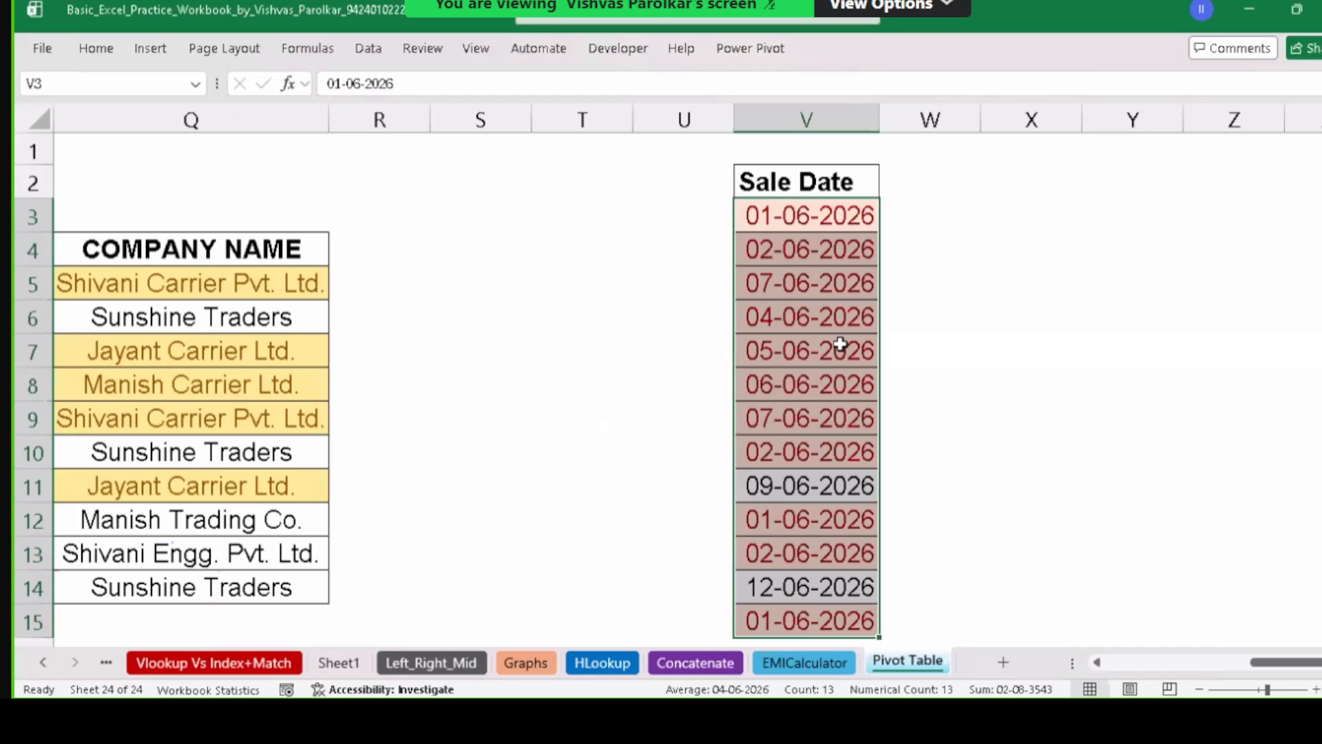
Inspect the shaded date in V9 and the unshaded date in V11.
{"action": "left_click", "coordinate": [791, 489]}
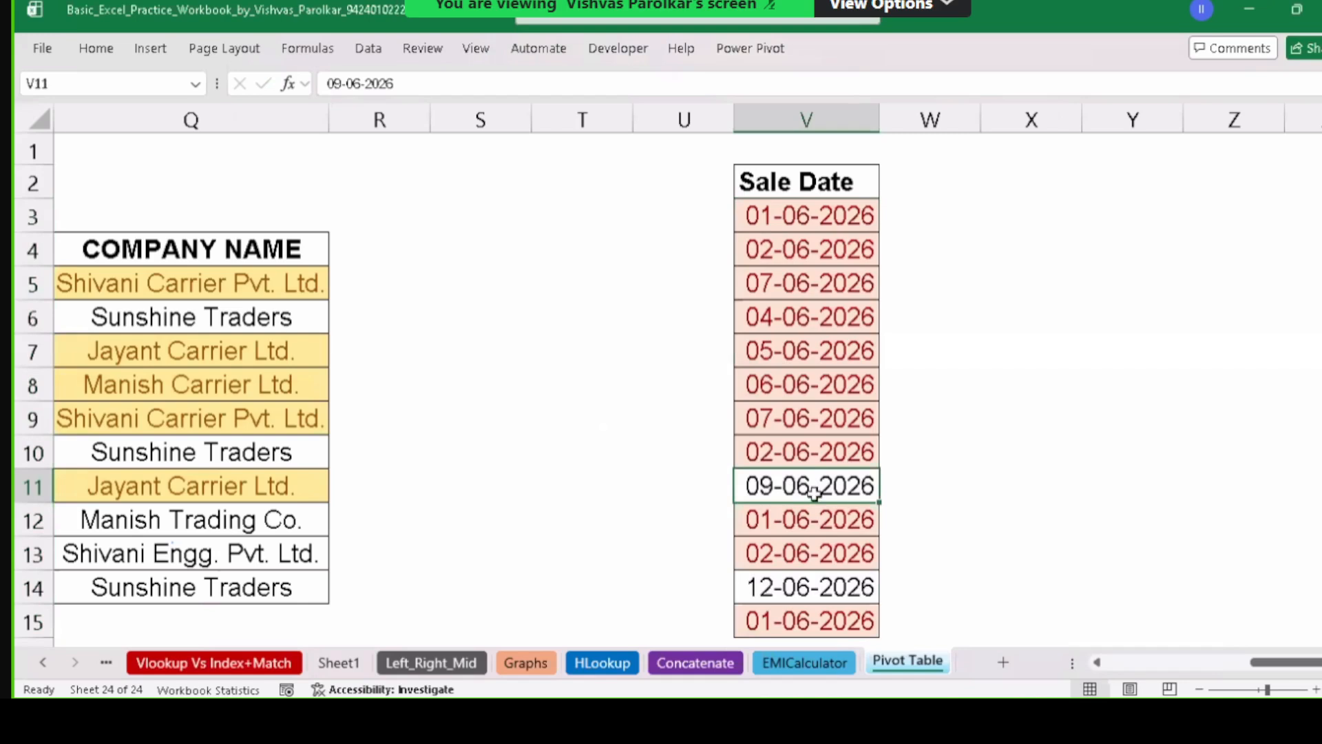
{"action": "left_click", "coordinate": [816, 422]}
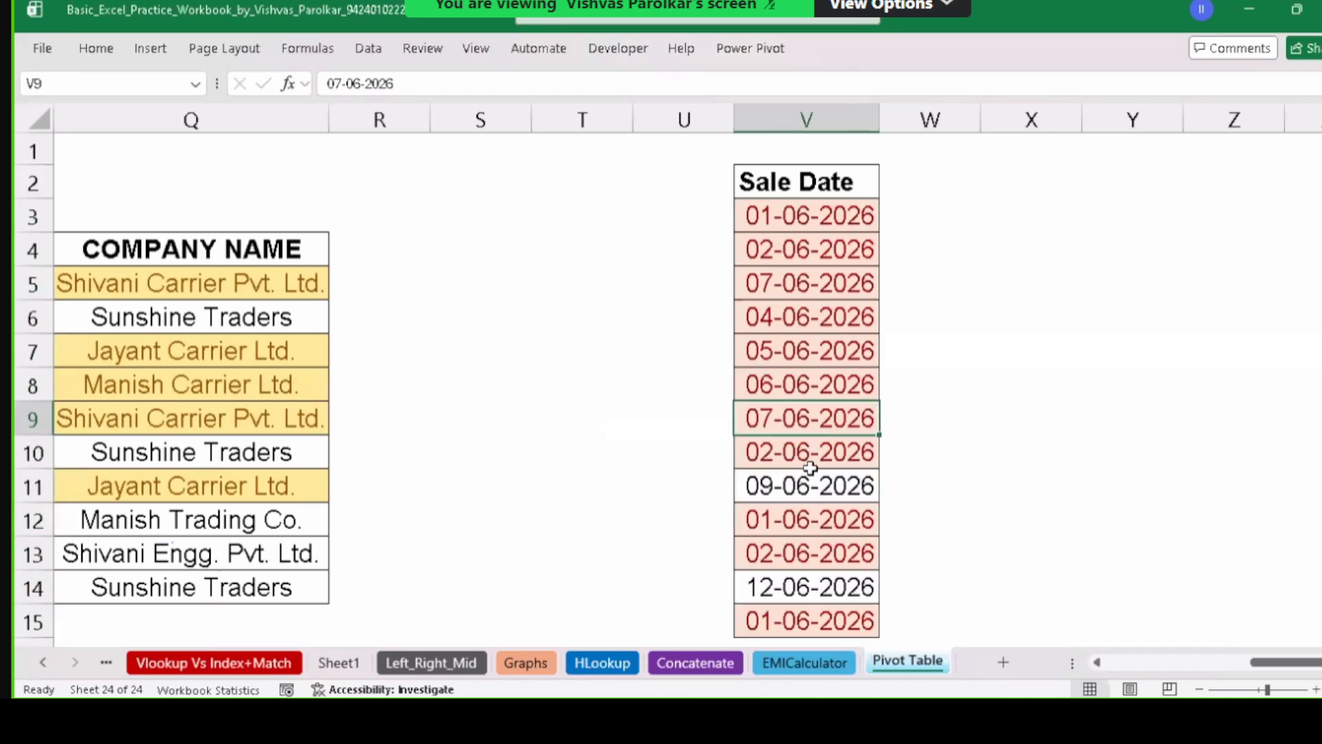
{"action": "left_click", "coordinate": [813, 482]}
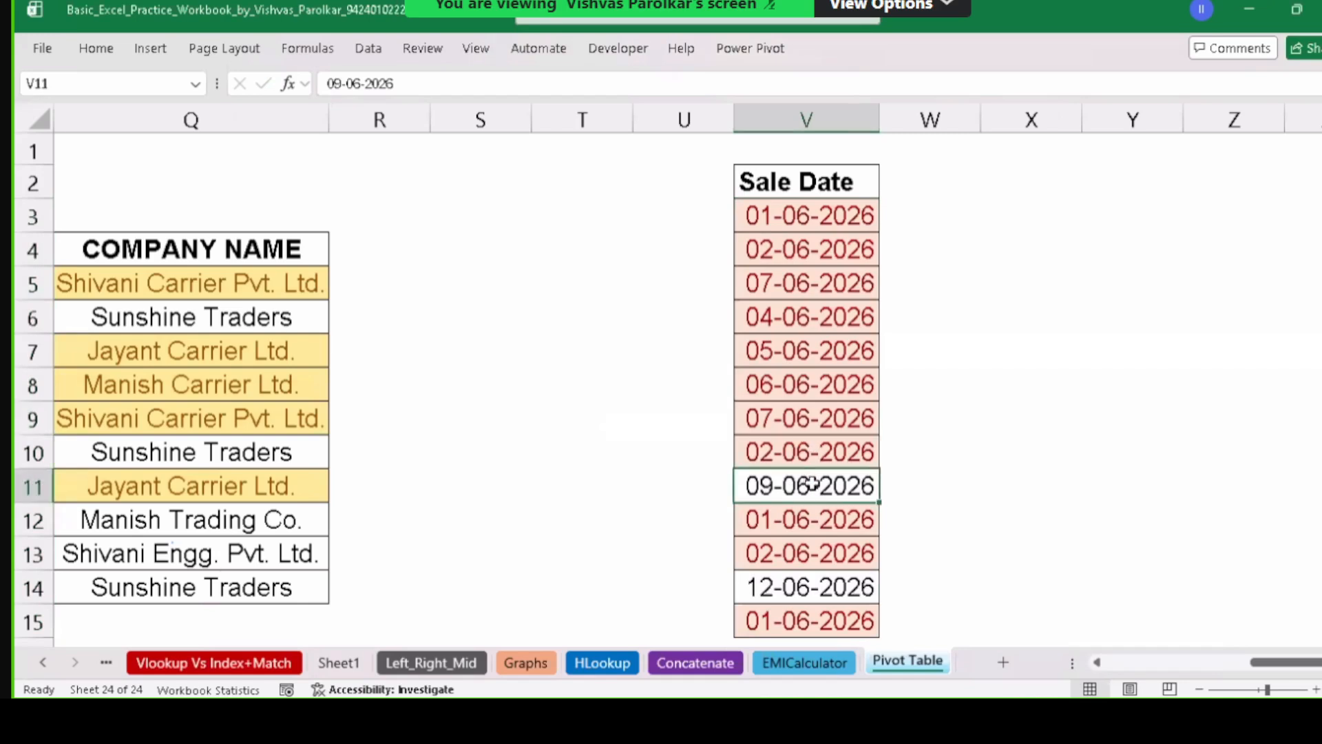
{"action": "left_click", "coordinate": [821, 544]}
{"action": "key", "text": "Down"}
{"action": "key", "text": "Down"}
{"action": "key", "text": "Down"}
{"action": "key", "text": "Down"}
{"action": "key", "text": "Down"}
{"action": "key", "text": "Down"}
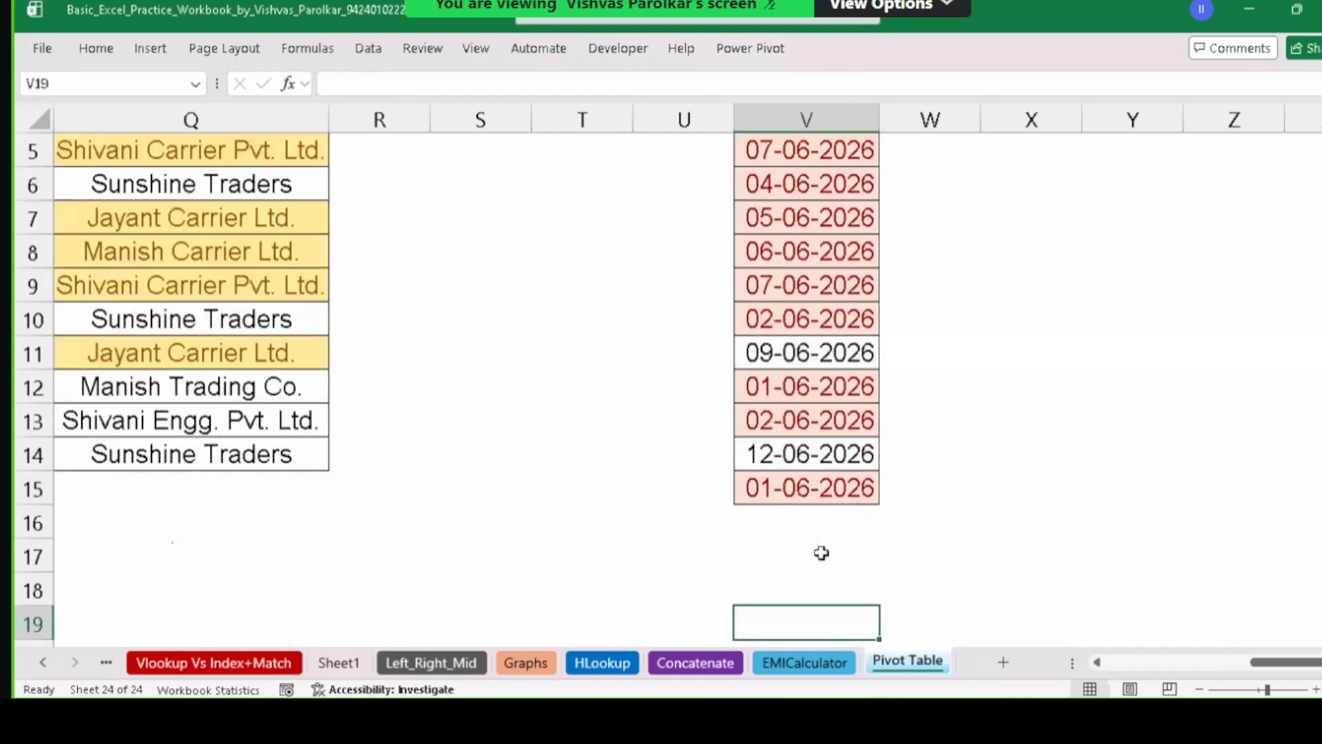
{"action": "key", "text": "Up"}
{"action": "key", "text": "Up"}
{"action": "key", "text": "Up"}
{"action": "key", "text": "Up"}
{"action": "key", "text": "Up"}
{"action": "key", "text": "Up"}
{"action": "key", "text": "Up"}
{"action": "key", "text": "Up"}
{"action": "key", "text": "Up"}
{"action": "key", "text": "Up"}
{"action": "key", "text": "Up"}
{"action": "key", "text": "Up"}
{"action": "key", "text": "Up"}
{"action": "key", "text": "Up"}
{"action": "key", "text": "Up"}
{"action": "key", "text": "Up"}
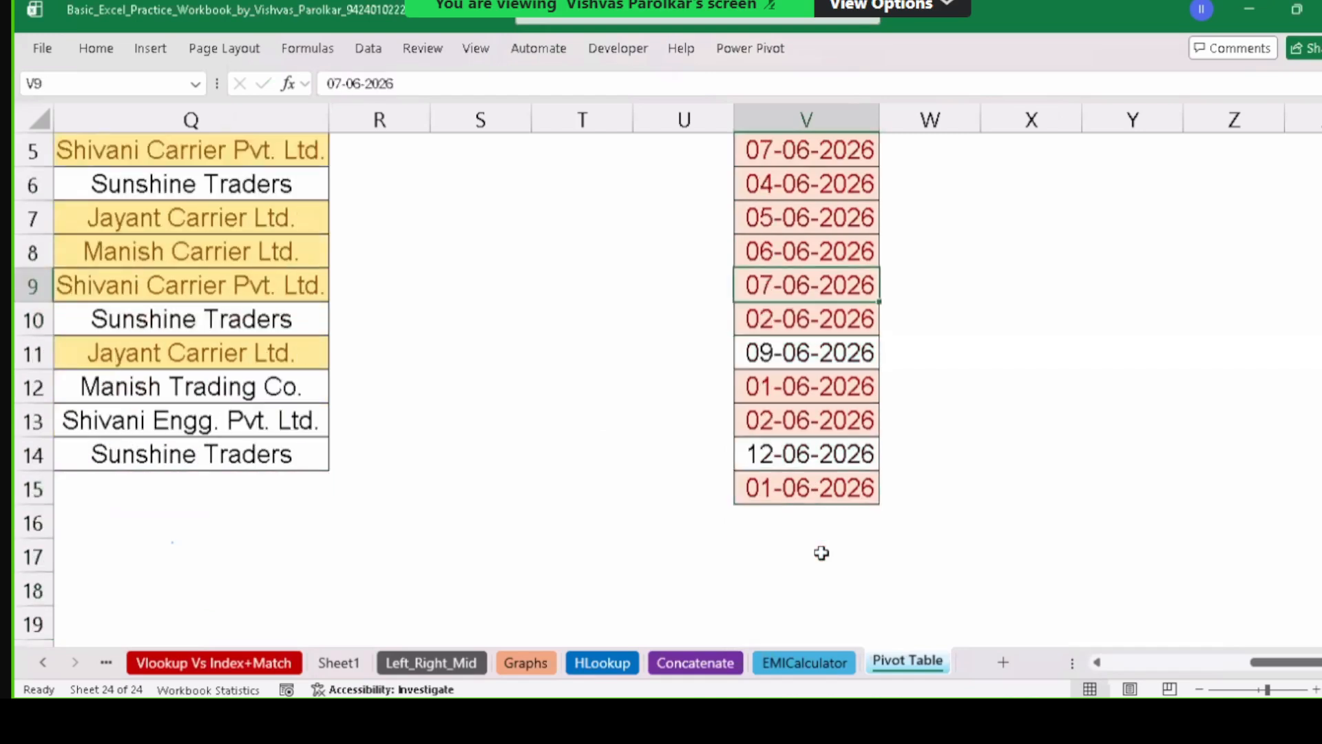
Change the sale date in V6 to 15-06-2026 and recheck V9.
{"action": "key", "text": "Down"}
{"action": "key", "text": "Down"}
{"action": "key", "text": "Down"}
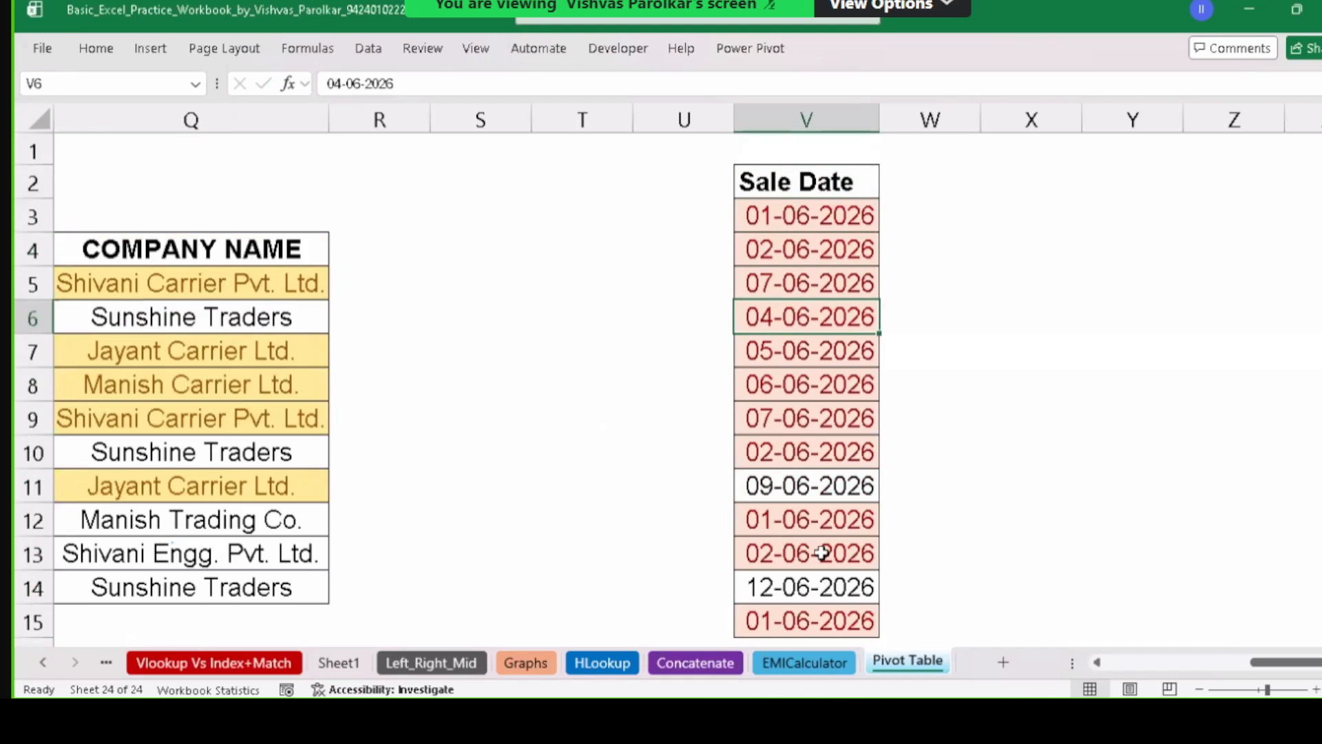
{"action": "type", "text": "15"}
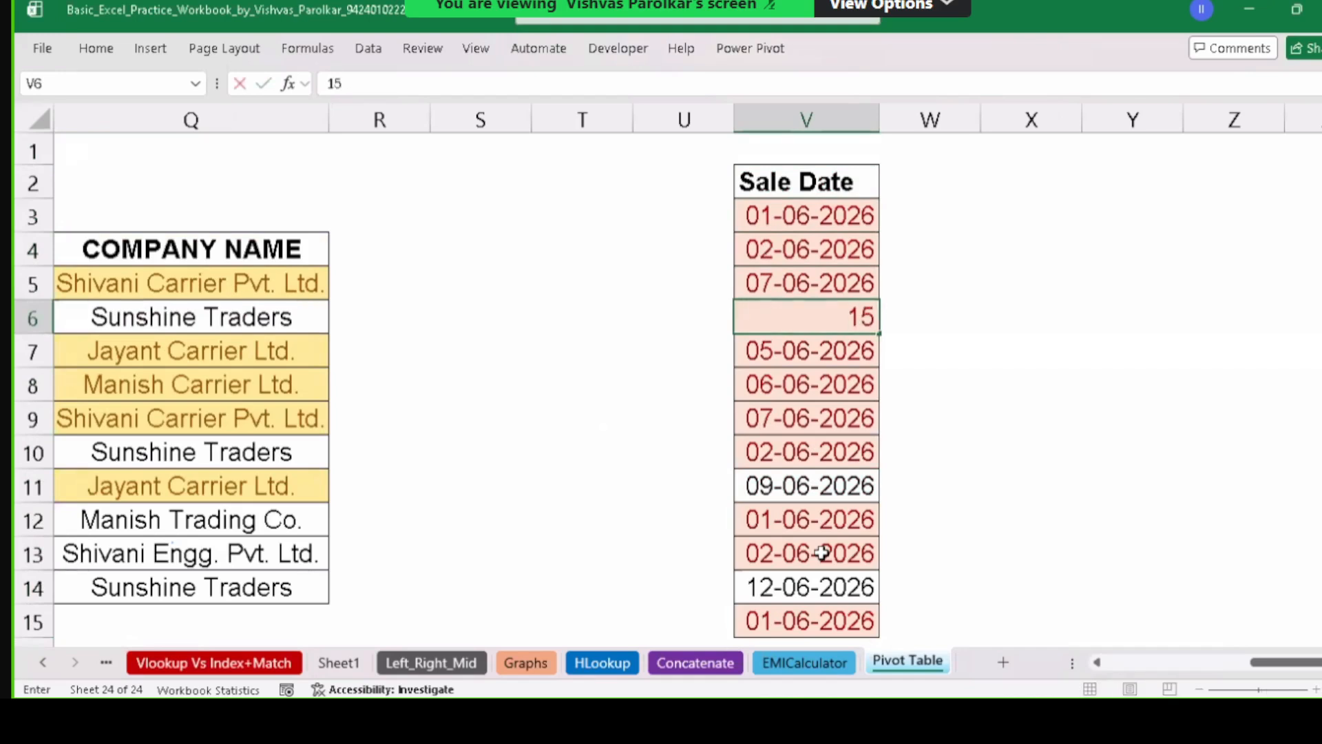
{"action": "type", "text": "-06-2026"}
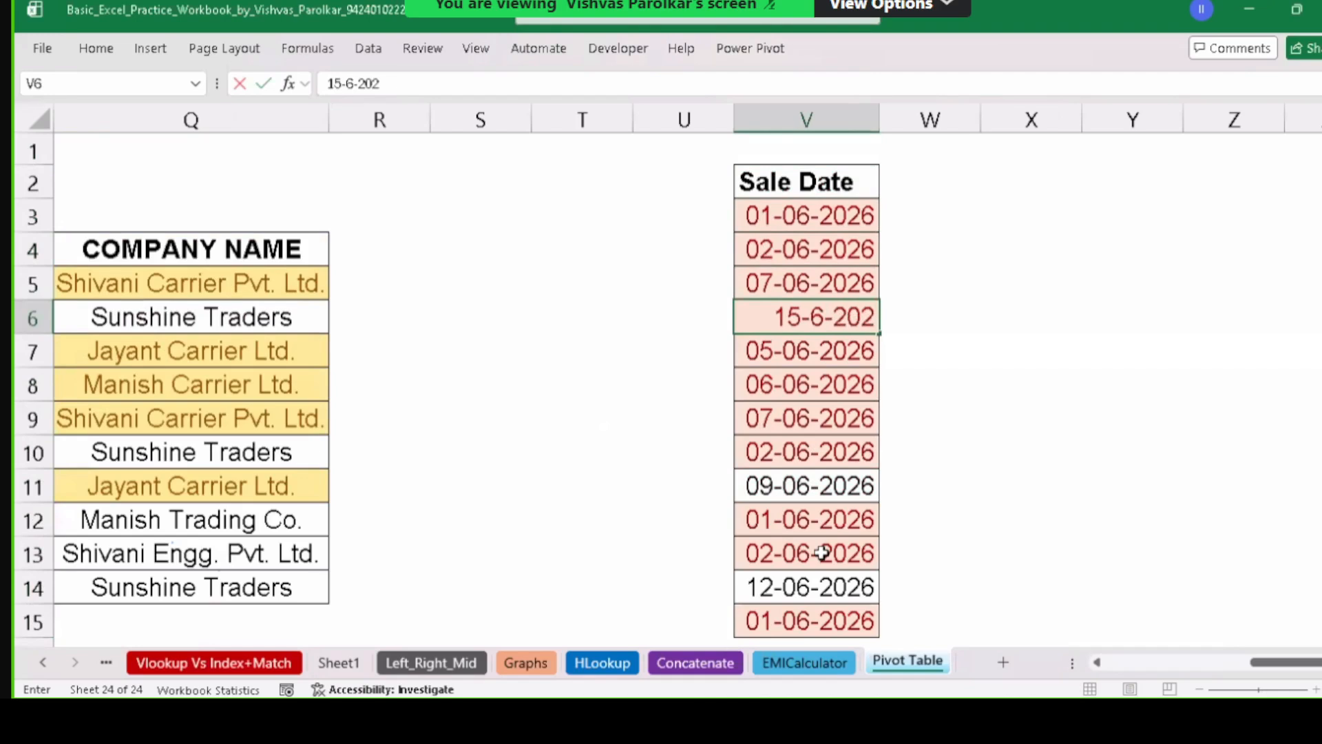
{"action": "key", "text": "Return"}
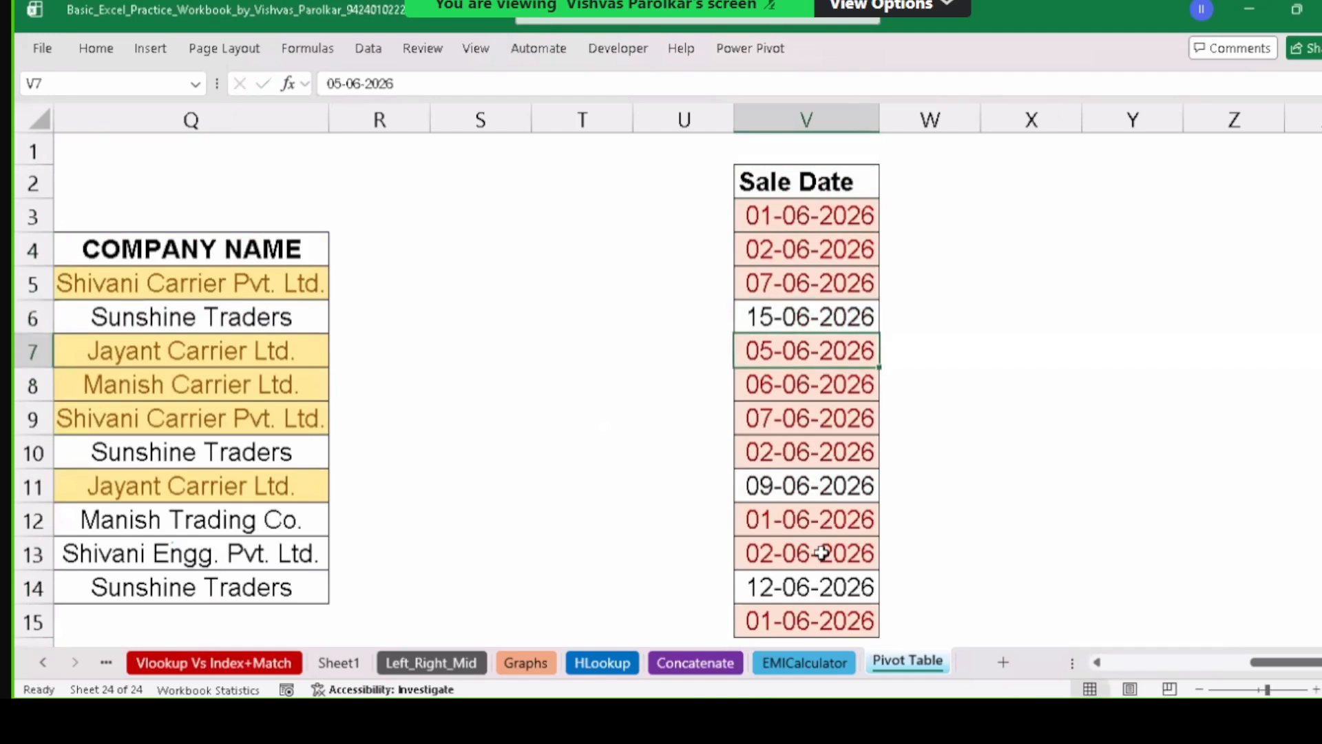
{"action": "left_click", "coordinate": [843, 414]}
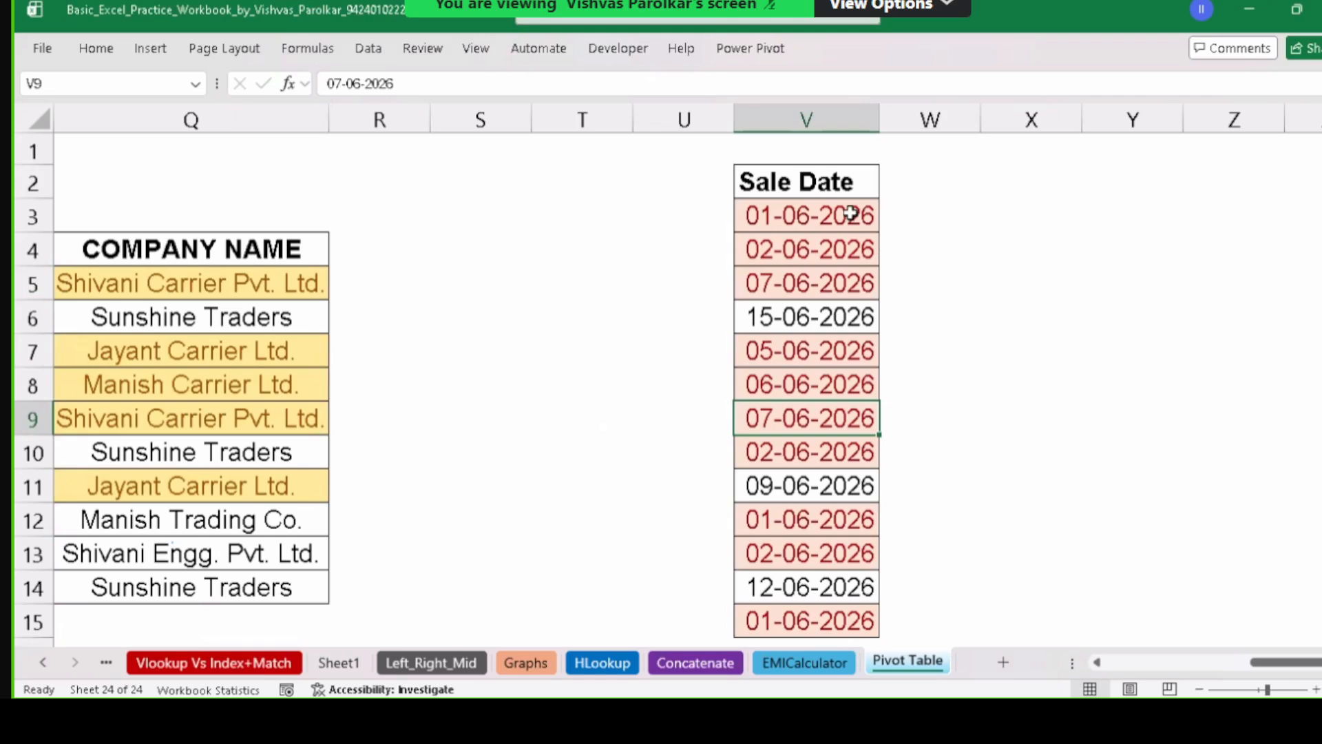
Clear the conditional formatting rules from V3:V15 and confirm V5 is unshaded.
{"action": "left_click_drag", "start_coordinate": [847, 213], "coordinate": [854, 522]}
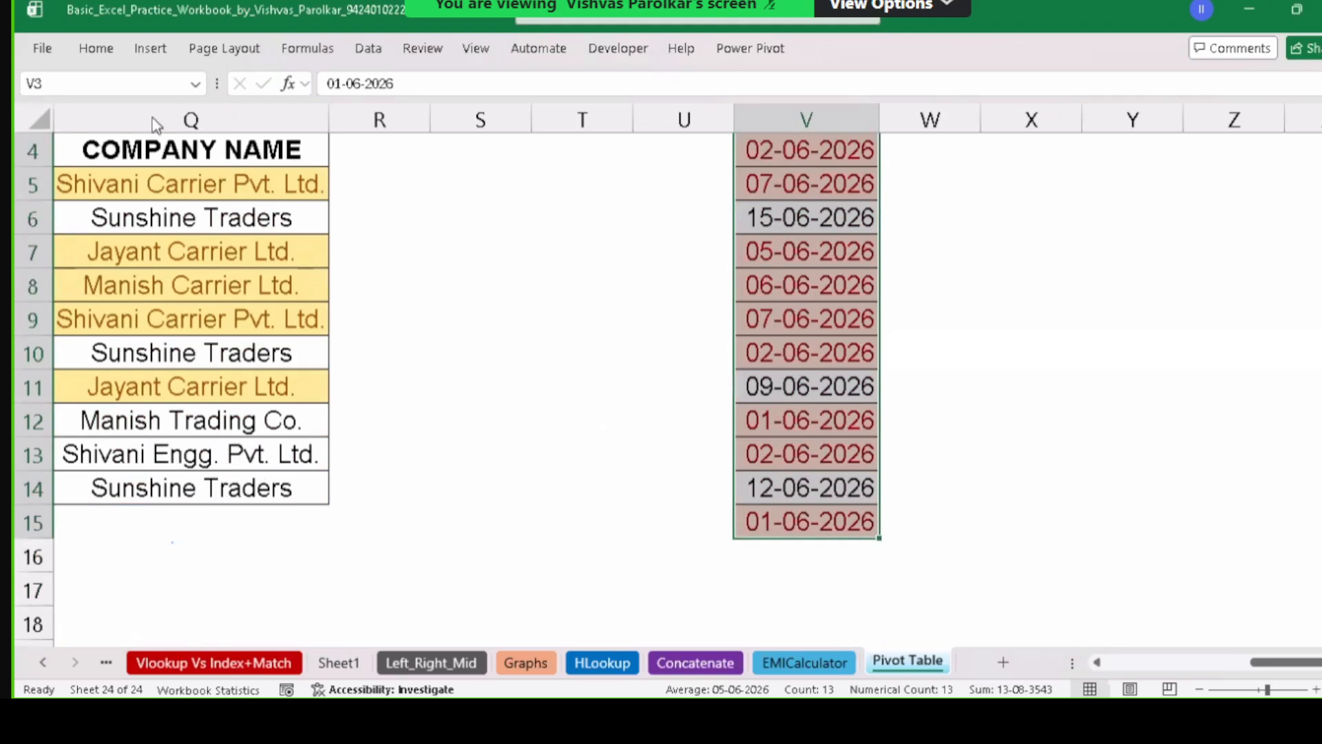
{"action": "left_click", "coordinate": [89, 50]}
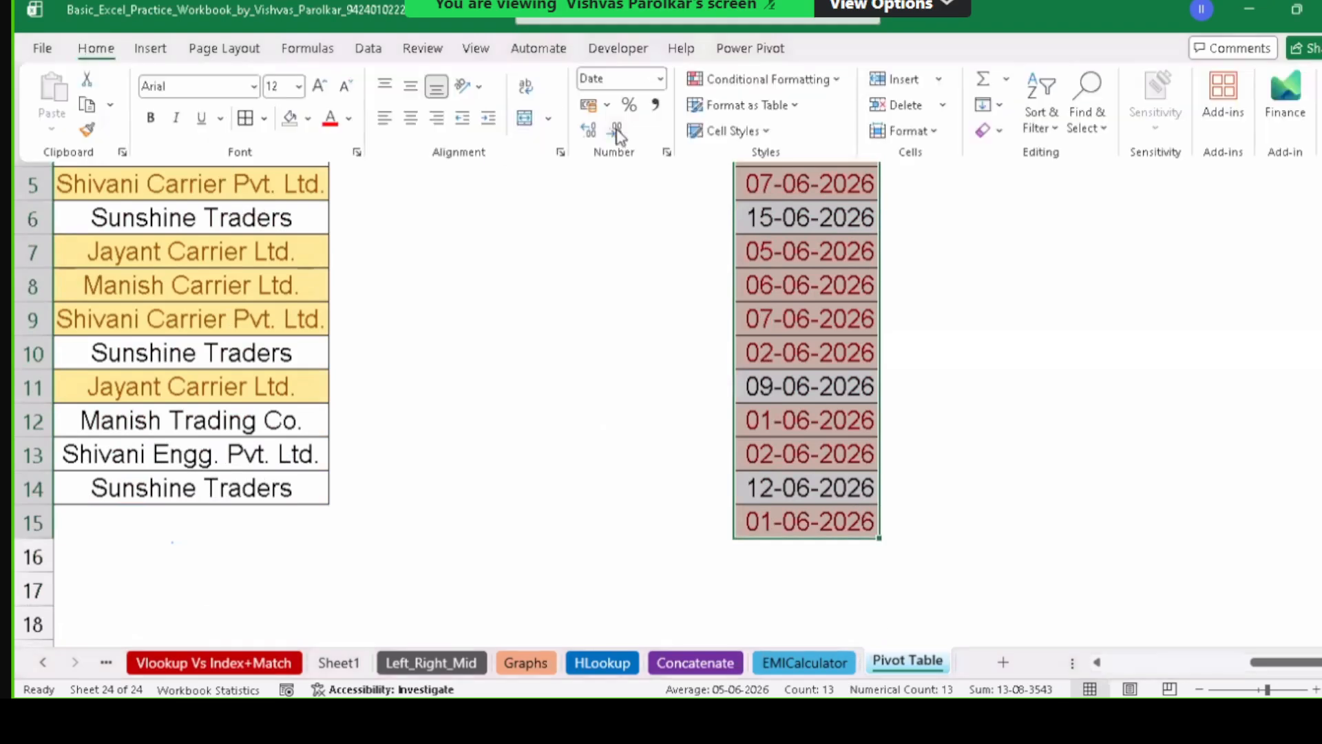
{"action": "left_click", "coordinate": [798, 80]}
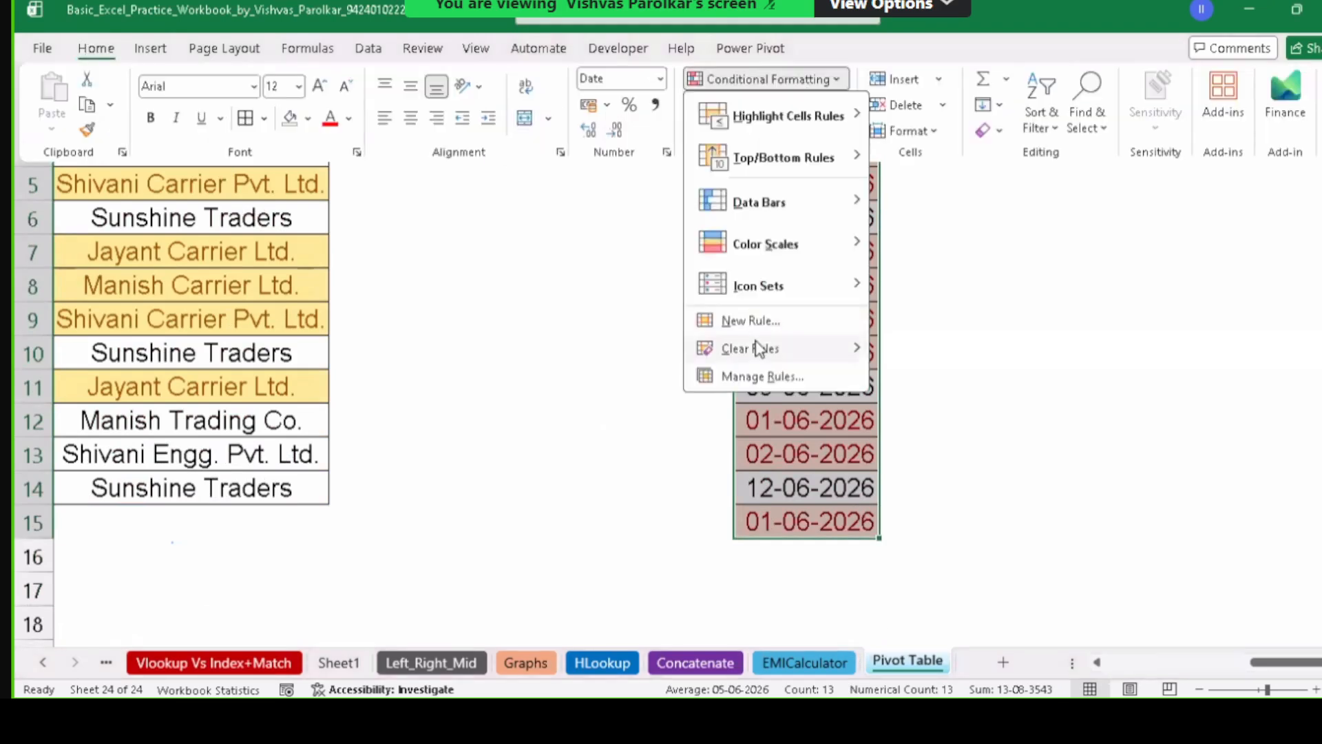
{"action": "left_click", "coordinate": [931, 352]}
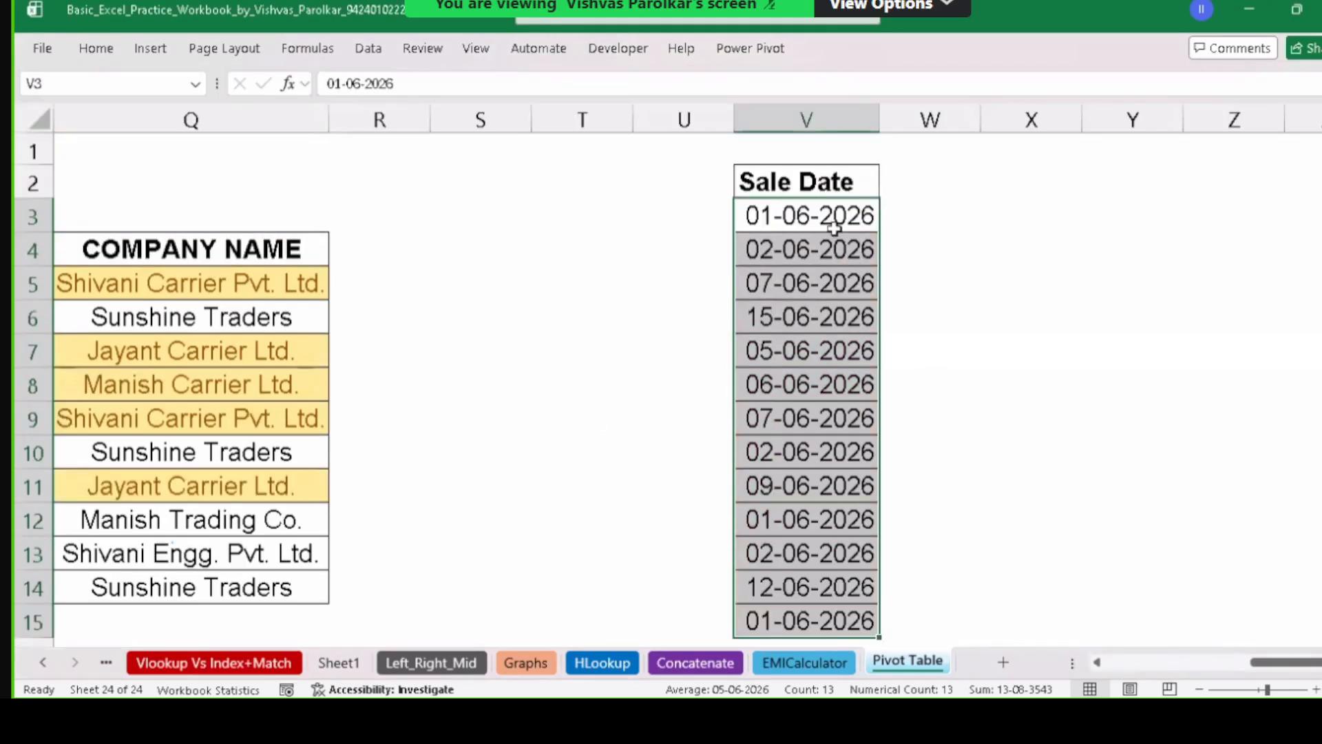
{"action": "left_click", "coordinate": [814, 288]}
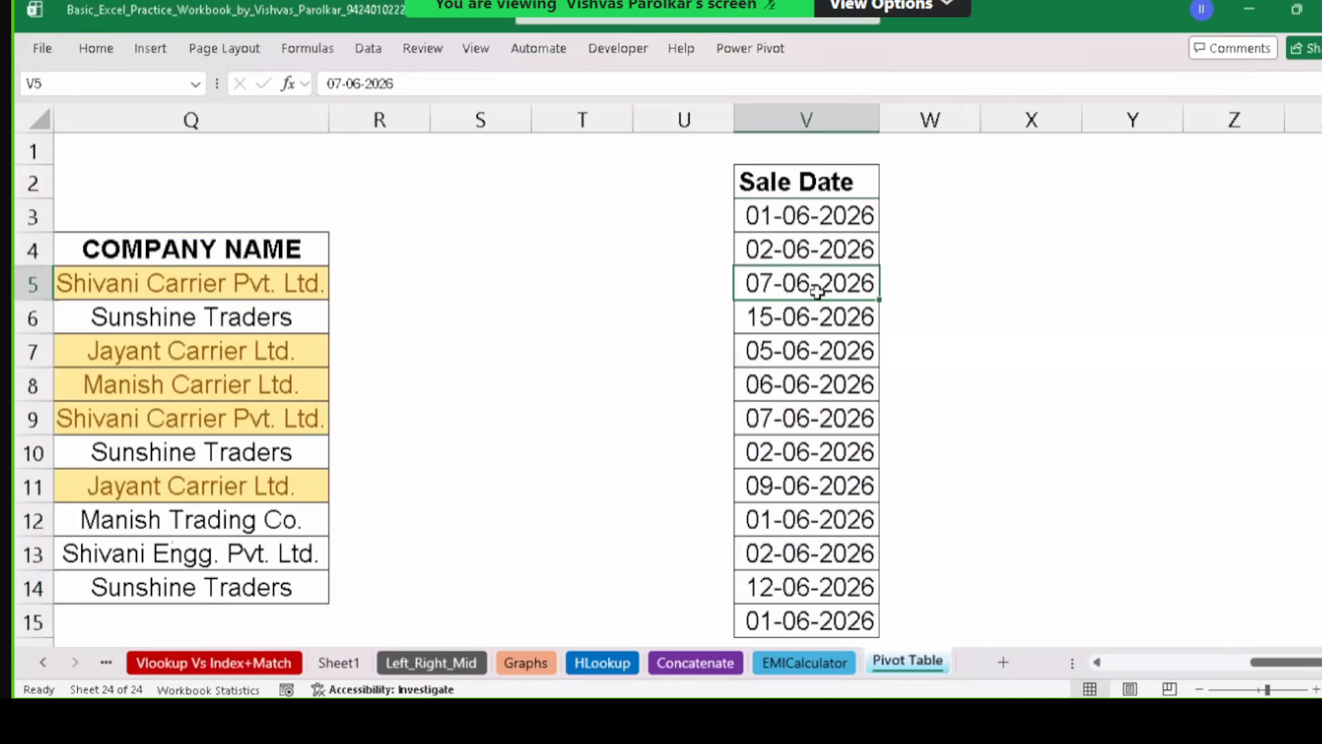
Reselect the Sale Date cells and bring up the Highlight Cells Rules options.
{"action": "left_click_drag", "start_coordinate": [826, 228], "coordinate": [836, 530]}
{"action": "scroll", "coordinate": [835, 530], "scroll_direction": "up", "scroll_amount": 1}
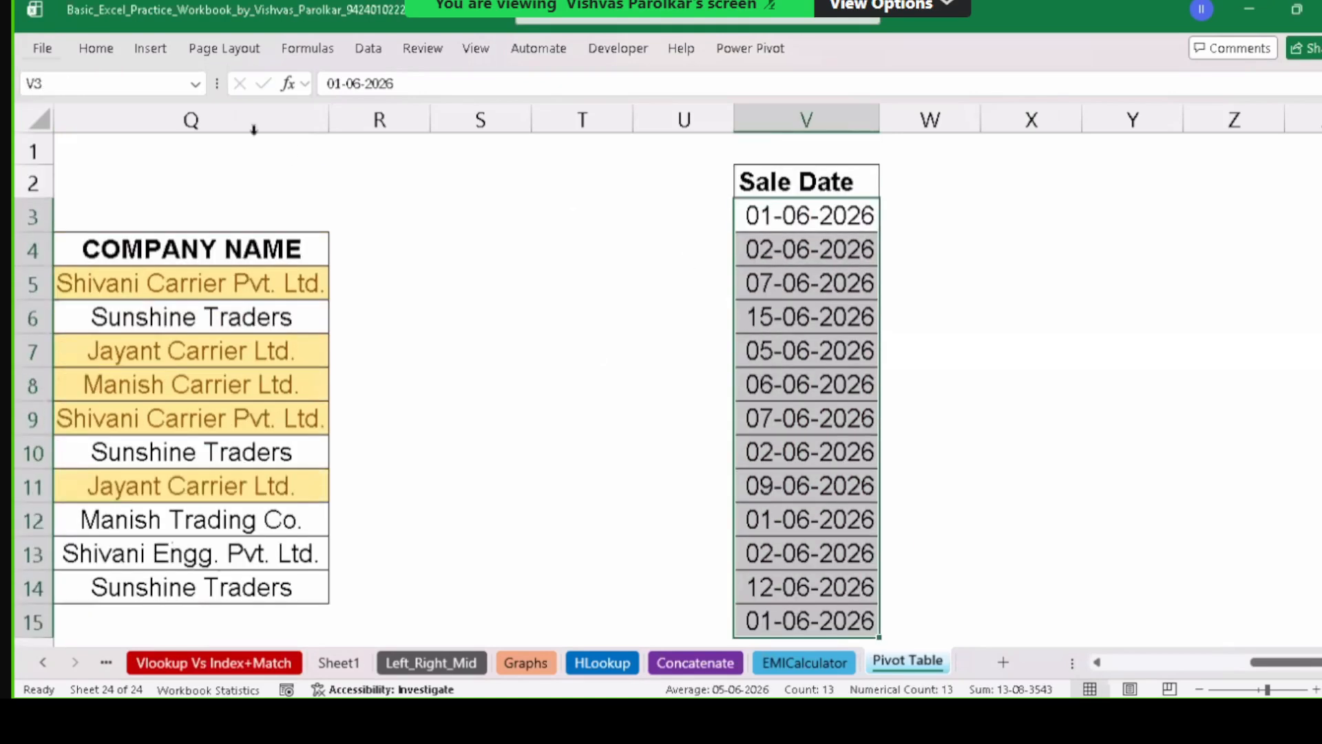
{"action": "left_click", "coordinate": [95, 49]}
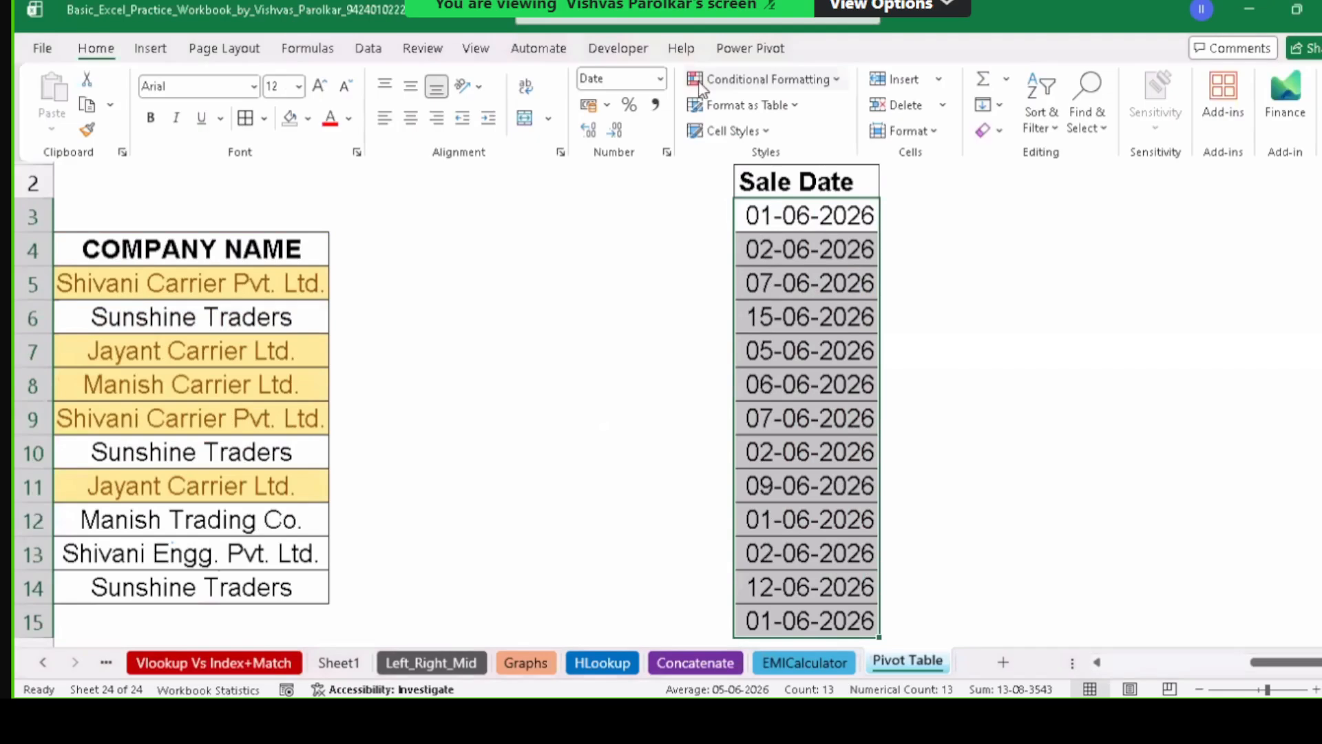
{"action": "left_click", "coordinate": [701, 82]}
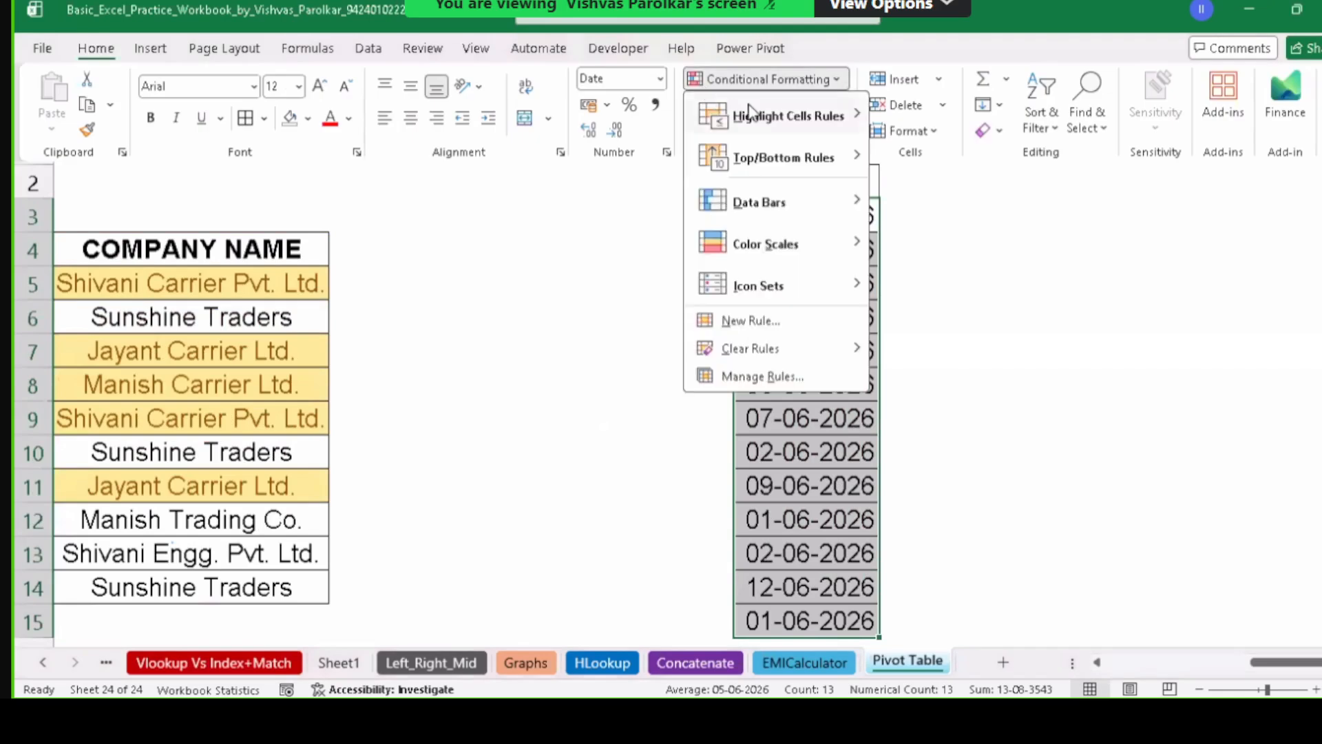
{"action": "mouse_move", "coordinate": [750, 110]}
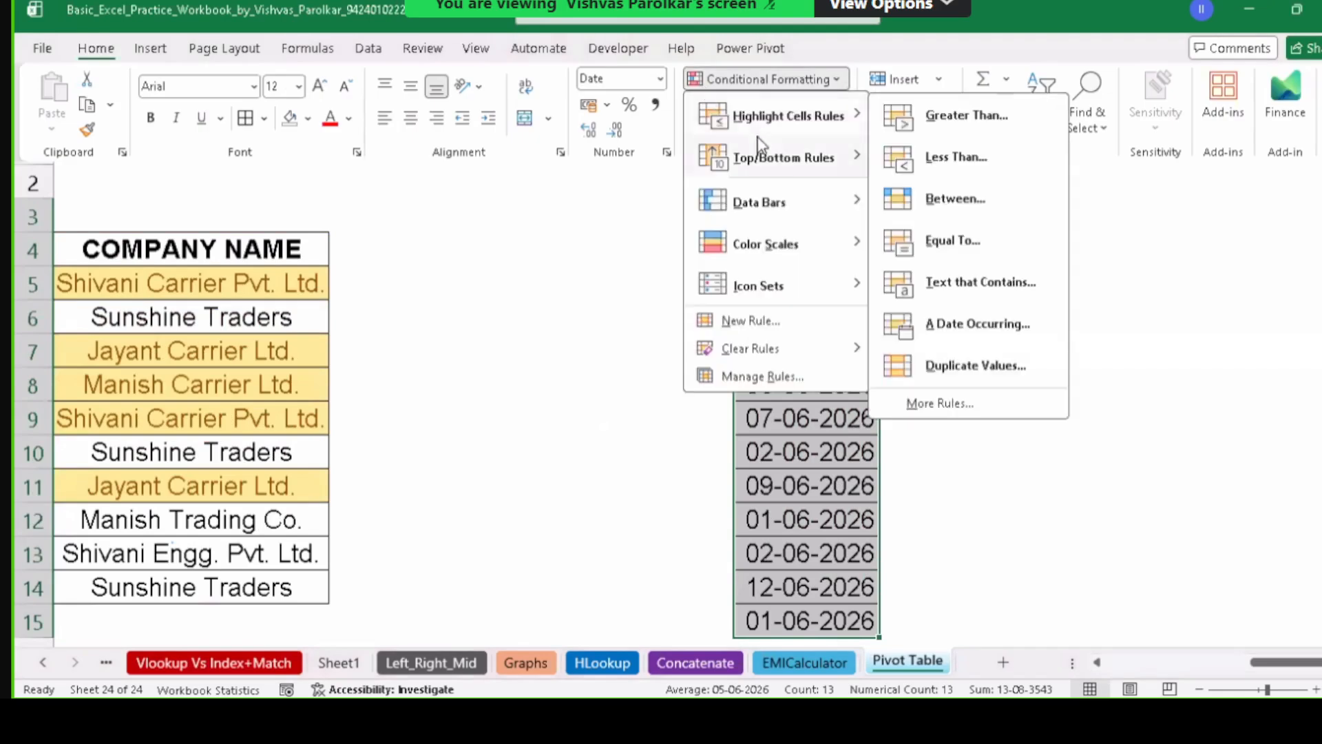
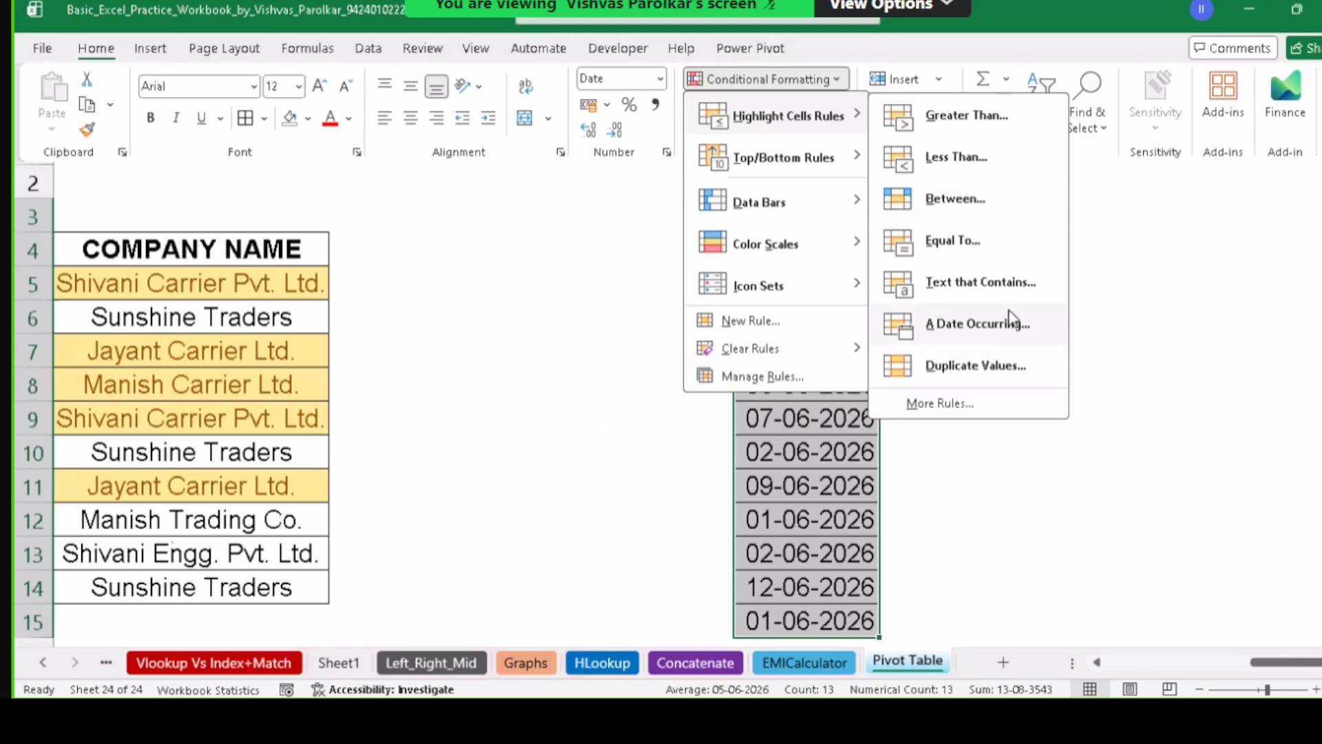
Add a Between rule highlighting Sale Dates from 3-6-2026 to 6-6-2026 in light red with dark red text.
{"action": "left_click", "coordinate": [984, 201]}
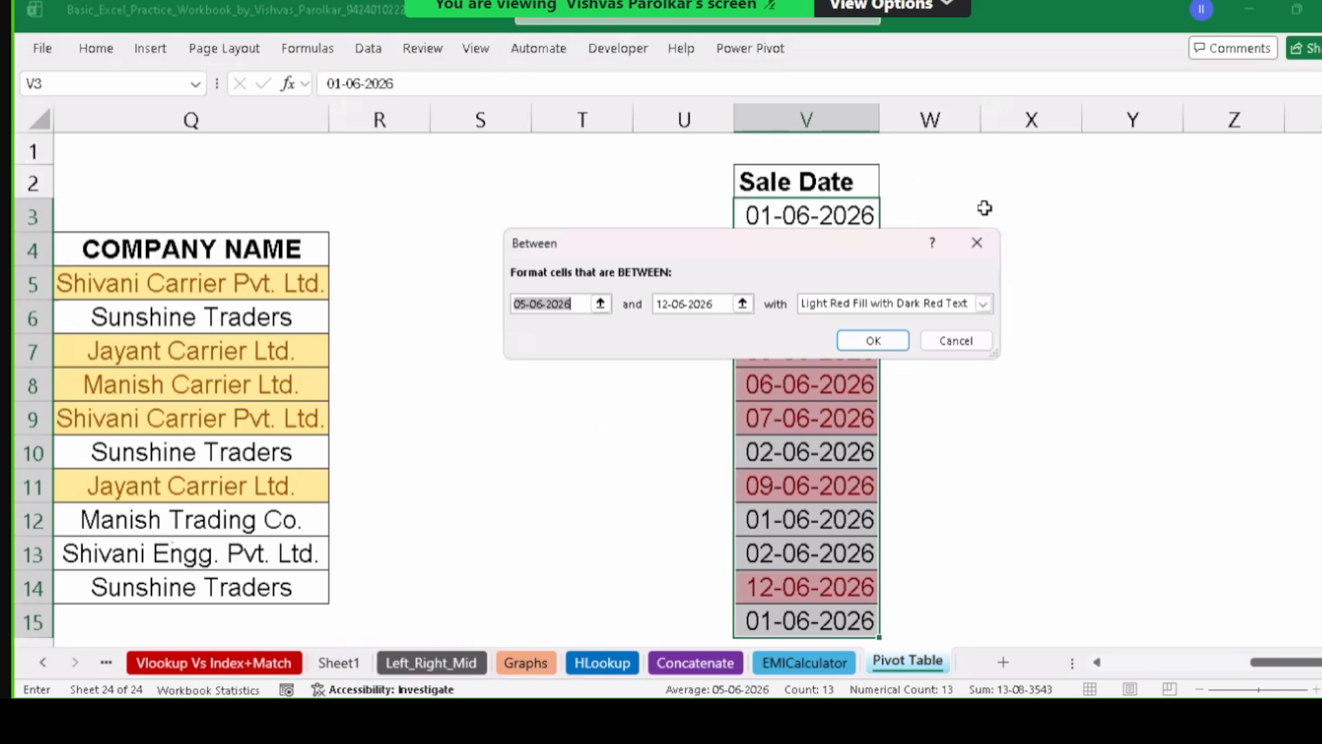
{"action": "type", "text": "3-"}
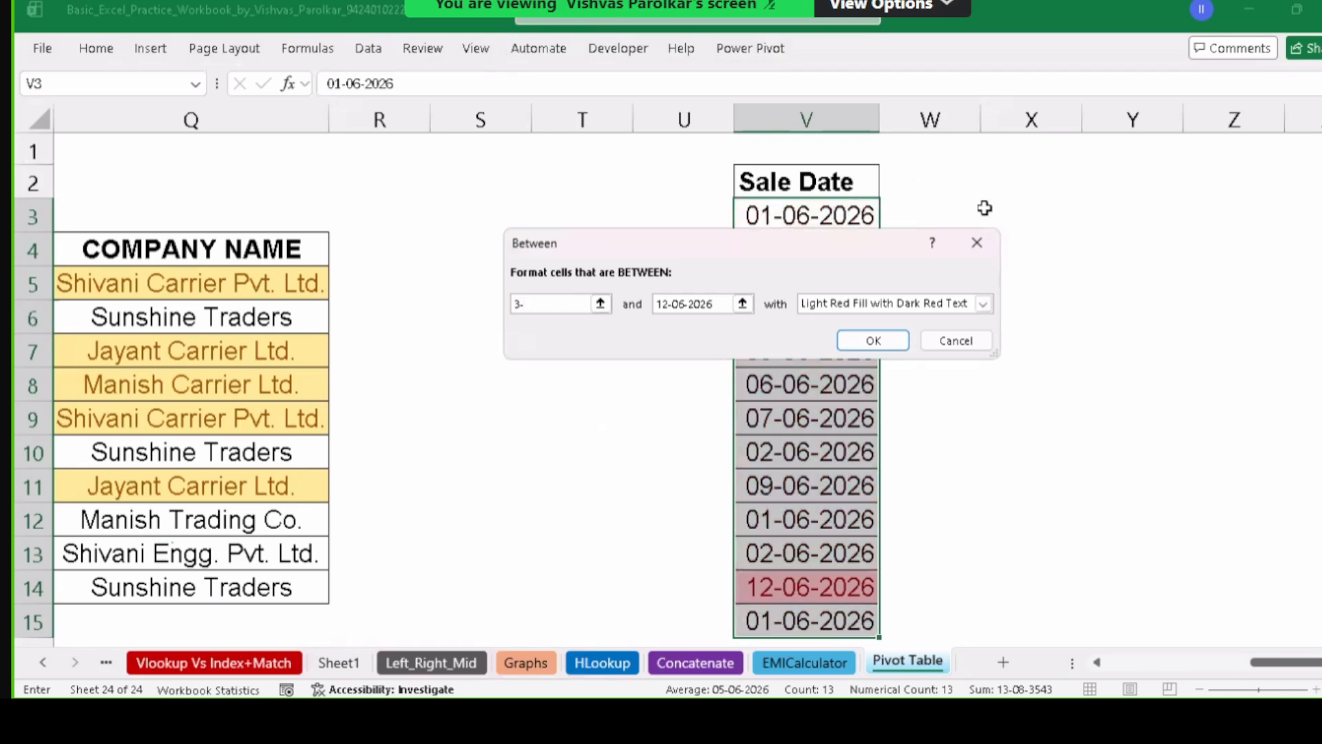
{"action": "type", "text": "6-2026"}
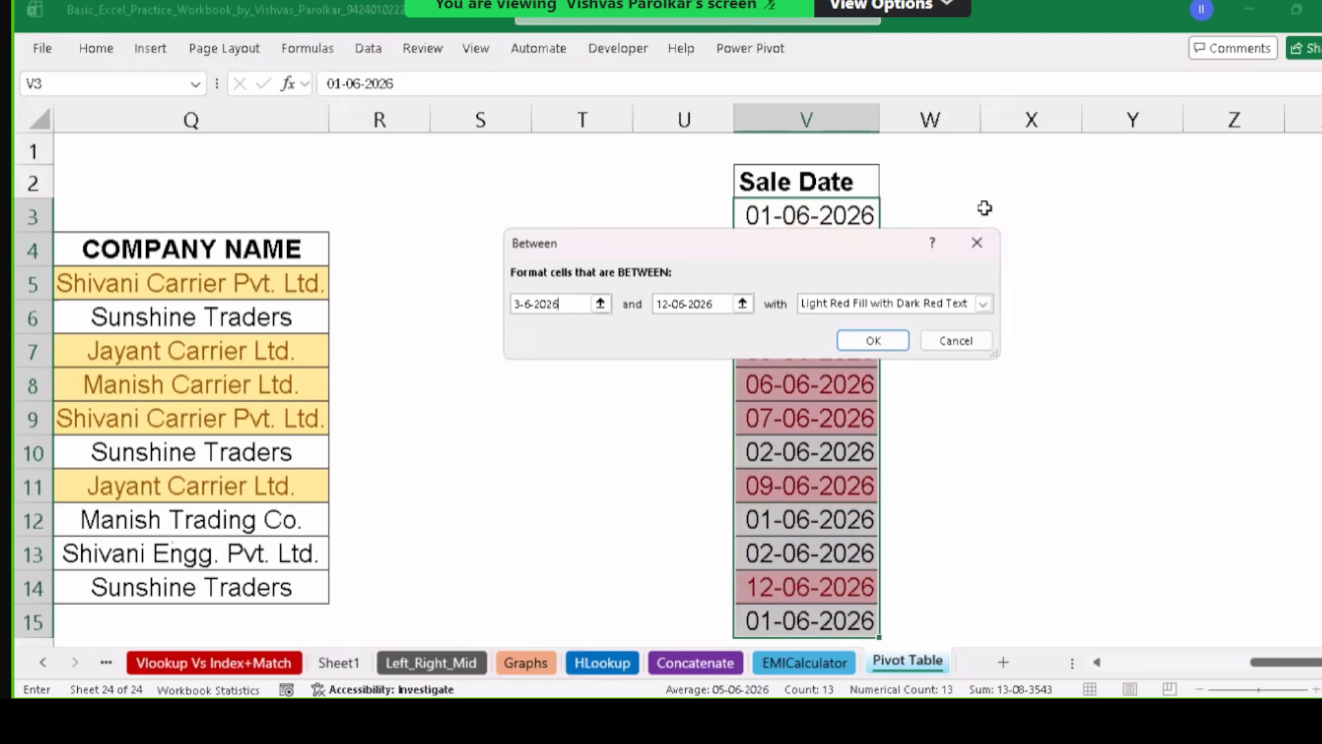
{"action": "key", "text": "Tab"}
{"action": "type", "text": "6-6-2026"}
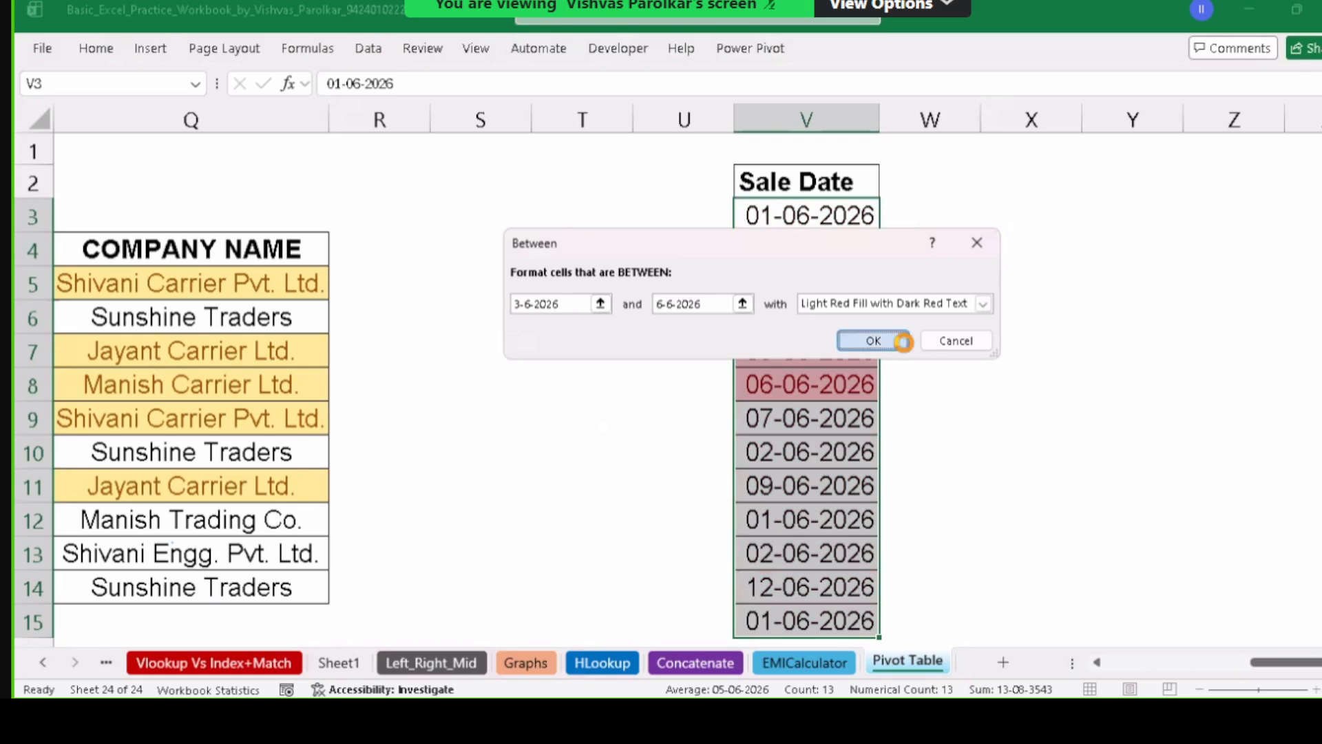
{"action": "left_click", "coordinate": [873, 340]}
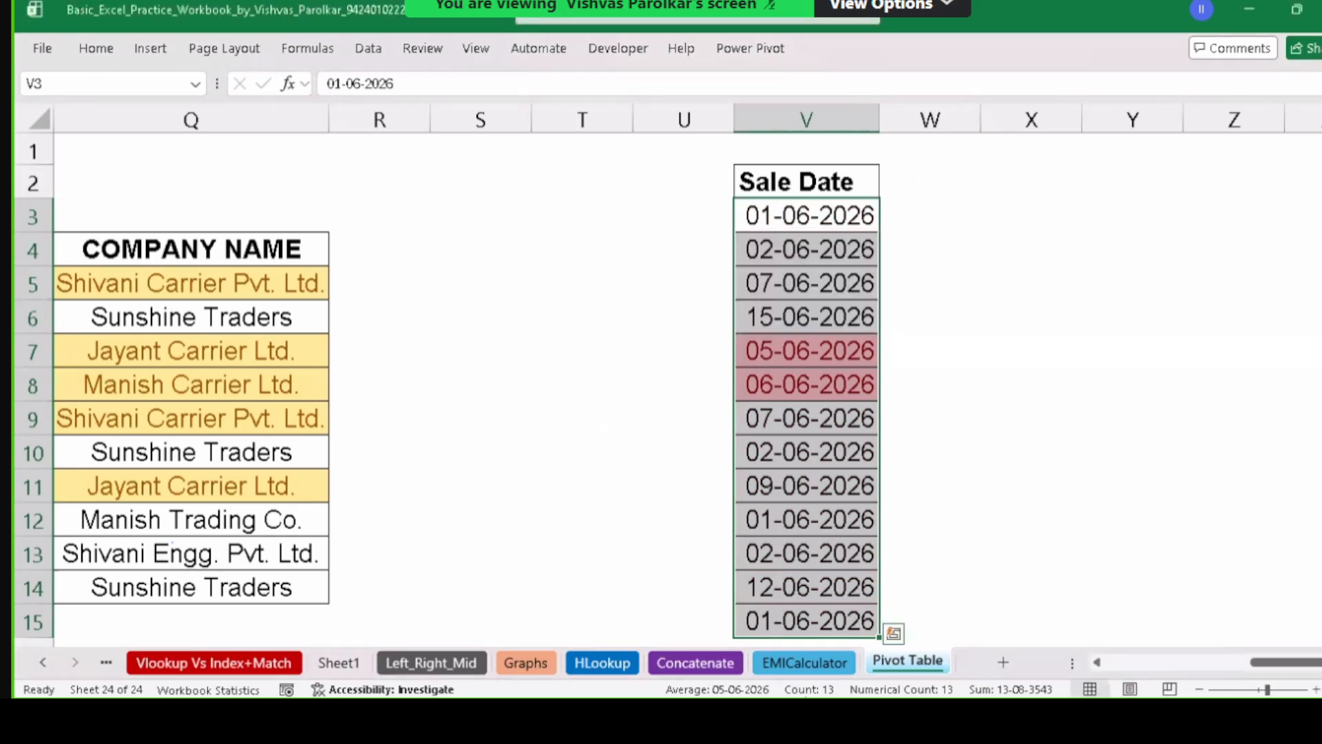
Change V13's sale date to 04-06-2026, leaving 12-06-2026 below it unchanged.
{"action": "left_click", "coordinate": [804, 521]}
{"action": "key", "text": "Down"}
{"action": "key", "text": "Down"}
{"action": "key", "text": "Down"}
{"action": "key", "text": "Down"}
{"action": "key", "text": "Down"}
{"action": "key", "text": "Down"}
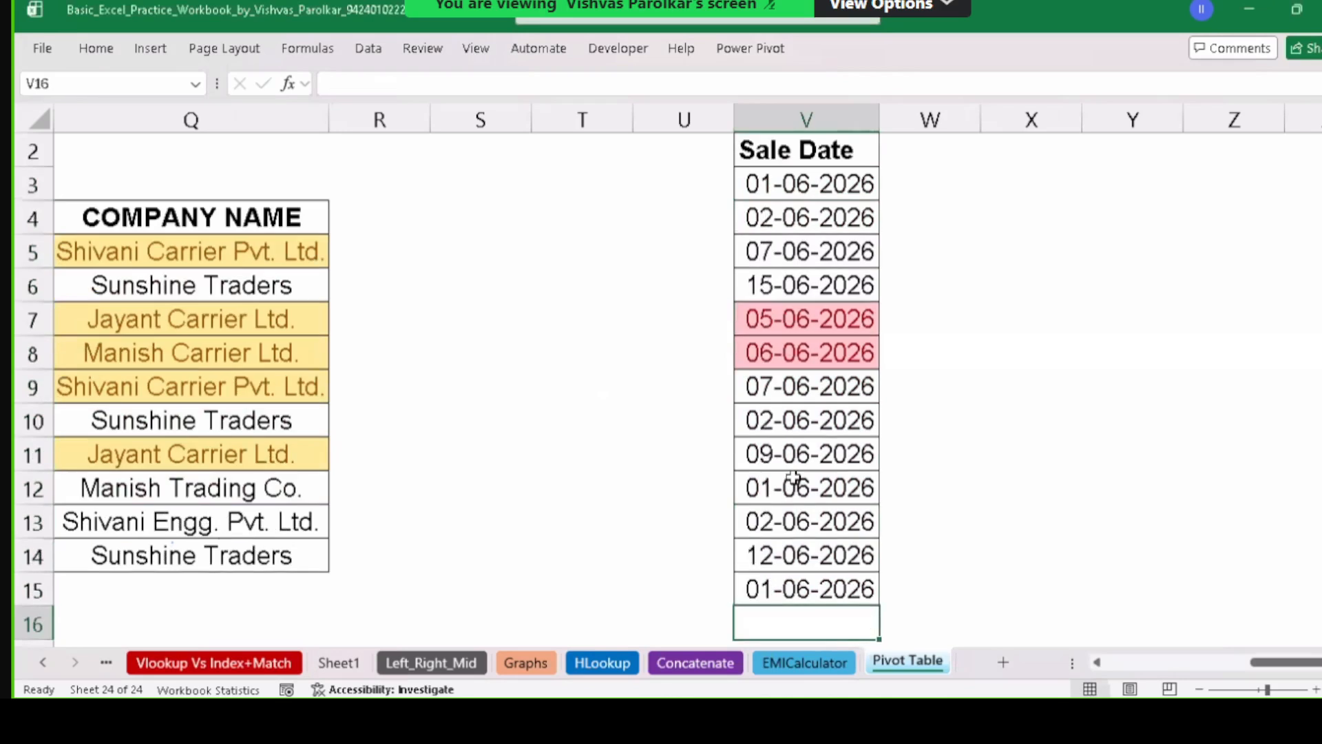
{"action": "key", "text": "Up"}
{"action": "key", "text": "Up"}
{"action": "key", "text": "Up"}
{"action": "key", "text": "Up"}
{"action": "key", "text": "Up"}
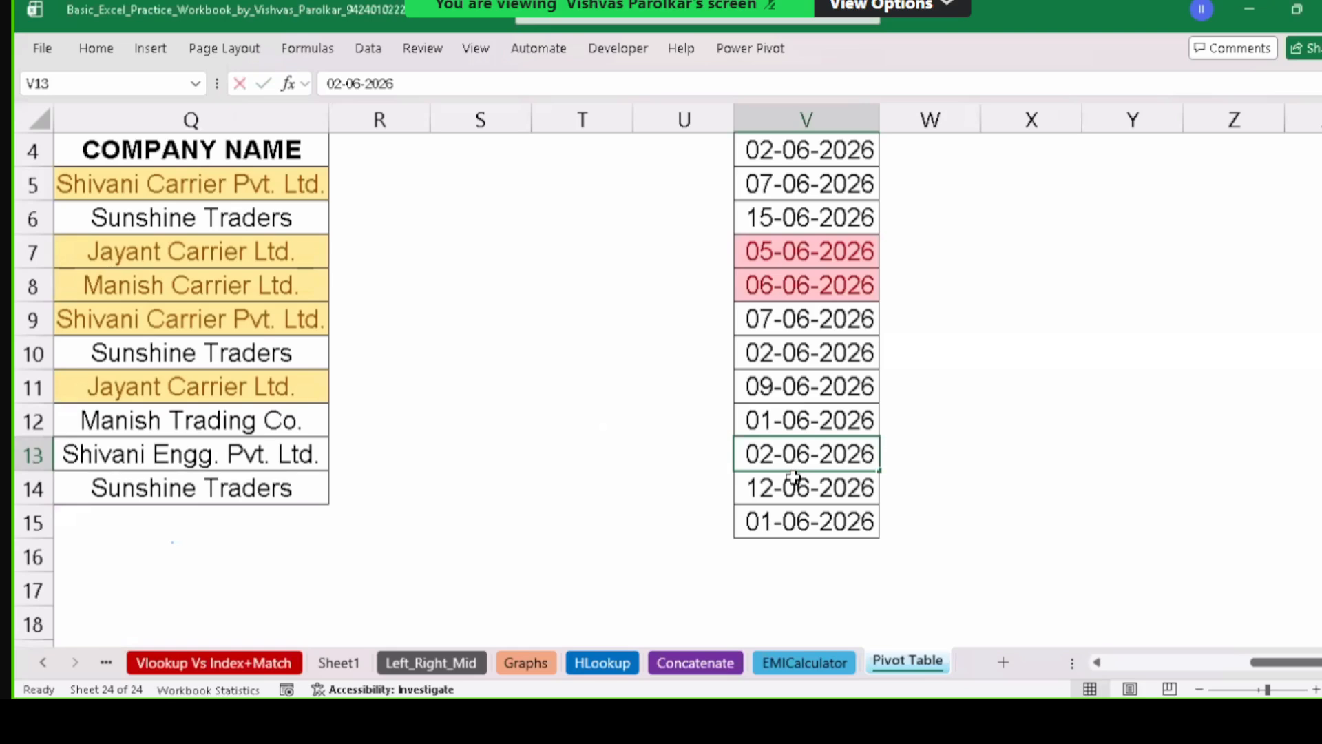
{"action": "type", "text": "4-06-202"}
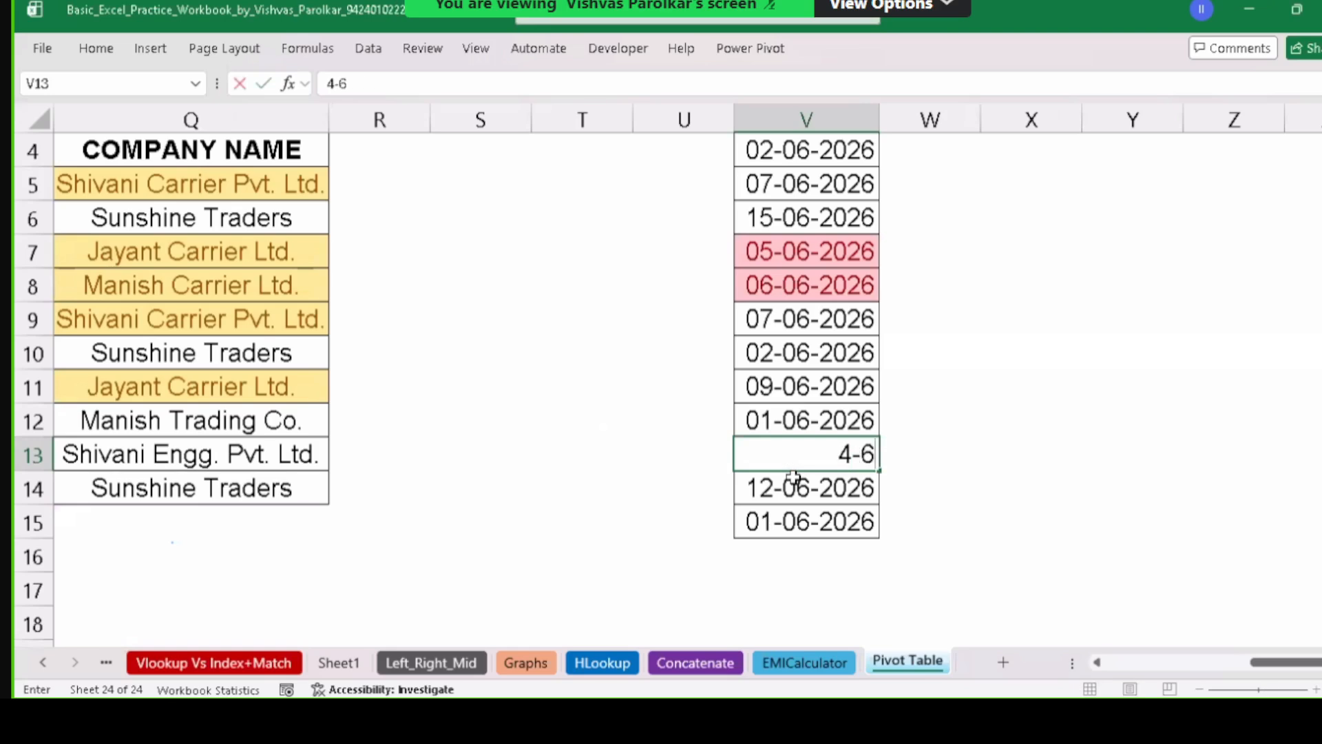
{"action": "type", "text": "6"}
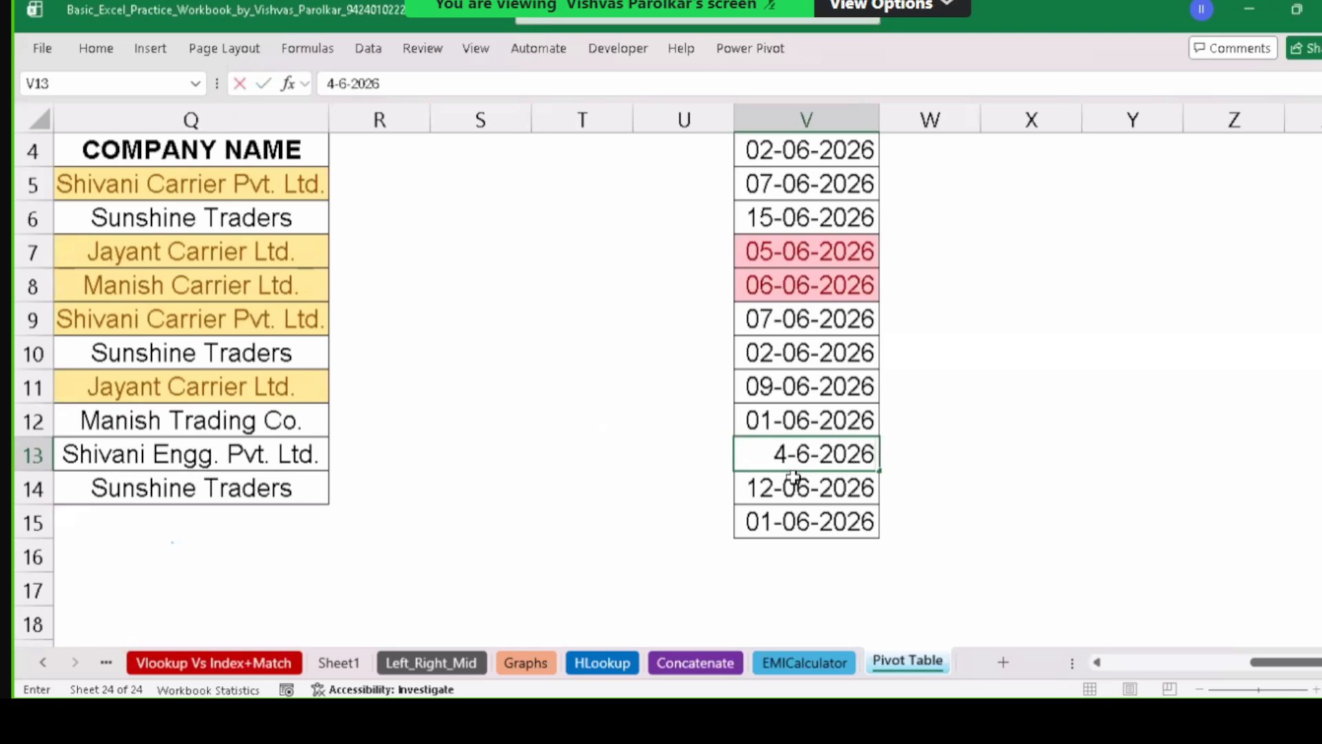
{"action": "key", "text": "Return"}
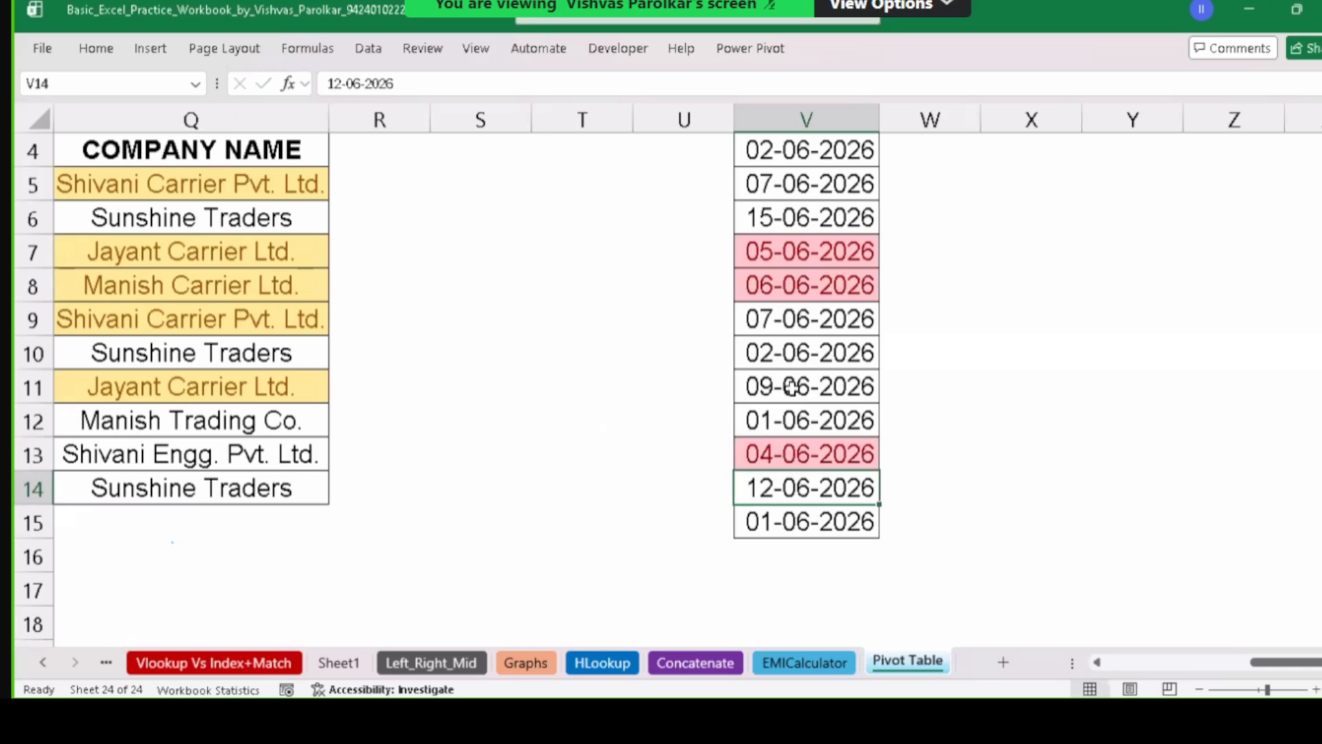
{"action": "type", "text": "--"}
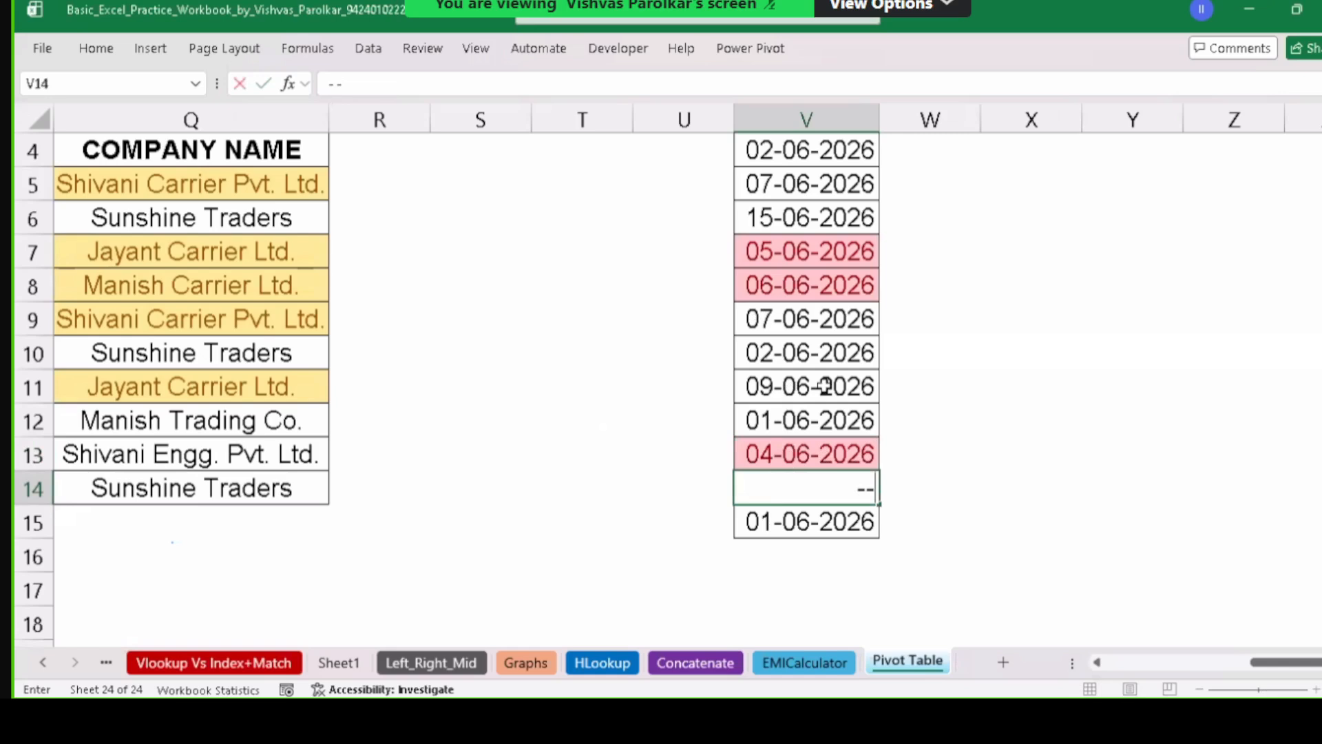
{"action": "key", "text": "Escape"}
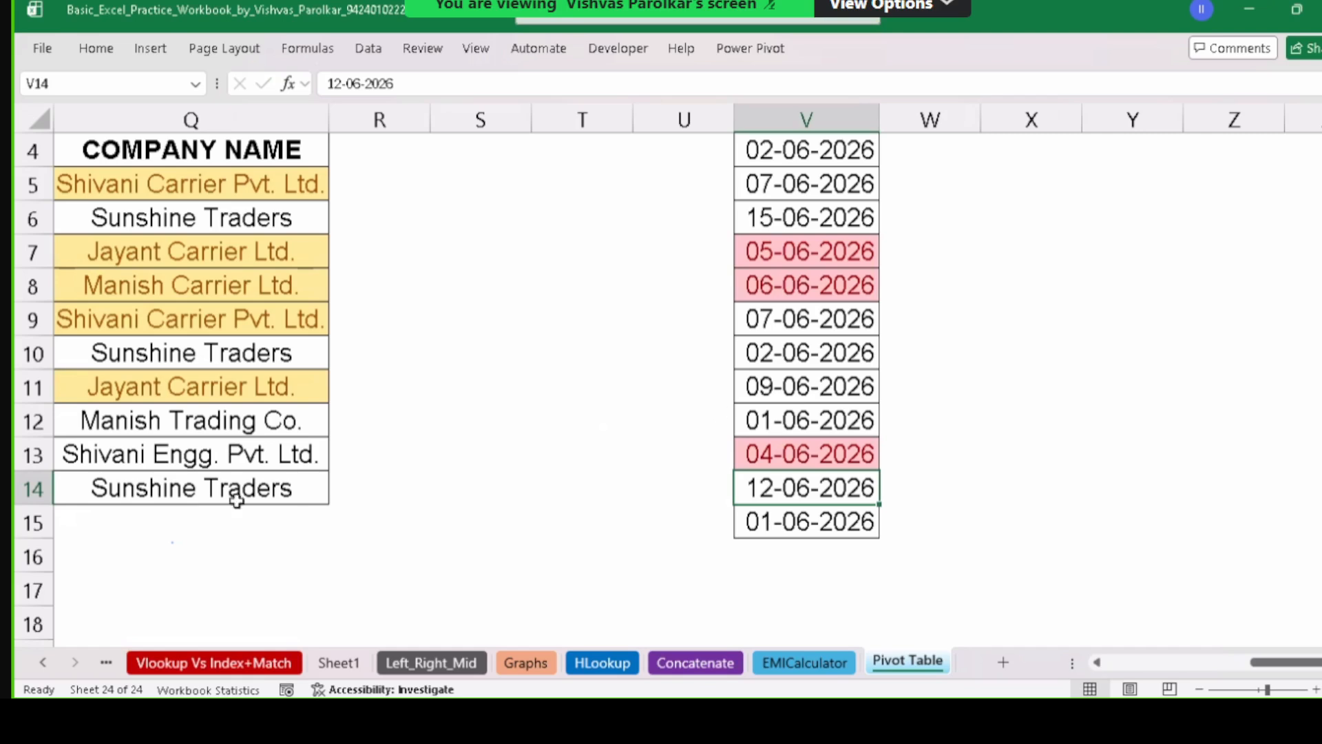
Select the company names Q5:Q14 and clear their conditional formatting rules.
{"action": "left_click", "coordinate": [143, 383]}
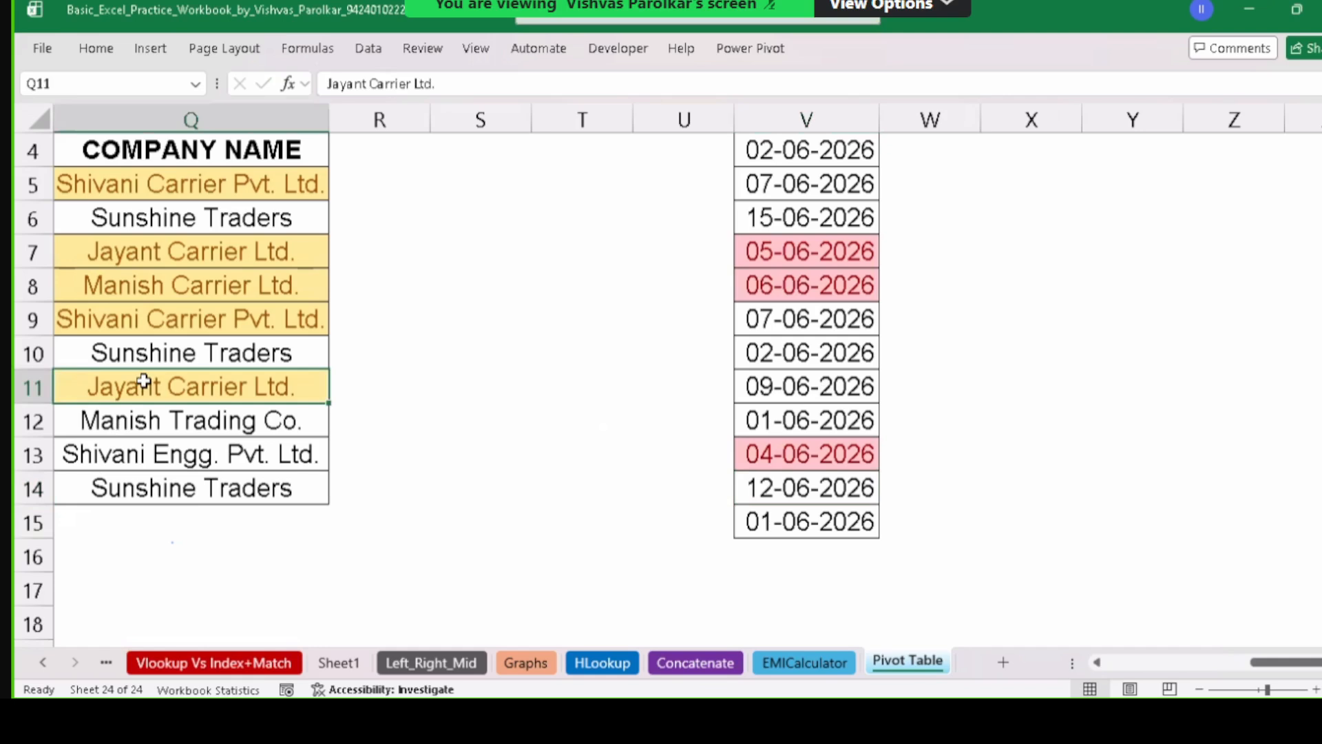
{"action": "key", "text": "Left"}
{"action": "key", "text": "Left"}
{"action": "key", "text": "Left"}
{"action": "key", "text": "Up"}
{"action": "key", "text": "Up"}
{"action": "key", "text": "Up"}
{"action": "key", "text": "Up"}
{"action": "key", "text": "Up"}
{"action": "key", "text": "Up"}
{"action": "key", "text": "Up"}
{"action": "key", "text": "Up"}
{"action": "key", "text": "Up"}
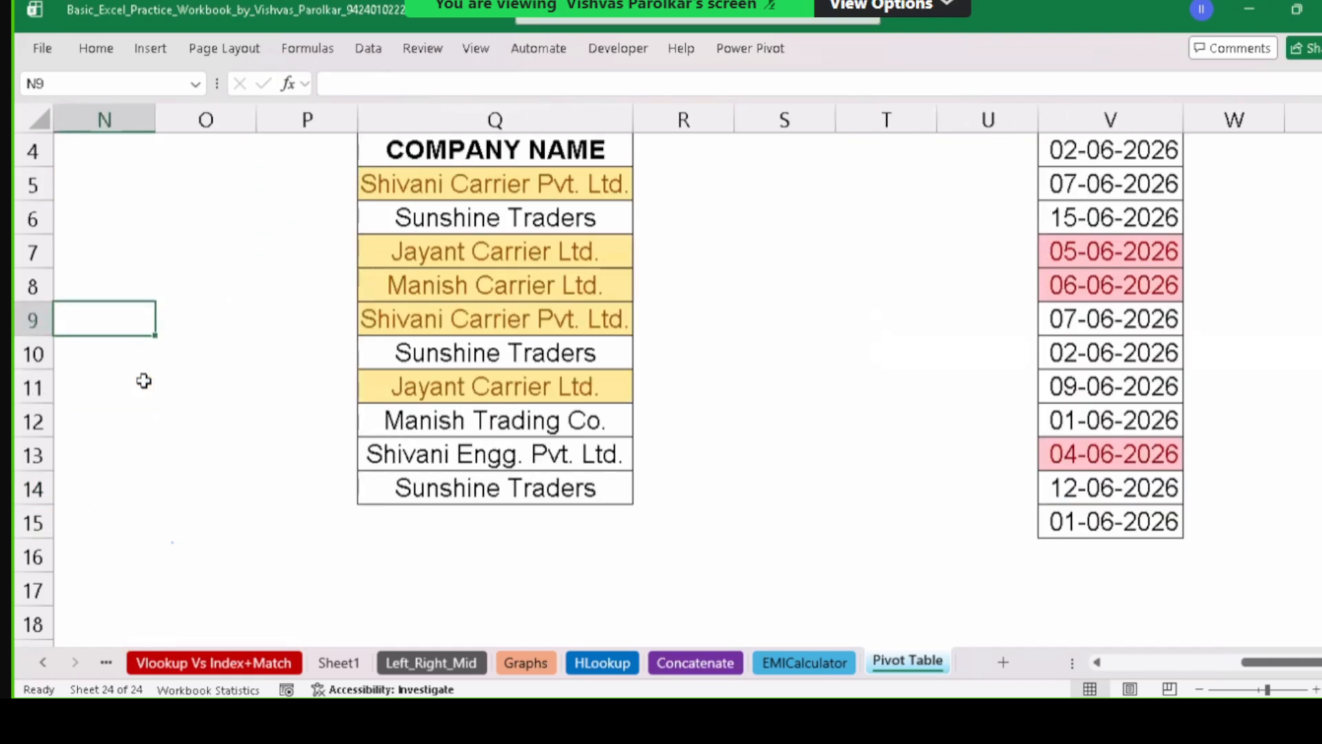
{"action": "key", "text": "Down"}
{"action": "key", "text": "Down"}
{"action": "key", "text": "Down"}
{"action": "key", "text": "Right"}
{"action": "key", "text": "Right"}
{"action": "key", "text": "Right"}
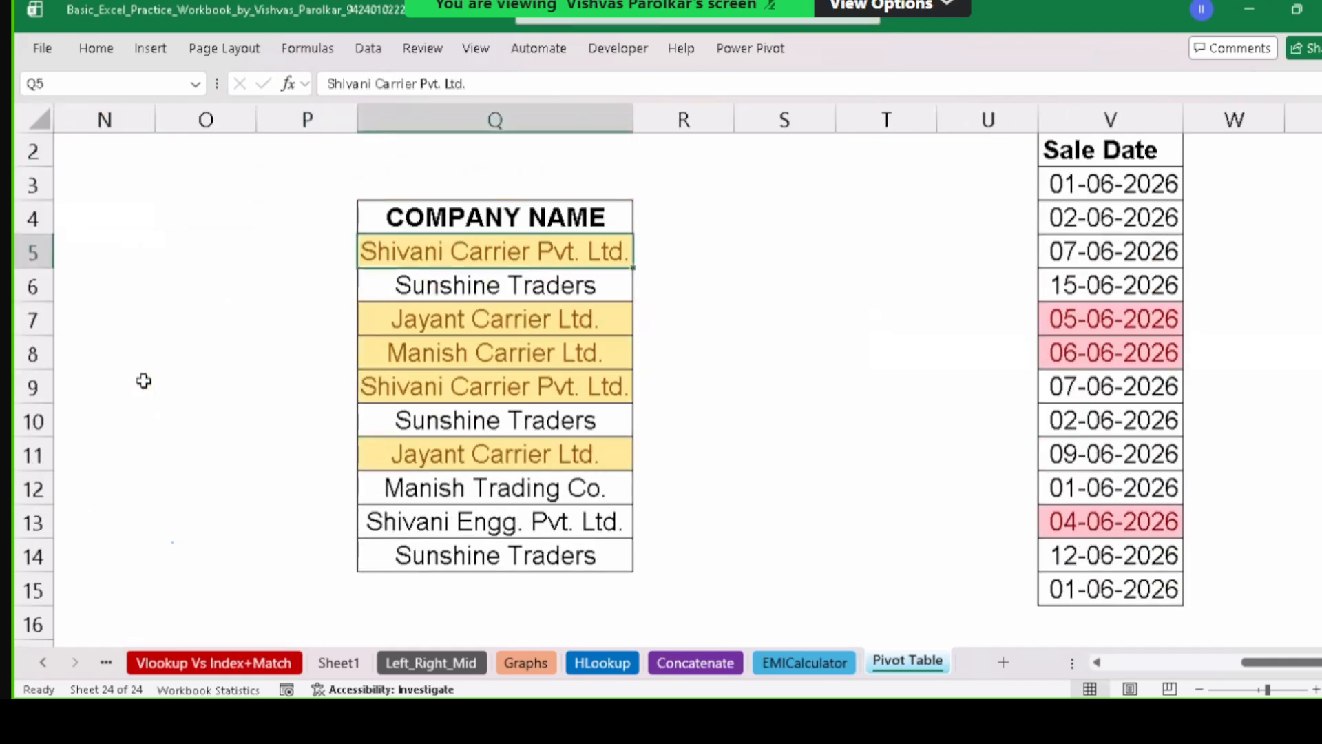
{"action": "key", "text": "ctrl+shift+Down"}
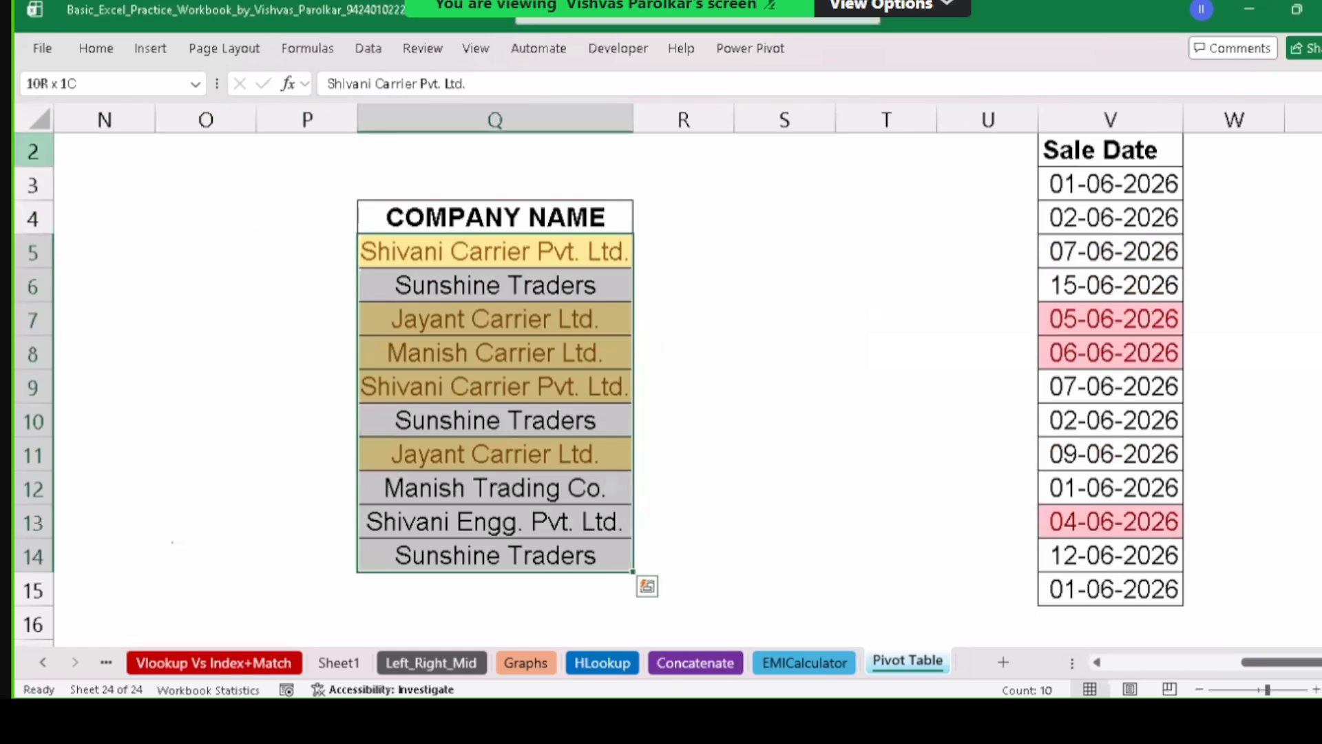
{"action": "left_click", "coordinate": [113, 59]}
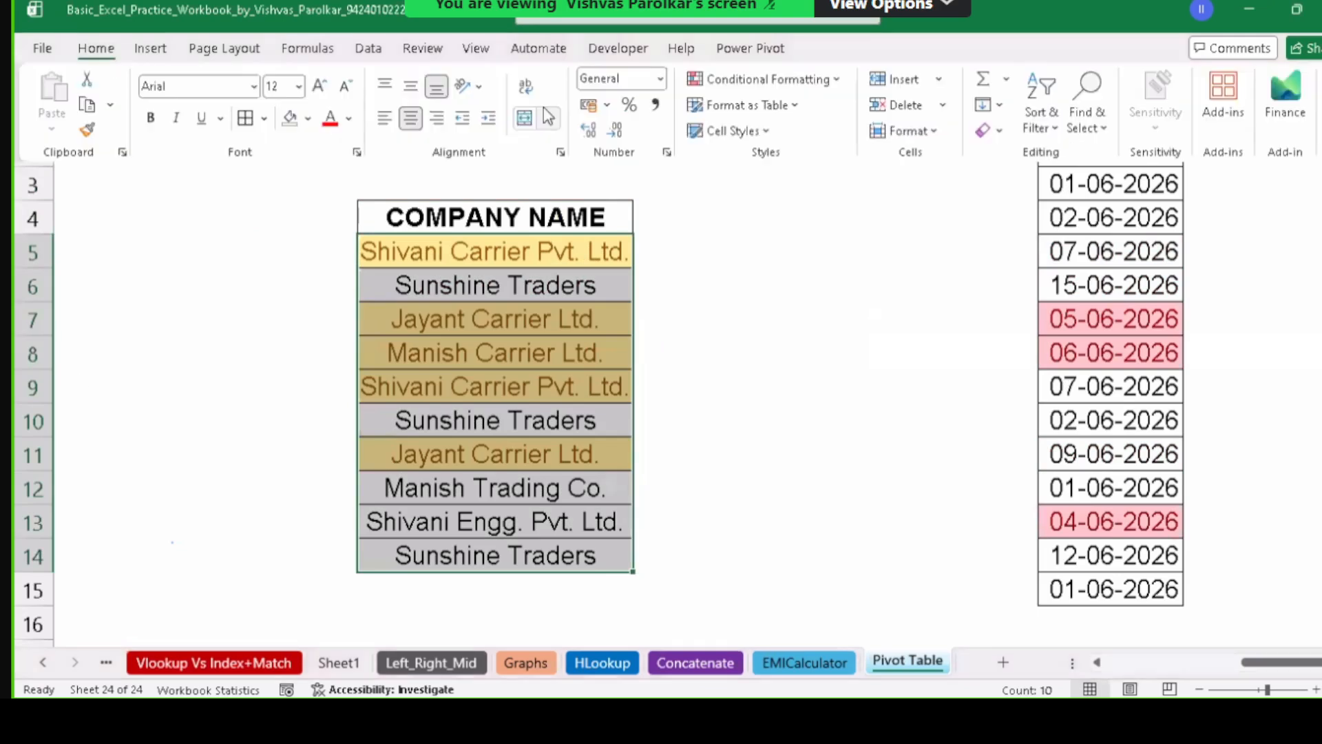
{"action": "left_click", "coordinate": [814, 80]}
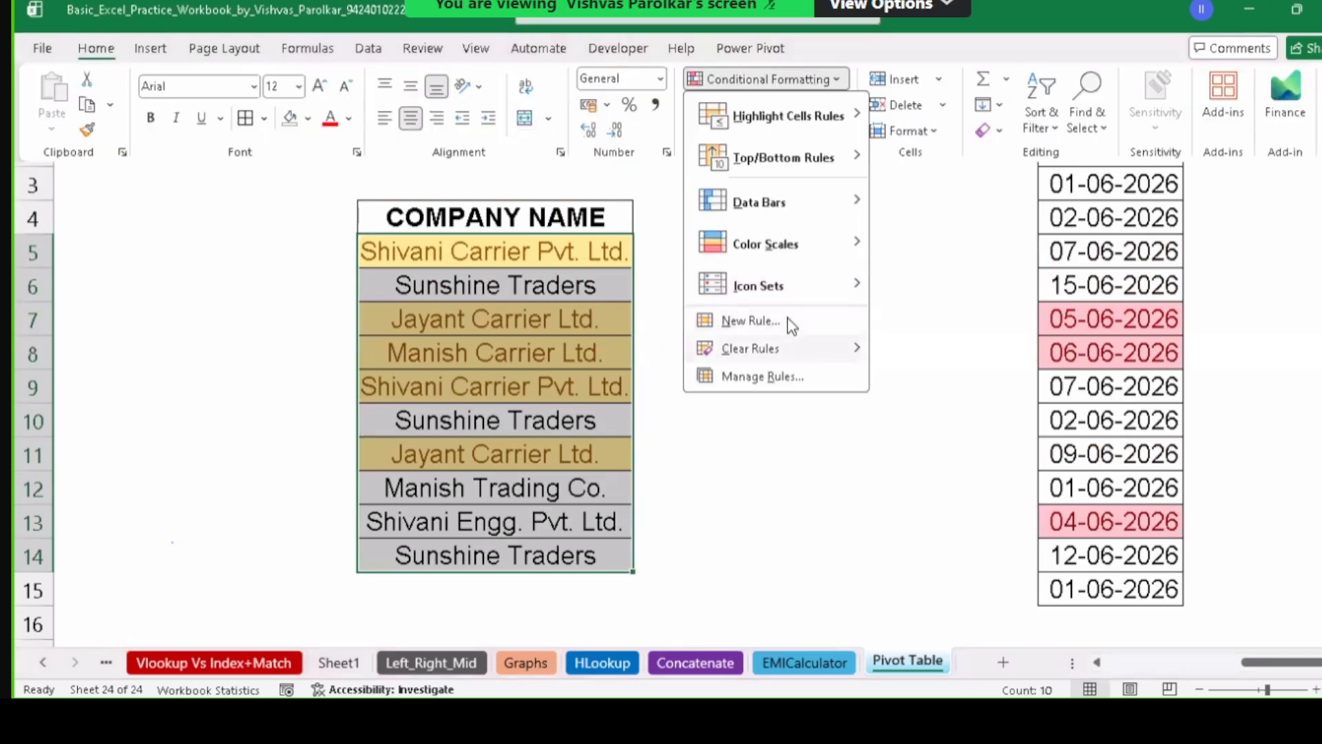
{"action": "mouse_move", "coordinate": [784, 349]}
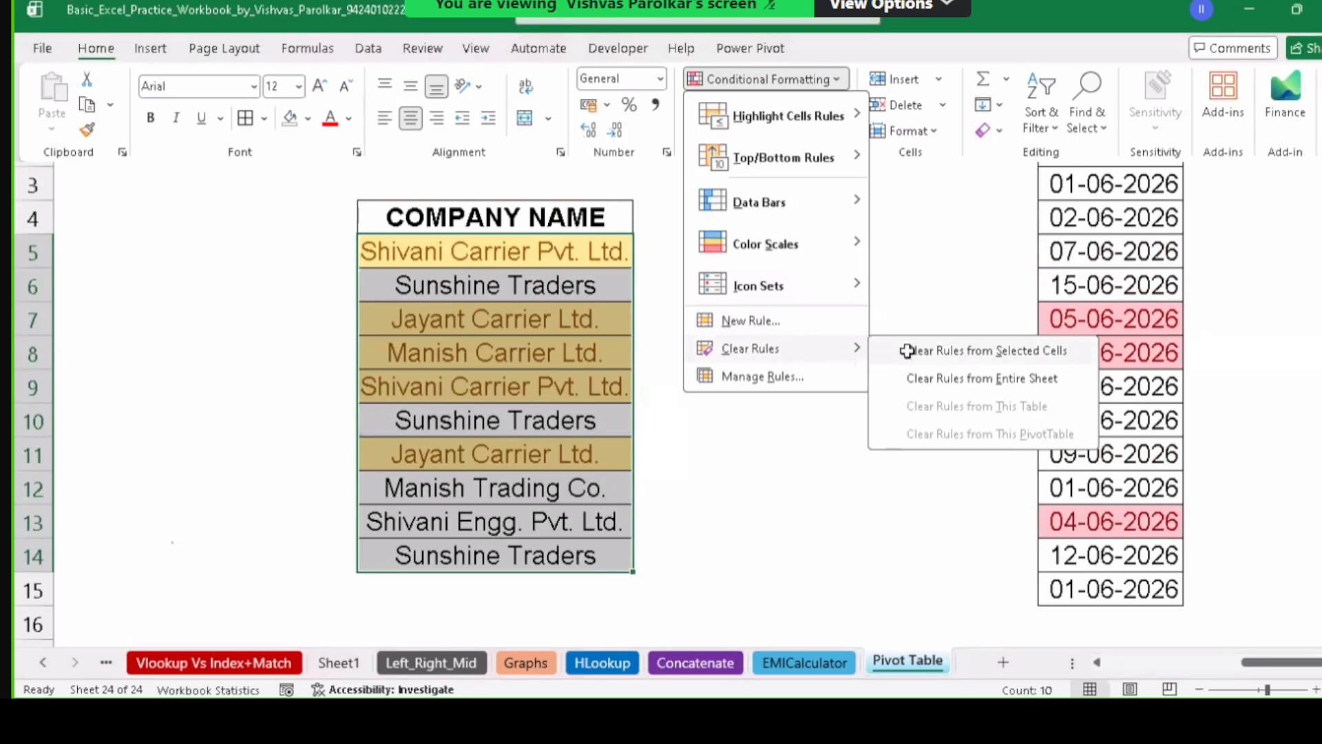
{"action": "left_click", "coordinate": [909, 351]}
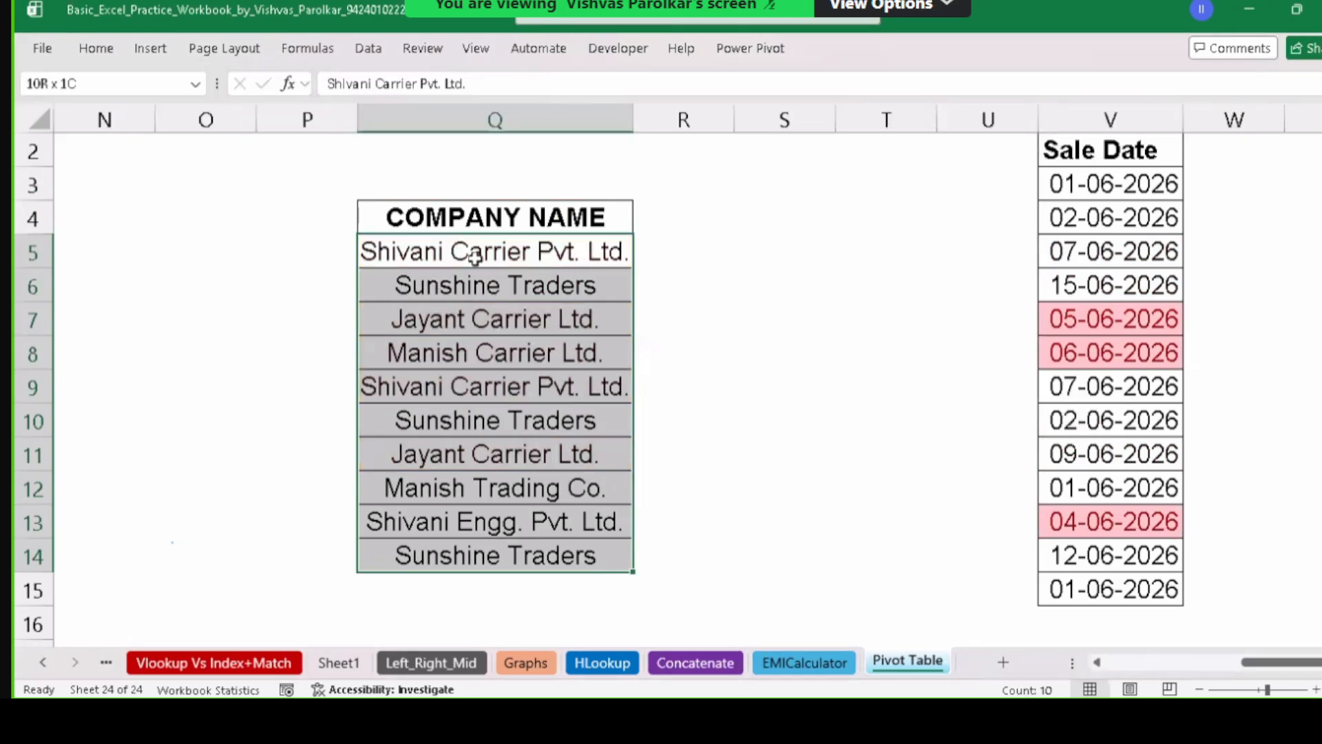
{"action": "left_click", "coordinate": [476, 254]}
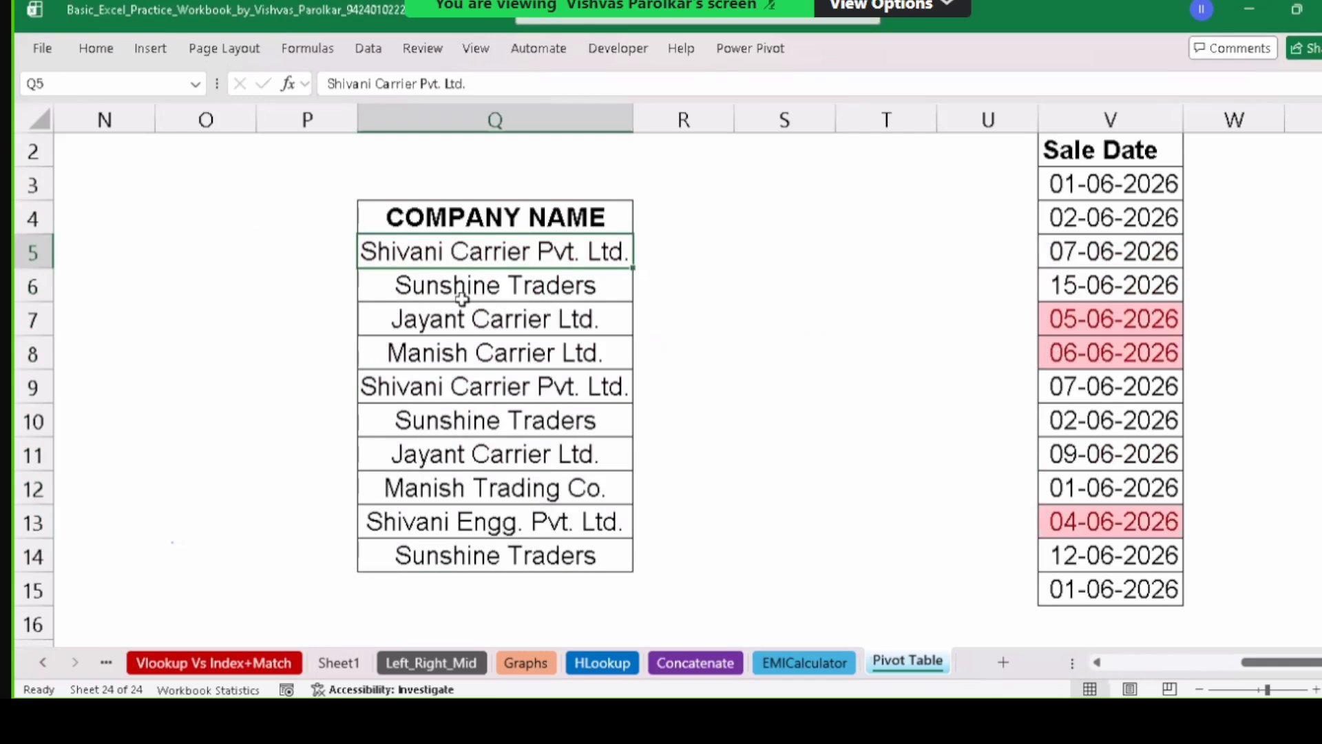
Enter Sujata Enterprises in Q6 and Surana Textitle in Q11.
{"action": "left_click", "coordinate": [468, 285]}
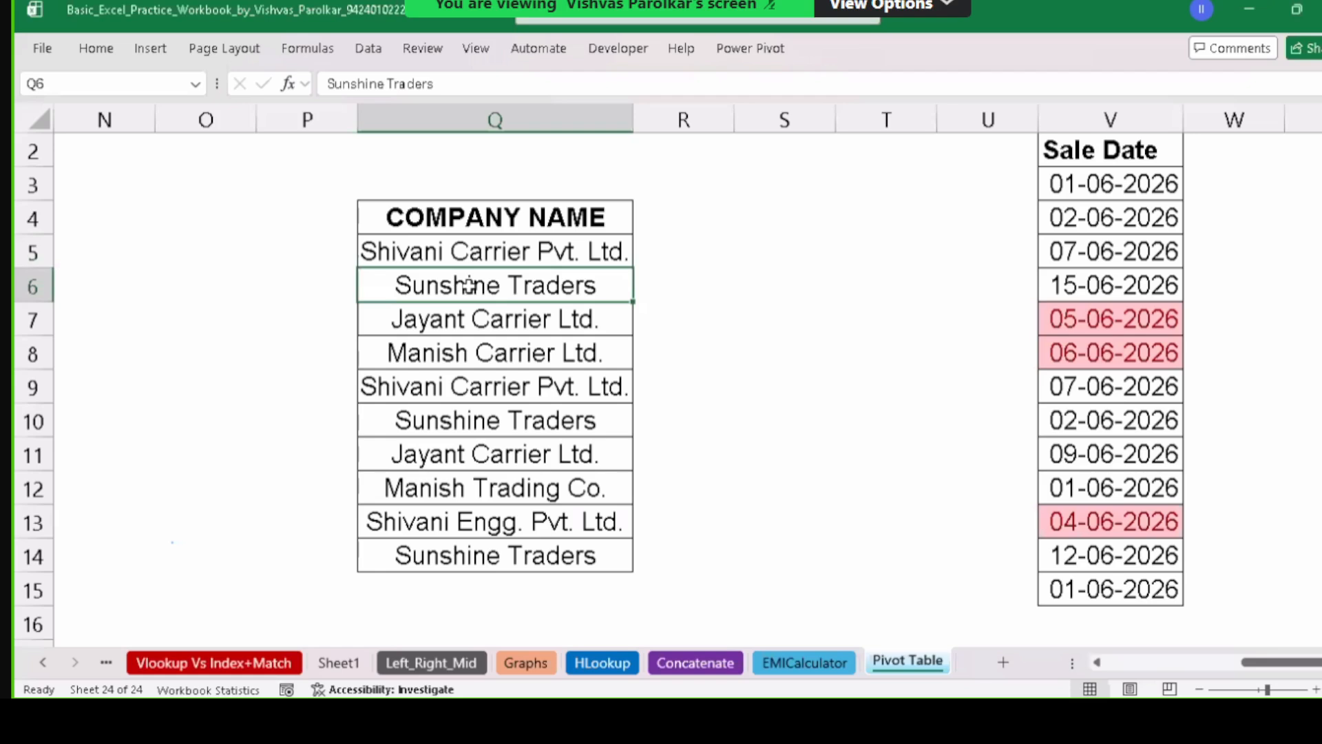
{"action": "type", "text": "Sujata"}
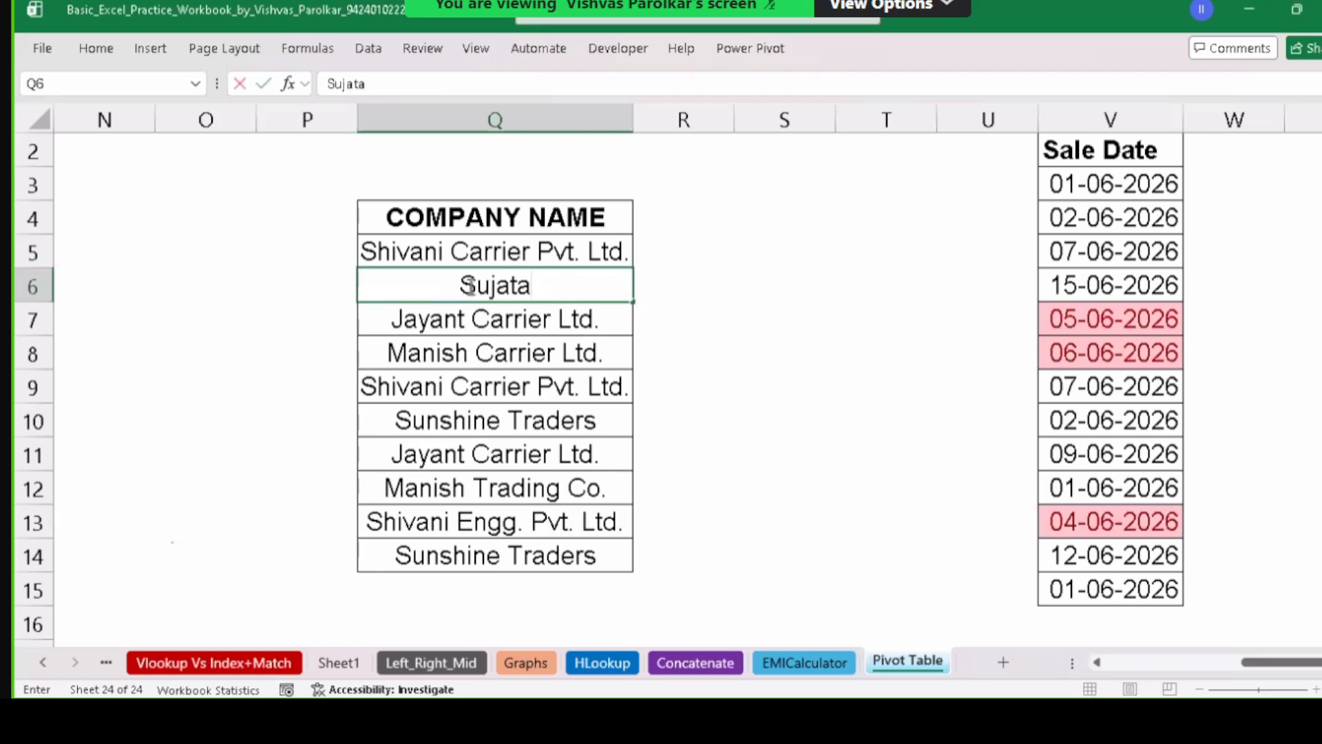
{"action": "type", "text": " E"}
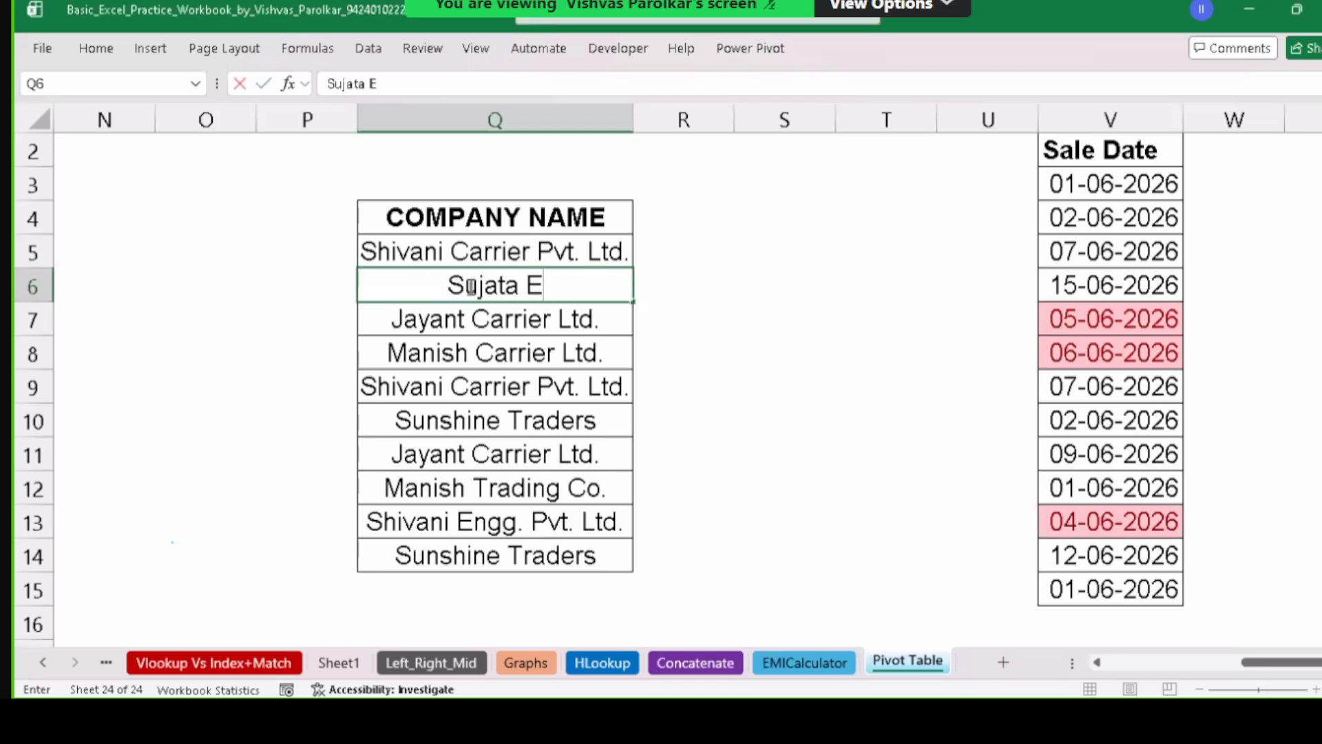
{"action": "type", "text": "nter"}
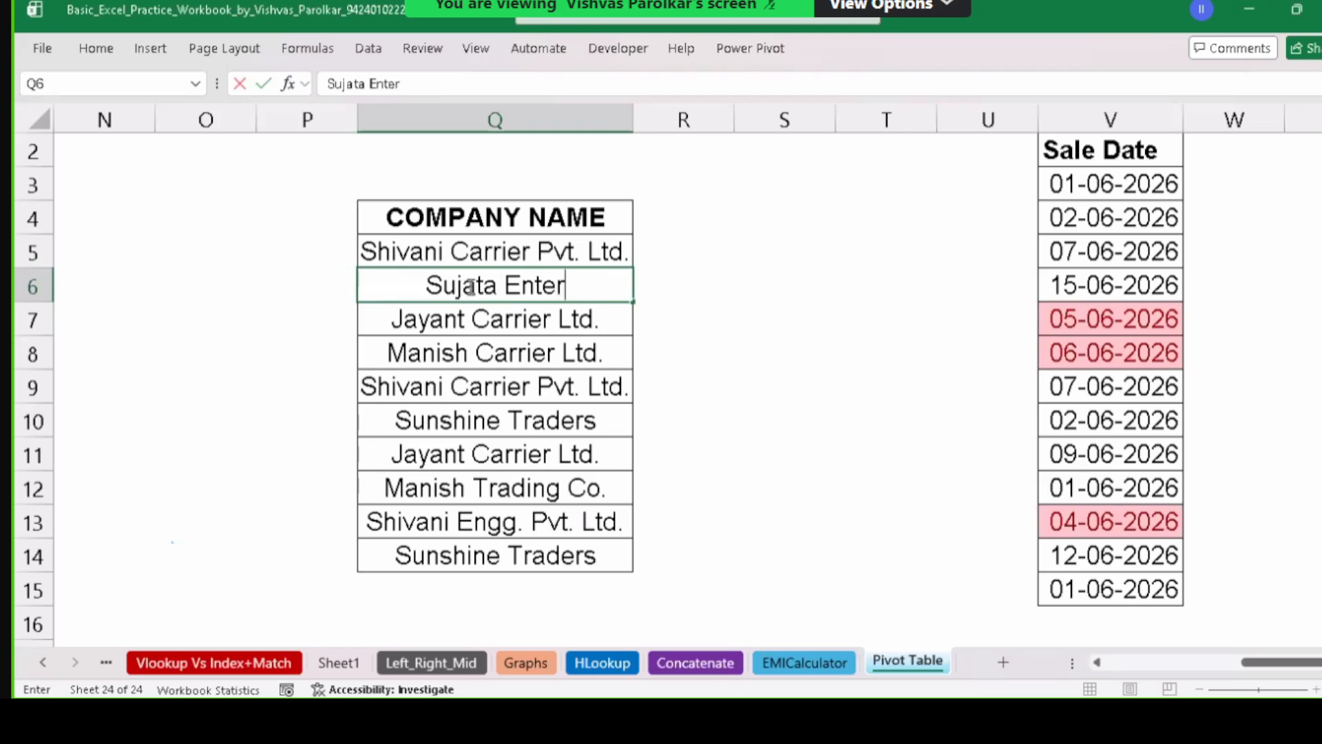
{"action": "type", "text": "prises"}
{"action": "key", "text": "Return"}
{"action": "key", "text": "Down"}
{"action": "key", "text": "Down"}
{"action": "key", "text": "Down"}
{"action": "key", "text": "Down"}
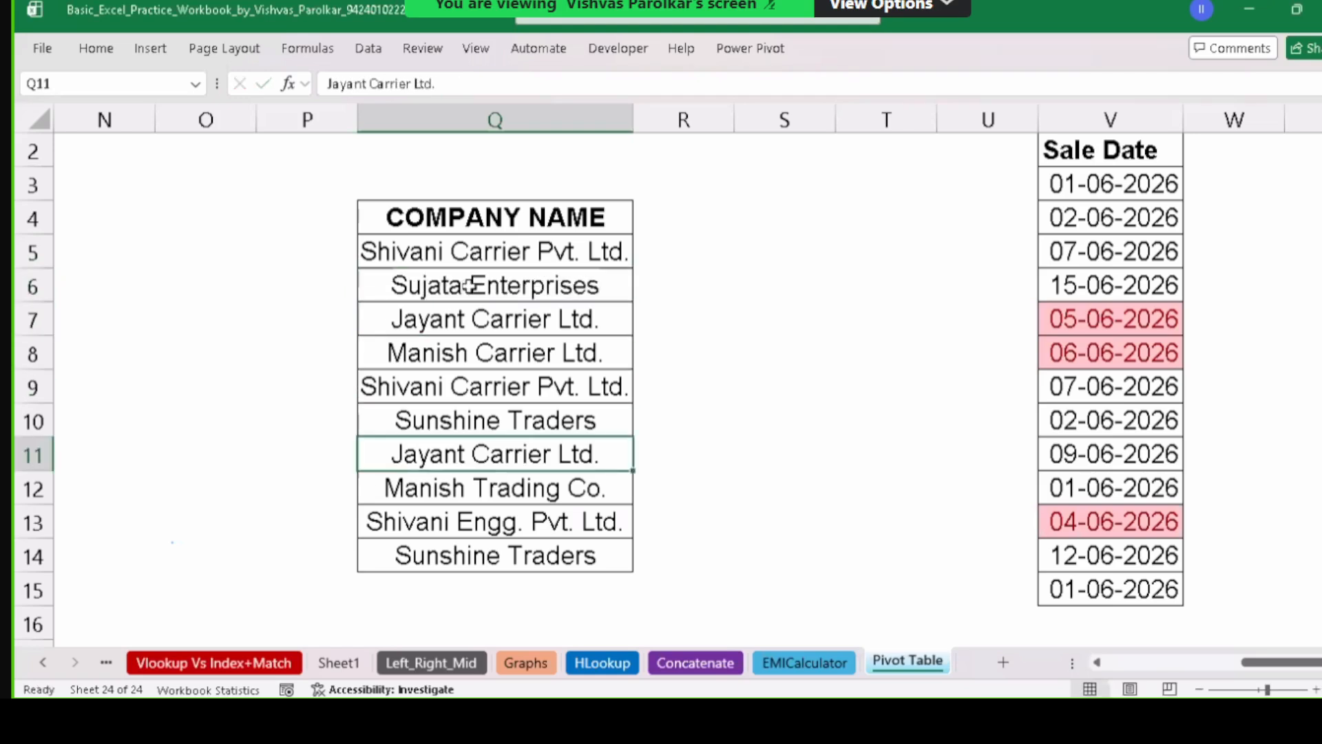
{"action": "type", "text": "Surana"}
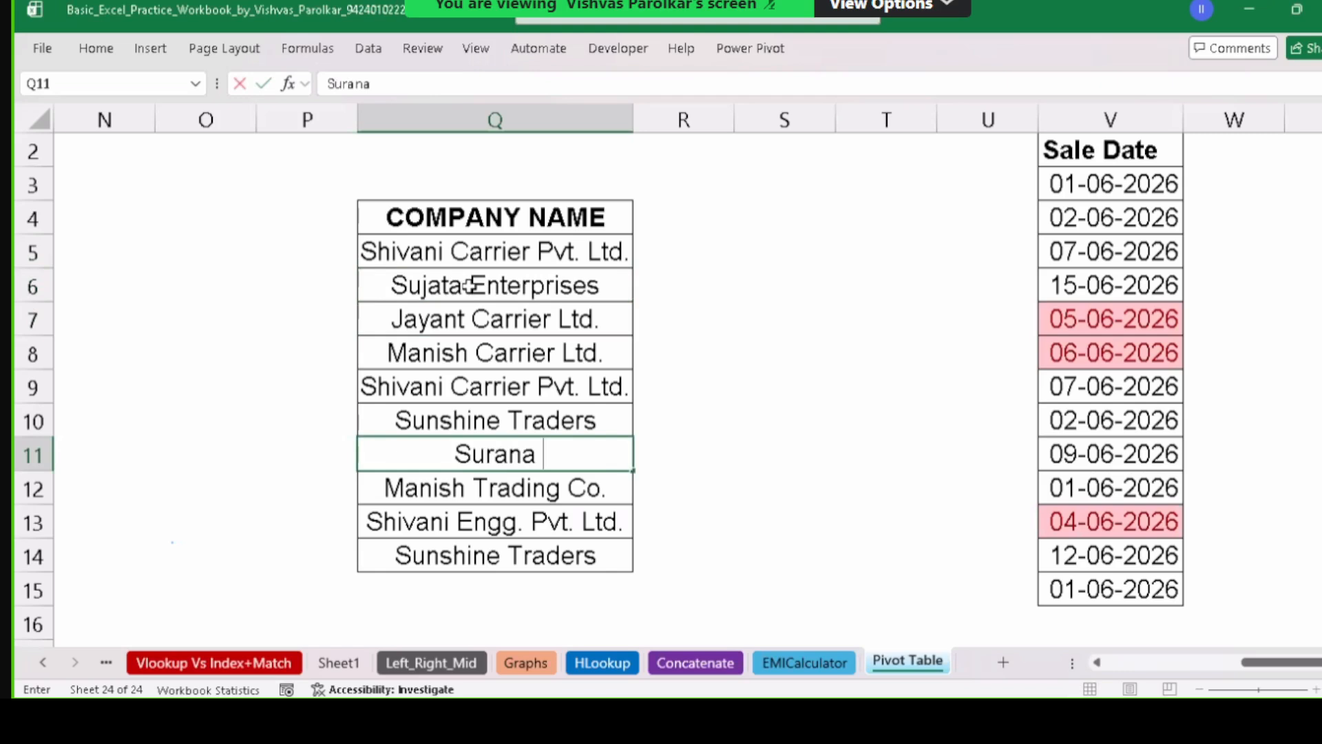
{"action": "type", "text": " Texti"}
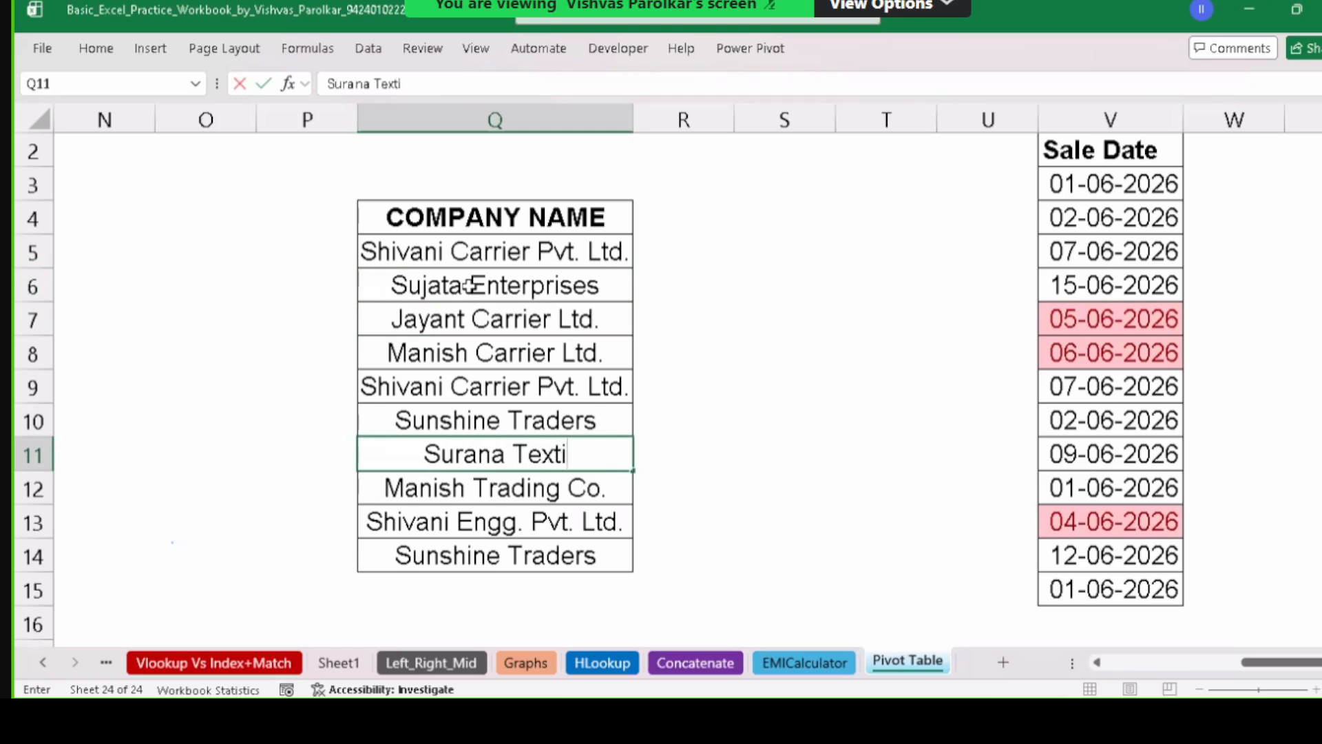
{"action": "type", "text": "ble"}
{"action": "key", "text": "BackSpace"}
{"action": "key", "text": "BackSpace"}
{"action": "key", "text": "BackSpace"}
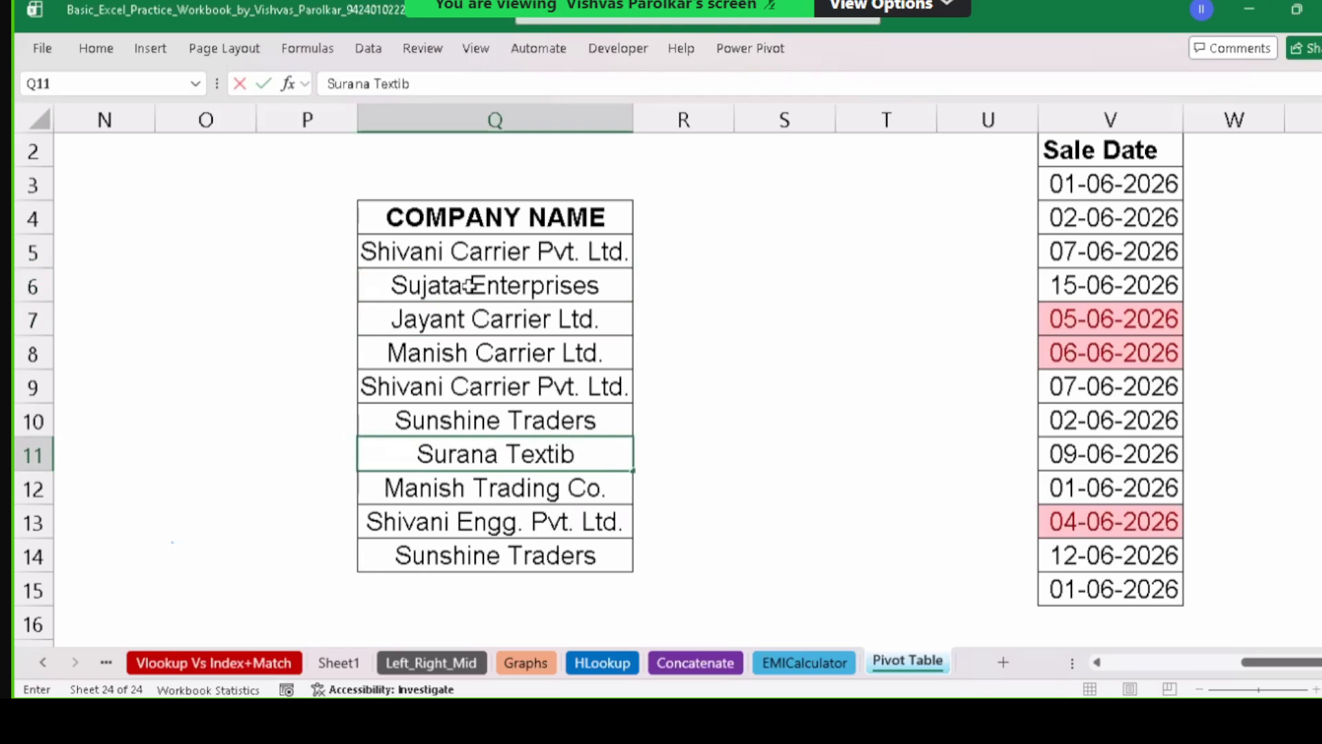
{"action": "type", "text": "tle"}
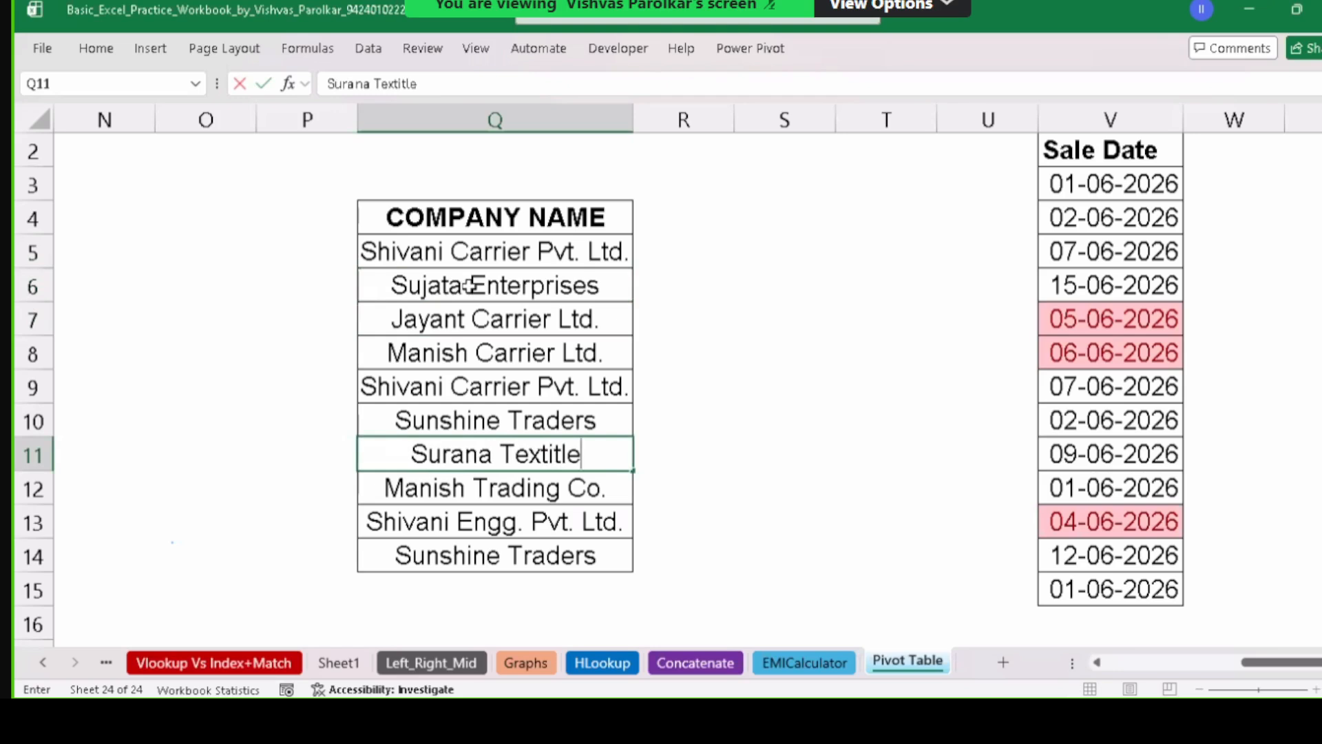
{"action": "key", "text": "Return"}
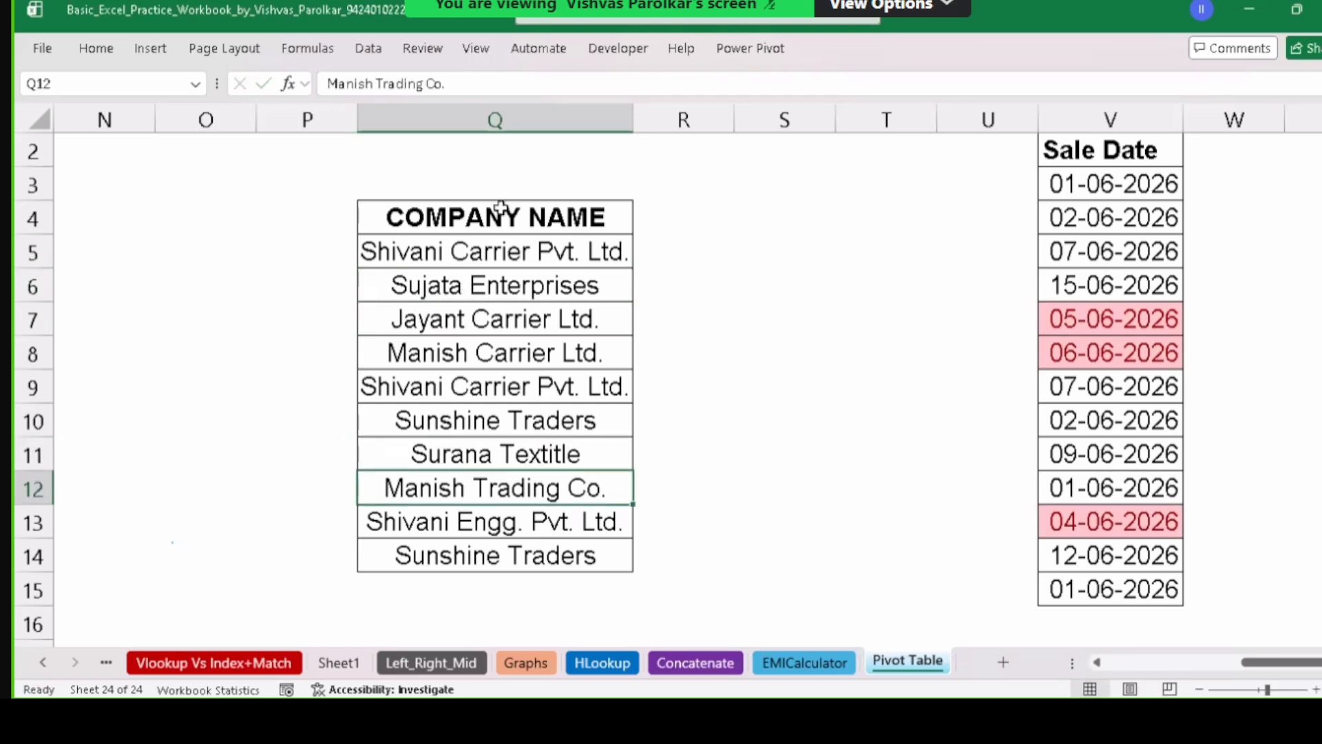
Replace the company name in Q14 with Ajit Traders.
{"action": "left_click_drag", "start_coordinate": [507, 248], "coordinate": [551, 528]}
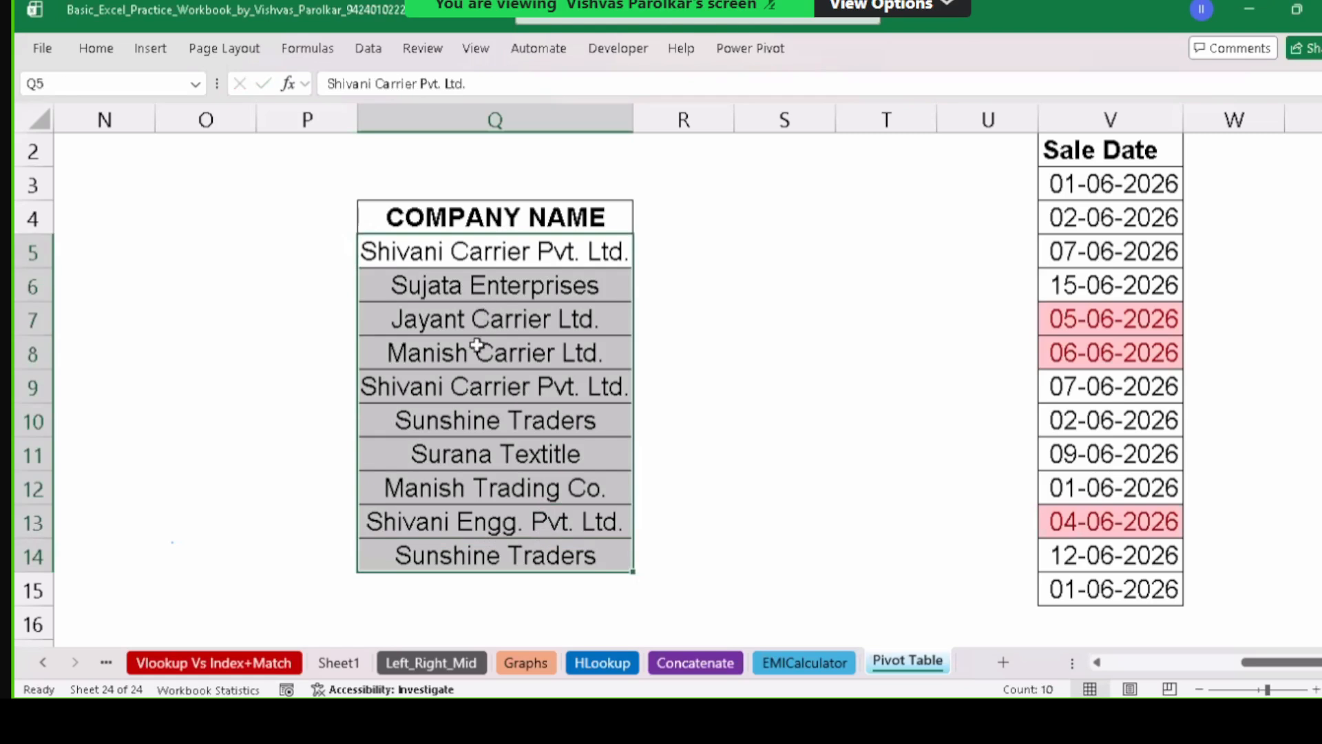
{"action": "left_click", "coordinate": [456, 551]}
{"action": "type", "text": "Ajt"}
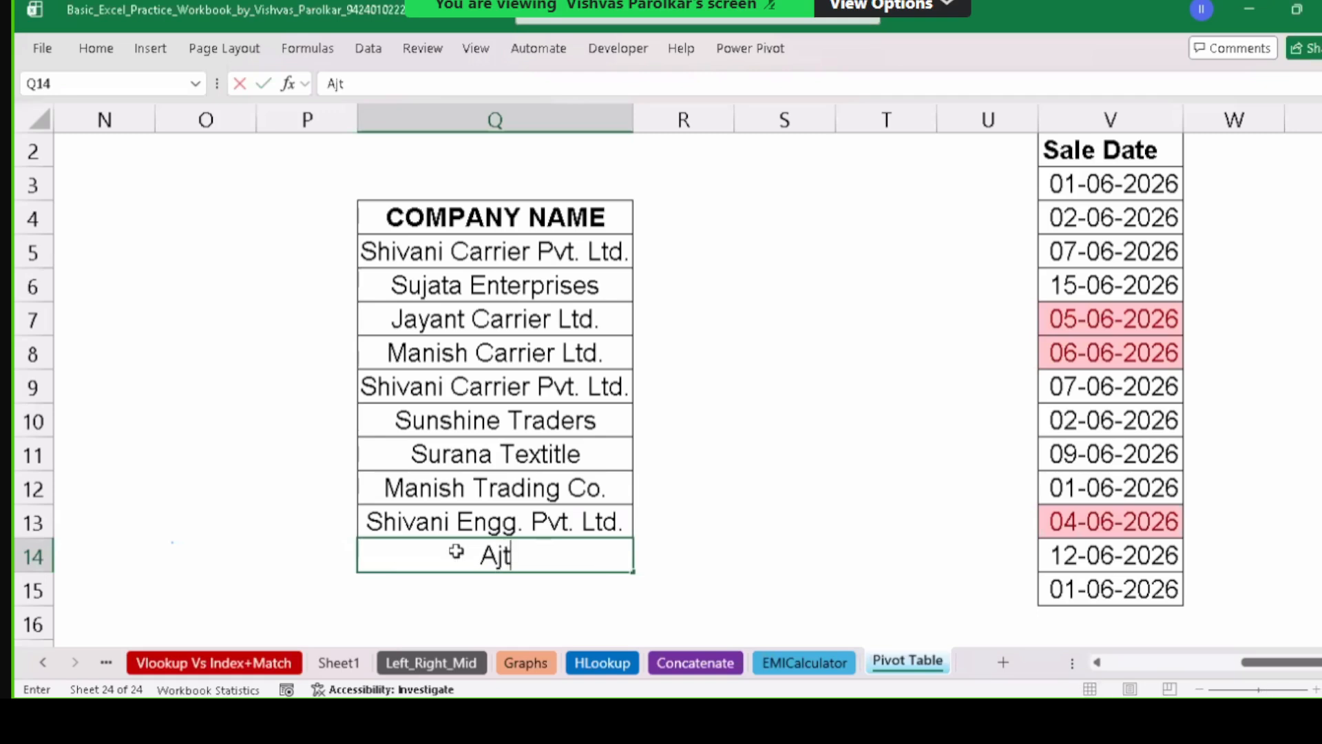
{"action": "key", "text": "BackSpace"}
{"action": "type", "text": "it Tr"}
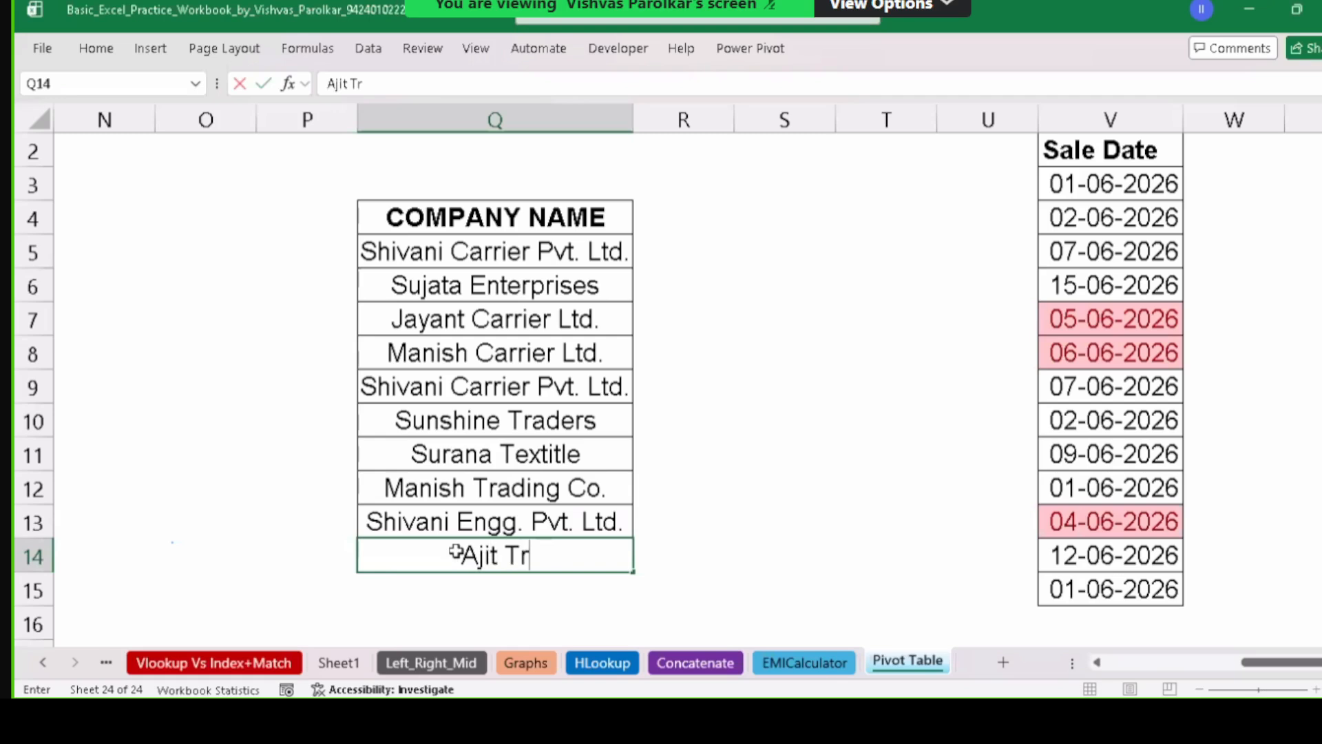
{"action": "type", "text": "aders"}
{"action": "key", "text": "Return"}
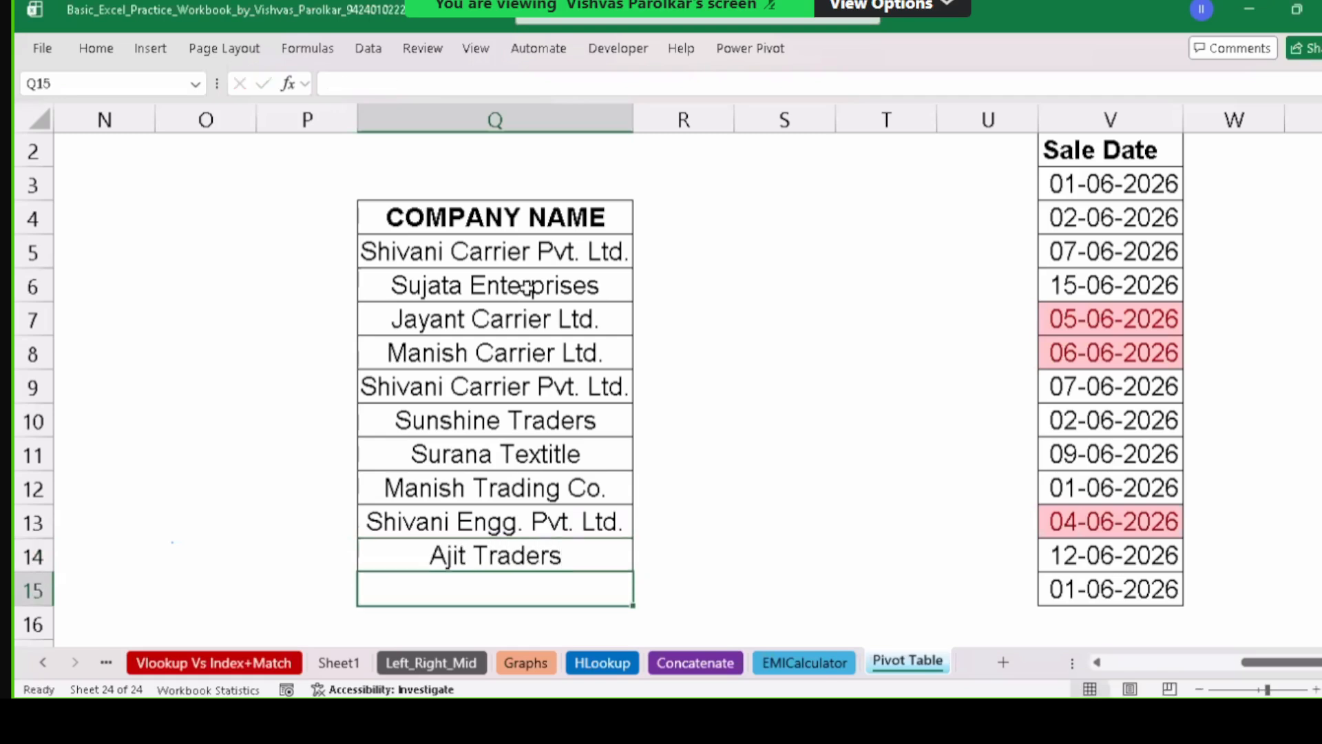
{"action": "left_click_drag", "start_coordinate": [517, 253], "coordinate": [481, 549]}
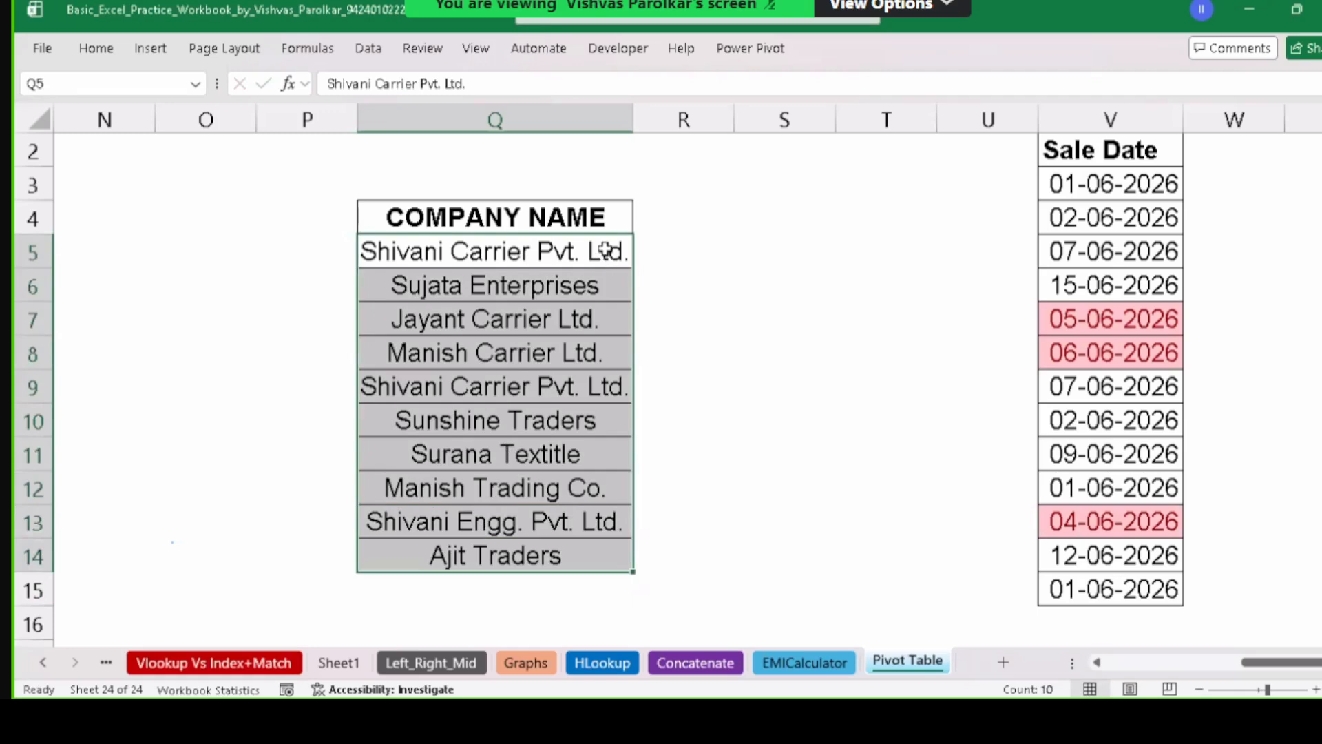
{"action": "left_click_drag", "start_coordinate": [605, 253], "coordinate": [565, 551]}
{"action": "left_click", "coordinate": [588, 262]}
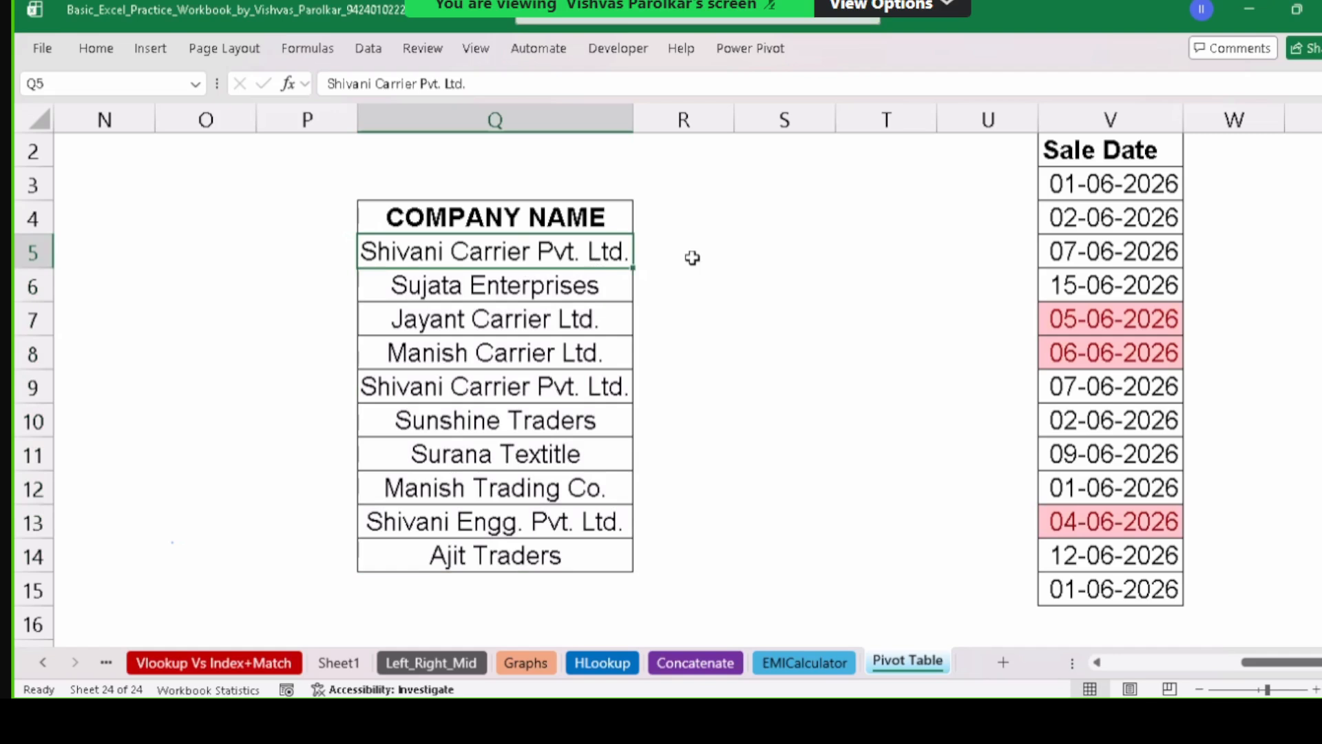
{"action": "left_click_drag", "start_coordinate": [577, 256], "coordinate": [586, 548]}
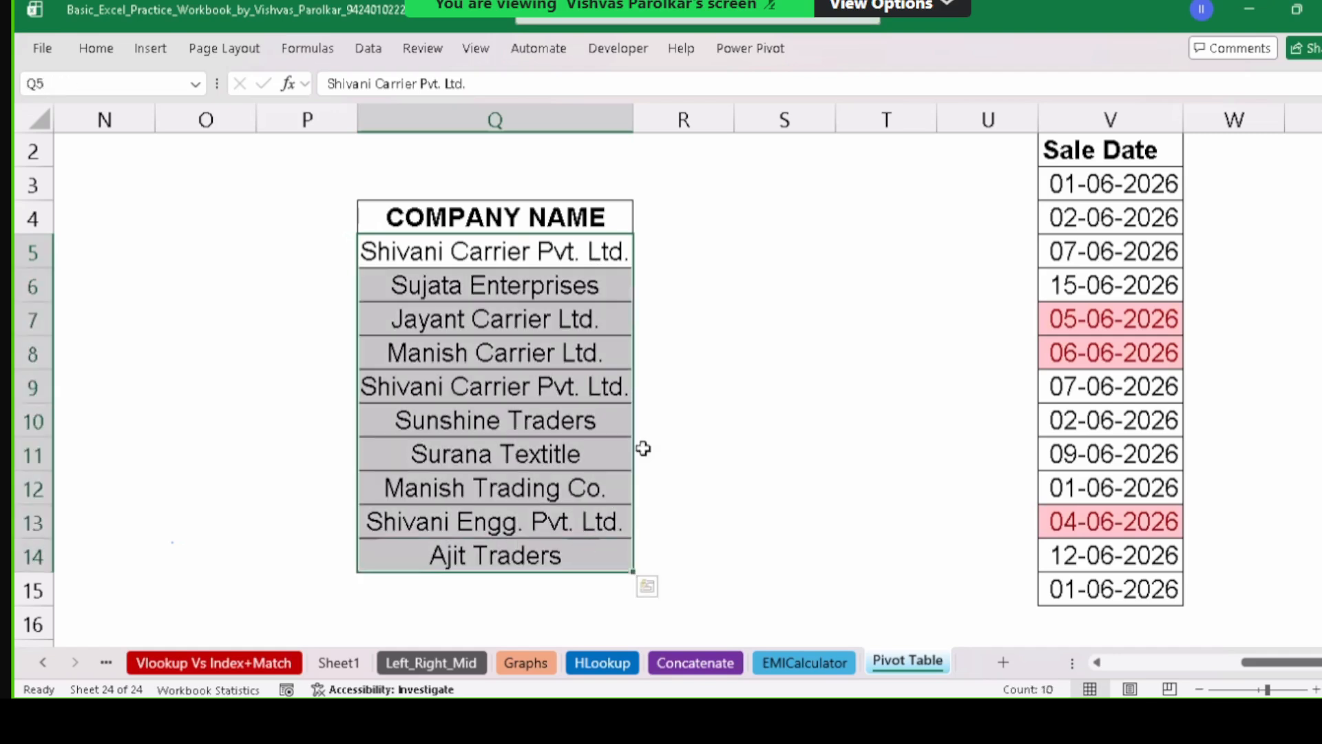
{"action": "left_click", "coordinate": [699, 254]}
{"action": "left_click_drag", "start_coordinate": [473, 260], "coordinate": [492, 547]}
Apply All Borders to the blank cells R5:R14 beside the company names.
{"action": "left_click", "coordinate": [698, 254]}
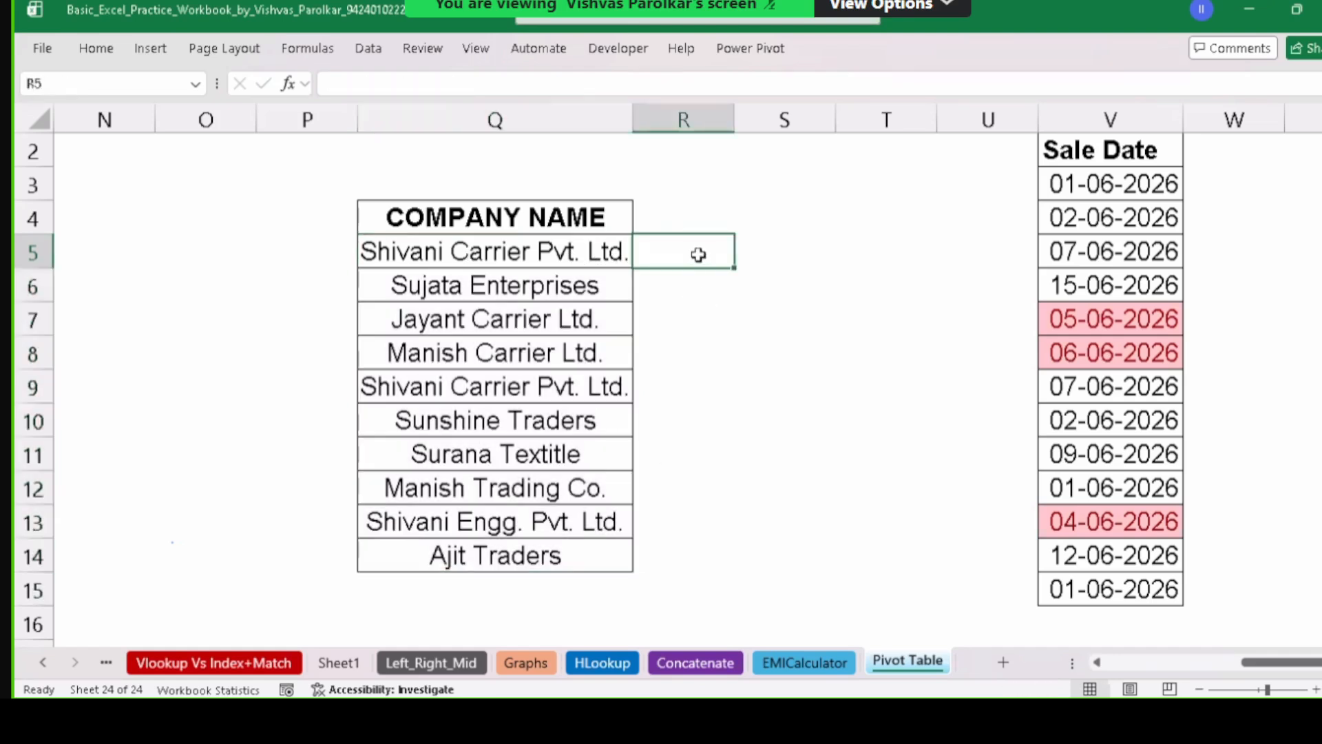
{"action": "left_click_drag", "start_coordinate": [698, 254], "coordinate": [712, 551]}
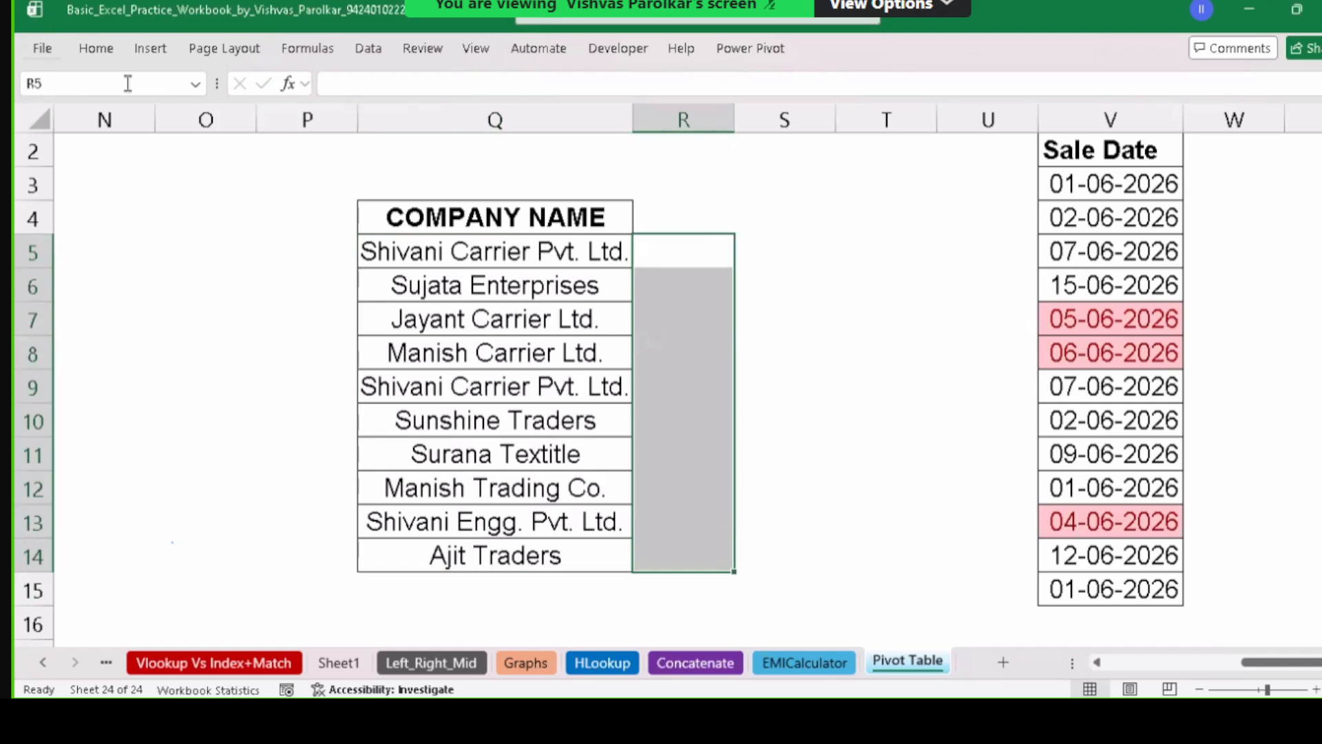
{"action": "left_click", "coordinate": [96, 49]}
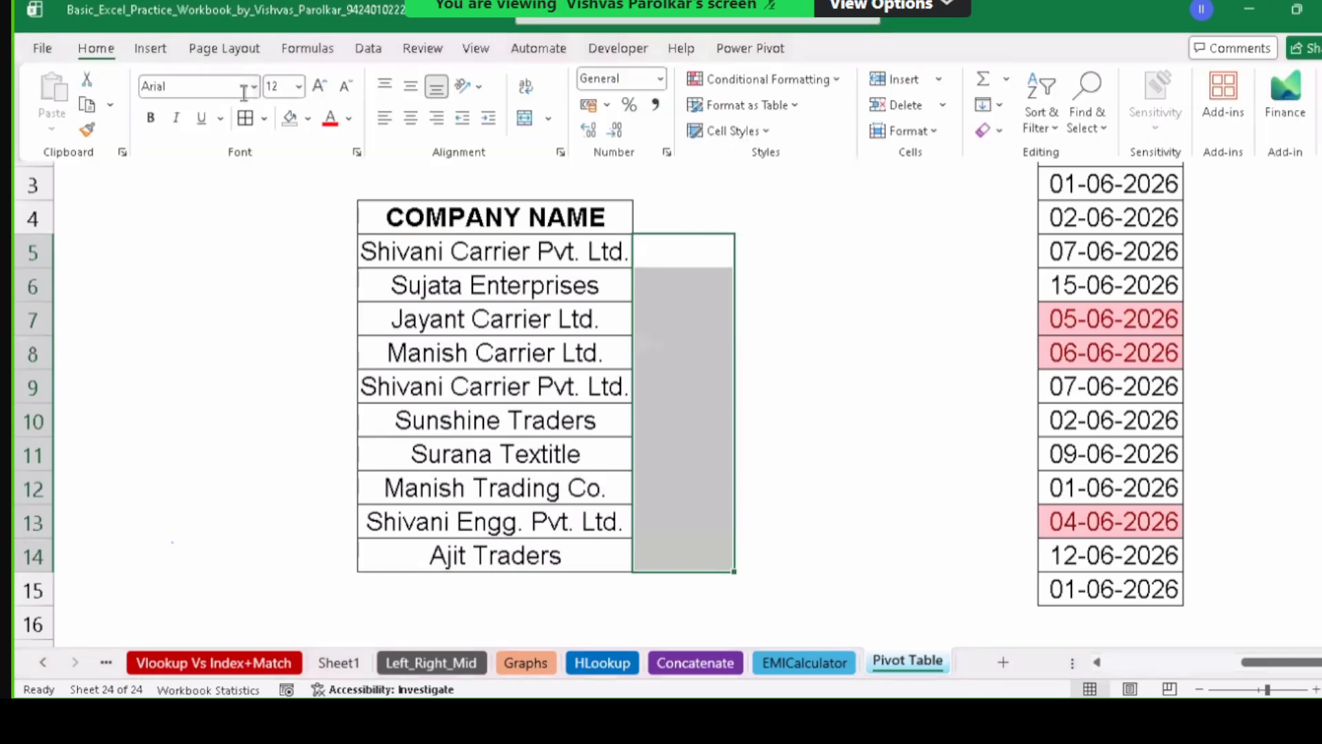
{"action": "left_click", "coordinate": [245, 117]}
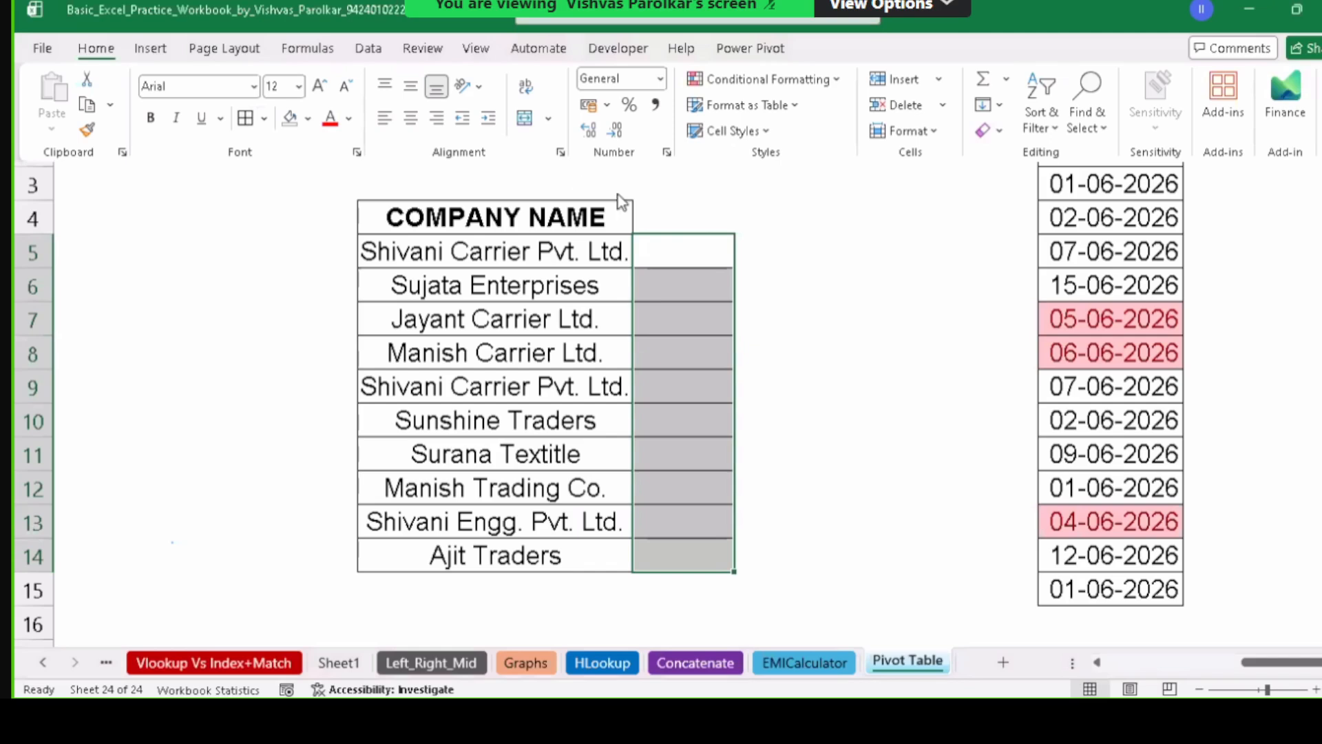
{"action": "left_click", "coordinate": [703, 252]}
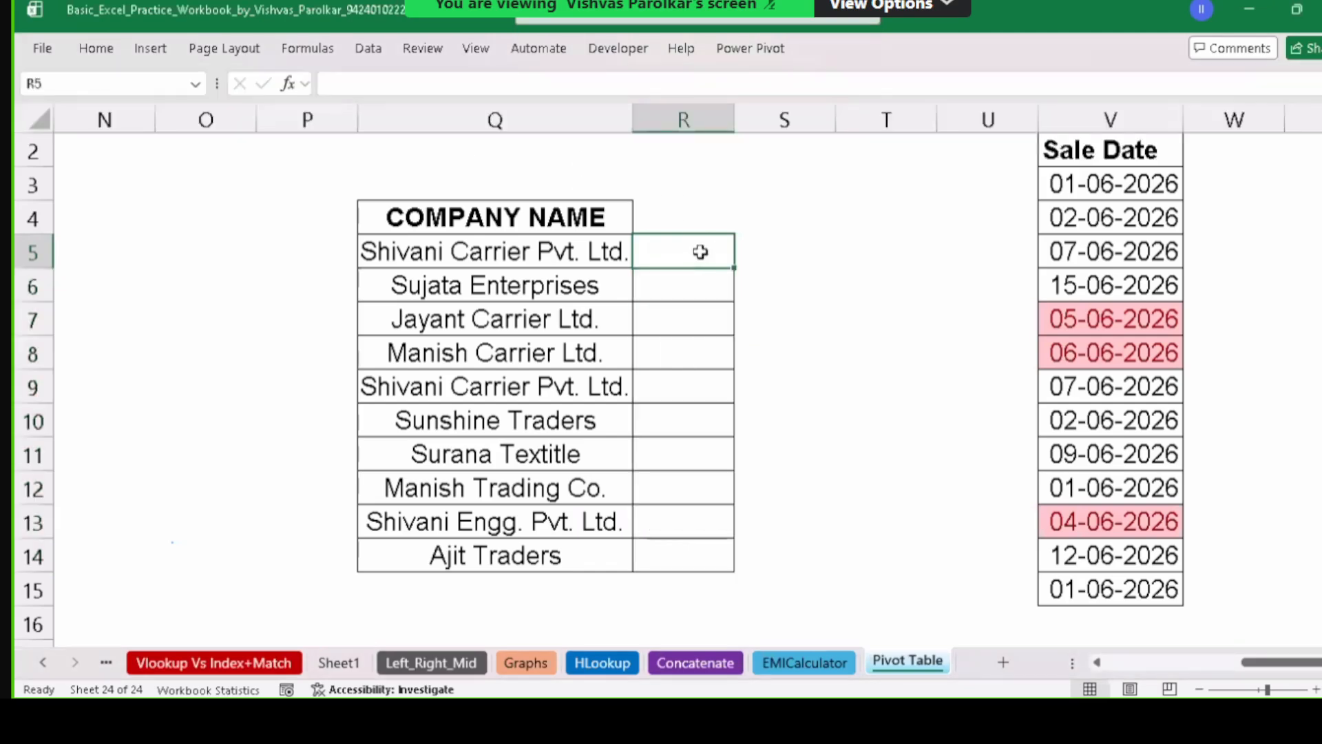
{"action": "left_click", "coordinate": [465, 248]}
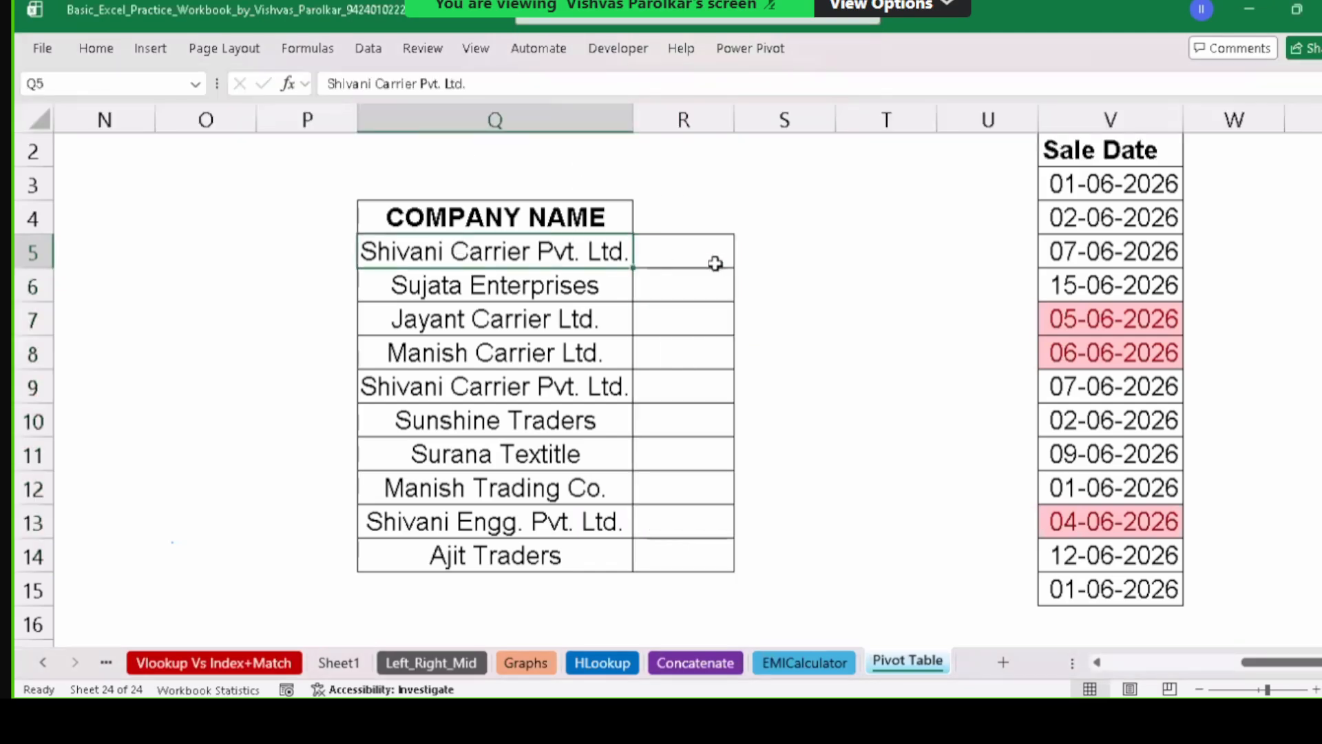
{"action": "left_click", "coordinate": [654, 251]}
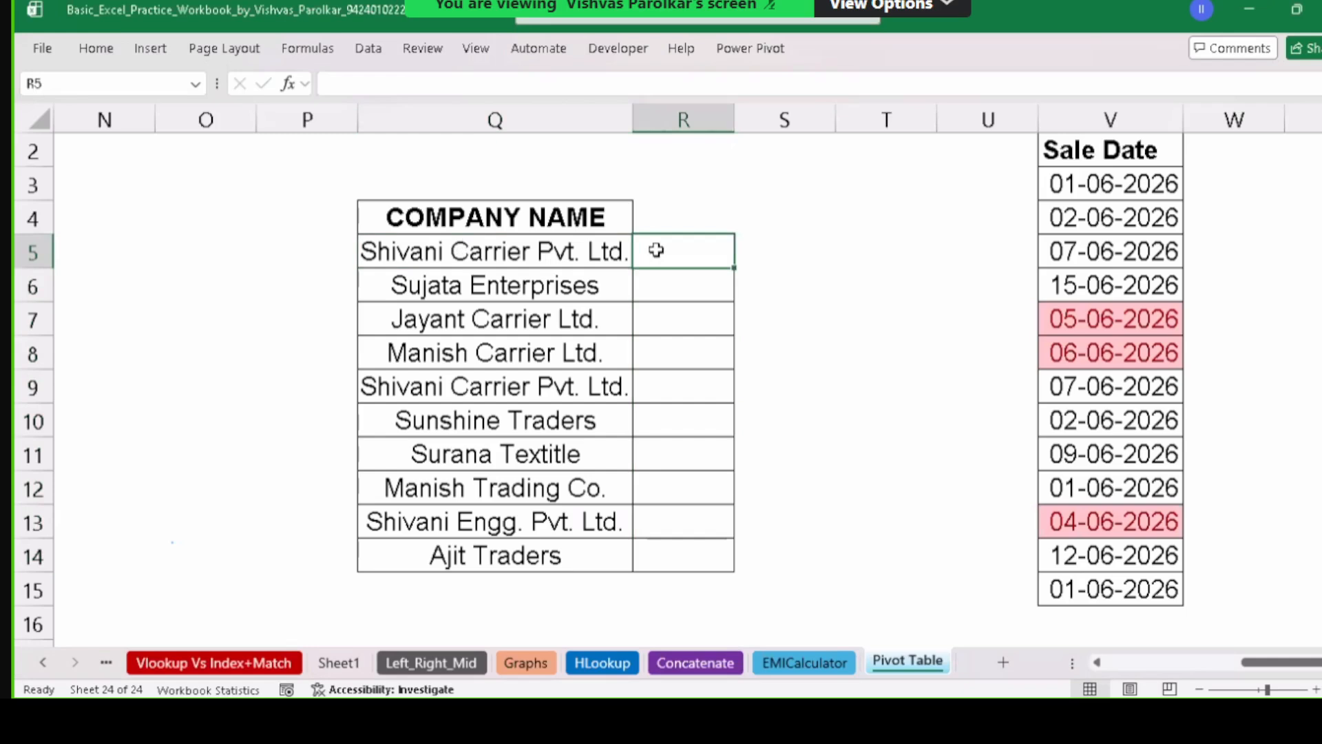
Type the formula =LEFT(Q5,1)="S" into R5 without committing it.
{"action": "type", "text": "="}
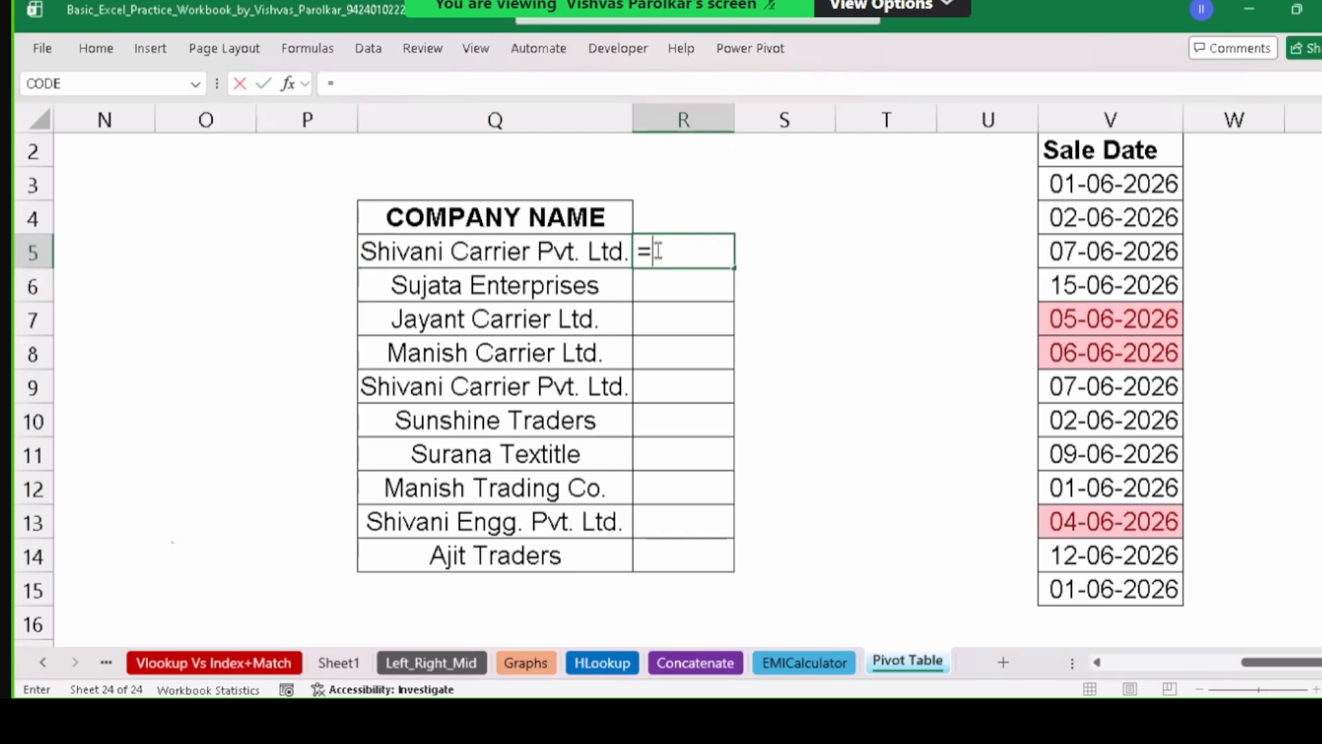
{"action": "type", "text": "l"}
{"action": "key", "text": "Tab"}
{"action": "left_click", "coordinate": [499, 249]}
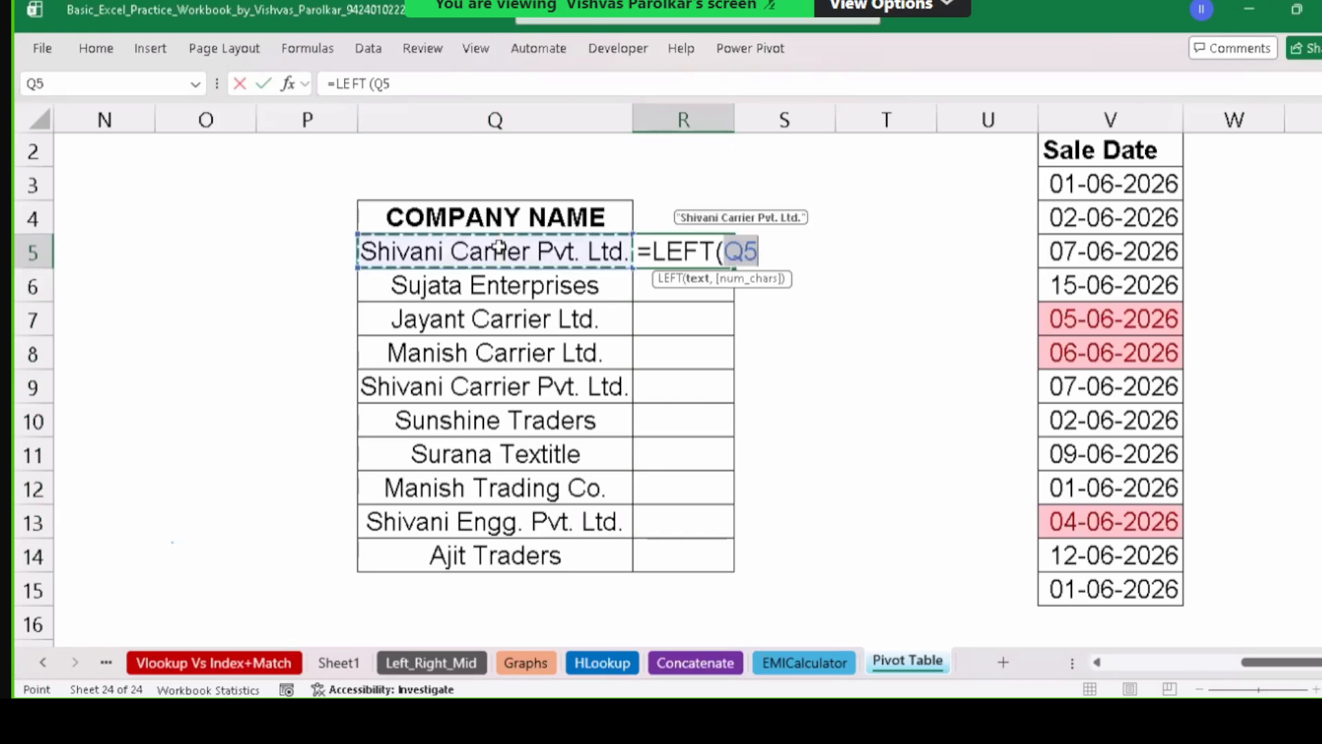
{"action": "type", "text": ",1"}
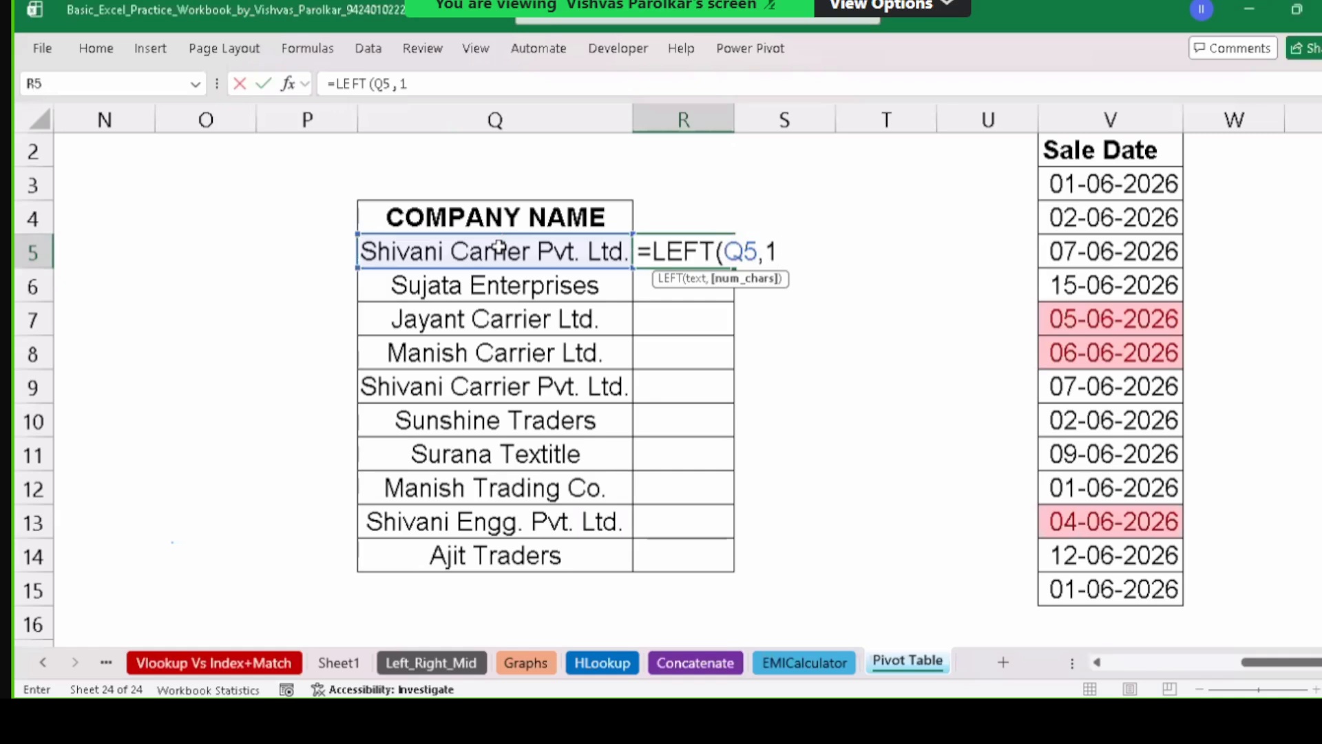
{"action": "type", "text": ")="}
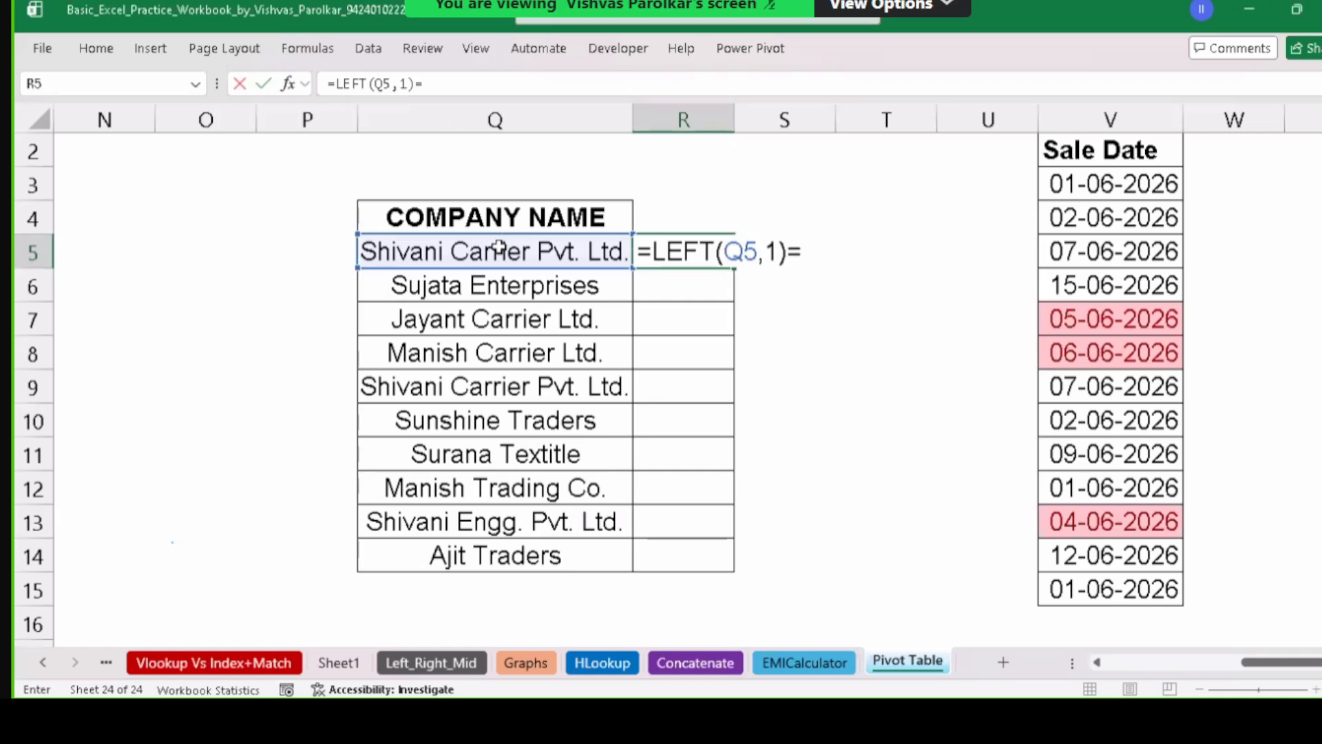
{"action": "type", "text": "\"S\""}
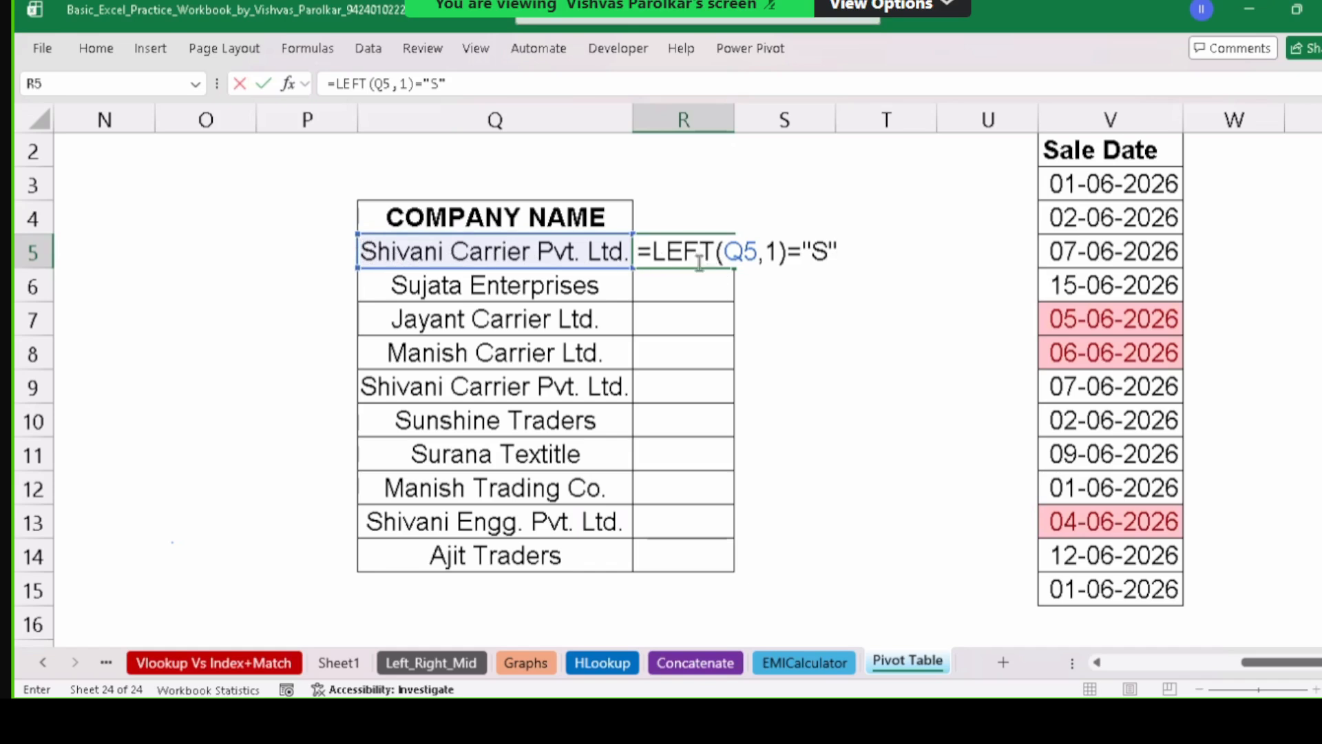
Cancel the draft and enter =LEFT(Q5,1) in R5.
{"action": "left_click_drag", "start_coordinate": [654, 252], "coordinate": [793, 253]}
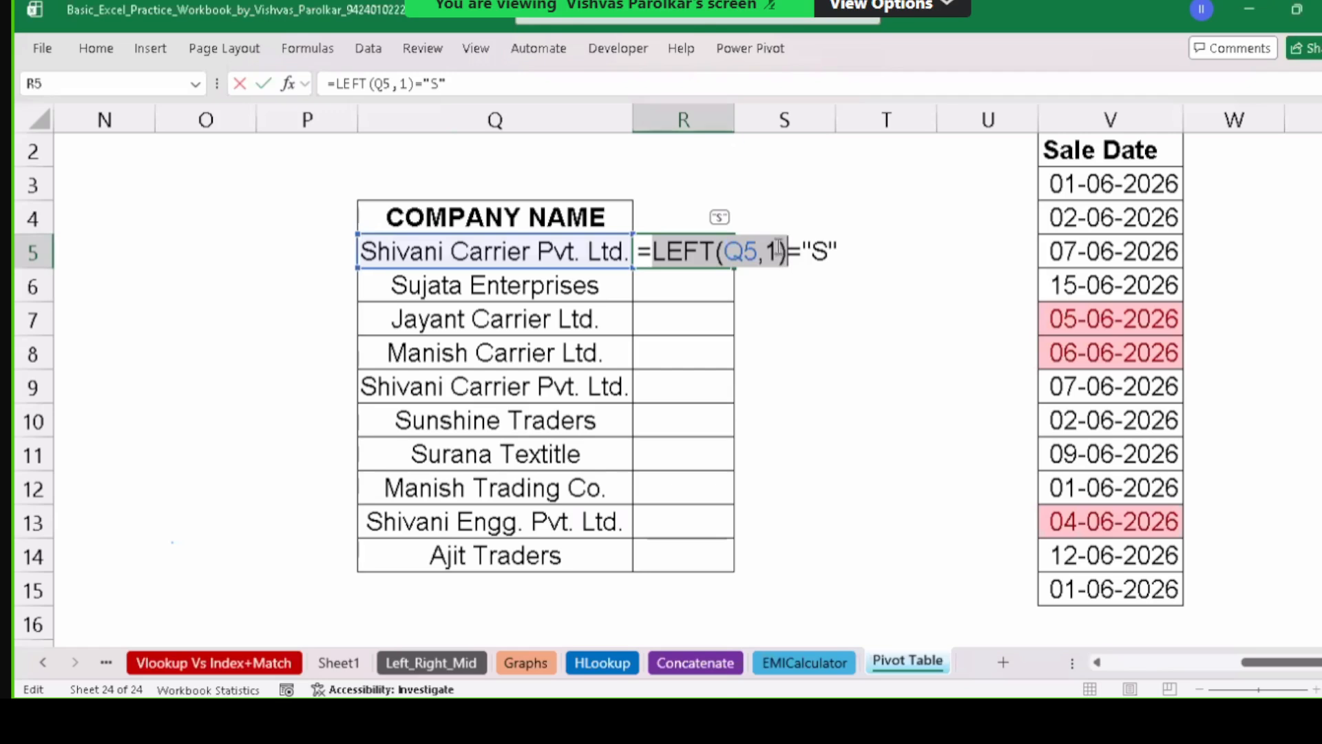
{"action": "key", "text": "Escape"}
{"action": "type", "text": "="}
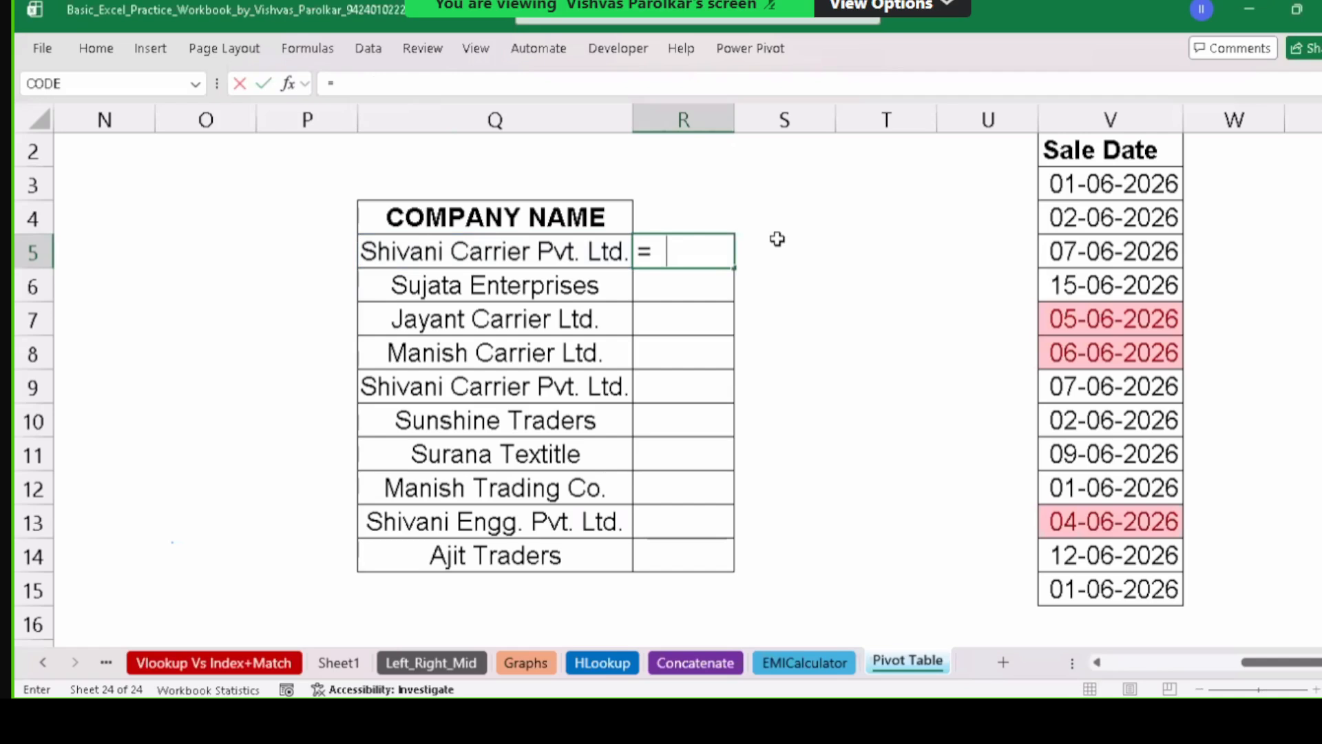
{"action": "type", "text": " LEFT("}
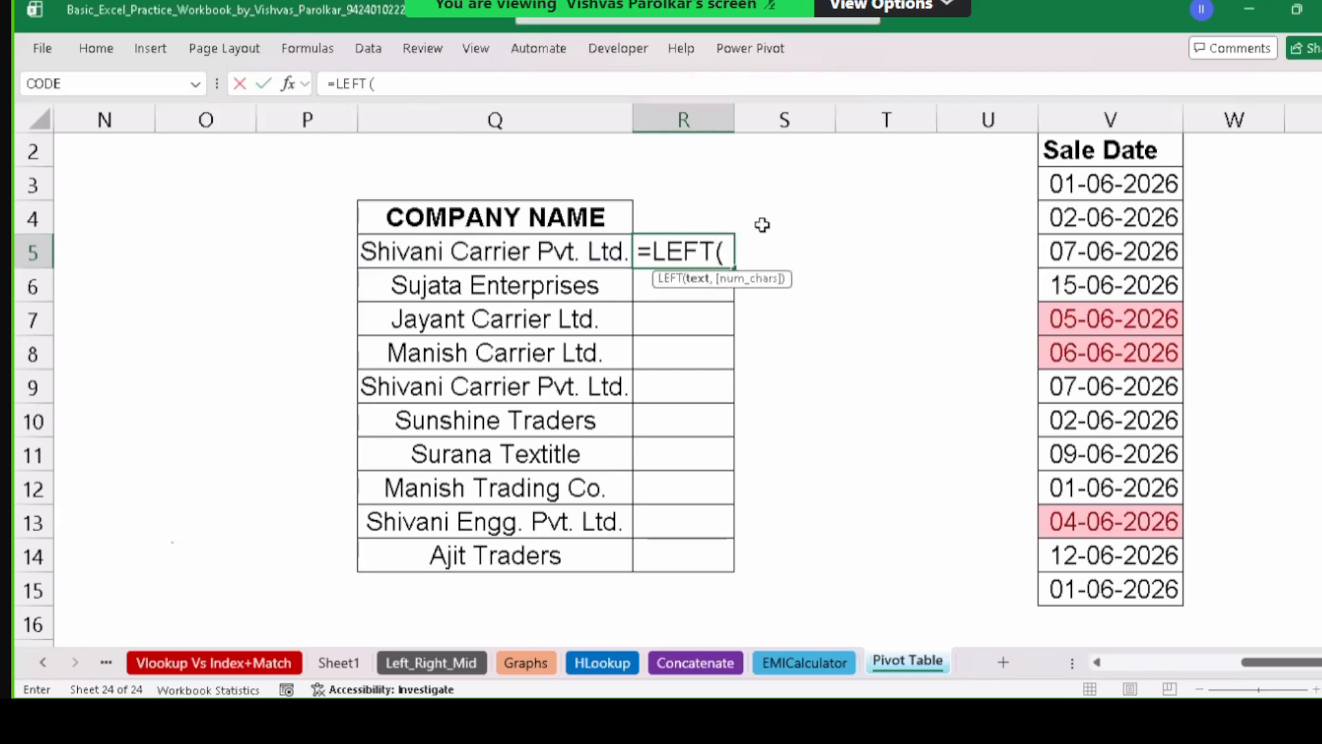
{"action": "left_click", "coordinate": [535, 253]}
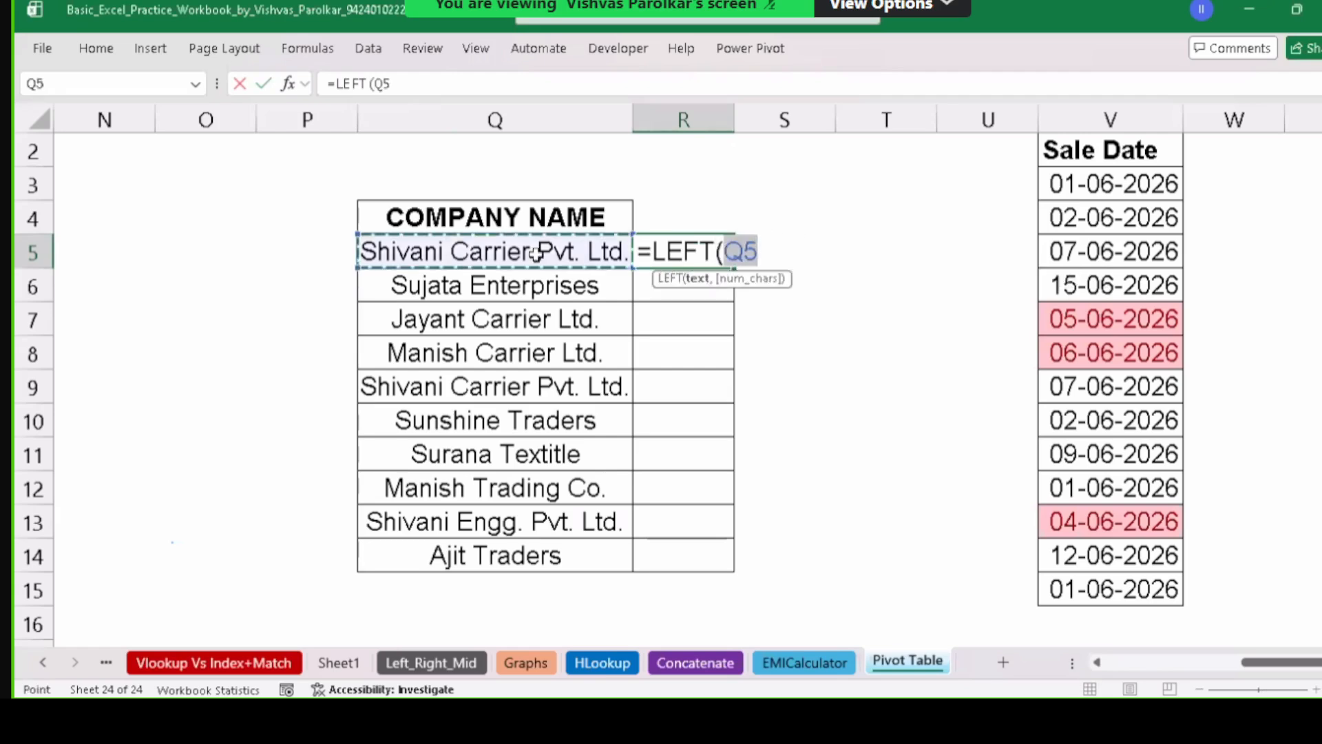
{"action": "type", "text": ",1)"}
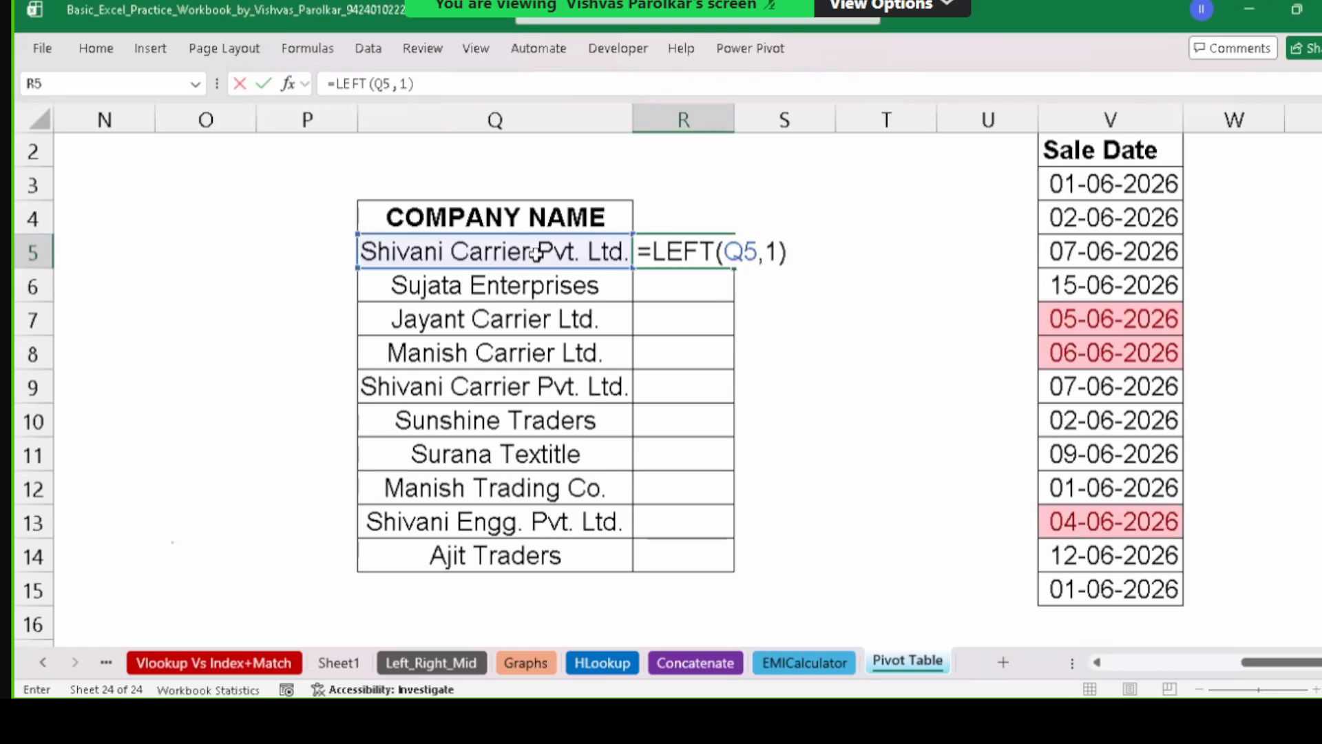
{"action": "key", "text": "Return"}
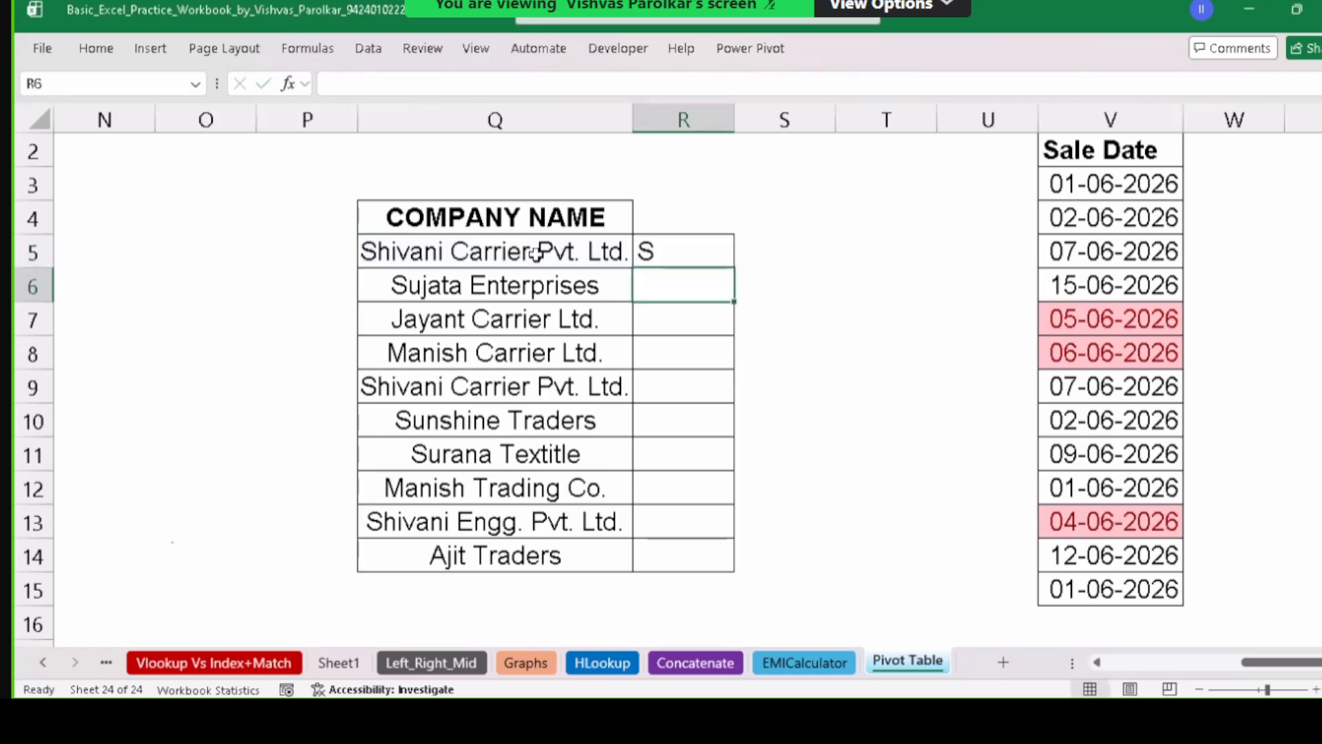
Fill the first-letter formula from R5 down to R14.
{"action": "left_click", "coordinate": [702, 253]}
{"action": "left_click_drag", "start_coordinate": [735, 269], "coordinate": [758, 554]}
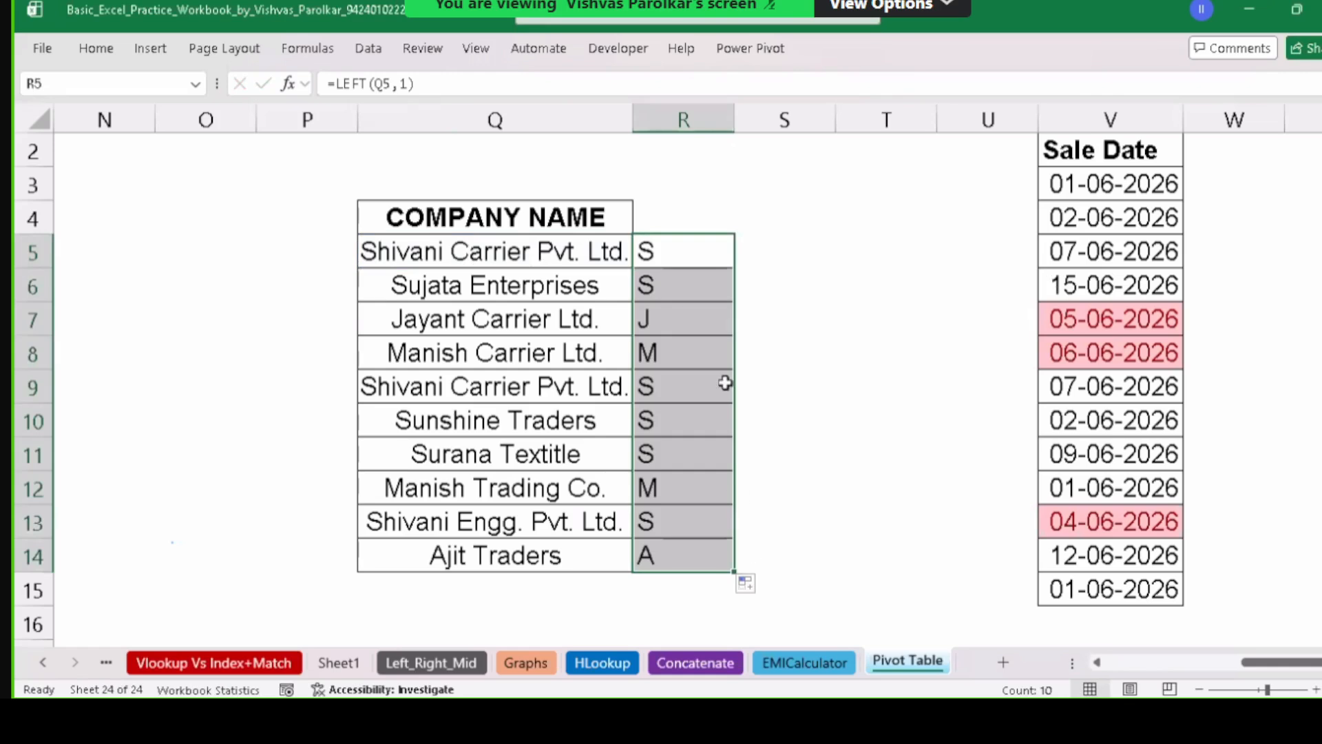
{"action": "left_click", "coordinate": [527, 330]}
{"action": "left_click", "coordinate": [531, 544]}
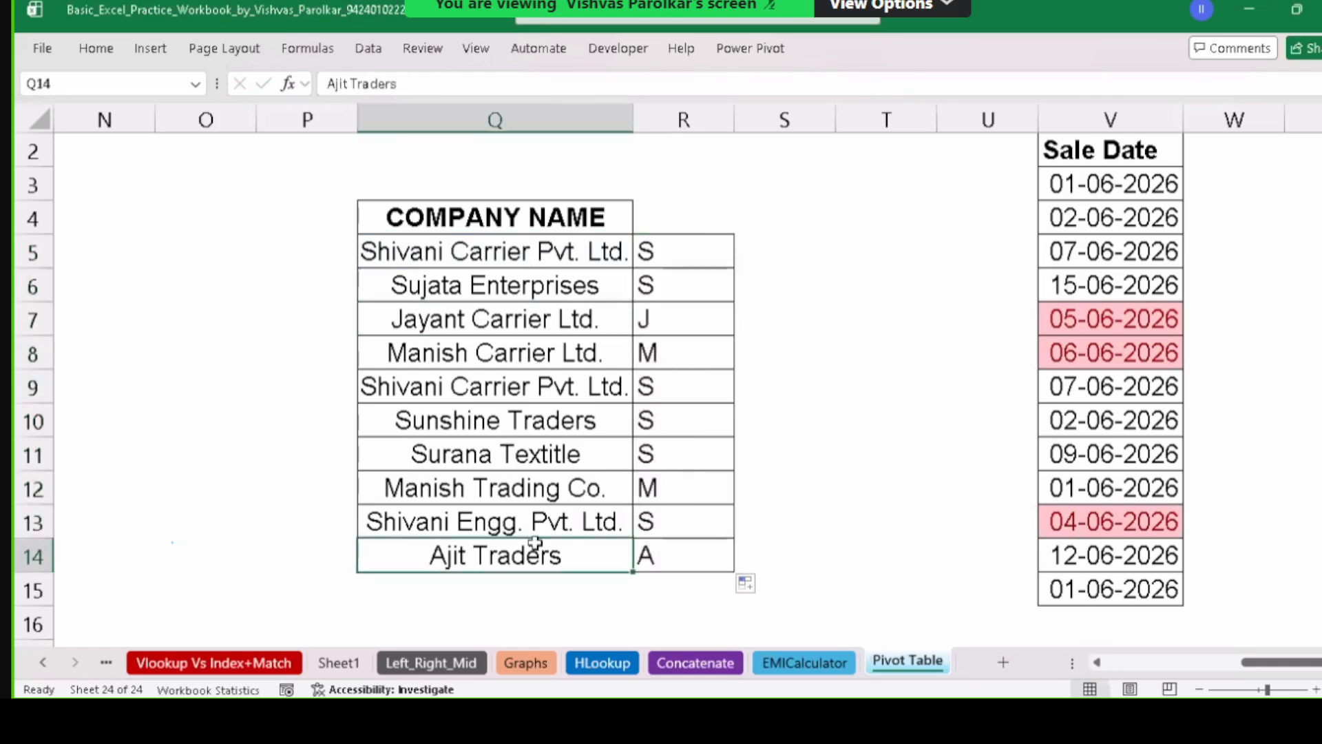
Overwrite Q11 with Prashant Brothers and check that R11 now shows P.
{"action": "left_click", "coordinate": [496, 458]}
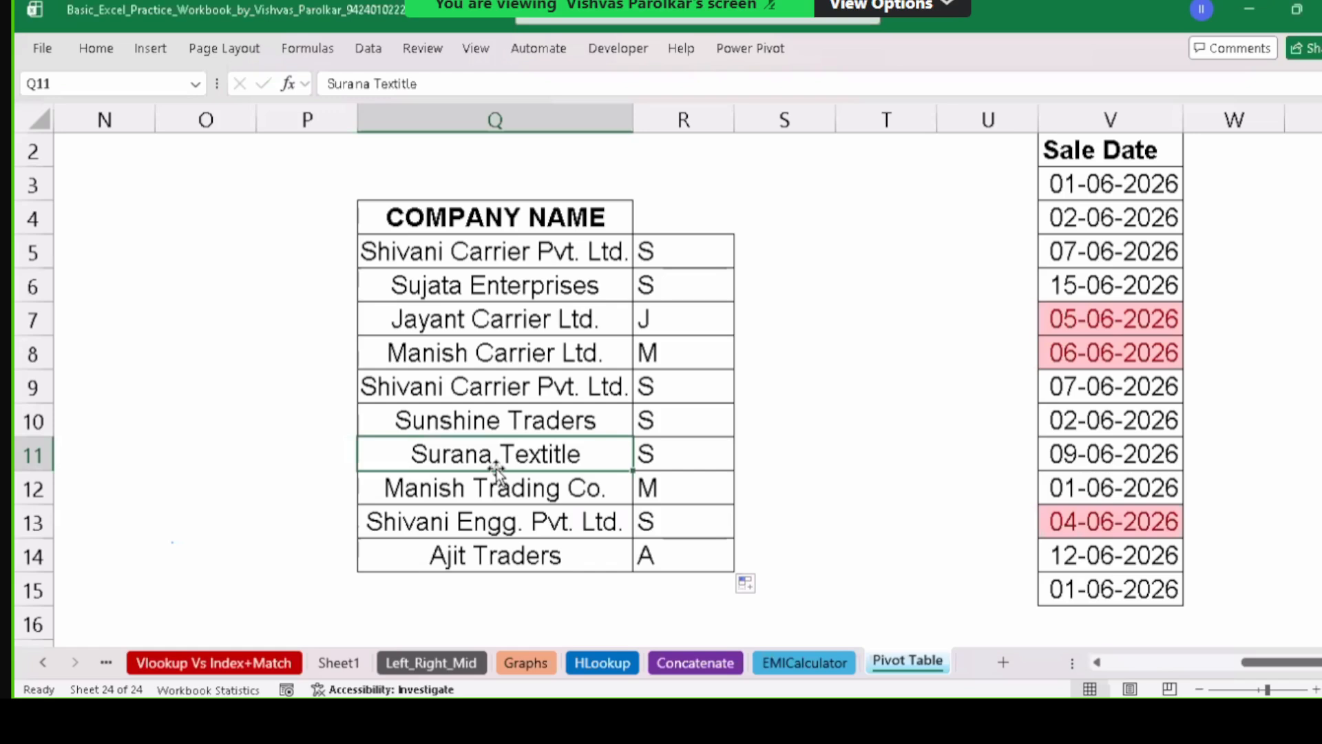
{"action": "type", "text": "pRA"}
{"action": "key", "text": "BackSpace"}
{"action": "key", "text": "BackSpace"}
{"action": "key", "text": "BackSpace"}
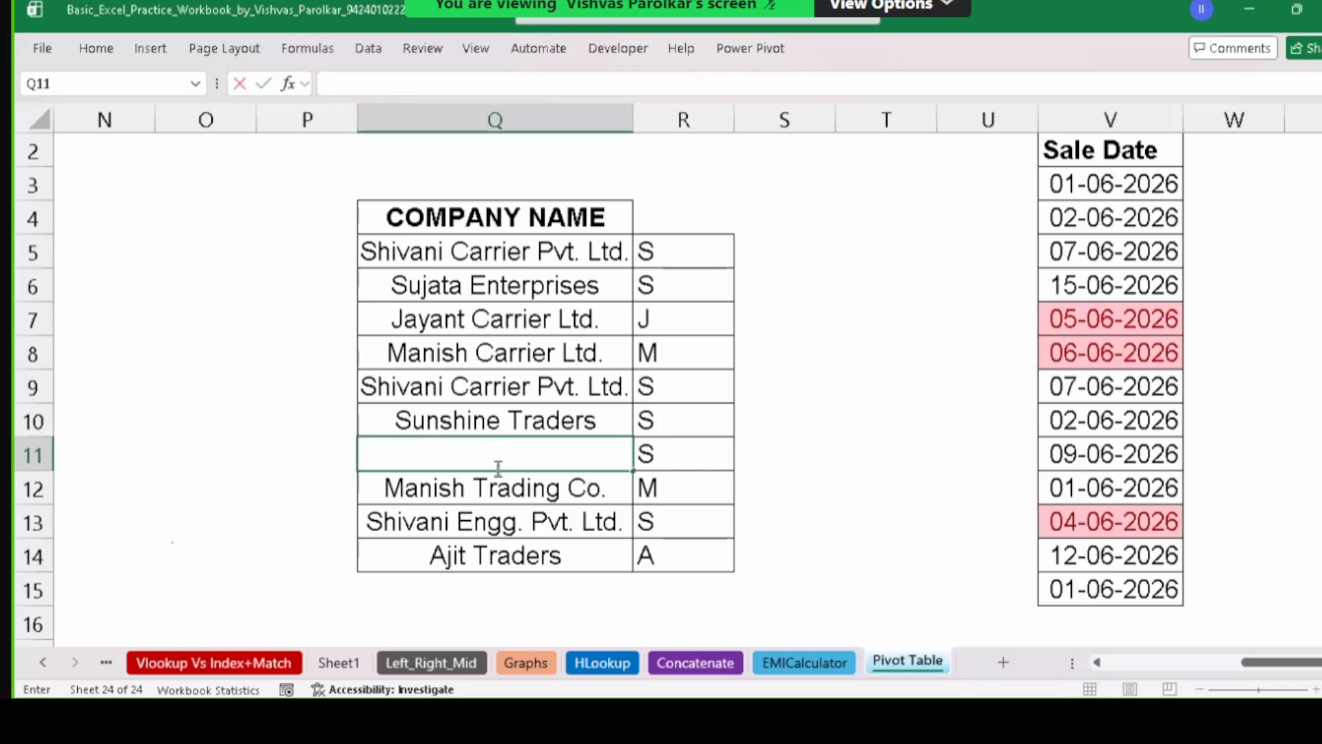
{"action": "type", "text": "Prashant"}
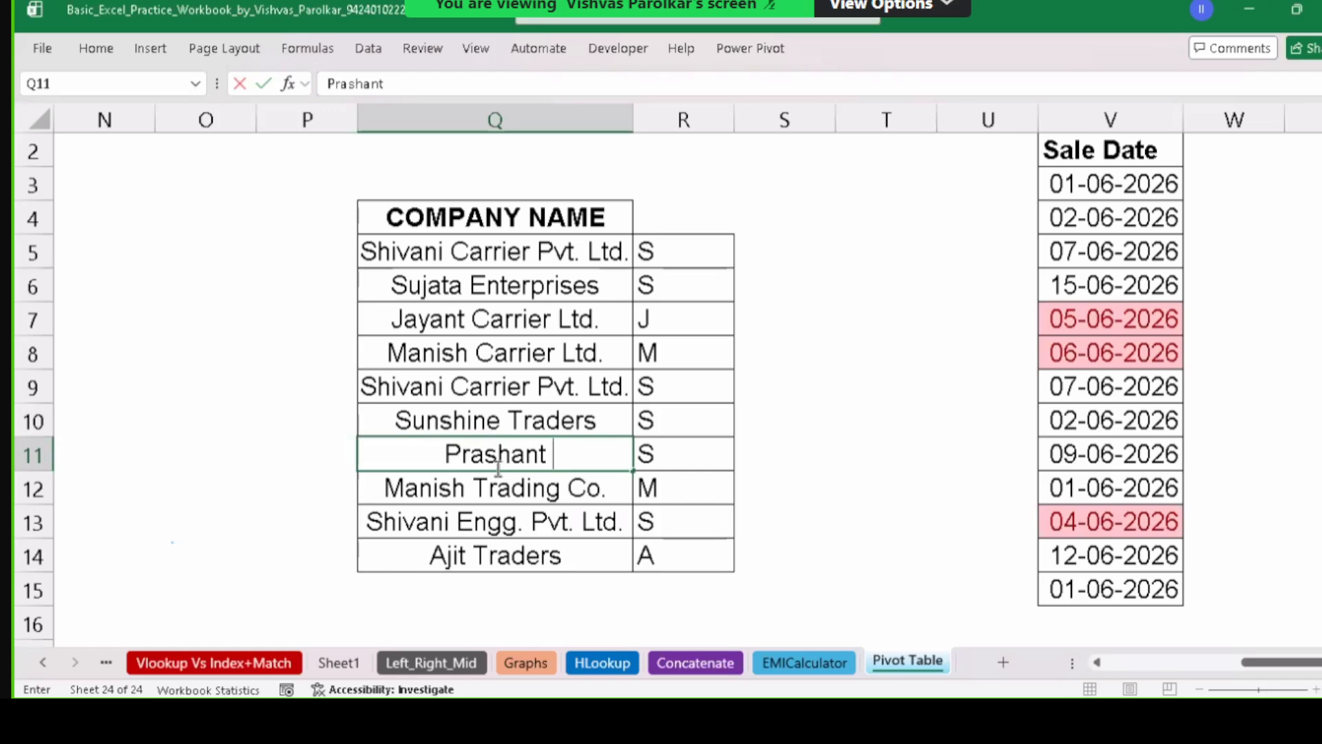
{"action": "type", "text": " Brothers"}
{"action": "key", "text": "Return"}
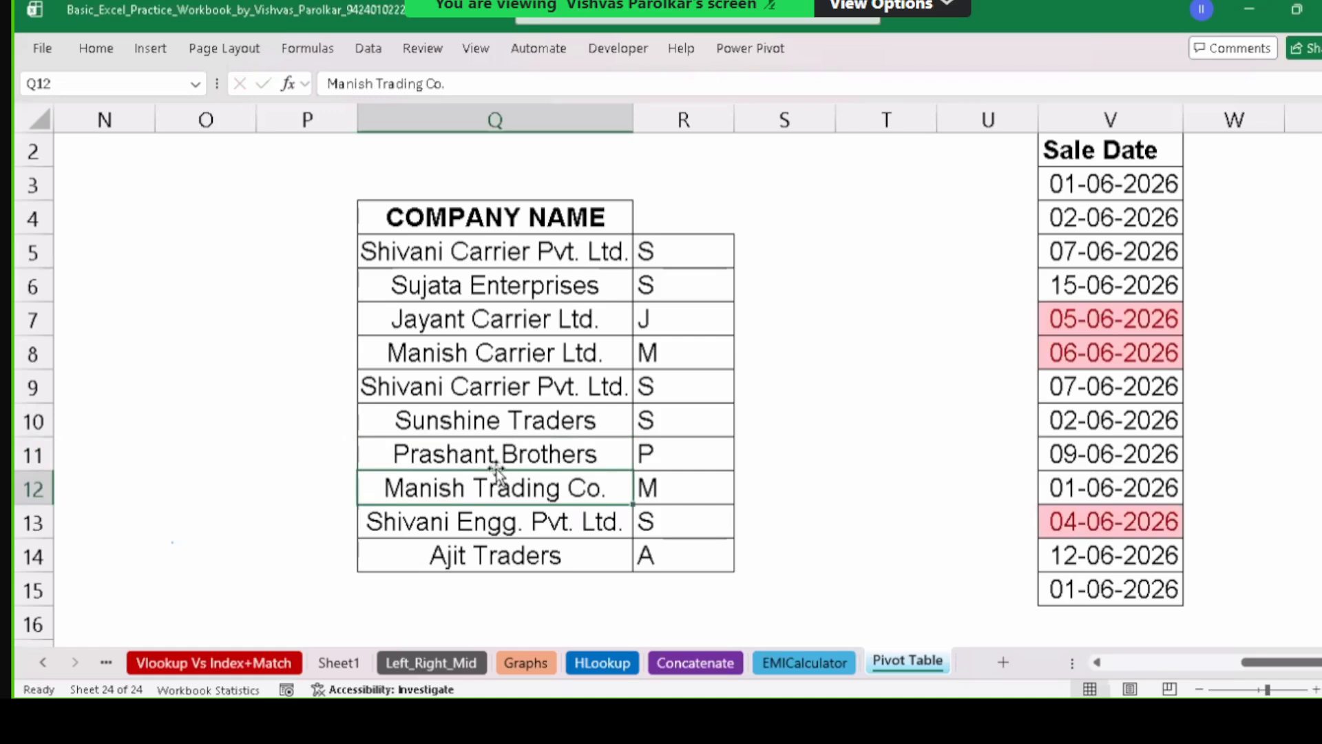
{"action": "left_click", "coordinate": [672, 460]}
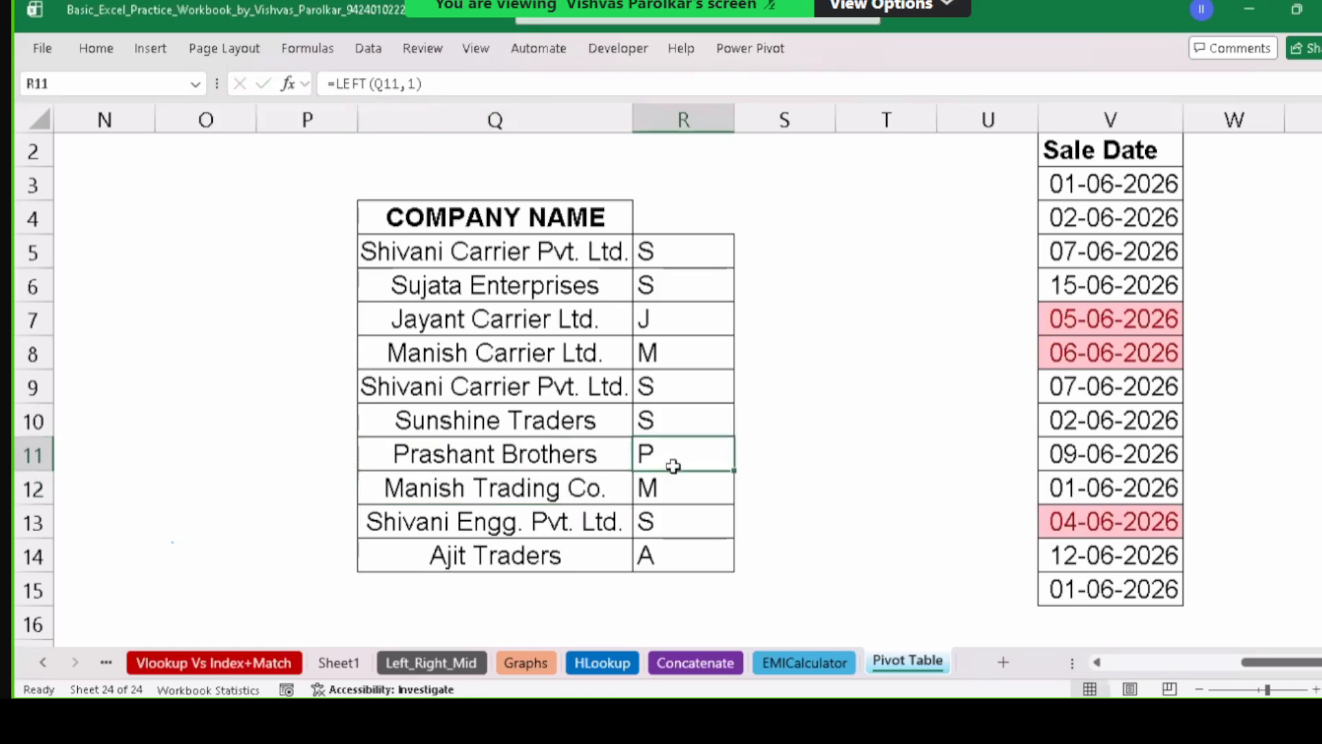
Change R5's formula to =LEFT(Q5,1)="S" so it returns TRUE.
{"action": "double_click", "coordinate": [677, 264]}
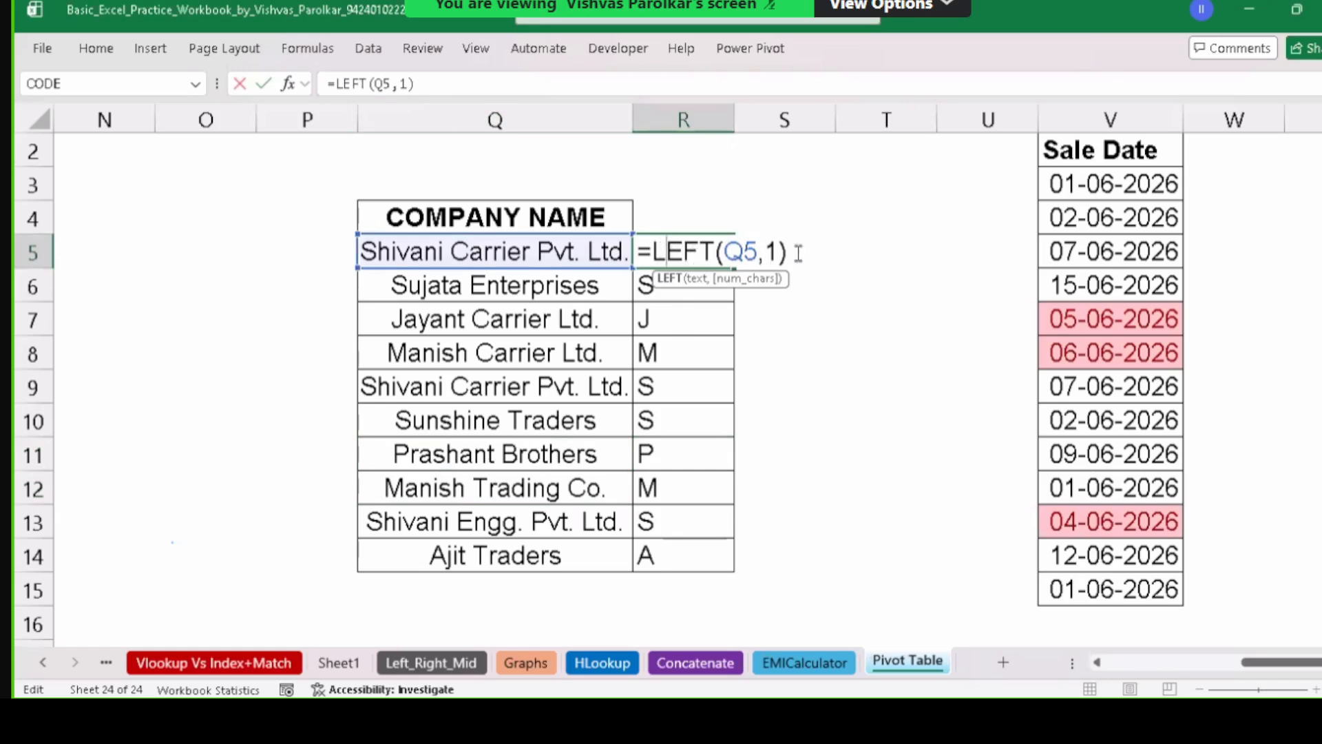
{"action": "key", "text": "End"}
{"action": "type", "text": "=\""}
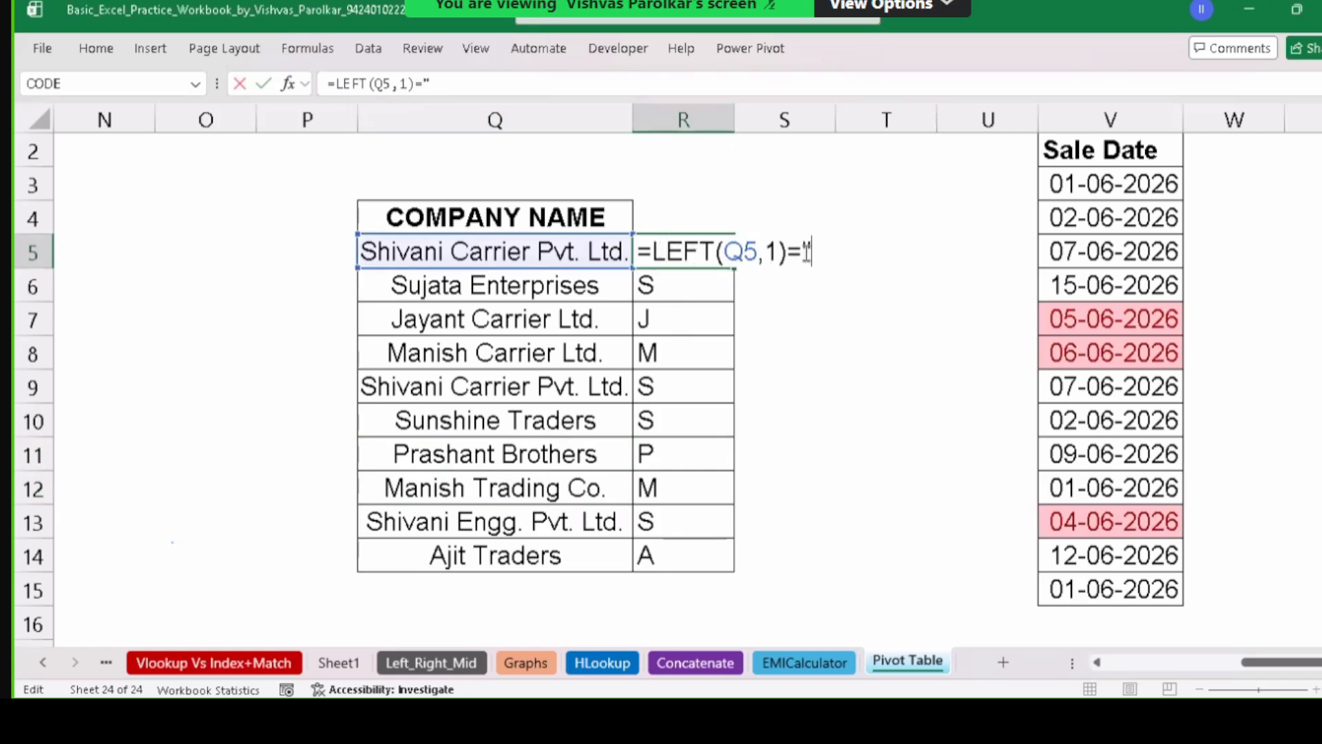
{"action": "type", "text": "s"}
{"action": "type", "text": "S\""}
{"action": "key", "text": "Return"}
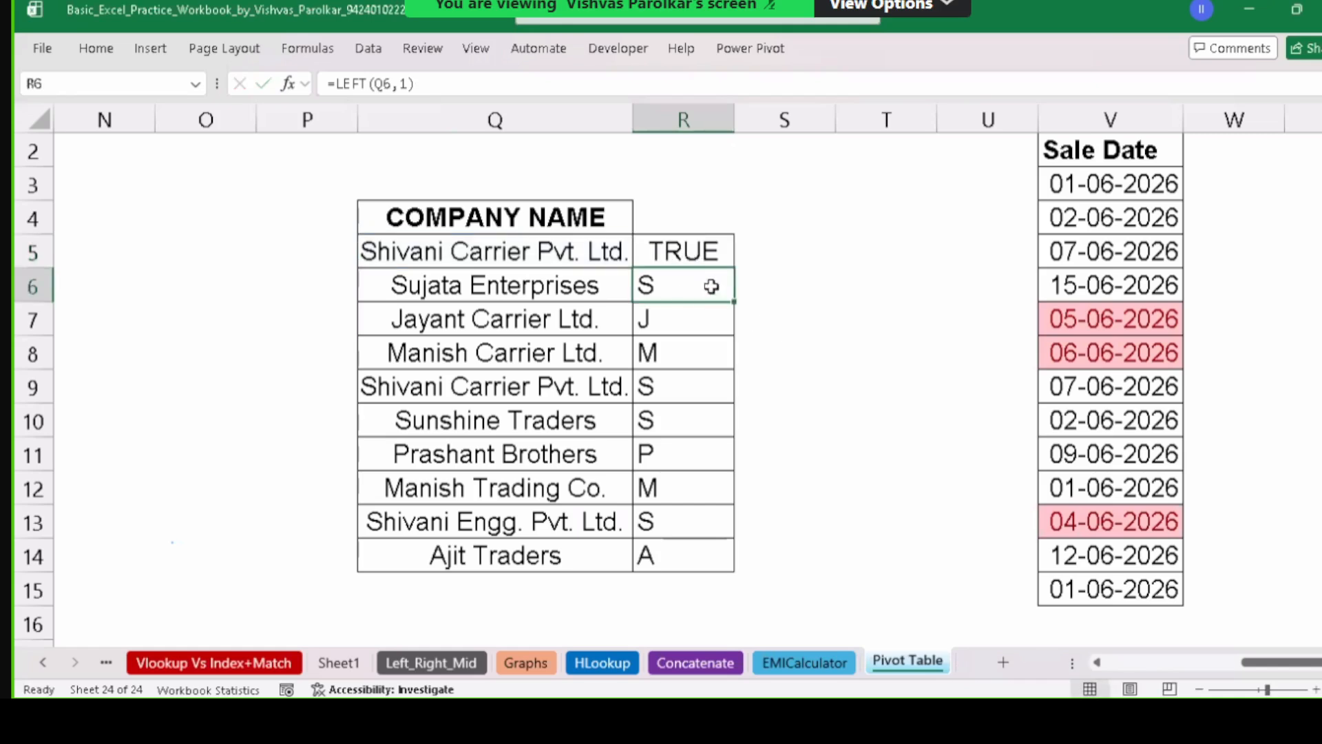
Fill the starts-with-S comparison from R5 down to R14.
{"action": "left_click", "coordinate": [682, 263]}
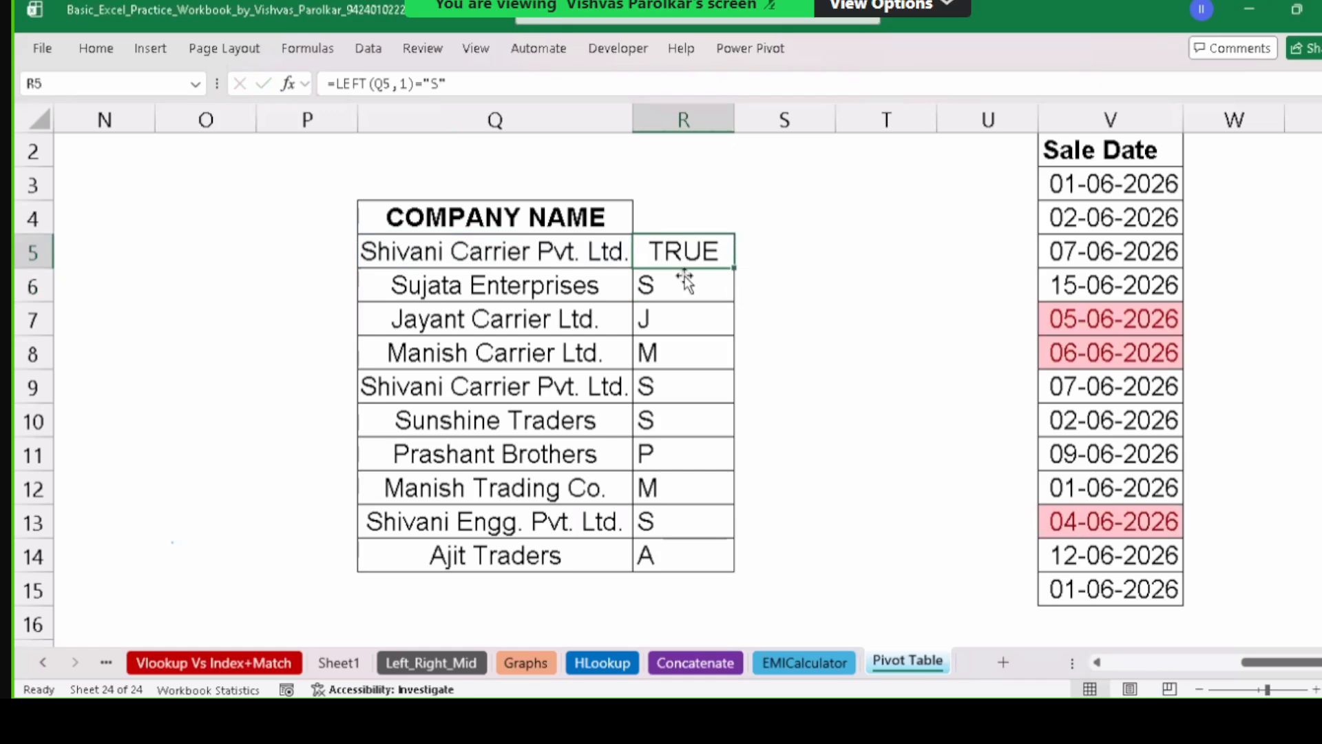
{"action": "left_click_drag", "start_coordinate": [734, 268], "coordinate": [743, 277]}
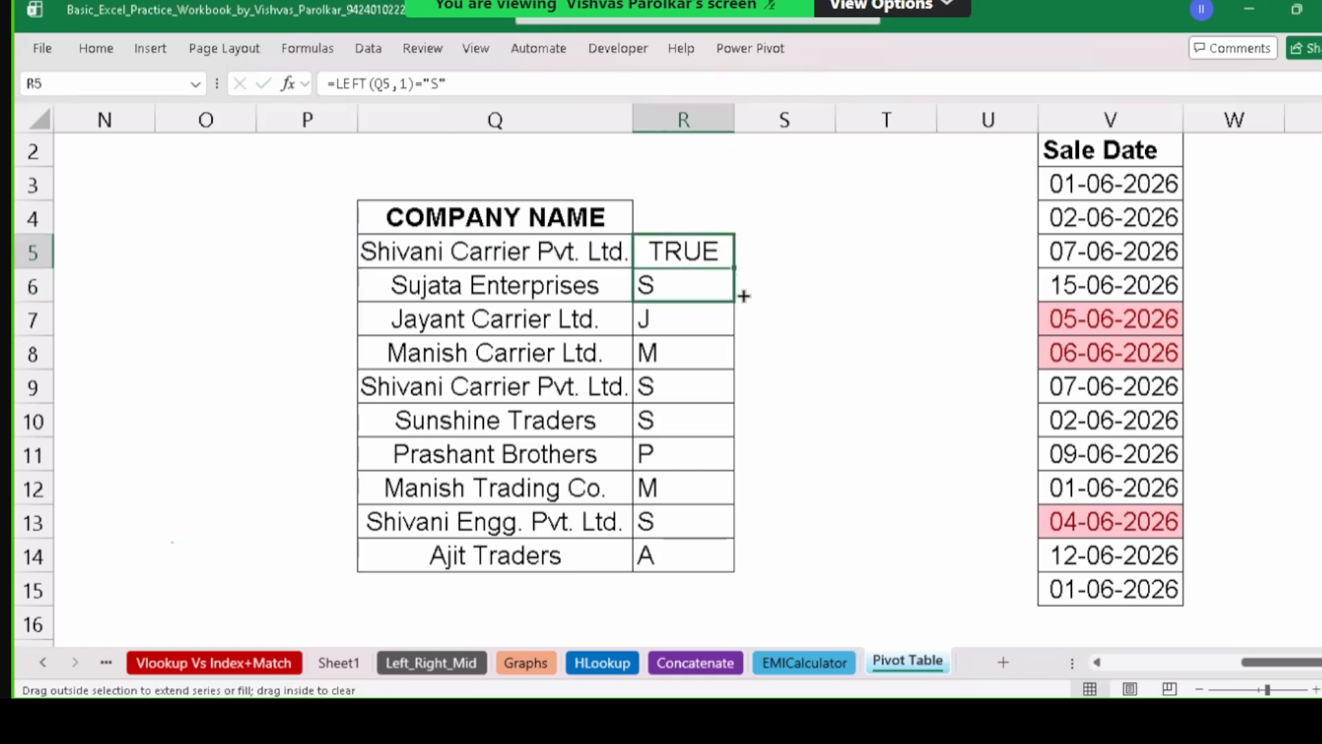
{"action": "left_click_drag", "start_coordinate": [744, 296], "coordinate": [744, 296]}
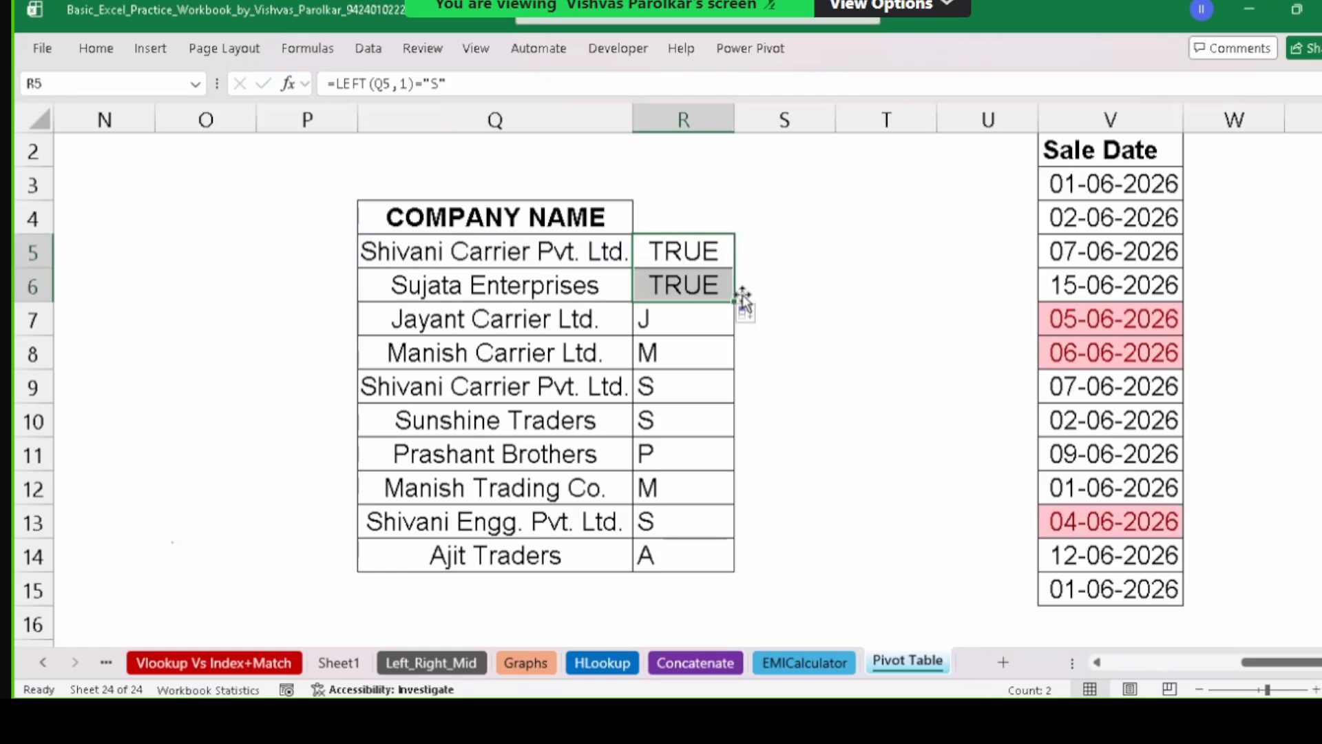
{"action": "left_click", "coordinate": [674, 322]}
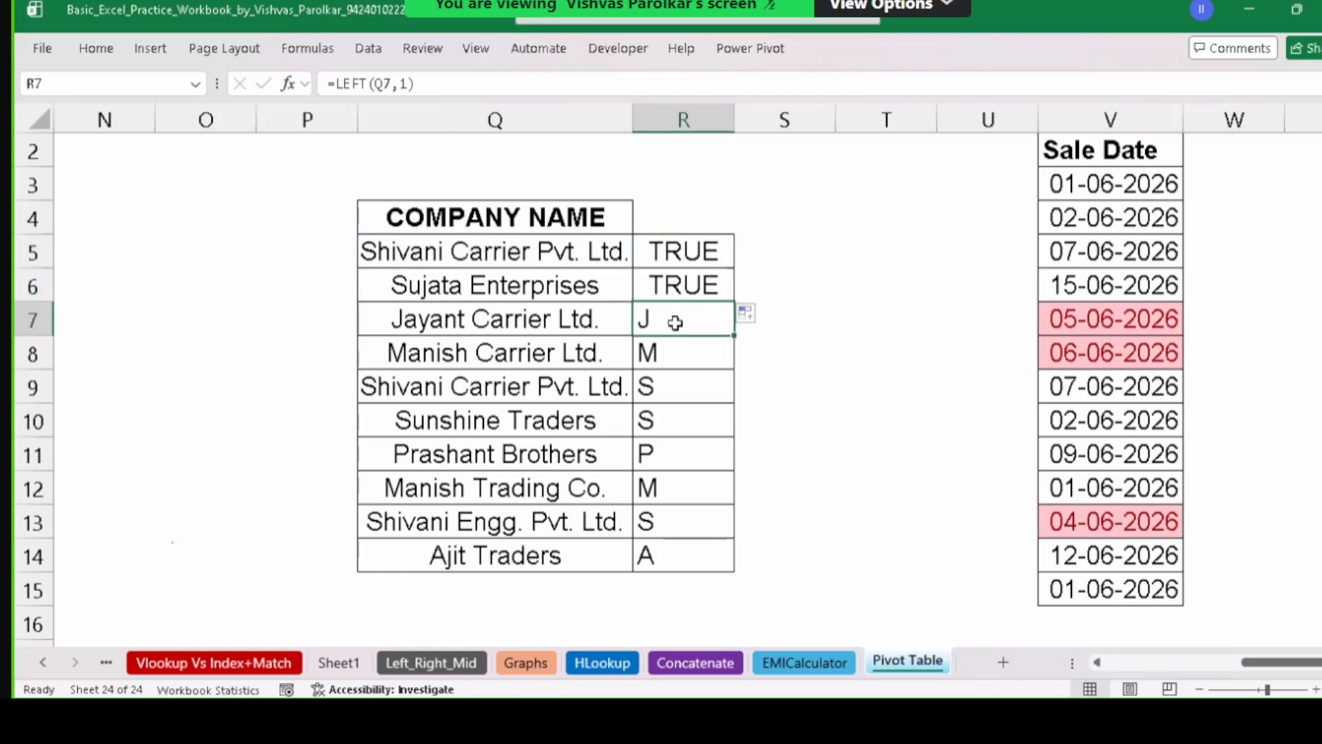
{"action": "left_click", "coordinate": [679, 362]}
{"action": "left_click", "coordinate": [691, 315]}
{"action": "left_click", "coordinate": [714, 295]}
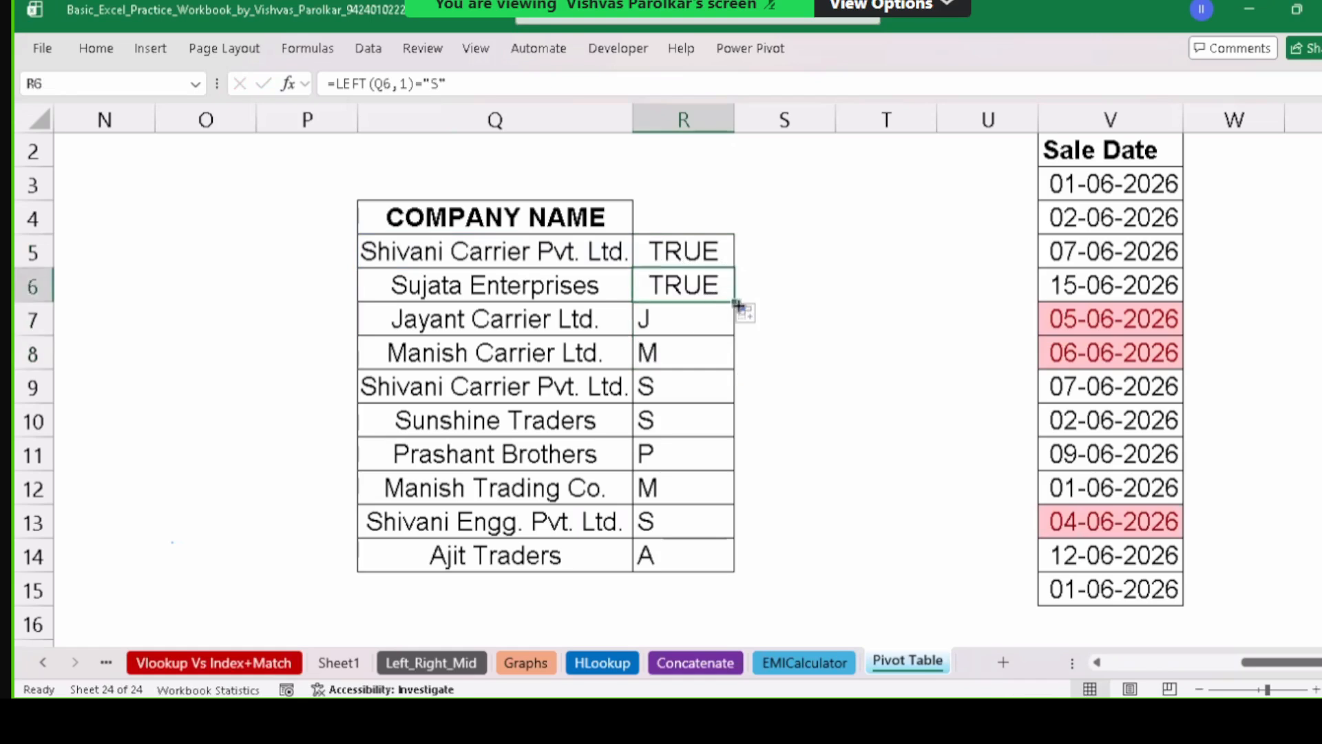
{"action": "left_click_drag", "start_coordinate": [737, 303], "coordinate": [728, 555]}
{"action": "left_click", "coordinate": [696, 323]}
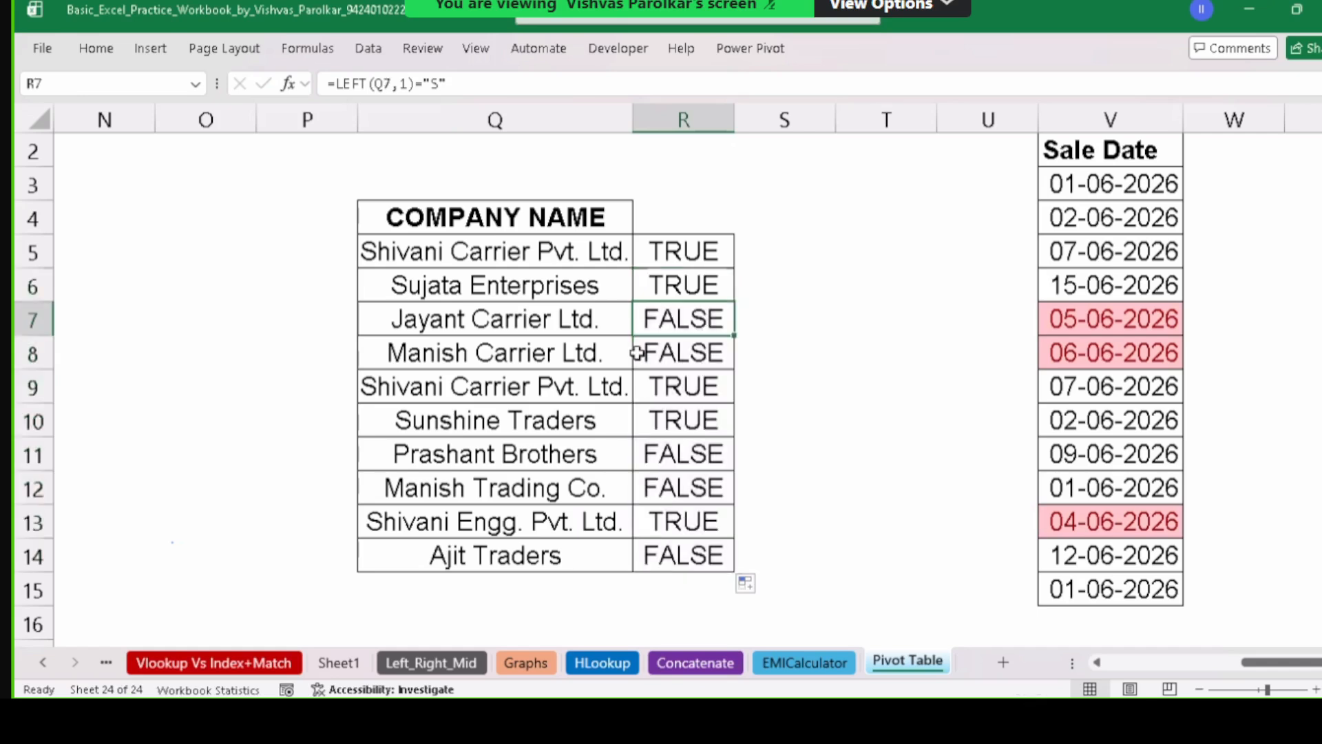
Review the FALSE results for non-S names such as Prashant Brothers and Ajit Traders.
{"action": "left_click", "coordinate": [457, 332]}
{"action": "left_click", "coordinate": [527, 358]}
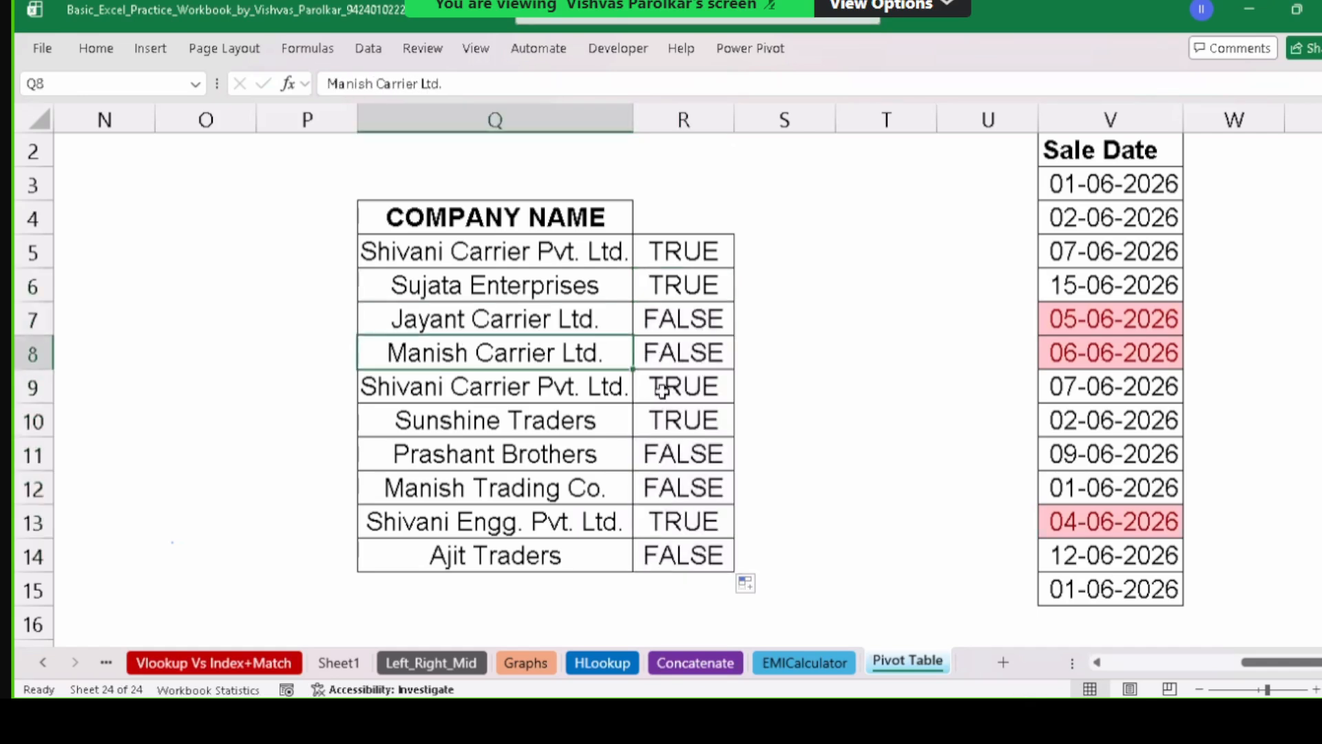
{"action": "left_click", "coordinate": [665, 461]}
{"action": "left_click", "coordinate": [520, 465]}
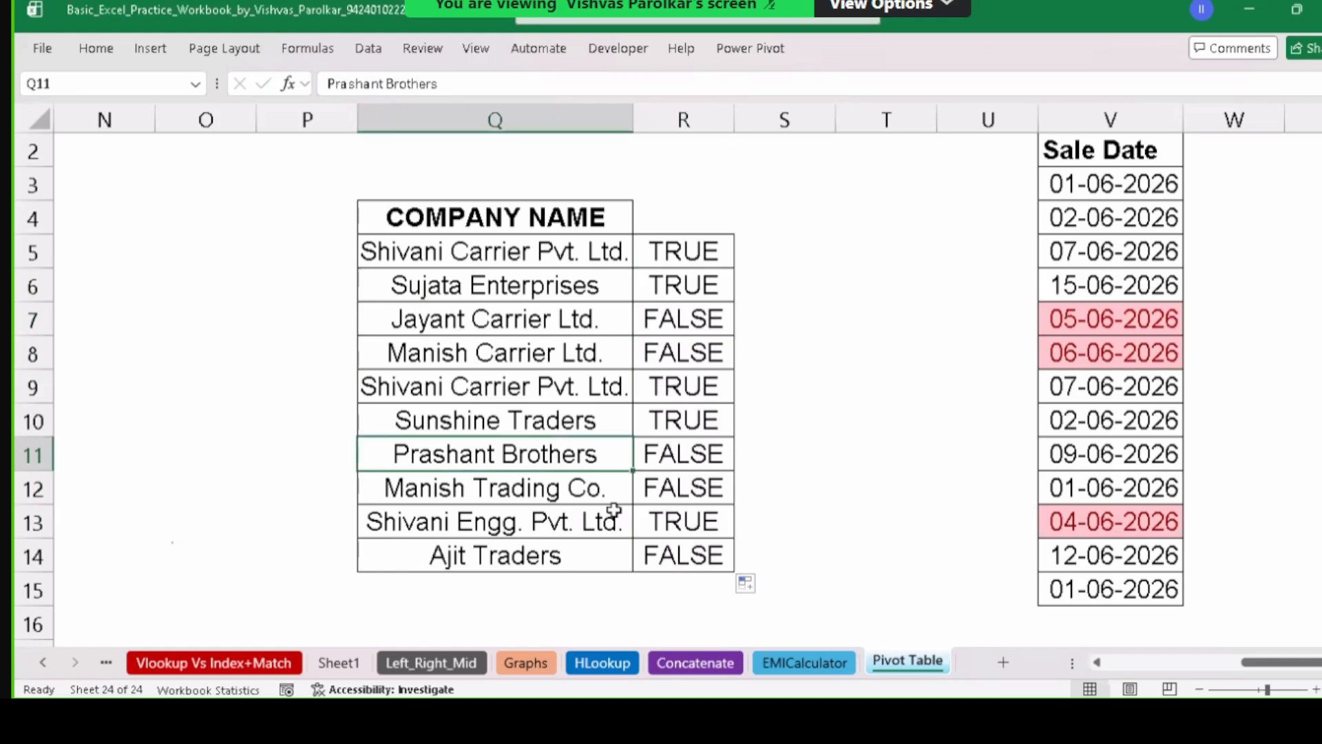
{"action": "left_click", "coordinate": [717, 494]}
{"action": "left_click", "coordinate": [658, 553]}
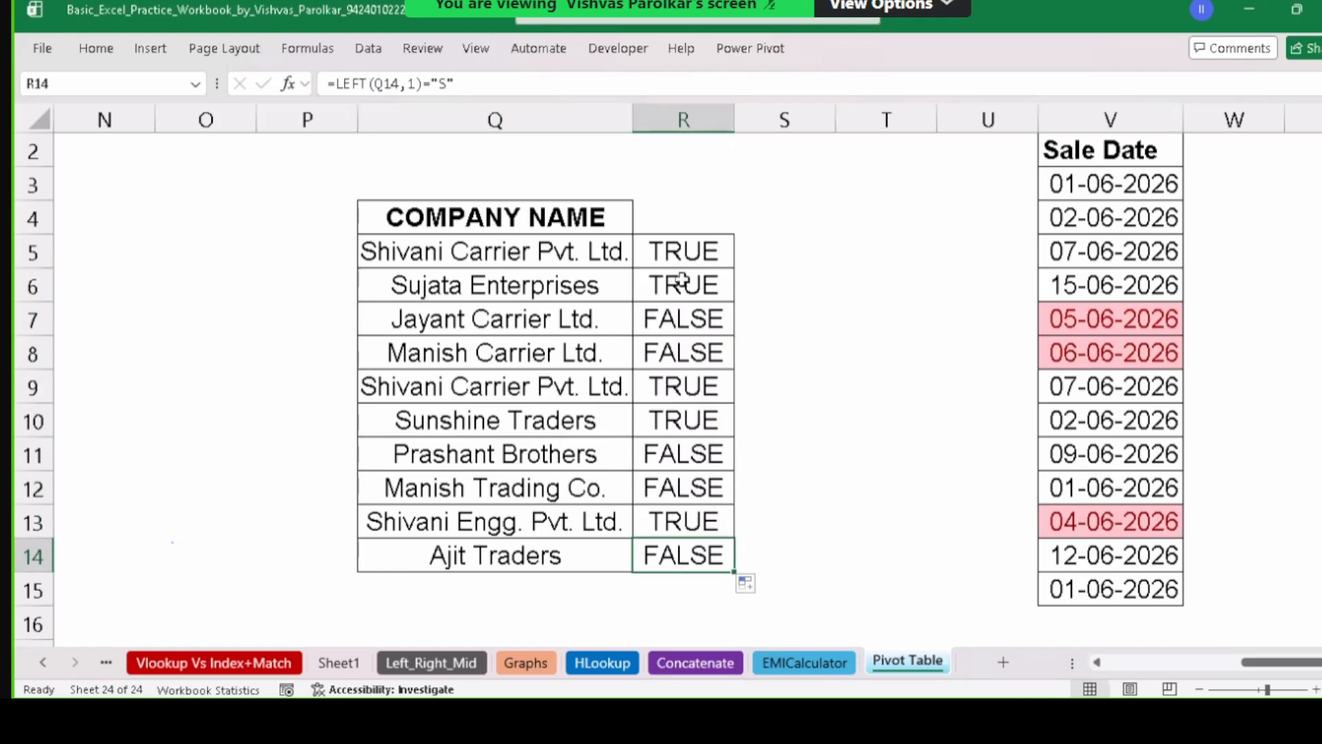
Add the label First Letter in Q2 above the table.
{"action": "double_click", "coordinate": [692, 253]}
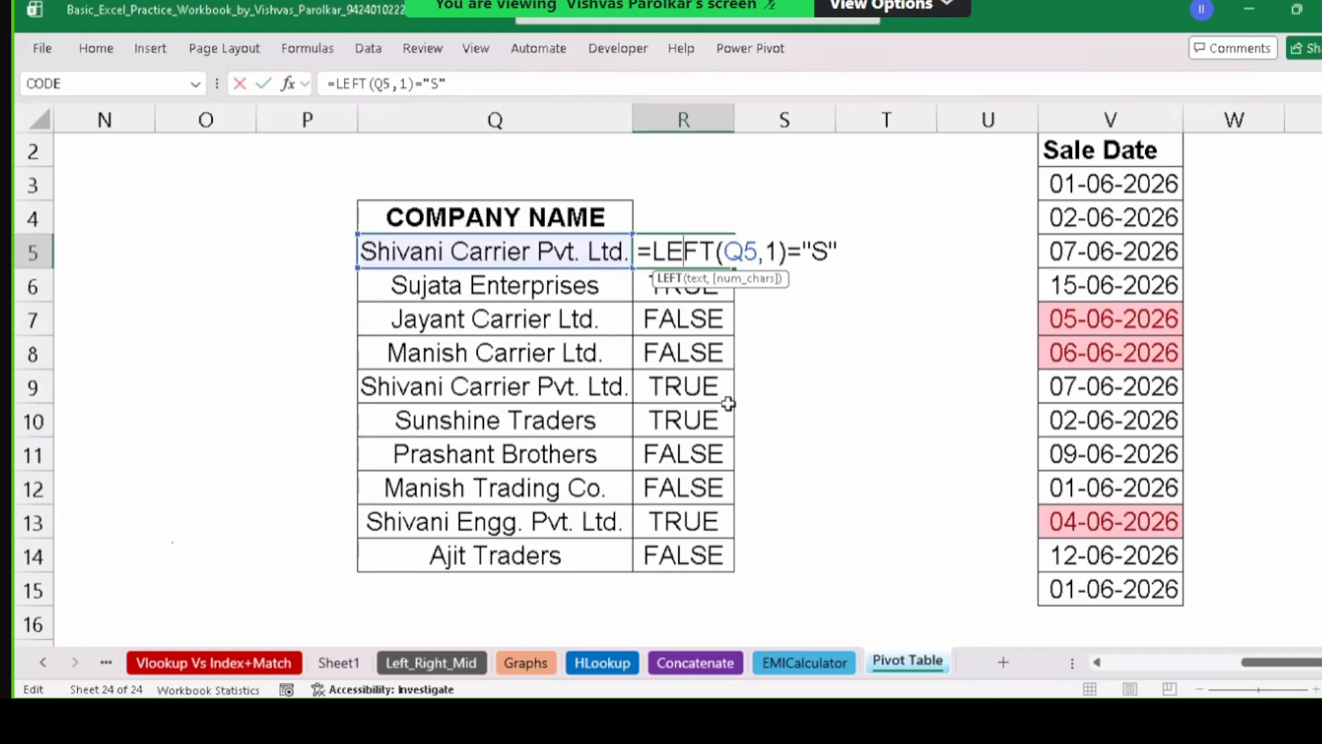
{"action": "key", "text": "Escape"}
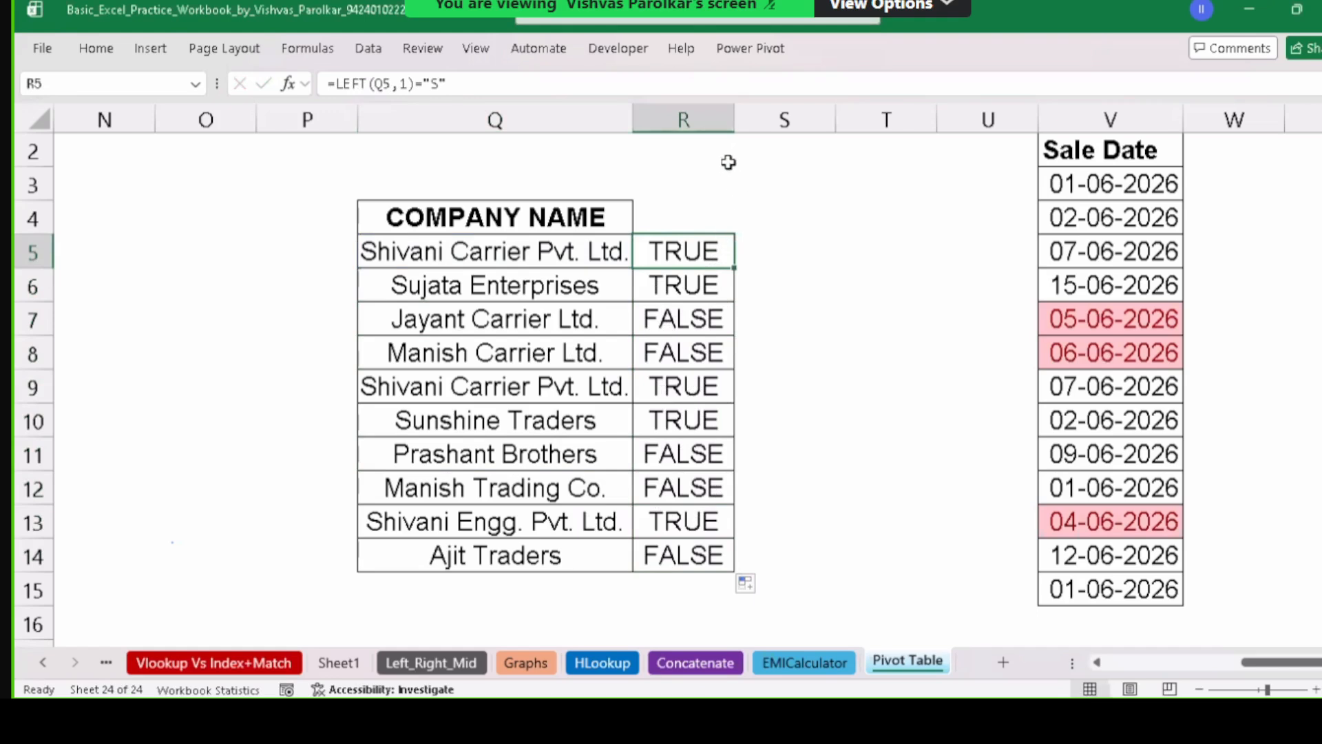
{"action": "left_click", "coordinate": [682, 157]}
{"action": "left_click", "coordinate": [606, 164]}
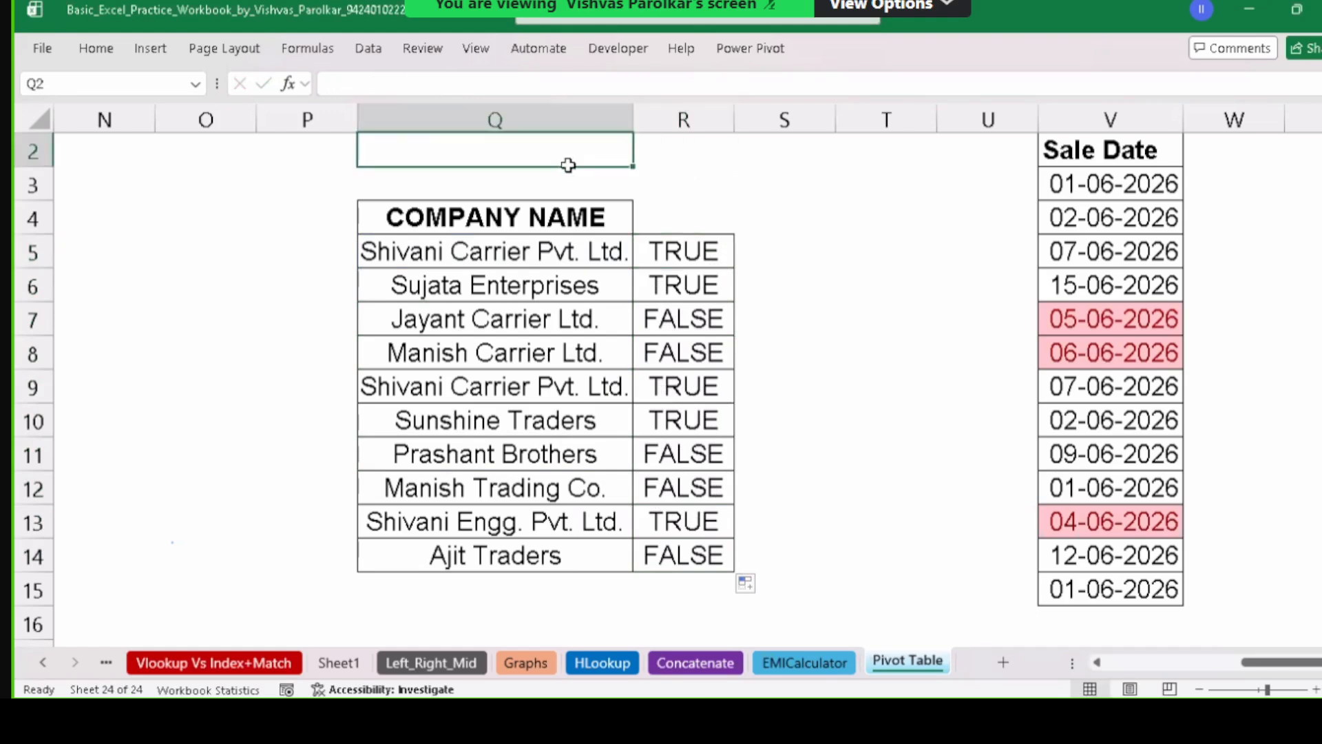
{"action": "type", "text": "f"}
{"action": "key", "text": "BackSpace"}
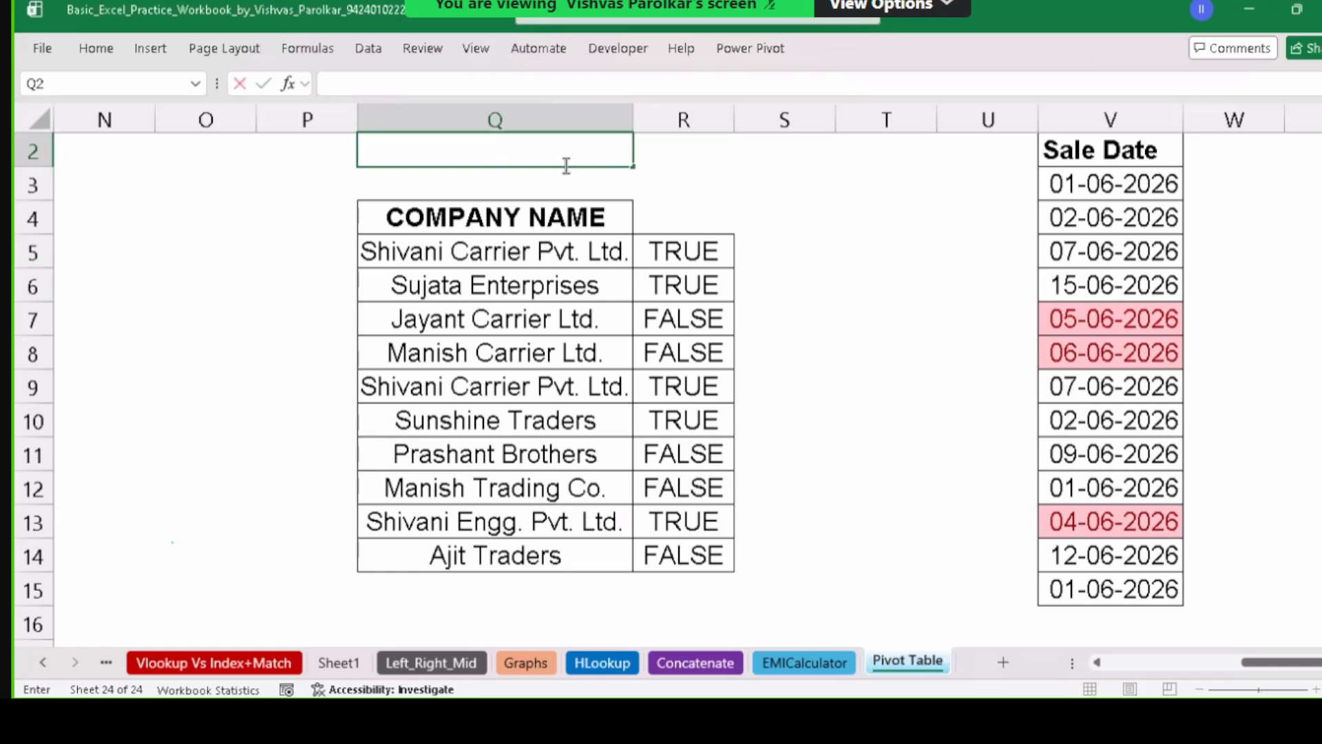
{"action": "type", "text": "First"}
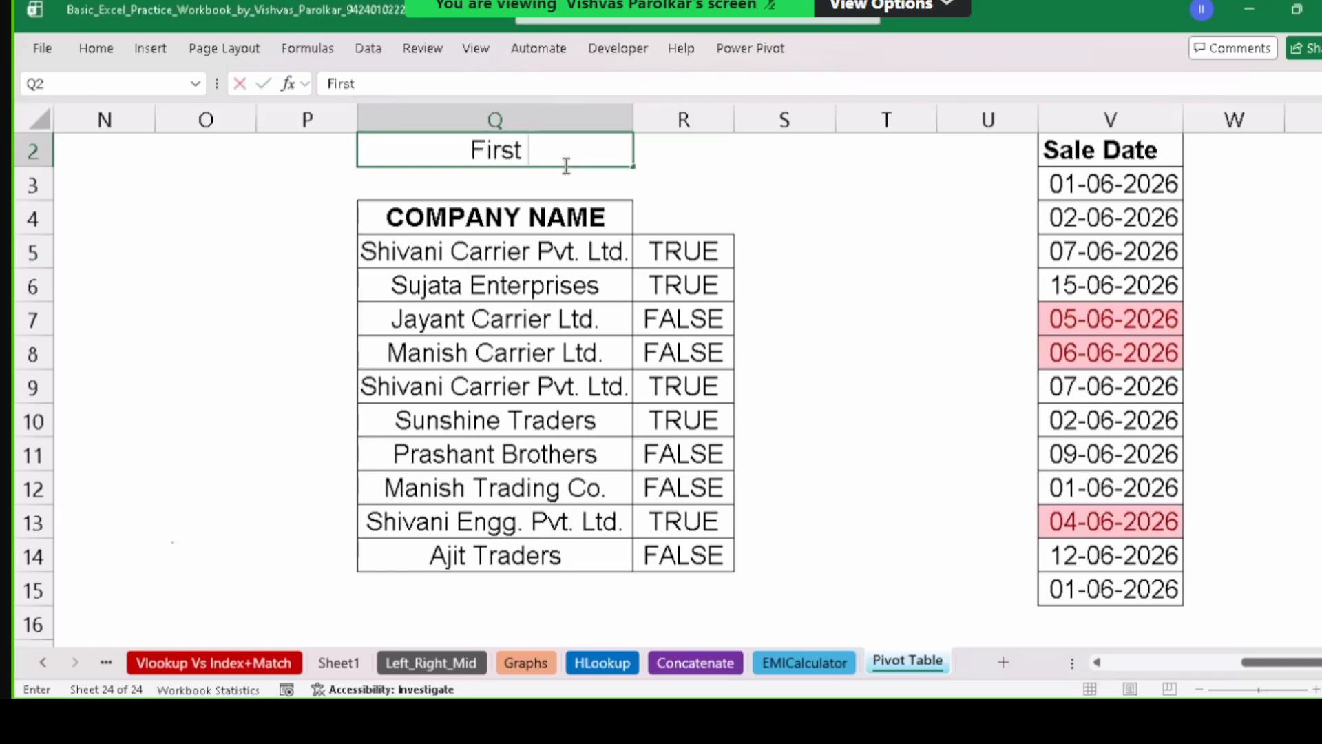
{"action": "type", "text": " Letter"}
{"action": "key", "text": "Return"}
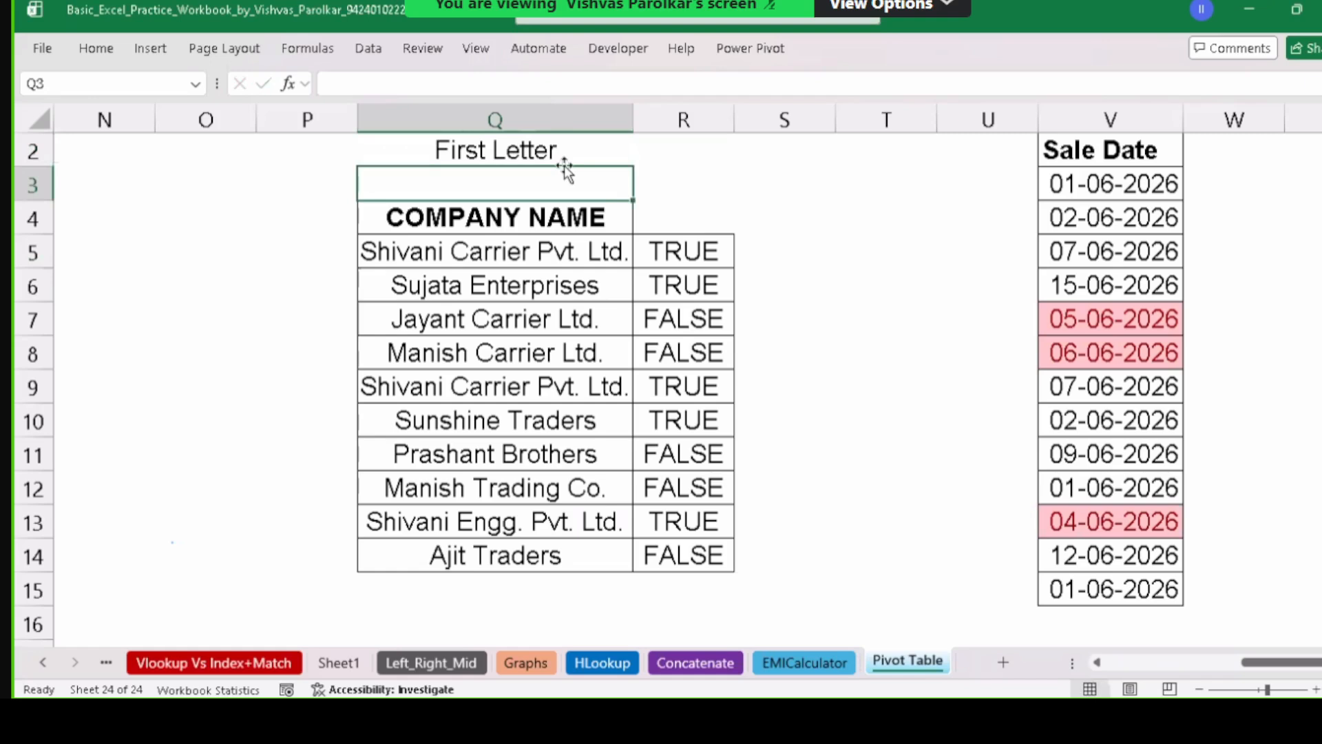
Insert a blank row above the label and enter P beside it in R3.
{"action": "key", "text": "Up"}
{"action": "key", "text": "shift+space"}
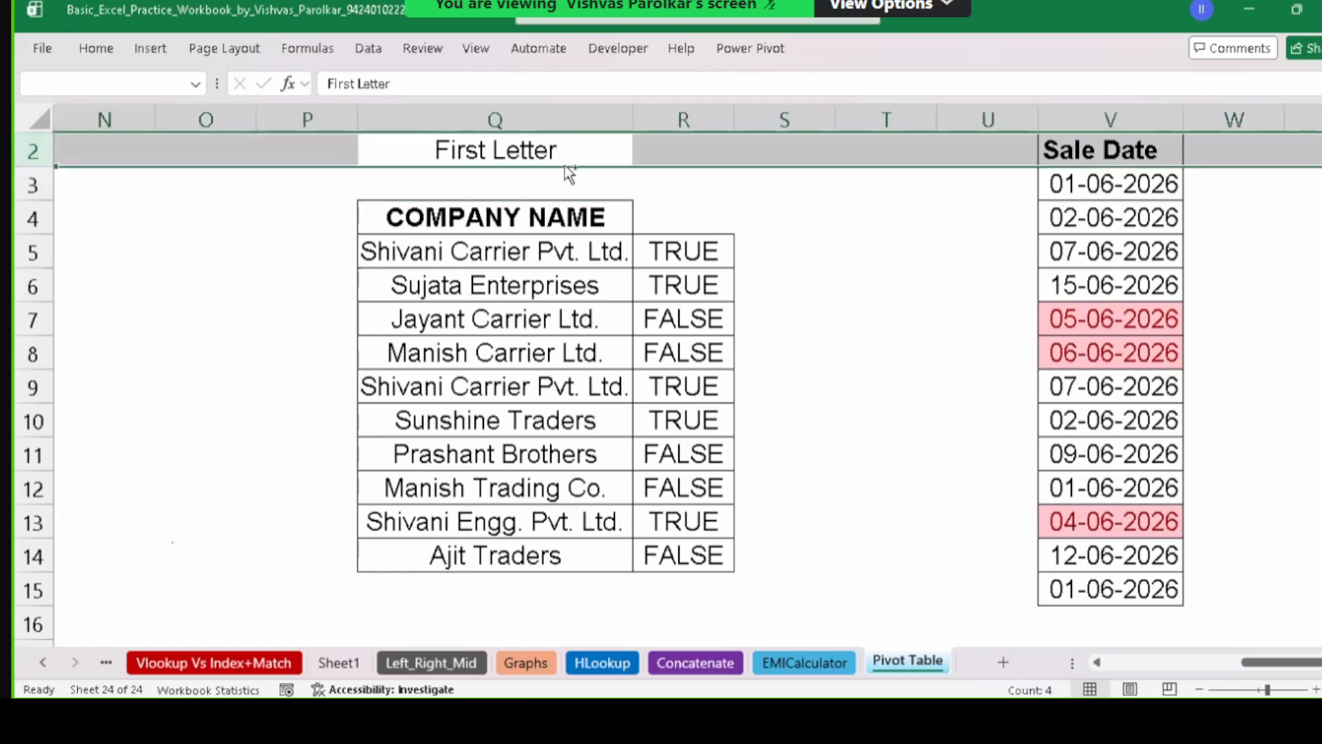
{"action": "key", "text": "ctrl+shift+plus"}
{"action": "key", "text": "Down"}
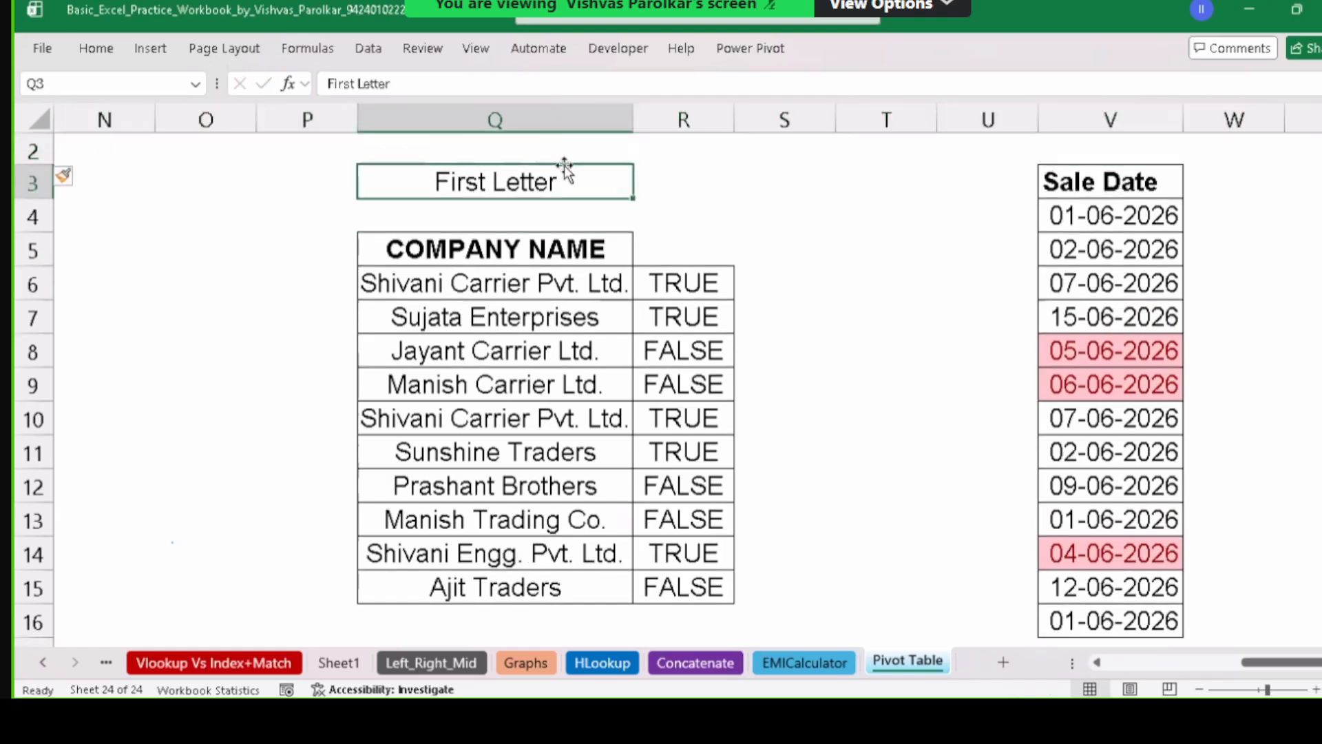
{"action": "key", "text": "Right"}
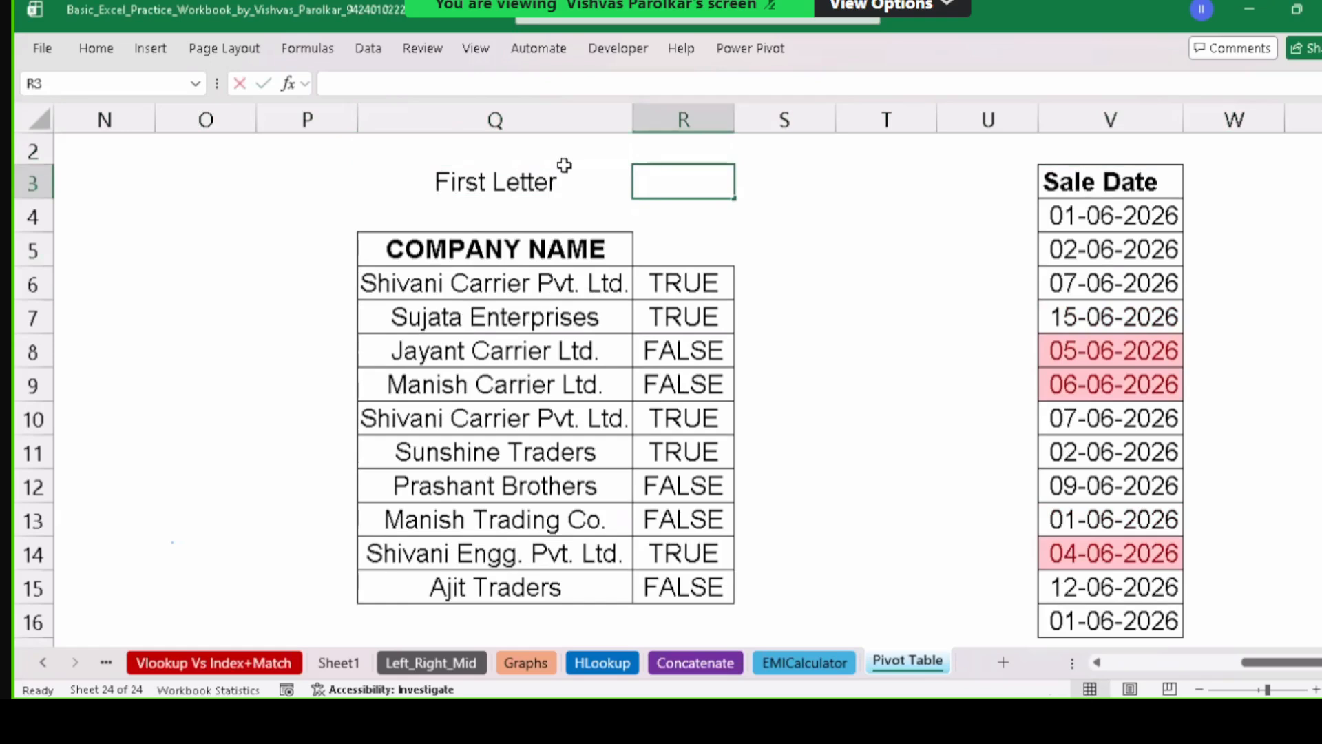
{"action": "type", "text": "as"}
{"action": "key", "text": "BackSpace"}
{"action": "key", "text": "BackSpace"}
{"action": "type", "text": "P"}
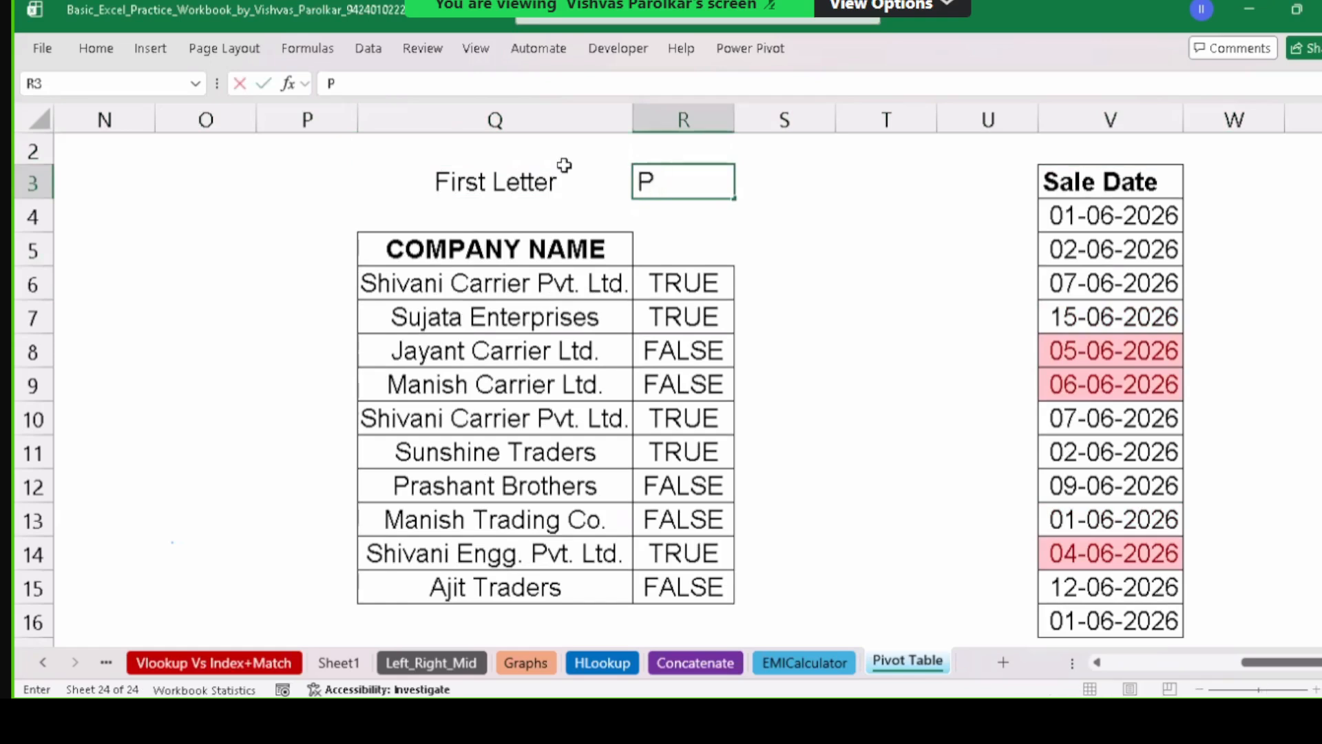
{"action": "key", "text": "Return"}
Centre First Letter and P in Q3:R3, then select the TRUE/FALSE results.
{"action": "left_click_drag", "start_coordinate": [528, 171], "coordinate": [655, 180]}
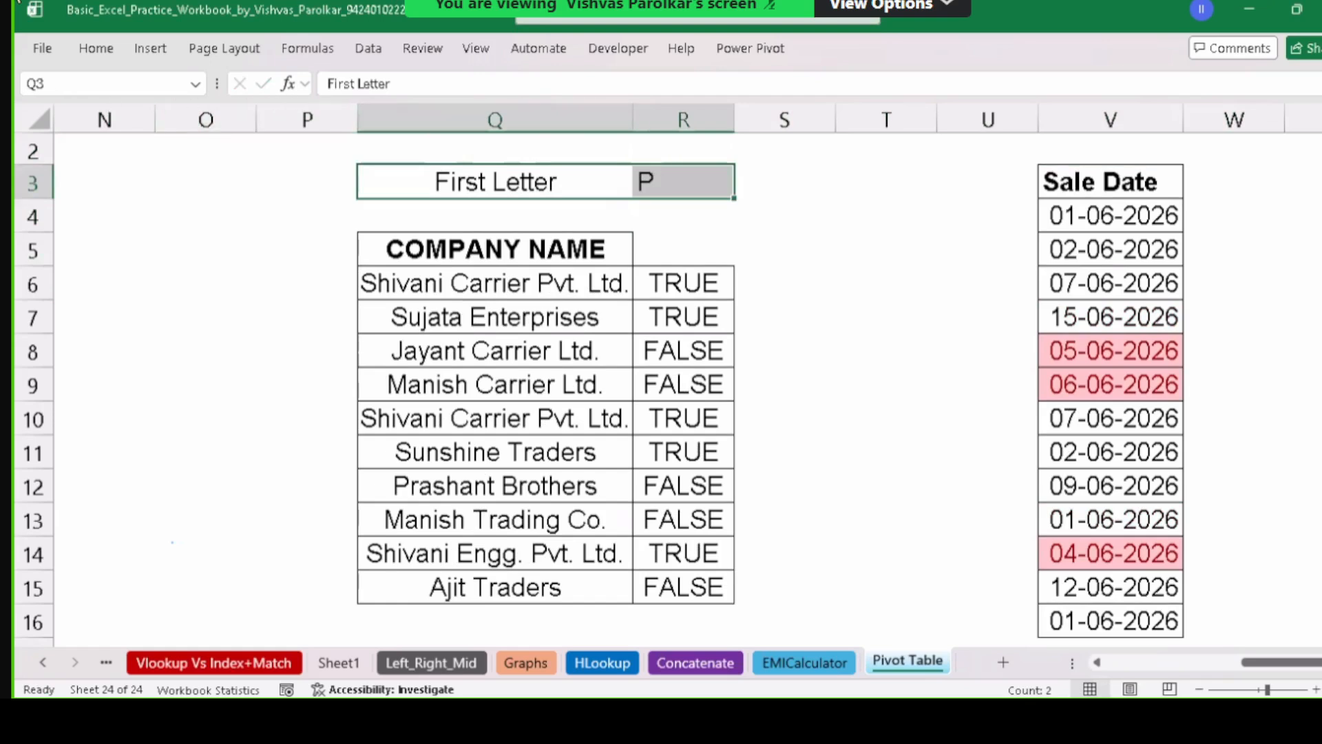
{"action": "left_click", "coordinate": [114, 46]}
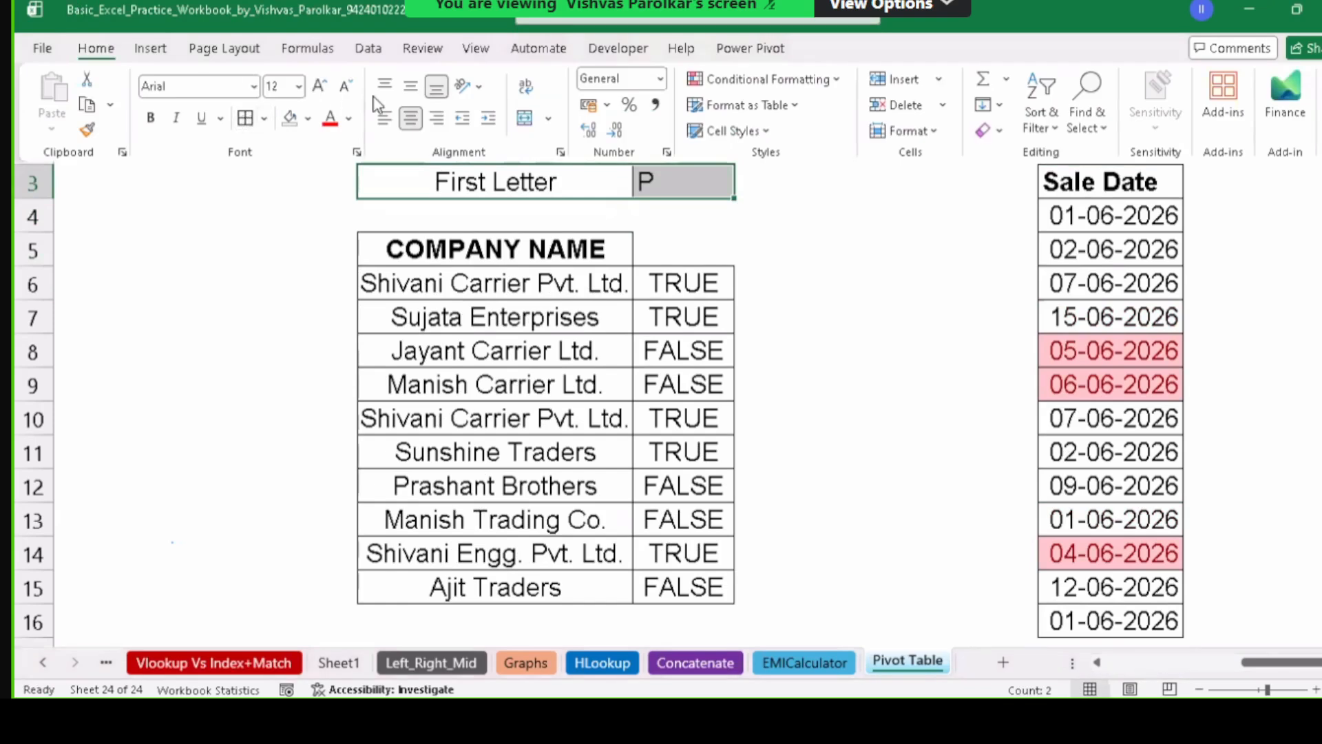
{"action": "left_click", "coordinate": [411, 119]}
{"action": "left_click", "coordinate": [411, 119]}
{"action": "left_click", "coordinate": [711, 283]}
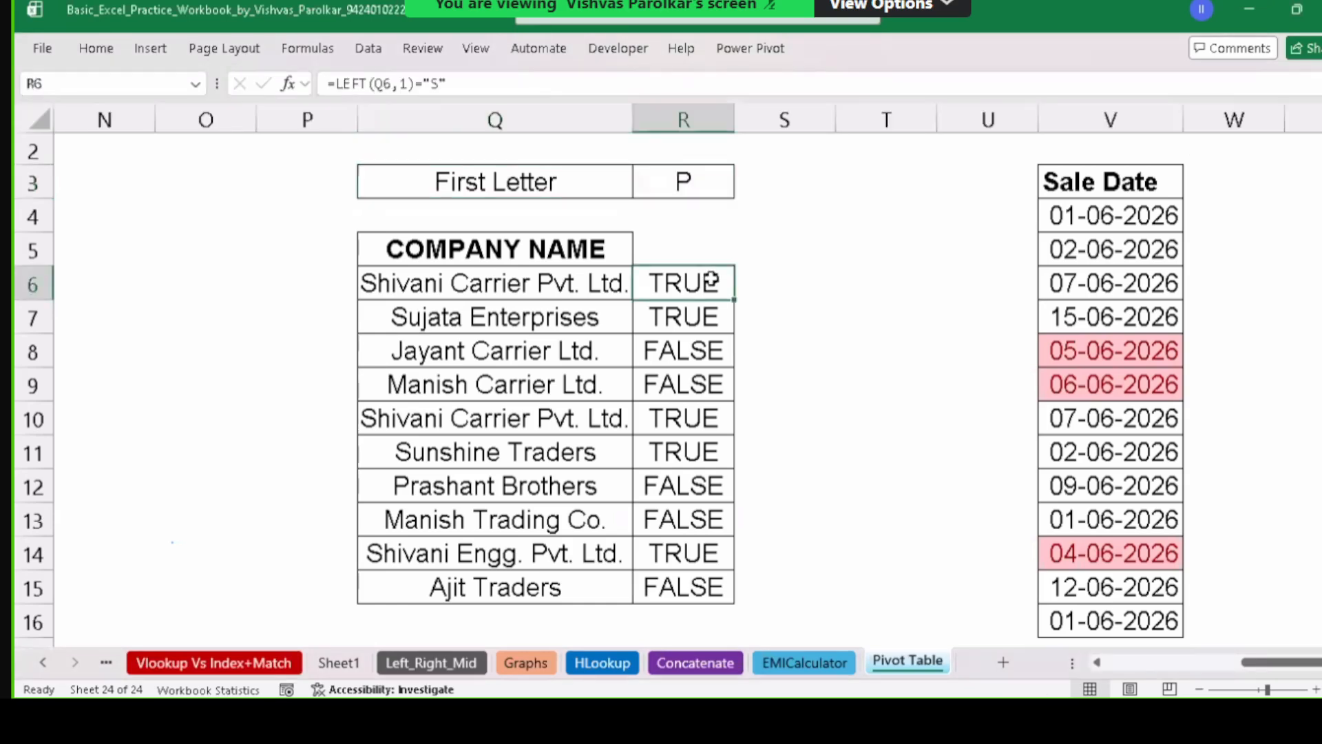
{"action": "left_click_drag", "start_coordinate": [711, 282], "coordinate": [709, 586]}
Delete the old match results in R6:R15 beside the company names Q6:Q15.
{"action": "key", "text": "Delete"}
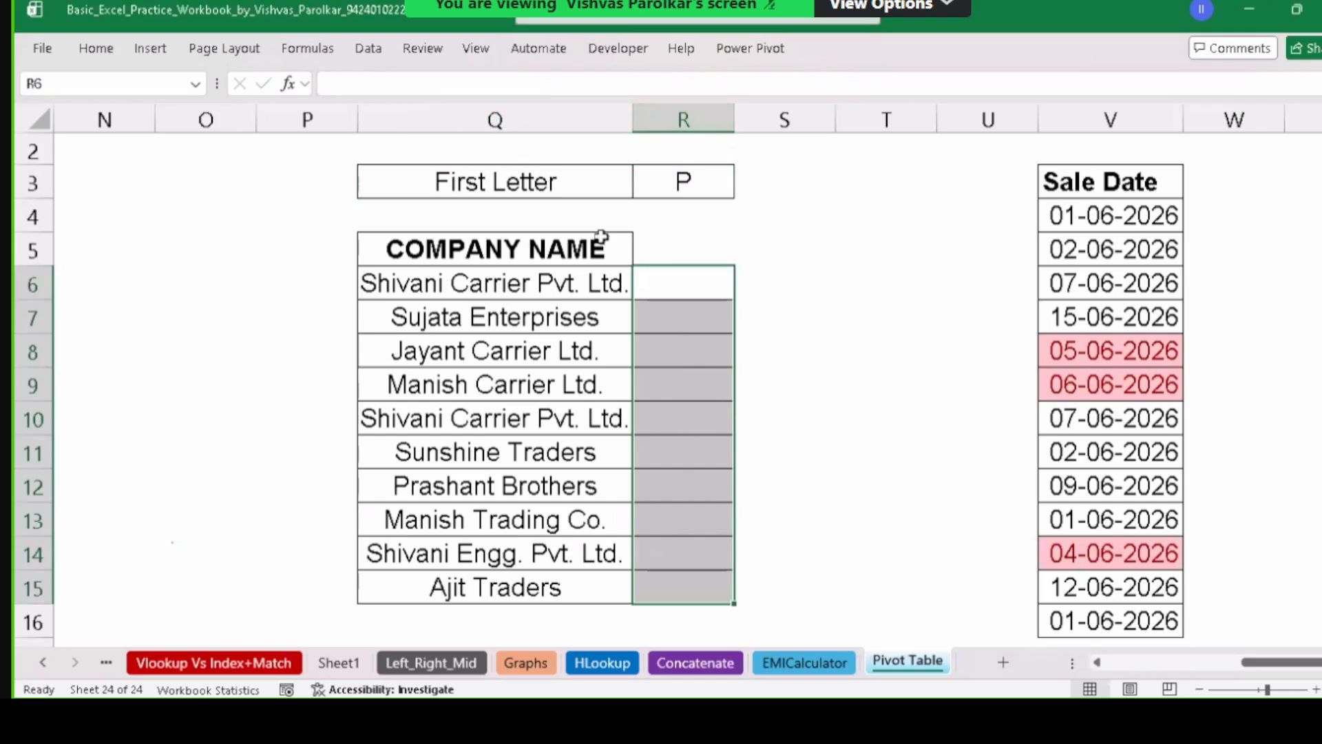
{"action": "left_click", "coordinate": [493, 270]}
{"action": "key", "text": "ctrl+shift+Down"}
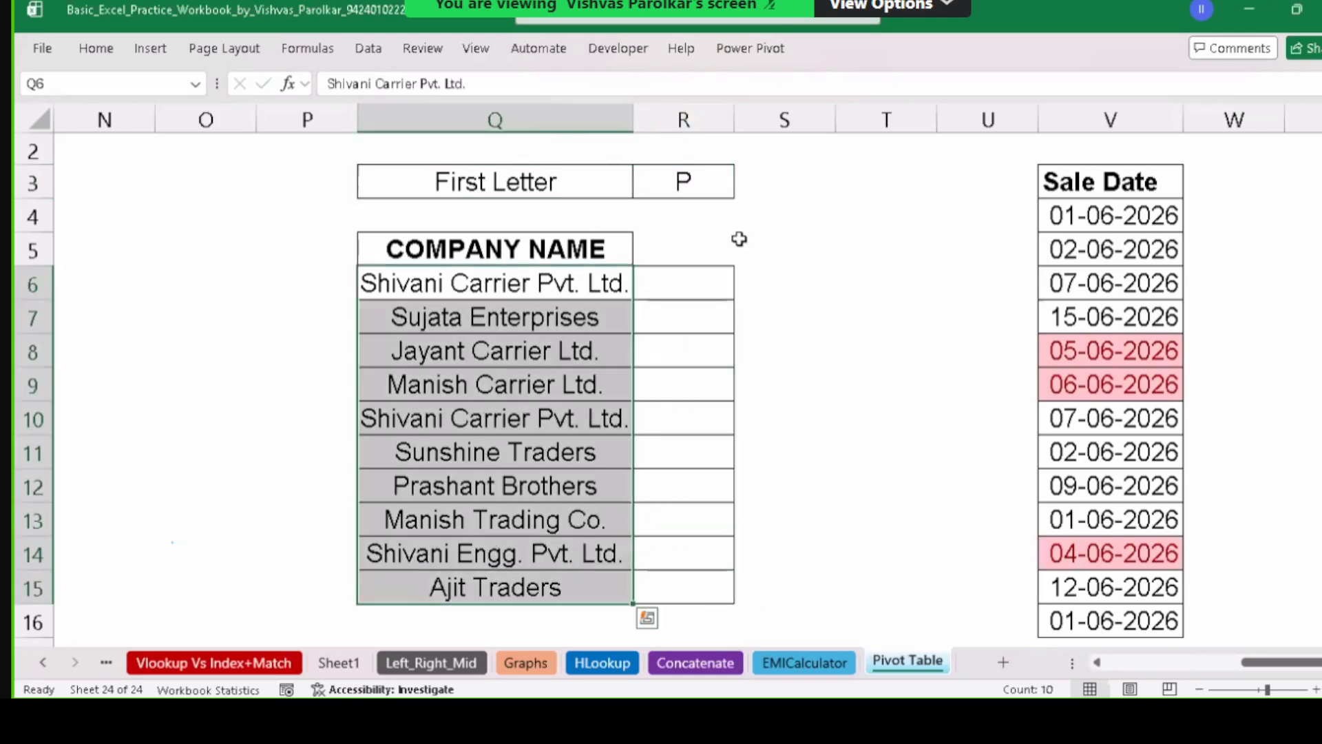
{"action": "left_click", "coordinate": [720, 187]}
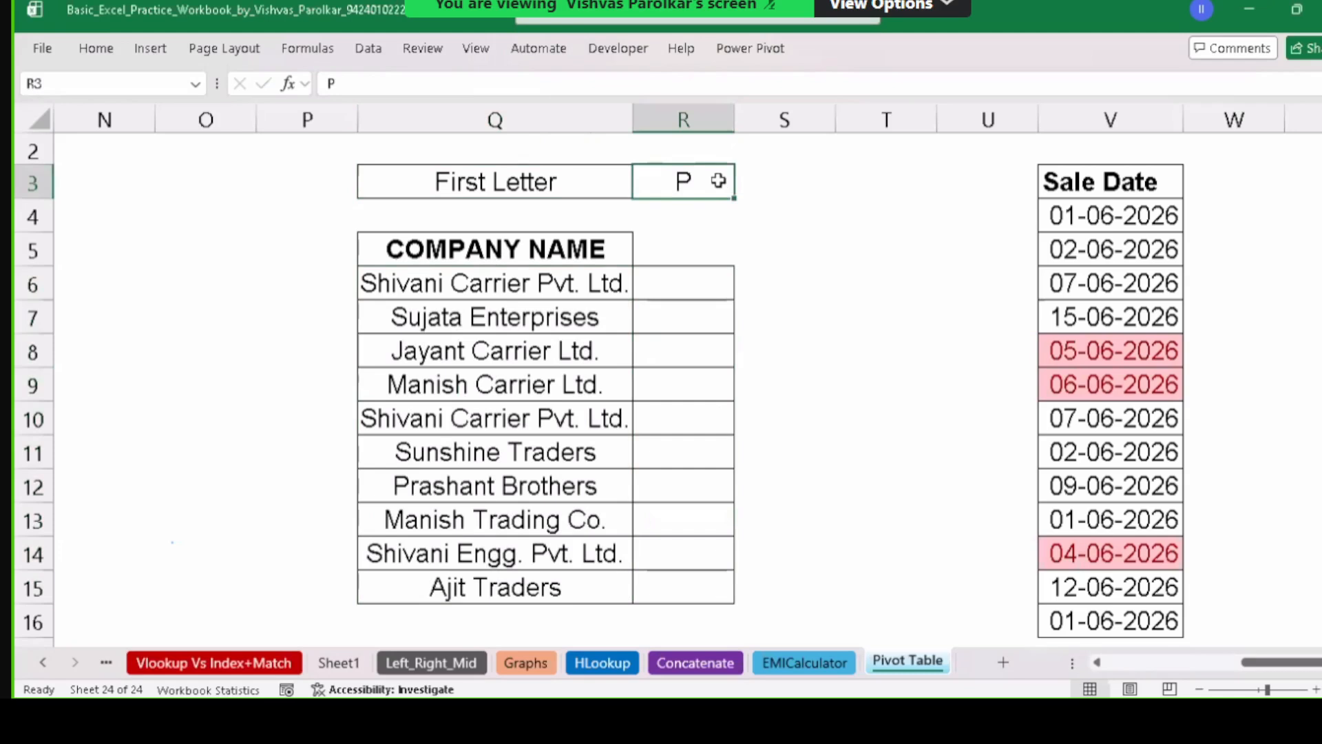
{"action": "left_click_drag", "start_coordinate": [475, 284], "coordinate": [482, 586]}
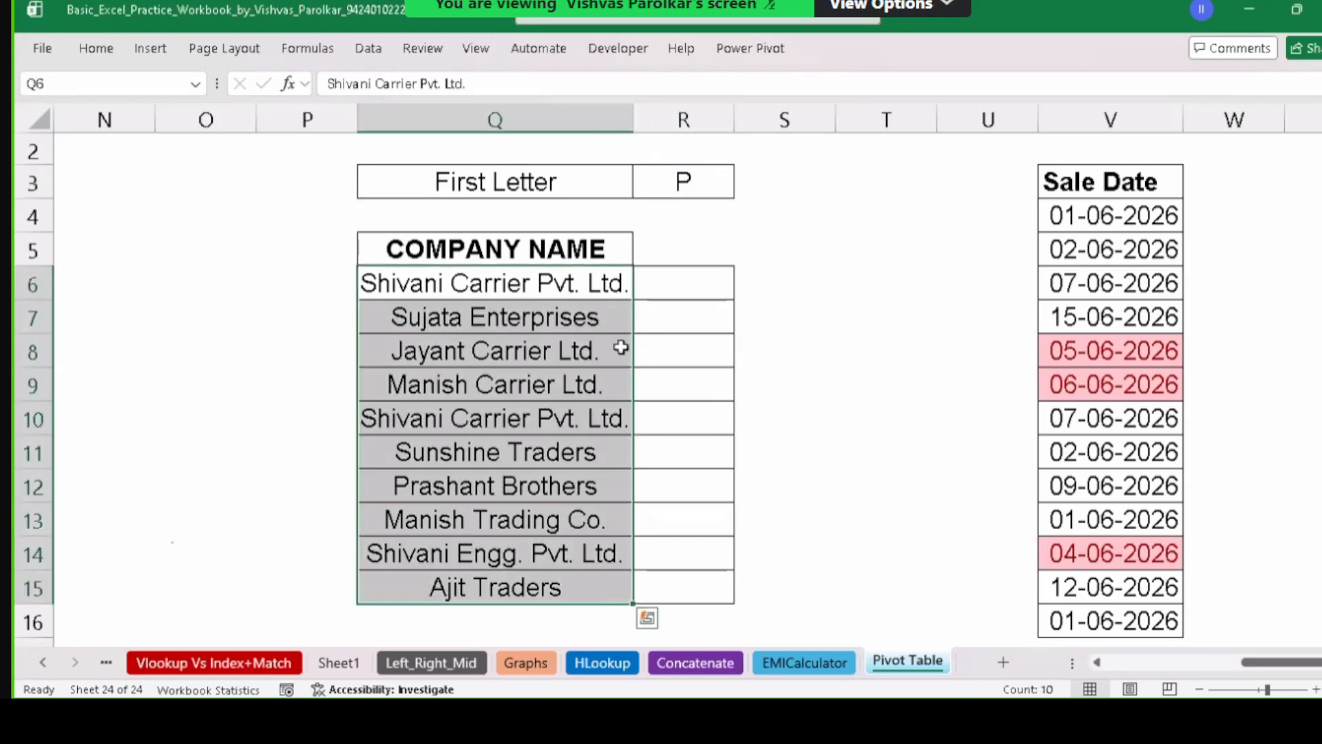
{"action": "left_click", "coordinate": [711, 176]}
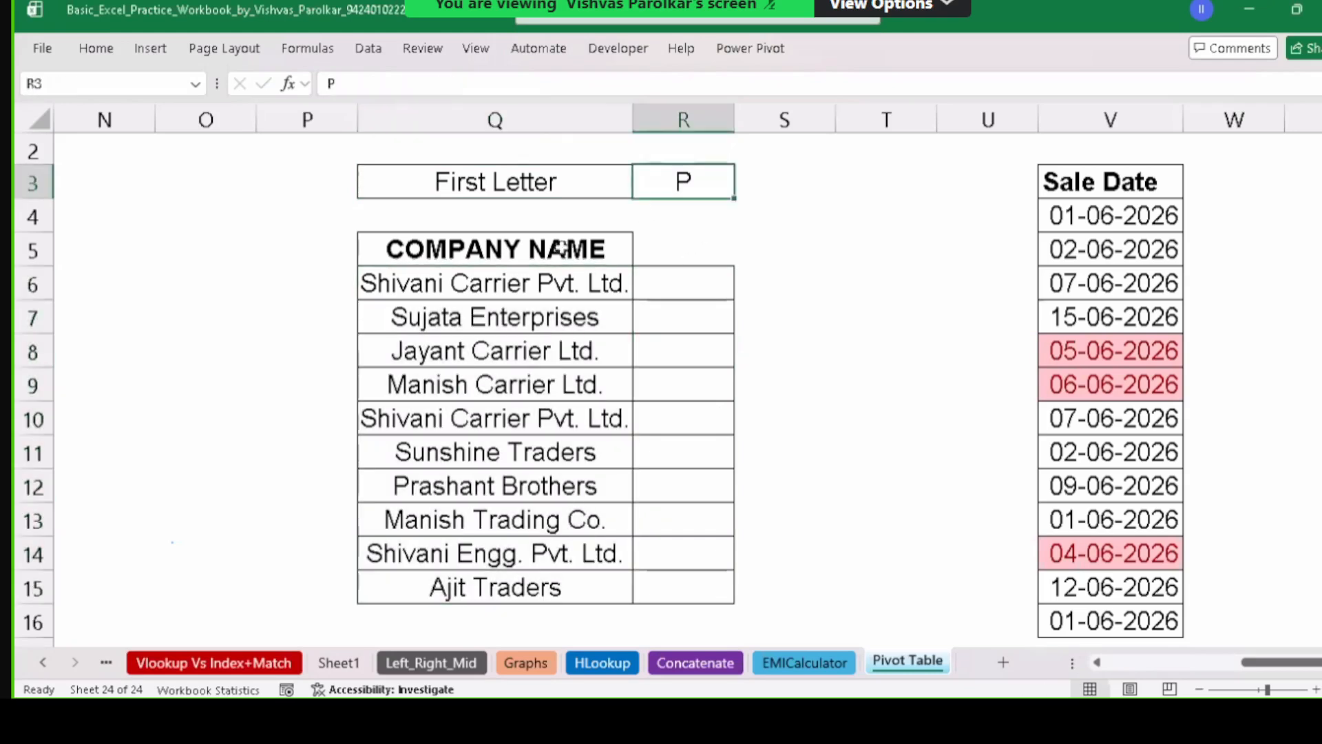
{"action": "left_click_drag", "start_coordinate": [554, 283], "coordinate": [550, 587]}
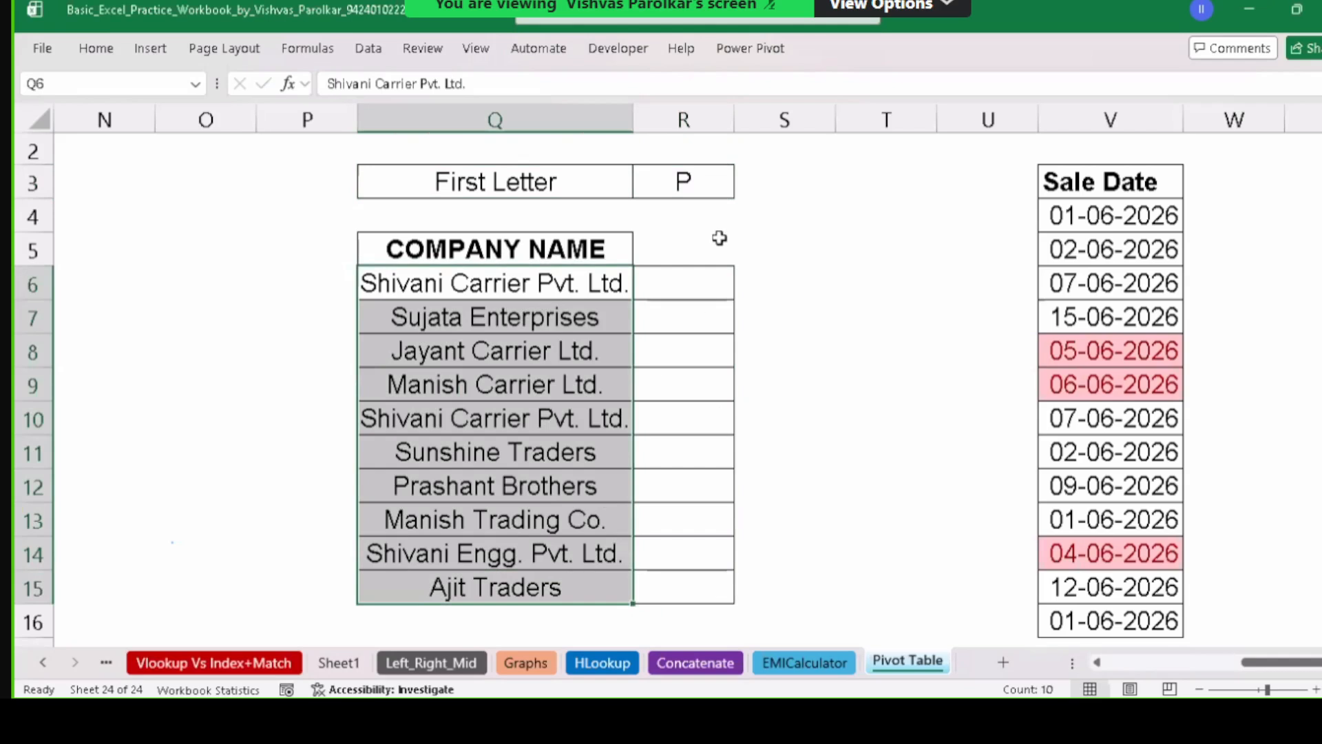
{"action": "left_click", "coordinate": [716, 281]}
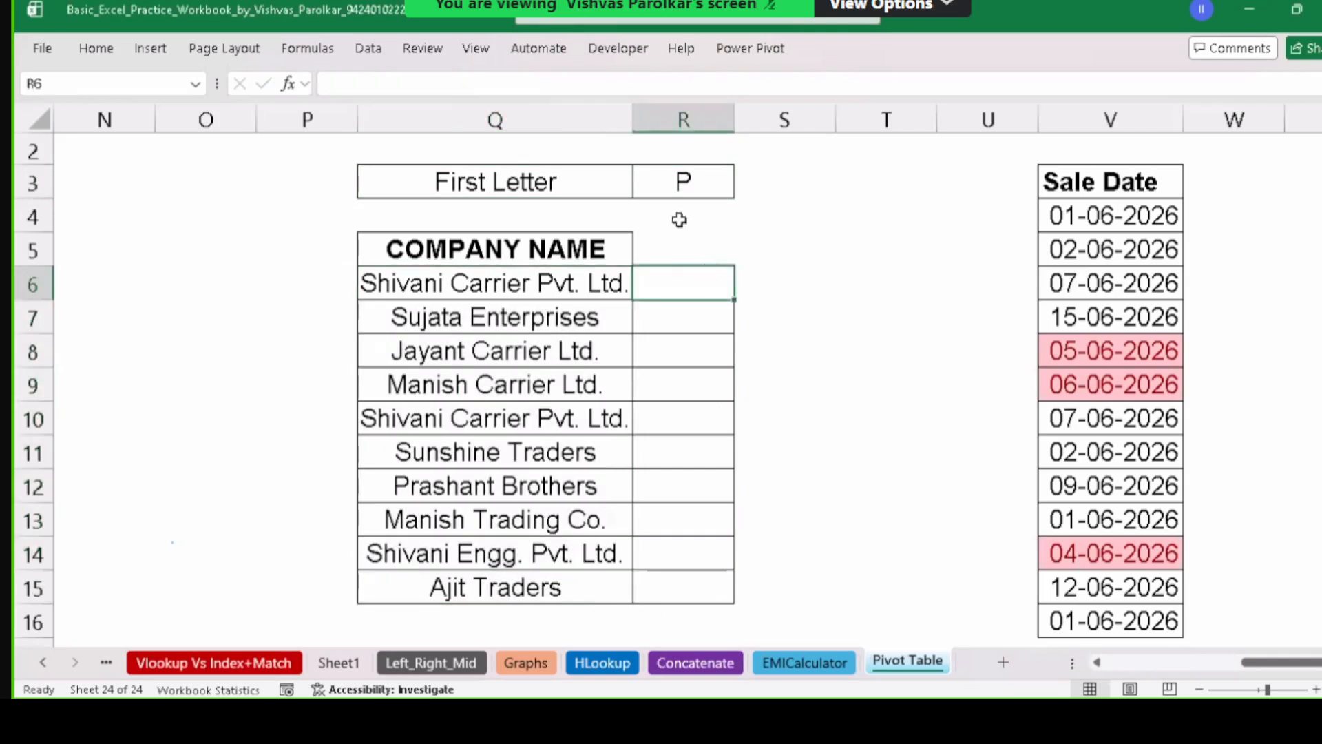
Drag the R/S border to widen column R, then return to R6 and R3.
{"action": "left_click_drag", "start_coordinate": [740, 121], "coordinate": [837, 121]}
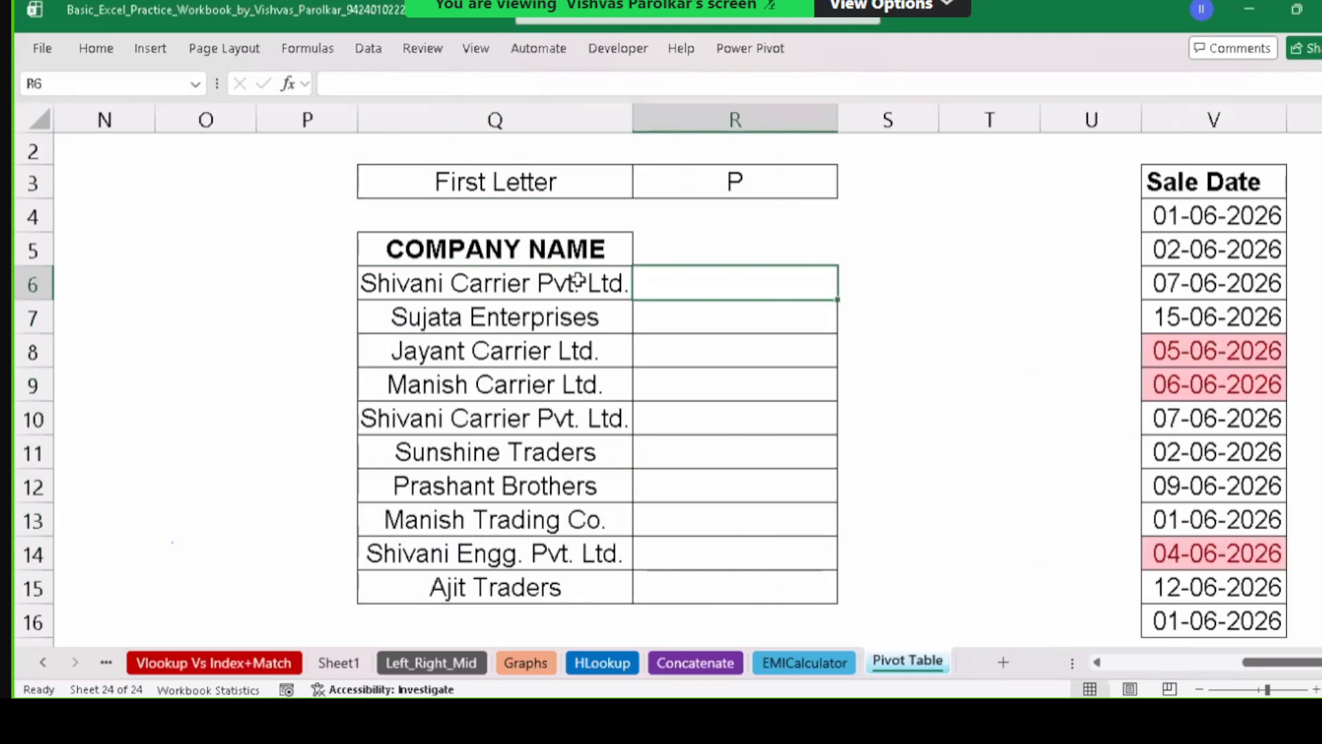
{"action": "left_click_drag", "start_coordinate": [731, 298], "coordinate": [718, 585]}
{"action": "left_click", "coordinate": [708, 292]}
{"action": "left_click", "coordinate": [731, 184]}
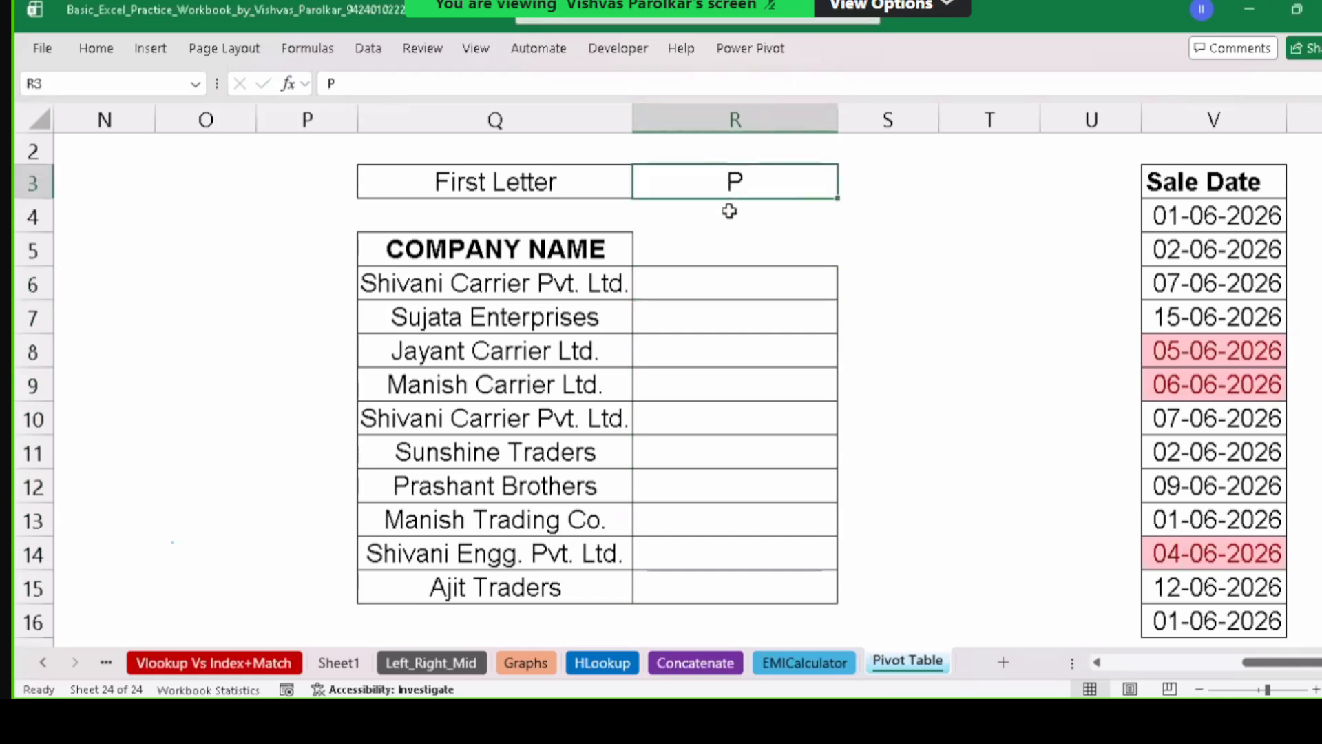
Enter =LEFT(Q6,1)=R3 in R6, comparing the first company's initial with R3's letter.
{"action": "left_click", "coordinate": [758, 285]}
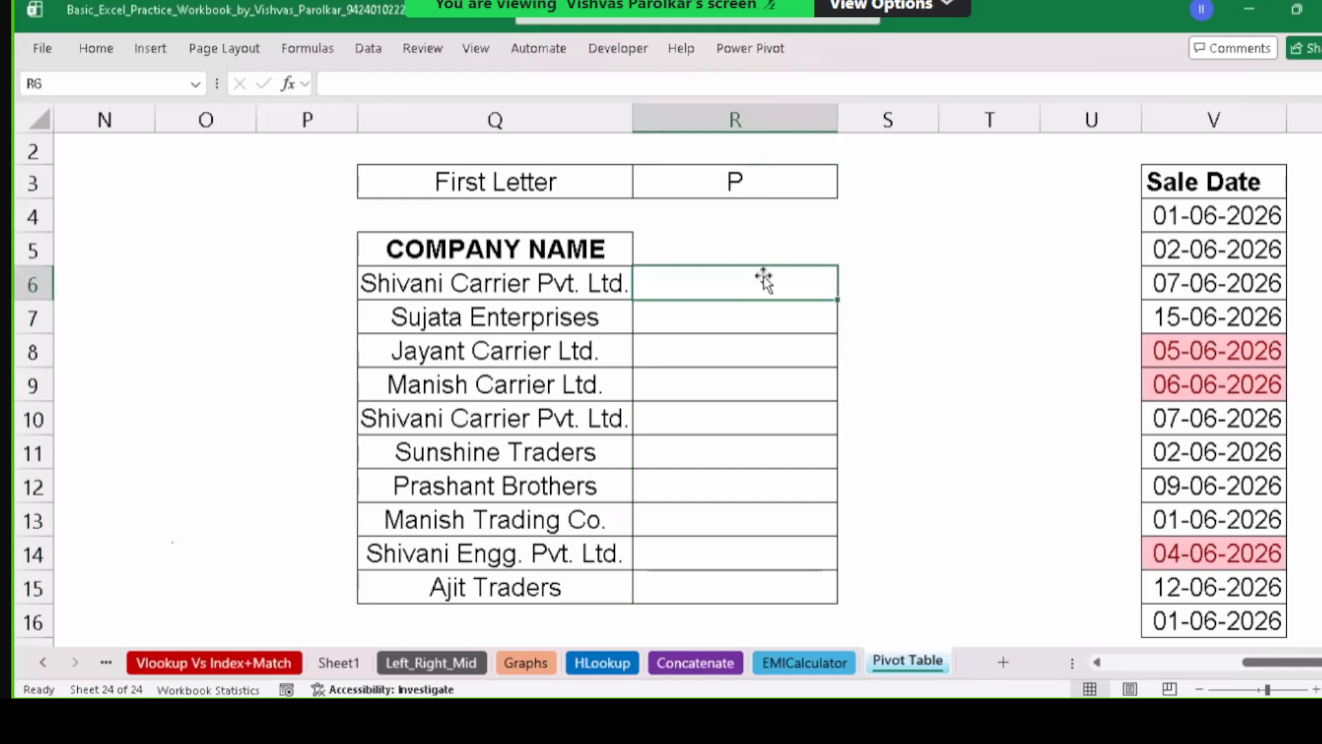
{"action": "type", "text": "="}
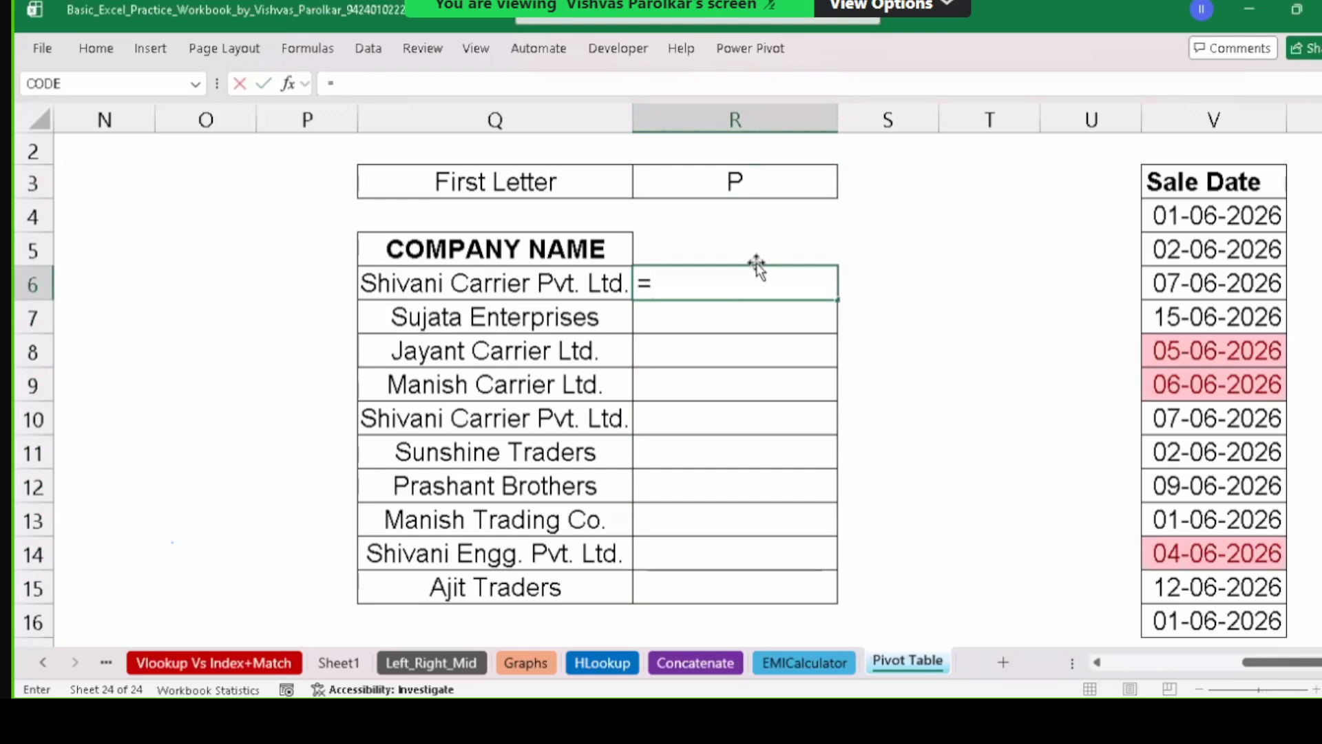
{"action": "type", "text": "LEFT("}
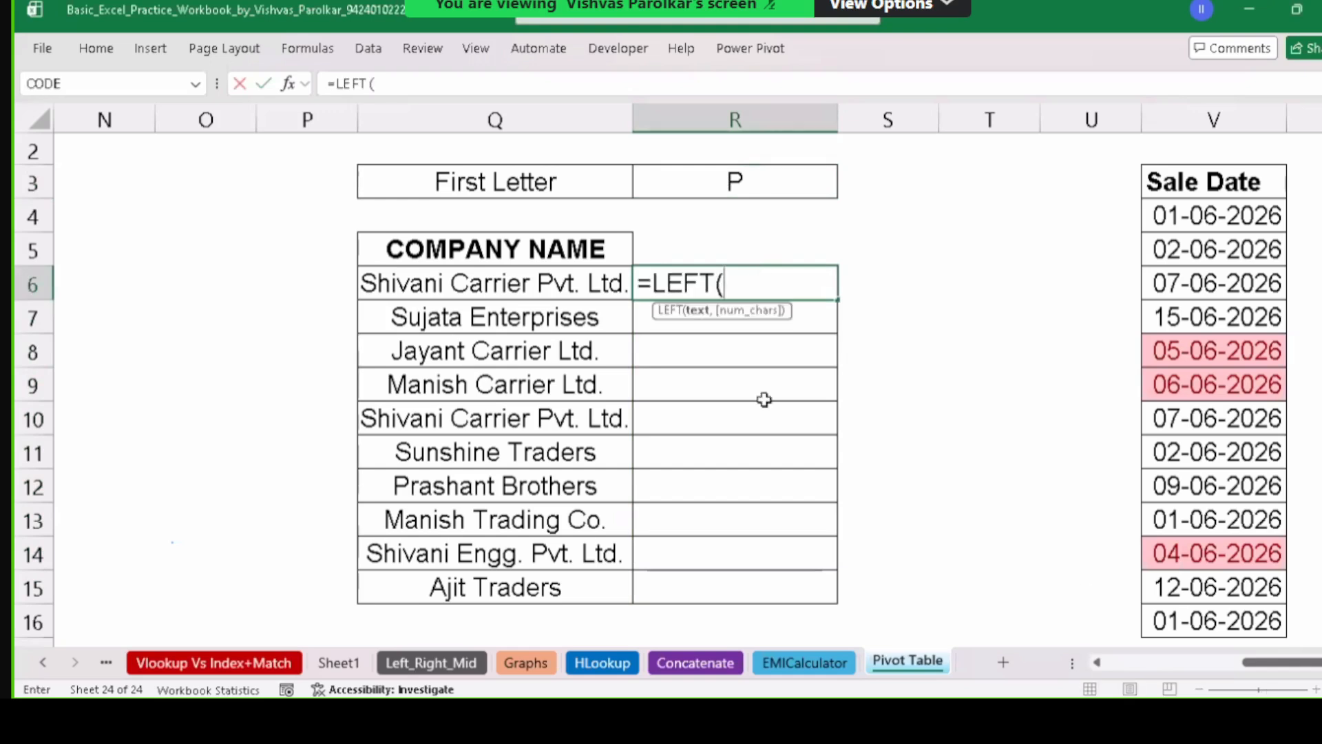
{"action": "left_click", "coordinate": [513, 284]}
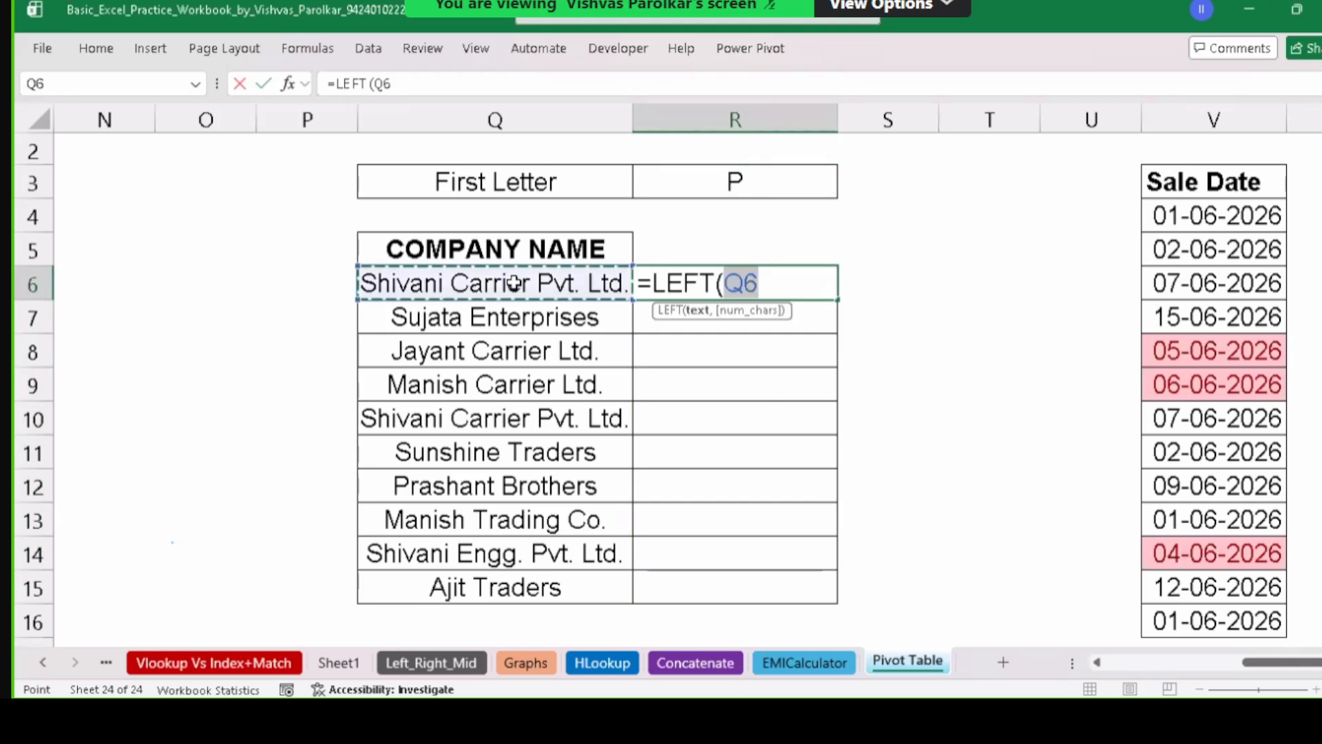
{"action": "type", "text": ",1)"}
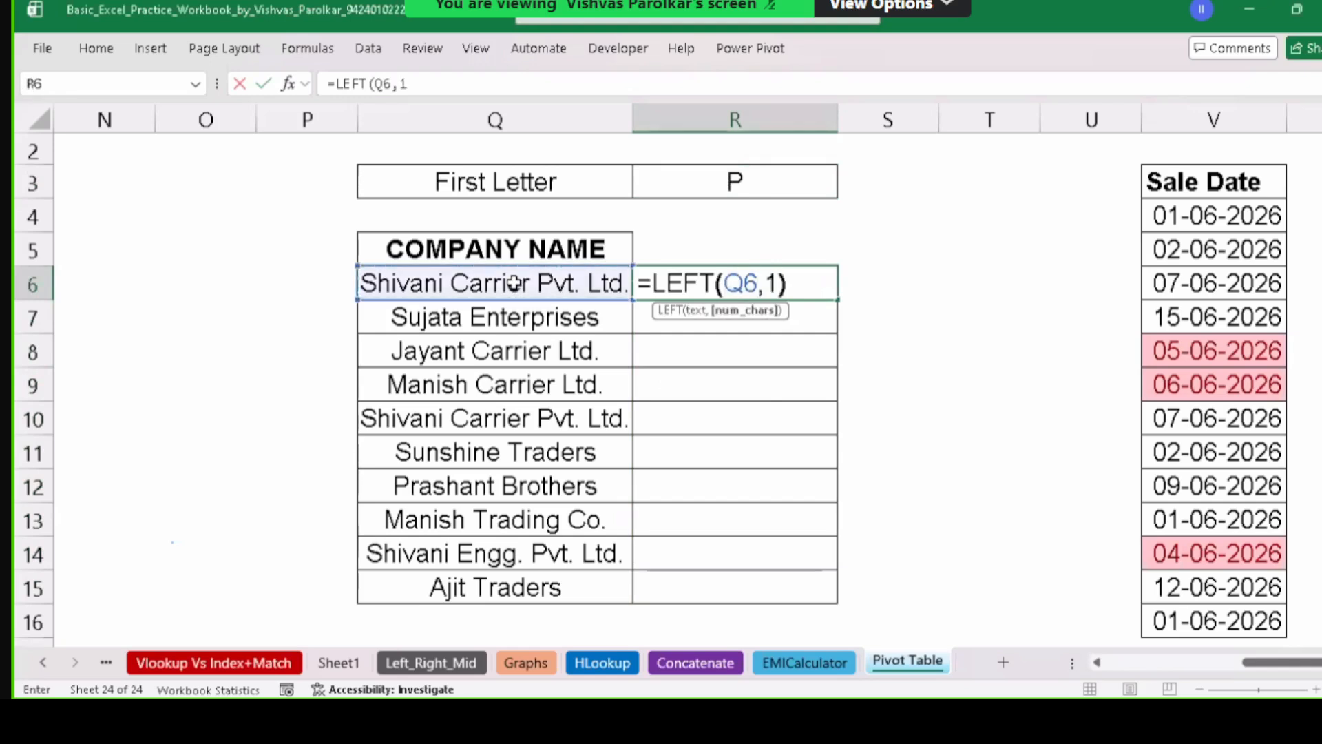
{"action": "type", "text": "="}
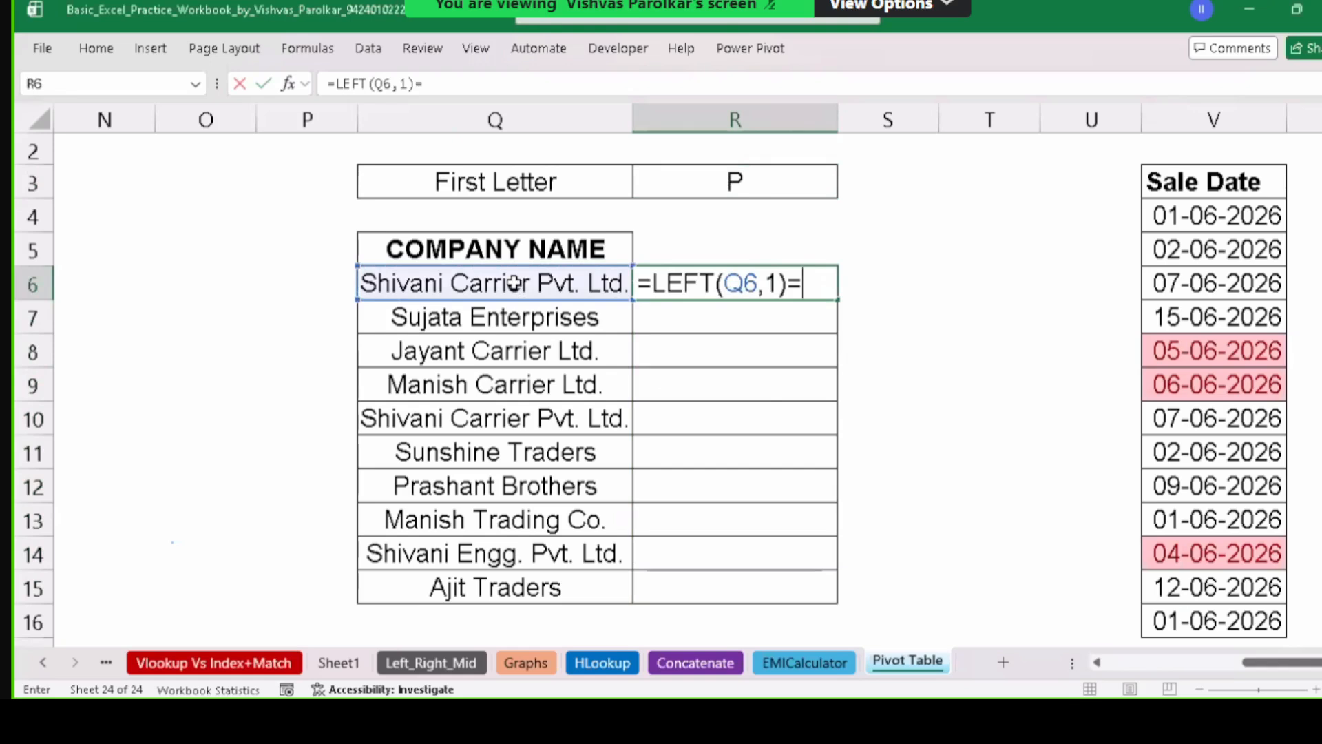
{"action": "type", "text": "\"D"}
{"action": "key", "text": "BackSpace"}
{"action": "type", "text": "S"}
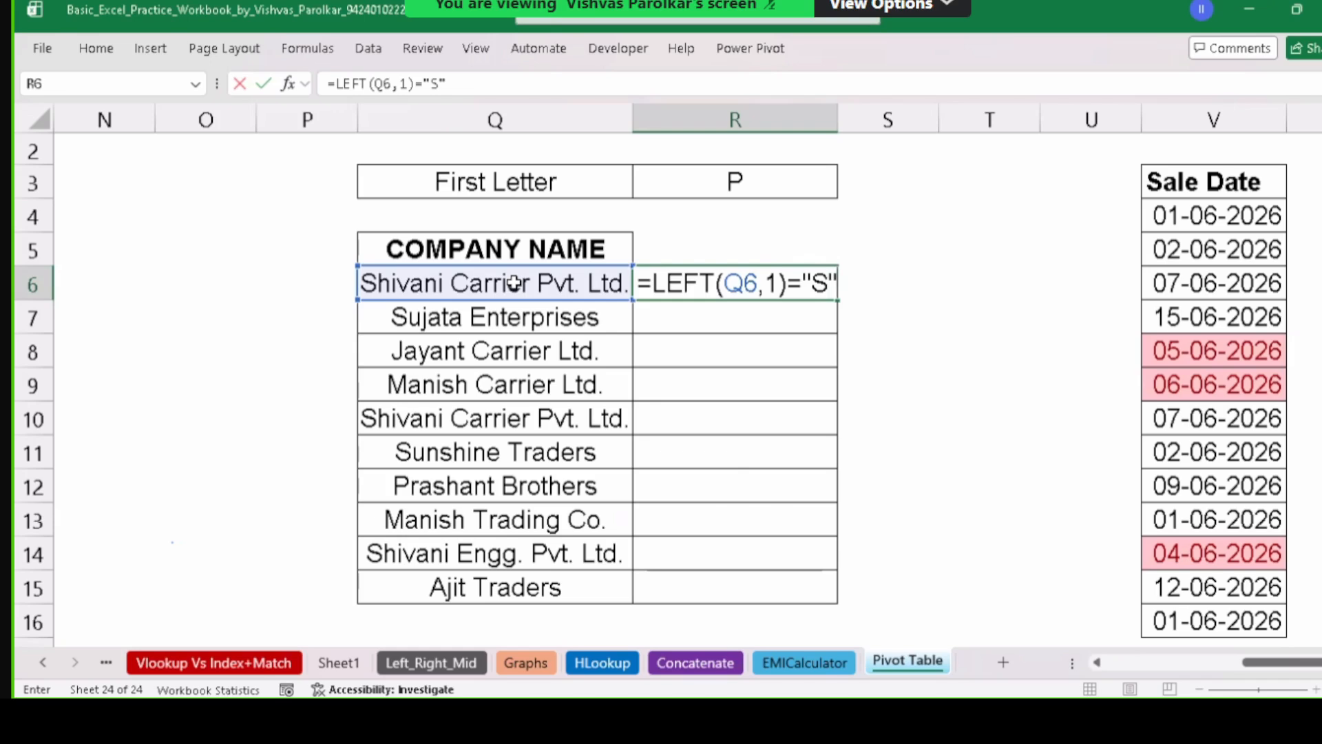
{"action": "key", "text": "BackSpace"}
{"action": "left_click", "coordinate": [796, 171]}
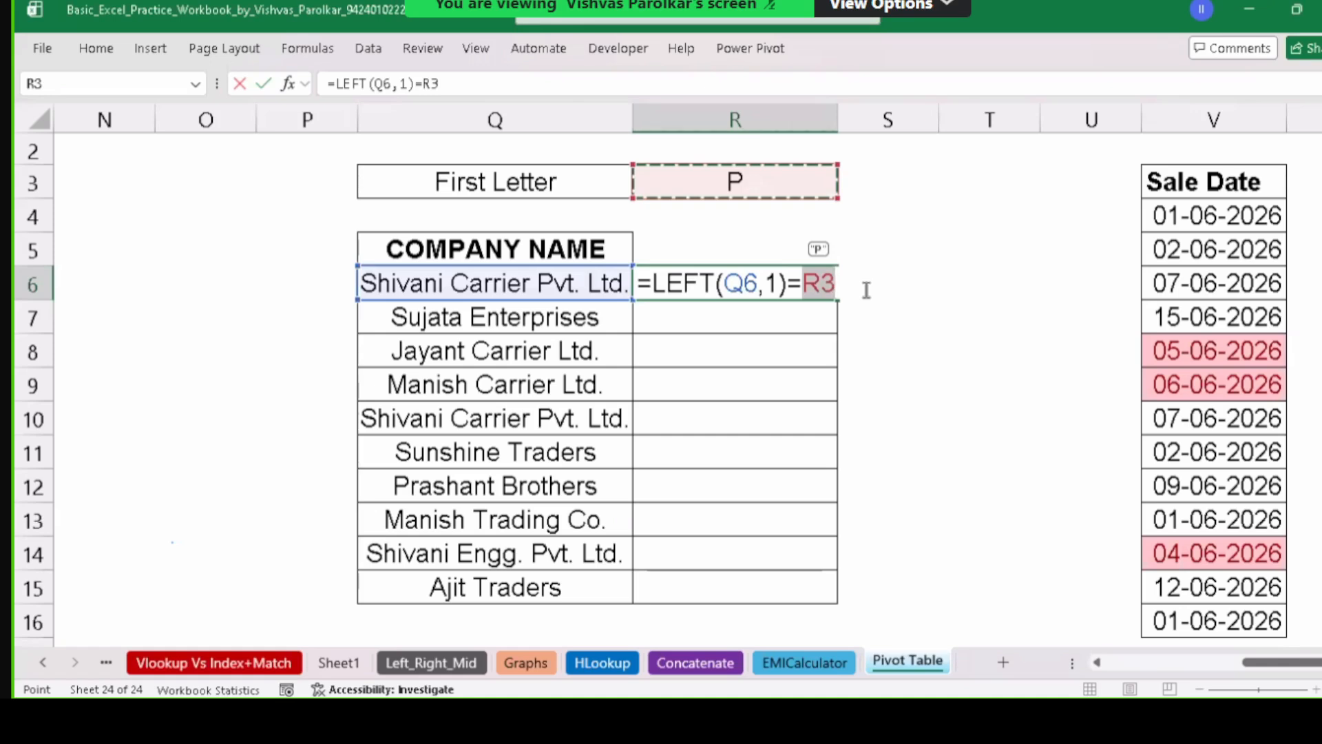
{"action": "key", "text": "Return"}
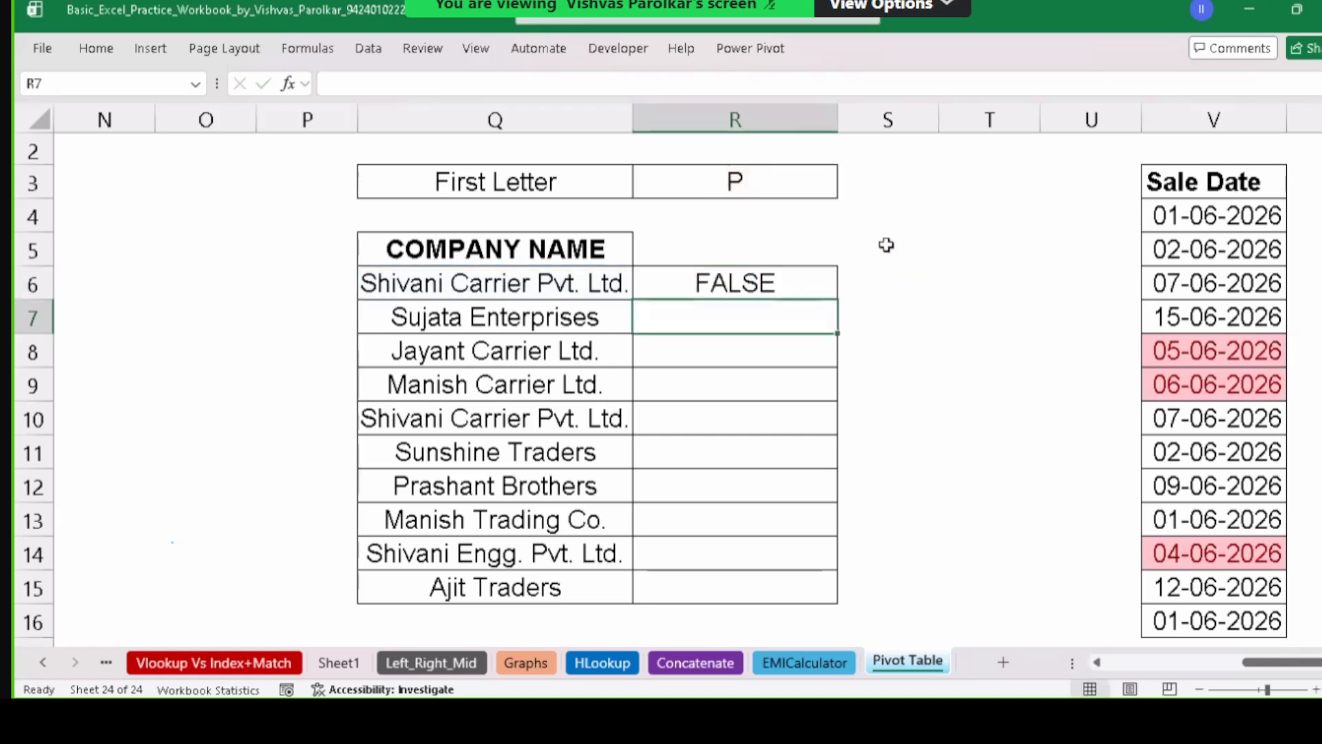
Fill R6's formula down to R15 and check the results, including Prashant Brothers showing FALSE.
{"action": "left_click", "coordinate": [730, 288]}
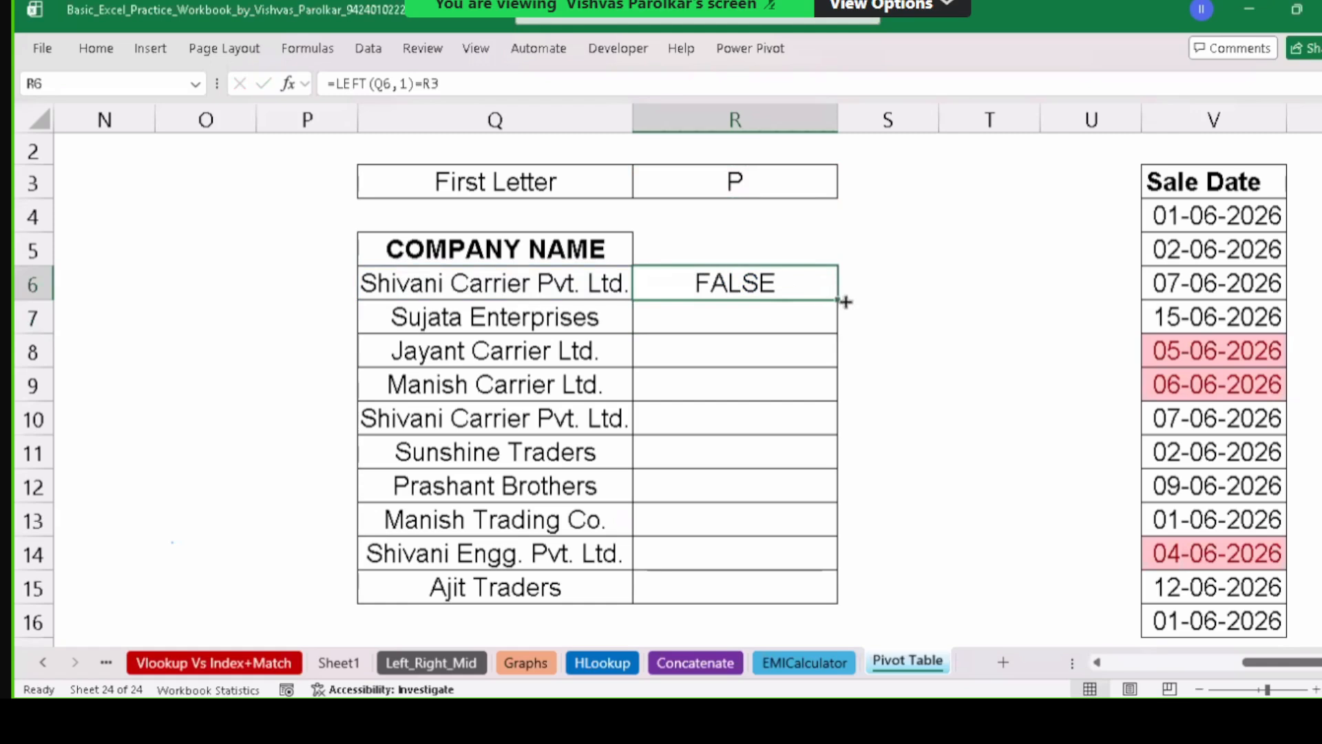
{"action": "left_click_drag", "start_coordinate": [838, 300], "coordinate": [829, 561]}
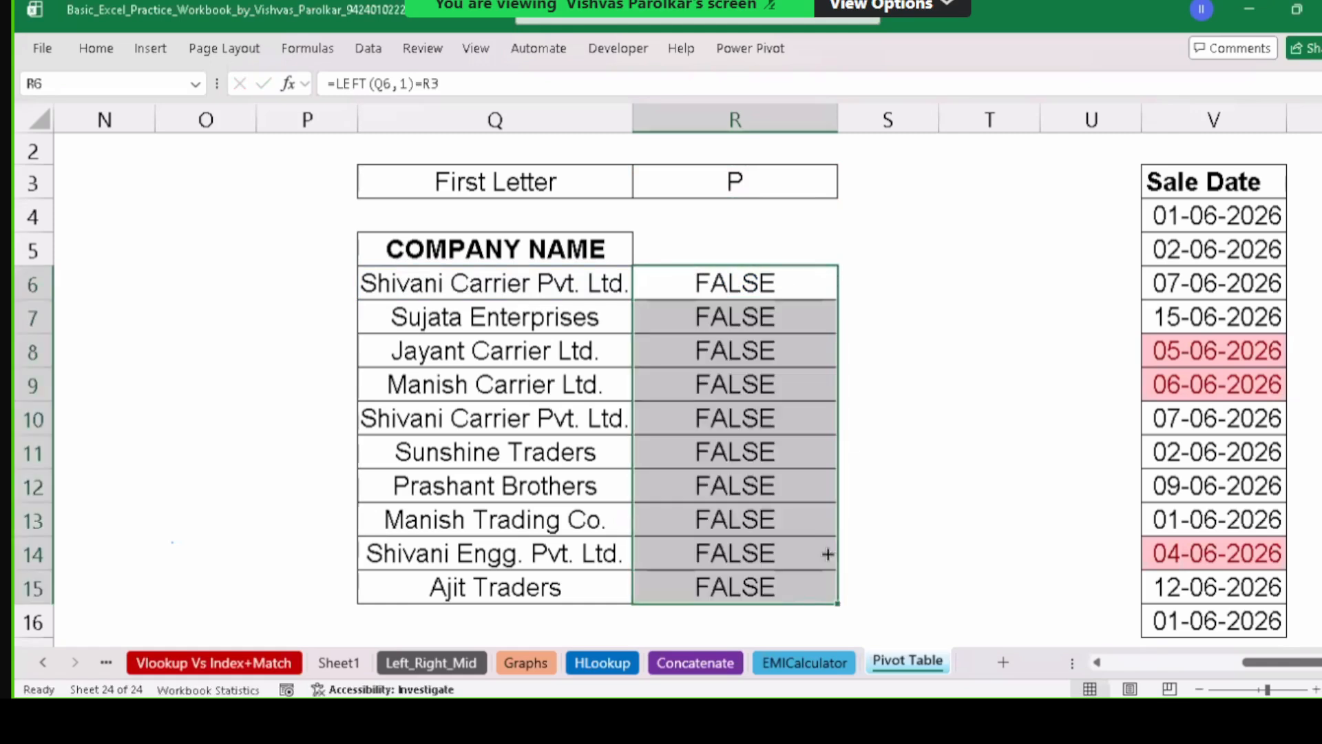
{"action": "left_click_drag", "start_coordinate": [767, 276], "coordinate": [791, 486]}
{"action": "left_click", "coordinate": [787, 482]}
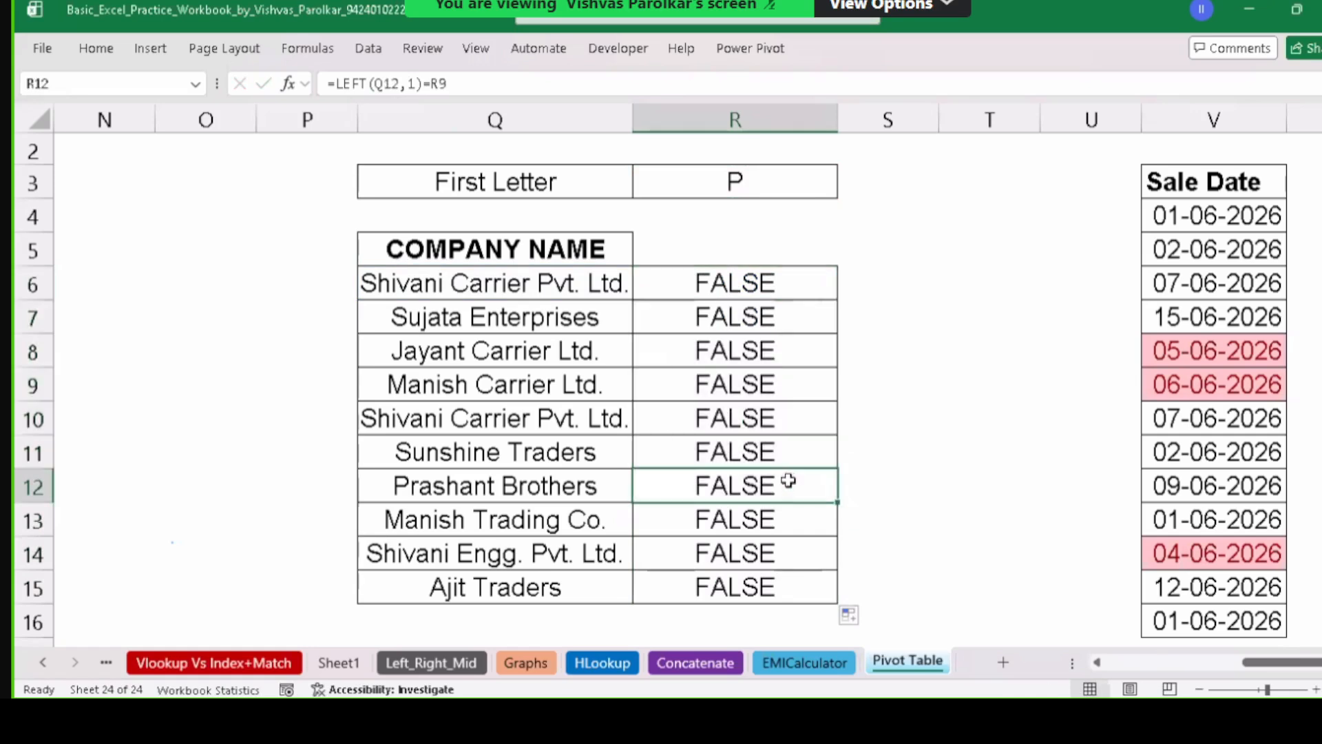
{"action": "left_click", "coordinate": [774, 280]}
{"action": "key", "text": "shift+Down"}
{"action": "key", "text": "shift+Down"}
{"action": "key", "text": "shift+Down"}
{"action": "key", "text": "shift+Down"}
{"action": "key", "text": "shift+Down"}
{"action": "key", "text": "shift+Down"}
{"action": "key", "text": "shift+Down"}
{"action": "key", "text": "shift+Down"}
{"action": "key", "text": "shift+Down"}
{"action": "key", "text": "shift+Down"}
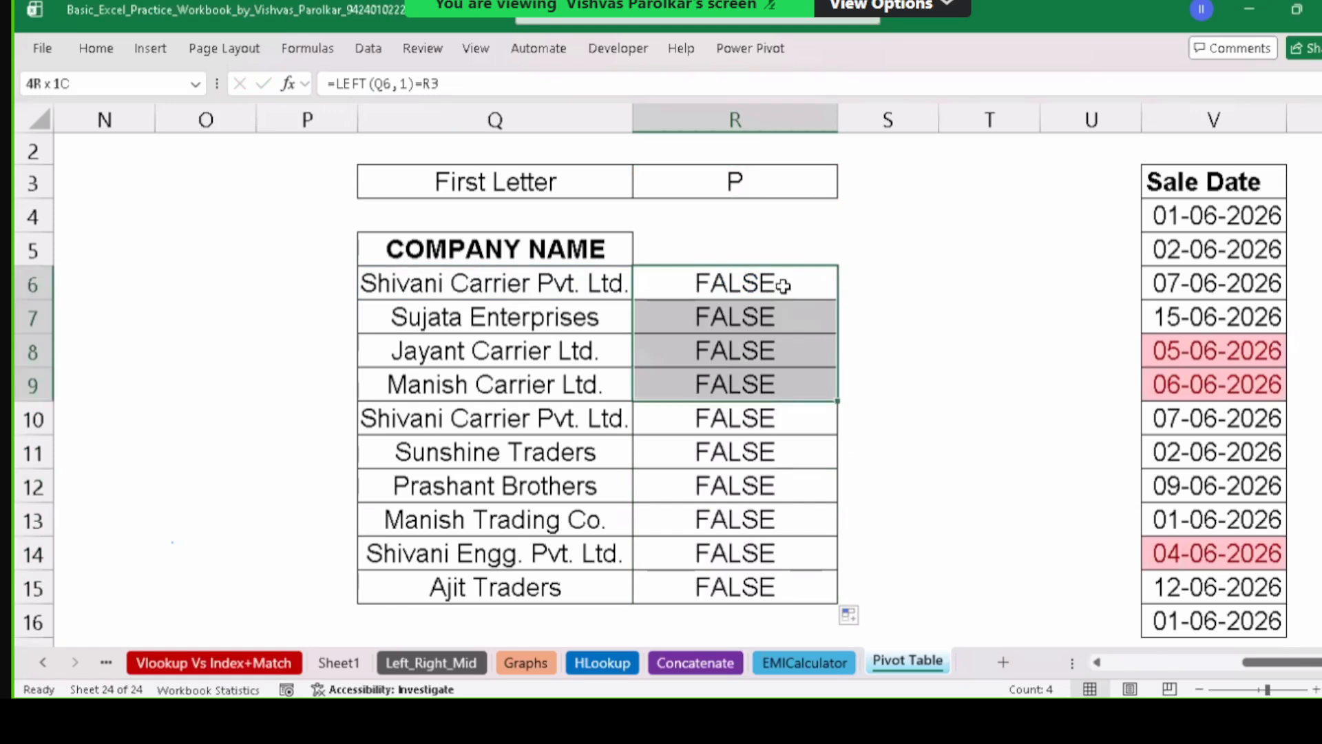
{"action": "left_click", "coordinate": [781, 289]}
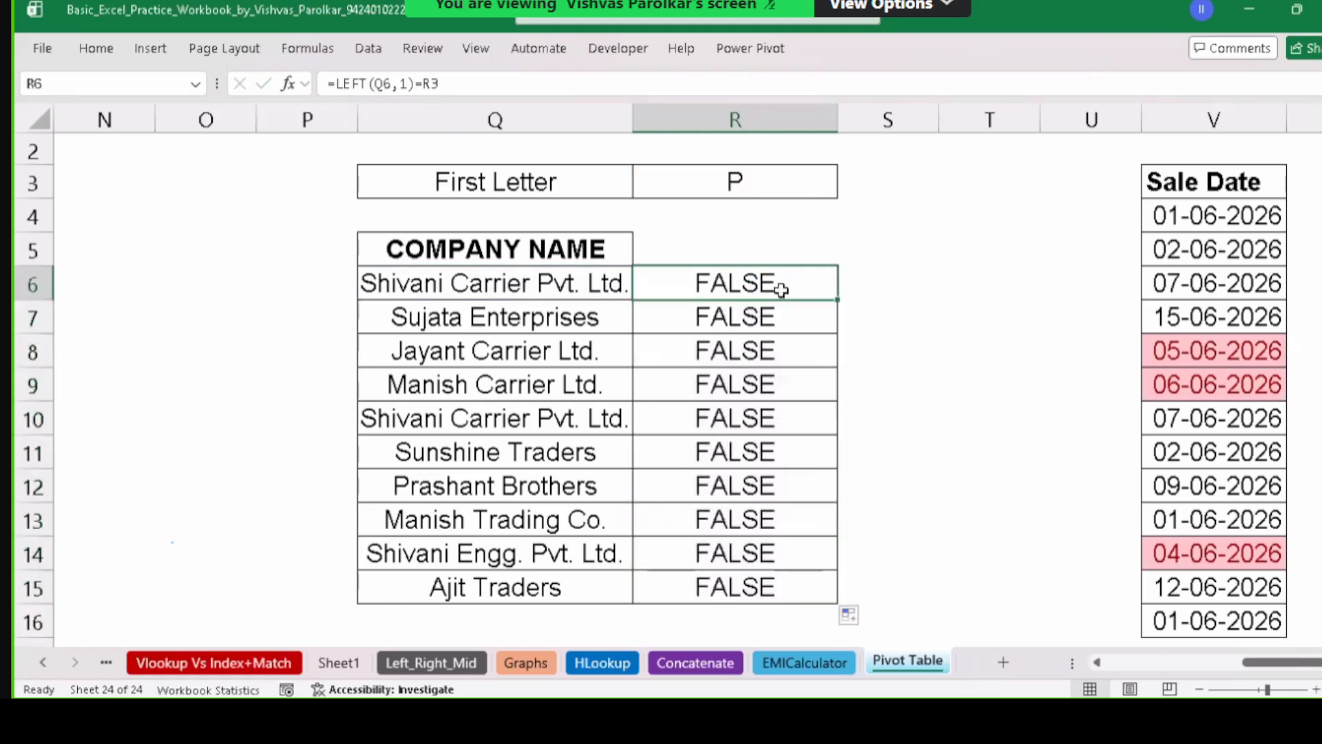
Replace Q8's company name with 'Pramod Engg. Ltd.' and open R6's formula for review.
{"action": "left_click", "coordinate": [417, 491]}
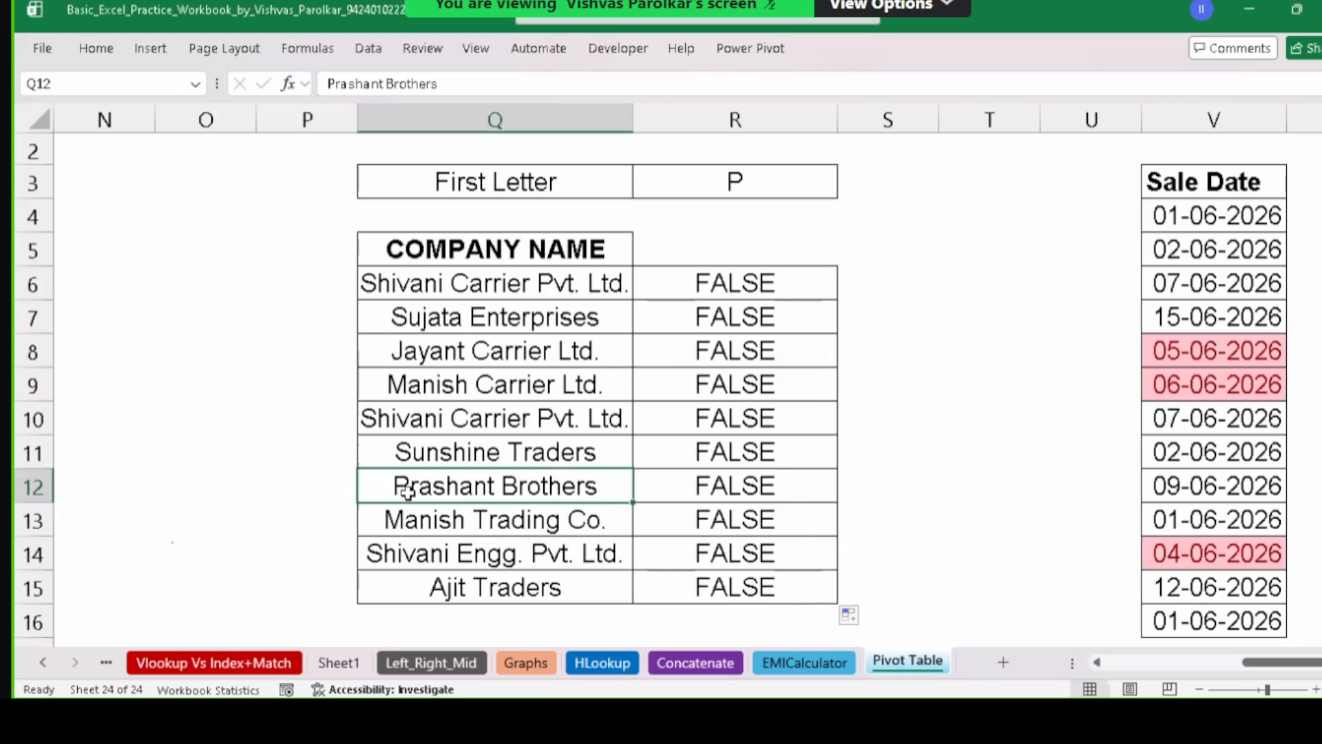
{"action": "left_click", "coordinate": [461, 354]}
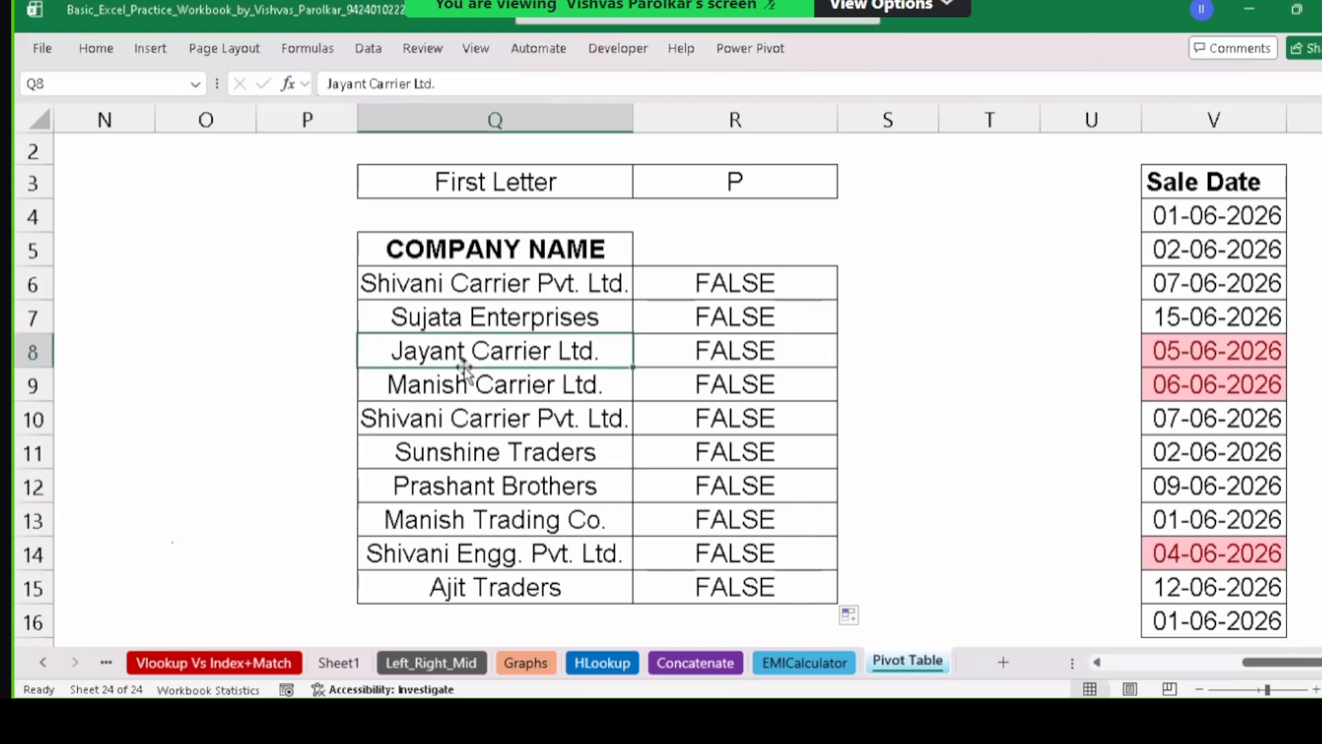
{"action": "type", "text": "PRA"}
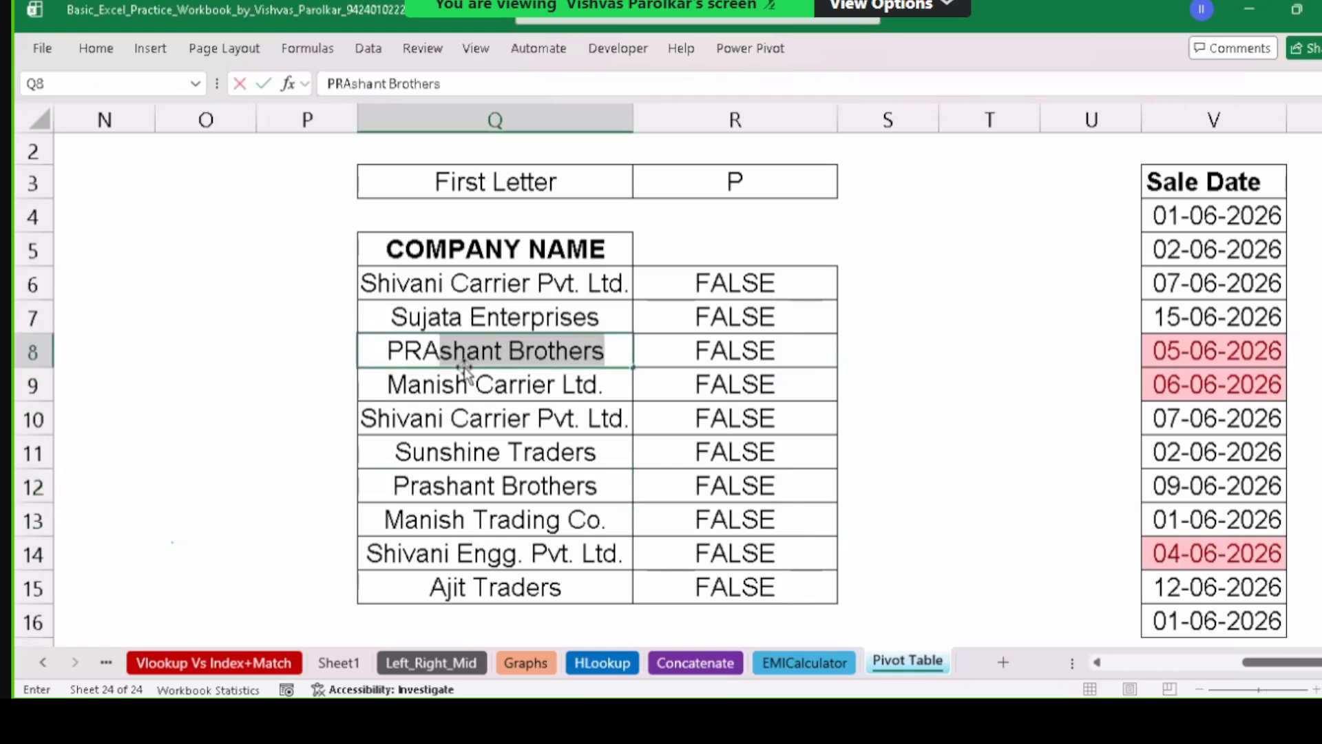
{"action": "key", "text": "Delete"}
{"action": "key", "text": "BackSpace"}
{"action": "type", "text": "ram"}
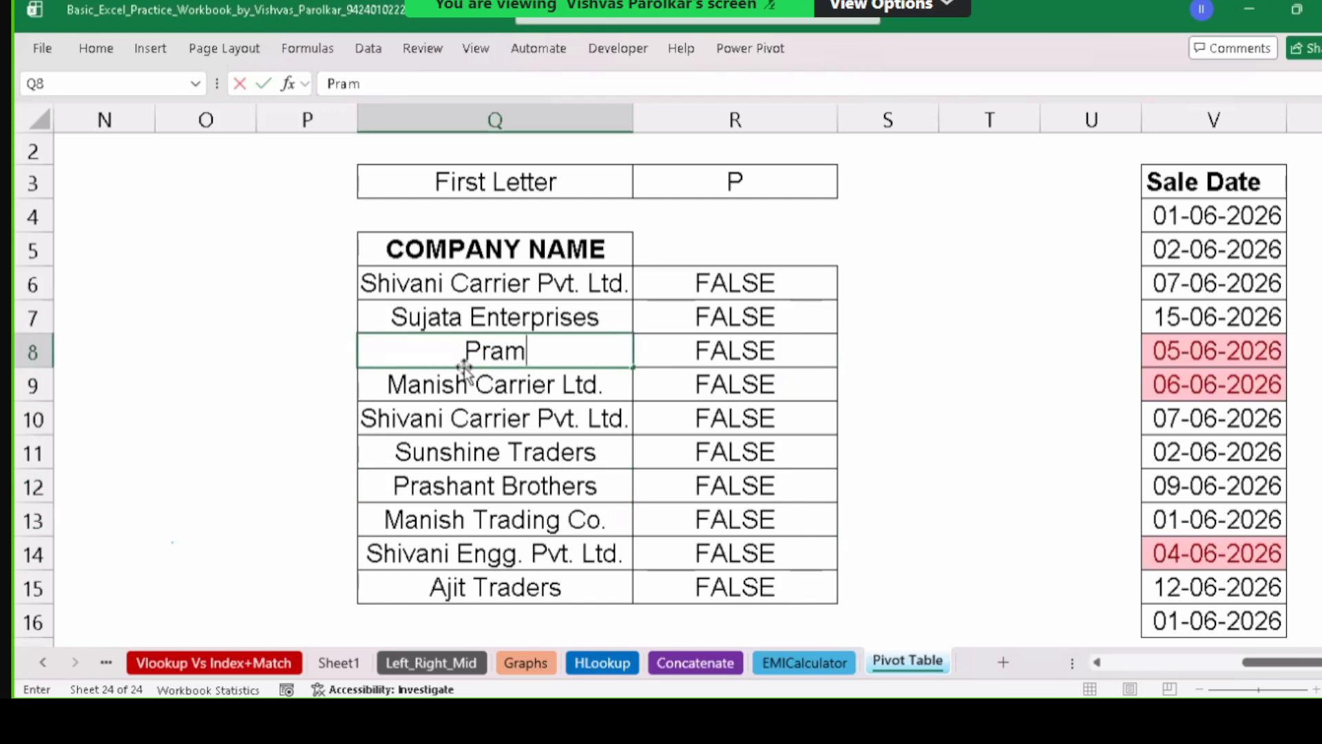
{"action": "type", "text": "od"}
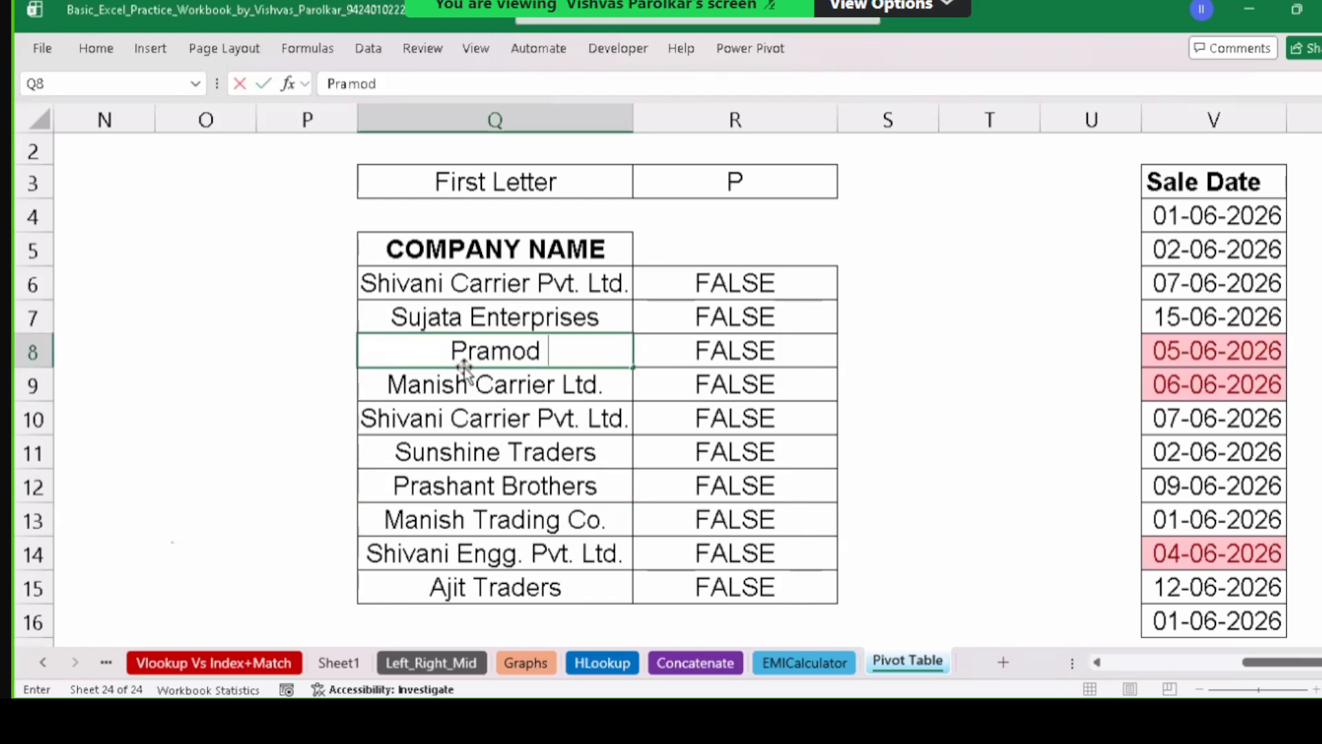
{"action": "type", "text": " Engg. Ltd."}
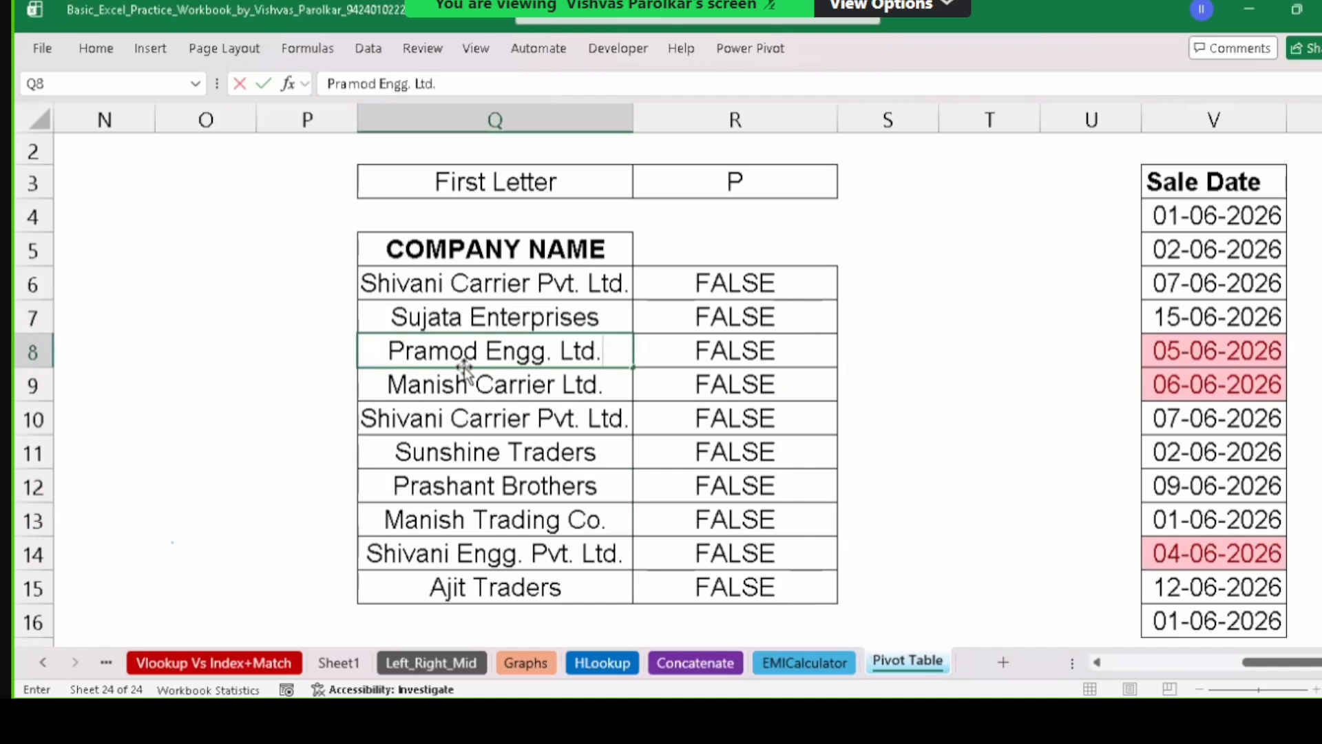
{"action": "key", "text": "Return"}
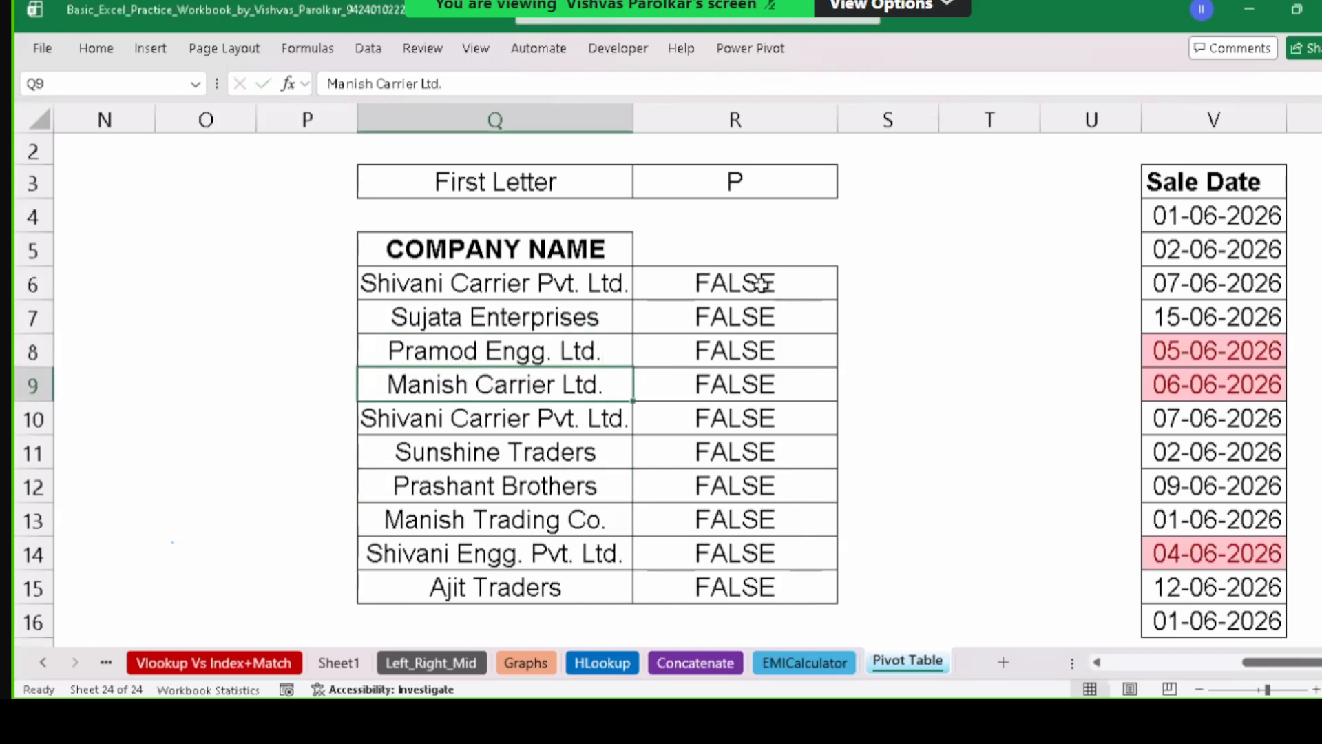
{"action": "double_click", "coordinate": [765, 284]}
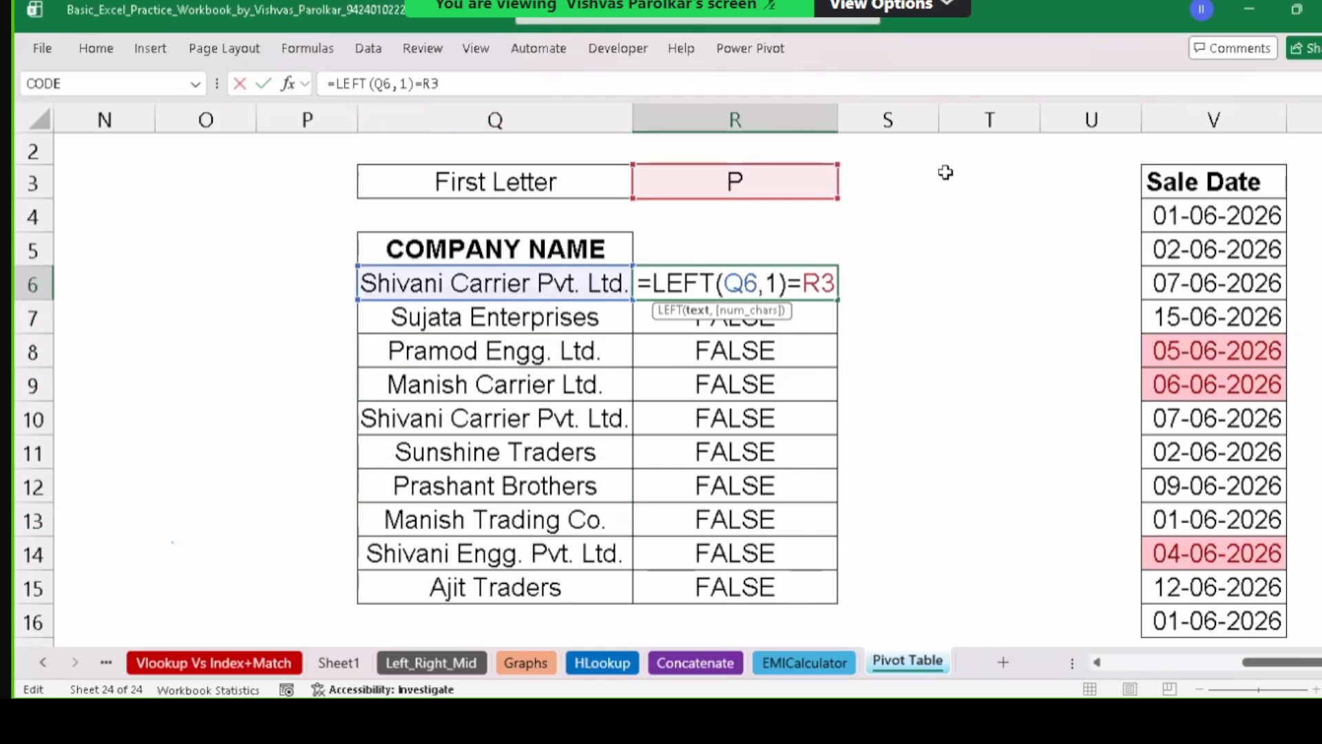
Commit R6's formula and delete the copied FALSE results below it.
{"action": "key", "text": "ctrl+Return"}
{"action": "left_click_drag", "start_coordinate": [806, 315], "coordinate": [810, 535]}
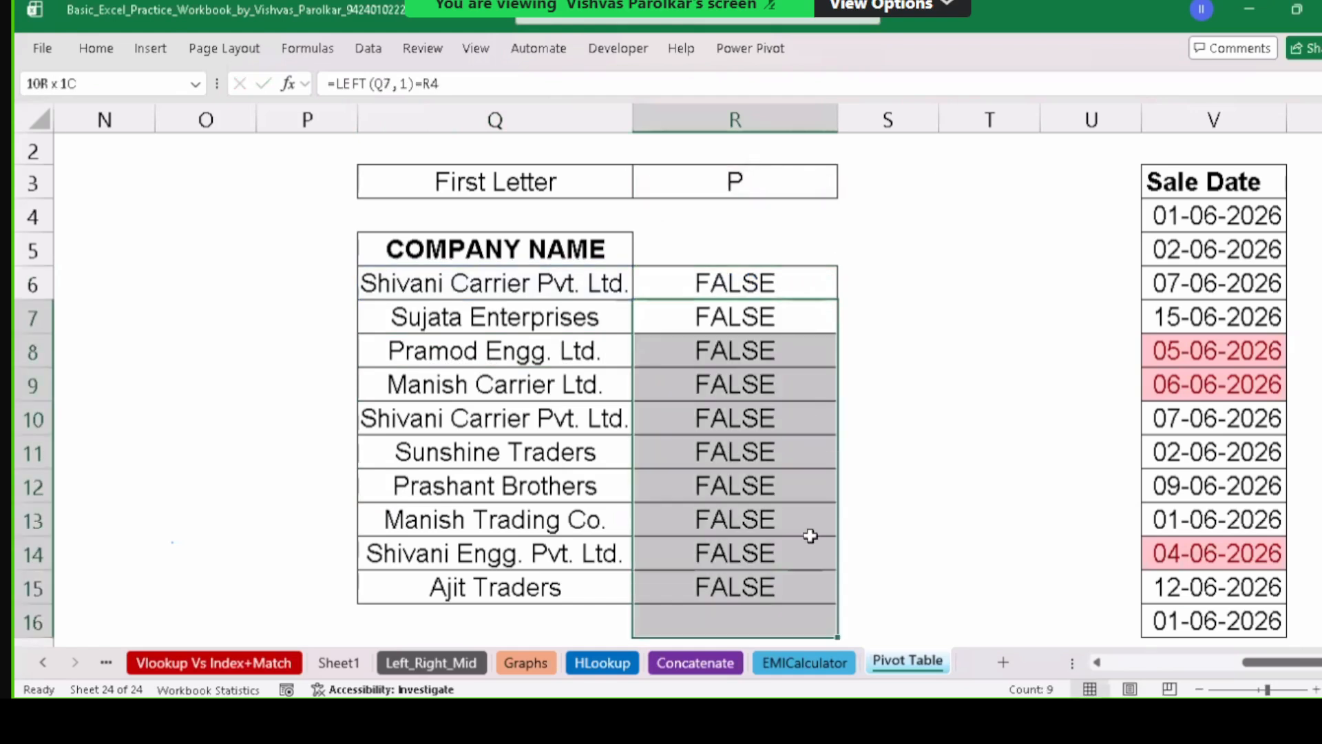
{"action": "key", "text": "Delete"}
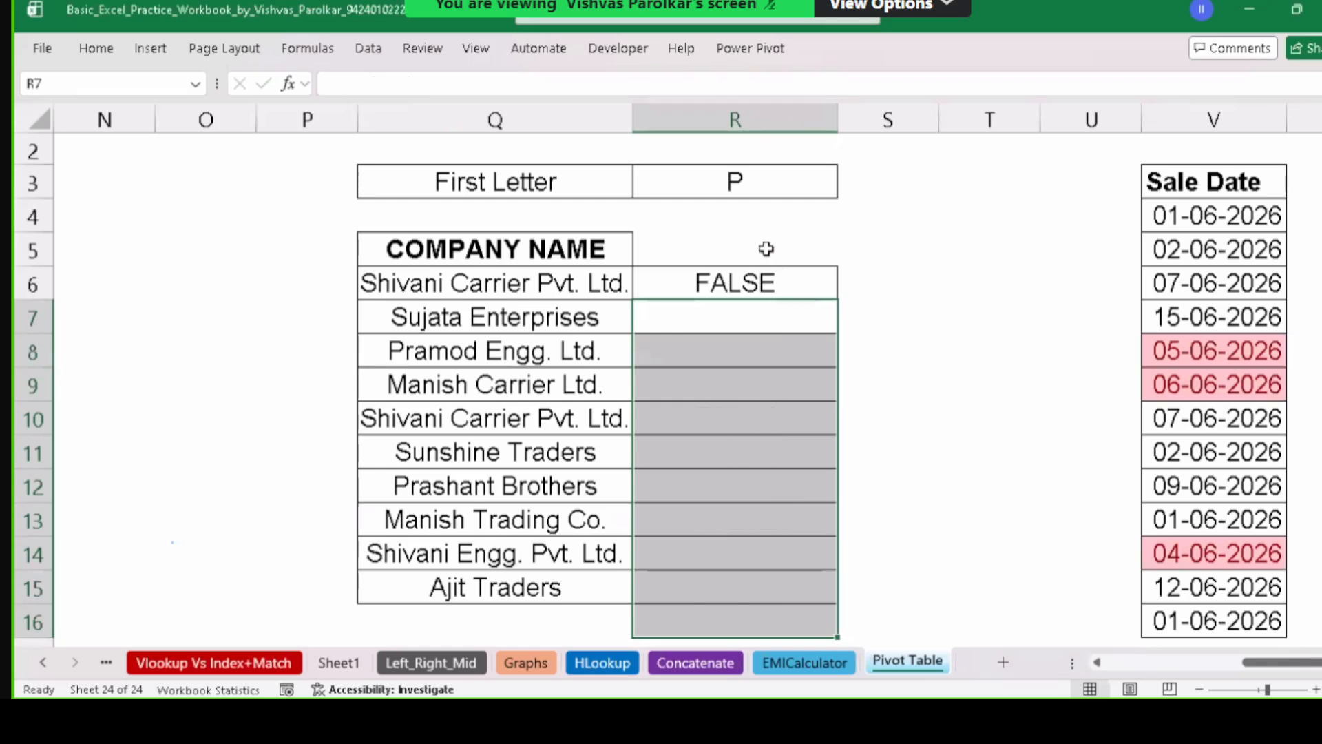
{"action": "left_click", "coordinate": [779, 269]}
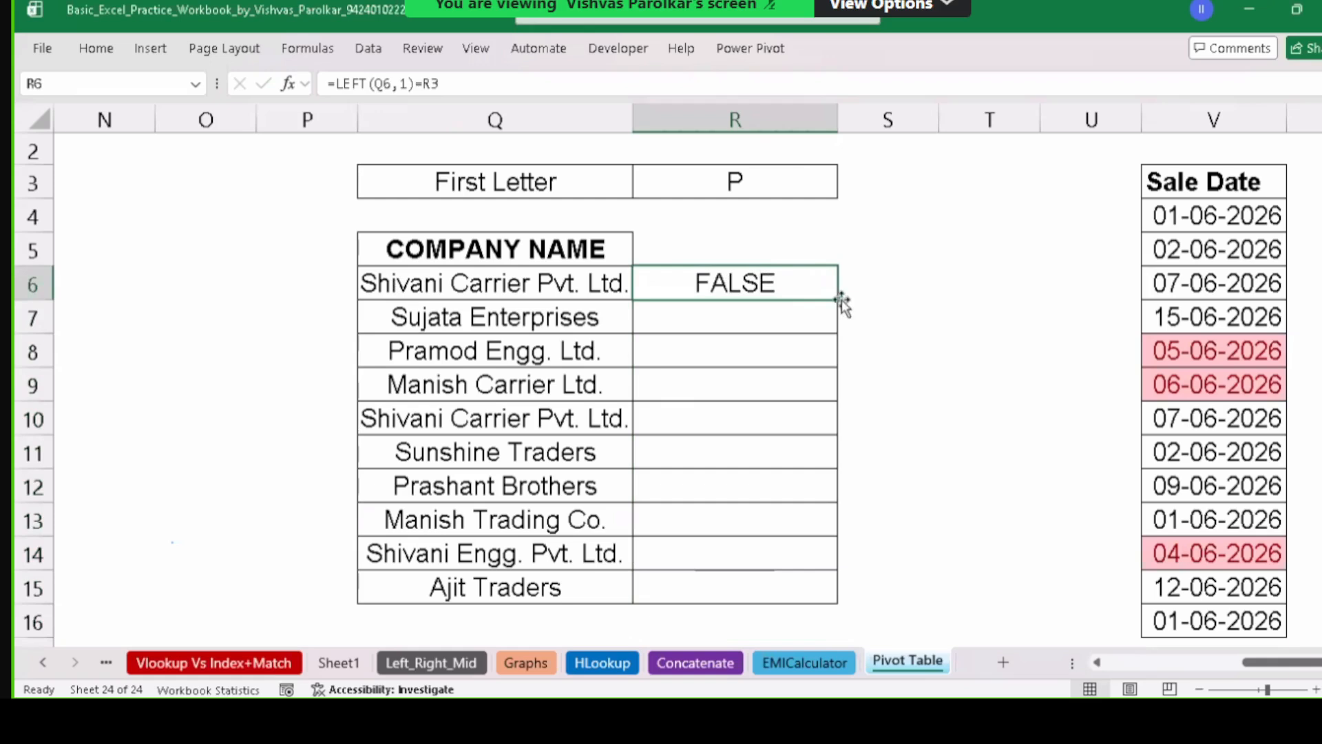
{"action": "key", "text": "F2"}
{"action": "left_click", "coordinate": [782, 284]}
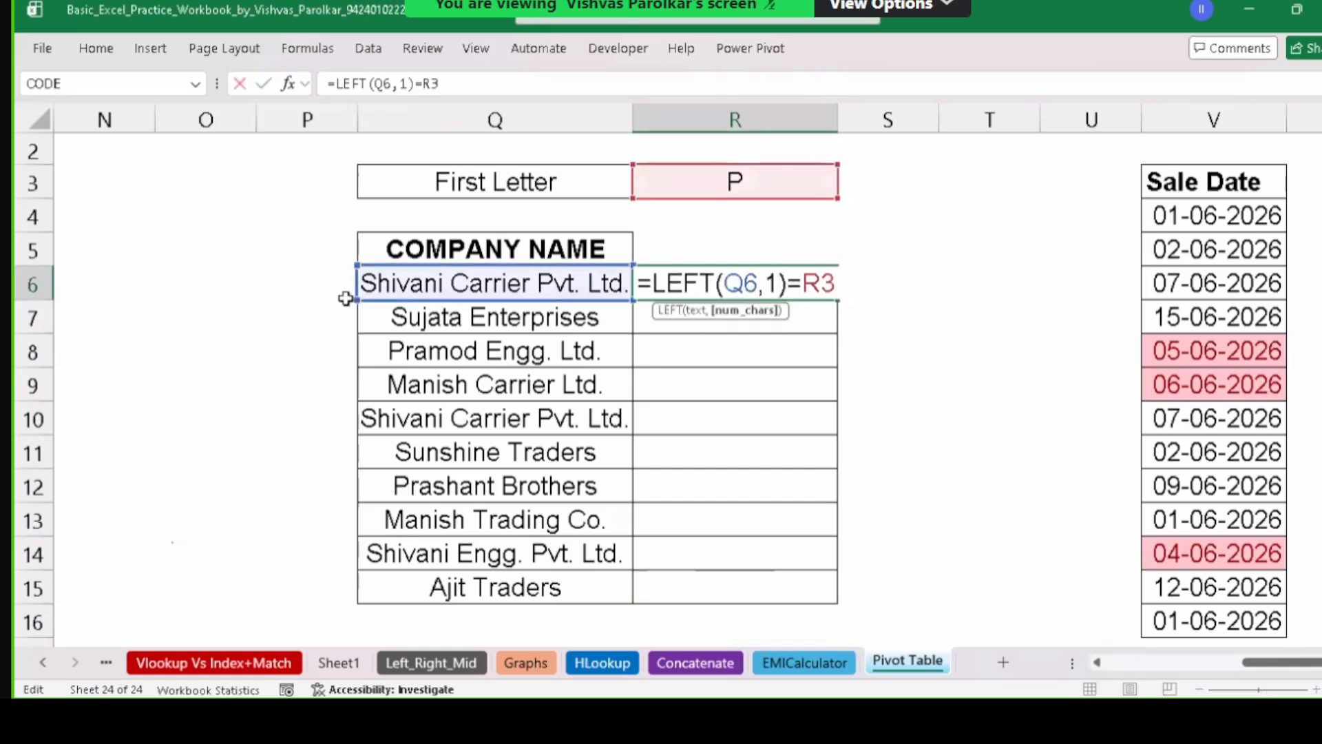
{"action": "left_click", "coordinate": [383, 316]}
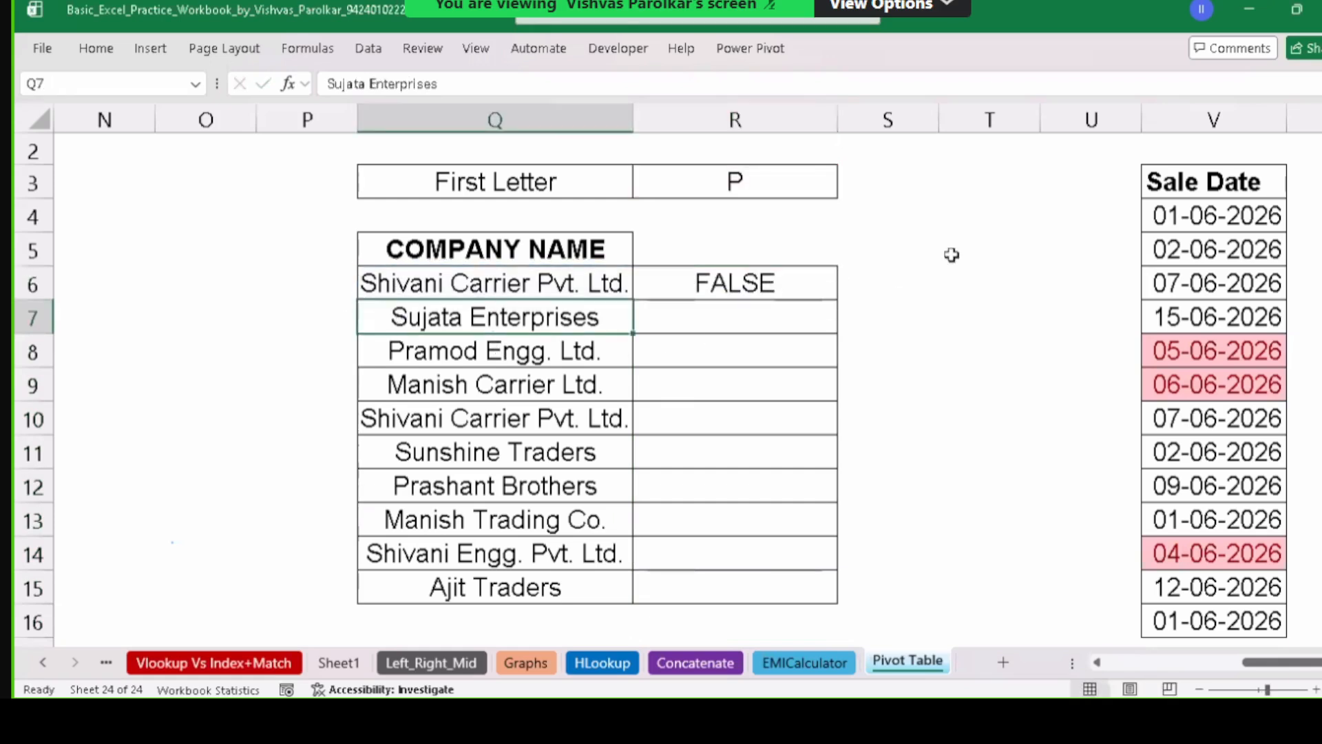
Refill R6's formula down through R14 and inspect the P companies and R8's shifted reference.
{"action": "left_click", "coordinate": [807, 291]}
{"action": "left_click_drag", "start_coordinate": [836, 299], "coordinate": [829, 551]}
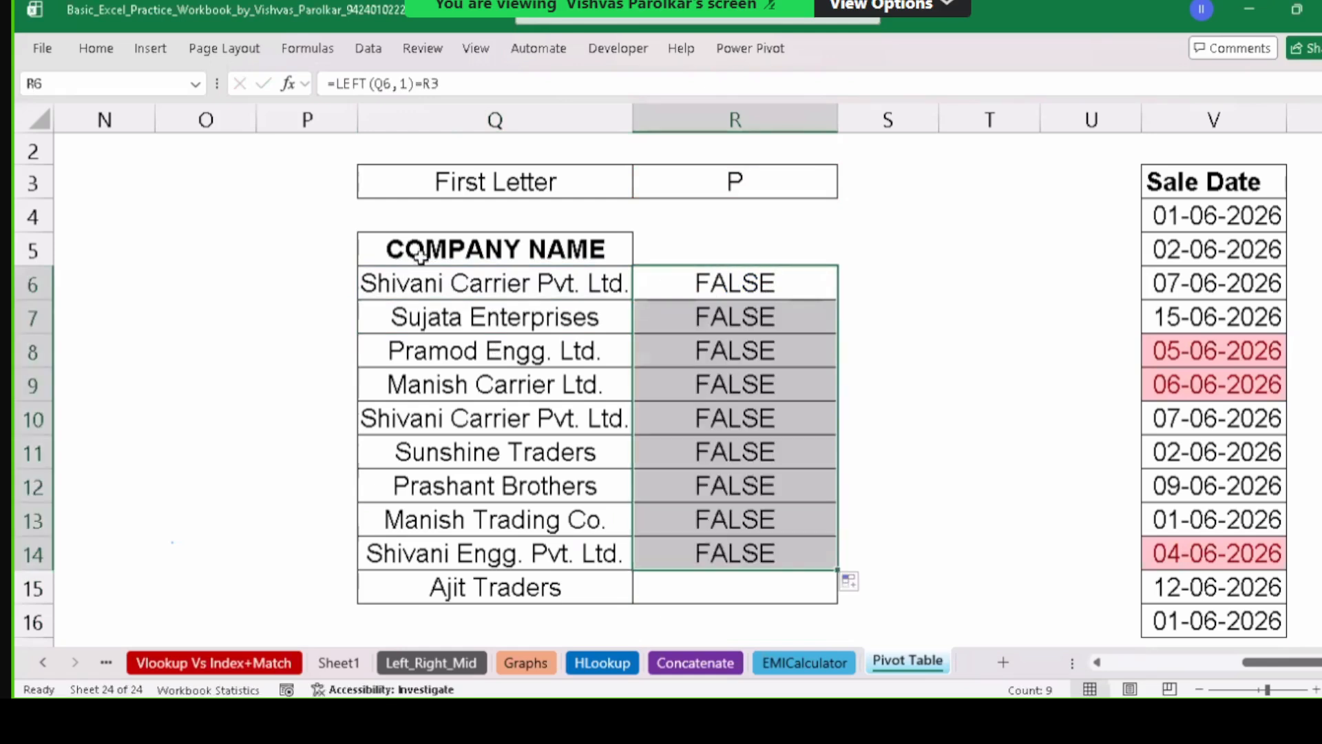
{"action": "left_click", "coordinate": [674, 194]}
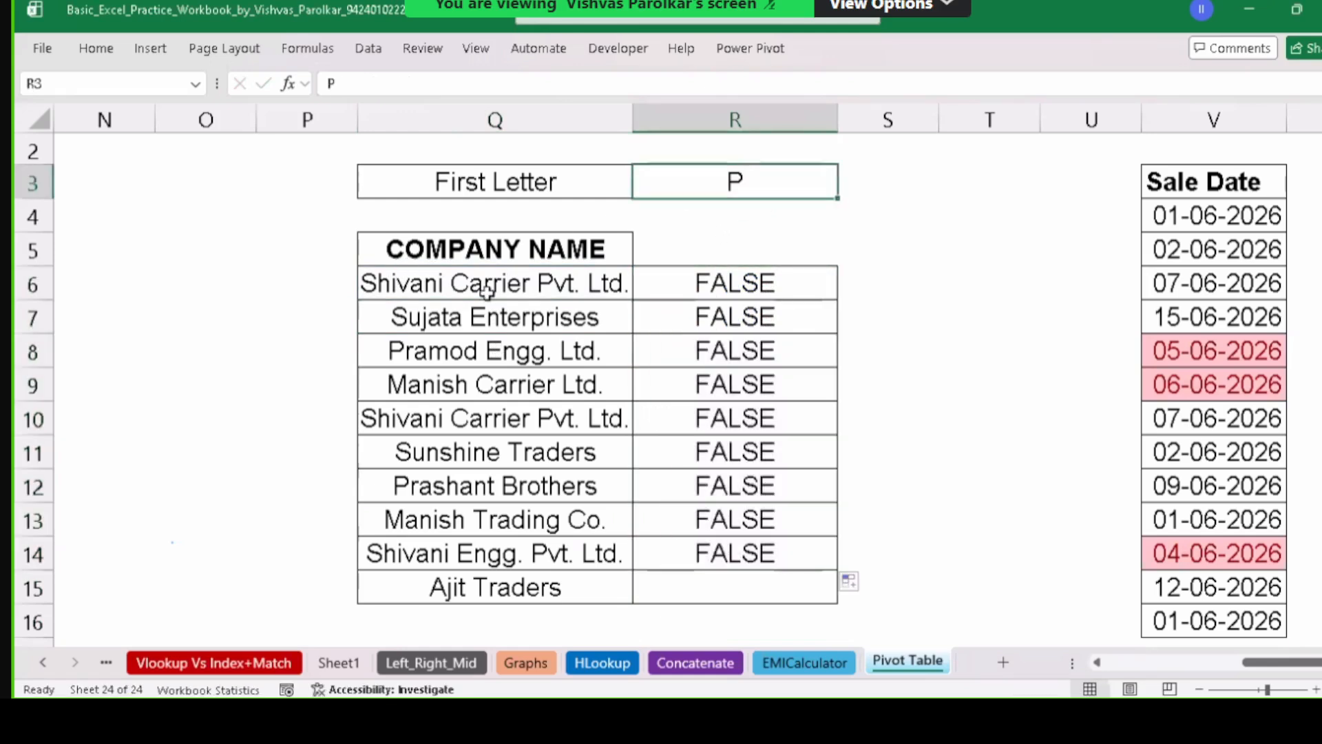
{"action": "left_click", "coordinate": [446, 340]}
{"action": "left_click", "coordinate": [415, 475]}
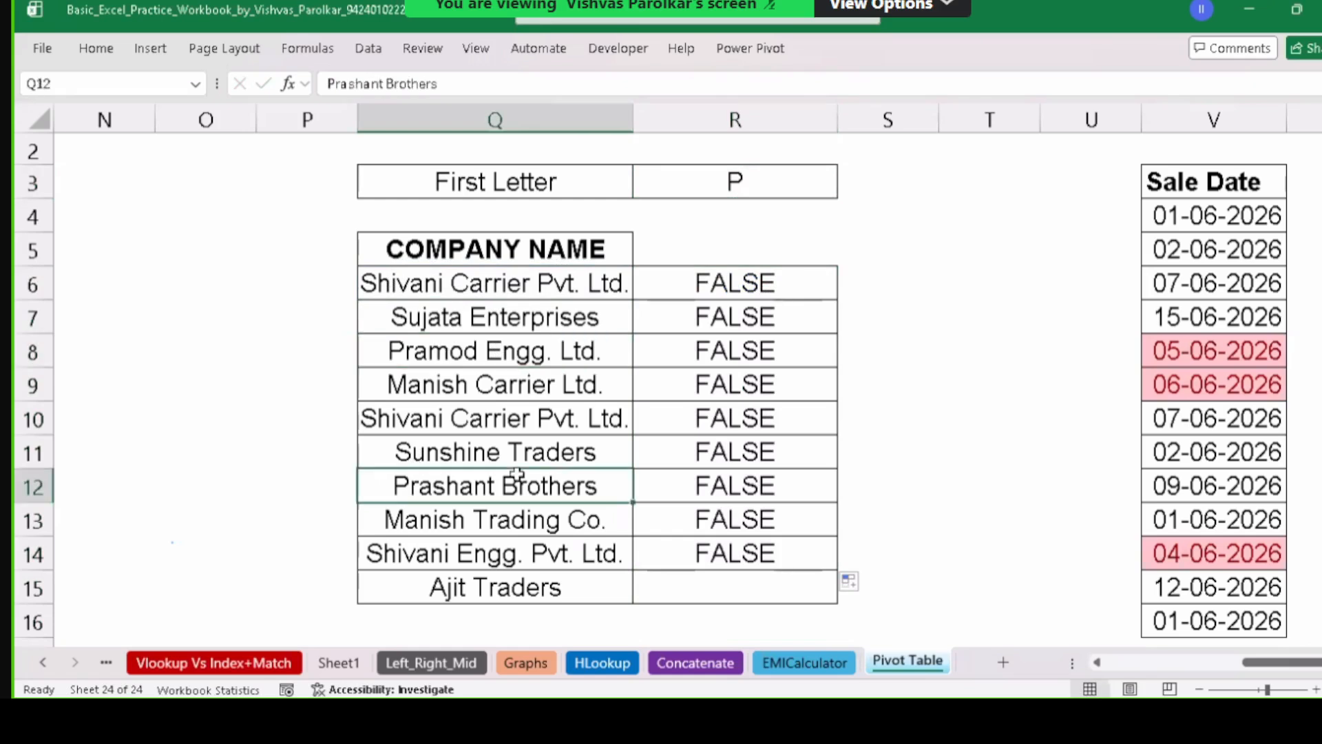
{"action": "left_click", "coordinate": [485, 382]}
{"action": "left_click", "coordinate": [801, 356]}
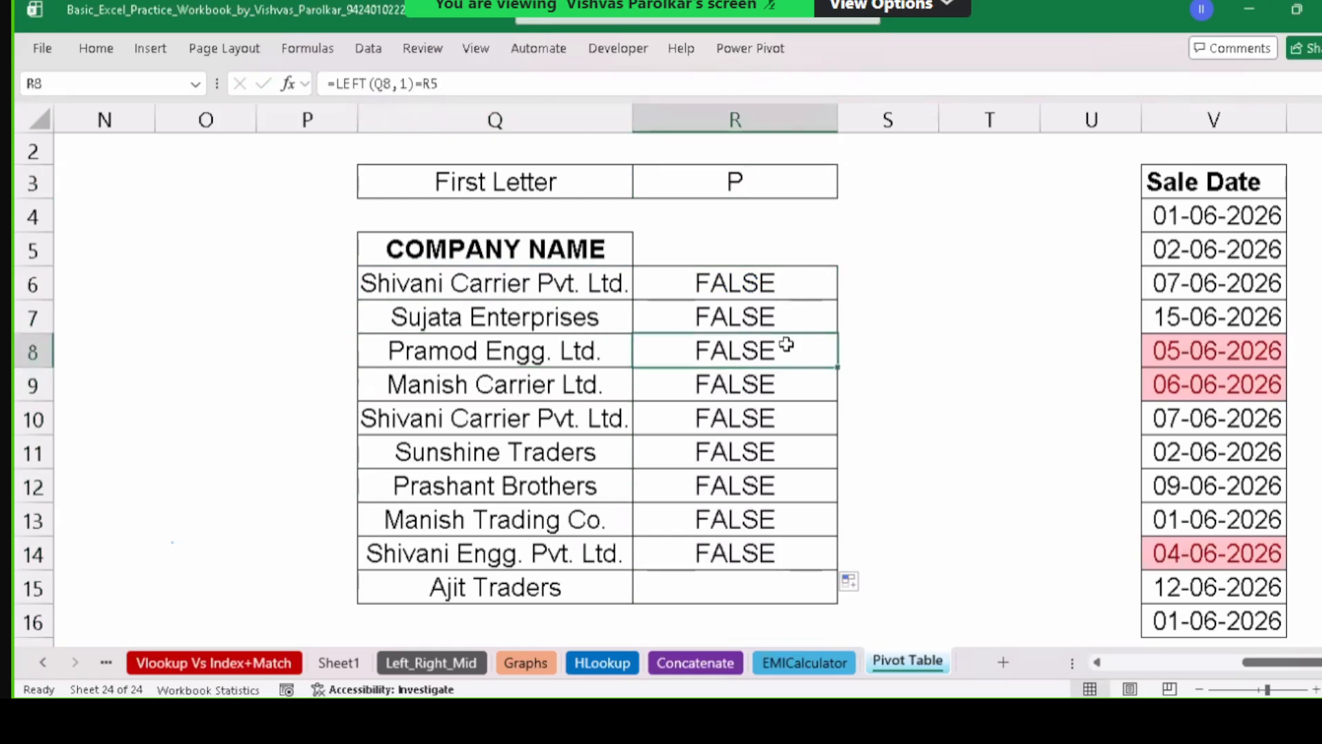
Double-click R6 to examine the Q6 and R3 references in =LEFT(Q6,1)=R3.
{"action": "double_click", "coordinate": [770, 281]}
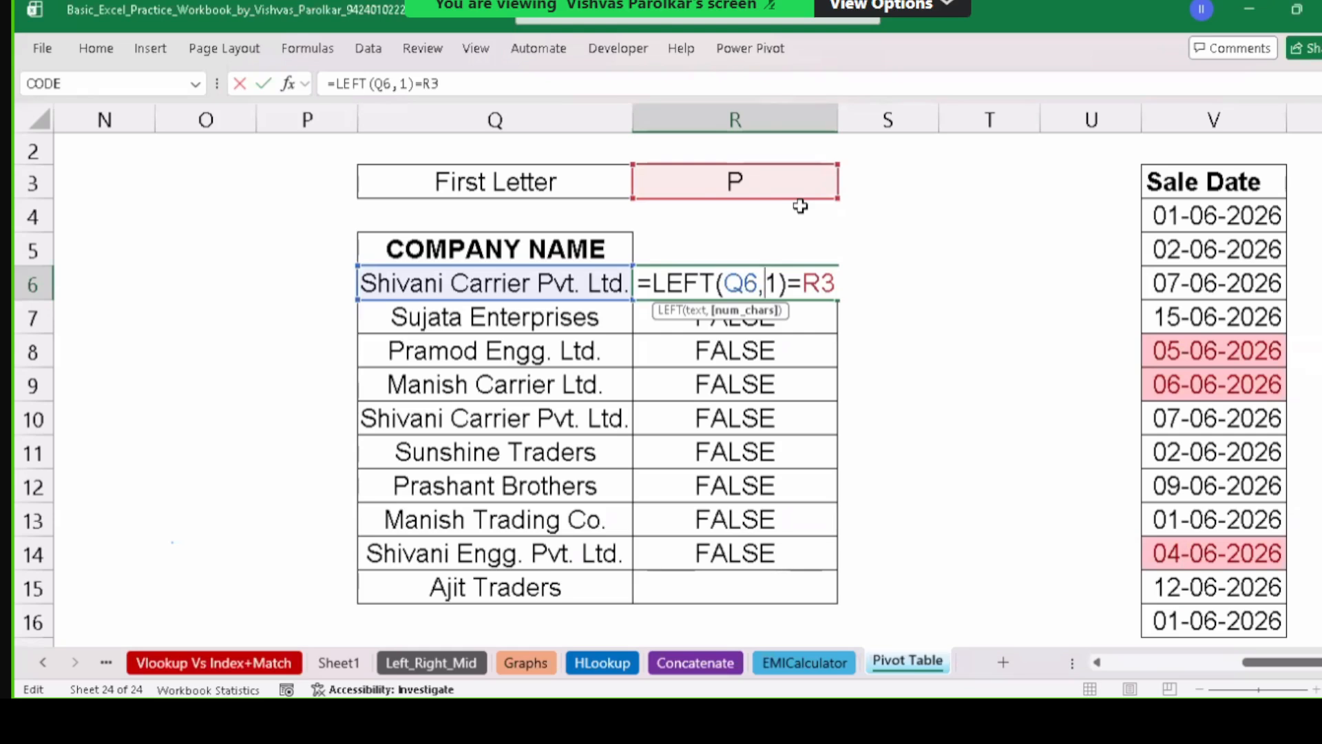
Try replacing R6's R3 reference with a quoted "p", then abandon the edit.
{"action": "key", "text": "Return"}
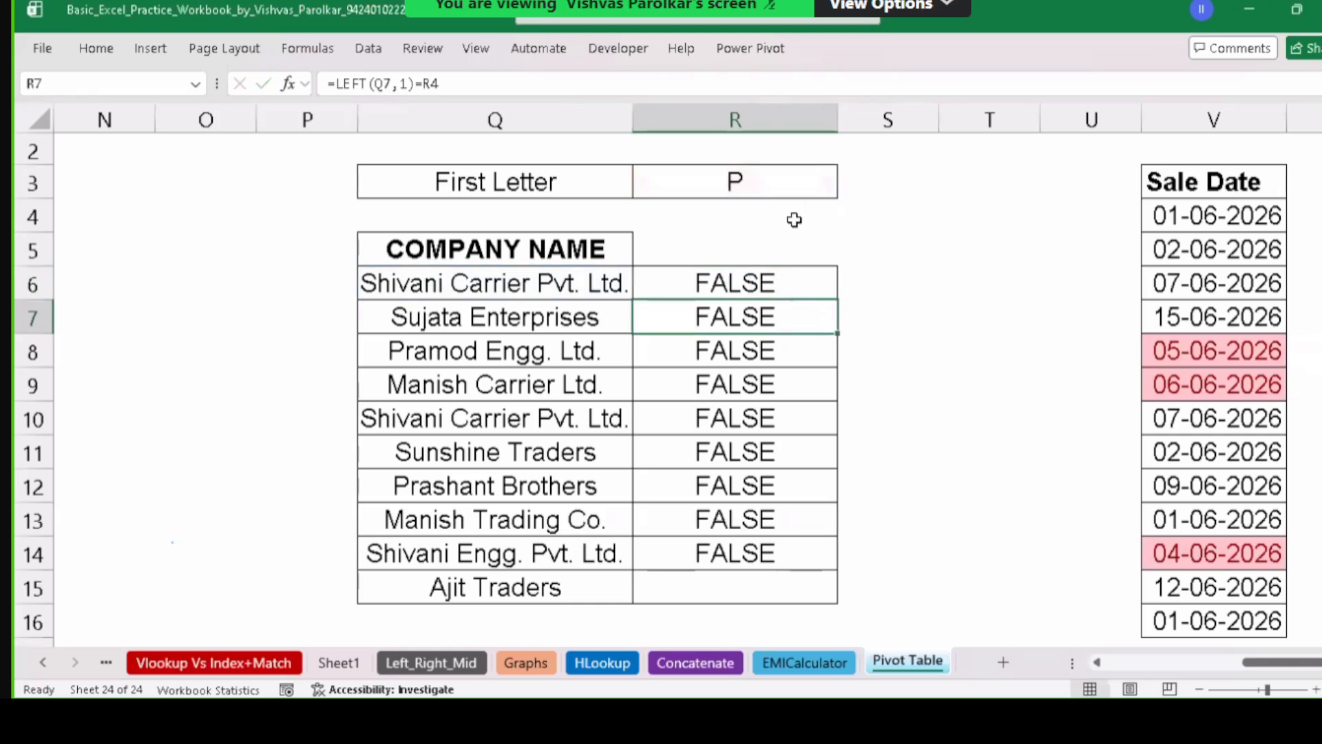
{"action": "double_click", "coordinate": [784, 287]}
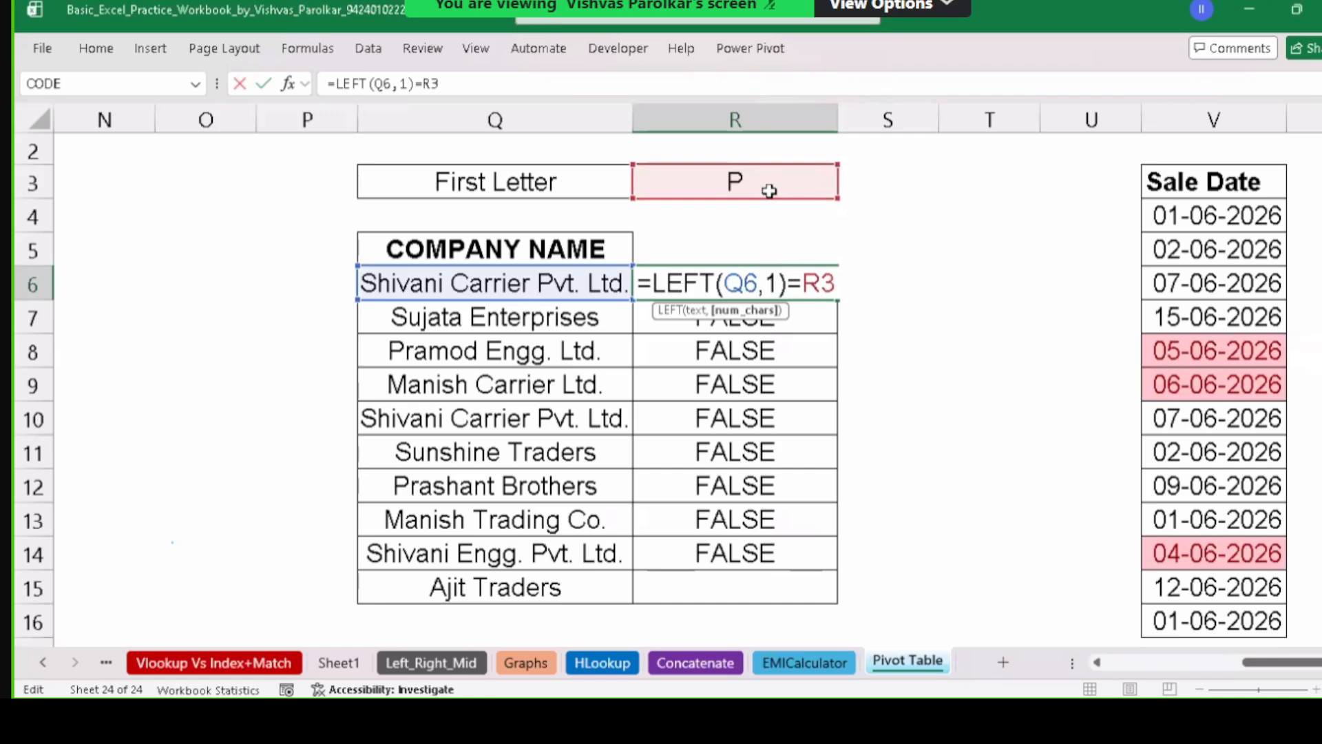
{"action": "double_click", "coordinate": [867, 286]}
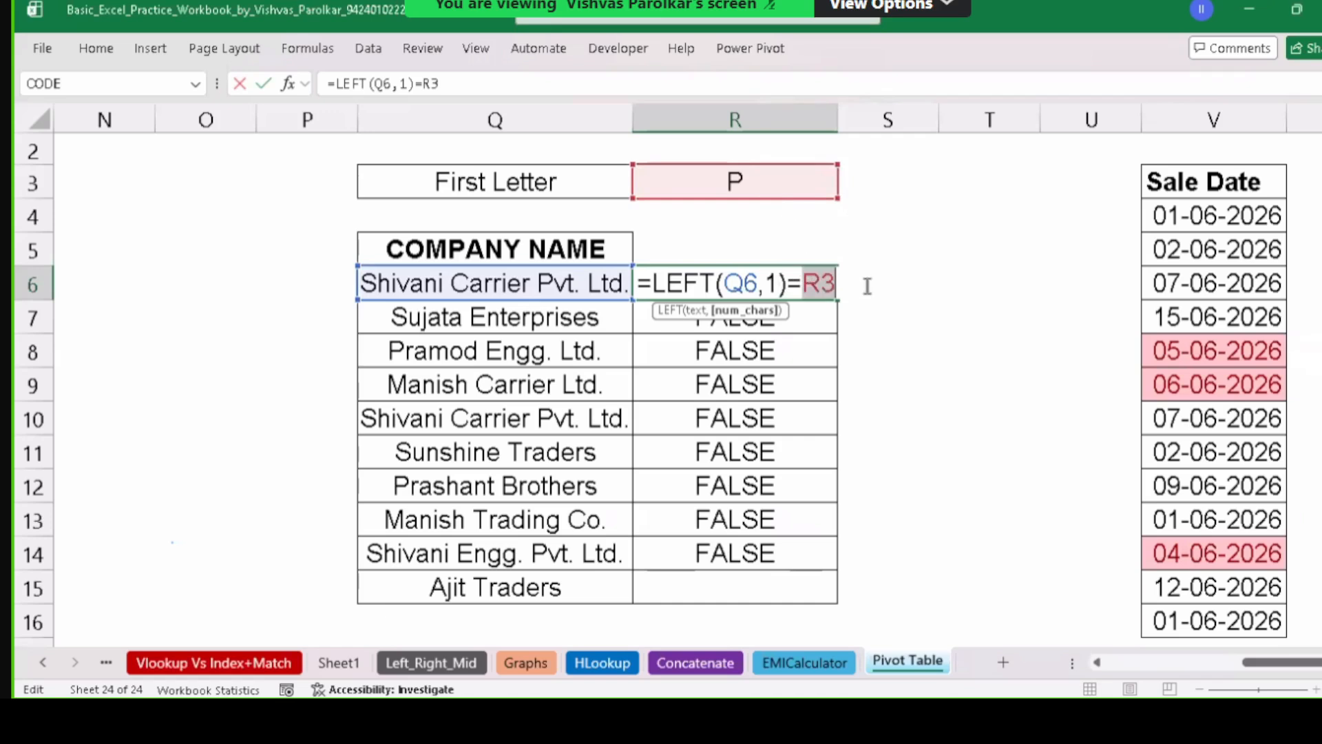
{"action": "type", "text": "\""}
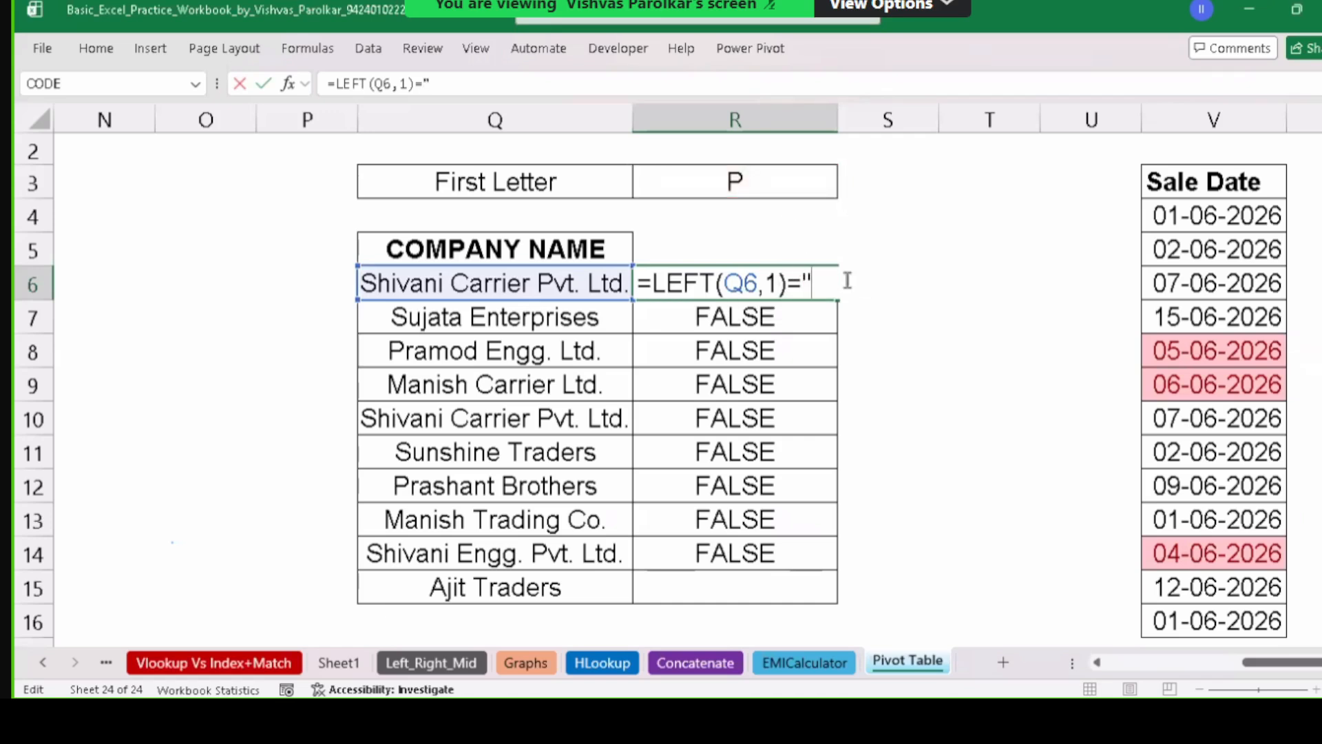
{"action": "type", "text": "p"}
{"action": "key", "text": "BackSpace"}
{"action": "type", "text": "p"}
{"action": "key", "text": "Return"}
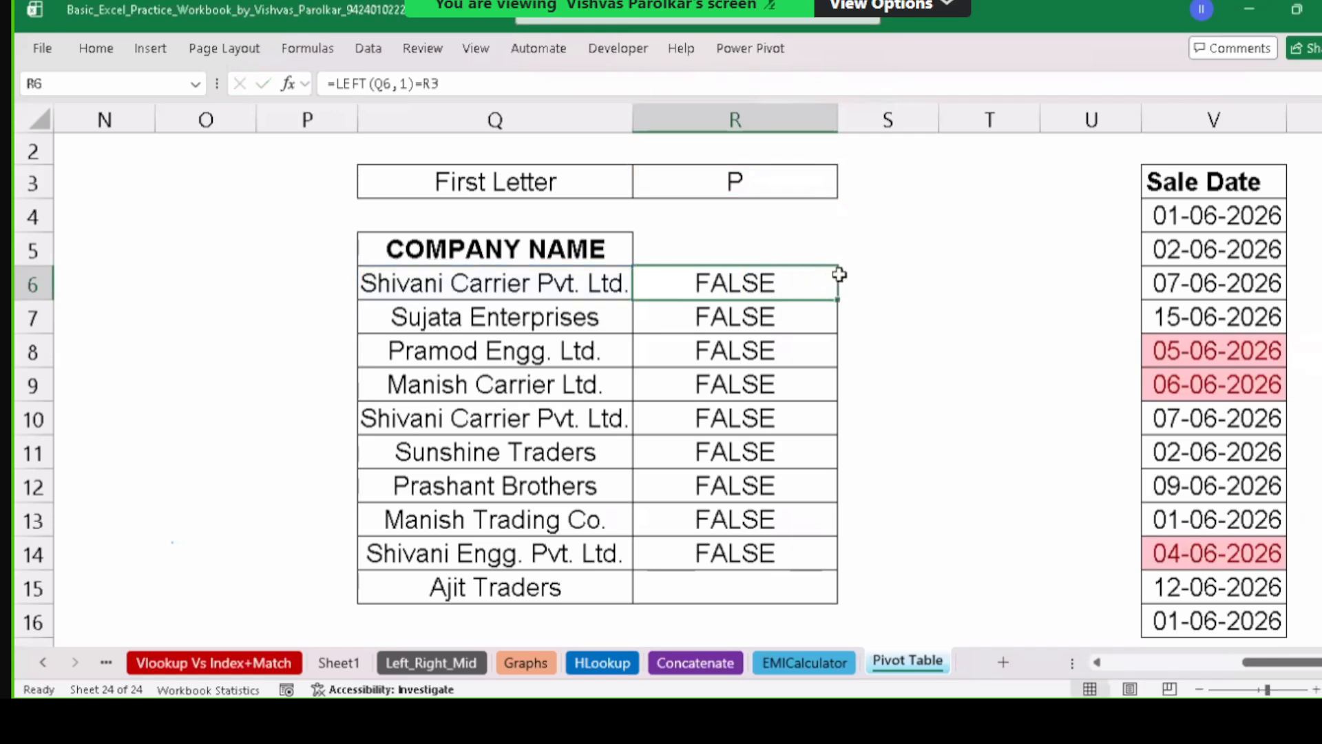
{"action": "left_click", "coordinate": [761, 179]}
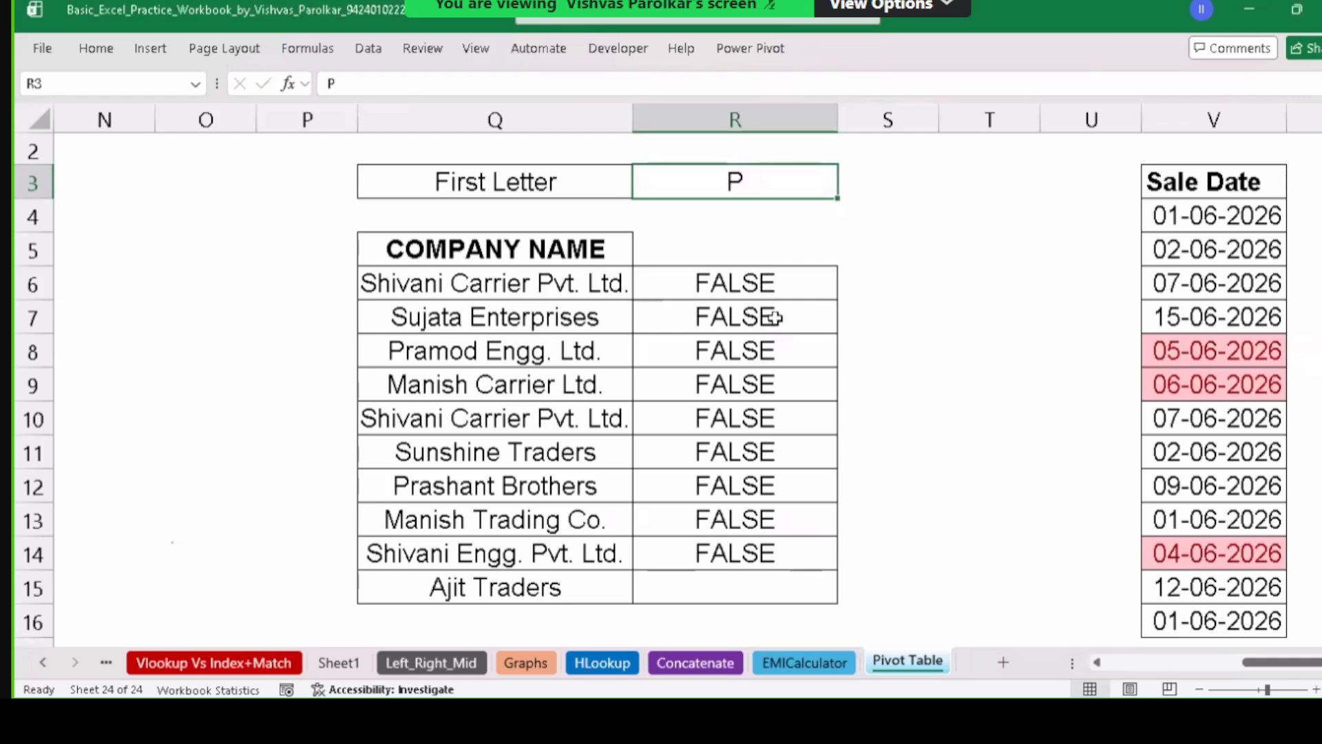
Leave R6 unchanged and delete the copied results in R7:R14.
{"action": "left_click", "coordinate": [791, 287]}
{"action": "double_click", "coordinate": [793, 286]}
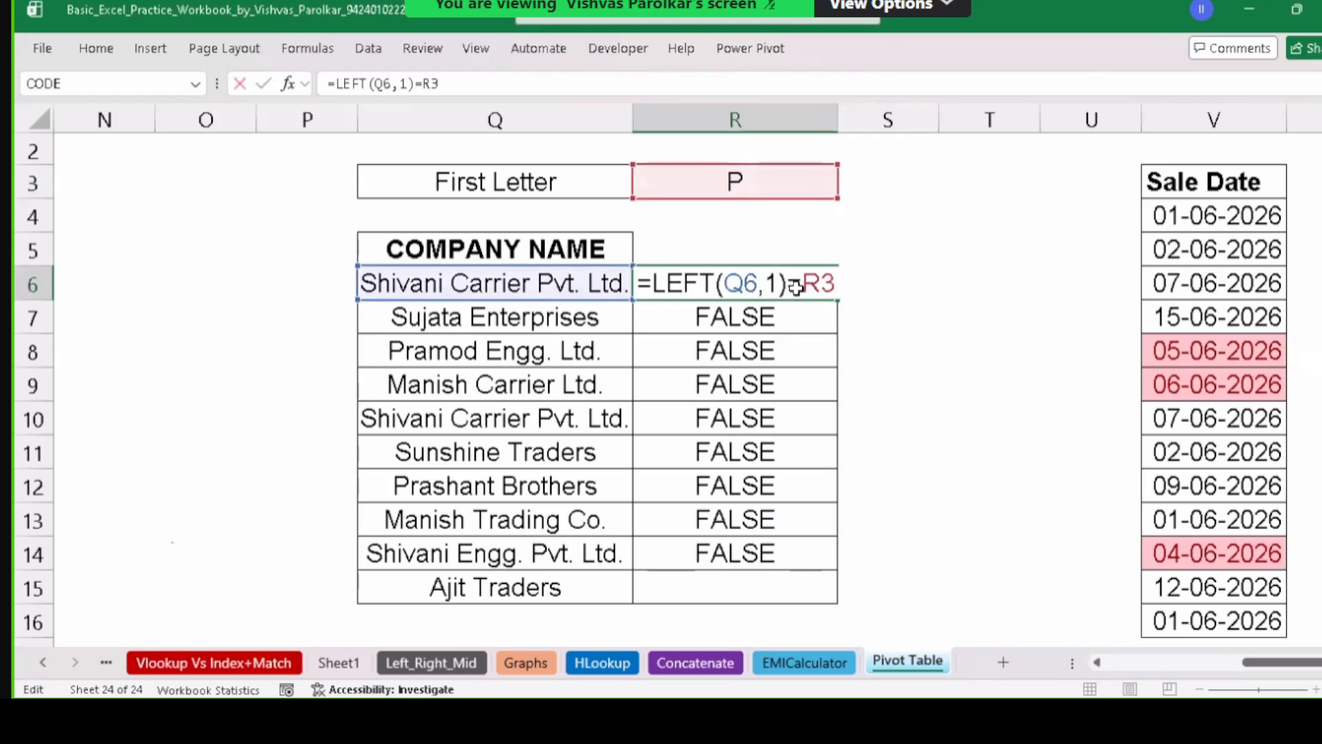
{"action": "key", "text": "Escape"}
{"action": "left_click_drag", "start_coordinate": [796, 303], "coordinate": [791, 517]}
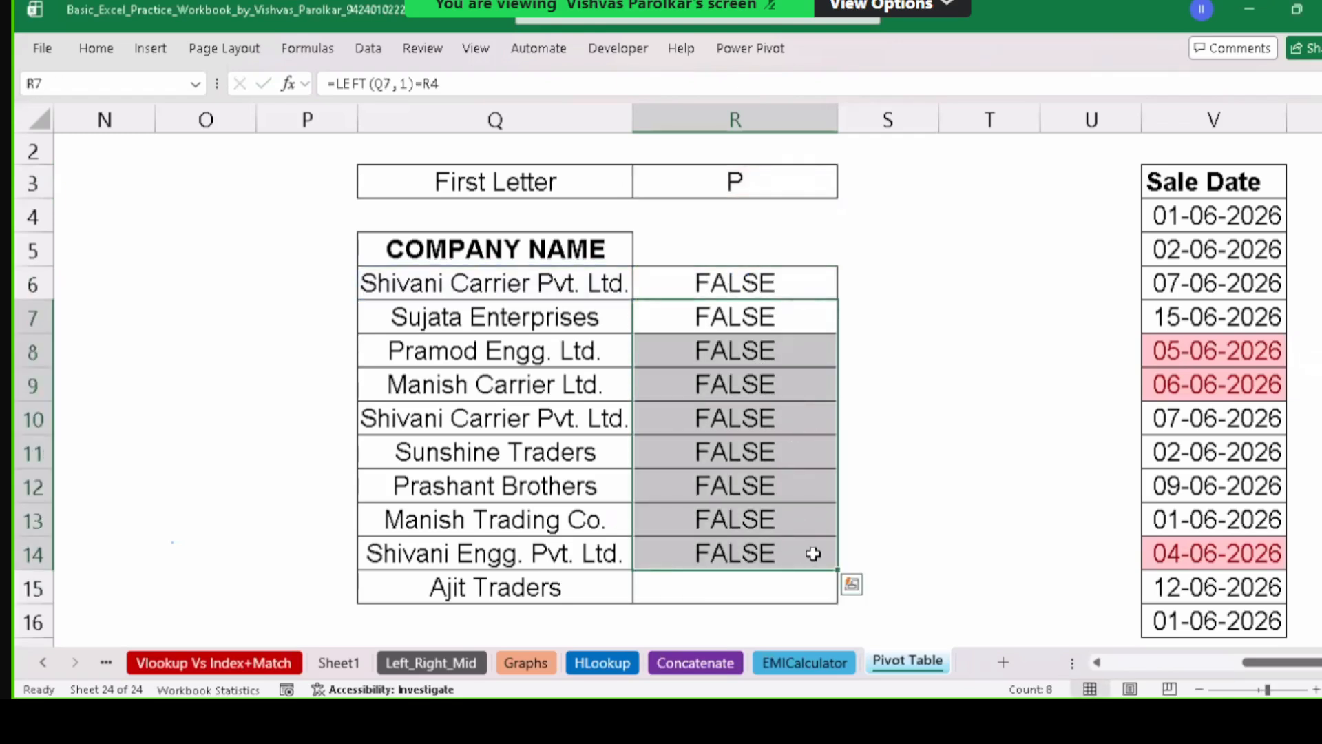
{"action": "key", "text": "Delete"}
{"action": "left_click", "coordinate": [760, 270]}
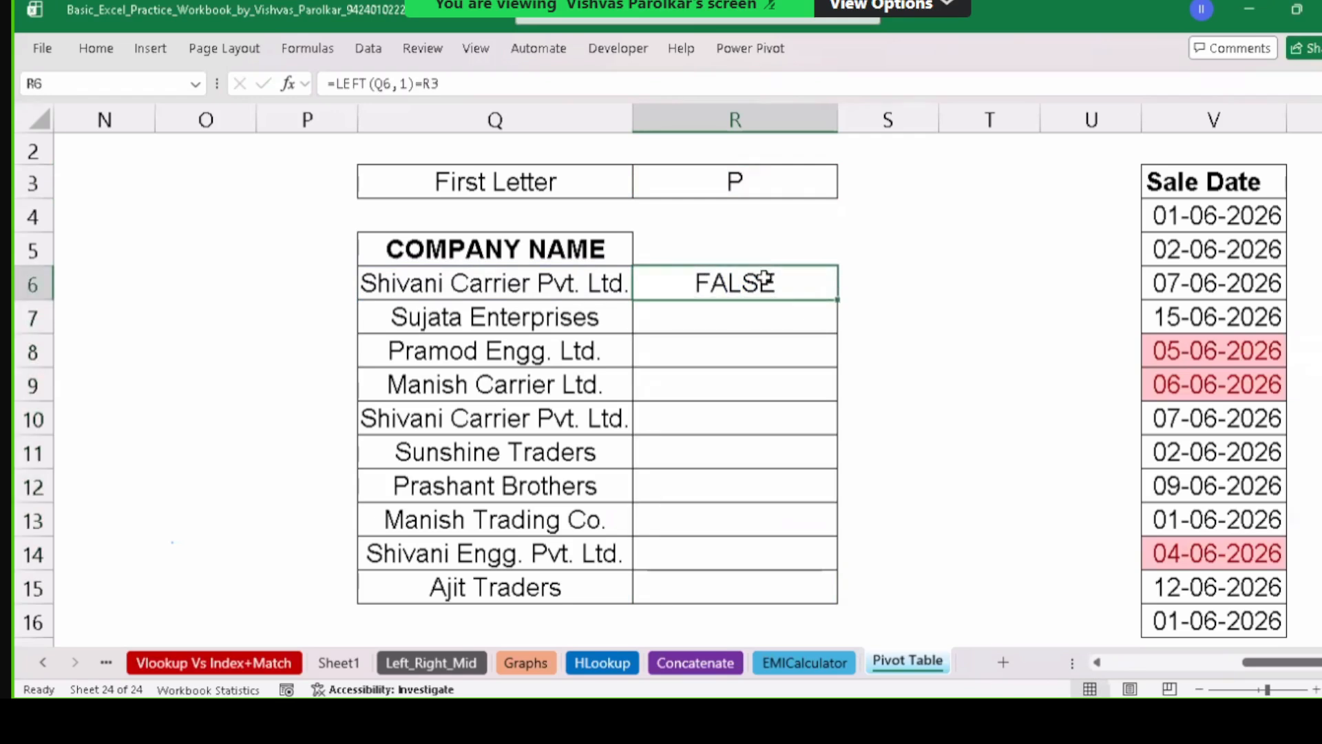
Fill R6's formula down to R15, then open R7 to reveal =LEFT(Q7,1)=R4.
{"action": "double_click", "coordinate": [768, 281]}
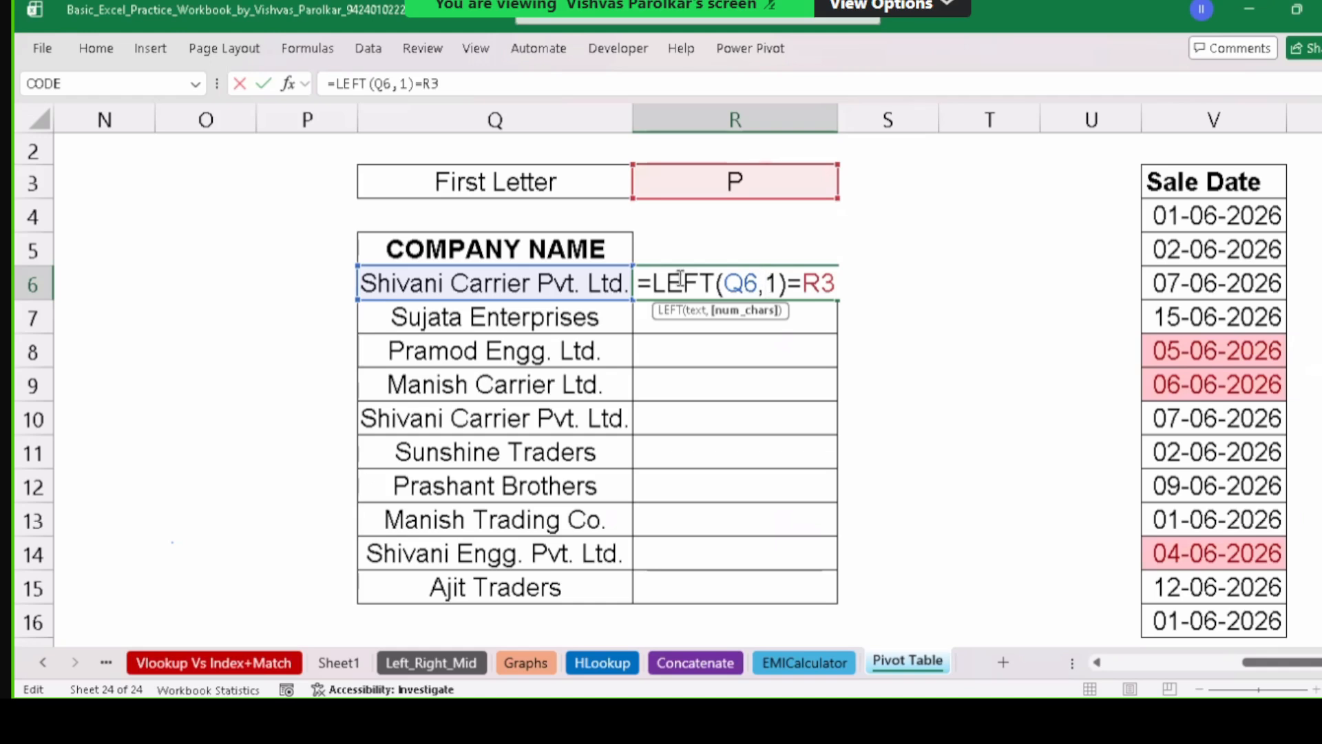
{"action": "key", "text": "ctrl+Return"}
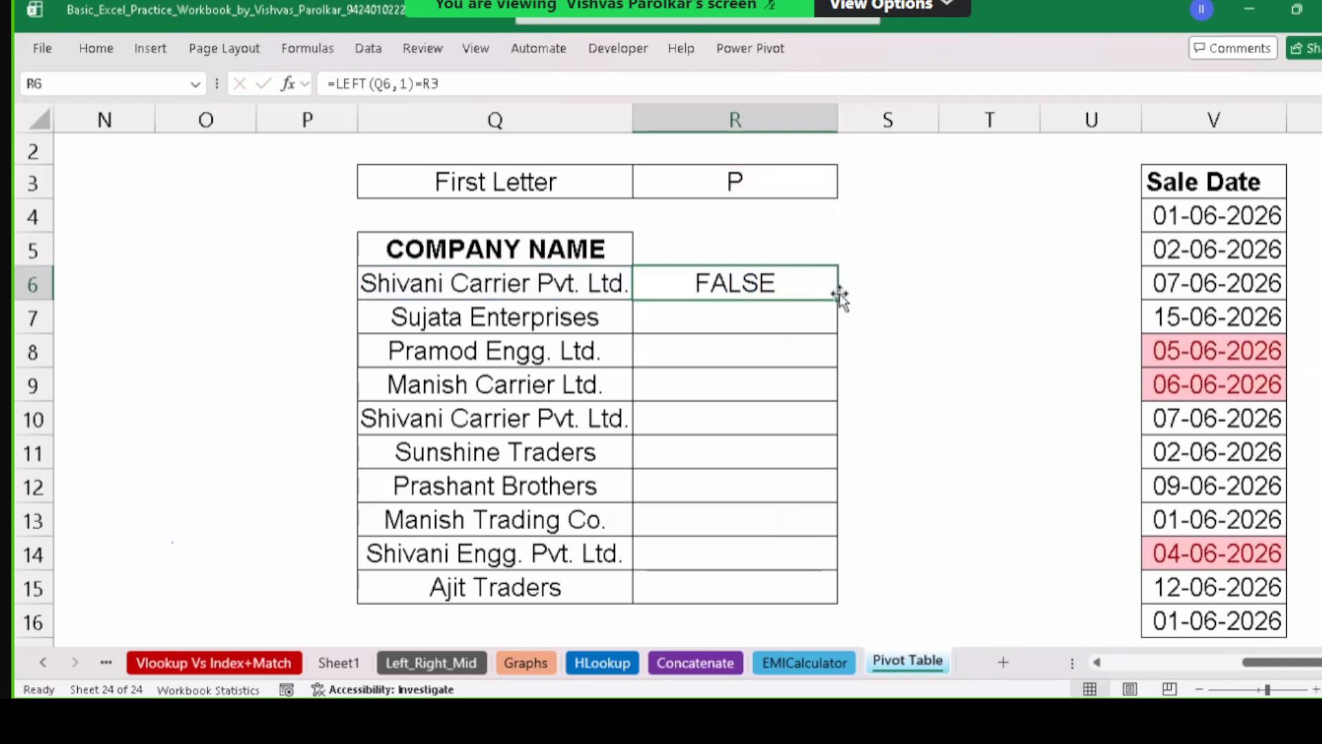
{"action": "left_click_drag", "start_coordinate": [839, 299], "coordinate": [824, 578]}
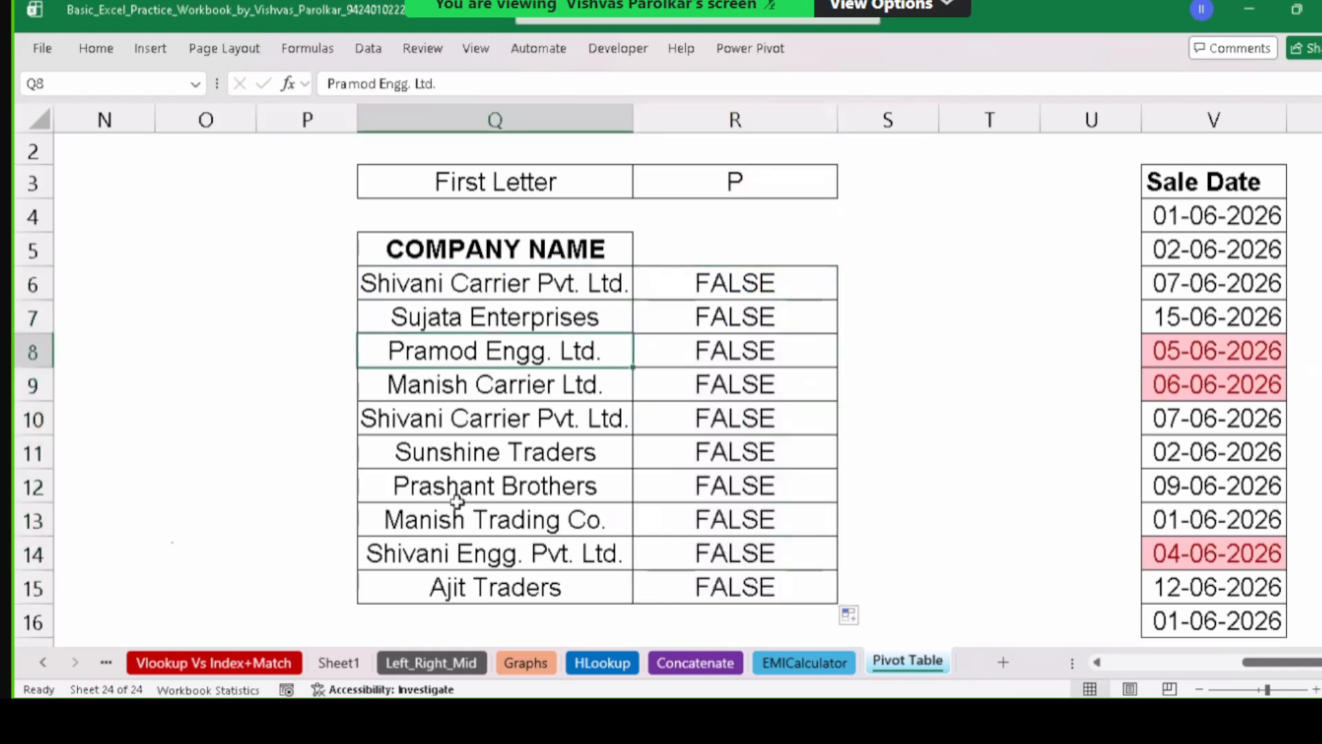
{"action": "left_click", "coordinate": [457, 496]}
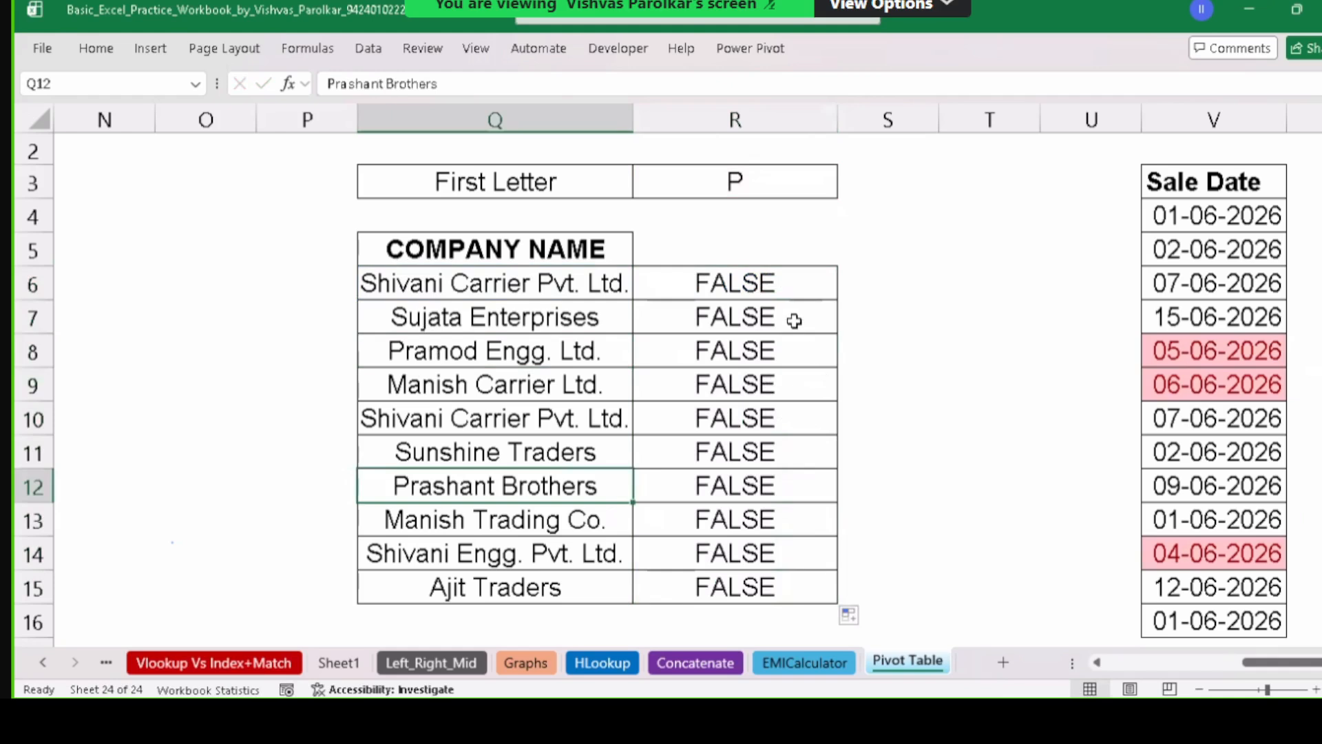
{"action": "left_click_drag", "start_coordinate": [788, 282], "coordinate": [788, 587]}
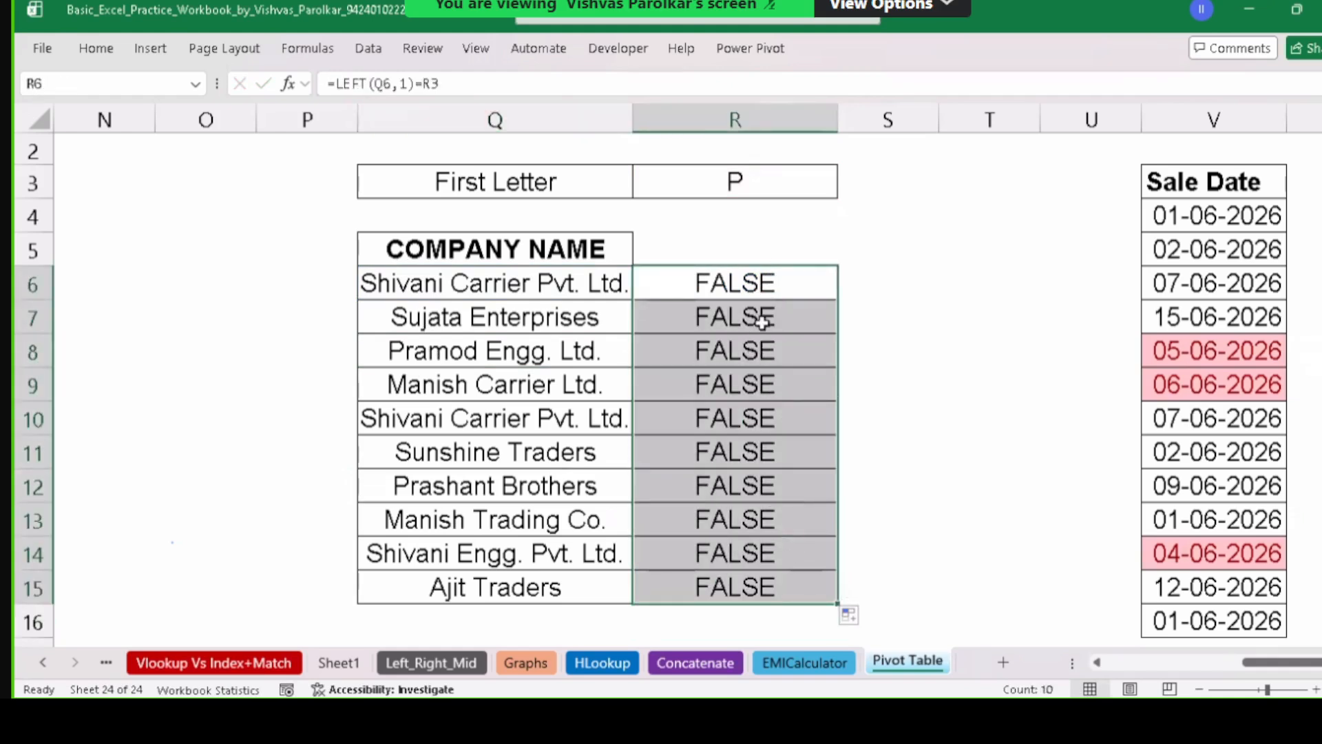
{"action": "left_click", "coordinate": [772, 278]}
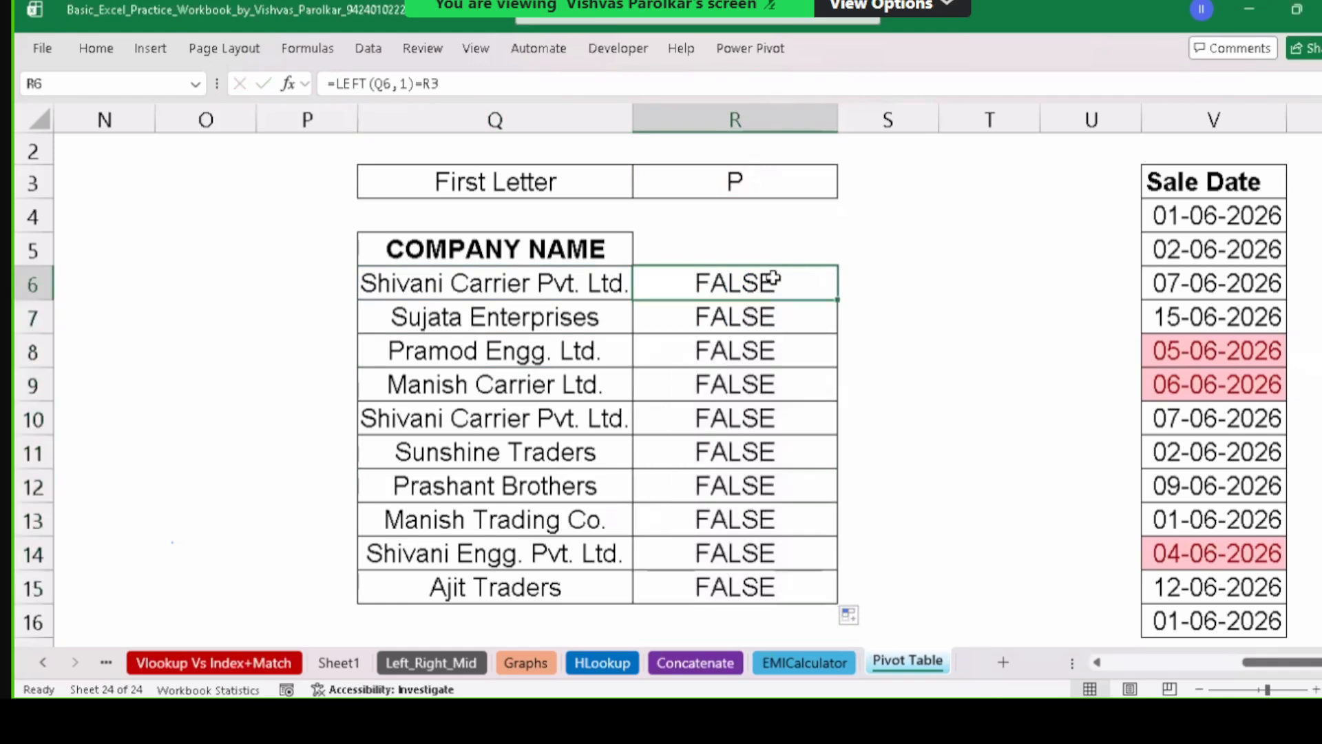
{"action": "double_click", "coordinate": [773, 278]}
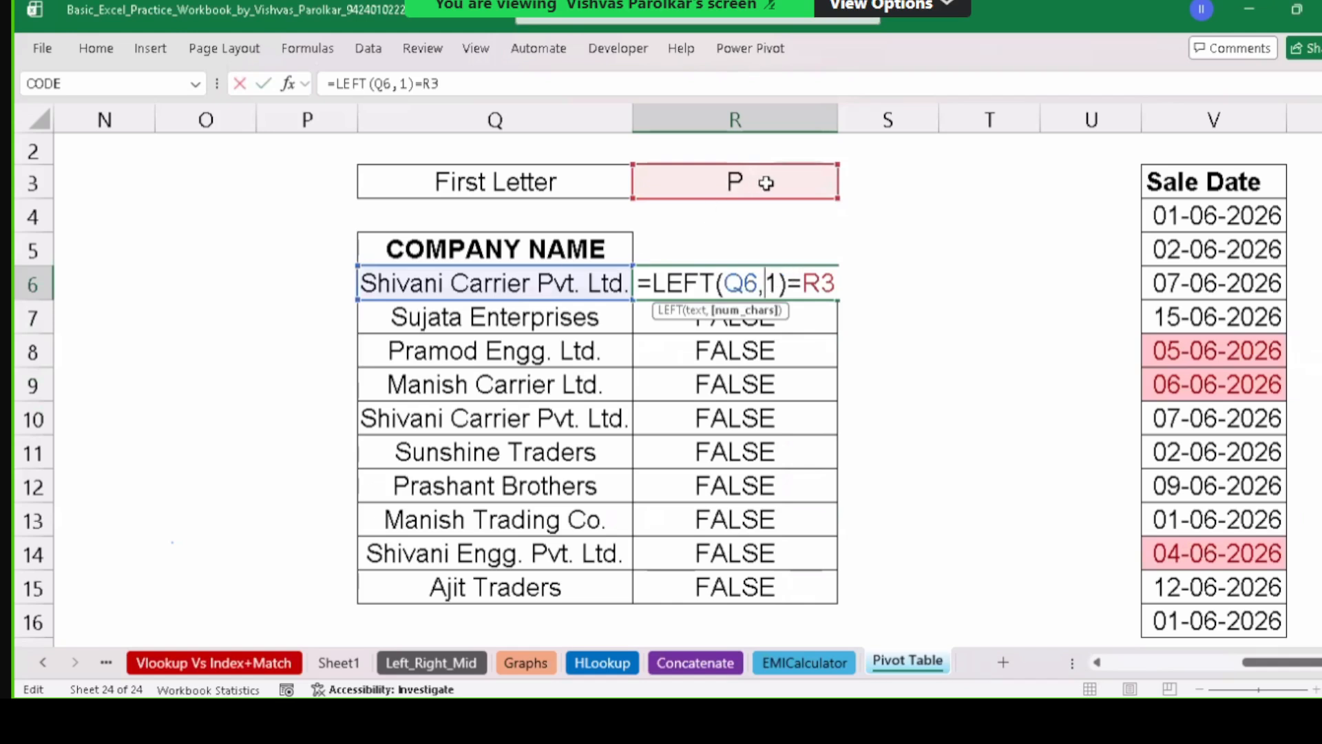
{"action": "key", "text": "Escape"}
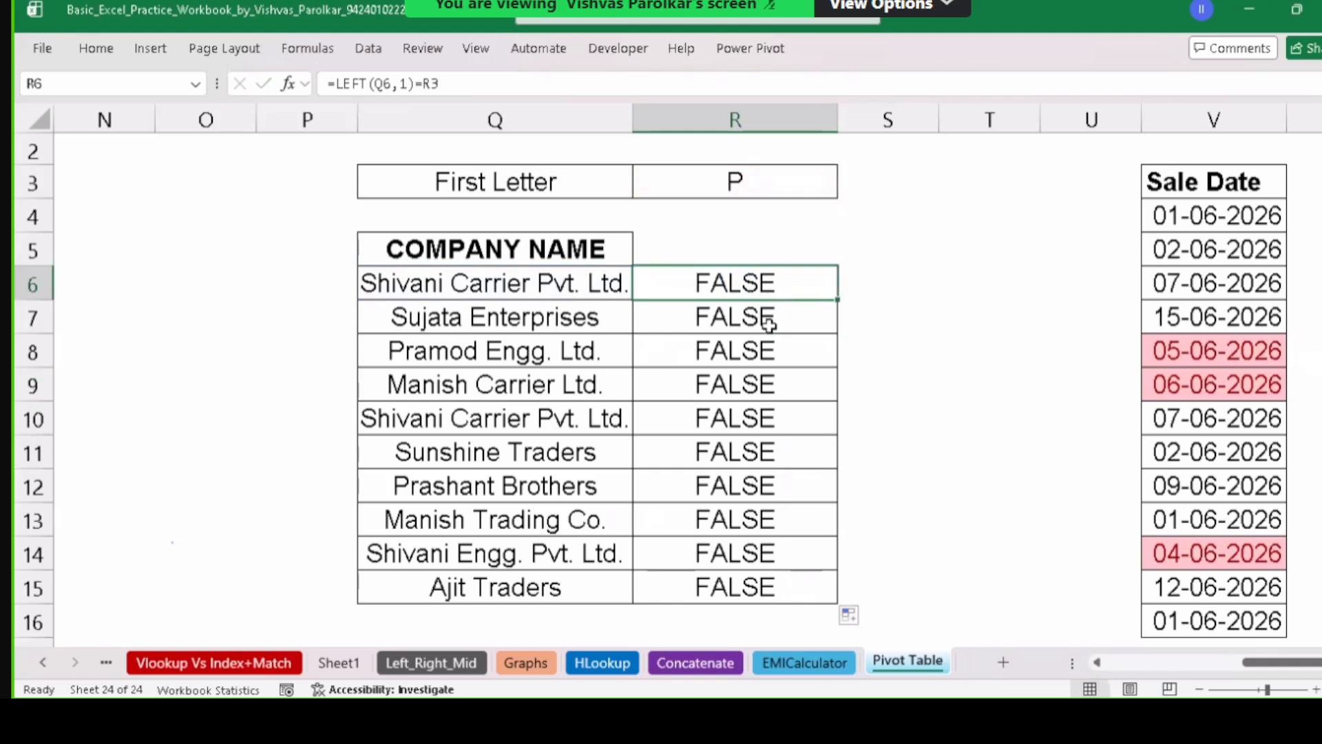
{"action": "double_click", "coordinate": [769, 324]}
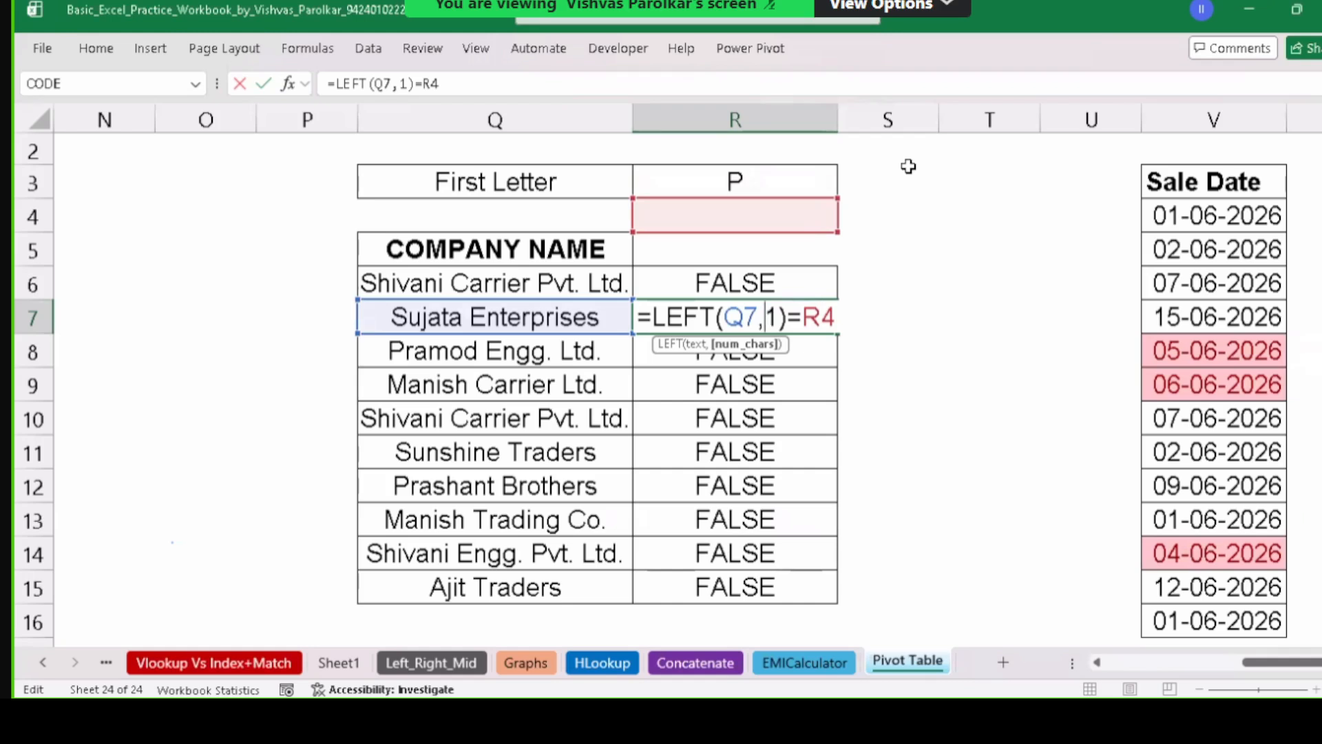
Delete the copied results below R6 and review the cells around the P in R3.
{"action": "key", "text": "Return"}
{"action": "left_click_drag", "start_coordinate": [811, 313], "coordinate": [811, 519]}
{"action": "key", "text": "Delete"}
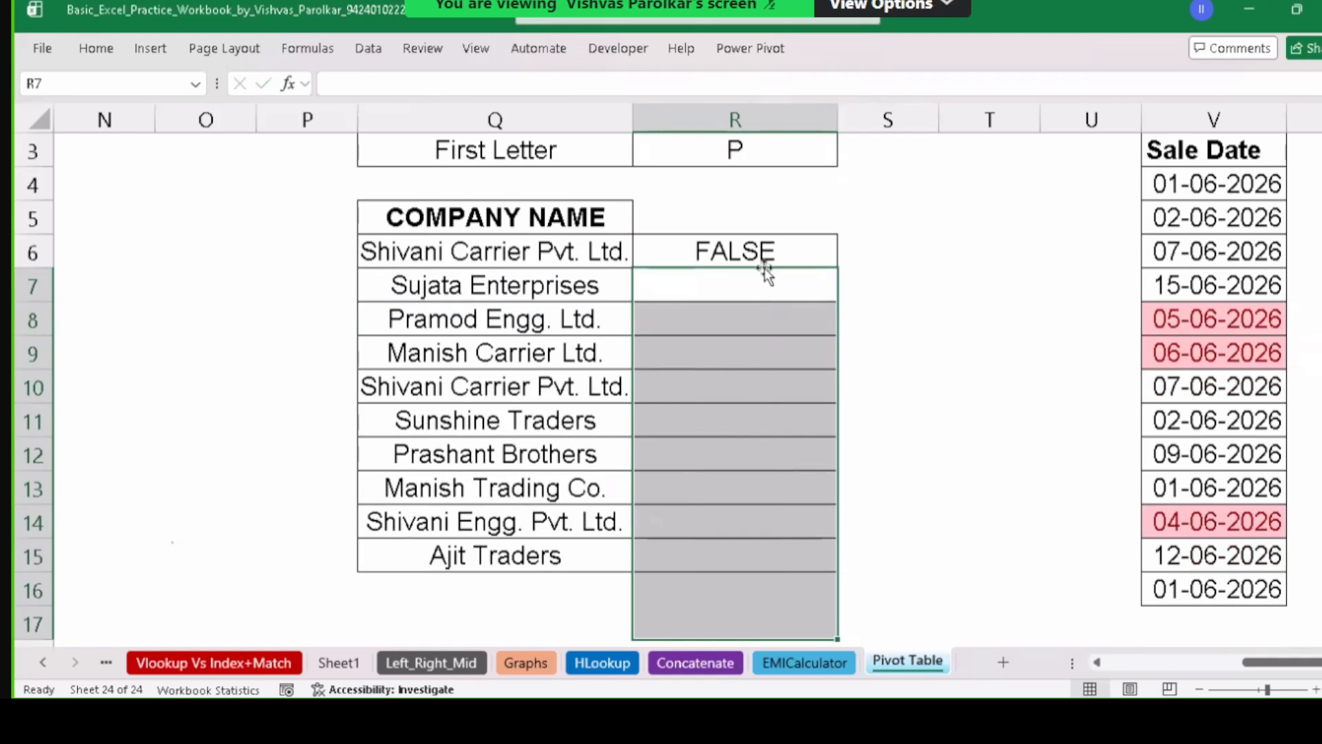
{"action": "left_click", "coordinate": [784, 242]}
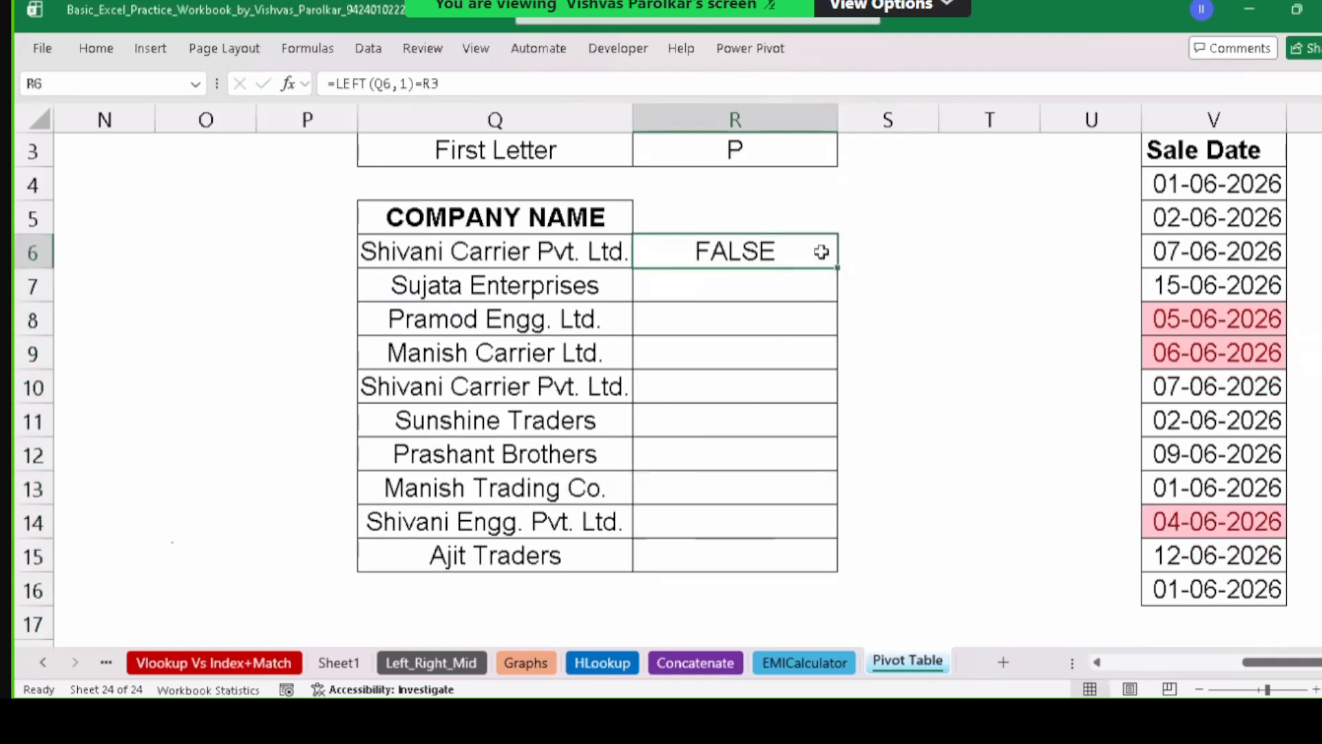
{"action": "left_click", "coordinate": [760, 147]}
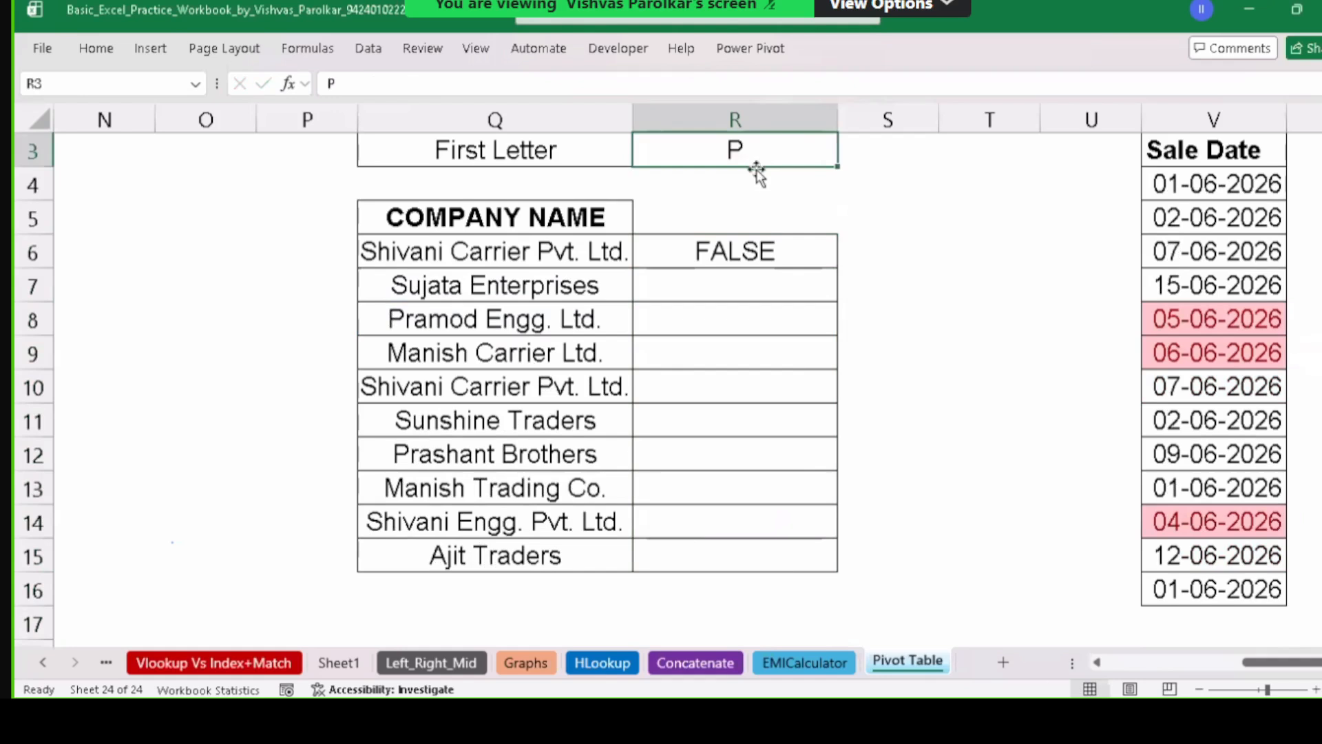
{"action": "left_click", "coordinate": [758, 176]}
{"action": "left_click", "coordinate": [759, 150]}
{"action": "left_click", "coordinate": [753, 190]}
{"action": "left_click", "coordinate": [753, 212]}
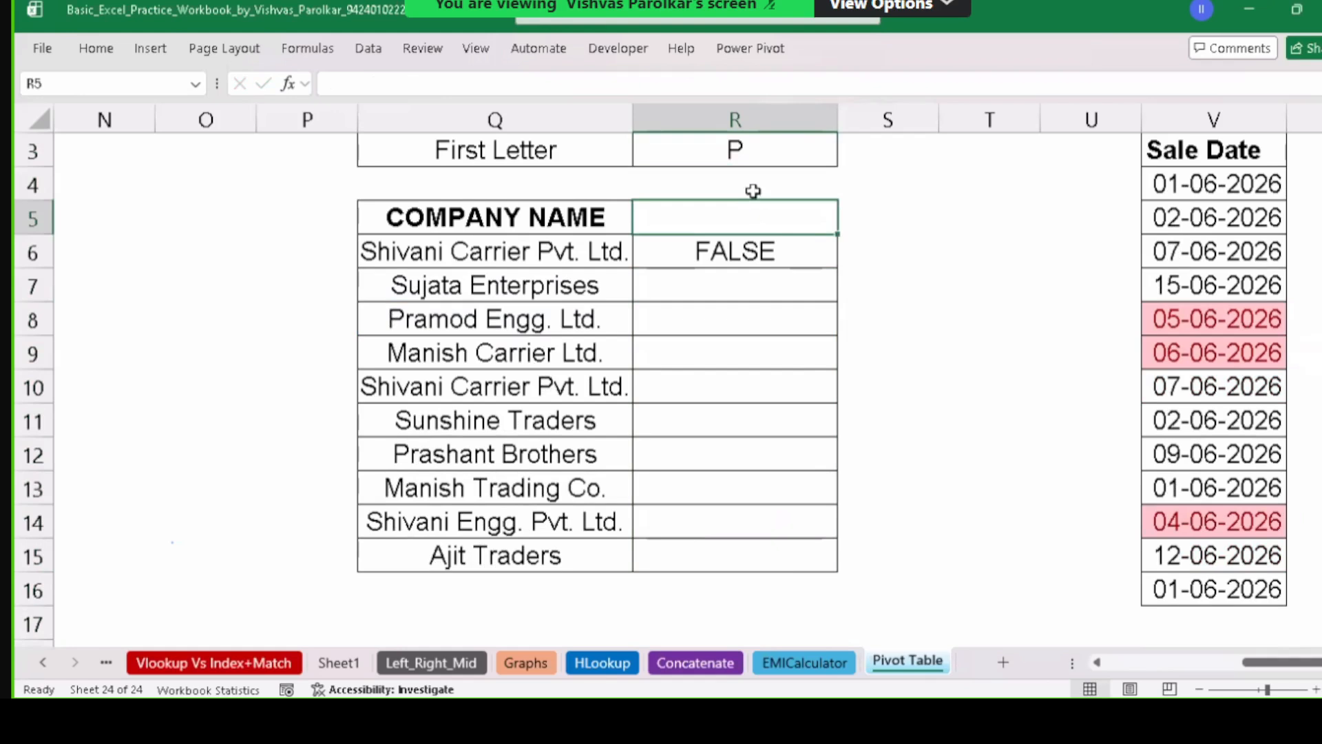
{"action": "left_click", "coordinate": [766, 254]}
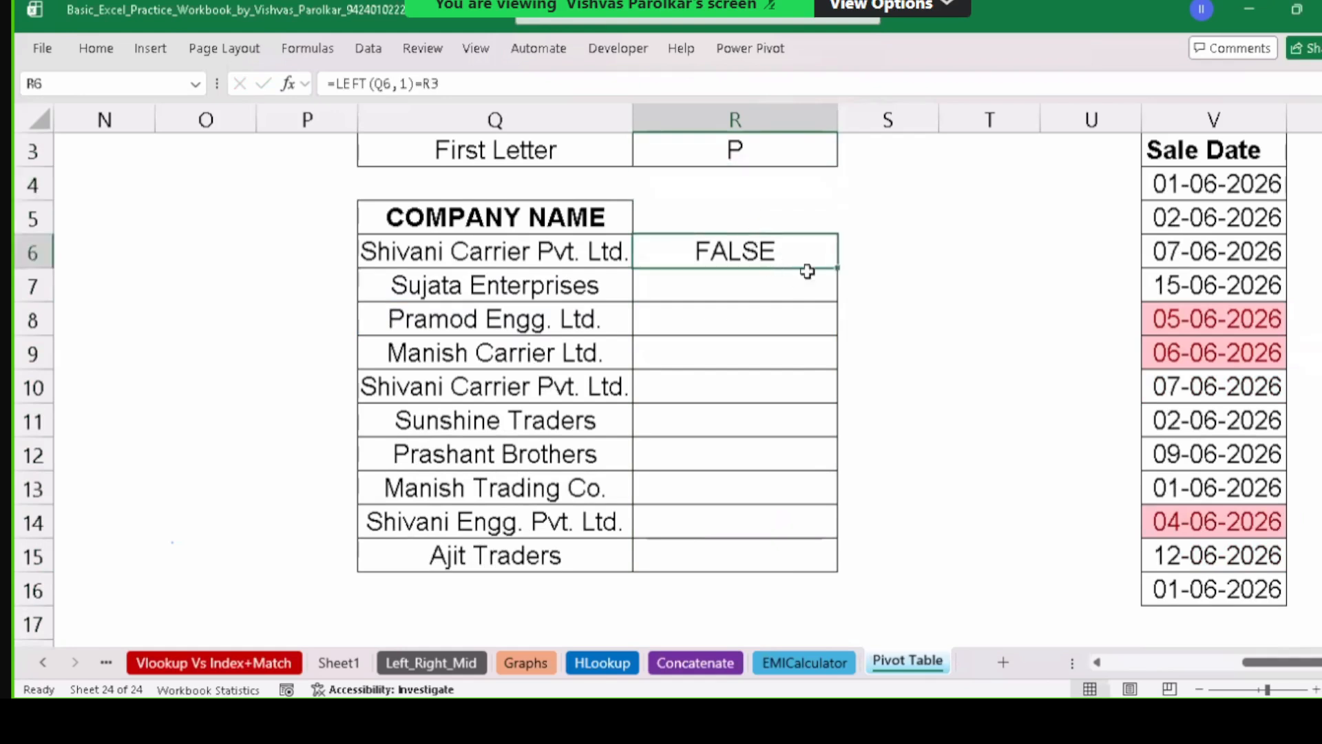
Refill R6's formula down to R15 and inspect R7's shifted =LEFT(Q7,1)=R4 reference.
{"action": "left_click_drag", "start_coordinate": [839, 269], "coordinate": [832, 547]}
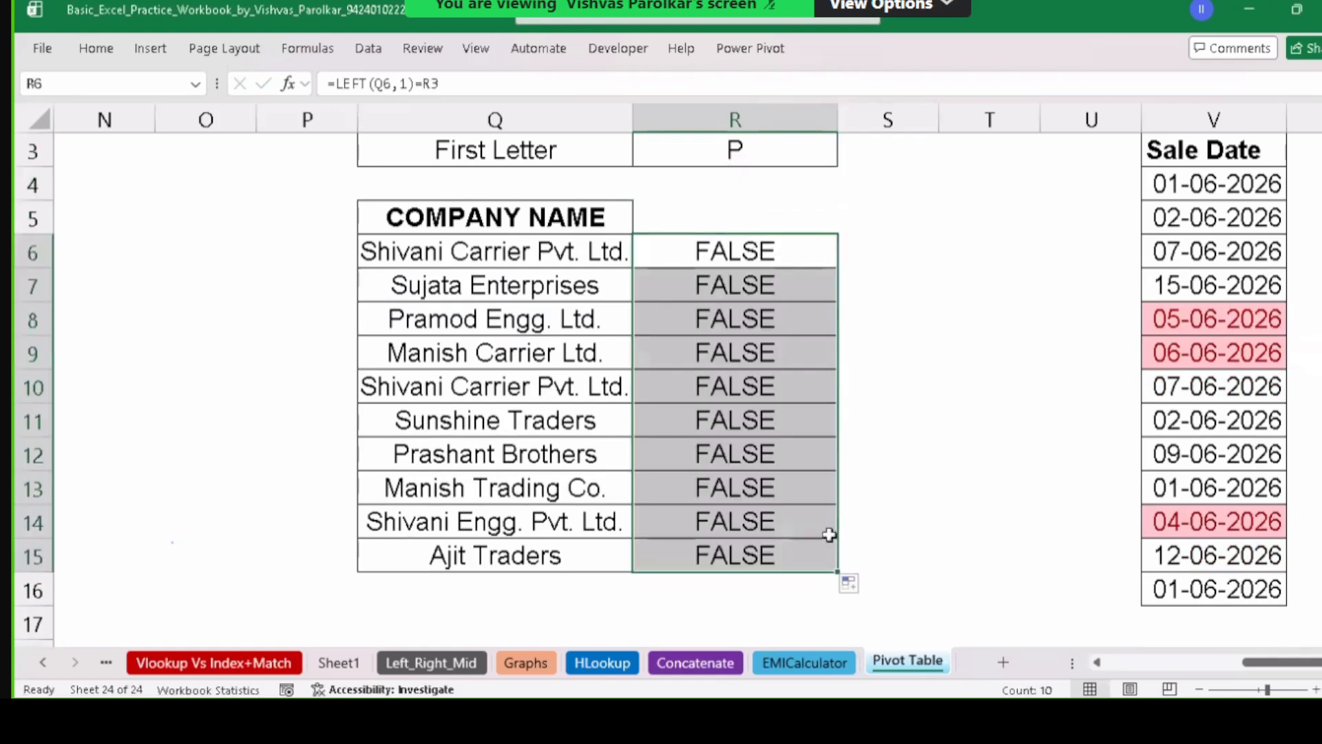
{"action": "left_click", "coordinate": [769, 288]}
{"action": "double_click", "coordinate": [770, 286]}
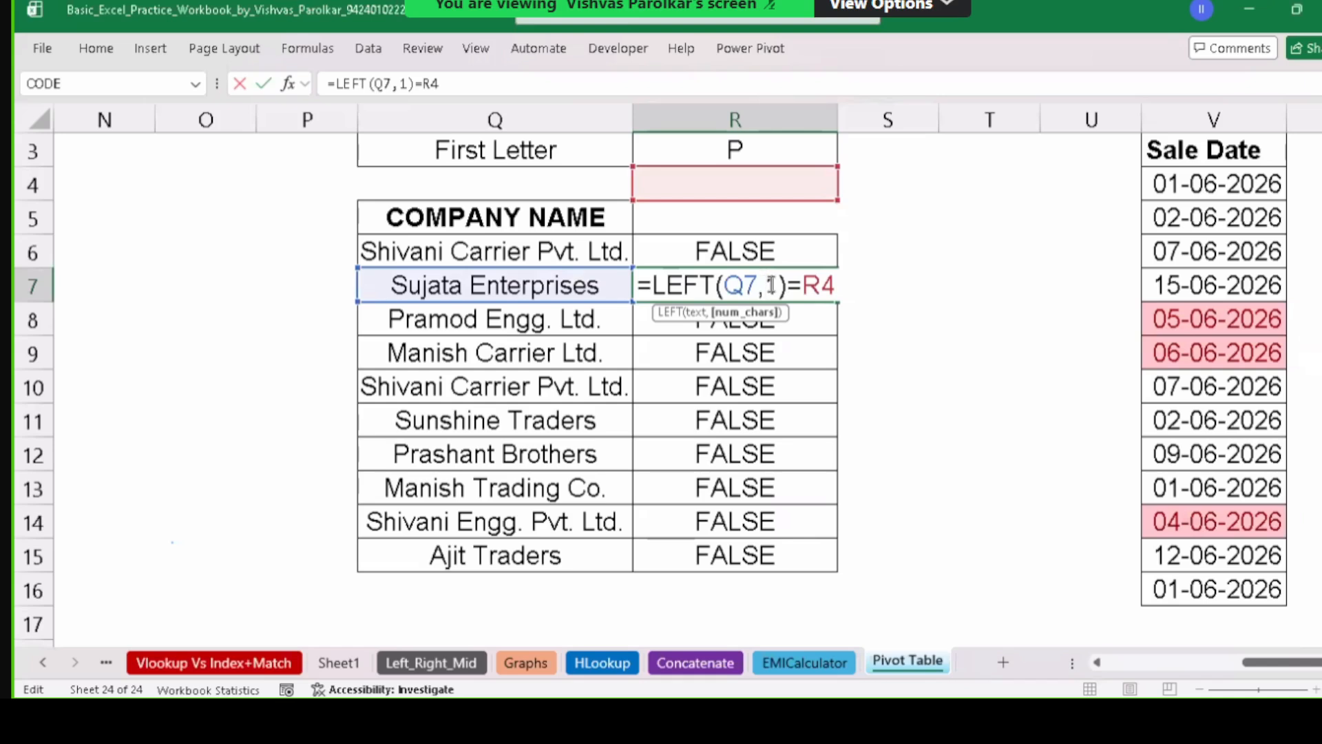
{"action": "key", "text": "Escape"}
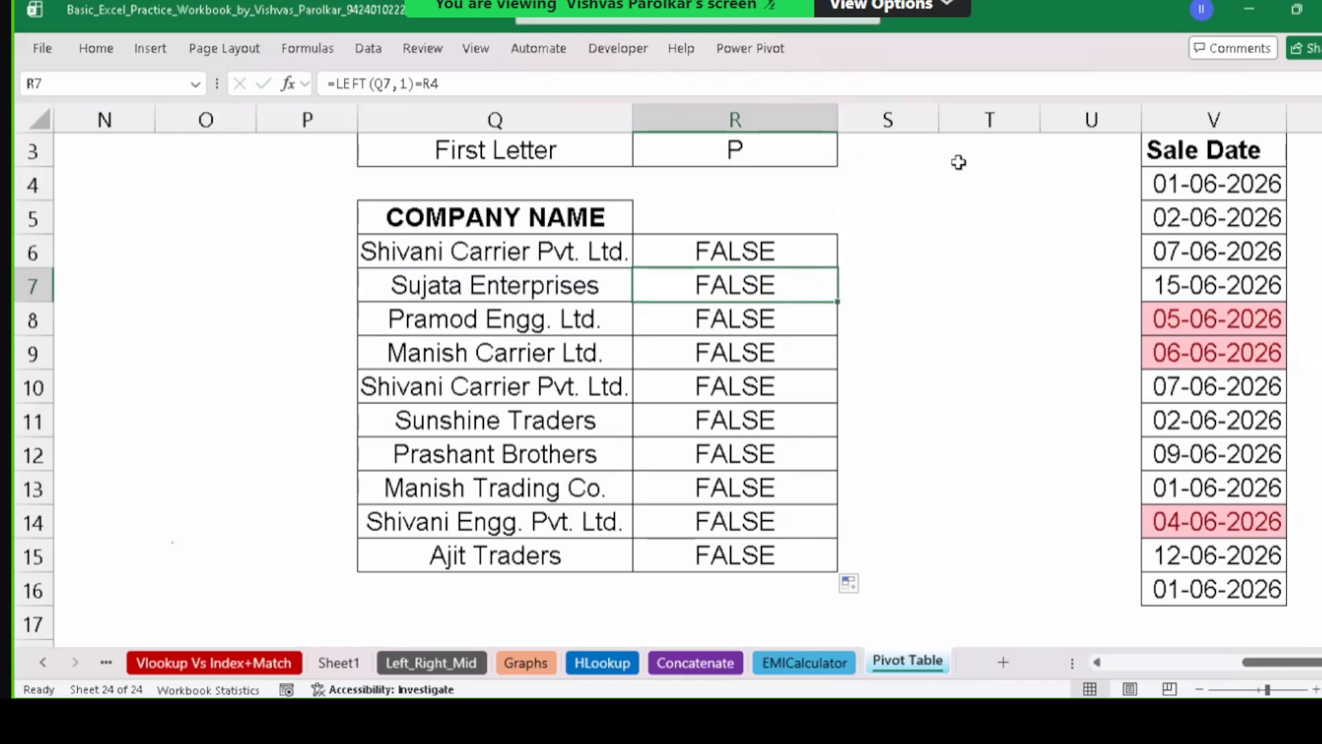
{"action": "left_click", "coordinate": [795, 147]}
{"action": "left_click", "coordinate": [888, 150]}
{"action": "left_click", "coordinate": [967, 149]}
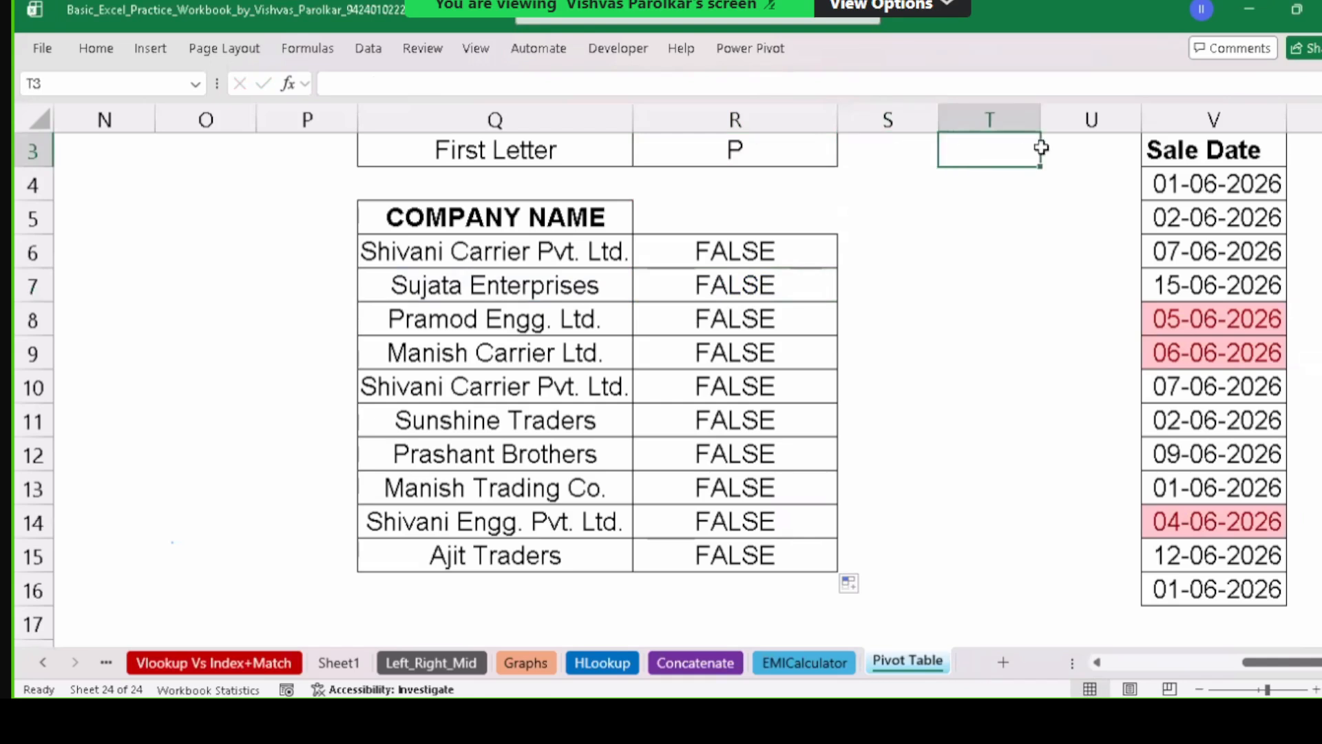
{"action": "left_click", "coordinate": [1056, 145]}
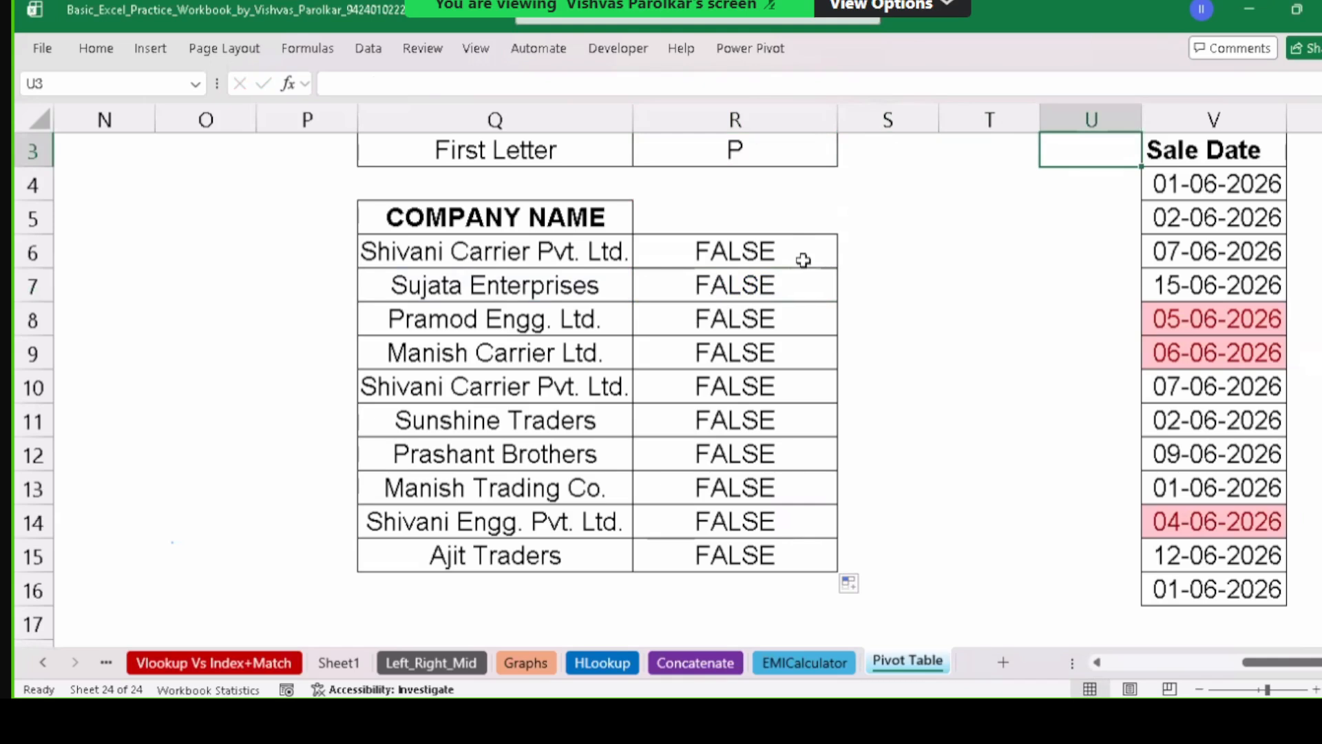
{"action": "left_click_drag", "start_coordinate": [807, 285], "coordinate": [786, 553]}
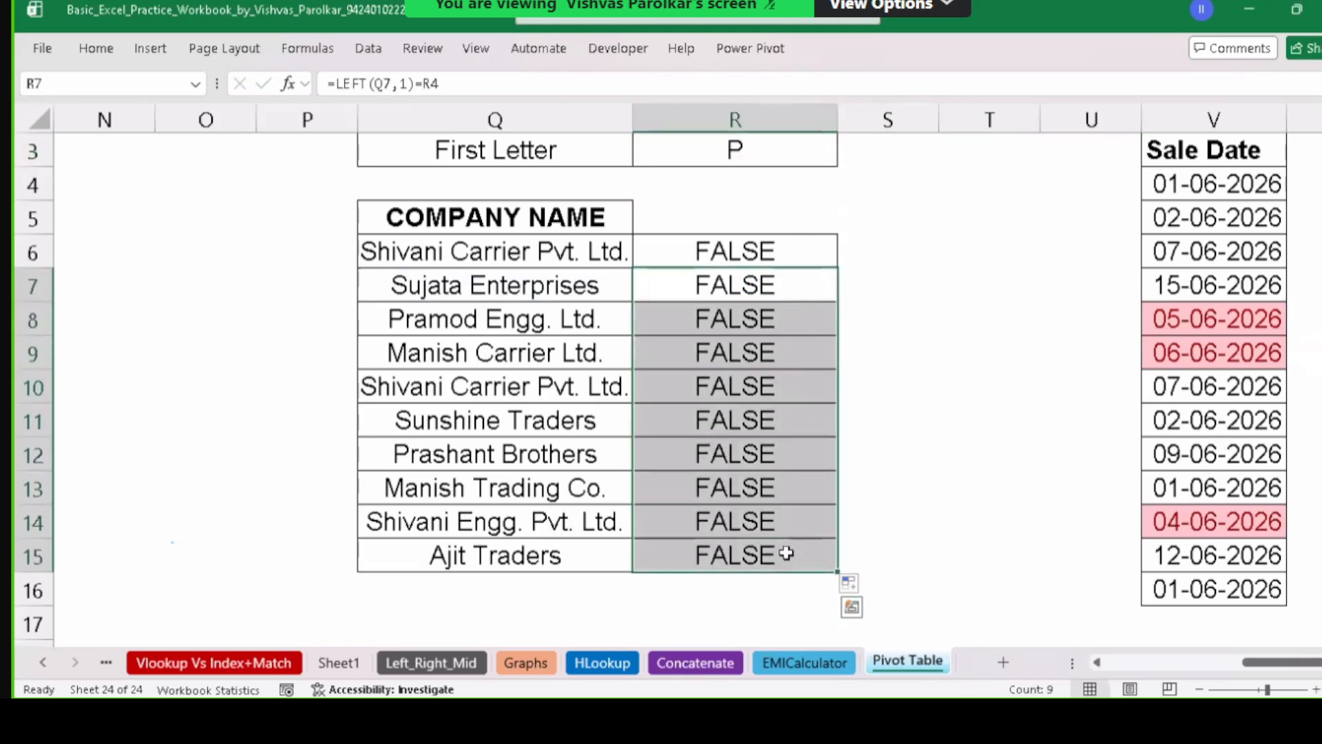
{"action": "key", "text": "Delete"}
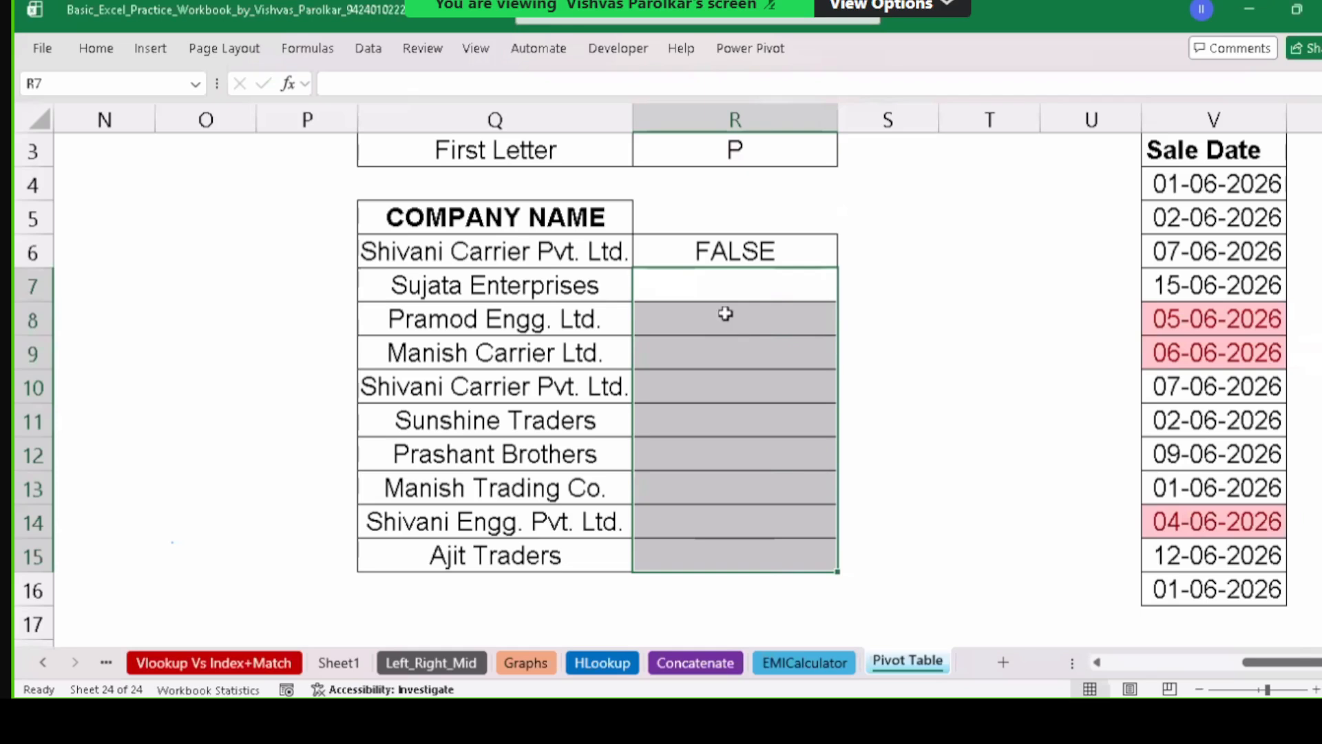
{"action": "left_click", "coordinate": [719, 250]}
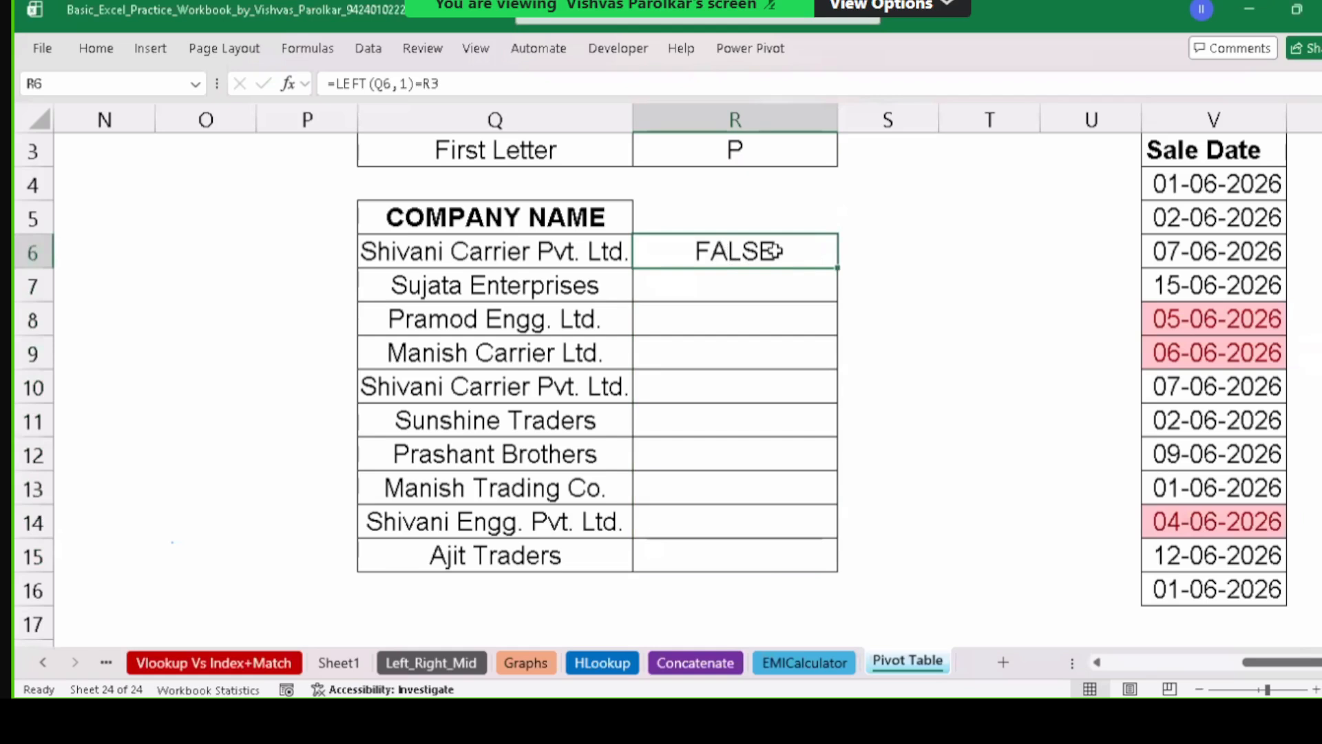
{"action": "double_click", "coordinate": [813, 256]}
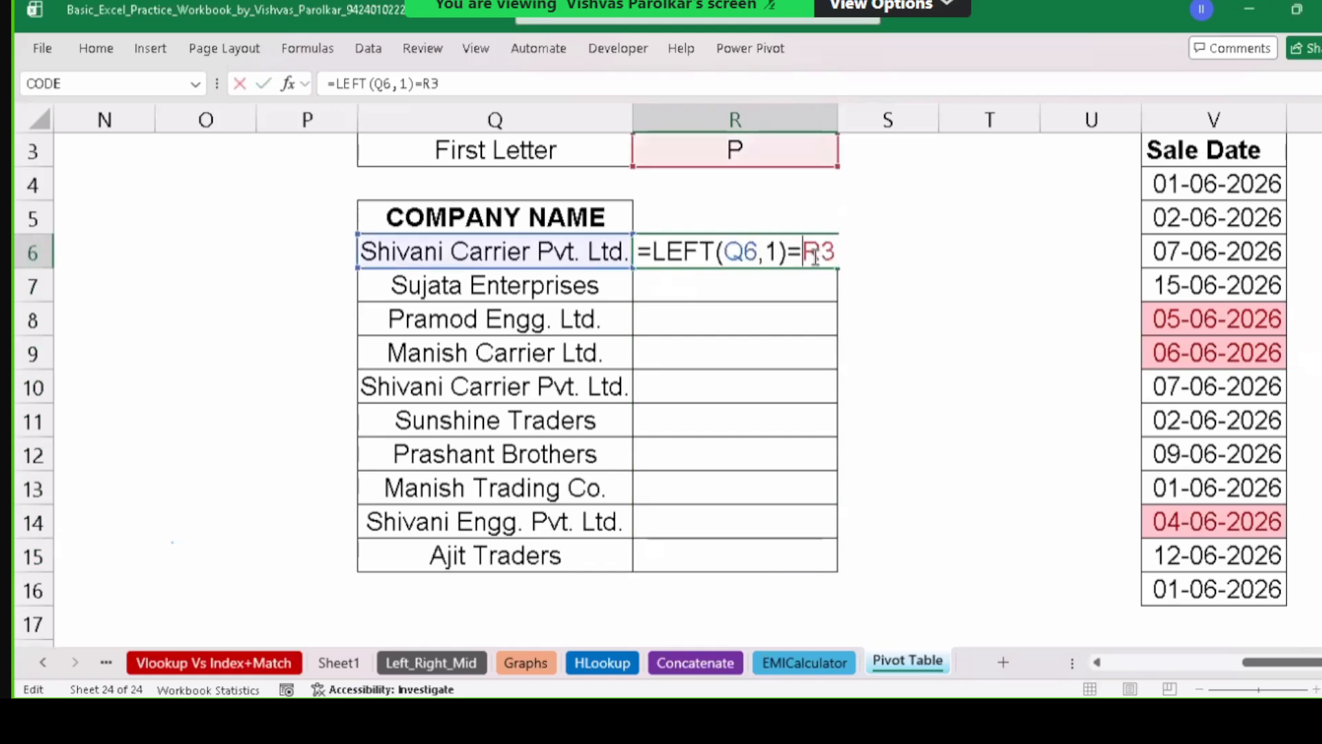
{"action": "key", "text": "Escape"}
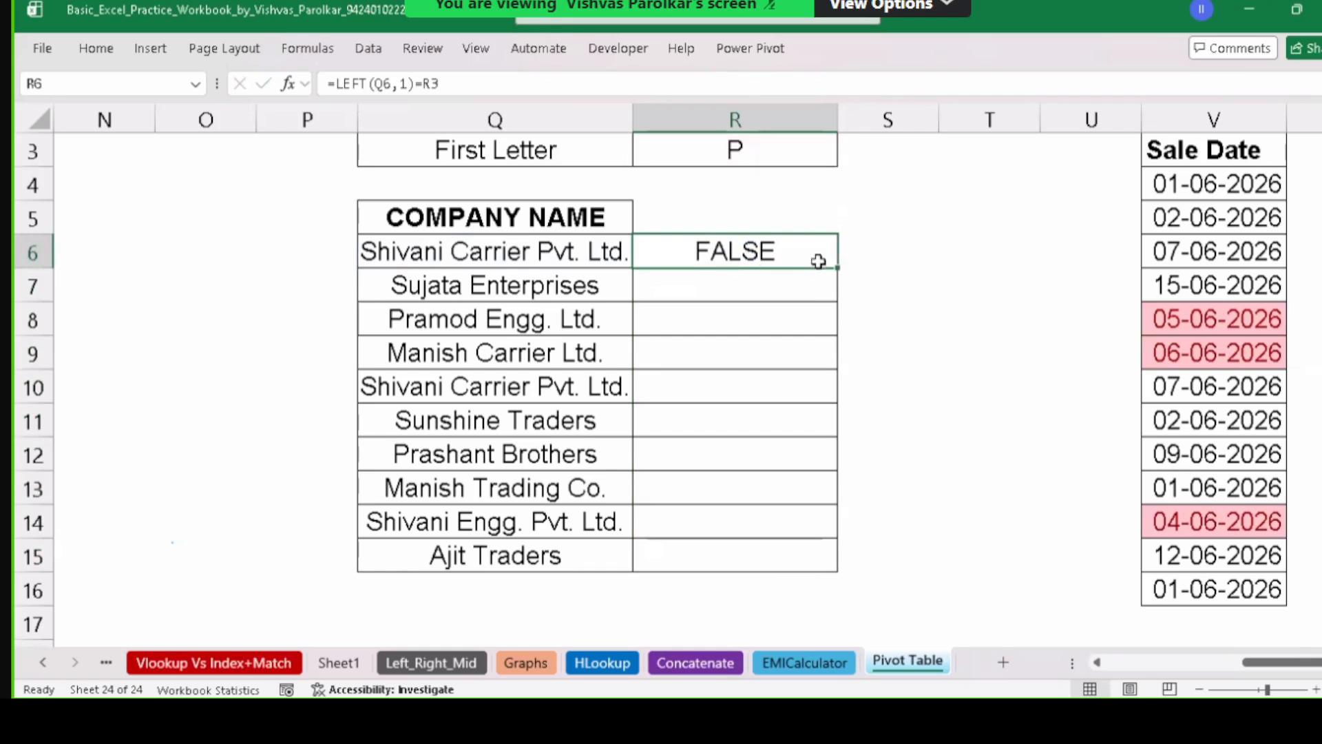
{"action": "left_click_drag", "start_coordinate": [838, 268], "coordinate": [838, 561]}
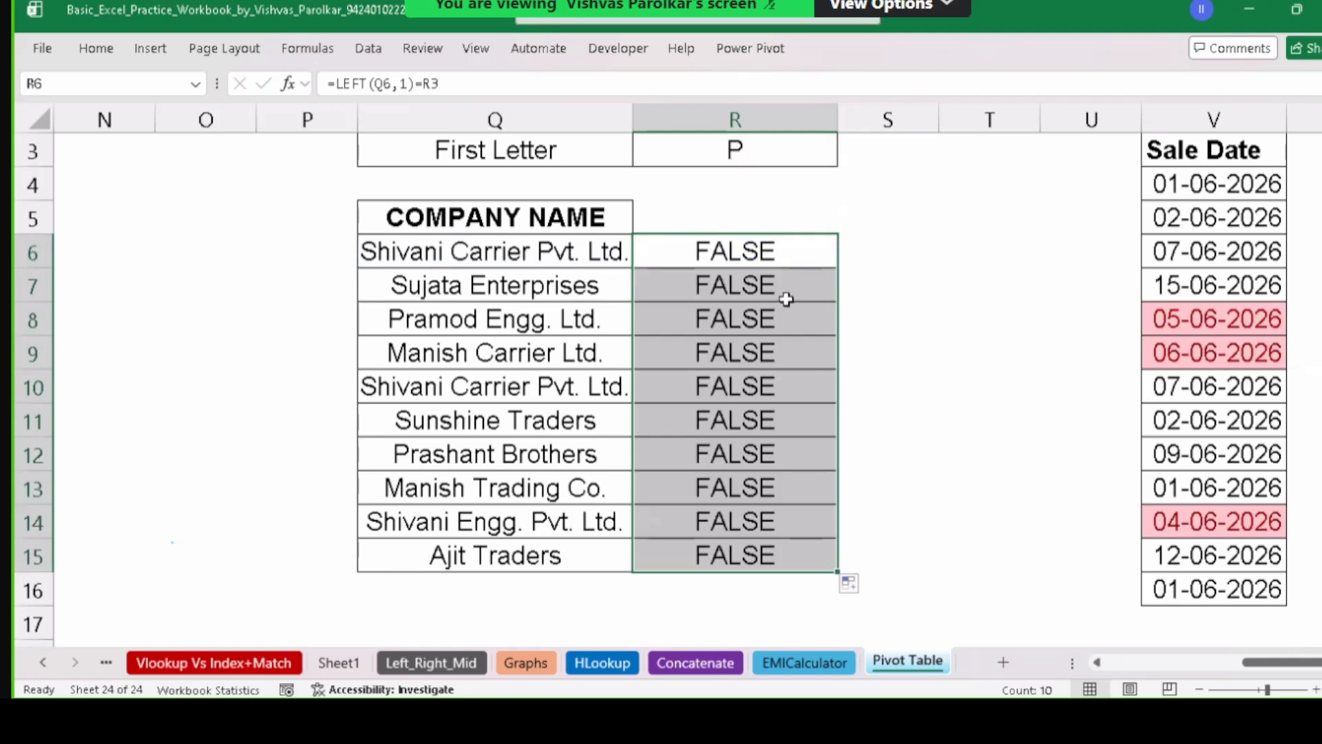
{"action": "key", "text": "Down"}
{"action": "key", "text": "Down"}
{"action": "key", "text": "Down"}
{"action": "key", "text": "Down"}
{"action": "key", "text": "Down"}
{"action": "key", "text": "Down"}
{"action": "key", "text": "Down"}
{"action": "key", "text": "Down"}
{"action": "key", "text": "Down"}
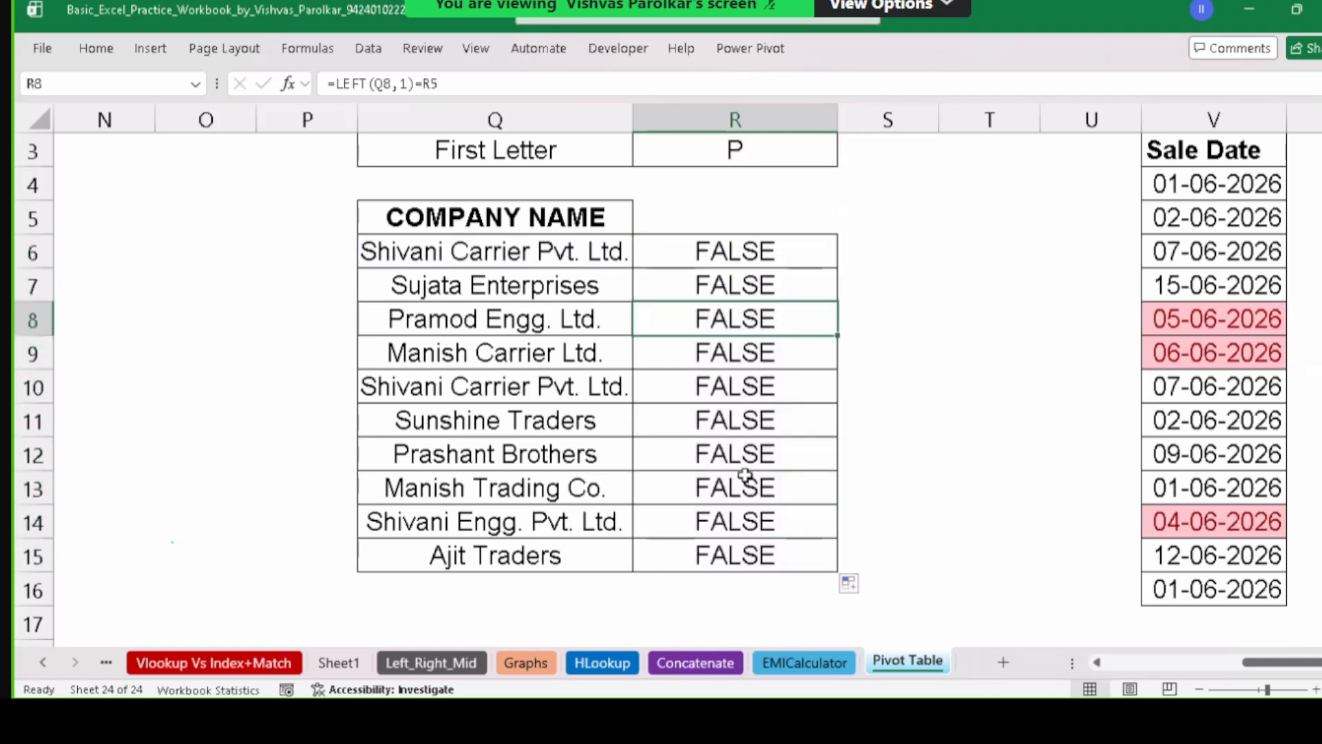
{"action": "double_click", "coordinate": [738, 401]}
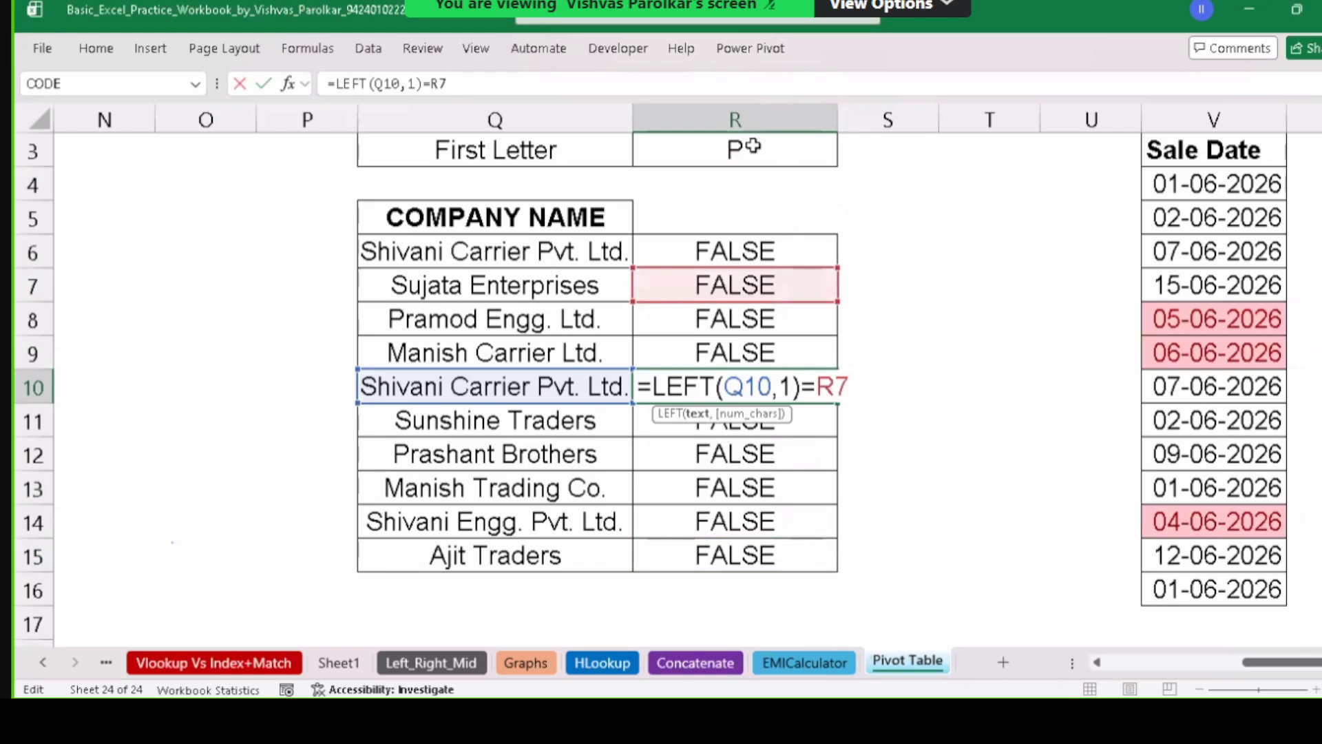
{"action": "left_click_drag", "start_coordinate": [792, 285], "coordinate": [820, 551]}
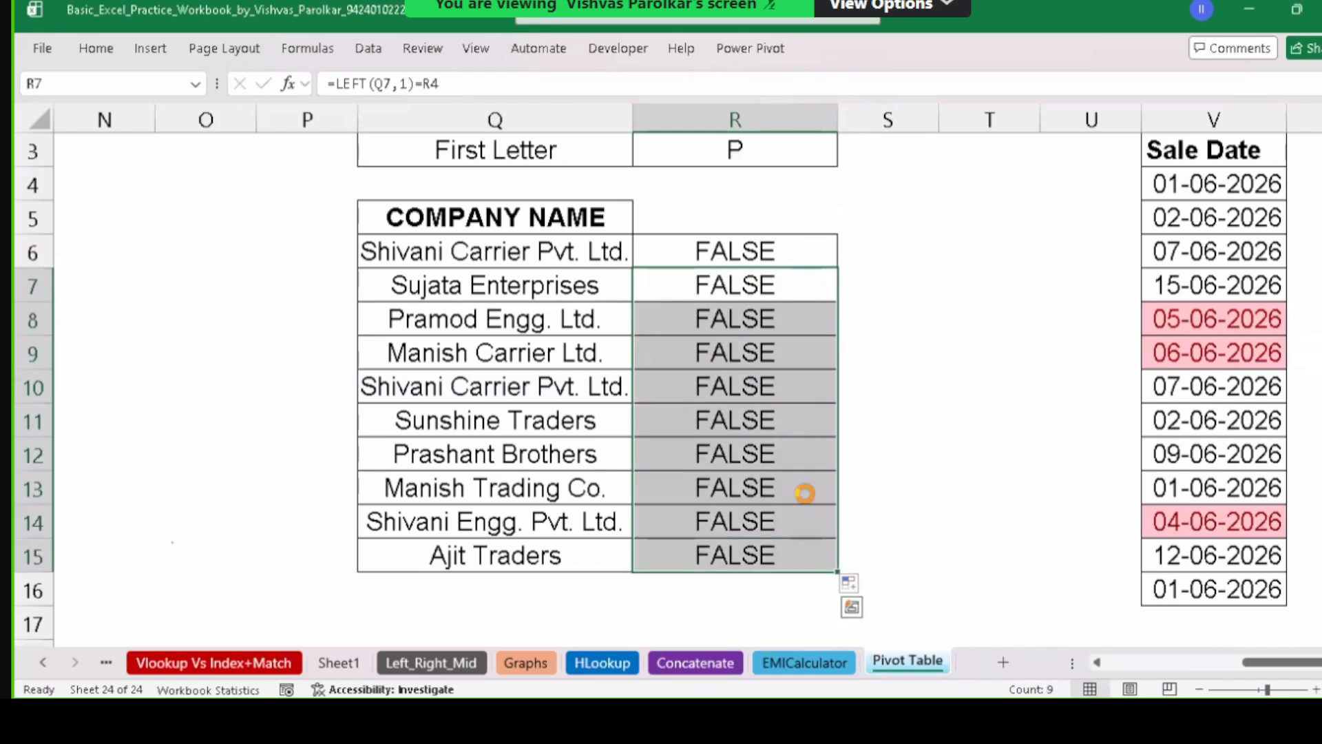
{"action": "key", "text": "Delete"}
{"action": "double_click", "coordinate": [753, 244]}
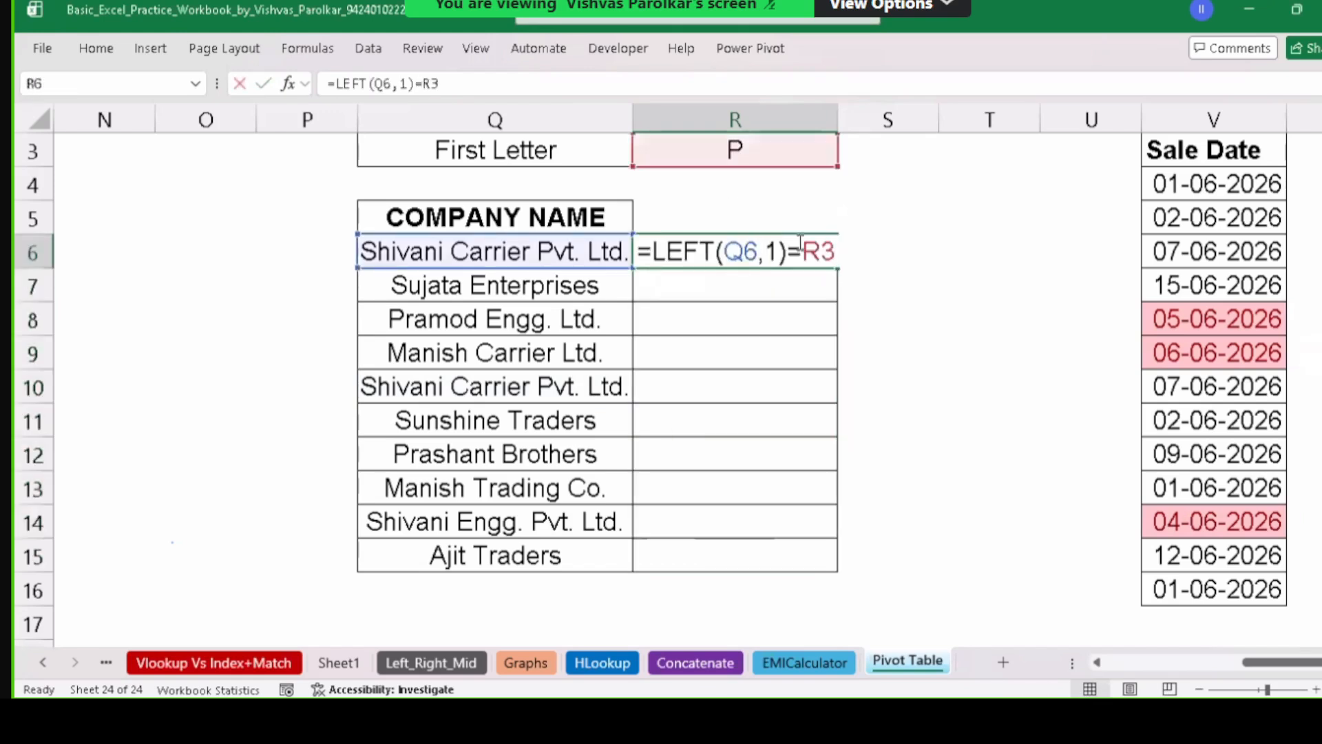
{"action": "left_click", "coordinate": [847, 250]}
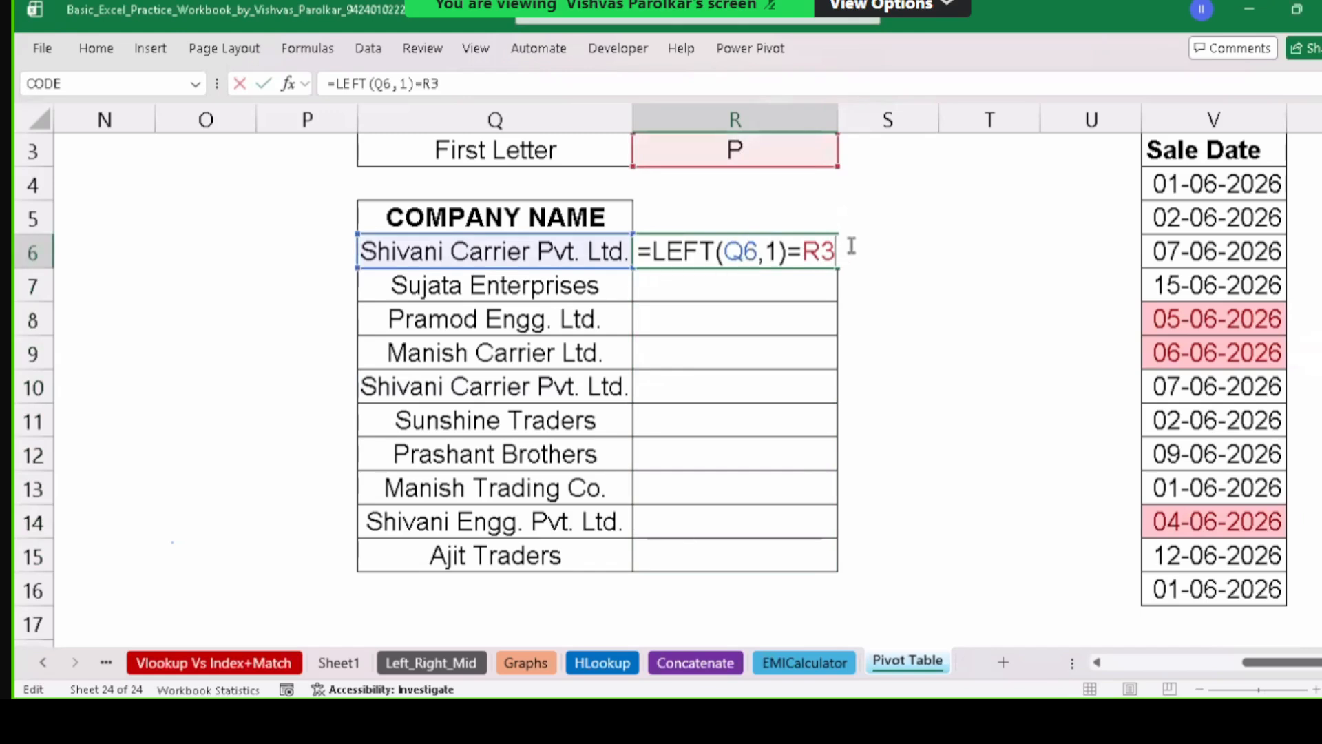
{"action": "key", "text": "BackSpace"}
{"action": "key", "text": "BackSpace"}
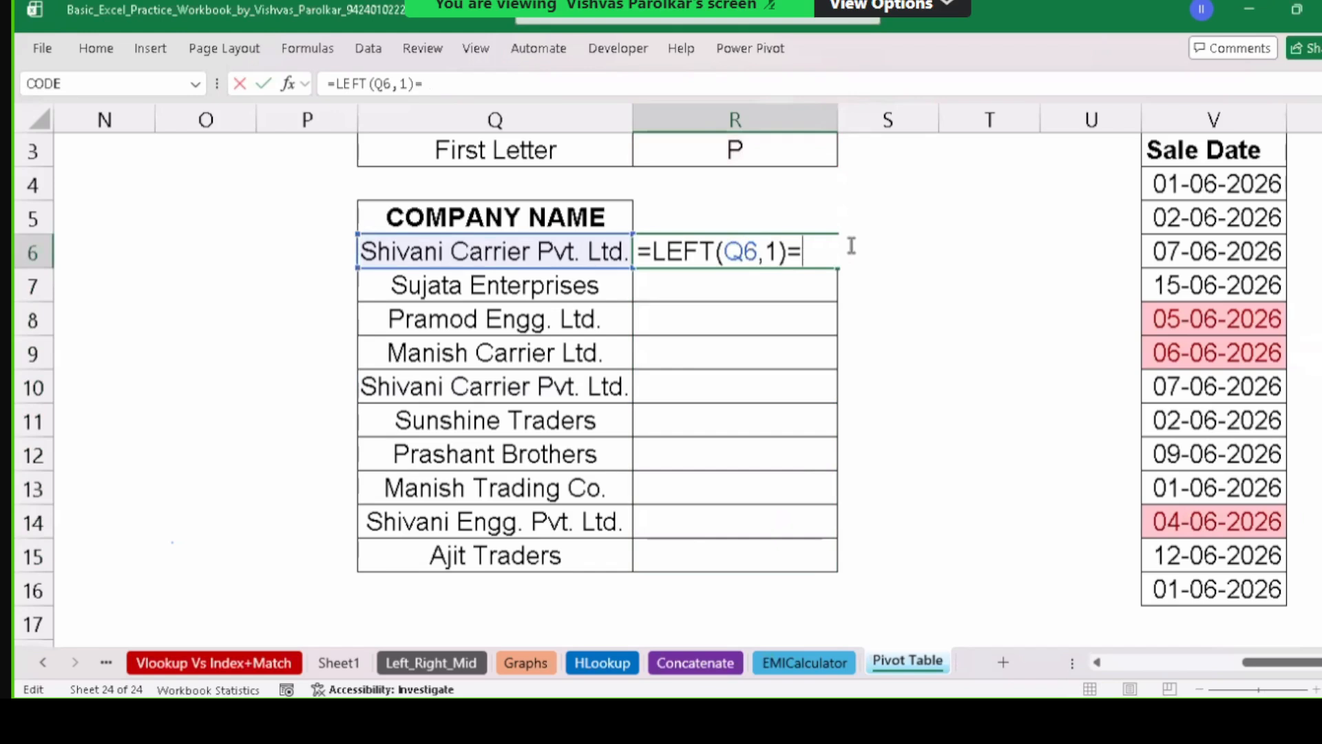
{"action": "left_click", "coordinate": [781, 148]}
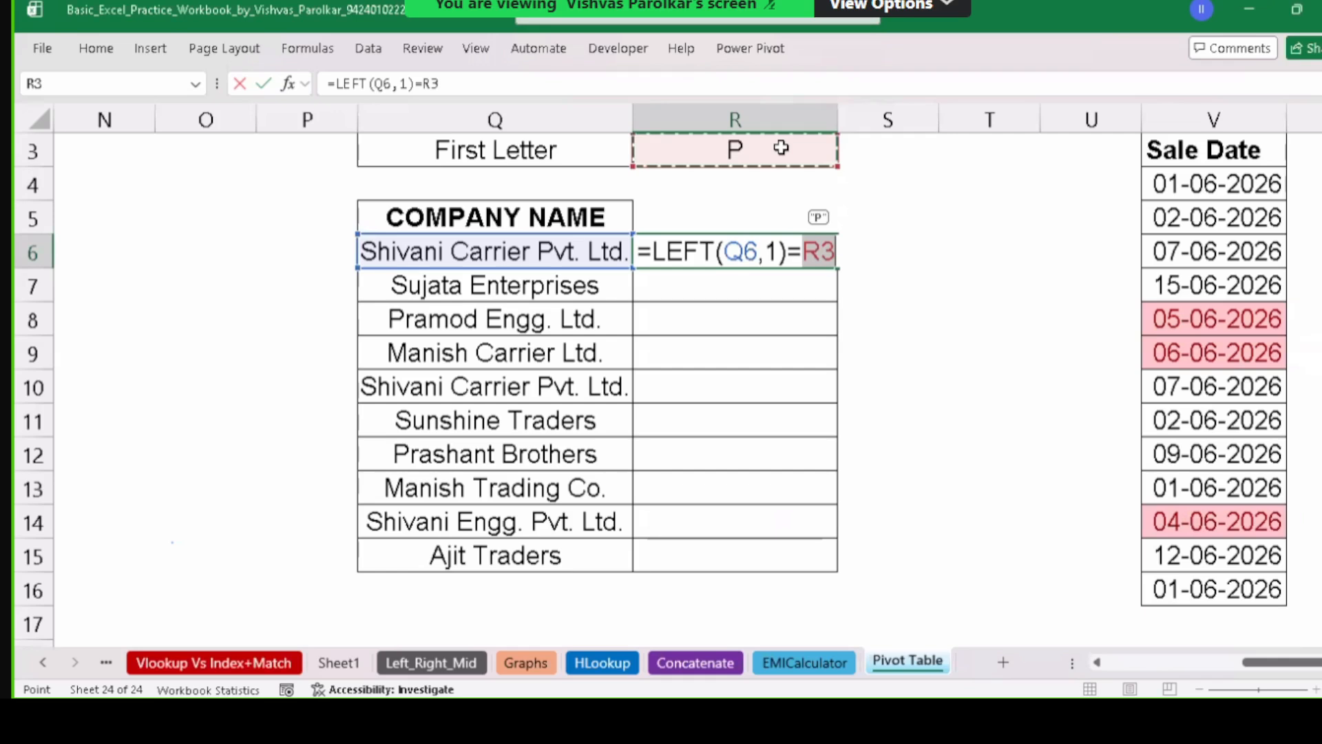
{"action": "key", "text": "F4"}
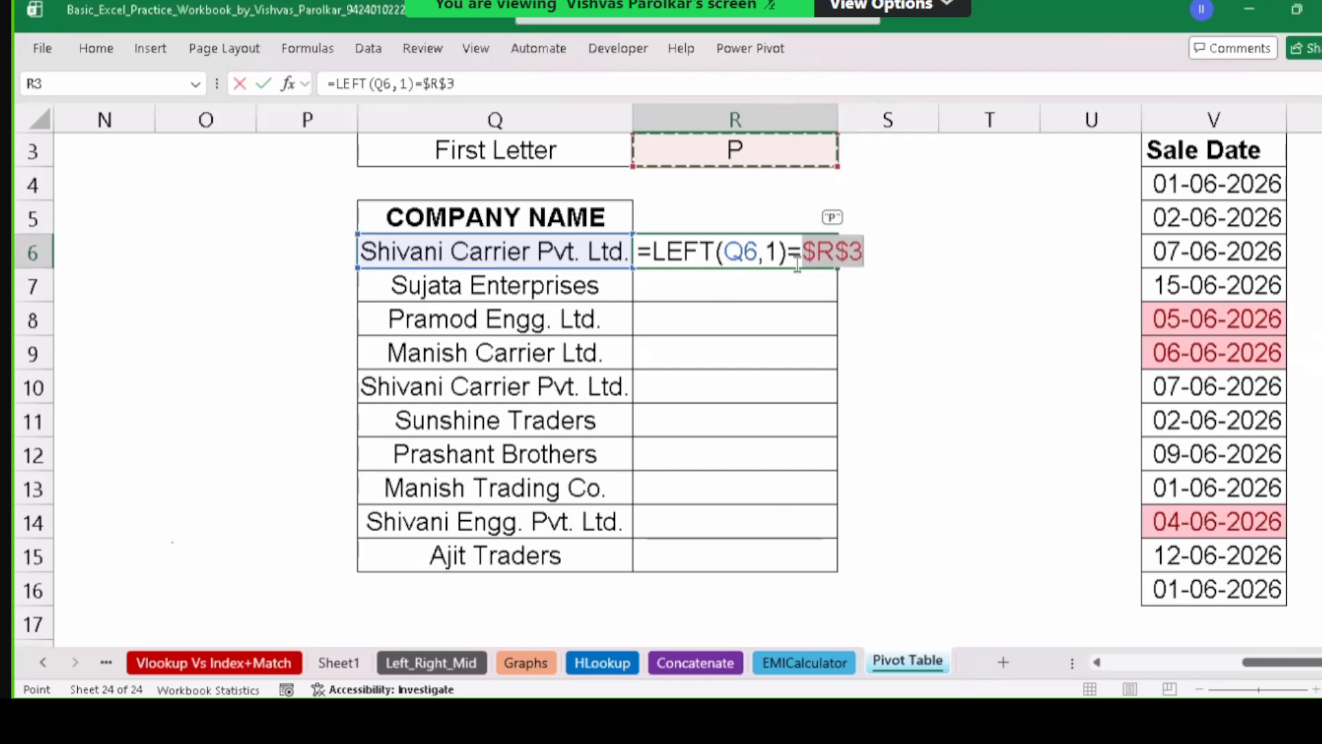
{"action": "left_click_drag", "start_coordinate": [725, 252], "coordinate": [759, 250]}
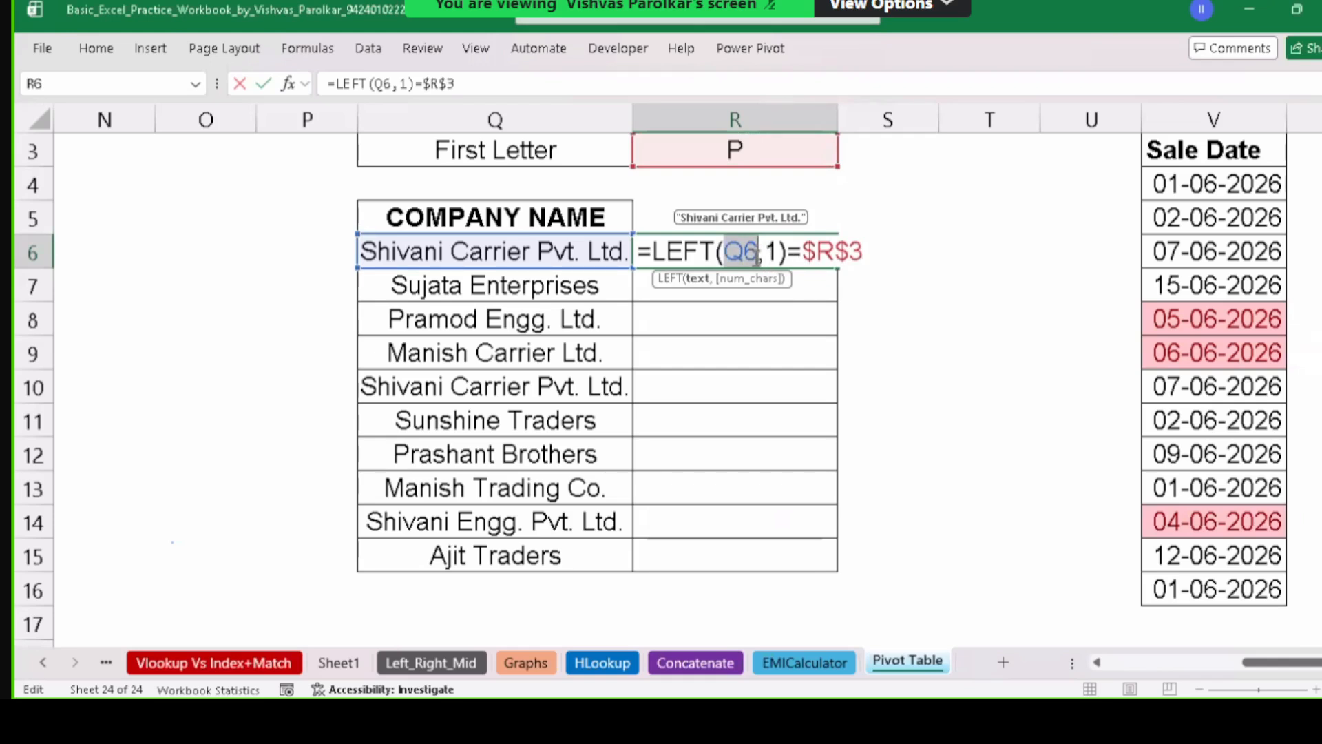
{"action": "key", "text": "Escape"}
{"action": "double_click", "coordinate": [706, 250]}
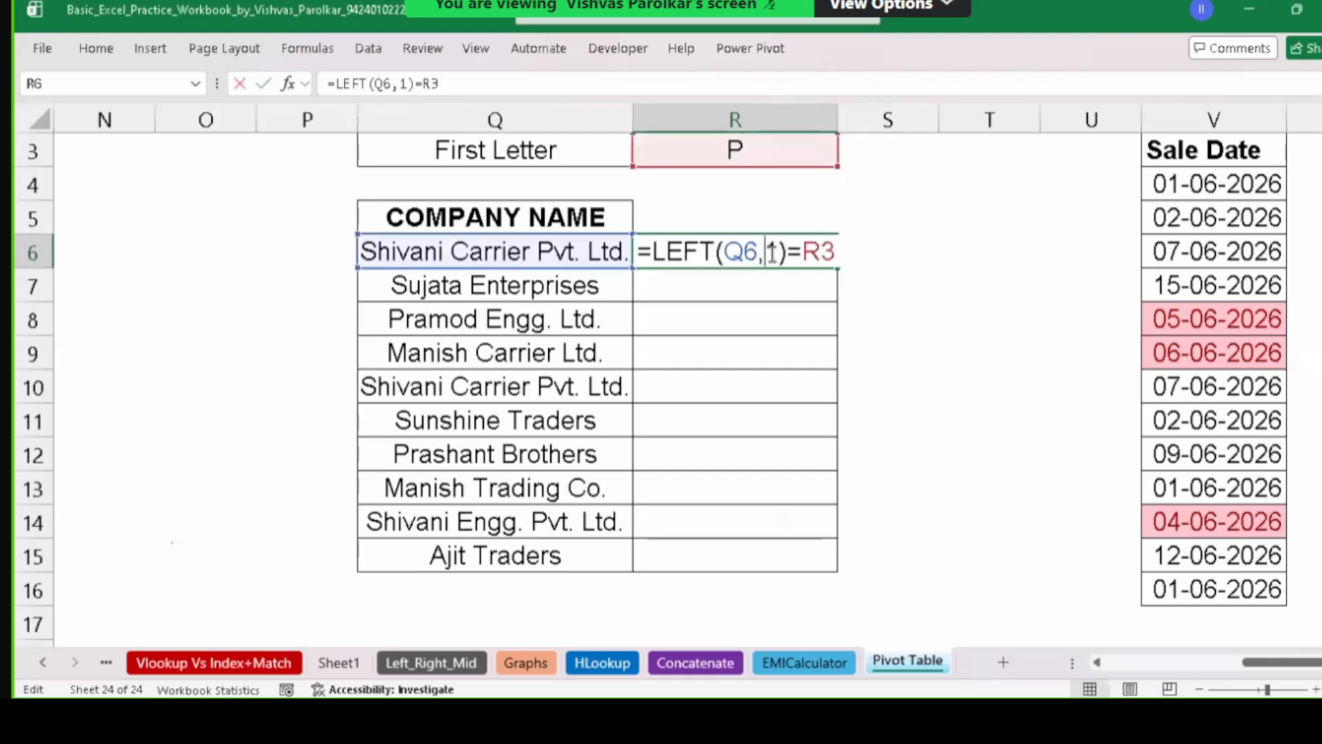
{"action": "left_click", "coordinate": [767, 251]}
{"action": "left_click", "coordinate": [508, 294]}
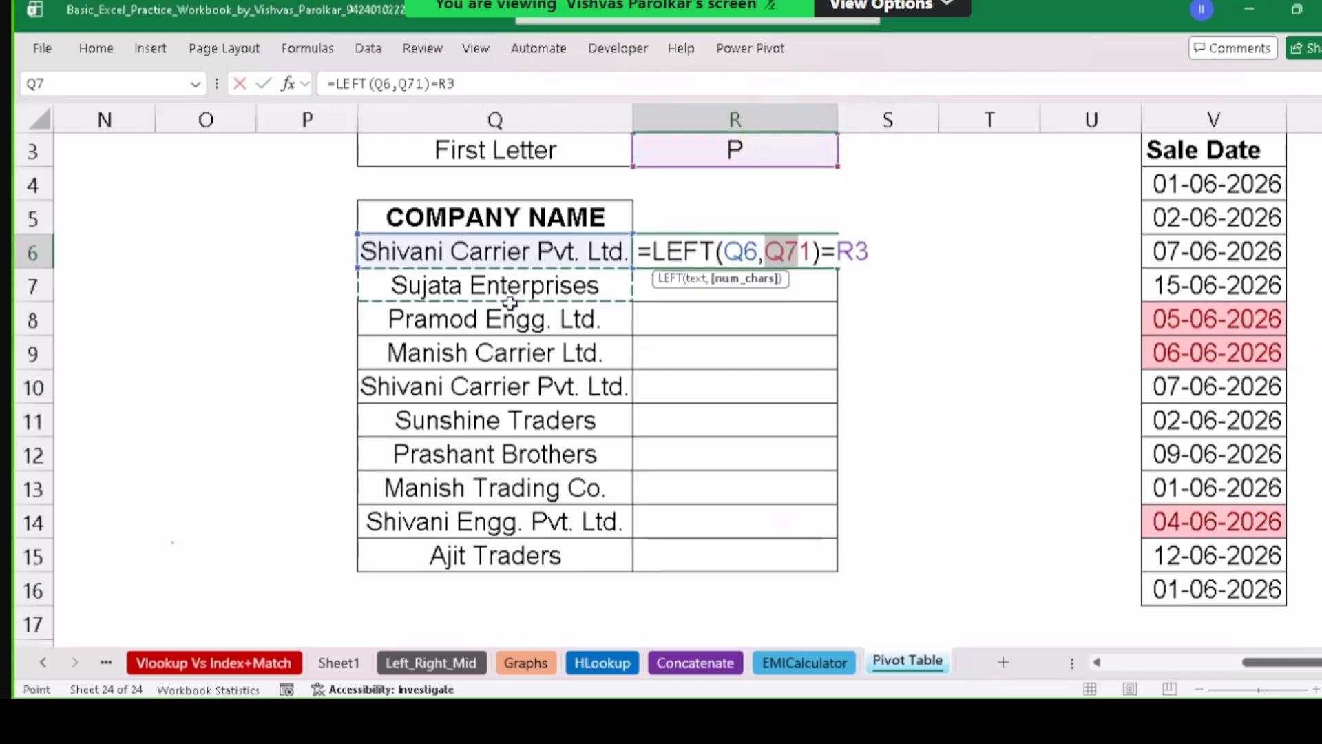
{"action": "left_click", "coordinate": [508, 340]}
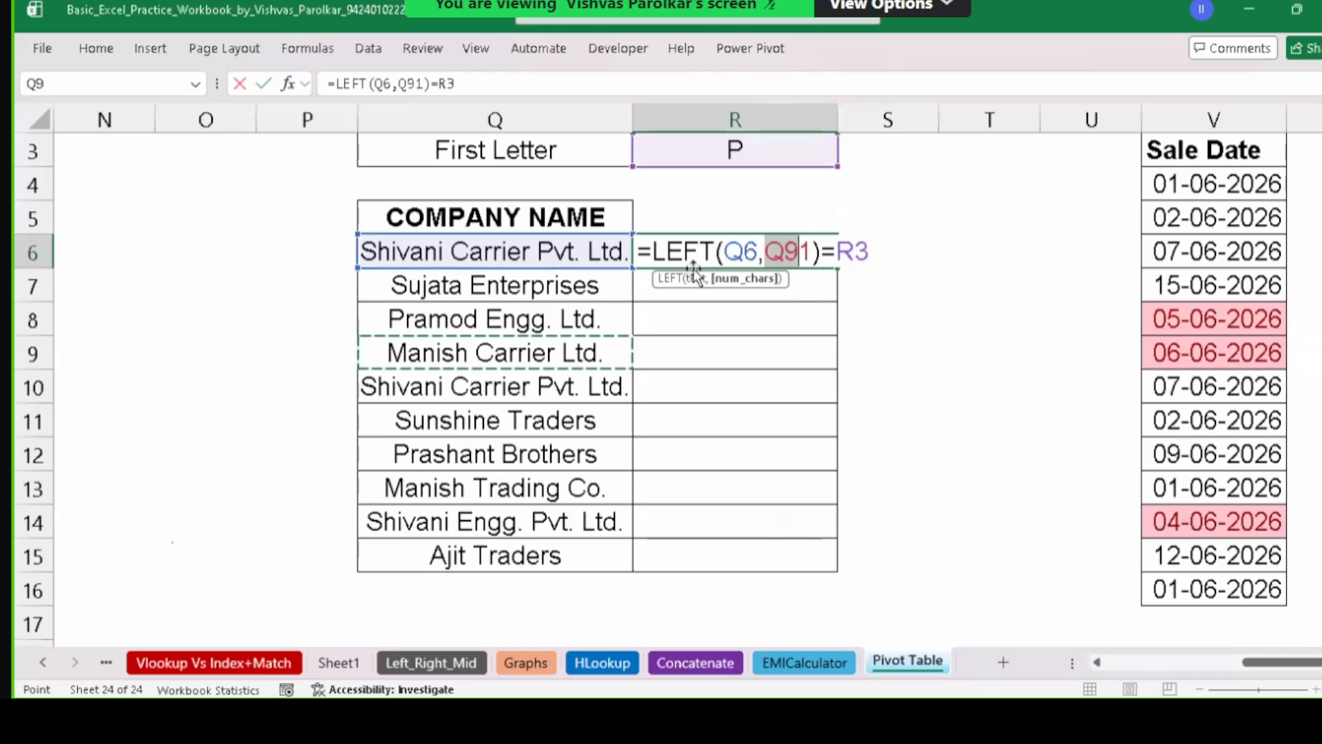
{"action": "key", "text": "Escape"}
{"action": "double_click", "coordinate": [764, 251]}
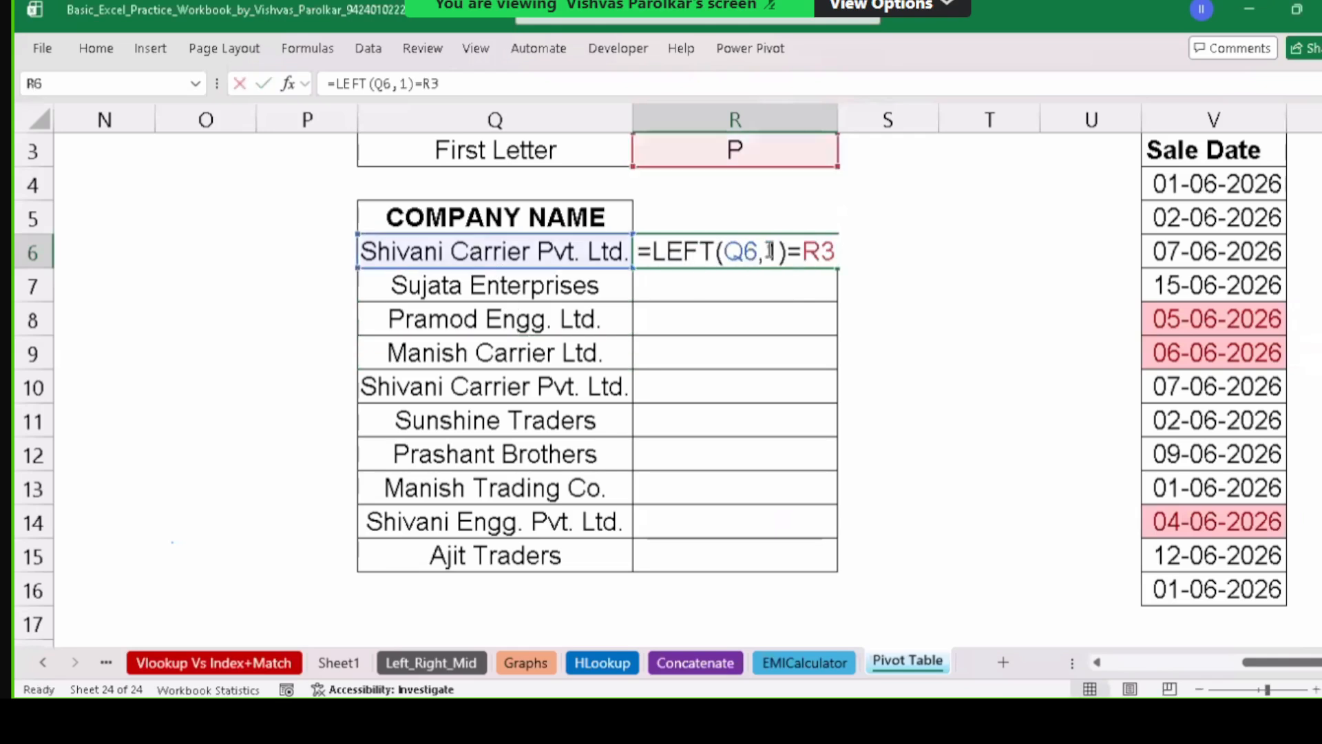
{"action": "double_click", "coordinate": [813, 251]}
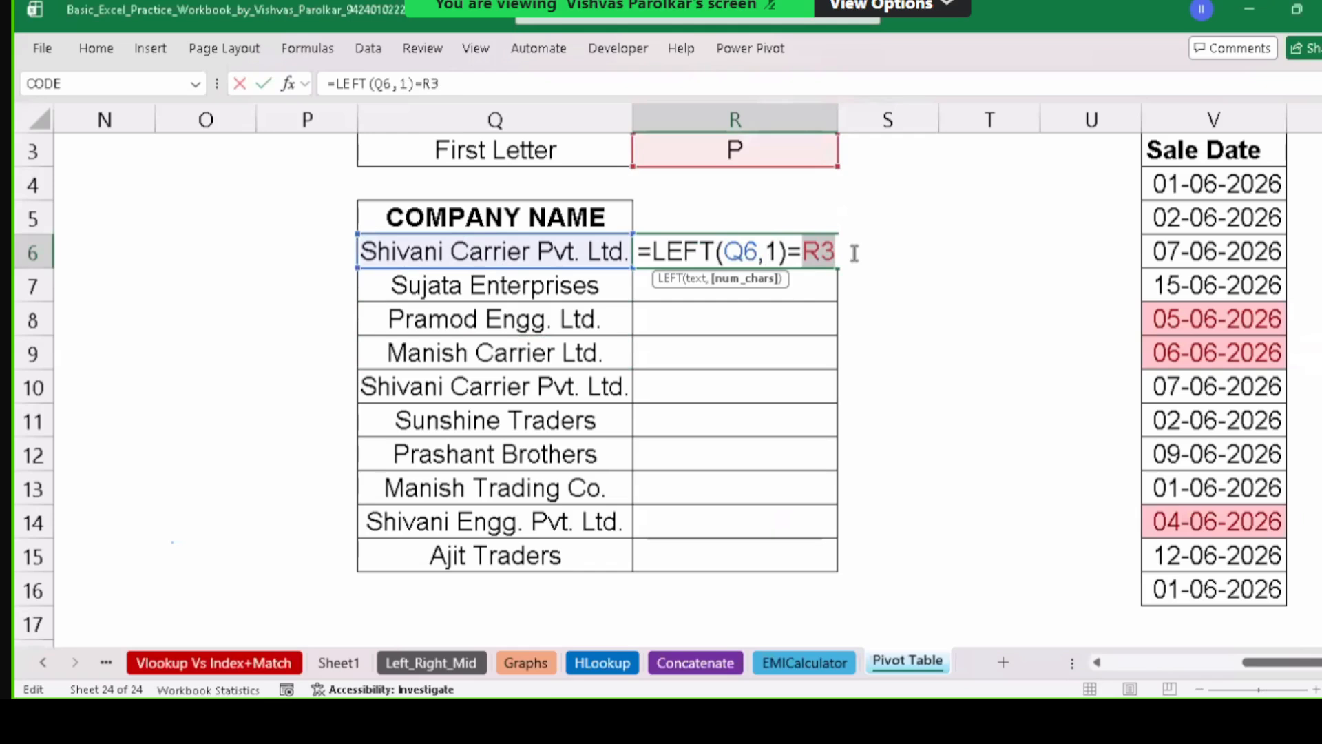
{"action": "key", "text": "F4"}
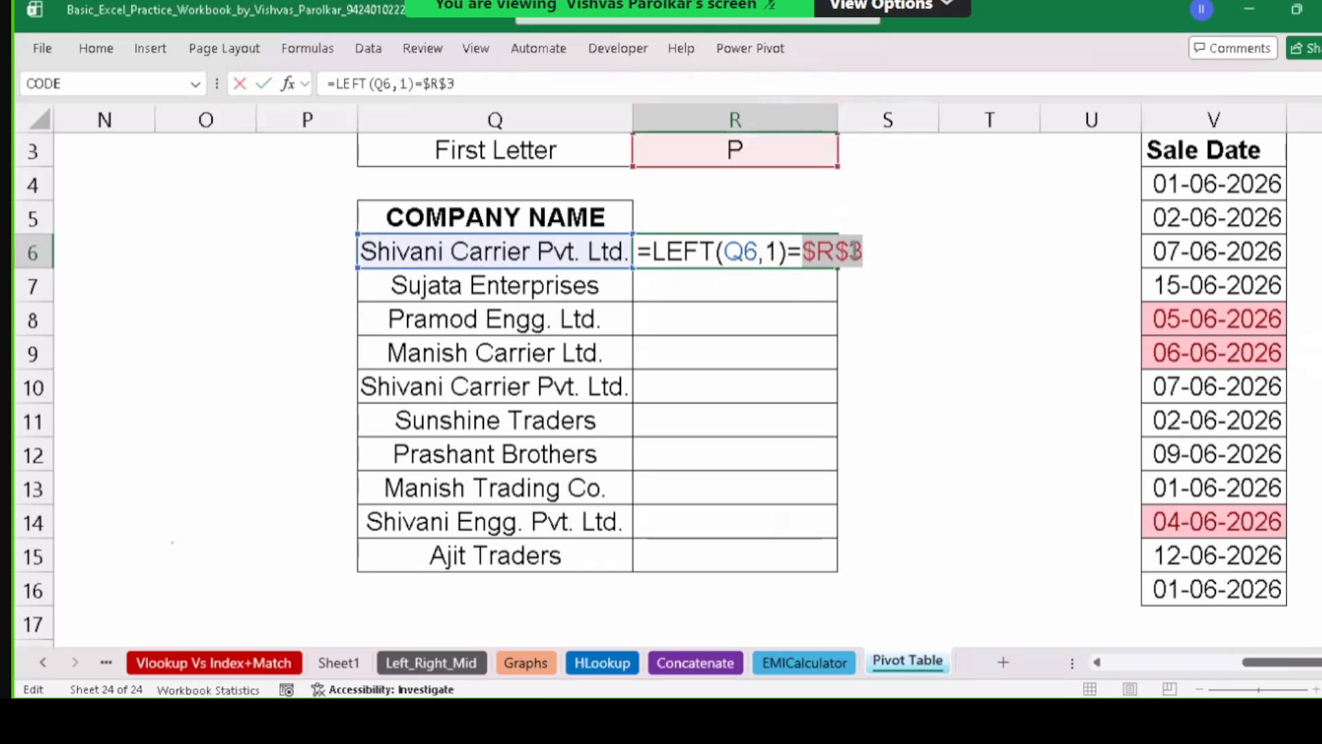
{"action": "key", "text": "ctrl+Return"}
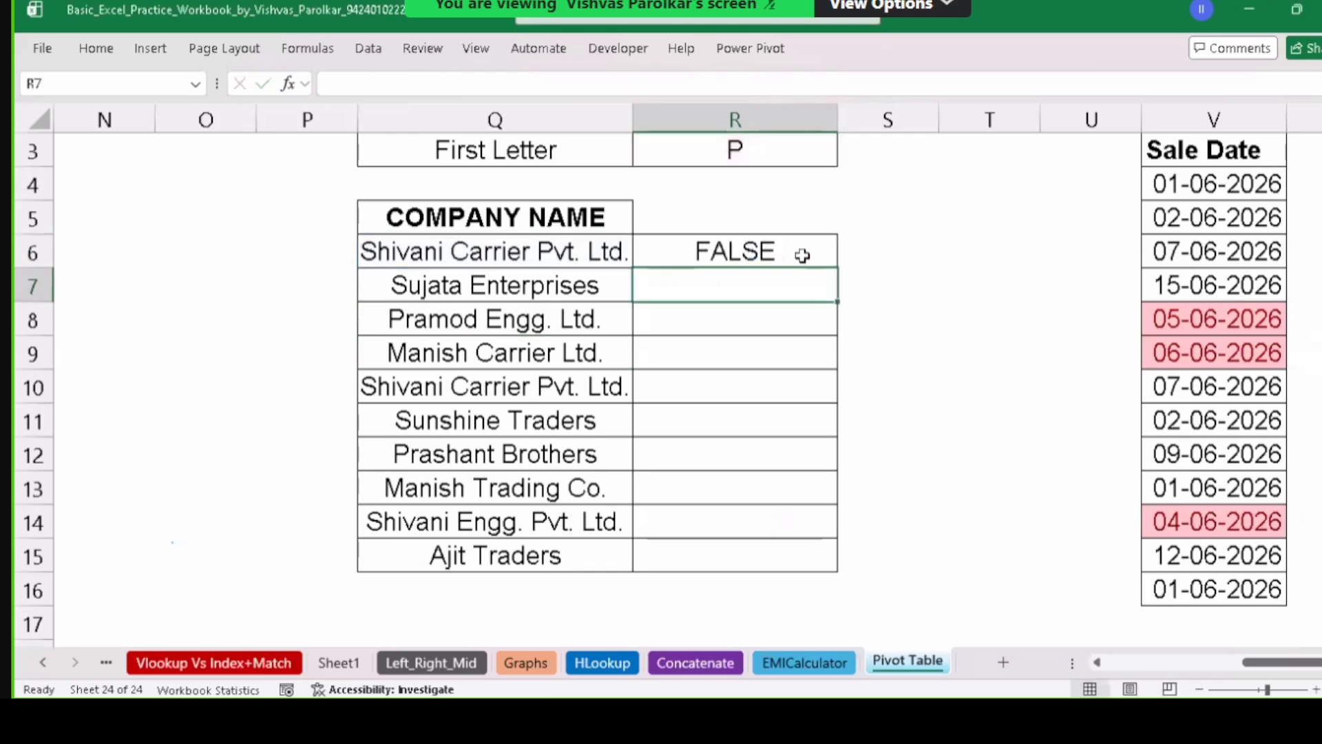
{"action": "left_click_drag", "start_coordinate": [839, 269], "coordinate": [843, 556]}
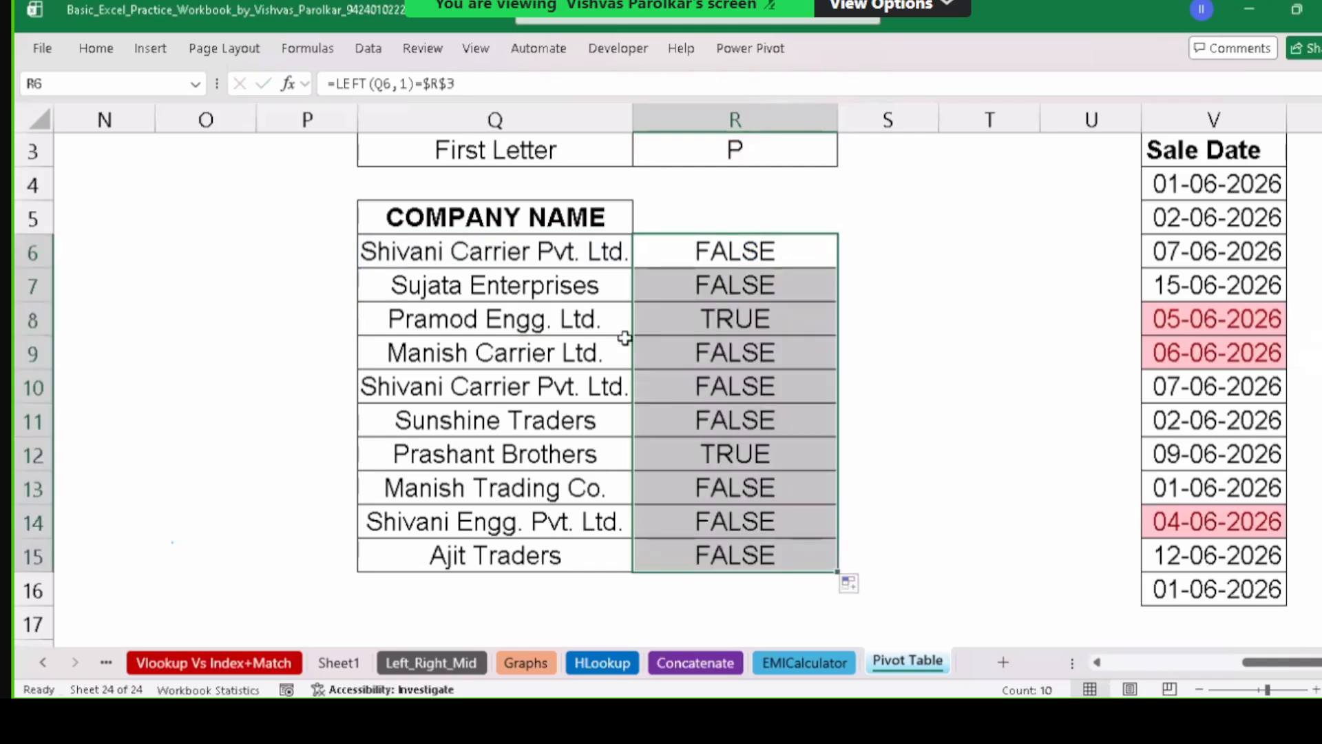
{"action": "left_click_drag", "start_coordinate": [559, 290], "coordinate": [580, 543]}
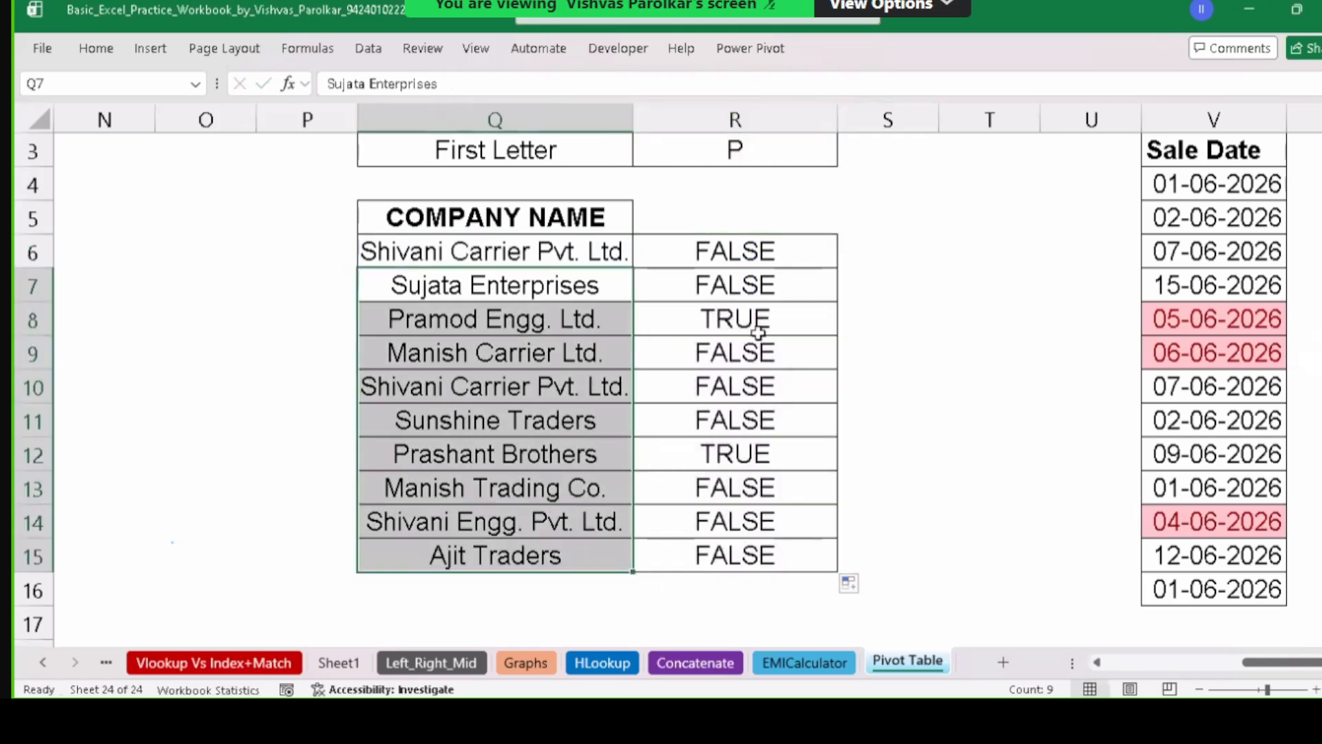
{"action": "left_click", "coordinate": [690, 316]}
{"action": "left_click", "coordinate": [551, 329]}
{"action": "left_click", "coordinate": [778, 325]}
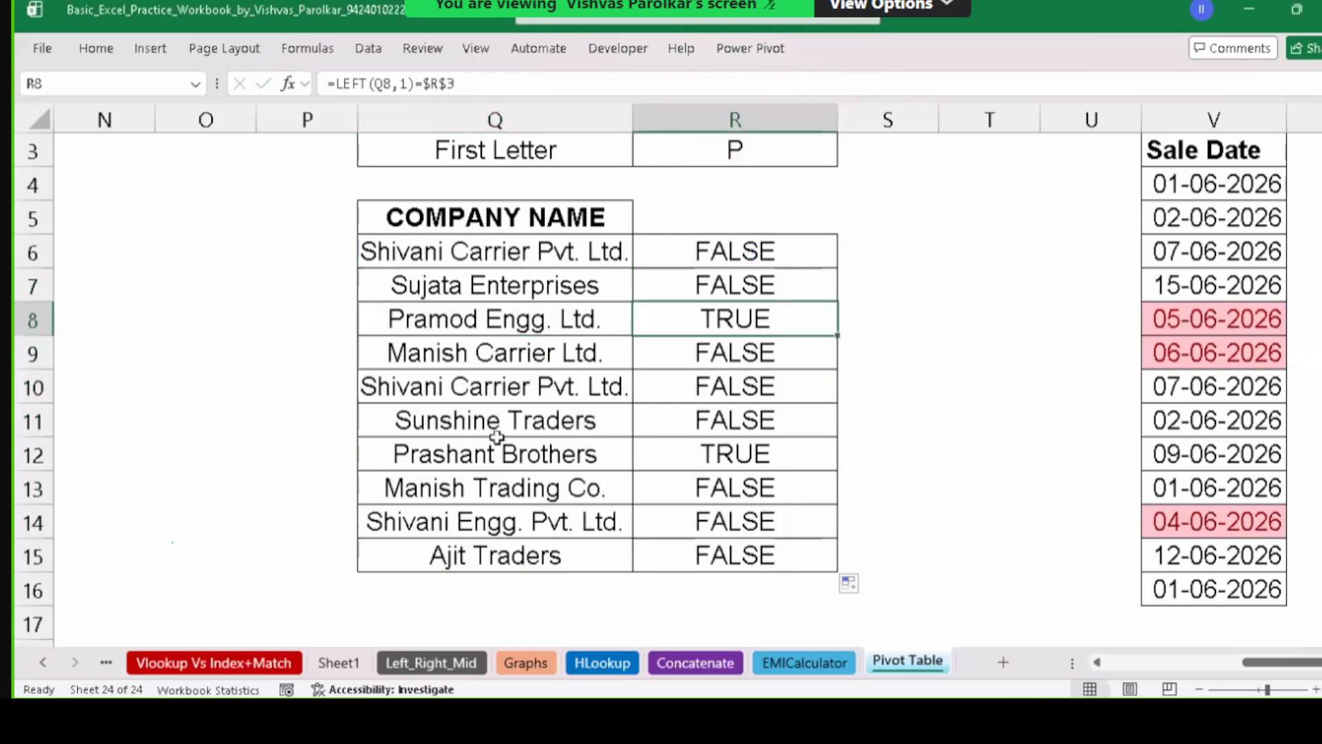
{"action": "left_click", "coordinate": [671, 457]}
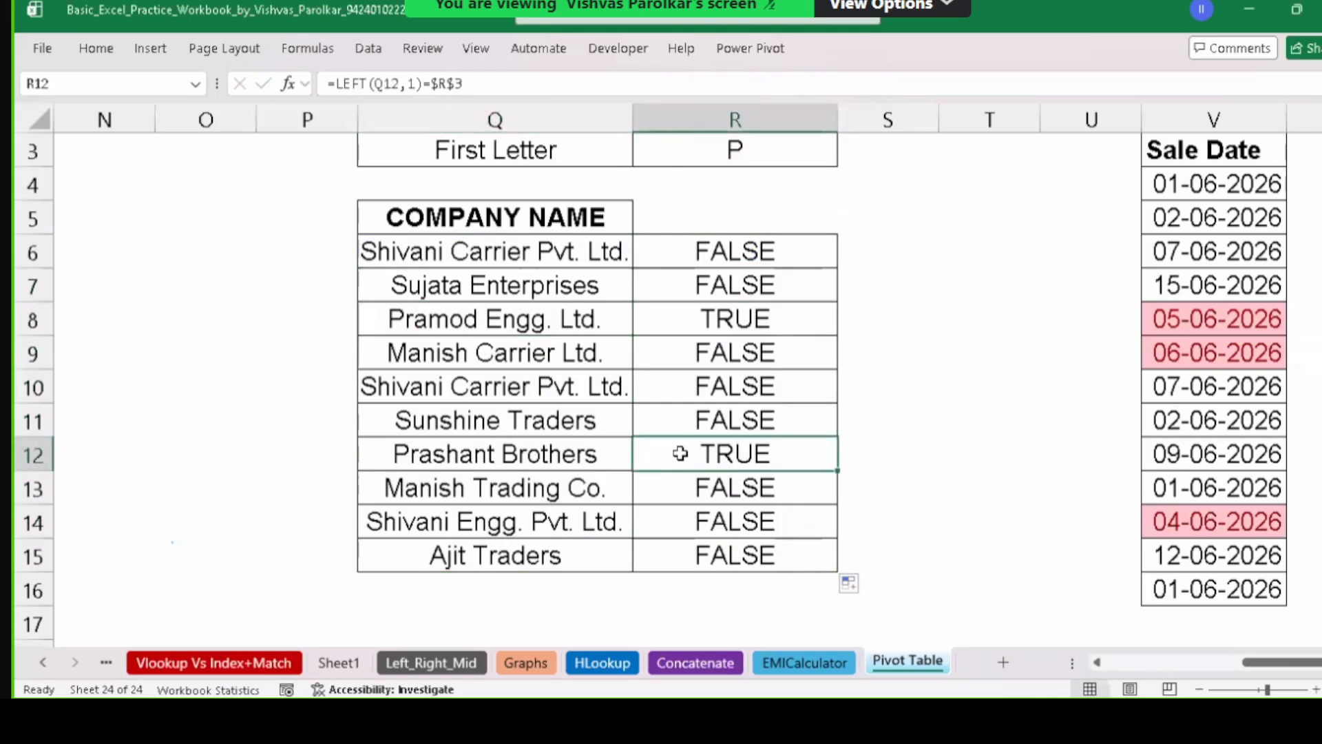
{"action": "left_click", "coordinate": [772, 253]}
{"action": "key", "text": "ctrl+shift+Down"}
{"action": "key", "text": "shift+Down"}
{"action": "key", "text": "Delete"}
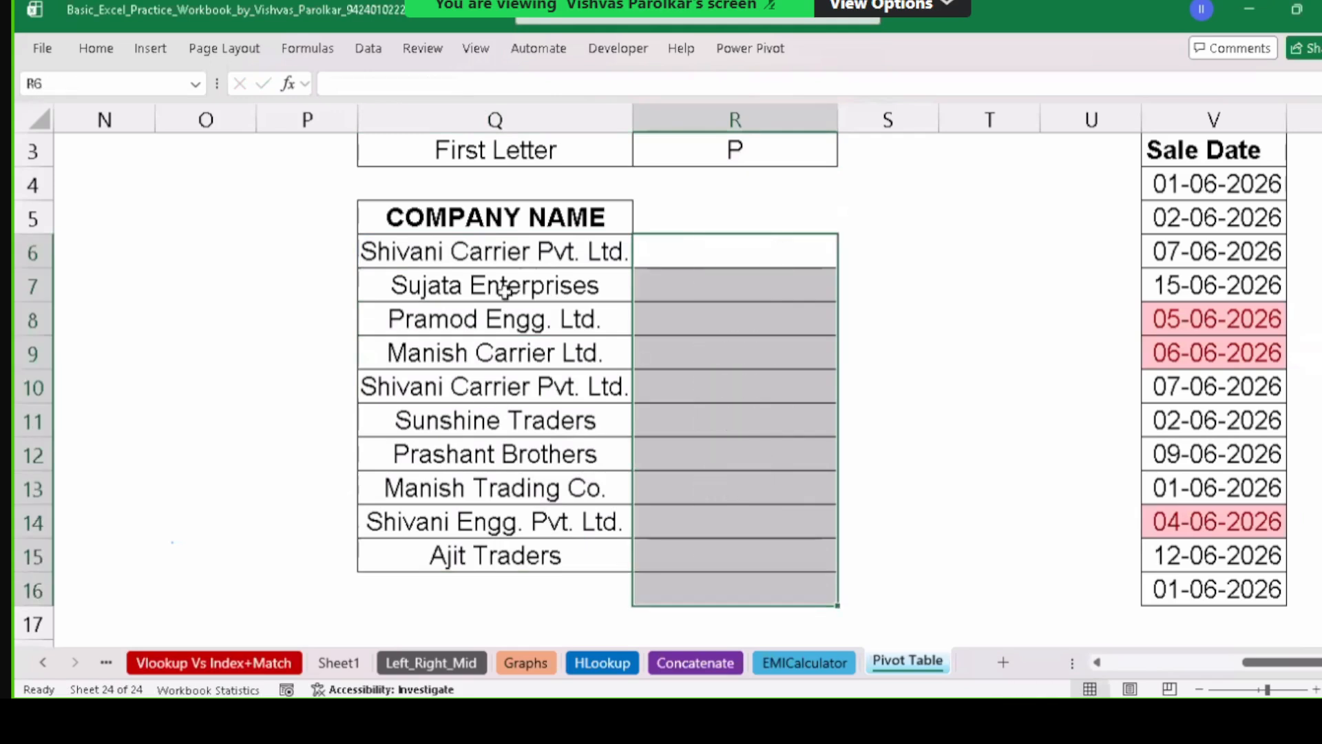
For Q6:Q15, pick Conditional Formatting > New Rule with 'Use a formula to determine which cells to format'.
{"action": "left_click", "coordinate": [488, 229]}
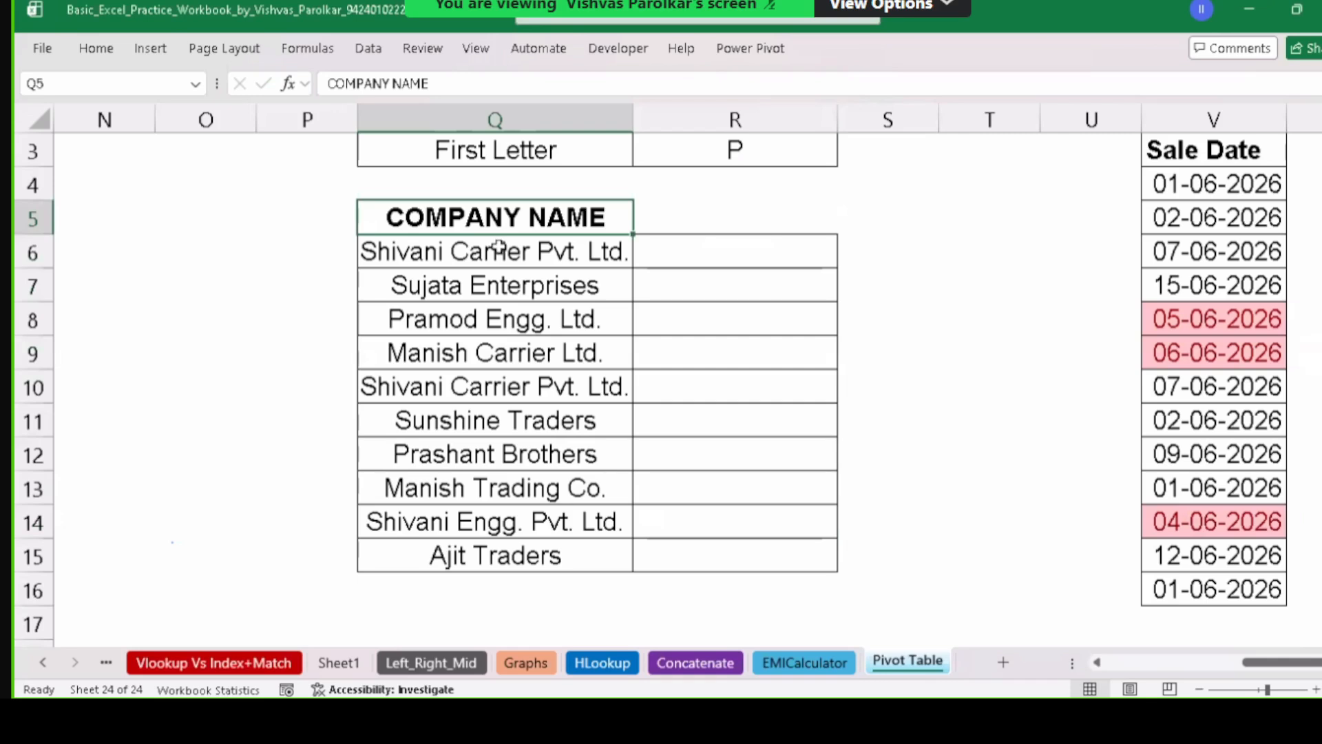
{"action": "left_click", "coordinate": [506, 250]}
{"action": "left_click_drag", "start_coordinate": [506, 249], "coordinate": [537, 547]}
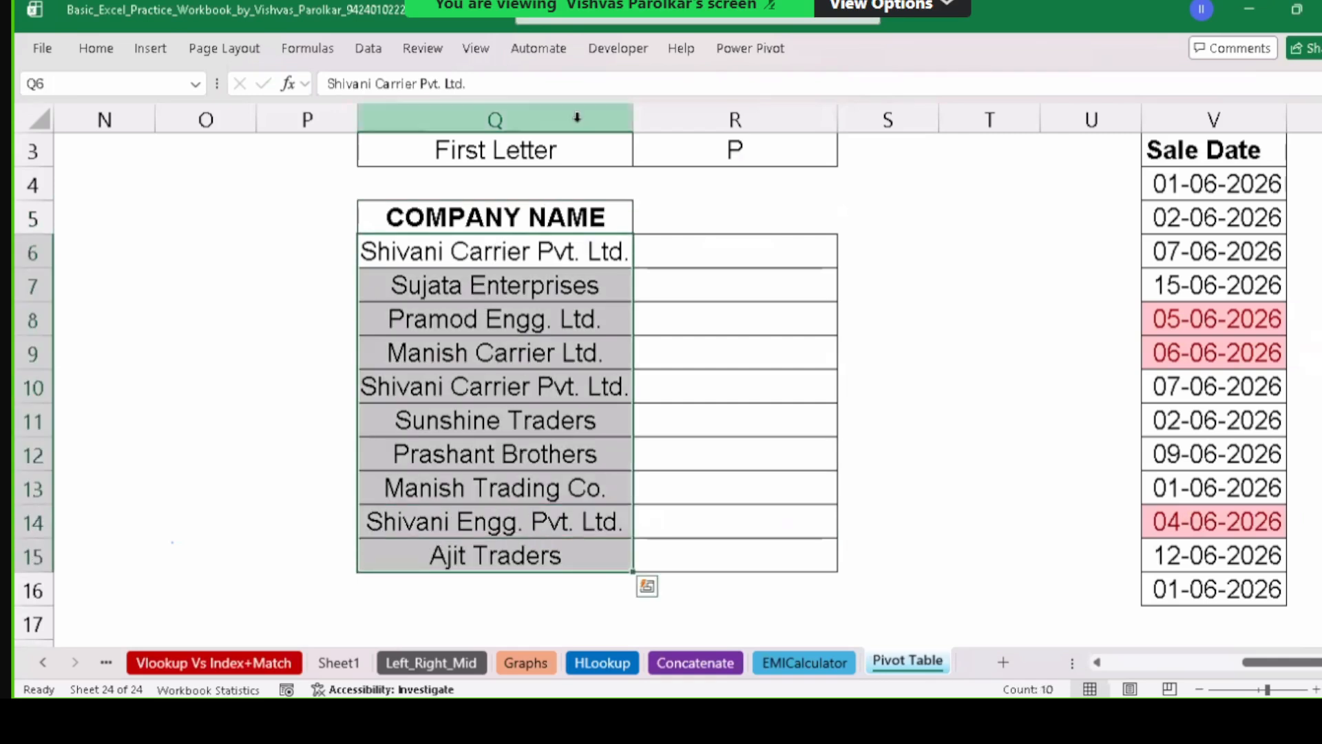
{"action": "left_click", "coordinate": [95, 49]}
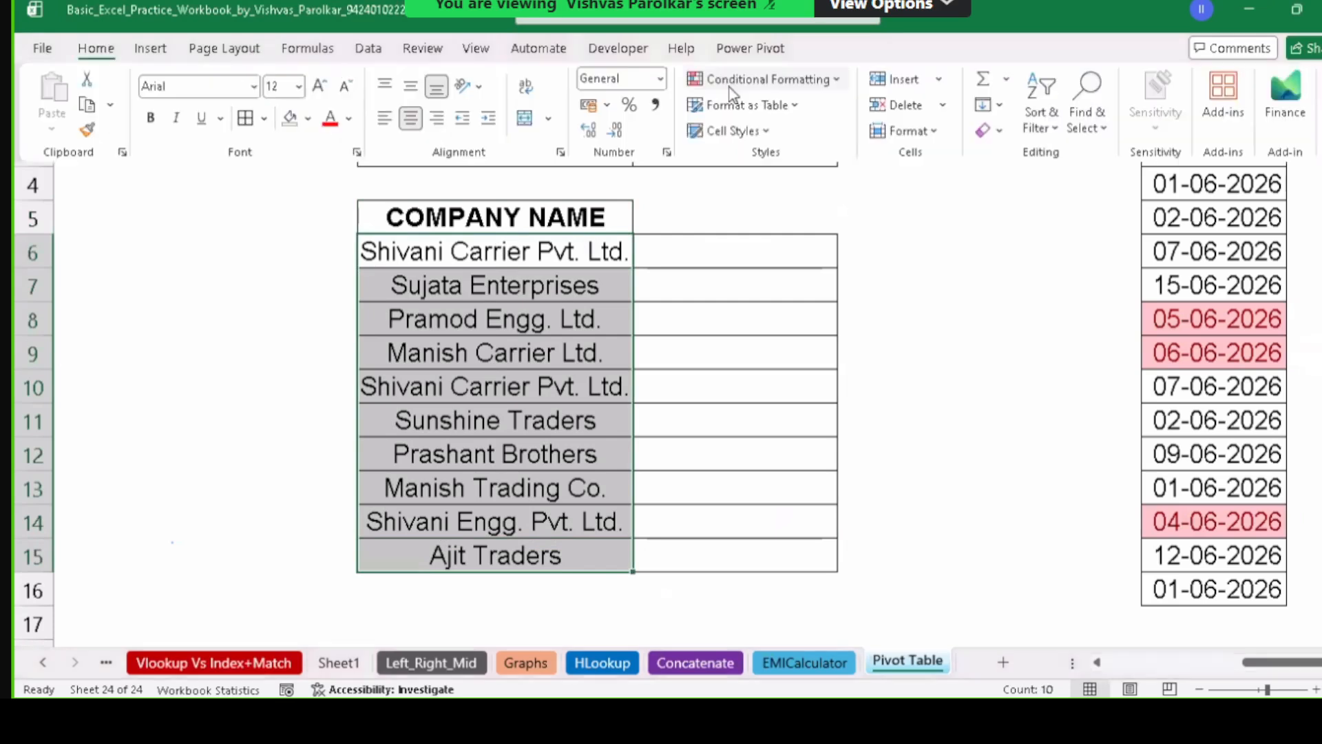
{"action": "left_click", "coordinate": [842, 80]}
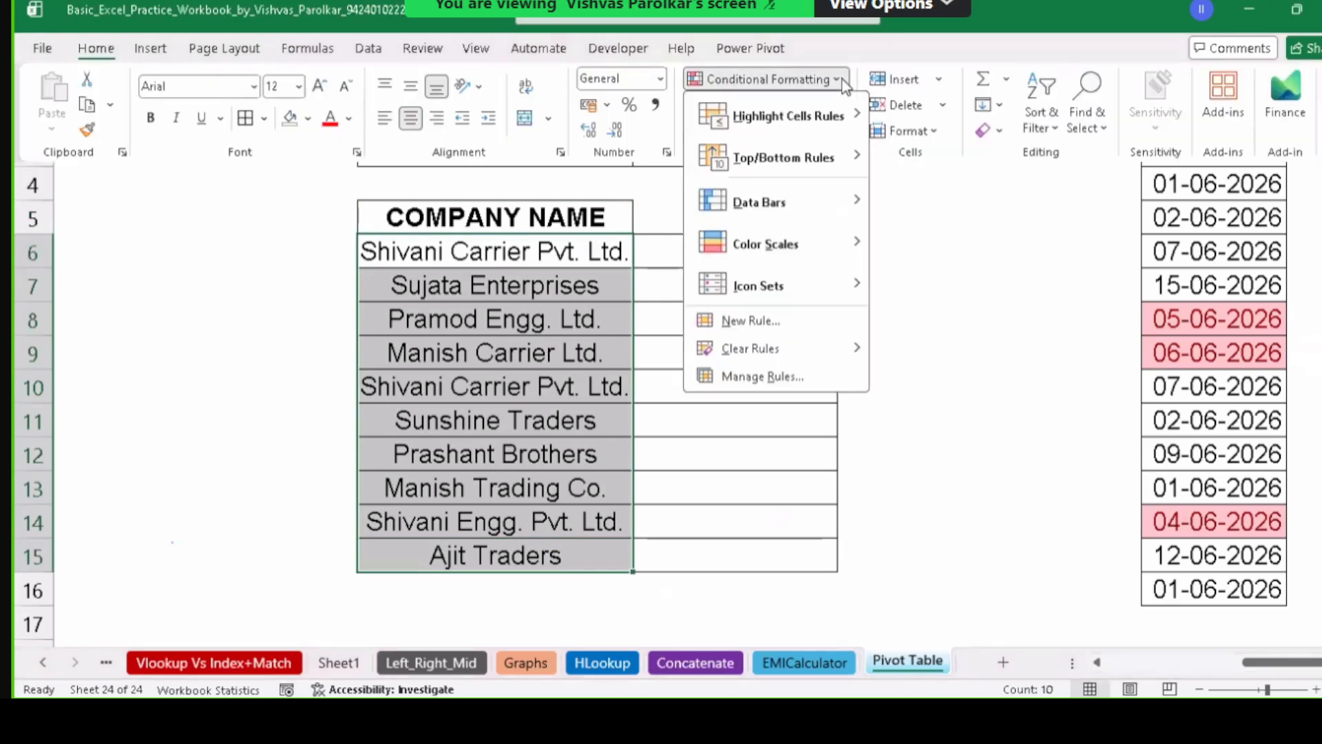
{"action": "left_click", "coordinate": [750, 321]}
{"action": "left_click", "coordinate": [645, 265]}
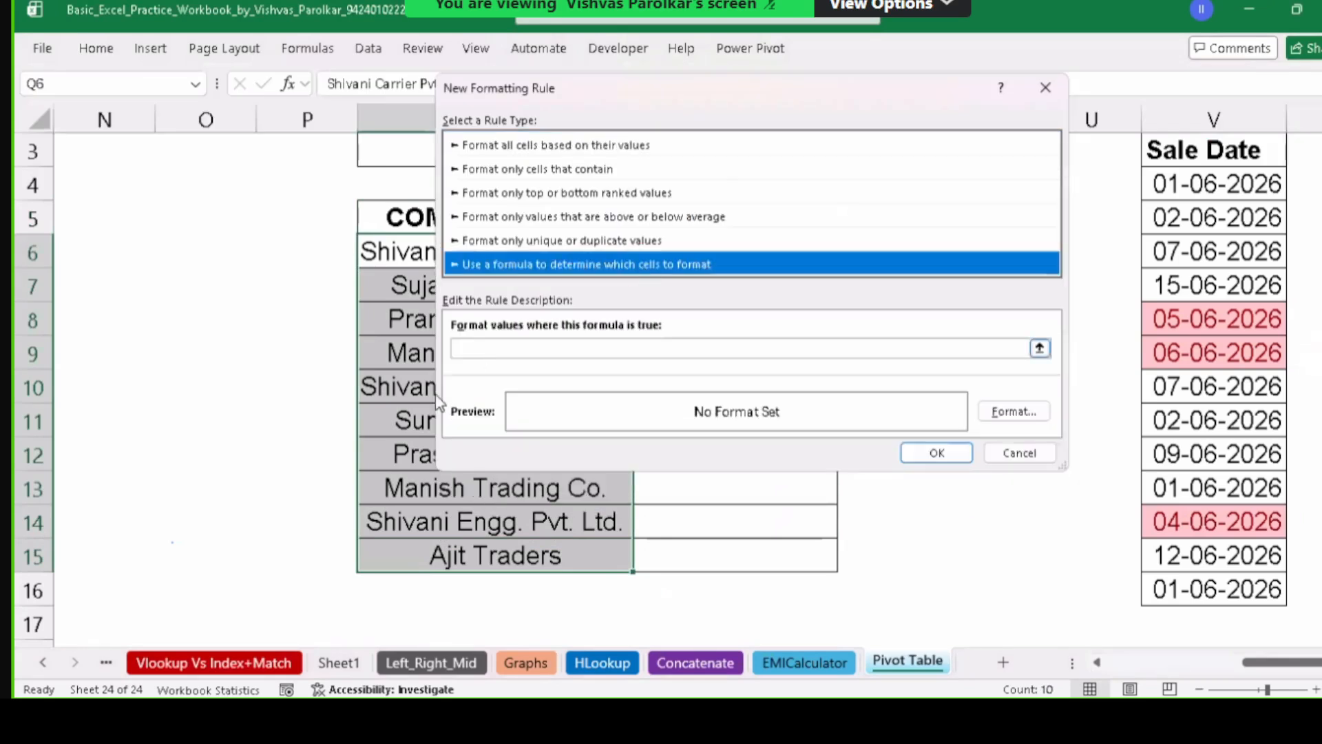
Start the rule formula as =left($Q$6 by referencing the first company name in Q6.
{"action": "left_click", "coordinate": [486, 348]}
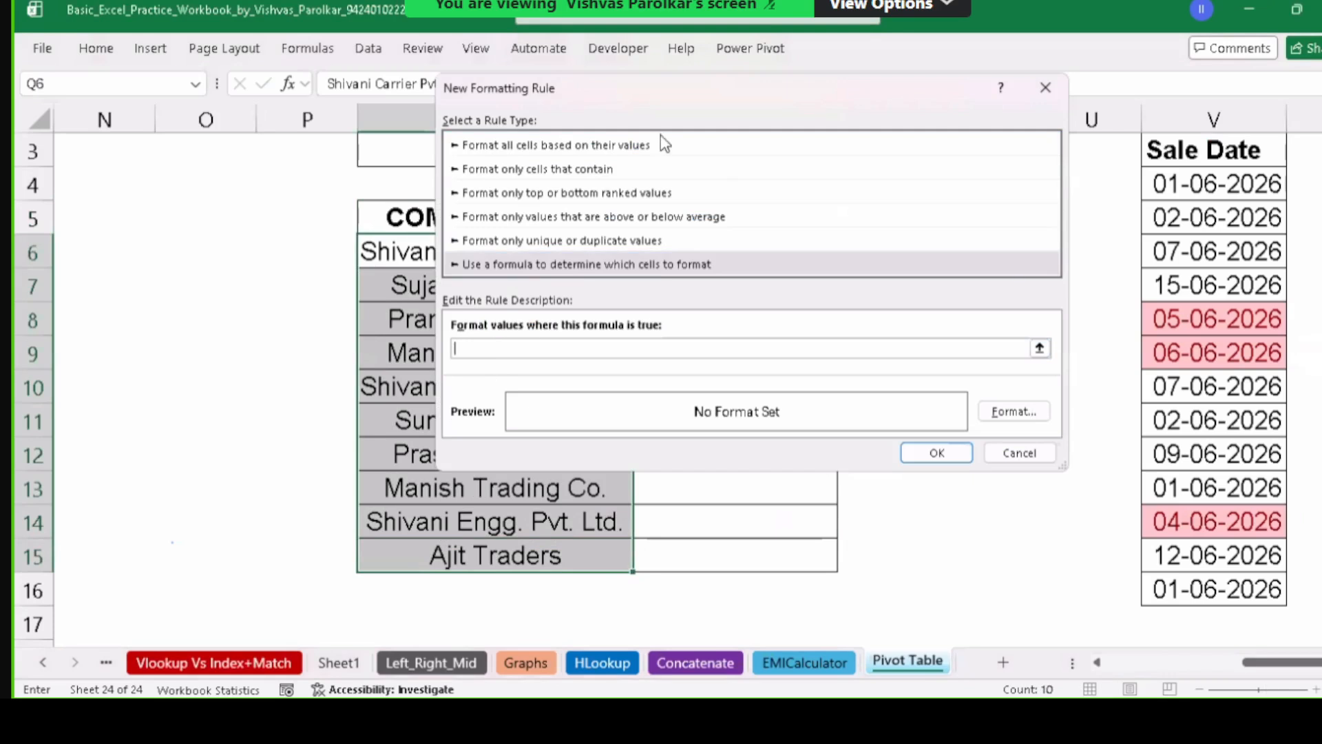
{"action": "left_click_drag", "start_coordinate": [671, 89], "coordinate": [922, 69]}
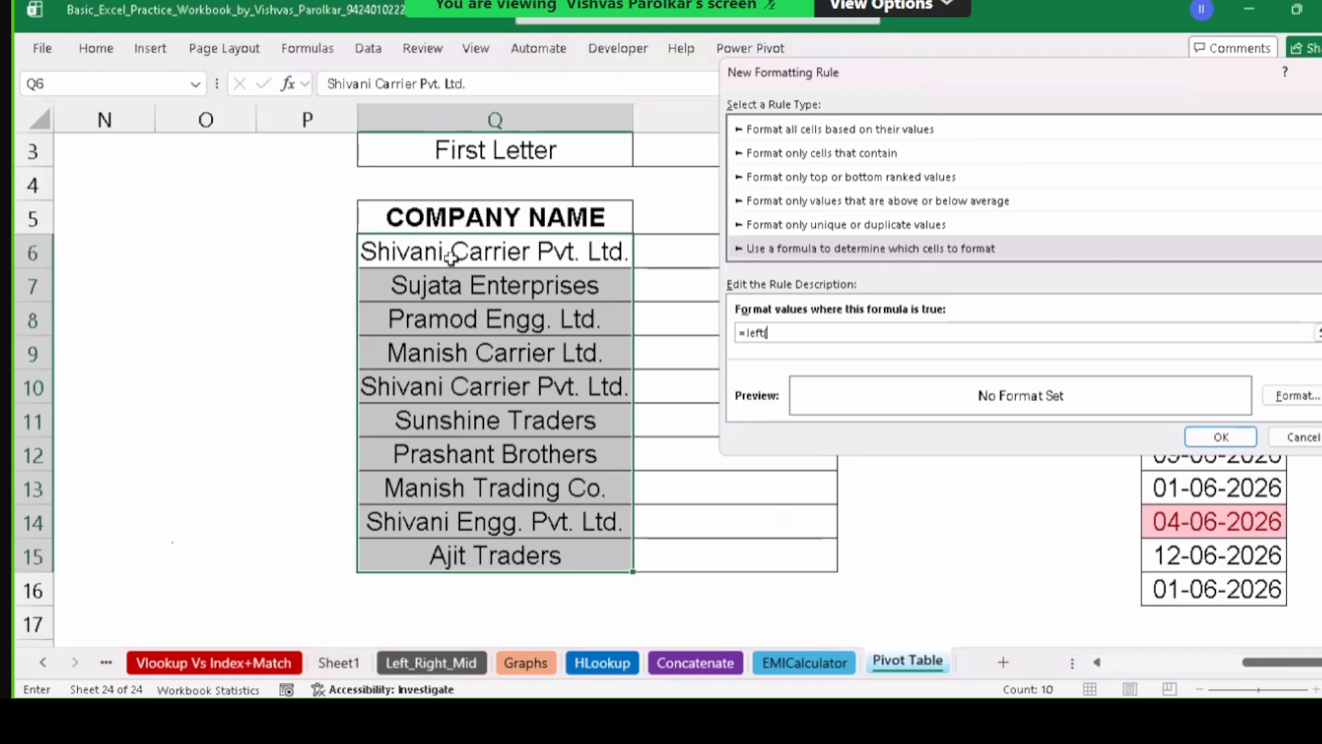
{"action": "left_click", "coordinate": [521, 256]}
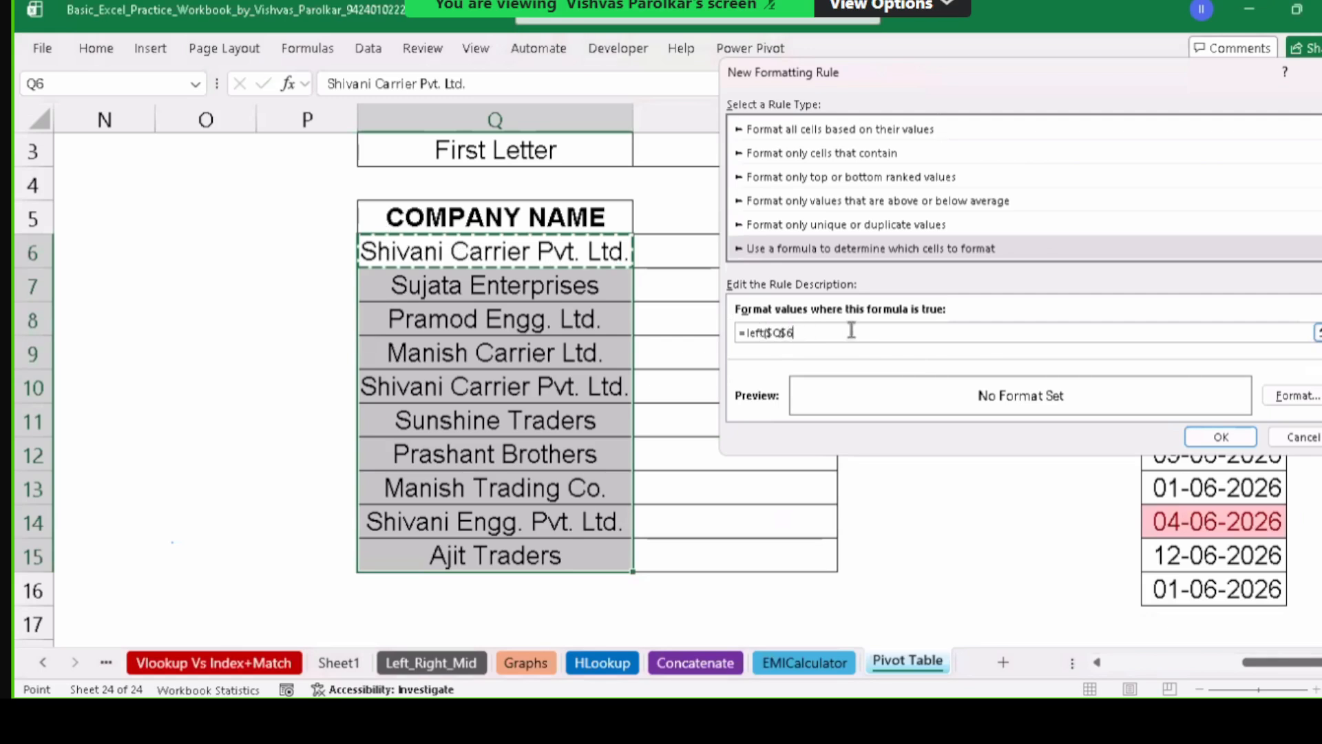
{"action": "left_click", "coordinate": [788, 333]}
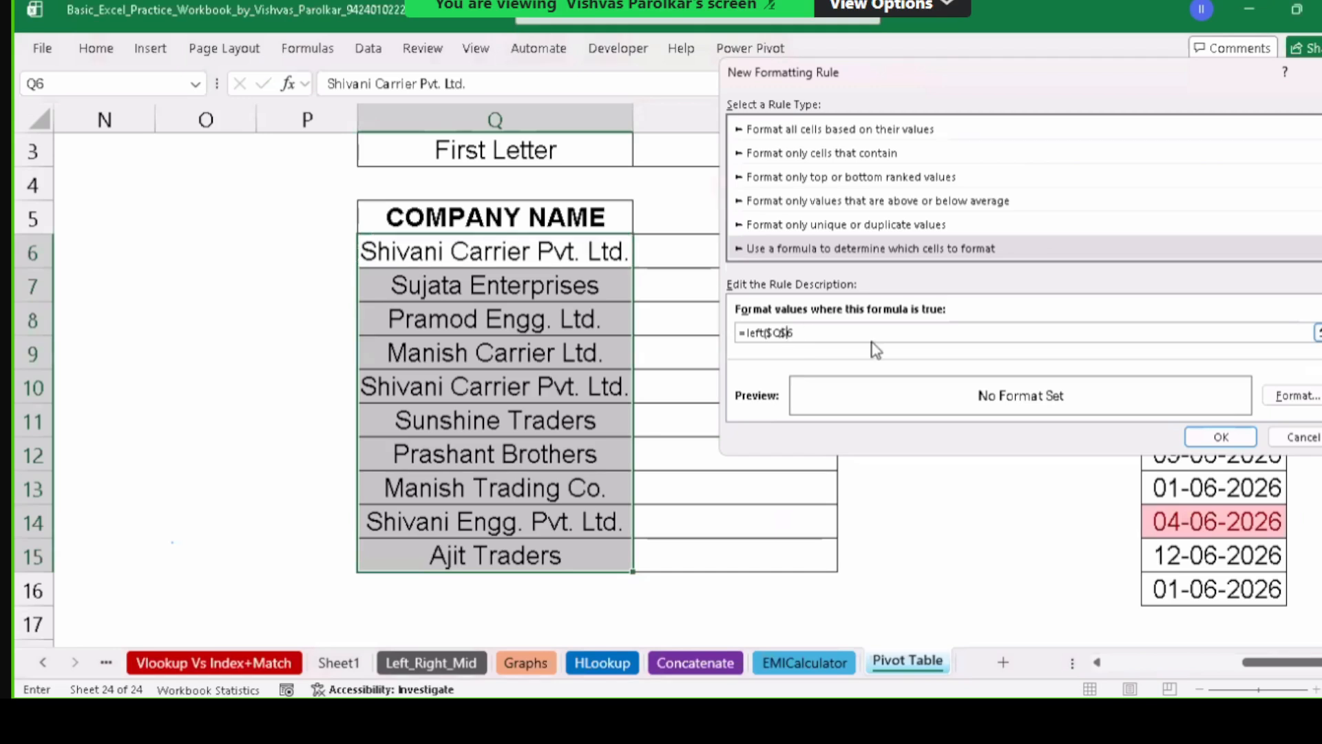
Complete the rule formula as =left($Q6,1)=$R$3 so it compares each name's first letter with R3.
{"action": "key", "text": "BackSpace"}
{"action": "type", "text": ",1)"}
{"action": "type", "text": "="}
{"action": "left_click_drag", "start_coordinate": [825, 84], "coordinate": [995, 80]}
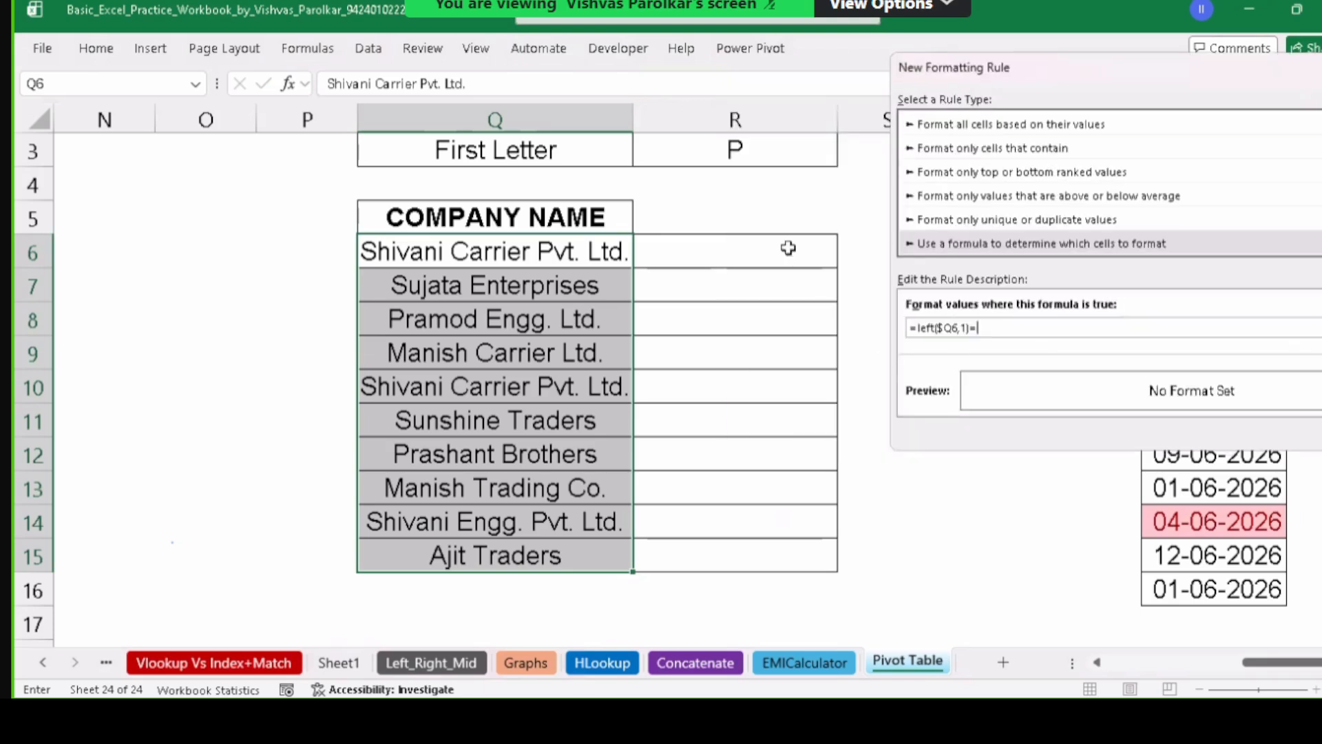
{"action": "left_click", "coordinate": [736, 152]}
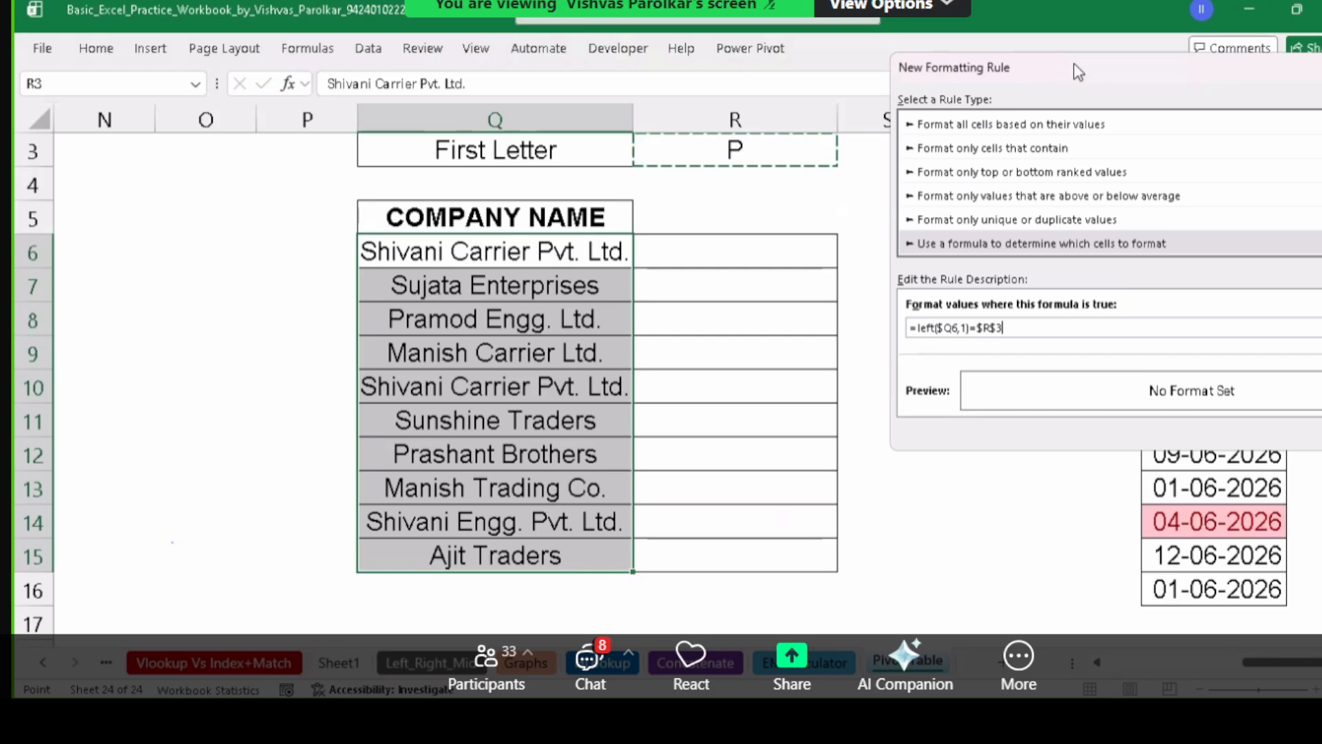
{"action": "left_click_drag", "start_coordinate": [1079, 71], "coordinate": [816, 71]}
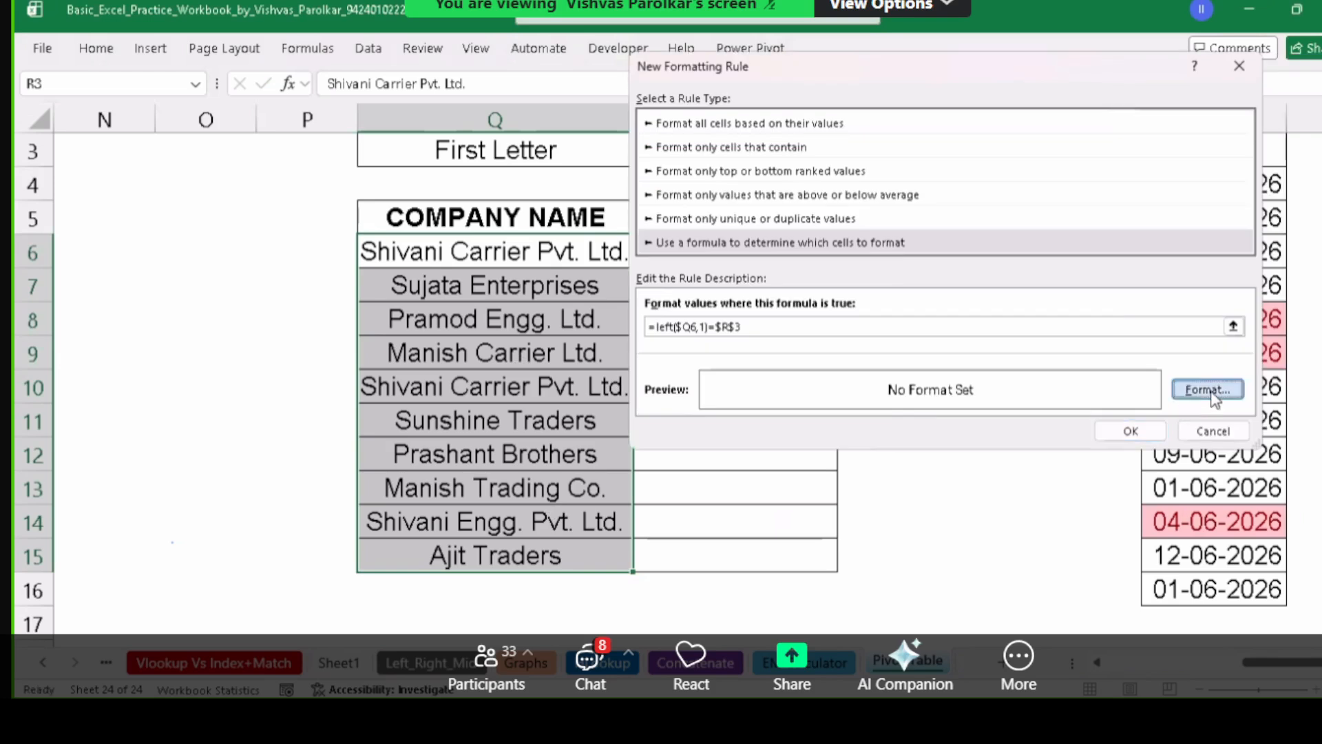
Give matching cells a black fill and yellow font, then apply the rule.
{"action": "left_click", "coordinate": [1209, 390]}
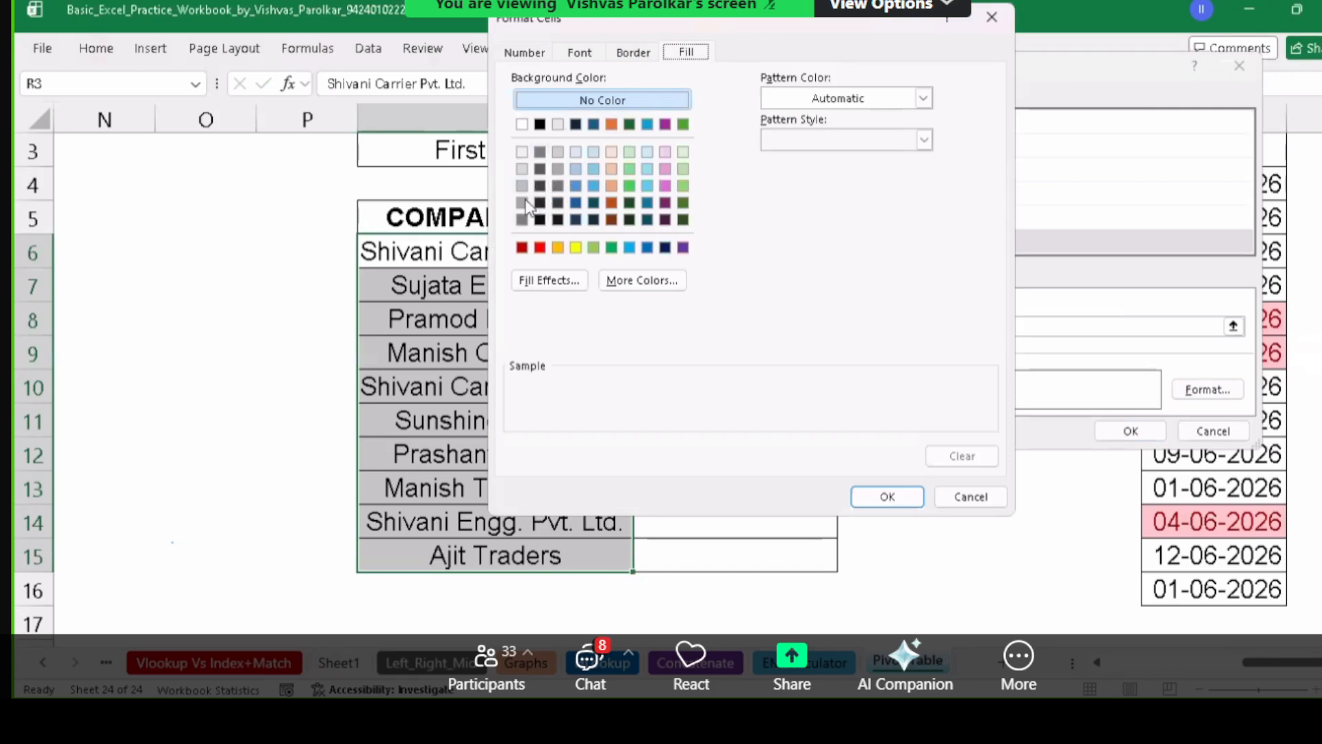
{"action": "left_click", "coordinate": [541, 125]}
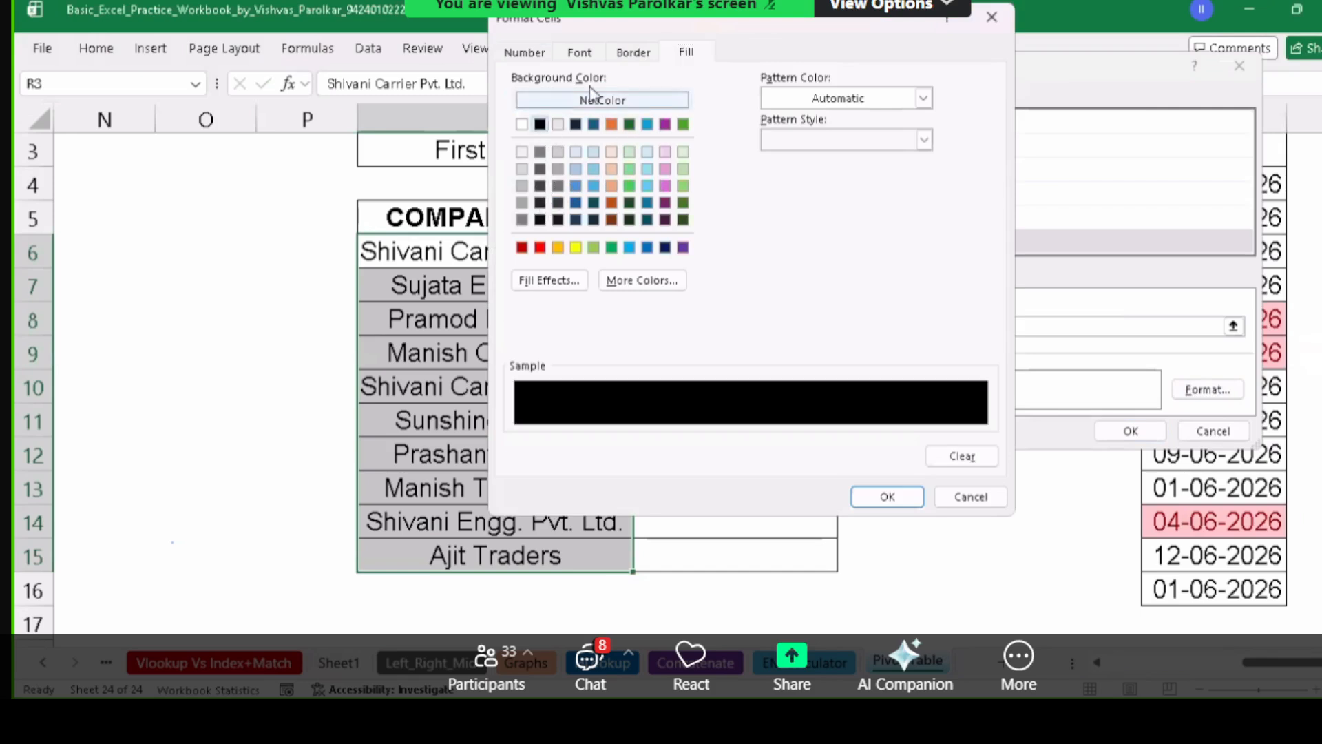
{"action": "left_click", "coordinate": [591, 55]}
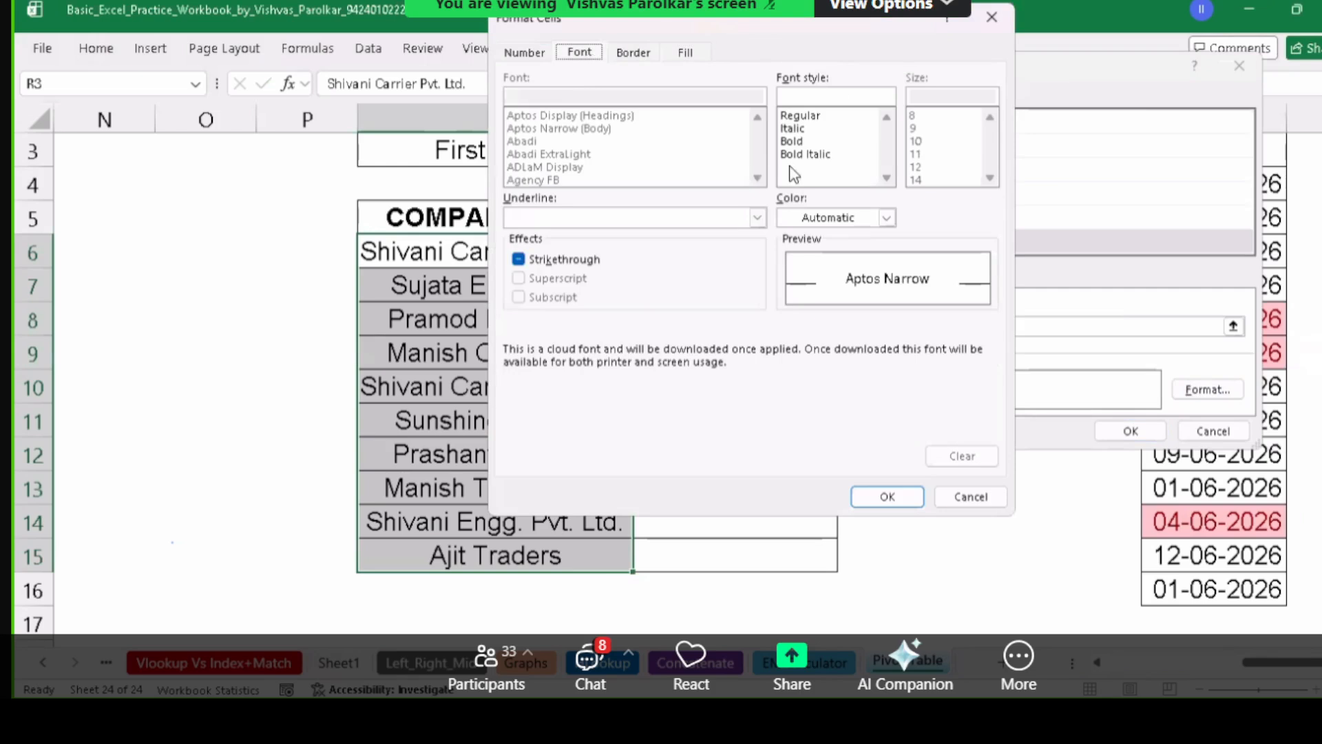
{"action": "left_click", "coordinate": [886, 218]}
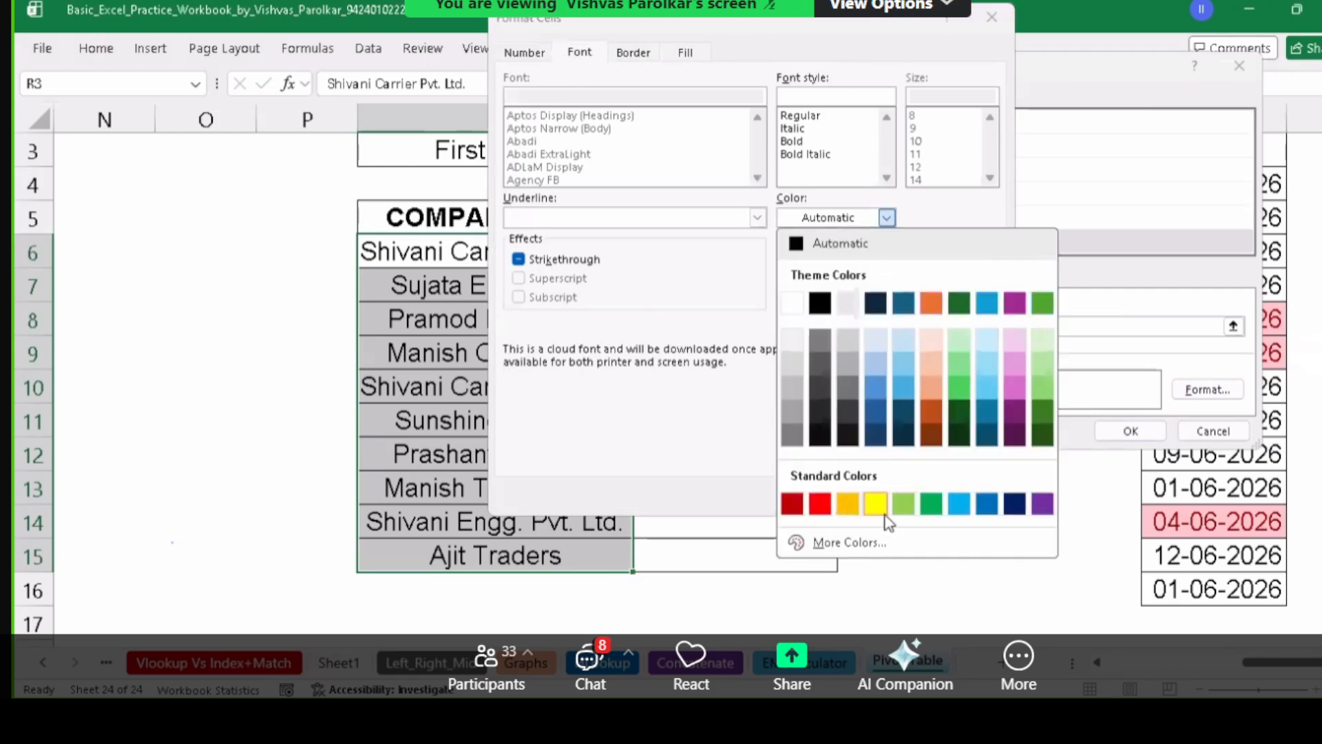
{"action": "left_click", "coordinate": [876, 506]}
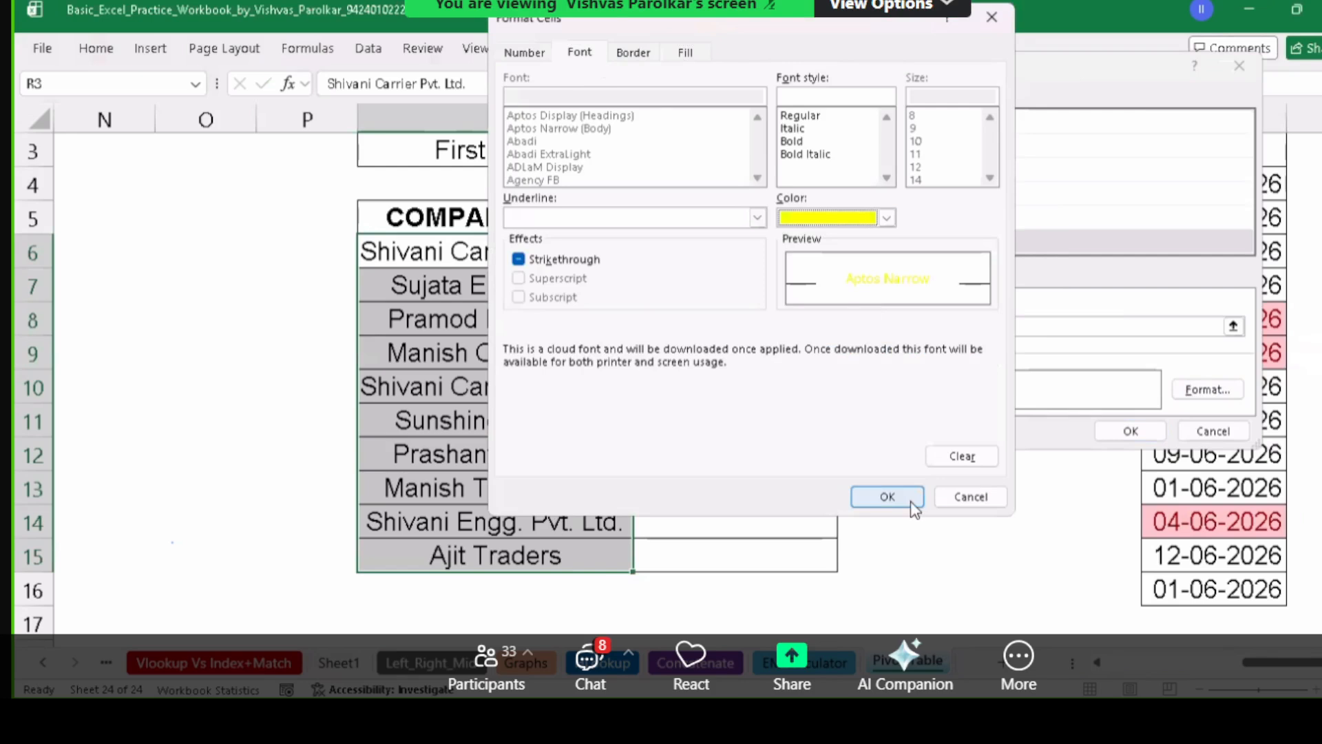
{"action": "left_click", "coordinate": [899, 498]}
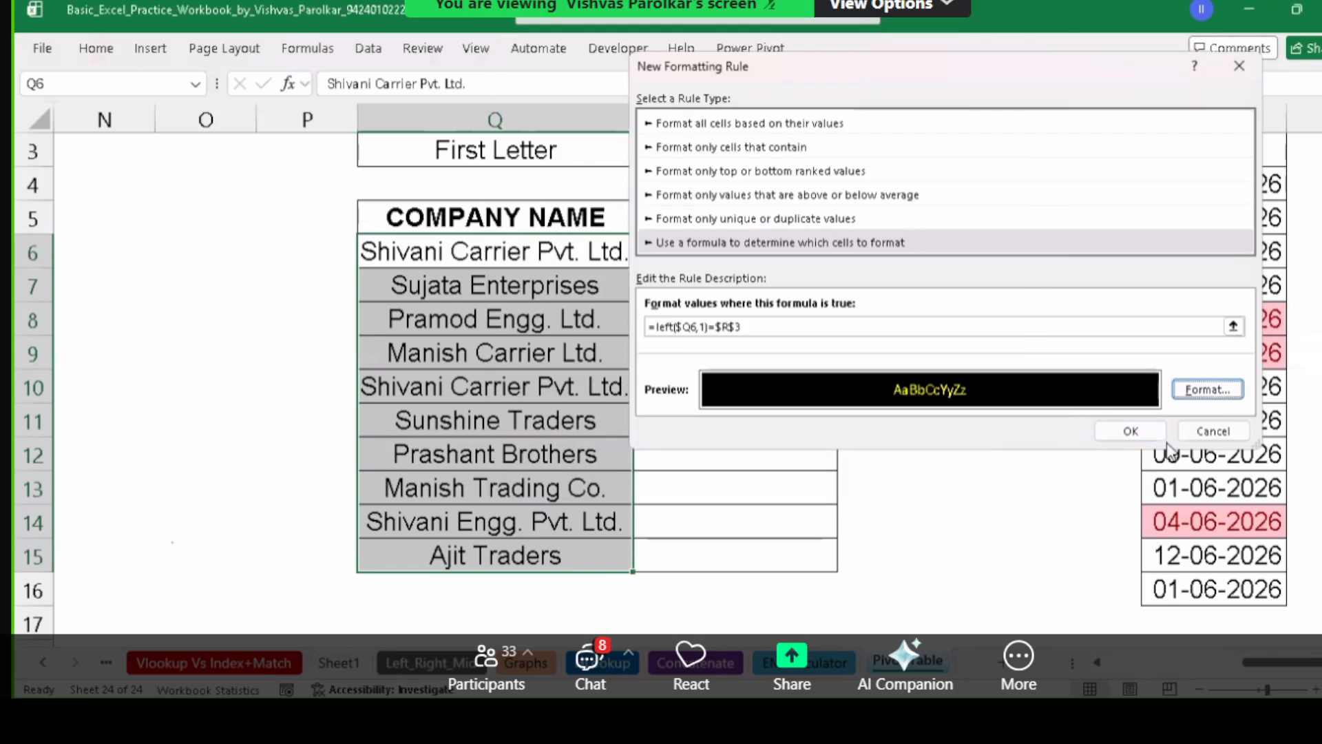
{"action": "left_click", "coordinate": [1150, 431]}
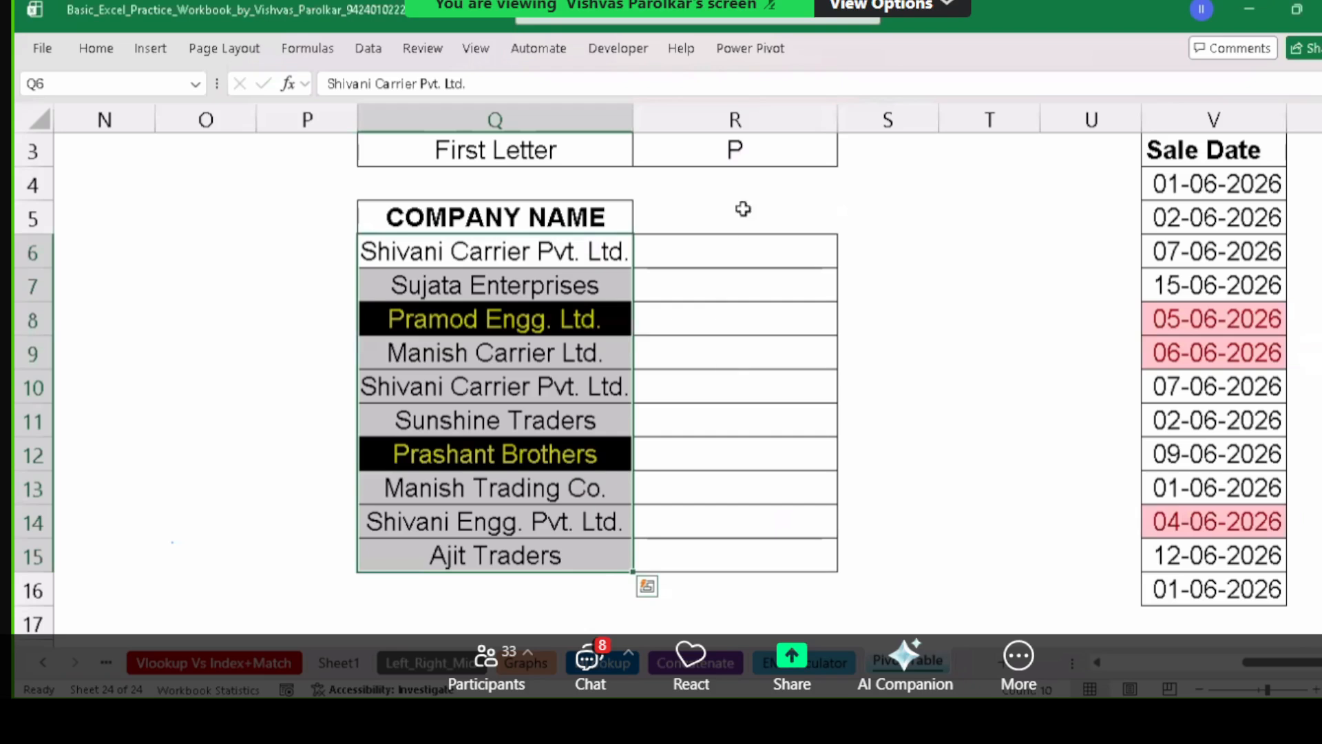
Change the first letter in R3 to S.
{"action": "left_click", "coordinate": [593, 321]}
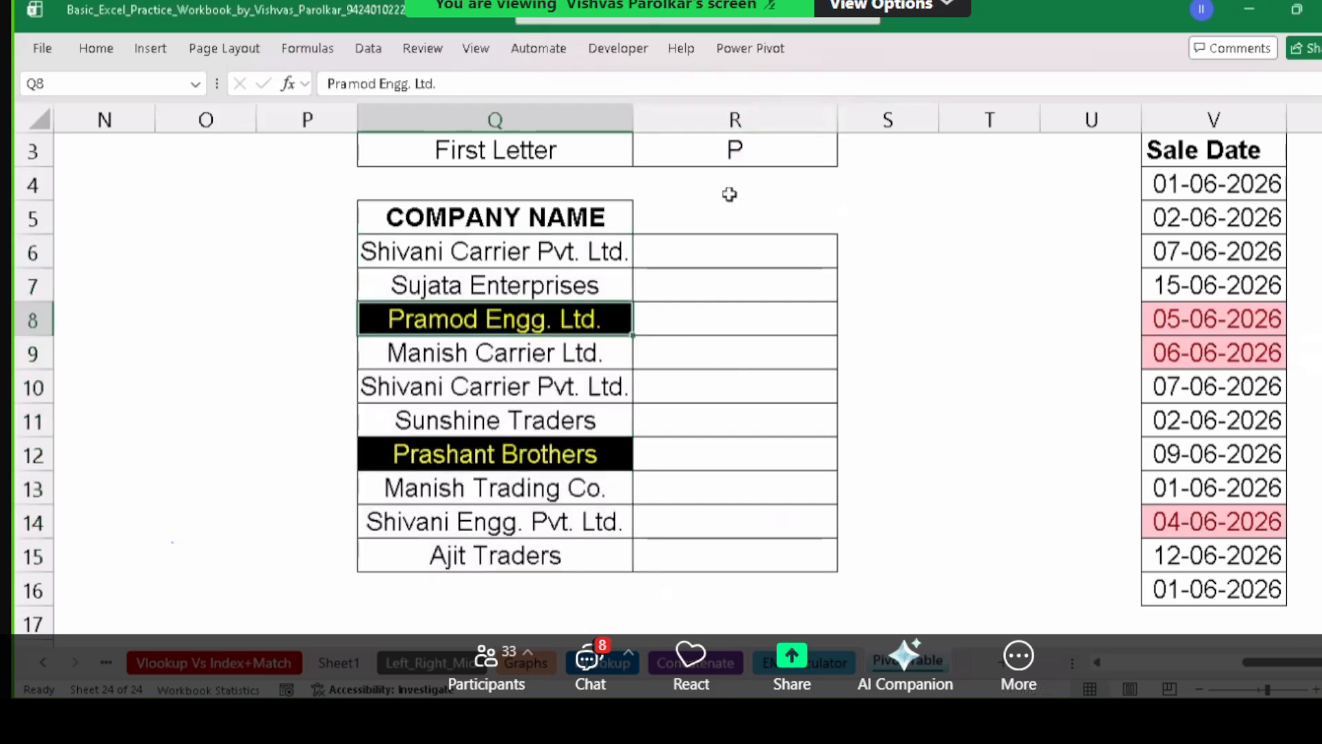
{"action": "scroll", "coordinate": [765, 146], "scroll_direction": "up", "scroll_amount": 1}
{"action": "left_click", "coordinate": [764, 146]}
{"action": "key", "text": "Down"}
{"action": "key", "text": "Down"}
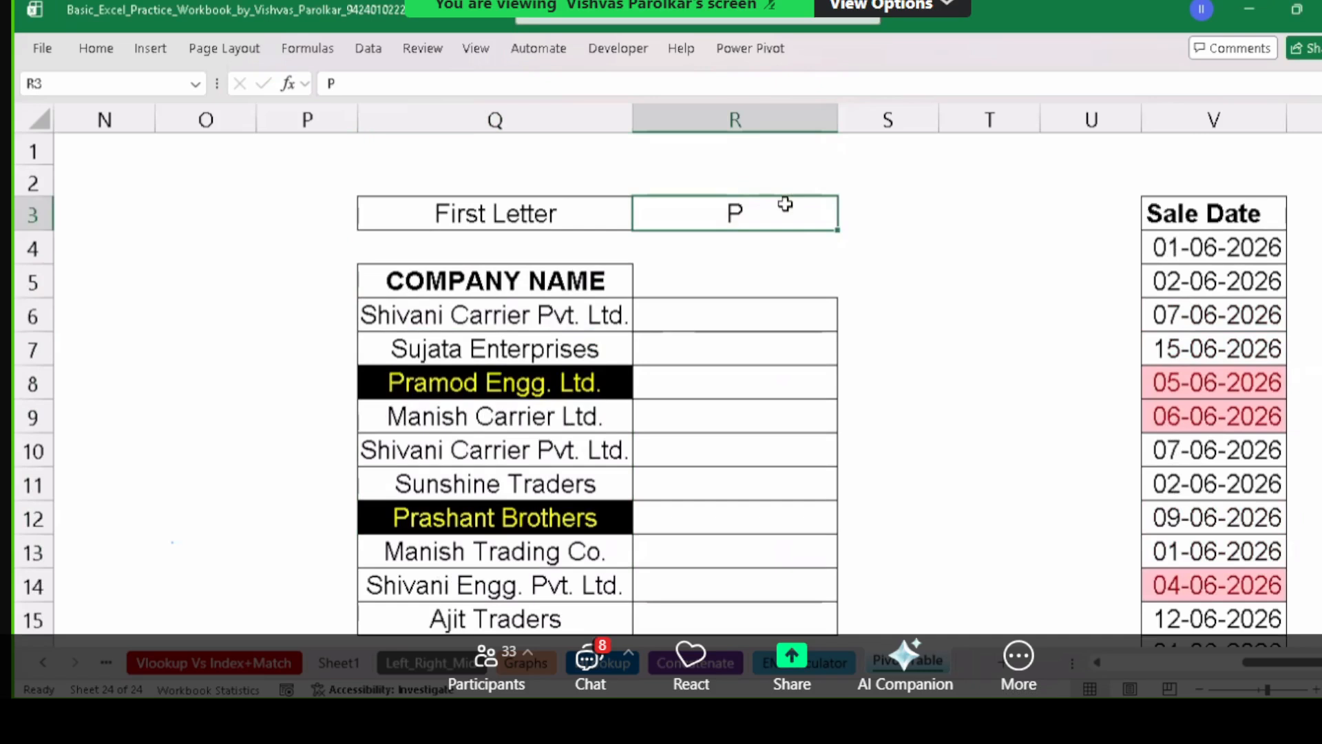
{"action": "type", "text": "s"}
{"action": "key", "text": "BackSpace"}
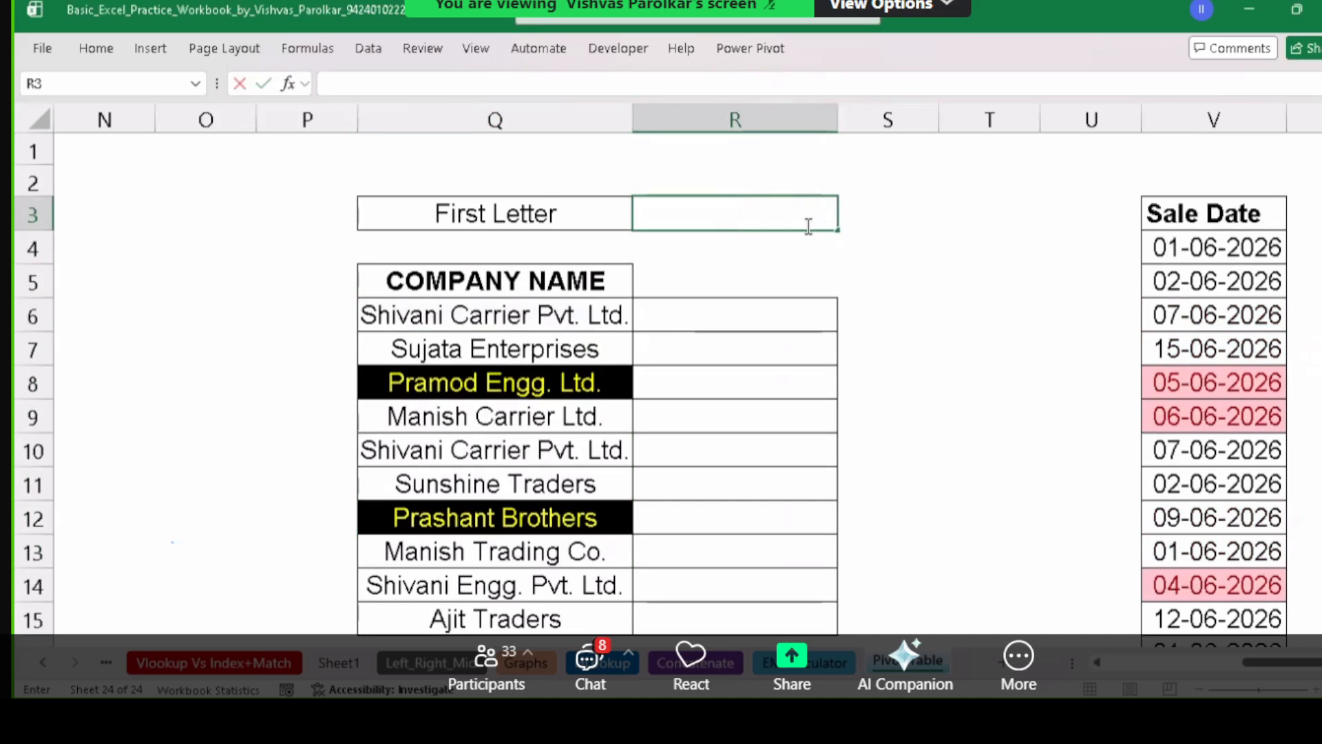
{"action": "type", "text": "S"}
{"action": "key", "text": "Return"}
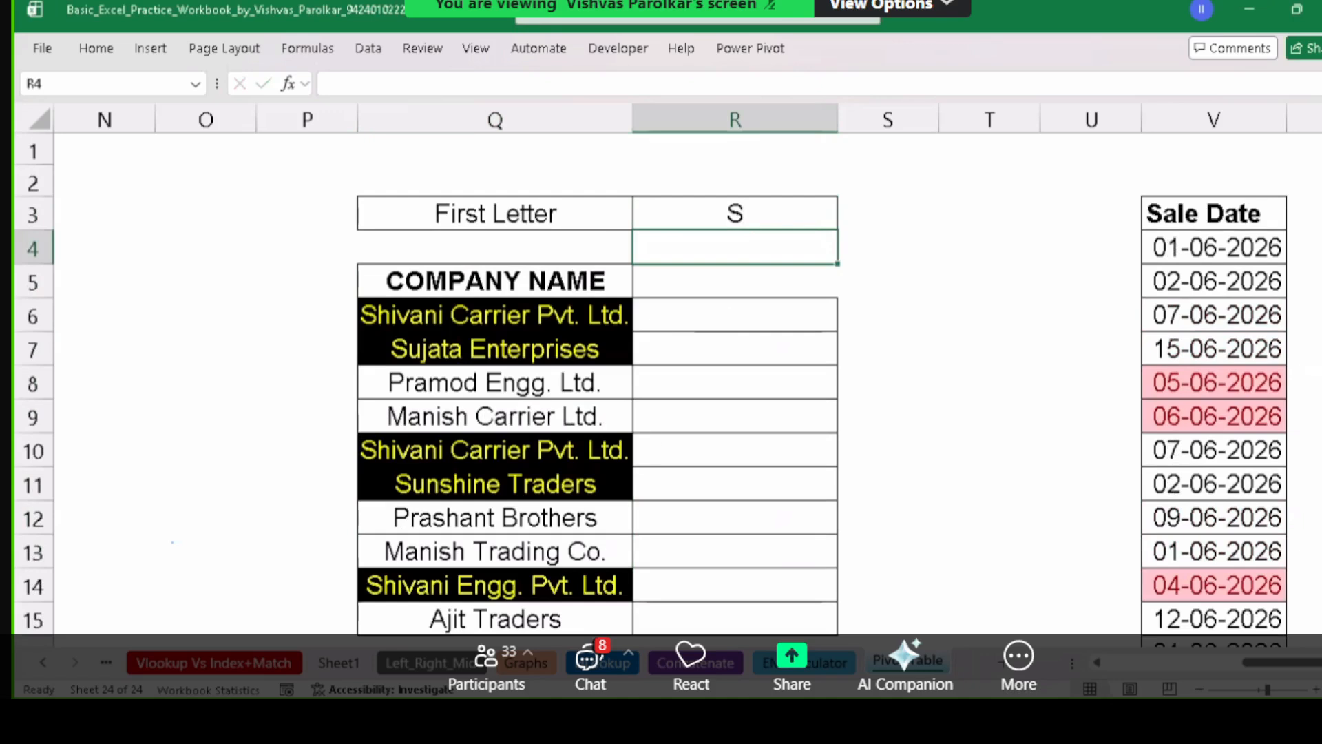
Select company names Q6:Q15 to check highlights, then set R3 to R.
{"action": "left_click", "coordinate": [629, 479]}
{"action": "key", "text": "Down"}
{"action": "key", "text": "Down"}
{"action": "key", "text": "Down"}
{"action": "key", "text": "Down"}
{"action": "key", "text": "Down"}
{"action": "key", "text": "Down"}
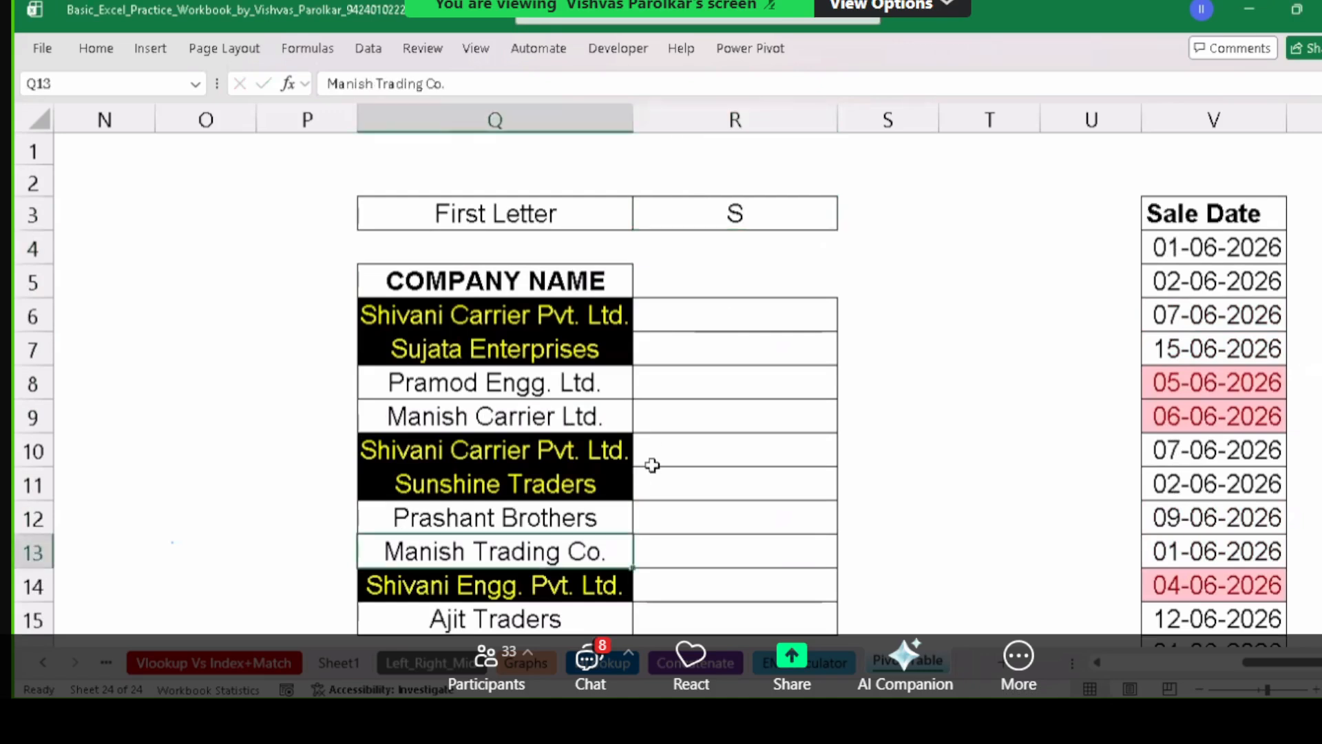
{"action": "key", "text": "Up"}
{"action": "key", "text": "Up"}
{"action": "key", "text": "Up"}
{"action": "key", "text": "Up"}
{"action": "key", "text": "Up"}
{"action": "key", "text": "Up"}
{"action": "key", "text": "Up"}
{"action": "key", "text": "Up"}
{"action": "key", "text": "Up"}
{"action": "key", "text": "Up"}
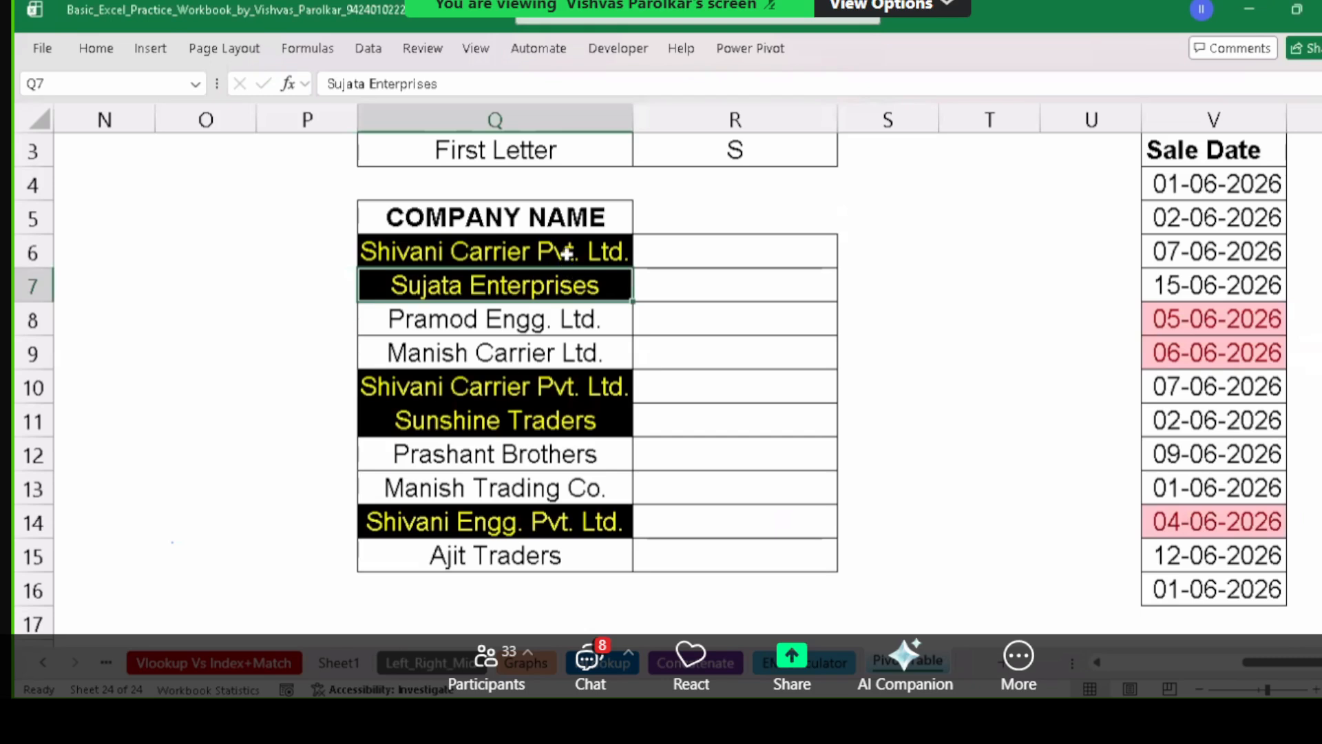
{"action": "left_click_drag", "start_coordinate": [566, 251], "coordinate": [571, 551]}
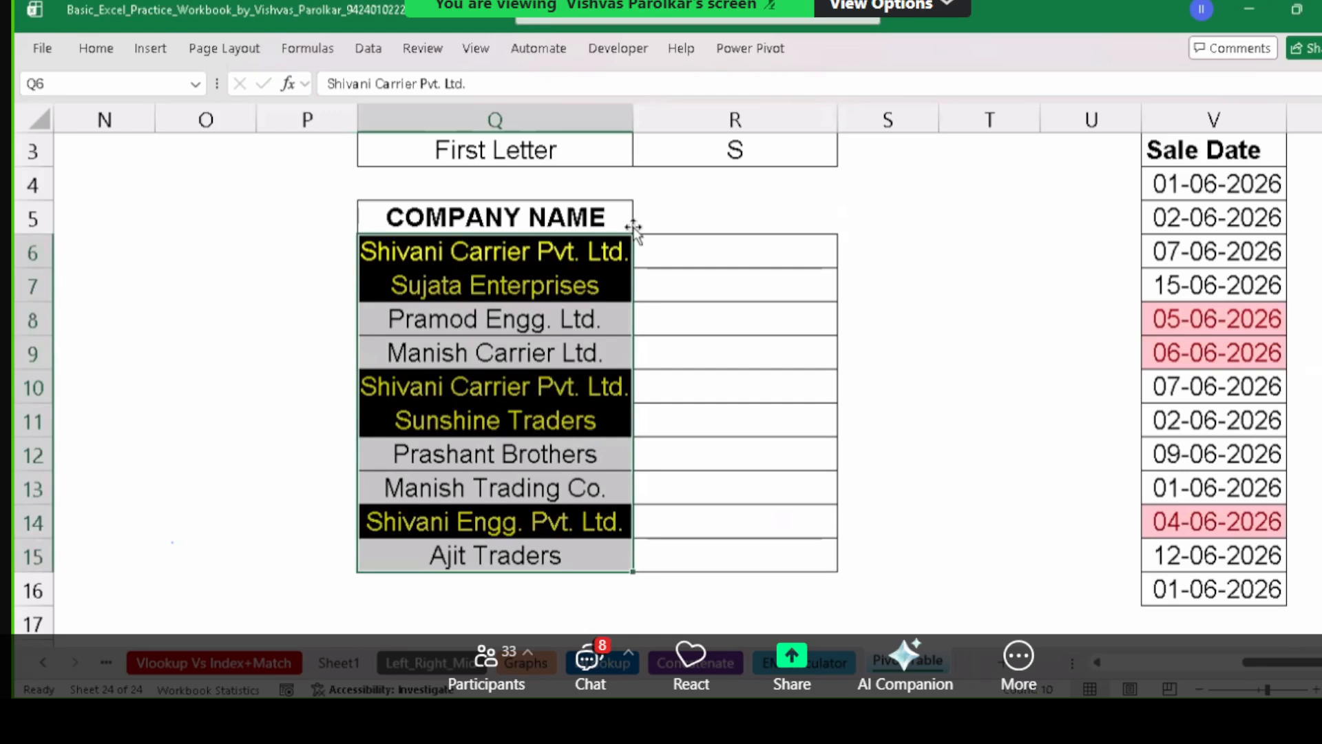
{"action": "left_click", "coordinate": [778, 155]}
{"action": "type", "text": "R"}
{"action": "key", "text": "Return"}
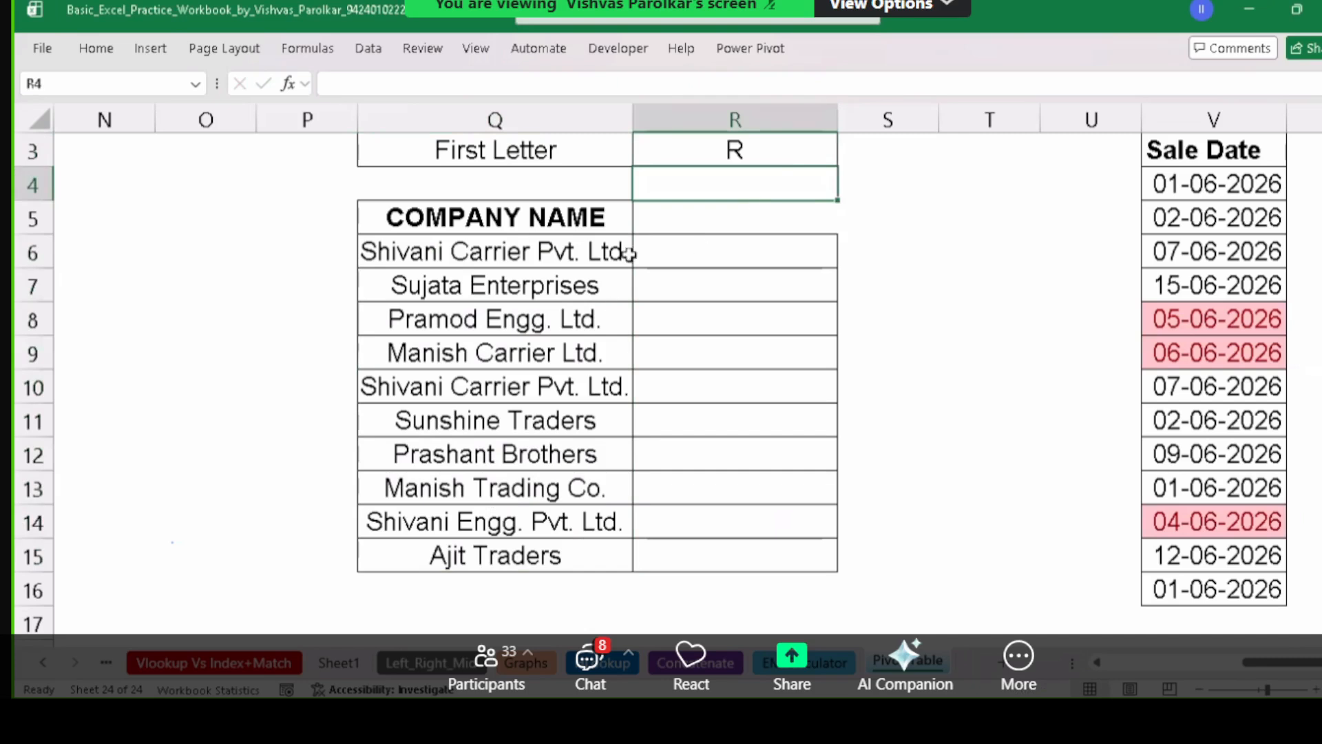
Replace the company name in Q9 with 'Rajat Tradres'.
{"action": "left_click_drag", "start_coordinate": [496, 251], "coordinate": [544, 525]}
{"action": "left_click", "coordinate": [498, 353]}
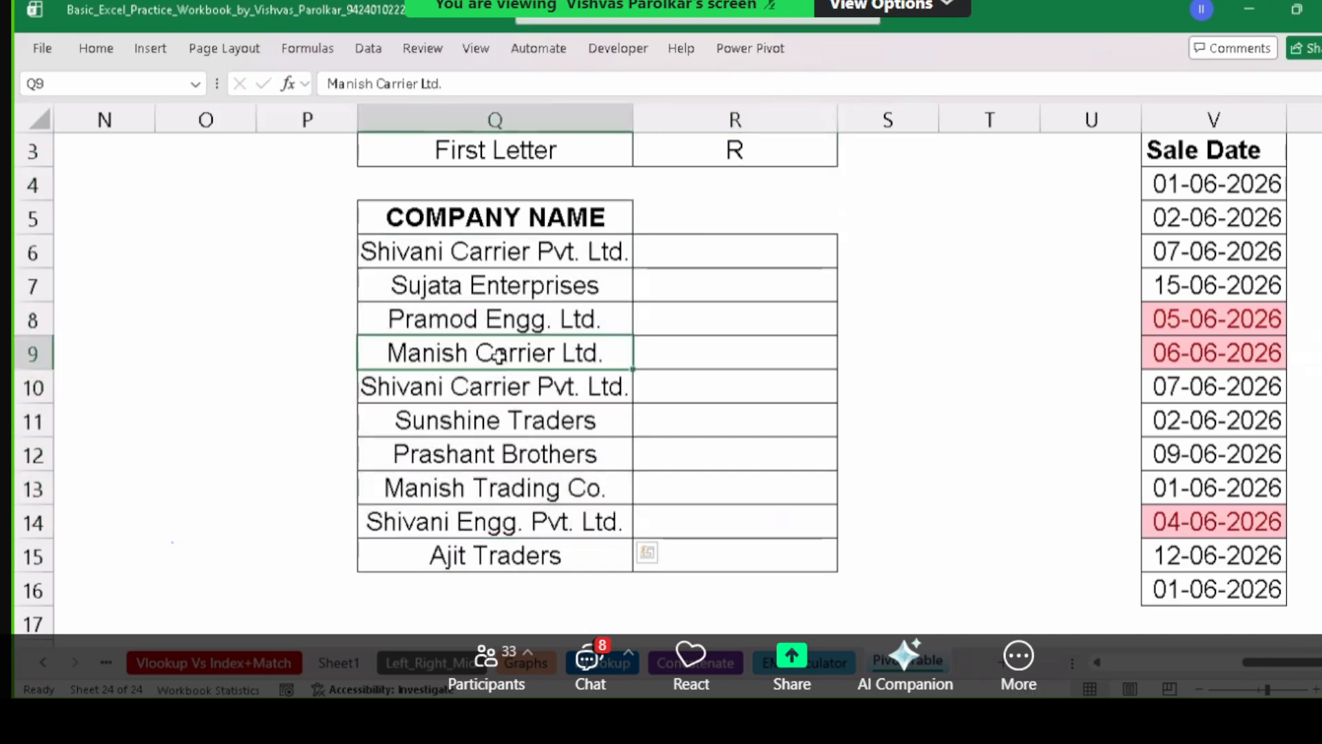
{"action": "type", "text": "RA"}
{"action": "key", "text": "BackSpace"}
{"action": "type", "text": "aja"}
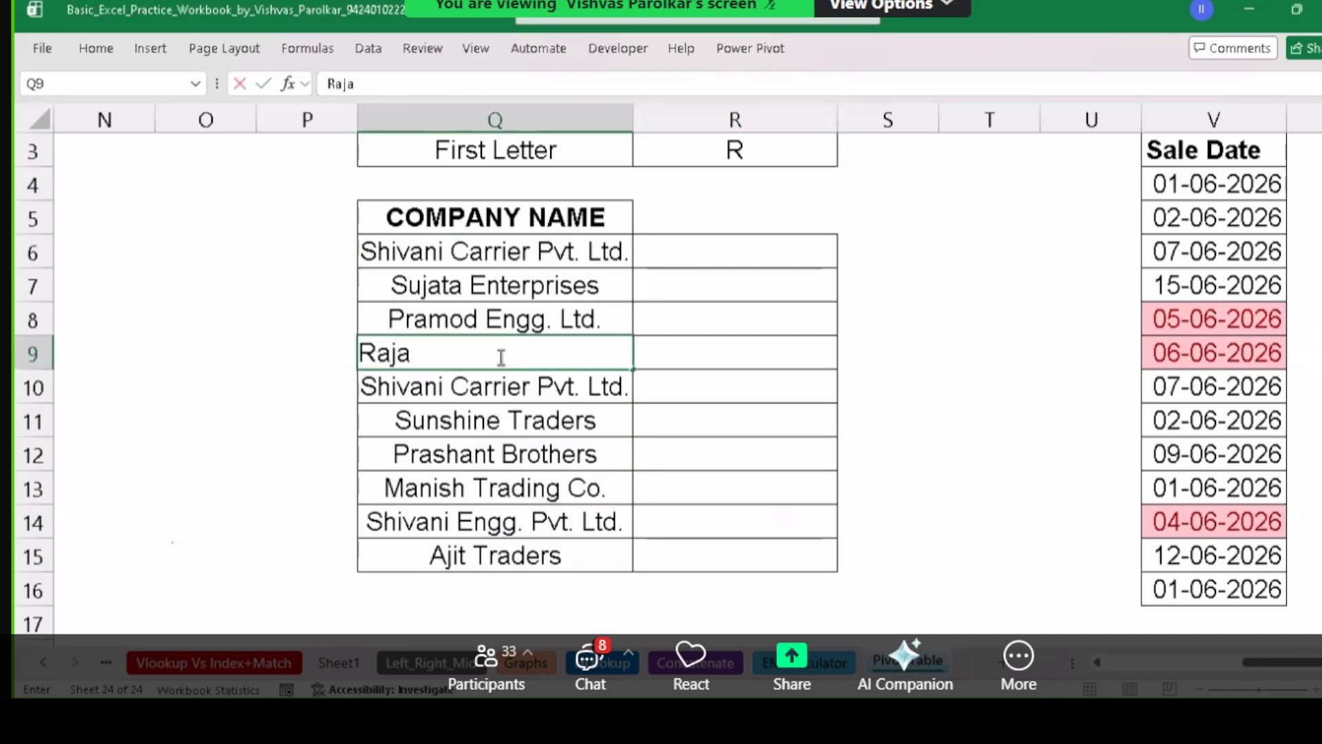
{"action": "type", "text": "t Tradres"}
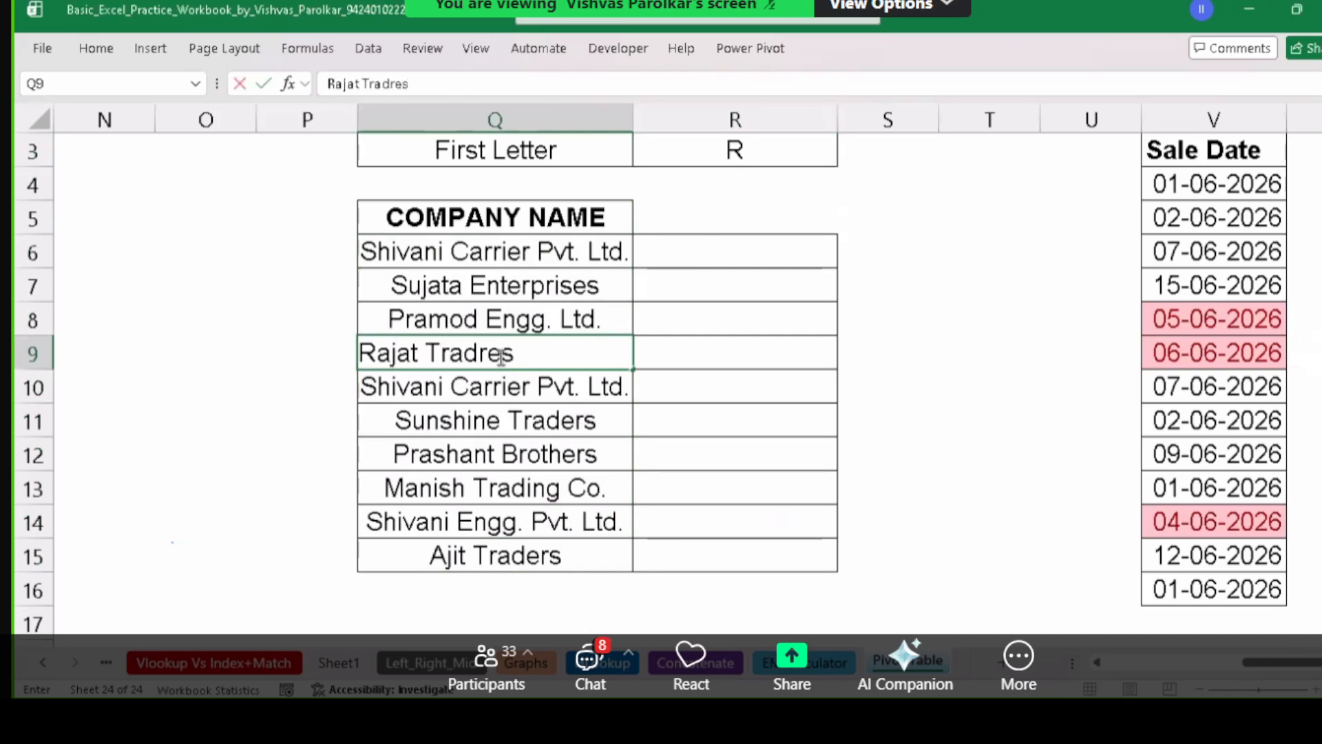
{"action": "key", "text": "Return"}
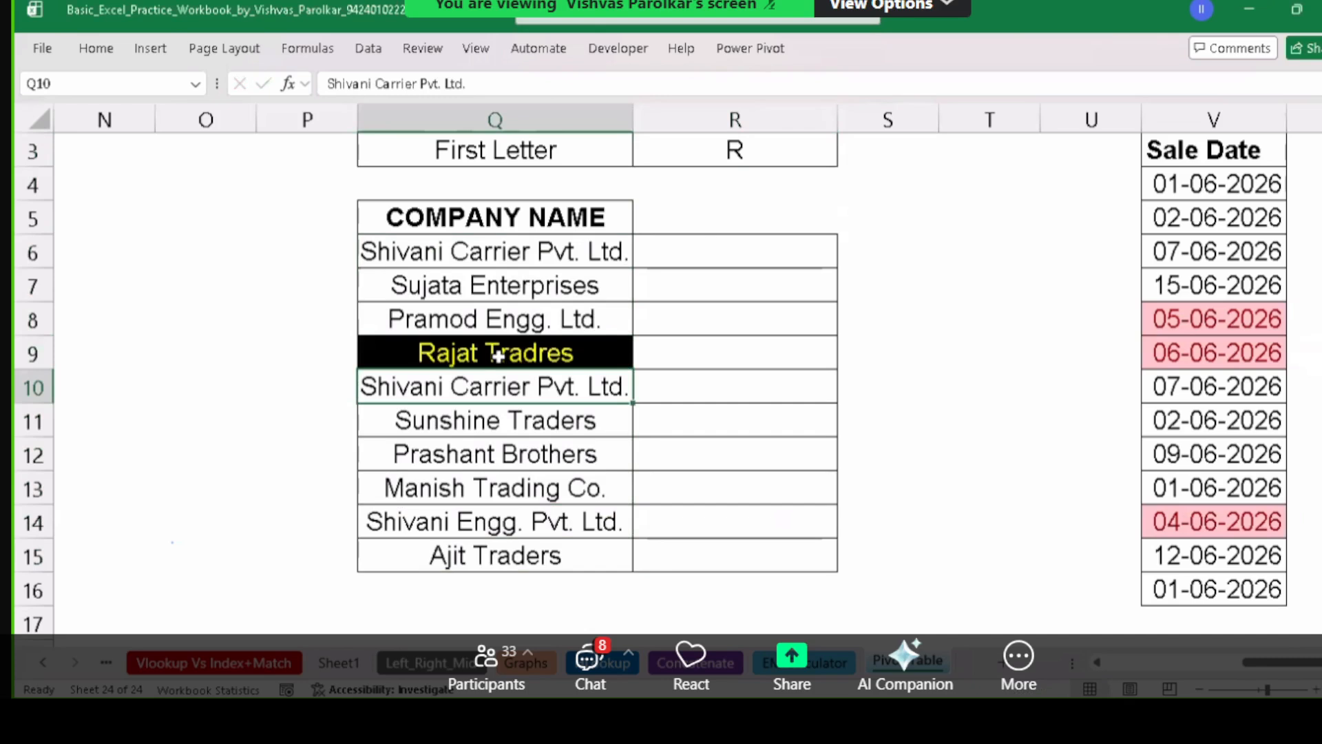
Correct Q9's spelling to 'Rajat Traders' and reselect Q6:Q15 to check the highlight.
{"action": "double_click", "coordinate": [527, 354]}
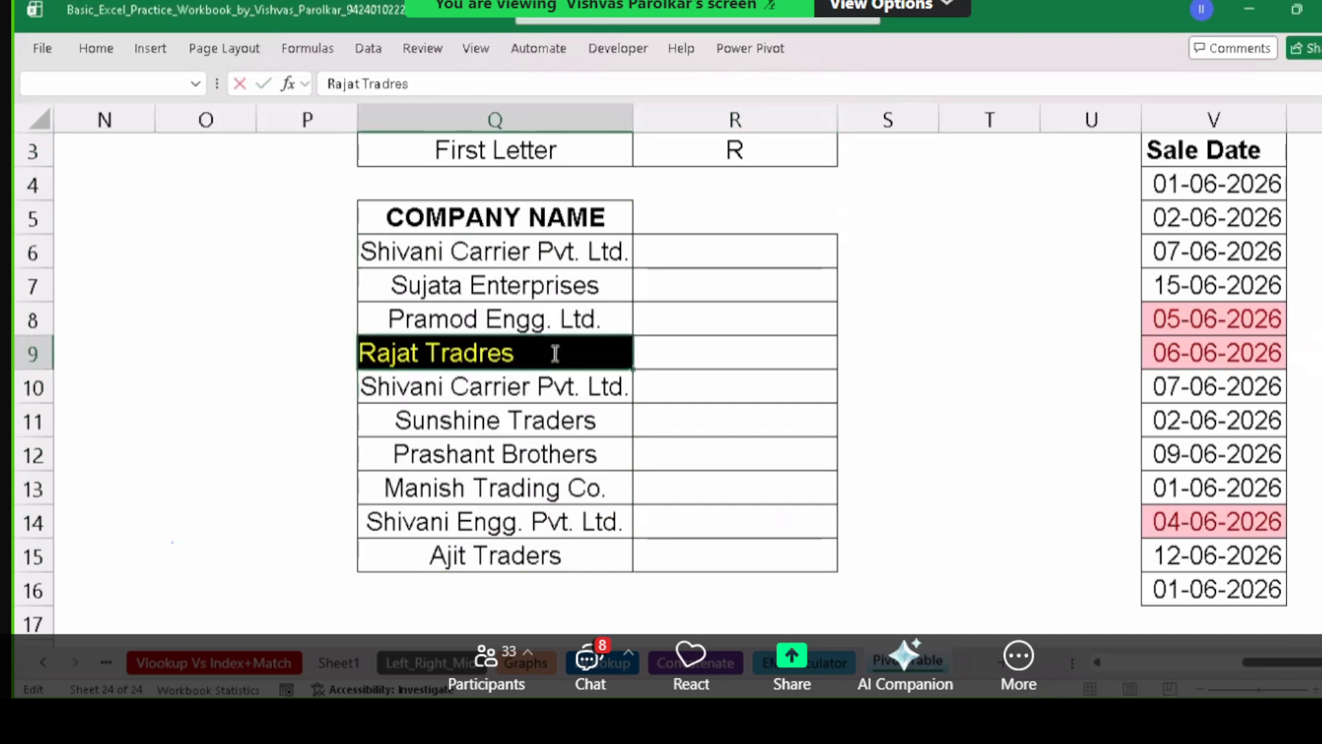
{"action": "key", "text": "BackSpace"}
{"action": "key", "text": "BackSpace"}
{"action": "key", "text": "BackSpace"}
{"action": "type", "text": "ers"}
{"action": "key", "text": "Return"}
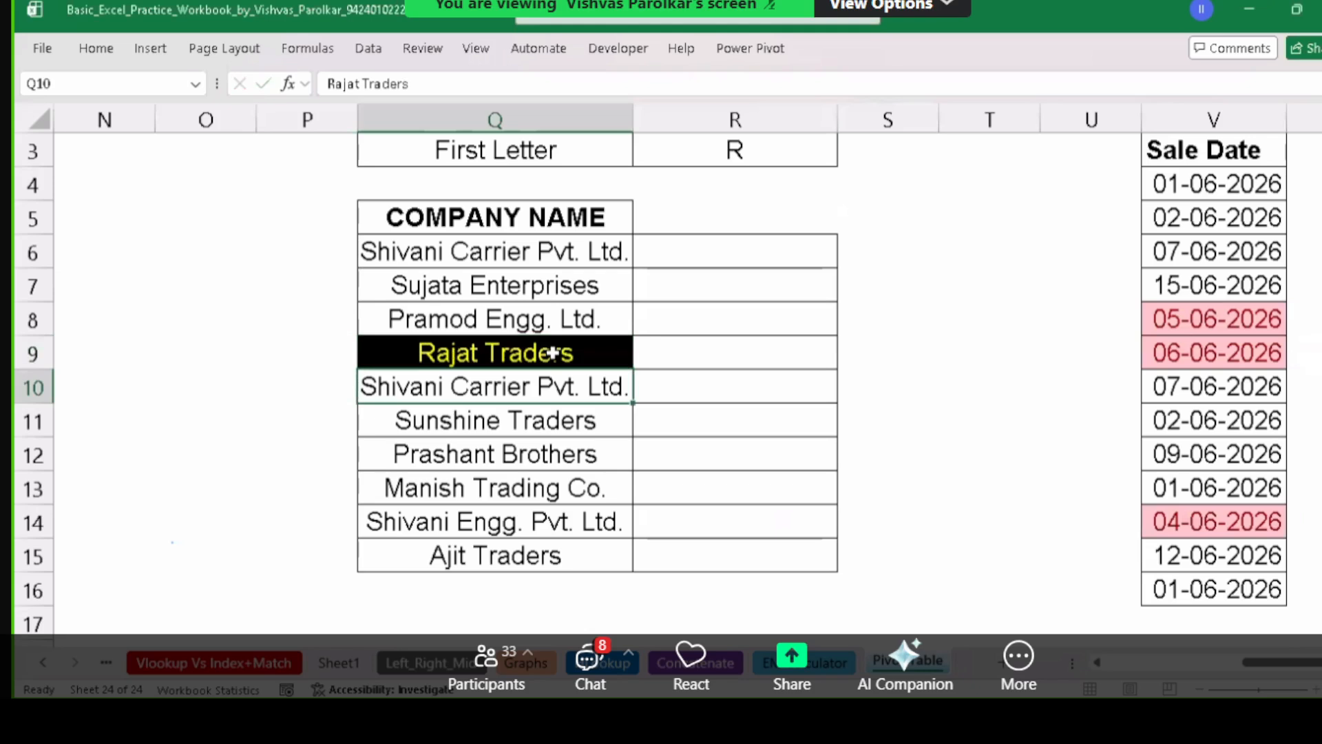
{"action": "left_click", "coordinate": [738, 162]}
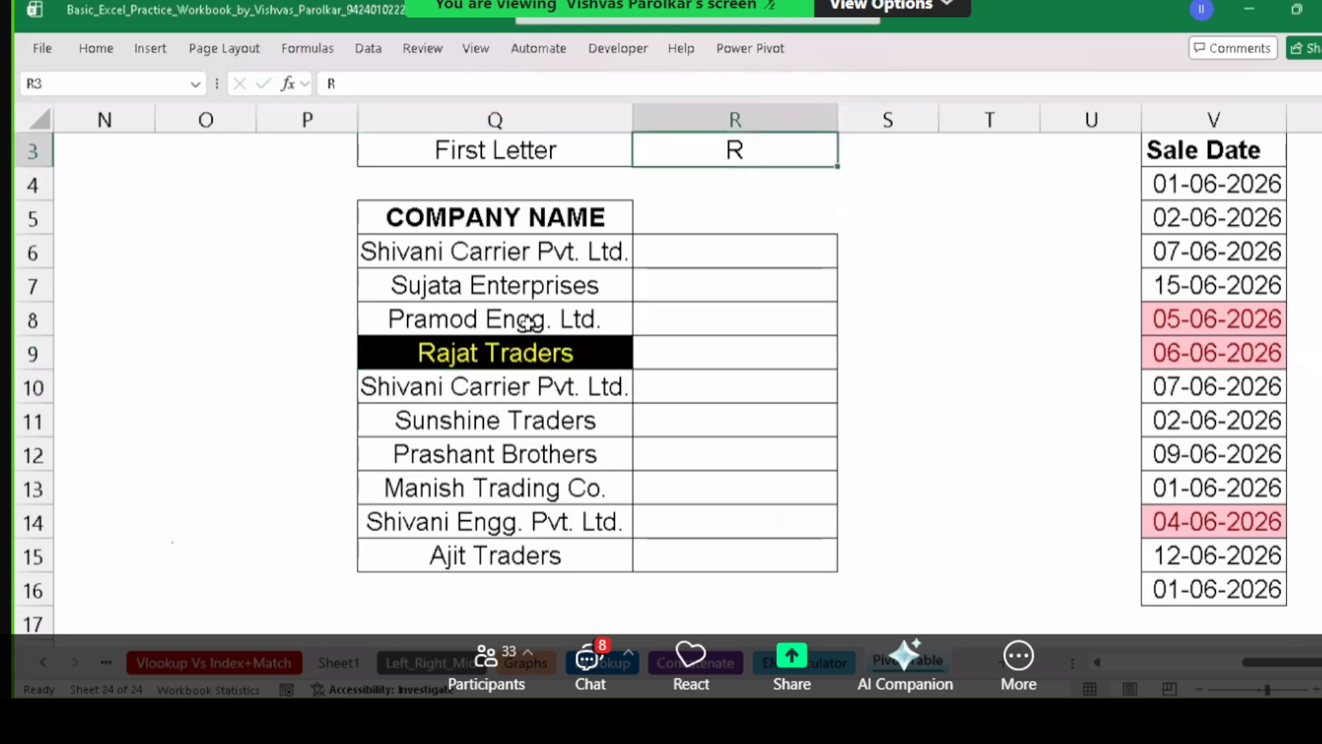
{"action": "left_click_drag", "start_coordinate": [551, 255], "coordinate": [568, 558]}
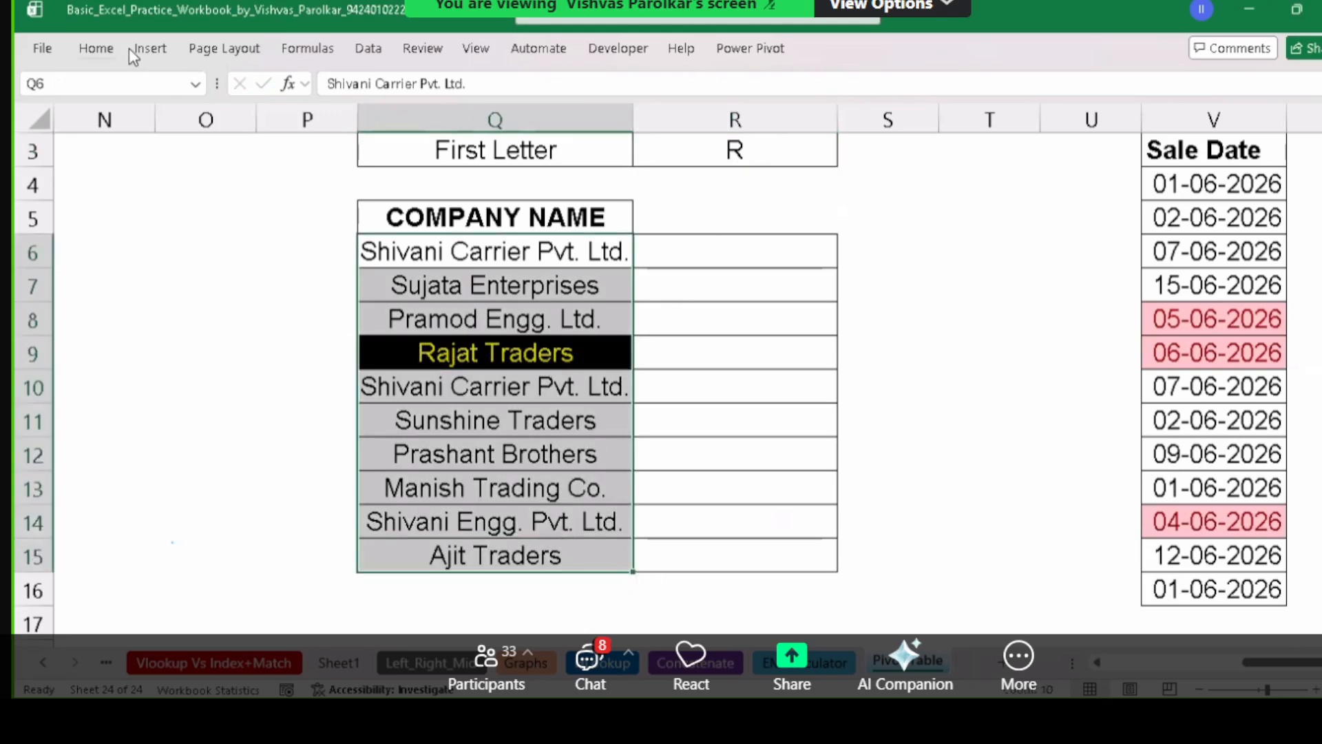
{"action": "left_click", "coordinate": [97, 48]}
{"action": "left_click", "coordinate": [808, 86]}
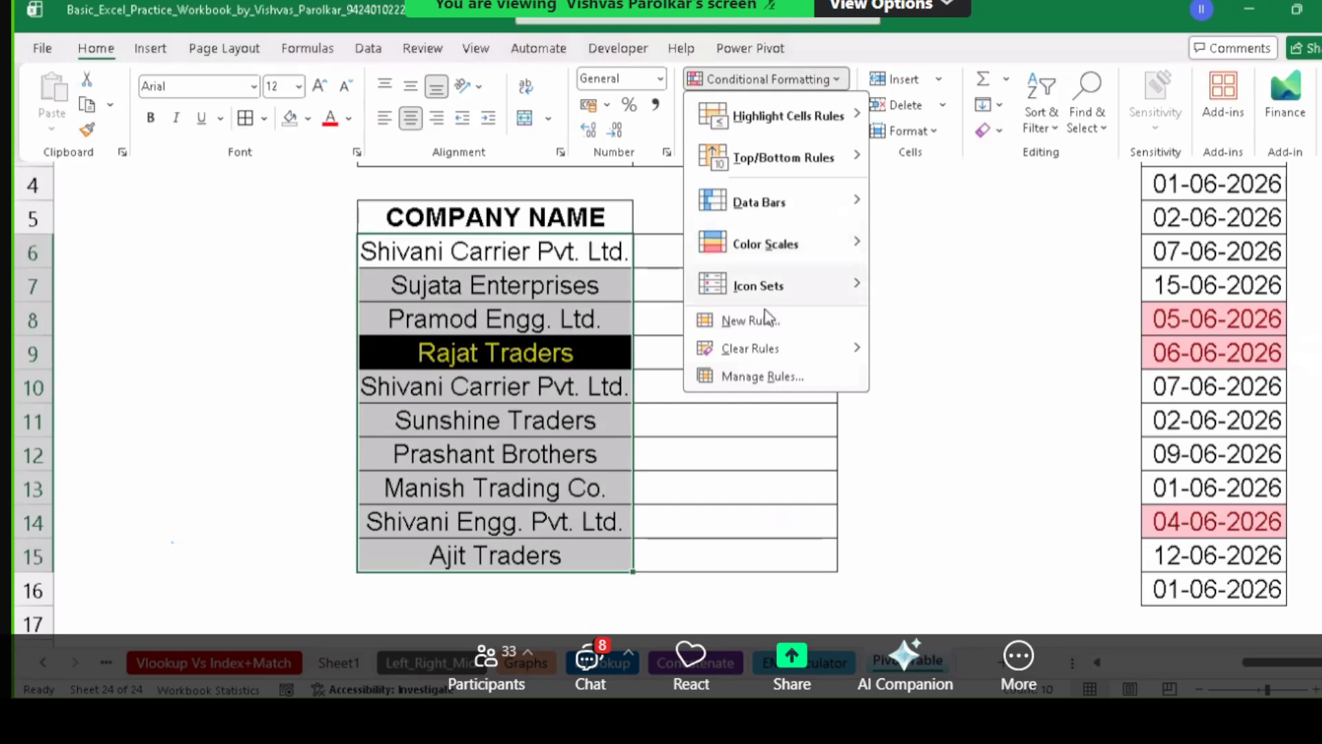
{"action": "left_click", "coordinate": [721, 374]}
{"action": "left_click", "coordinate": [720, 185]}
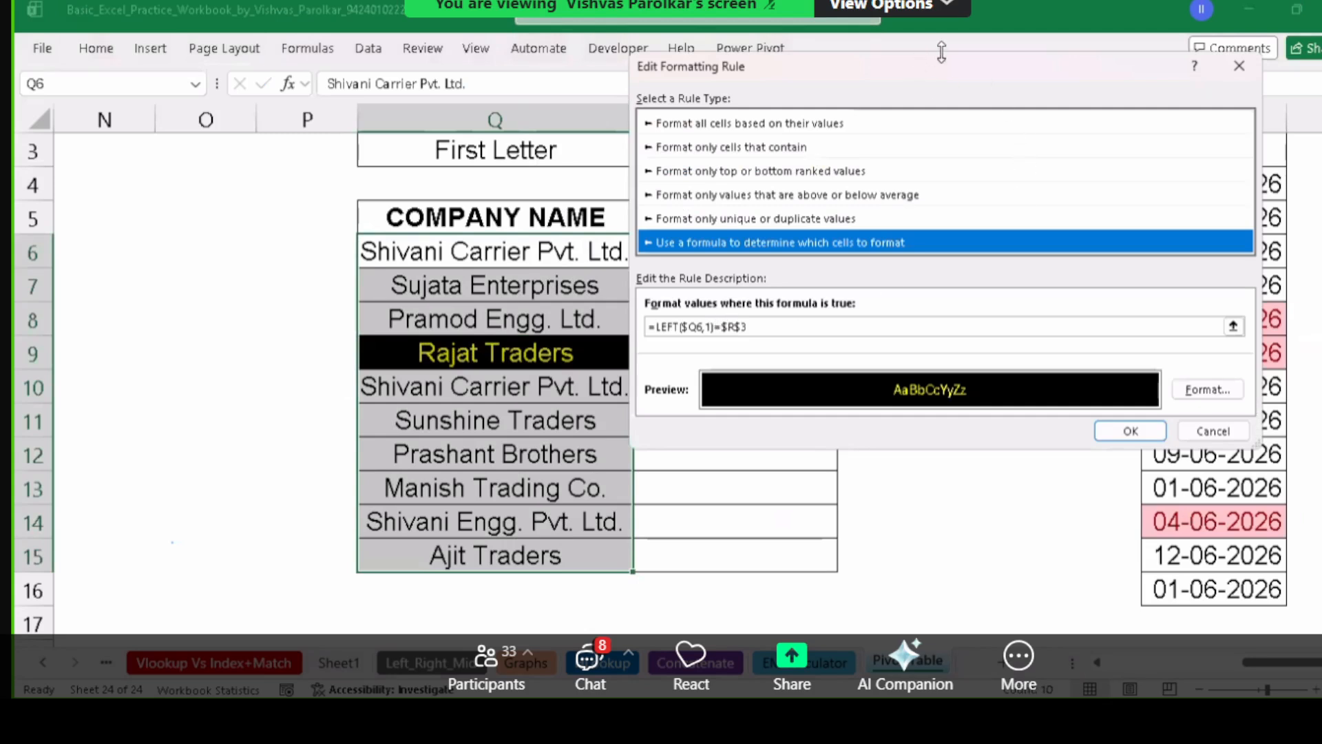
{"action": "left_click_drag", "start_coordinate": [908, 66], "coordinate": [734, 66]}
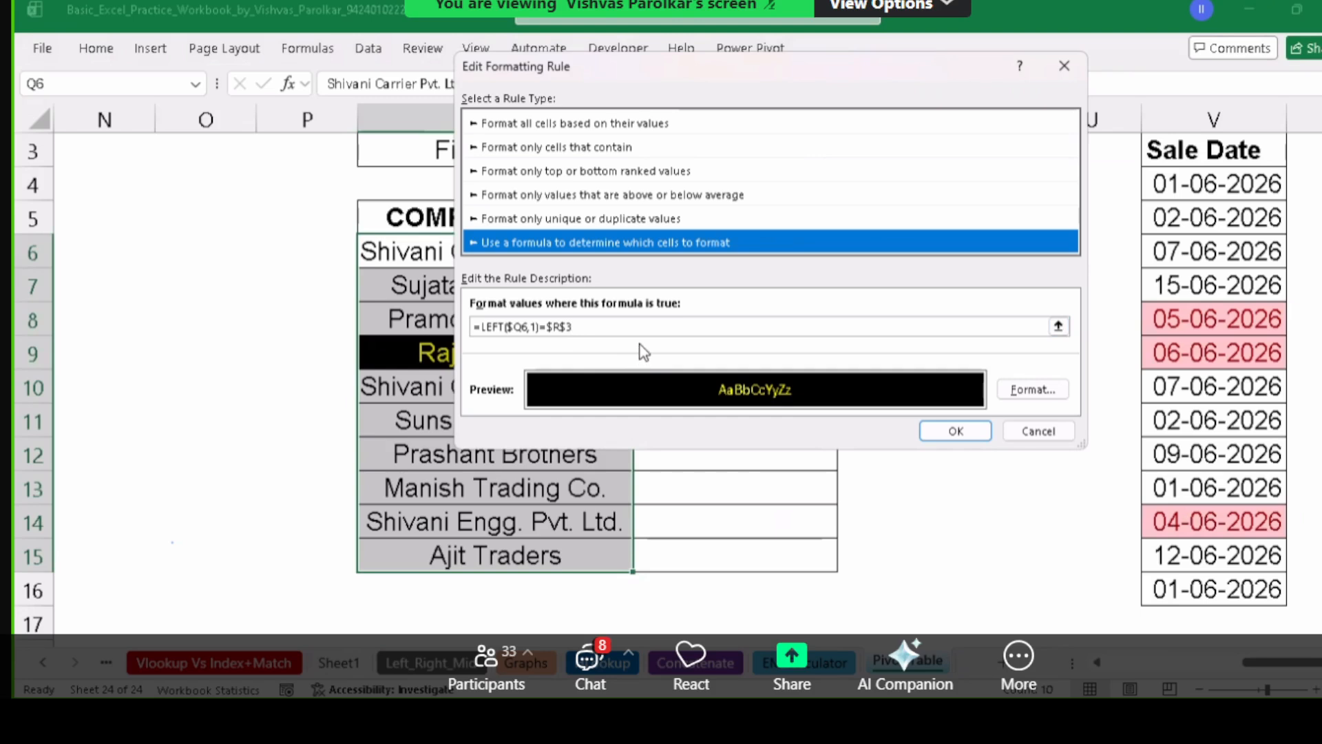
{"action": "left_click", "coordinate": [986, 432]}
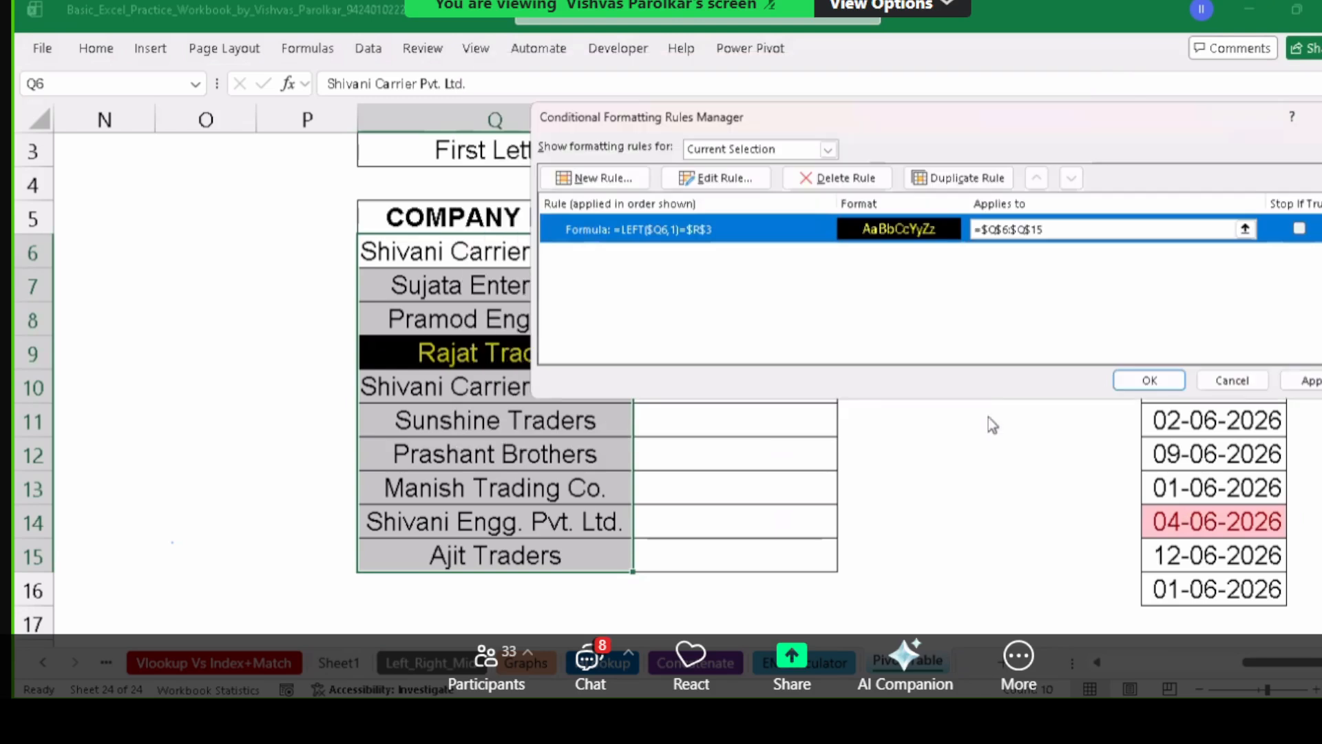
{"action": "left_click", "coordinate": [1308, 382]}
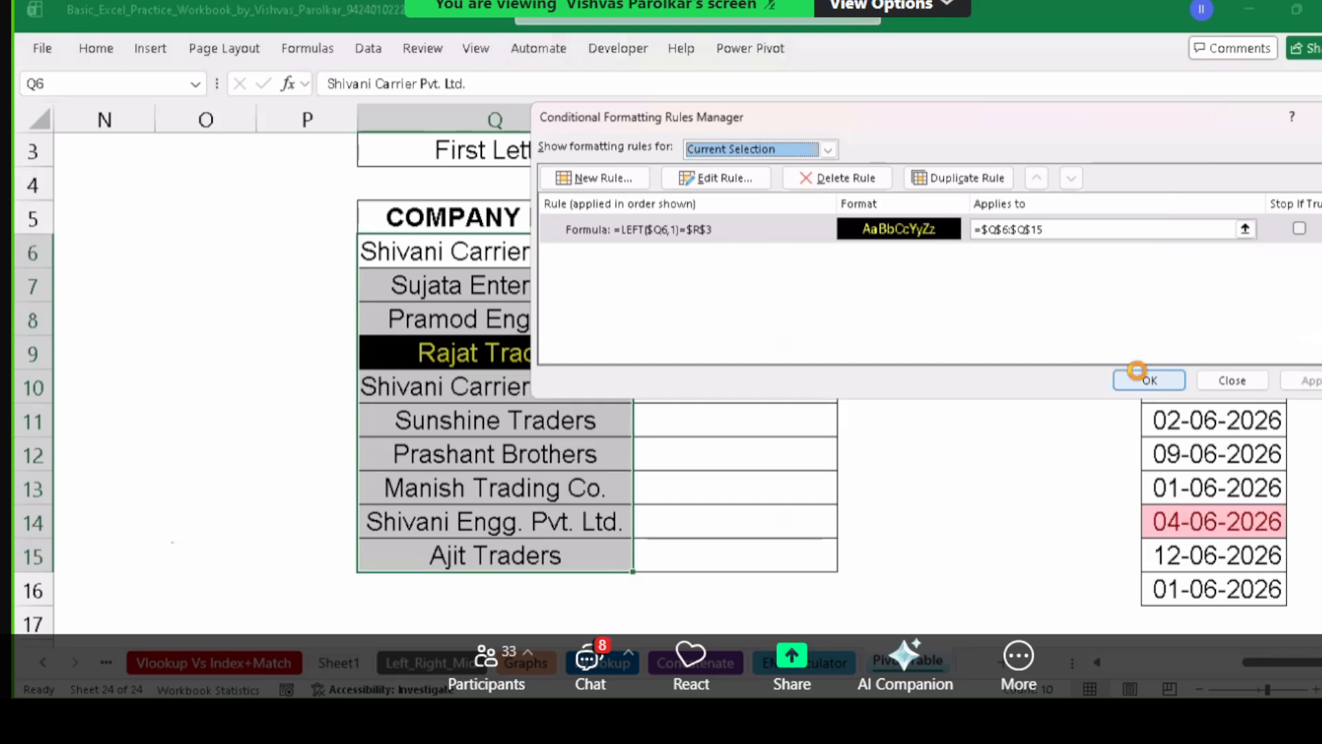
{"action": "left_click", "coordinate": [1147, 380]}
{"action": "left_click", "coordinate": [563, 279]}
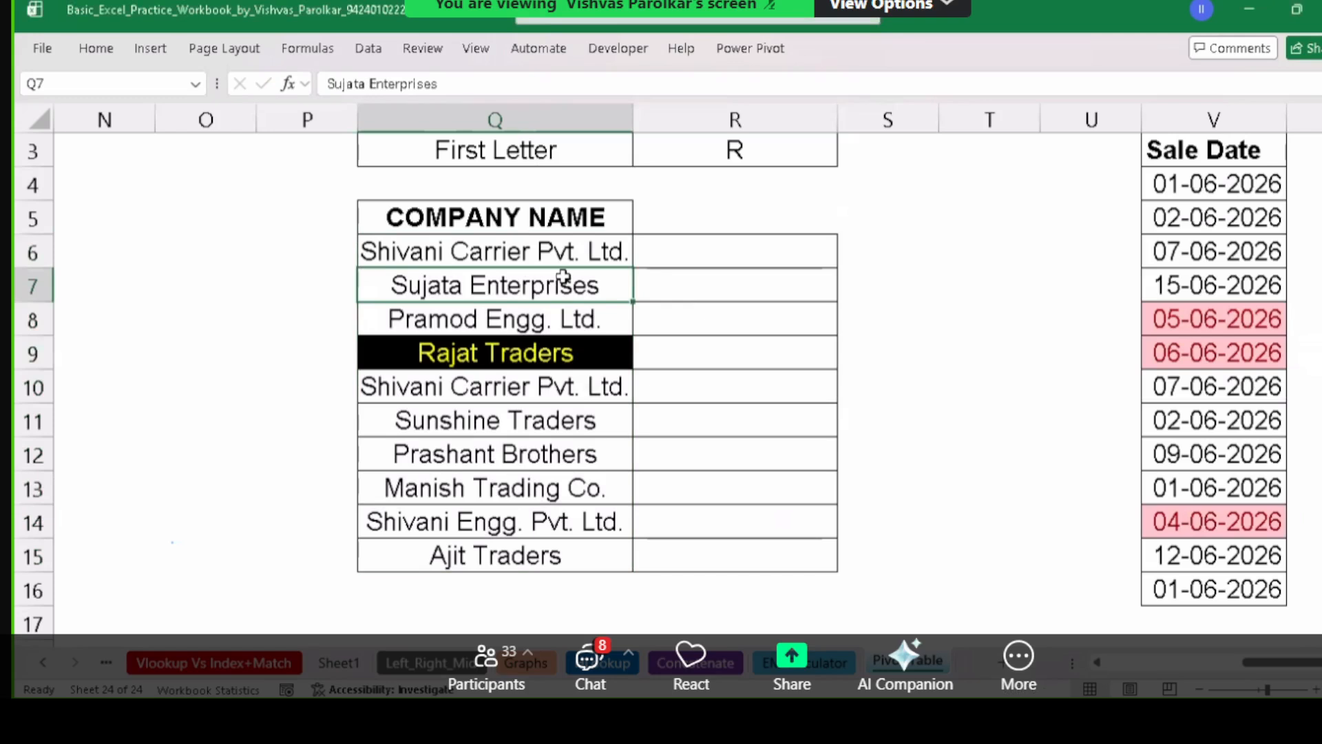
{"action": "left_click_drag", "start_coordinate": [540, 254], "coordinate": [556, 545]}
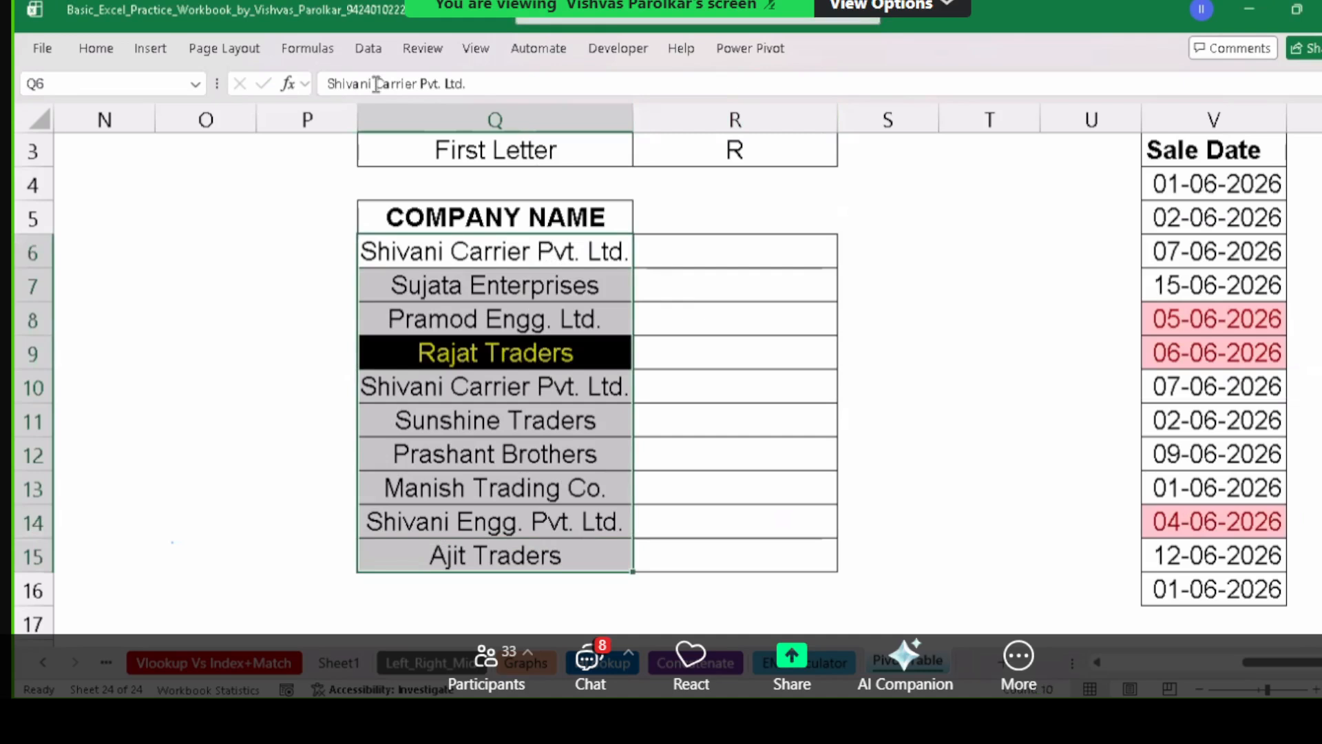
{"action": "left_click", "coordinate": [97, 49]}
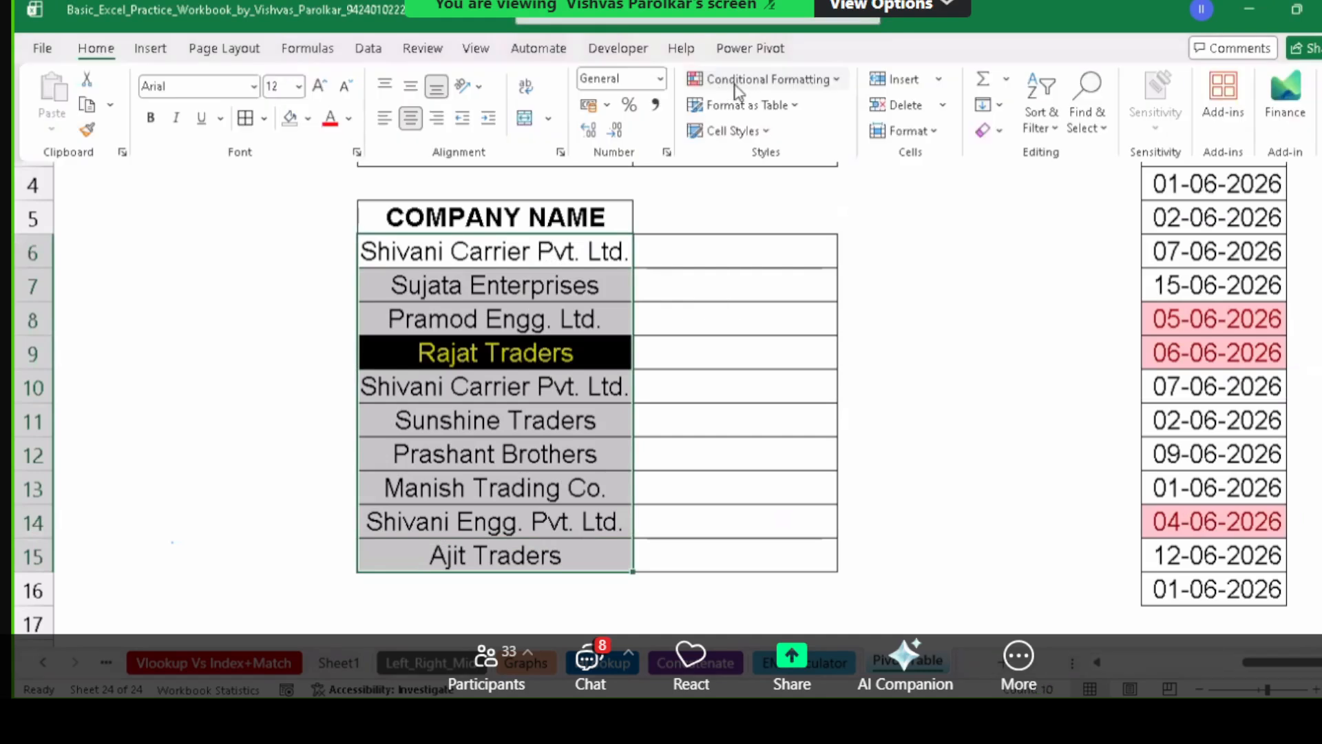
{"action": "left_click", "coordinate": [738, 88]}
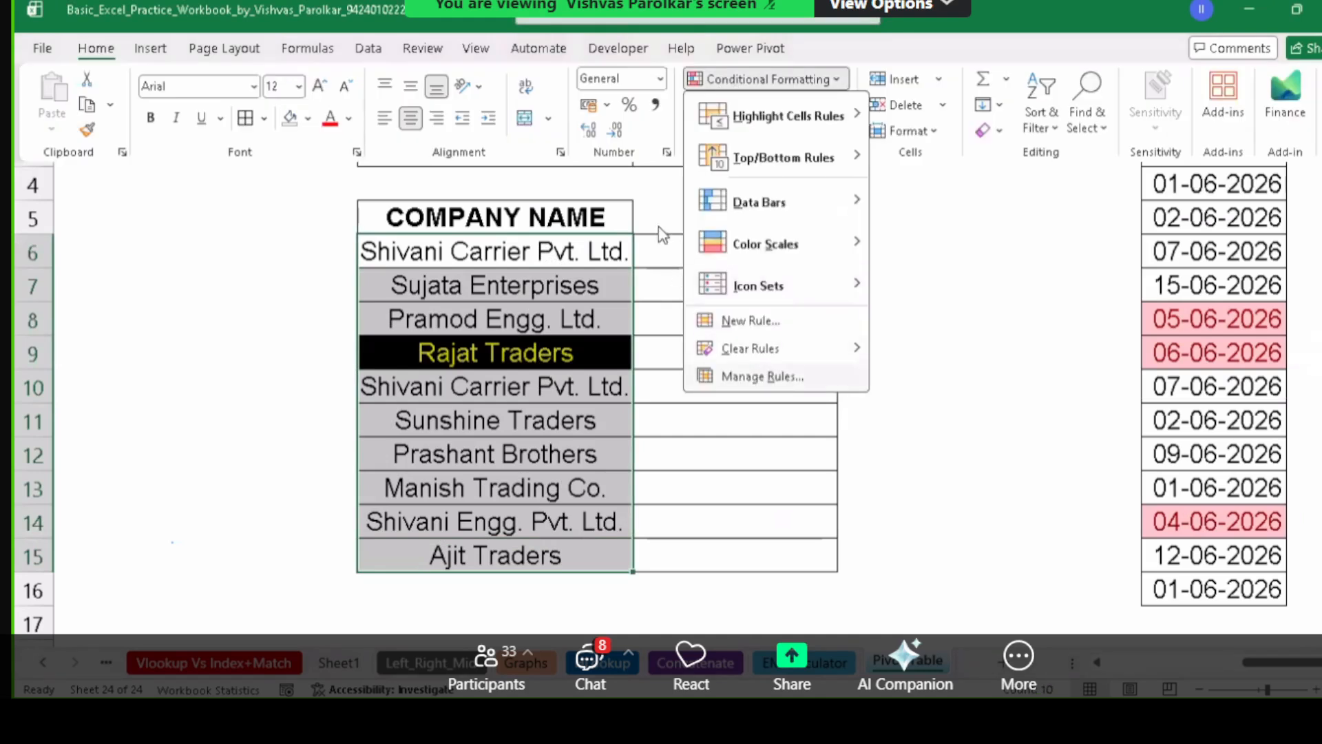
{"action": "left_click", "coordinate": [762, 376]}
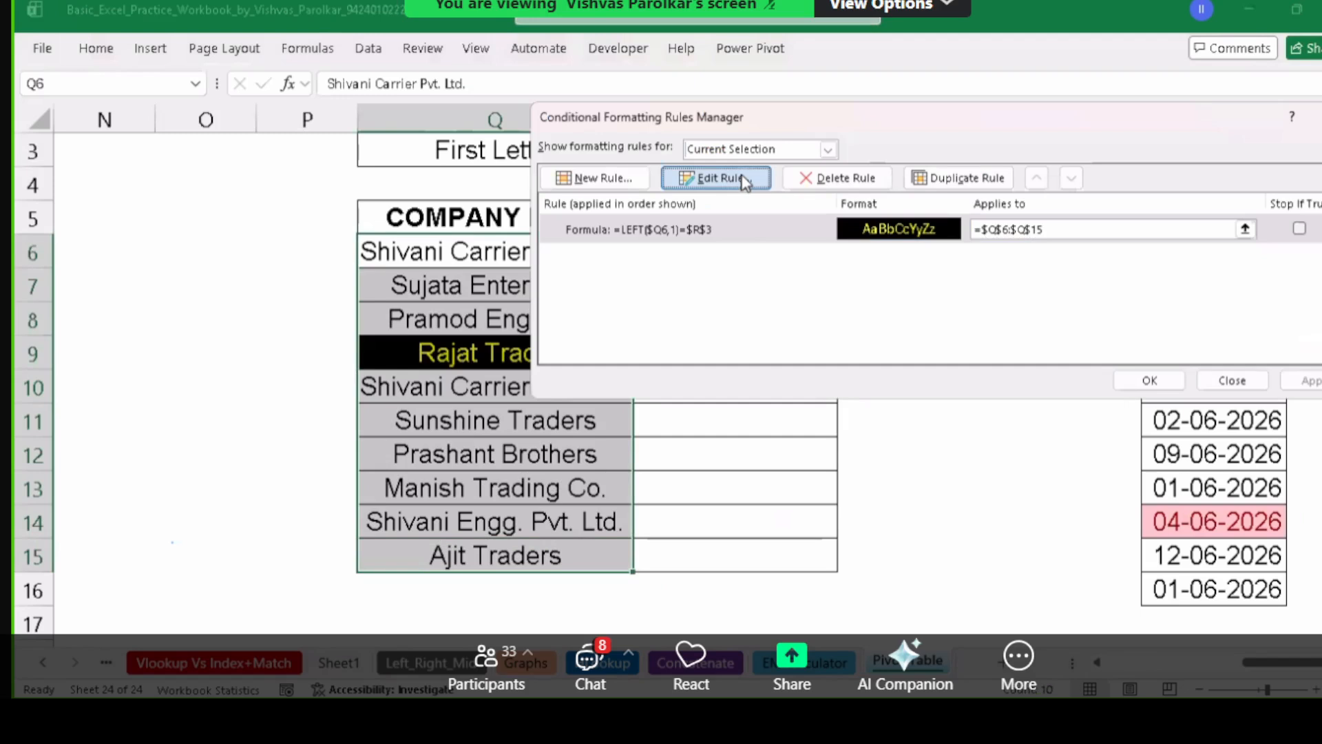
{"action": "left_click", "coordinate": [744, 181]}
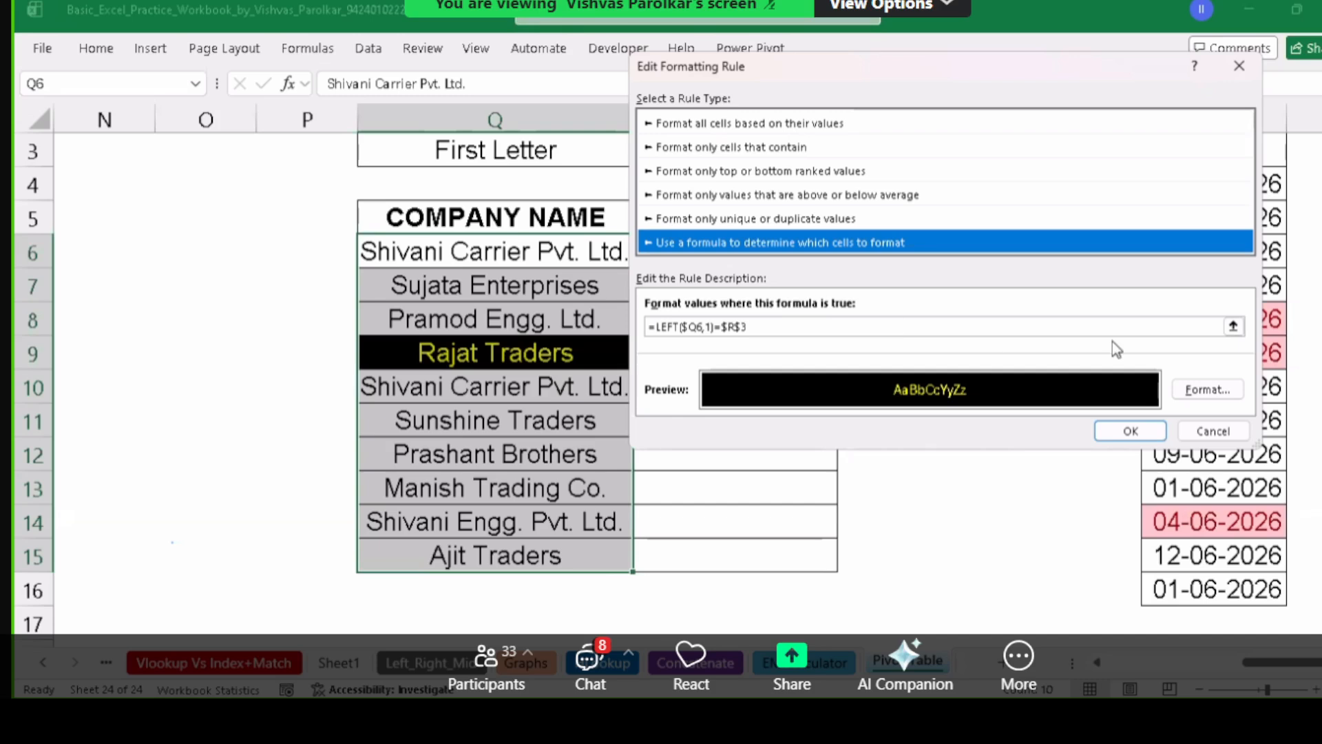
{"action": "left_click", "coordinate": [1139, 431]}
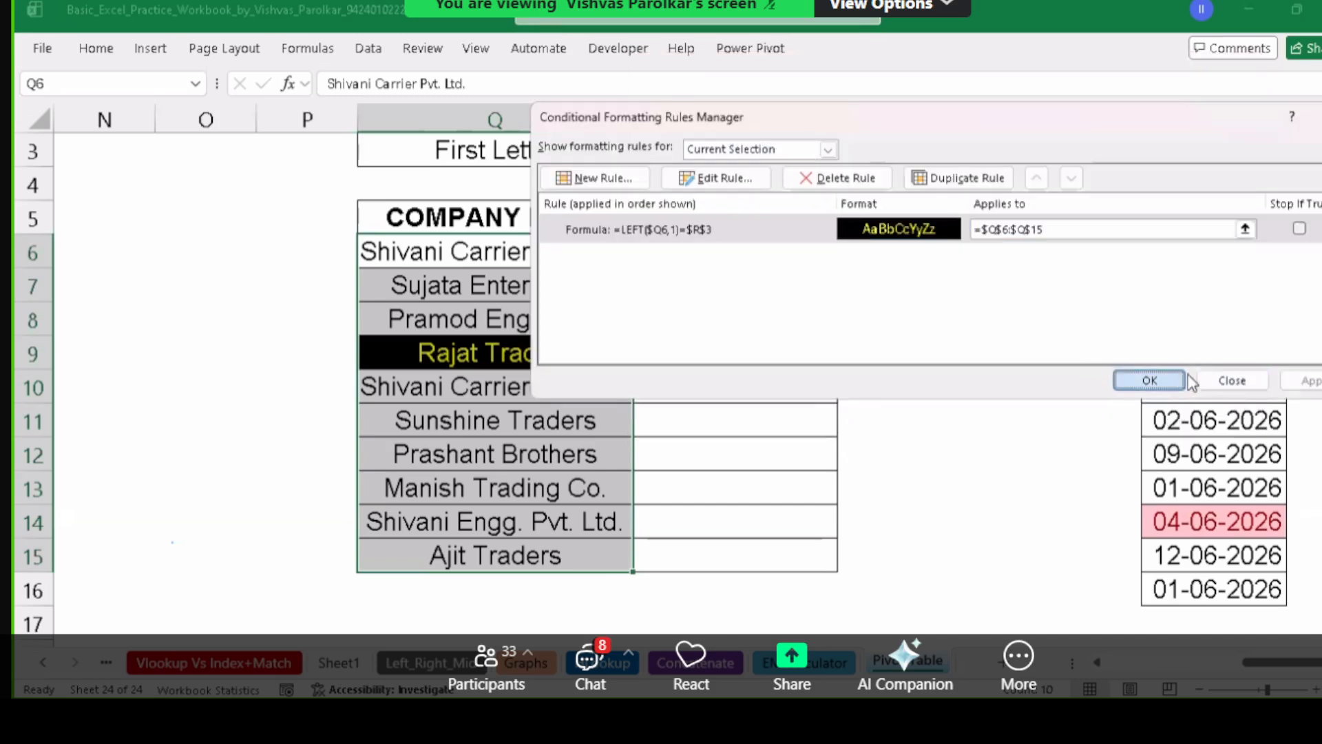
{"action": "left_click", "coordinate": [1149, 380]}
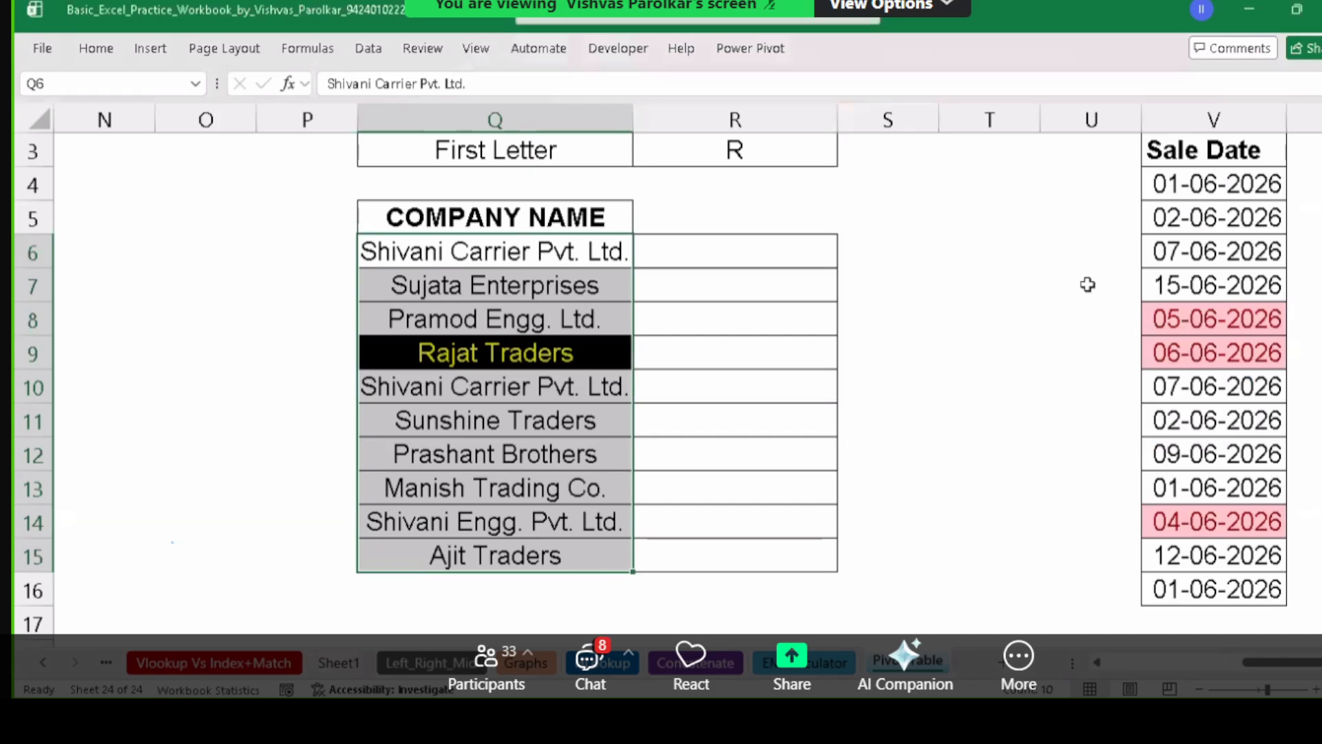
Enter the heading MOBILE in Z3 and widen column Z slightly.
{"action": "left_click", "coordinate": [978, 182]}
{"action": "key", "text": "Right"}
{"action": "key", "text": "Right"}
{"action": "key", "text": "Right"}
{"action": "key", "text": "Right"}
{"action": "key", "text": "Right"}
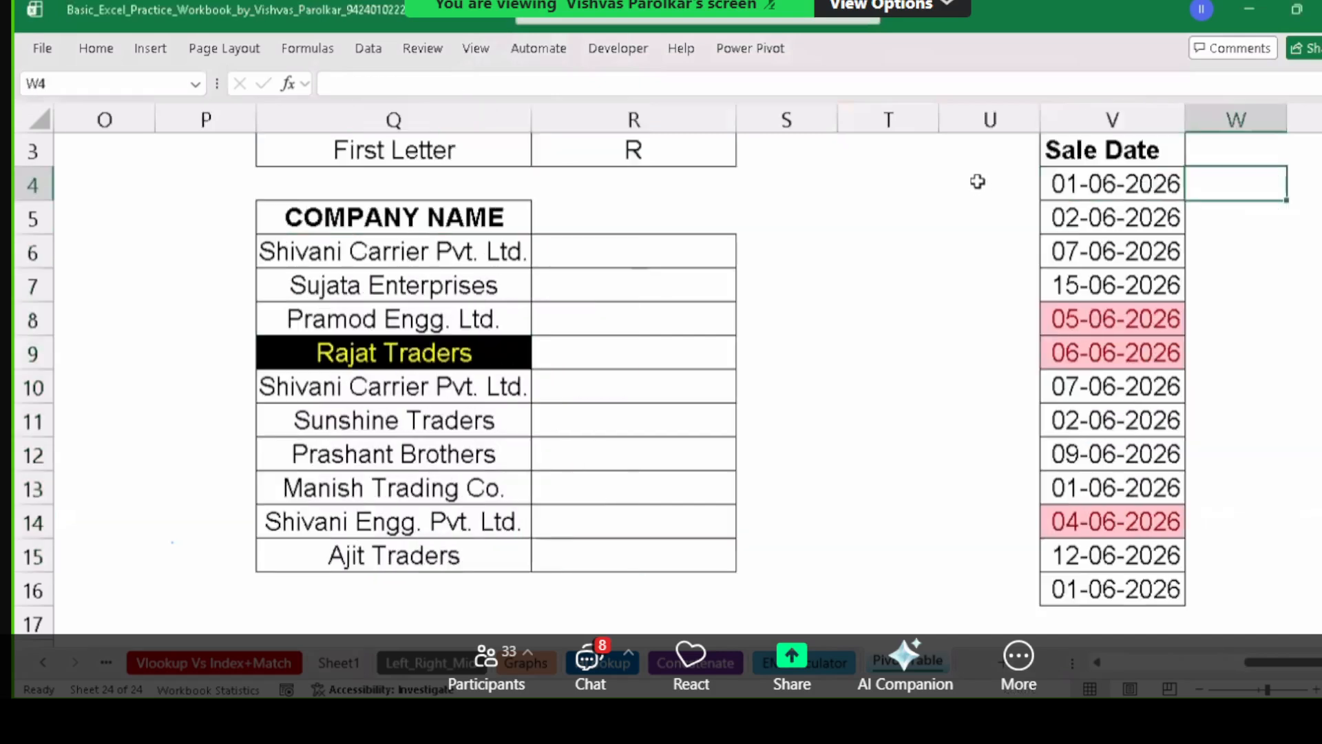
{"action": "key", "text": "Left"}
{"action": "key", "text": "Left"}
{"action": "key", "text": "Left"}
{"action": "key", "text": "Left"}
{"action": "key", "text": "Right"}
{"action": "key", "text": "Right"}
{"action": "key", "text": "Right"}
{"action": "key", "text": "Right"}
{"action": "key", "text": "Right"}
{"action": "key", "text": "Right"}
{"action": "key", "text": "Right"}
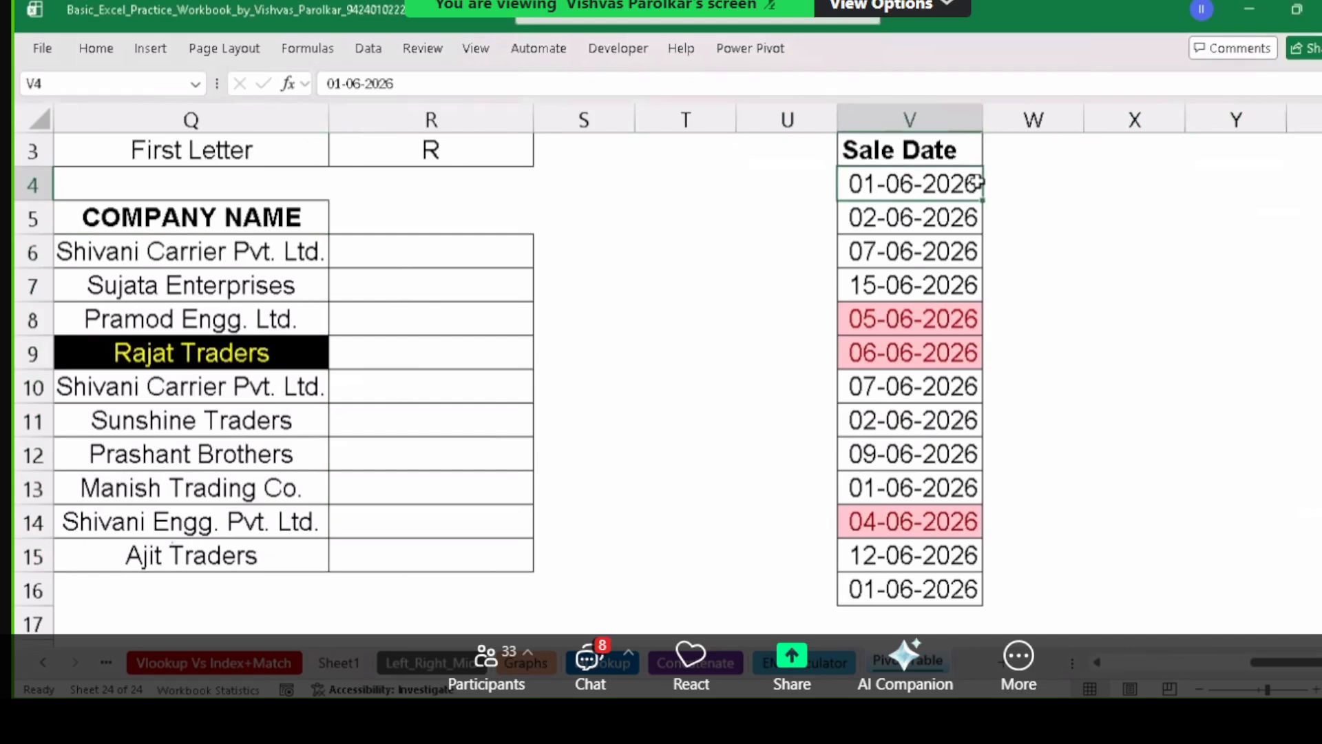
{"action": "key", "text": "Right"}
{"action": "key", "text": "Right"}
{"action": "key", "text": "Right"}
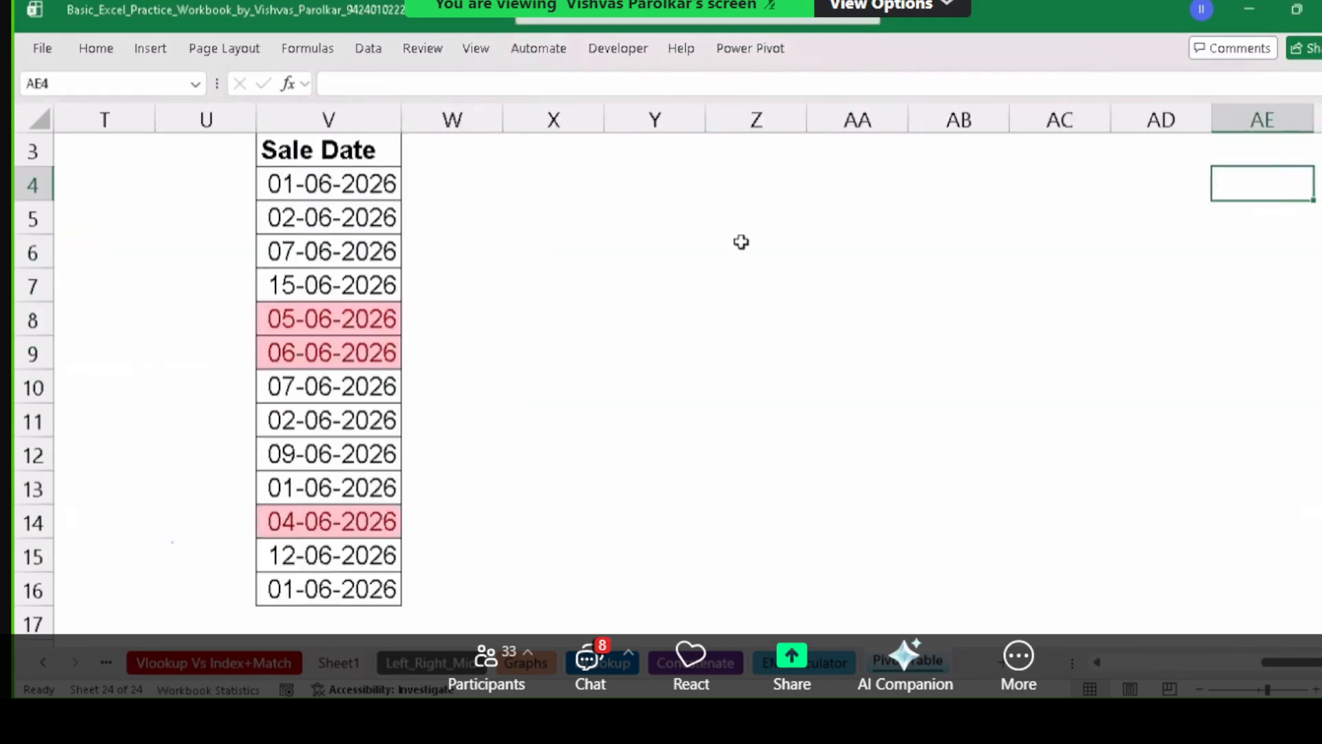
{"action": "left_click", "coordinate": [732, 151]}
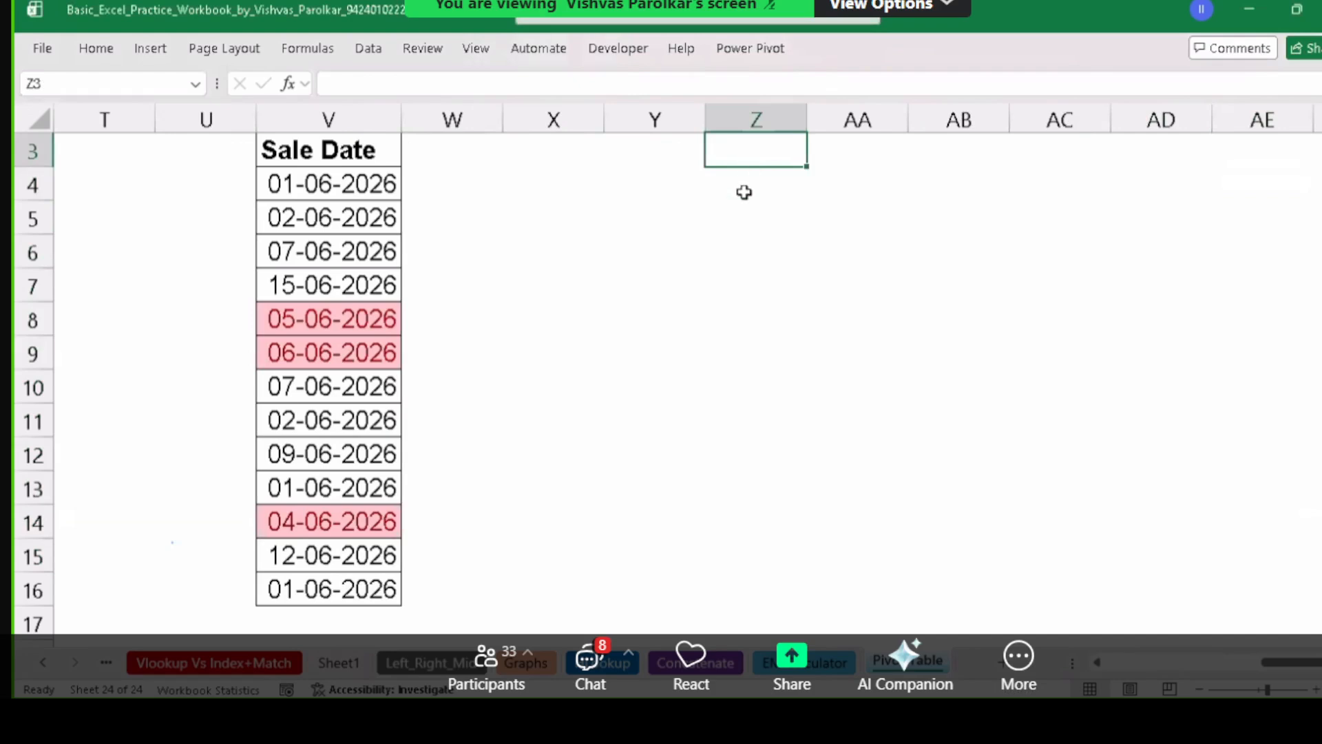
{"action": "type", "text": "mo"}
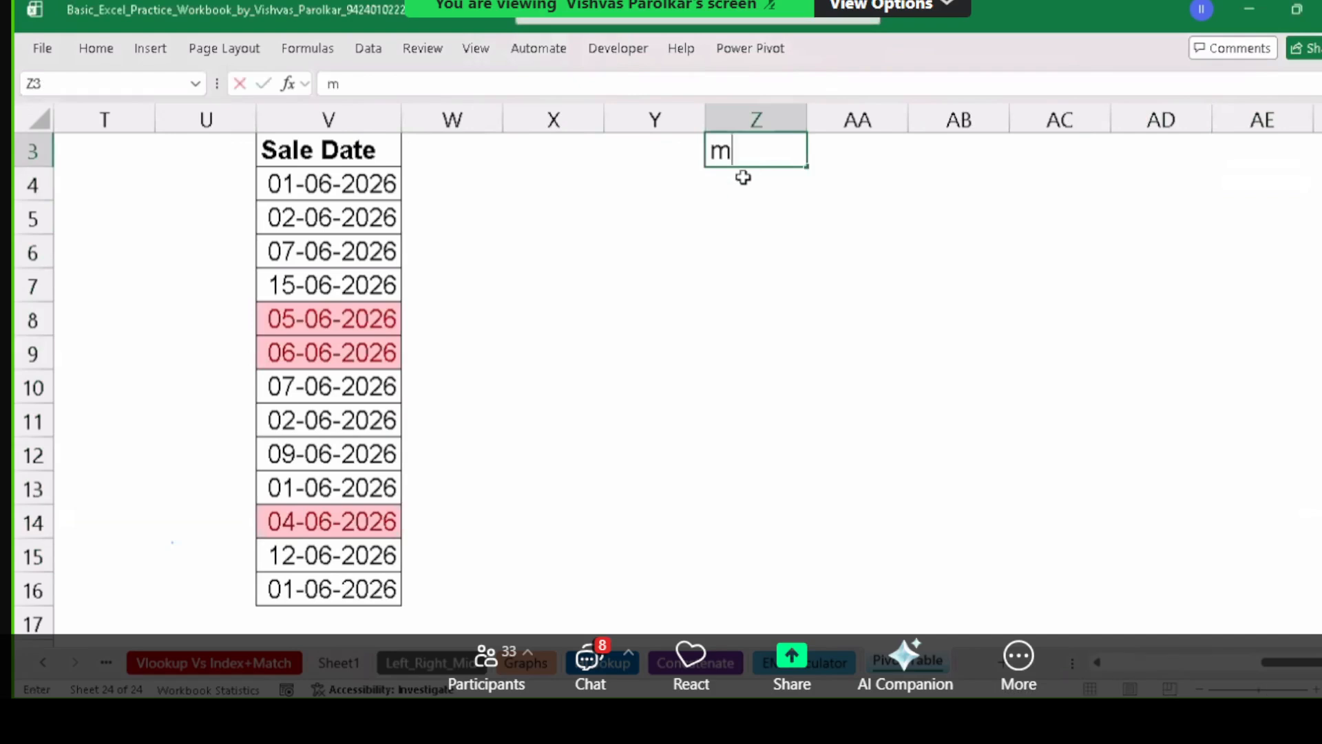
{"action": "key", "text": "BackSpace"}
{"action": "key", "text": "BackSpace"}
{"action": "type", "text": "MOBILE"}
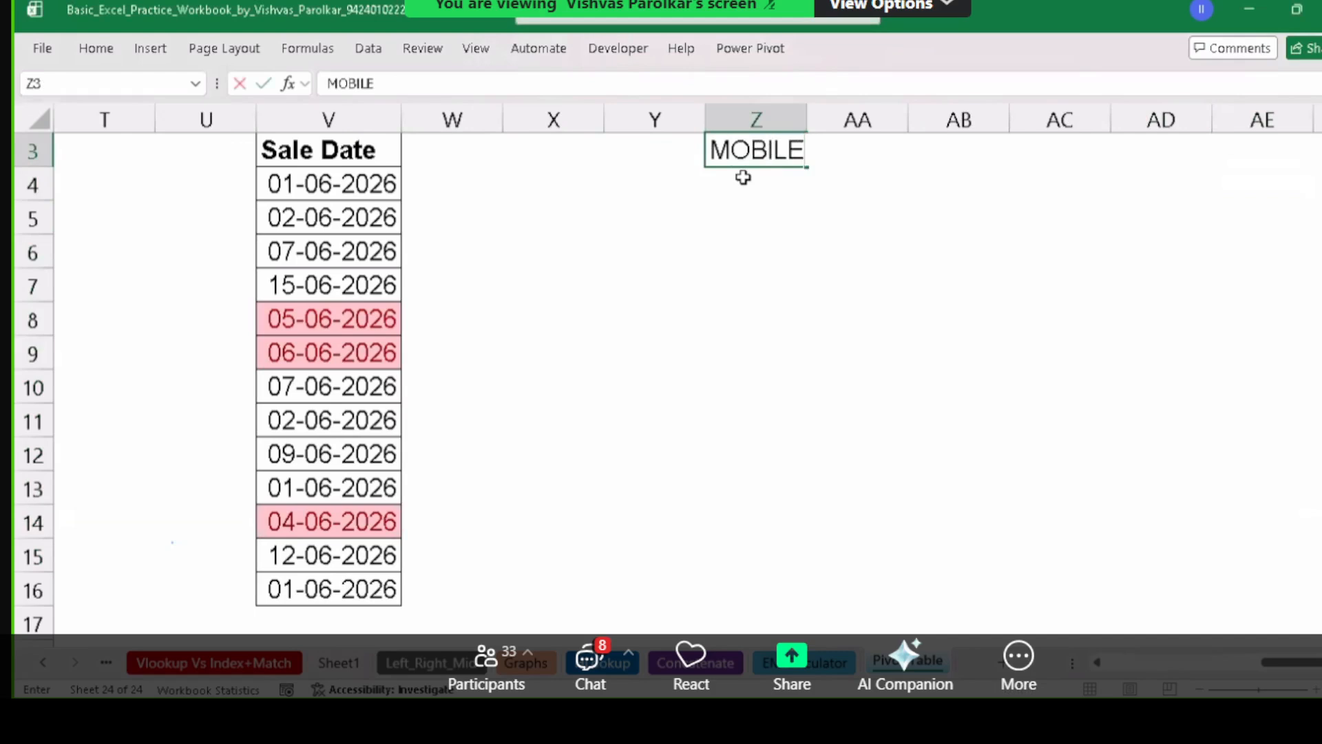
{"action": "key", "text": "Return"}
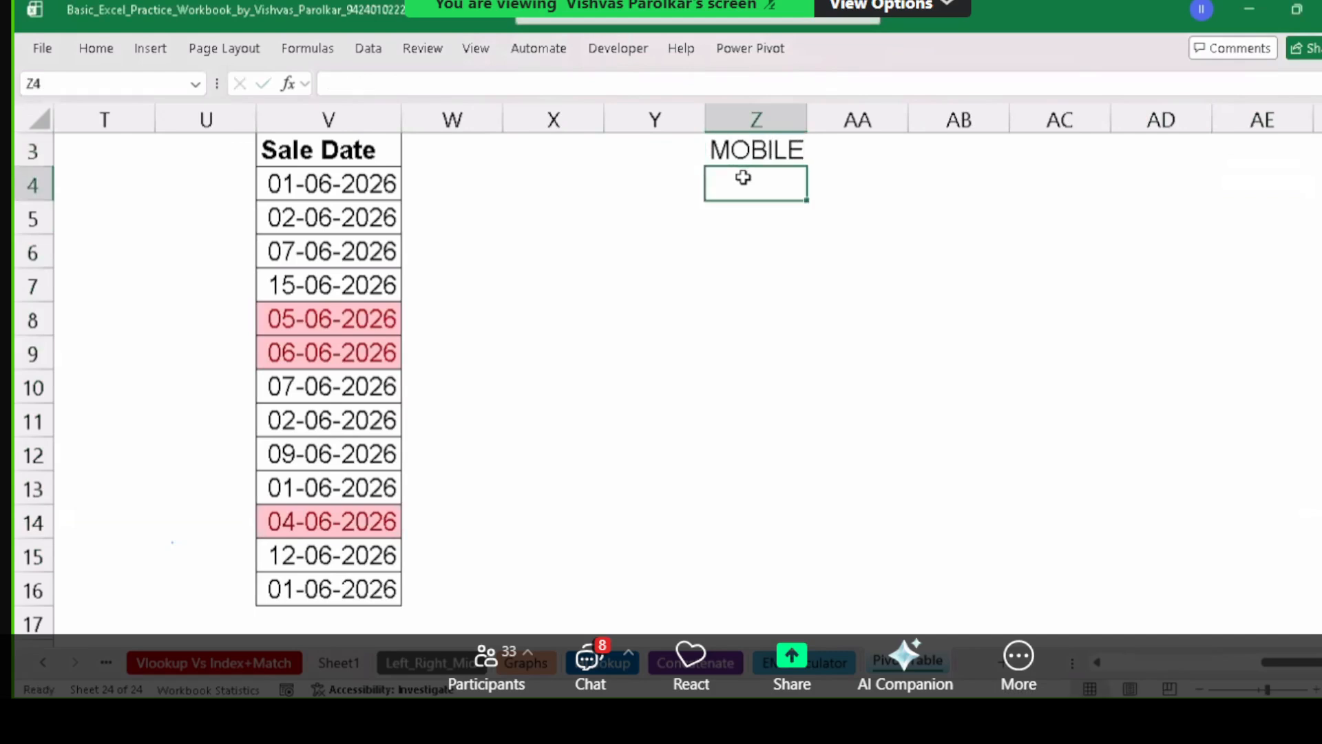
{"action": "left_click_drag", "start_coordinate": [807, 115], "coordinate": [829, 116]}
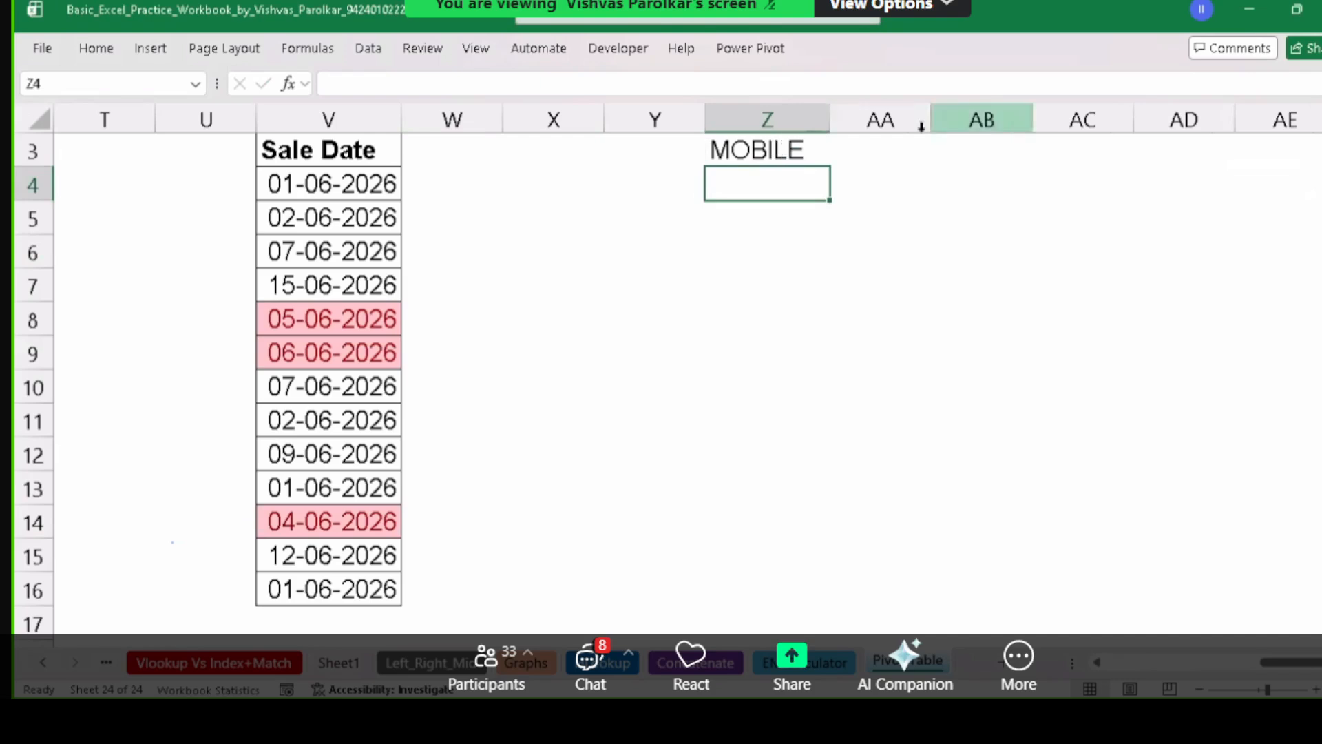
Enter the heading AMOUNT in AC3 and widen column AC slightly.
{"action": "left_click", "coordinate": [1052, 152]}
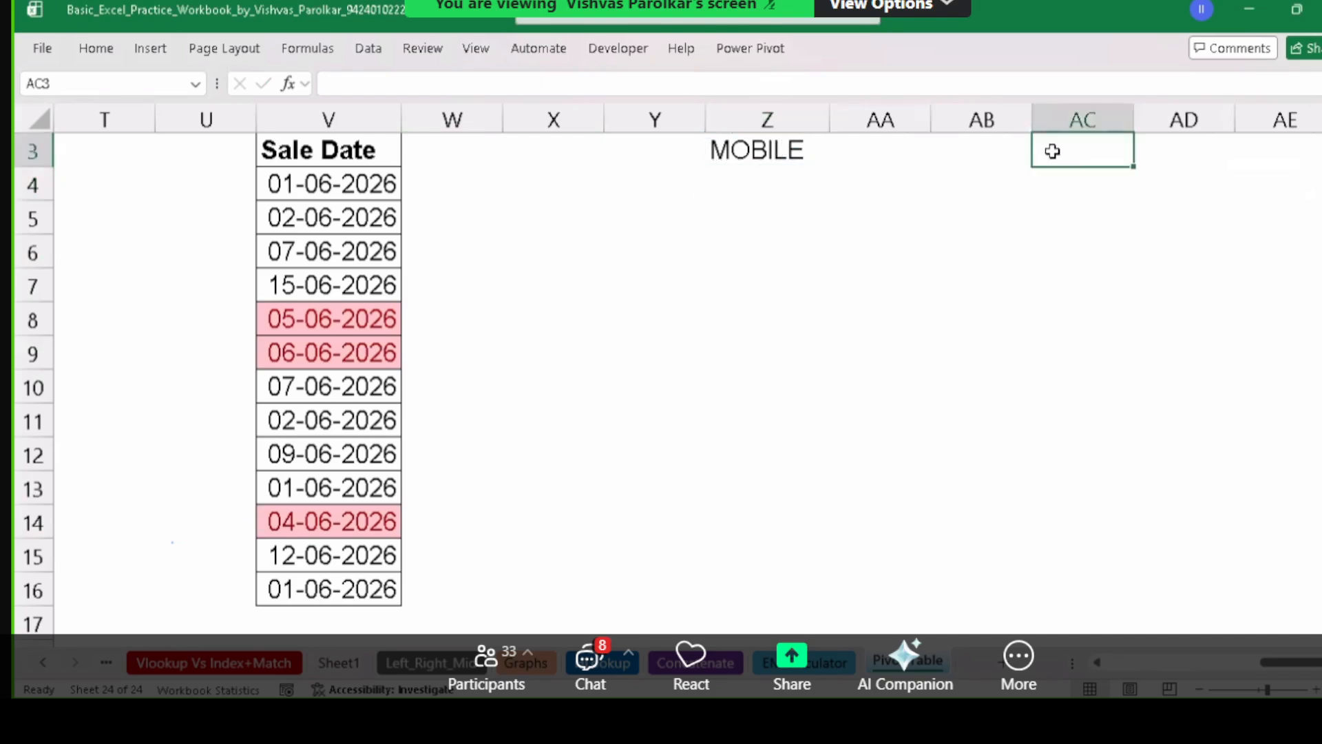
{"action": "type", "text": "AMOUNT"}
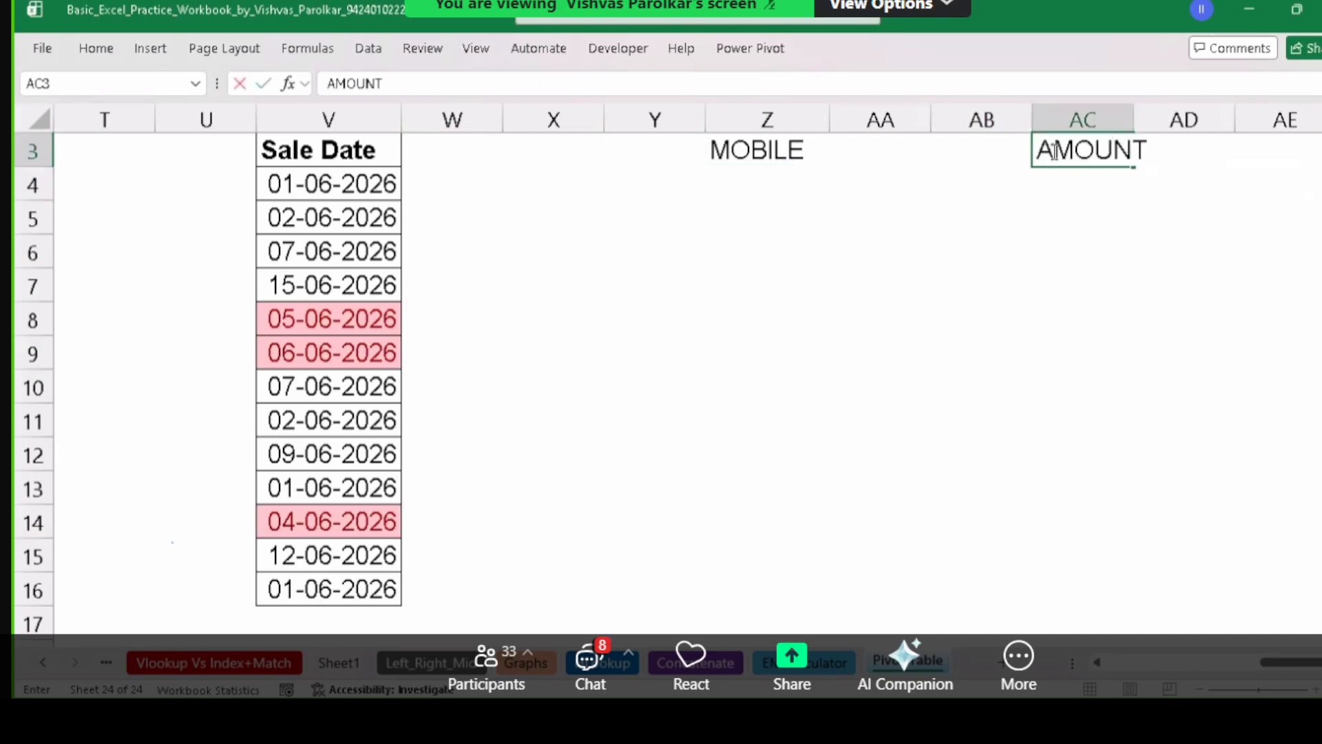
{"action": "key", "text": "Return"}
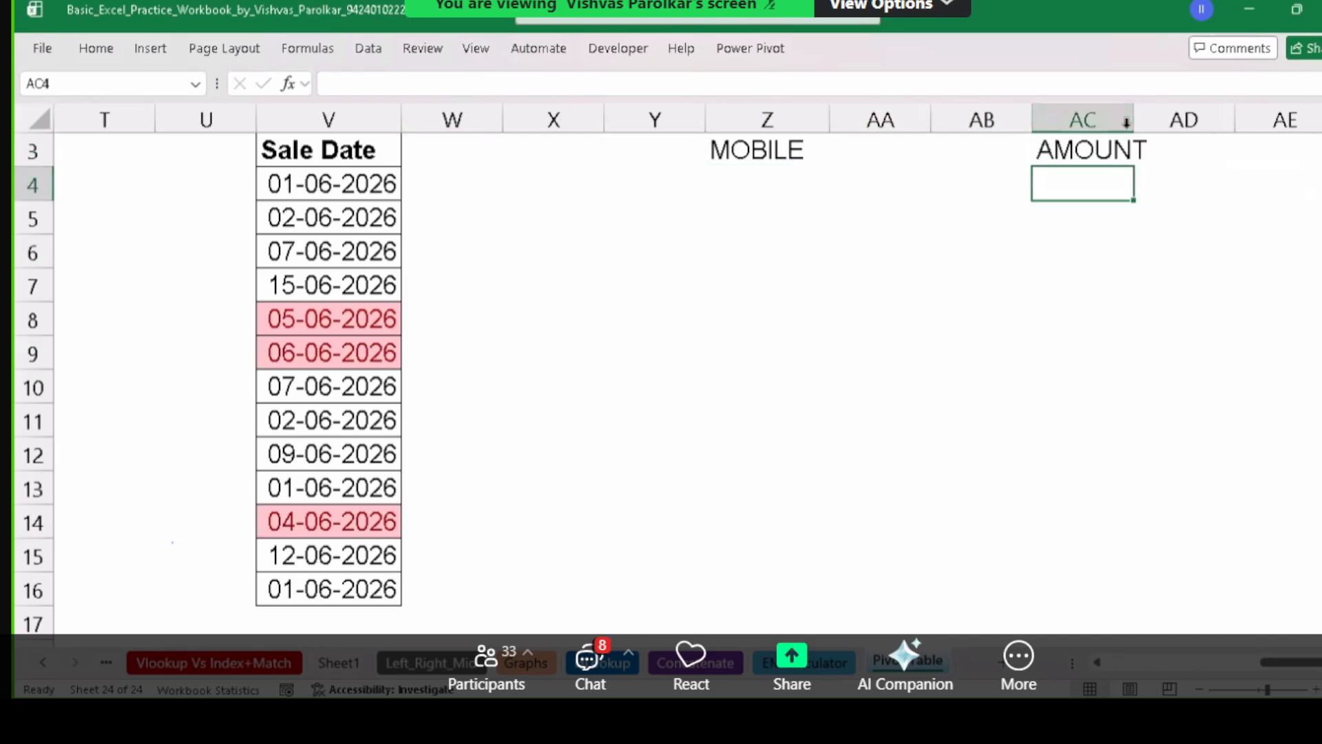
{"action": "mouse_move", "coordinate": [1136, 121]}
{"action": "left_mouse_down"}
{"action": "mouse_move", "coordinate": [1167, 117]}
{"action": "mouse_move", "coordinate": [1155, 119]}
{"action": "left_mouse_up"}
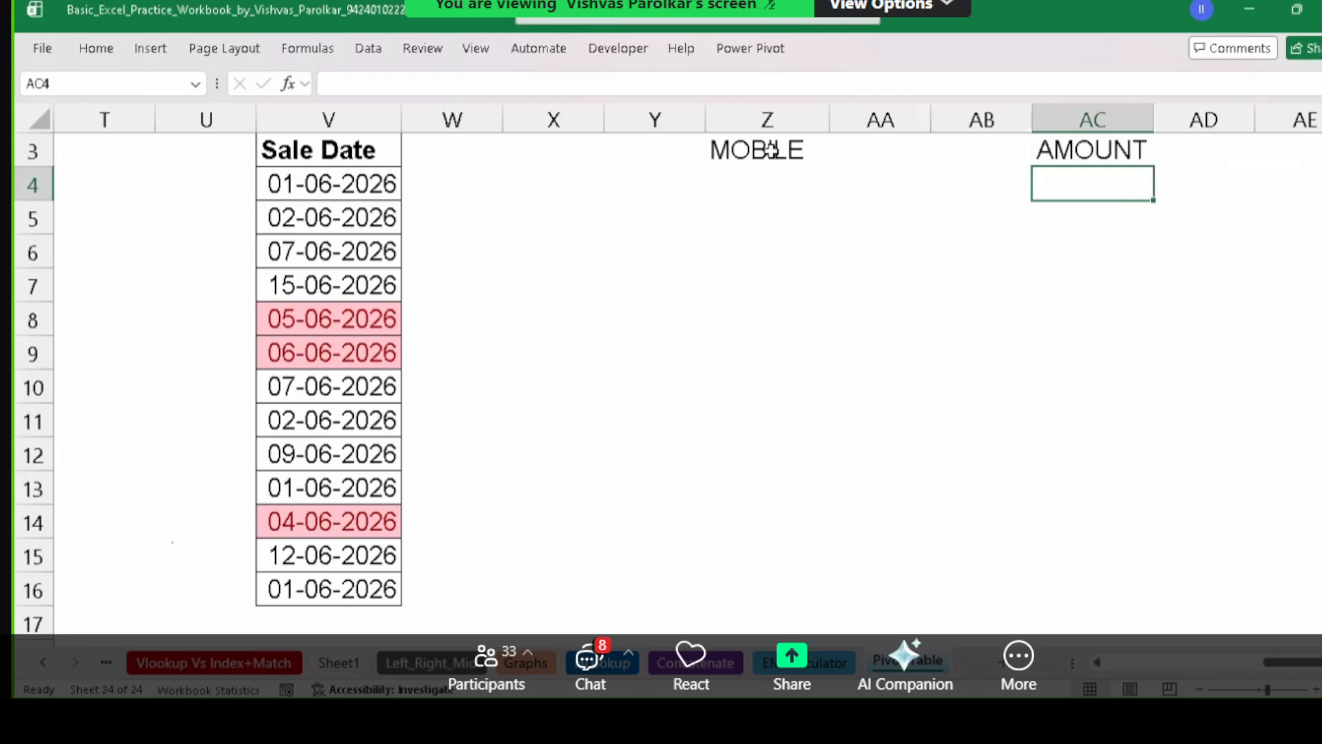
Apply All Borders to Z3:Z14 and make the MOBILE heading bold.
{"action": "left_click_drag", "start_coordinate": [770, 150], "coordinate": [758, 523]}
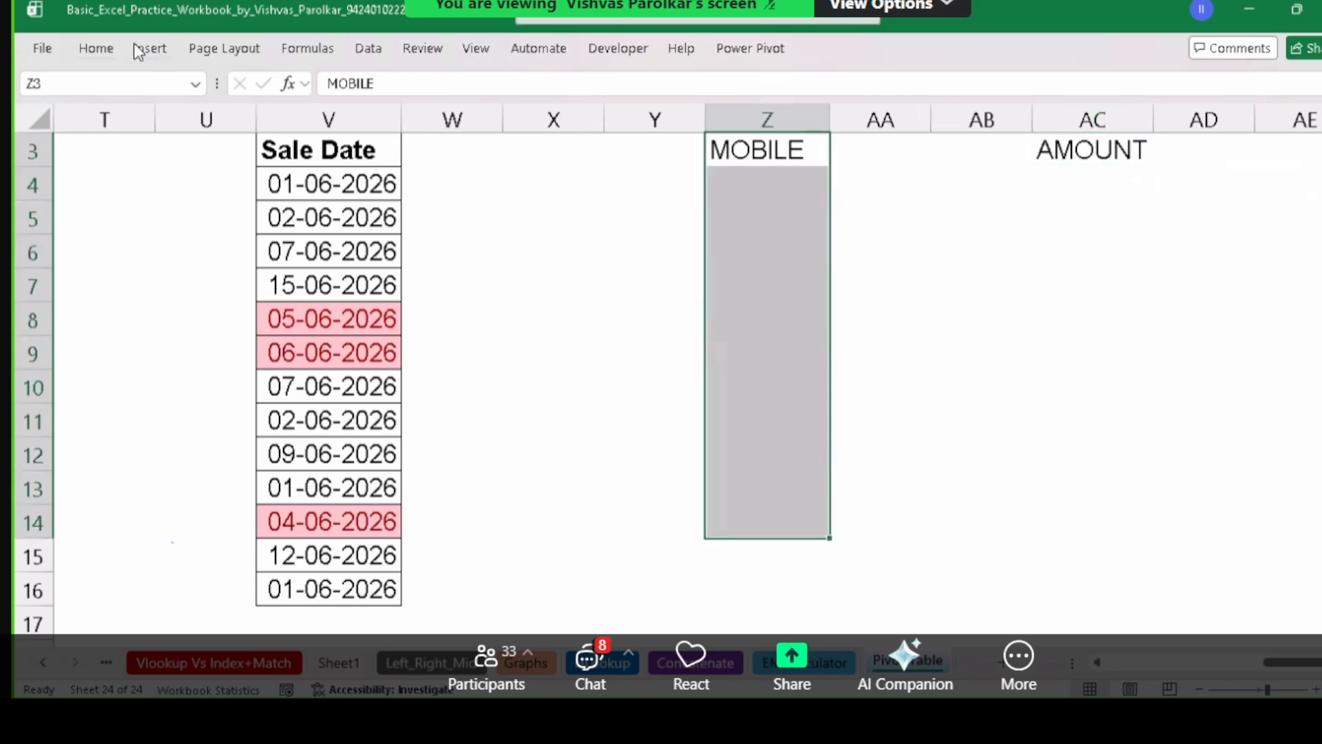
{"action": "left_click", "coordinate": [96, 49]}
{"action": "left_click", "coordinate": [245, 119]}
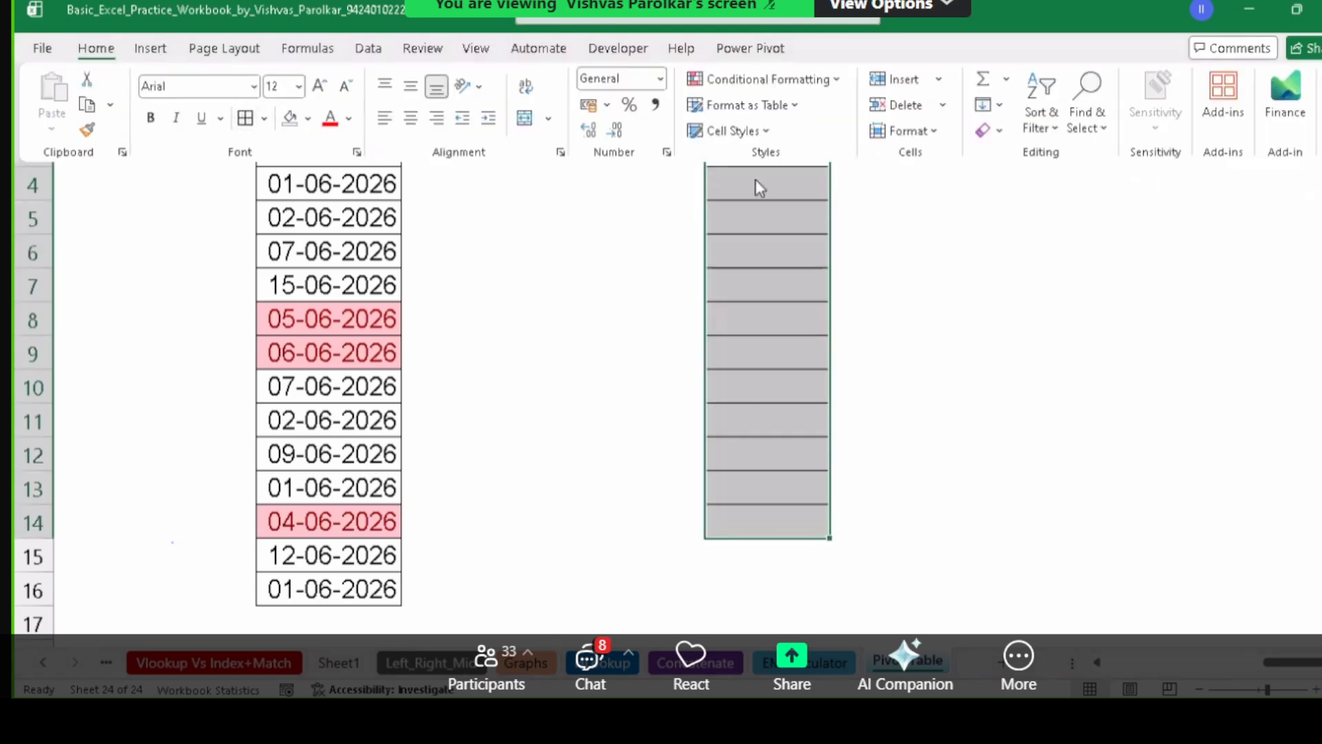
{"action": "left_click", "coordinate": [801, 217]}
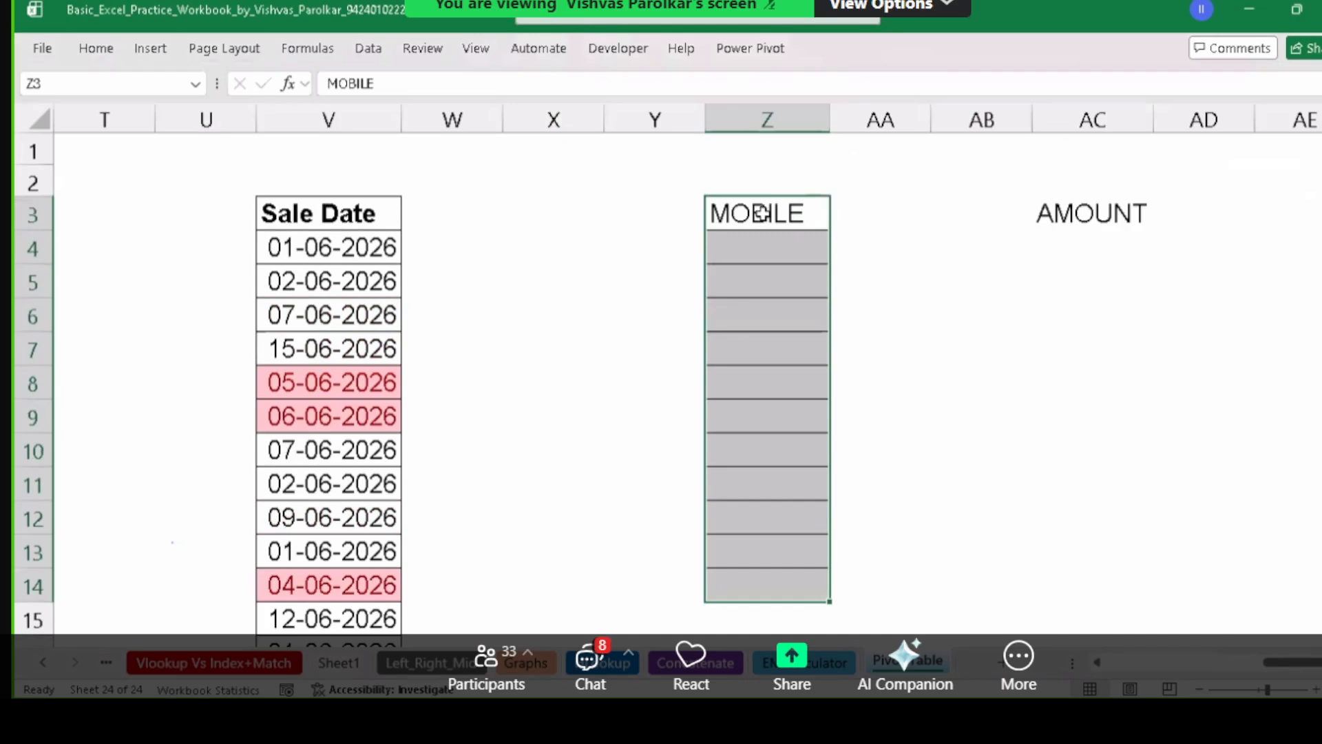
{"action": "left_click", "coordinate": [761, 212]}
{"action": "key", "text": "ctrl+b"}
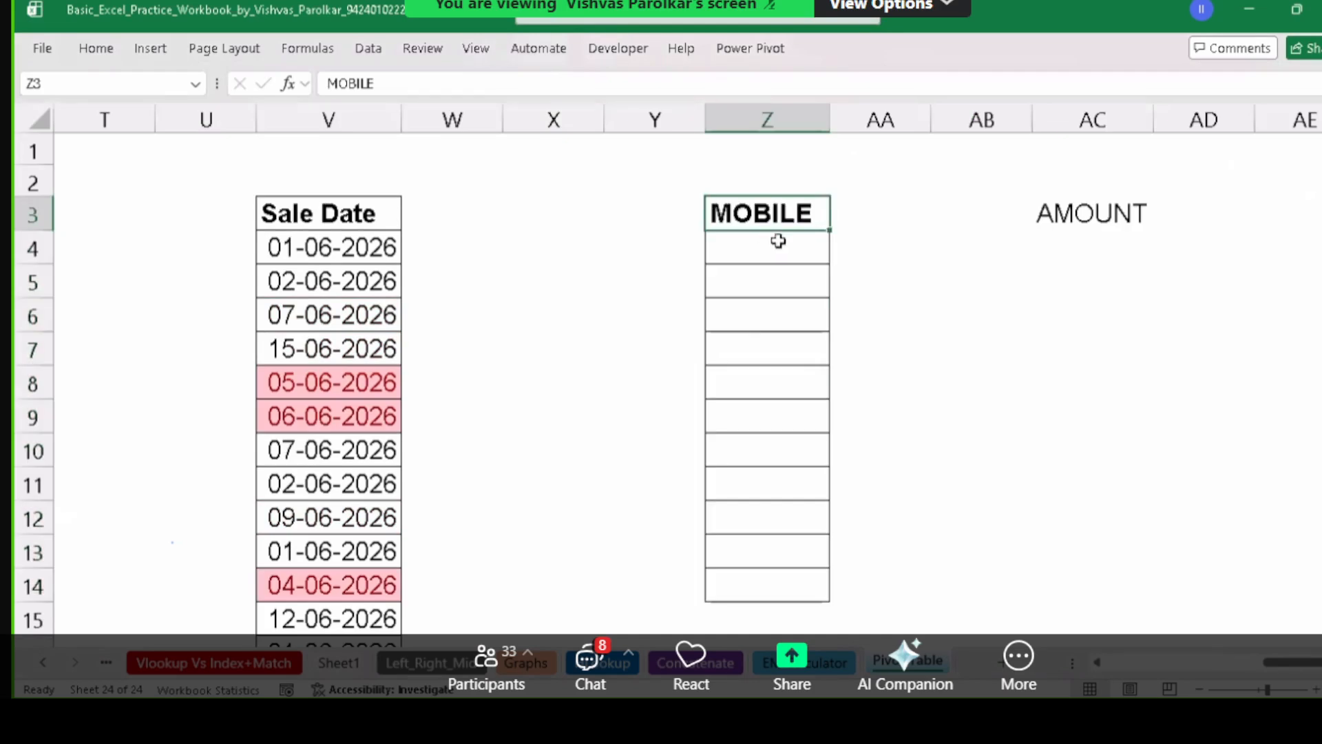
{"action": "left_click", "coordinate": [775, 247]}
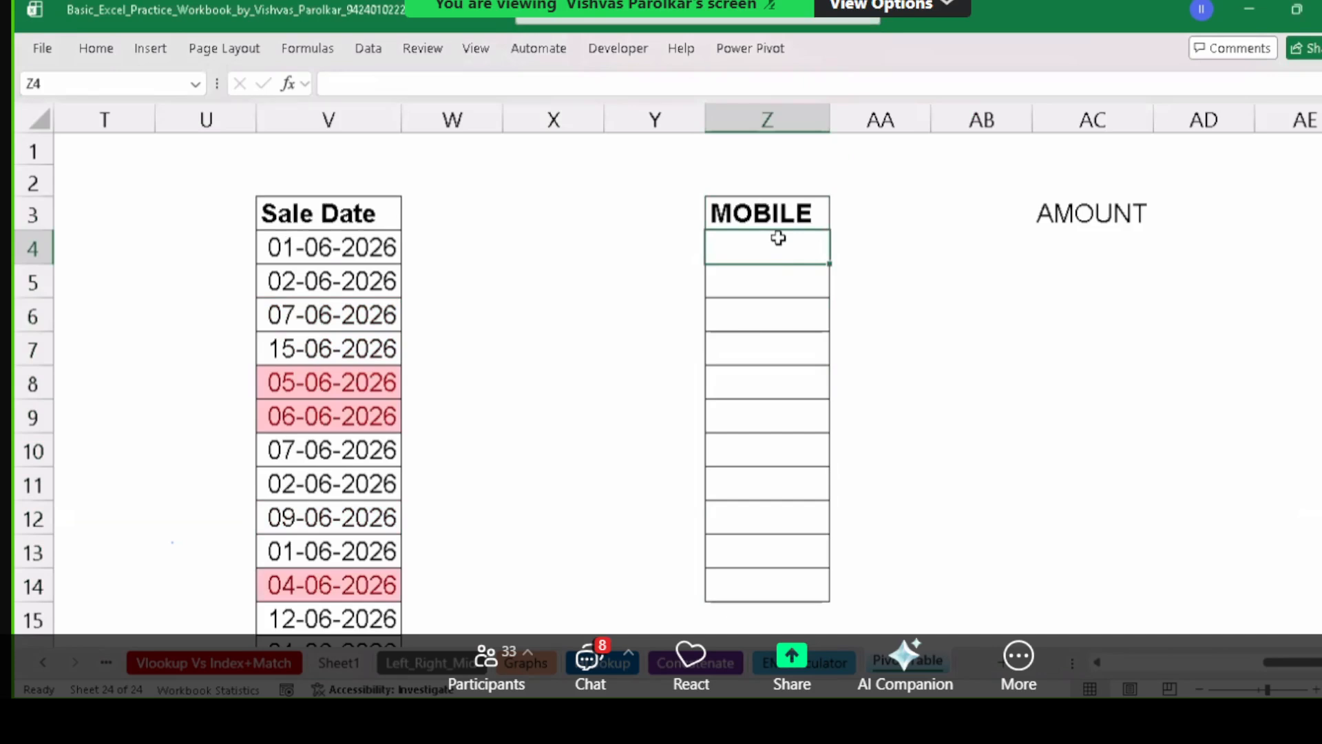
Enter a 10-digit mobile number in Z4 and autofit column Z so it displays fully.
{"action": "double_click", "coordinate": [778, 237]}
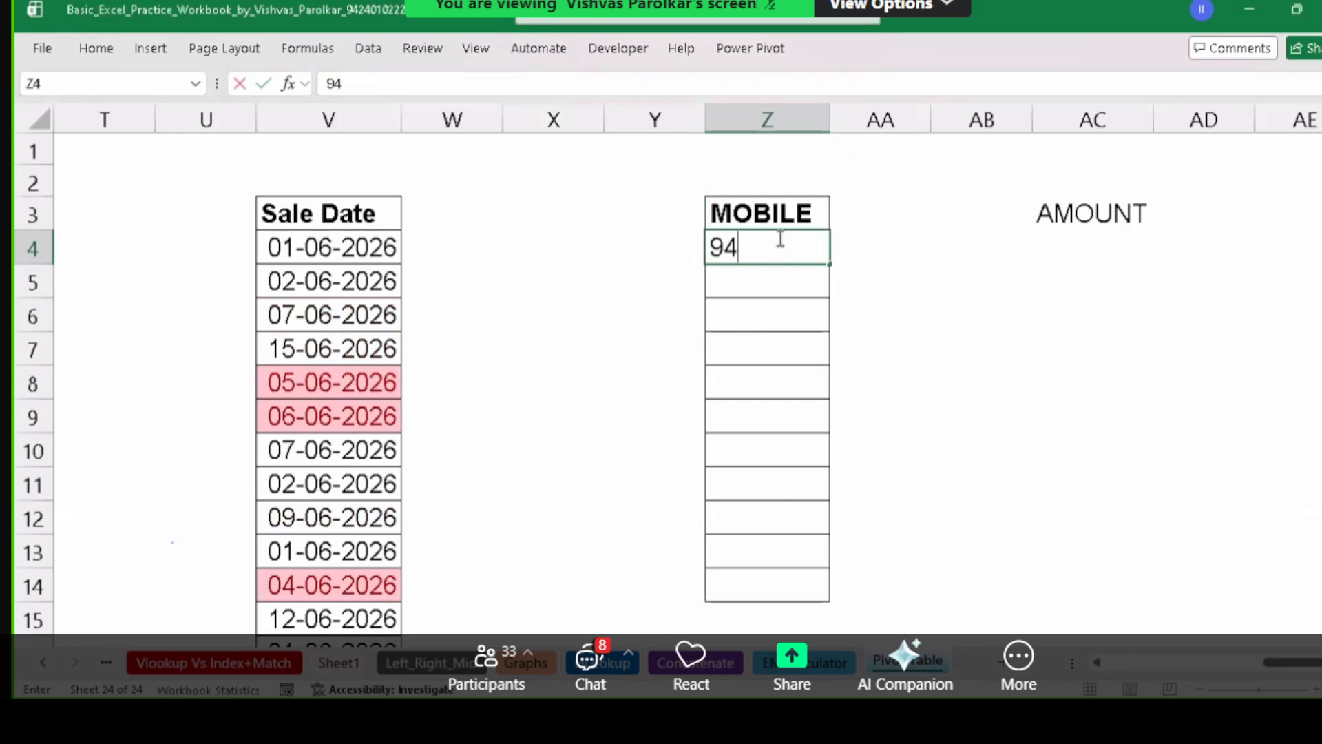
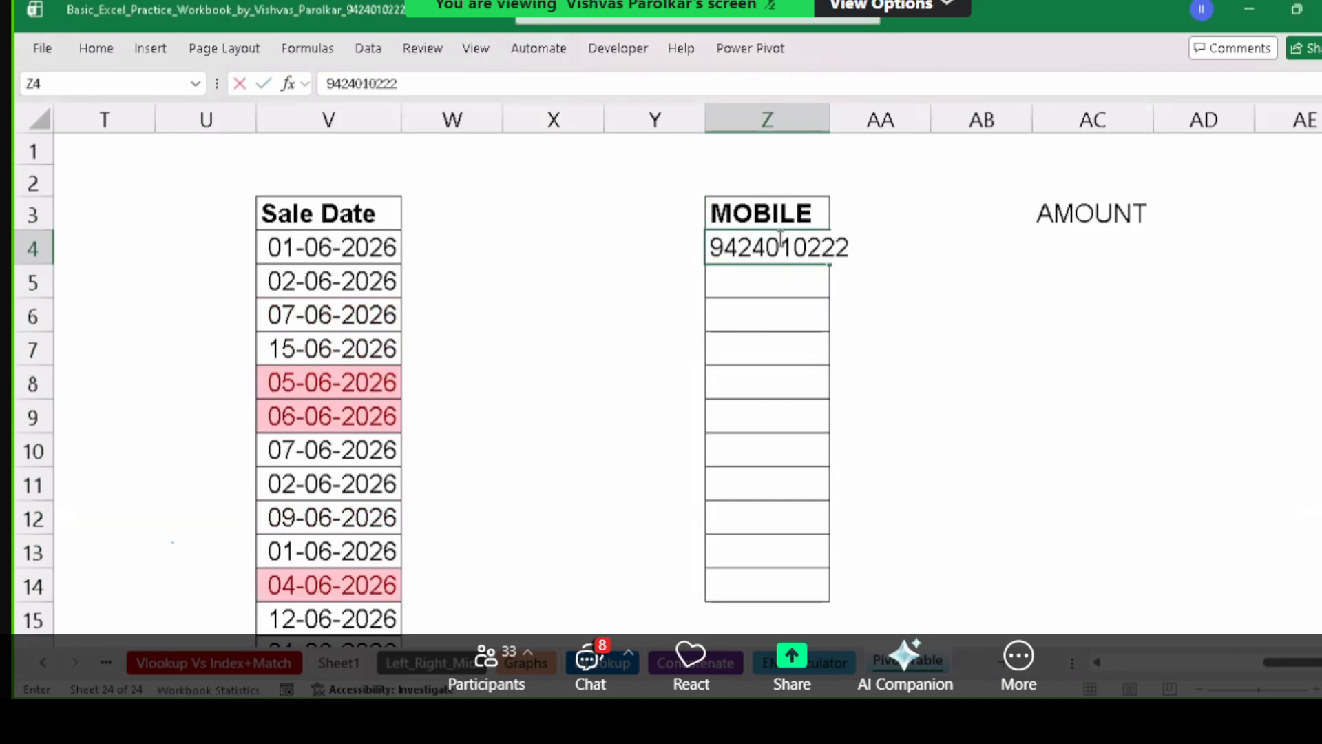
{"action": "key", "text": "Return"}
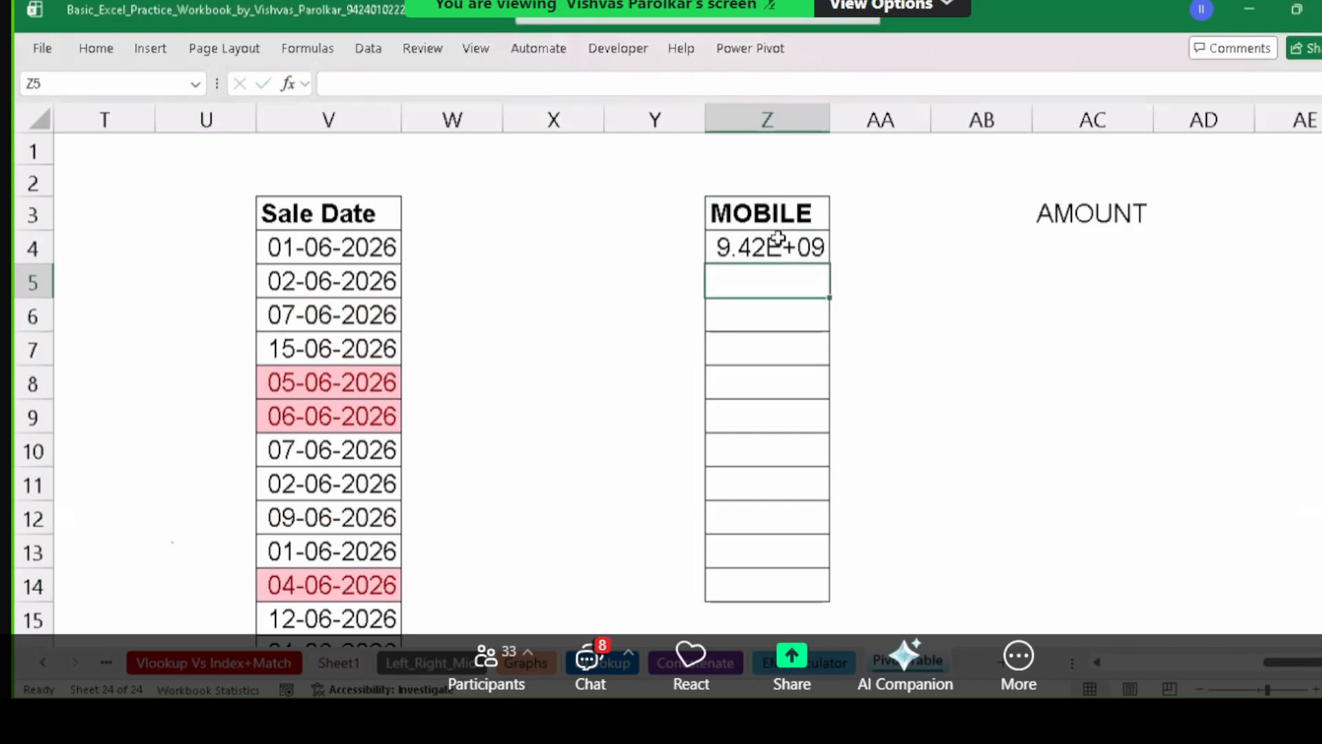
{"action": "left_click", "coordinate": [748, 249]}
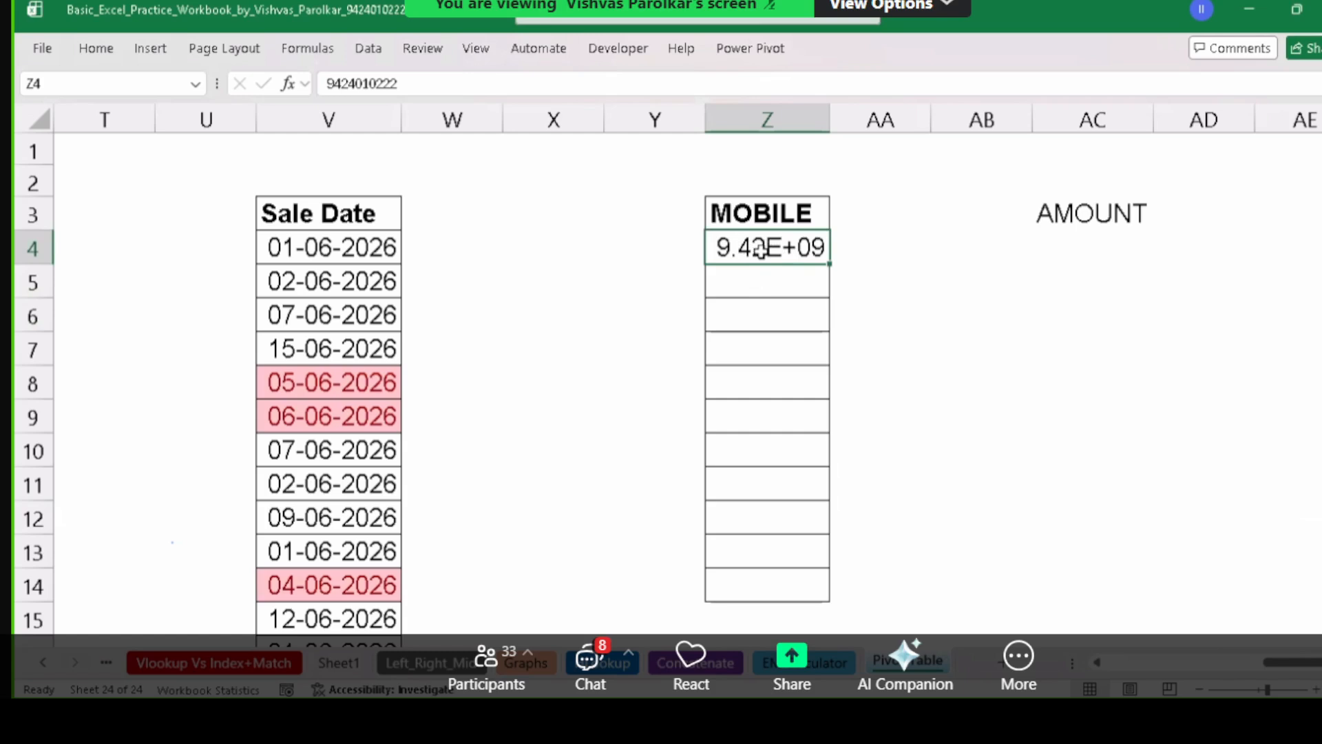
{"action": "left_click_drag", "start_coordinate": [831, 120], "coordinate": [785, 118]}
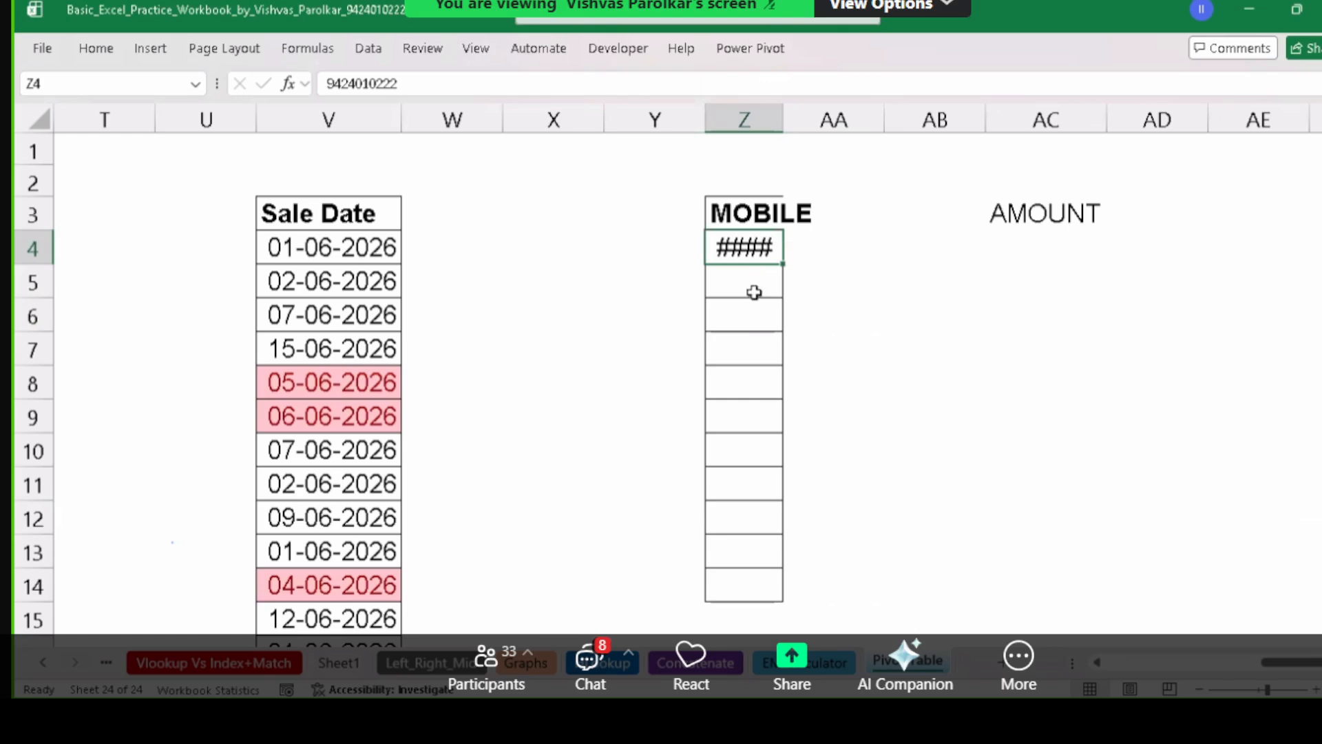
{"action": "left_click", "coordinate": [746, 325]}
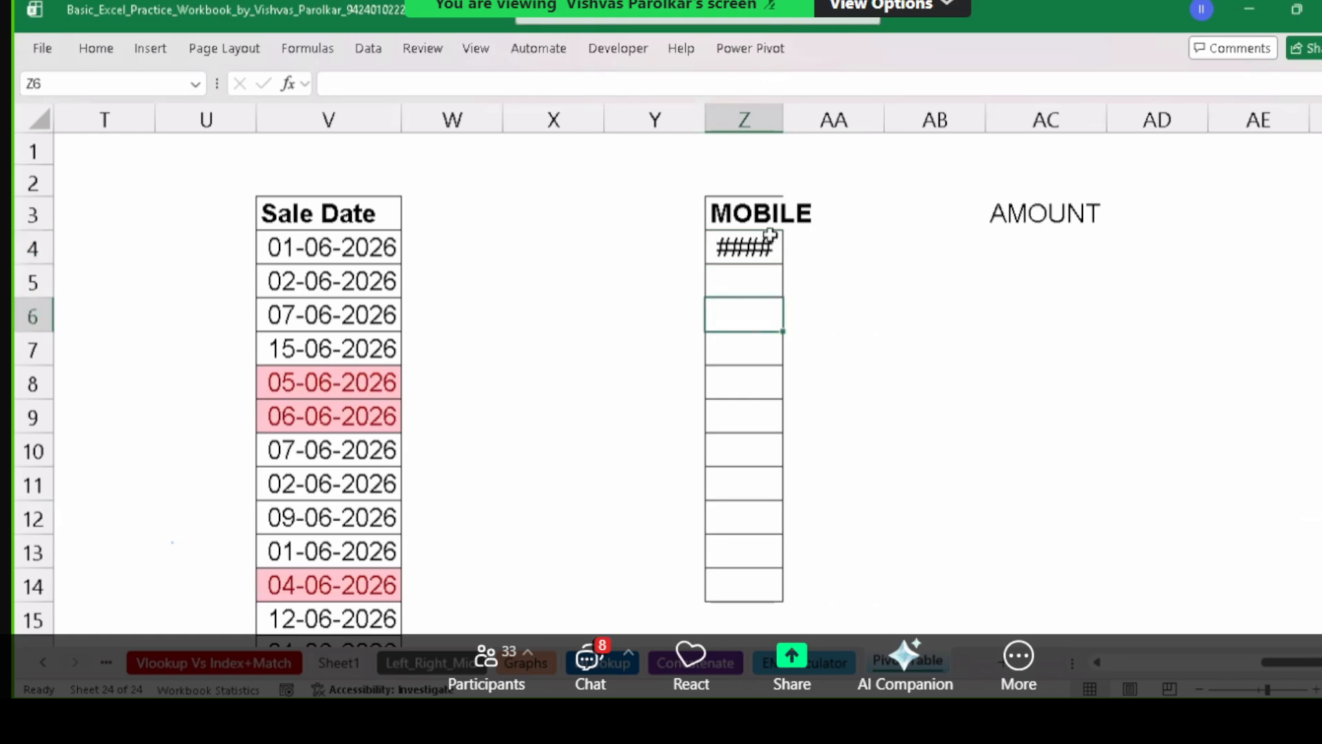
{"action": "left_click_drag", "start_coordinate": [792, 119], "coordinate": [792, 120]}
{"action": "double_click", "coordinate": [791, 120]}
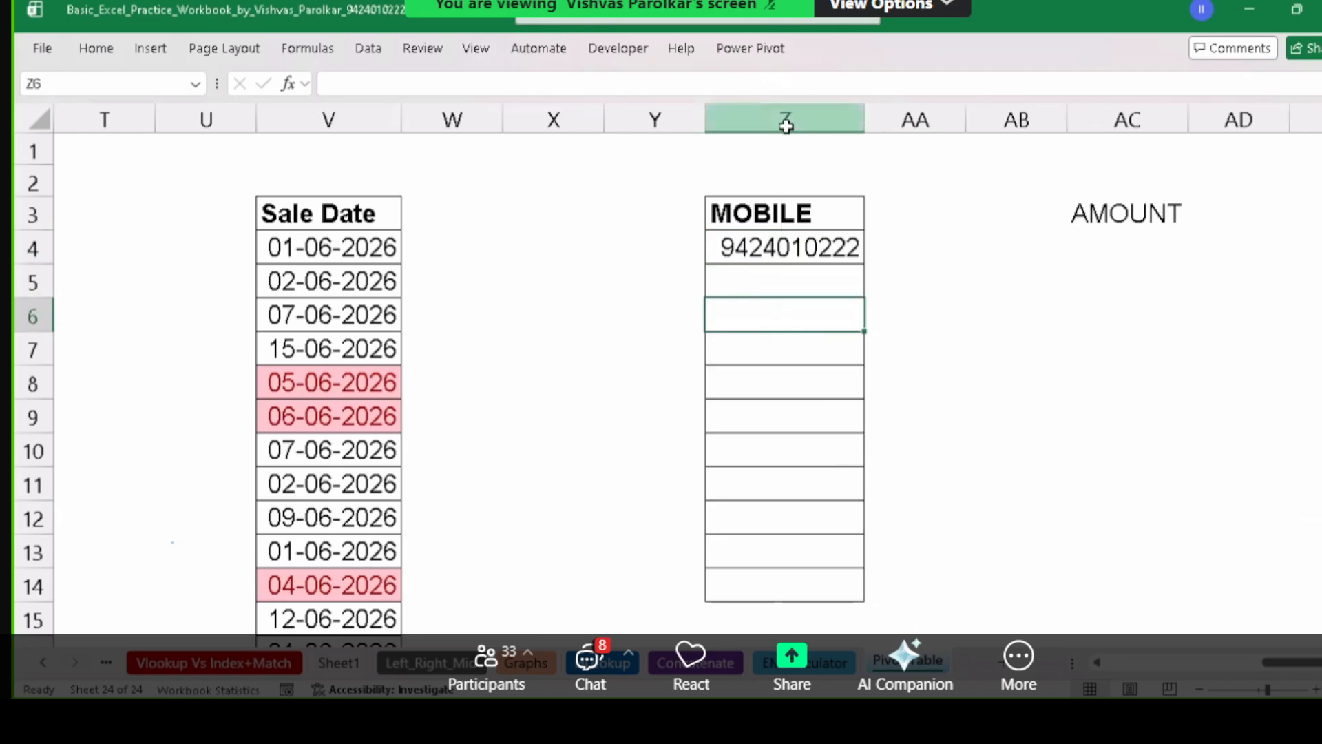
{"action": "left_click", "coordinate": [807, 250]}
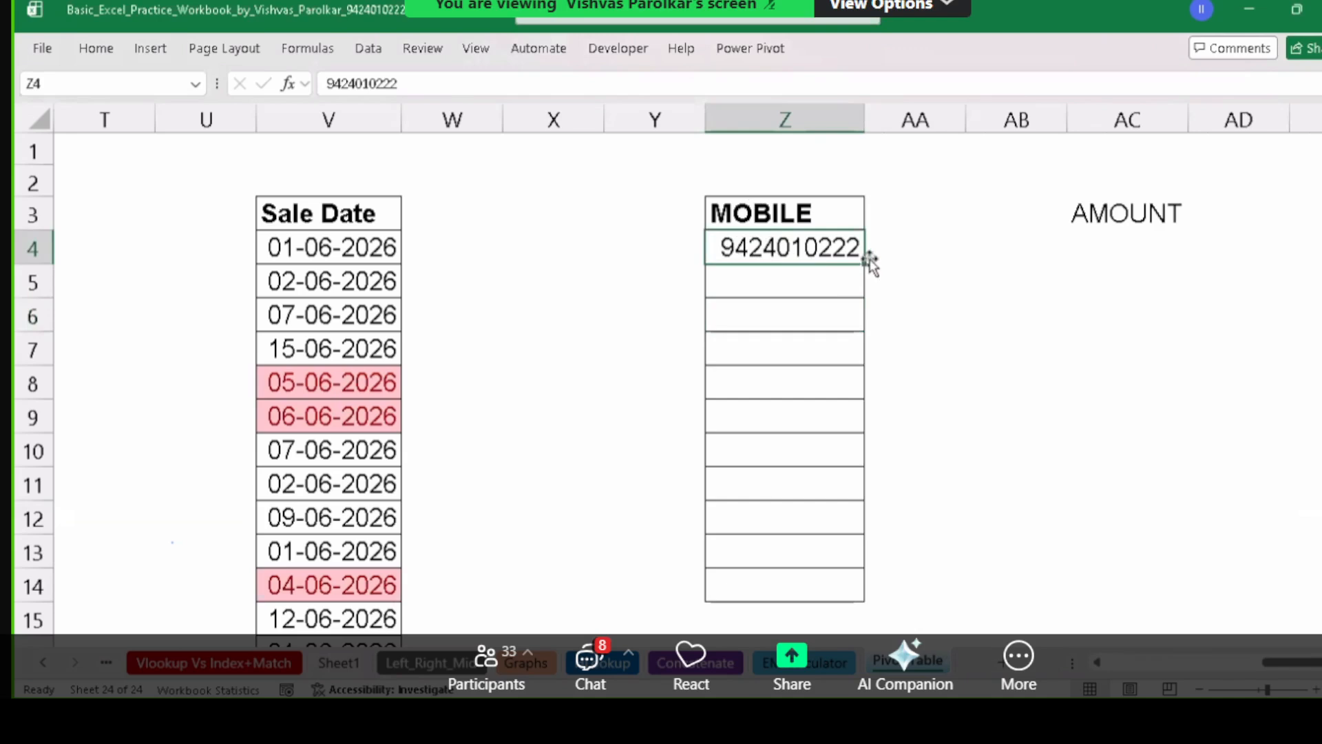
Enter mobile numbers in Z5 and Z6, then fill the Z4:Z6 series down to Z14.
{"action": "left_click", "coordinate": [827, 272]}
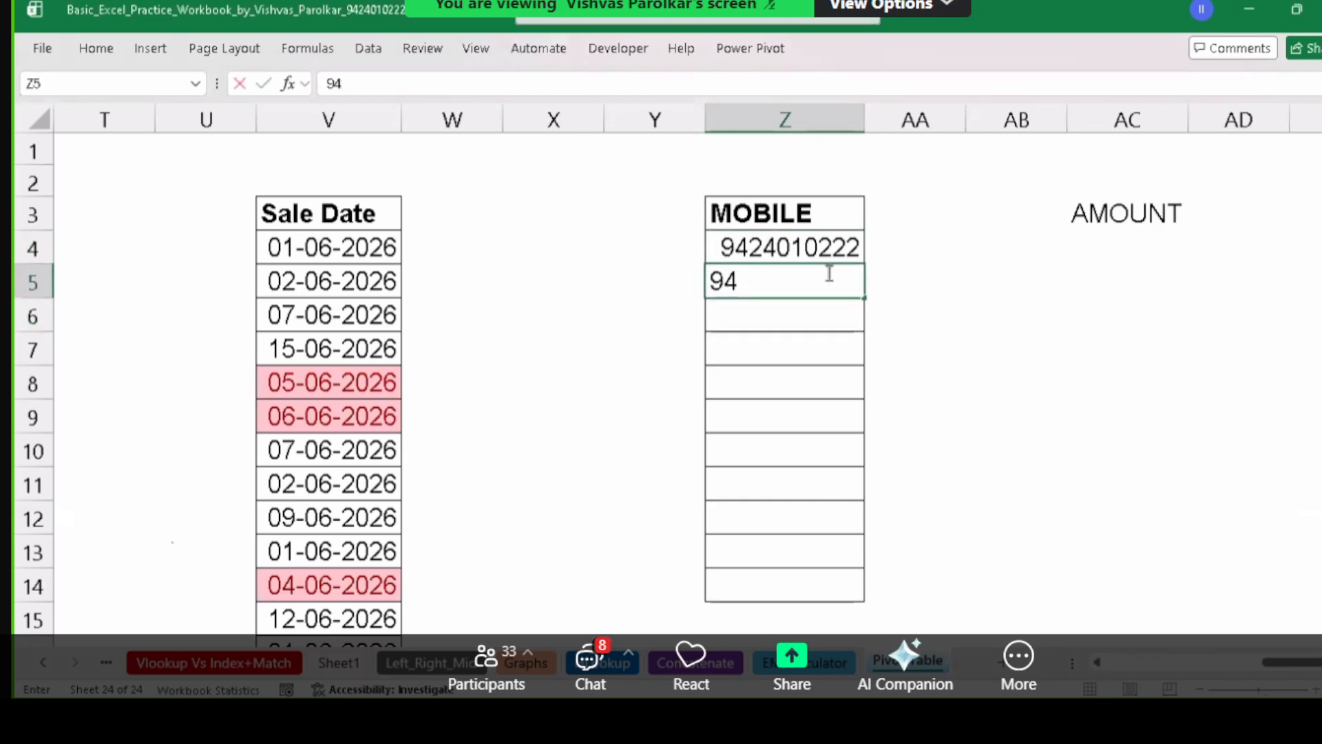
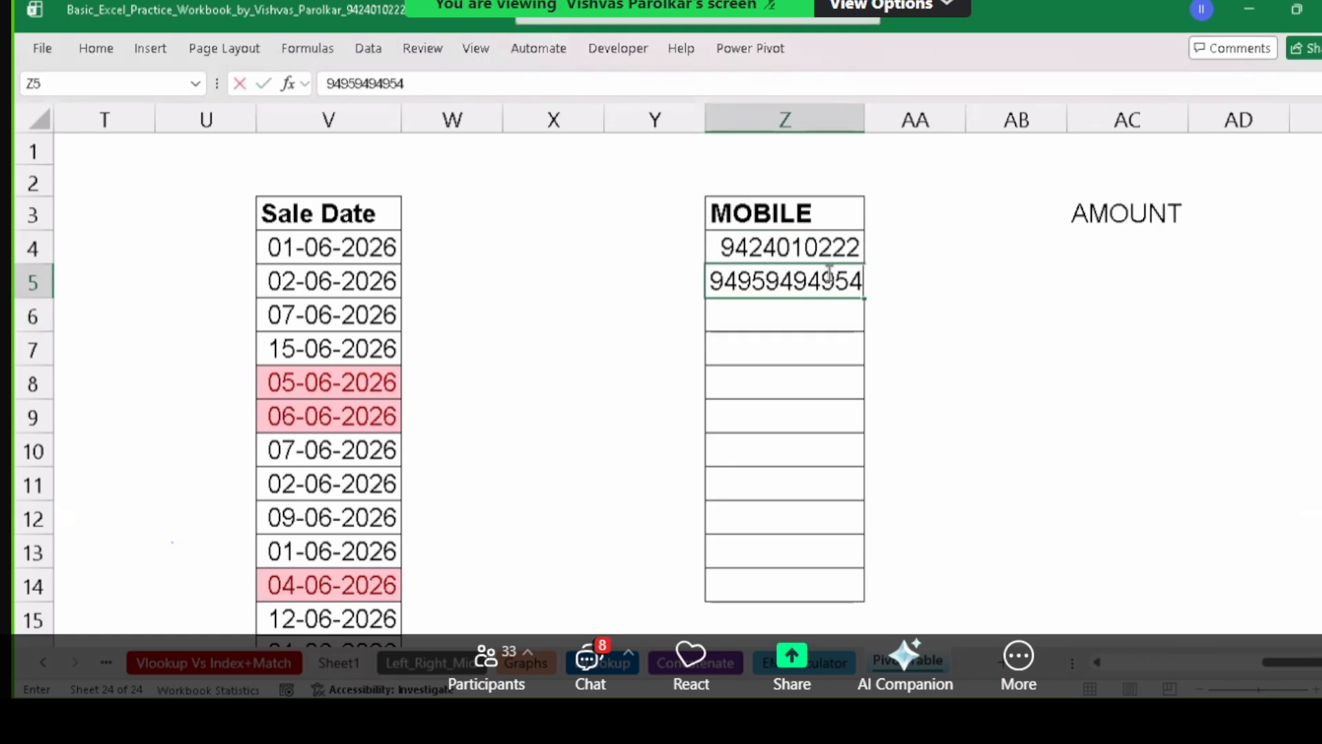
{"action": "key", "text": "Return"}
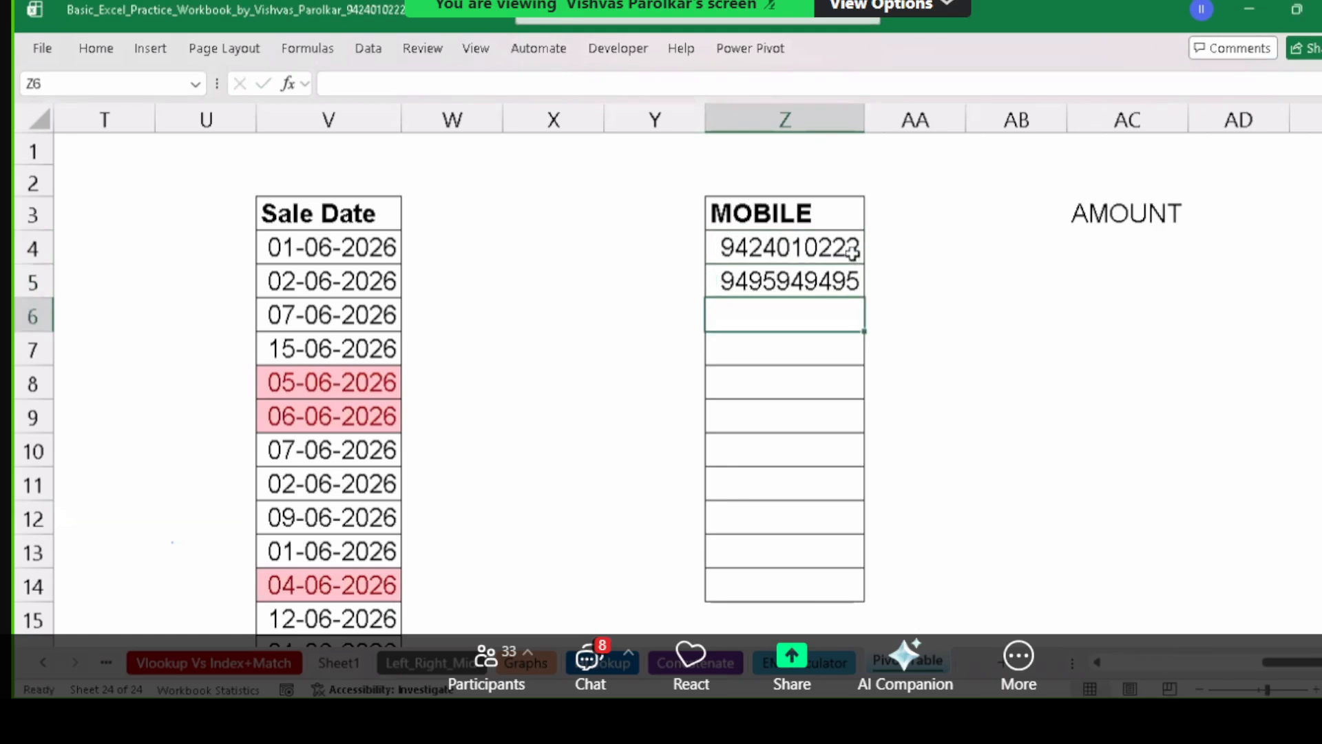
{"action": "left_click_drag", "start_coordinate": [852, 252], "coordinate": [852, 284]}
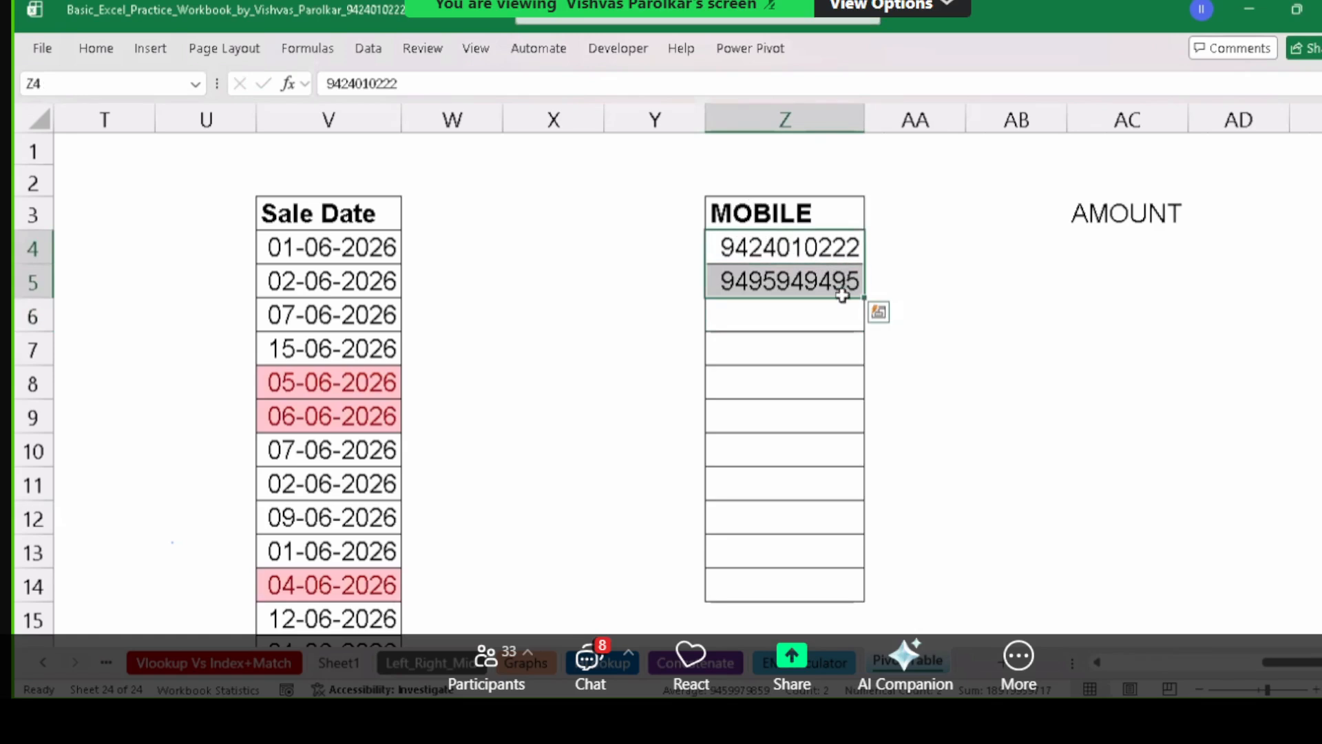
{"action": "left_click", "coordinate": [826, 312]}
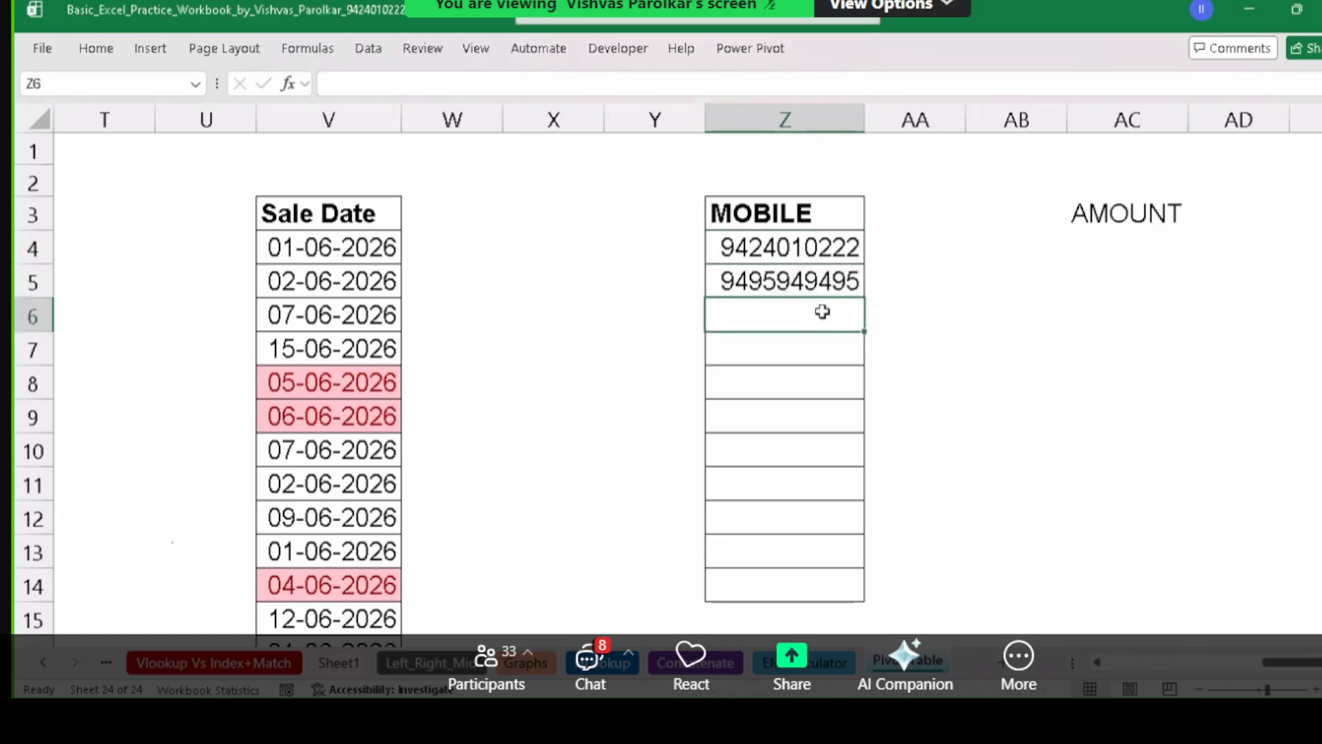
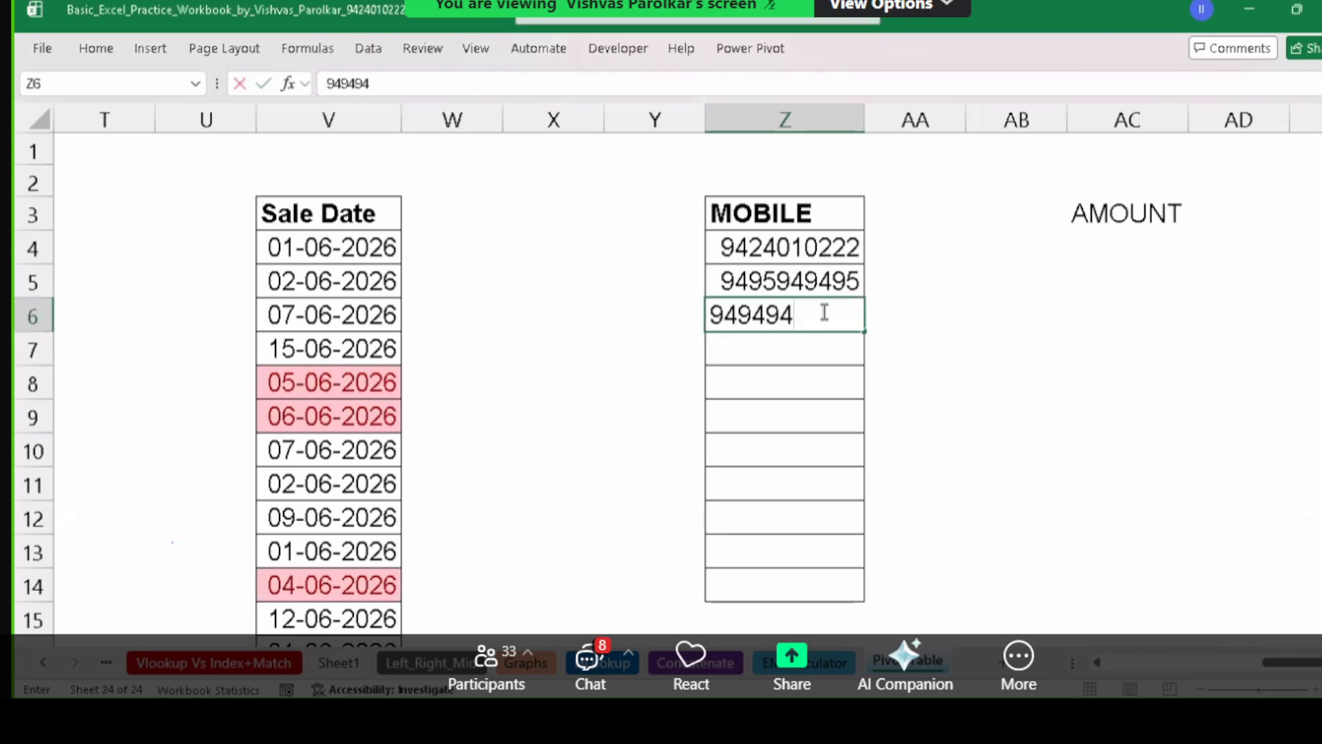
{"action": "key", "text": "Return"}
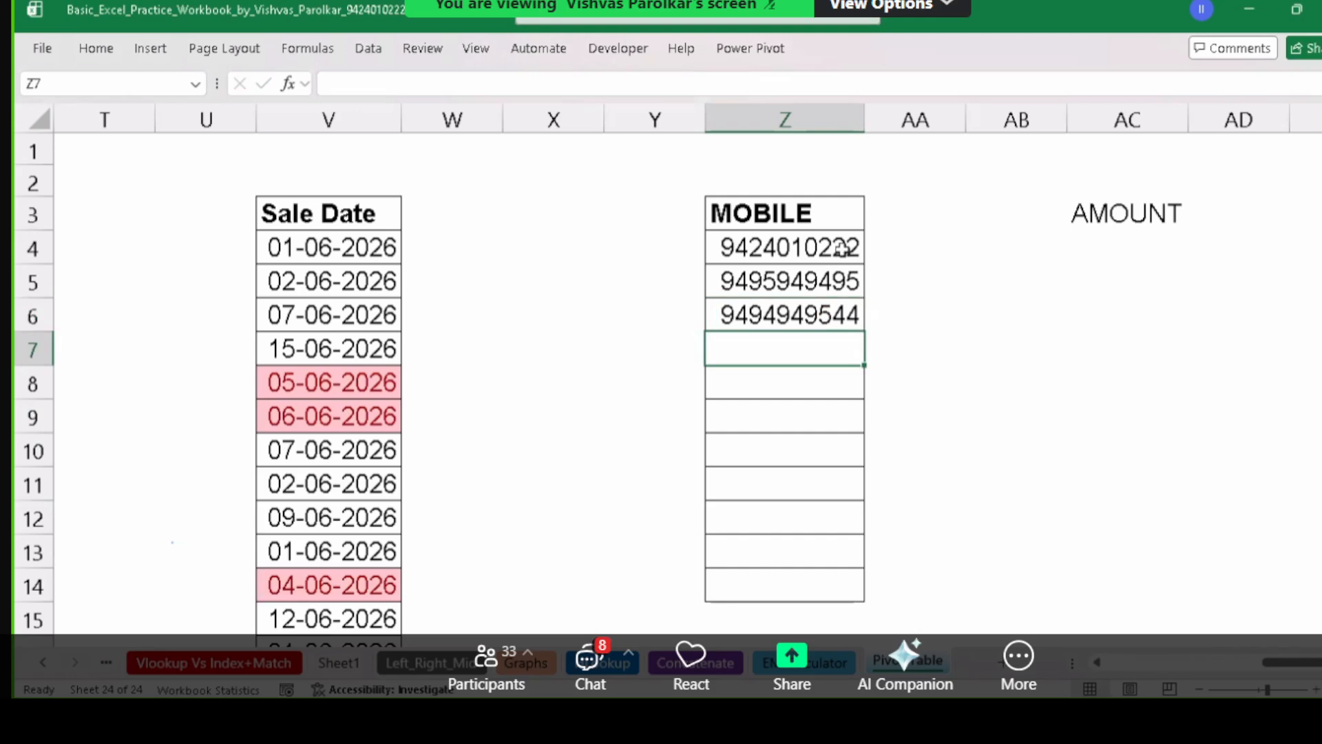
{"action": "left_click_drag", "start_coordinate": [841, 248], "coordinate": [843, 315]}
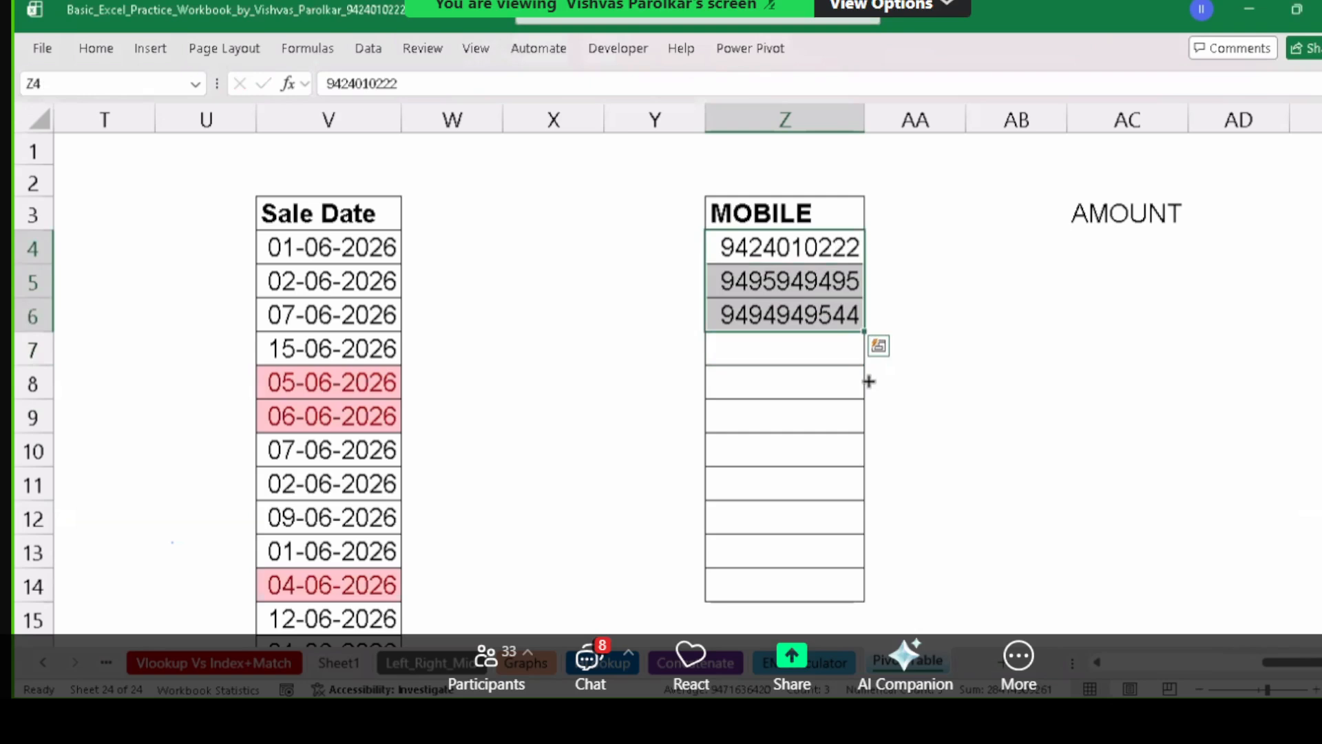
{"action": "left_click_drag", "start_coordinate": [864, 331], "coordinate": [854, 585]}
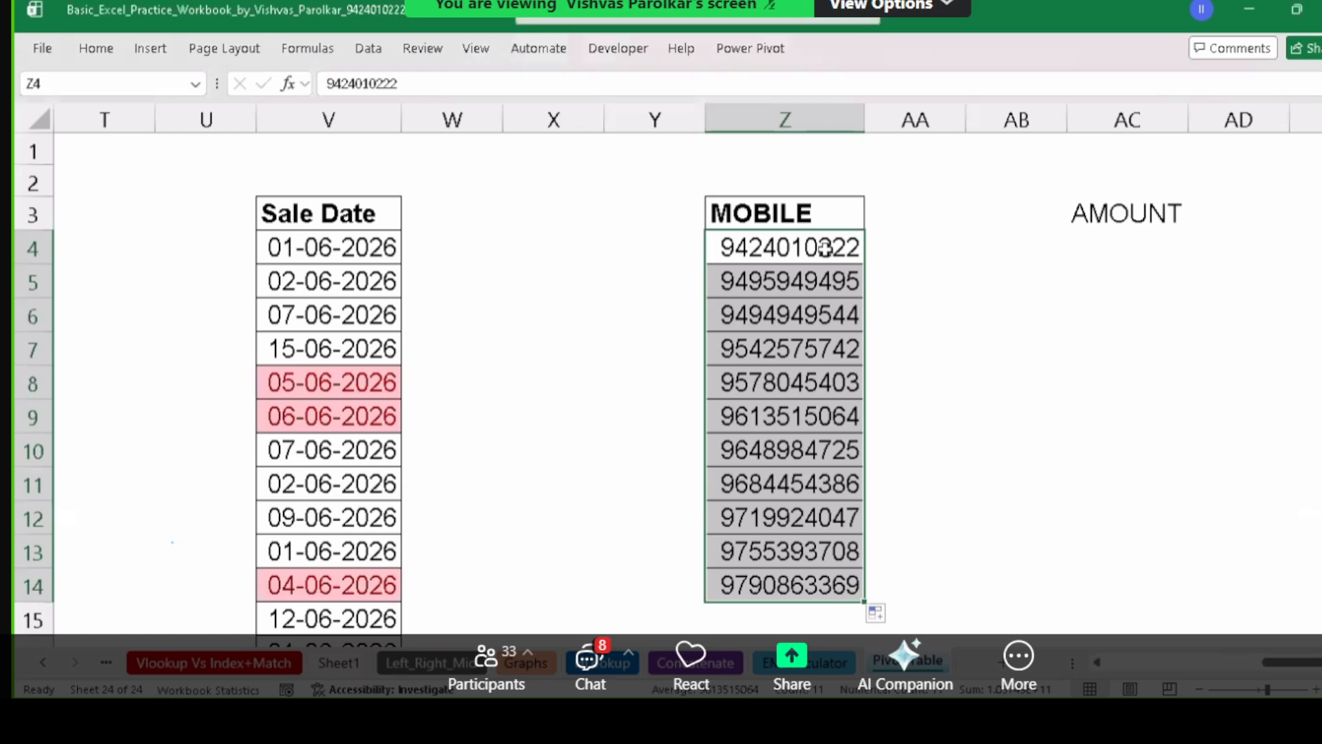
{"action": "left_click", "coordinate": [825, 281]}
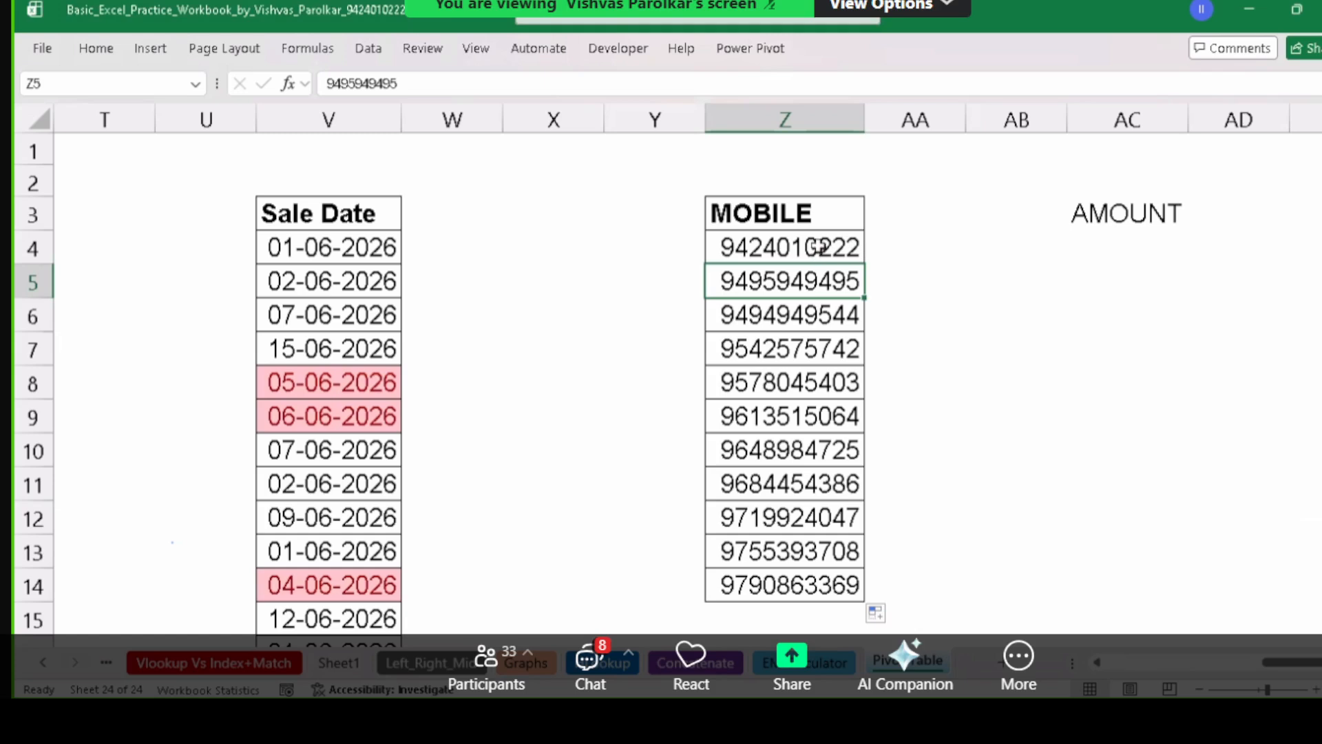
Select the mobile numbers in Z4:Z14.
{"action": "left_click", "coordinate": [818, 247]}
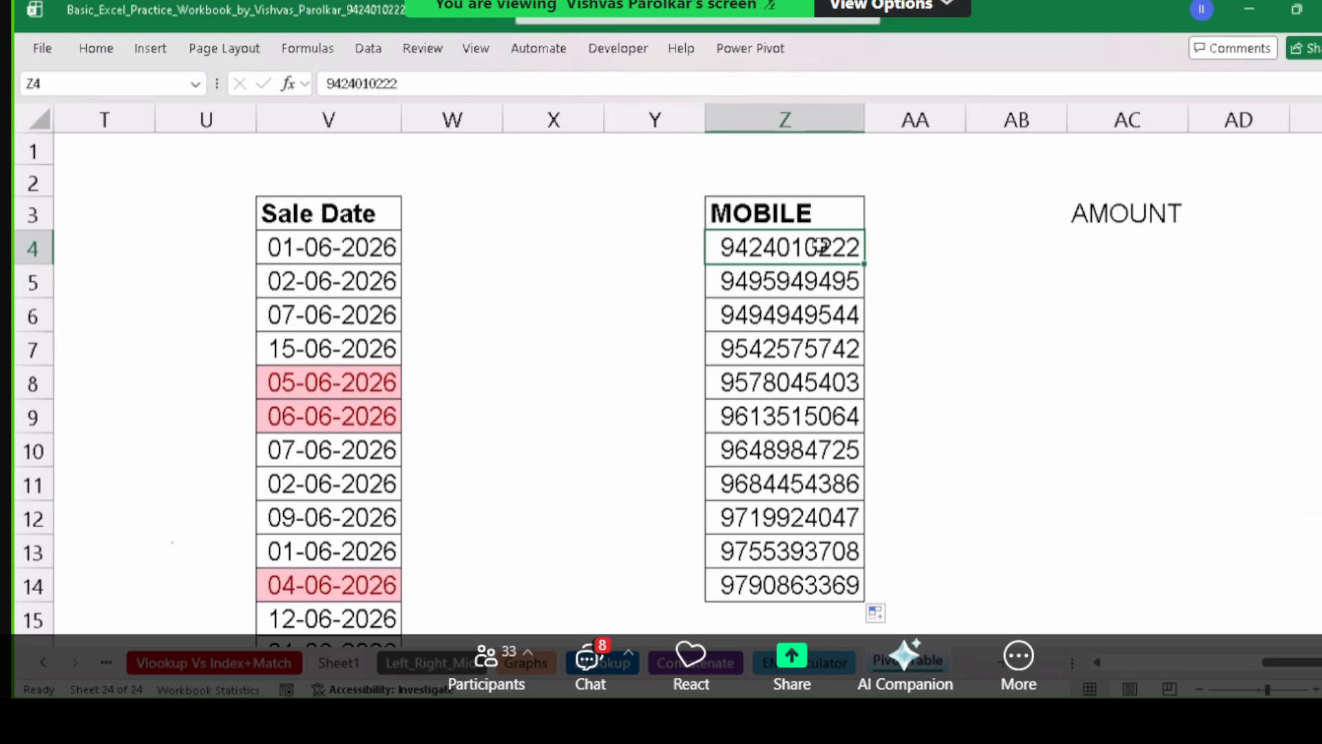
{"action": "left_click_drag", "start_coordinate": [818, 246], "coordinate": [760, 546]}
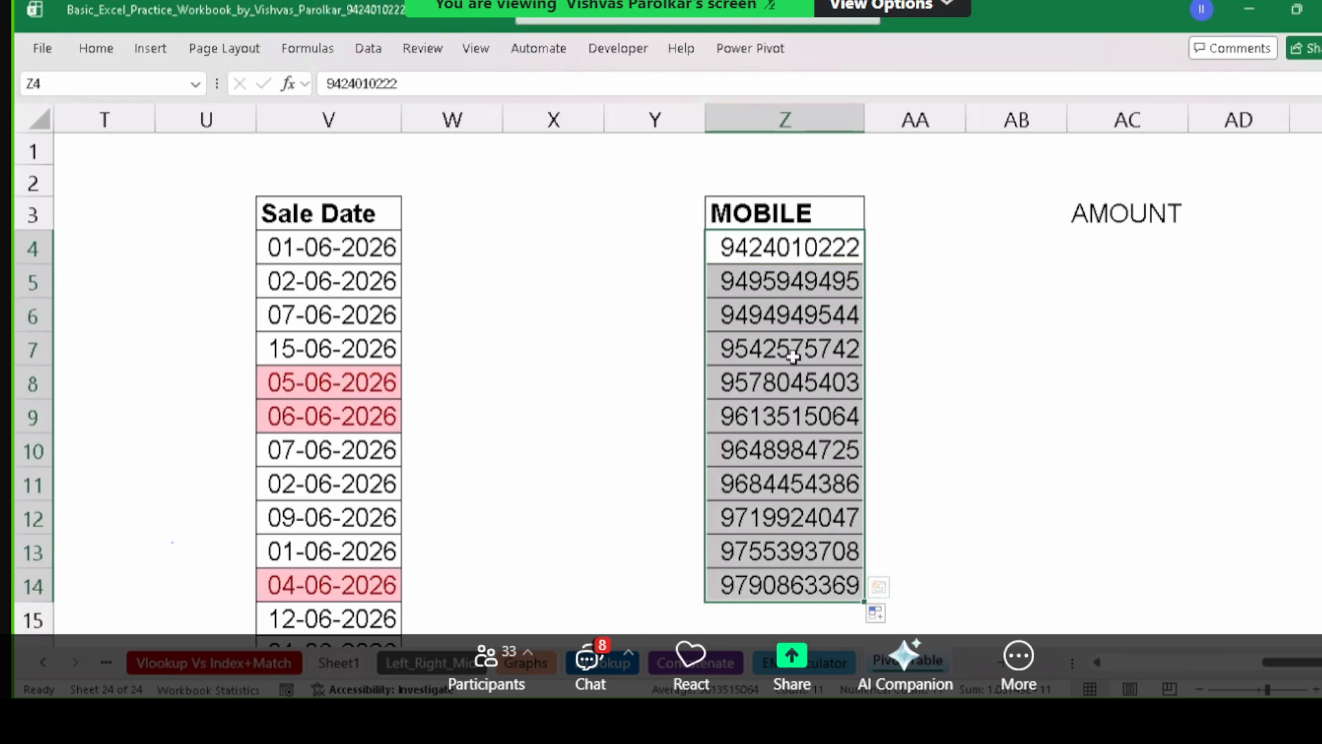
{"action": "left_click_drag", "start_coordinate": [802, 253], "coordinate": [816, 586]}
{"action": "left_click_drag", "start_coordinate": [815, 250], "coordinate": [819, 551]}
Give the mobile numbers the custom number format "+91 ###".
{"action": "key", "text": "ctrl+1"}
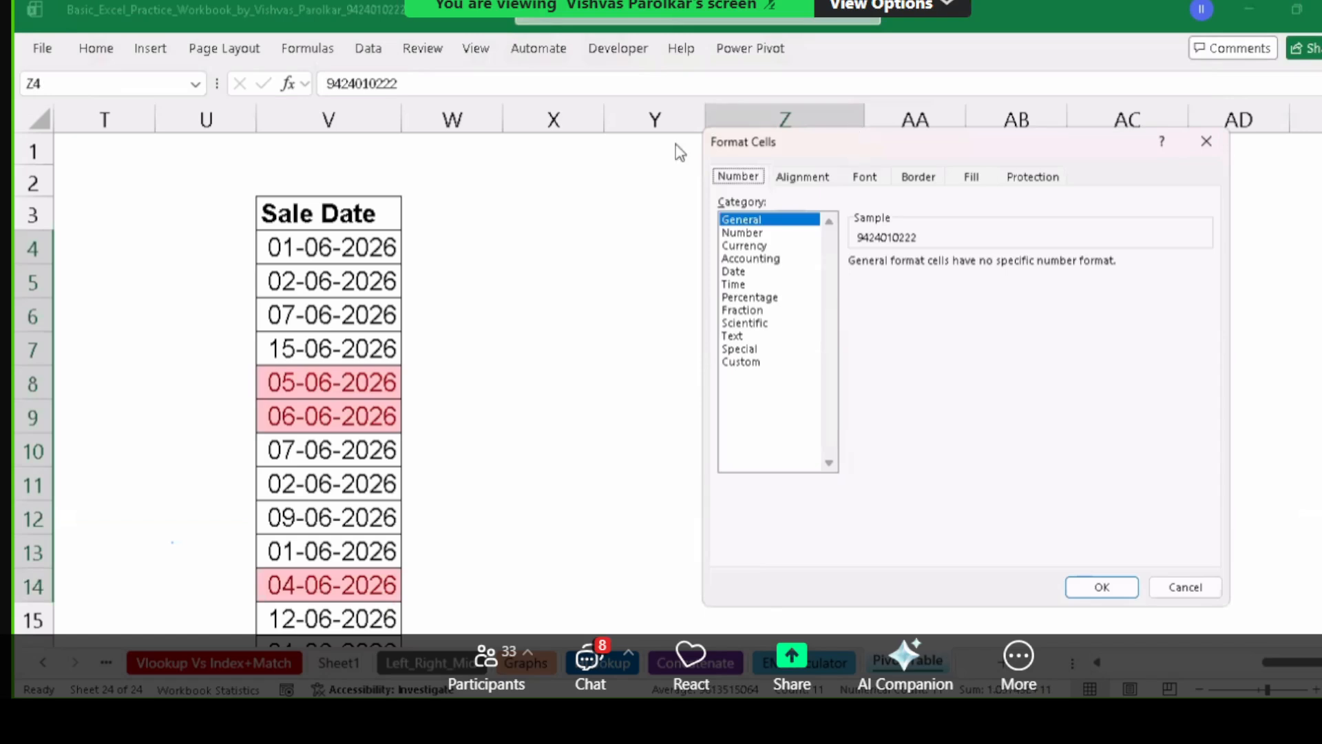
{"action": "left_click_drag", "start_coordinate": [850, 144], "coordinate": [793, 101]}
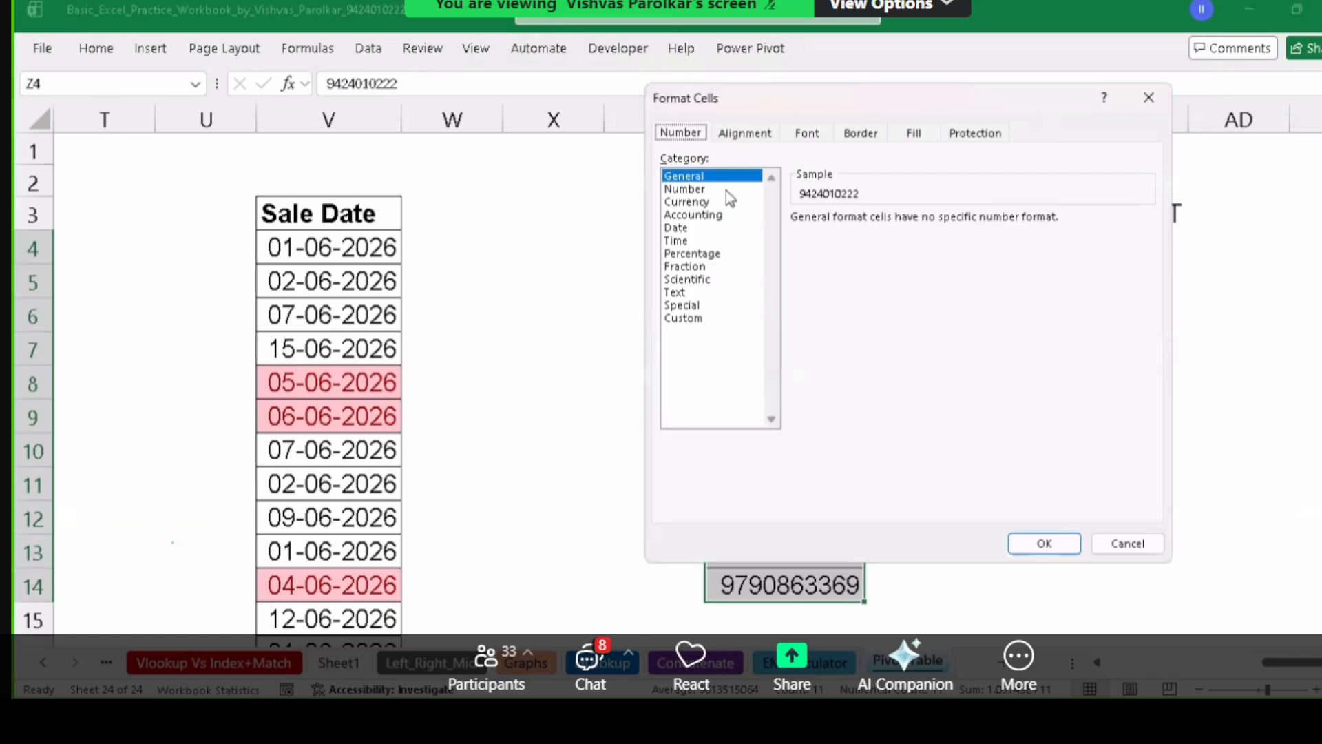
{"action": "left_click", "coordinate": [683, 319]}
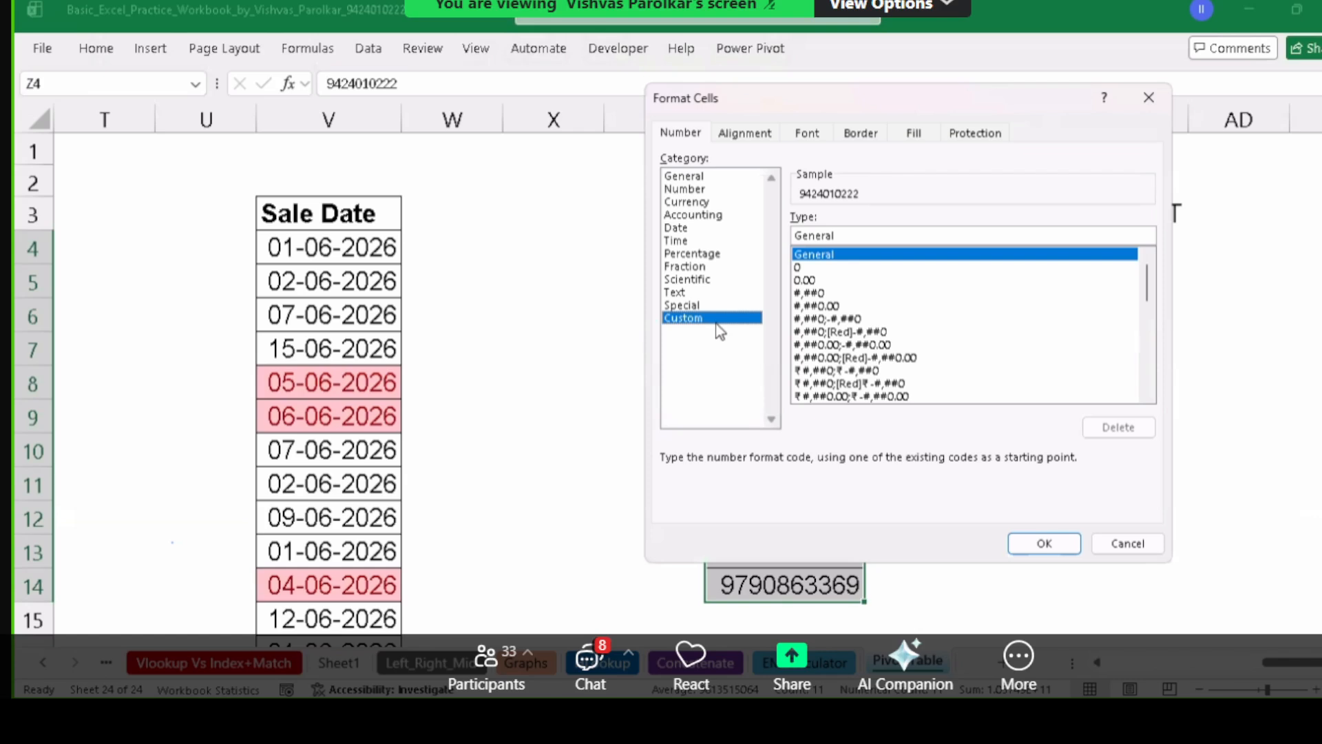
{"action": "double_click", "coordinate": [853, 235]}
{"action": "key", "text": "BackSpace"}
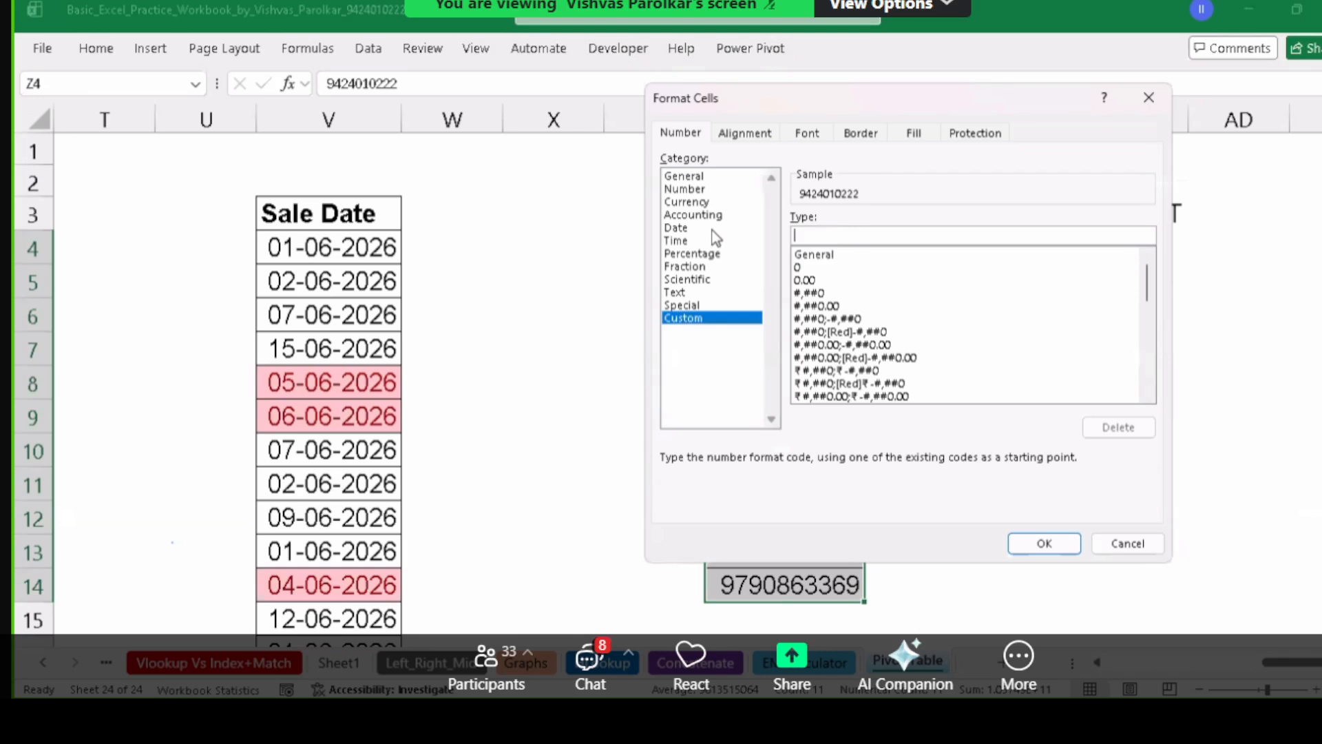
{"action": "type", "text": "1"}
{"action": "type", "text": "+"}
{"action": "type", "text": "91"}
{"action": "type", "text": "\""}
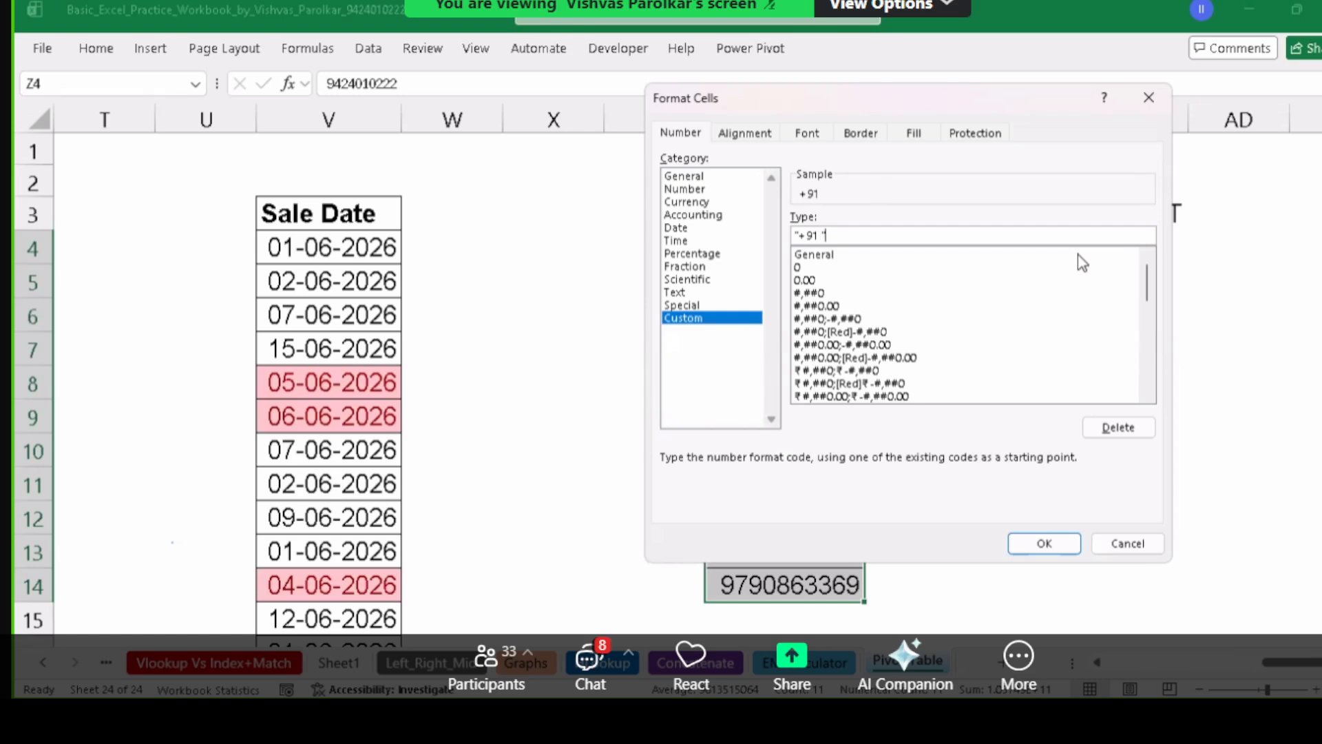
{"action": "key", "text": "Left"}
{"action": "type", "text": "###"}
{"action": "left_click", "coordinate": [1045, 544]}
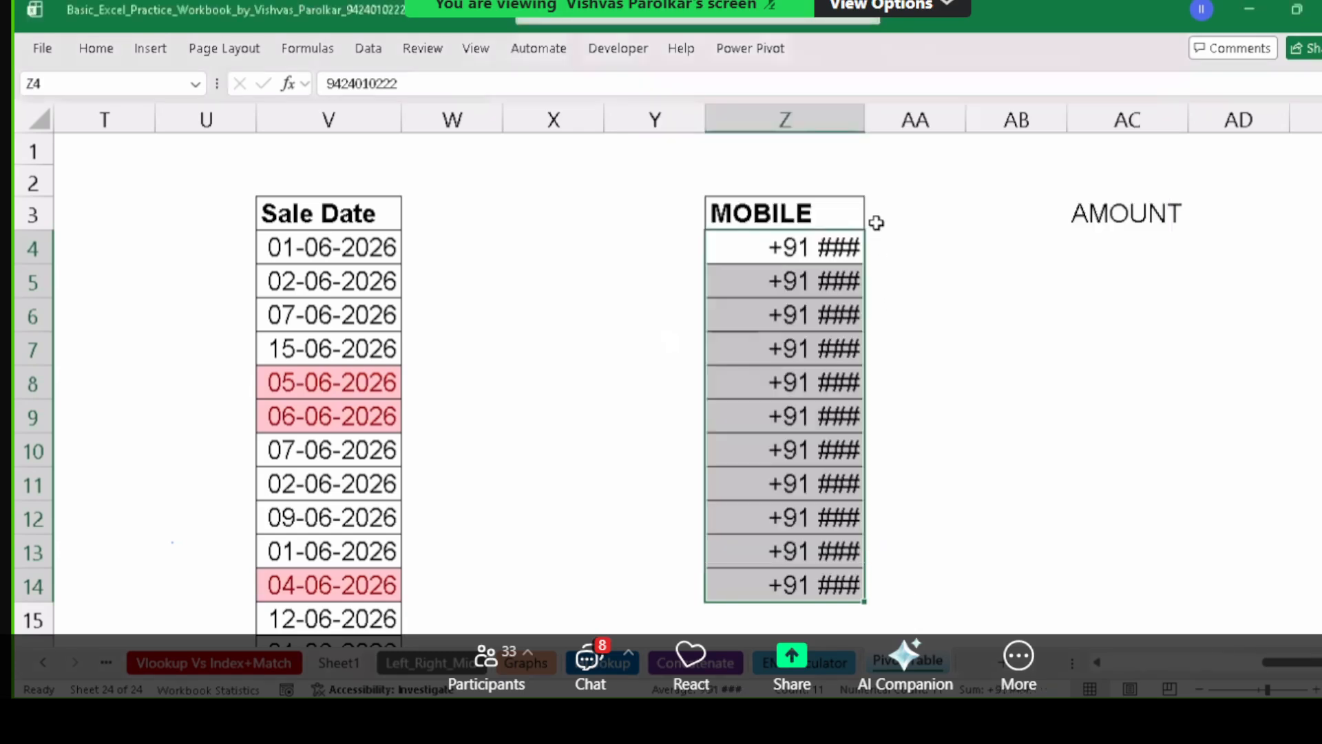
Autofit and widen MOBILE column Z, then reopen Format Cells for the numbers.
{"action": "double_click", "coordinate": [865, 119]}
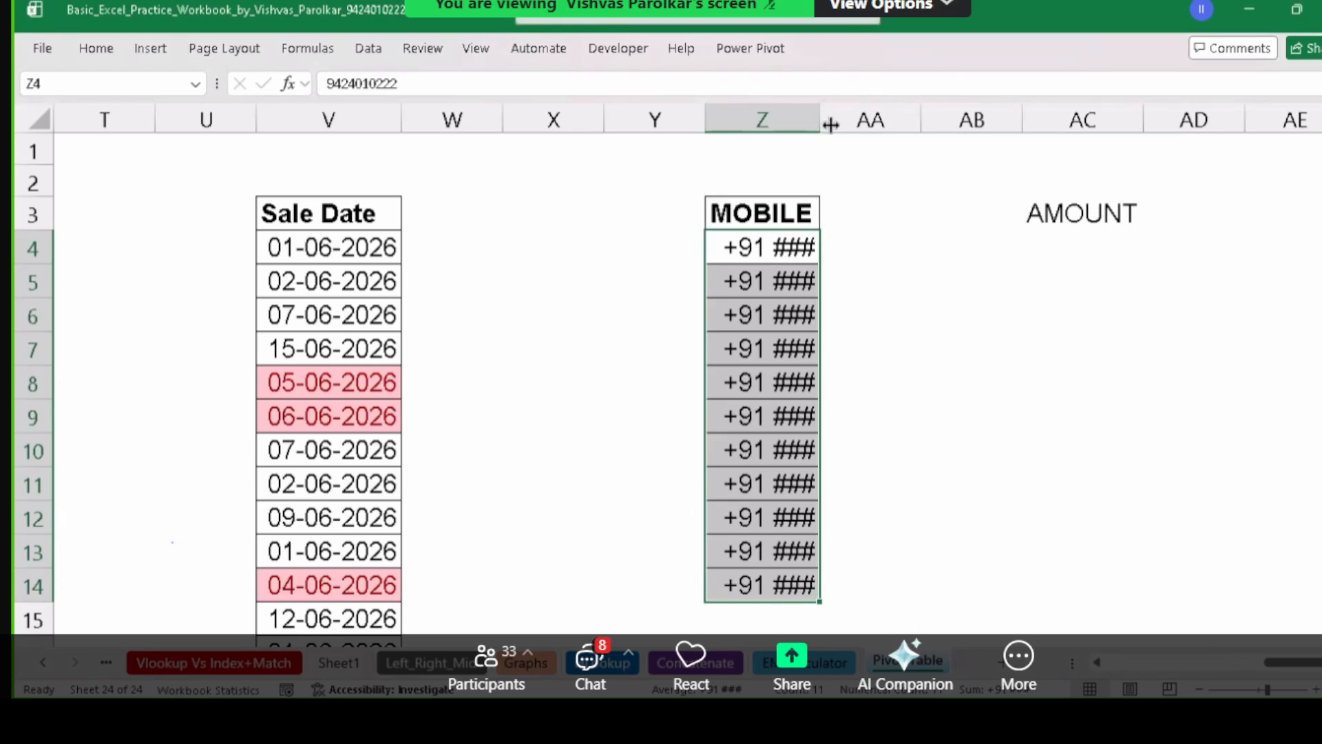
{"action": "left_click_drag", "start_coordinate": [820, 123], "coordinate": [923, 124]}
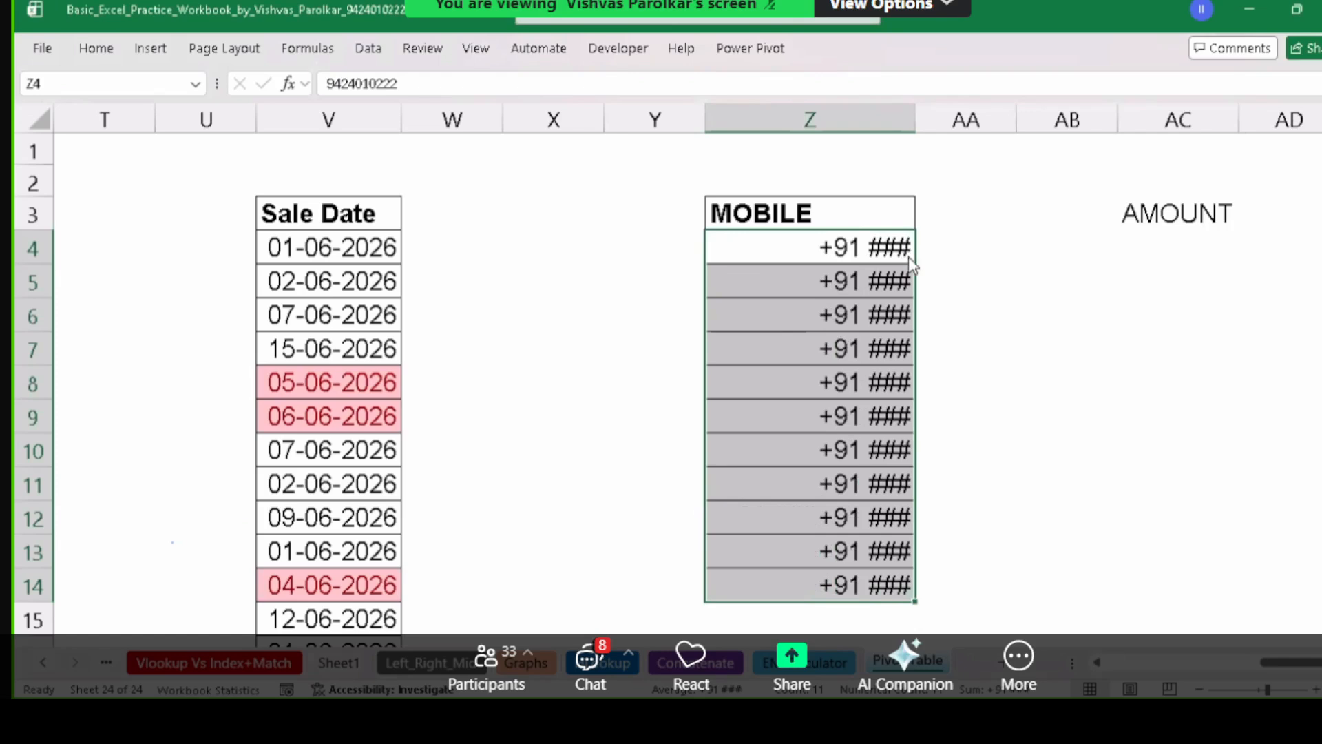
{"action": "key", "text": "ctrl+1"}
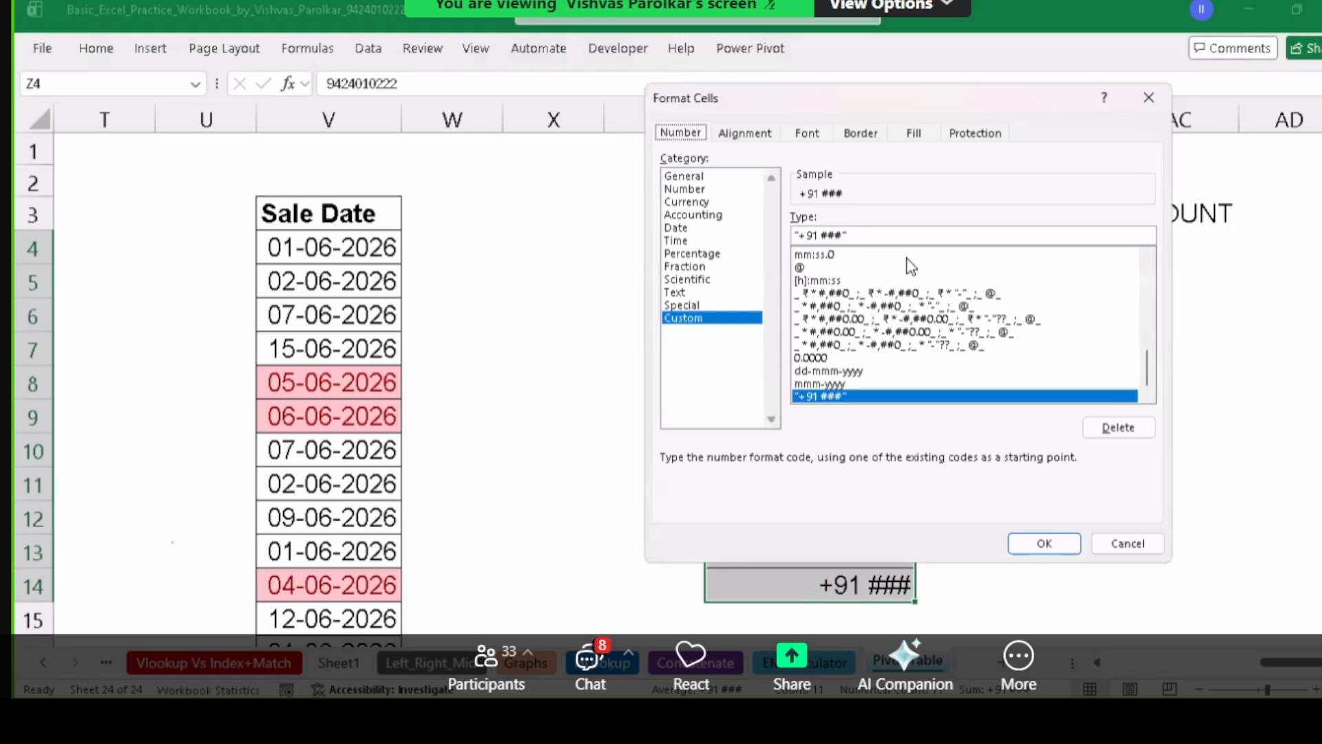
Change the custom code to "+91 "# so each number shows fully after +91.
{"action": "left_click", "coordinate": [823, 236]}
{"action": "key", "text": "Delete"}
{"action": "key", "text": "Delete"}
{"action": "key", "text": "Delete"}
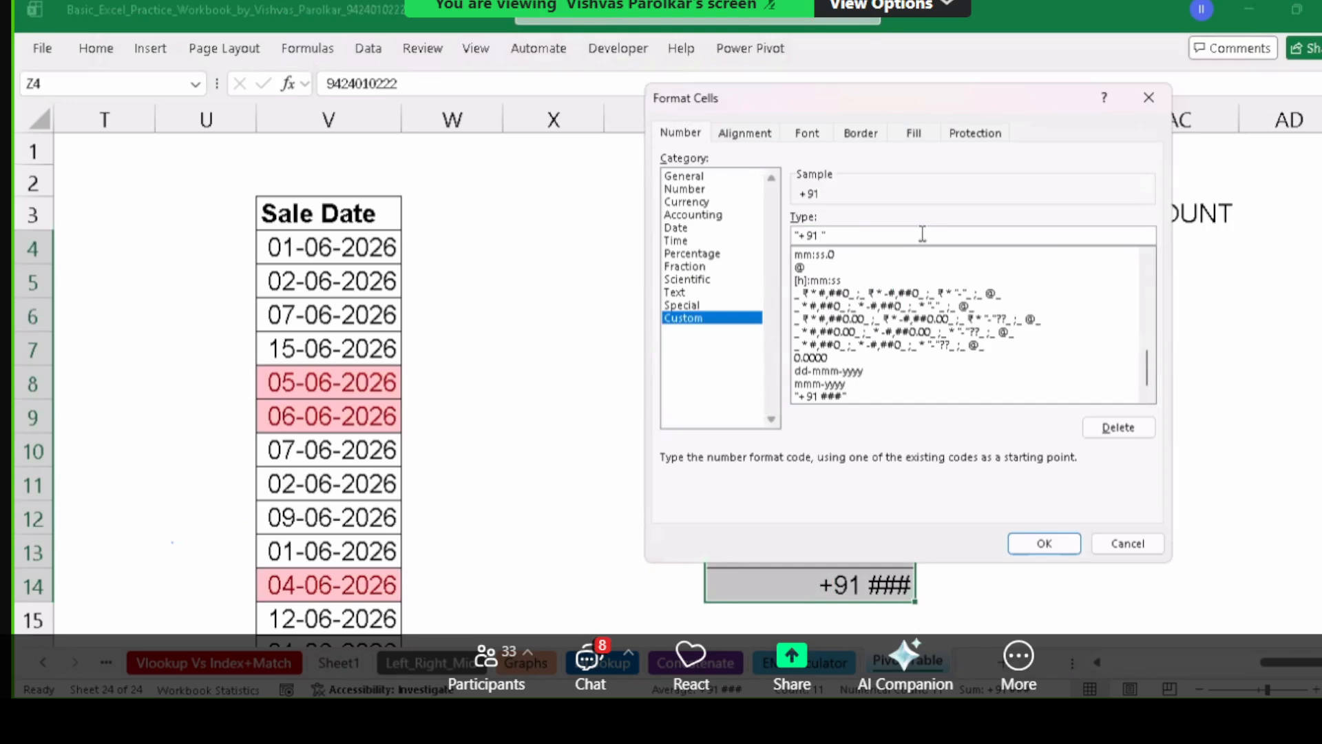
{"action": "key", "text": "Right"}
{"action": "type", "text": "#"}
{"action": "type", "text": "#"}
{"action": "type", "text": "#######"}
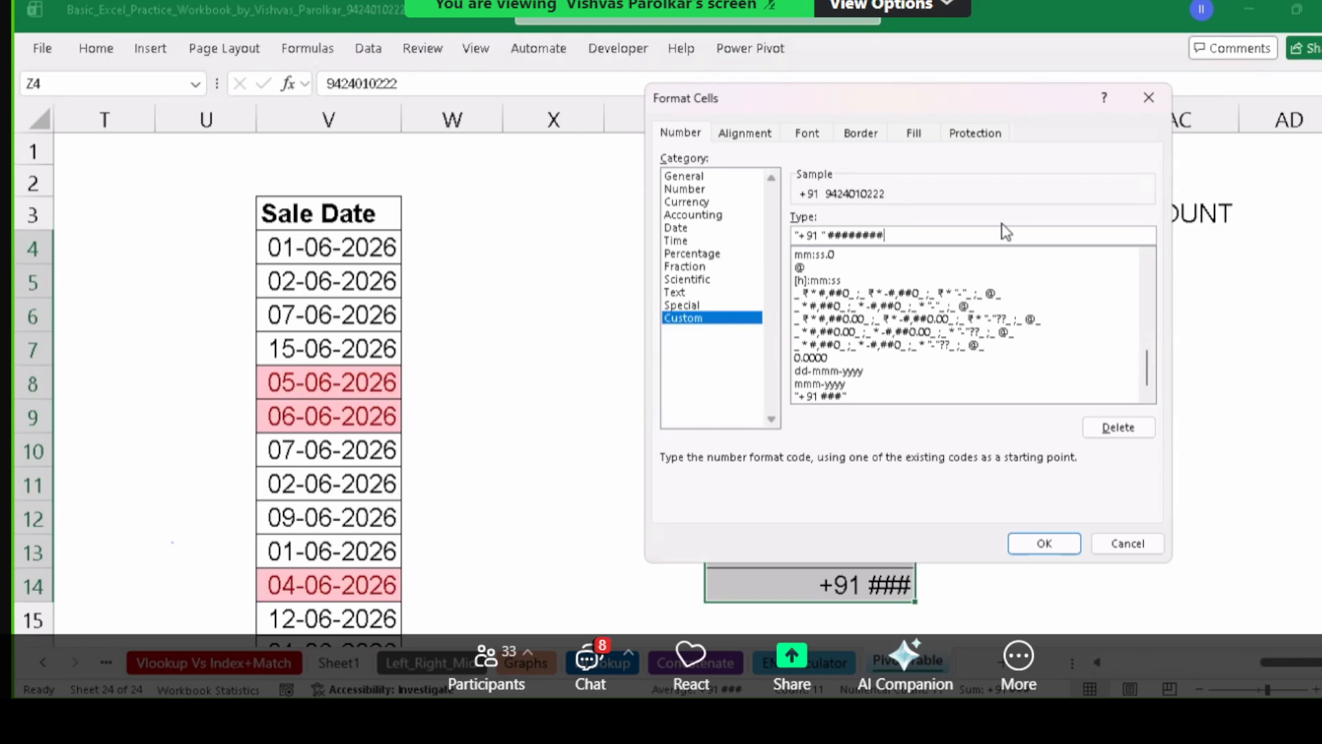
{"action": "key", "text": "BackSpace"}
{"action": "key", "text": "BackSpace"}
{"action": "key", "text": "BackSpace"}
{"action": "key", "text": "BackSpace"}
{"action": "key", "text": "BackSpace"}
{"action": "key", "text": "BackSpace"}
{"action": "key", "text": "BackSpace"}
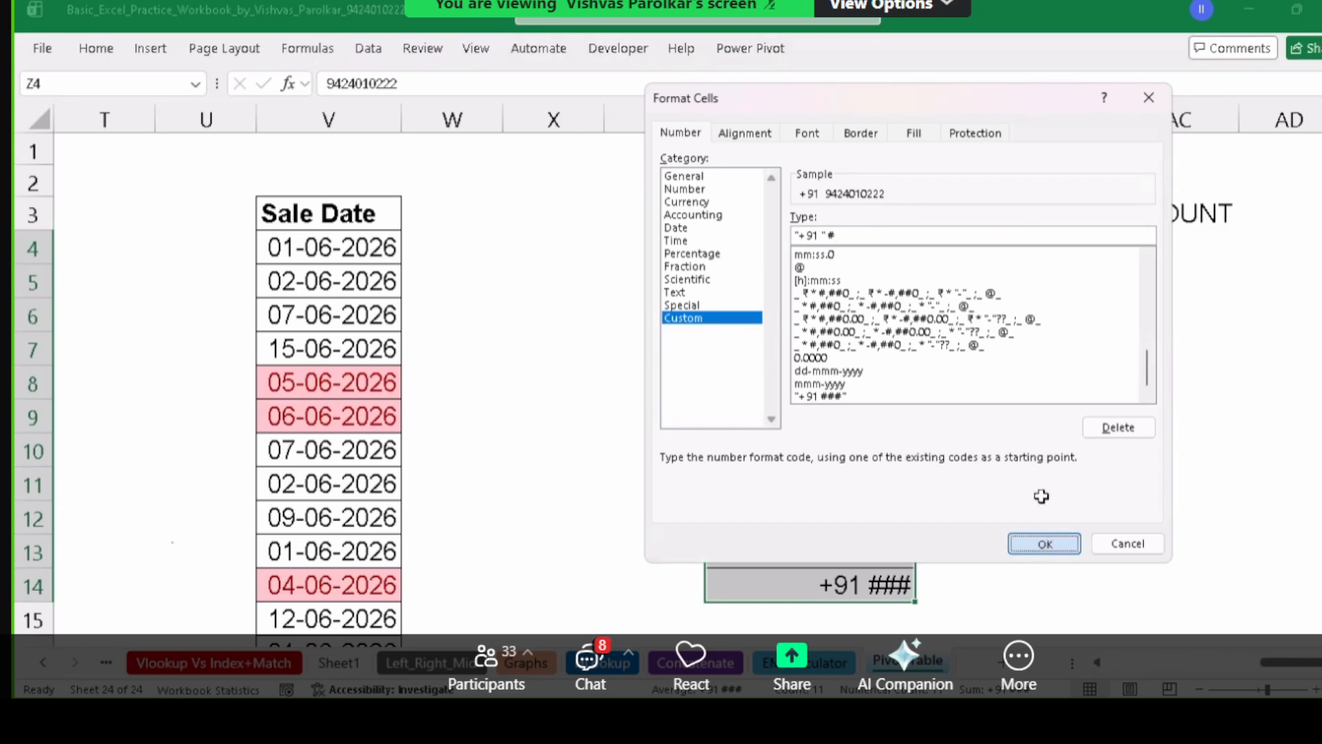
{"action": "left_click", "coordinate": [1043, 544]}
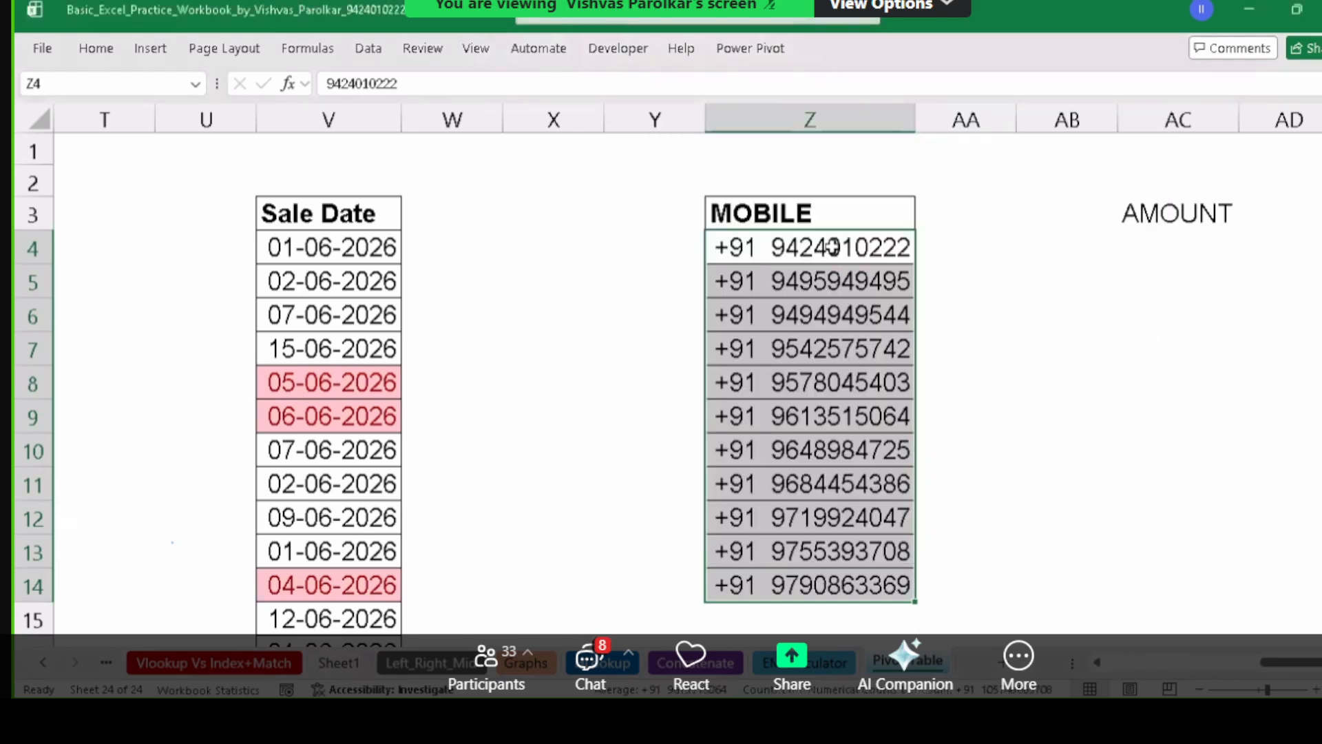
{"action": "left_click_drag", "start_coordinate": [828, 248], "coordinate": [813, 554]}
Review the "+91 "# code in the Custom Type box for Z4:Z14.
{"action": "key", "text": "ctrl+1"}
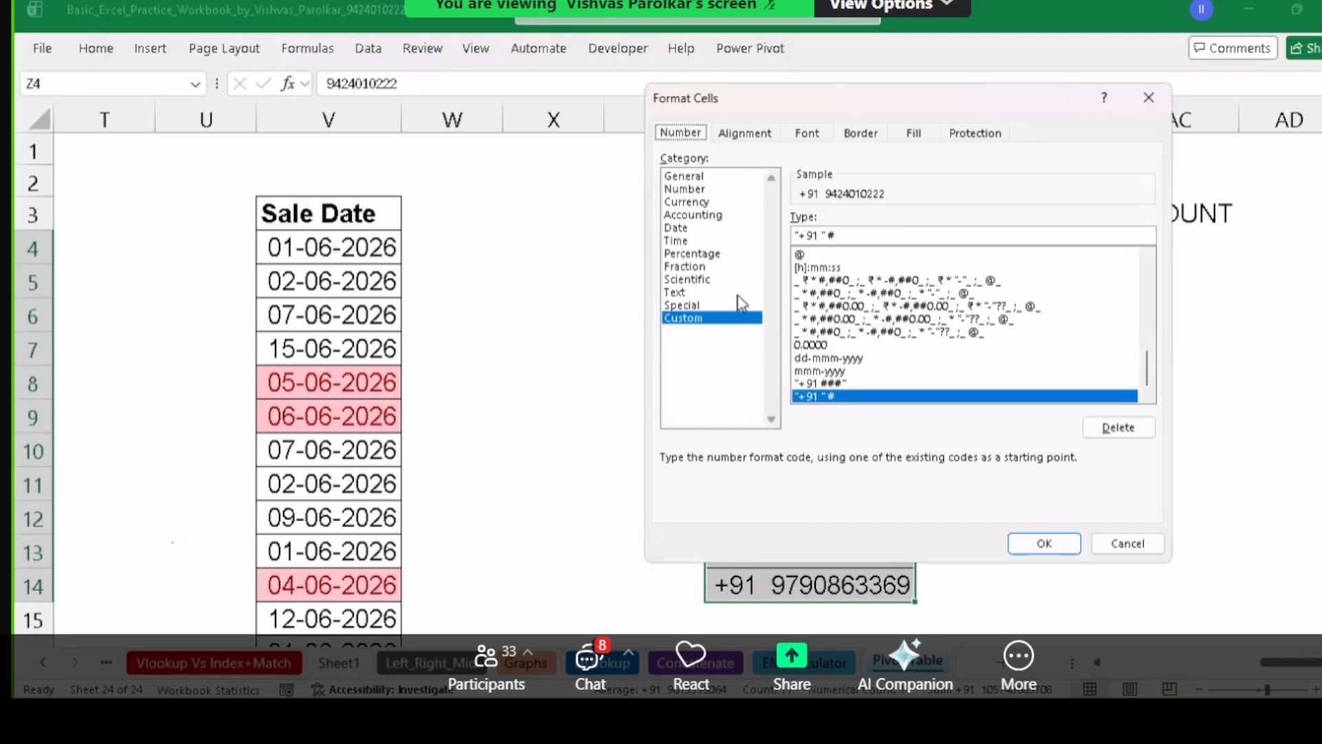
{"action": "left_click", "coordinate": [700, 322]}
{"action": "left_click_drag", "start_coordinate": [829, 236], "coordinate": [844, 239]}
{"action": "left_click", "coordinate": [823, 235]}
{"action": "double_click", "coordinate": [813, 238]}
{"action": "left_click", "coordinate": [825, 235]}
Close Format Cells, paste a copy of Z4 into AB8 and check its stored value.
{"action": "left_click", "coordinate": [1046, 543]}
{"action": "left_click", "coordinate": [829, 254]}
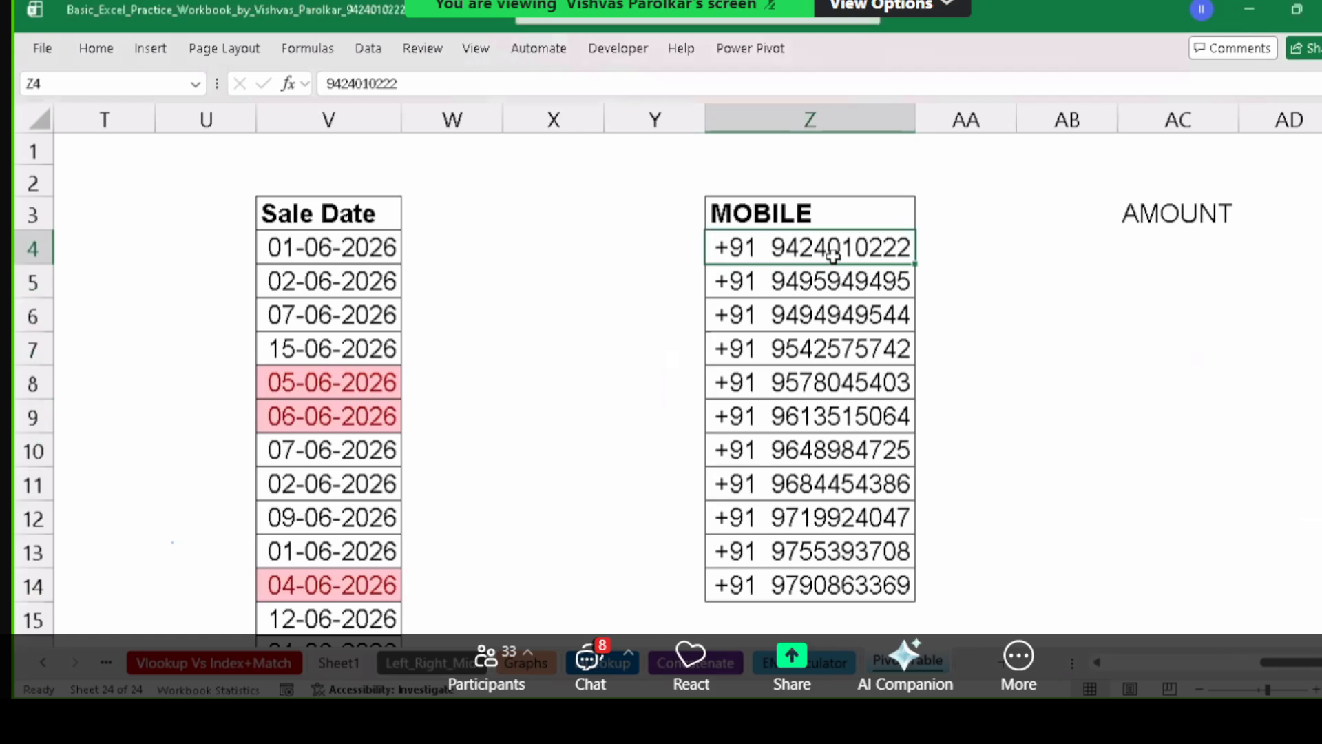
{"action": "key", "text": "ctrl+c"}
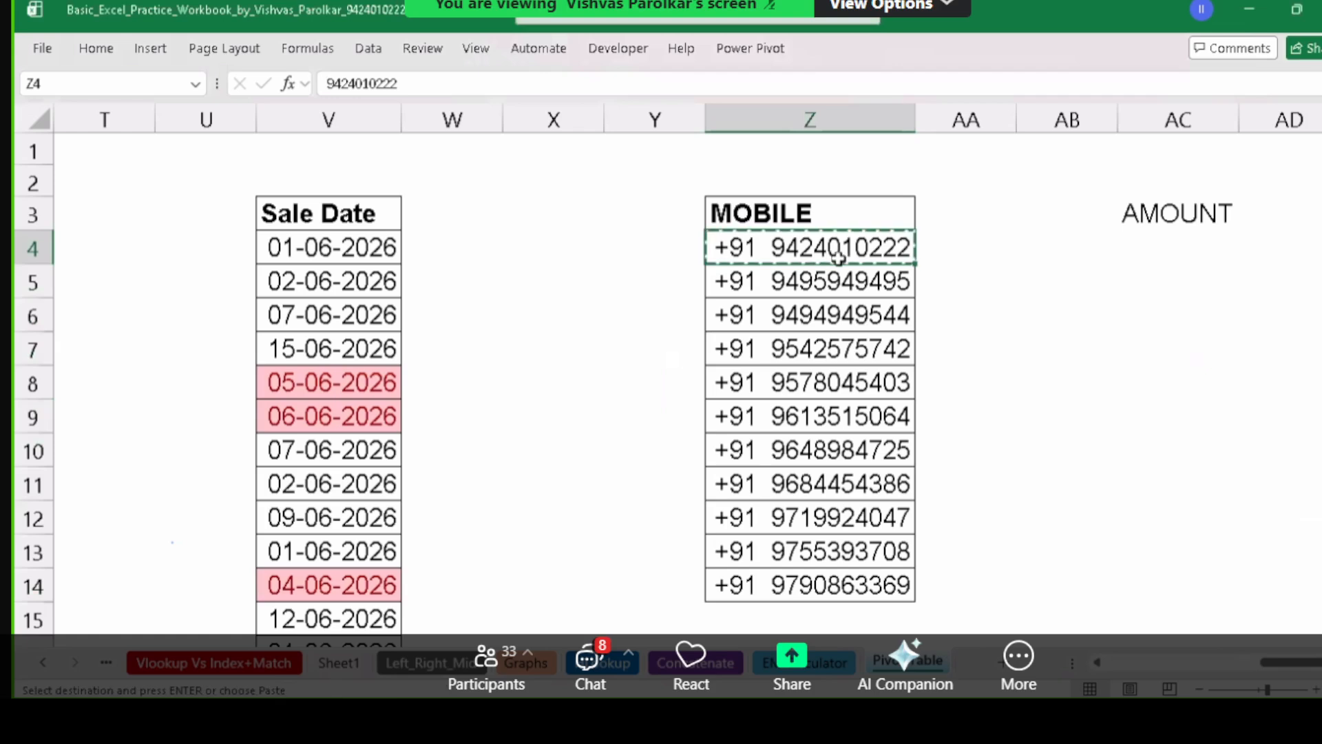
{"action": "left_click", "coordinate": [1105, 376]}
{"action": "key", "text": "ctrl+v"}
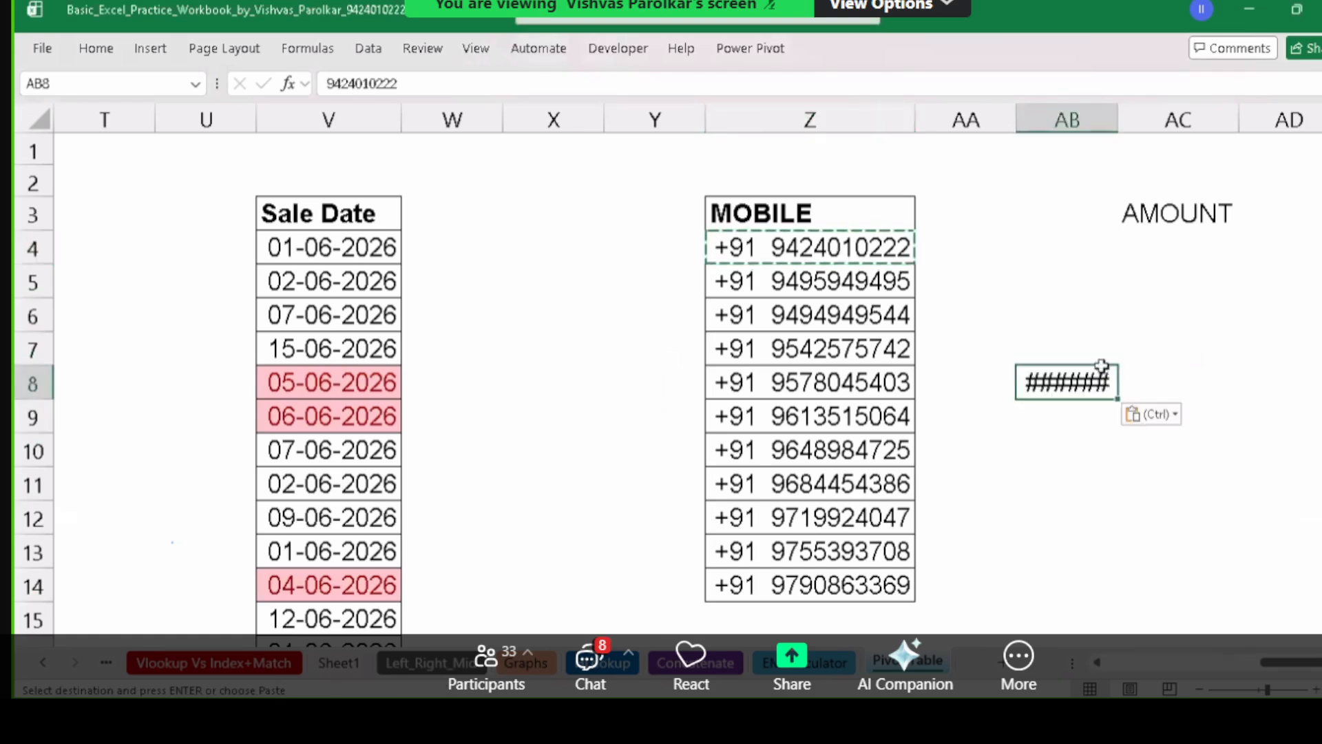
{"action": "double_click", "coordinate": [1118, 120]}
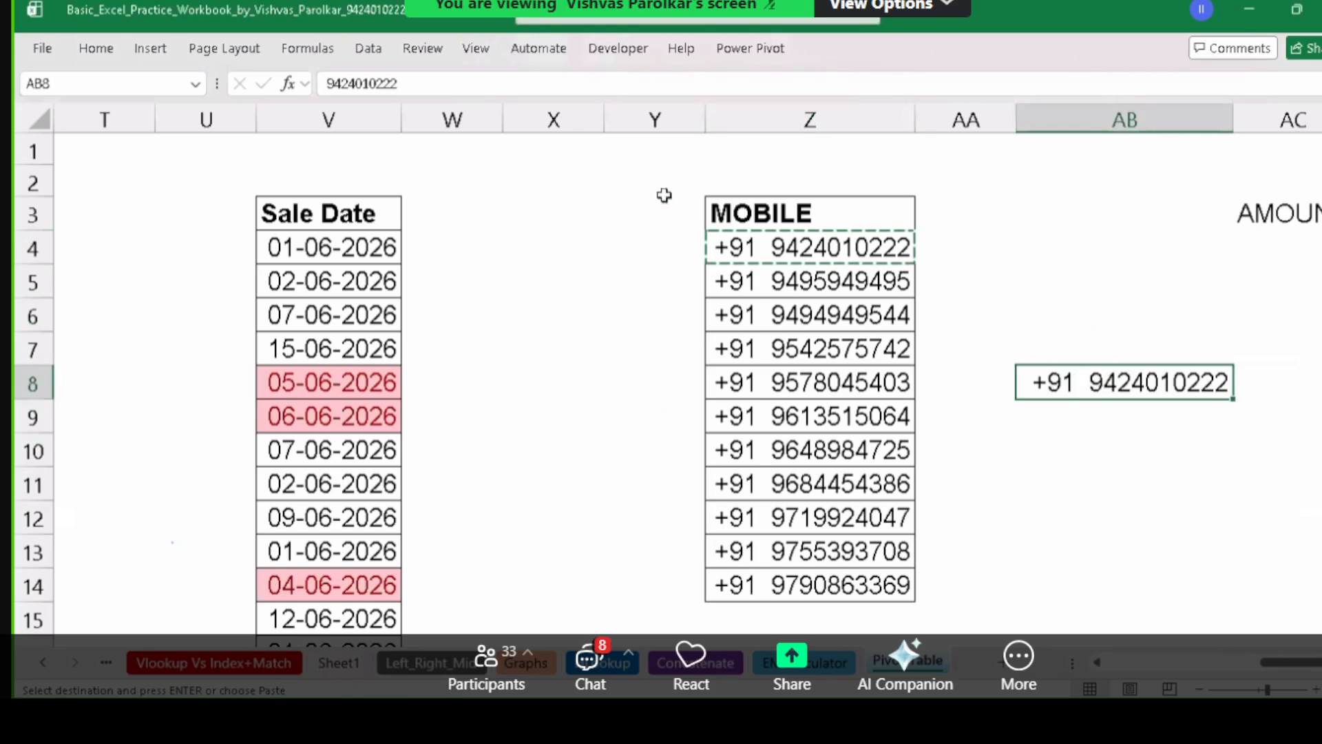
{"action": "double_click", "coordinate": [1069, 382]}
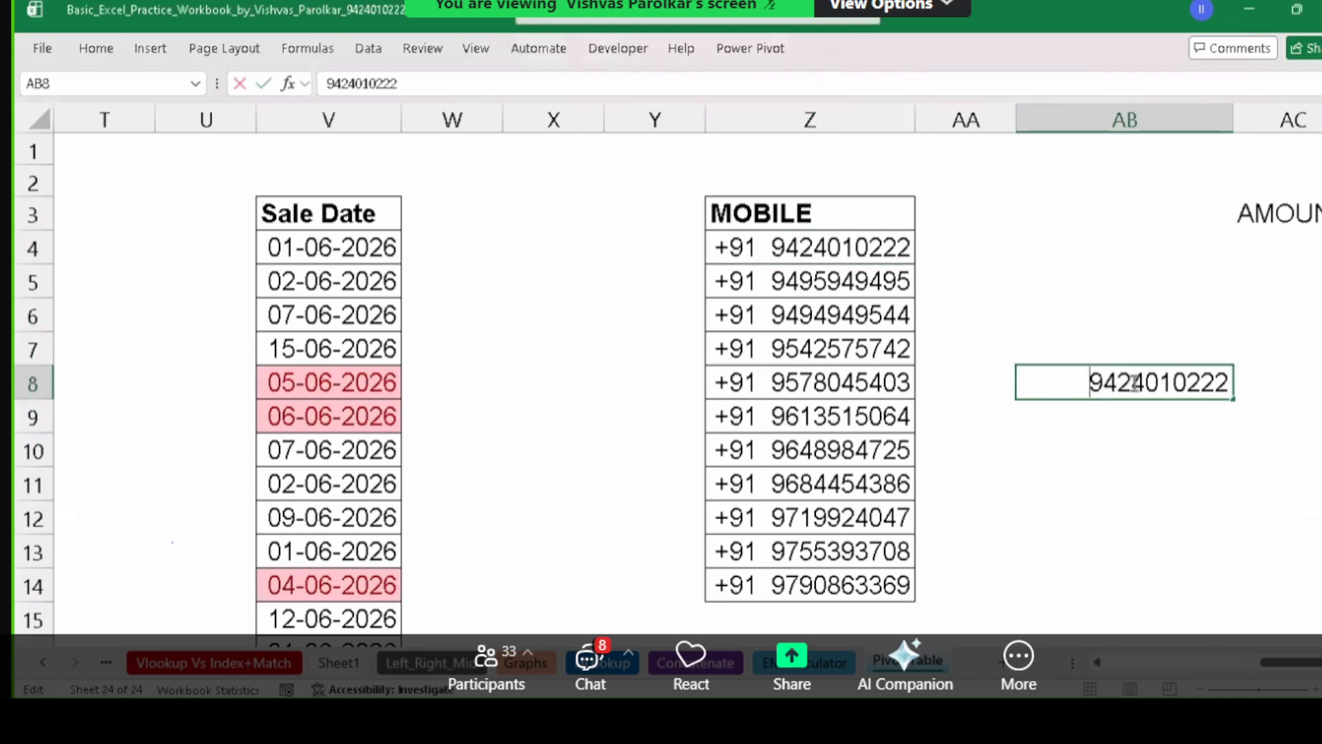
{"action": "key", "text": "Escape"}
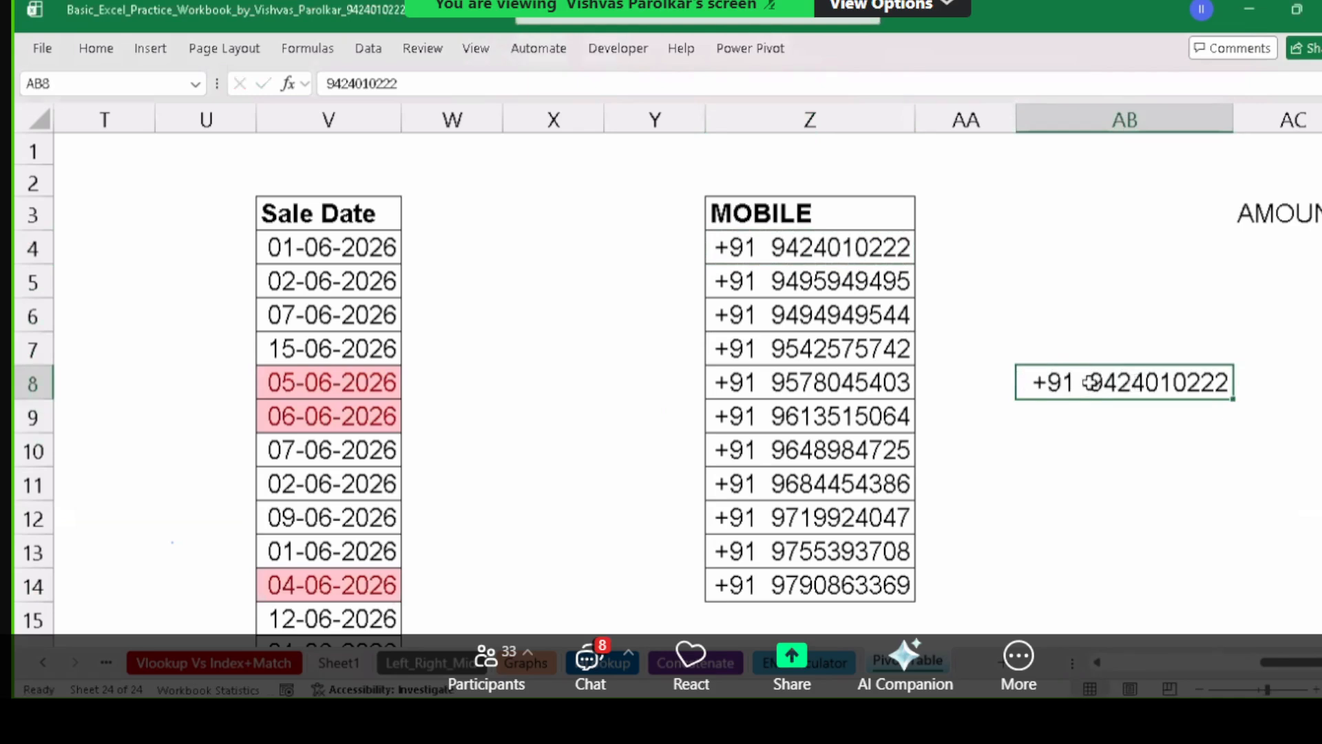
Inspect the raw values in Z4, Z5 and Z7, then undo the AB8 test copy.
{"action": "double_click", "coordinate": [783, 251]}
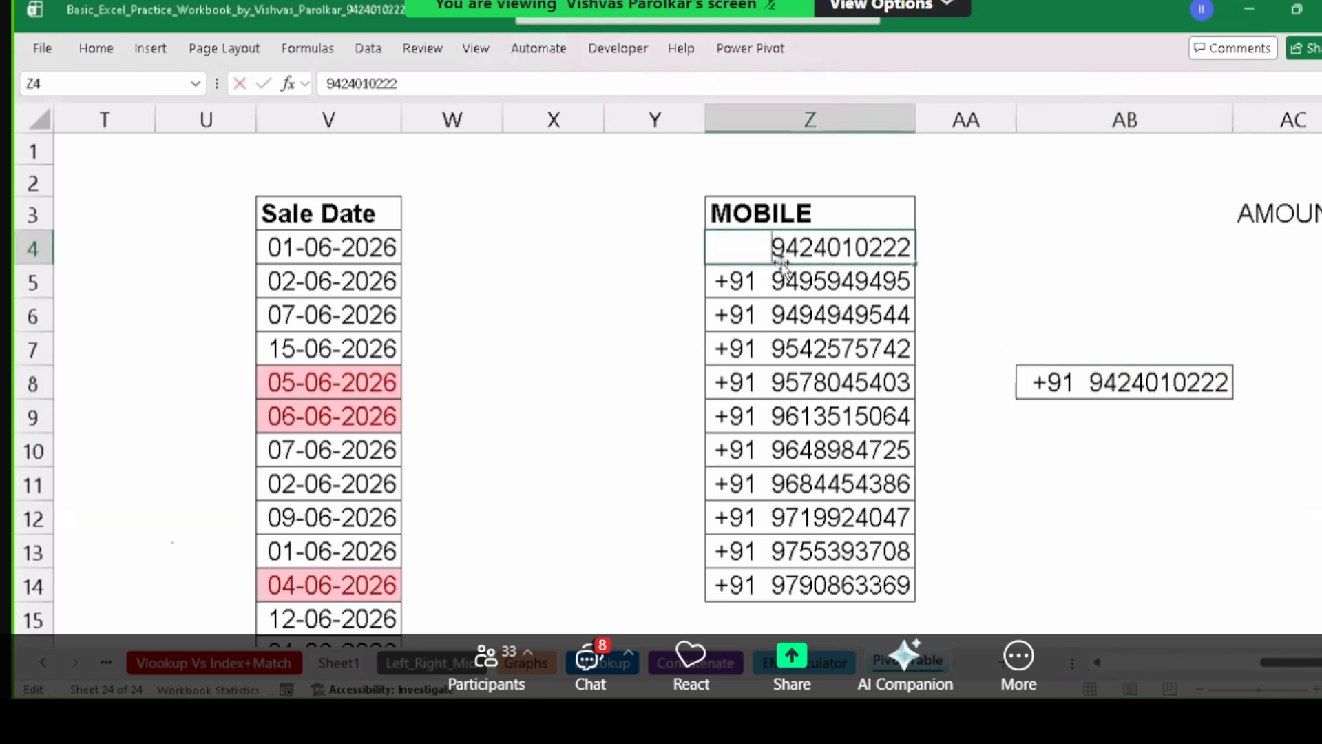
{"action": "double_click", "coordinate": [783, 279]}
{"action": "double_click", "coordinate": [798, 349]}
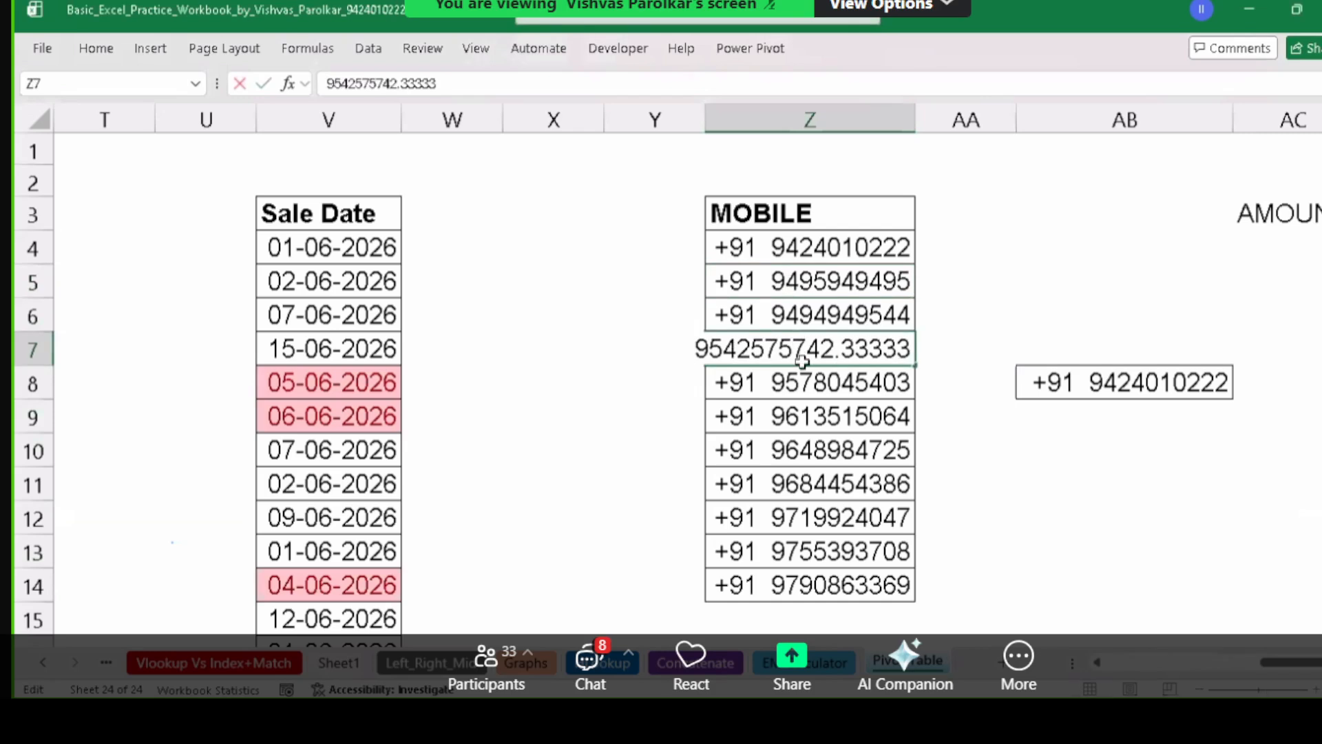
{"action": "double_click", "coordinate": [802, 395]}
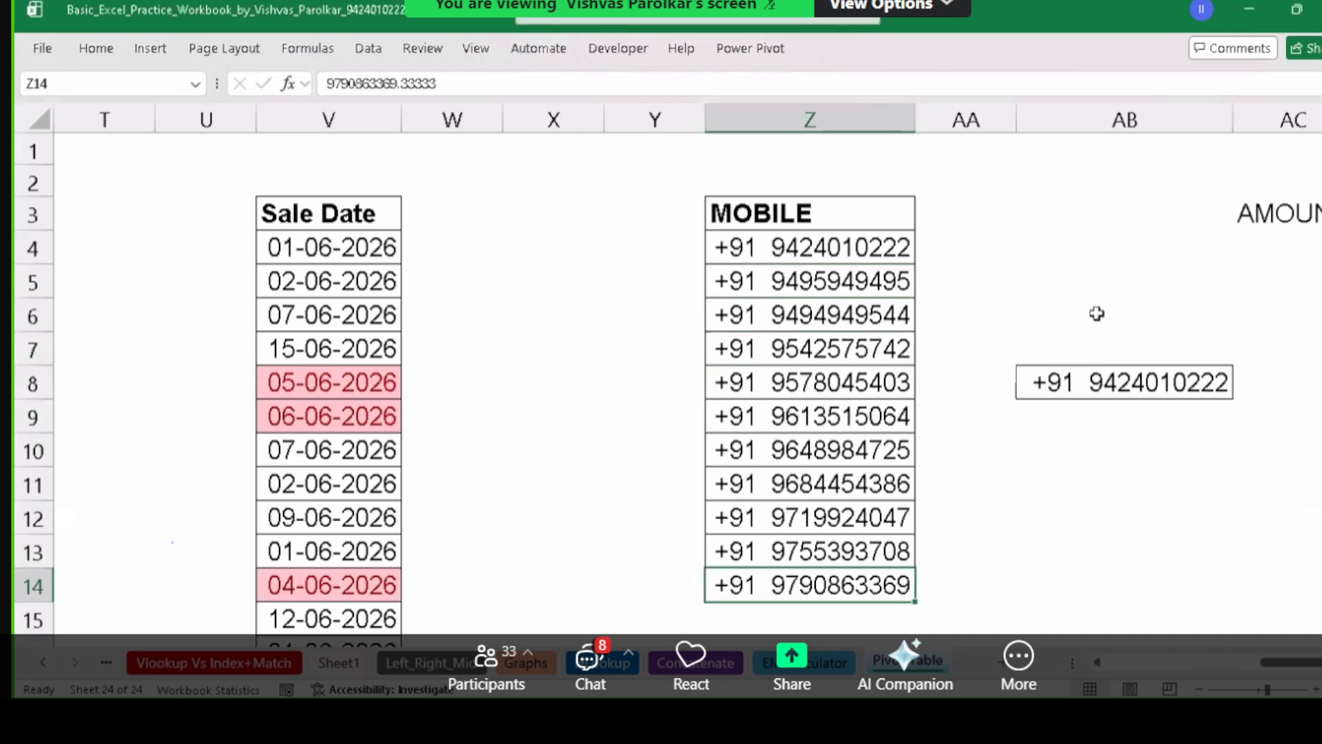
{"action": "key", "text": "Up"}
{"action": "key", "text": "Up"}
{"action": "key", "text": "Up"}
{"action": "key", "text": "Up"}
{"action": "key", "text": "Up"}
{"action": "key", "text": "Up"}
{"action": "key", "text": "Up"}
{"action": "key", "text": "Up"}
{"action": "key", "text": "Up"}
{"action": "key", "text": "Up"}
{"action": "key", "text": "ctrl+z"}
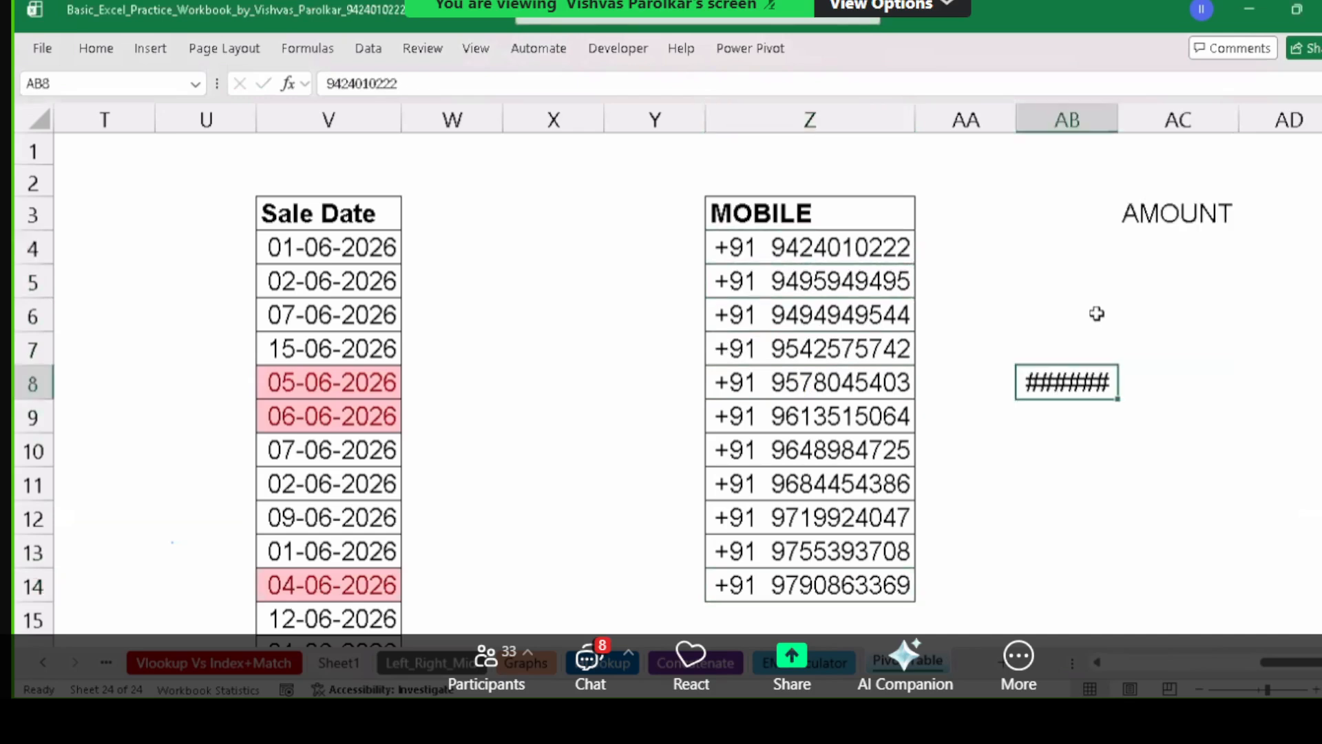
{"action": "key", "text": "ctrl+z"}
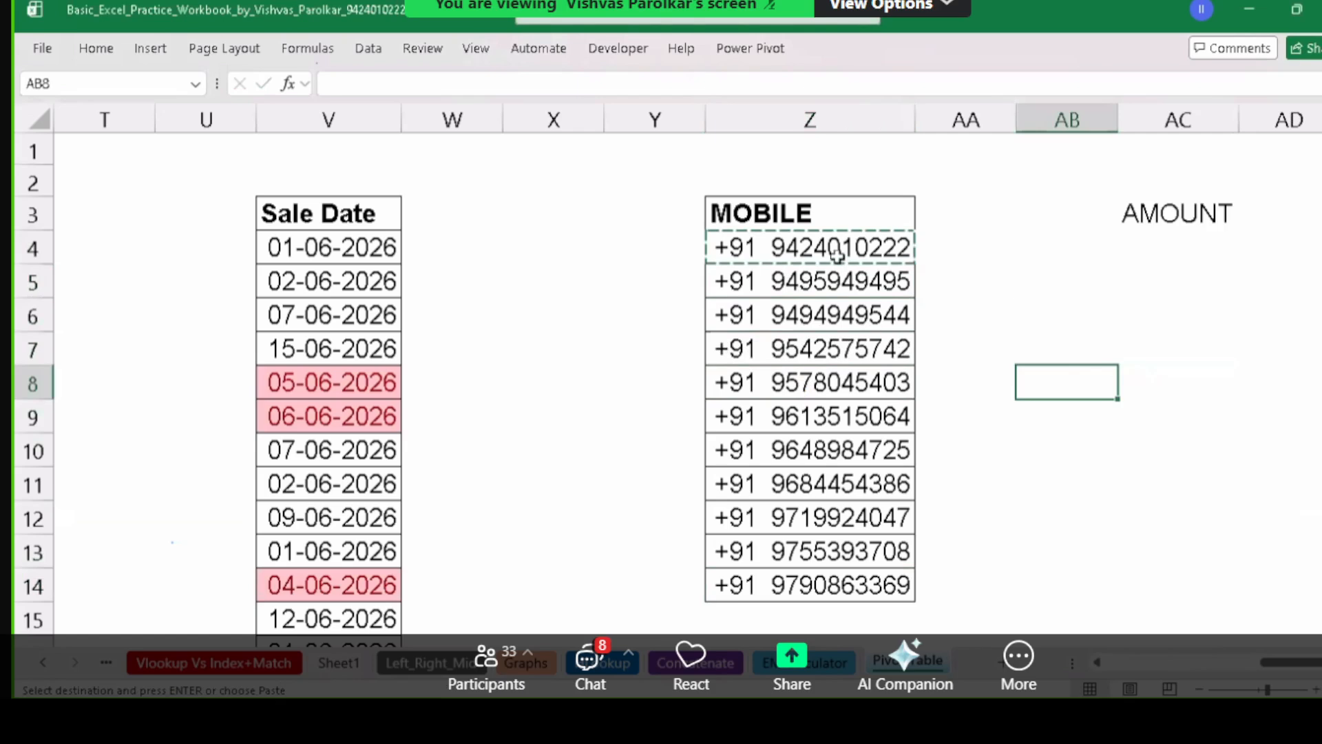
{"action": "key", "text": "Escape"}
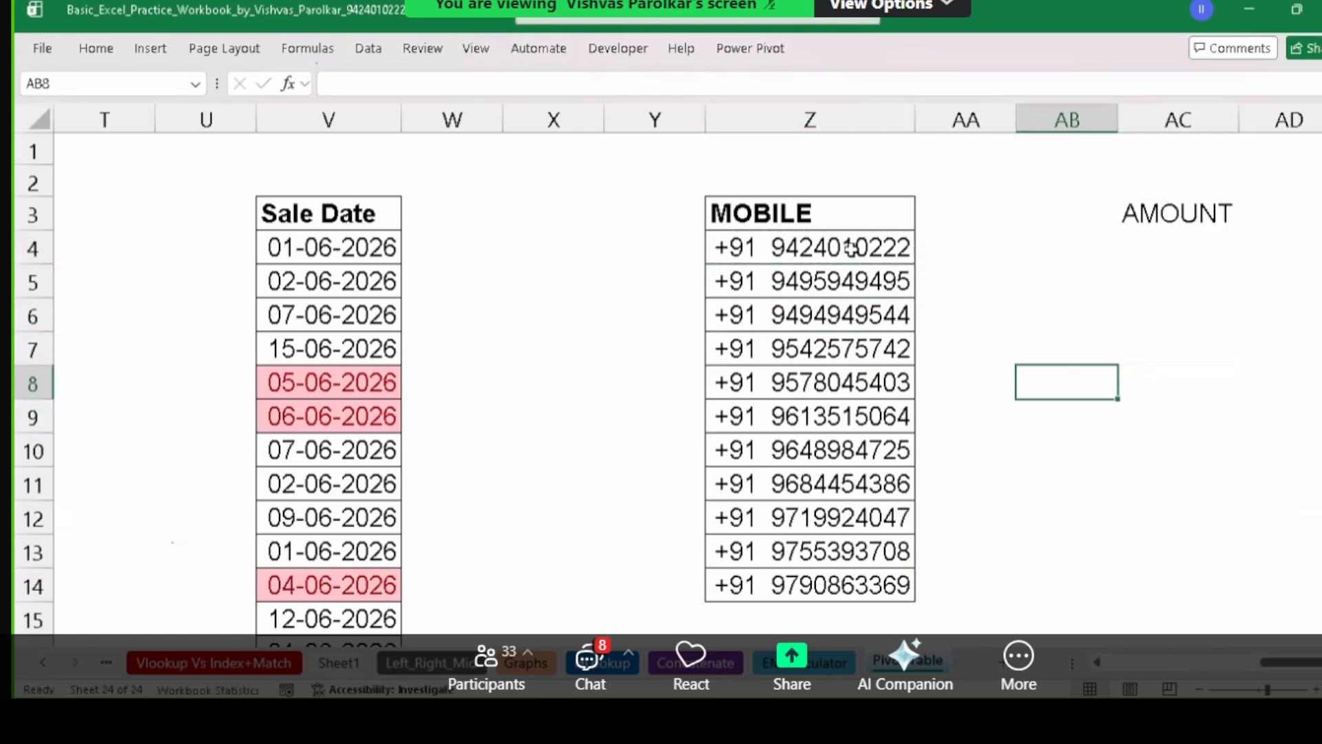
Select the AMOUNT heading and the cells below it, AC3:AC13.
{"action": "left_click_drag", "start_coordinate": [851, 247], "coordinate": [862, 584]}
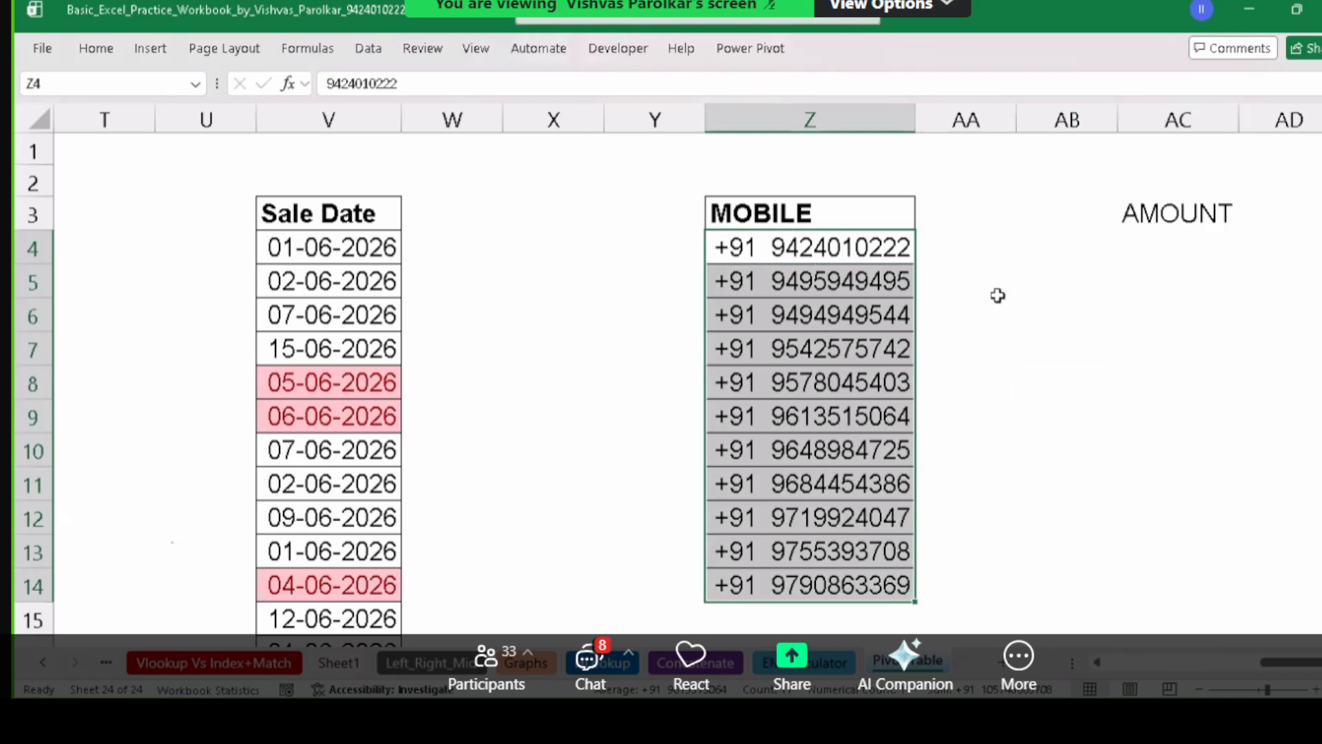
{"action": "left_click_drag", "start_coordinate": [1167, 224], "coordinate": [1208, 554]}
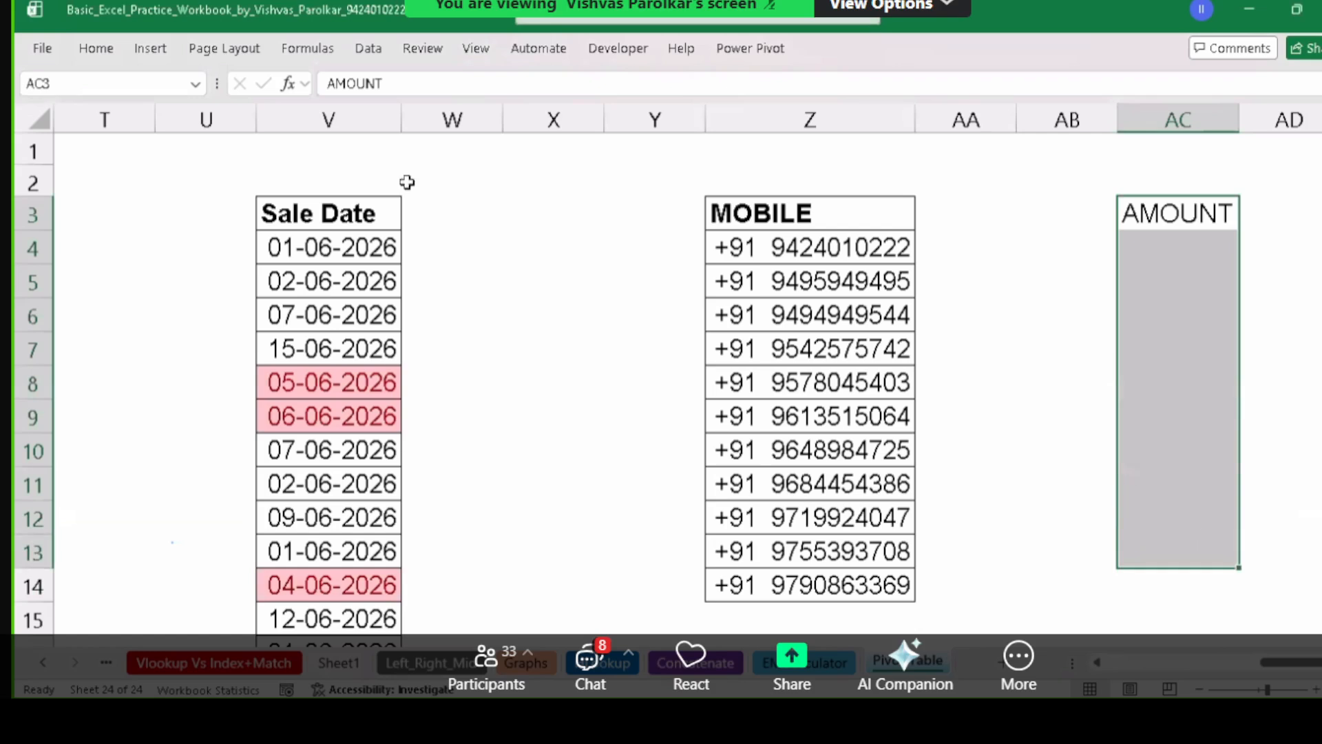
{"action": "left_click", "coordinate": [123, 50]}
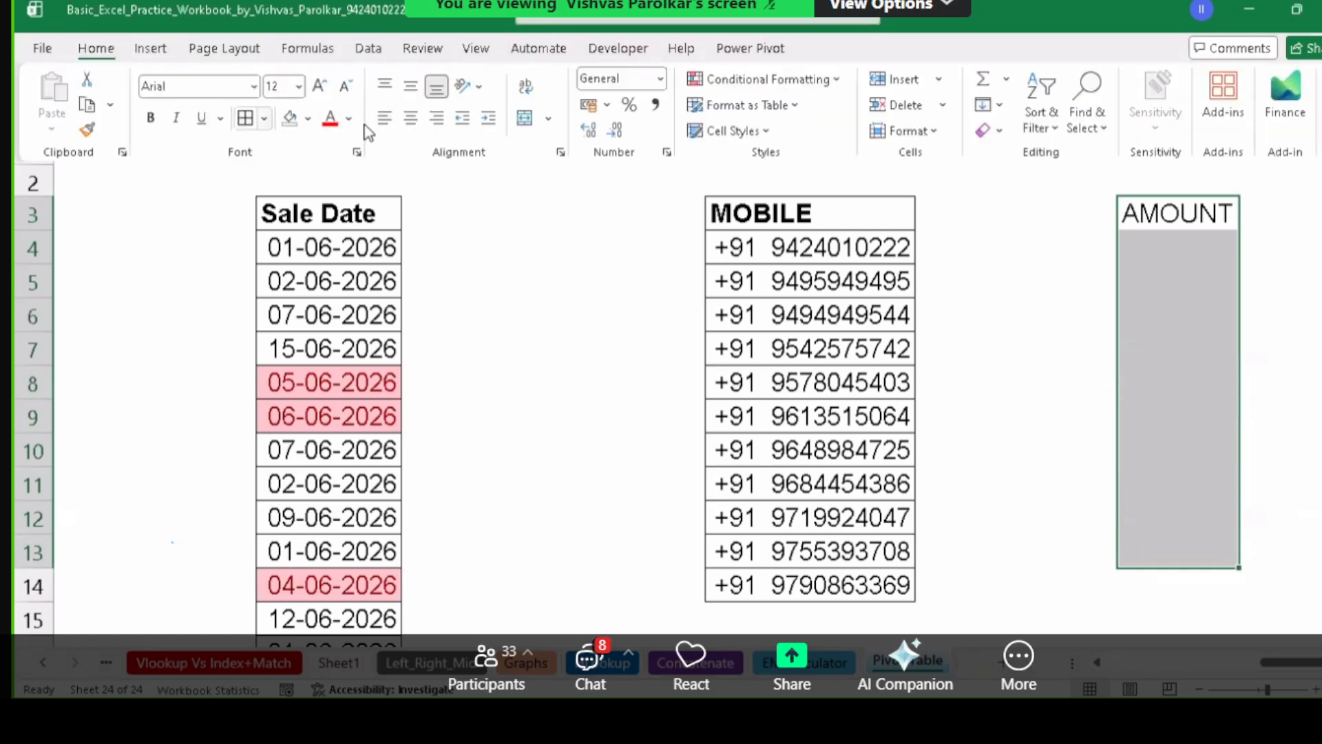
Add inside horizontal borders to AC3:AC13 and bold the AMOUNT header.
{"action": "left_click", "coordinate": [245, 118]}
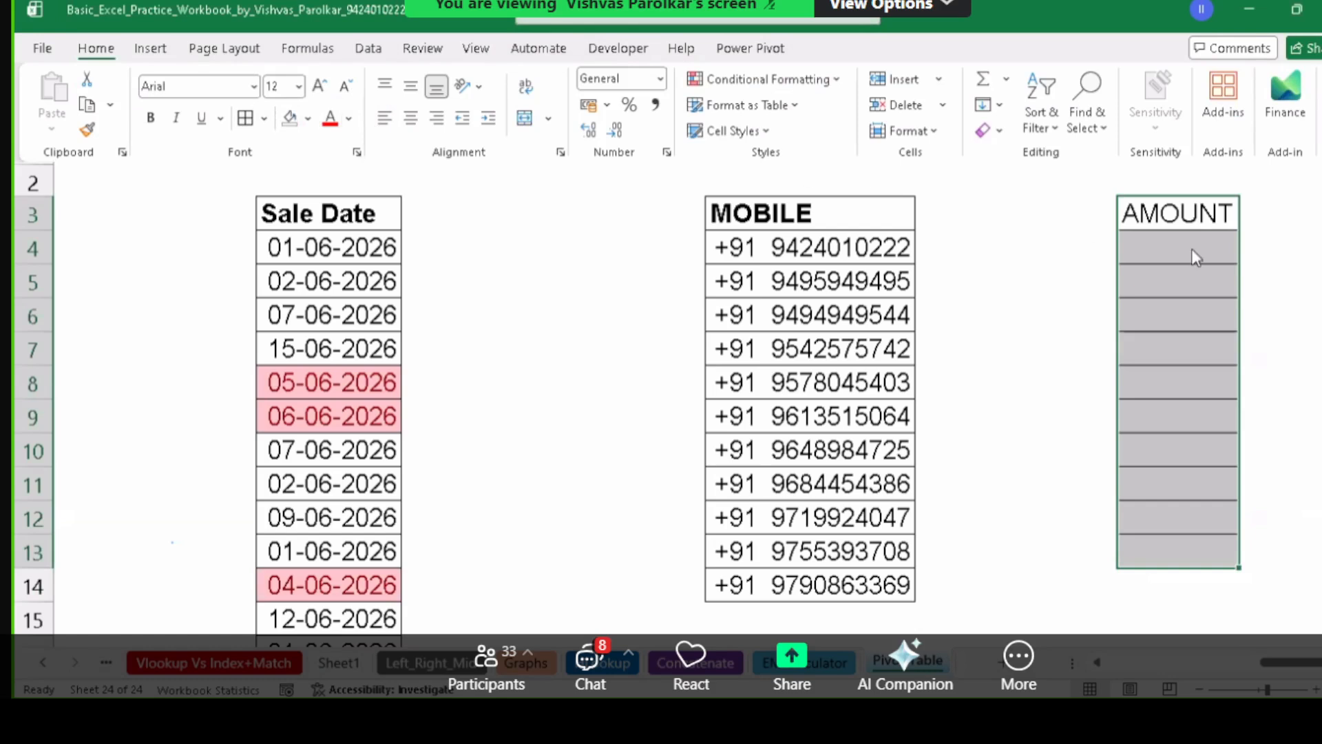
{"action": "left_click", "coordinate": [1192, 210]}
{"action": "key", "text": "ctrl+b"}
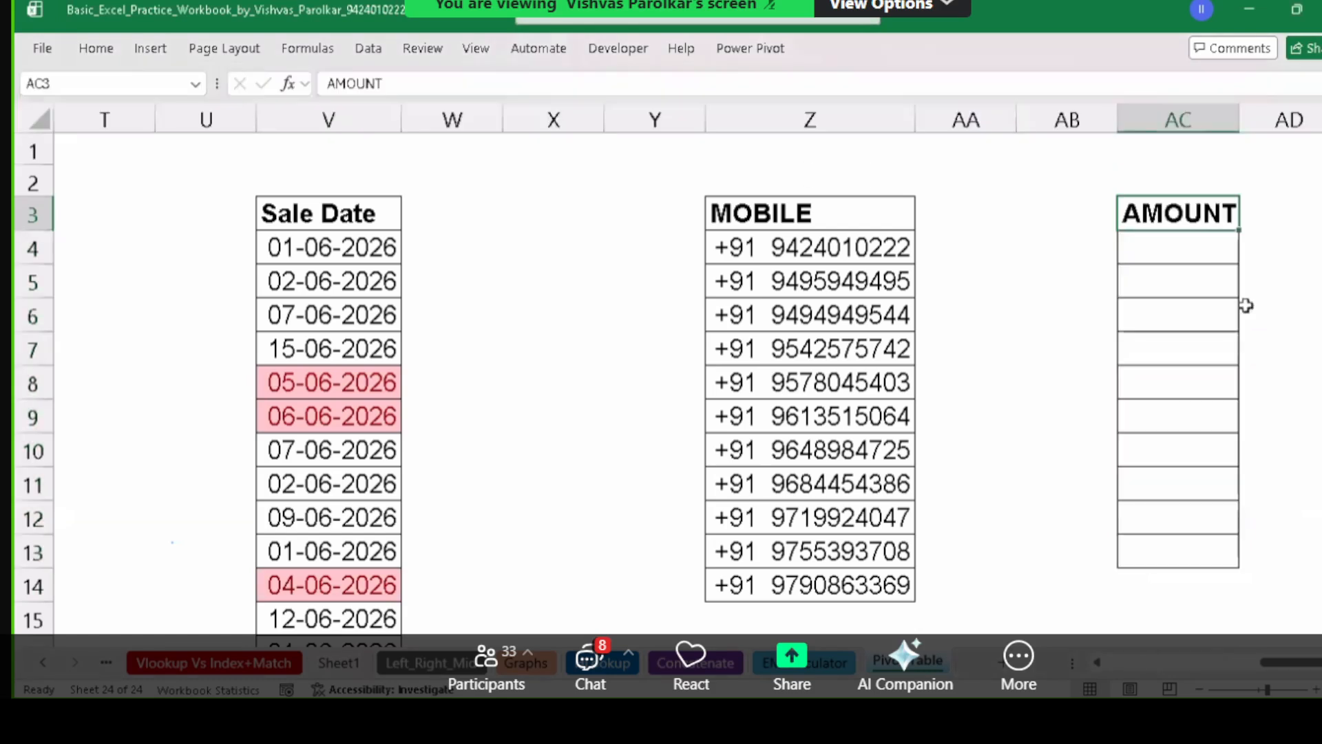
Enter 4500, 2300, 3400, 2444, 544, 3355, 4544, 334, 34 and 344 in AC4:AC13.
{"action": "left_click", "coordinate": [1201, 262]}
{"action": "type", "text": "4500"}
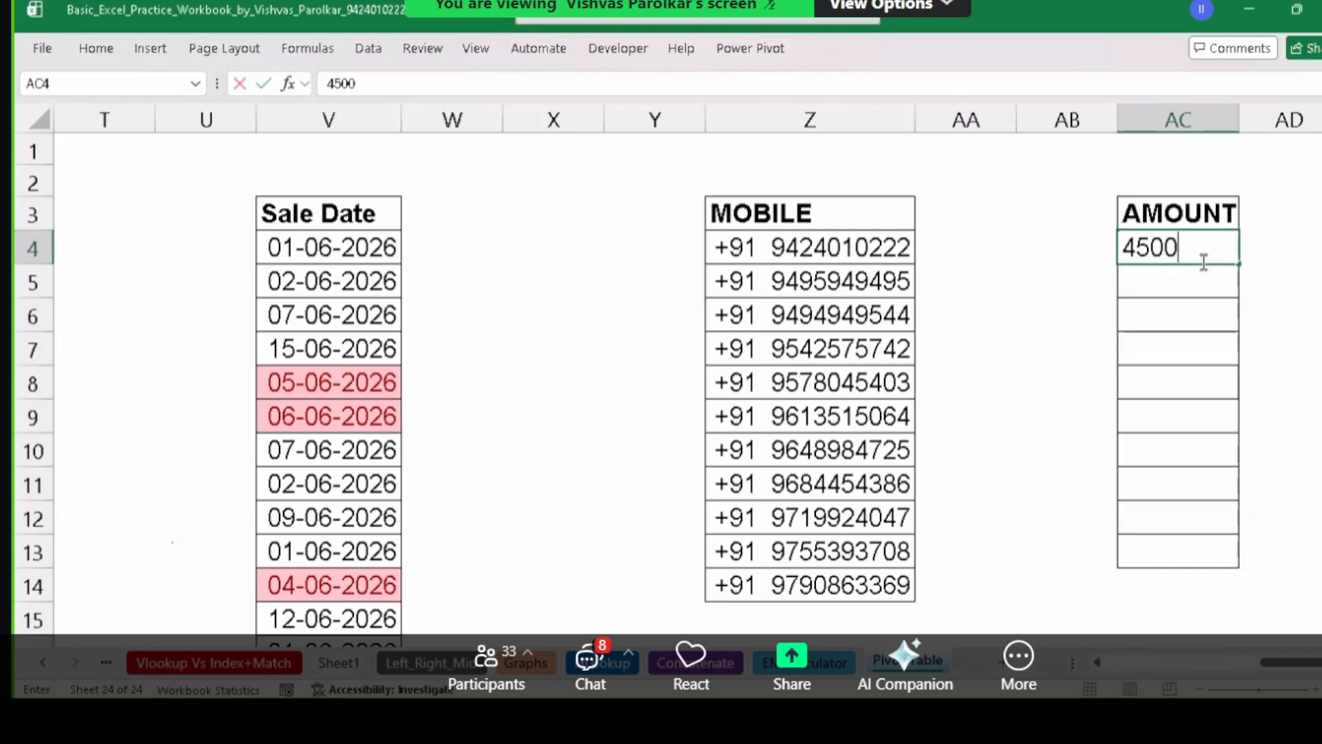
{"action": "key", "text": "Return"}
{"action": "type", "text": "2300"}
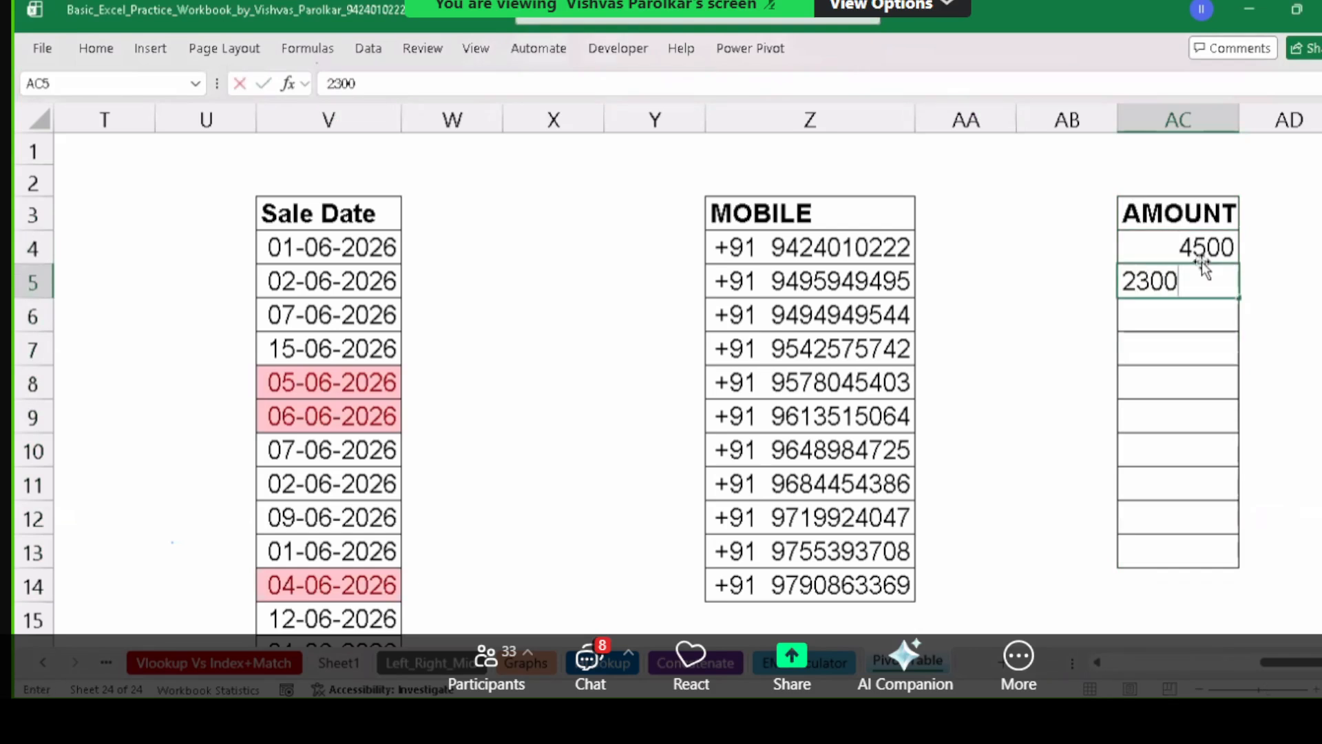
{"action": "key", "text": "Return"}
{"action": "type", "text": "3400"}
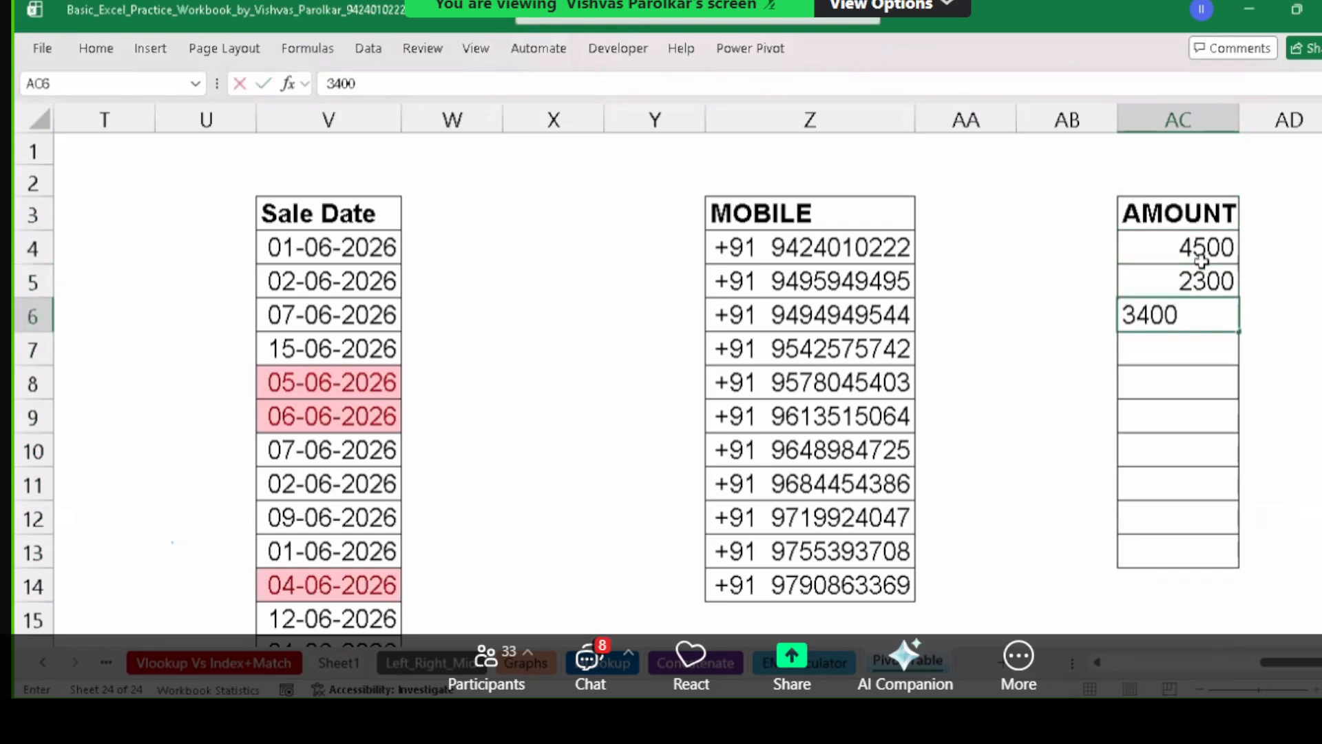
{"action": "key", "text": "Return"}
{"action": "type", "text": "2444"}
{"action": "key", "text": "Return"}
{"action": "type", "text": "544"}
{"action": "key", "text": "Return"}
{"action": "type", "text": "3"}
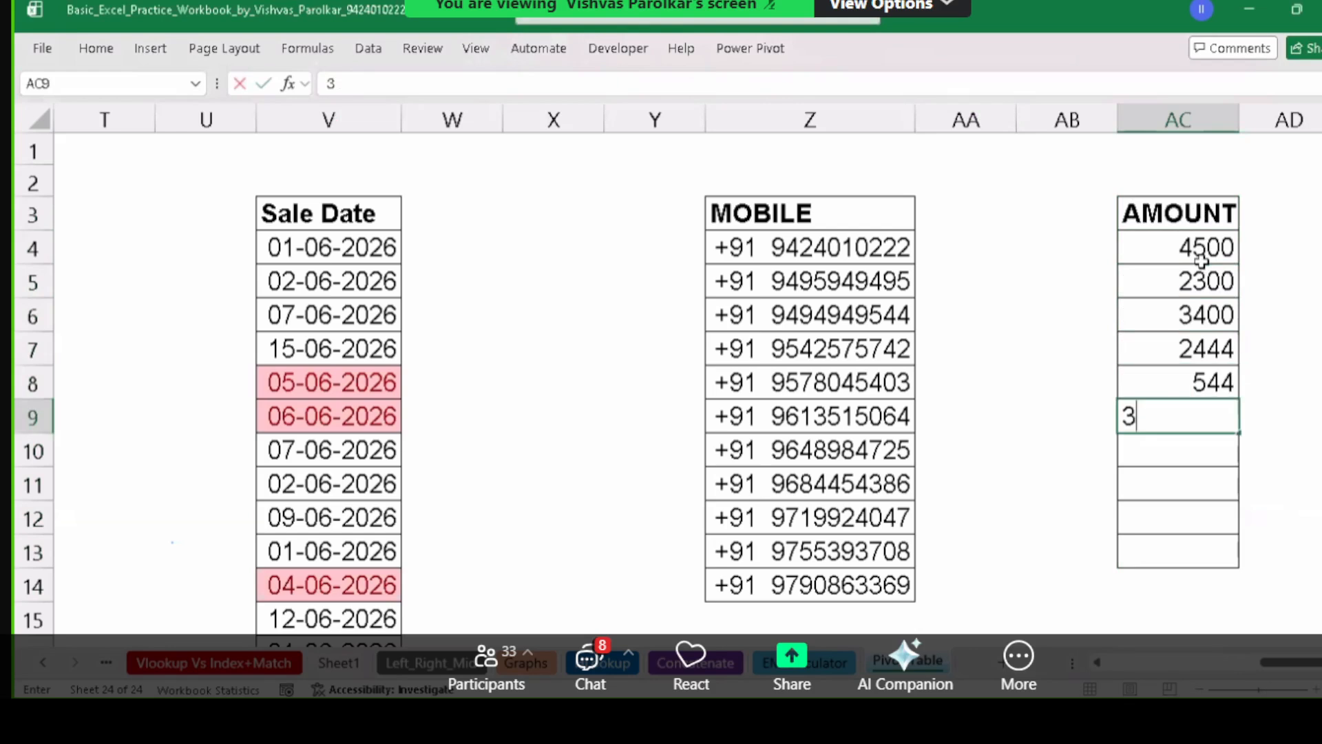
{"action": "type", "text": "355"}
{"action": "key", "text": "Return"}
{"action": "type", "text": "4544"}
{"action": "key", "text": "Return"}
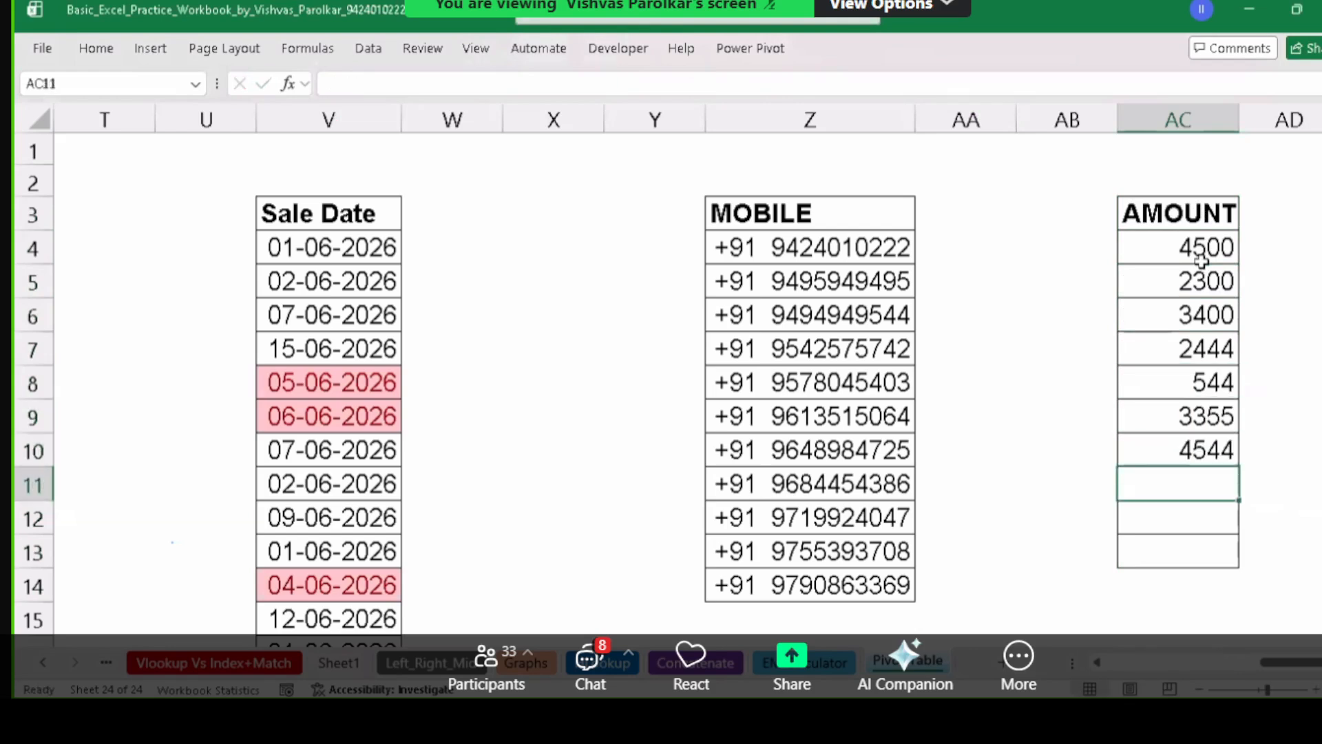
{"action": "type", "text": "334"}
{"action": "key", "text": "ctrl+Return"}
{"action": "key", "text": "Return"}
{"action": "type", "text": "34"}
{"action": "key", "text": "Return"}
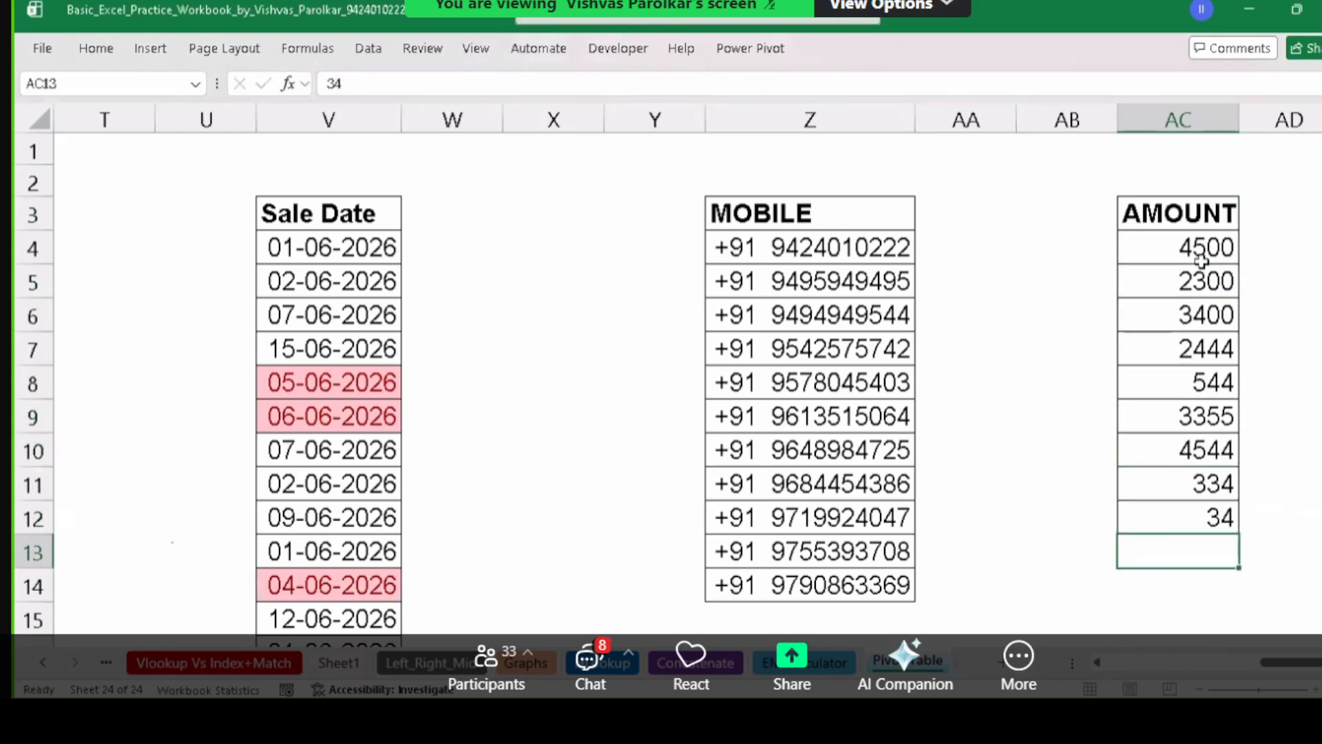
{"action": "type", "text": "344"}
{"action": "key", "text": "Return"}
Format AC4:AC13 with the custom code "Rs. "#.00, so 4500 reads Rs. 4500.00.
{"action": "left_click_drag", "start_coordinate": [1202, 260], "coordinate": [1245, 550]}
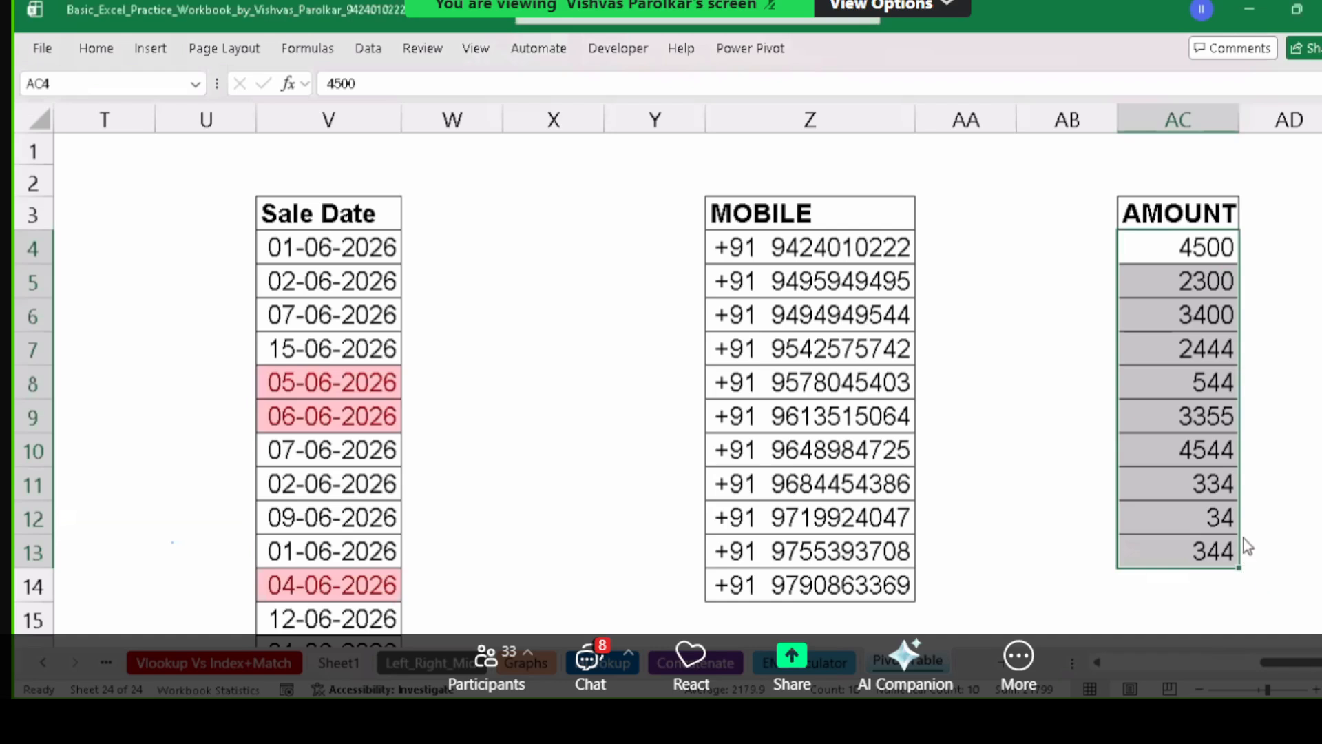
{"action": "key", "text": "ctrl+1"}
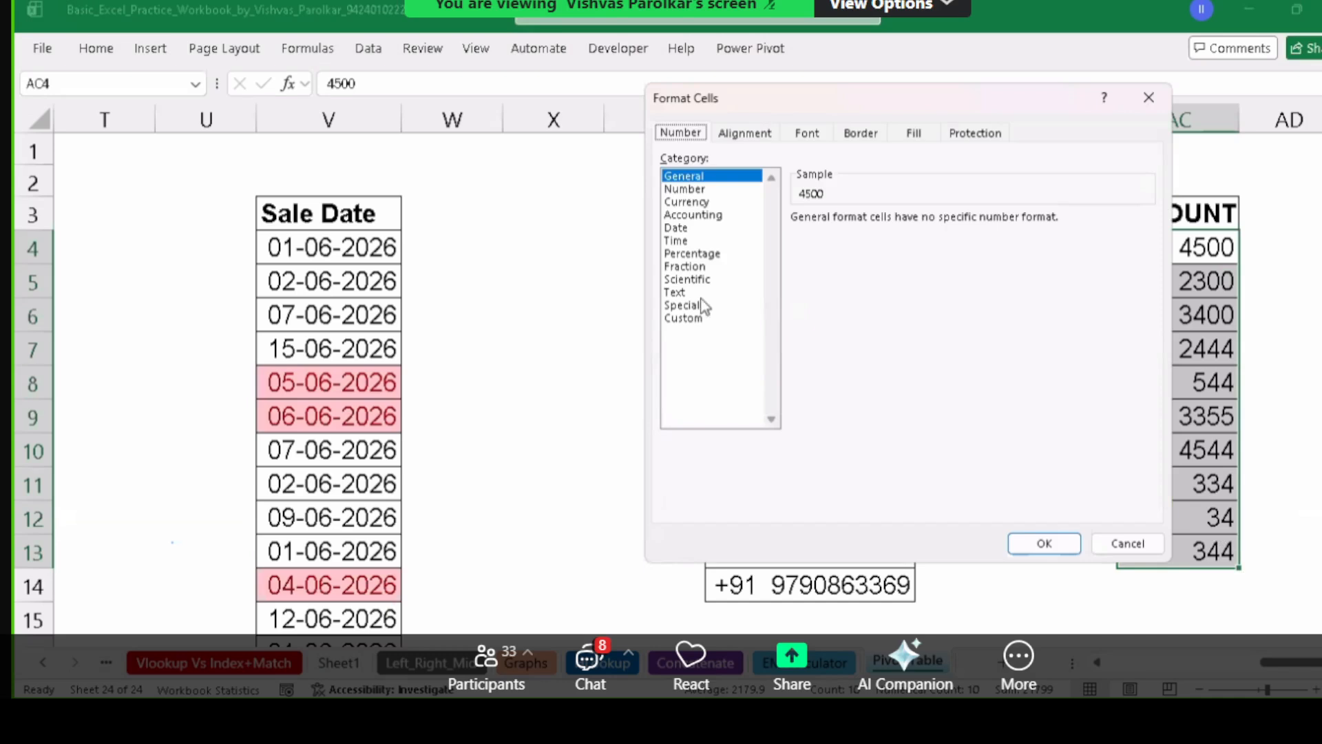
{"action": "left_click", "coordinate": [683, 318]}
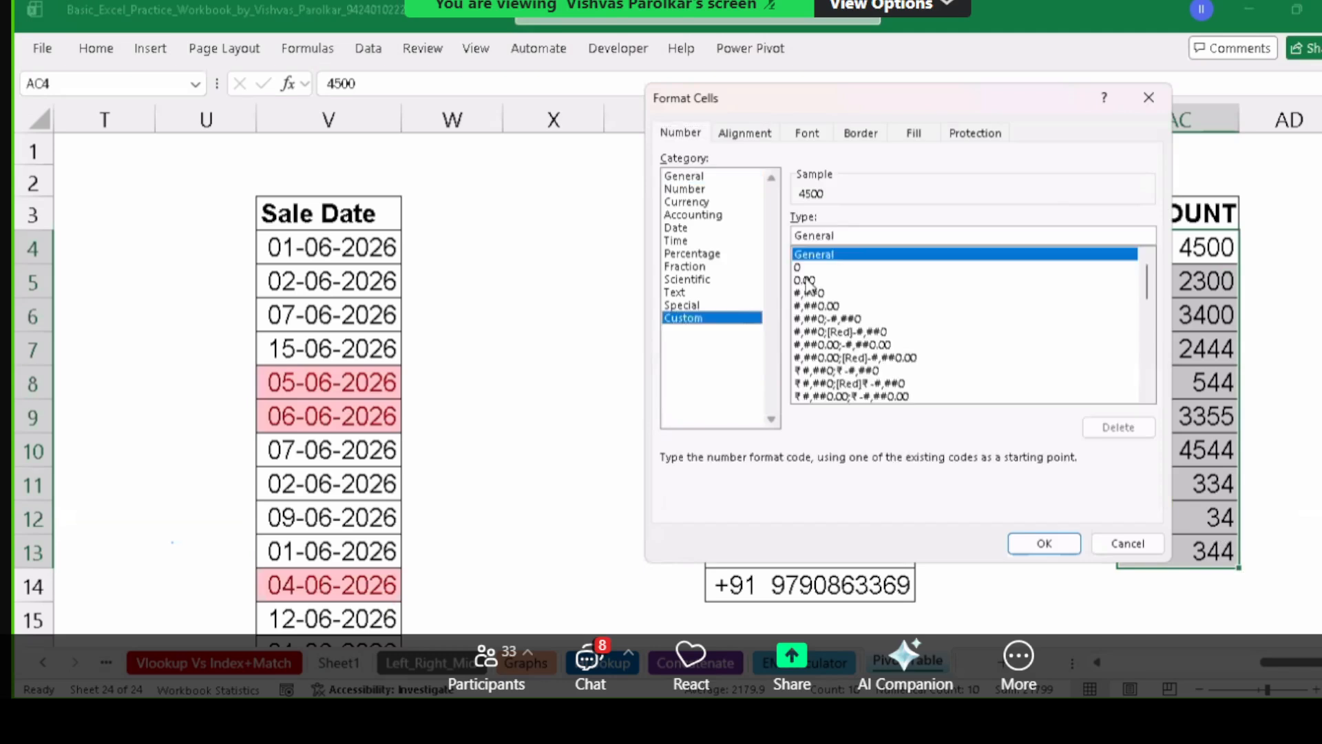
{"action": "left_click", "coordinate": [854, 256]}
{"action": "type", "text": "1"}
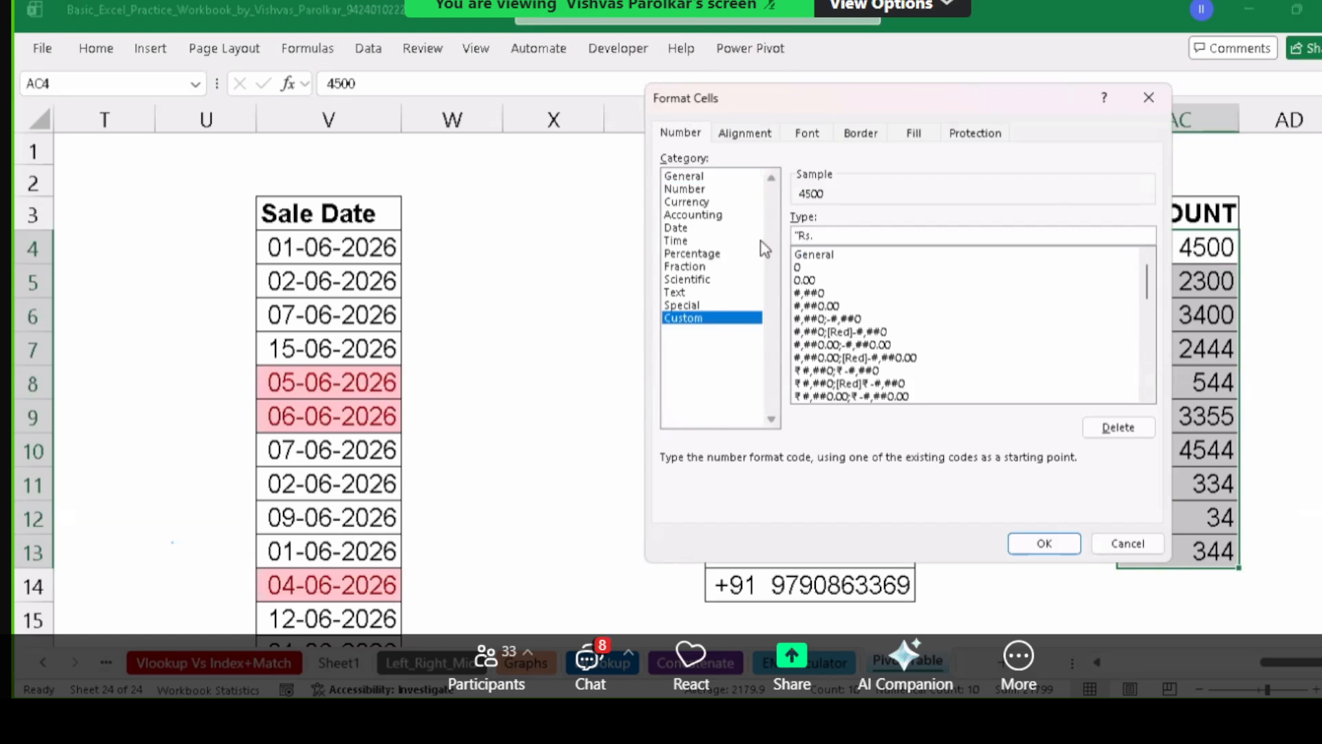
{"action": "type", "text": "\"Rs. \"#."}
{"action": "type", "text": "00"}
{"action": "left_click", "coordinate": [1051, 547]}
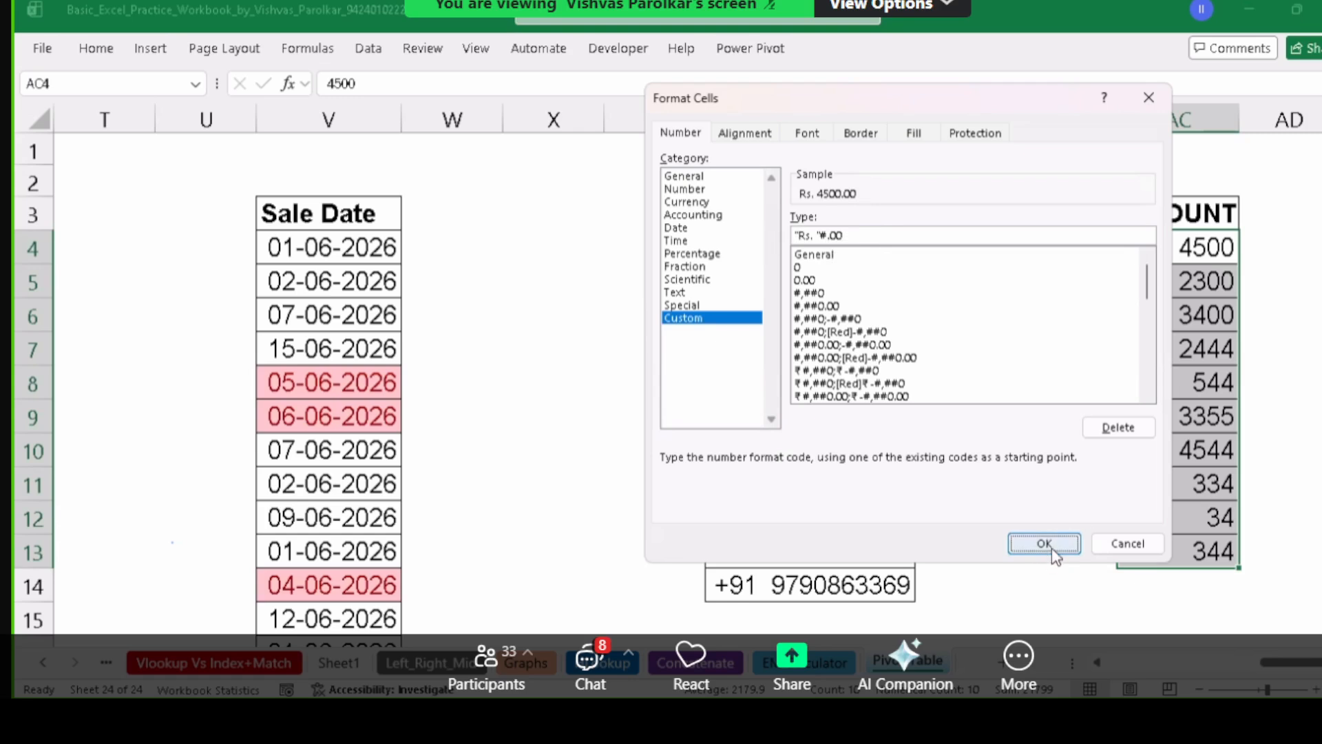
Widen column AC and check the stored values of several amounts.
{"action": "left_click_drag", "start_coordinate": [1256, 119], "coordinate": [1269, 119]}
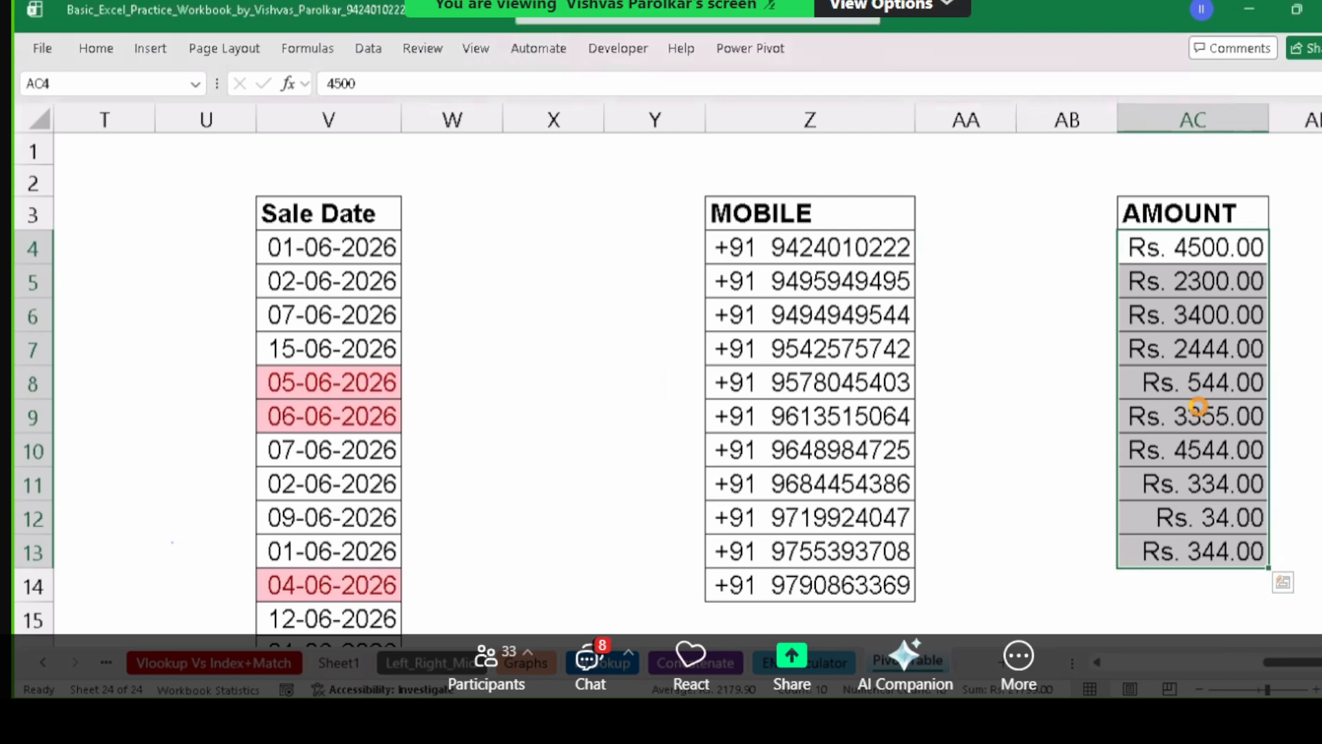
{"action": "scroll", "coordinate": [1198, 406], "scroll_direction": "up", "scroll_amount": 1}
{"action": "left_click", "coordinate": [1208, 238]}
{"action": "left_click", "coordinate": [1213, 365]}
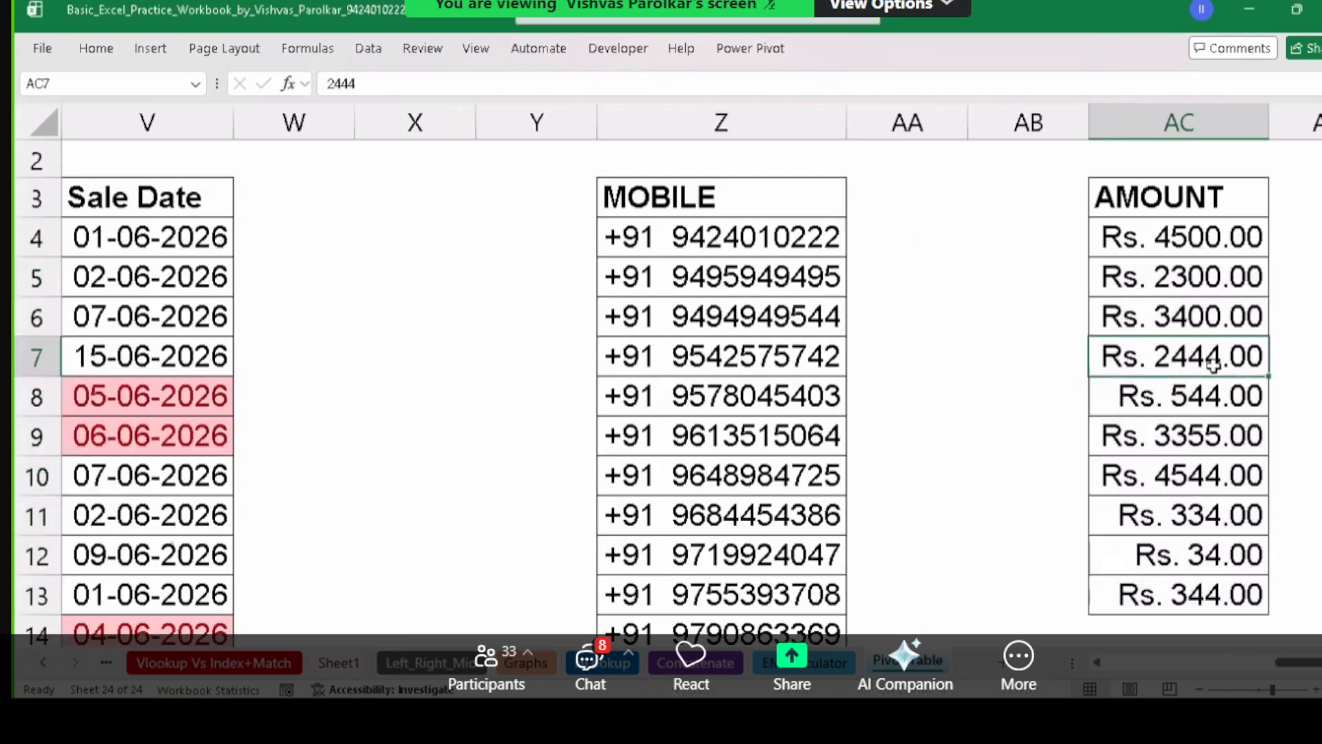
{"action": "left_click", "coordinate": [1205, 435]}
{"action": "left_click", "coordinate": [1202, 516]}
{"action": "left_click", "coordinate": [1201, 594]}
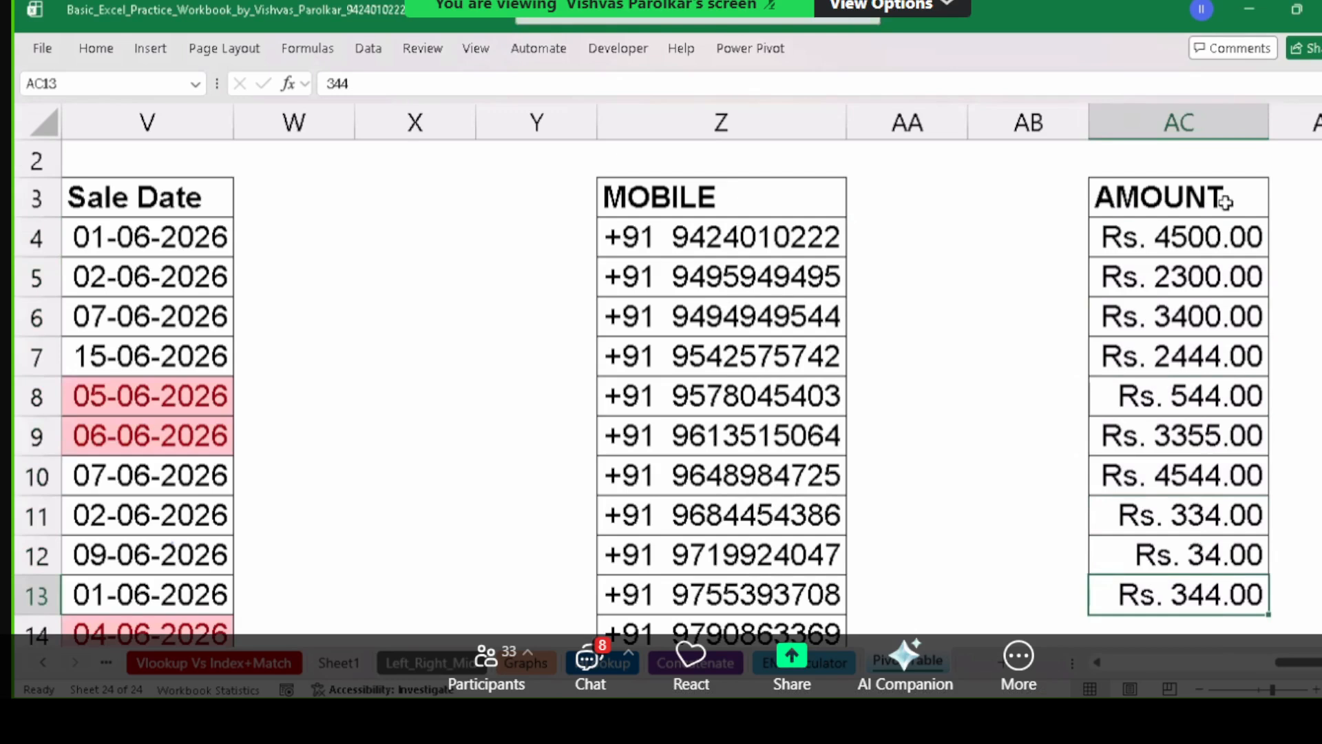
Reselect AC4:AC13 and reopen their number format settings.
{"action": "left_click_drag", "start_coordinate": [1261, 238], "coordinate": [1269, 597]}
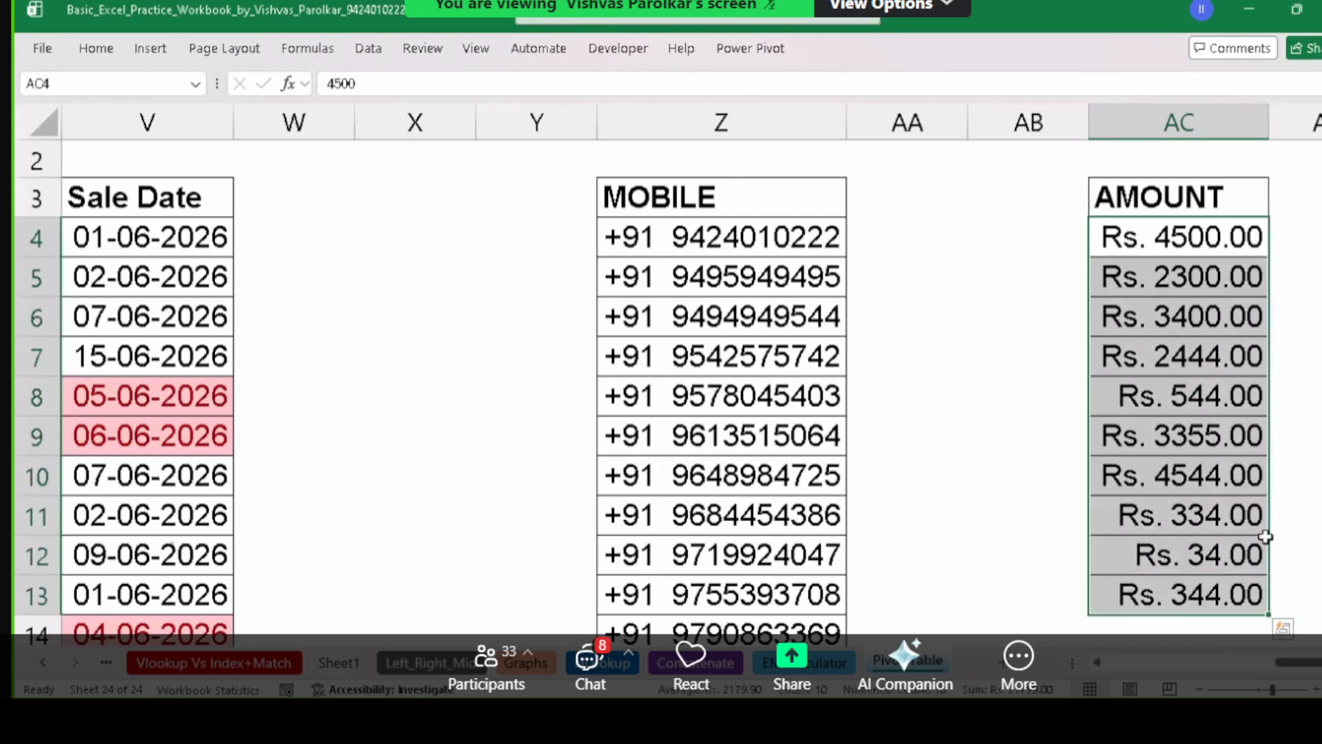
{"action": "left_click", "coordinate": [1251, 450]}
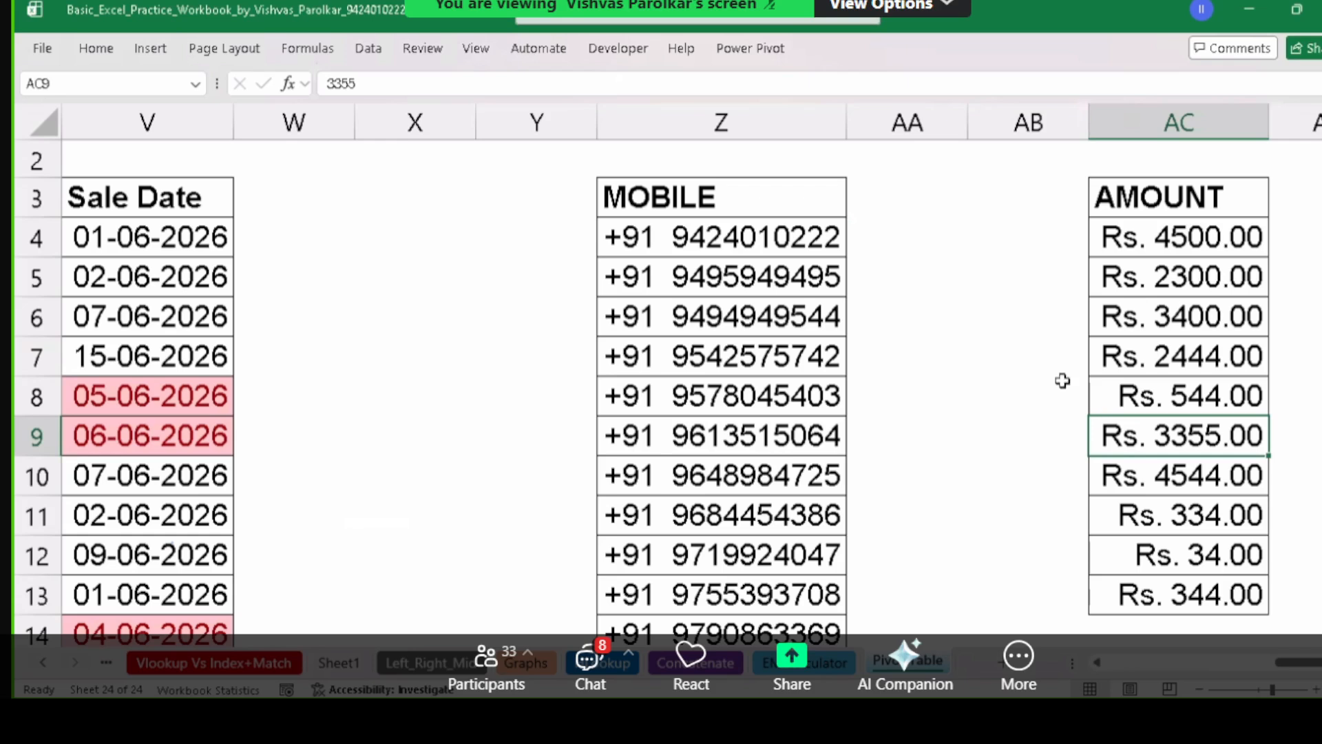
{"action": "left_click_drag", "start_coordinate": [1139, 248], "coordinate": [1206, 577]}
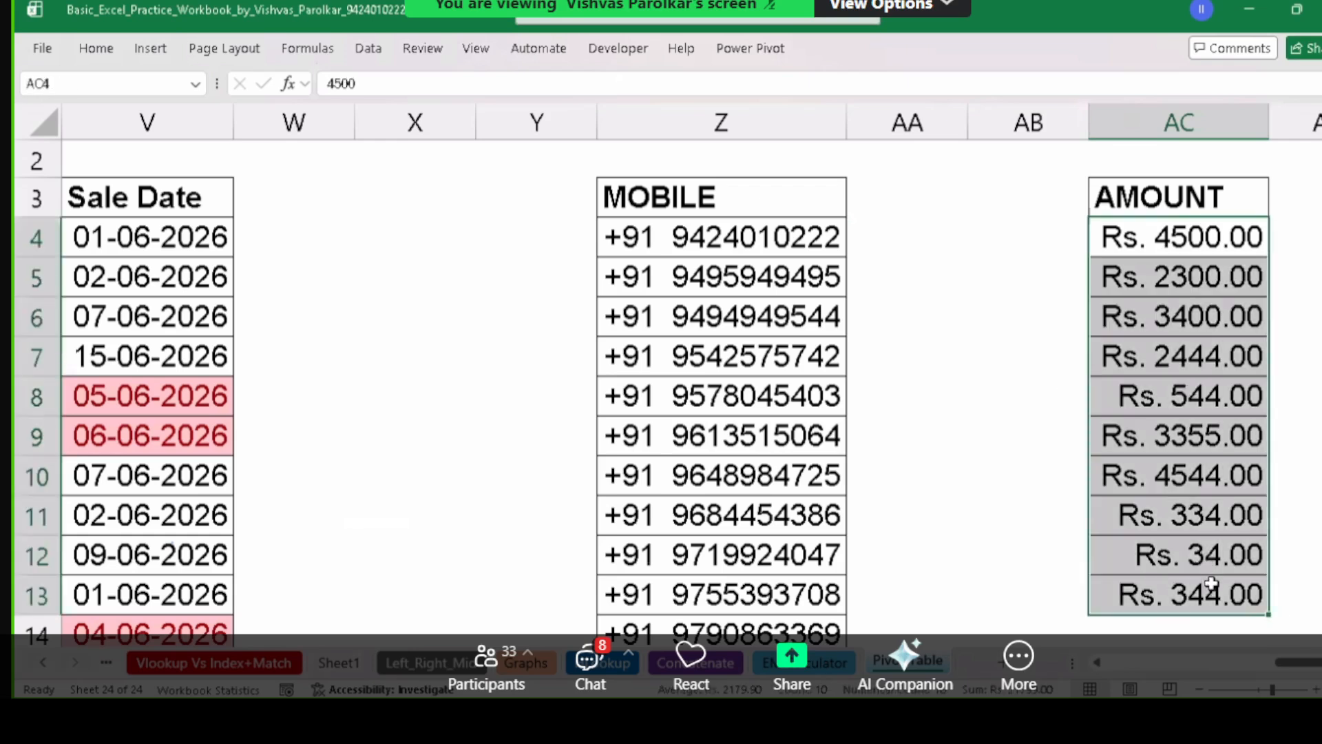
{"action": "key", "text": "ctrl+1"}
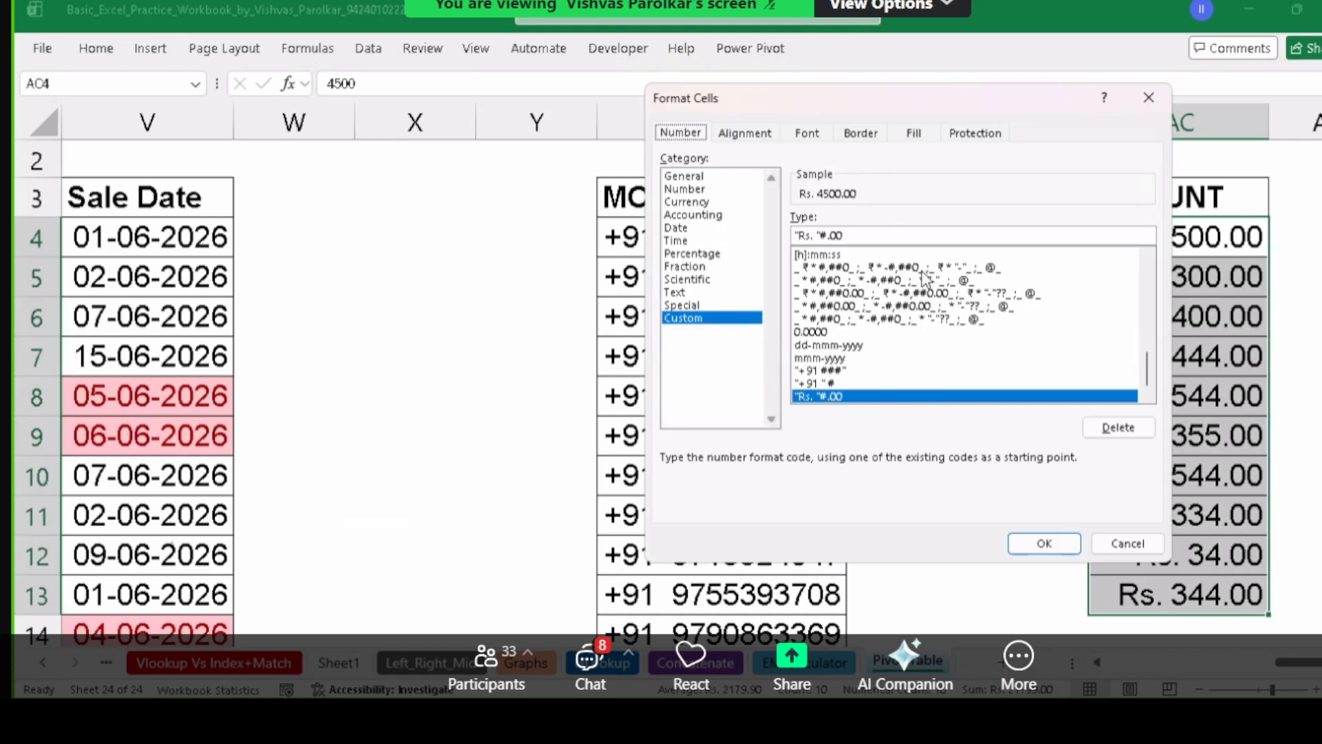
Change the amounts' code to "Rs. "# so they read Rs. 4500 through Rs. 344.
{"action": "left_click", "coordinate": [855, 236]}
{"action": "key", "text": "BackSpace"}
{"action": "key", "text": "BackSpace"}
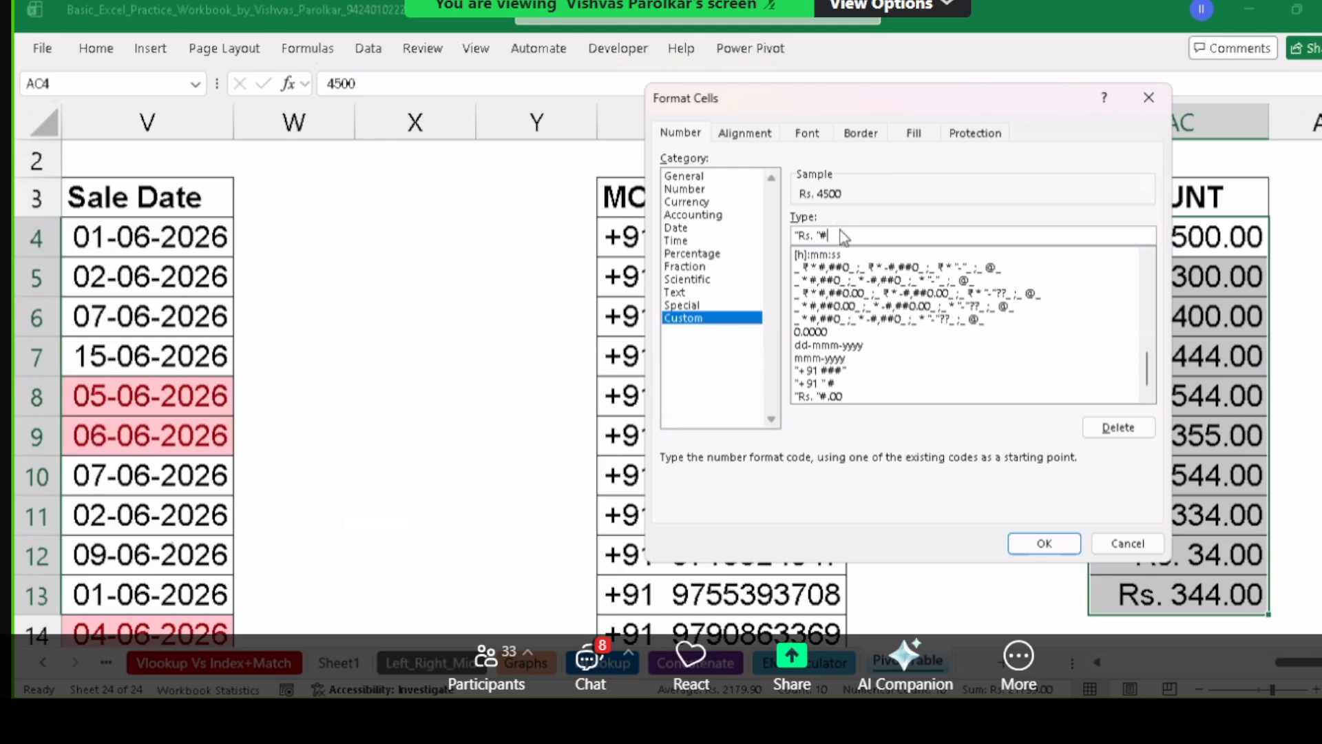
{"action": "key", "text": "BackSpace"}
{"action": "type", "text": "#"}
{"action": "left_click", "coordinate": [1076, 547]}
{"action": "left_click", "coordinate": [1251, 245]}
{"action": "left_click_drag", "start_coordinate": [1251, 246], "coordinate": [1275, 549]}
{"action": "left_click", "coordinate": [1194, 408]}
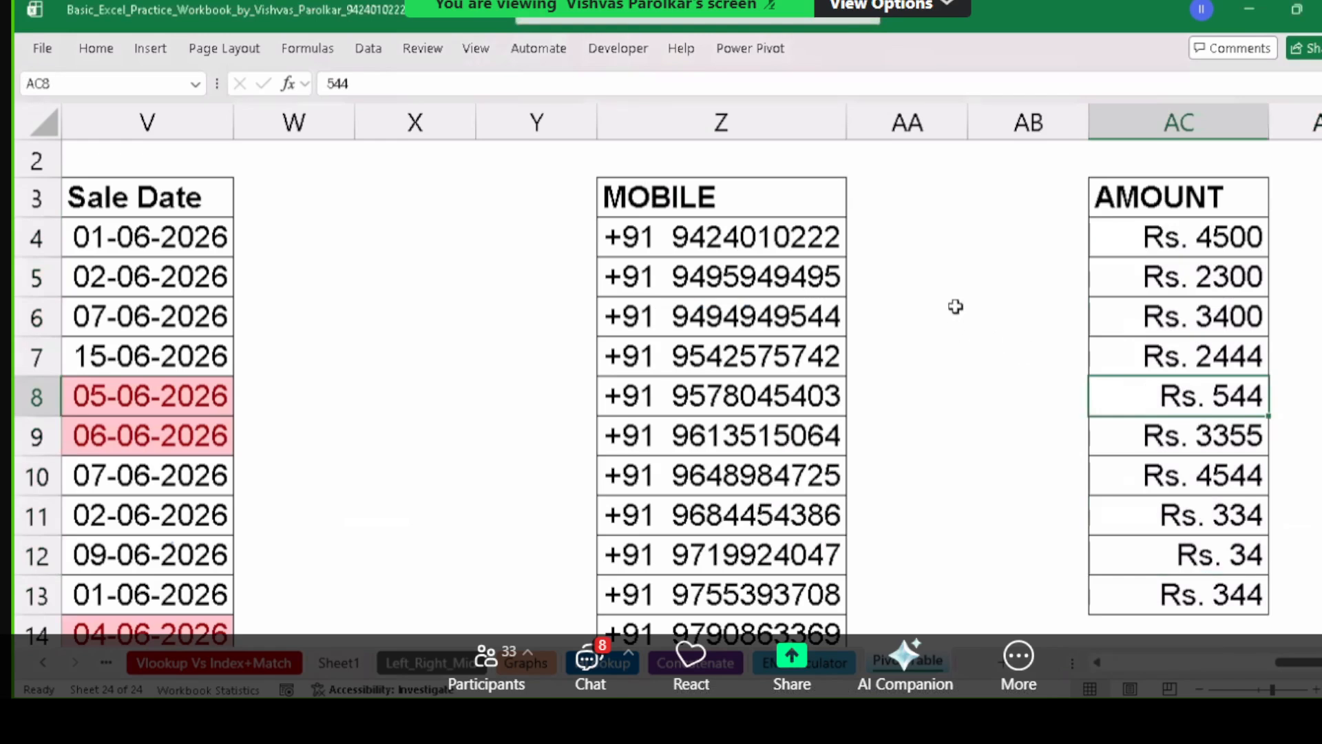
Reset Z4:Z14 to General format, removing the +91 prefix from the mobile numbers.
{"action": "left_click_drag", "start_coordinate": [760, 247], "coordinate": [789, 555]}
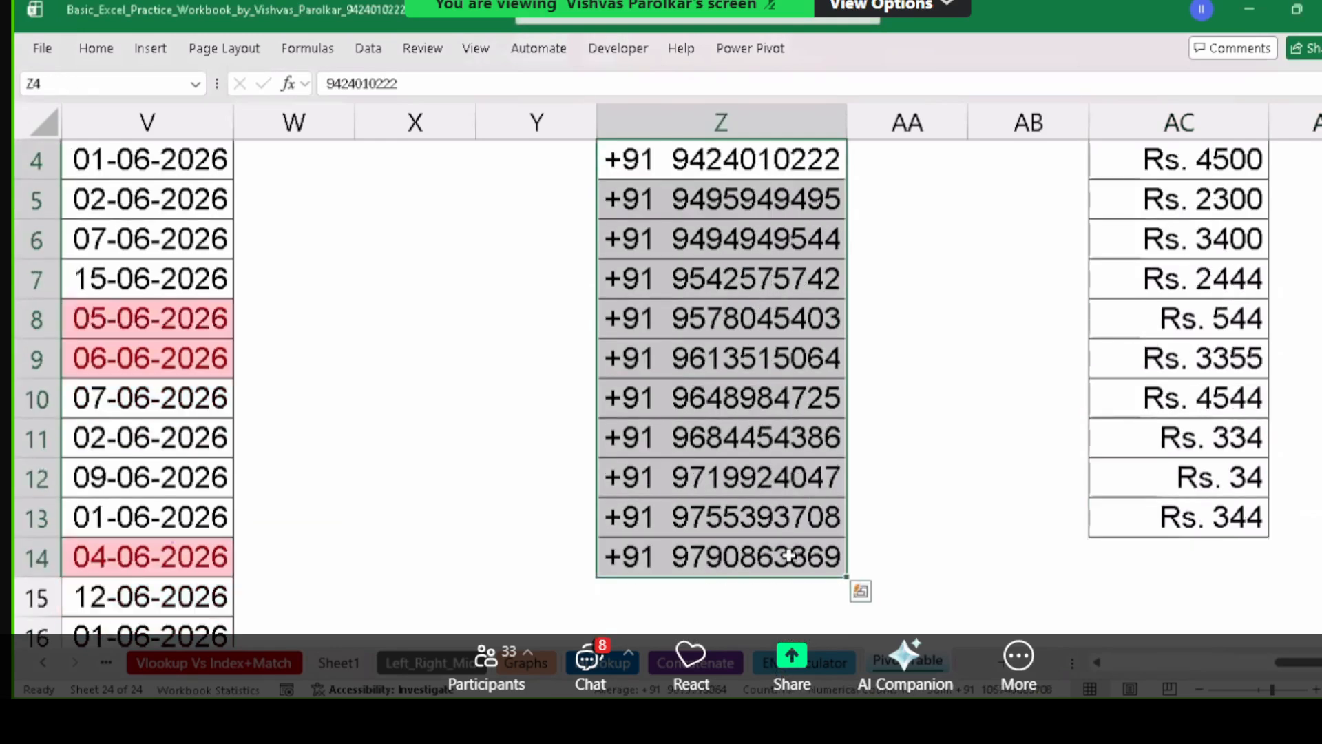
{"action": "scroll", "coordinate": [785, 537], "scroll_direction": "up", "scroll_amount": 1}
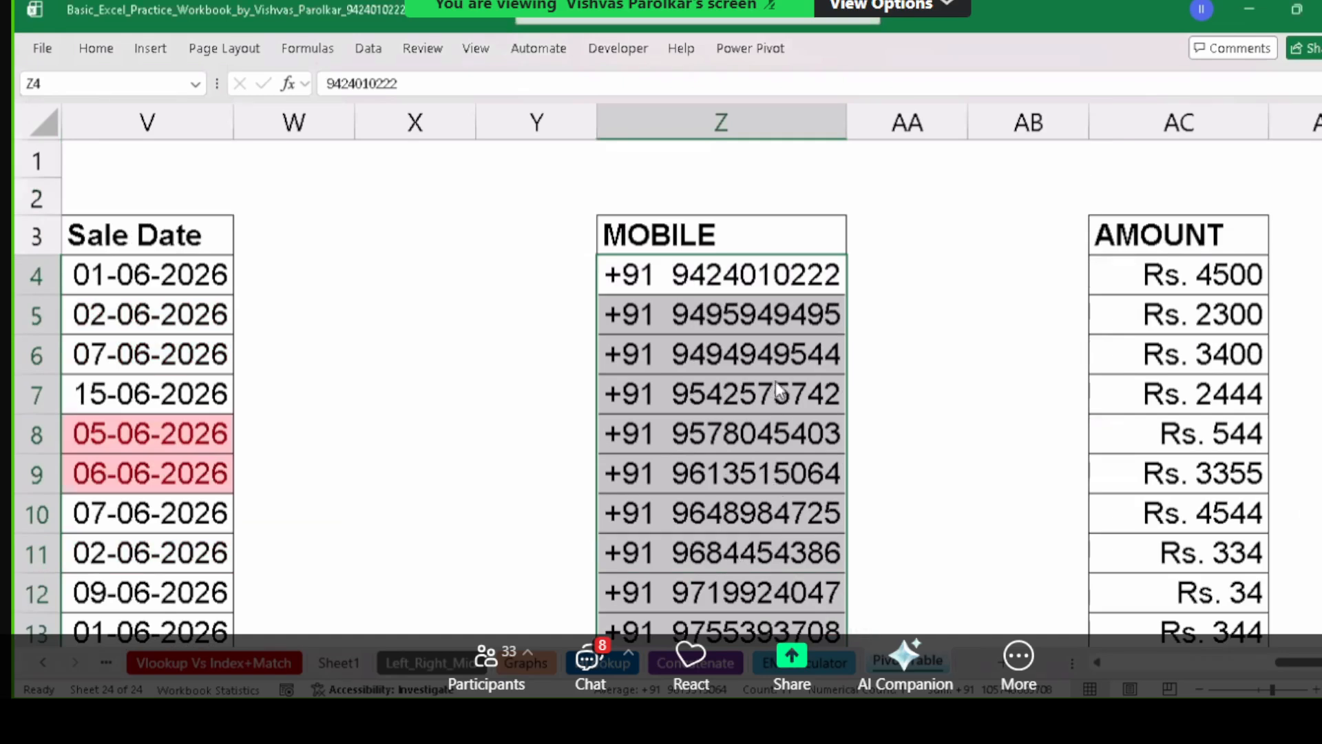
{"action": "key", "text": "ctrl+1"}
{"action": "left_click", "coordinate": [740, 190]}
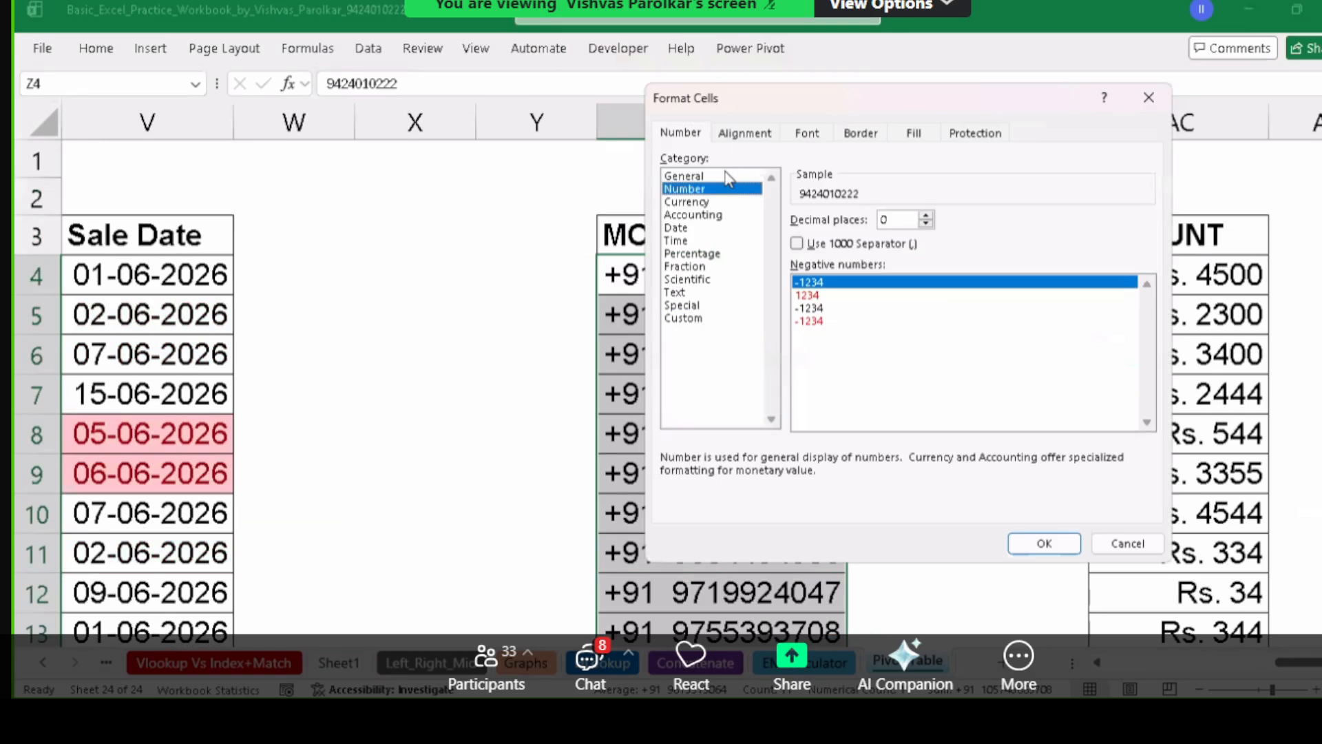
{"action": "left_click", "coordinate": [725, 176]}
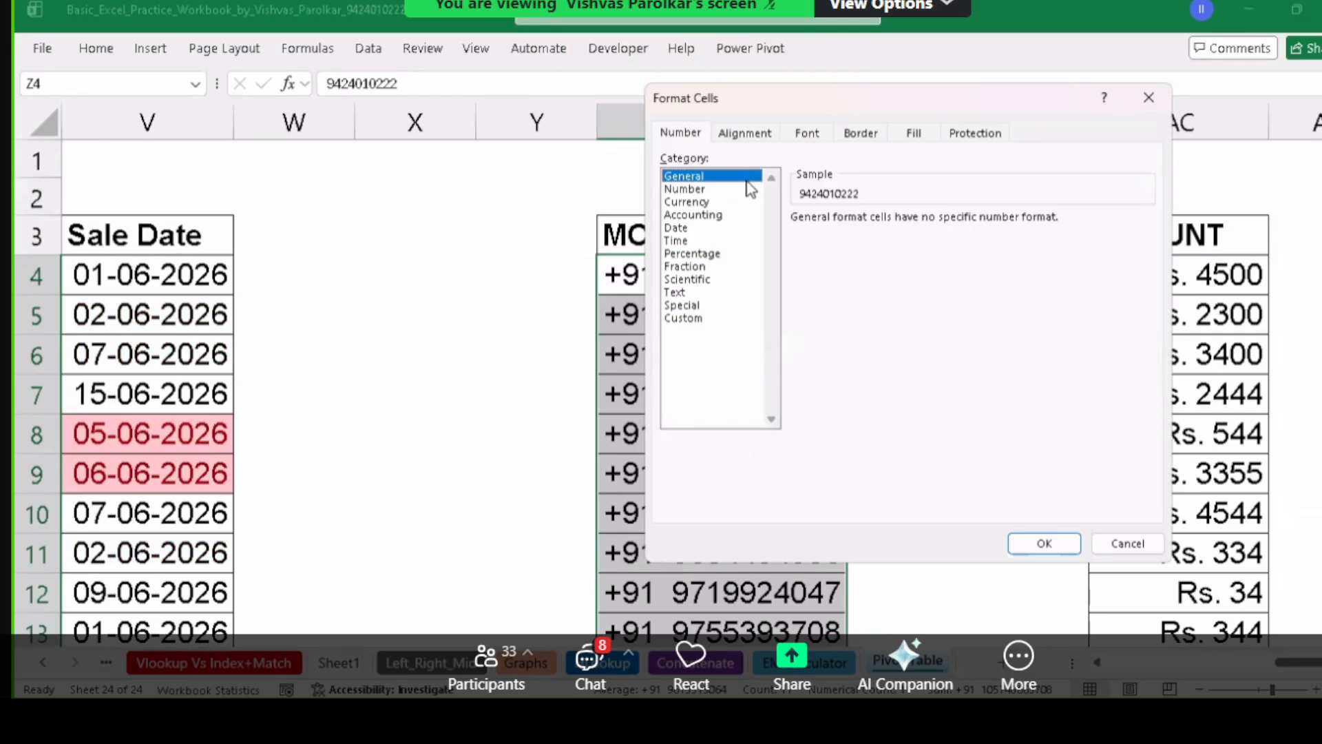
{"action": "left_click", "coordinate": [1050, 544]}
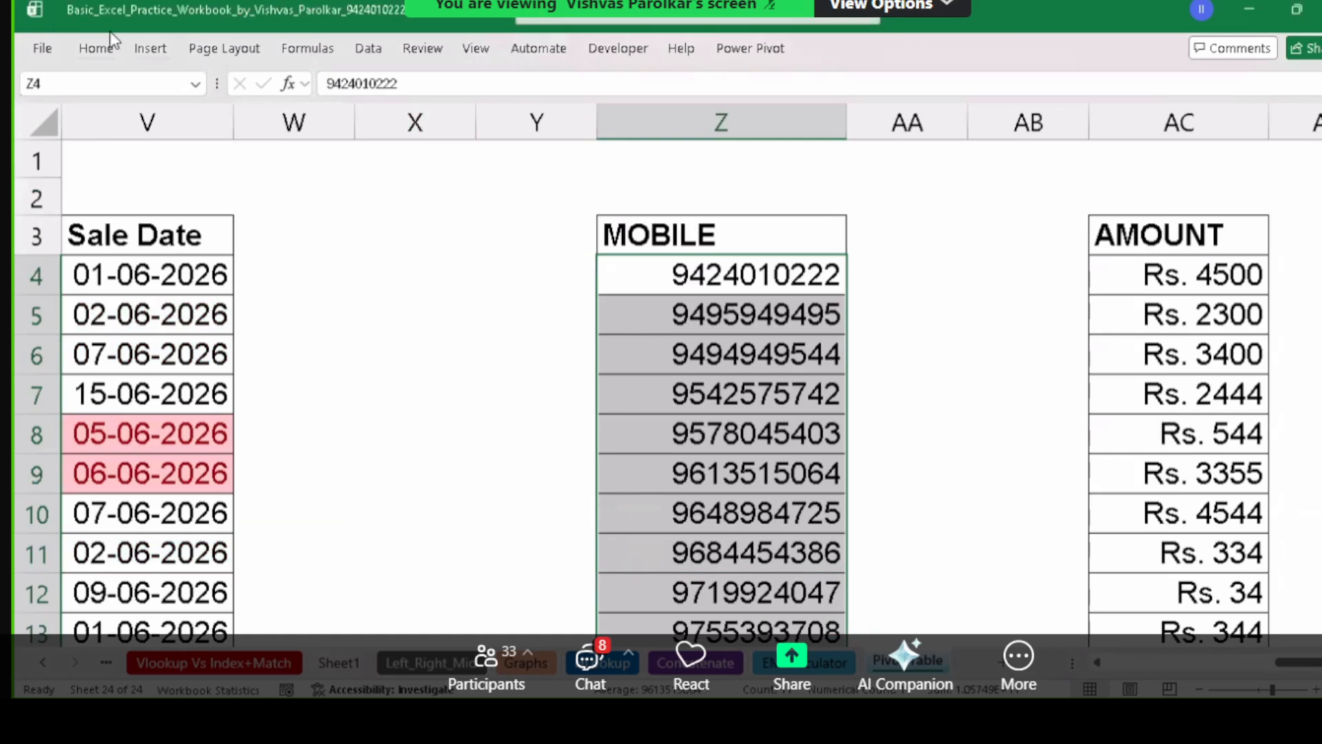
Centre the mobile numbers in their cells and select cell AA3.
{"action": "left_click", "coordinate": [104, 45]}
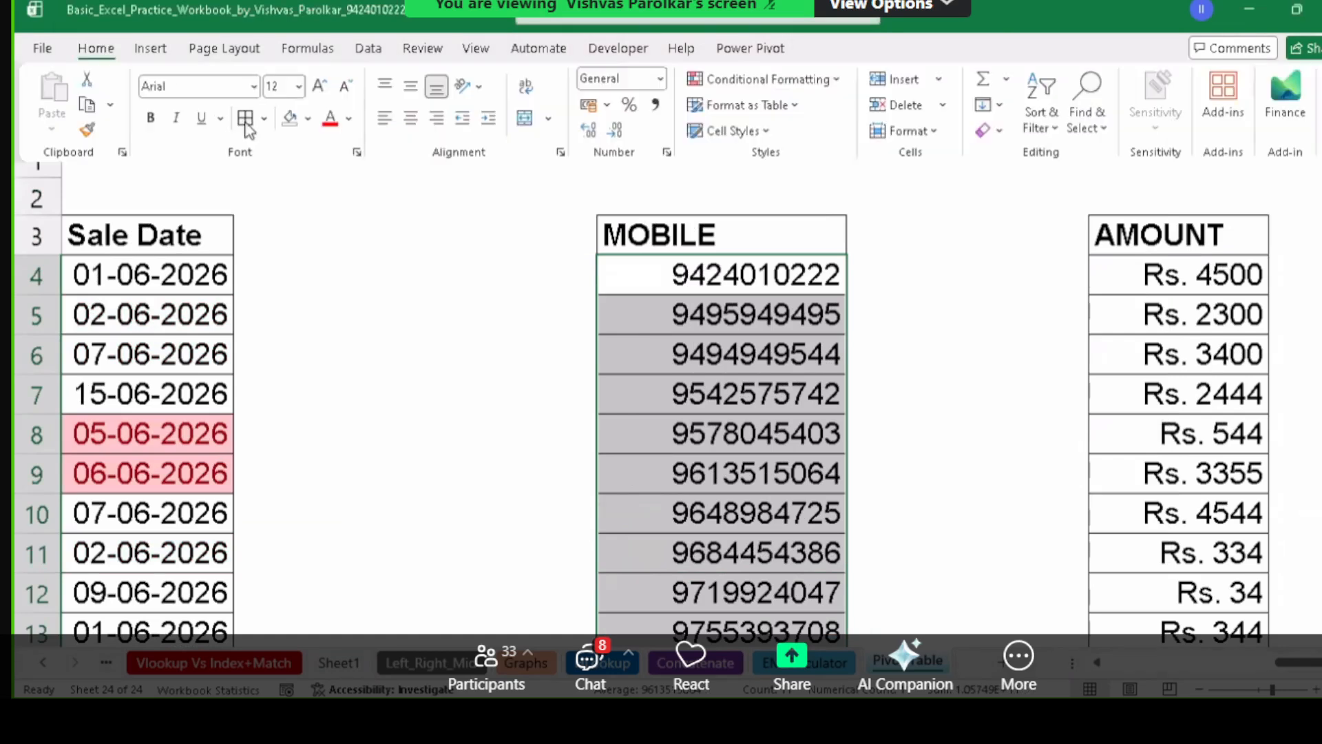
{"action": "left_click", "coordinate": [411, 118]}
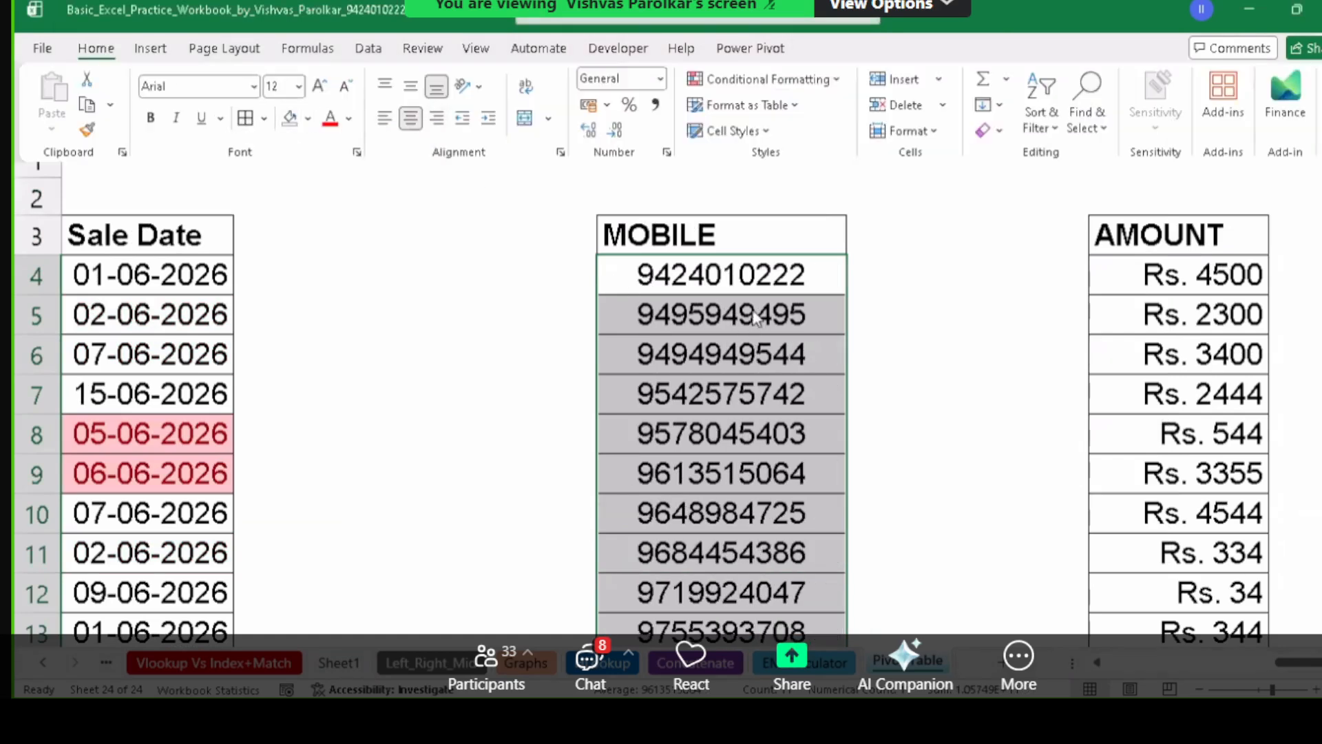
{"action": "left_click", "coordinate": [912, 239]}
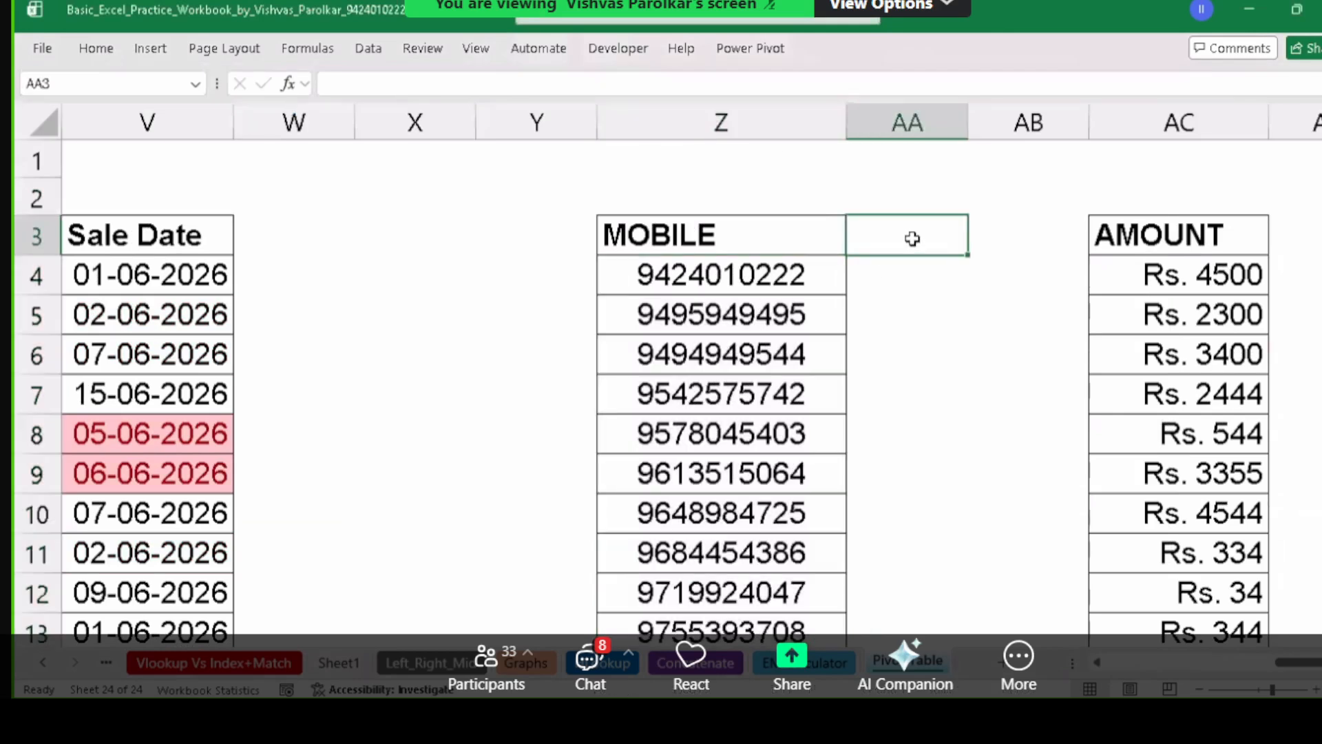
Type the heading 'Mobile with Country Code' in AA3 and autofit column AA to it.
{"action": "left_click_drag", "start_coordinate": [967, 123], "coordinate": [1026, 124]}
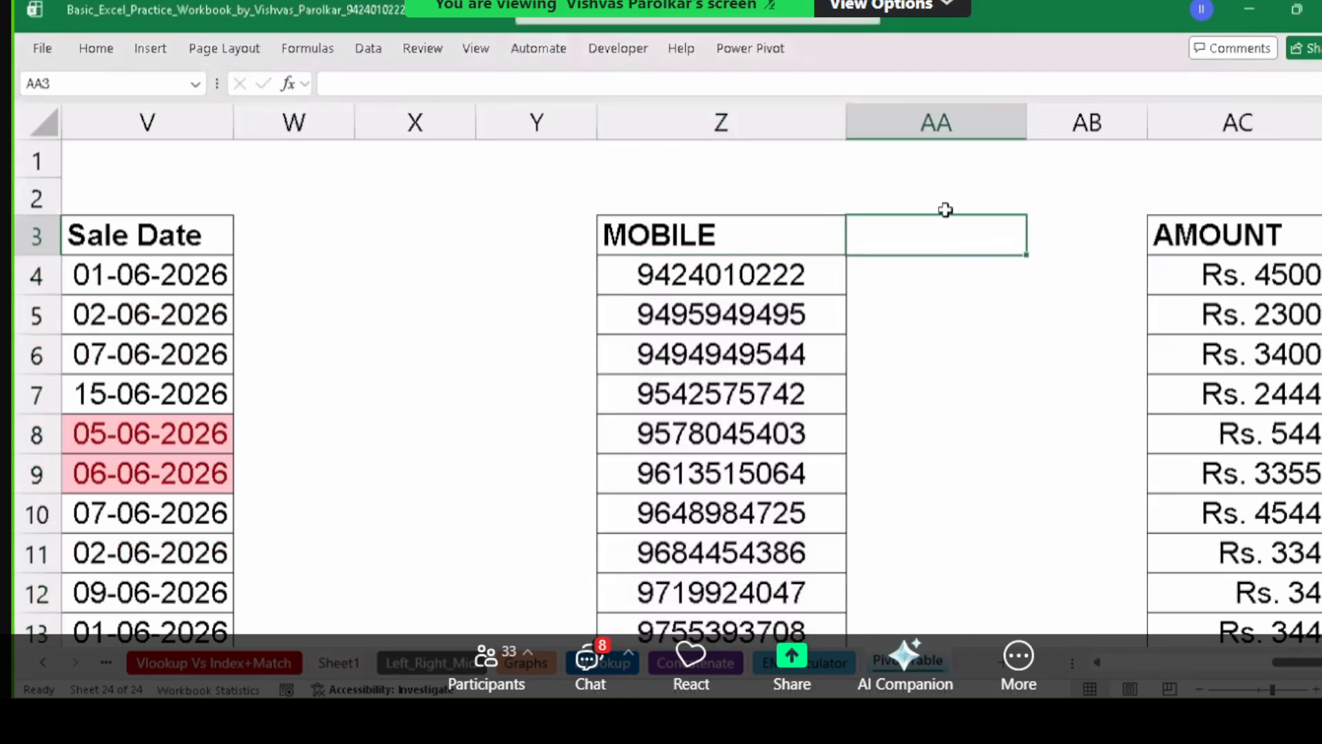
{"action": "type", "text": "Mob"}
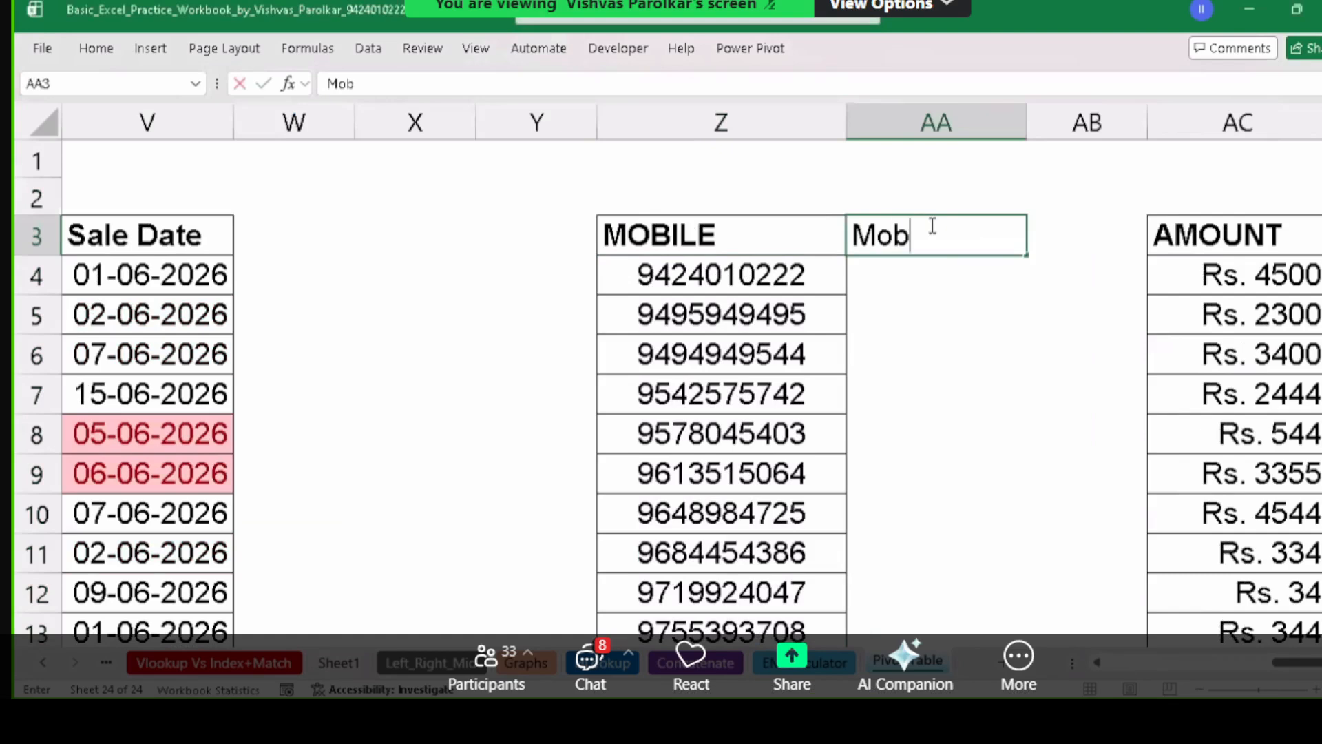
{"action": "type", "text": "ile with "}
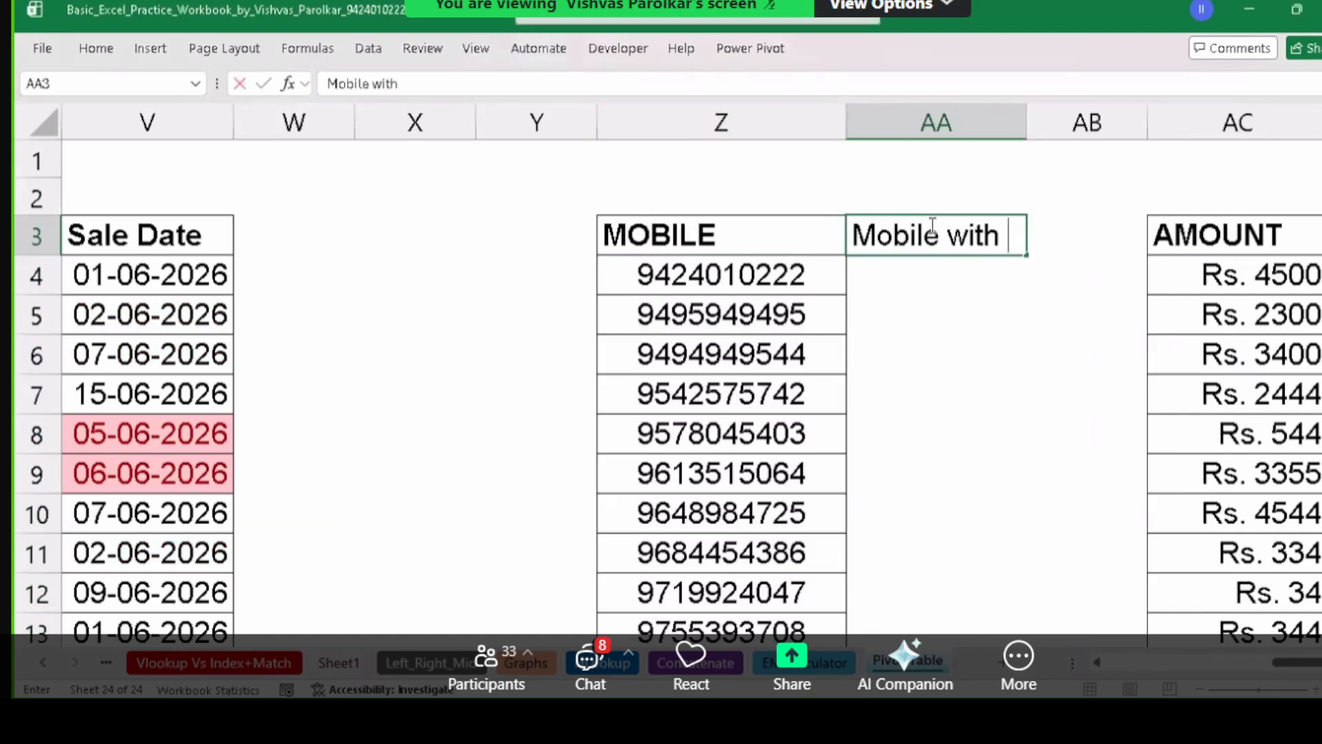
{"action": "type", "text": "Country "}
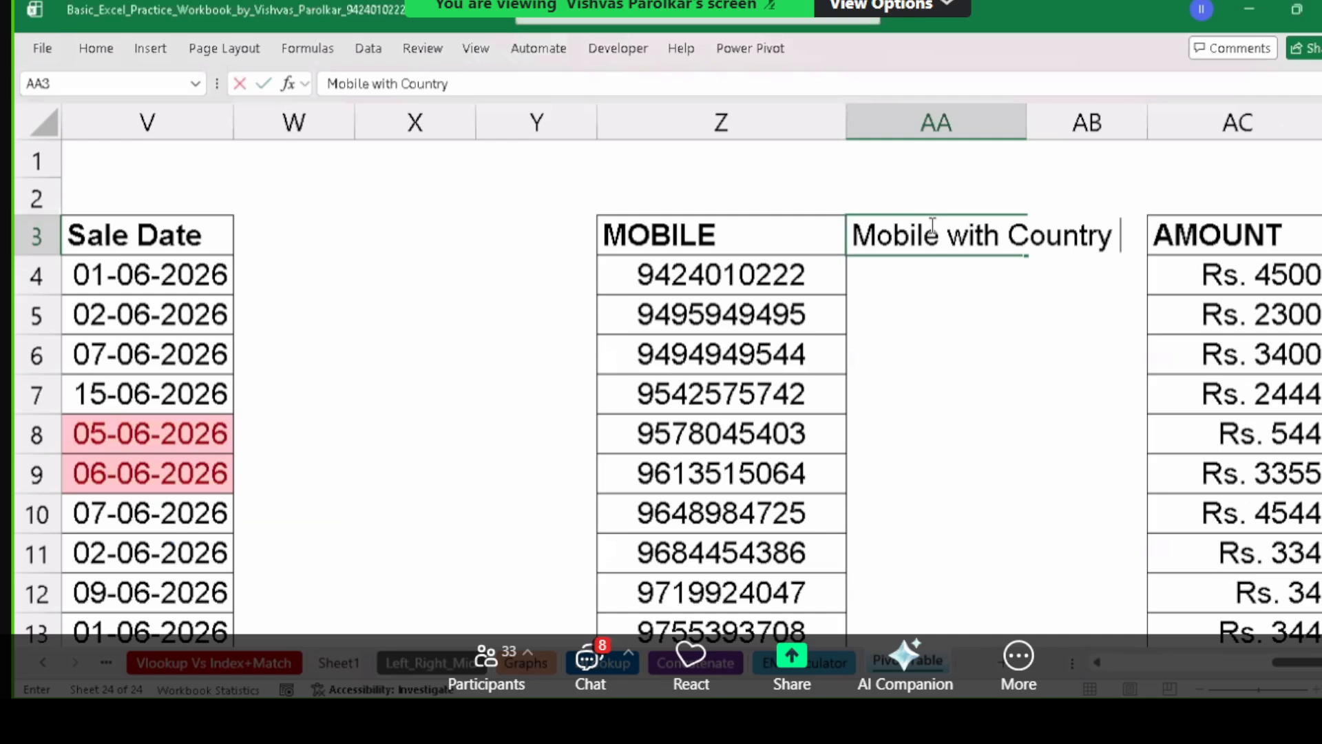
{"action": "type", "text": "Code"}
{"action": "key", "text": "Return"}
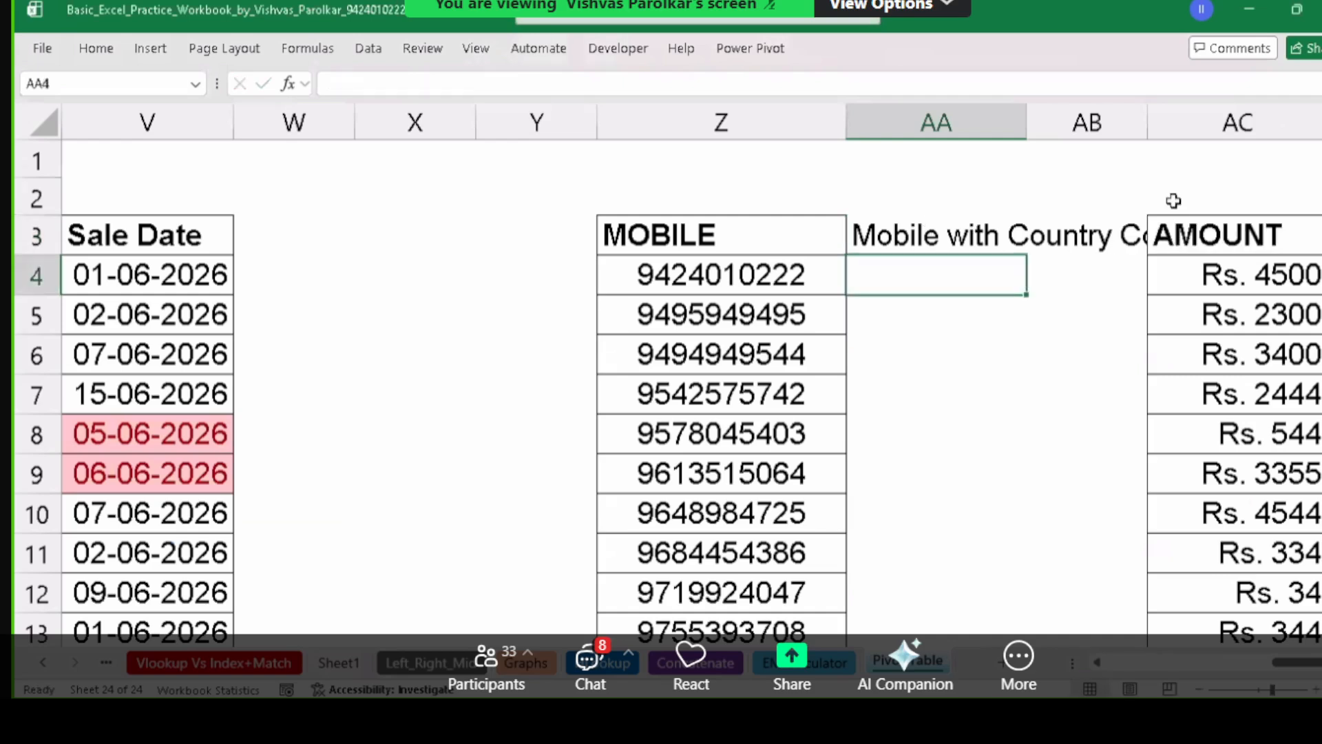
{"action": "double_click", "coordinate": [1027, 122]}
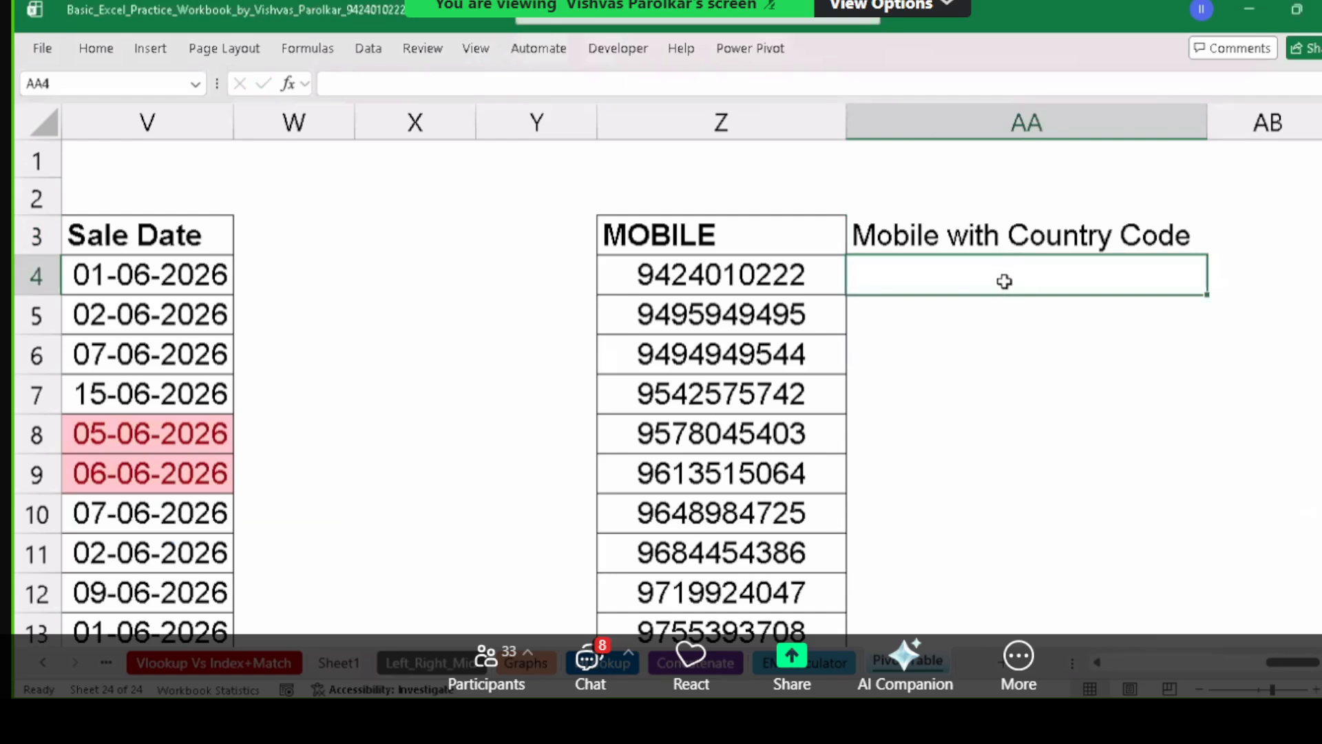
Enter ="+91 "&Z4 in AA4 and fill it down the column for every mobile number.
{"action": "type", "text": "="}
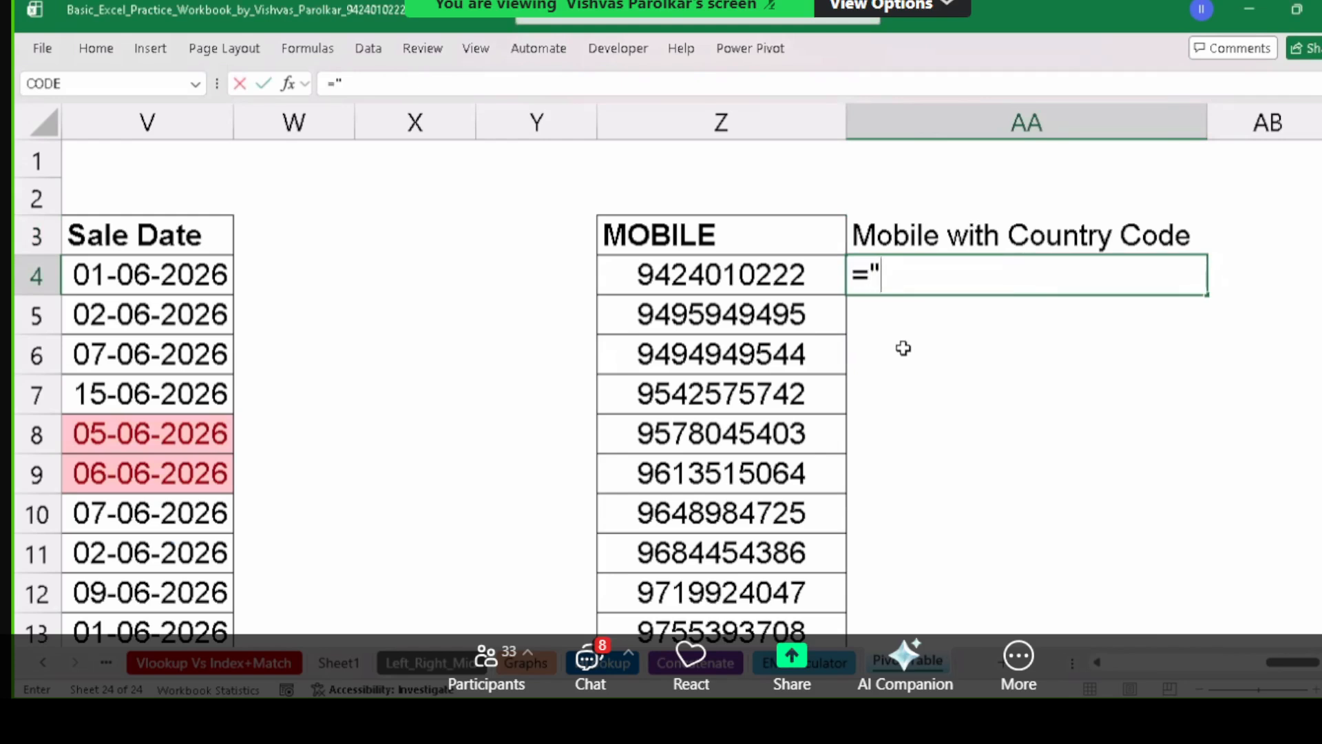
{"action": "type", "text": "\"+91 \""}
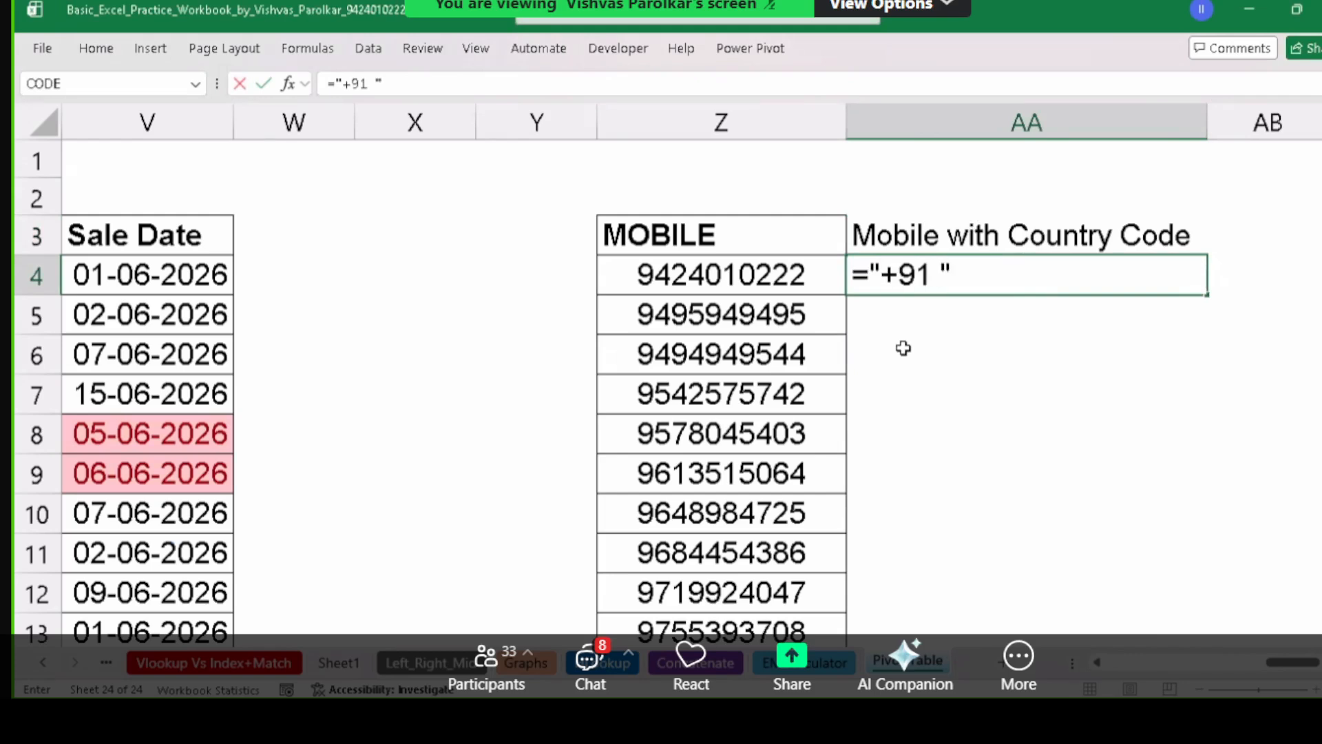
{"action": "type", "text": "&"}
{"action": "left_click", "coordinate": [783, 284]}
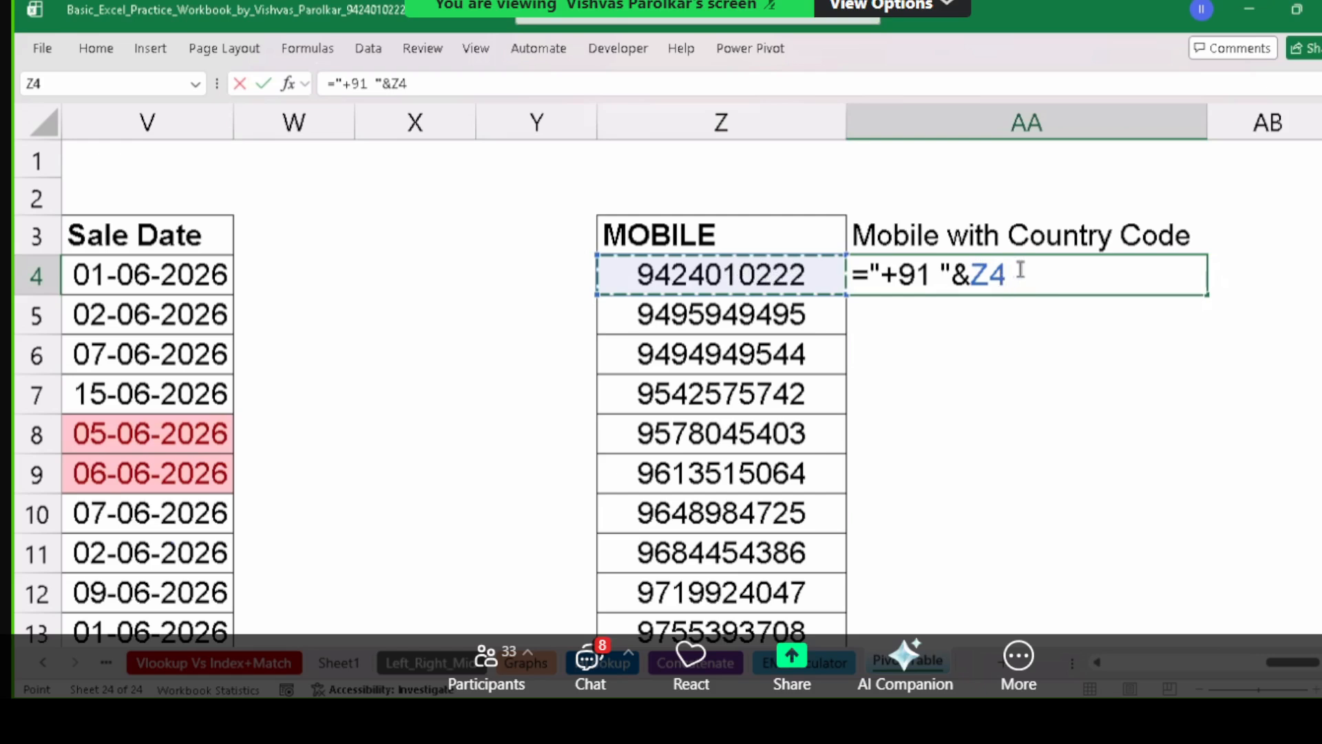
{"action": "key", "text": "Return"}
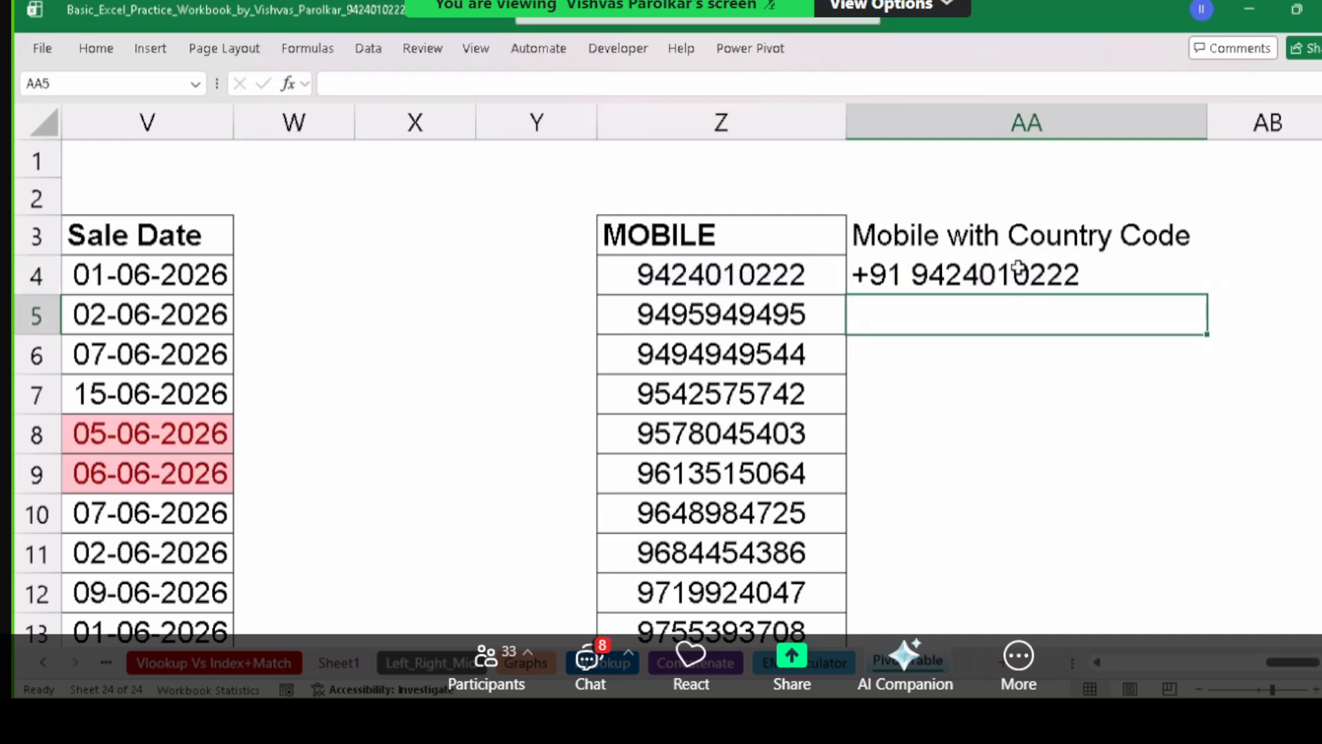
{"action": "left_click", "coordinate": [1019, 267]}
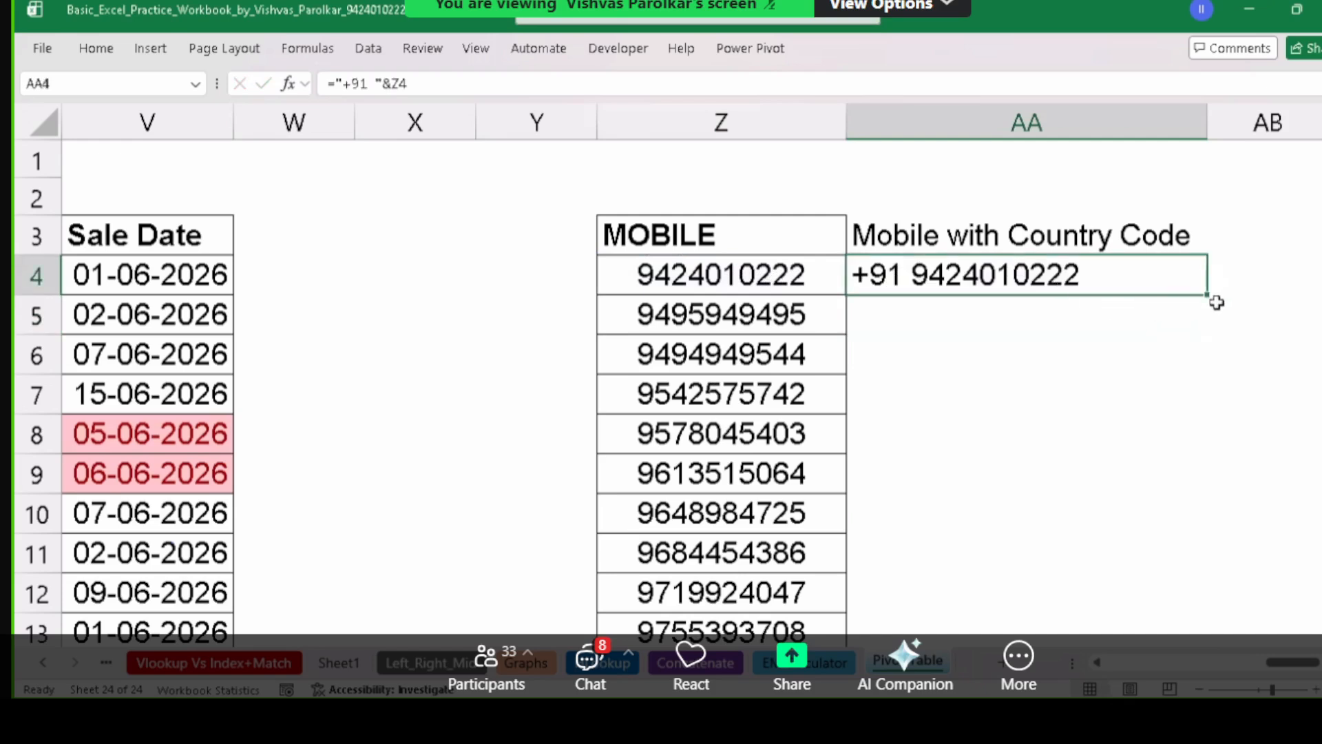
{"action": "double_click", "coordinate": [1216, 303]}
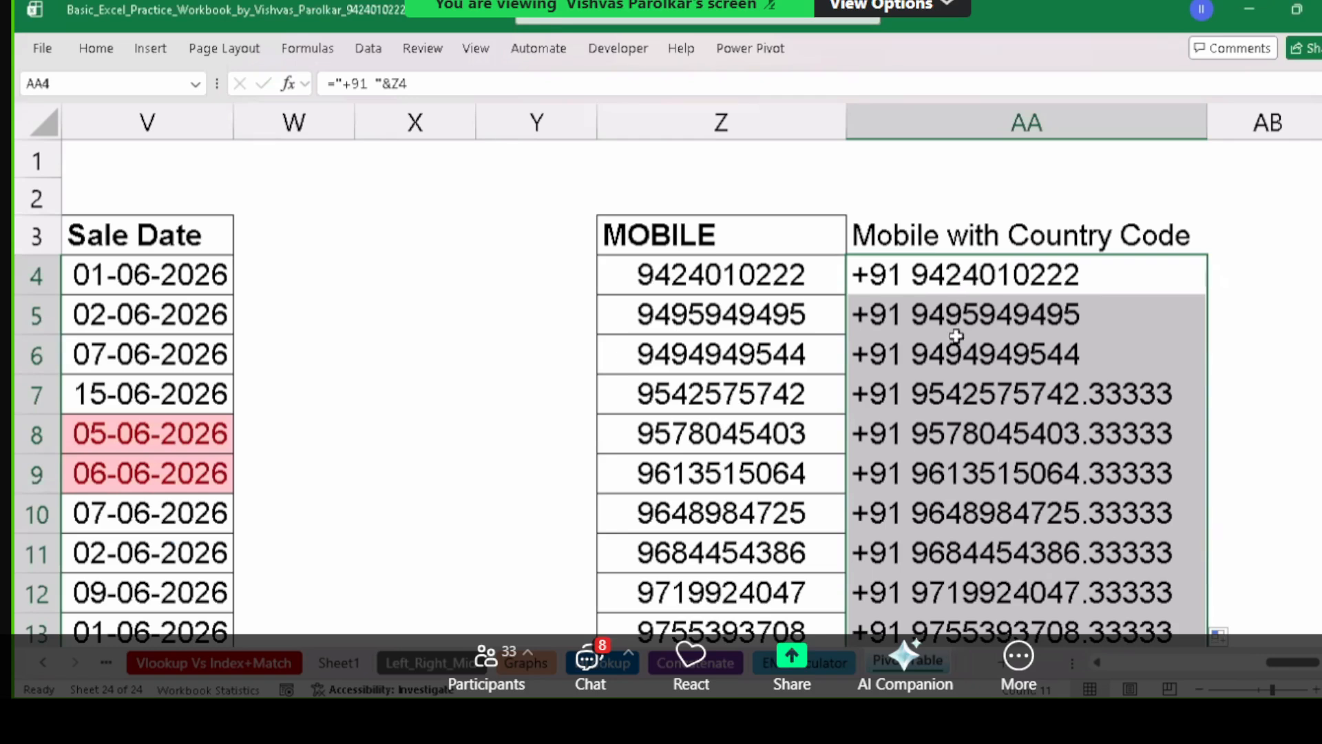
Open the Format Cells dialog for the +91 mobile number results.
{"action": "left_click", "coordinate": [95, 50]}
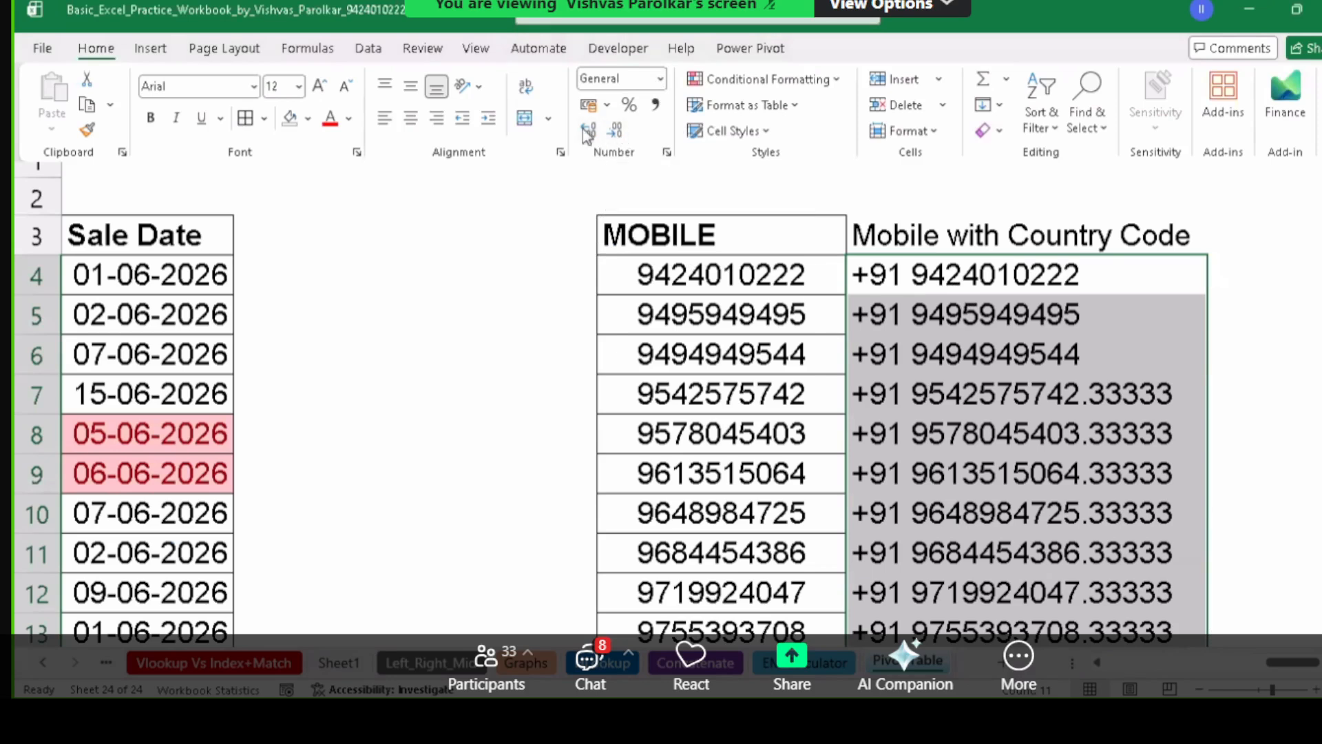
{"action": "key", "text": "Escape"}
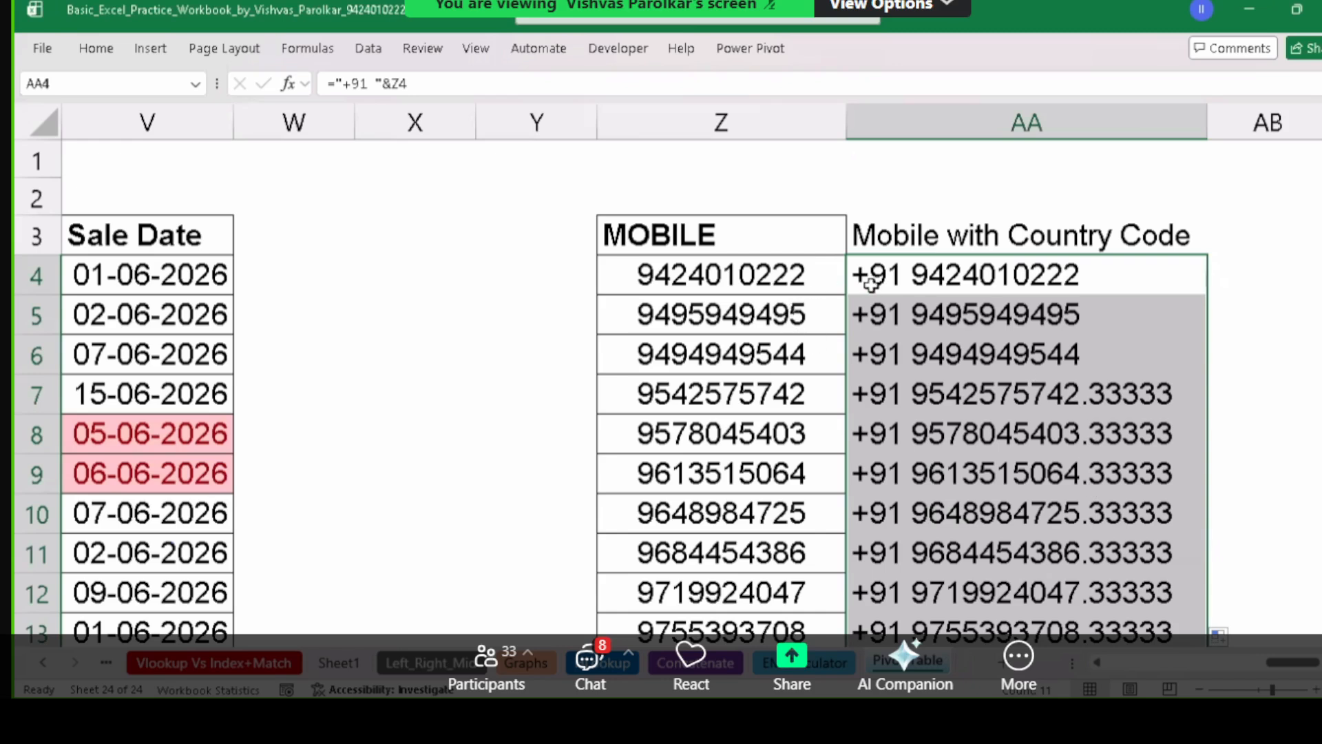
{"action": "key", "text": "ctrl+1"}
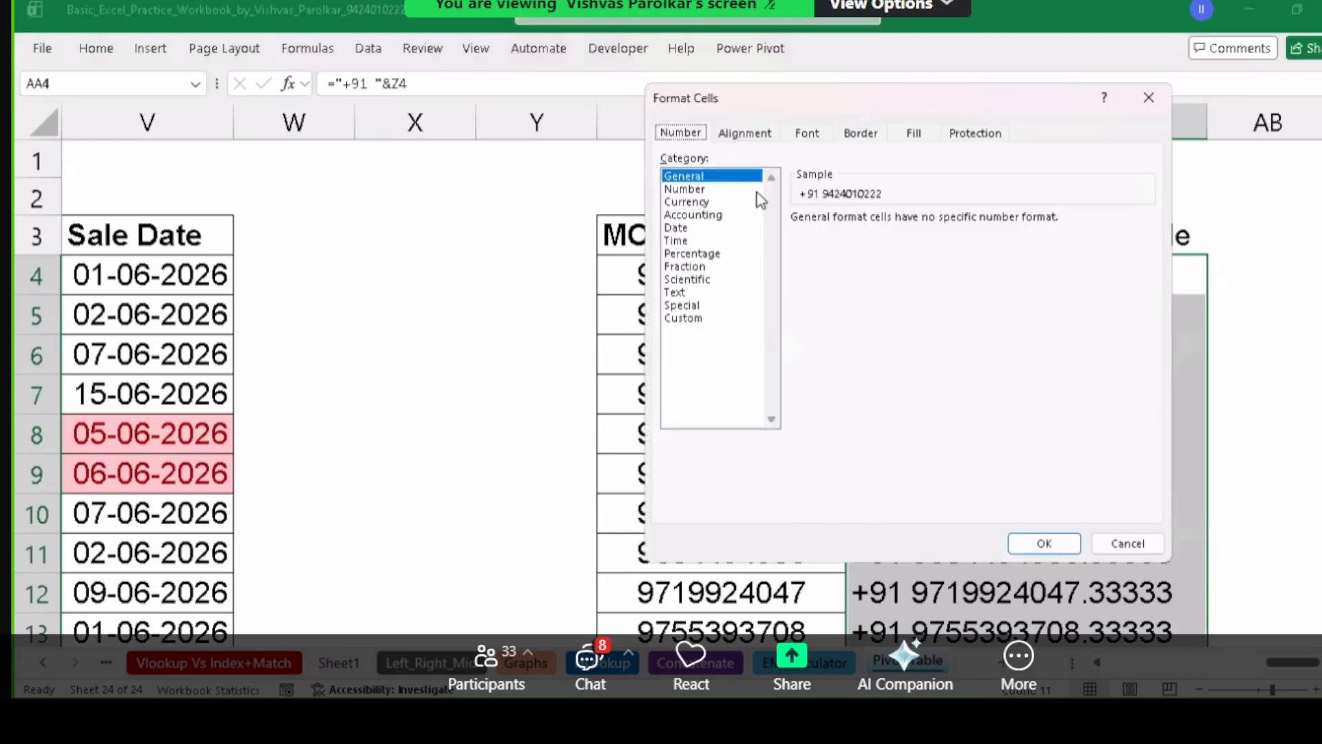
Apply Number format with 0 decimal places to the +91 results, then check AA7 and AA4.
{"action": "left_click", "coordinate": [689, 189]}
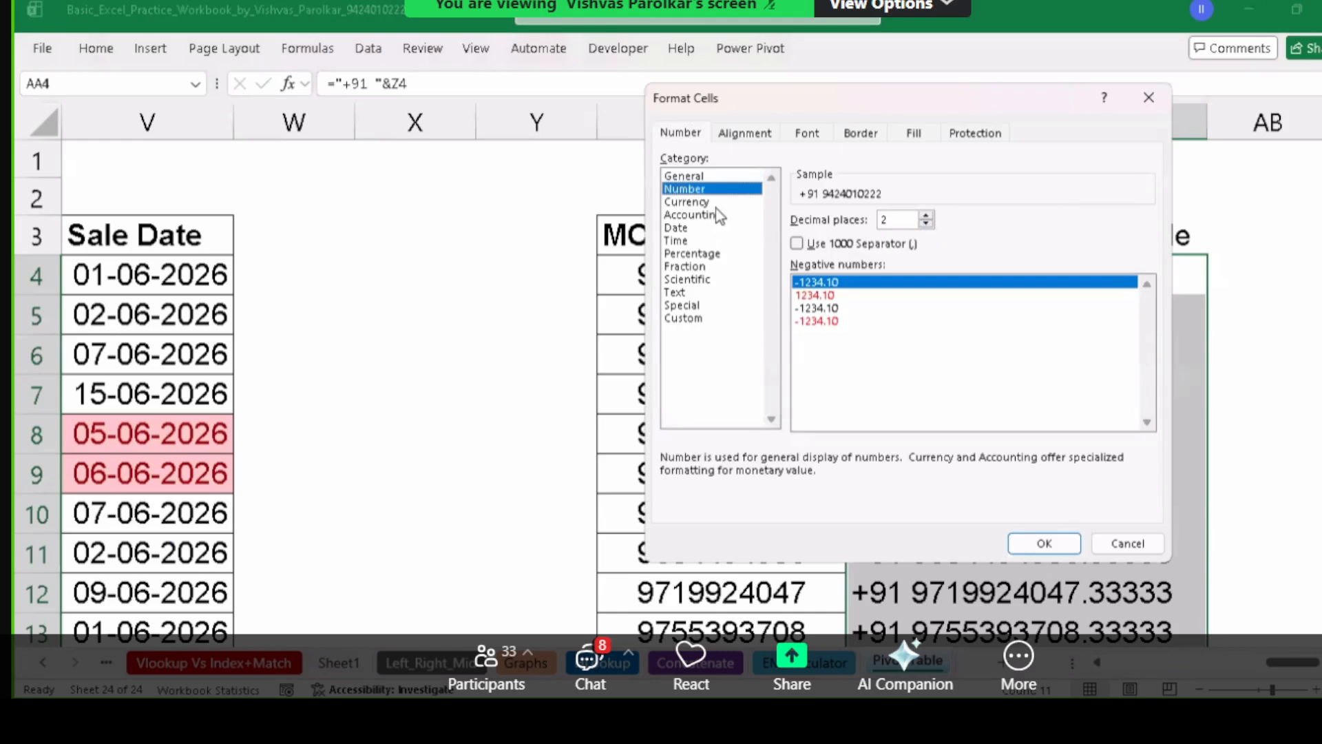
{"action": "left_click", "coordinate": [926, 223]}
{"action": "left_click", "coordinate": [926, 223]}
{"action": "left_click", "coordinate": [1059, 538]}
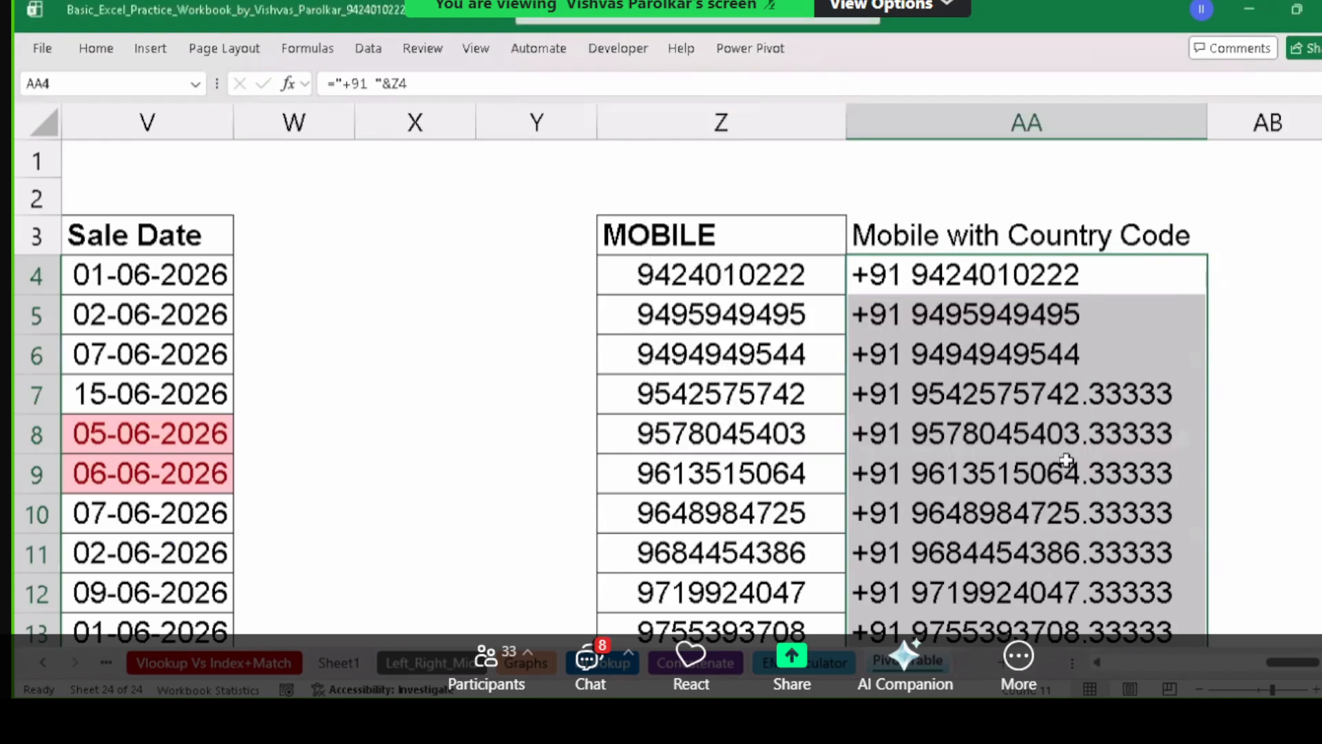
{"action": "left_click", "coordinate": [1093, 403]}
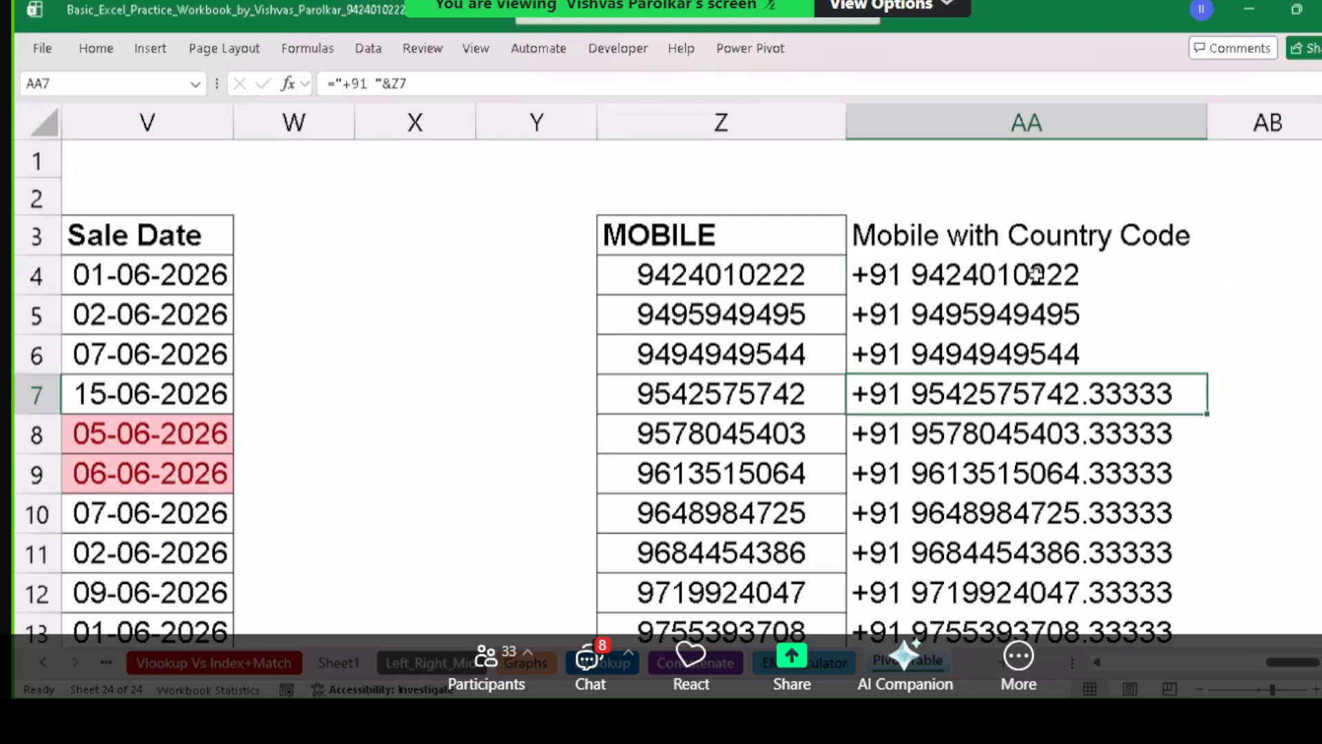
{"action": "left_click", "coordinate": [982, 287]}
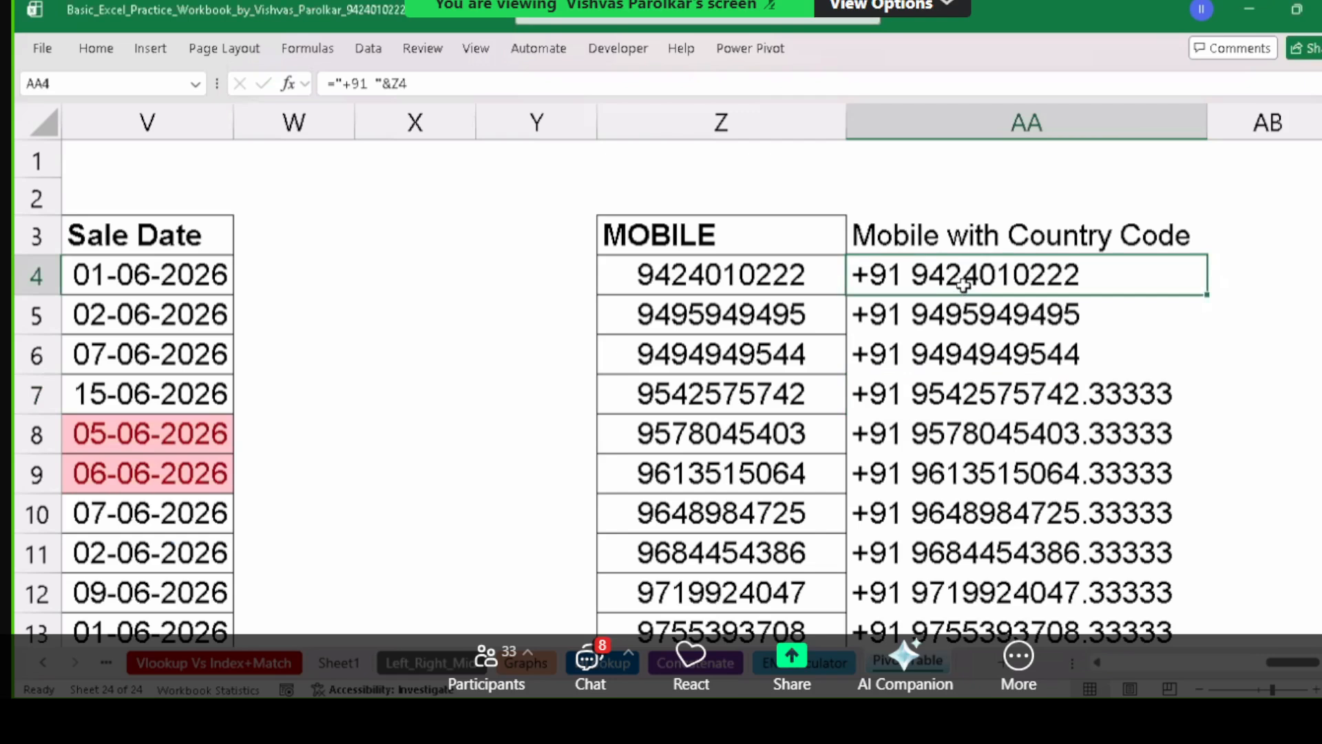
Clear the +91 results and delete the Mobile with Country Code column.
{"action": "key", "text": "ctrl+shift+Down"}
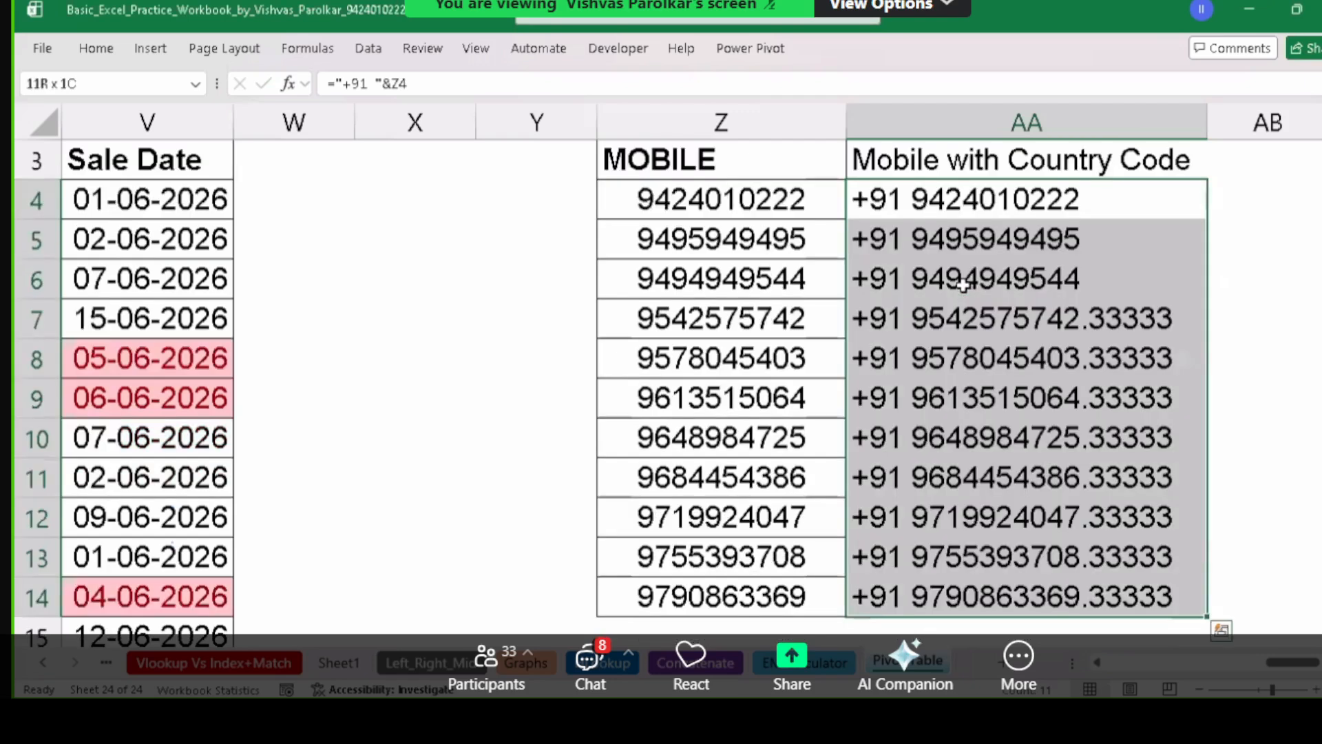
{"action": "key", "text": "Delete"}
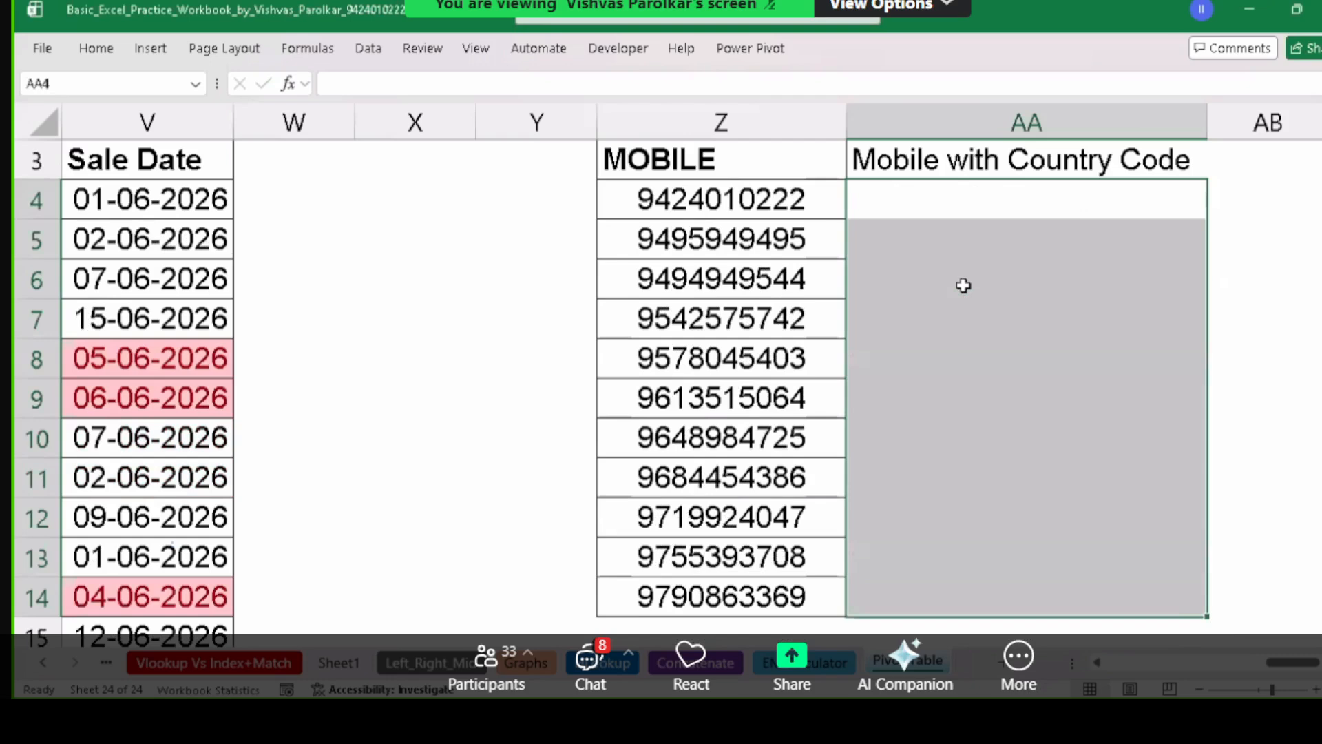
{"action": "left_click", "coordinate": [728, 206]}
{"action": "left_click", "coordinate": [1027, 124]}
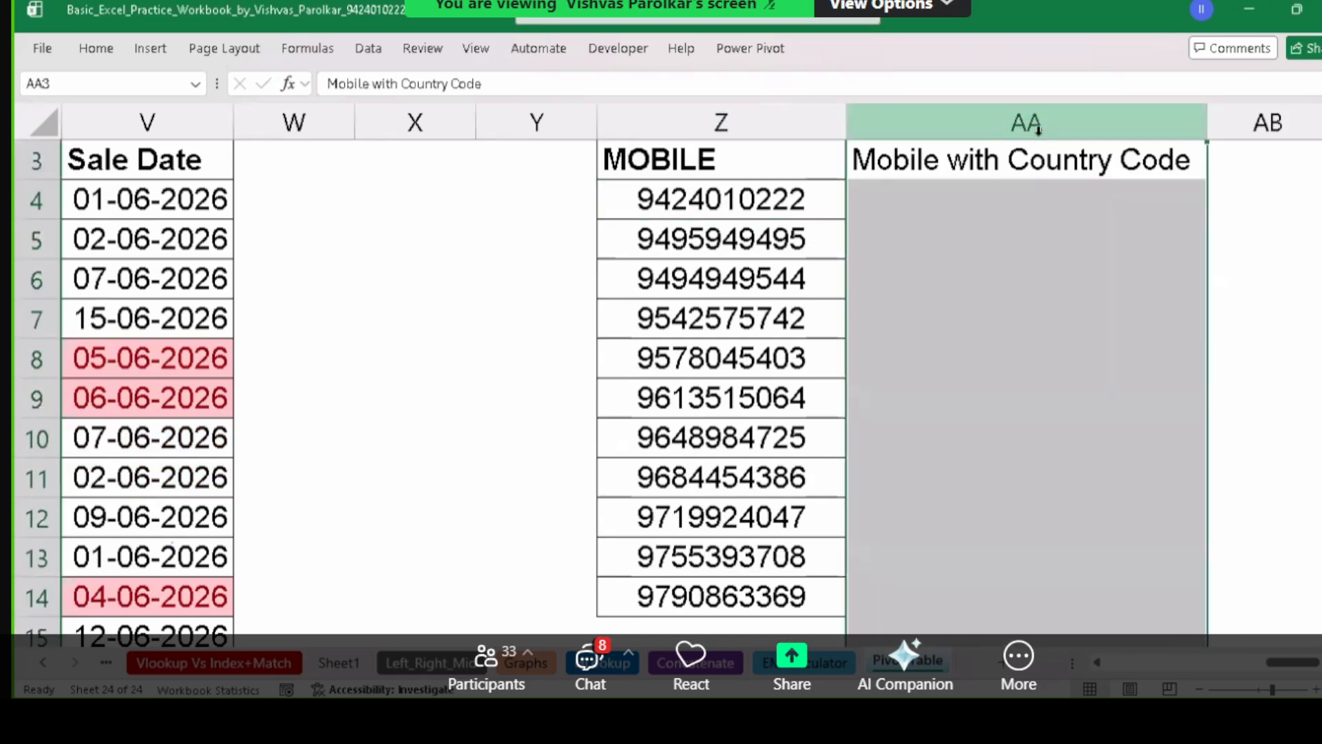
{"action": "key", "text": "ctrl+minus"}
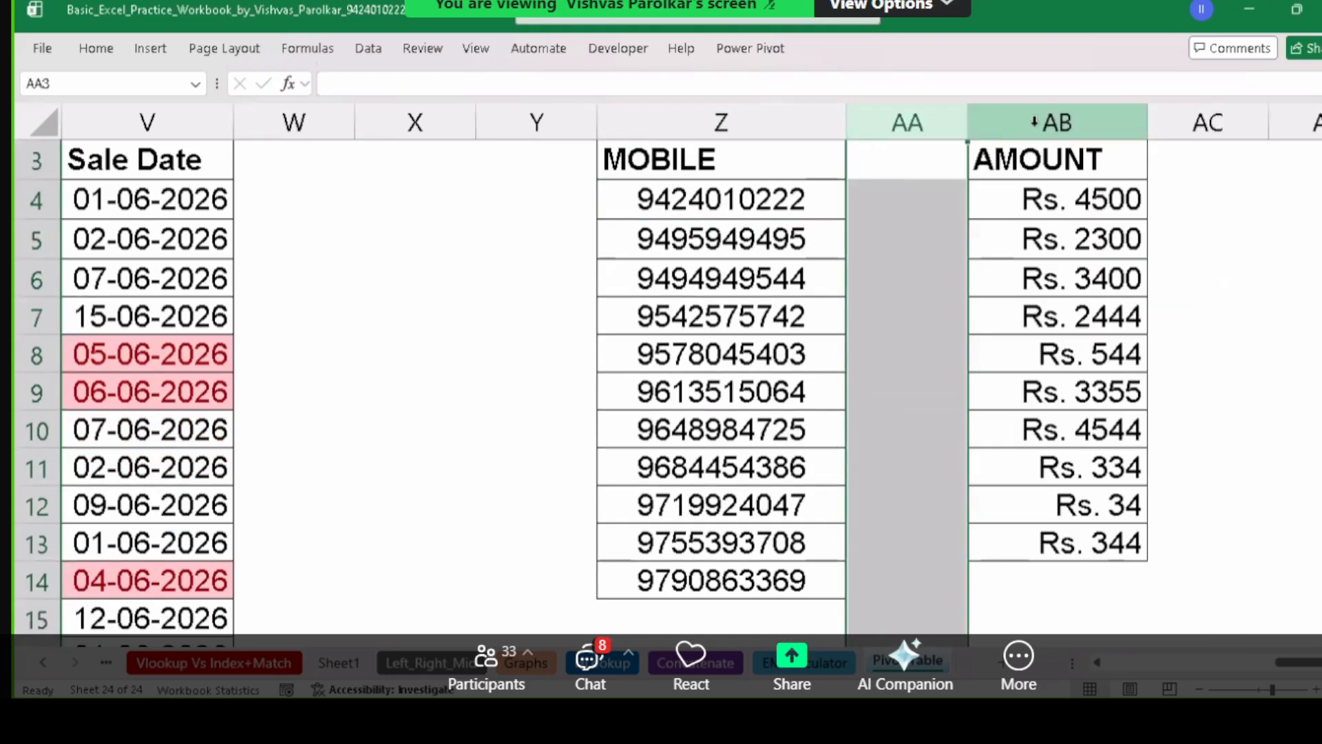
Delete the AMOUNT column.
{"action": "left_click", "coordinate": [757, 197]}
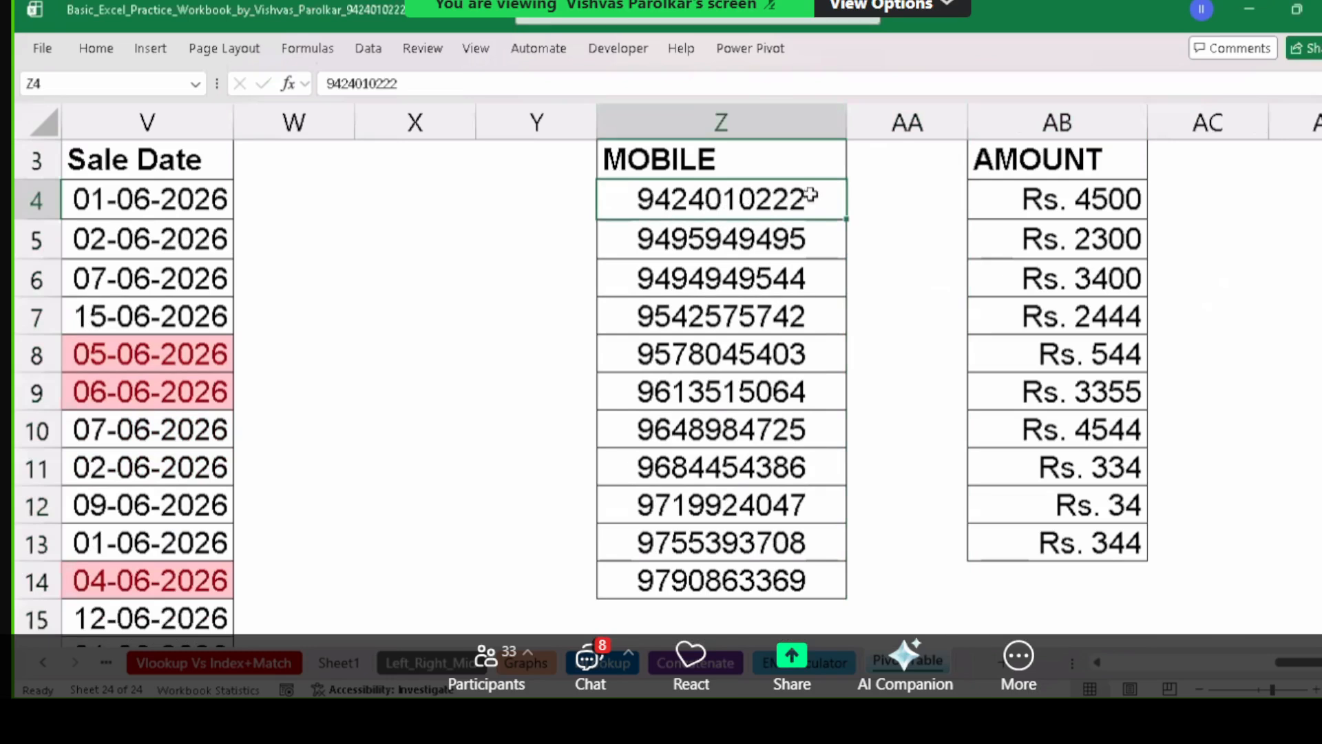
{"action": "left_click", "coordinate": [1079, 123]}
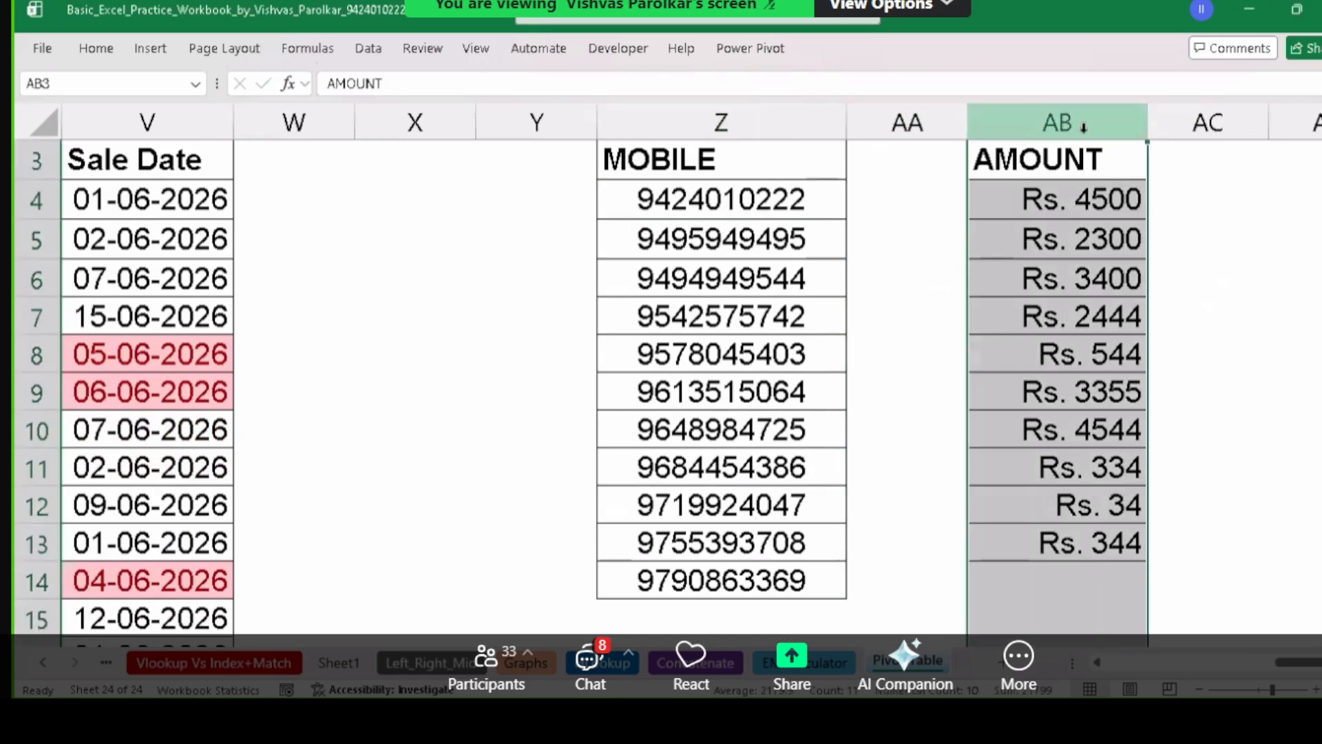
{"action": "key", "text": "ctrl+minus"}
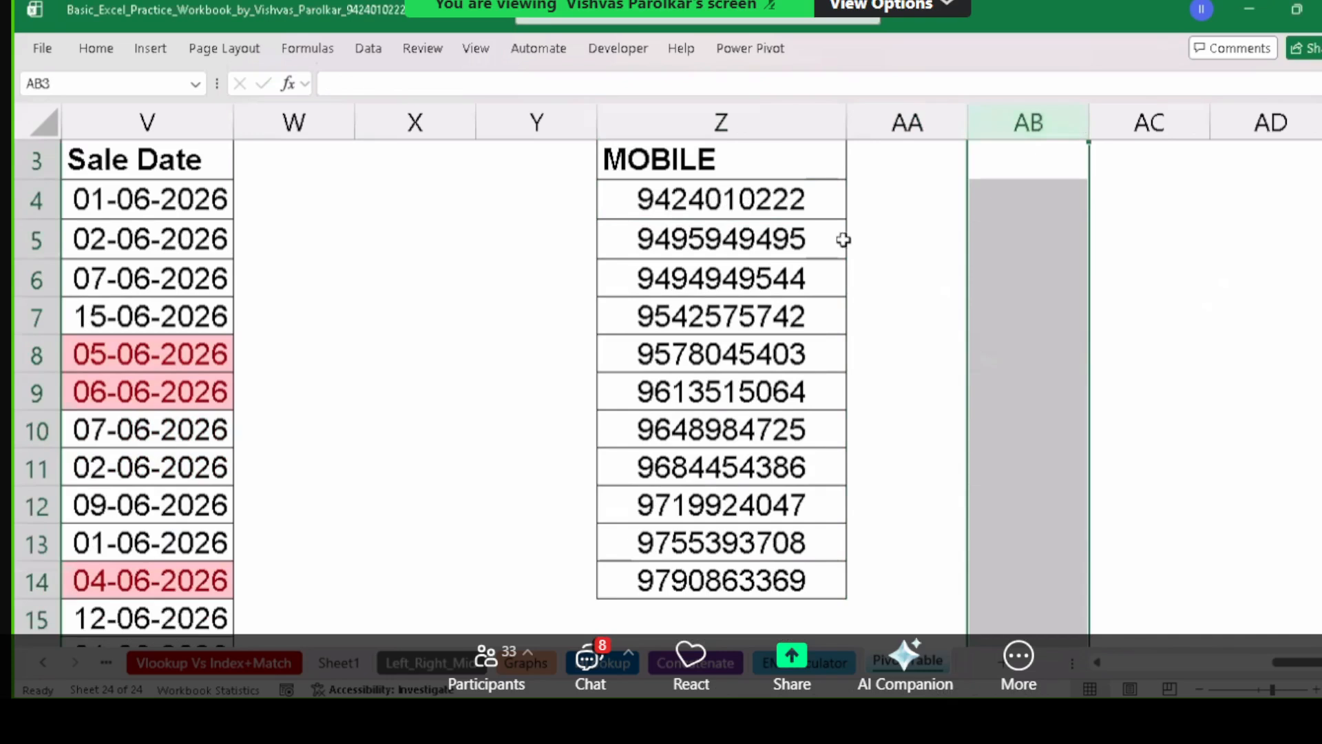
Select AA4:AA14 and open Format Cells, closing it without changes.
{"action": "left_click", "coordinate": [904, 210]}
{"action": "left_click_drag", "start_coordinate": [905, 211], "coordinate": [933, 553]}
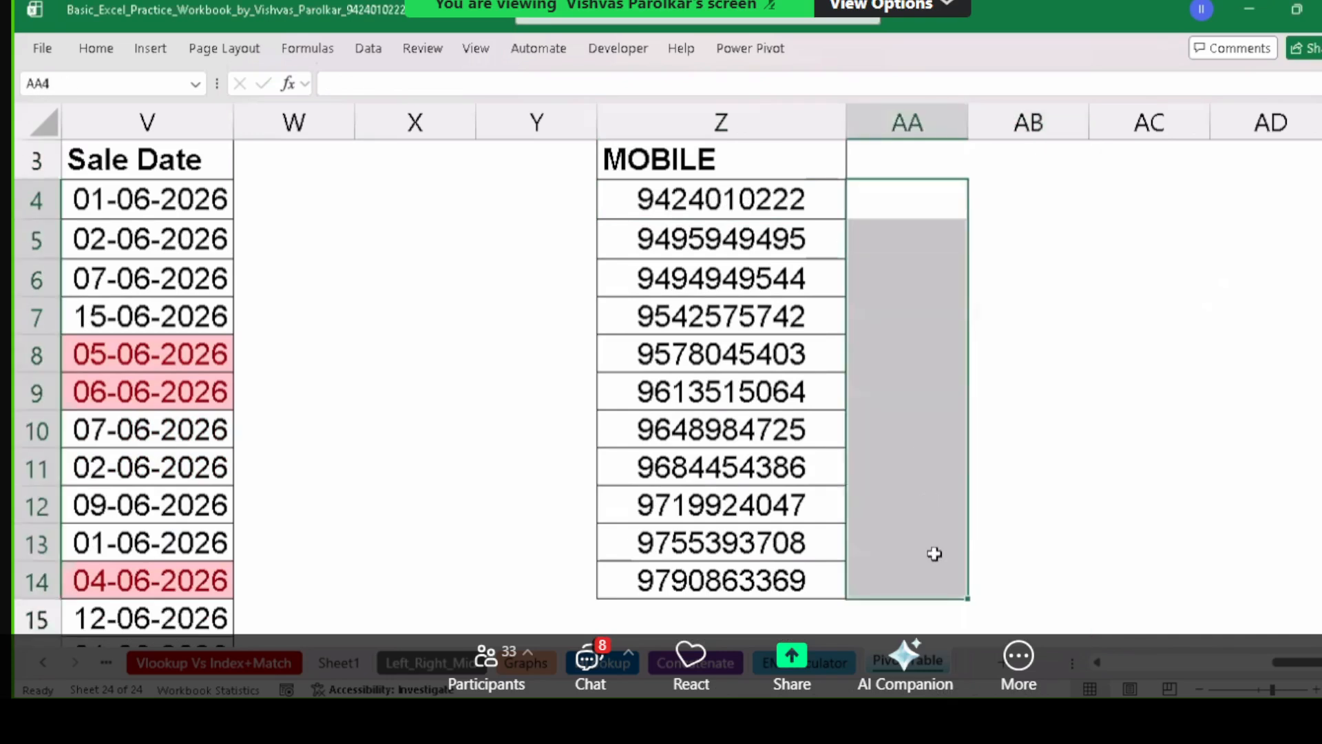
{"action": "key", "text": "ctrl+1"}
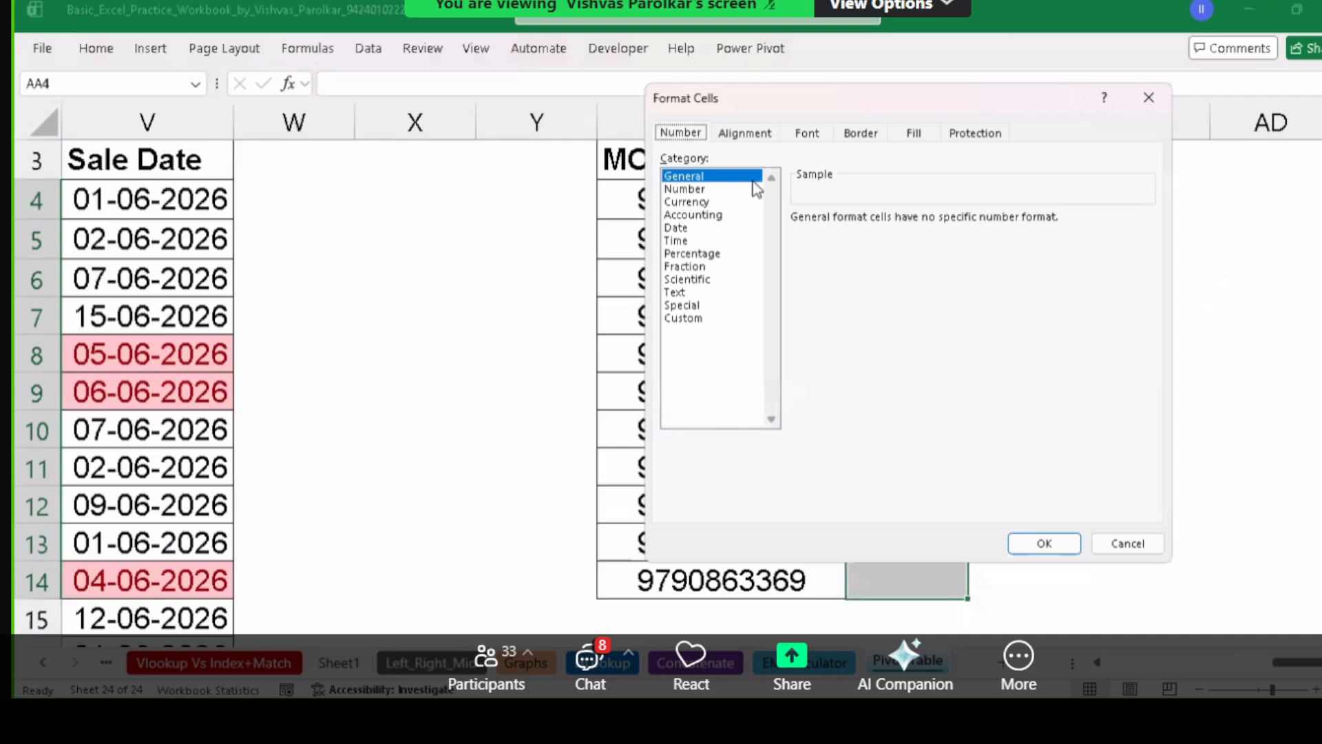
{"action": "key", "text": "Escape"}
{"action": "left_click", "coordinate": [915, 209]}
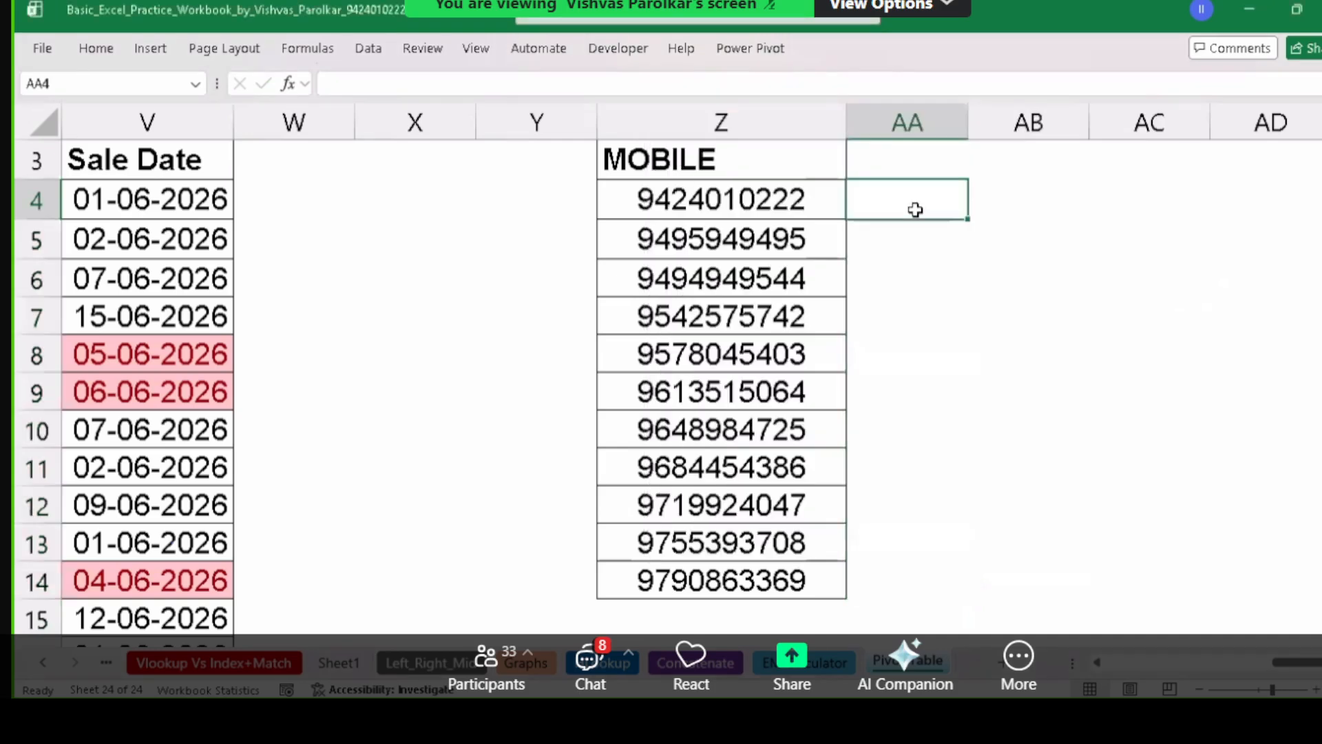
Enter =Z4 in AA4 and widen column AA to fit the number.
{"action": "type", "text": "="}
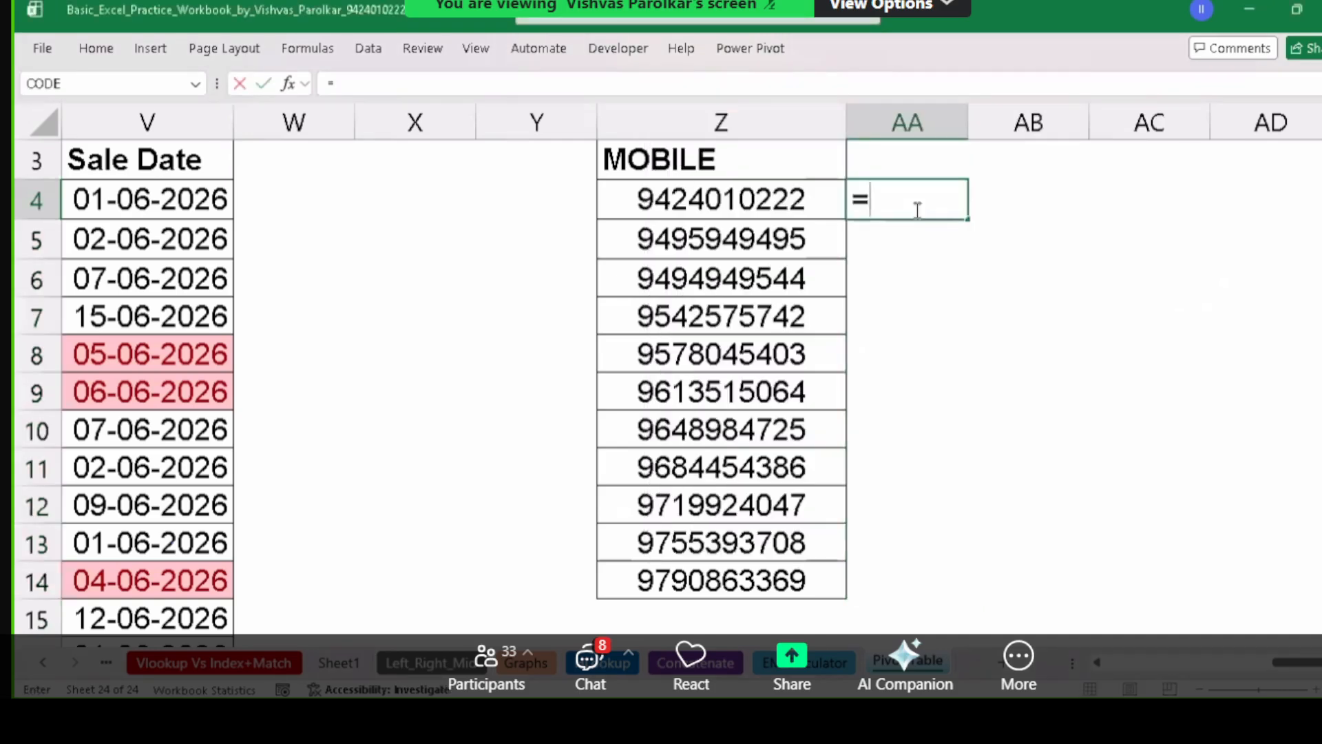
{"action": "left_click", "coordinate": [790, 201]}
{"action": "key", "text": "Return"}
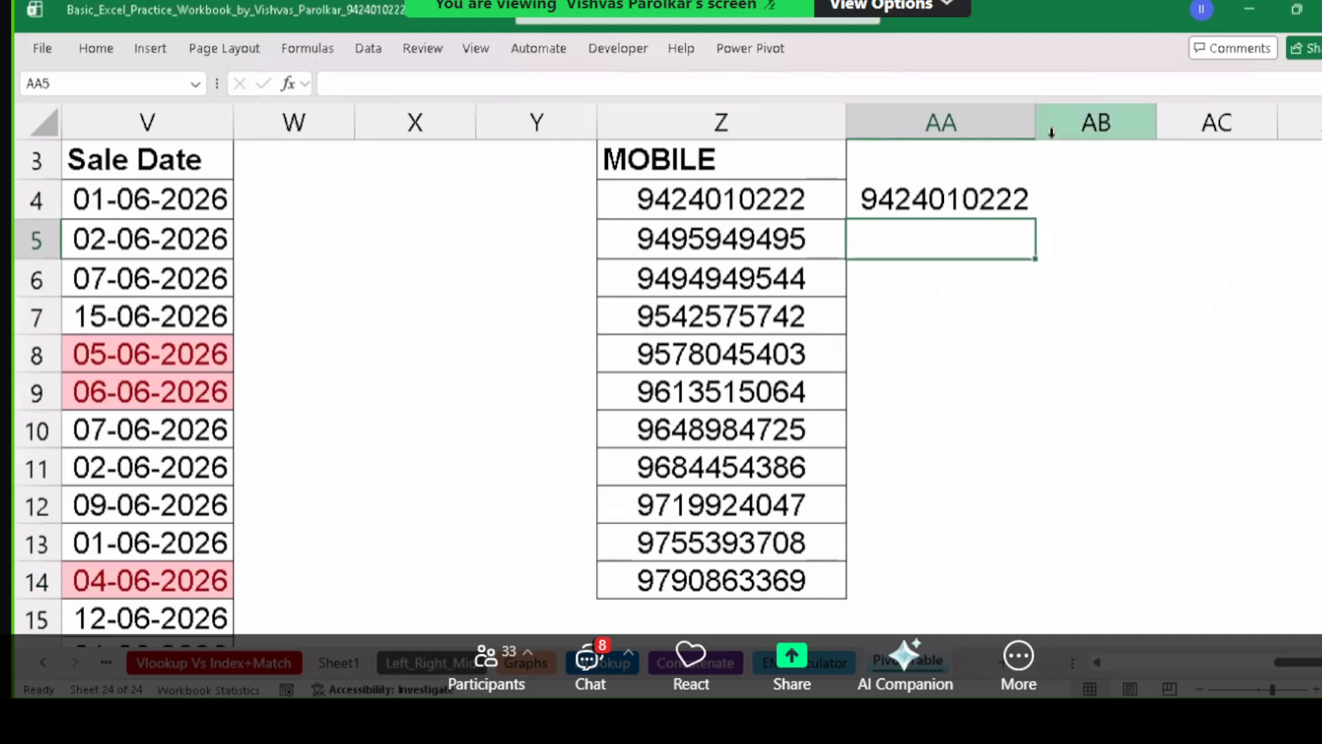
{"action": "left_click_drag", "start_coordinate": [1048, 111], "coordinate": [1182, 122]}
Copy =Z4 down to AA14, then clear AA5:AA14 so only AA4 stays filled.
{"action": "left_click_drag", "start_coordinate": [1072, 203], "coordinate": [1089, 567]}
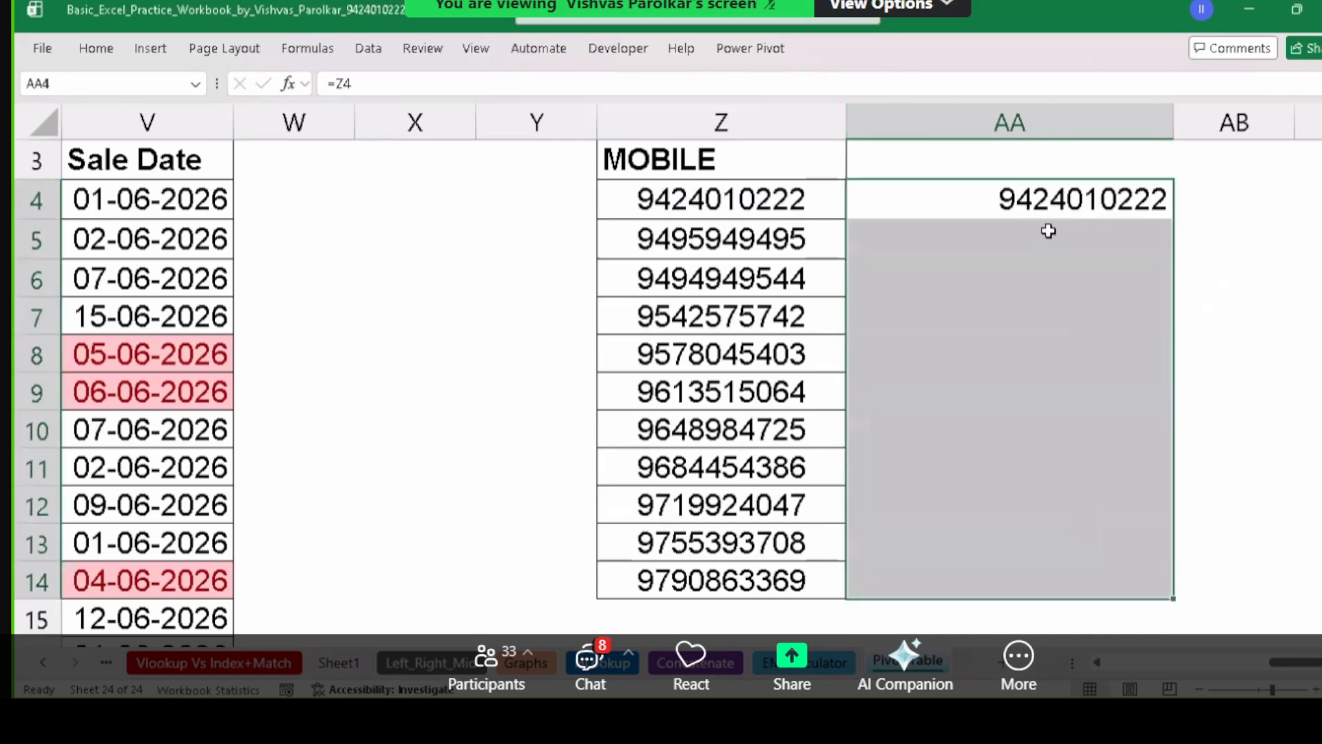
{"action": "left_click", "coordinate": [1061, 201]}
{"action": "left_click_drag", "start_coordinate": [1060, 201], "coordinate": [1083, 566]}
{"action": "left_click", "coordinate": [1060, 195]}
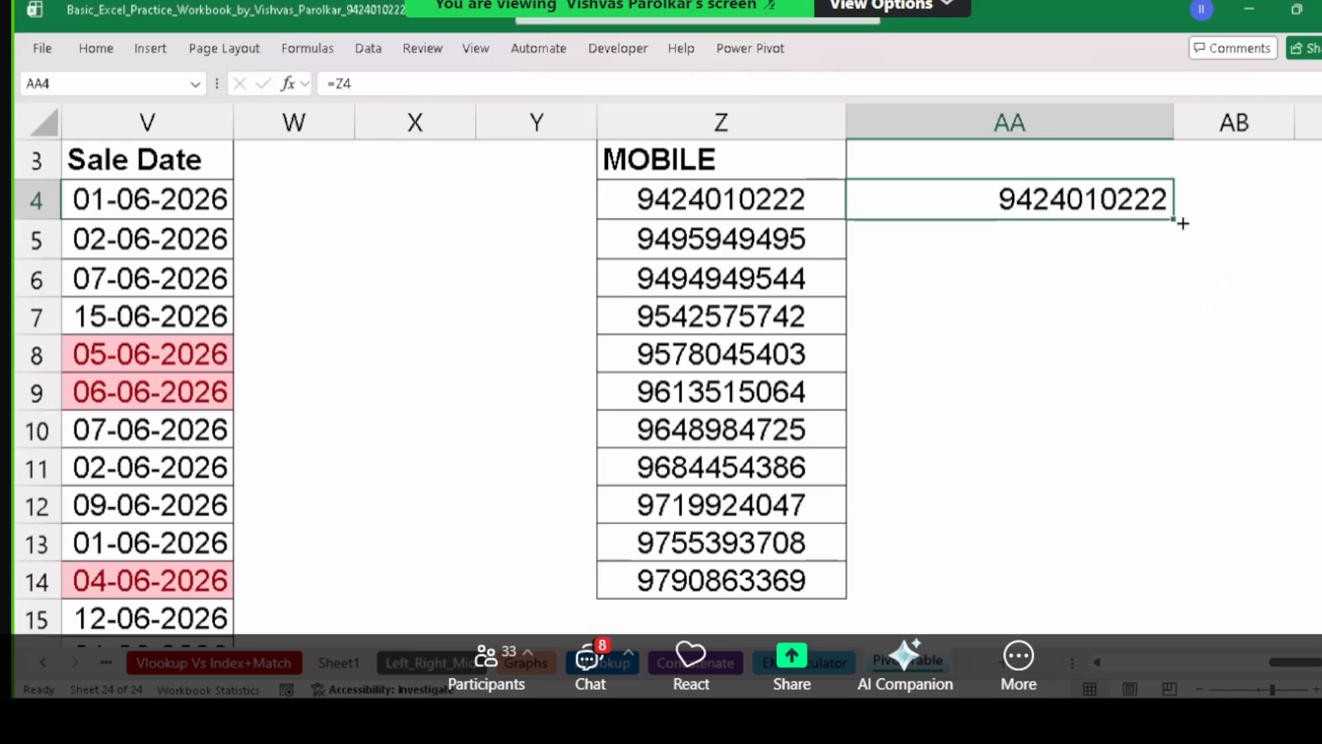
{"action": "left_click_drag", "start_coordinate": [1177, 221], "coordinate": [1185, 585]}
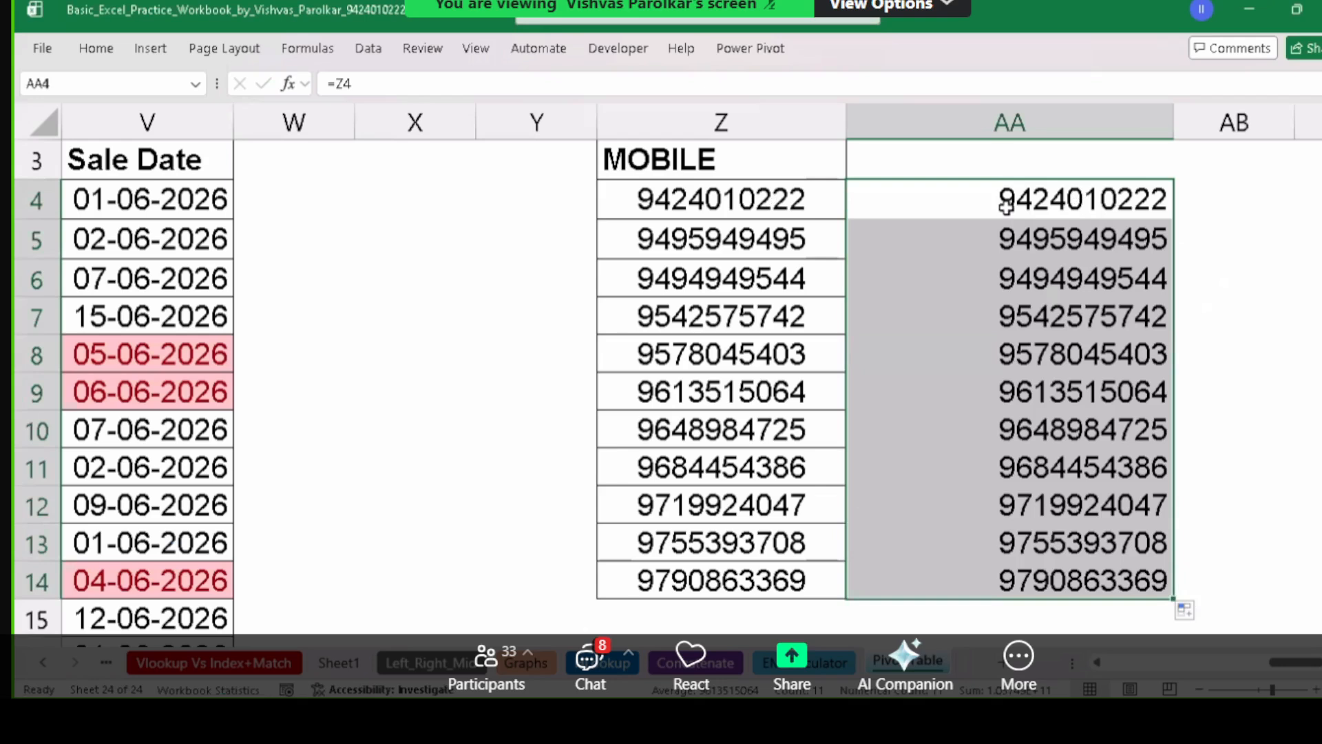
{"action": "left_click_drag", "start_coordinate": [1004, 232], "coordinate": [1043, 582]}
{"action": "key", "text": "Delete"}
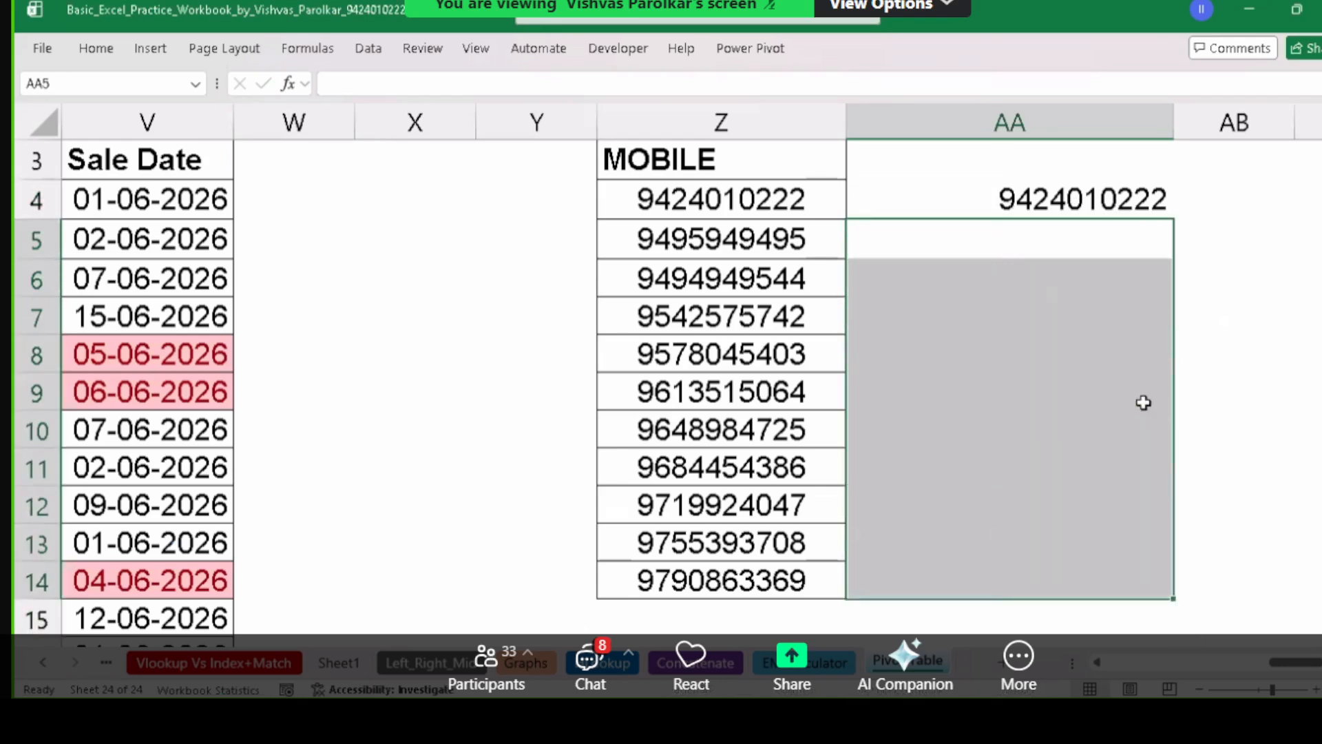
{"action": "left_click", "coordinate": [1025, 195]}
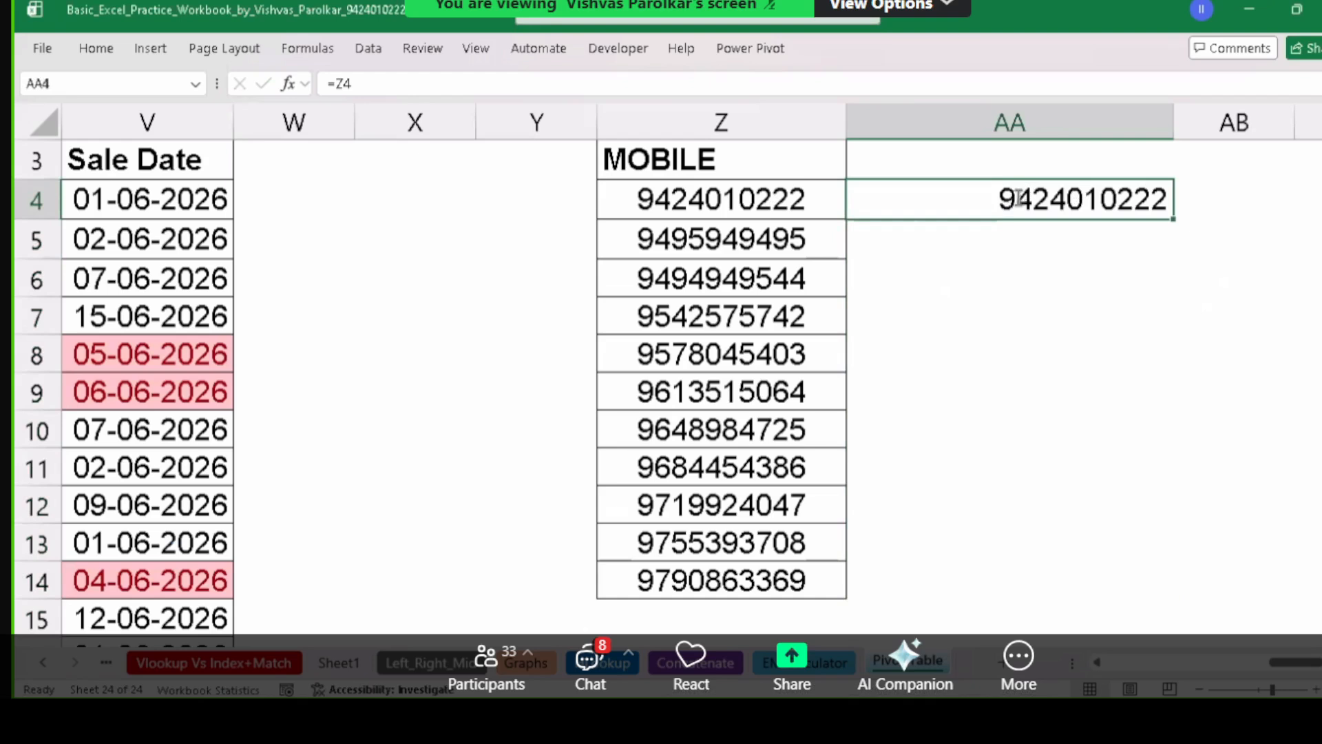
Try =TEXT(Z4) in AA4 and dismiss the too-few-arguments error.
{"action": "double_click", "coordinate": [1006, 197]}
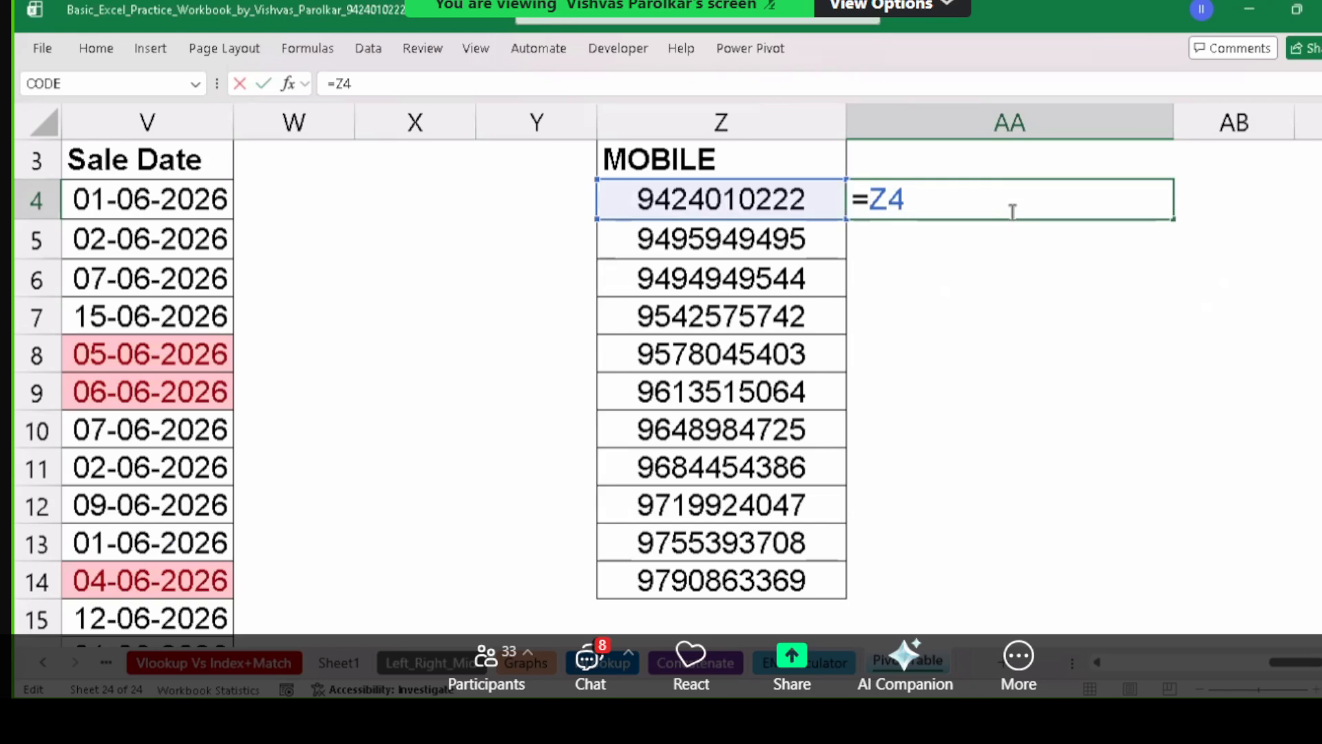
{"action": "type", "text": "text"}
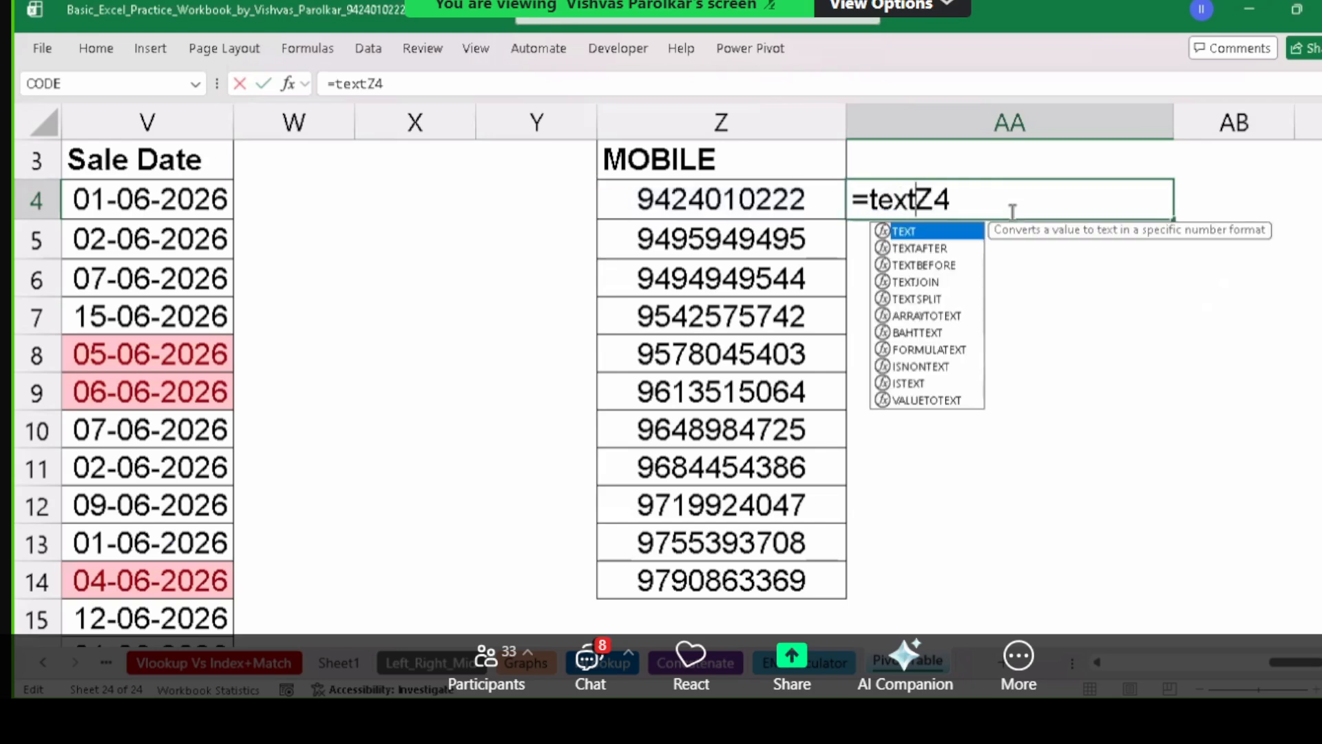
{"action": "type", "text": "(Z4)"}
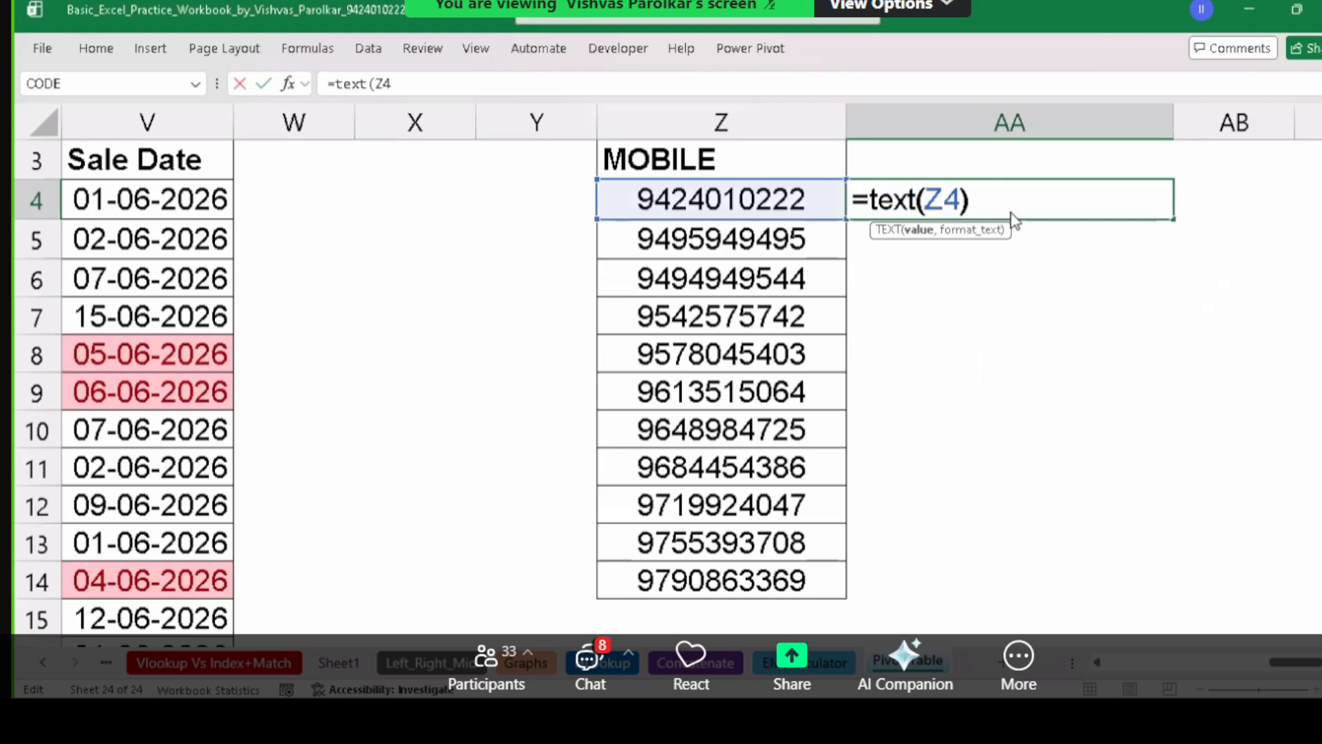
{"action": "key", "text": "Return"}
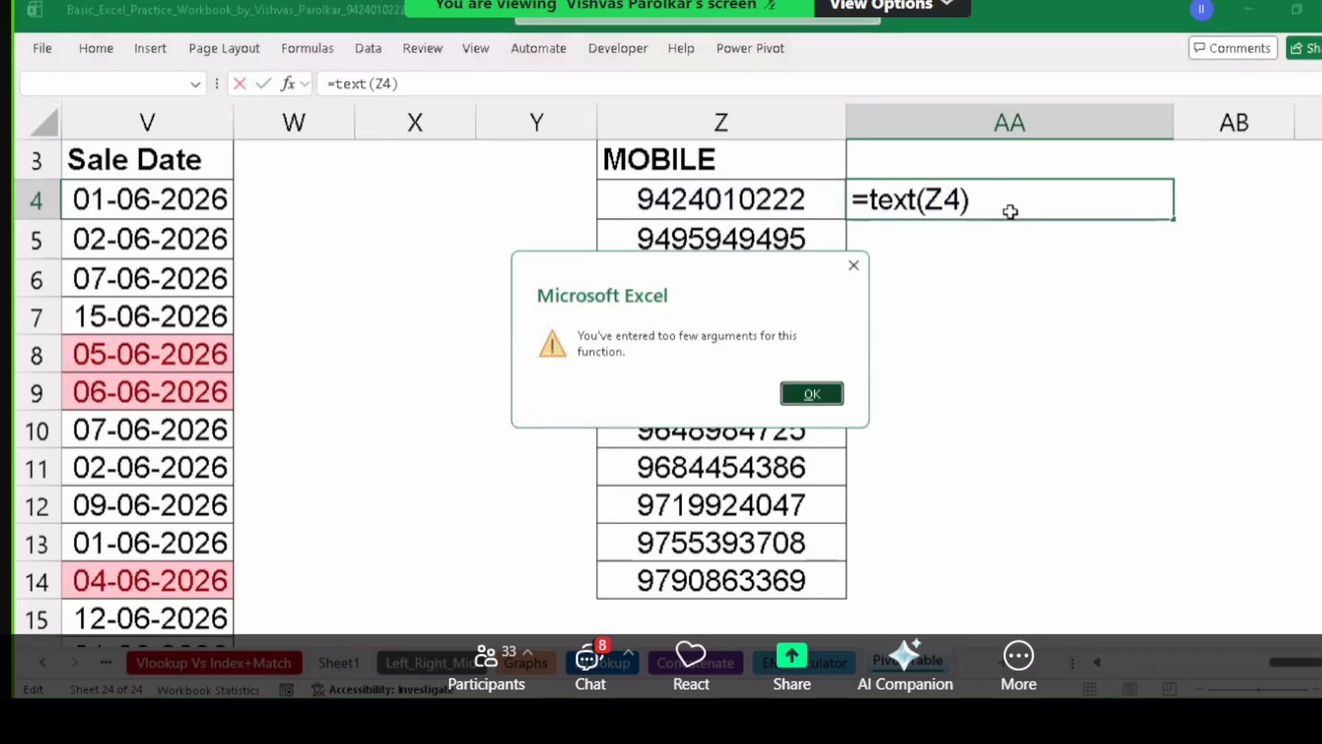
{"action": "key", "text": "Escape"}
{"action": "key", "text": "Escape"}
Clear the =Z4 formula from AA4.
{"action": "type", "text": "="}
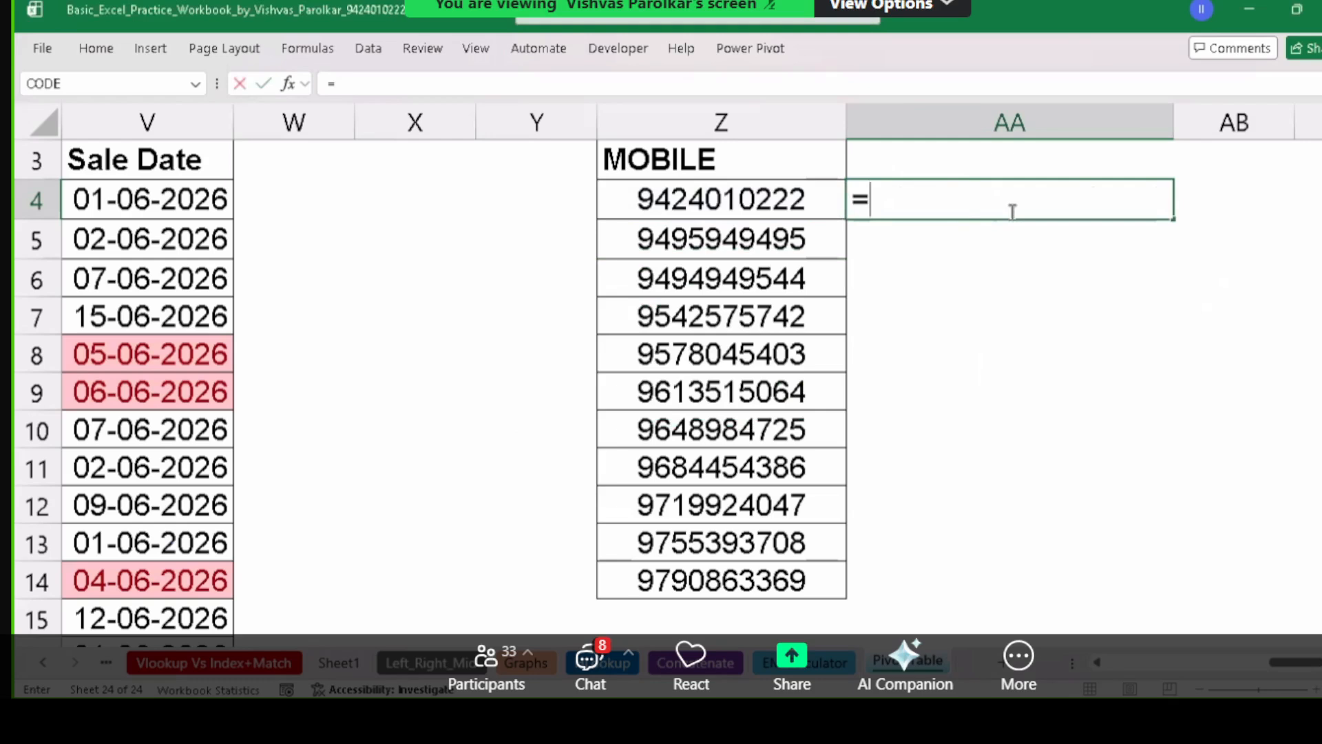
{"action": "key", "text": "Escape"}
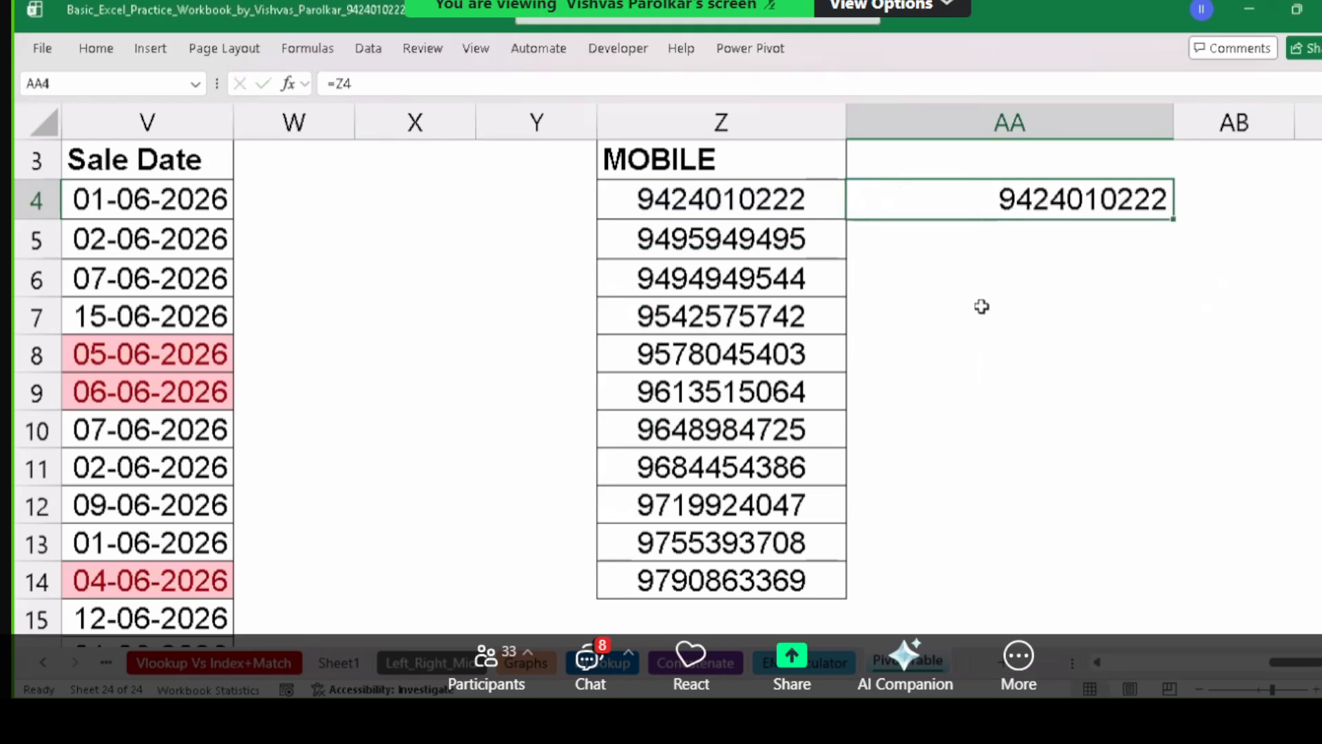
{"action": "left_click", "coordinate": [980, 307]}
{"action": "left_click", "coordinate": [1011, 184]}
{"action": "key", "text": "Delete"}
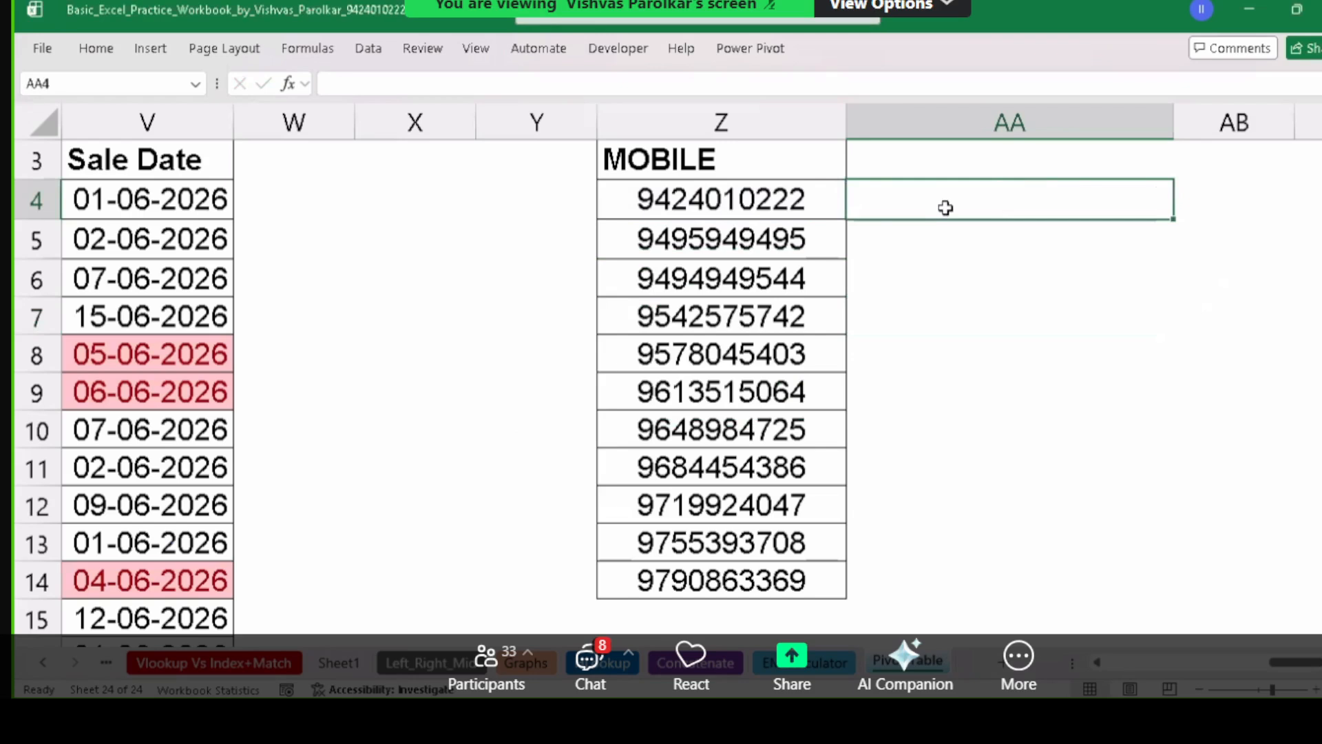
Start a =TEXT(Z4, formula in AA4, then abandon it unfinished.
{"action": "type", "text": "=text"}
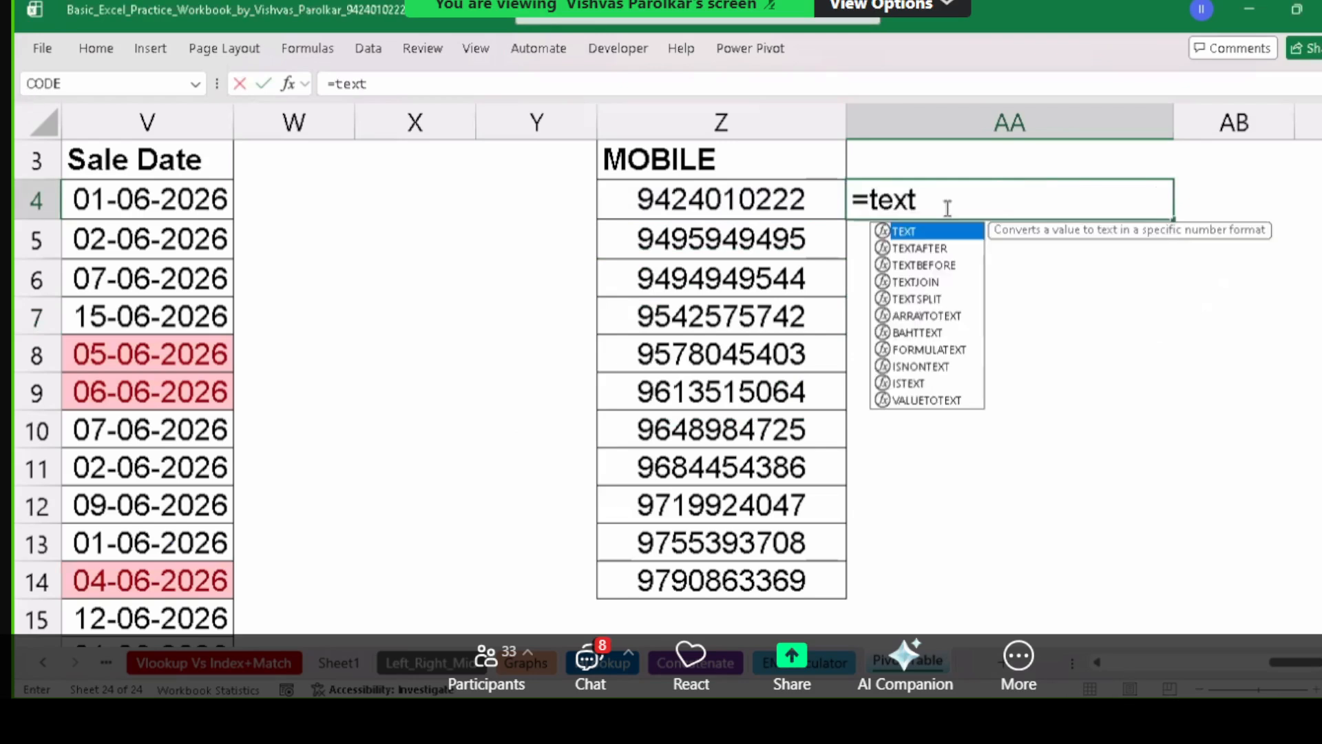
{"action": "key", "text": "Tab"}
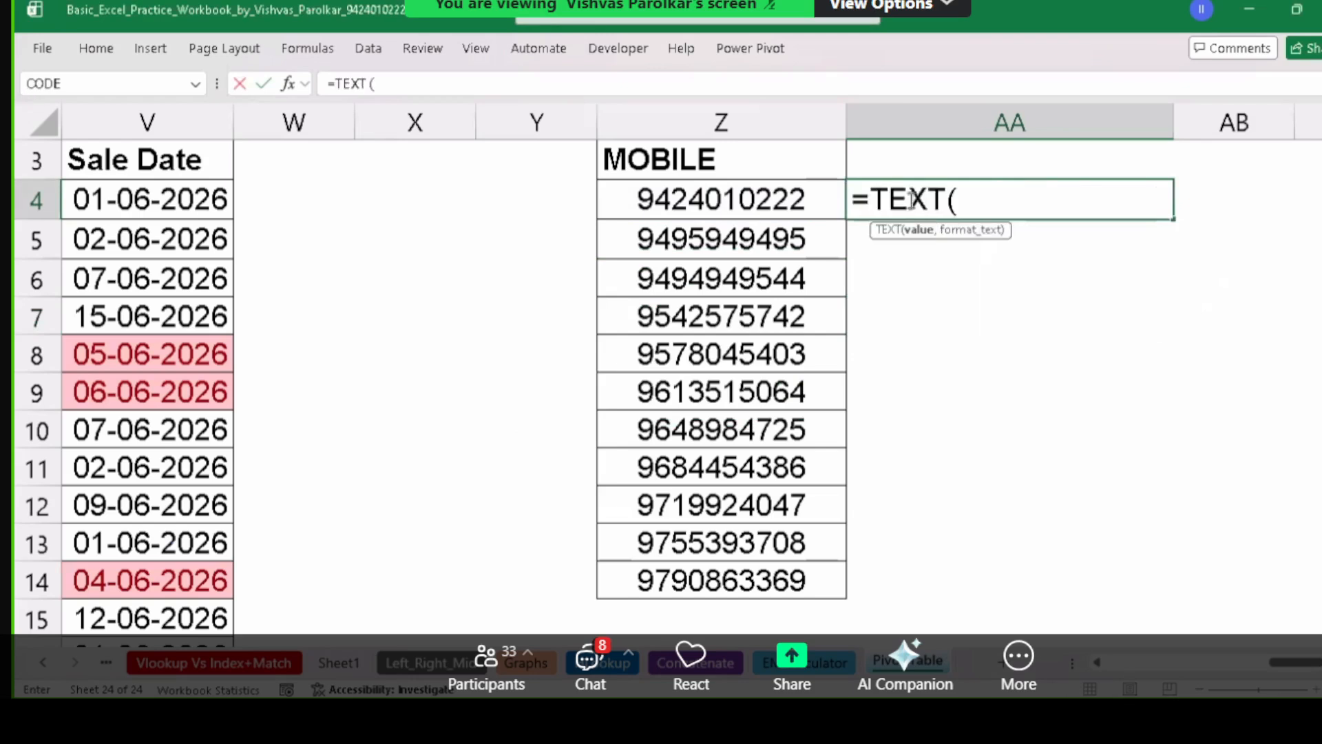
{"action": "left_click", "coordinate": [787, 199]}
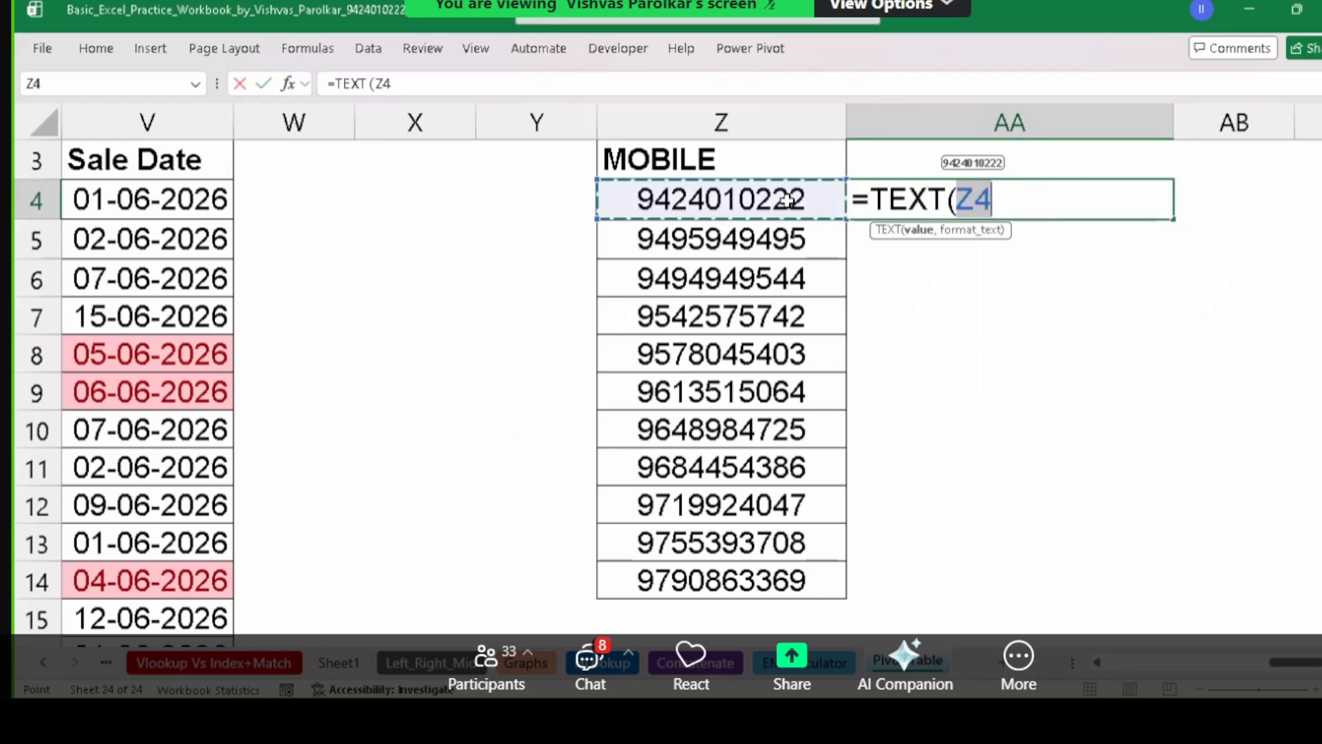
{"action": "type", "text": ","}
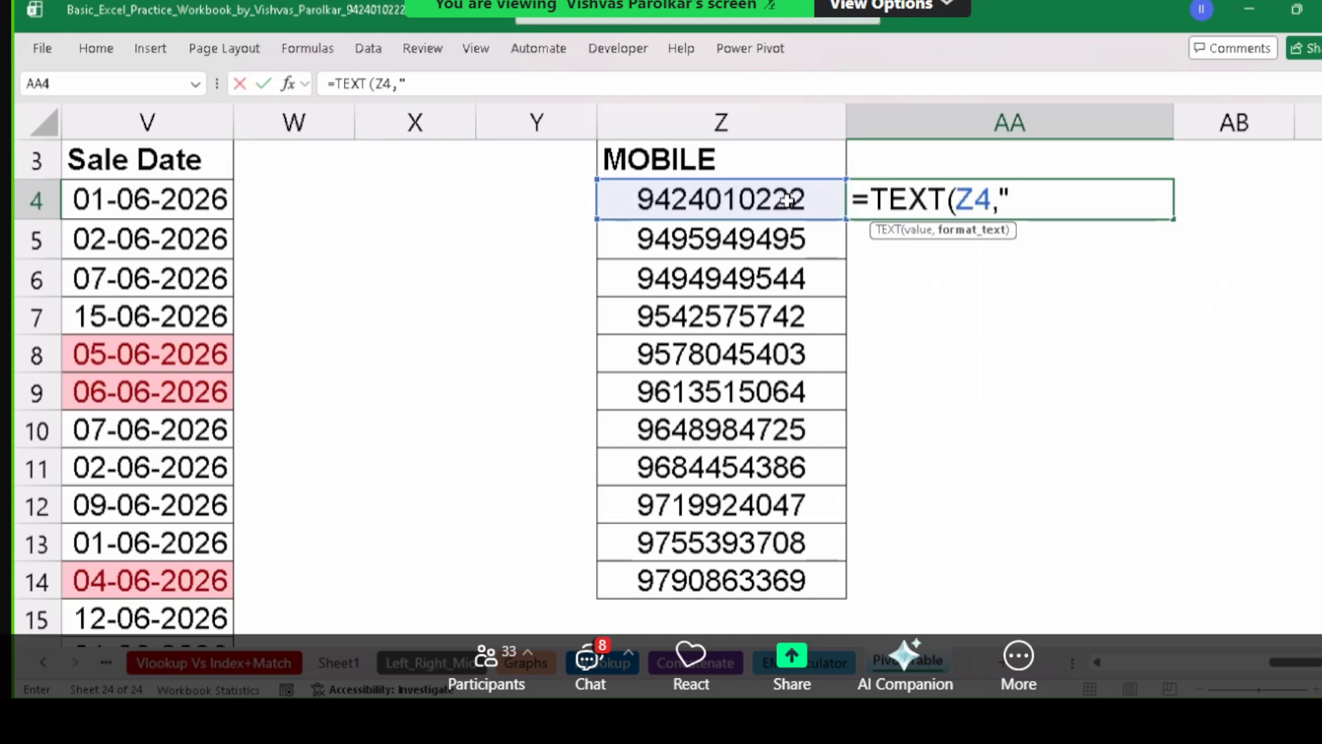
{"action": "key", "text": "Escape"}
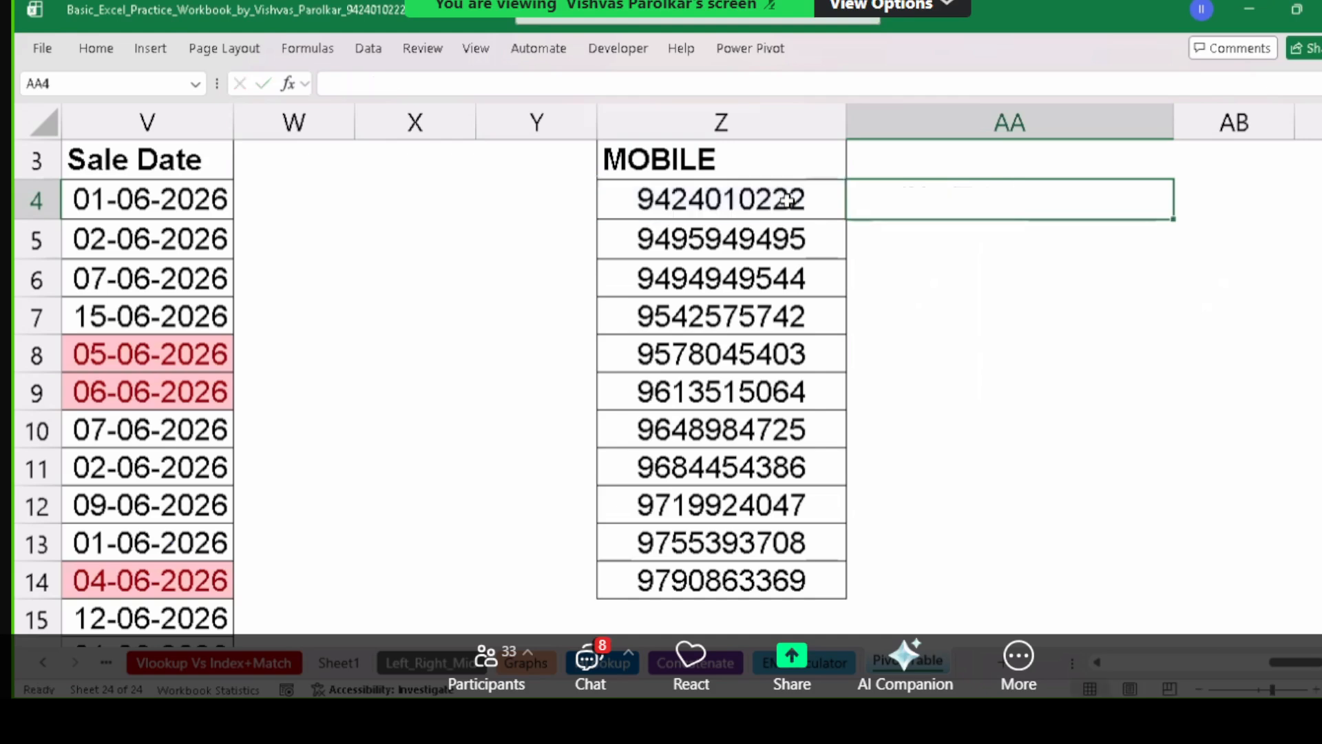
Format AA4:AA14 with the Text category in Format Cells, then reselect AA4.
{"action": "key", "text": "shift+Down"}
{"action": "key", "text": "shift+Down"}
{"action": "key", "text": "shift+Down"}
{"action": "key", "text": "shift+Down"}
{"action": "key", "text": "shift+Down"}
{"action": "key", "text": "shift+Down"}
{"action": "key", "text": "shift+Down"}
{"action": "key", "text": "shift+Down"}
{"action": "key", "text": "shift+Down"}
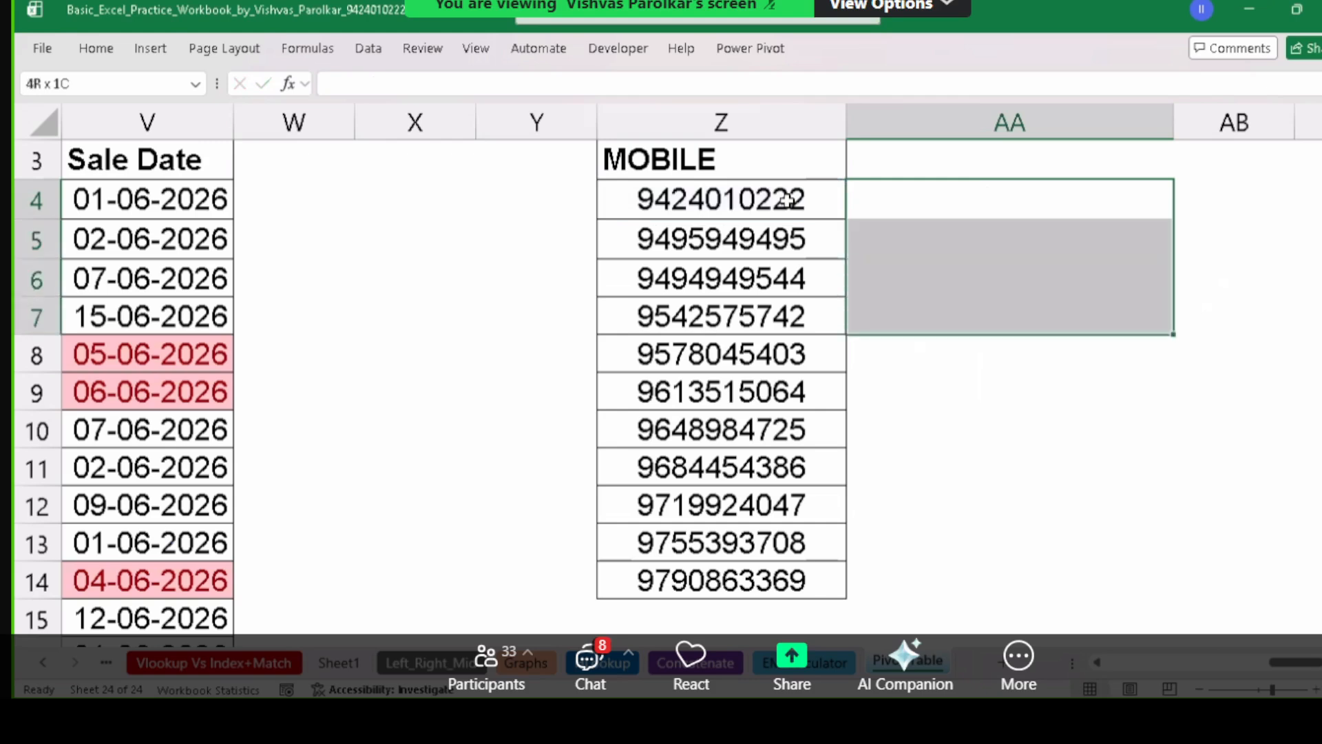
{"action": "key", "text": "shift+Down"}
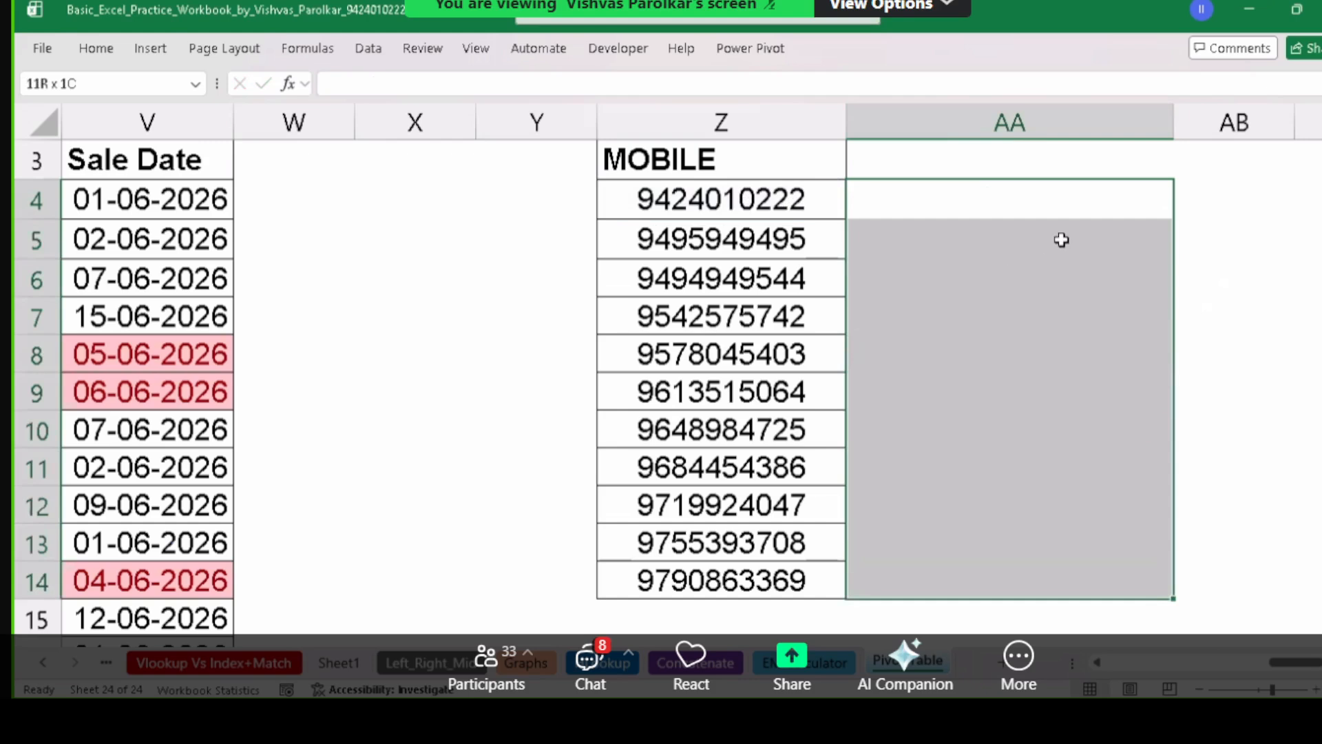
{"action": "key", "text": "ctrl+1"}
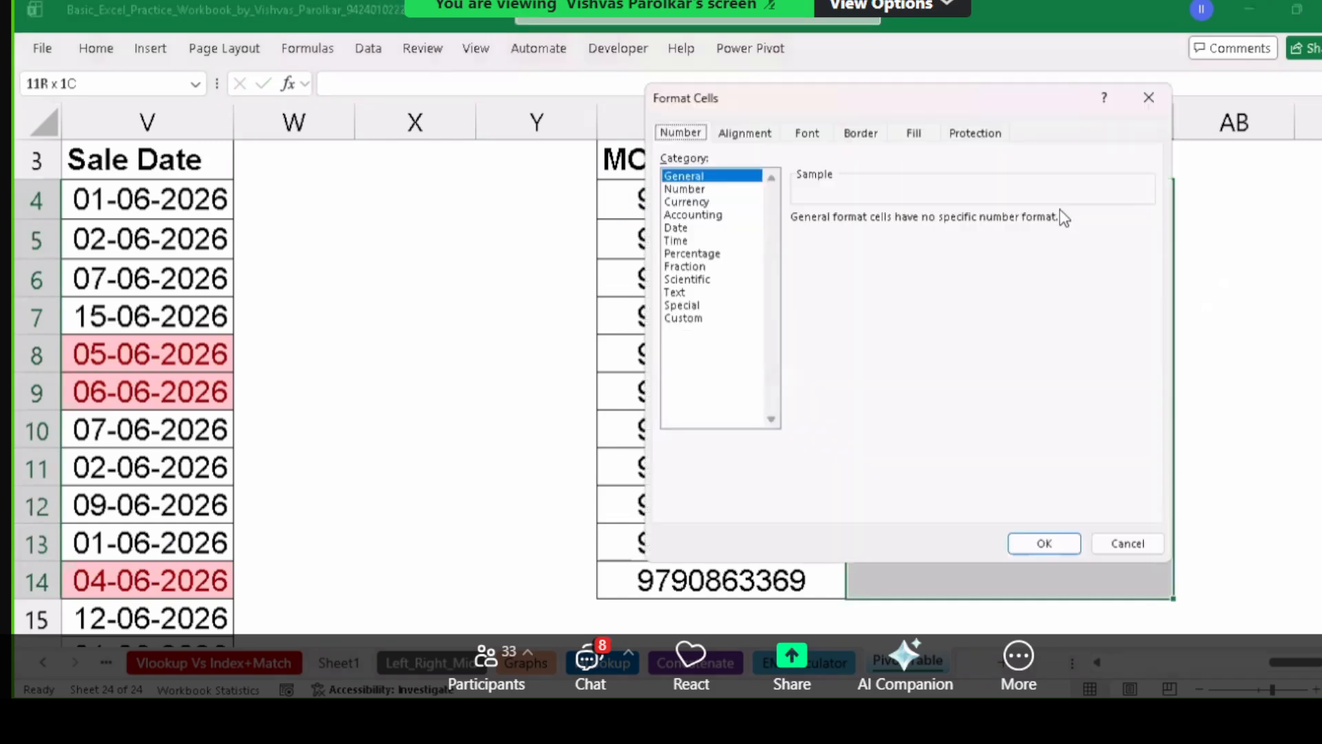
{"action": "key", "text": "Escape"}
{"action": "left_click_drag", "start_coordinate": [1008, 203], "coordinate": [1007, 555]}
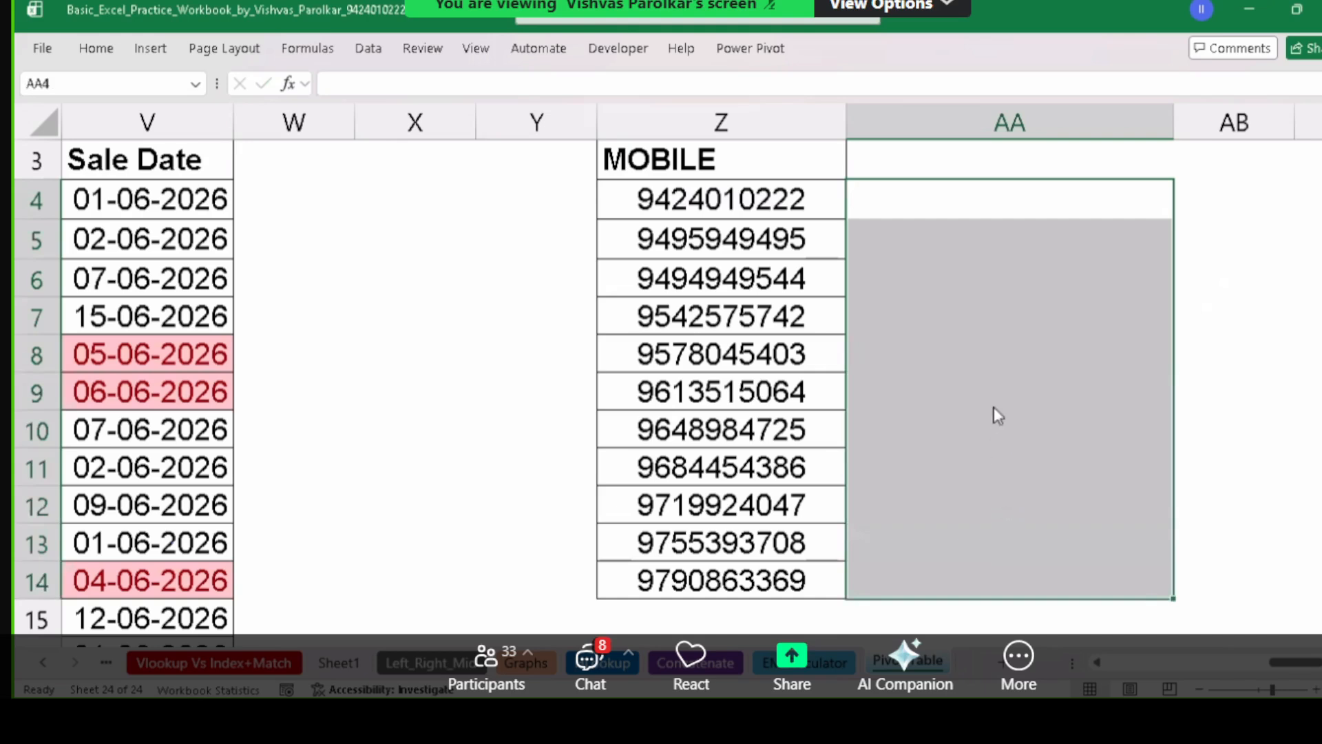
{"action": "key", "text": "ctrl+1"}
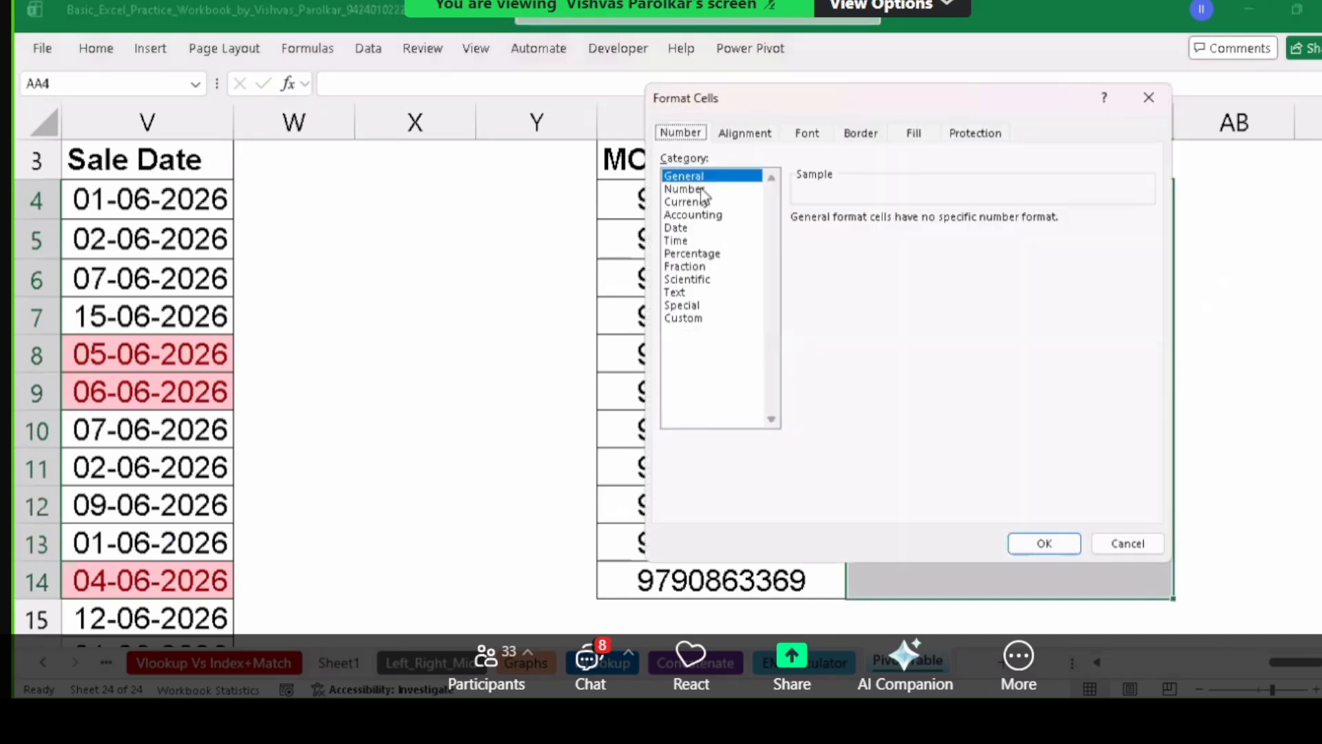
{"action": "left_click", "coordinate": [702, 293]}
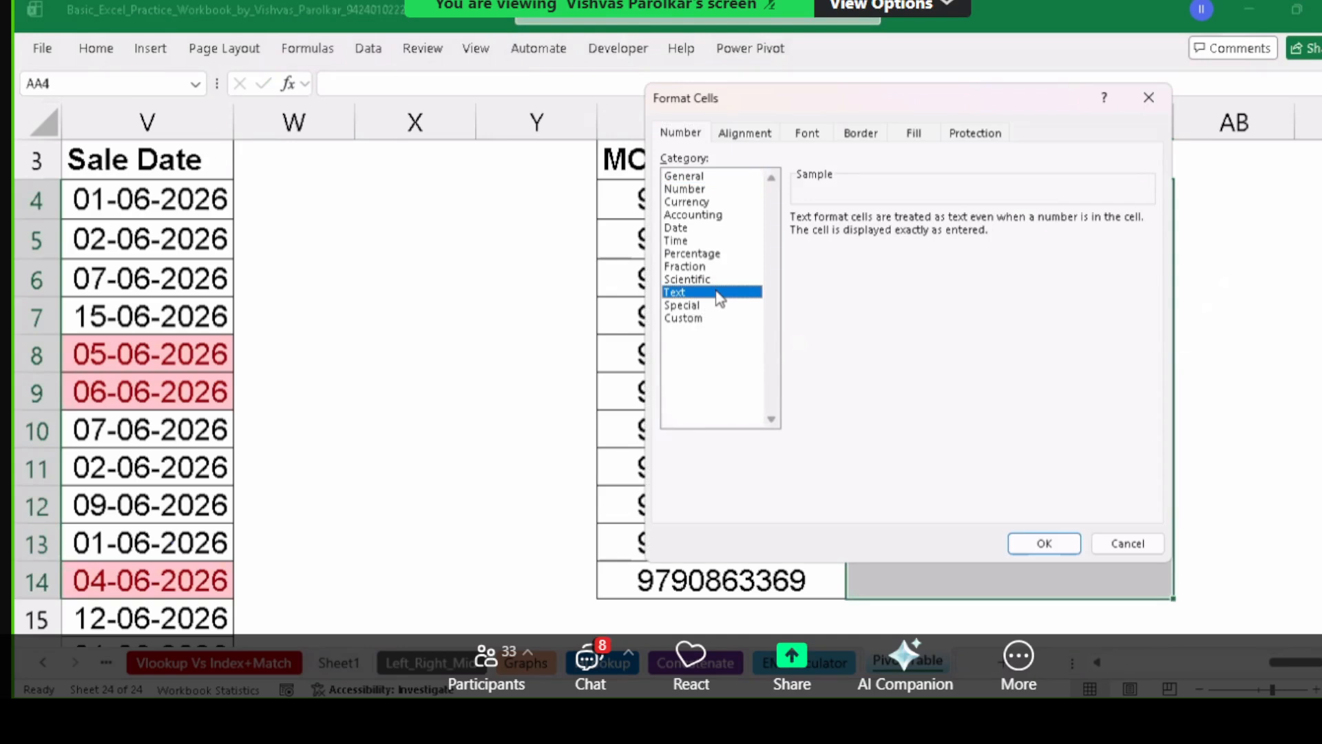
{"action": "left_click", "coordinate": [1044, 543]}
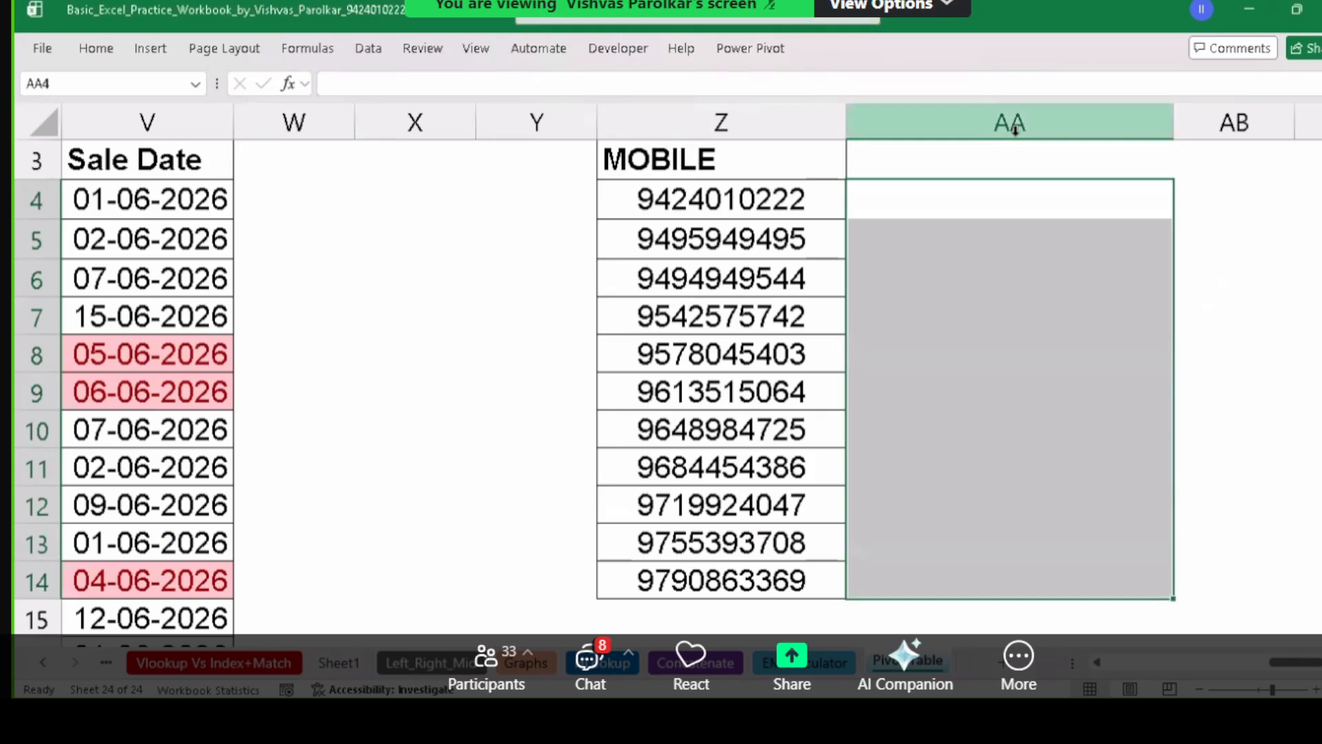
{"action": "left_click", "coordinate": [1039, 199]}
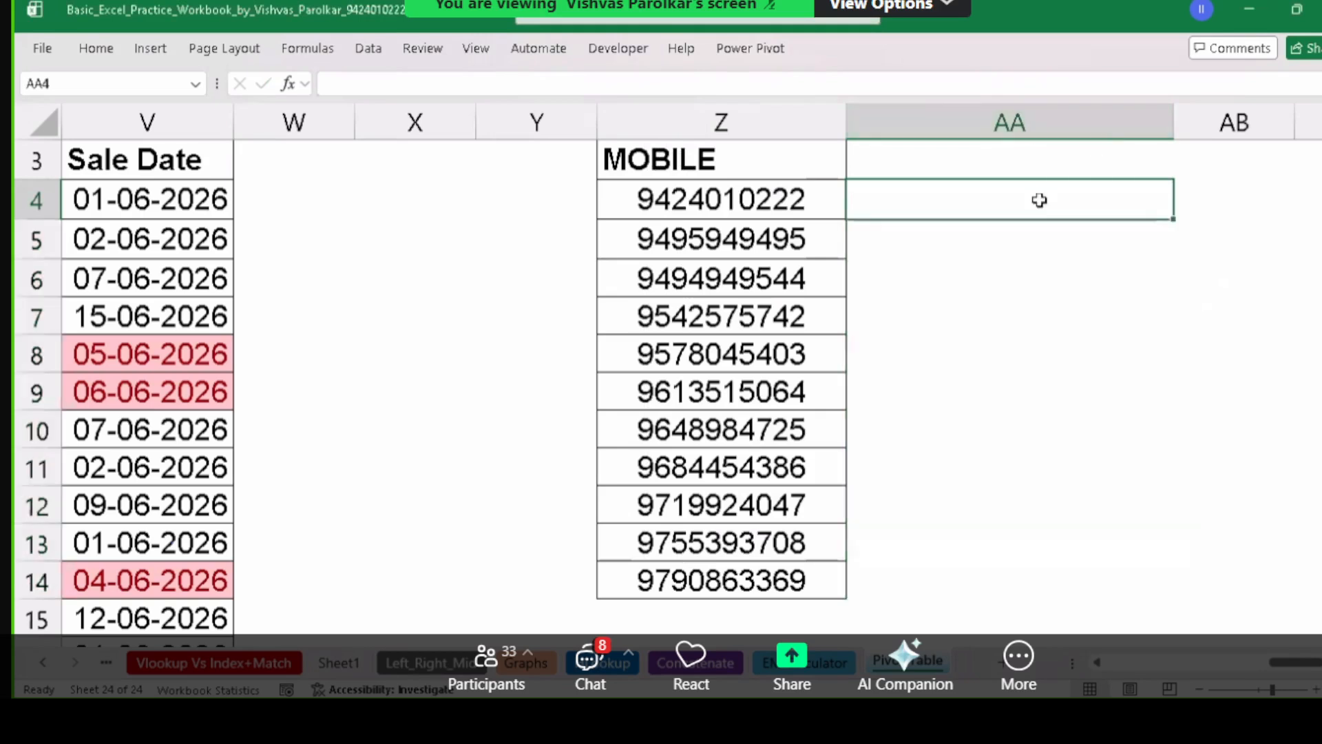
Re-enter =Z4 in AA4 to reference the first mobile number.
{"action": "type", "text": "="}
{"action": "left_click", "coordinate": [776, 194]}
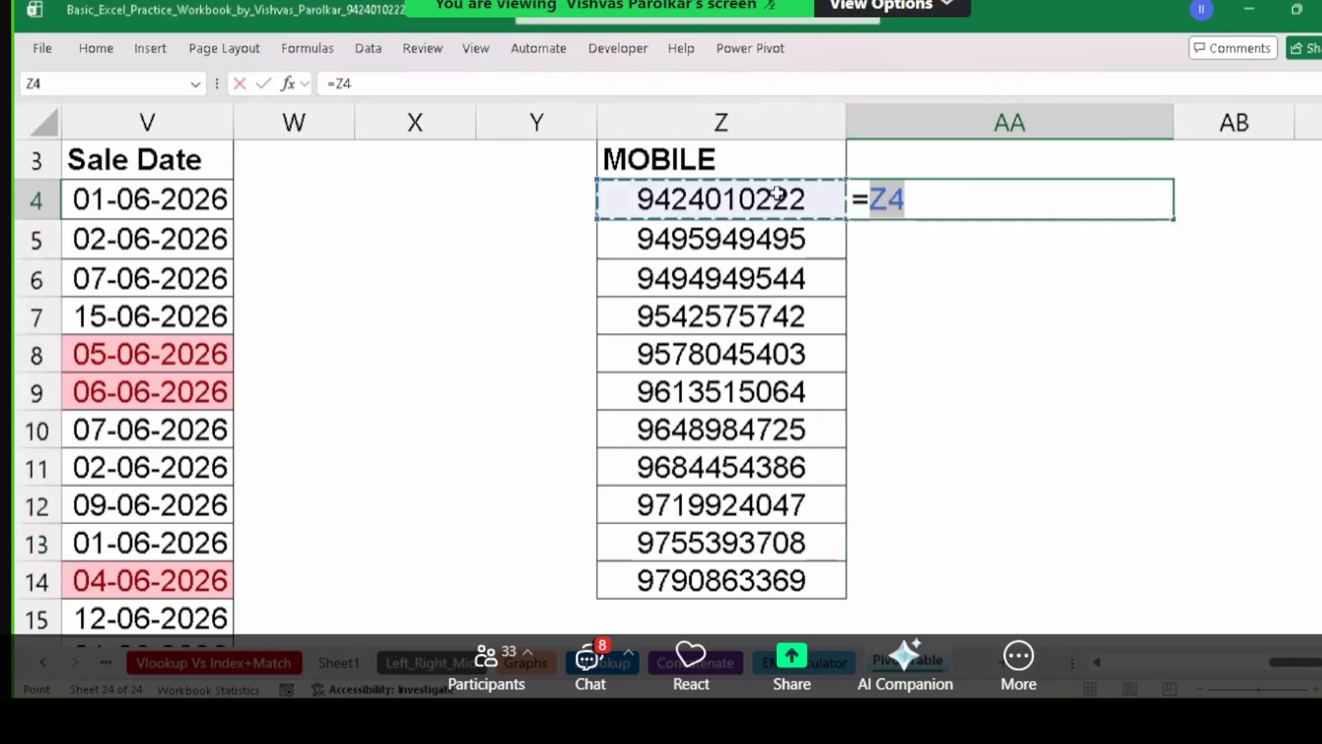
{"action": "key", "text": "Return"}
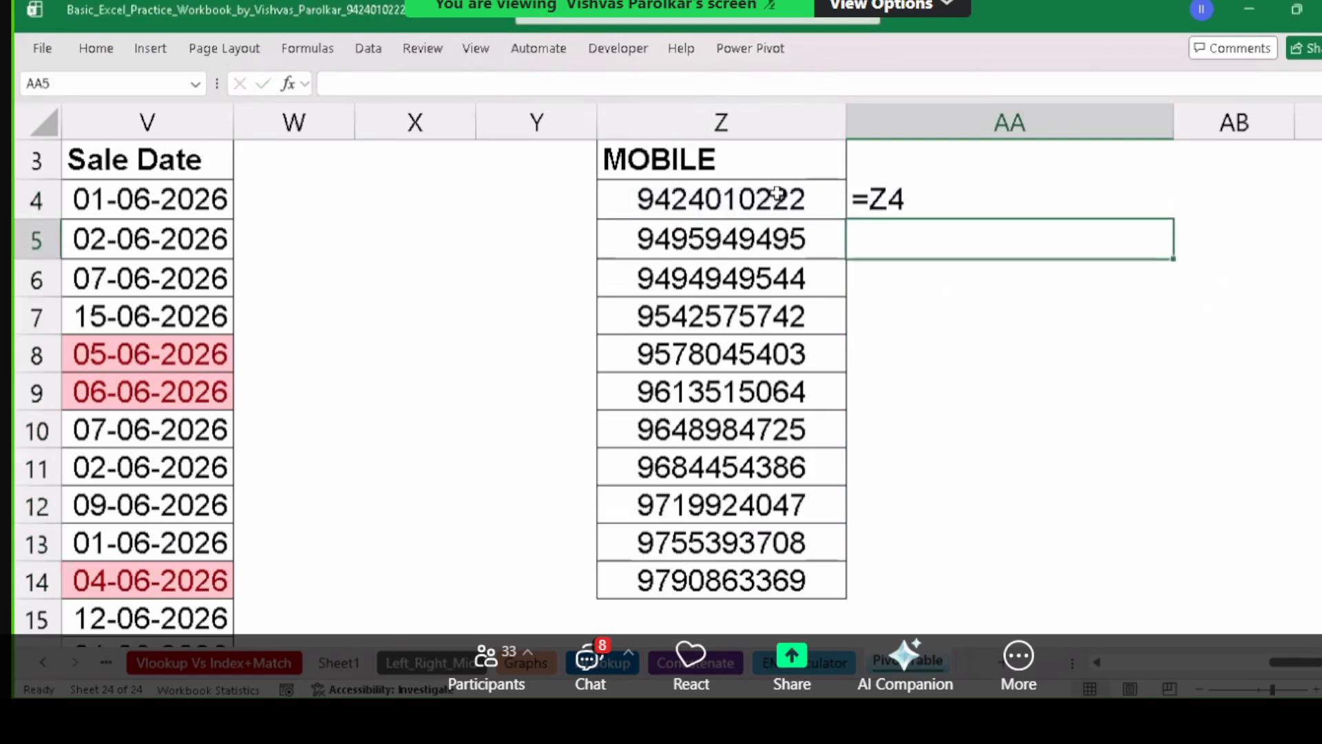
Inspect AA4's formula, then delete it to leave column AA empty.
{"action": "left_click", "coordinate": [933, 187]}
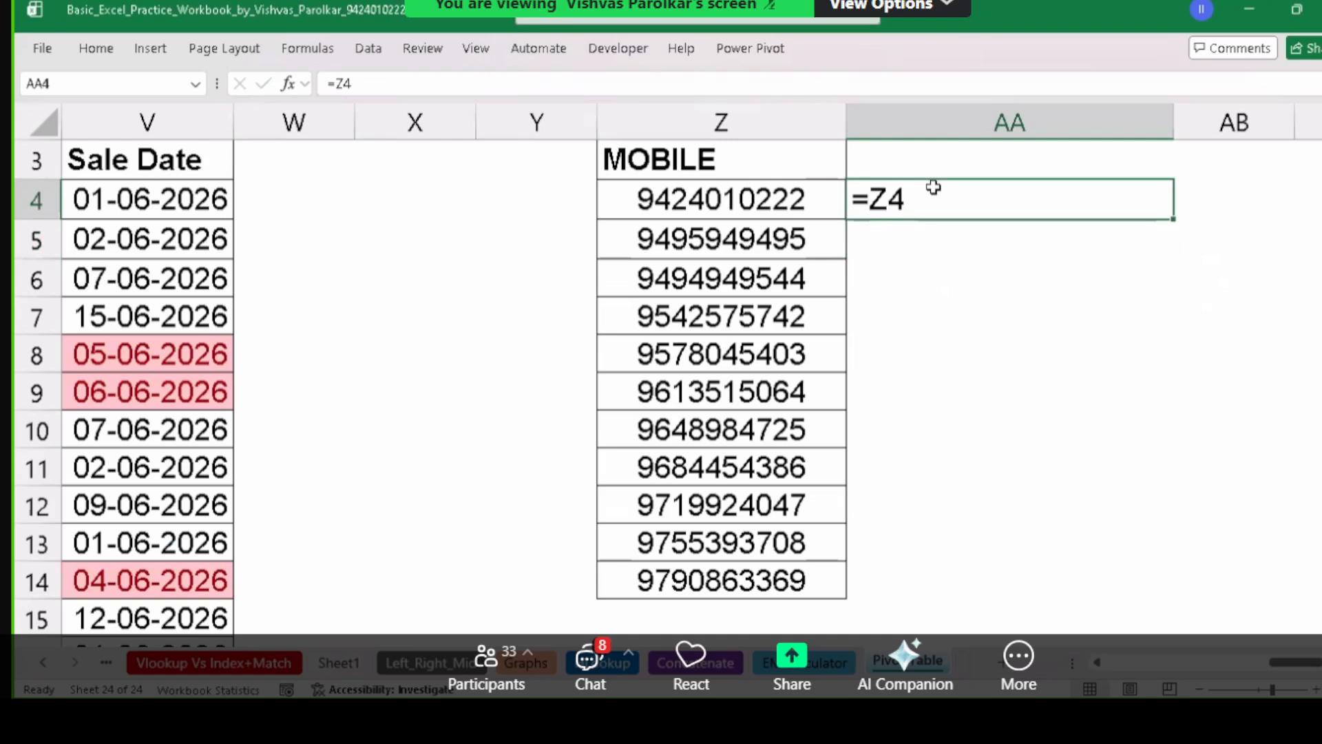
{"action": "double_click", "coordinate": [934, 187]}
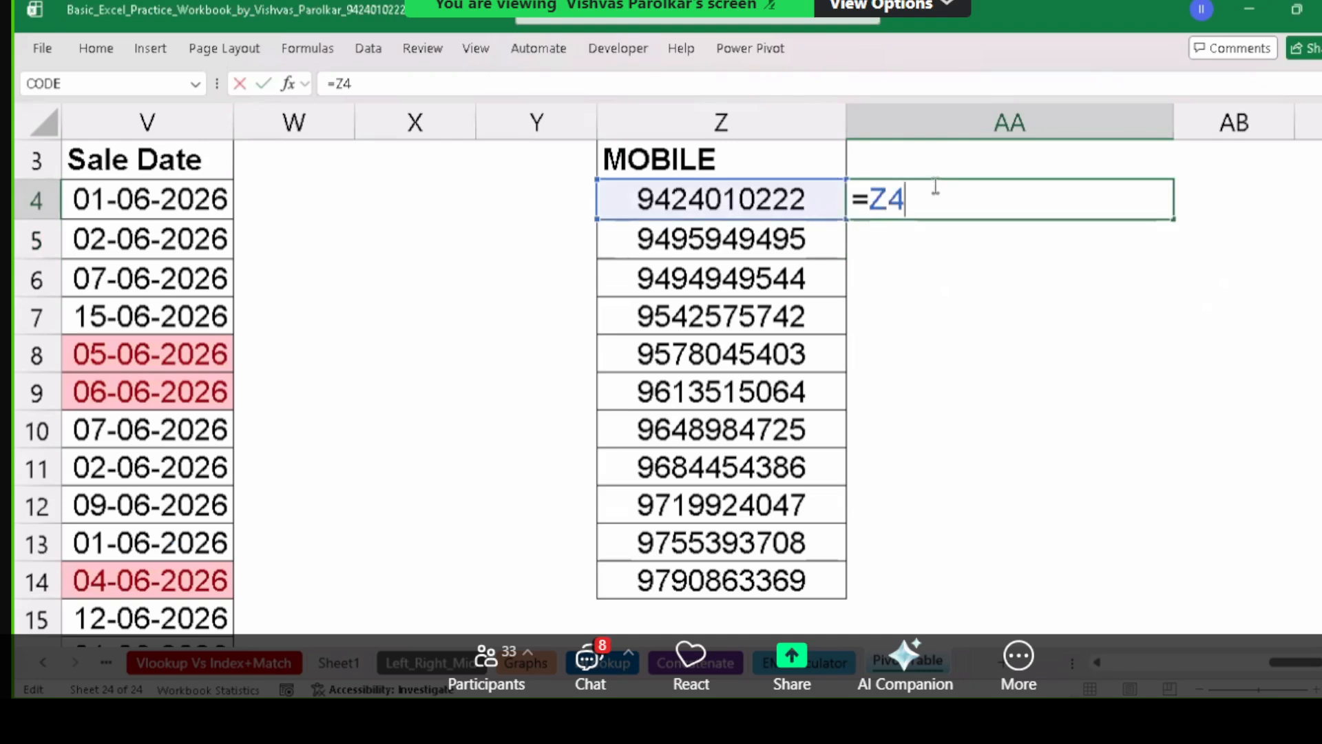
{"action": "left_click", "coordinate": [723, 194]}
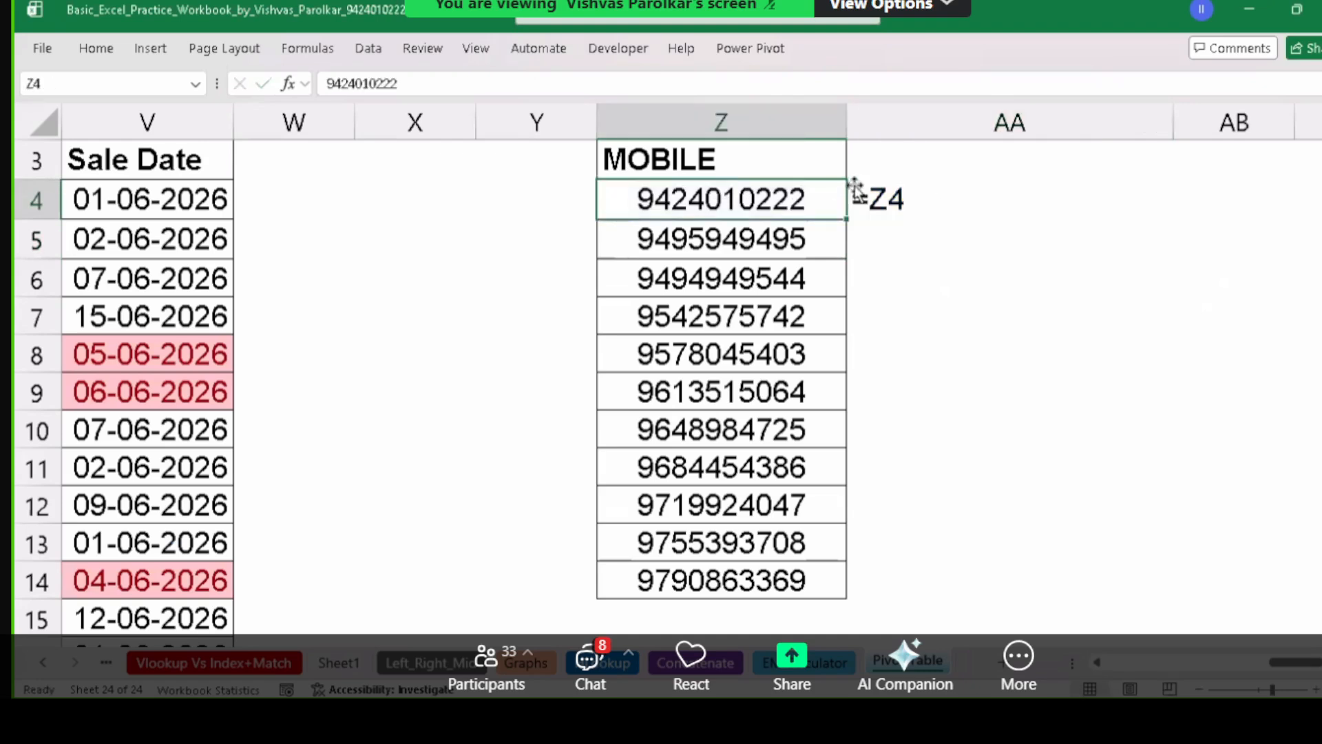
{"action": "mouse_move", "coordinate": [937, 195]}
{"action": "left_mouse_down"}
{"action": "mouse_move", "coordinate": [991, 378]}
{"action": "mouse_move", "coordinate": [973, 547]}
{"action": "left_mouse_up"}
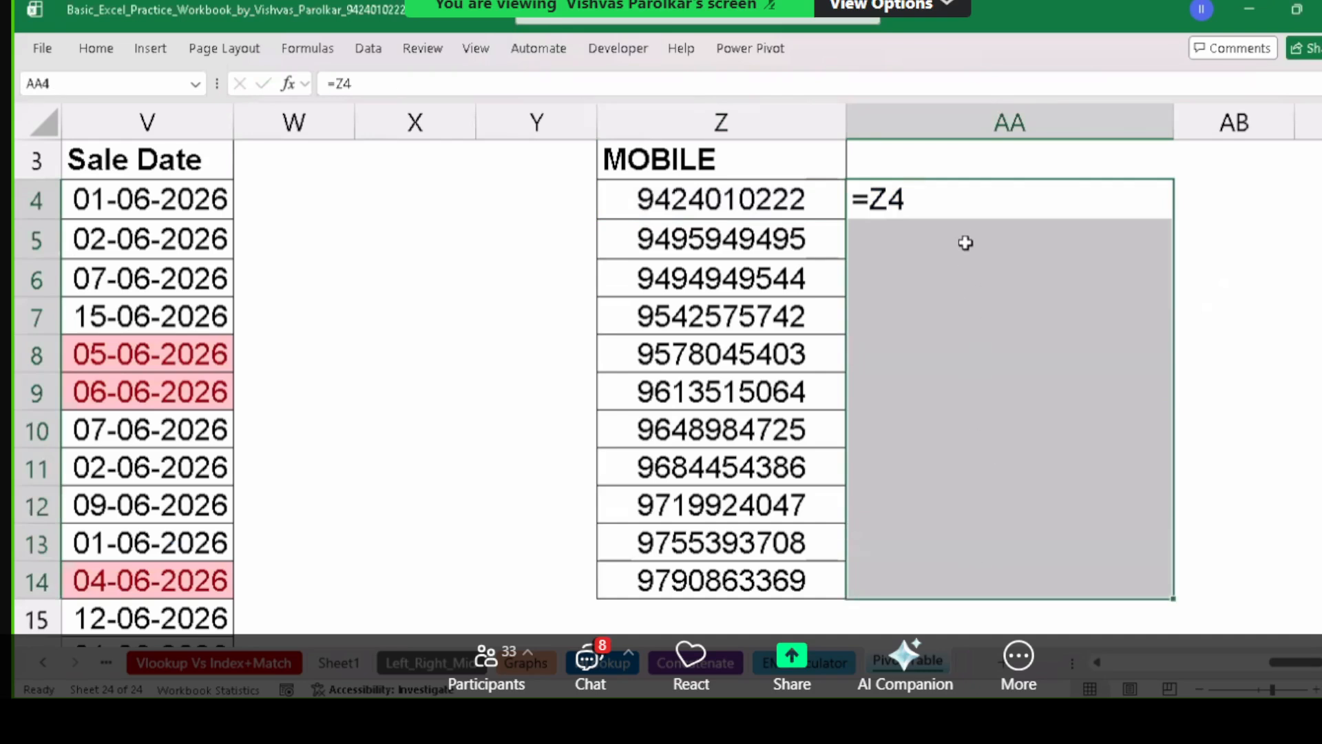
{"action": "left_click", "coordinate": [966, 218]}
{"action": "key", "text": "Delete"}
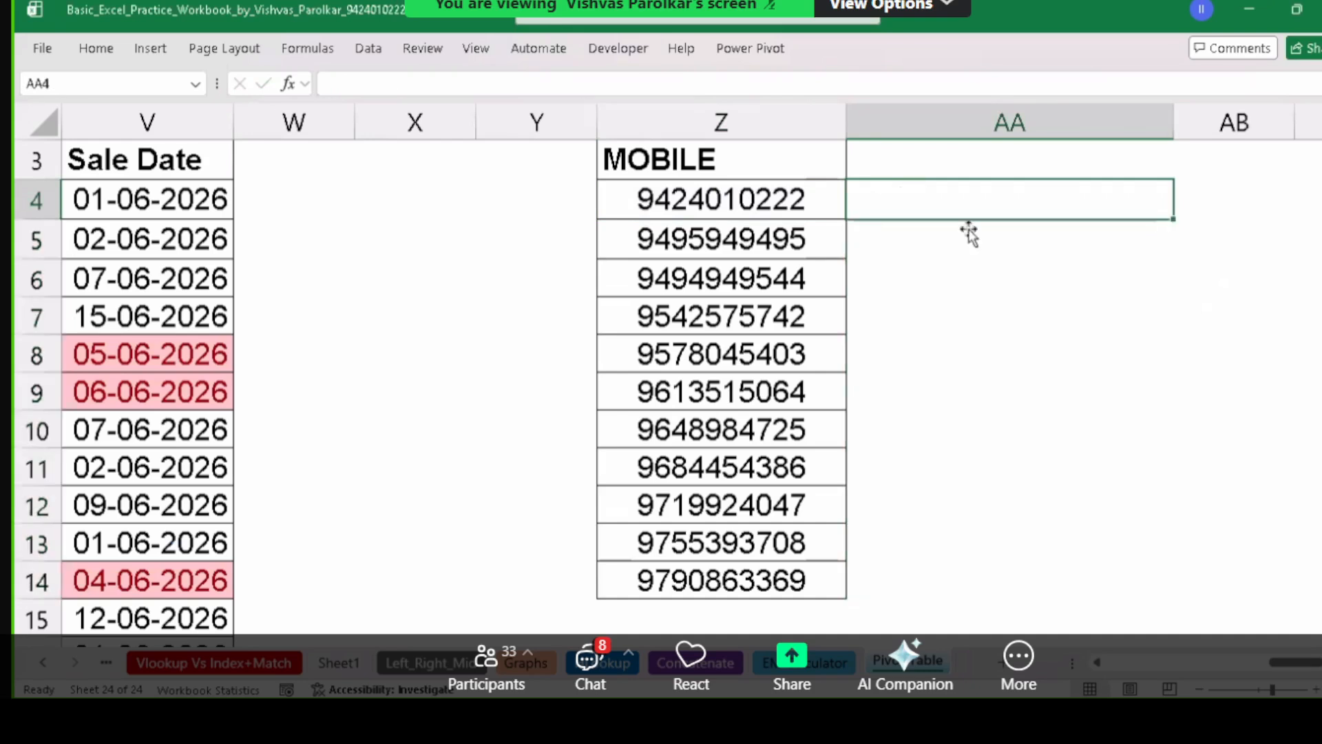
Undo and discard the stray and incomplete entries in AA4.
{"action": "key", "text": "ctrl+z"}
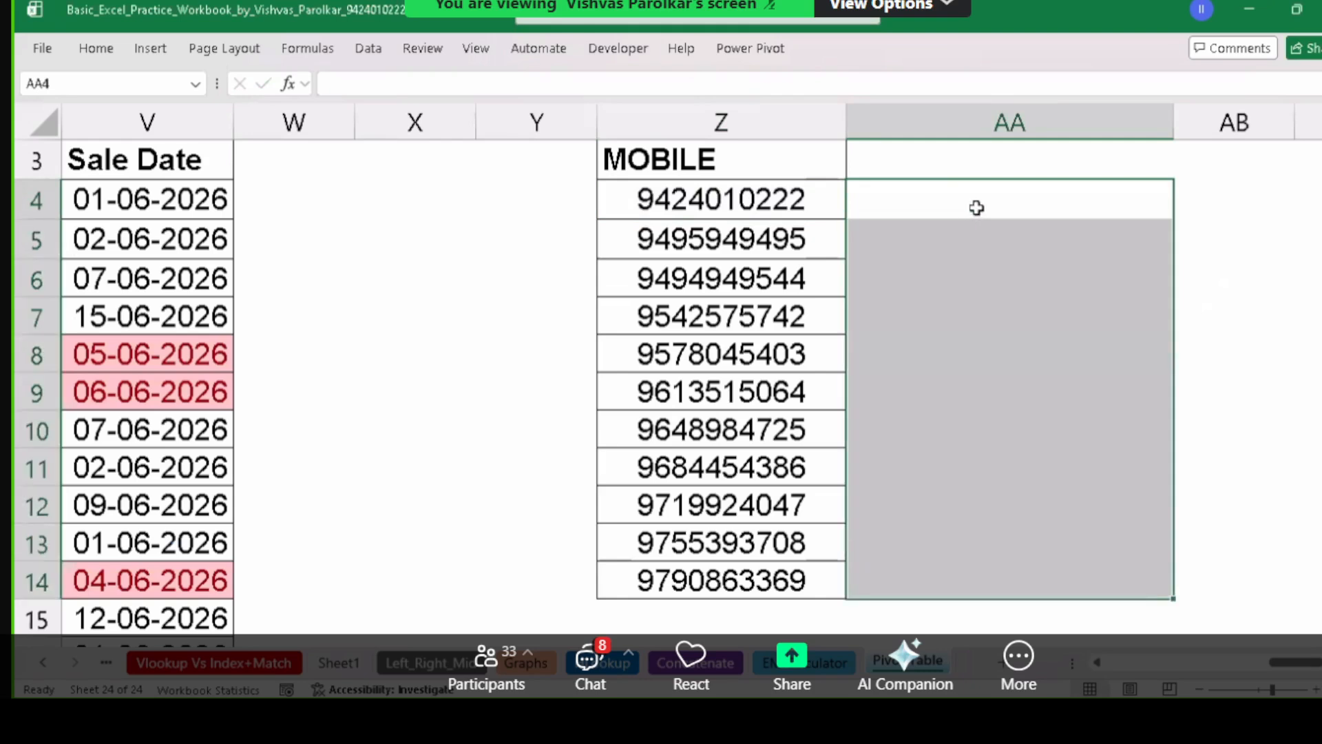
{"action": "type", "text": "`"}
{"action": "key", "text": "Escape"}
{"action": "type", "text": "="}
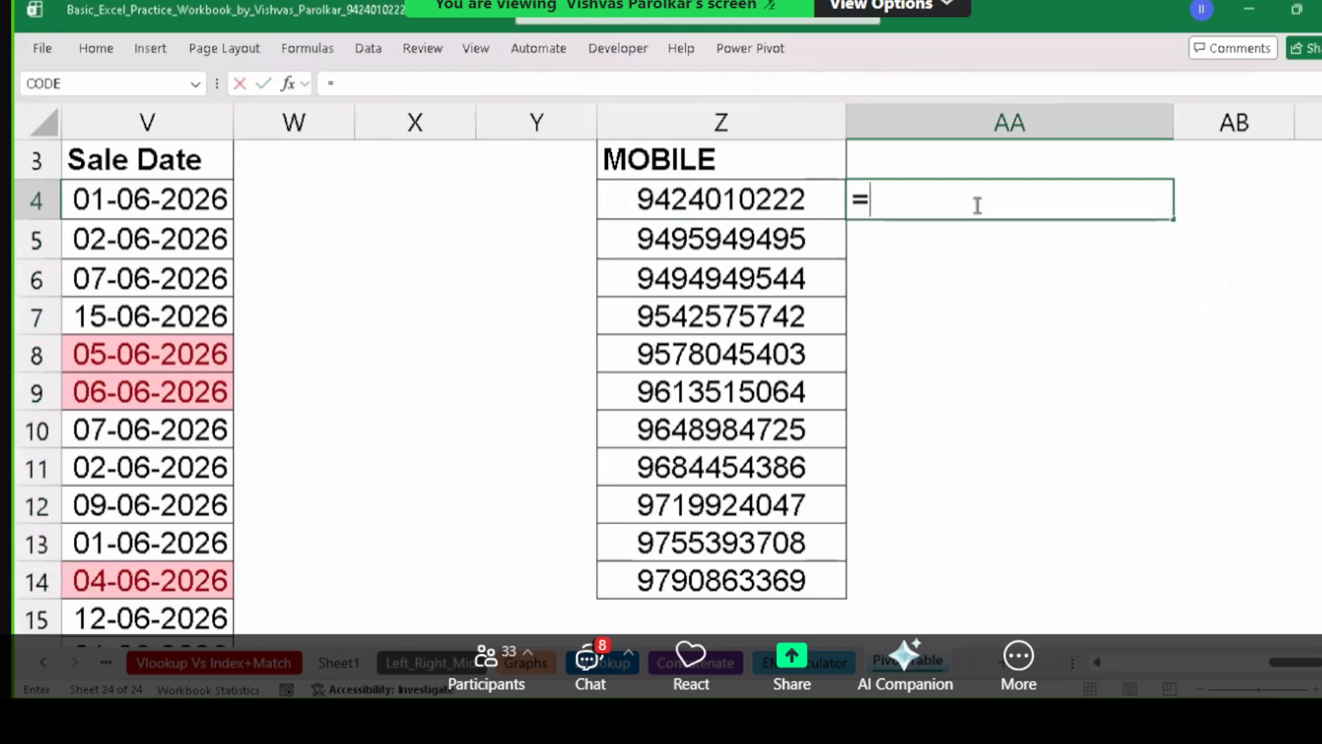
{"action": "type", "text": "\""}
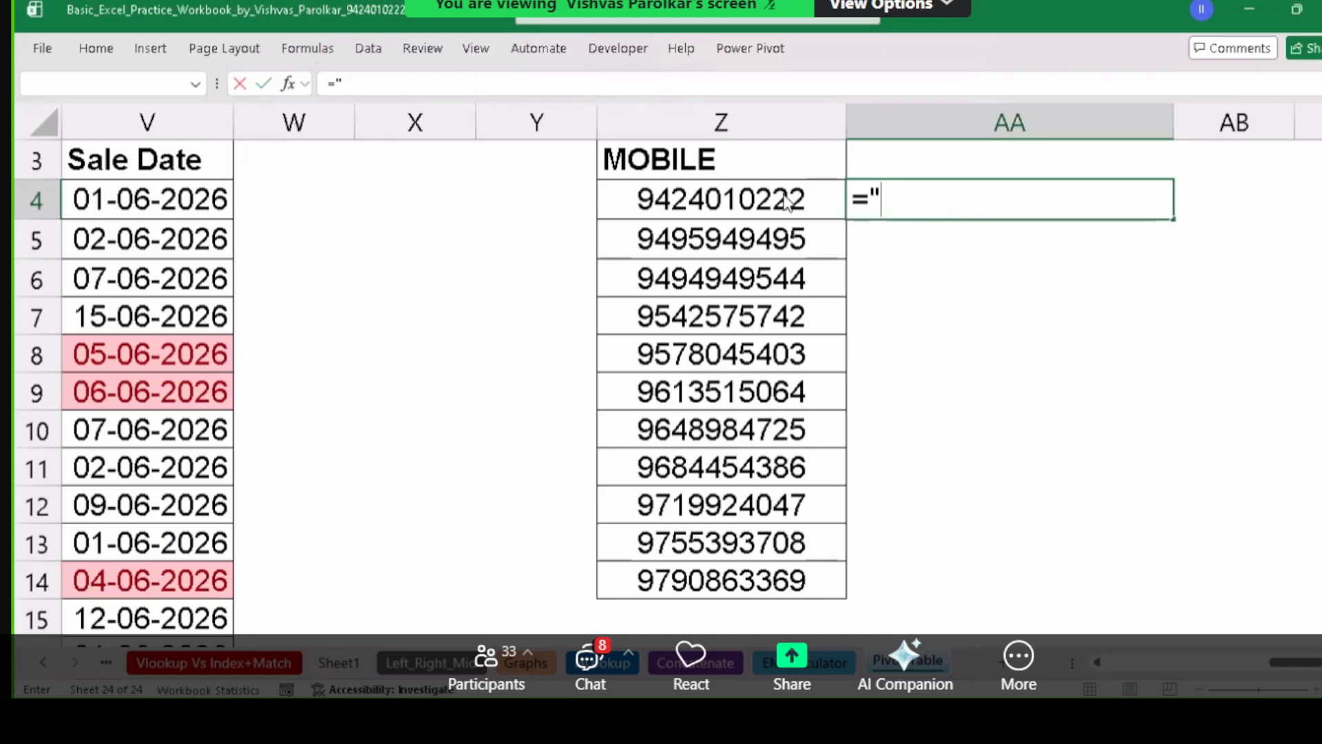
{"action": "key", "text": "Return"}
{"action": "key", "text": "Escape"}
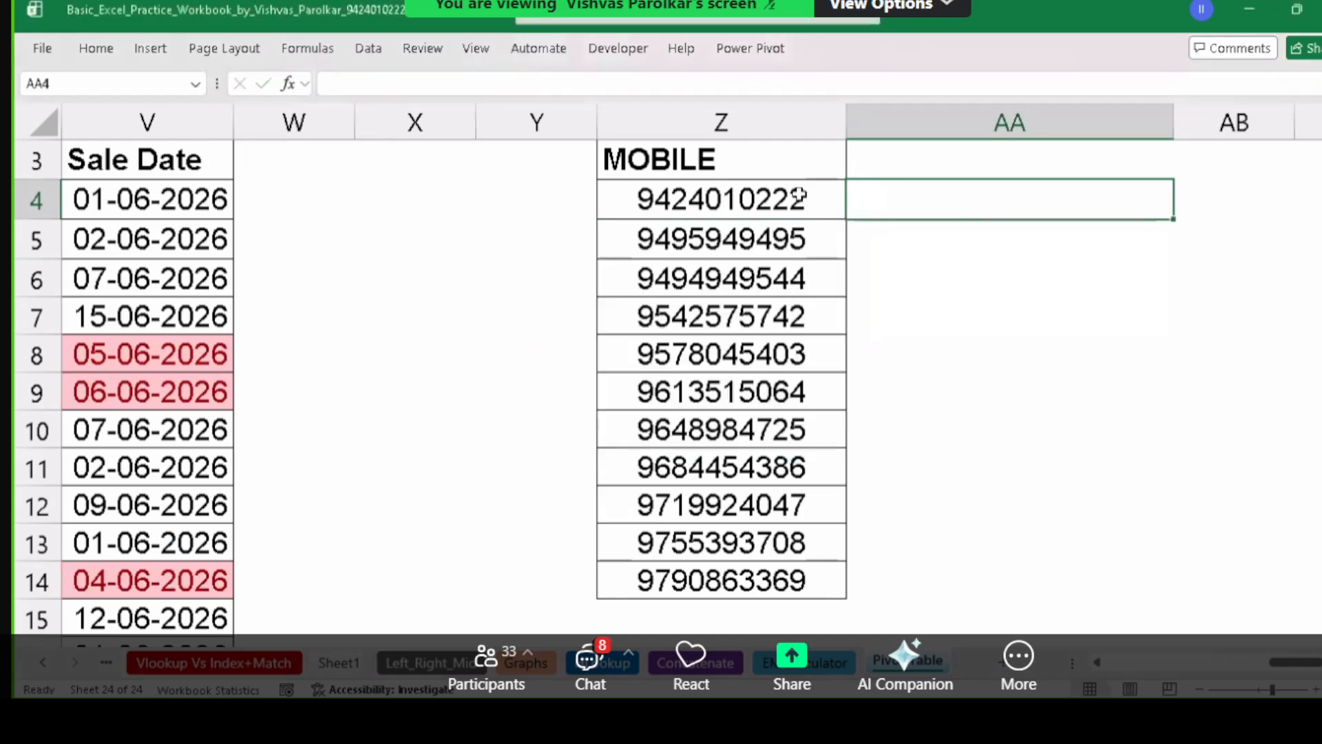
Enter ="+91" in AA4 and fill it down to AA14.
{"action": "type", "text": "="}
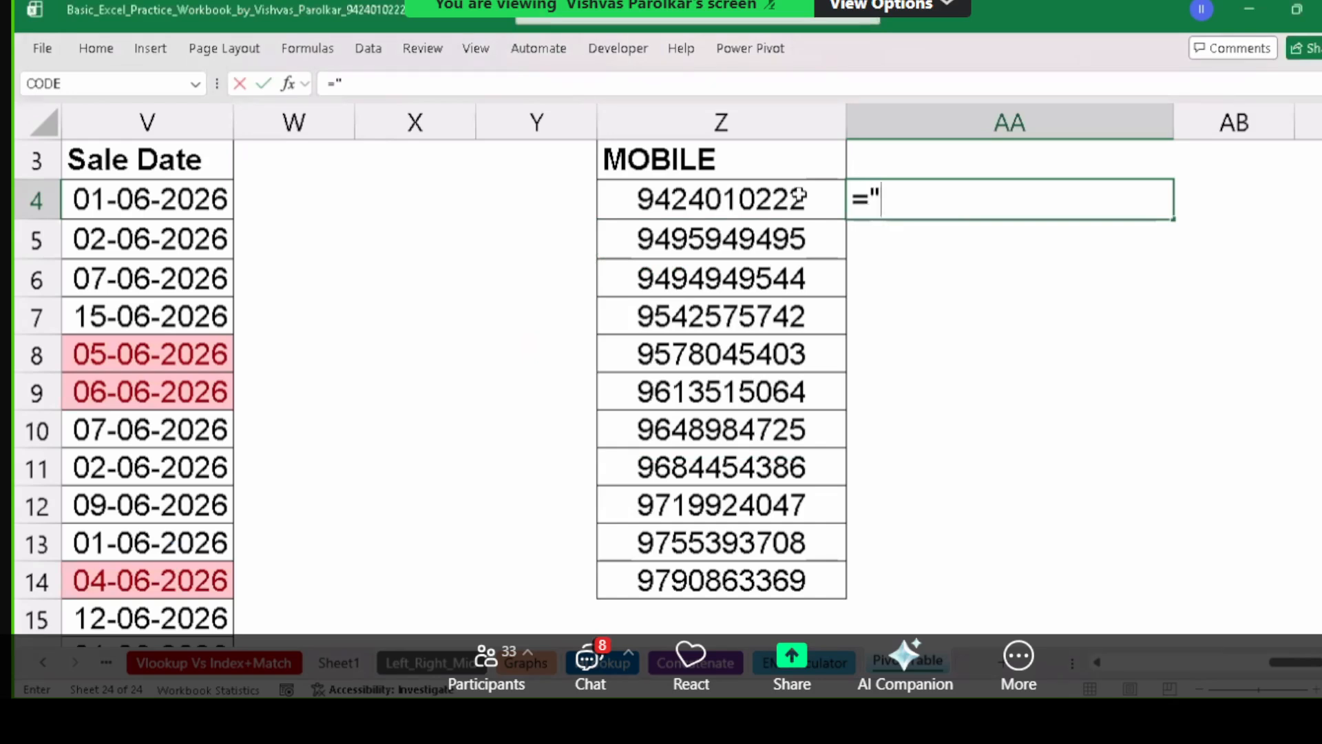
{"action": "type", "text": "\"+91"}
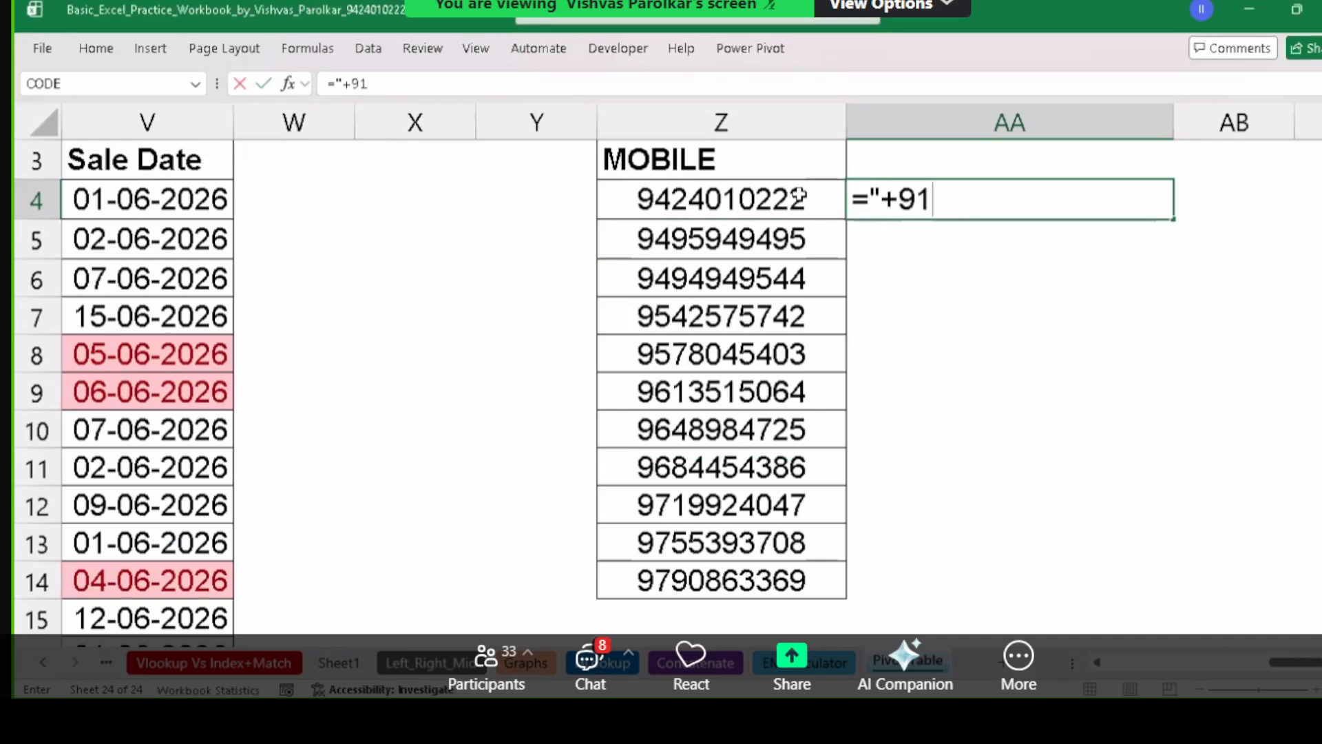
{"action": "type", "text": "\""}
{"action": "key", "text": "Return"}
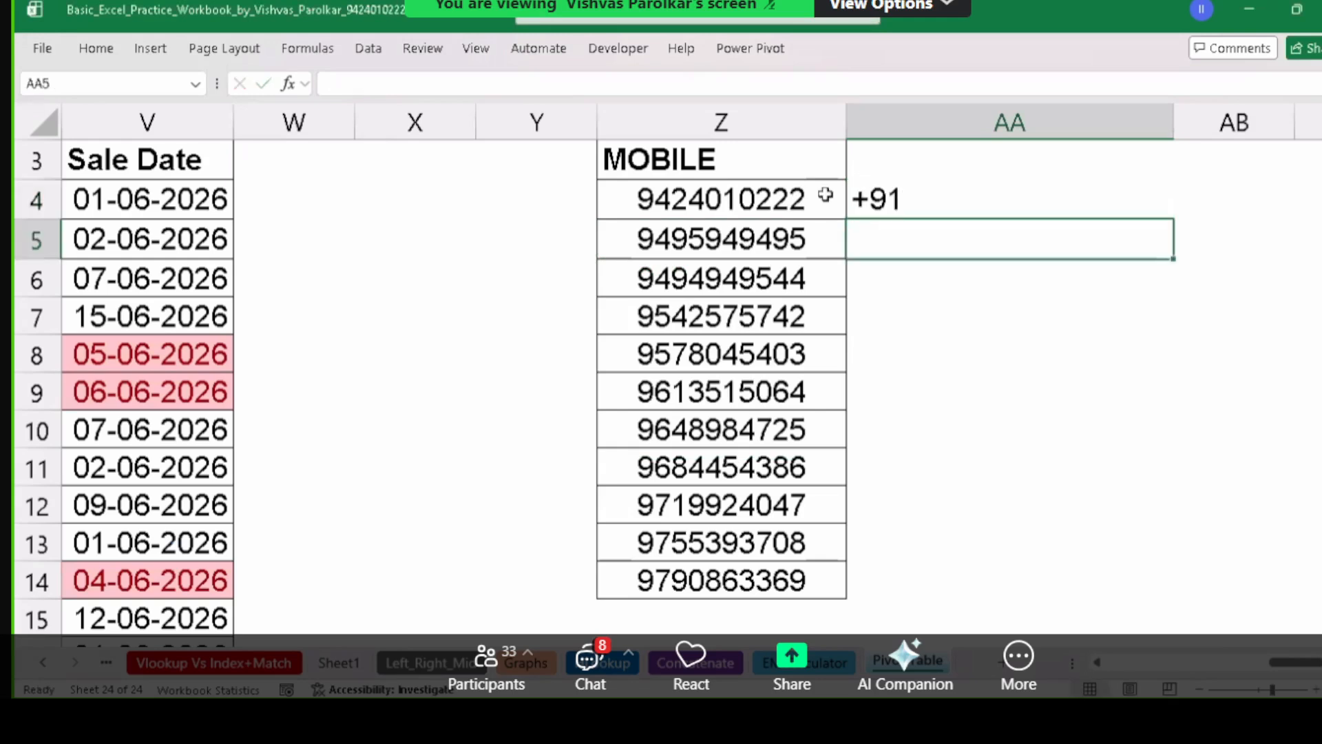
{"action": "left_click", "coordinate": [926, 210]}
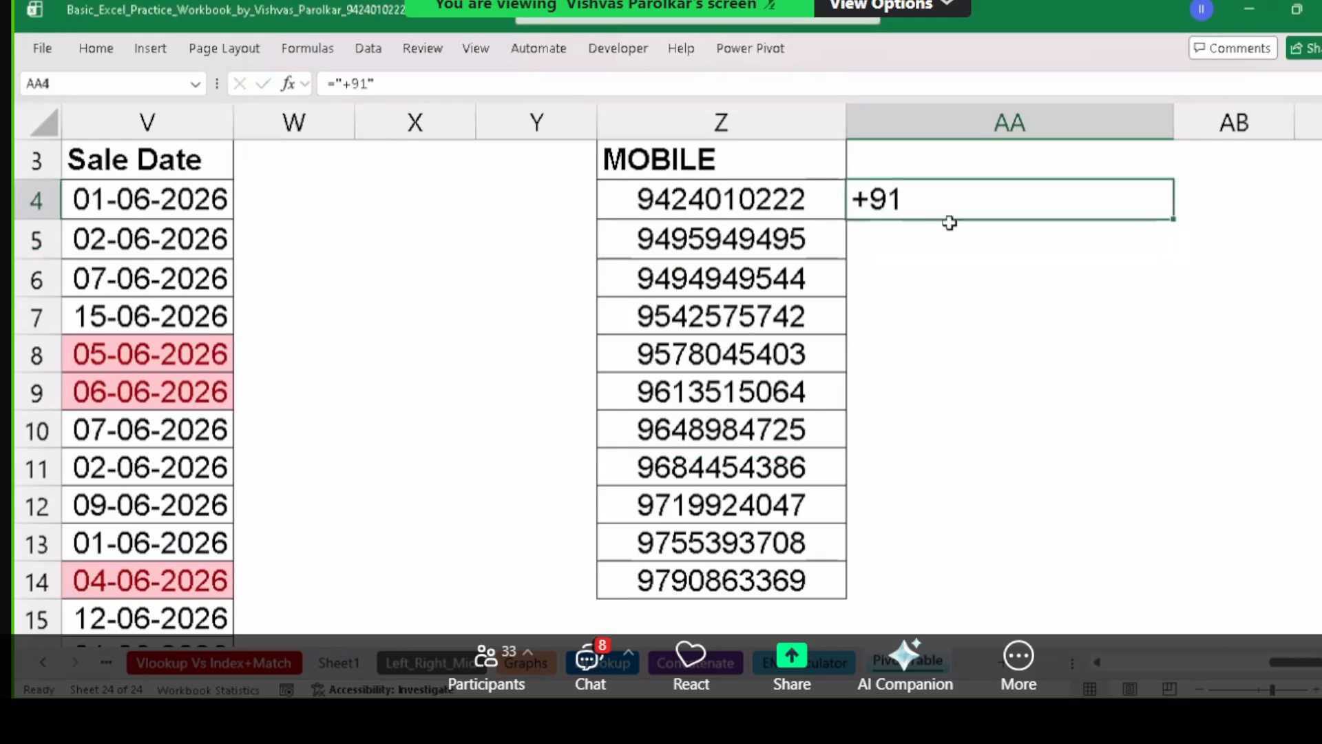
{"action": "left_click", "coordinate": [1182, 222]}
{"action": "left_click", "coordinate": [1170, 210]}
{"action": "double_click", "coordinate": [1180, 223]}
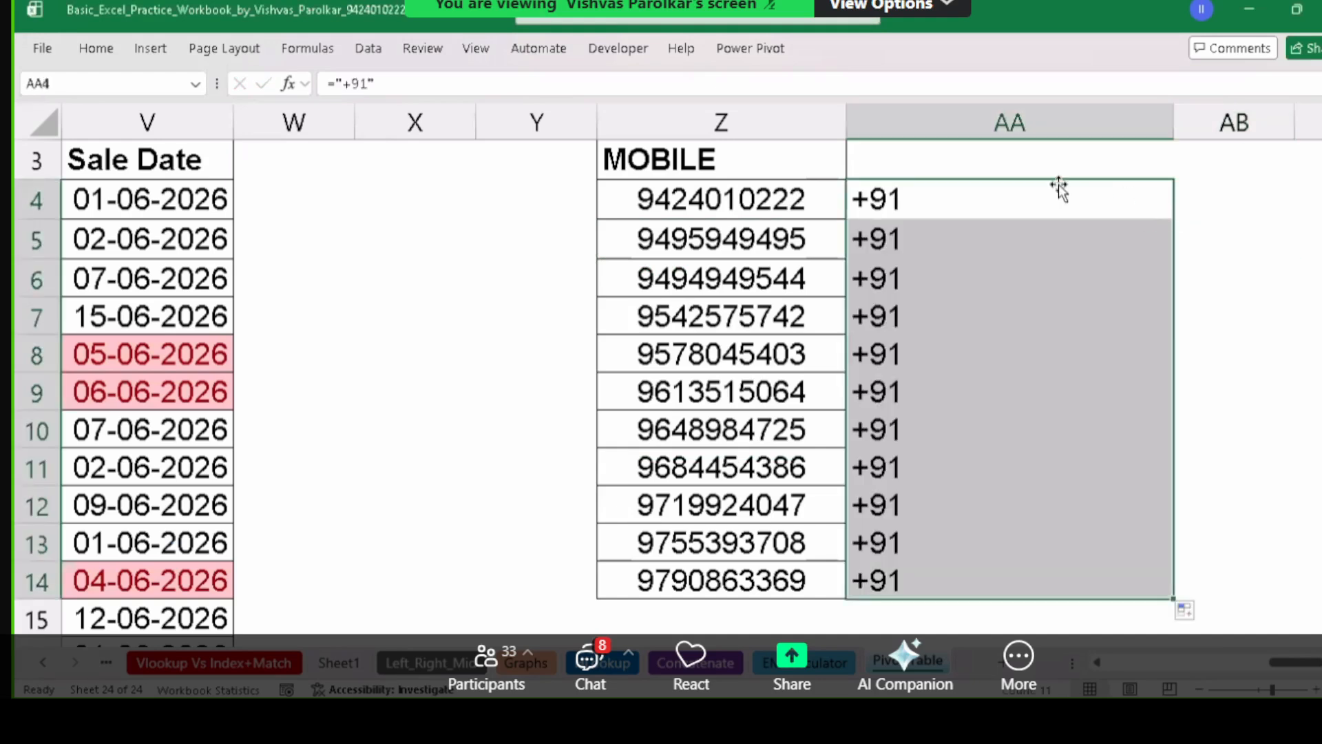
Select AA4:AA14 and view its Format Cells settings without changing anything.
{"action": "left_click", "coordinate": [991, 193]}
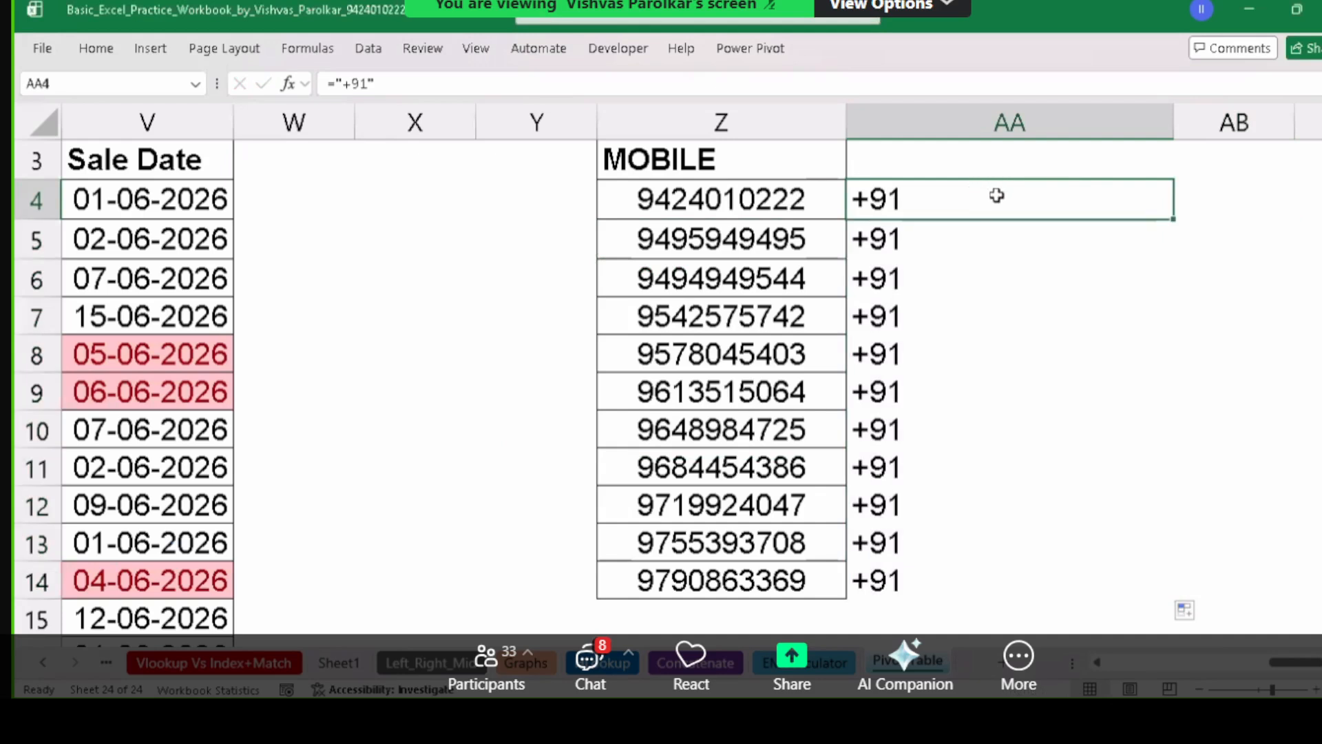
{"action": "left_click_drag", "start_coordinate": [997, 195], "coordinate": [997, 564]}
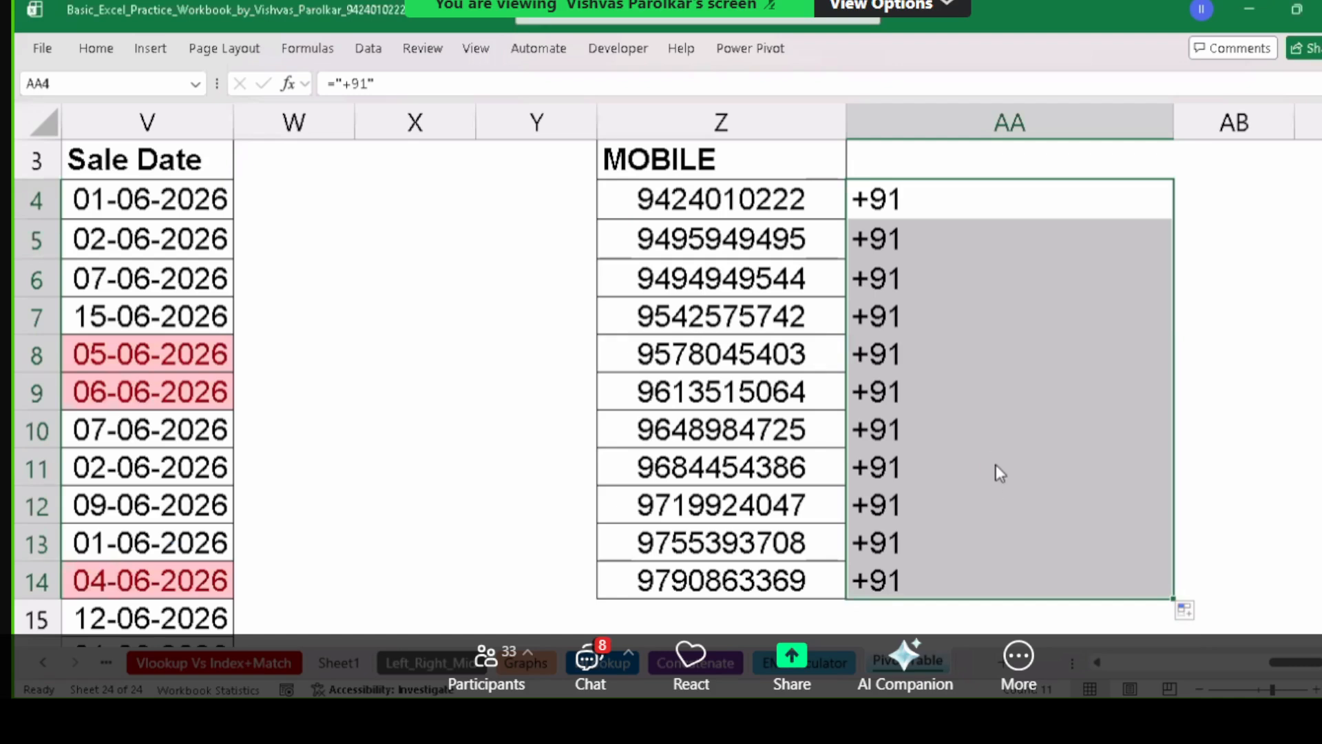
{"action": "key", "text": "ctrl+1"}
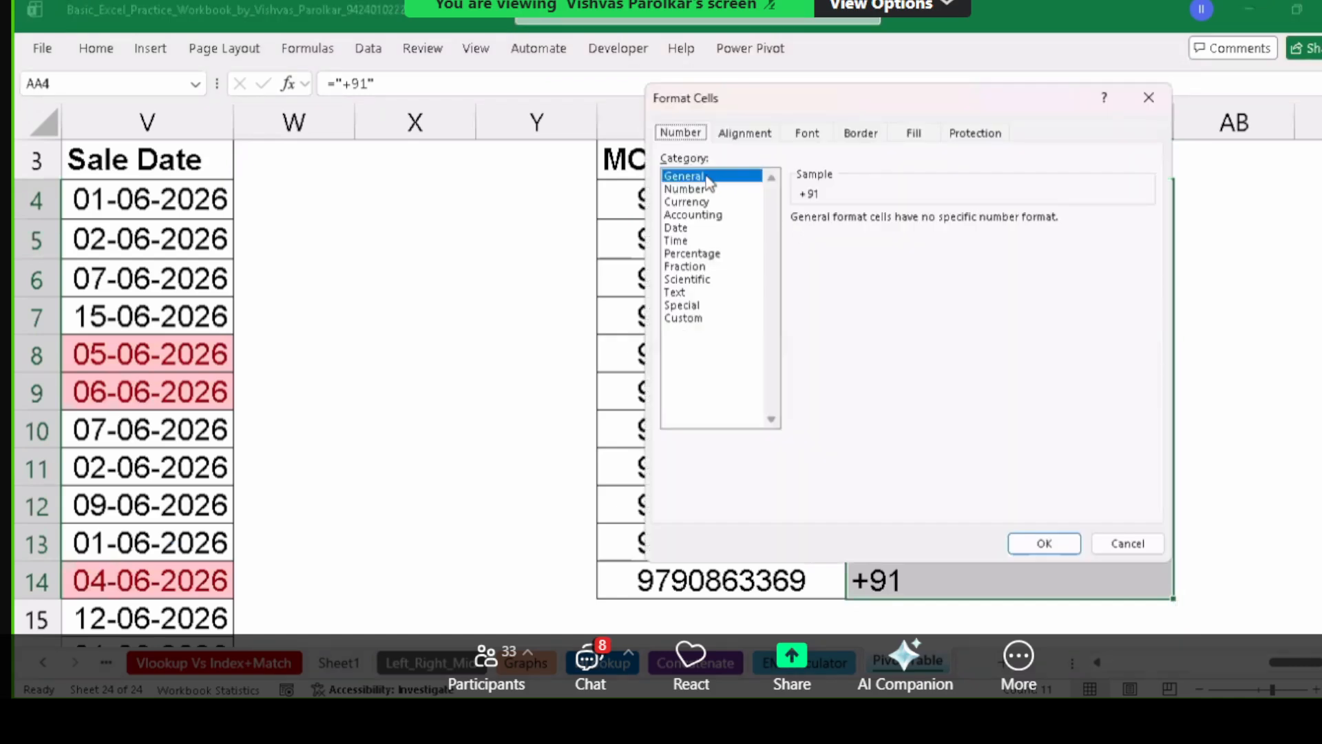
{"action": "left_click", "coordinate": [1159, 541]}
{"action": "left_click", "coordinate": [964, 194]}
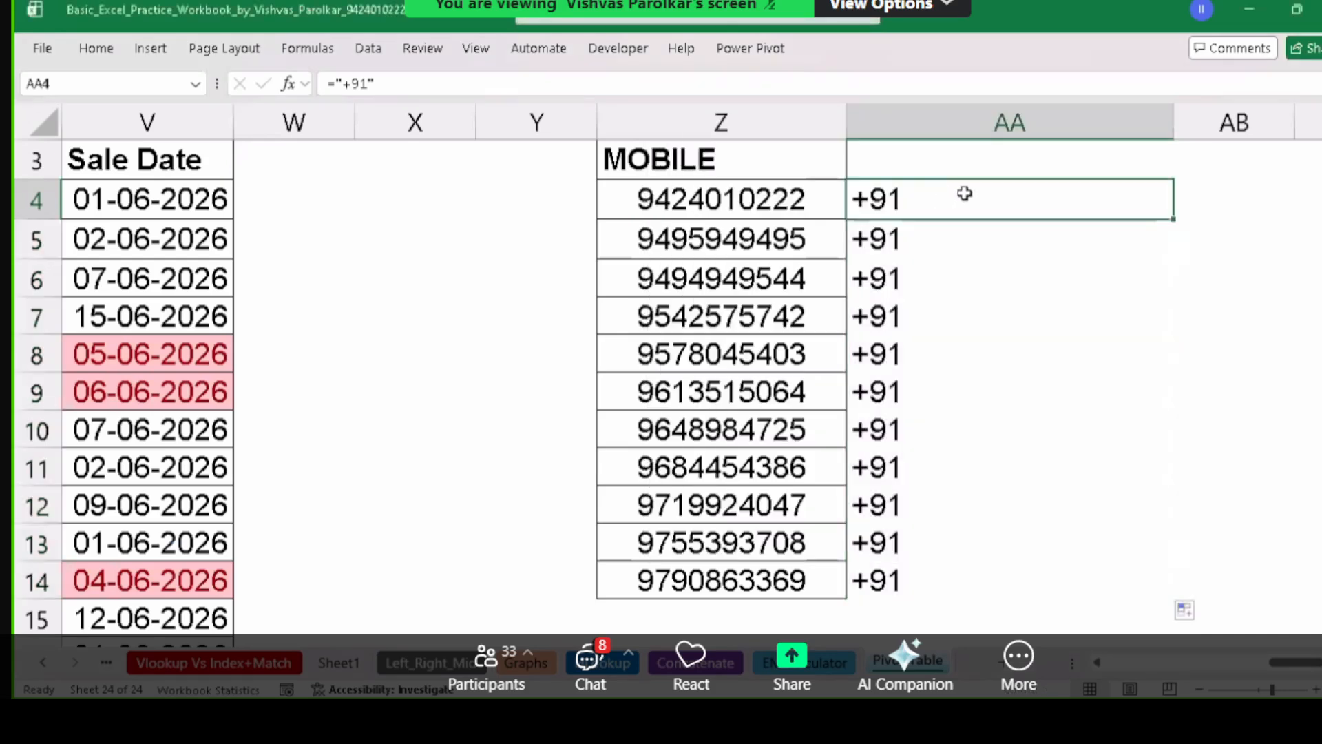
Change AA4 to ="+91 "&Z4 so it shows +91, a space, then the mobile number.
{"action": "double_click", "coordinate": [968, 195]}
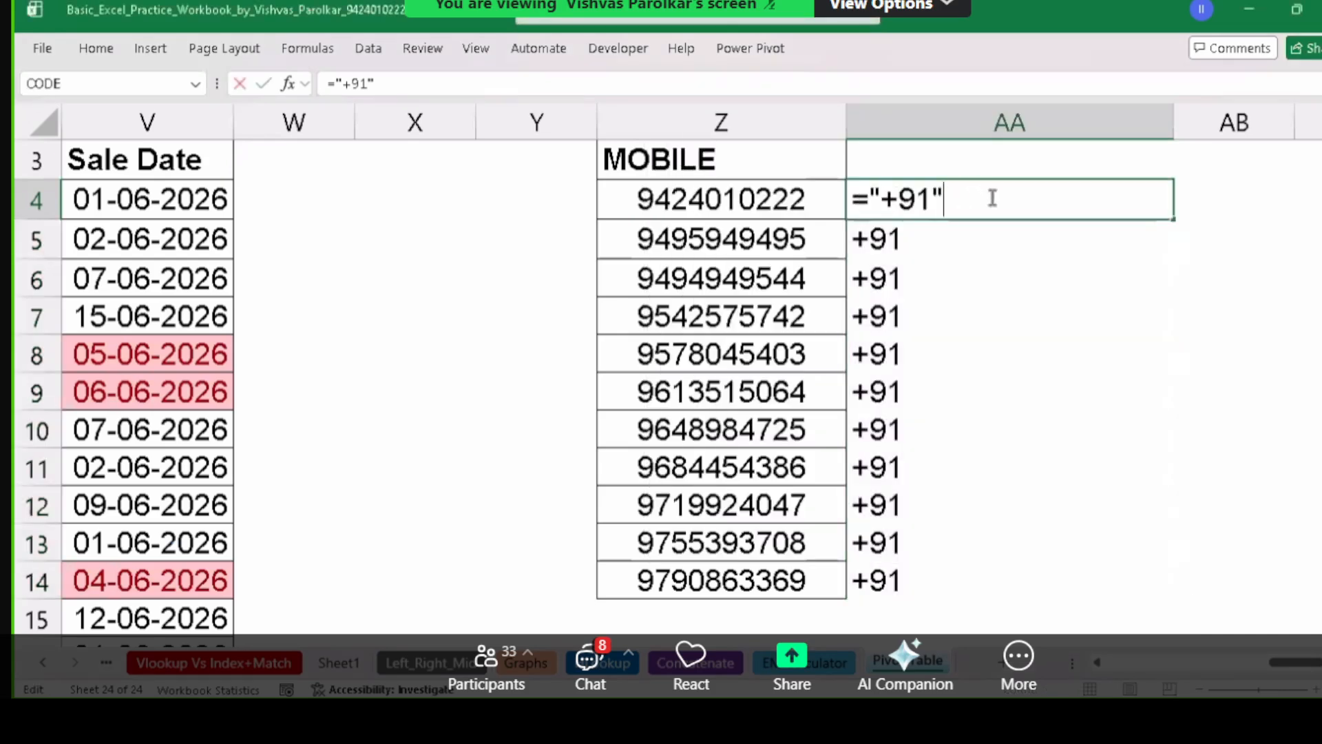
{"action": "type", "text": "&"}
{"action": "left_click", "coordinate": [780, 200]}
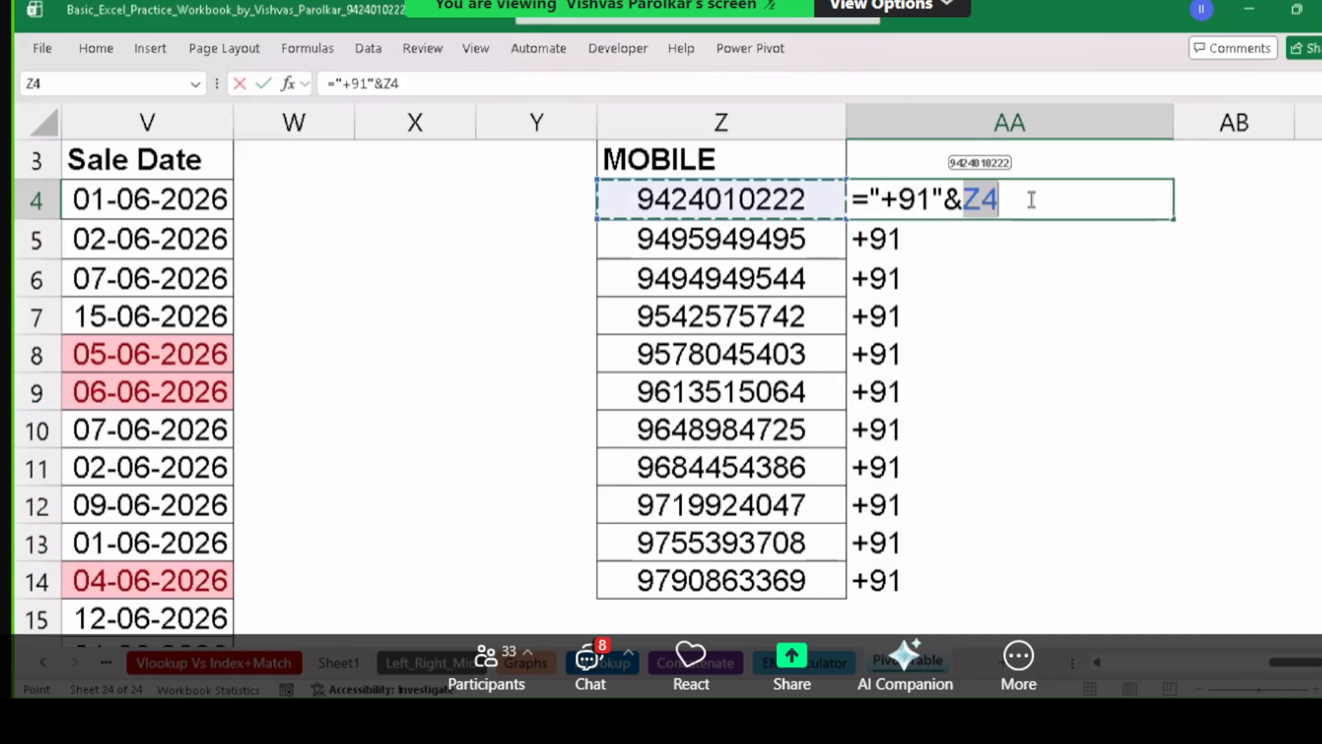
{"action": "type", "text": "a"}
{"action": "key", "text": "BackSpace"}
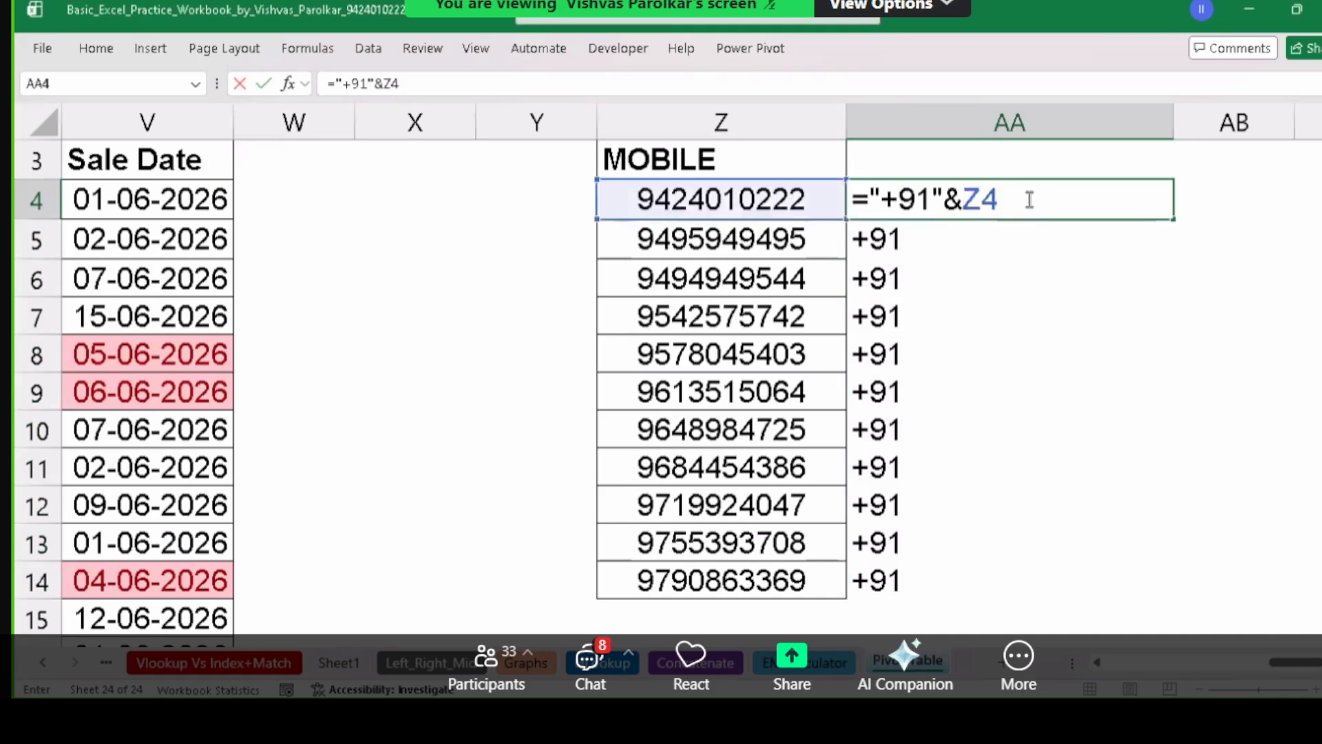
{"action": "key", "text": "Return"}
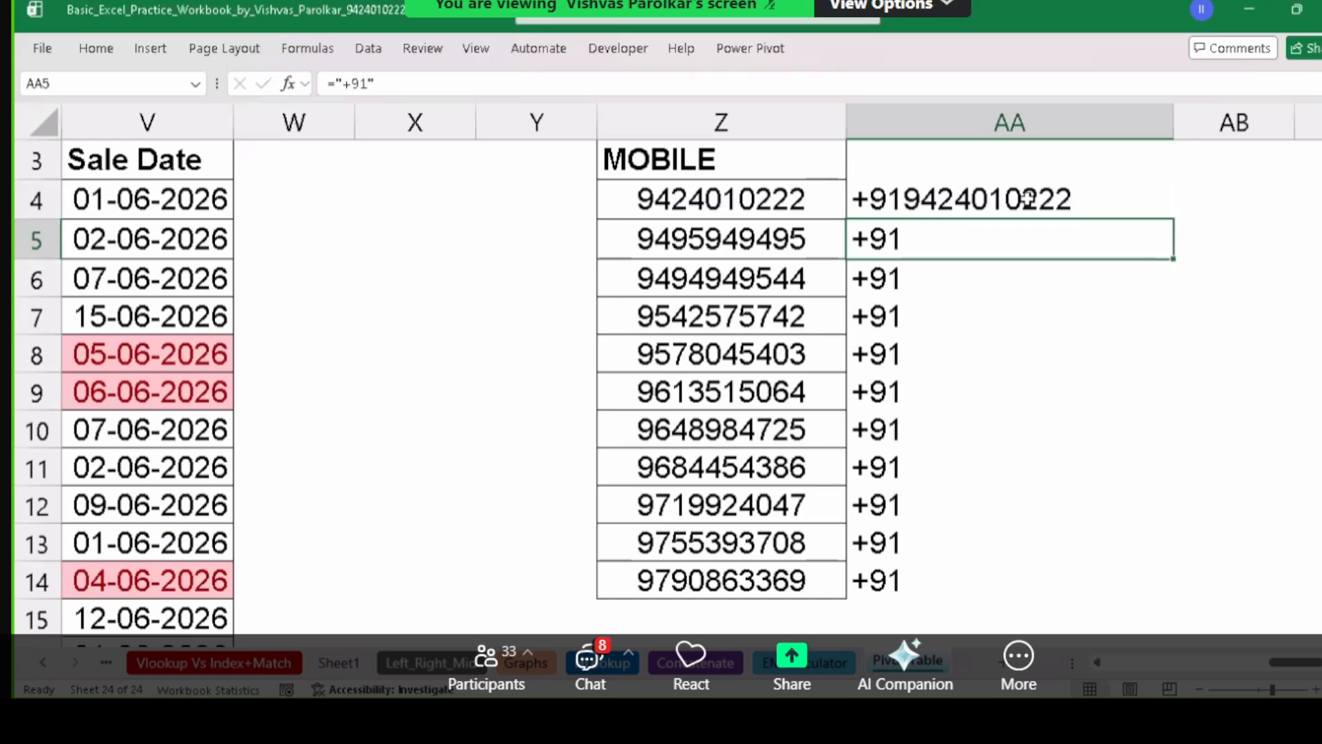
{"action": "left_click", "coordinate": [1007, 202]}
{"action": "double_click", "coordinate": [1005, 202]}
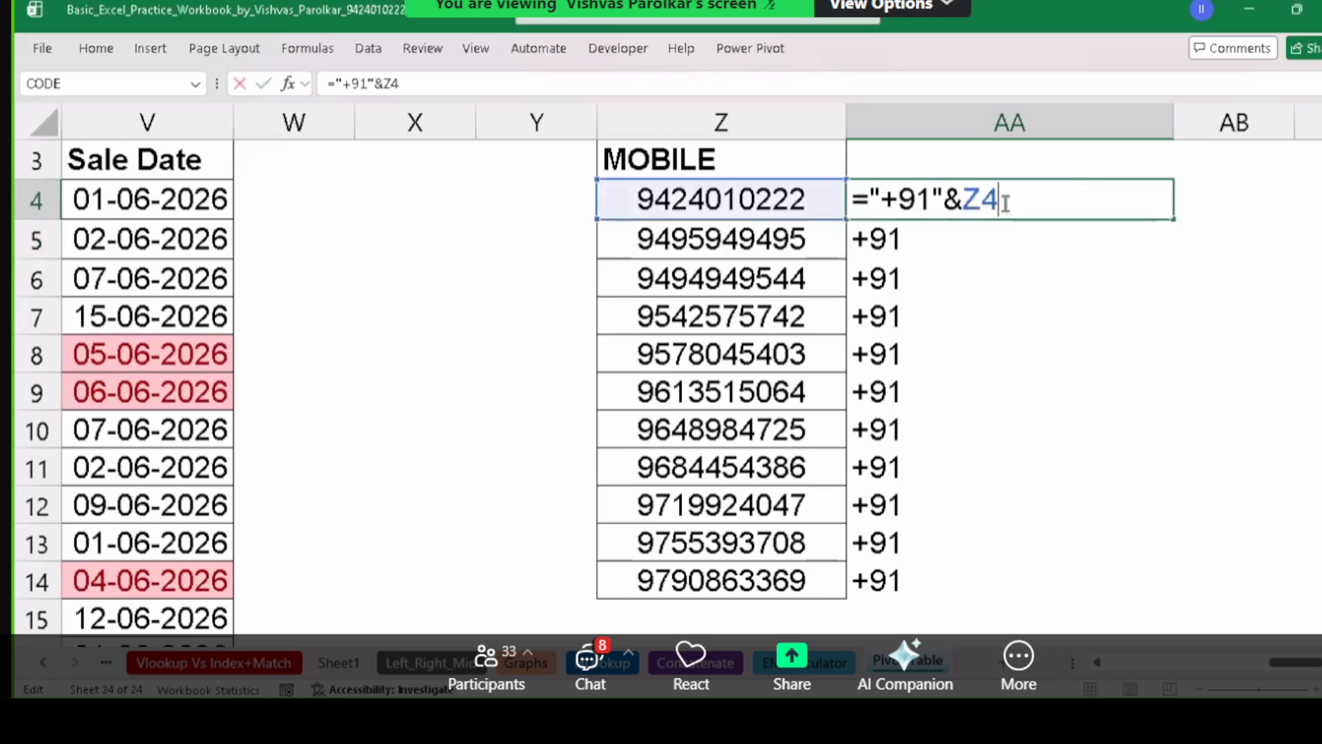
{"action": "key", "text": "Left"}
{"action": "key", "text": "Left"}
{"action": "key", "text": "Left"}
{"action": "key", "text": "Left"}
{"action": "key", "text": "Return"}
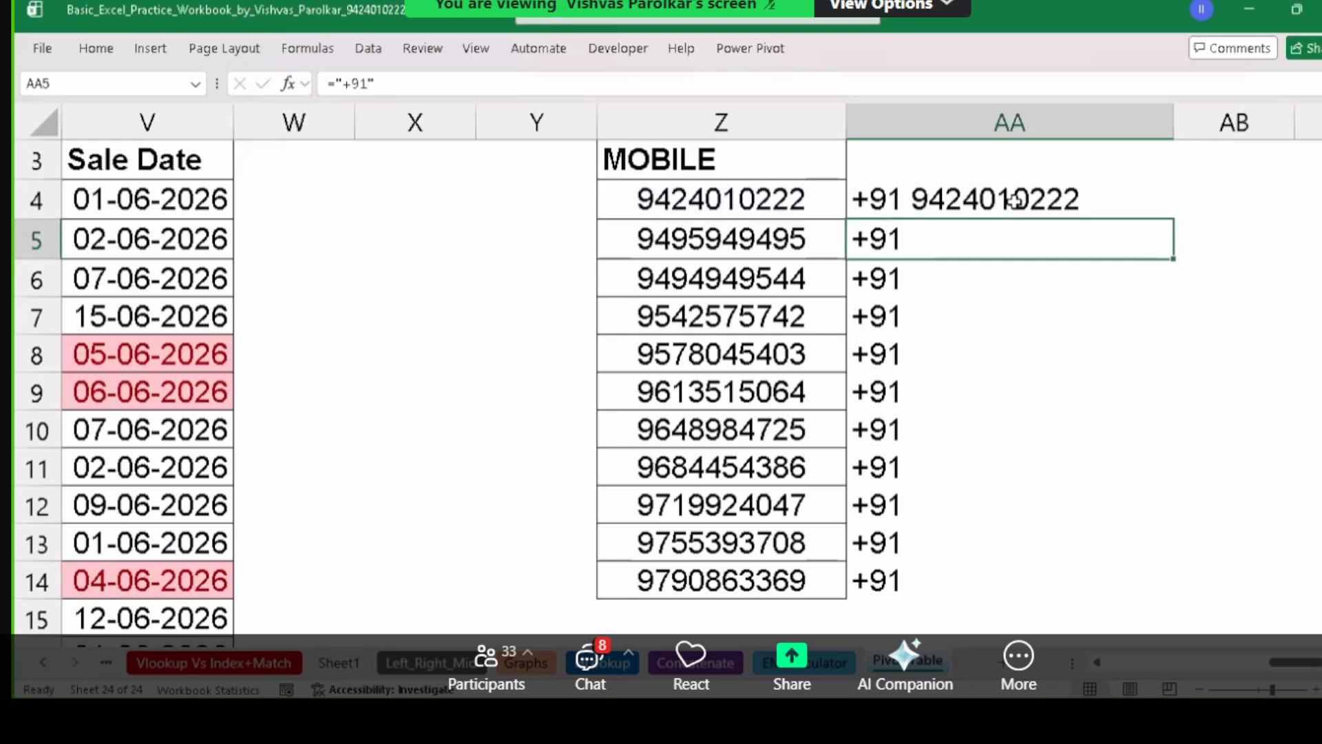
Fill the AA4 formula down to AA6 and check AA5 against Z5's number.
{"action": "left_click", "coordinate": [1016, 199]}
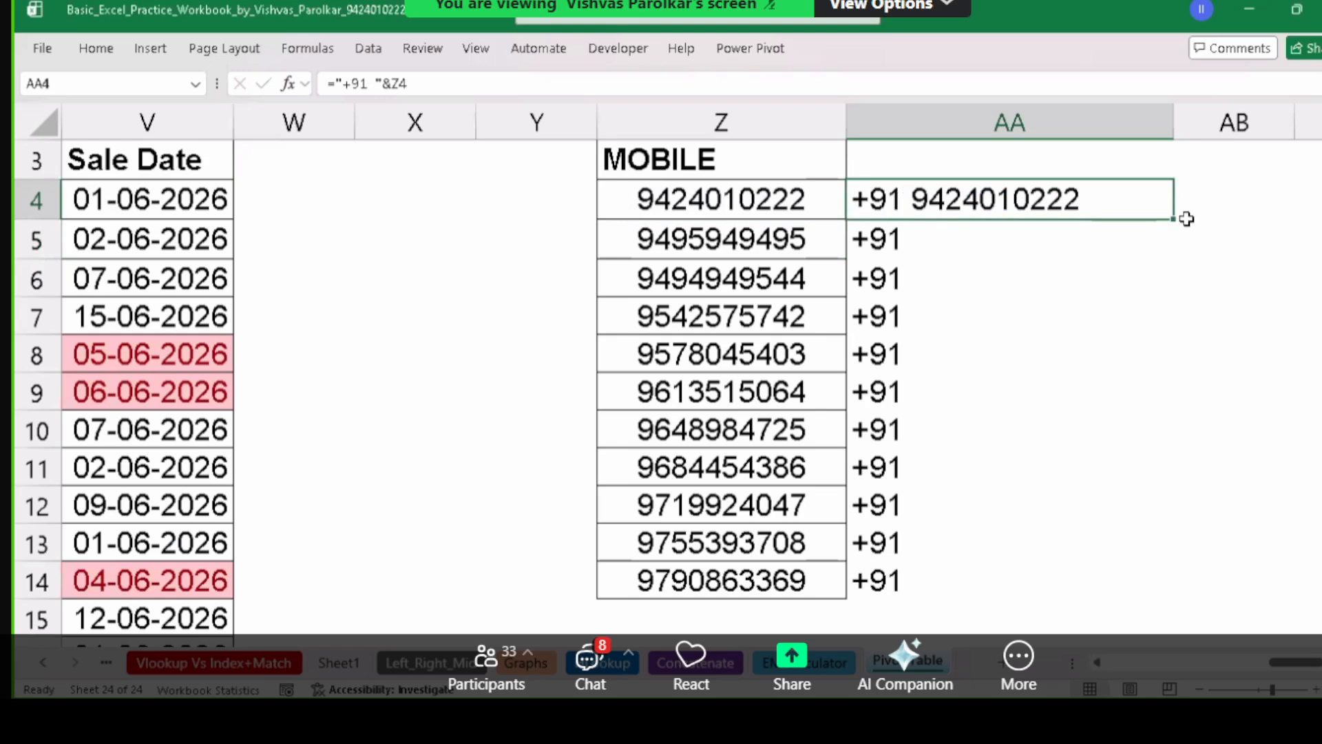
{"action": "left_click_drag", "start_coordinate": [1185, 220], "coordinate": [1182, 298]}
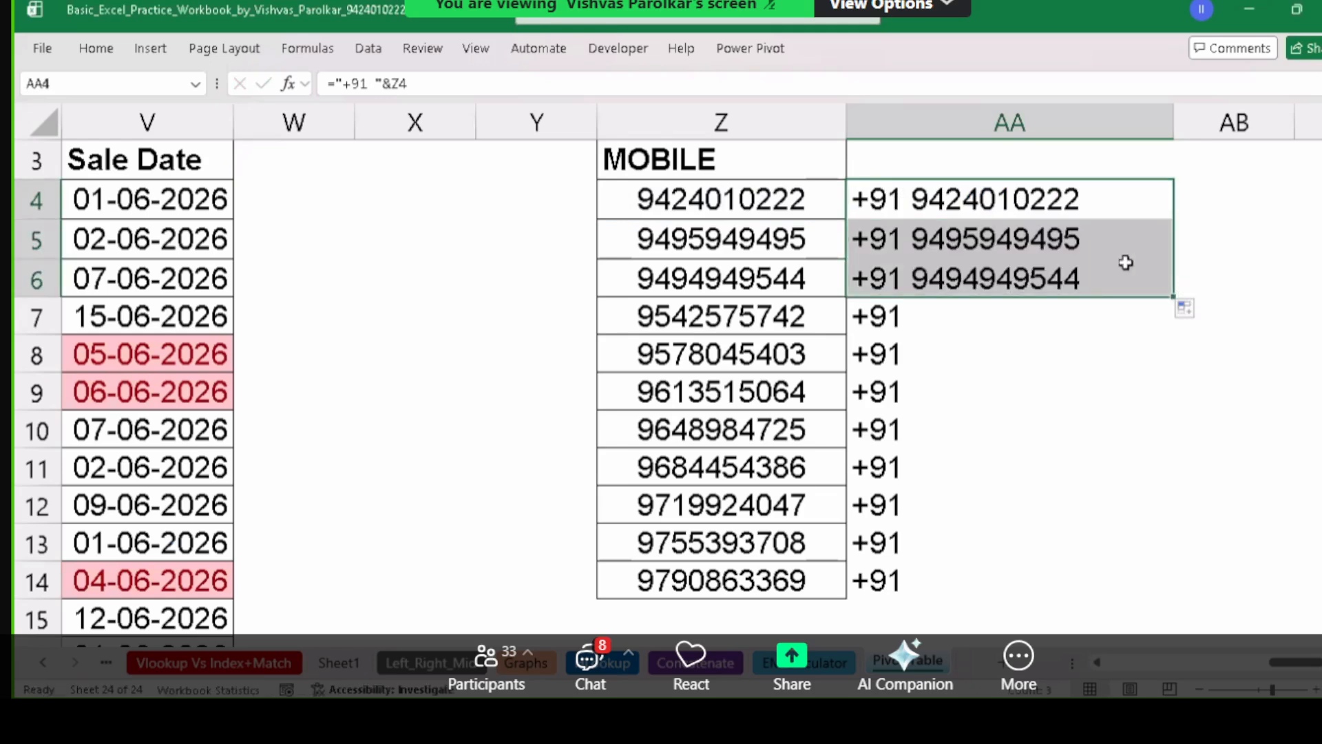
{"action": "left_click", "coordinate": [920, 256]}
{"action": "left_click", "coordinate": [792, 241]}
{"action": "left_click", "coordinate": [889, 227]}
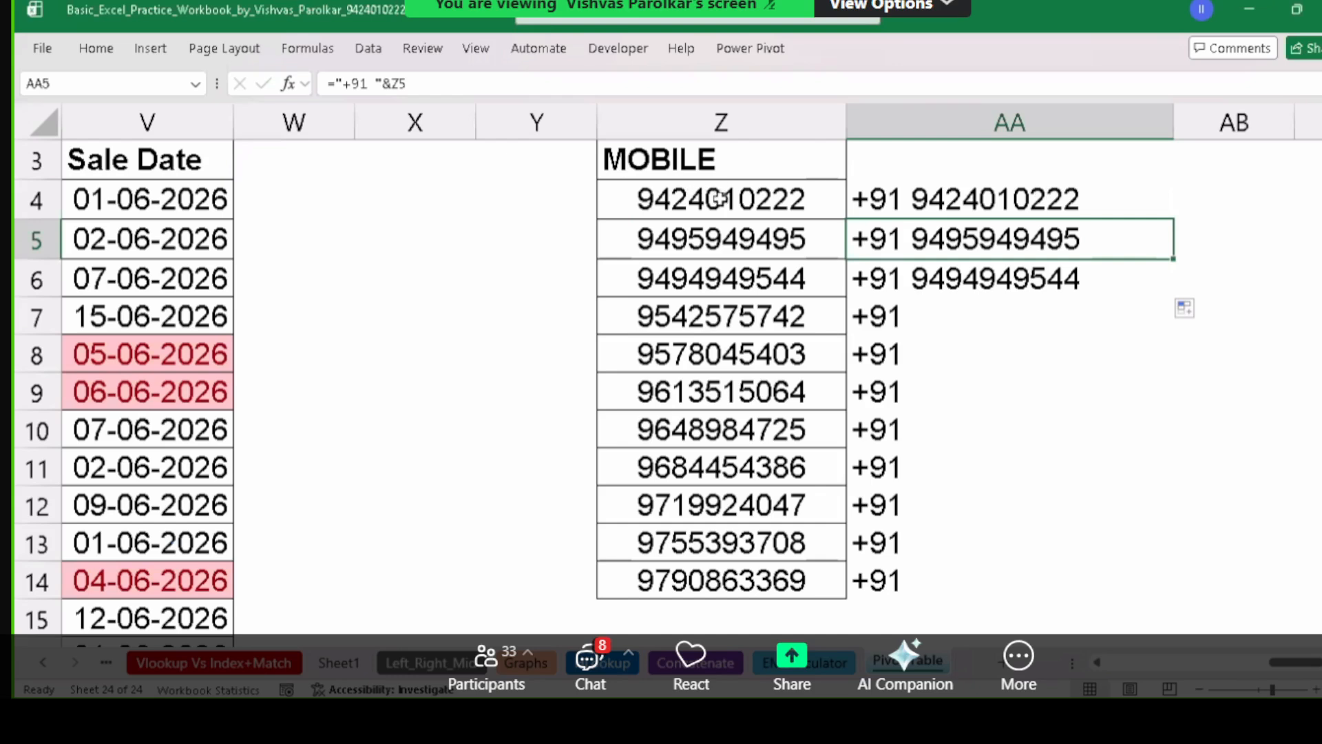
Inspect AA4's +91 formula, leaving it unchanged.
{"action": "left_click_drag", "start_coordinate": [719, 199], "coordinate": [736, 543]}
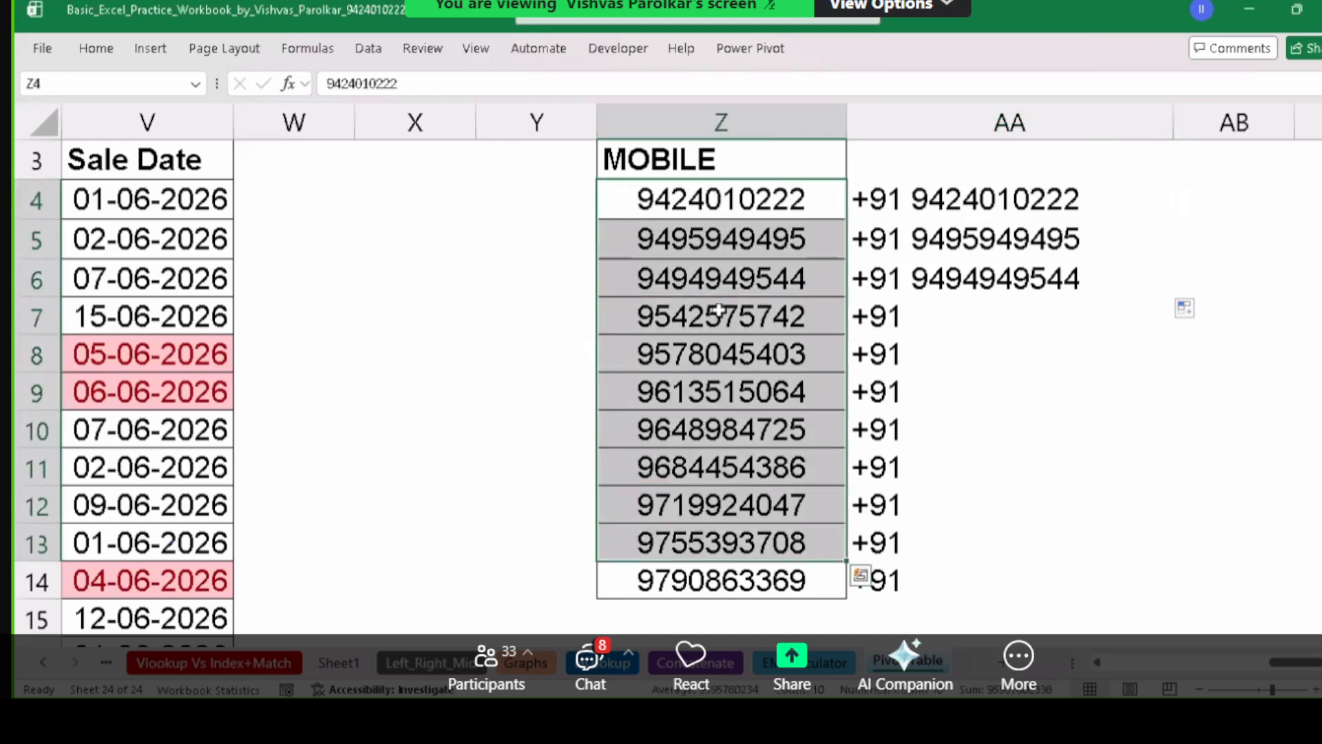
{"action": "left_click", "coordinate": [720, 200]}
{"action": "double_click", "coordinate": [897, 199]}
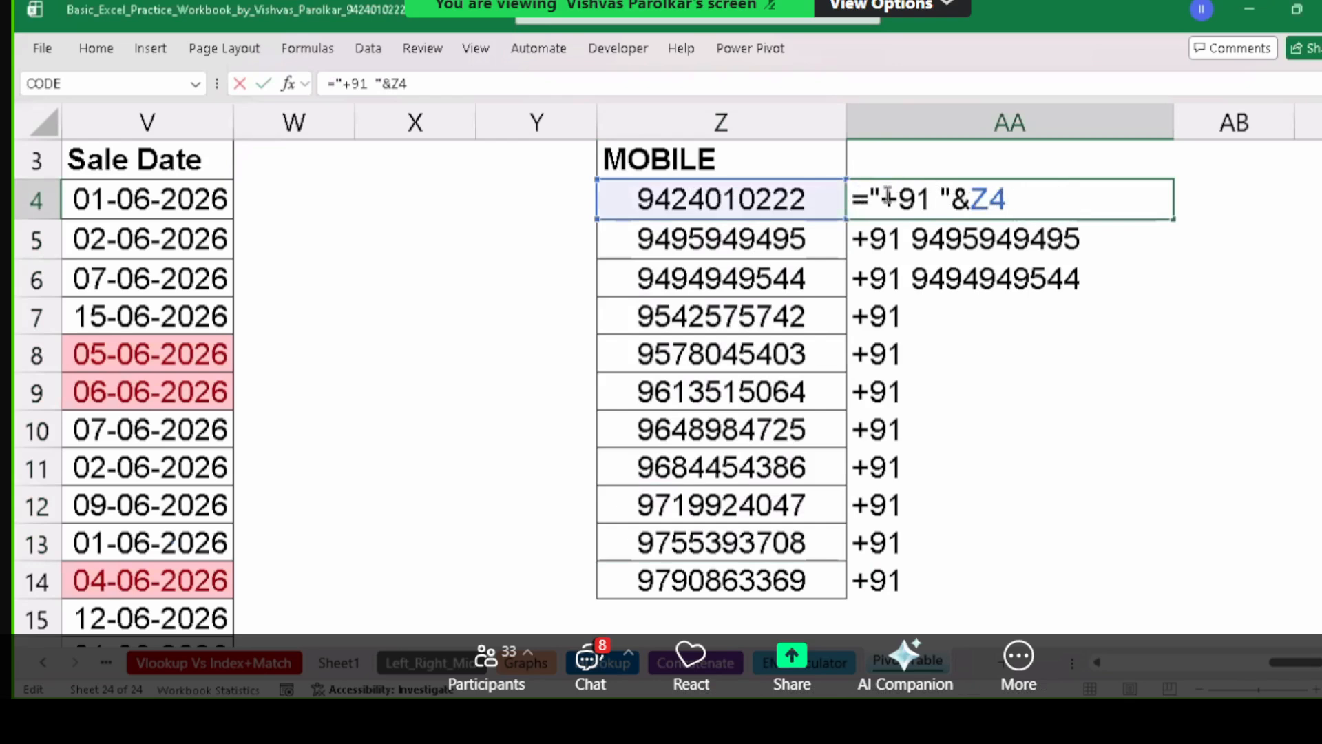
{"action": "left_click_drag", "start_coordinate": [873, 195], "coordinate": [952, 201]}
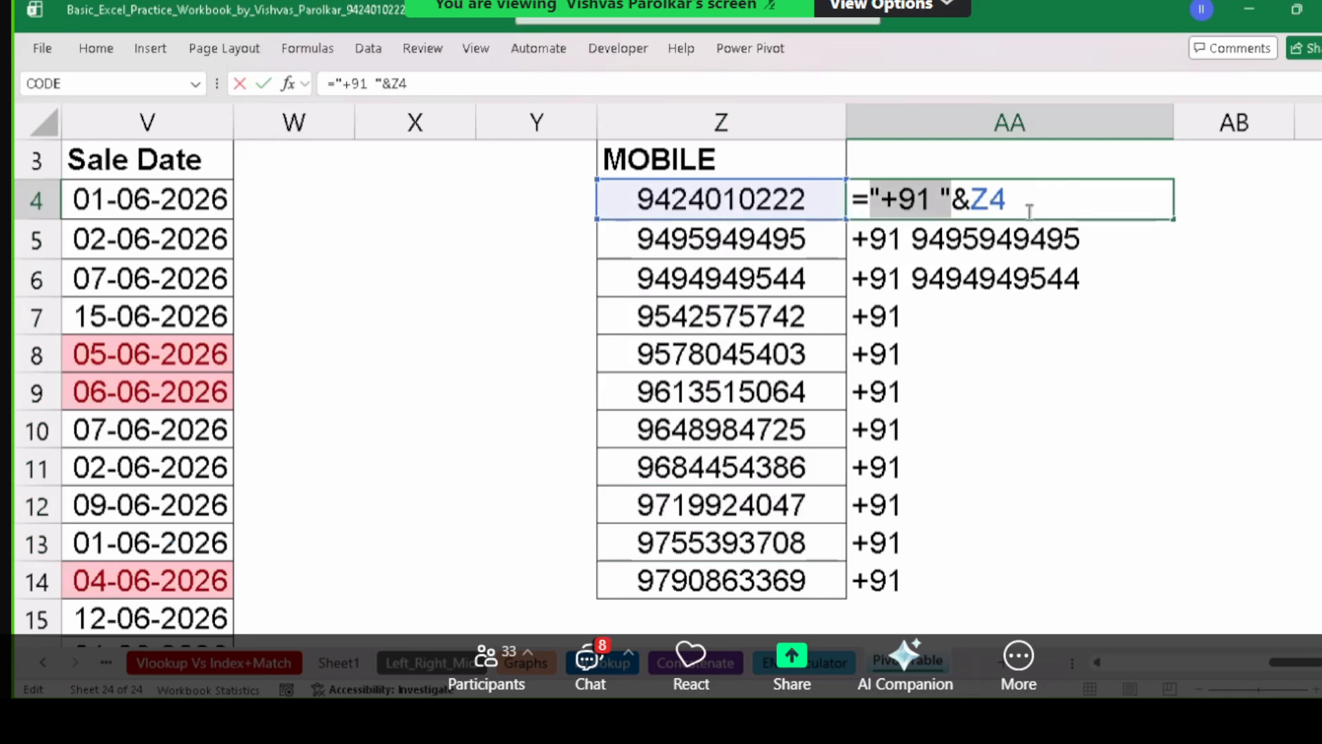
{"action": "key", "text": "ctrl+Return"}
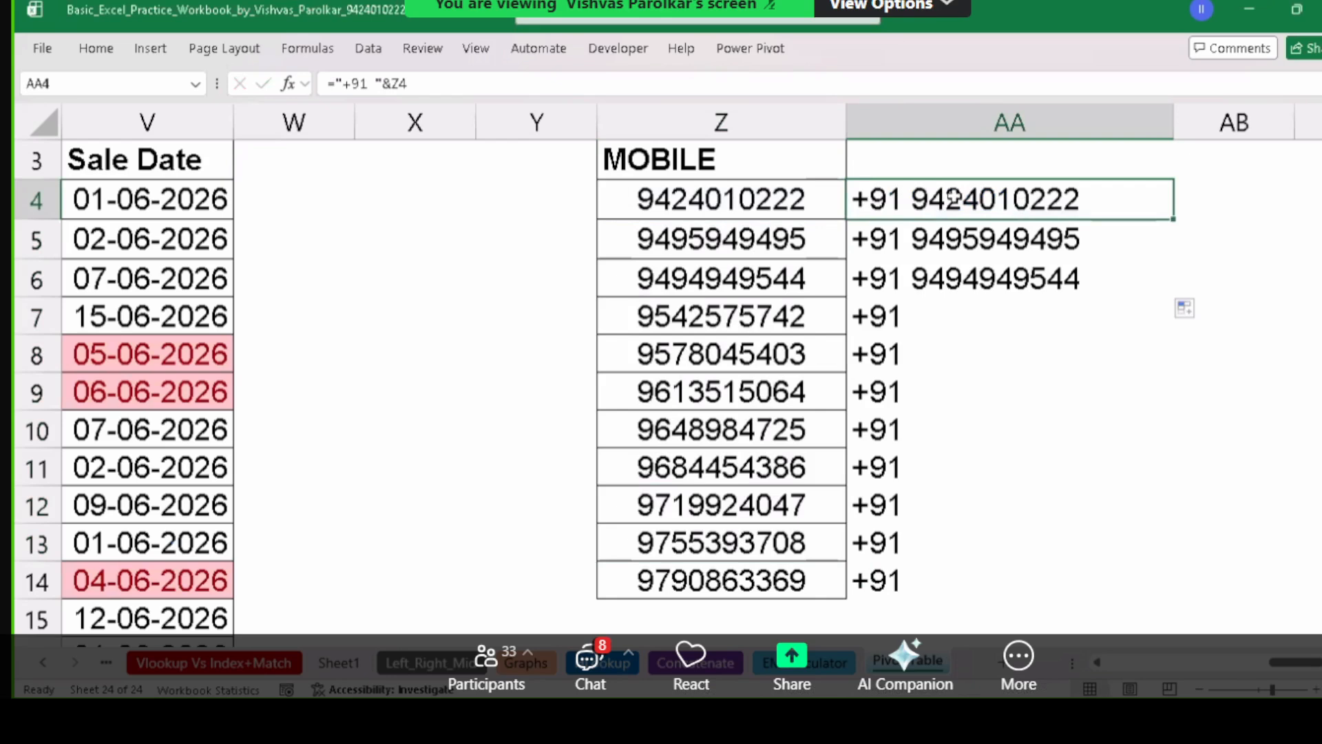
Copy AA4:AA6 and paste them back as plain values.
{"action": "left_click_drag", "start_coordinate": [953, 196], "coordinate": [962, 265]}
{"action": "key", "text": "ctrl"}
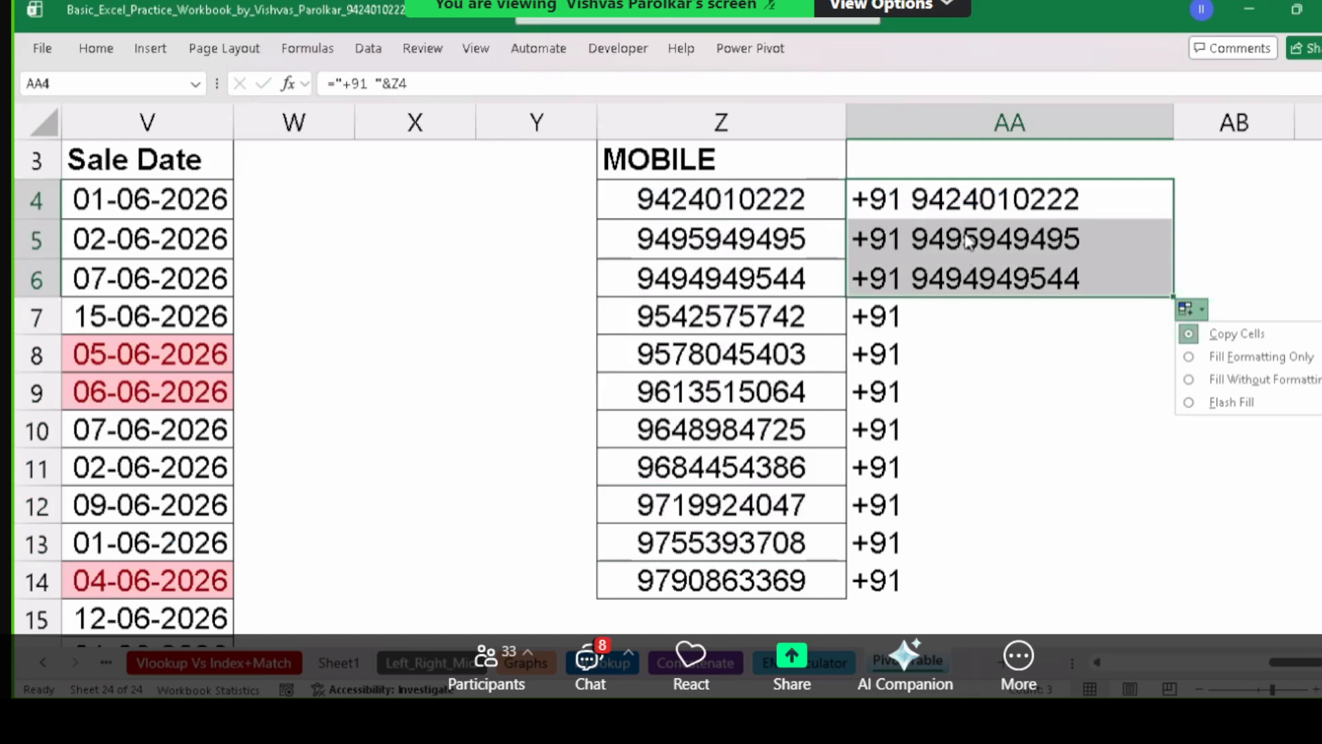
{"action": "left_click", "coordinate": [969, 202]}
{"action": "left_click_drag", "start_coordinate": [970, 202], "coordinate": [992, 273]}
{"action": "key", "text": "ctrl+c"}
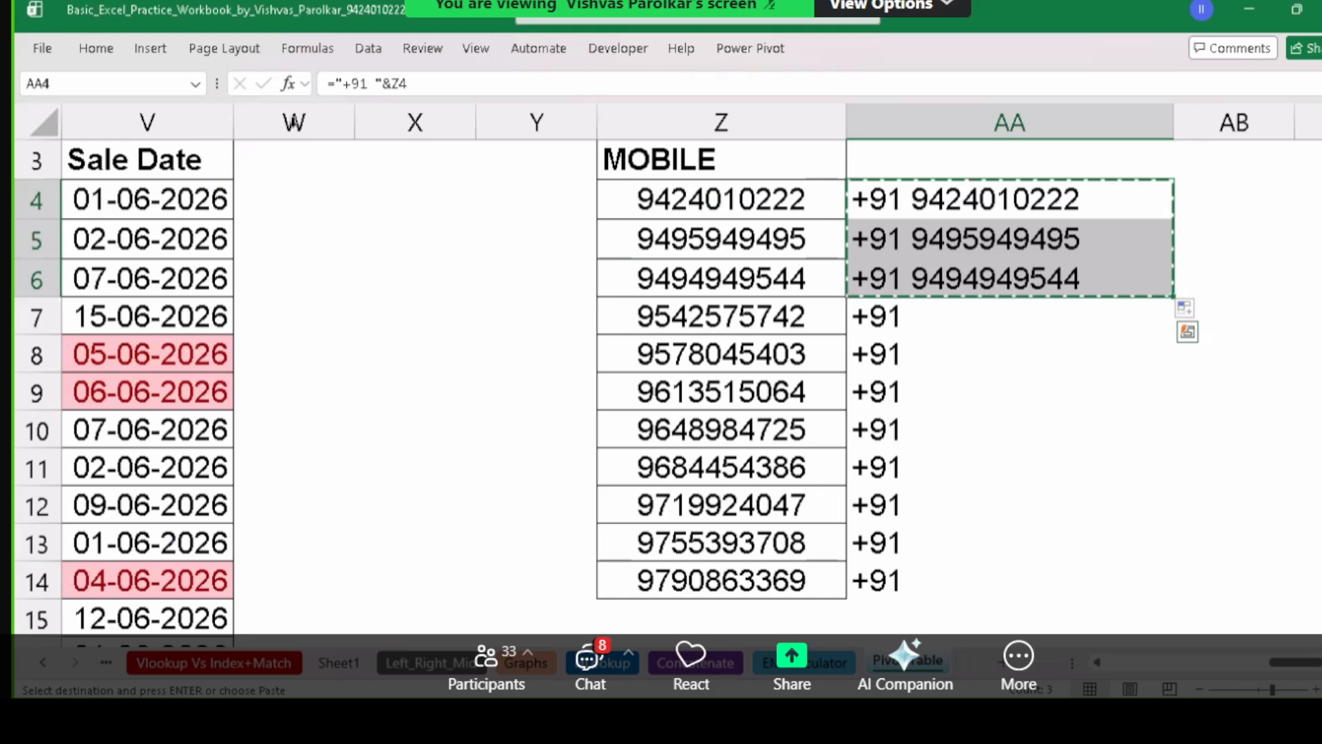
{"action": "left_click", "coordinate": [91, 57]}
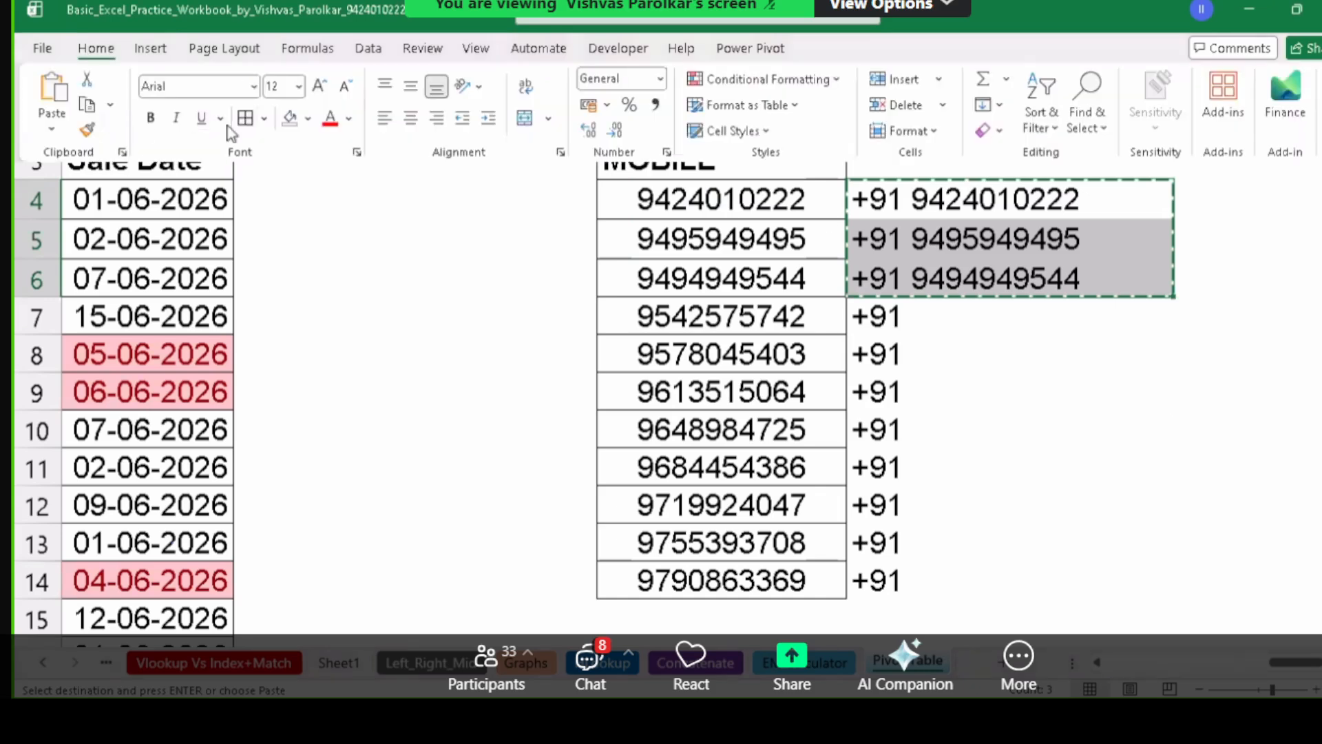
{"action": "left_click", "coordinate": [56, 134]}
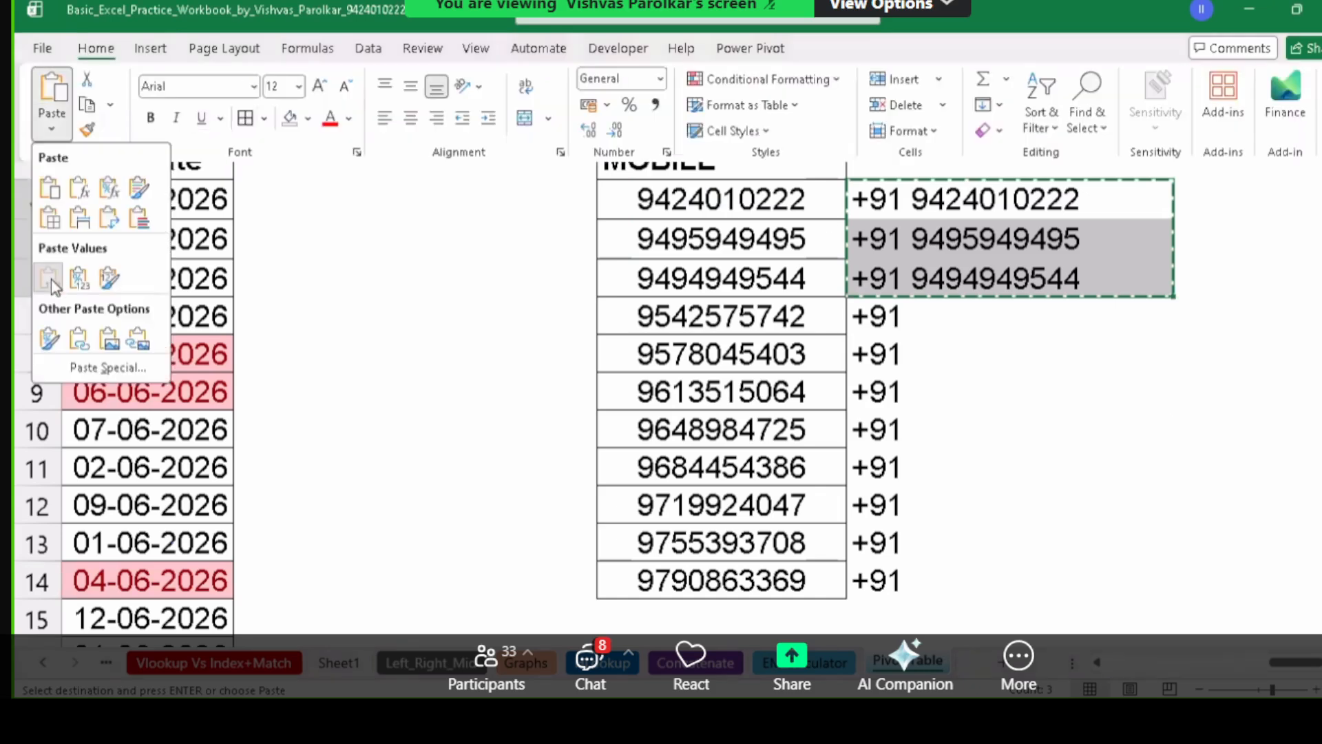
{"action": "left_click", "coordinate": [1081, 260]}
Re-enter AA5 and dismiss Excel's suggested formula correction.
{"action": "double_click", "coordinate": [919, 240]}
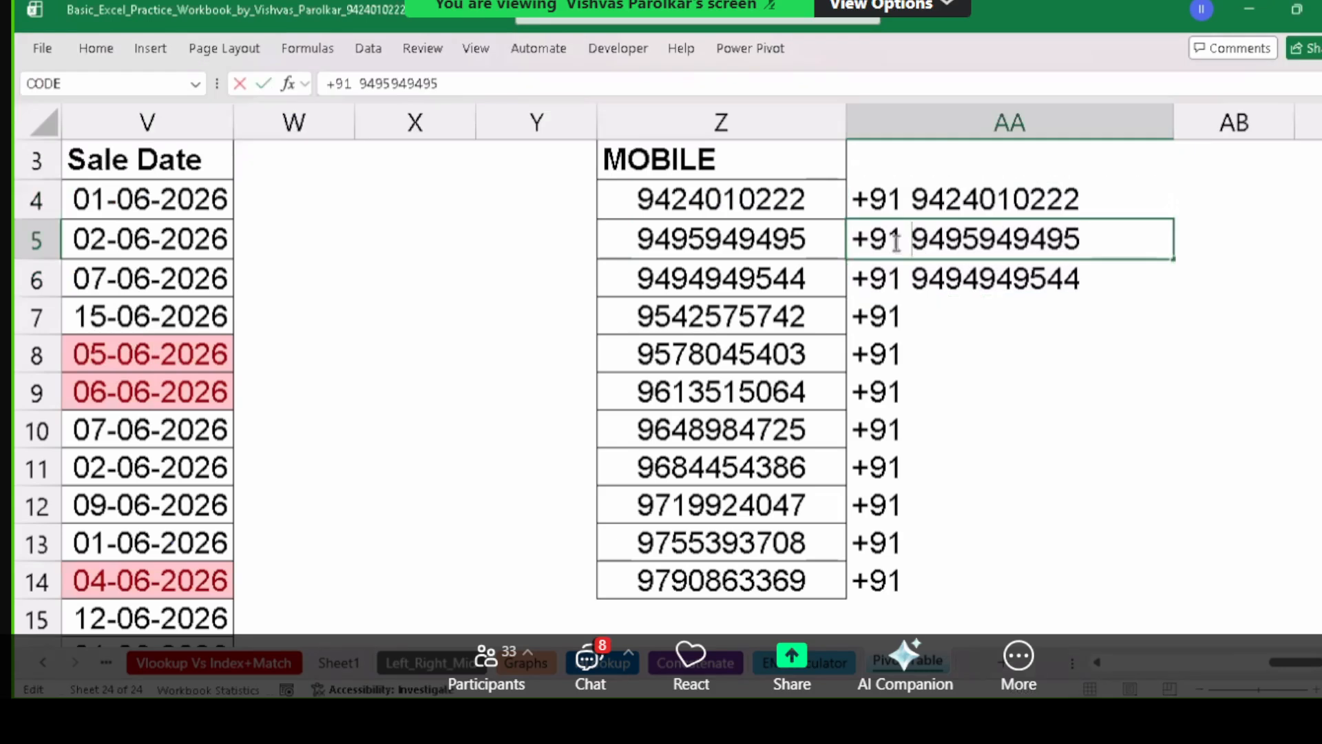
{"action": "mouse_move", "coordinate": [887, 242]}
{"action": "left_mouse_down"}
{"action": "mouse_move", "coordinate": [851, 245]}
{"action": "mouse_move", "coordinate": [909, 240]}
{"action": "left_mouse_up"}
{"action": "left_click", "coordinate": [946, 239]}
{"action": "key", "text": "Return"}
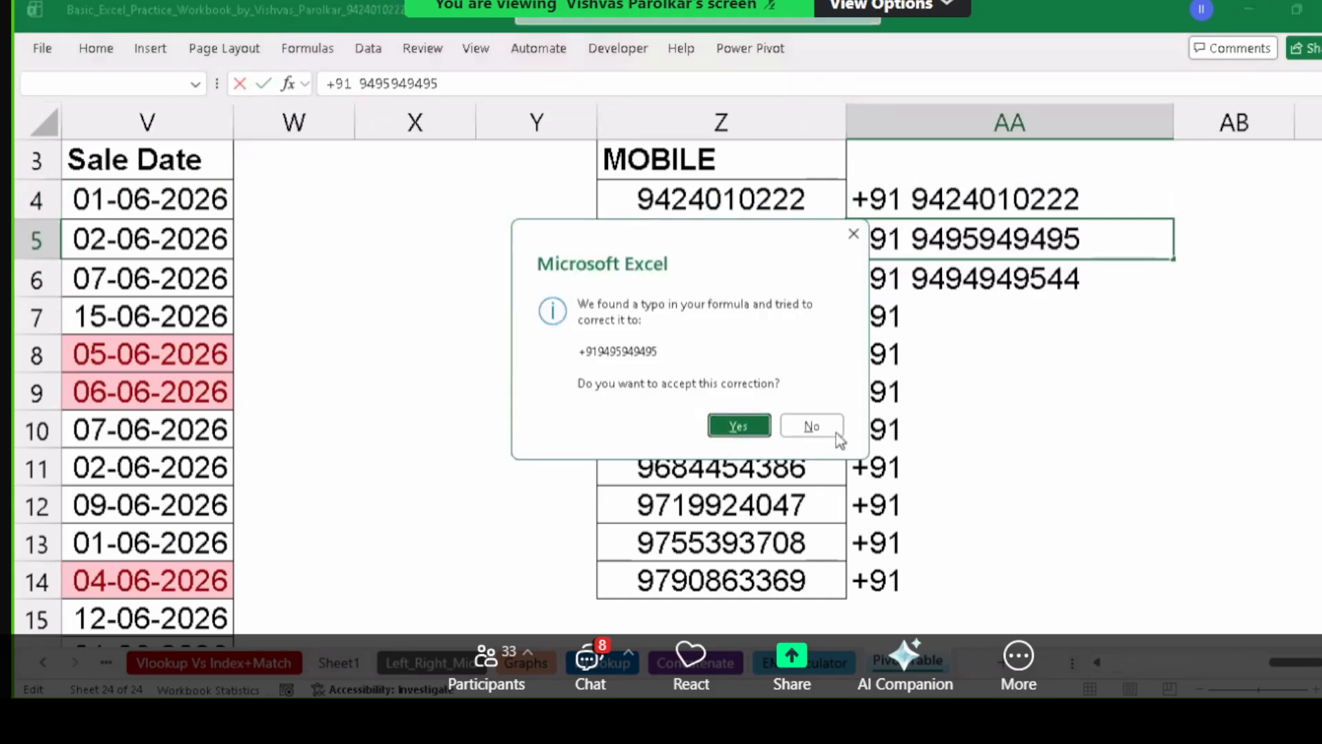
{"action": "key", "text": "Return"}
Delete the extra MOBILE and +91 cells in Z7:AA14, shifting cells up.
{"action": "left_click_drag", "start_coordinate": [967, 217], "coordinate": [983, 291]}
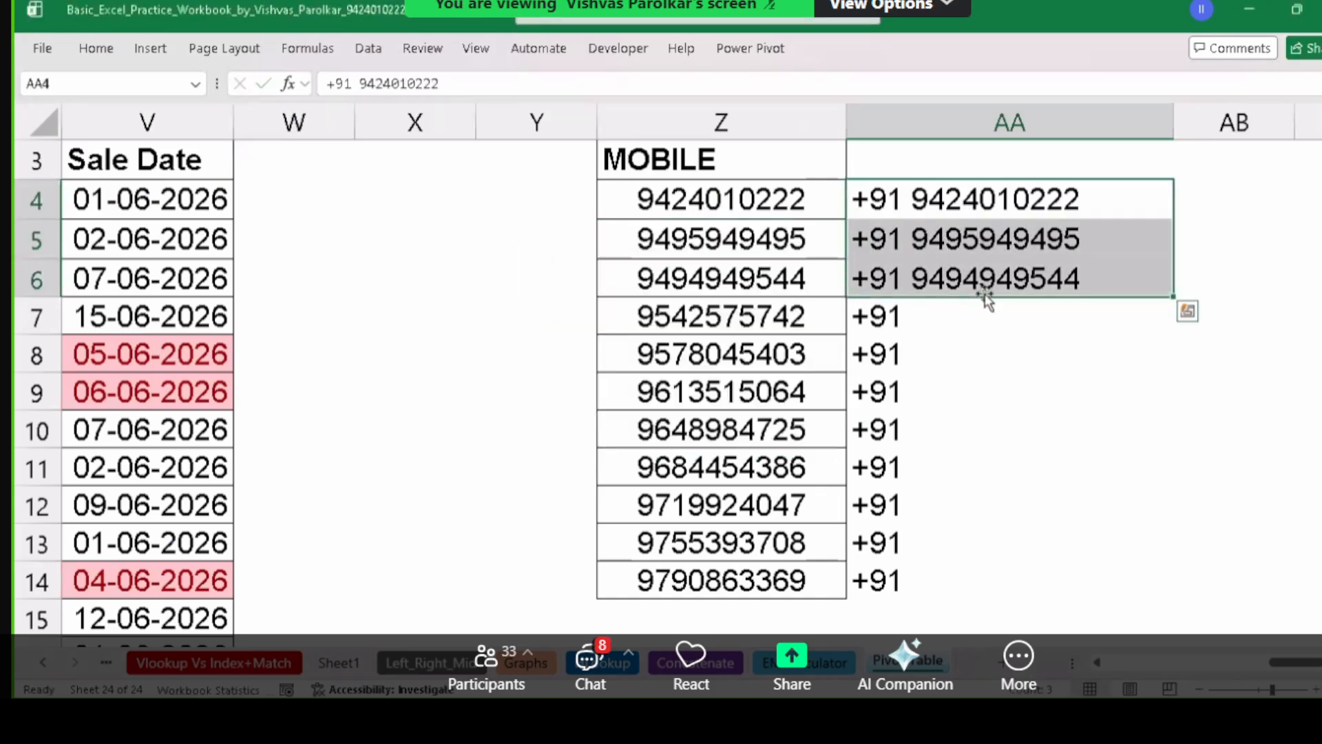
{"action": "left_click_drag", "start_coordinate": [650, 329], "coordinate": [853, 543]}
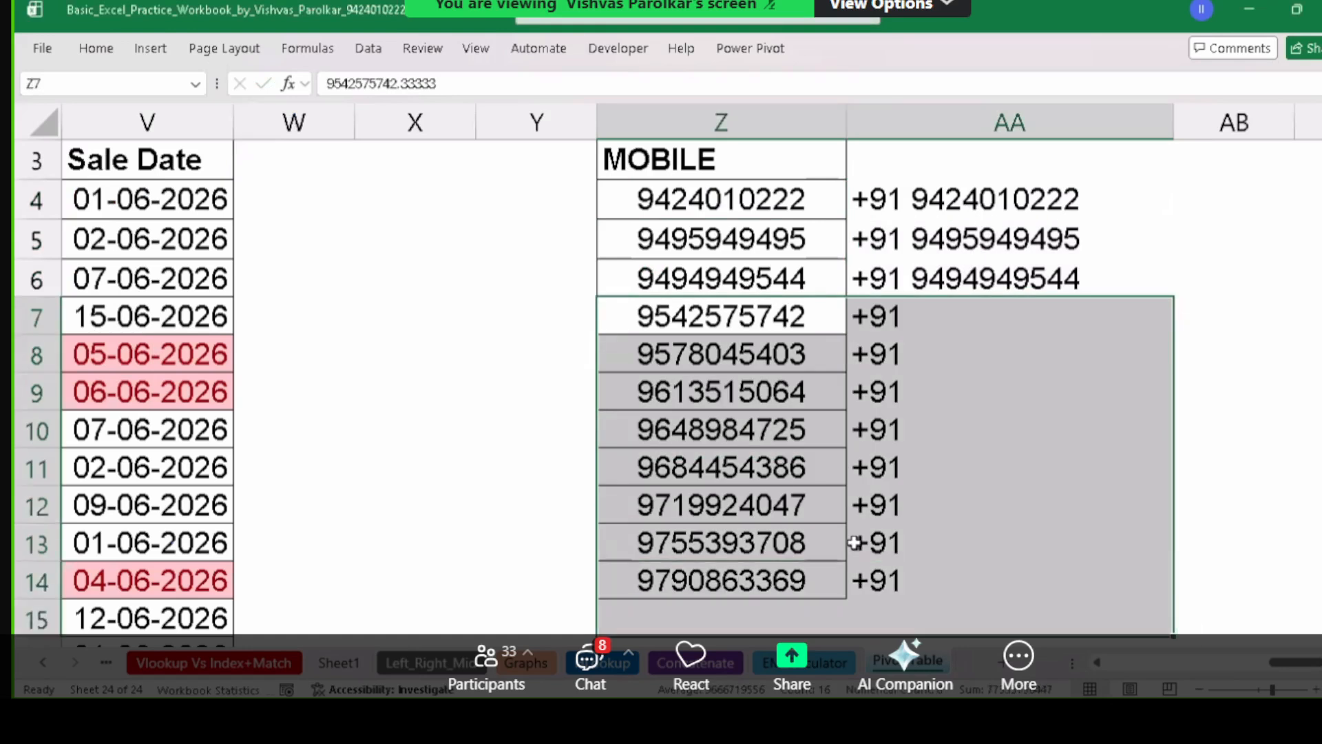
{"action": "key", "text": "ctrl+minus"}
{"action": "left_click", "coordinate": [886, 358]}
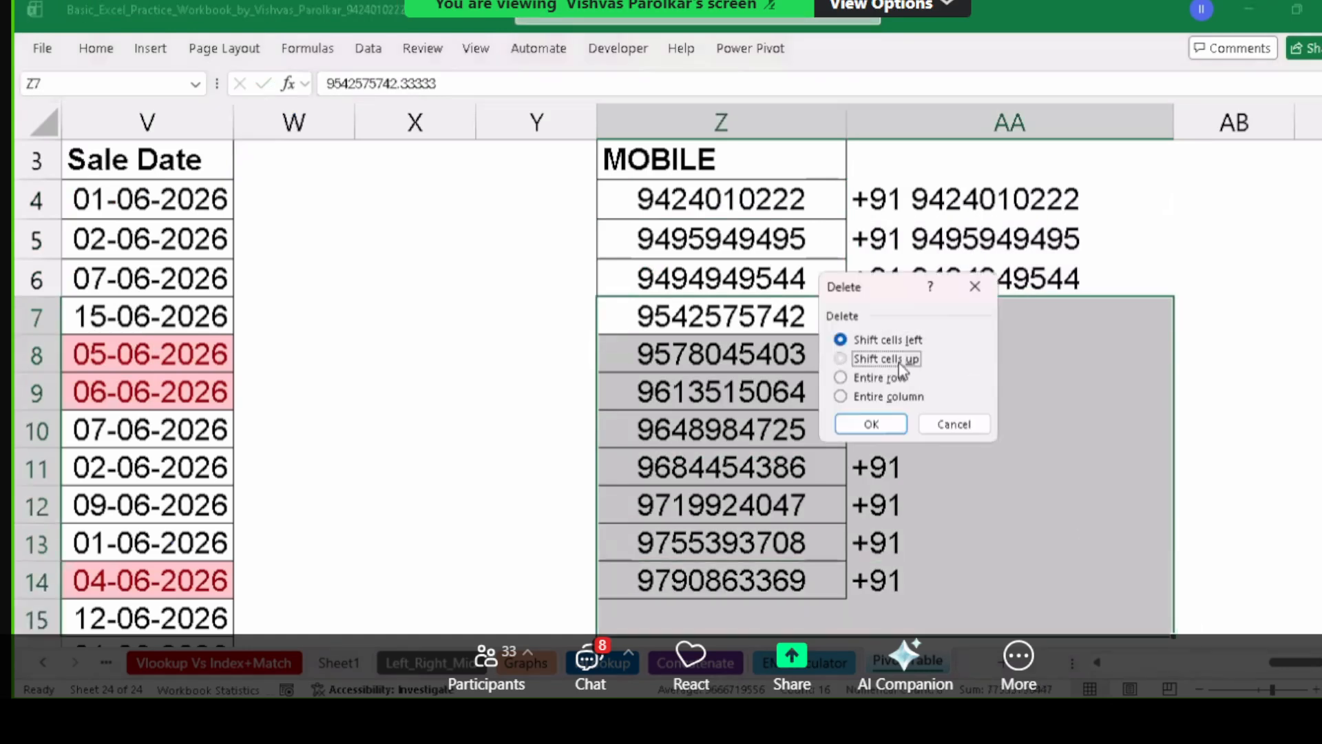
{"action": "left_click", "coordinate": [880, 421]}
{"action": "left_click", "coordinate": [1004, 227]}
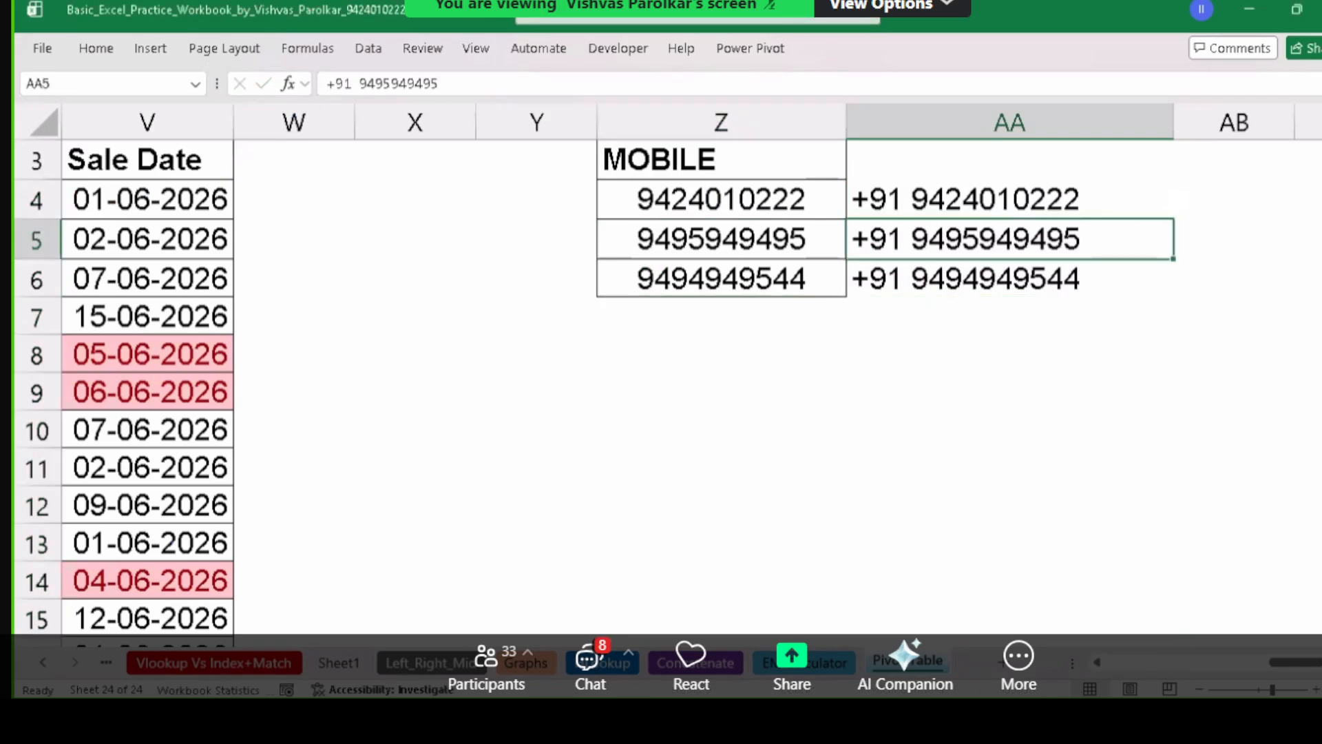
{"action": "left_click", "coordinate": [1233, 200]}
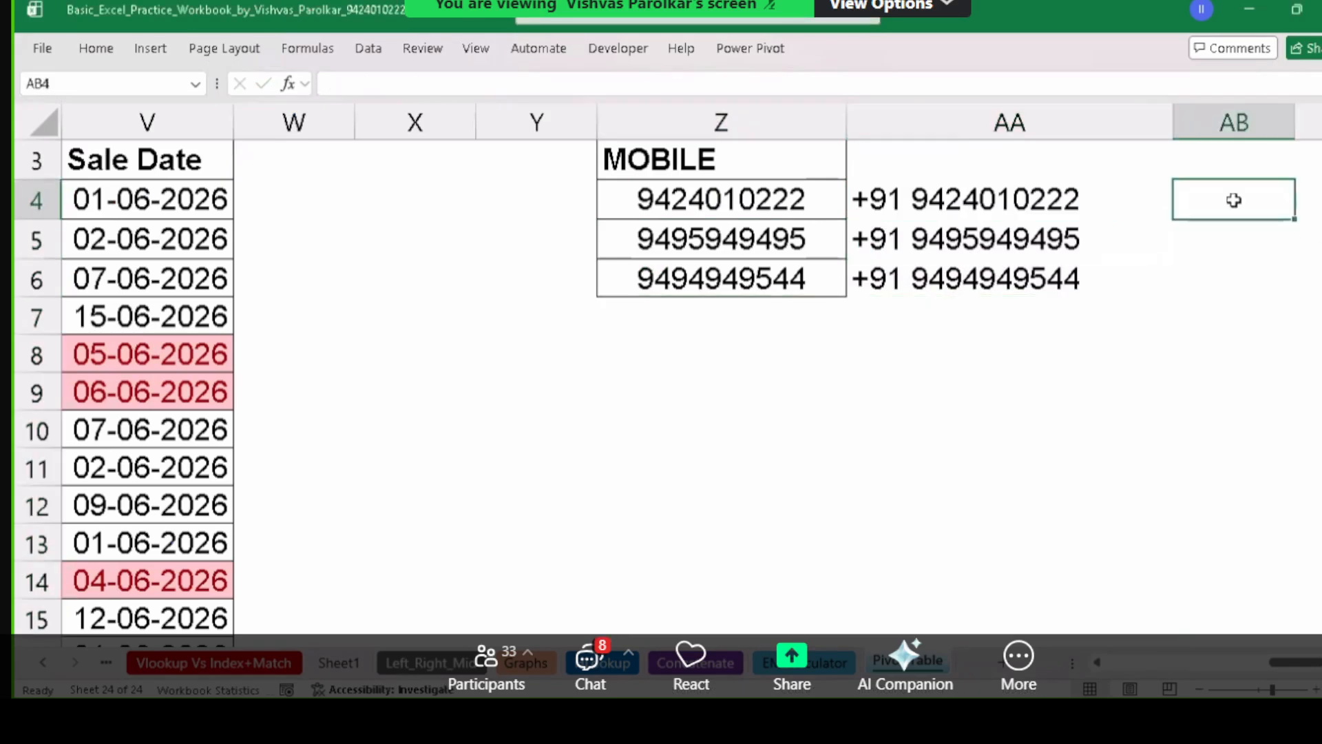
Enter the amounts 4599, 455 and 455 in AB4:AB6.
{"action": "key", "text": "Right"}
{"action": "key", "text": "Right"}
{"action": "key", "text": "Right"}
{"action": "key", "text": "Left"}
{"action": "key", "text": "Left"}
{"action": "key", "text": "Left"}
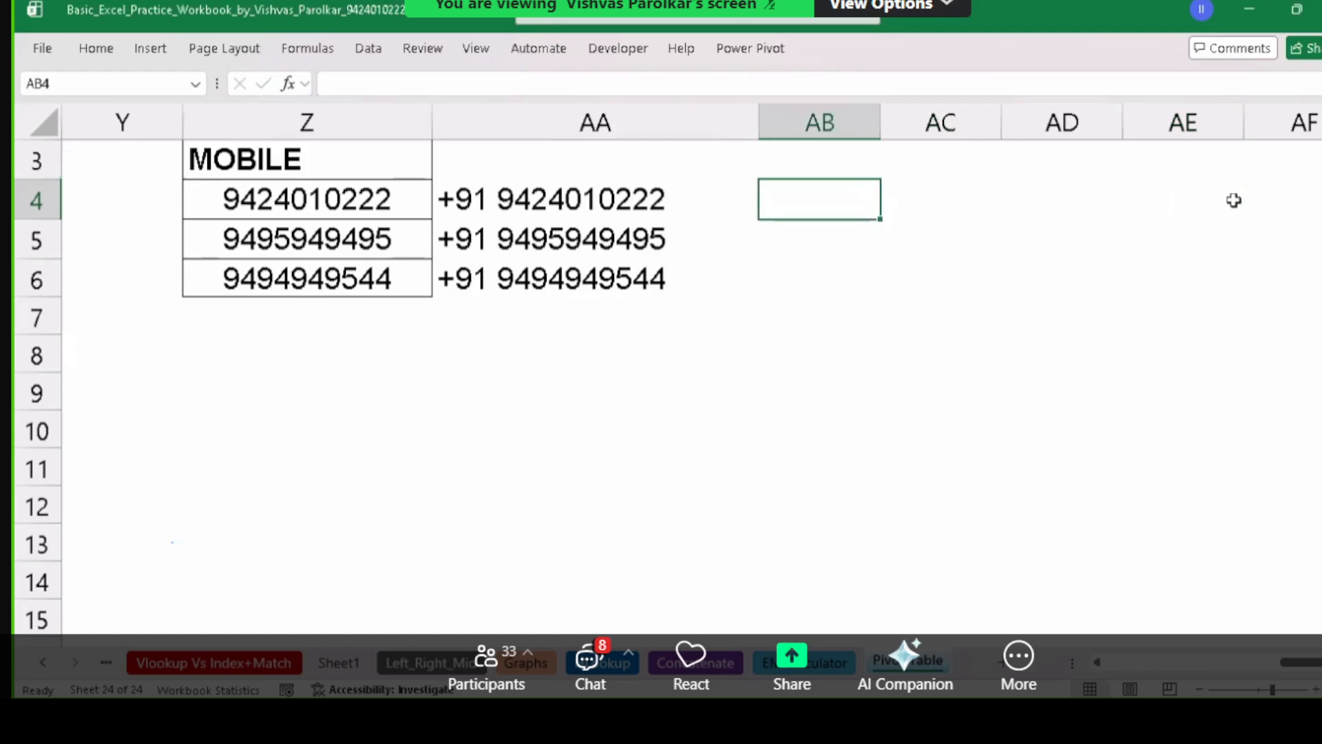
{"action": "type", "text": "4599"}
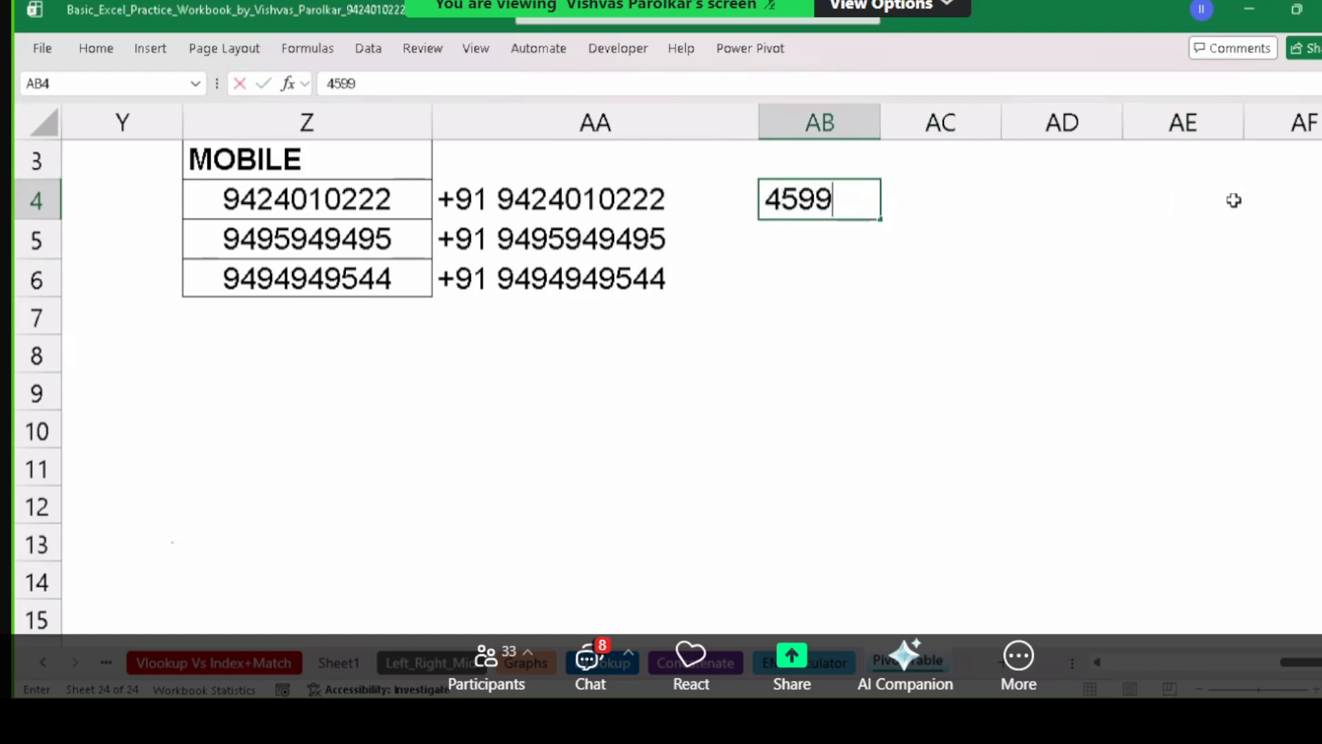
{"action": "key", "text": "Return"}
{"action": "type", "text": "455"}
{"action": "key", "text": "Return"}
{"action": "type", "text": "455"}
{"action": "key", "text": "Return"}
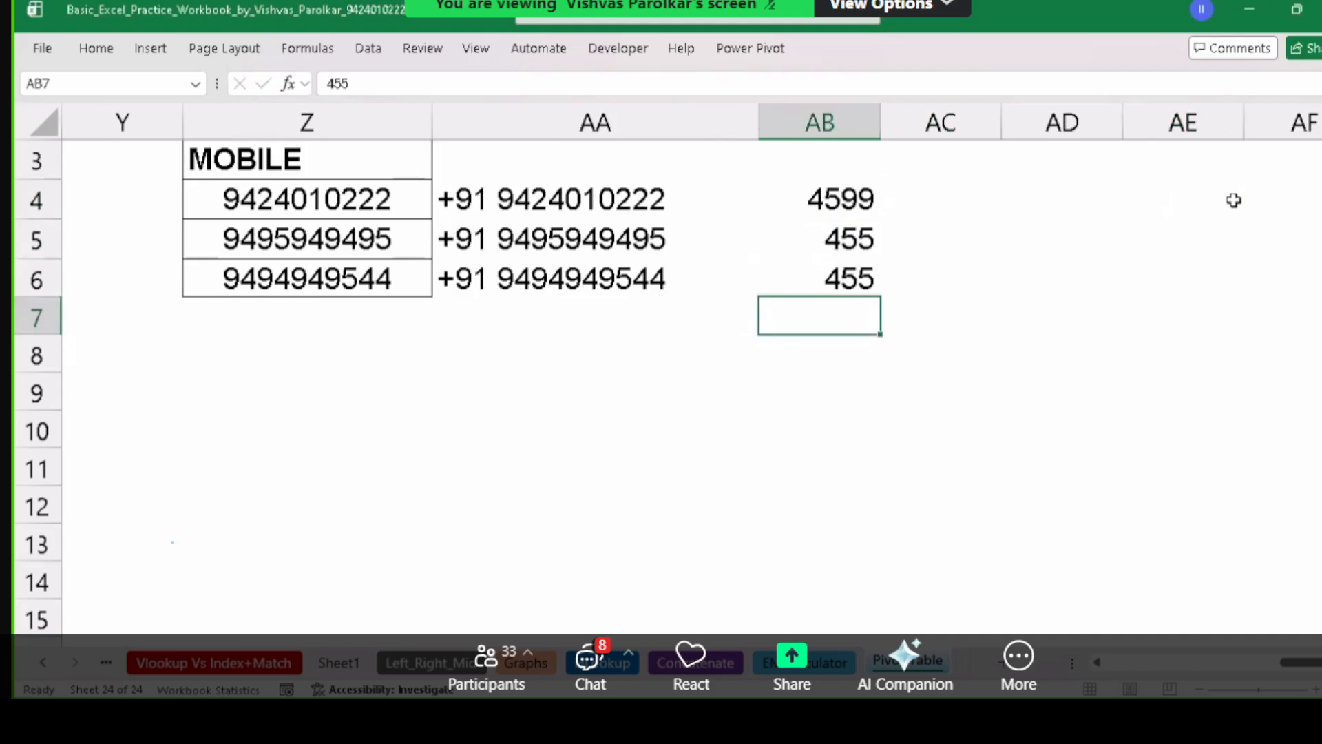
Put ="Rs. "&AB4 in AC4, fill it down to AC6, and widen column AC.
{"action": "key", "text": "Up"}
{"action": "key", "text": "Up"}
{"action": "key", "text": "Up"}
{"action": "key", "text": "Right"}
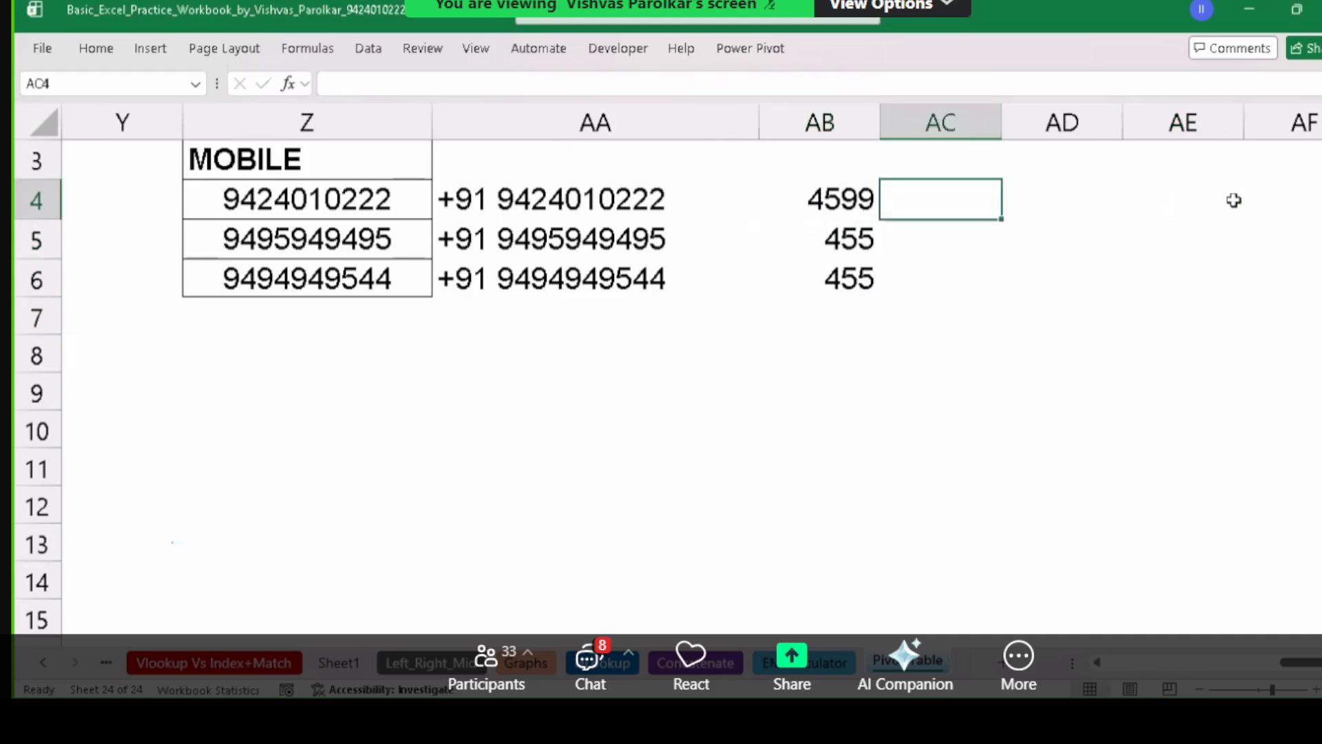
{"action": "type", "text": "=\""}
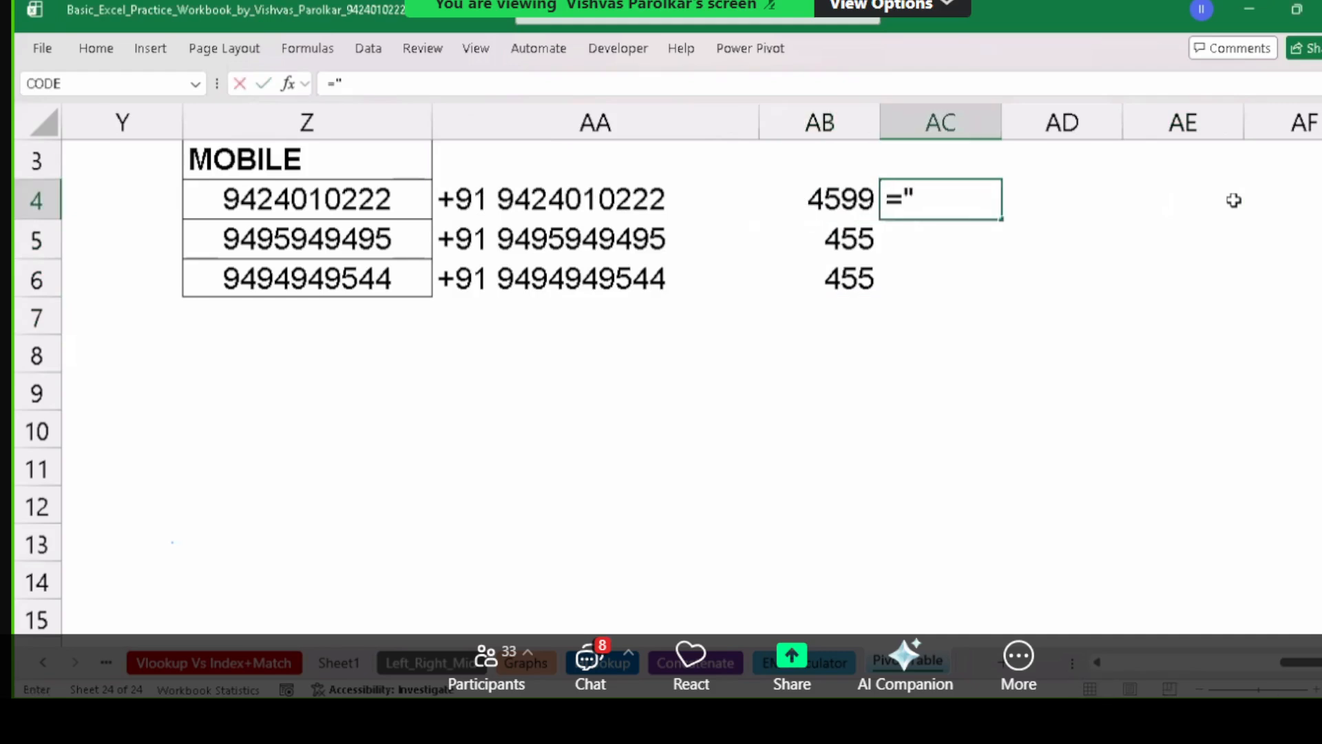
{"action": "type", "text": "Rs. \""}
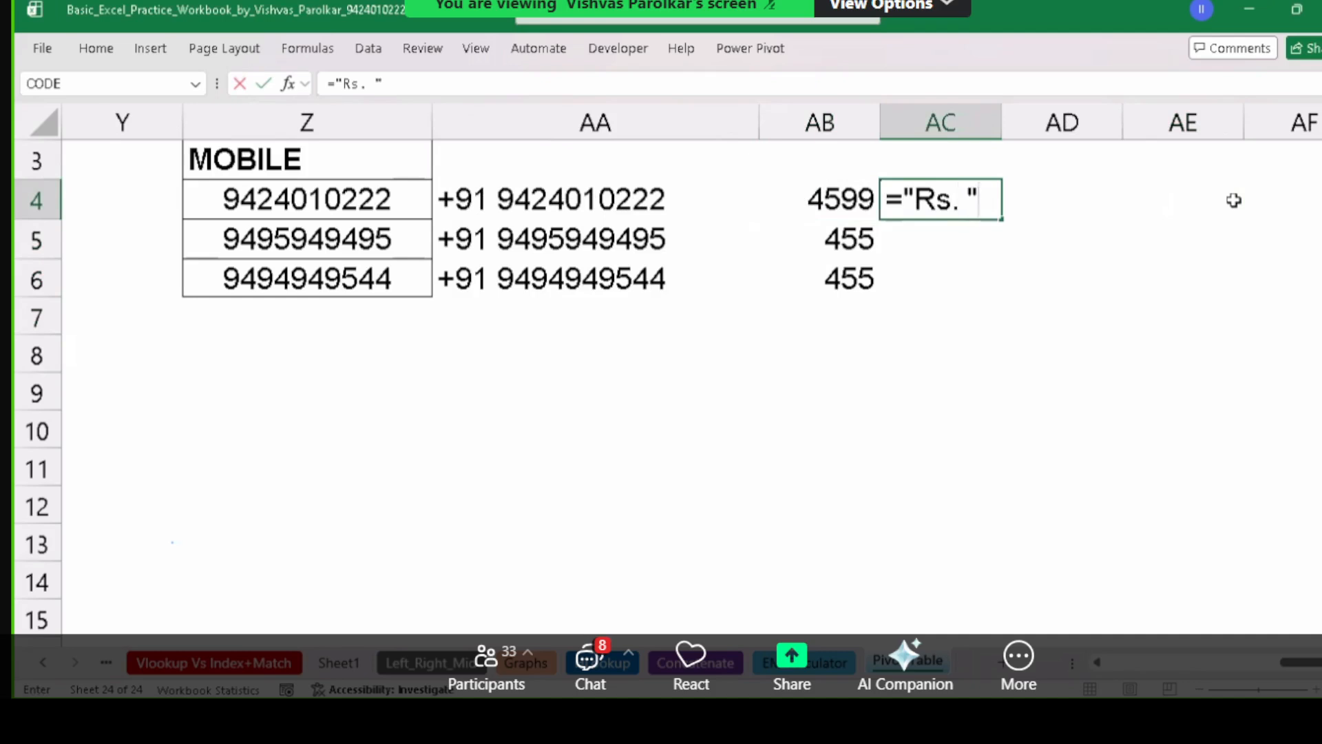
{"action": "type", "text": "&"}
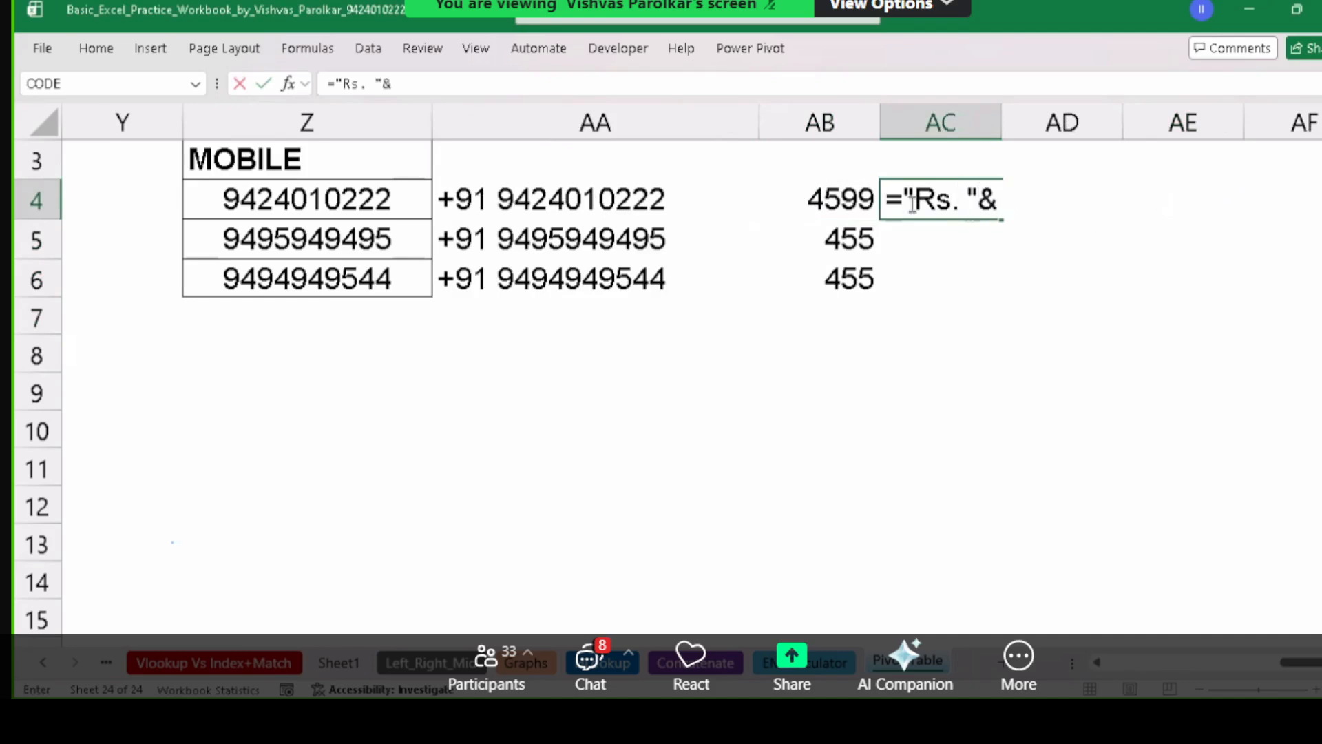
{"action": "left_click", "coordinate": [848, 199]}
{"action": "key", "text": "Return"}
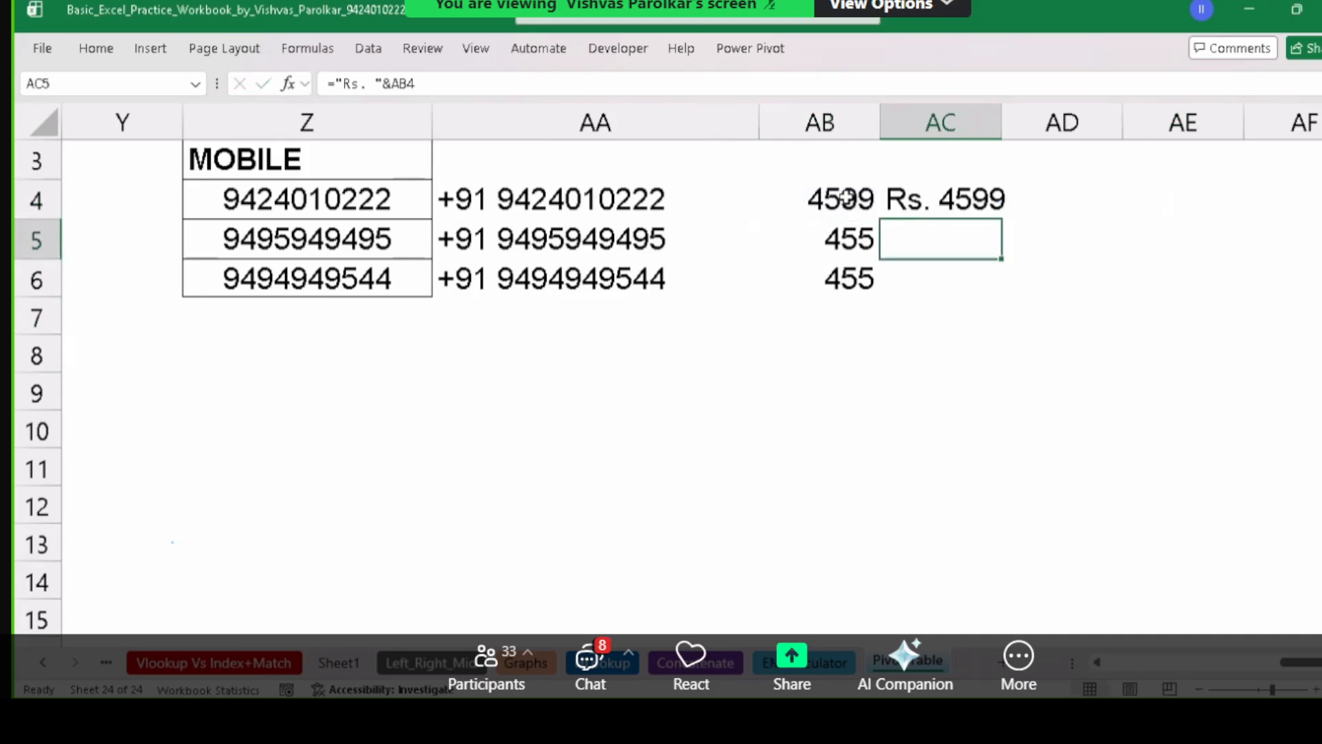
{"action": "left_click", "coordinate": [945, 201]}
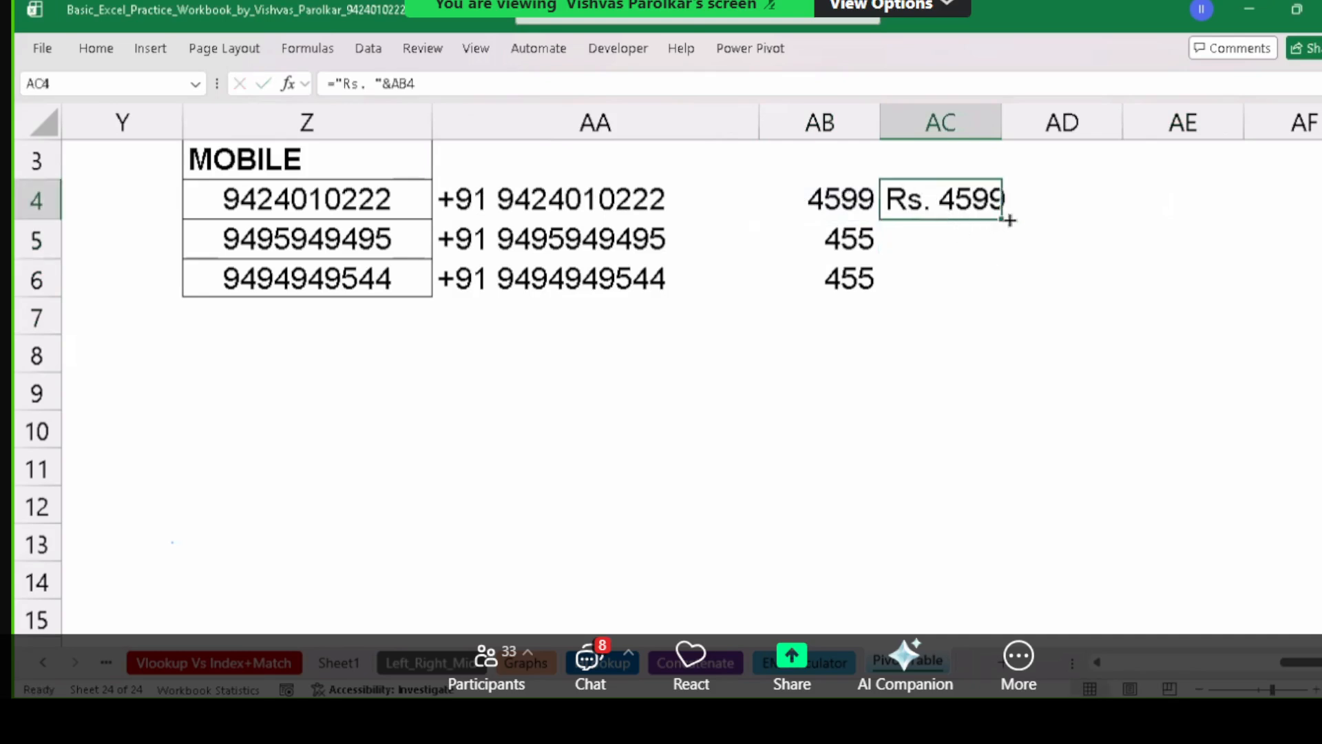
{"action": "left_click_drag", "start_coordinate": [1002, 218], "coordinate": [1007, 292]}
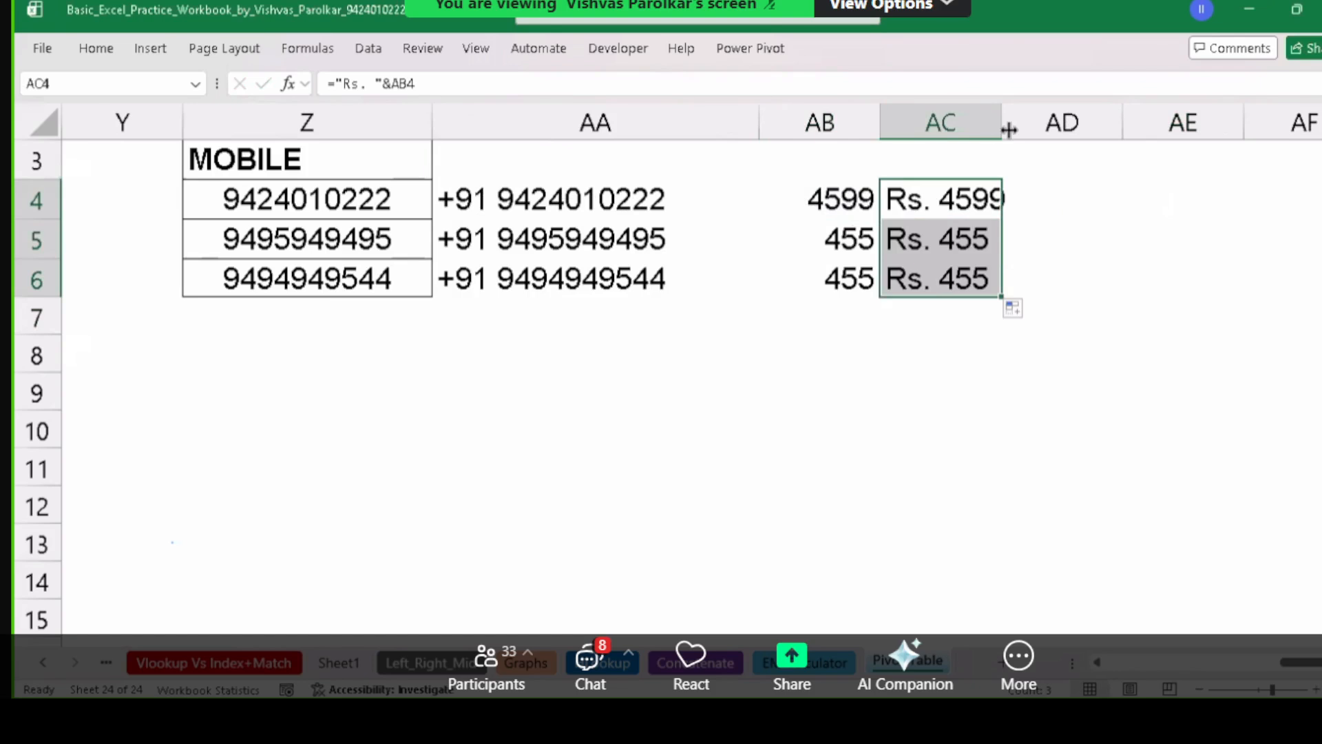
{"action": "left_click_drag", "start_coordinate": [1024, 127], "coordinate": [1116, 127]}
{"action": "left_click", "coordinate": [564, 243]}
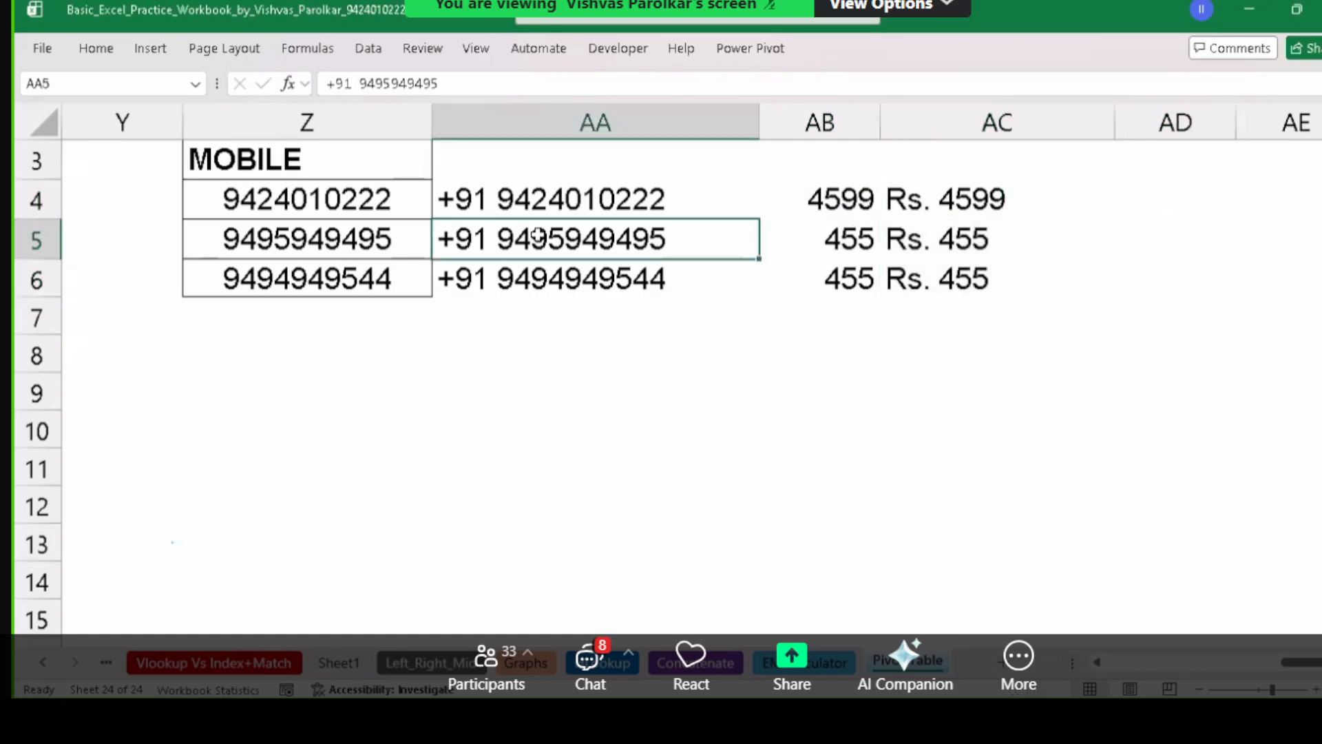
Copy AC4:AC6 and paste the Rs. amounts back as plain values.
{"action": "left_click_drag", "start_coordinate": [968, 207], "coordinate": [978, 215]}
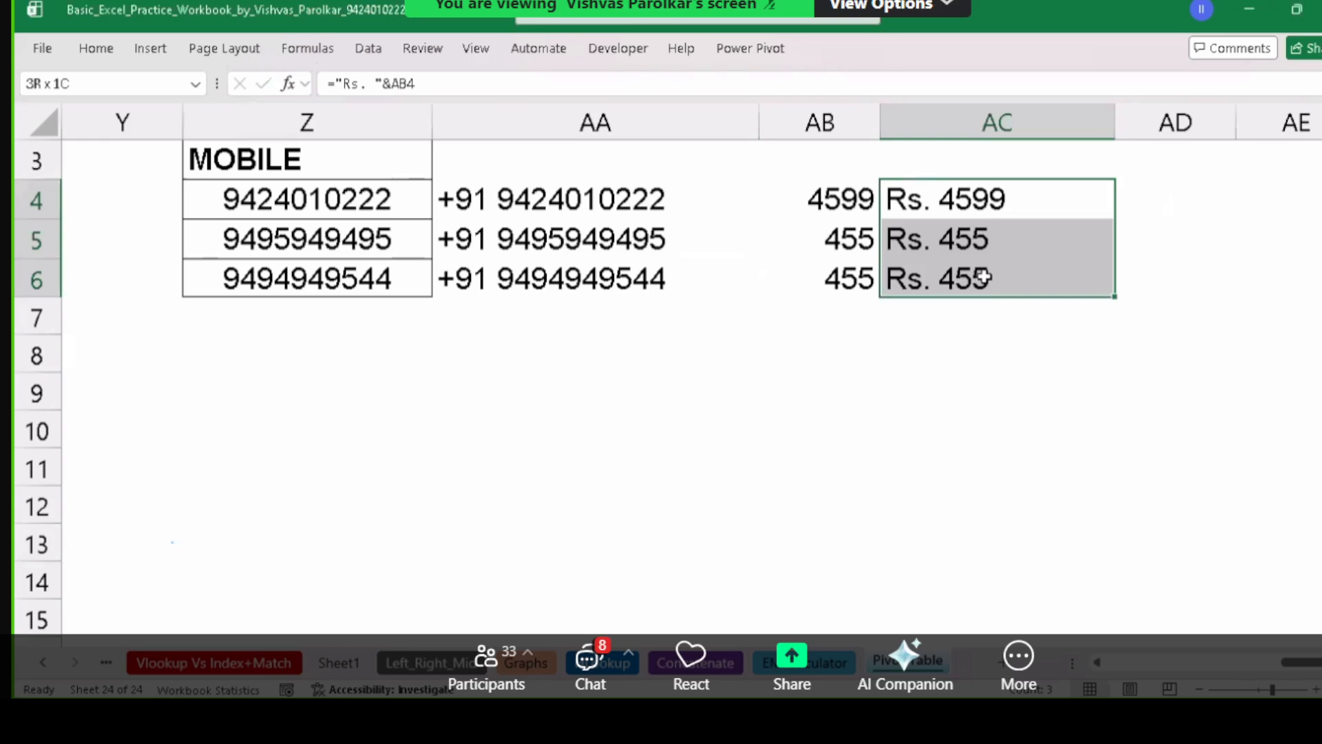
{"action": "key", "text": "ctrl+c"}
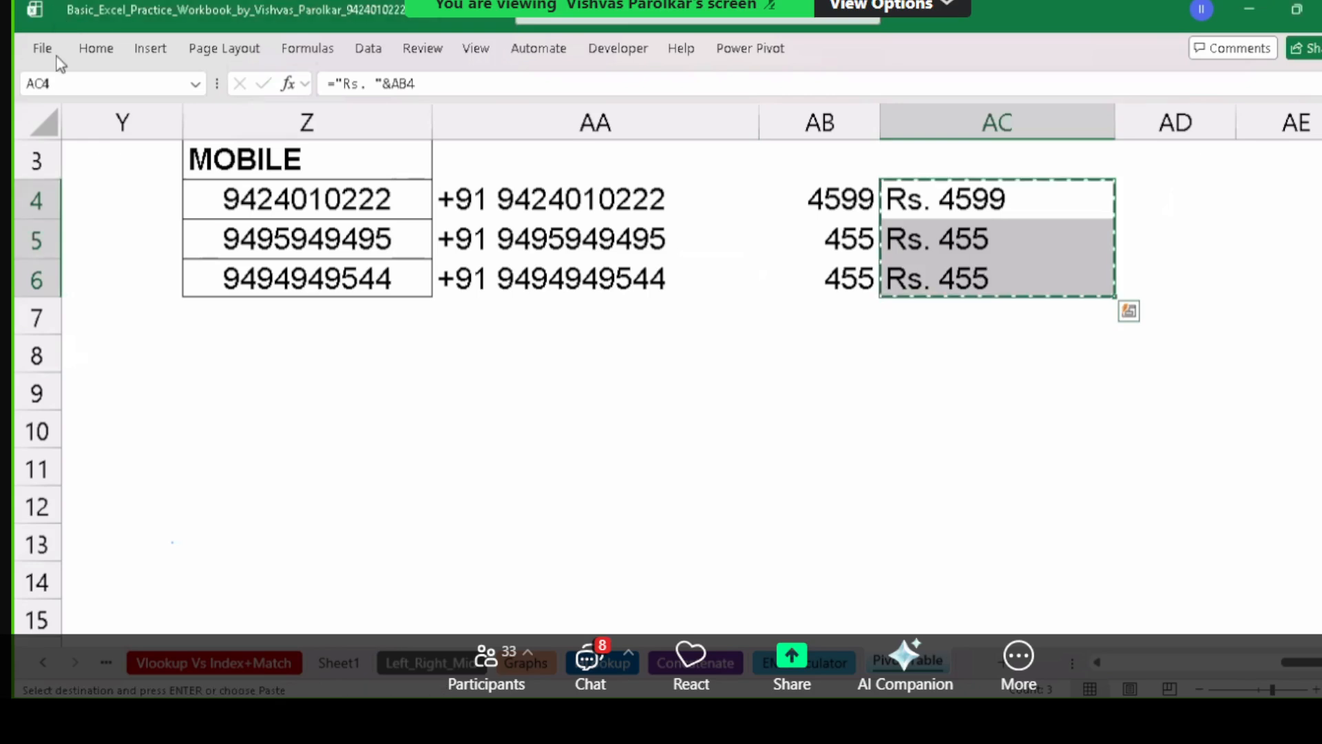
{"action": "left_click", "coordinate": [104, 57]}
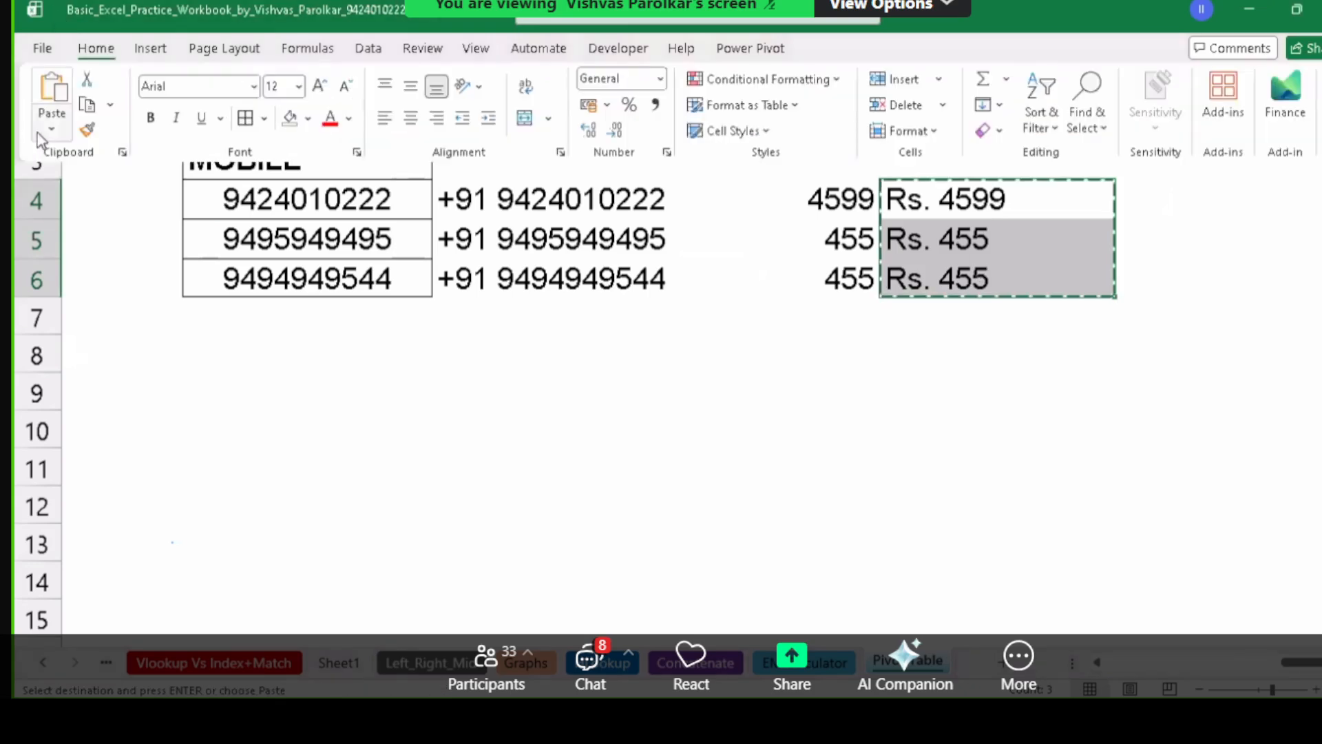
{"action": "left_click", "coordinate": [50, 129]}
{"action": "left_click", "coordinate": [47, 278]}
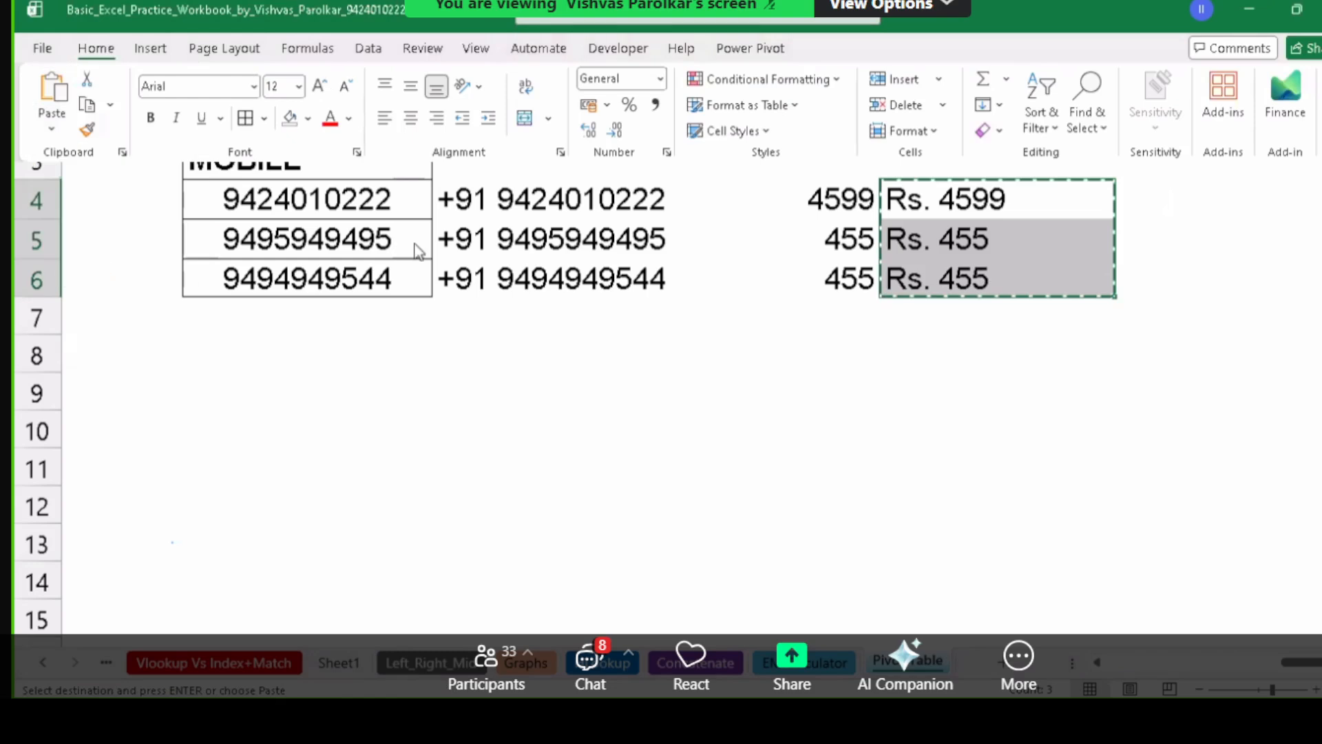
Check that AC4:AC6 now hold plain Rs. text values.
{"action": "left_click", "coordinate": [937, 206]}
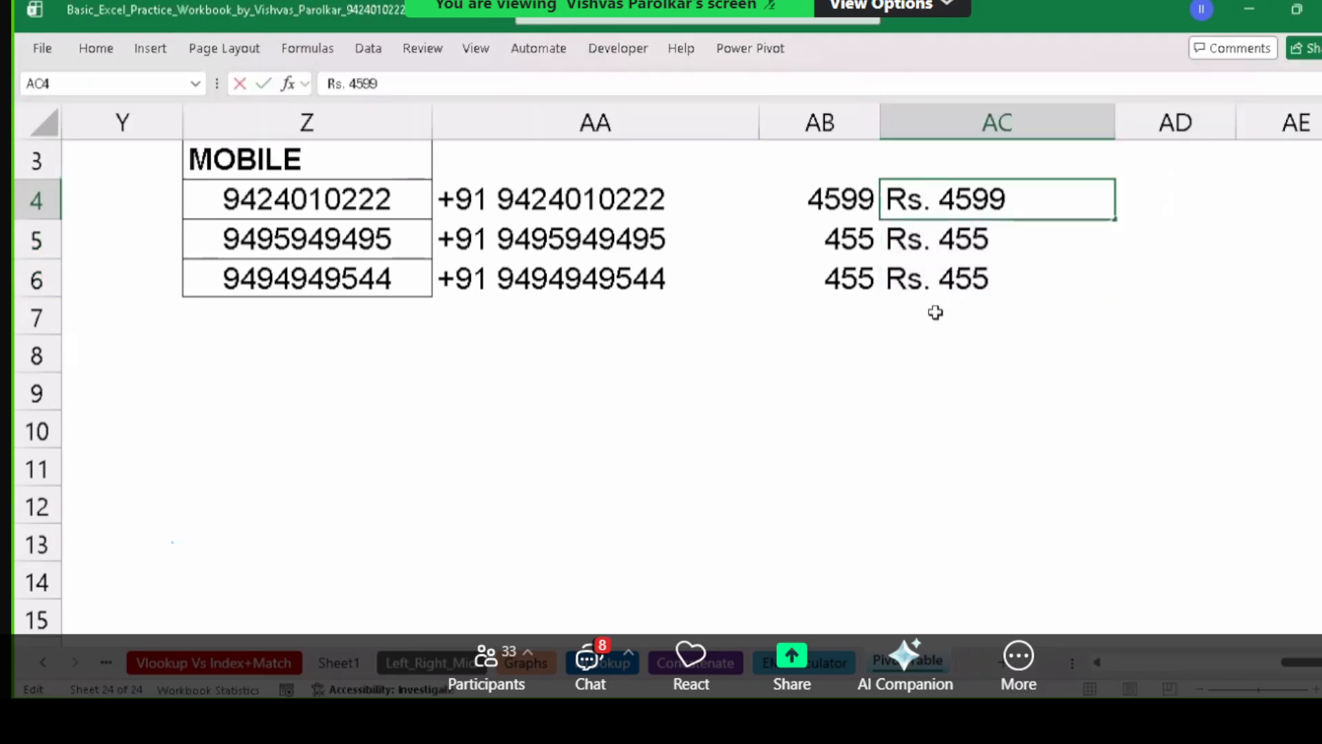
{"action": "left_click", "coordinate": [930, 241]}
{"action": "left_click", "coordinate": [927, 272]}
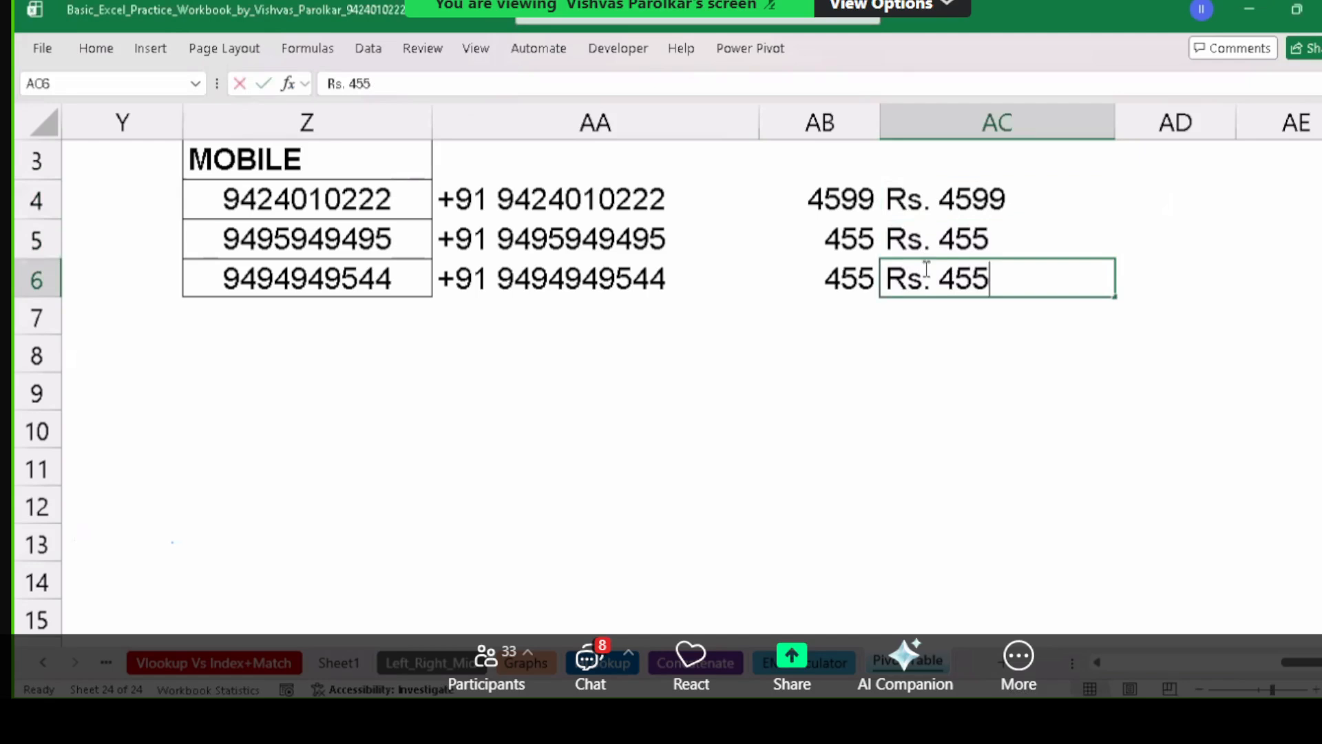
{"action": "left_click", "coordinate": [927, 246]}
{"action": "double_click", "coordinate": [909, 241]}
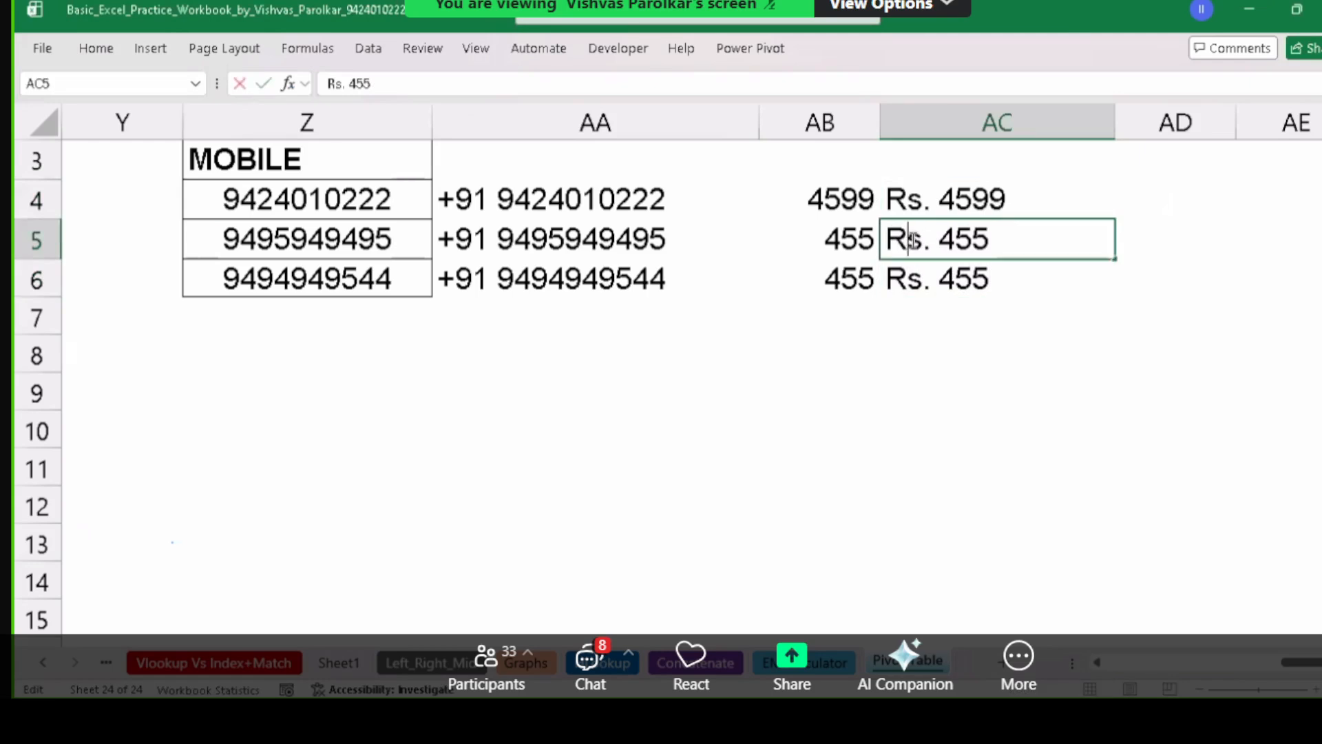
{"action": "left_click_drag", "start_coordinate": [908, 241], "coordinate": [940, 242]}
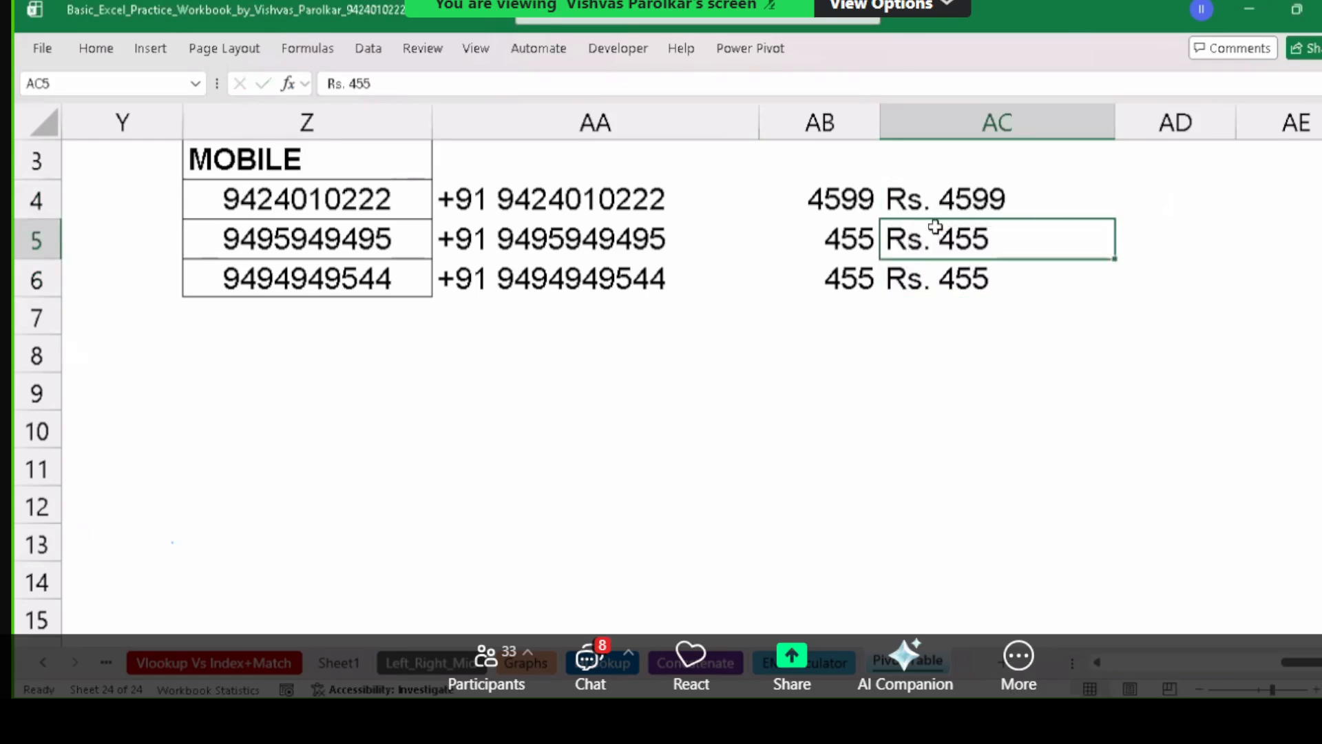
{"action": "left_click", "coordinate": [938, 192]}
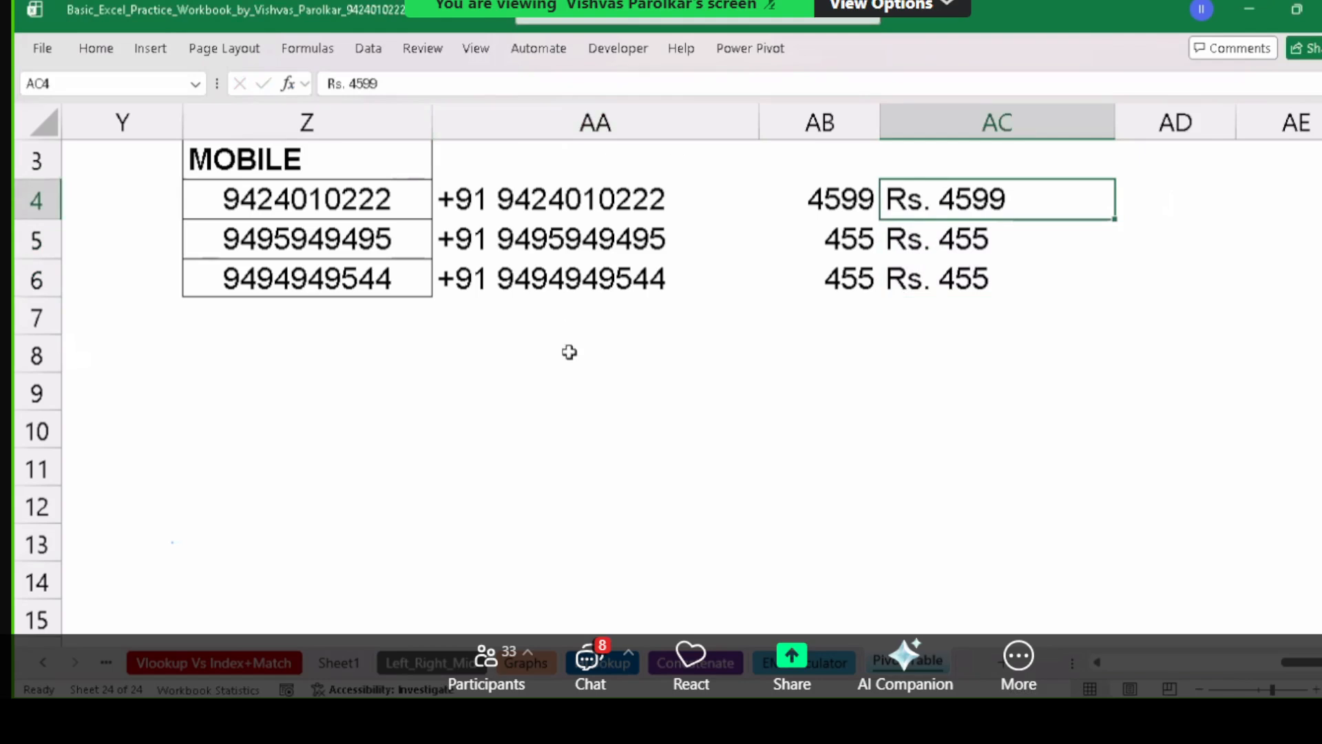
{"action": "left_click", "coordinate": [668, 333]}
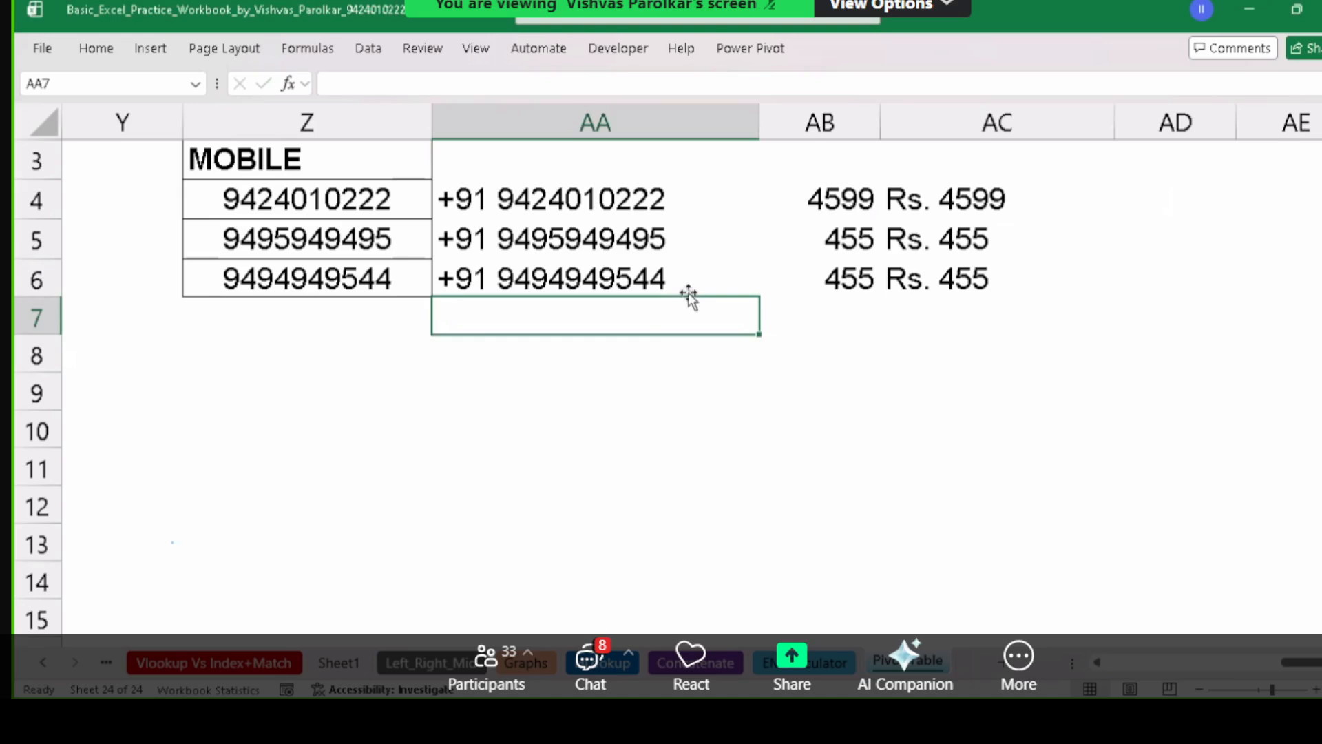
{"action": "left_click", "coordinate": [331, 370]}
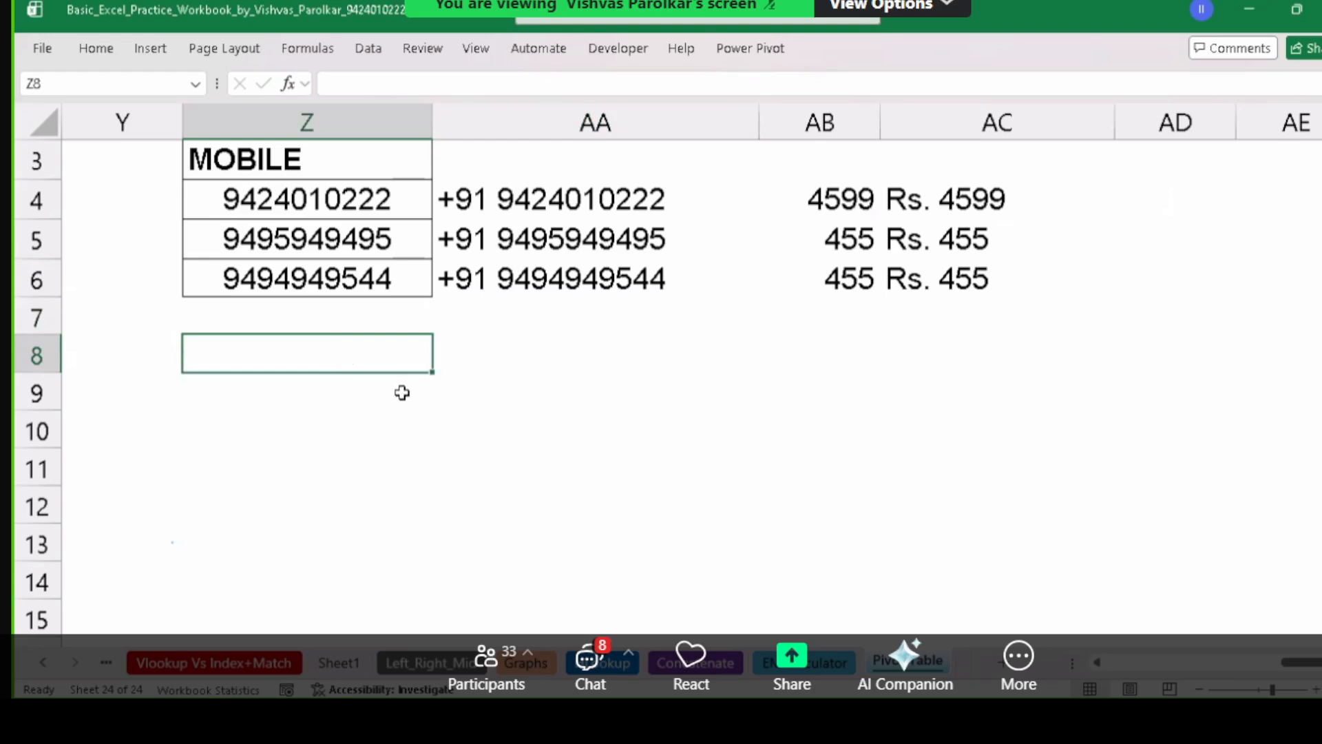
{"action": "left_click", "coordinate": [380, 389]}
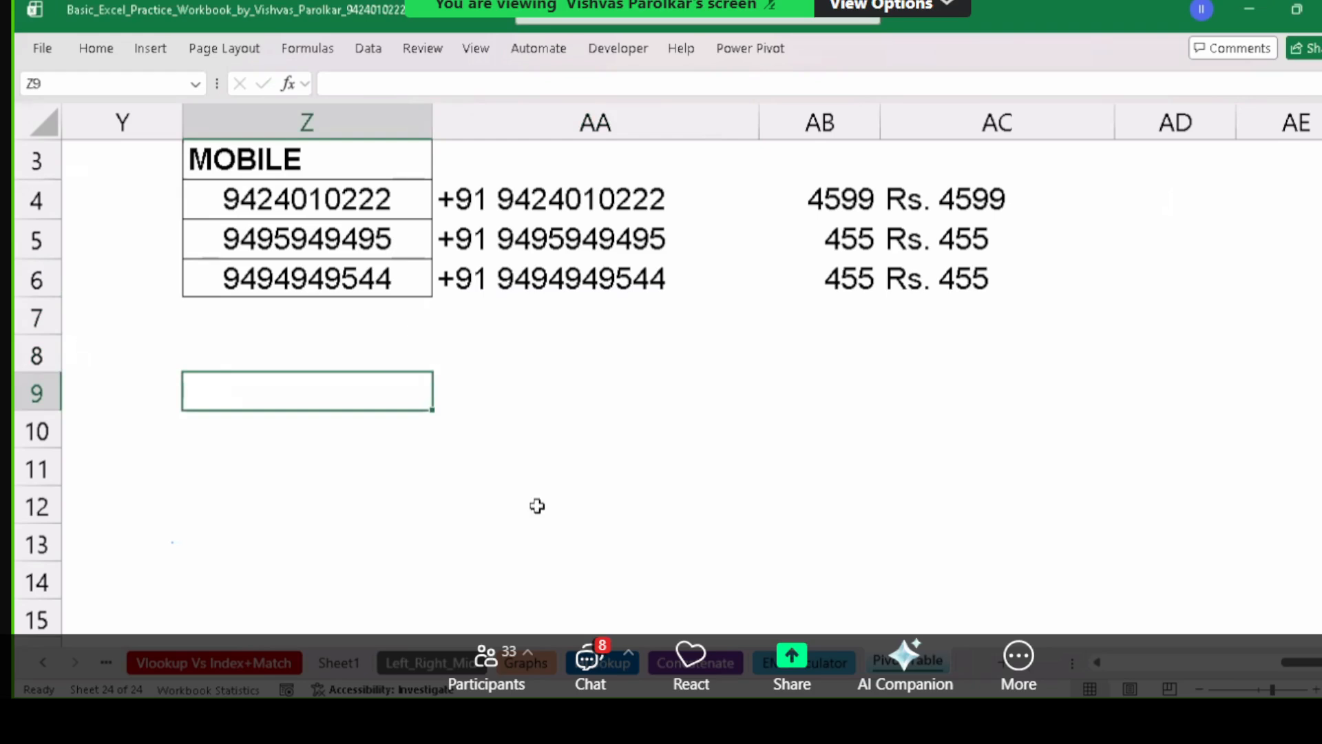
{"action": "left_click", "coordinate": [1041, 662]}
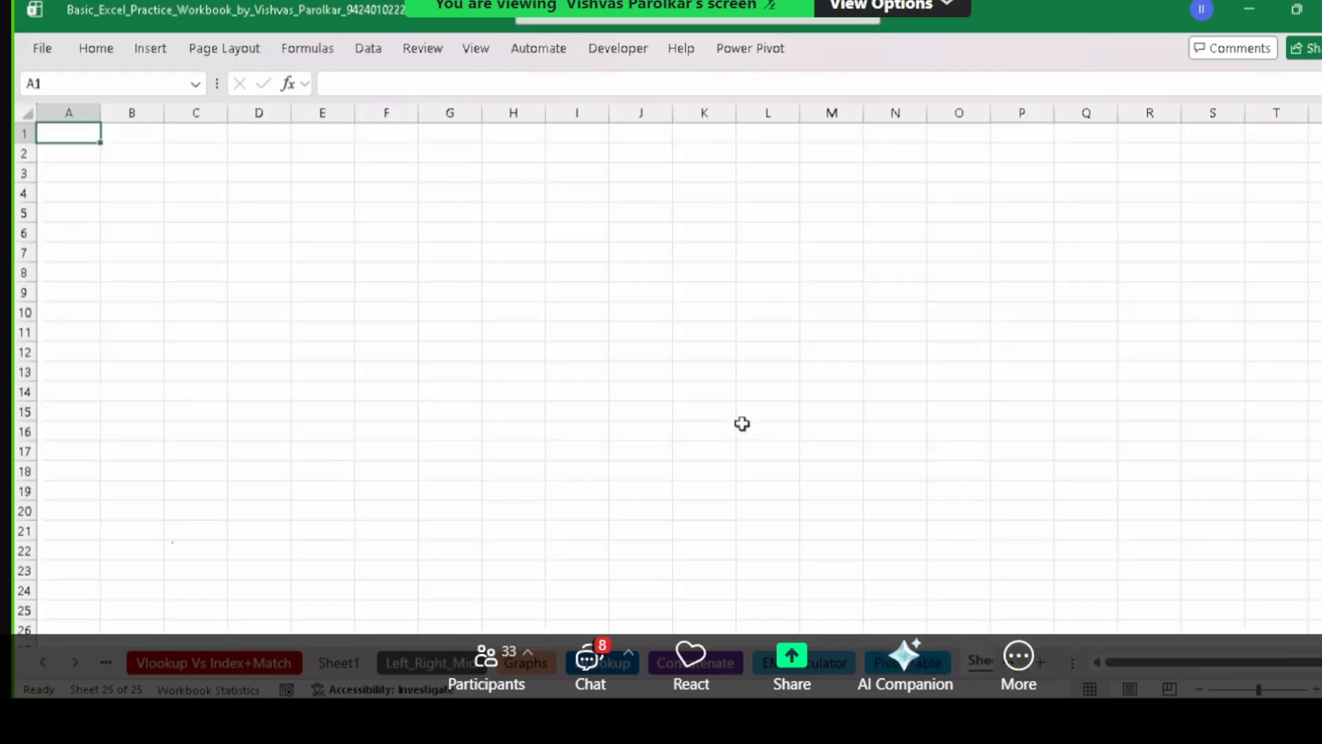
Type the headers First Name, Middle Name and Surname in B2:D2.
{"action": "left_click", "coordinate": [444, 234]}
{"action": "scroll", "coordinate": [427, 262], "scroll_direction": "up", "scroll_amount": 8}
{"action": "left_click", "coordinate": [306, 224]}
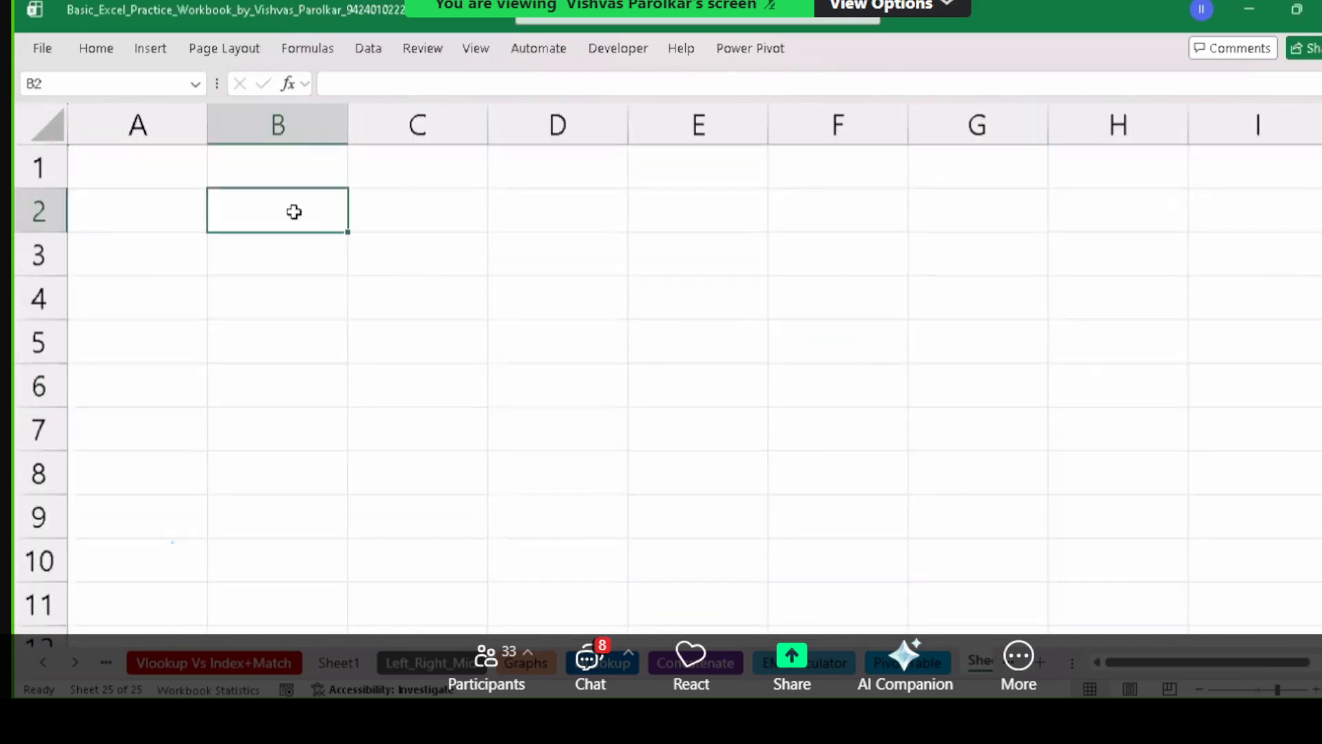
{"action": "type", "text": "First Name"}
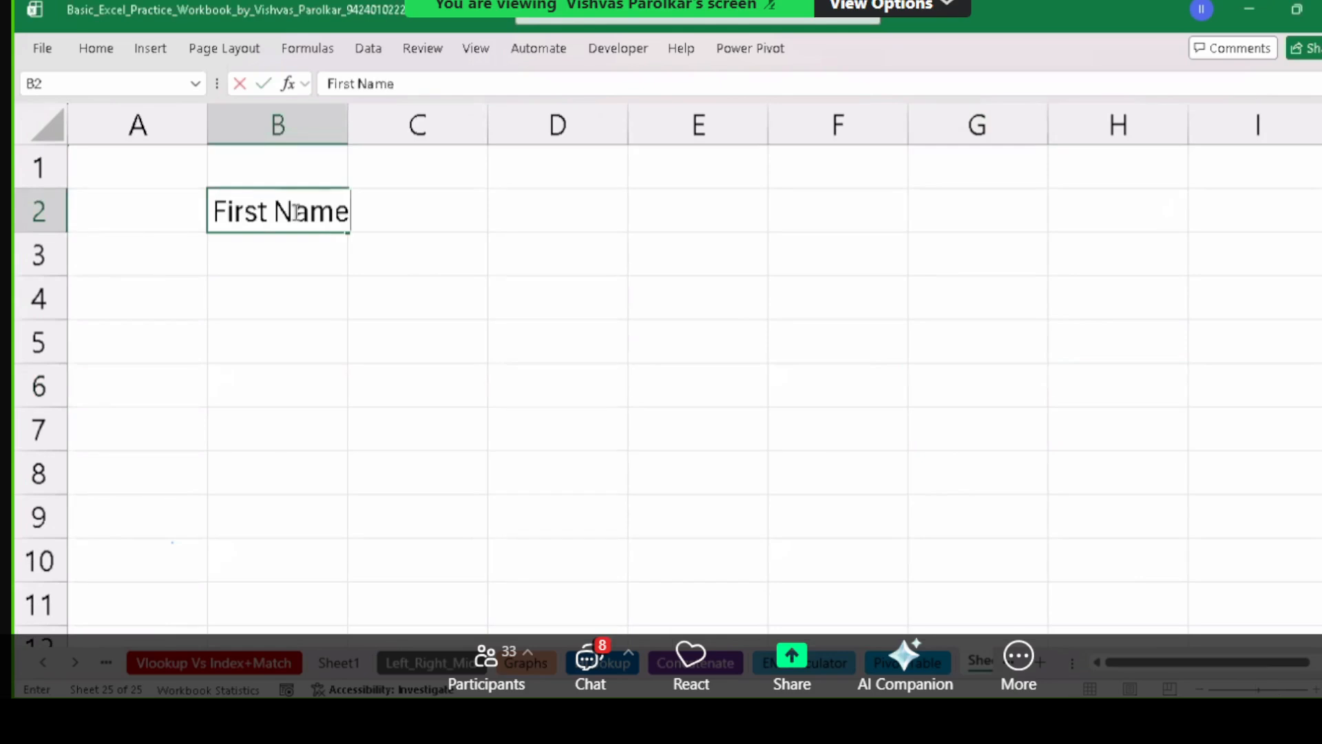
{"action": "key", "text": "Tab"}
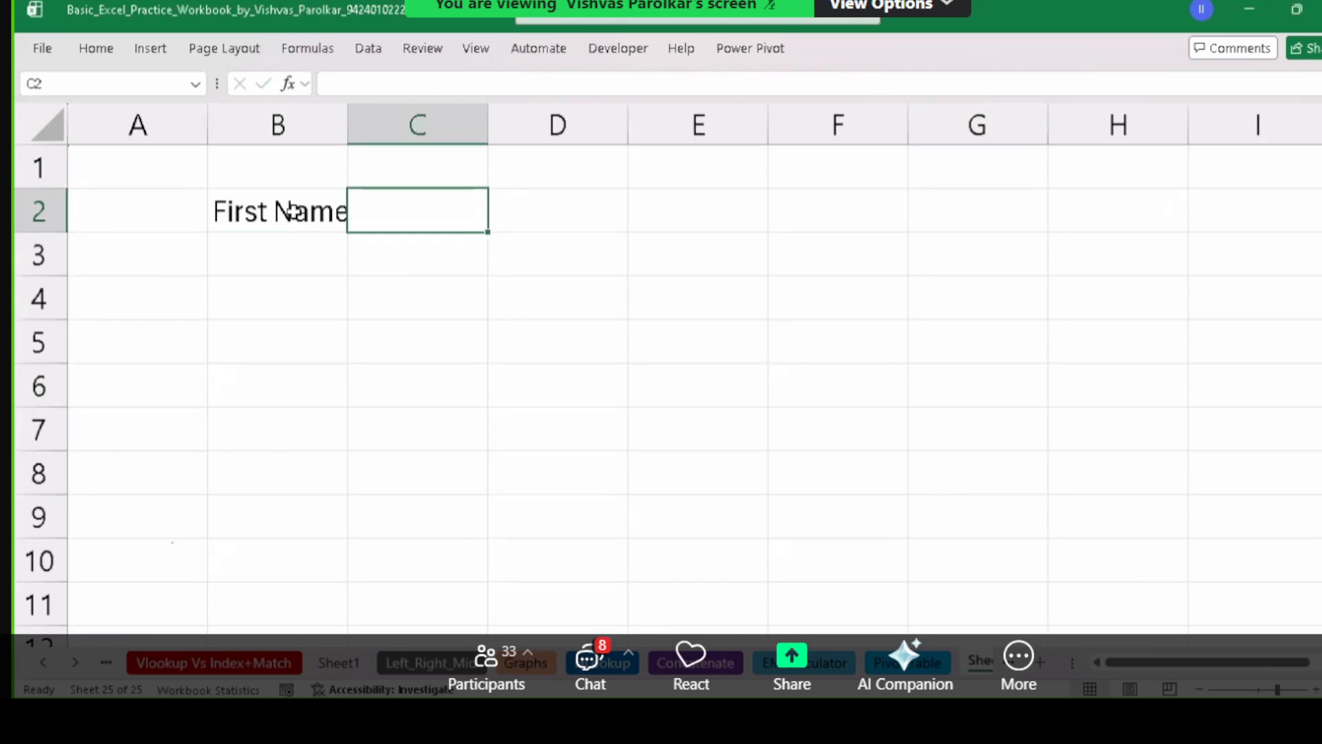
{"action": "type", "text": "M"}
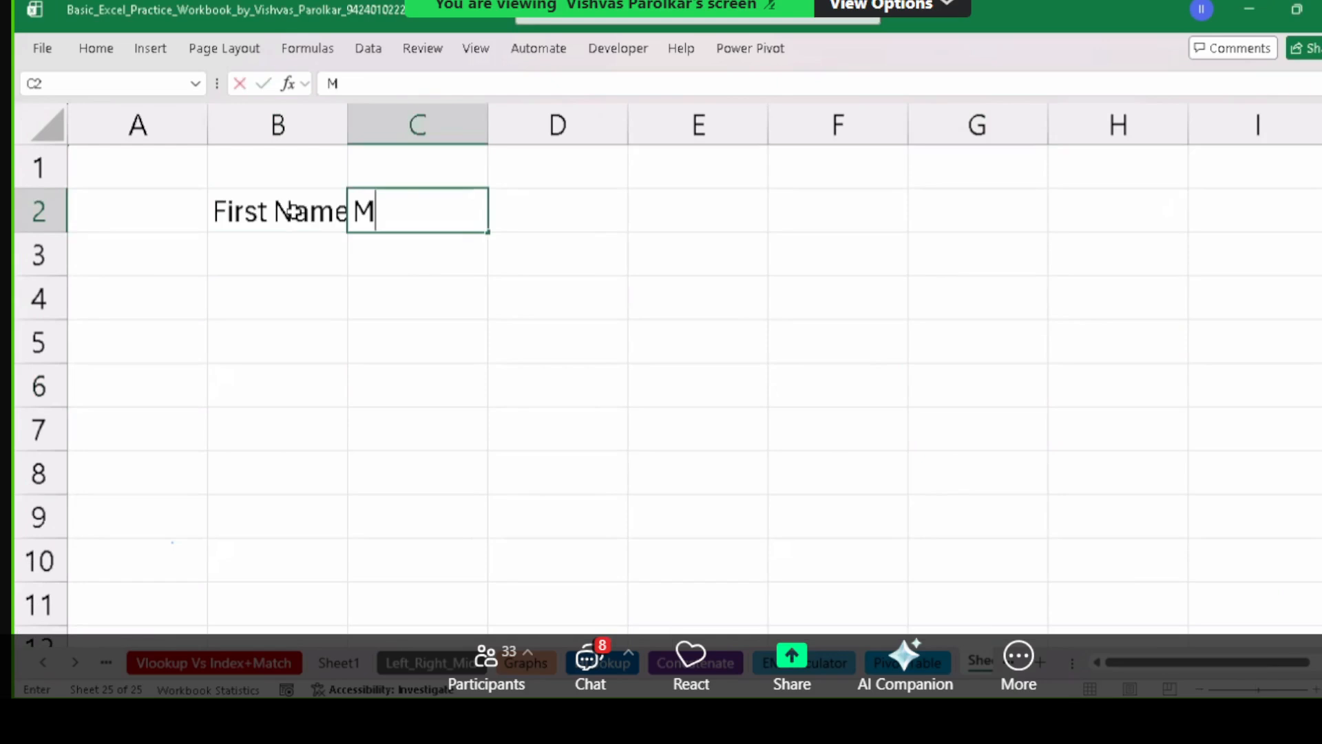
{"action": "type", "text": "iddle Name"}
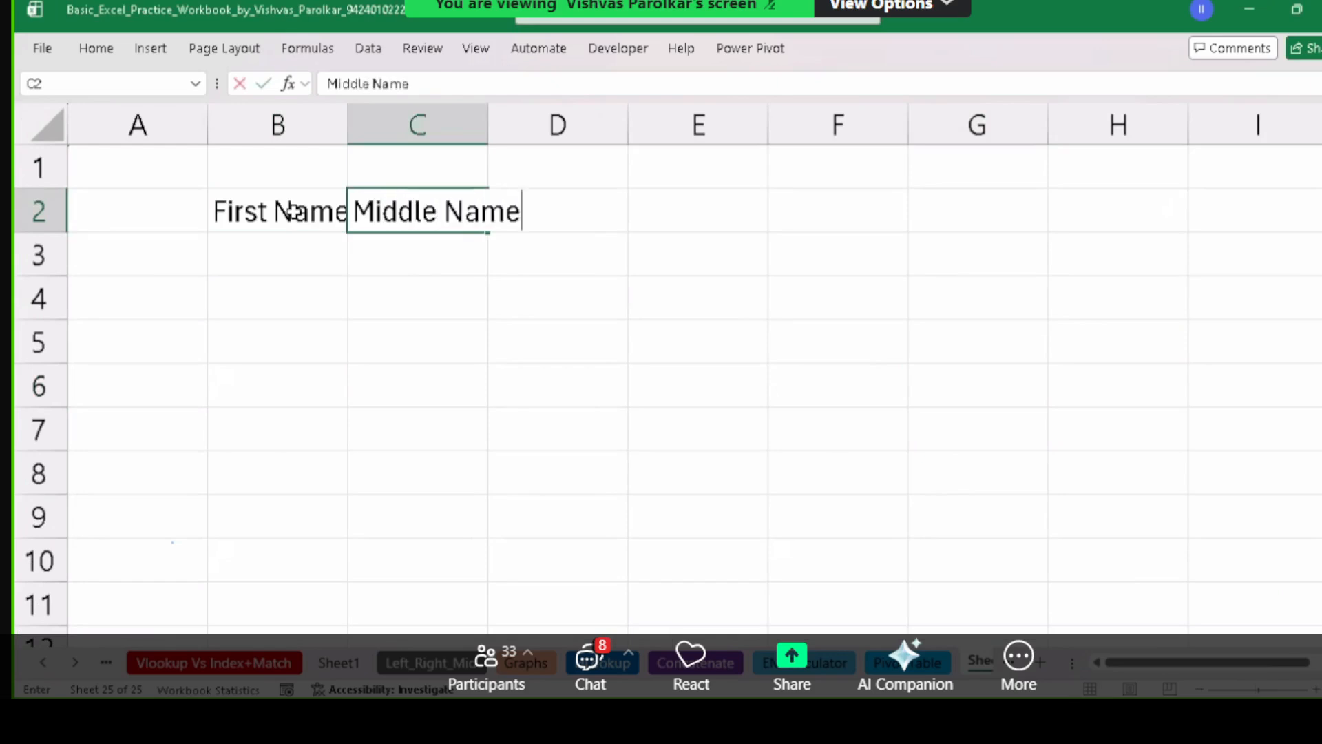
{"action": "key", "text": "Tab"}
{"action": "type", "text": "Surname"}
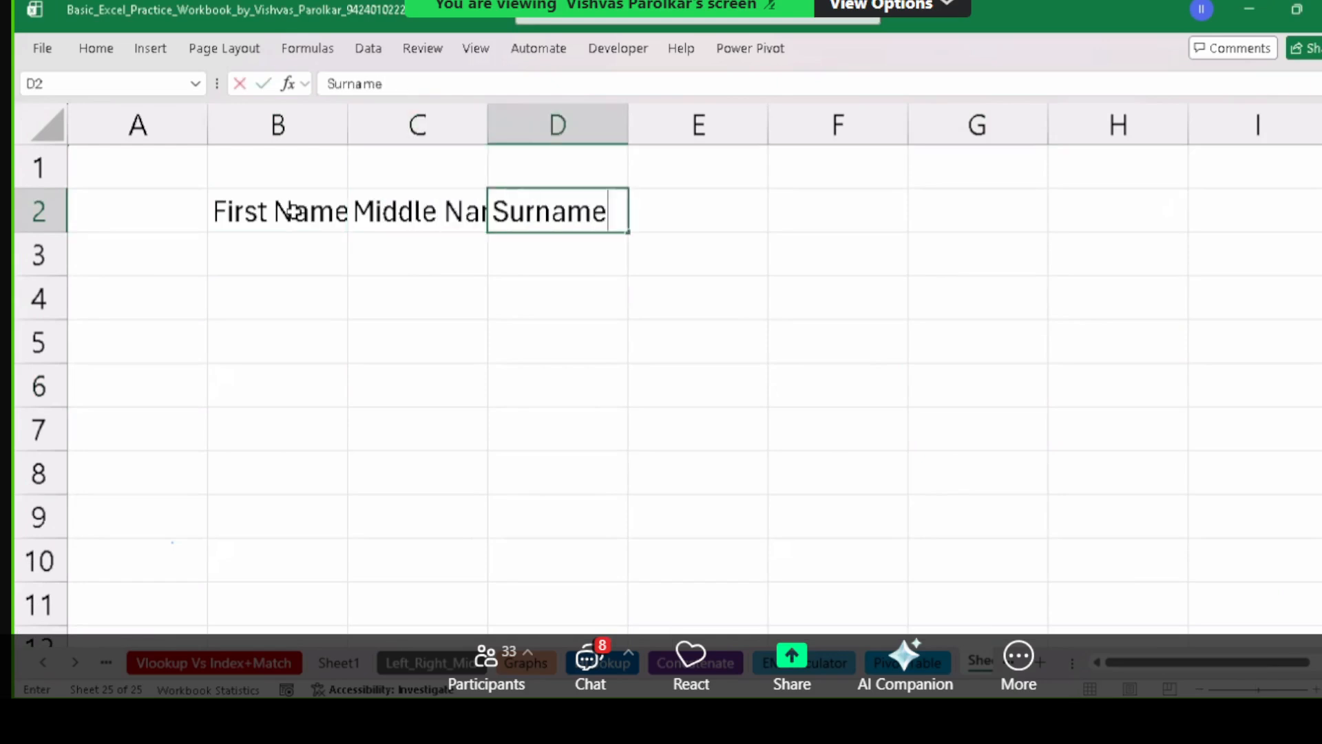
{"action": "key", "text": "Return"}
Autofit columns B:D and apply All Borders to B2:D10.
{"action": "left_click_drag", "start_coordinate": [286, 125], "coordinate": [502, 157]}
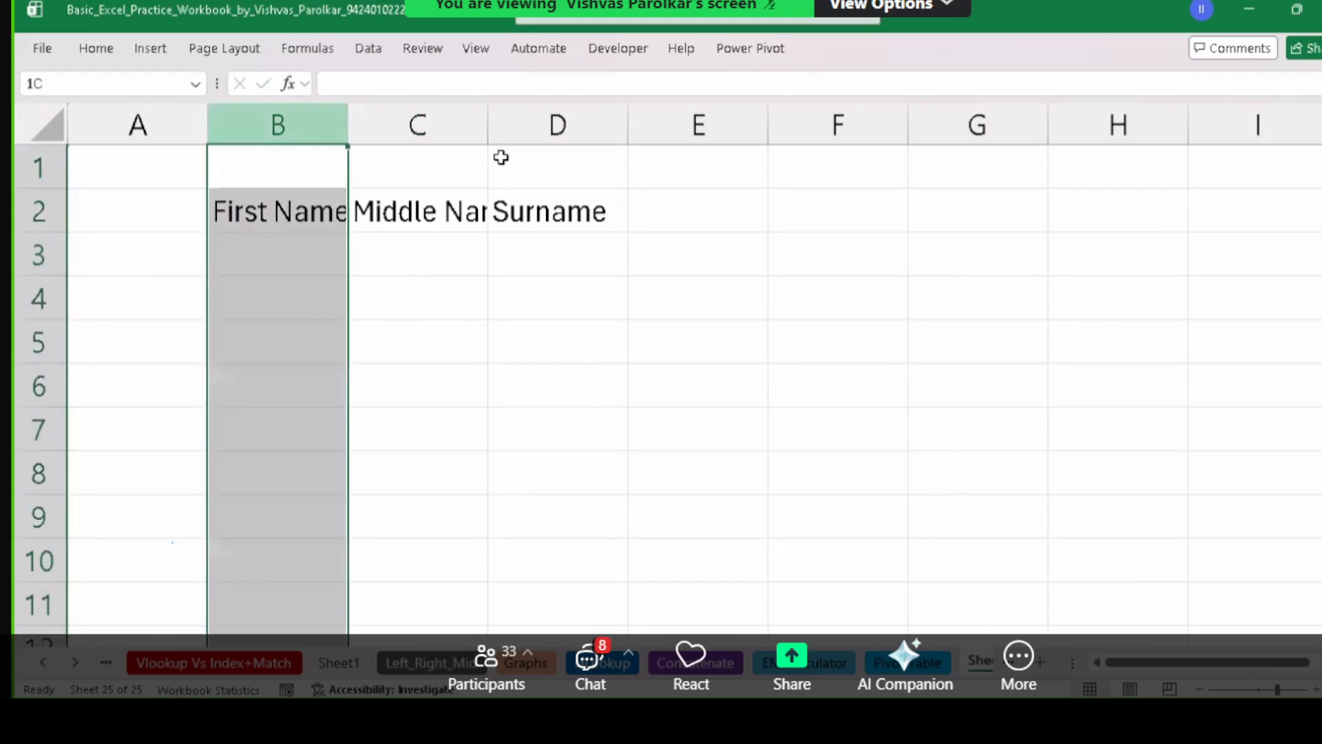
{"action": "double_click", "coordinate": [352, 131]}
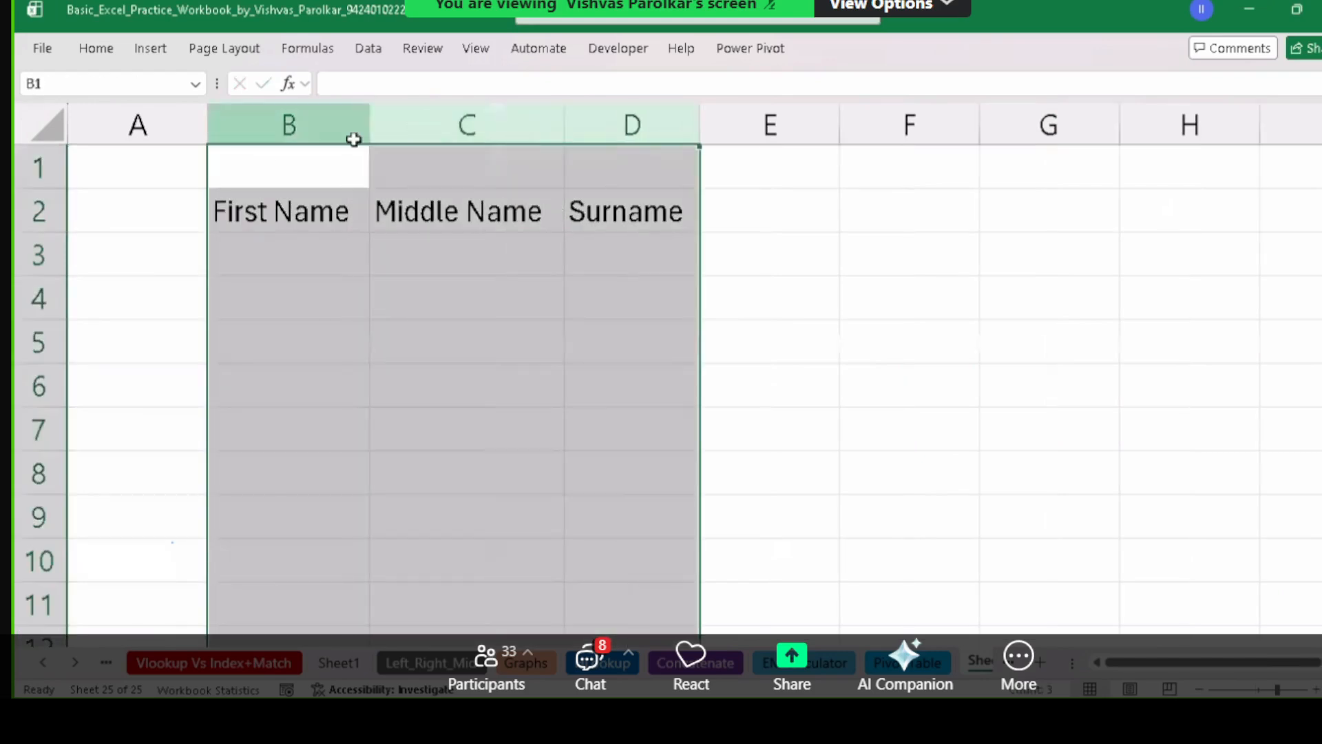
{"action": "left_click", "coordinate": [413, 211]}
{"action": "left_click_drag", "start_coordinate": [346, 211], "coordinate": [608, 522]}
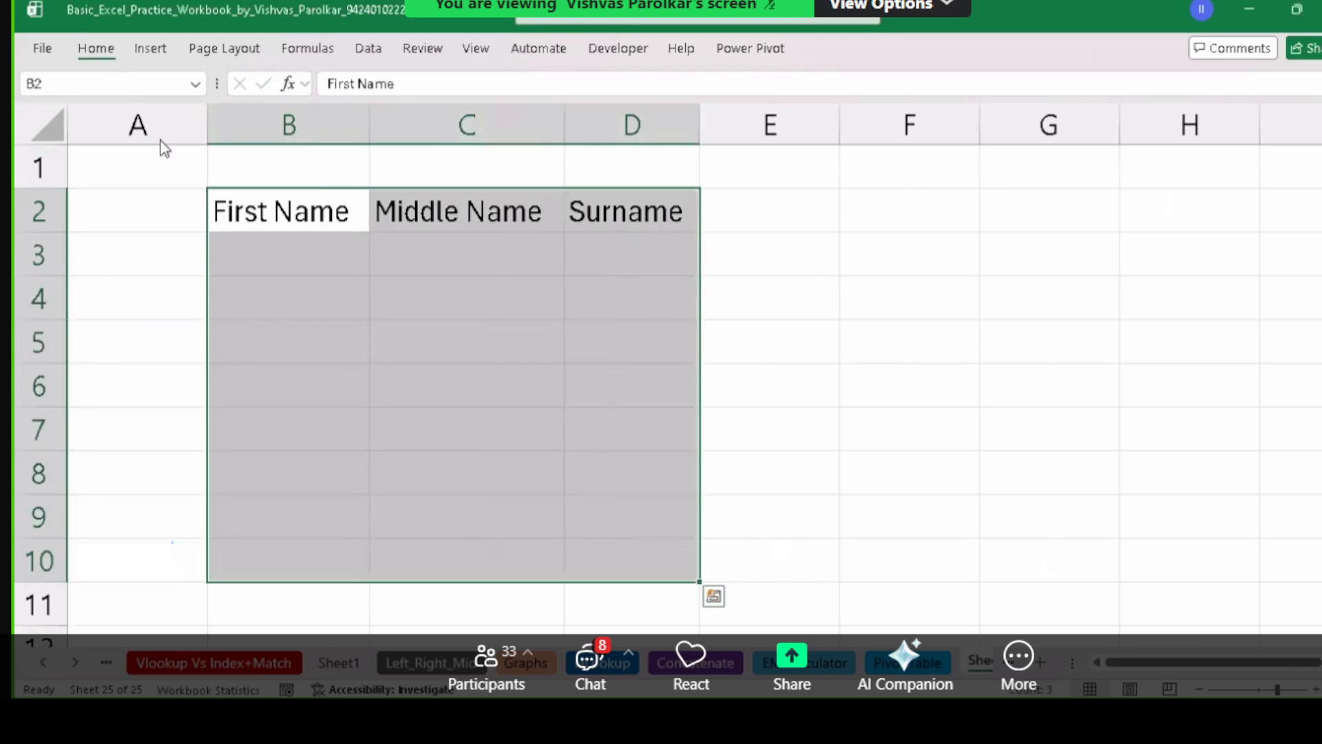
{"action": "left_click", "coordinate": [96, 47]}
{"action": "left_click", "coordinate": [245, 118]}
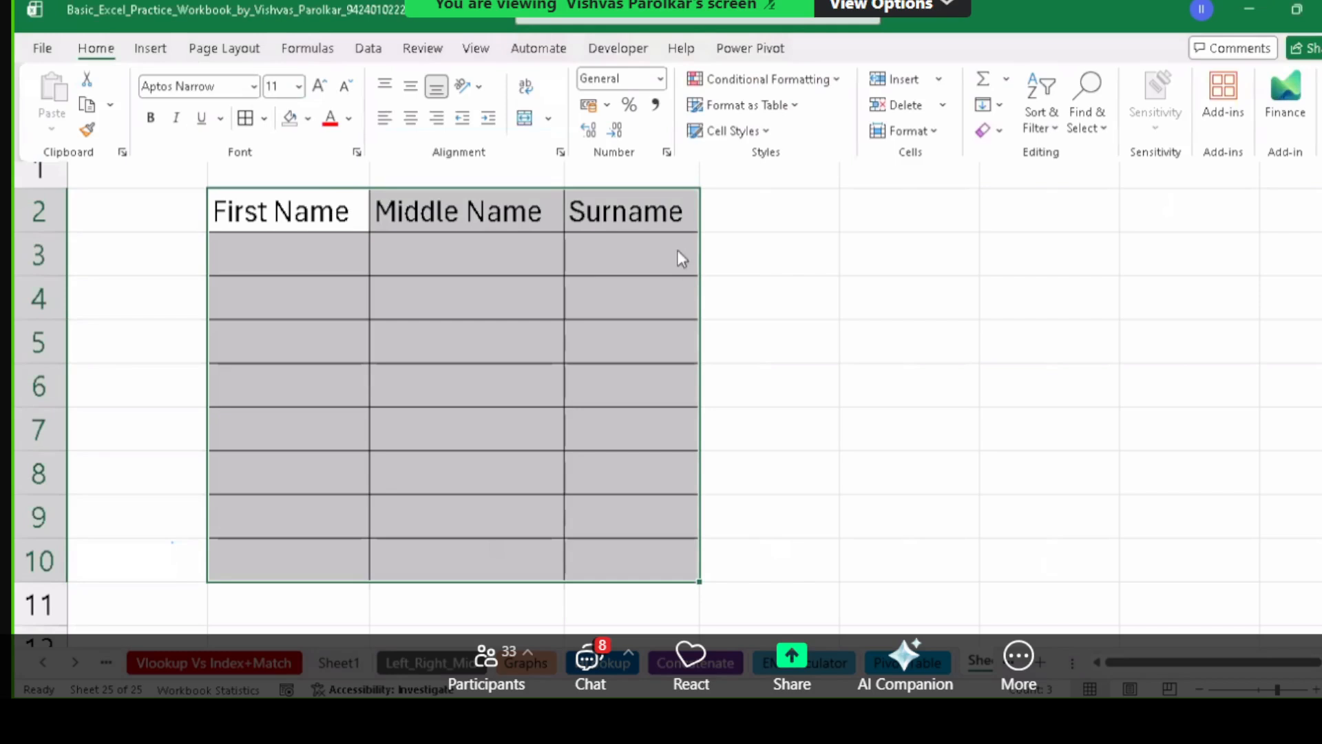
{"action": "left_click", "coordinate": [757, 209]}
{"action": "left_click", "coordinate": [823, 199]}
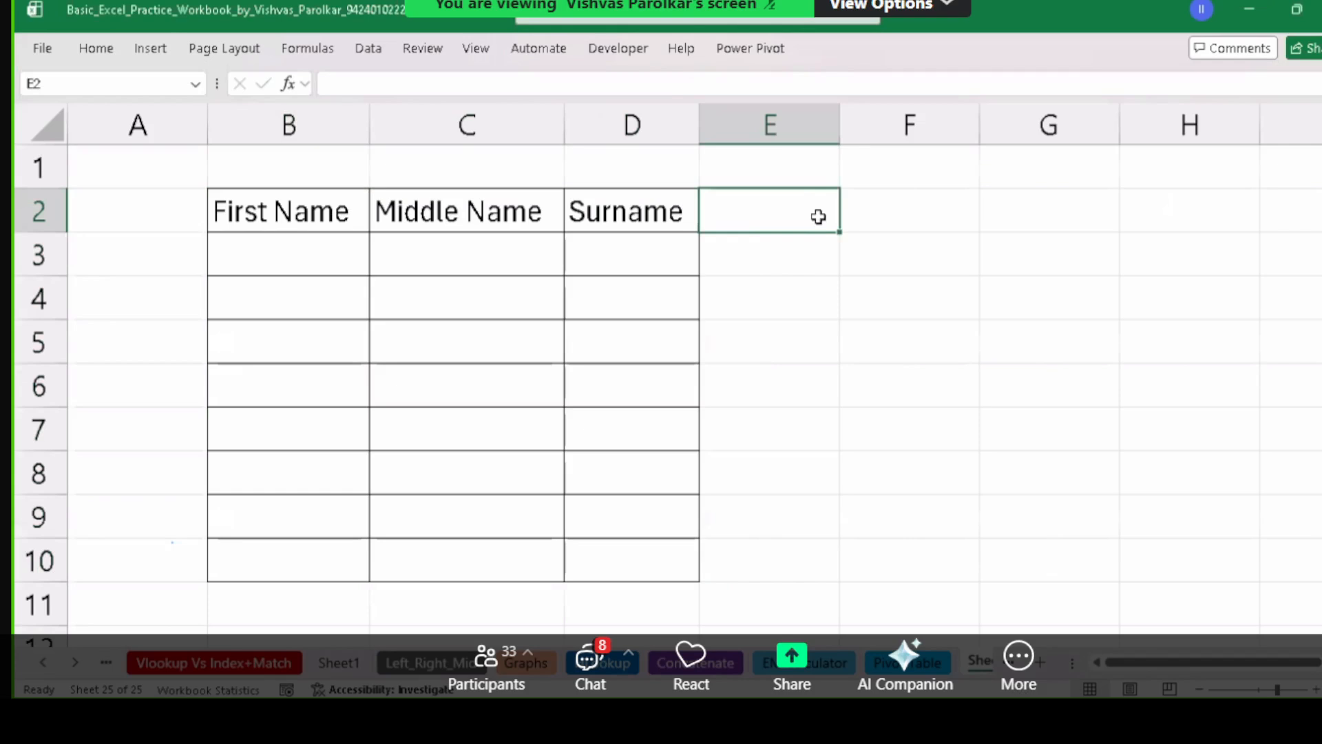
Add Short Name and email ID headers in E2:F2 with All Borders on E2:F10.
{"action": "type", "text": "Short"}
{"action": "type", "text": " Na"}
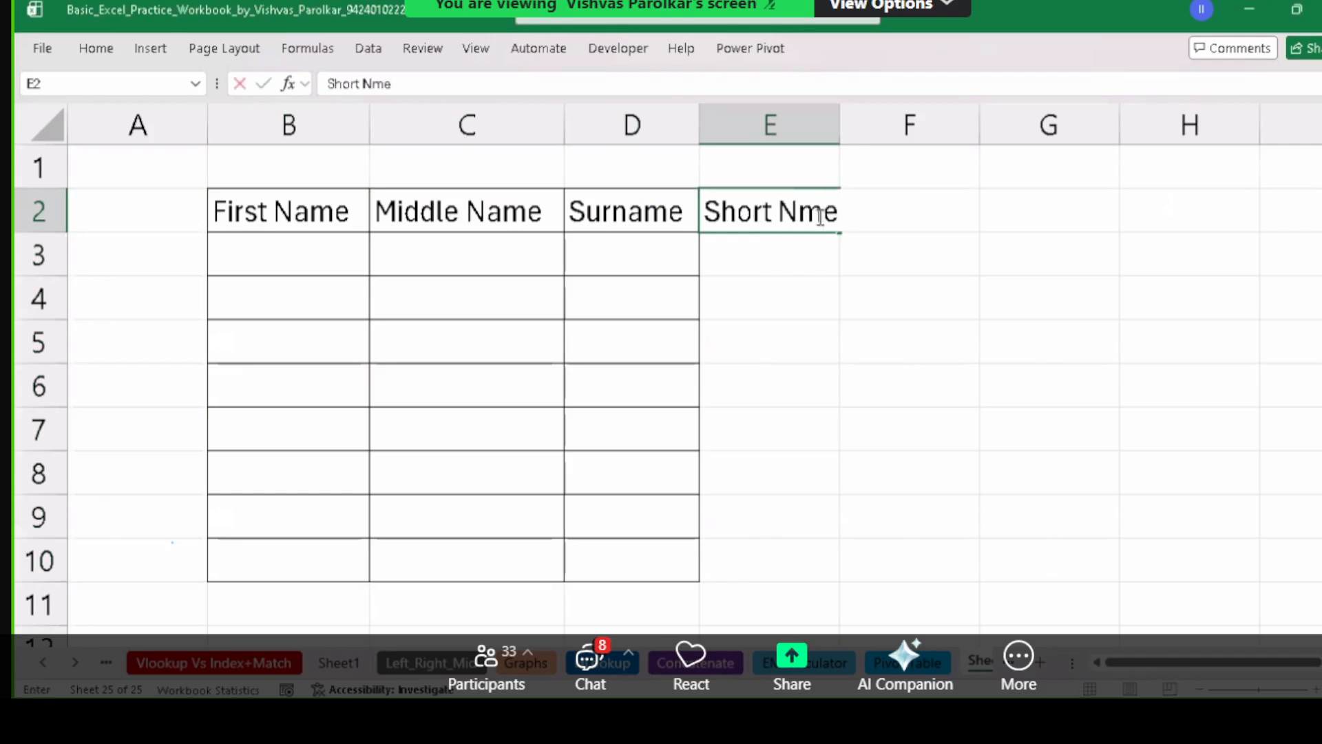
{"action": "type", "text": "me"}
{"action": "key", "text": "Tab"}
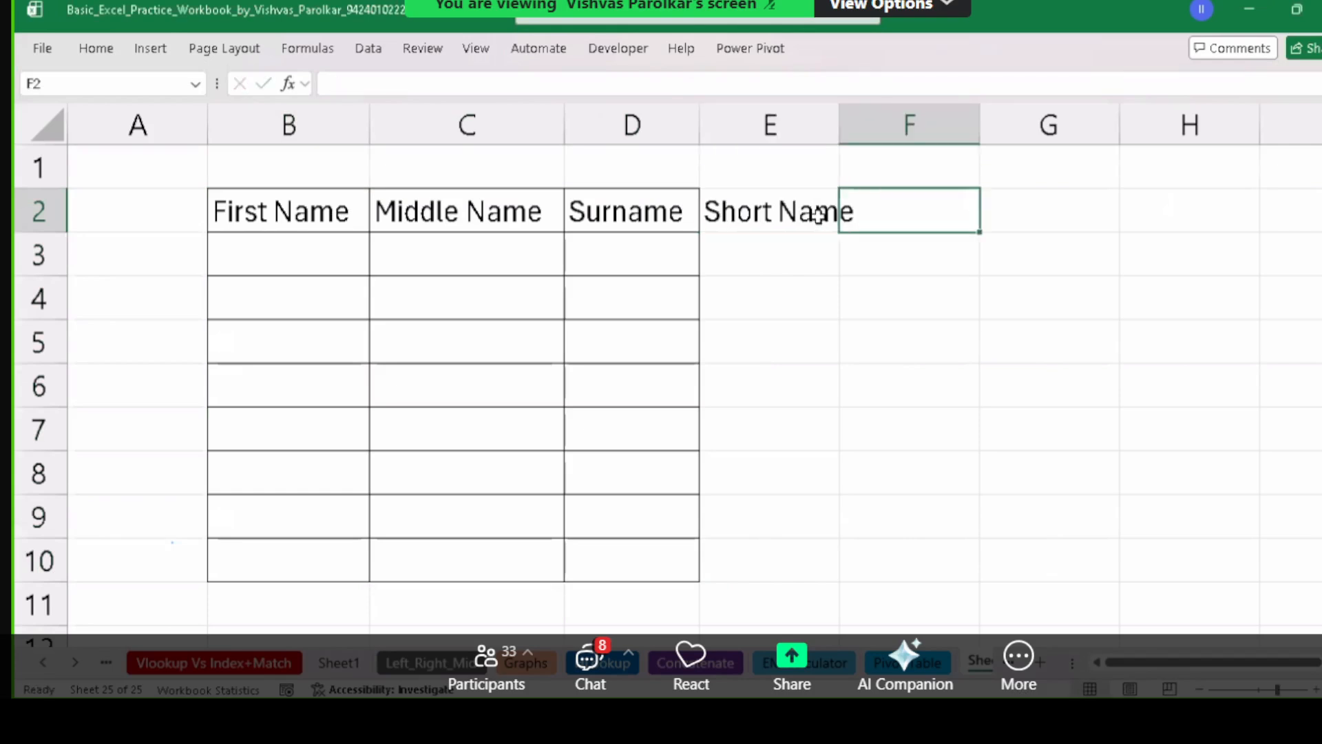
{"action": "type", "text": "email I"}
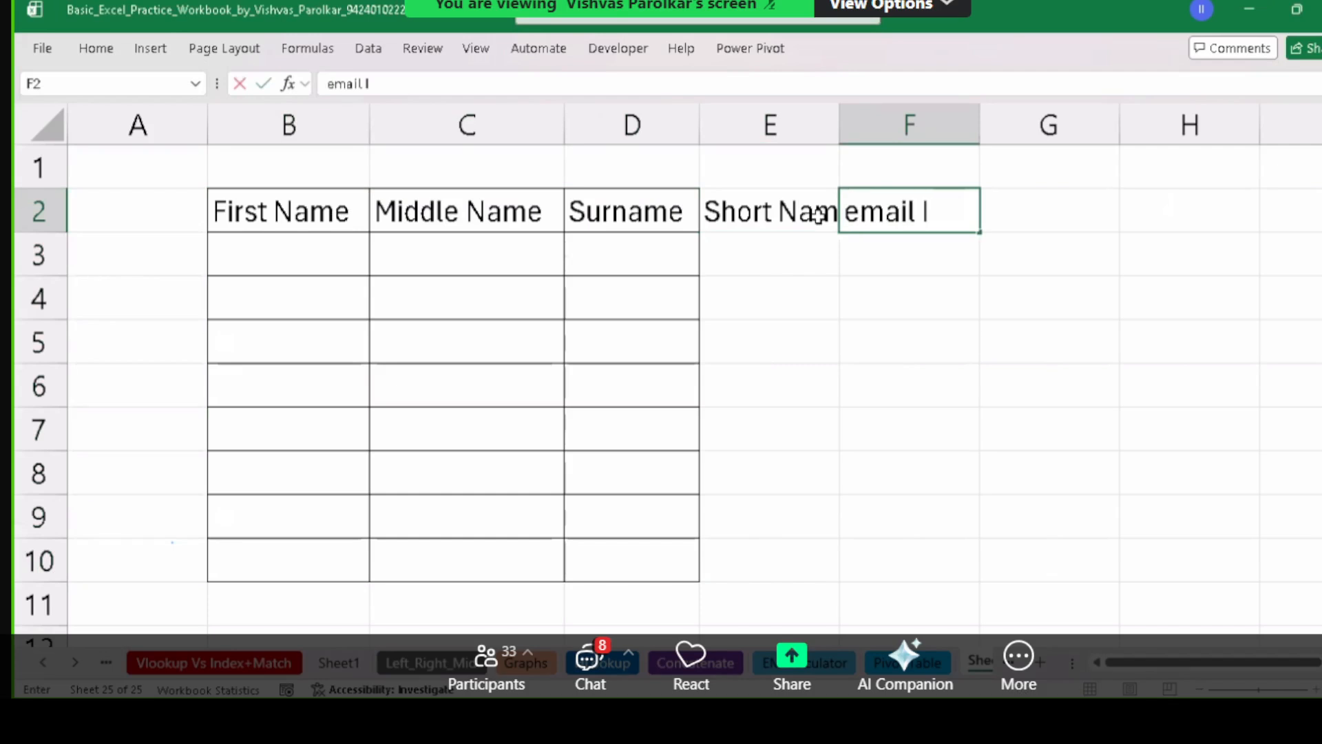
{"action": "type", "text": "D"}
{"action": "key", "text": "Return"}
{"action": "left_click_drag", "start_coordinate": [840, 131], "coordinate": [907, 132]}
{"action": "mouse_move", "coordinate": [798, 201]}
{"action": "left_mouse_down"}
{"action": "mouse_move", "coordinate": [782, 203]}
{"action": "mouse_move", "coordinate": [1018, 452]}
{"action": "mouse_move", "coordinate": [1010, 549]}
{"action": "left_mouse_up"}
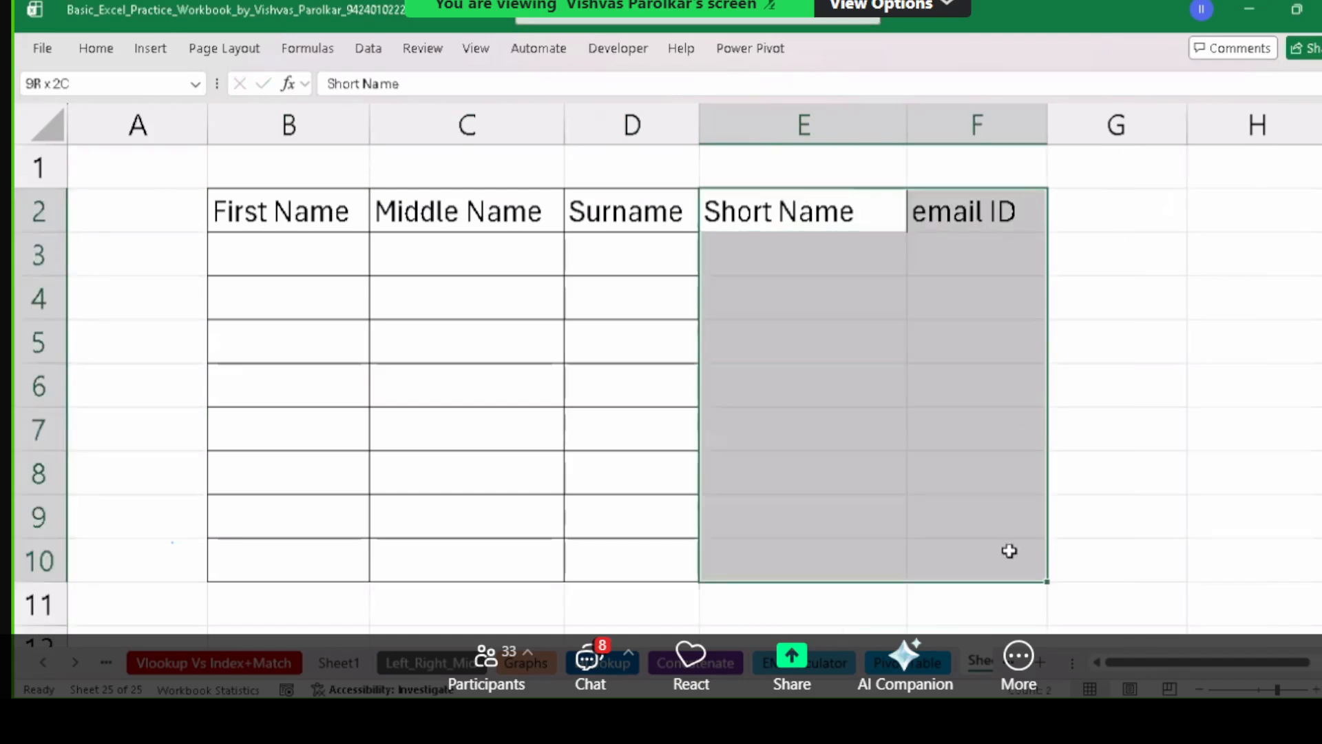
{"action": "left_click", "coordinate": [110, 49]}
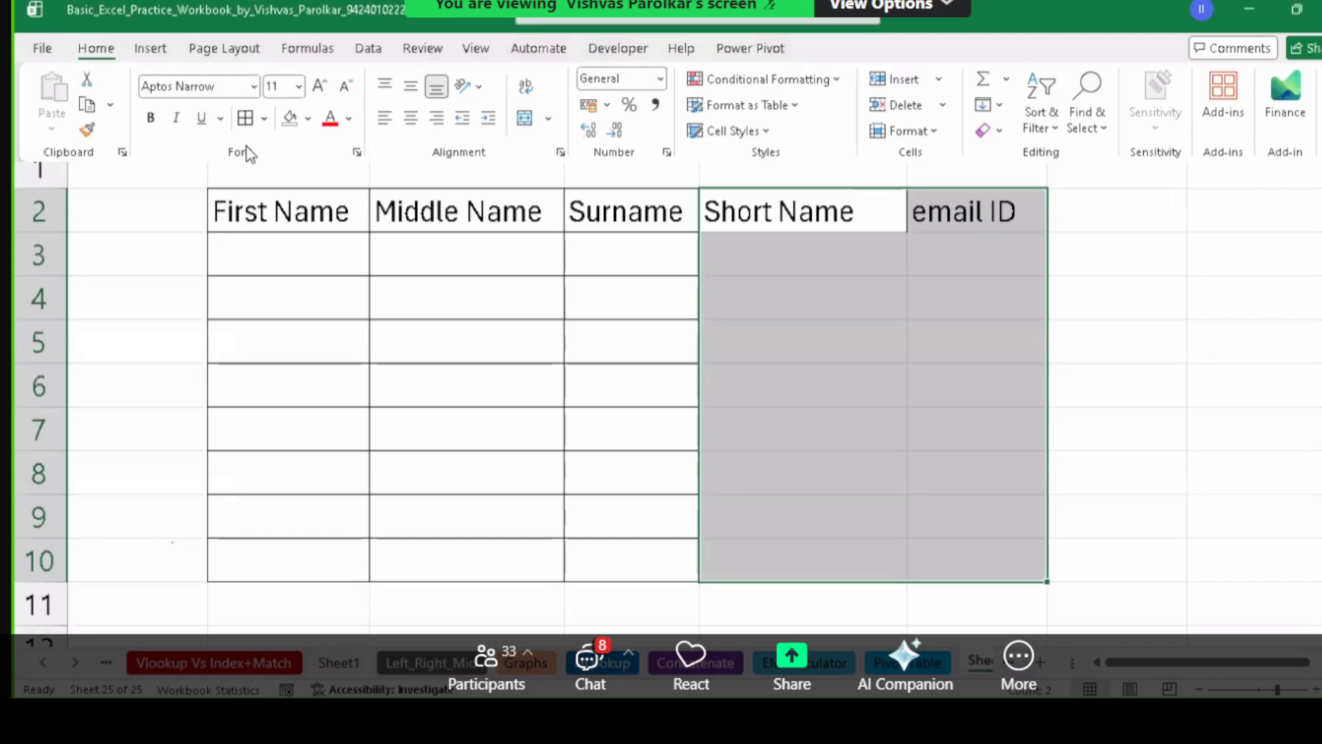
{"action": "left_click", "coordinate": [246, 119]}
{"action": "left_click", "coordinate": [548, 282]}
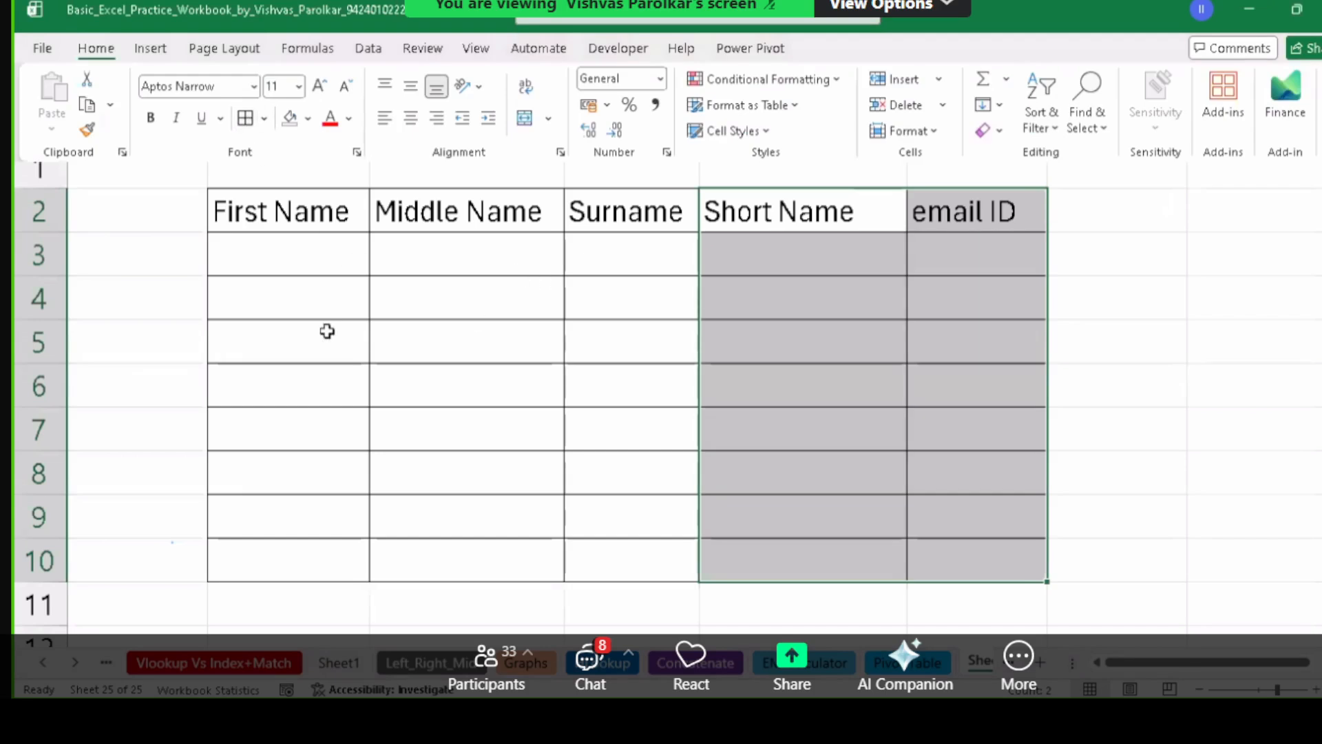
{"action": "left_click", "coordinate": [279, 261]}
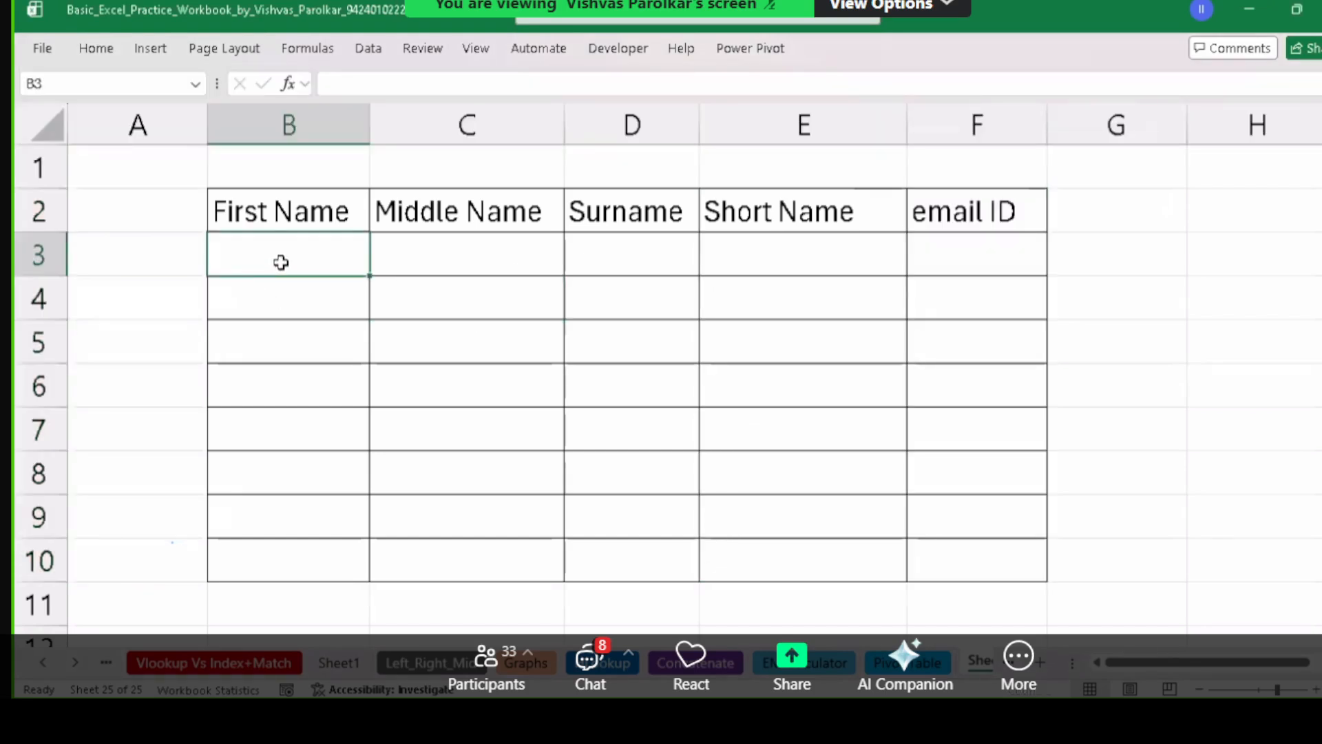
{"action": "type", "text": "Vinat"}
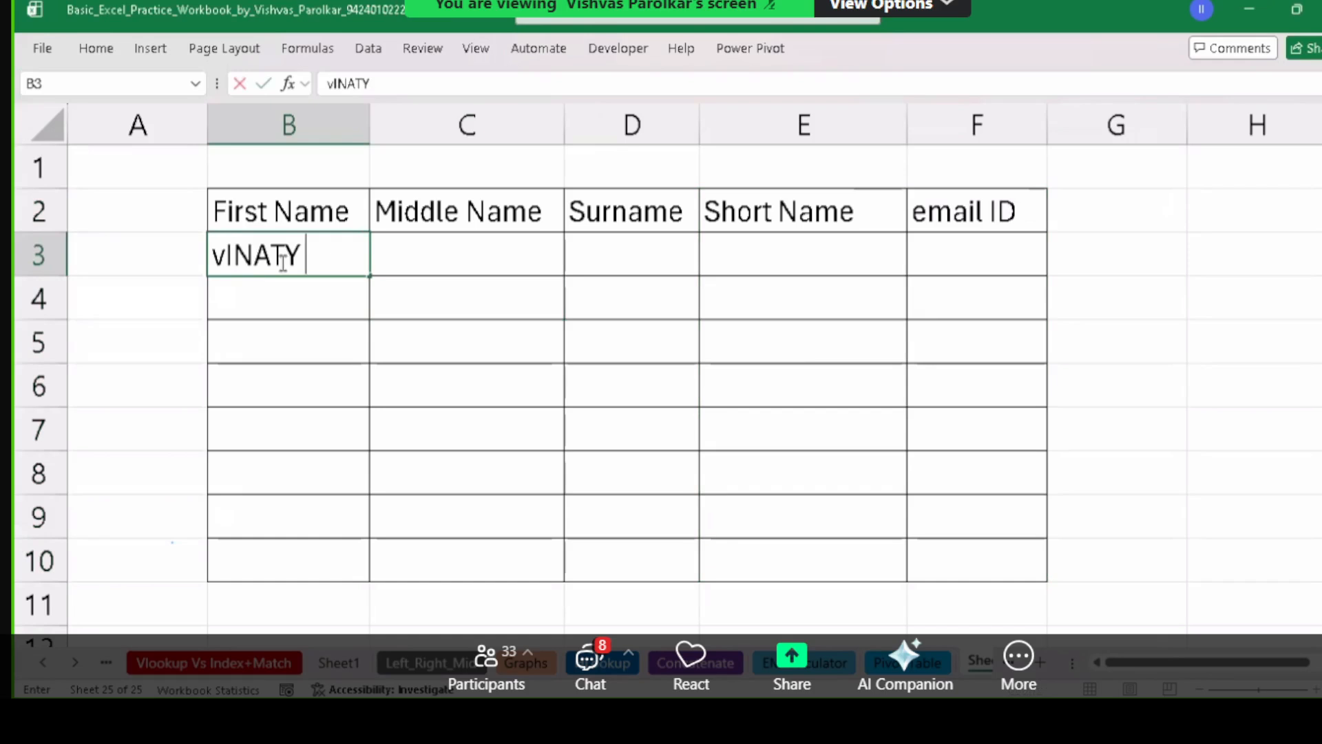
{"action": "key", "text": "BackSpace"}
{"action": "key", "text": "BackSpace"}
{"action": "key", "text": "BackSpace"}
{"action": "key", "text": "BackSpace"}
{"action": "key", "text": "BackSpace"}
{"action": "type", "text": "vI"}
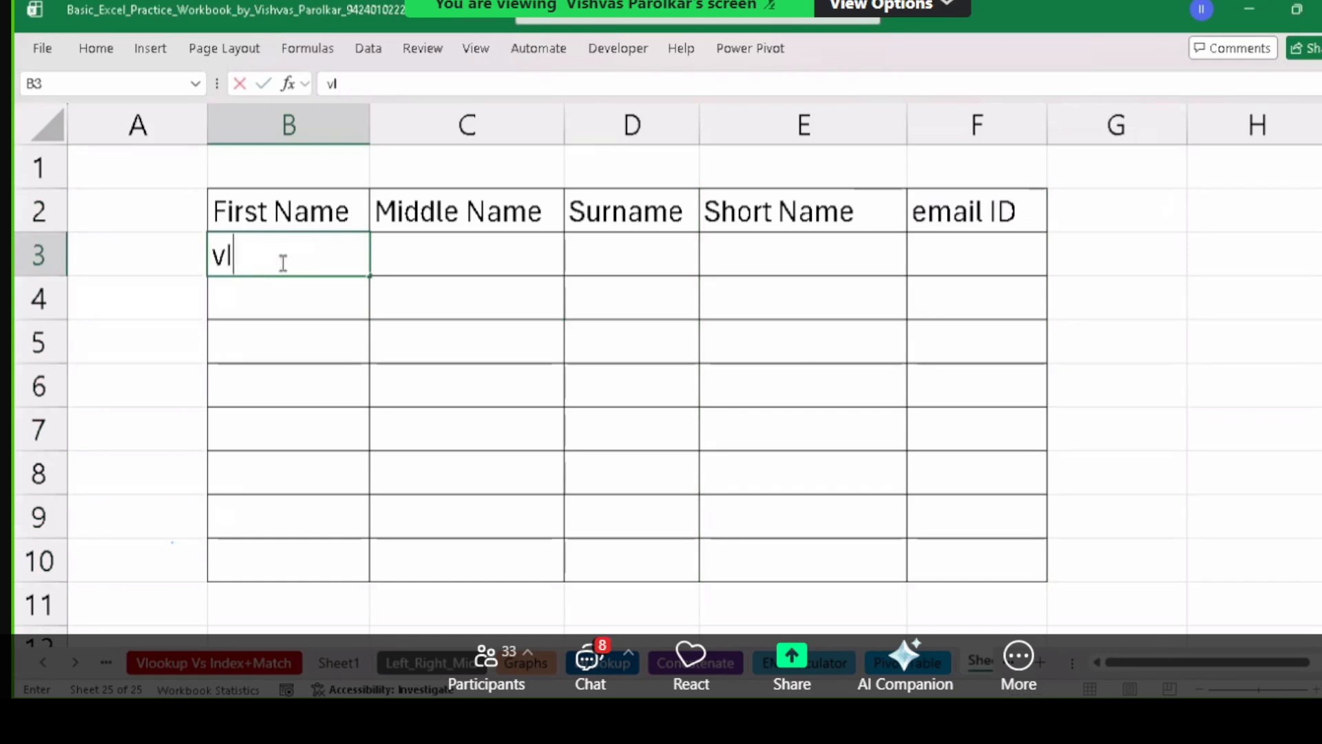
{"action": "key", "text": "BackSpace"}
{"action": "key", "text": "BackSpace"}
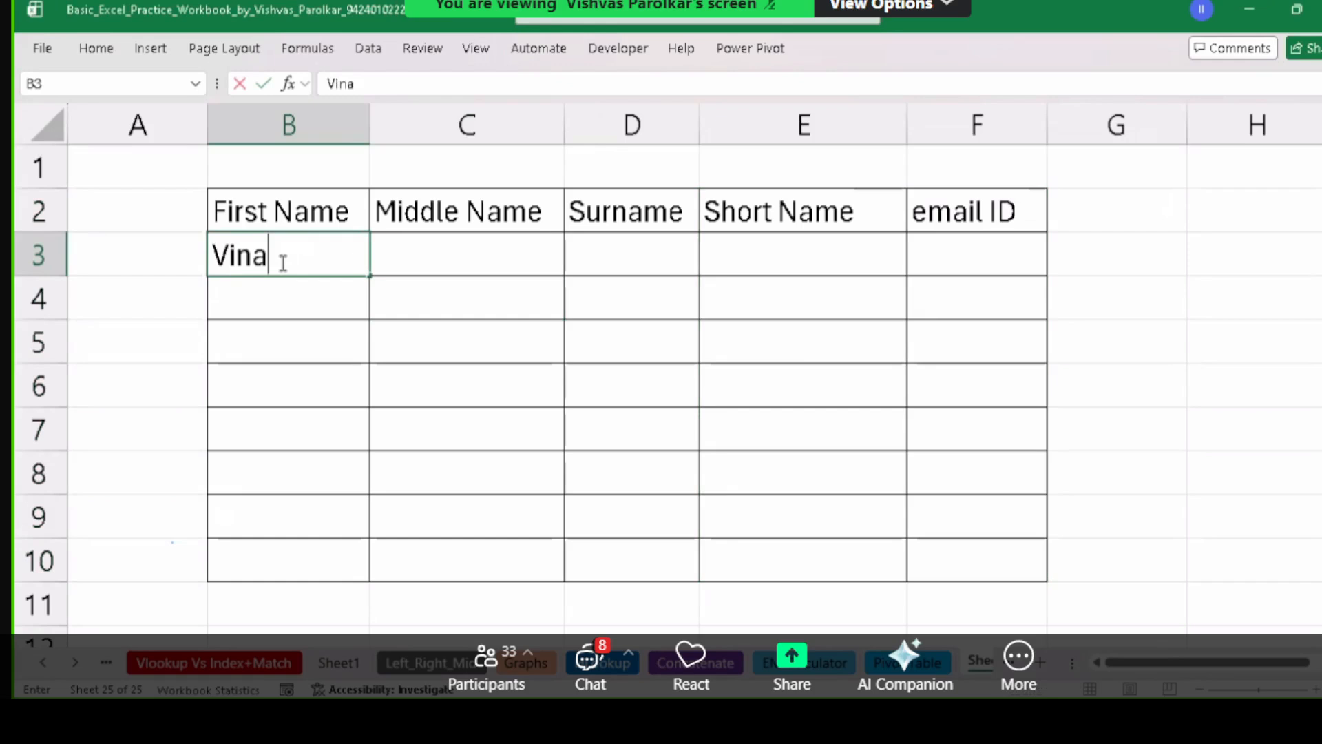
{"action": "key", "text": "Tab"}
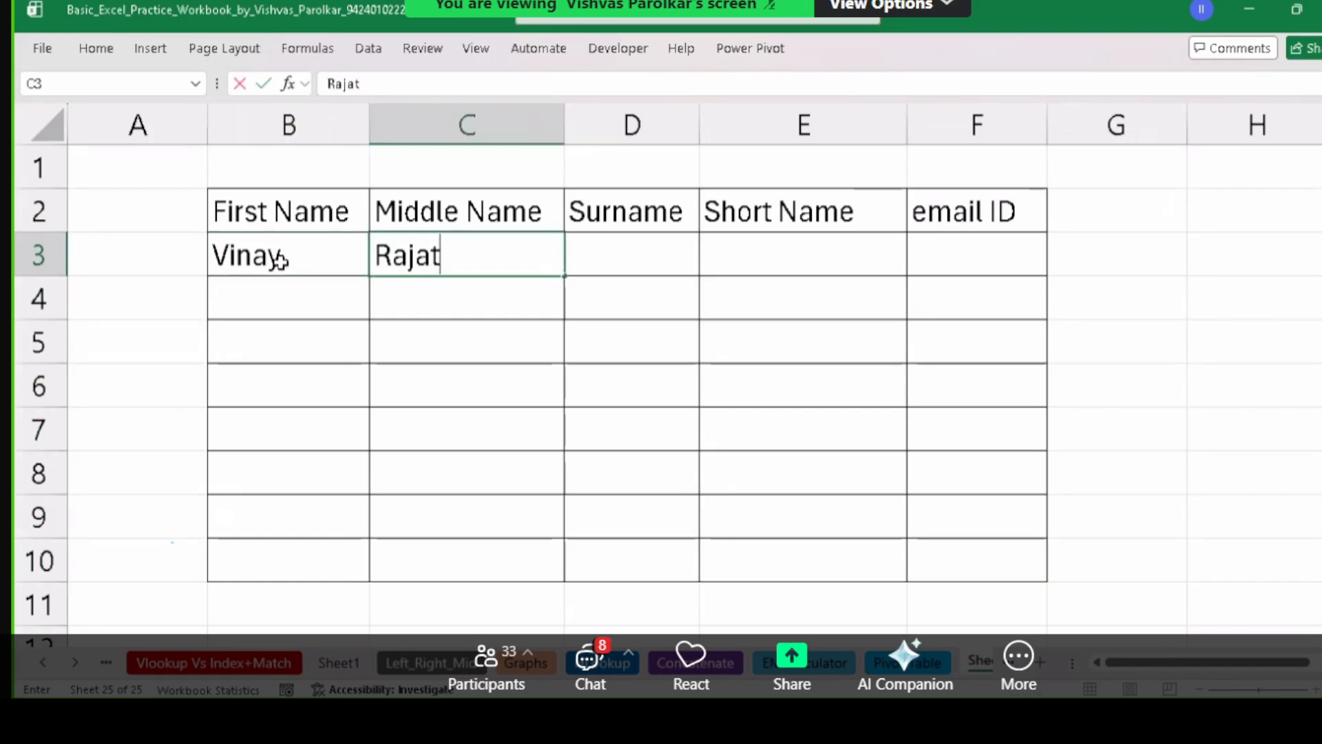
{"action": "key", "text": "Tab"}
{"action": "key", "text": "Return"}
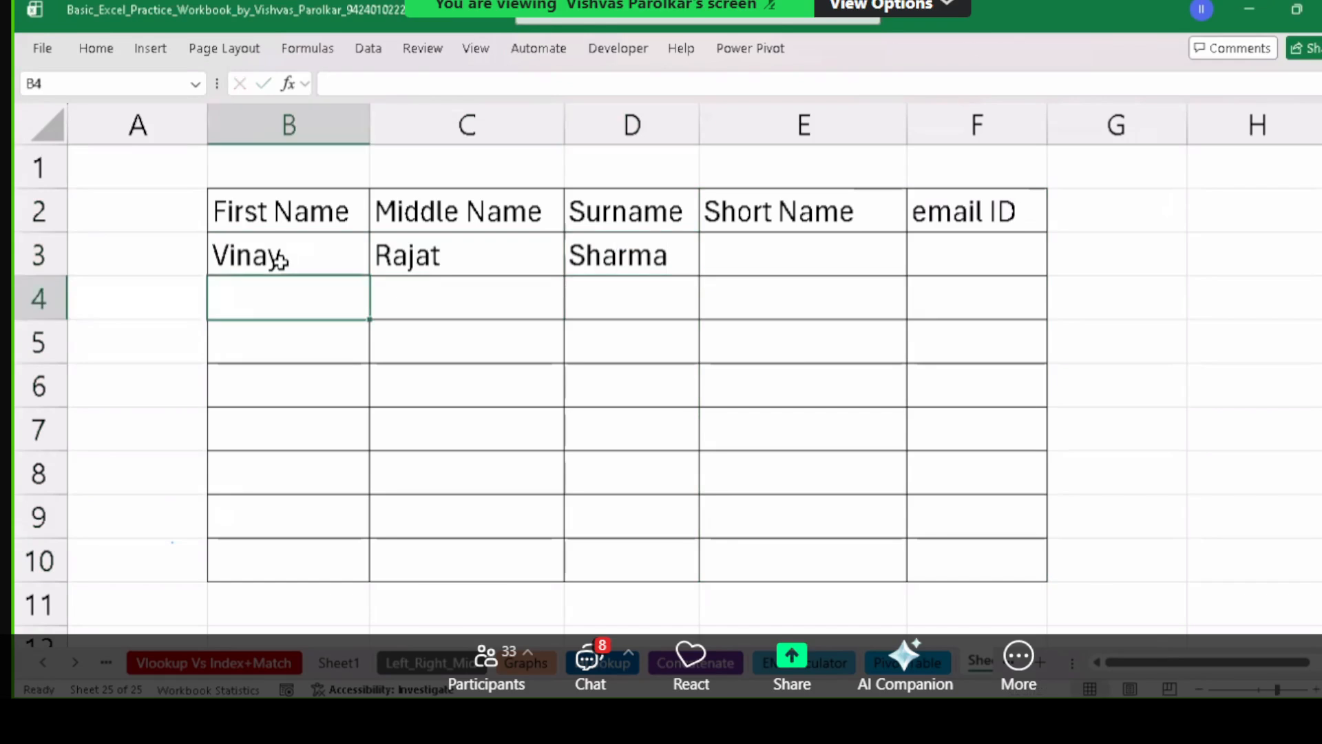
{"action": "key", "text": "Tab"}
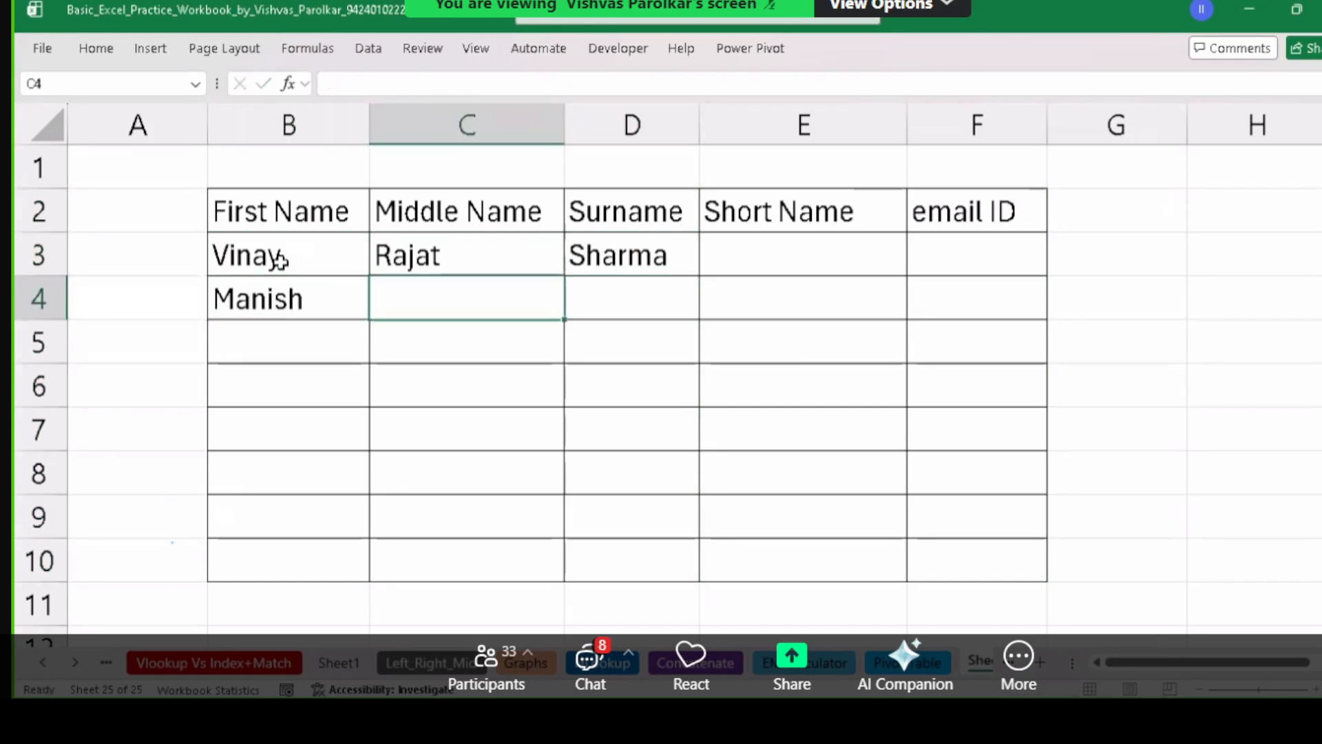
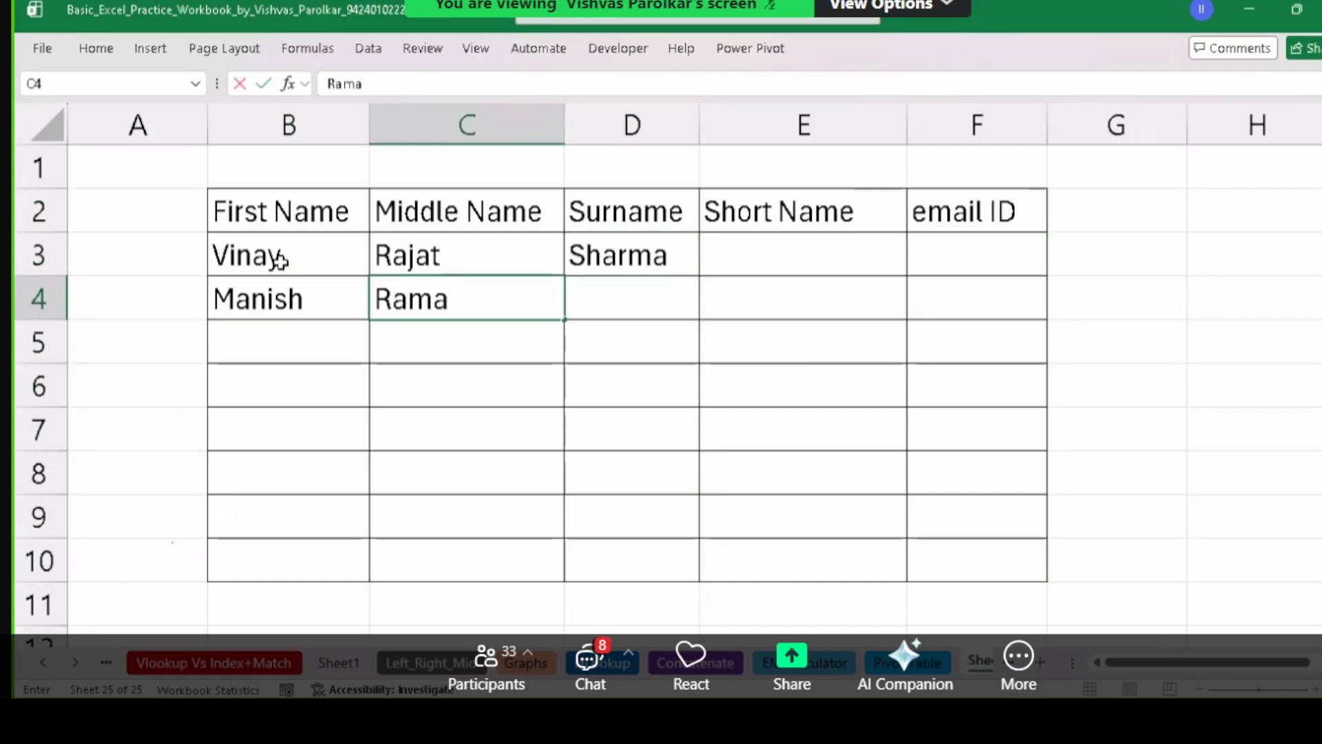
{"action": "key", "text": "Tab"}
{"action": "key", "text": "Return"}
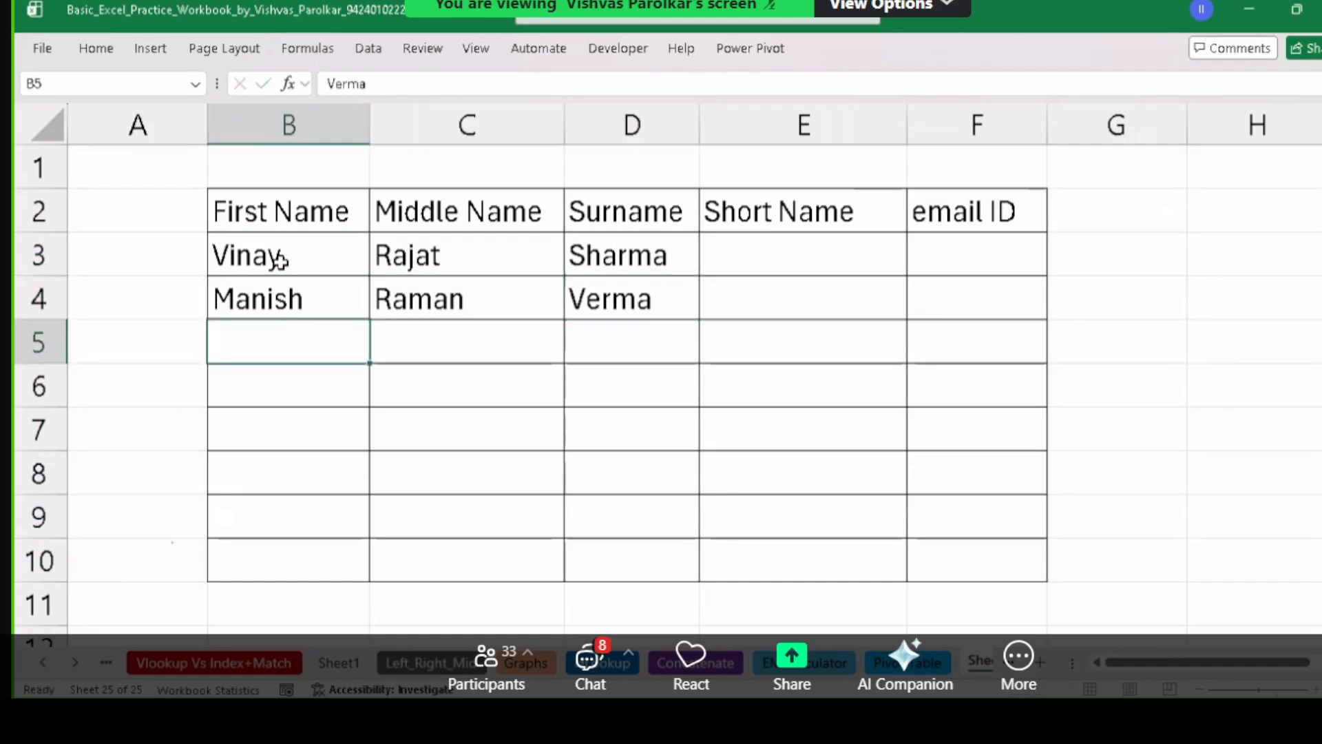
{"action": "left_click_drag", "start_coordinate": [237, 256], "coordinate": [590, 294]}
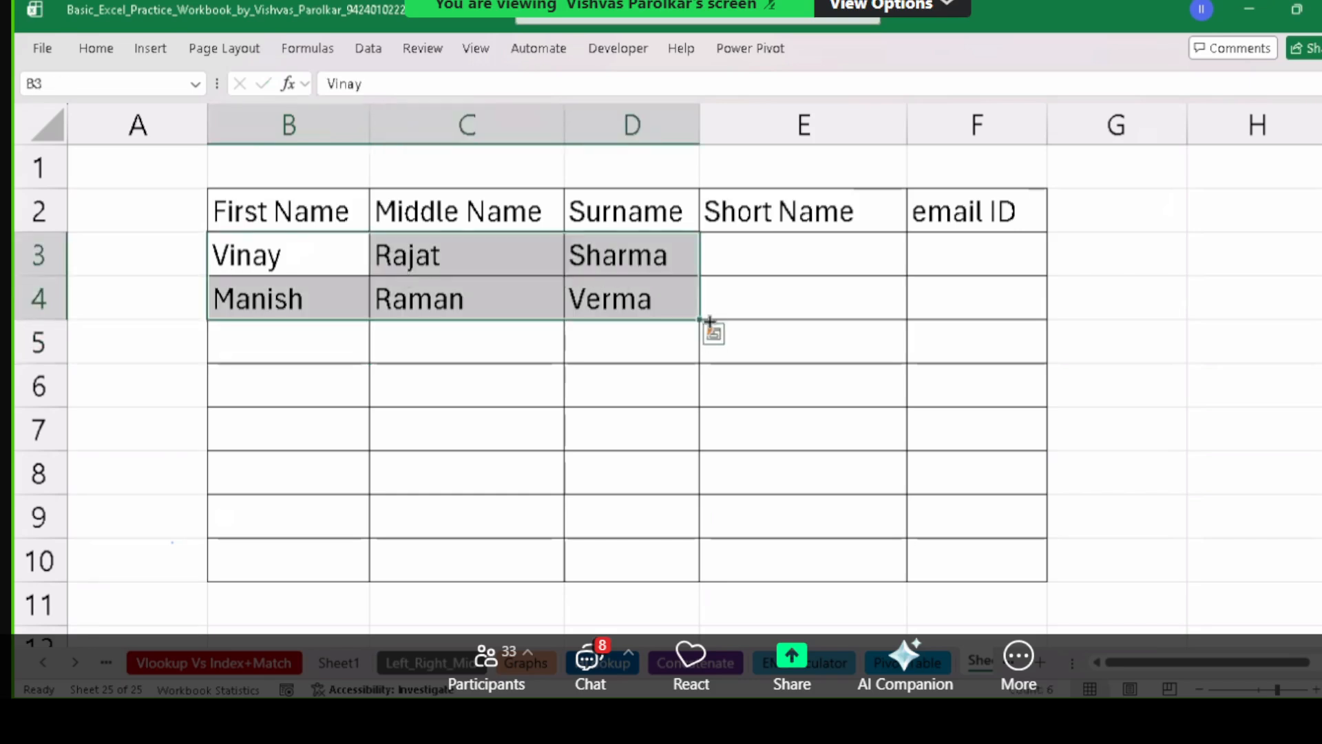
{"action": "left_click_drag", "start_coordinate": [699, 320], "coordinate": [699, 537]}
{"action": "left_click", "coordinate": [442, 394]}
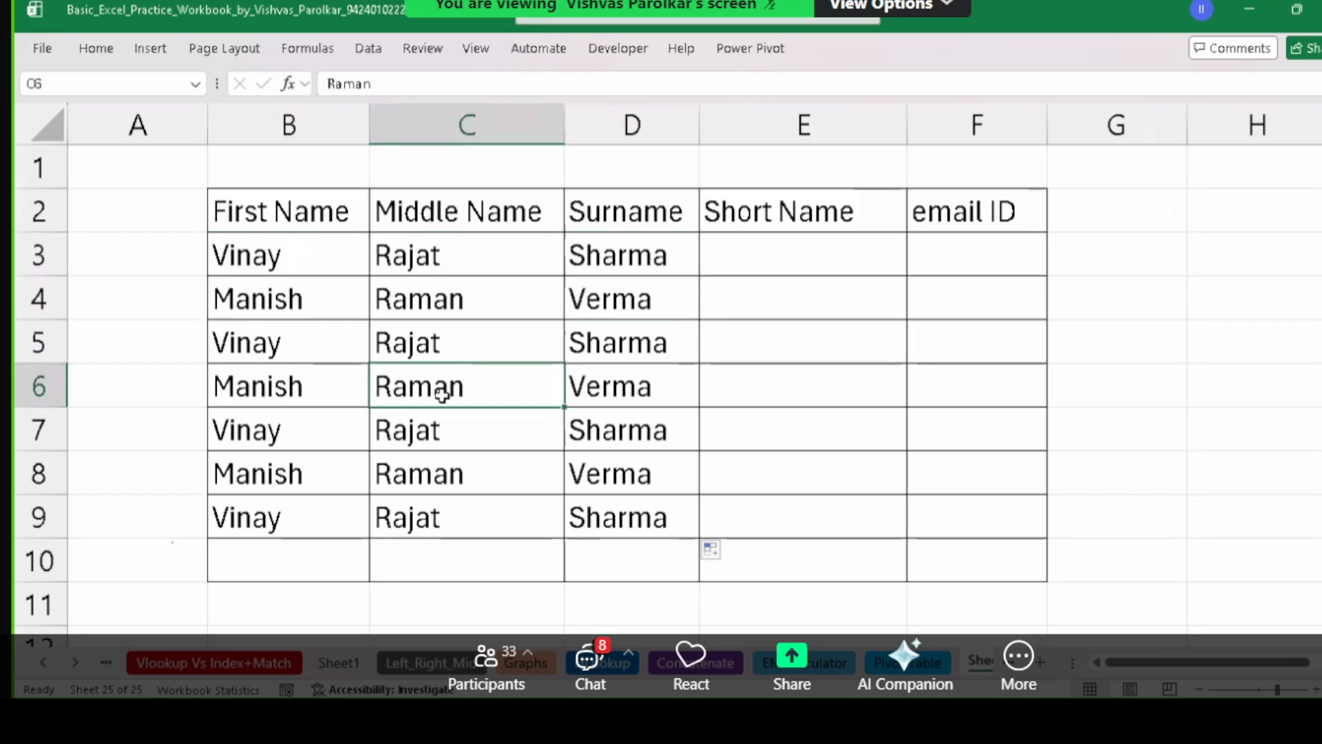
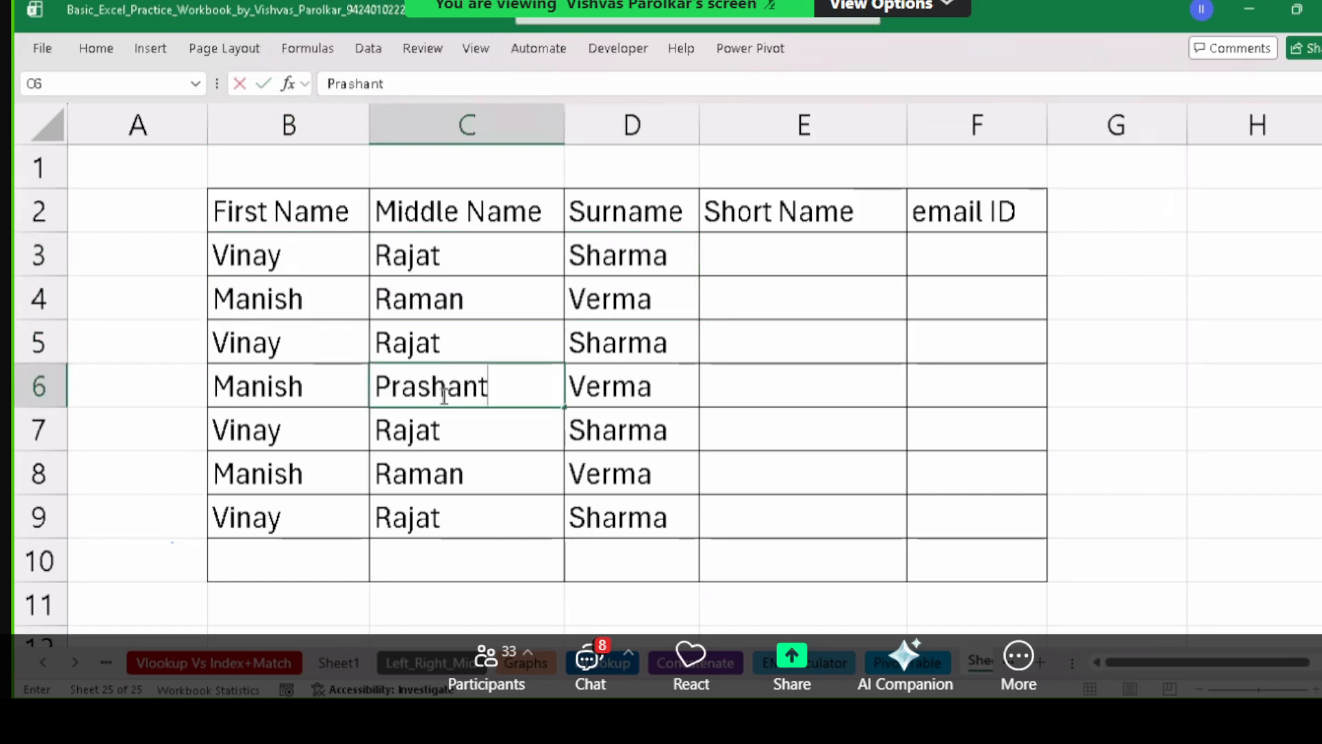
{"action": "key", "text": "Tab"}
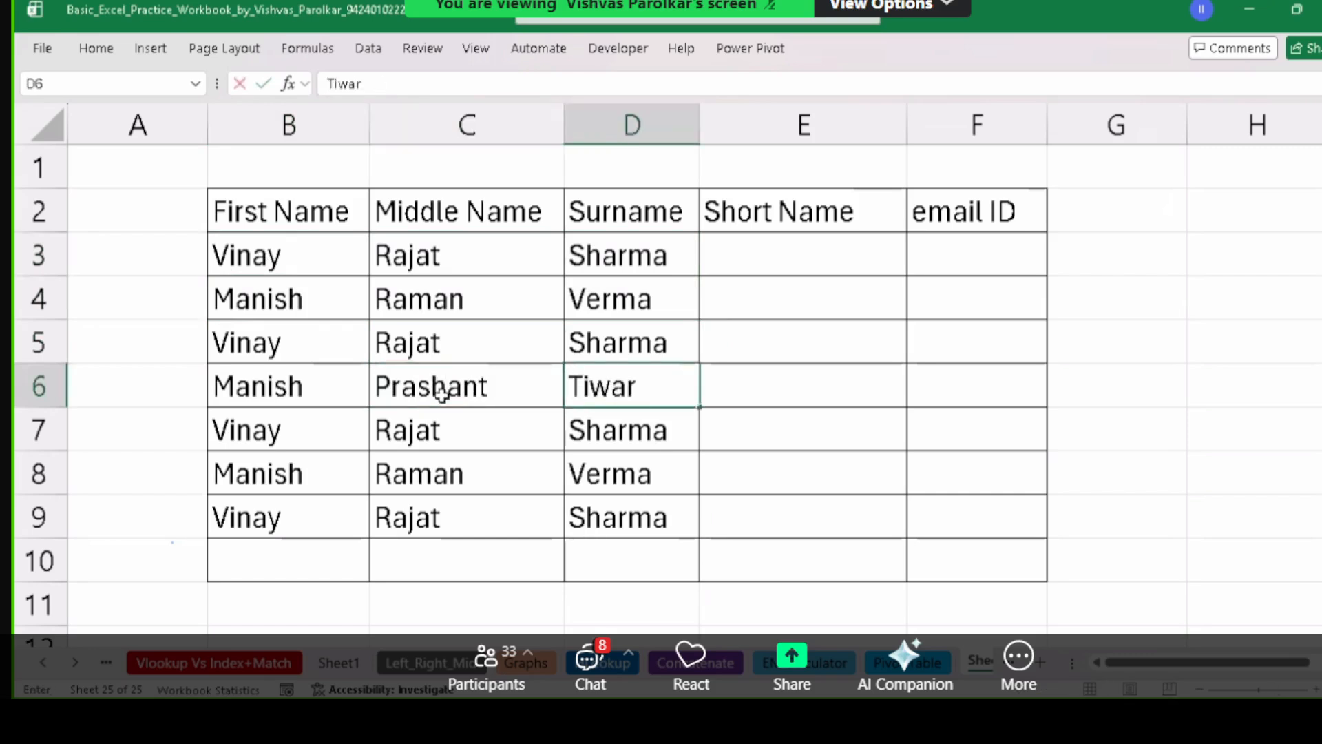
{"action": "key", "text": "Return"}
Set C8's middle name to Brajesh and first names B8 to Sunil, B9 to Amit.
{"action": "key", "text": "Down"}
{"action": "type", "text": "B"}
{"action": "key", "text": "BackSpace"}
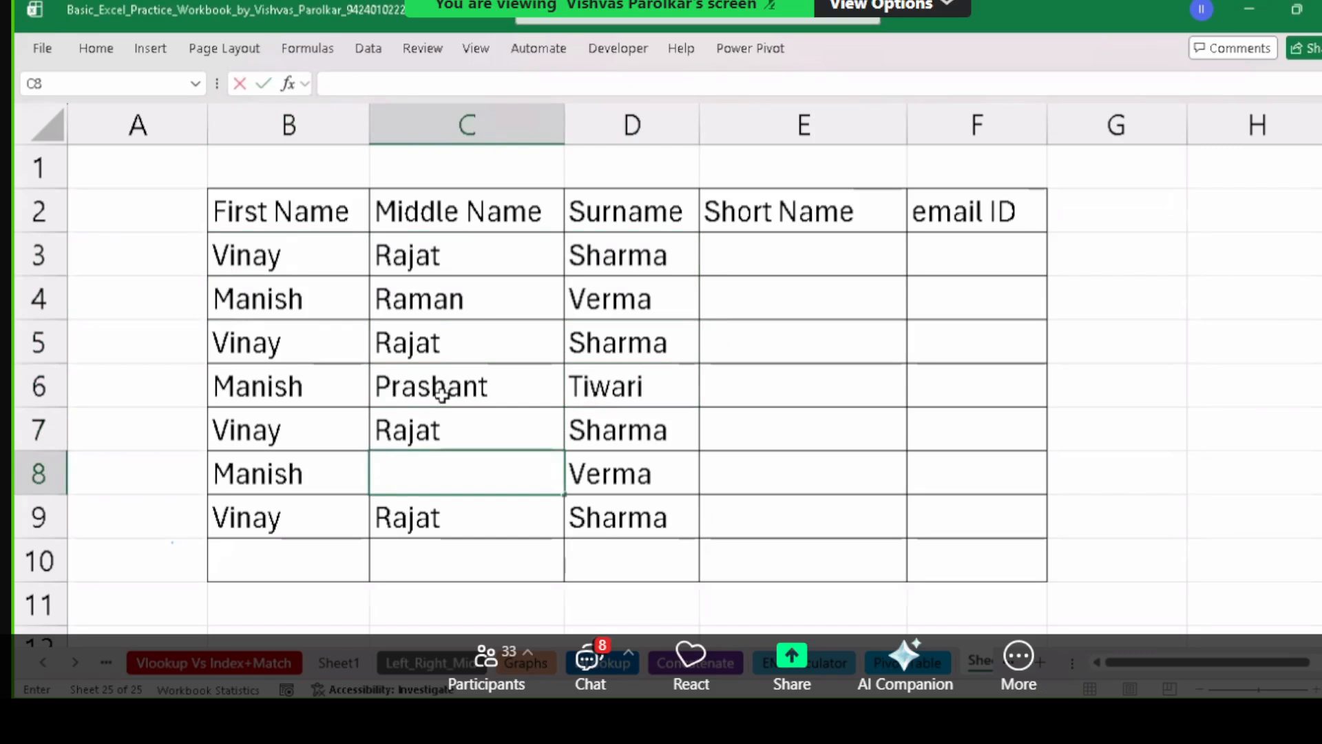
{"action": "type", "text": "Brajesh"}
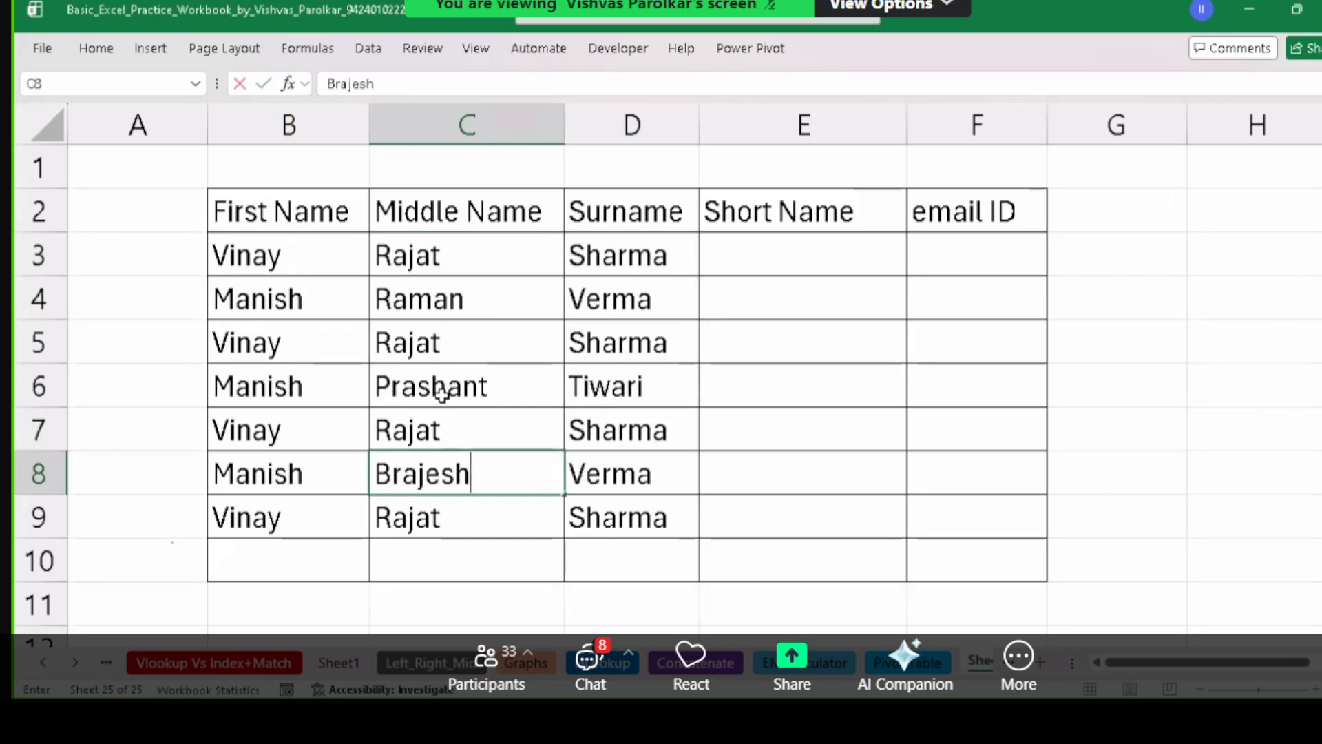
{"action": "key", "text": "Left"}
{"action": "type", "text": "Sunil"}
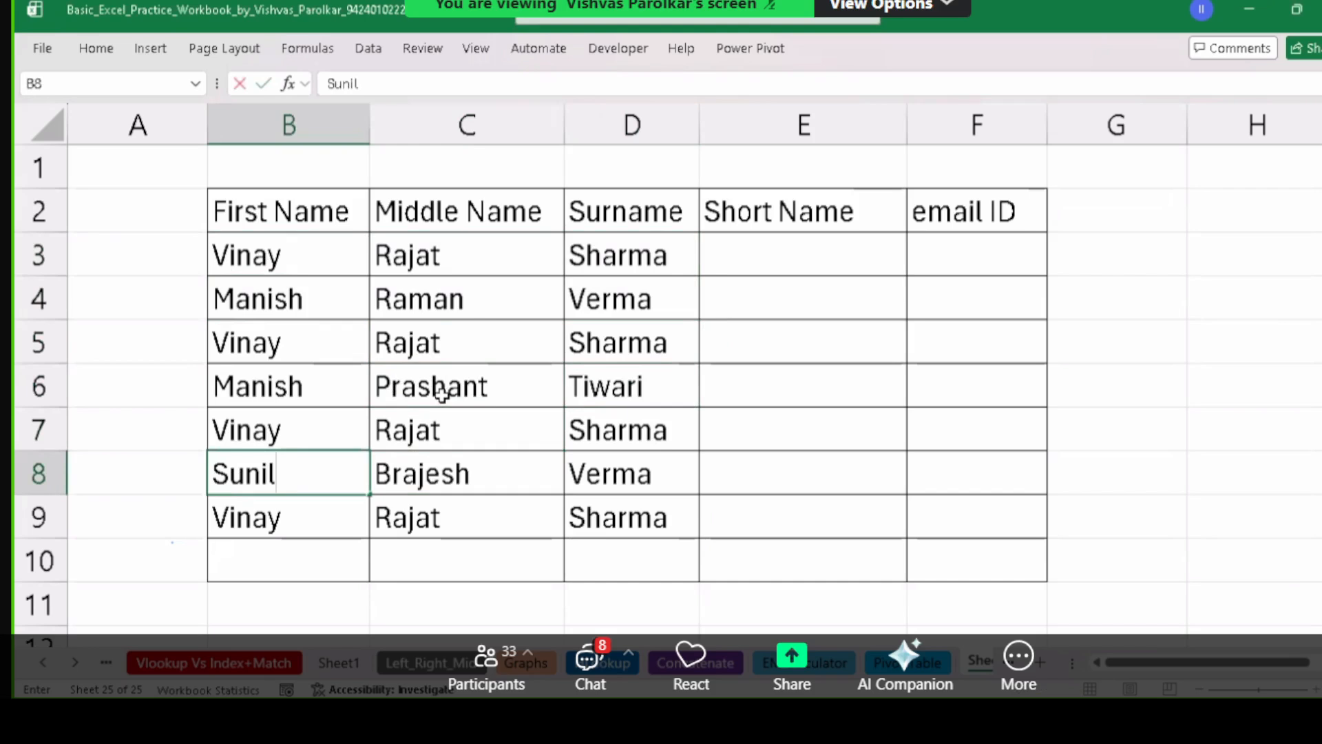
{"action": "key", "text": "Return"}
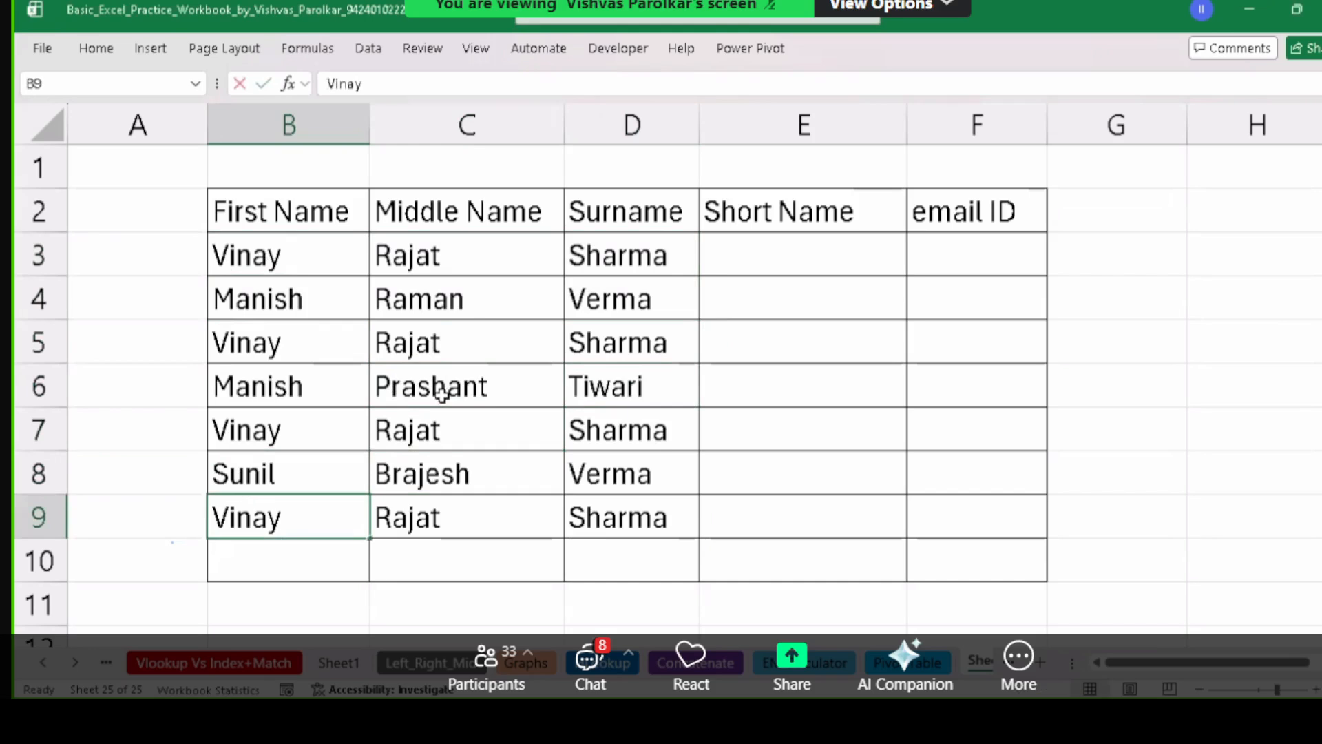
{"action": "type", "text": "Amit"}
{"action": "key", "text": "Return"}
{"action": "key", "text": "Left"}
{"action": "key", "text": "Up"}
{"action": "key", "text": "Up"}
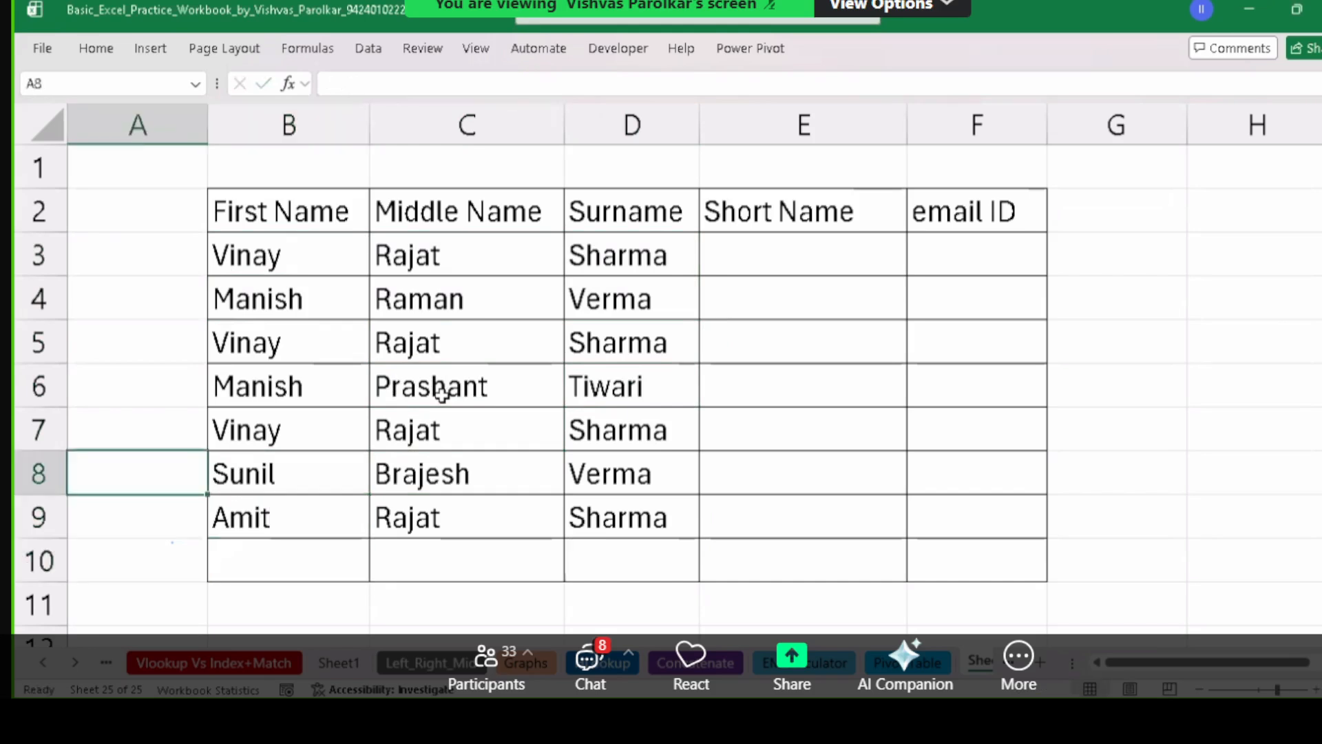
{"action": "key", "text": "Up"}
{"action": "key", "text": "Up"}
{"action": "key", "text": "Right"}
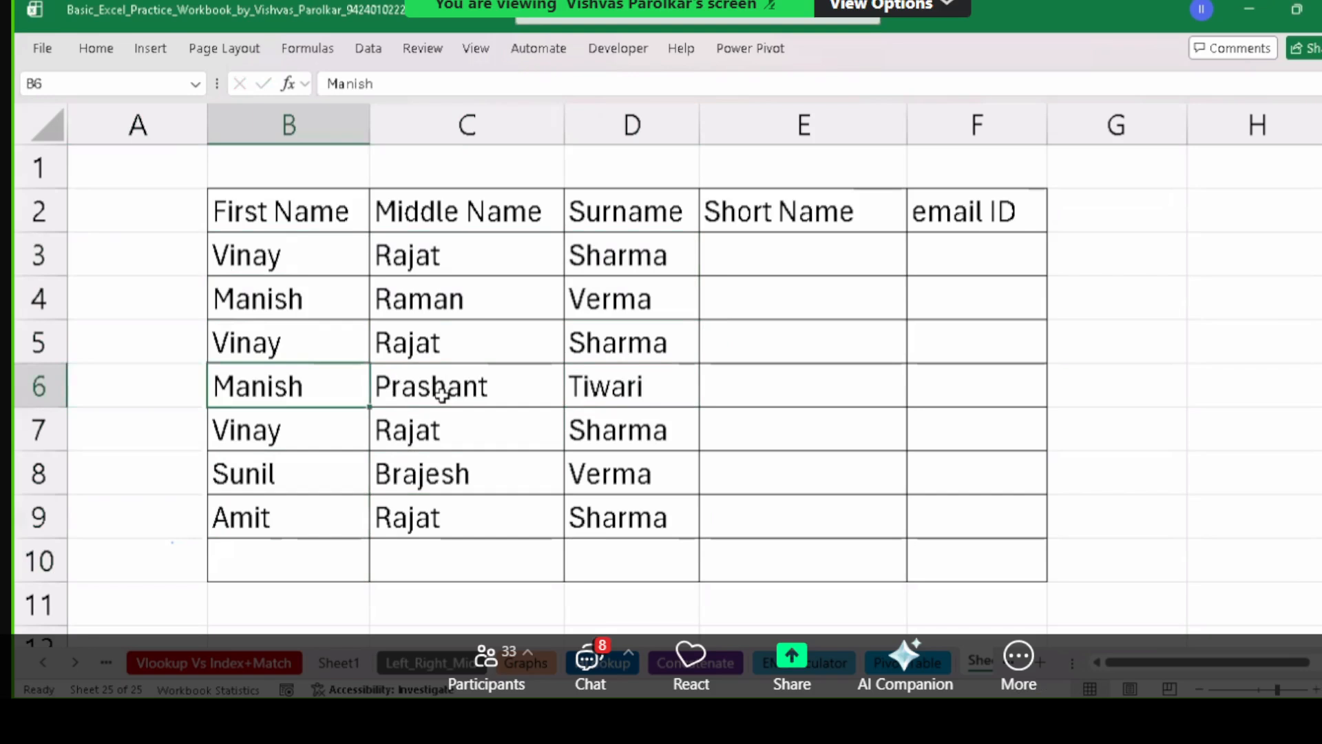
Enter the example short name 'V. R. Sharma' in E3.
{"action": "left_click", "coordinate": [806, 254]}
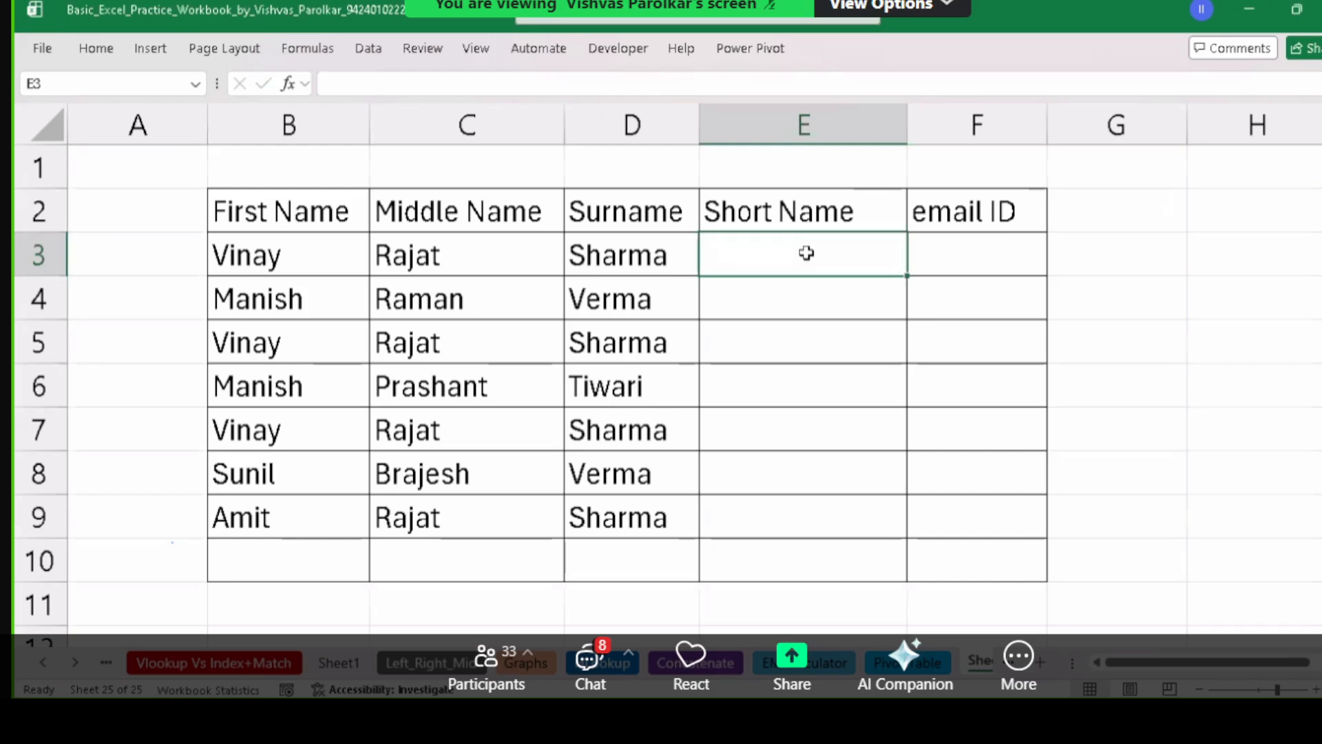
{"action": "type", "text": "v"}
{"action": "key", "text": "BackSpace"}
{"action": "type", "text": "V. R"}
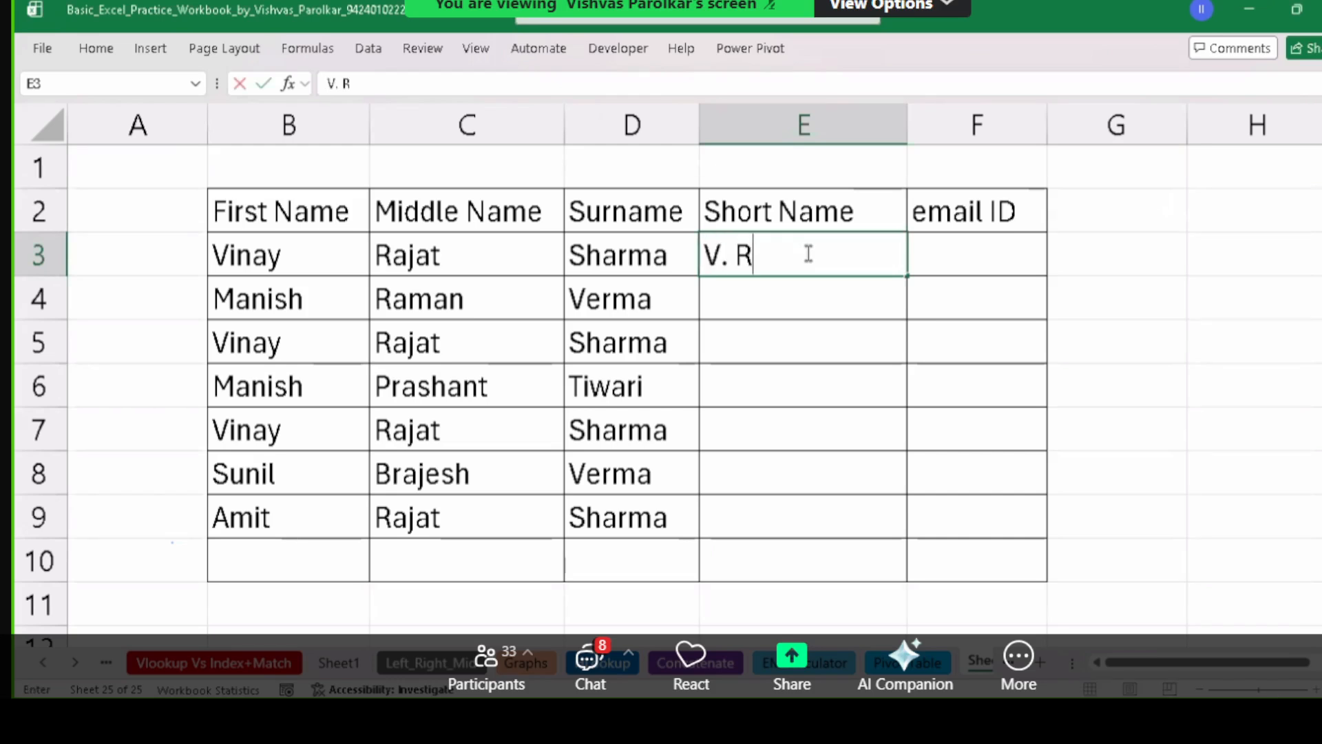
{"action": "type", "text": ". Sharma"}
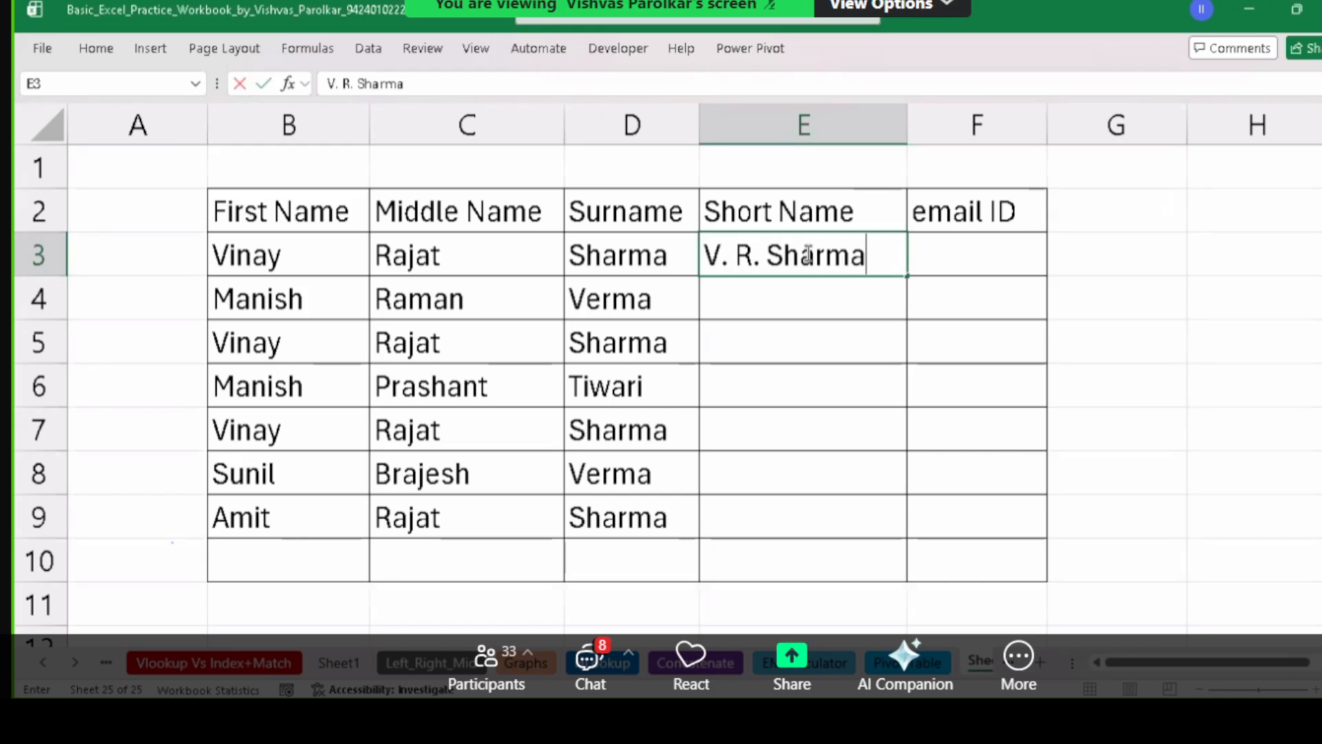
{"action": "key", "text": "Return"}
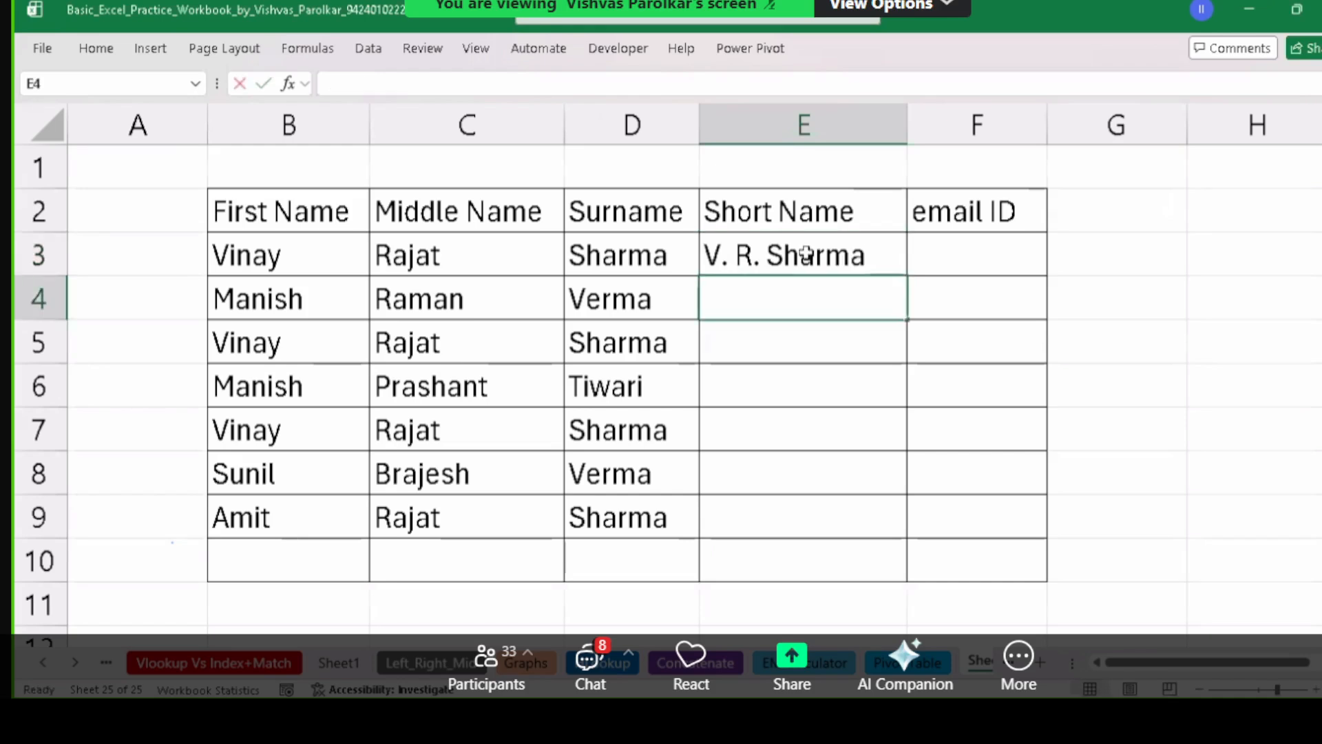
{"action": "type", "text": "M. "}
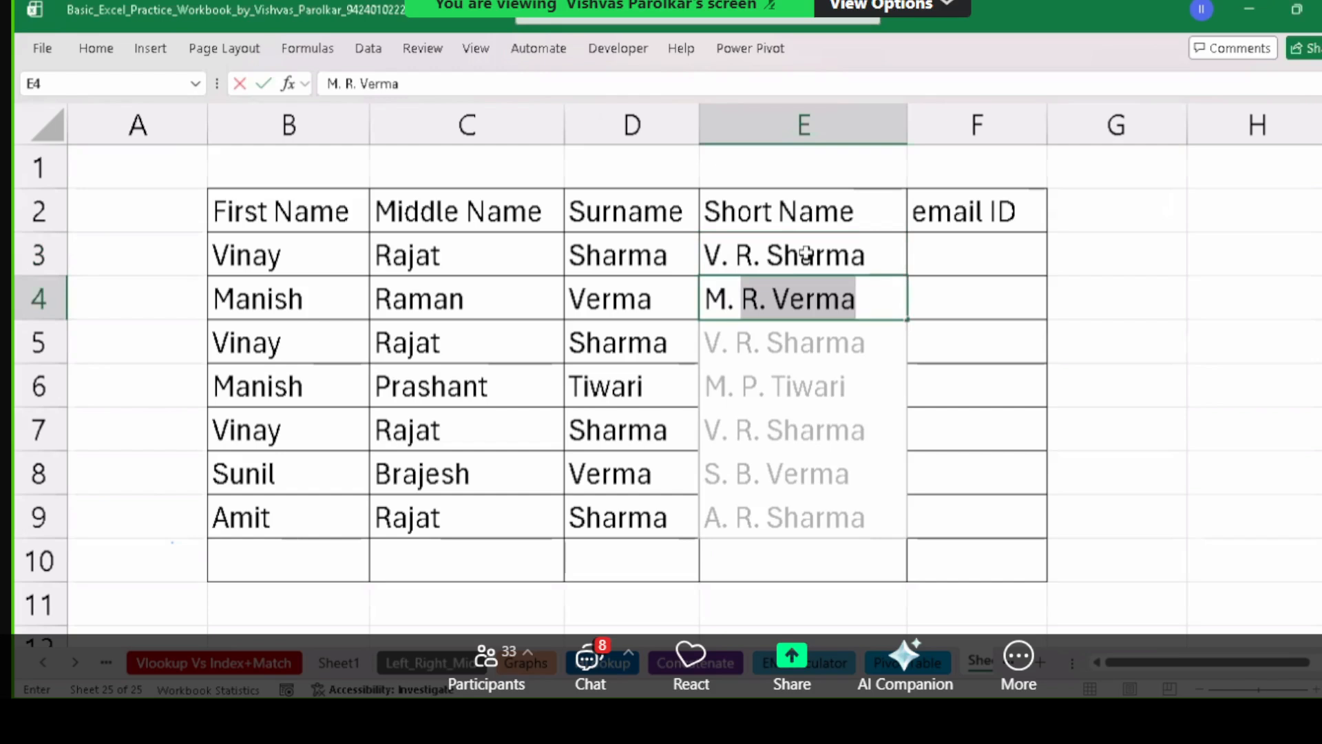
{"action": "type", "text": "R."}
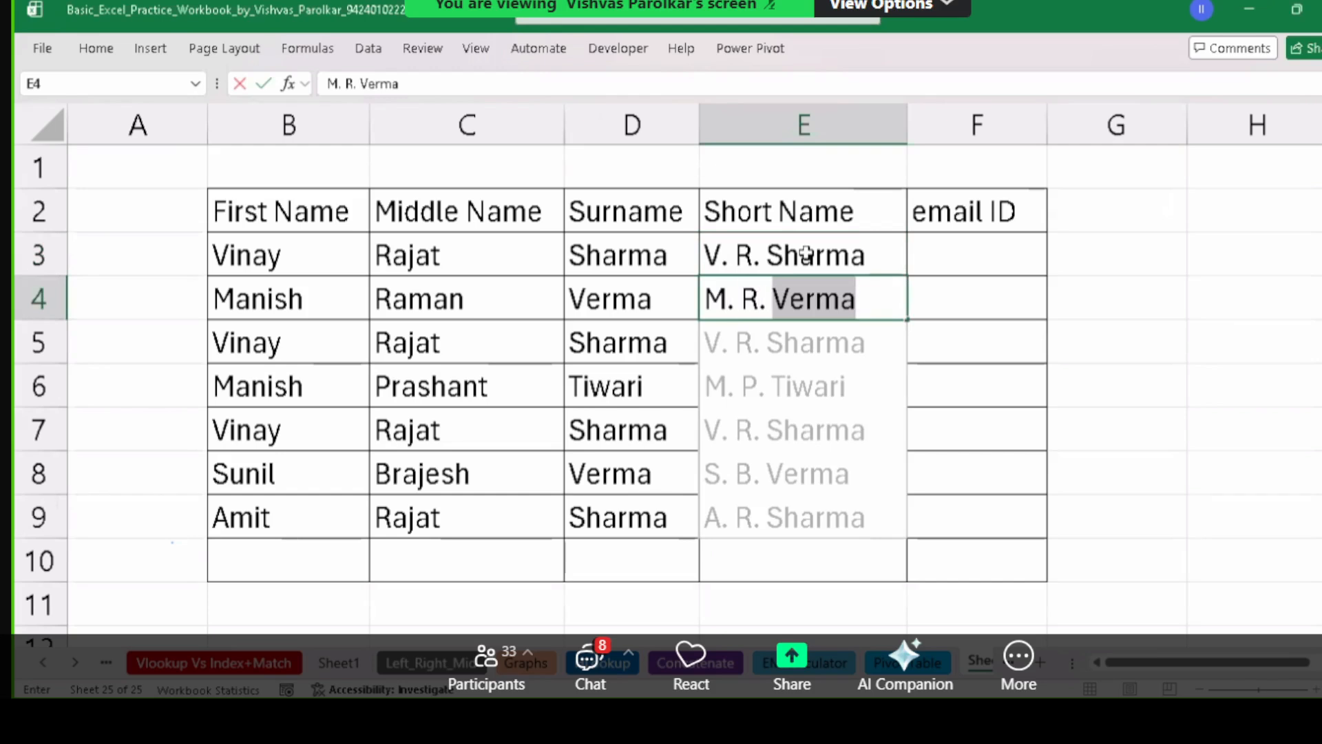
{"action": "key", "text": "Escape"}
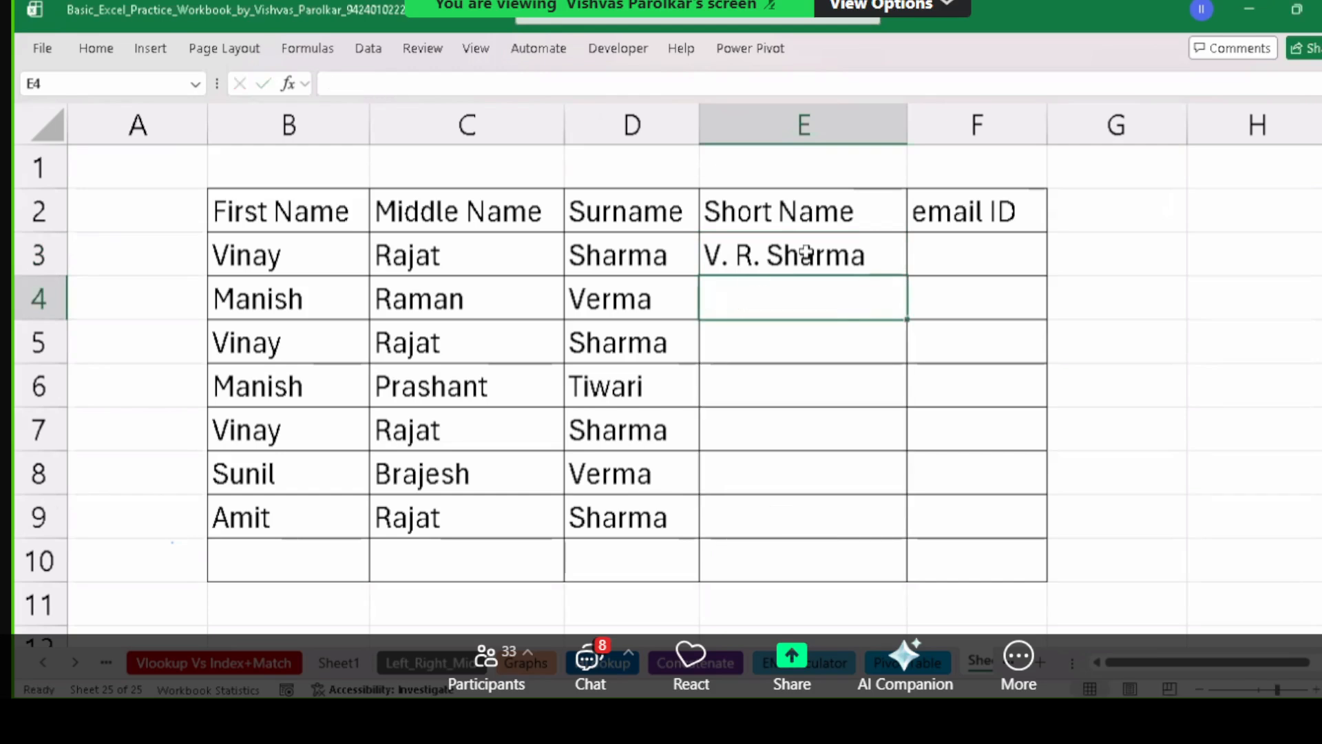
{"action": "left_click", "coordinate": [807, 251]}
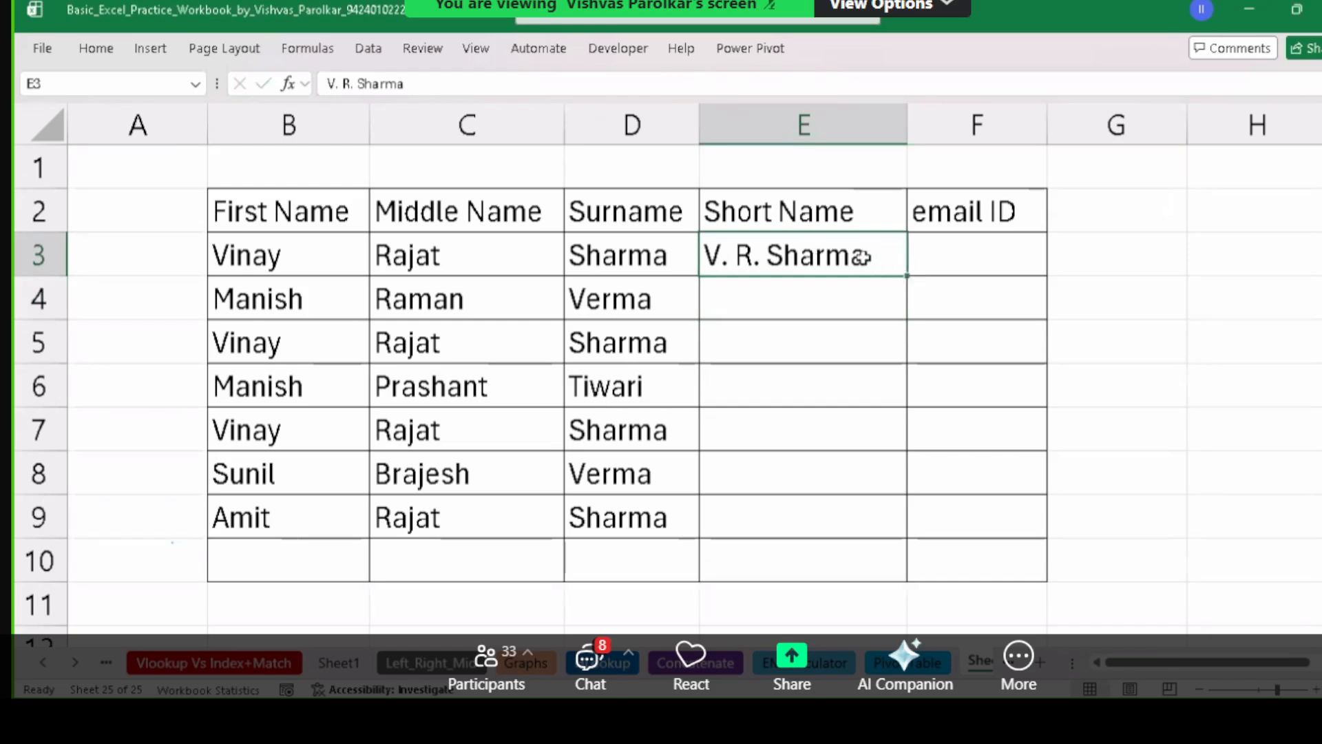
{"action": "key", "text": "ctrl+c"}
Paste V. R. Sharma into G3 and point out the first person's name parts in B3 and C3.
{"action": "left_click", "coordinate": [1133, 253]}
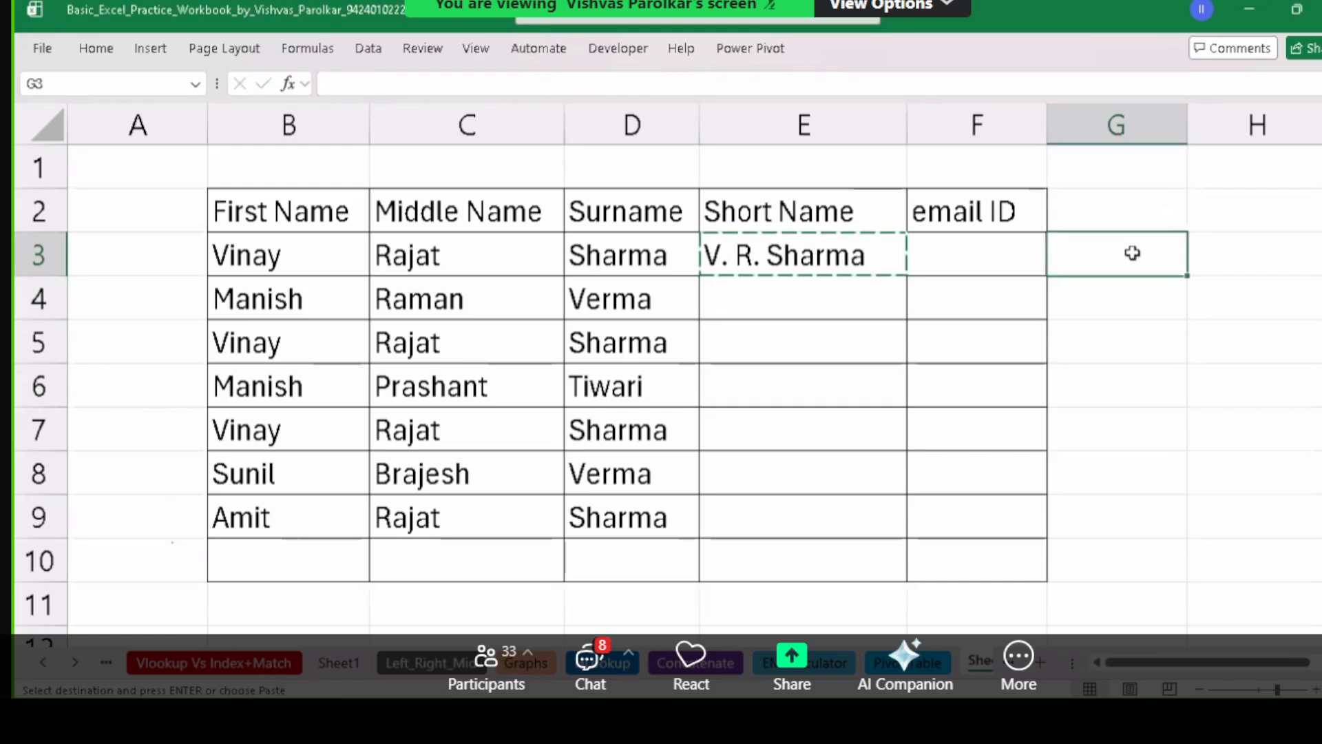
{"action": "key", "text": "ctrl+v"}
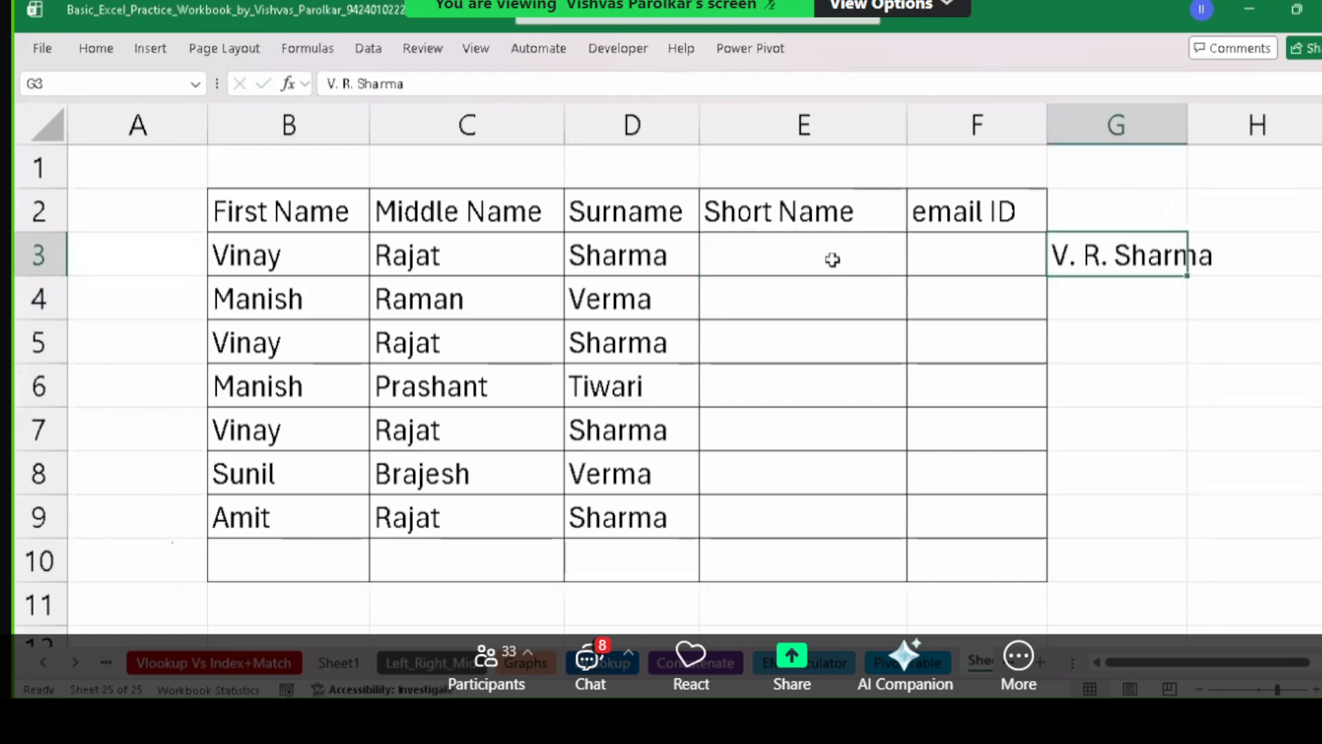
{"action": "left_click_drag", "start_coordinate": [318, 263], "coordinate": [593, 255]}
{"action": "left_click", "coordinate": [334, 258]}
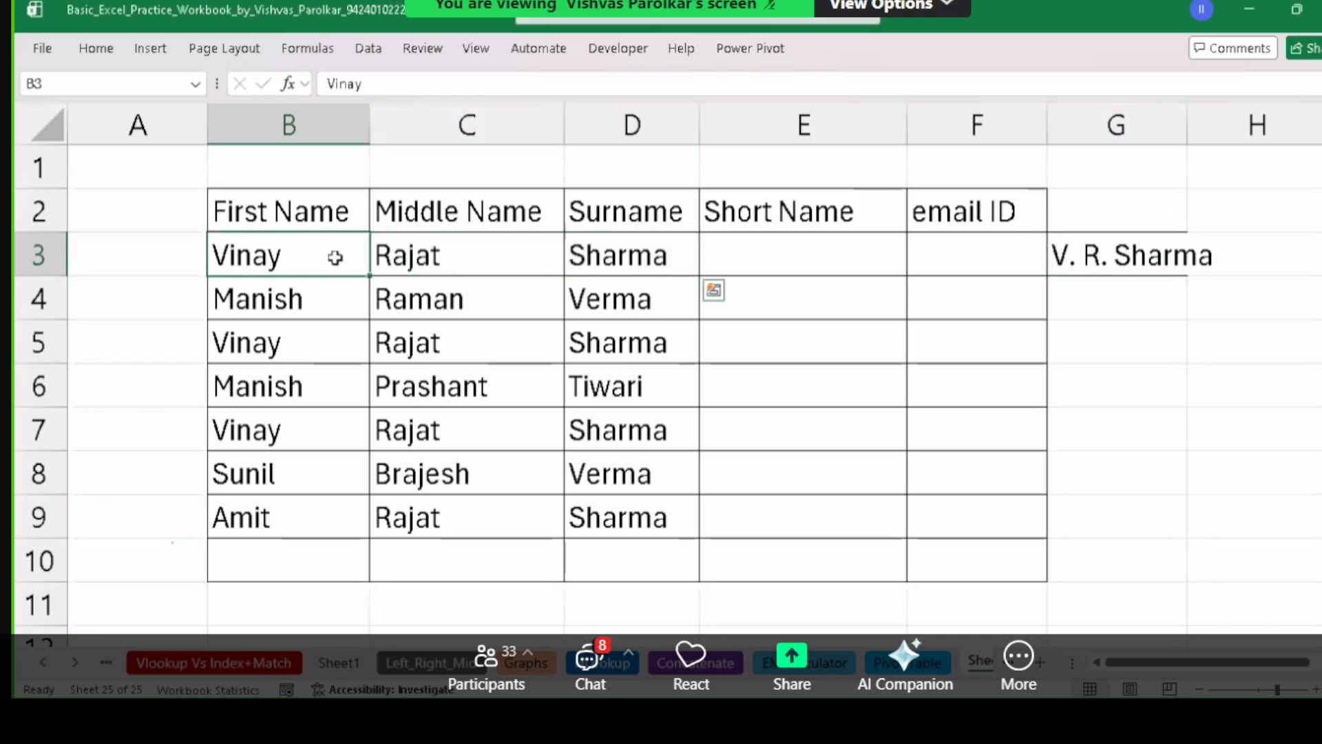
{"action": "left_click", "coordinate": [413, 255]}
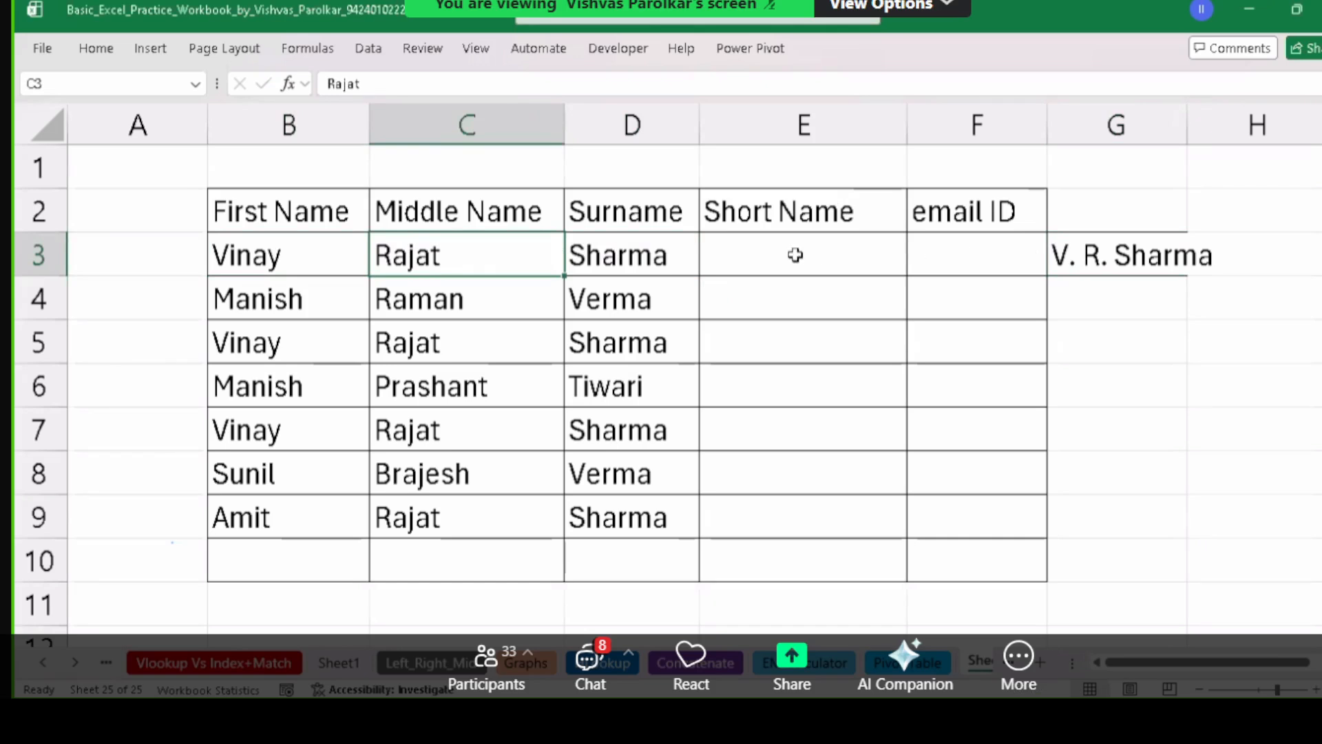
{"action": "left_click_drag", "start_coordinate": [206, 125], "coordinate": [96, 124]}
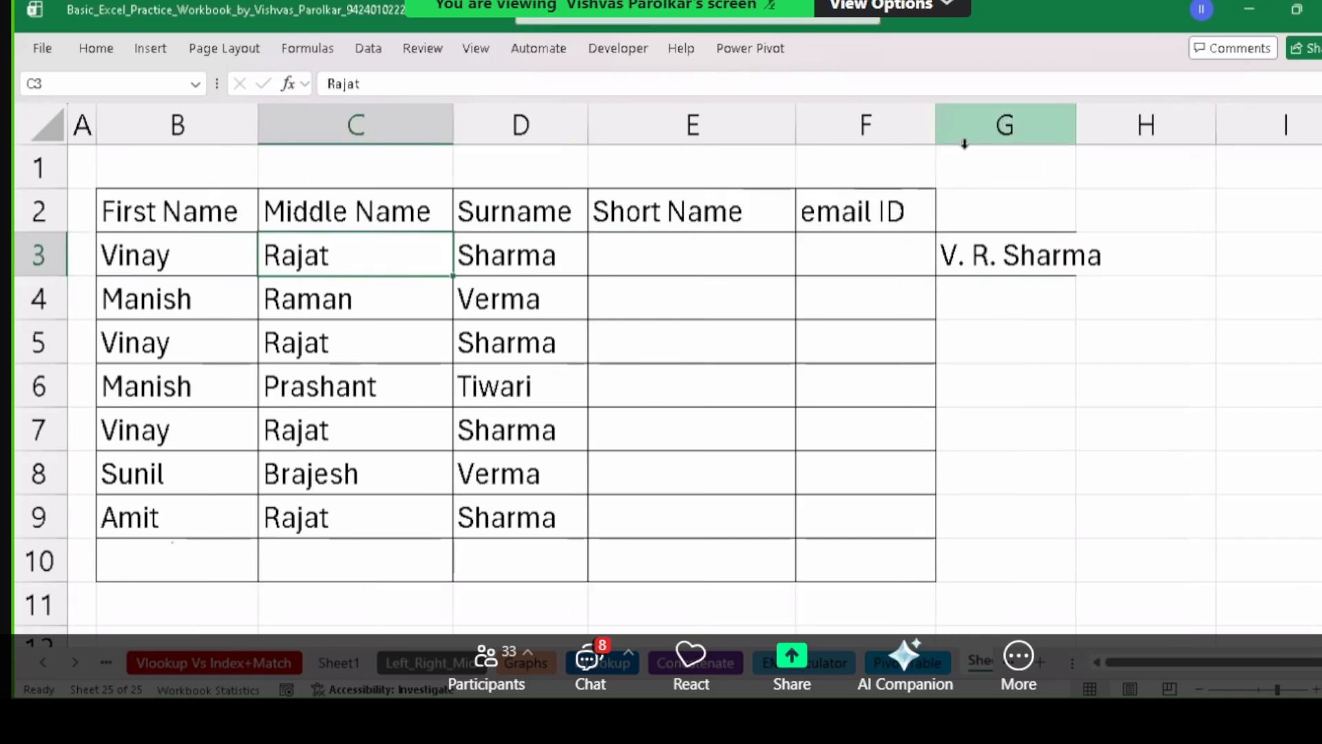
{"action": "left_click_drag", "start_coordinate": [1076, 125], "coordinate": [1122, 125]}
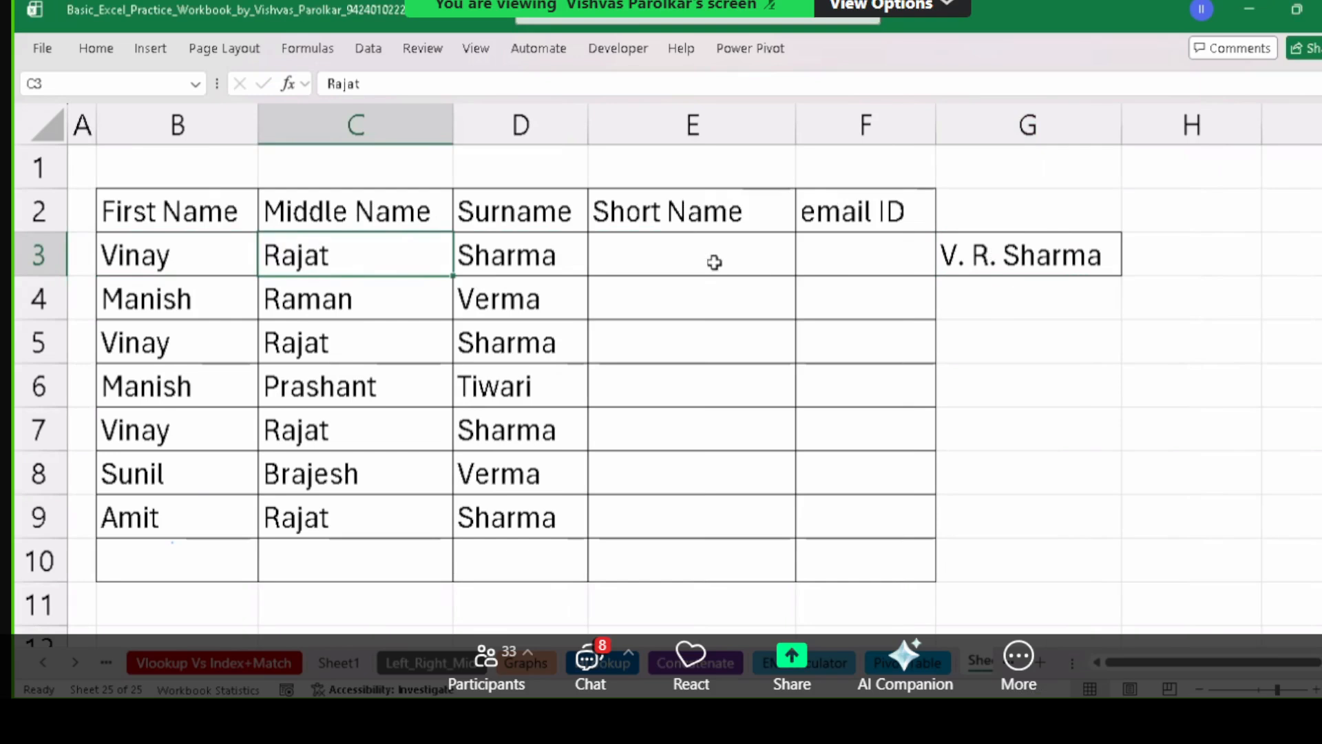
{"action": "left_click", "coordinate": [681, 258]}
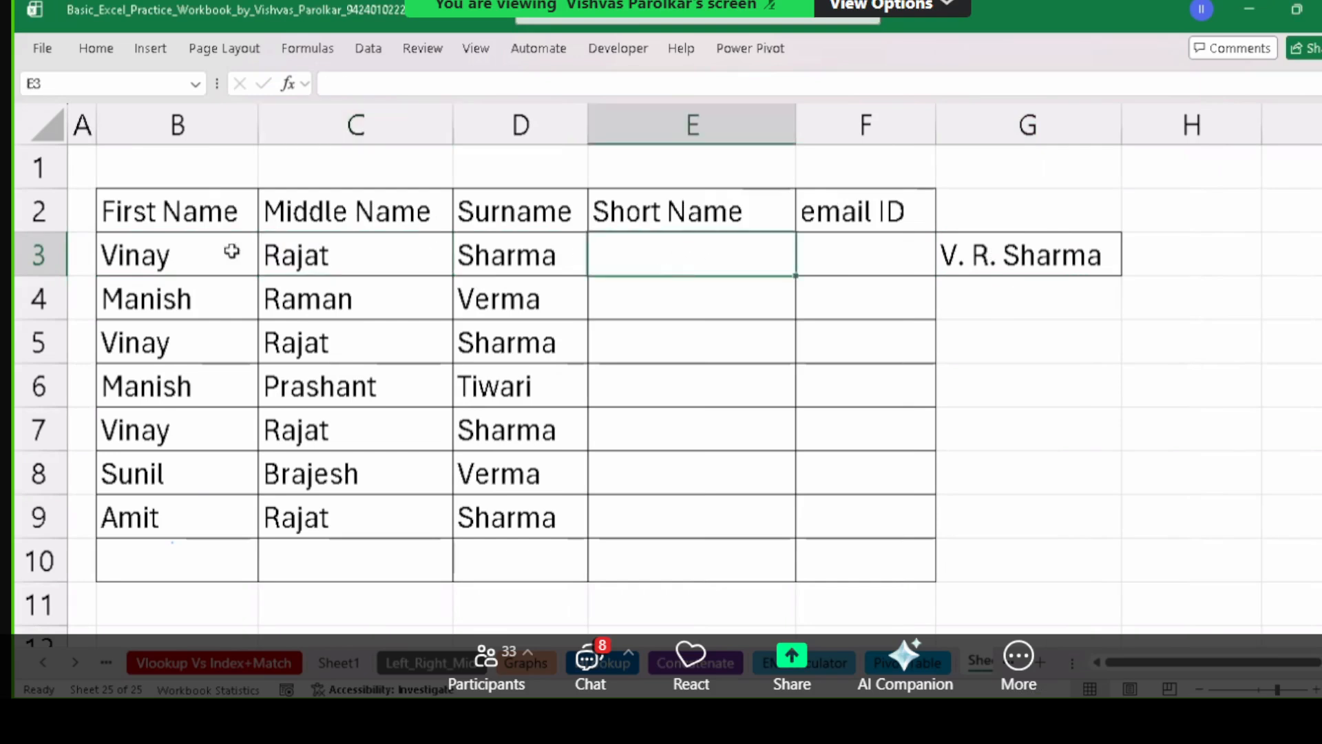
{"action": "left_click_drag", "start_coordinate": [124, 255], "coordinate": [93, 517]}
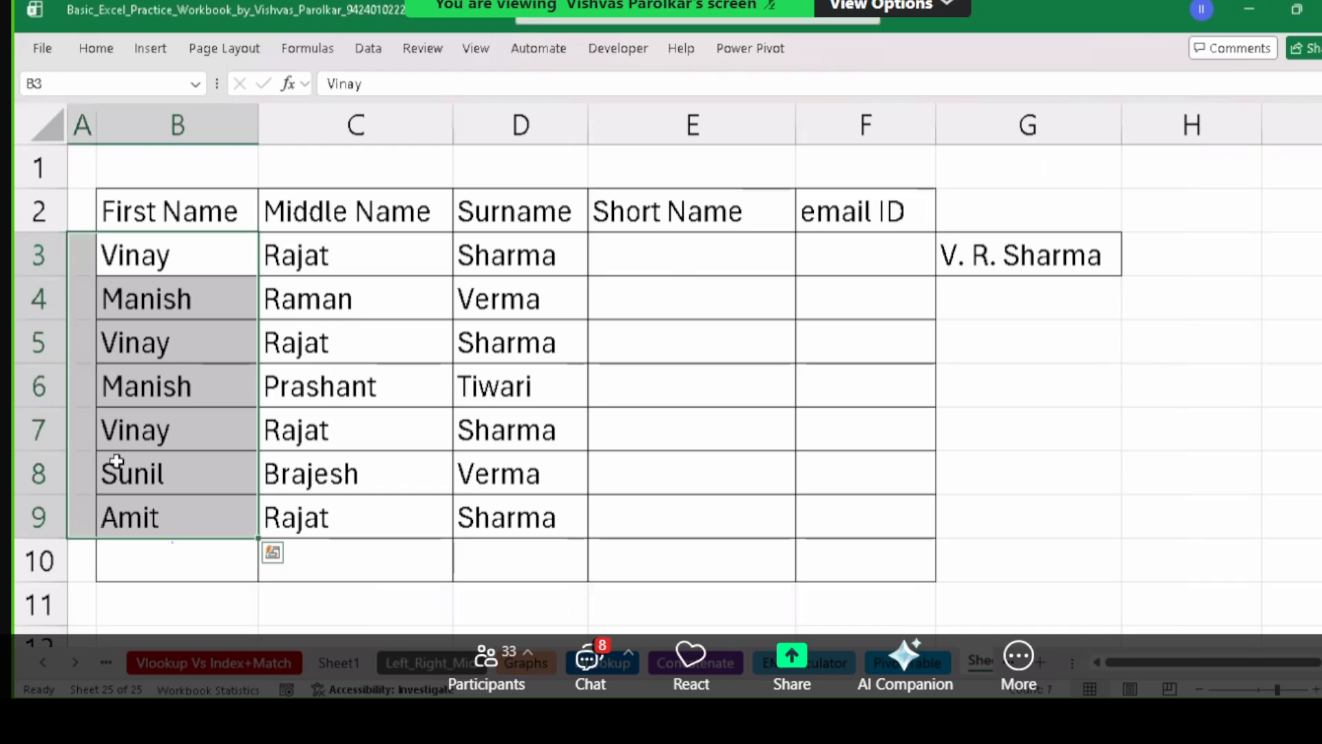
{"action": "left_click", "coordinate": [654, 252]}
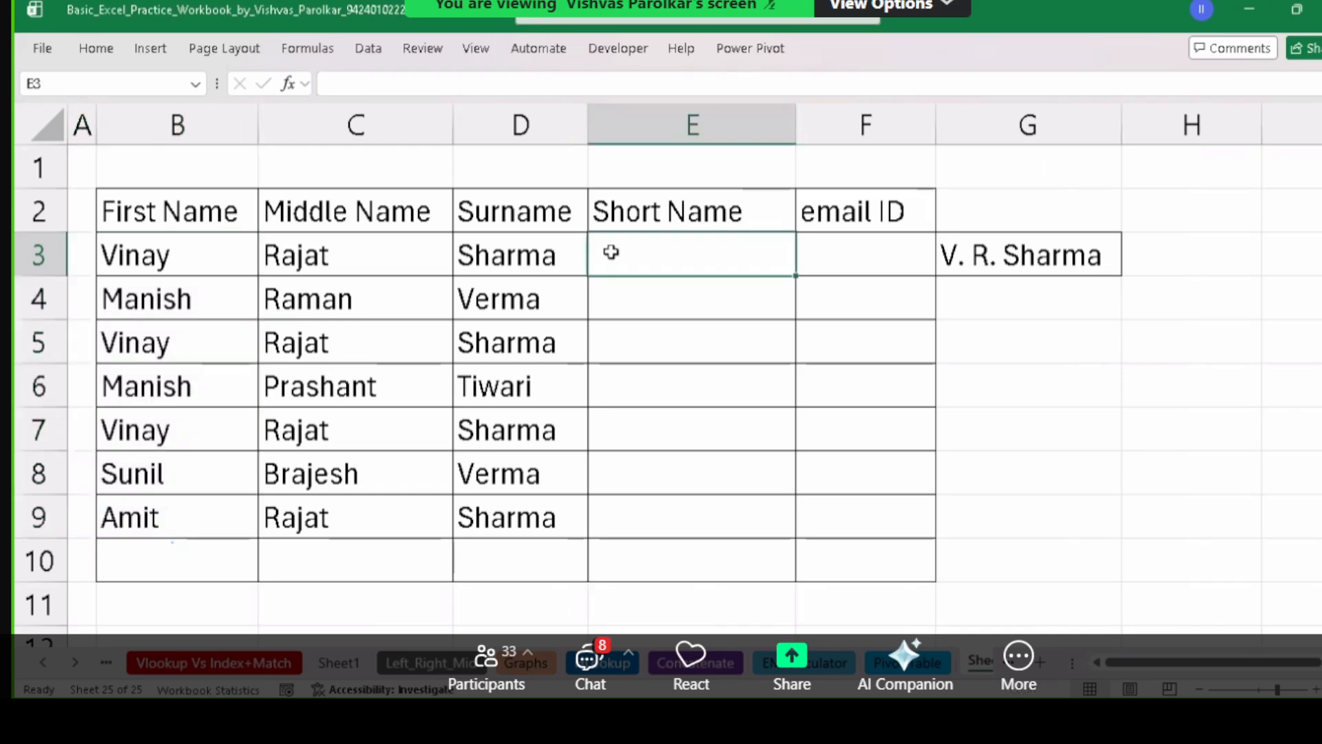
Enter =LEFT(B3,1) in E3 to get the first initial V.
{"action": "type", "text": "="}
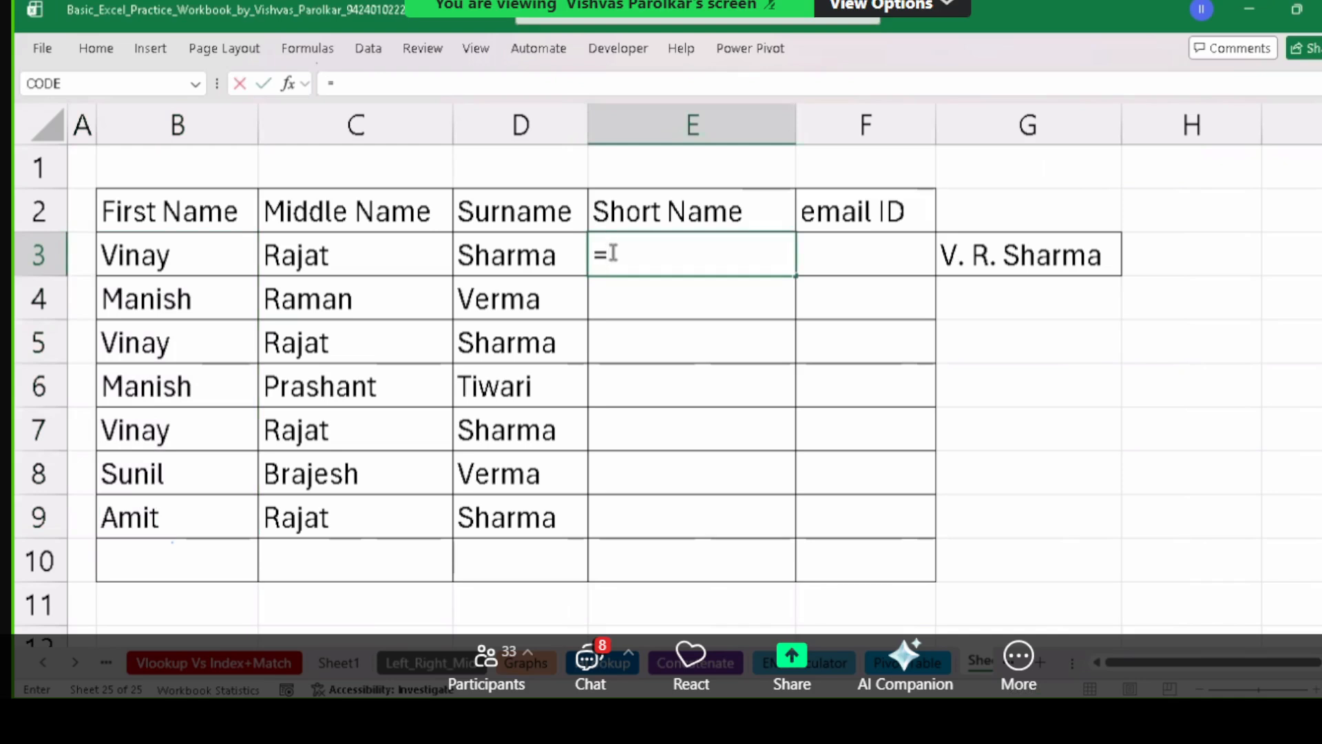
{"action": "type", "text": "lefg"}
{"action": "key", "text": "BackSpace"}
{"action": "type", "text": "t"}
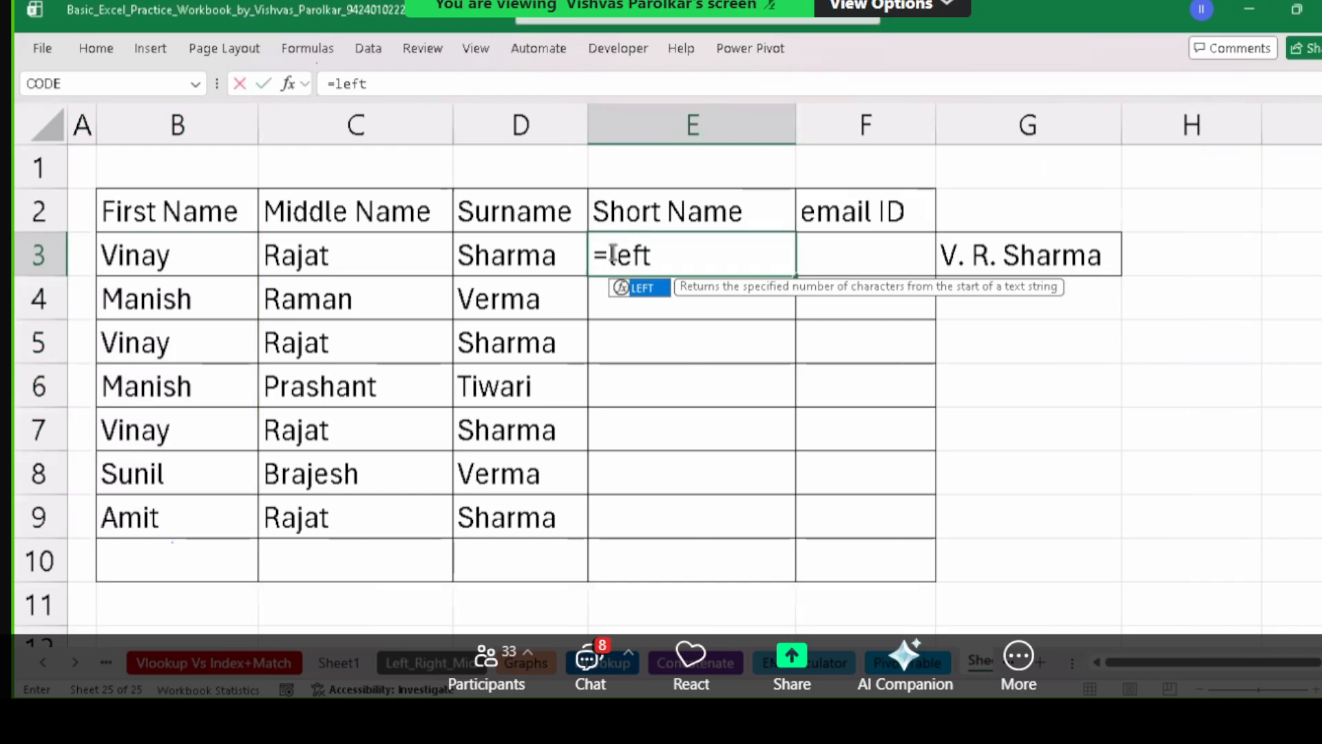
{"action": "key", "text": "Tab"}
{"action": "left_click", "coordinate": [148, 257]}
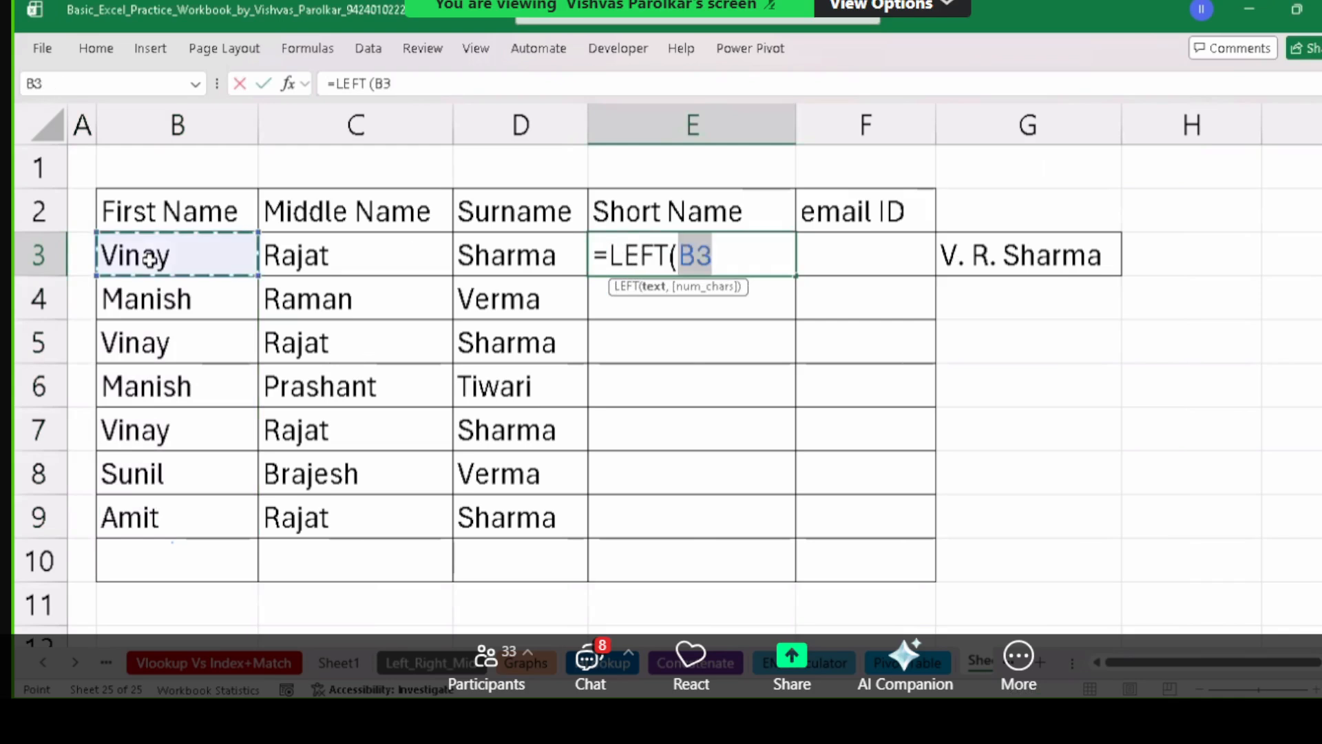
{"action": "type", "text": ",1"}
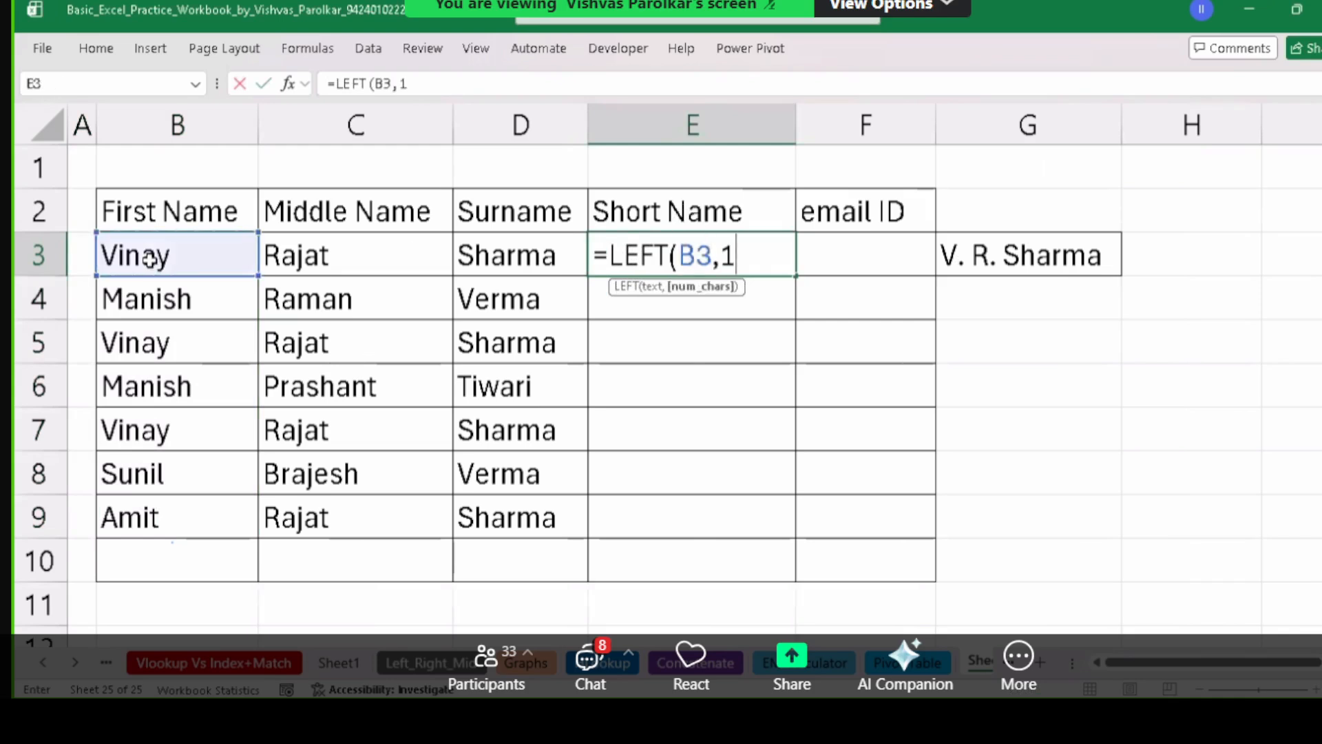
{"action": "type", "text": ")"}
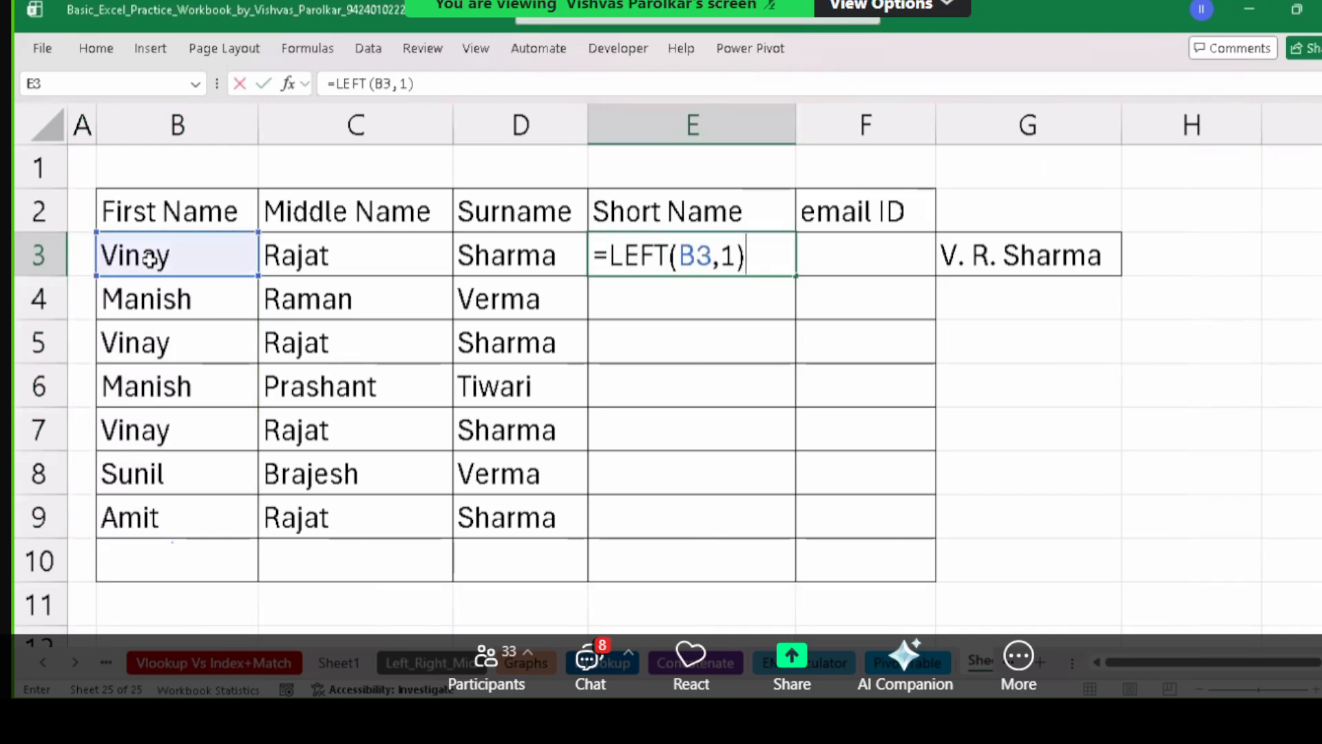
{"action": "key", "text": "Return"}
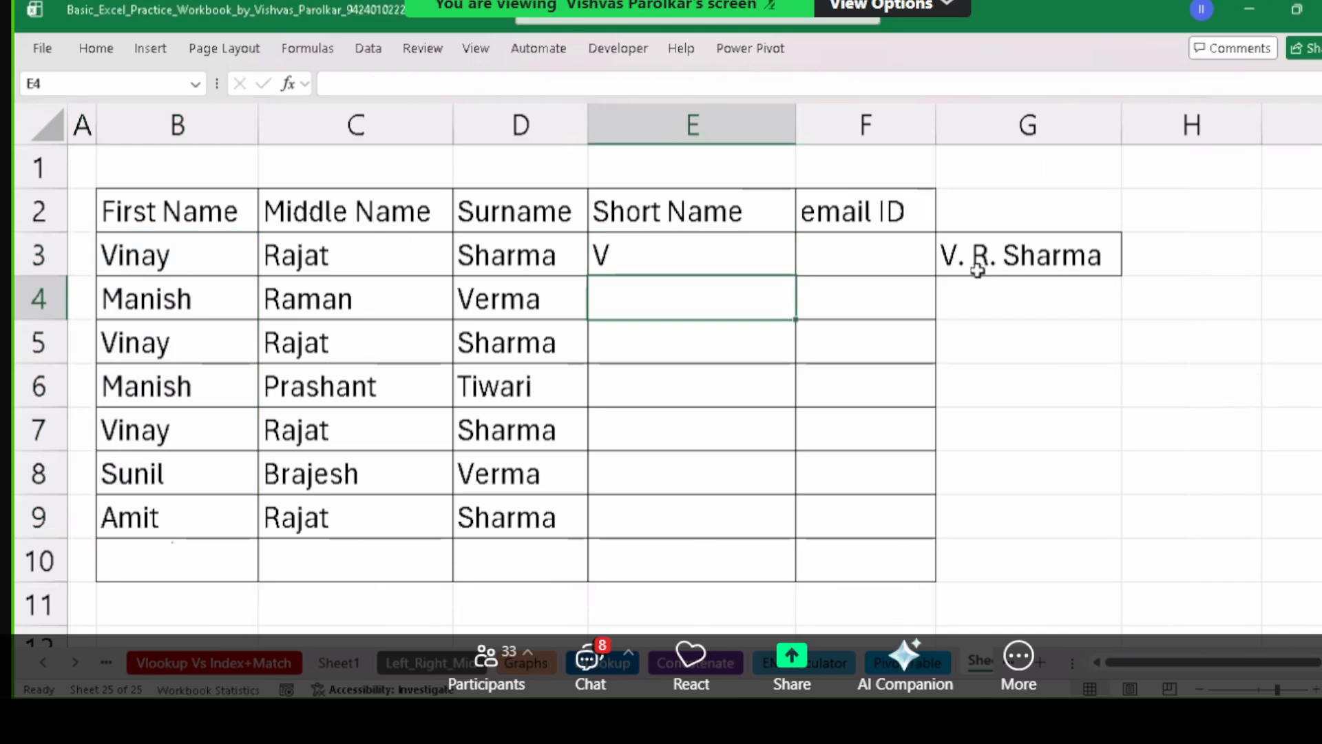
Append & to E3's formula so more name parts can be joined on.
{"action": "double_click", "coordinate": [617, 257]}
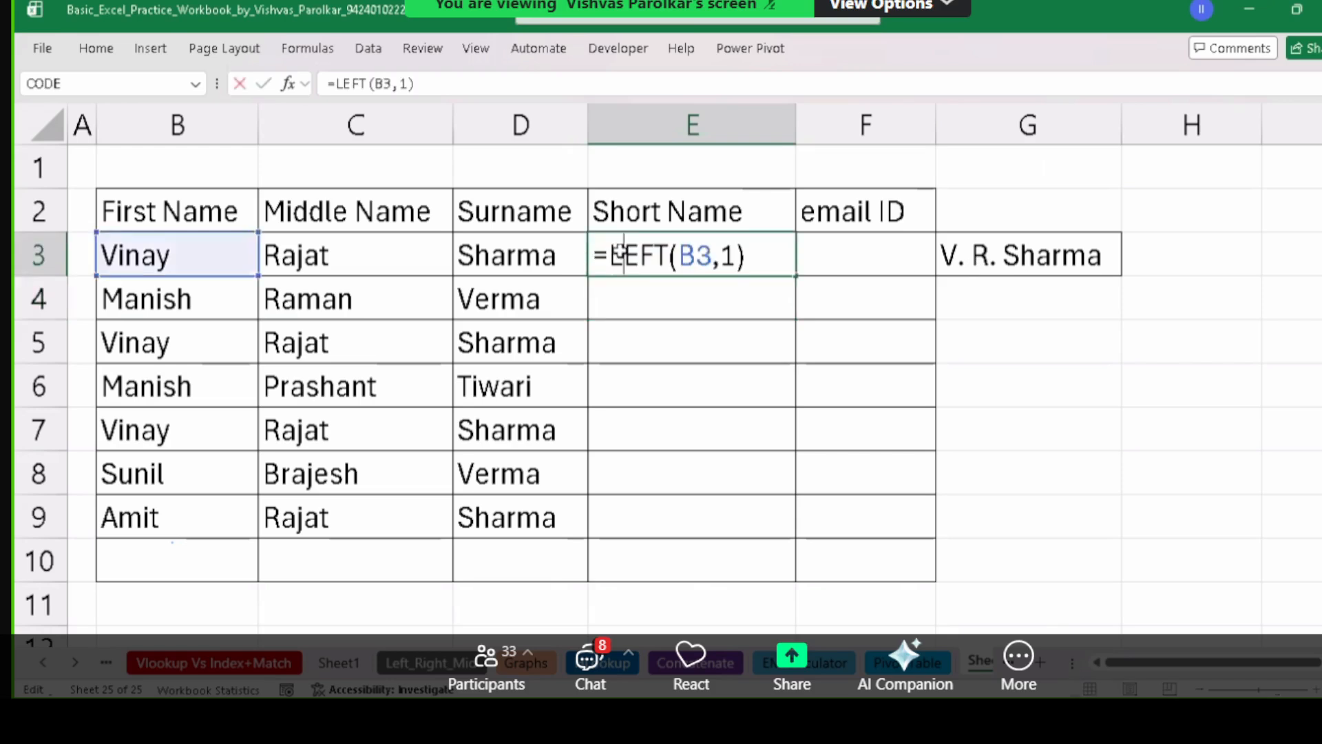
{"action": "left_click", "coordinate": [770, 257]}
{"action": "type", "text": "&\"."}
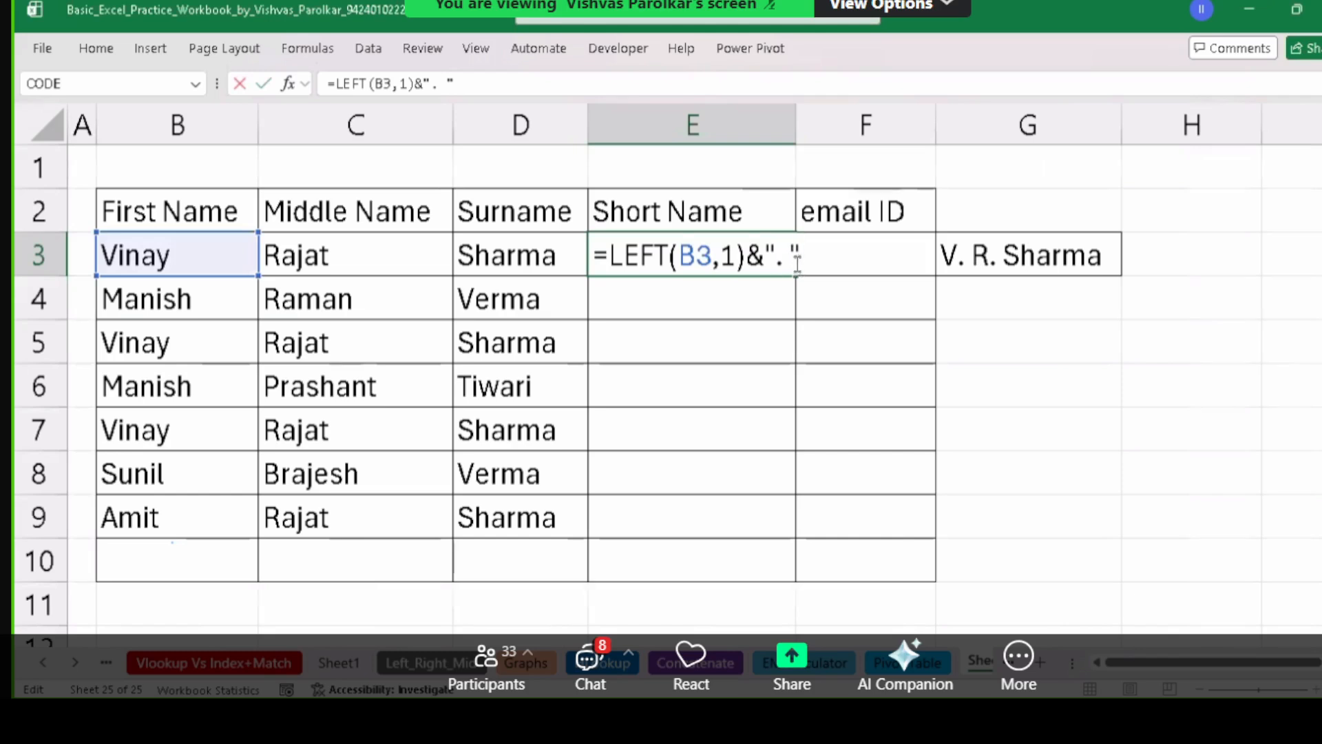
Extend E3's formula to =LEFT(B3,1)&". "&LEFT(C3,1) so it shows V. R.
{"action": "key", "text": "Return"}
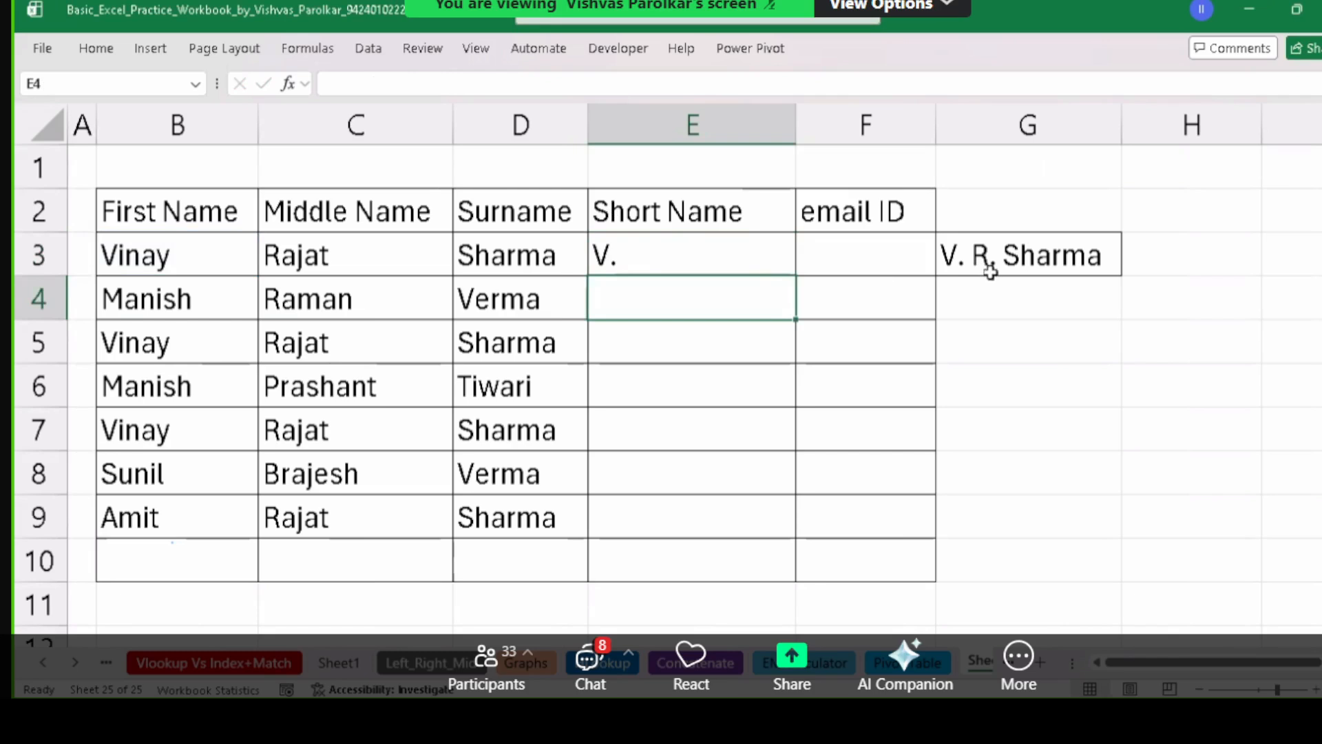
{"action": "double_click", "coordinate": [774, 263]}
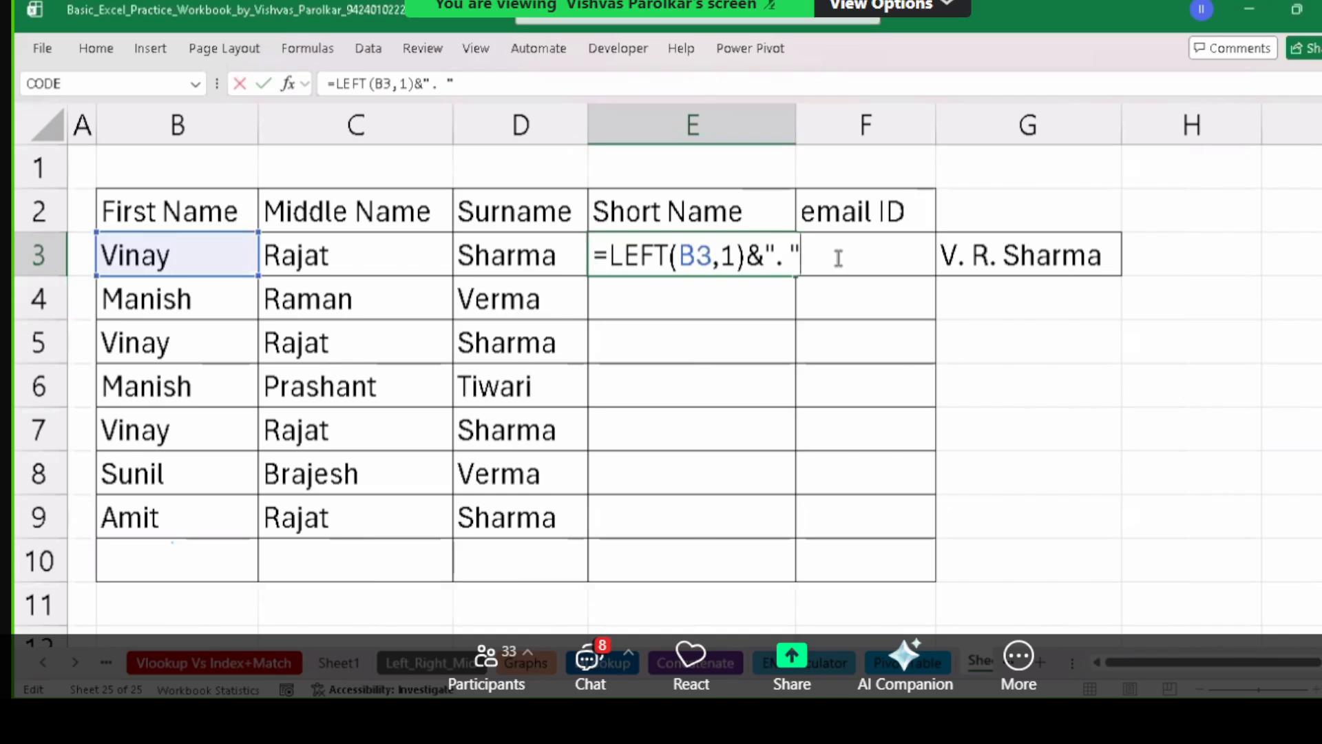
{"action": "type", "text": "&"}
{"action": "key", "text": "BackSpace"}
{"action": "type", "text": "left"}
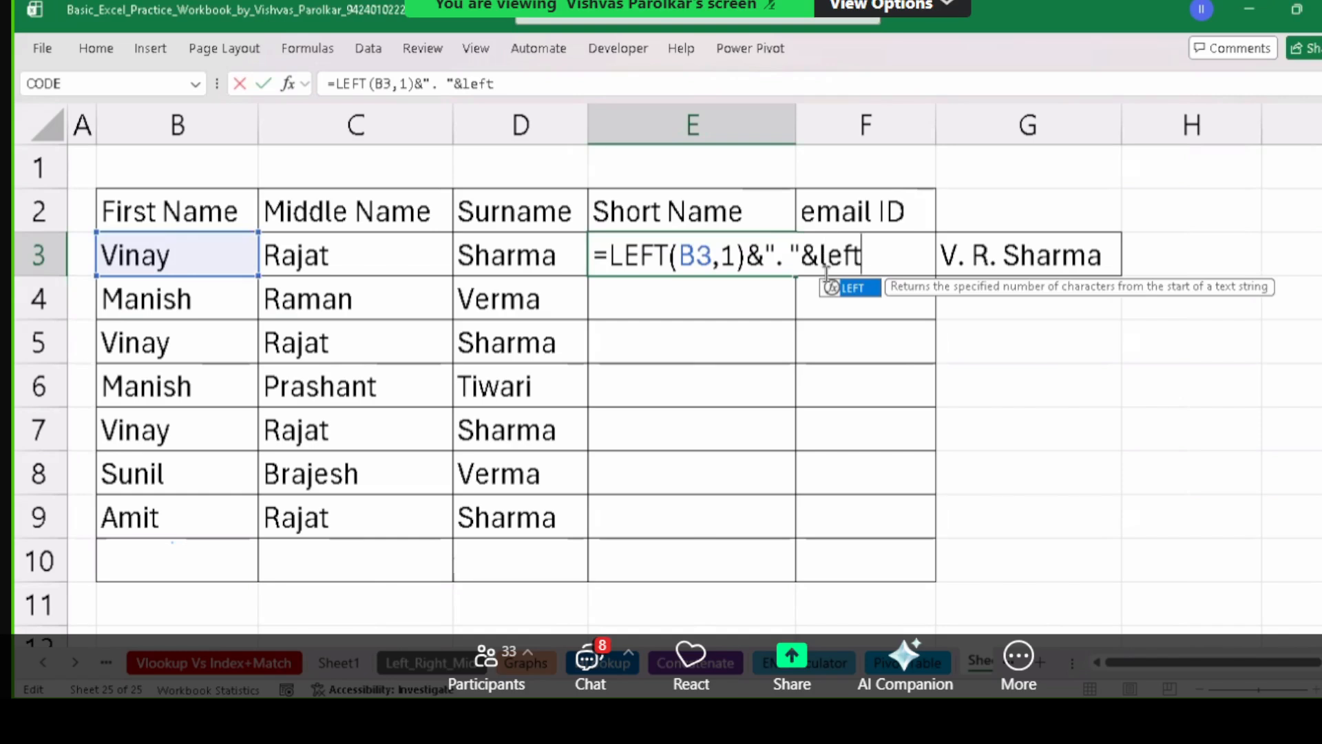
{"action": "type", "text": "("}
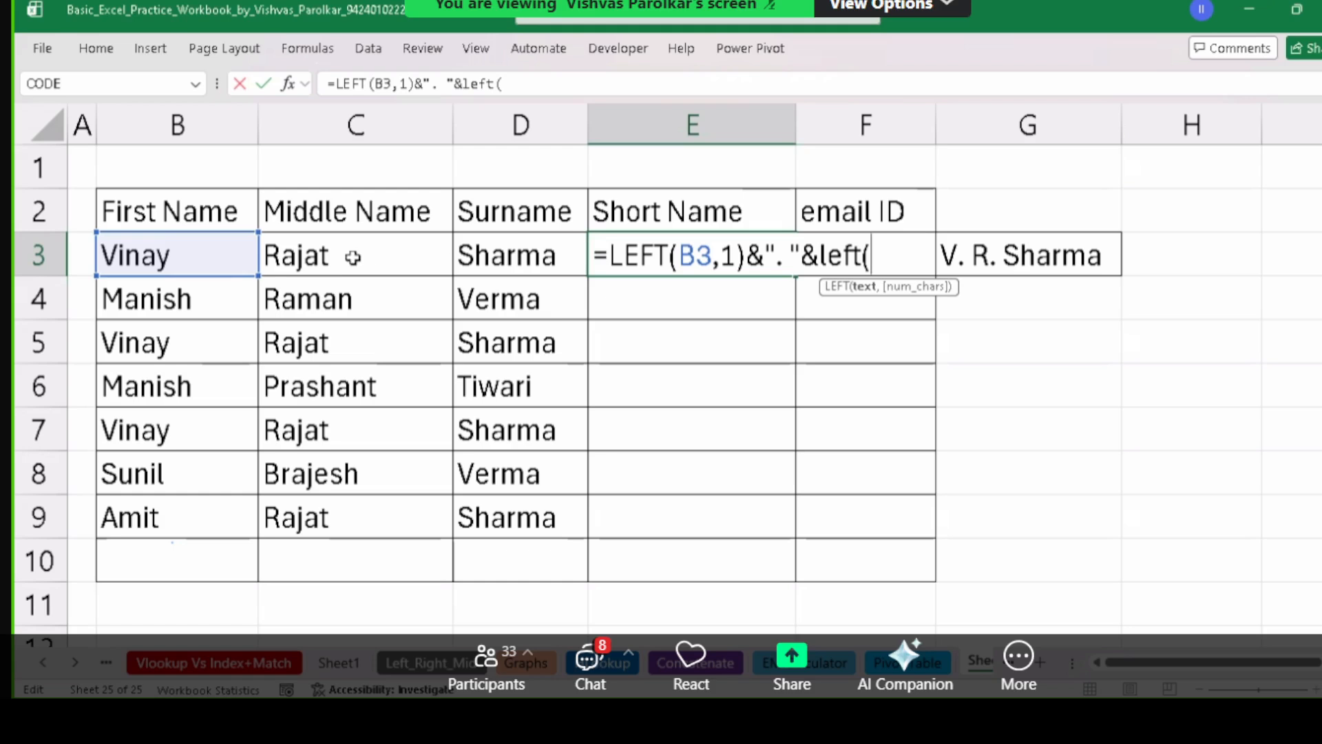
{"action": "left_click", "coordinate": [289, 257]}
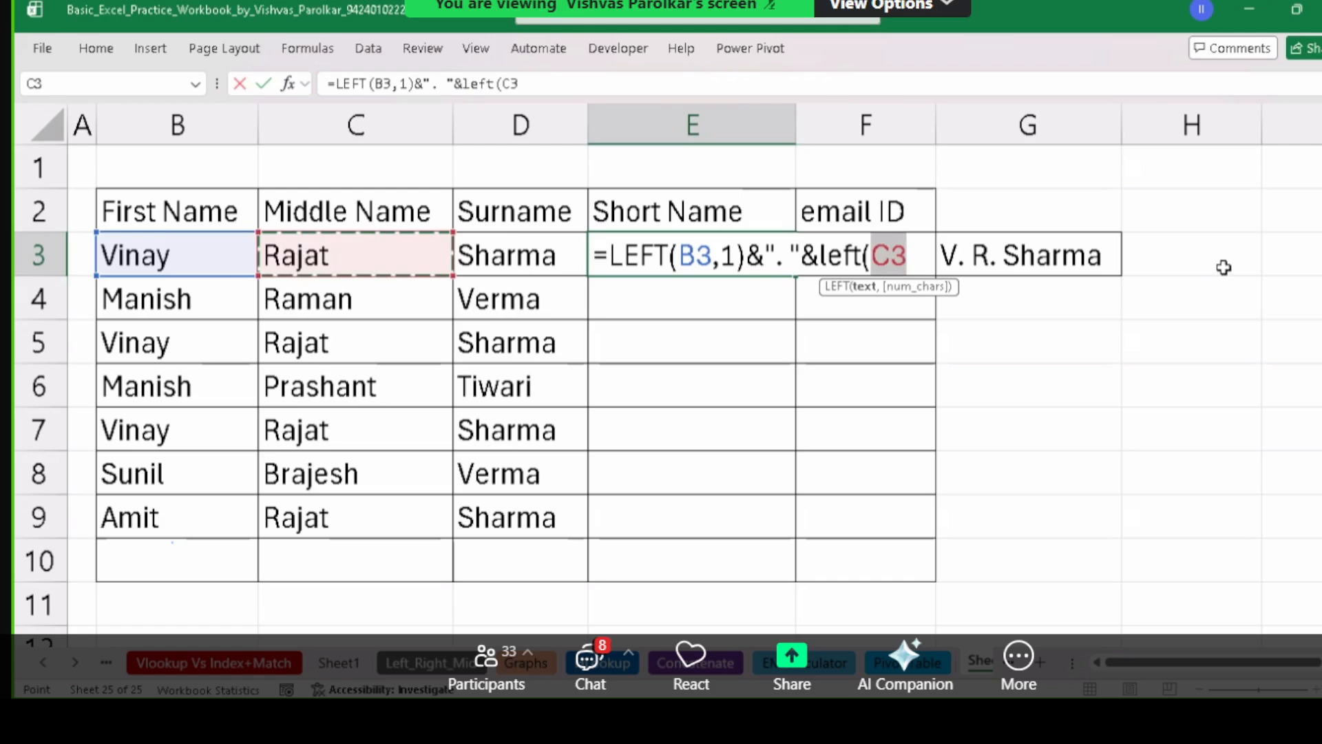
{"action": "type", "text": ",1"}
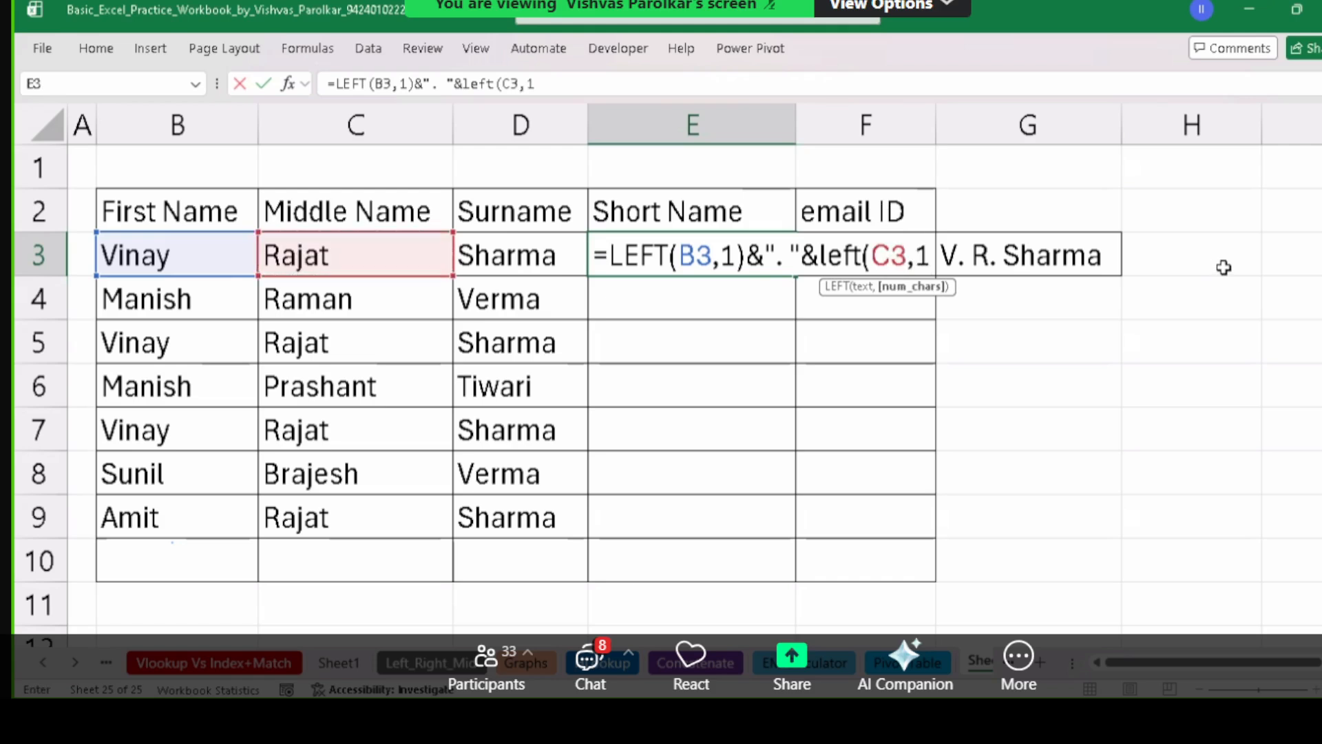
{"action": "type", "text": ")"}
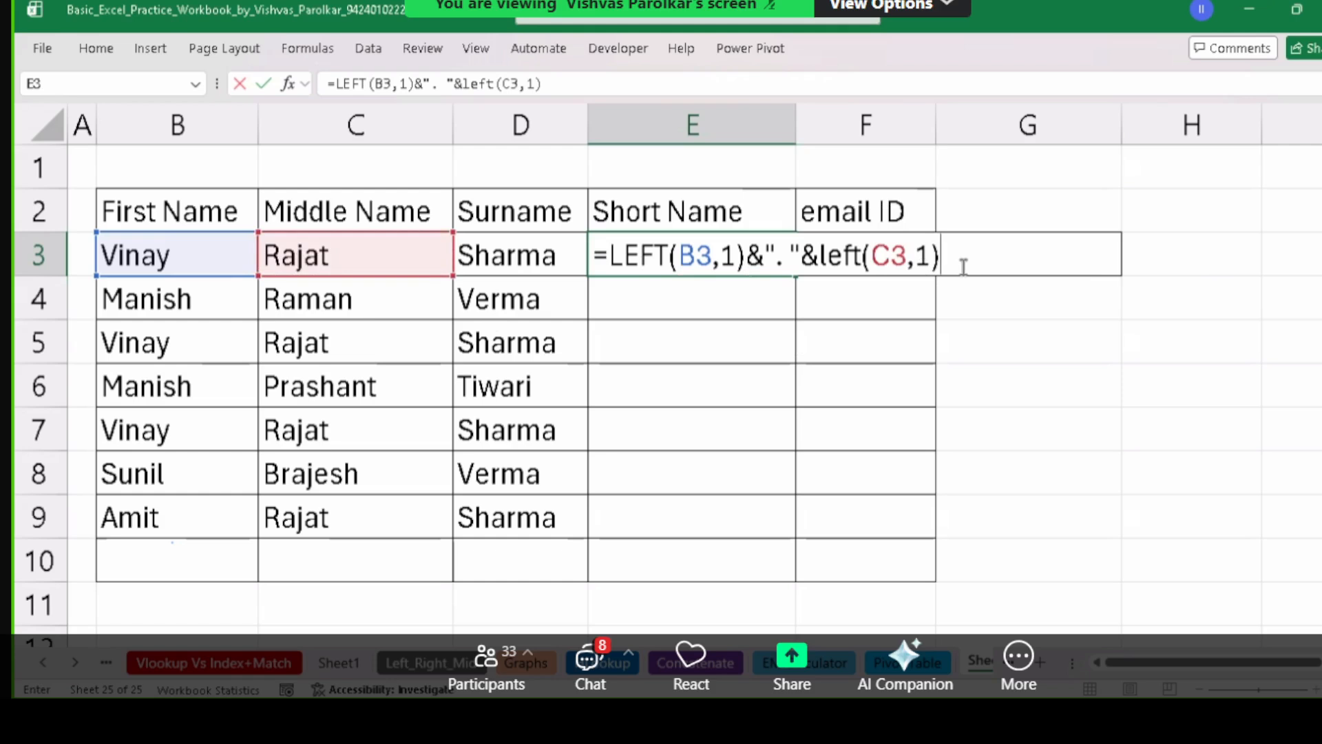
{"action": "key", "text": "Return"}
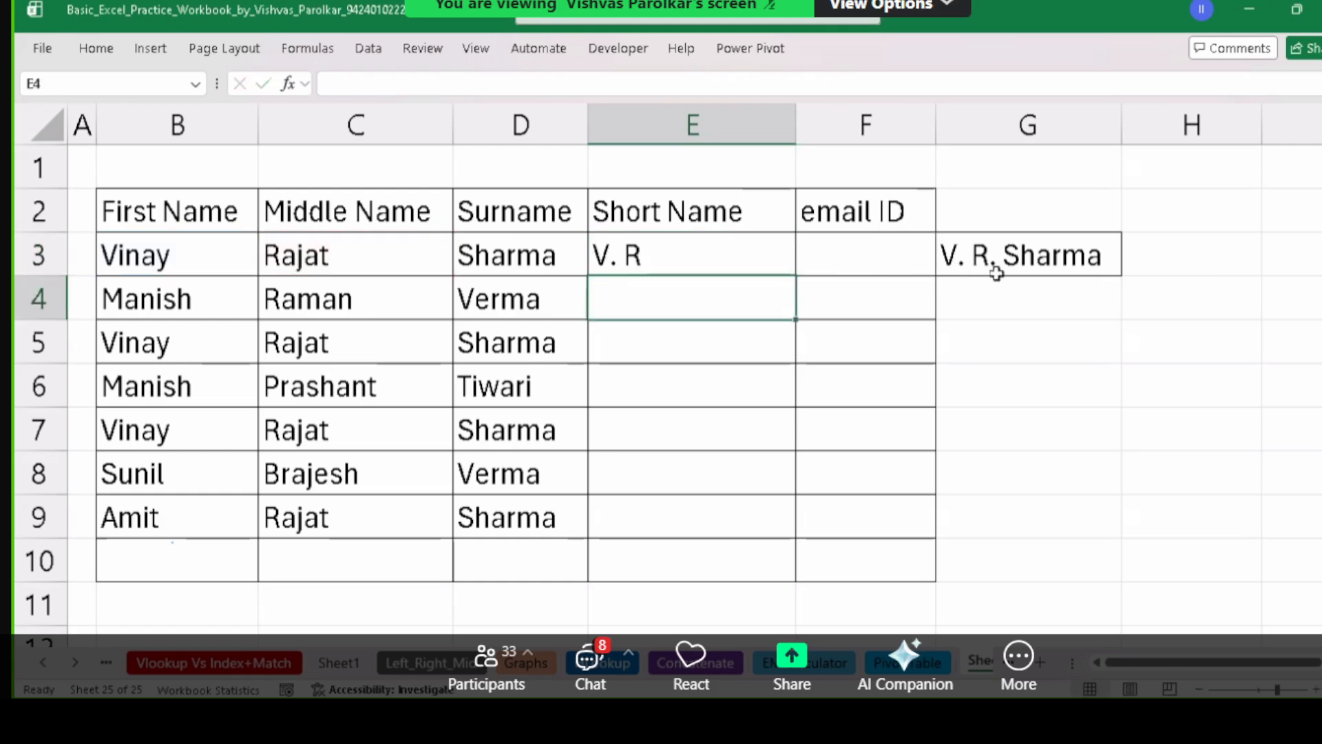
{"action": "left_click", "coordinate": [615, 268]}
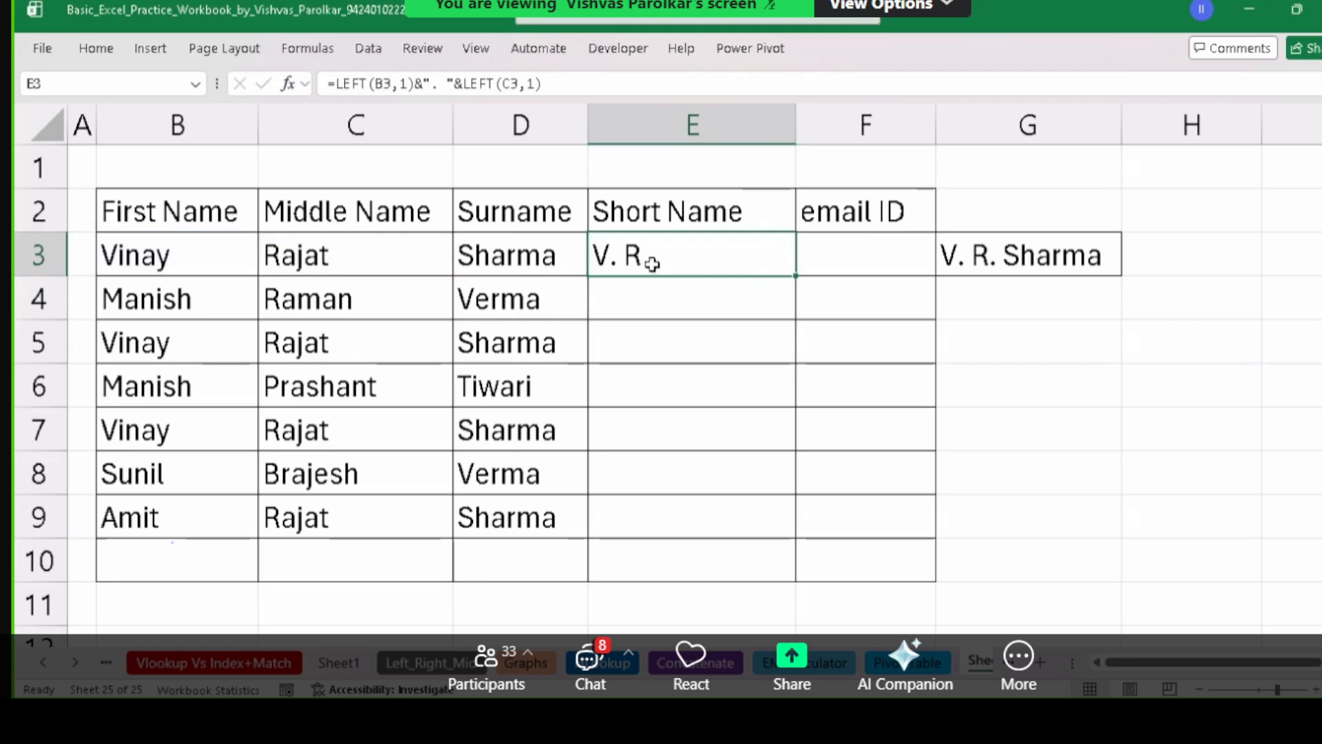
{"action": "double_click", "coordinate": [631, 256]}
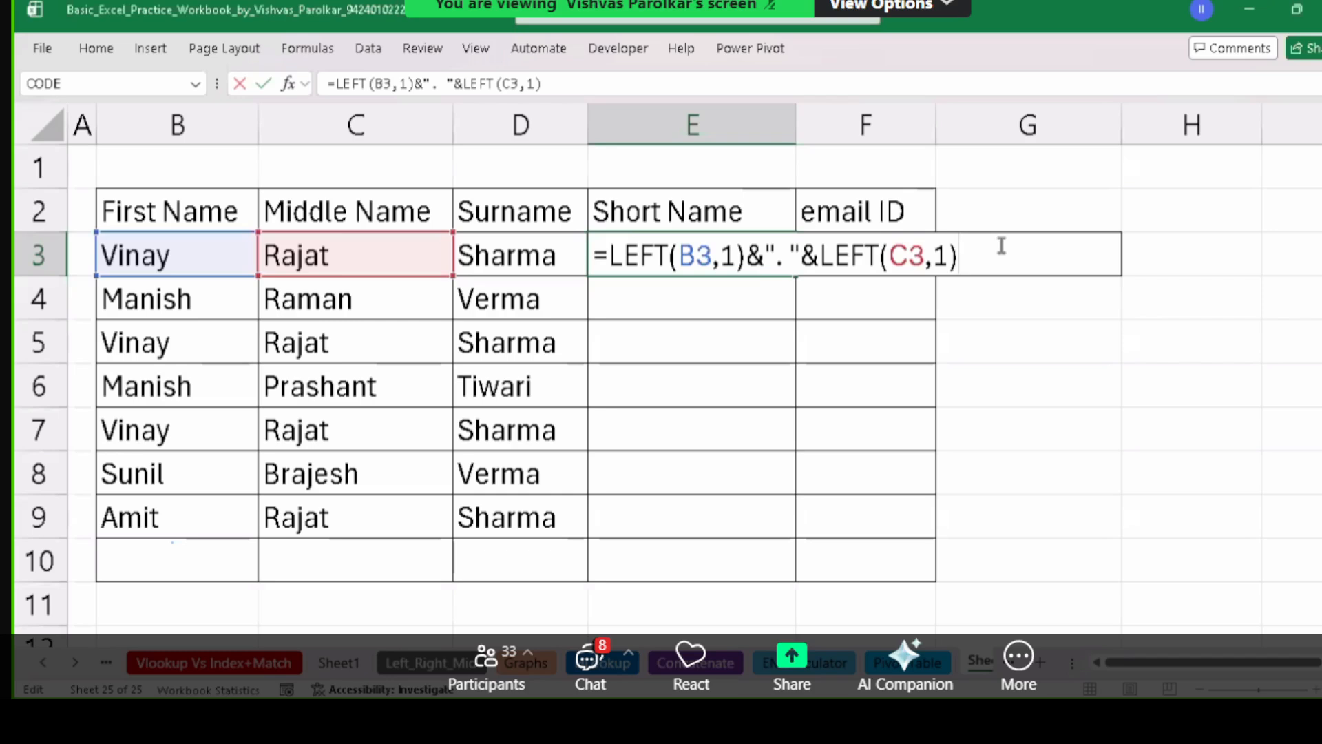
{"action": "type", "text": "&\""}
{"action": "type", "text": ". \"&"}
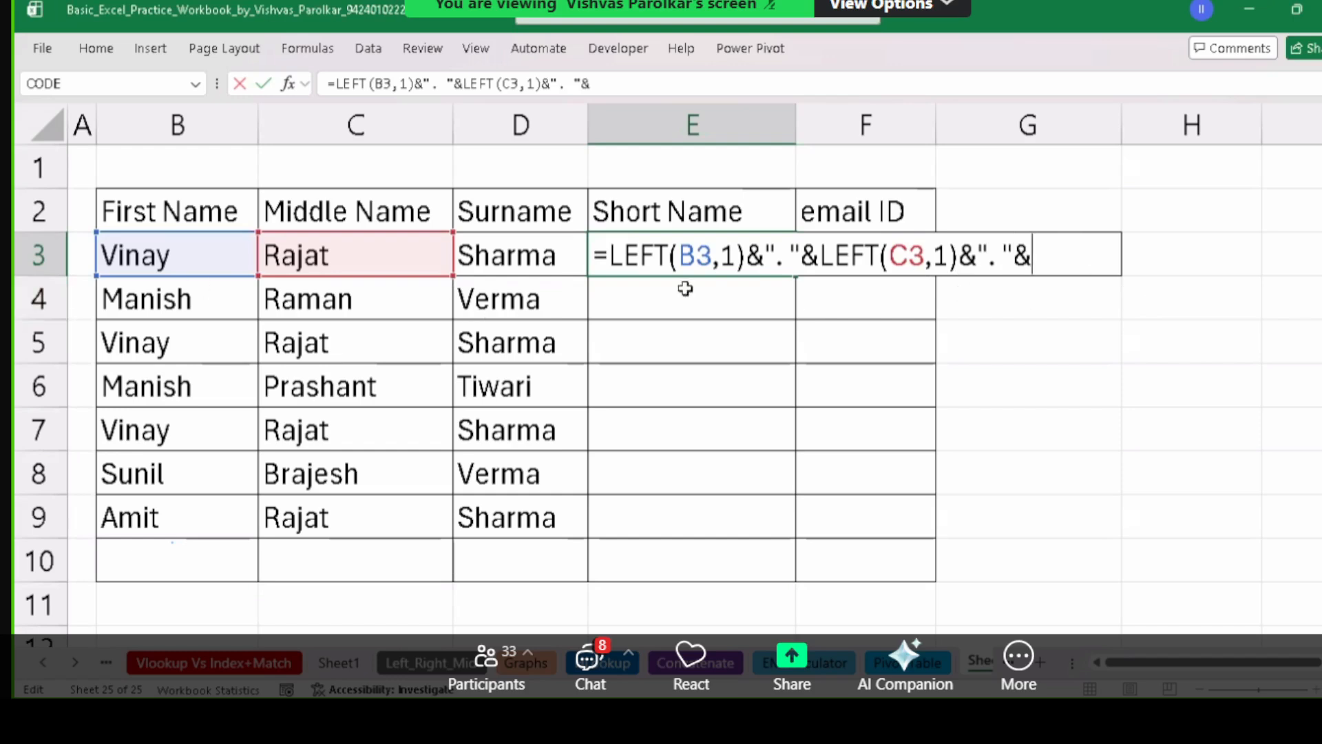
{"action": "left_click", "coordinate": [512, 259]}
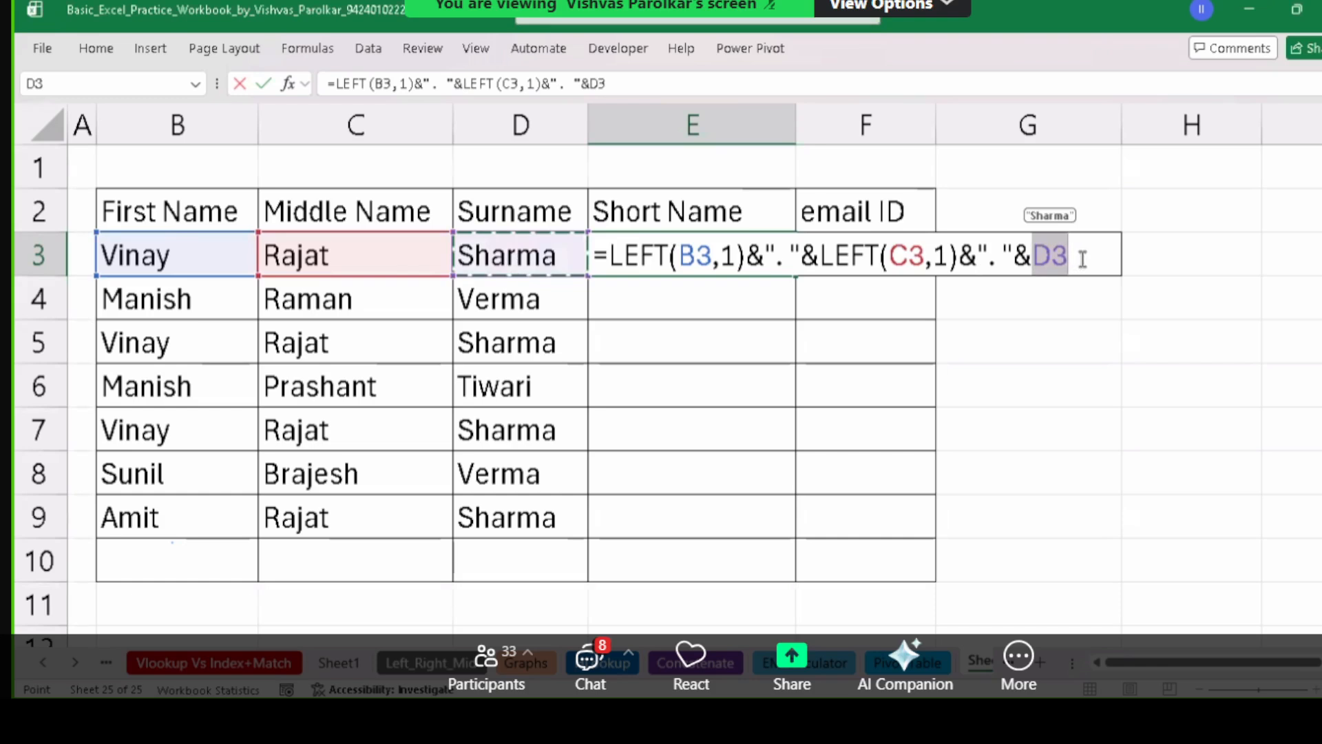
{"action": "key", "text": "Return"}
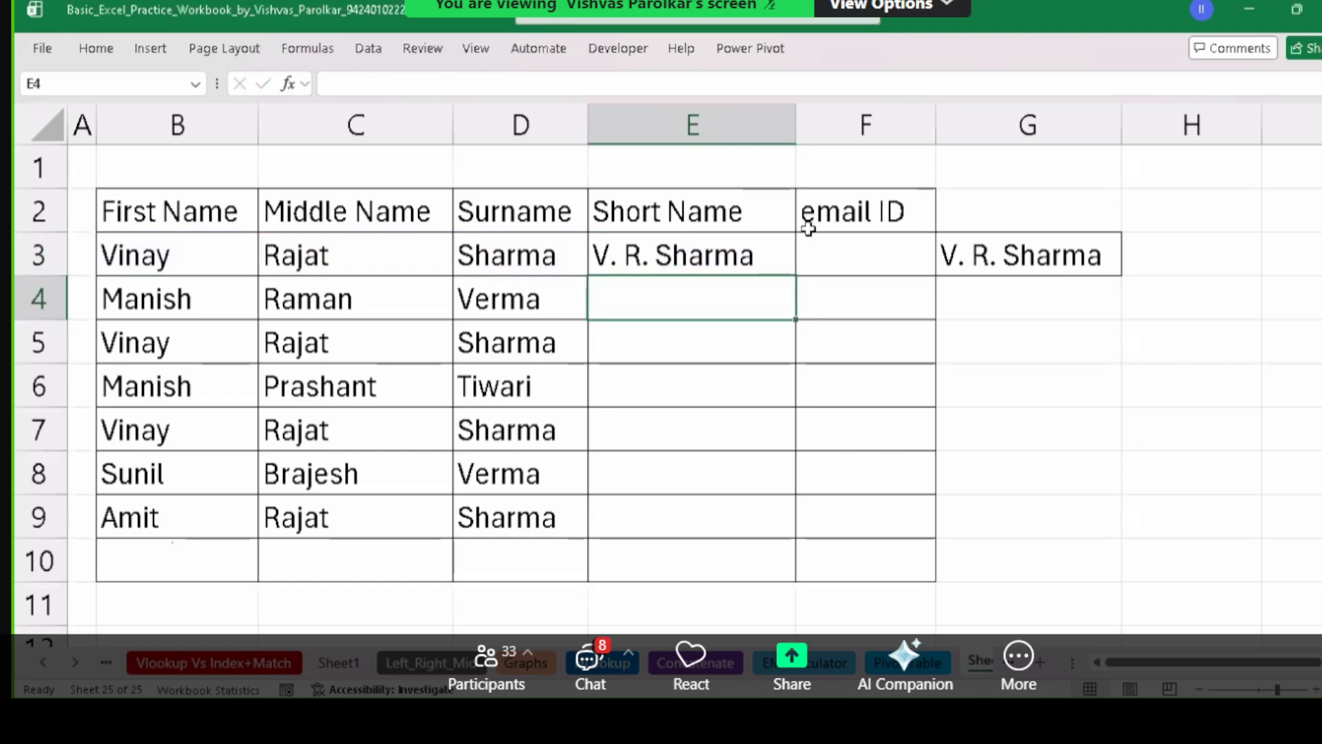
Copy the short-name formula from E3 down to row 9 with the fill handle.
{"action": "left_click", "coordinate": [990, 255]}
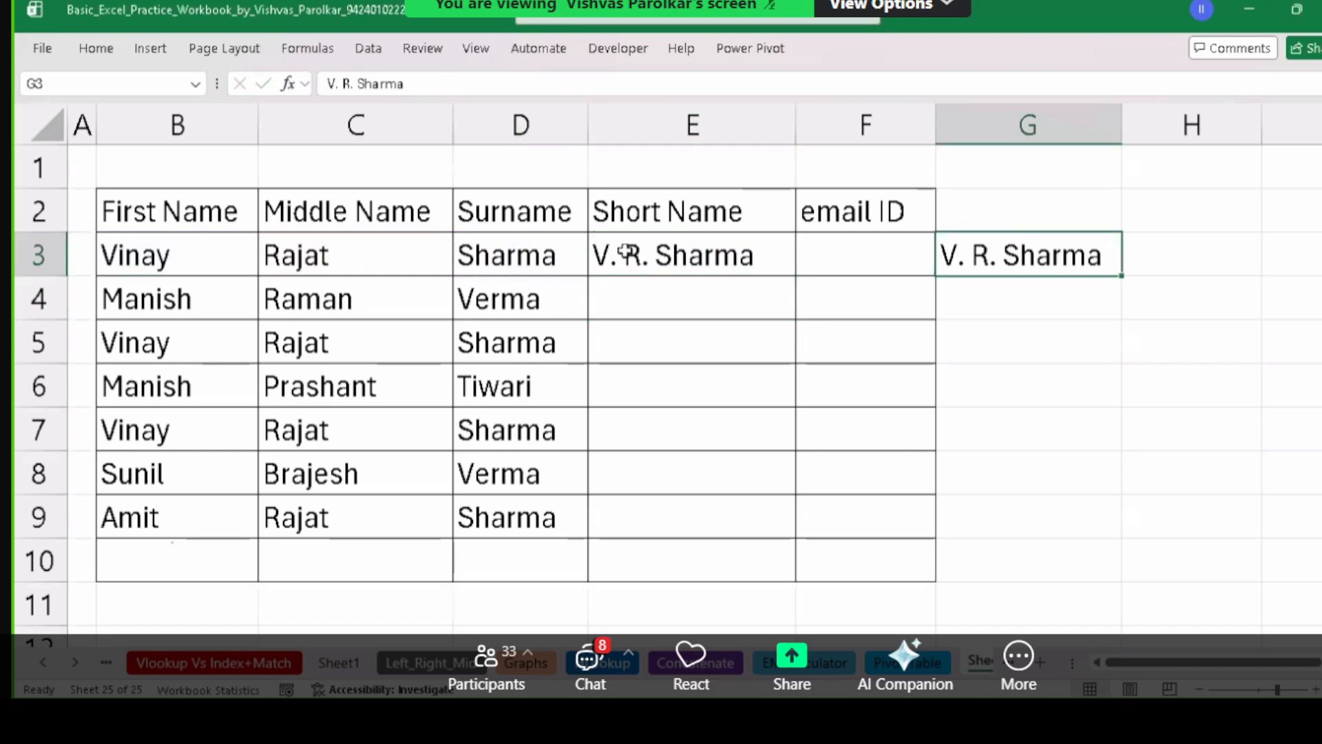
{"action": "left_click", "coordinate": [728, 256]}
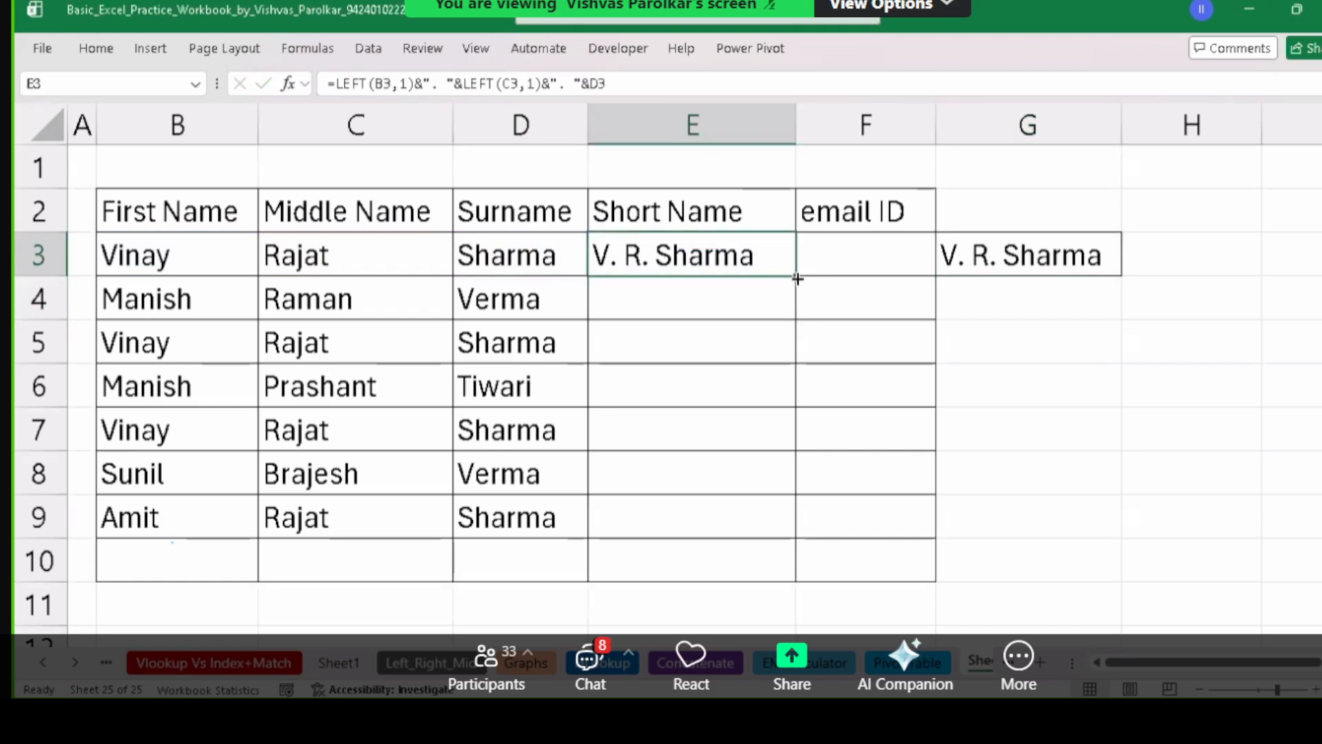
{"action": "double_click", "coordinate": [795, 276]}
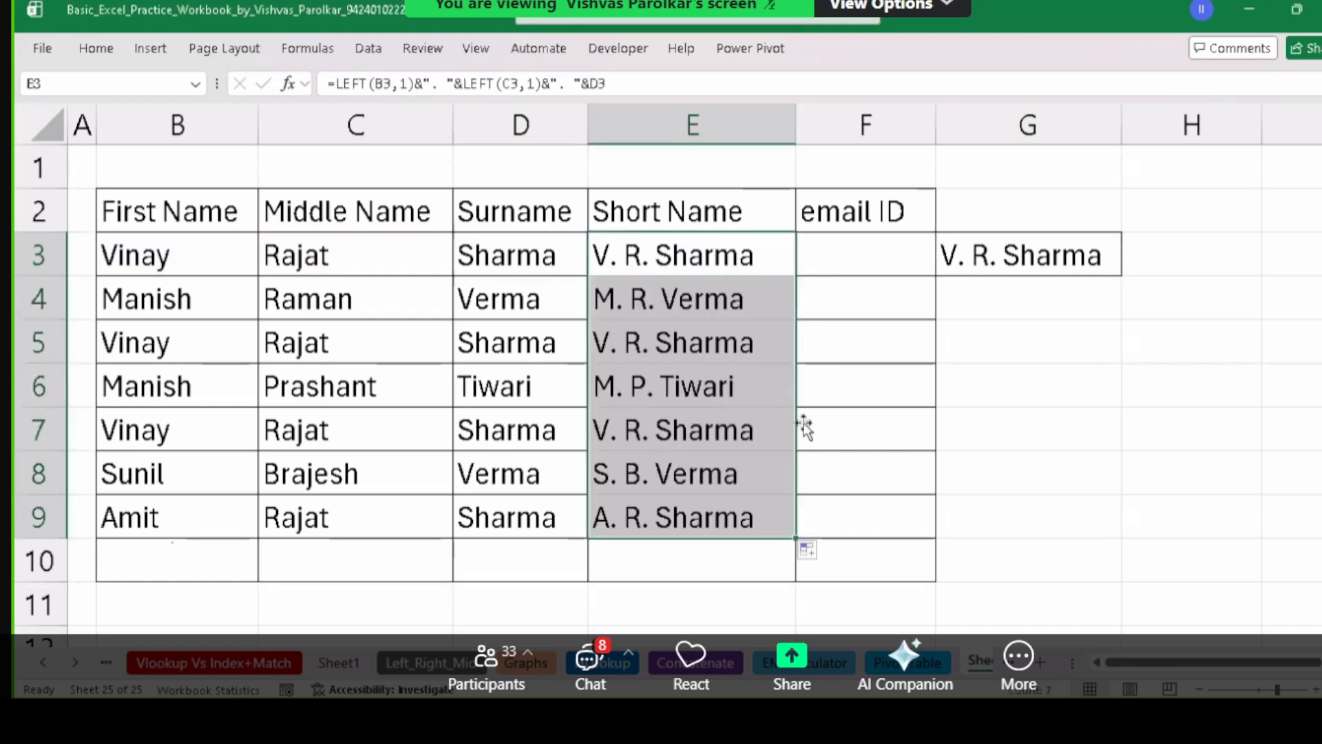
Review row 4's name parts against the filled short names in E3:E9.
{"action": "left_click", "coordinate": [170, 295]}
{"action": "left_click", "coordinate": [350, 300]}
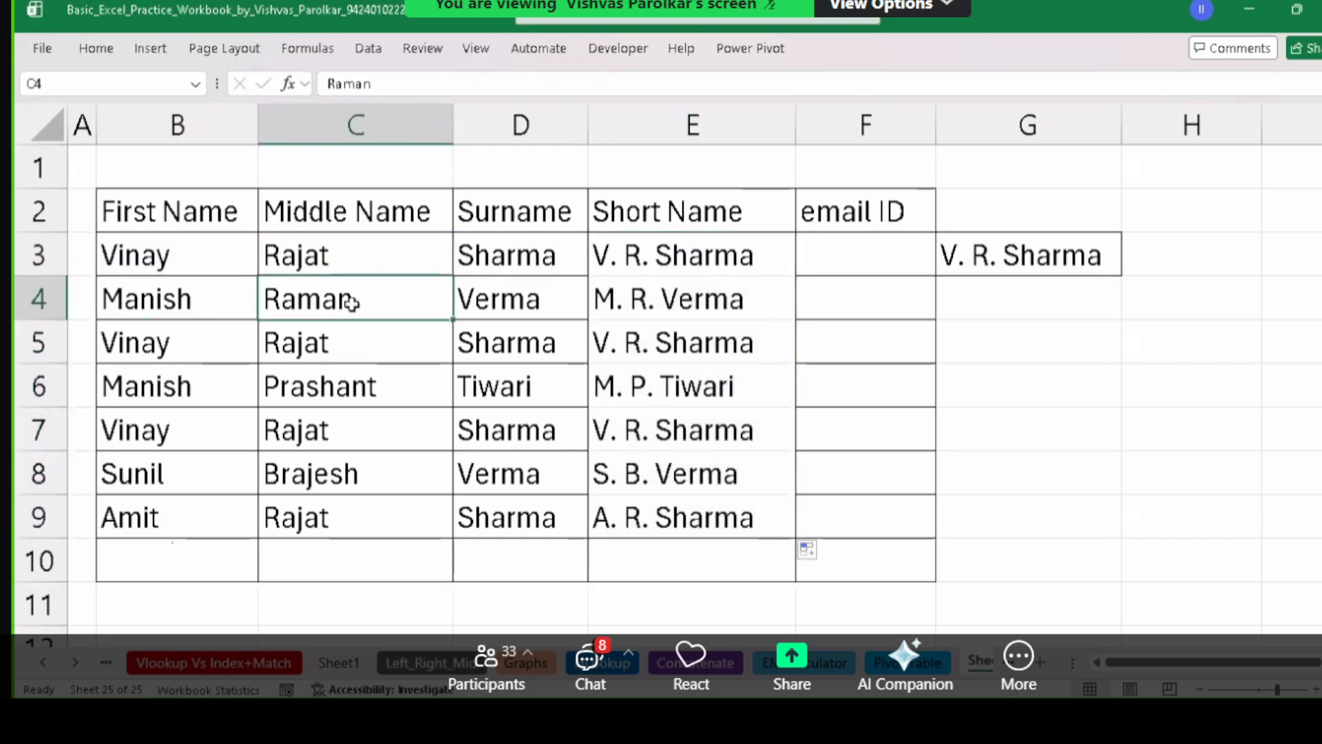
{"action": "left_click", "coordinate": [470, 302]}
{"action": "left_click_drag", "start_coordinate": [650, 256], "coordinate": [717, 516]}
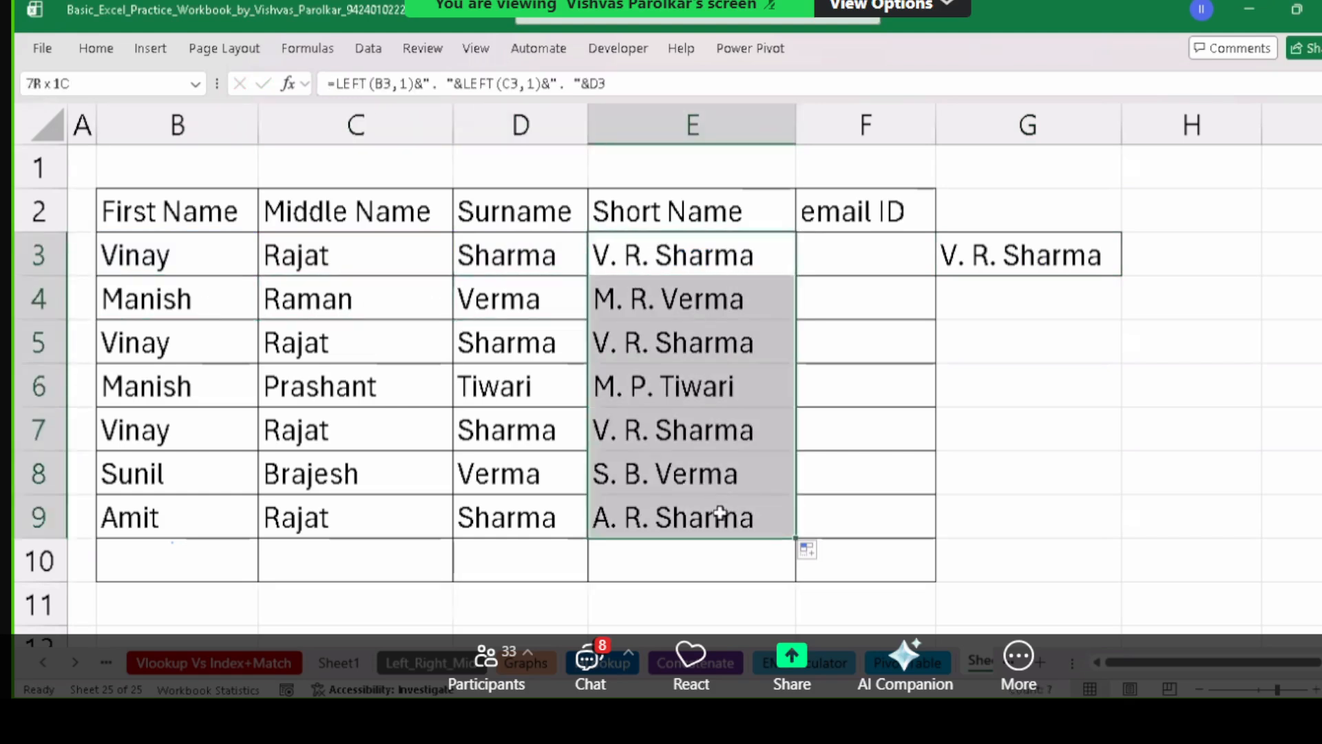
{"action": "left_click", "coordinate": [96, 49]}
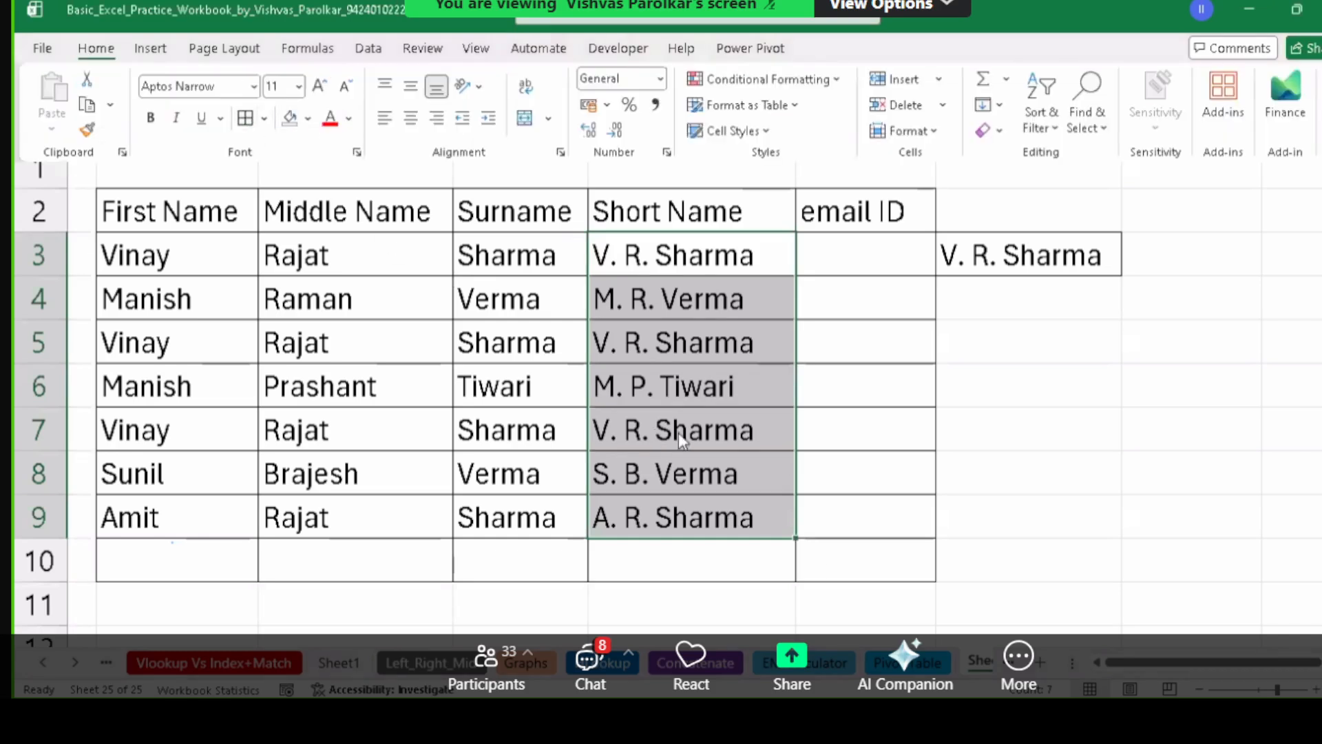
{"action": "left_click", "coordinate": [738, 431]}
{"action": "left_click", "coordinate": [175, 298]}
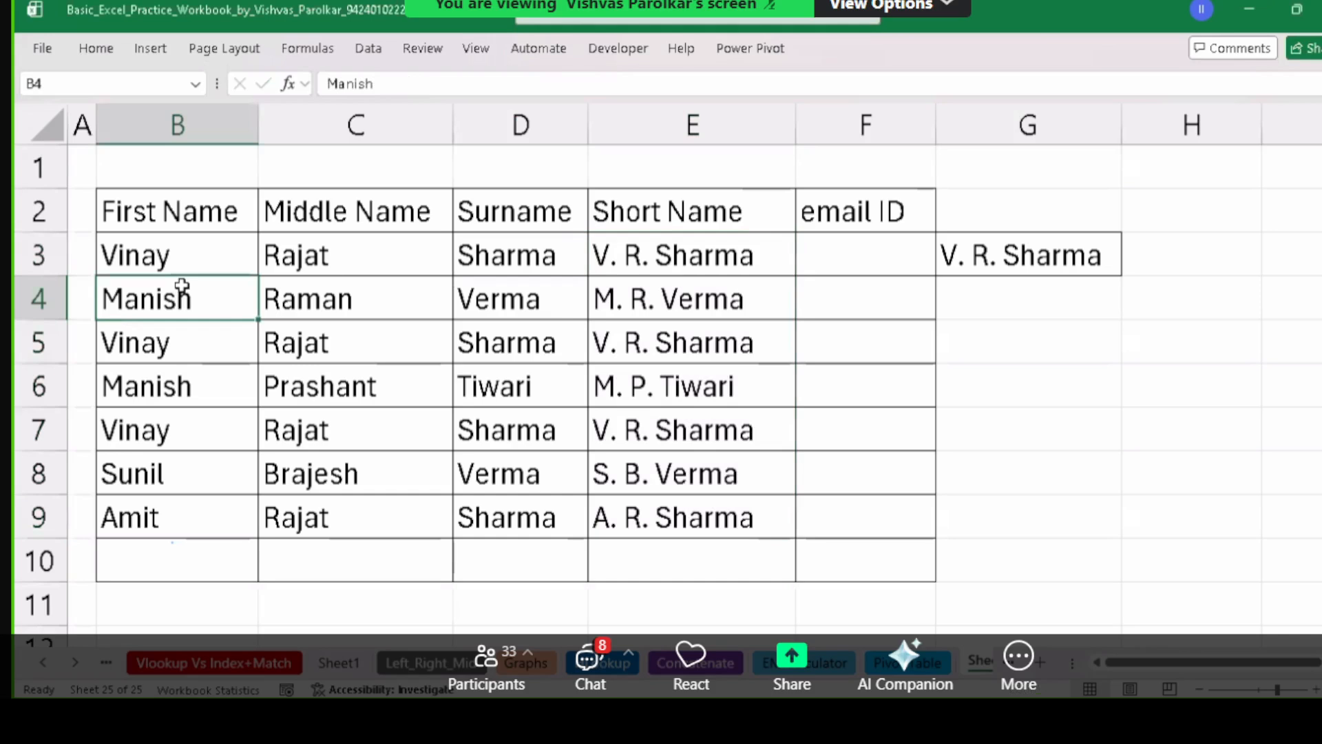
{"action": "double_click", "coordinate": [181, 285]}
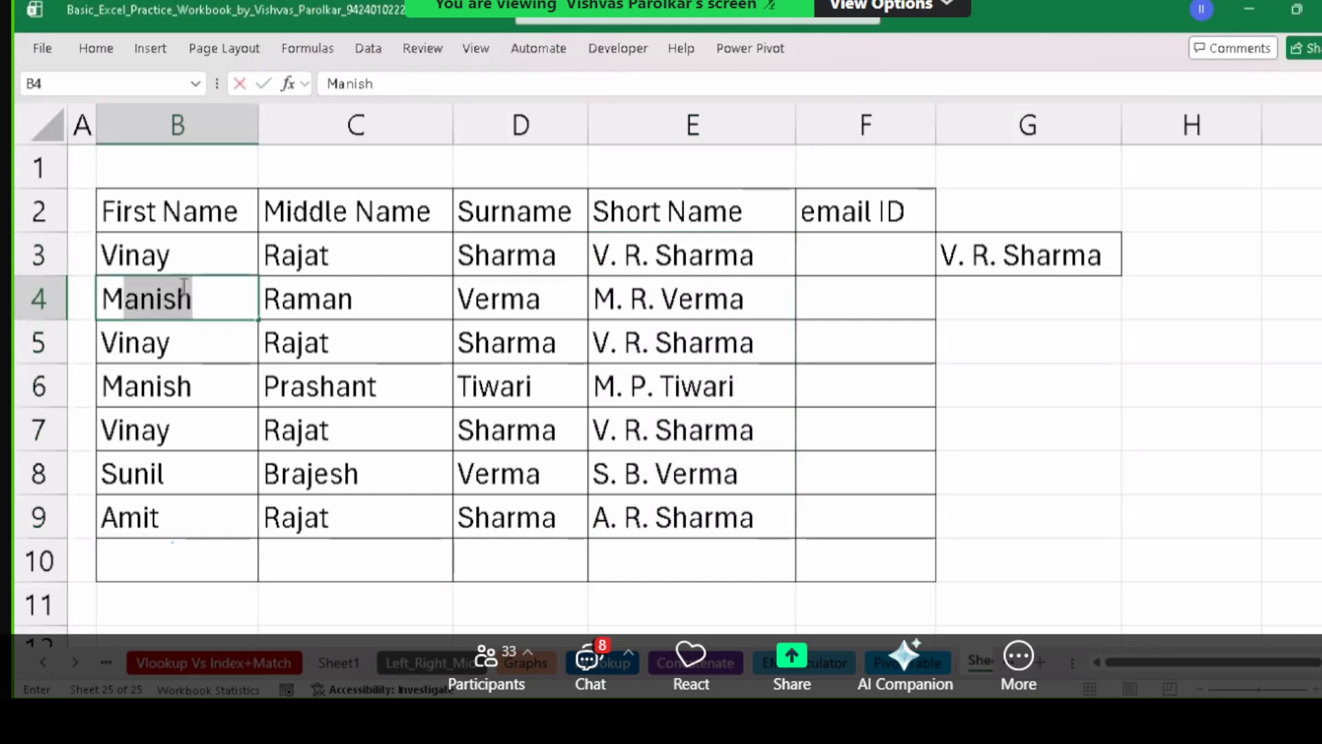
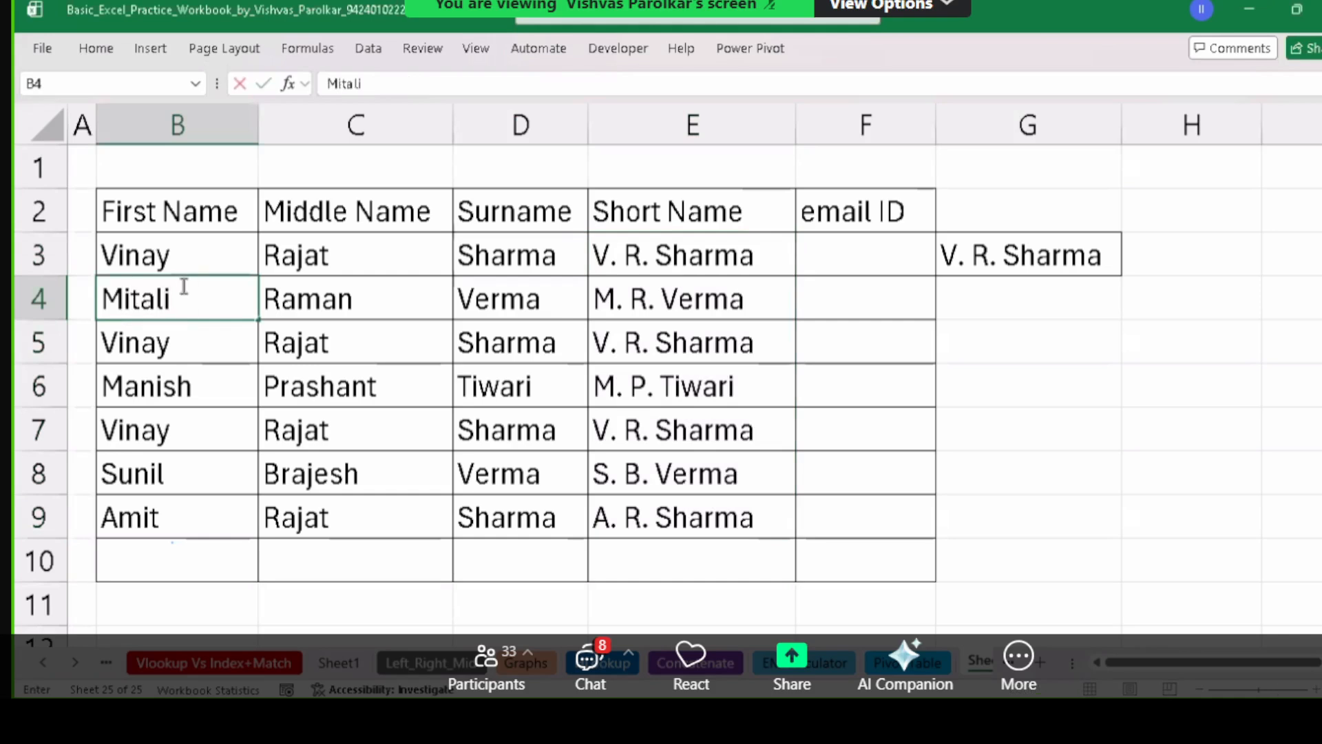
{"action": "key", "text": "Tab"}
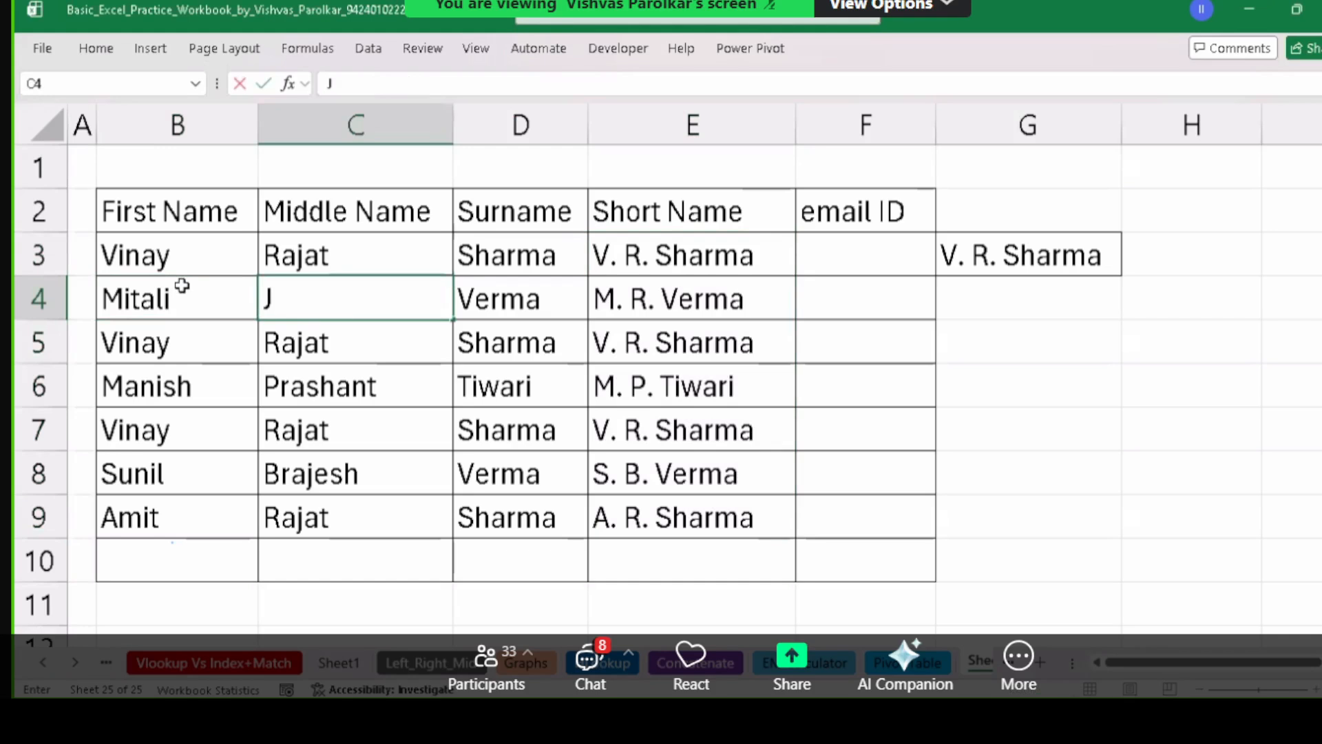
{"action": "key", "text": "Tab"}
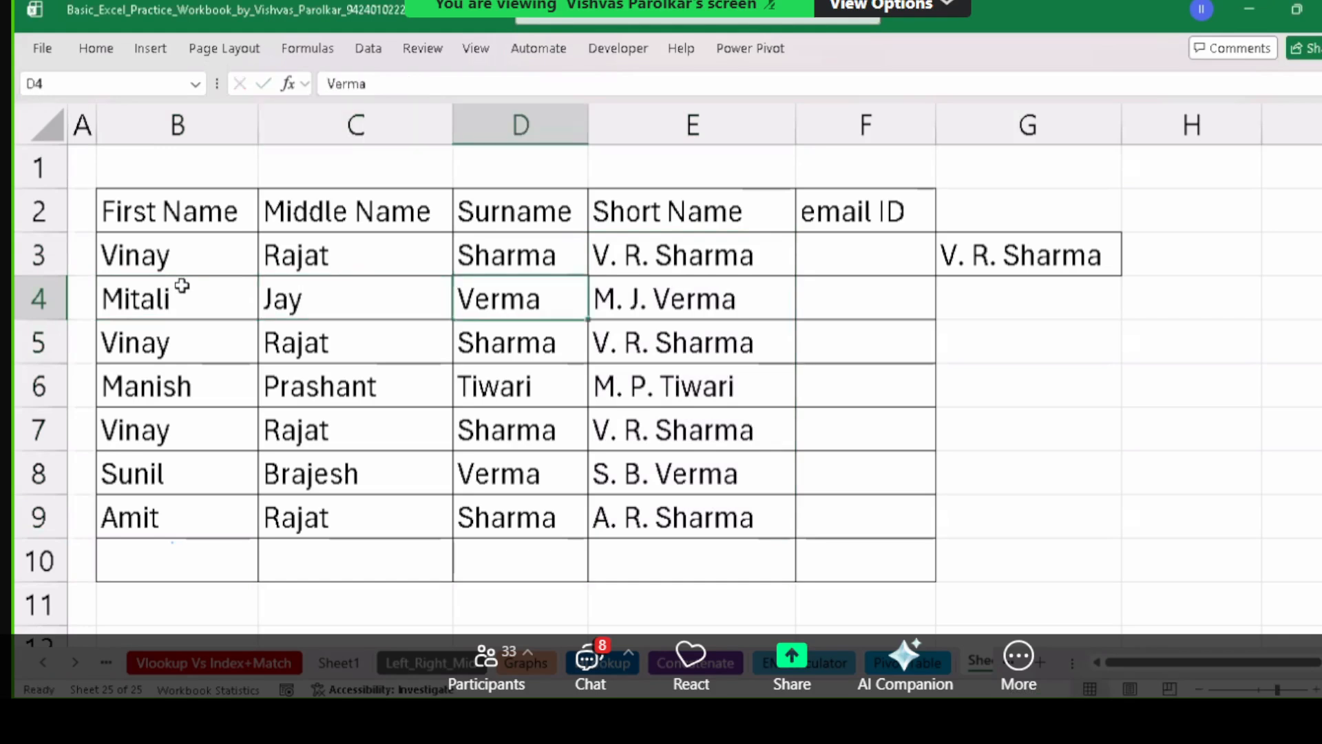
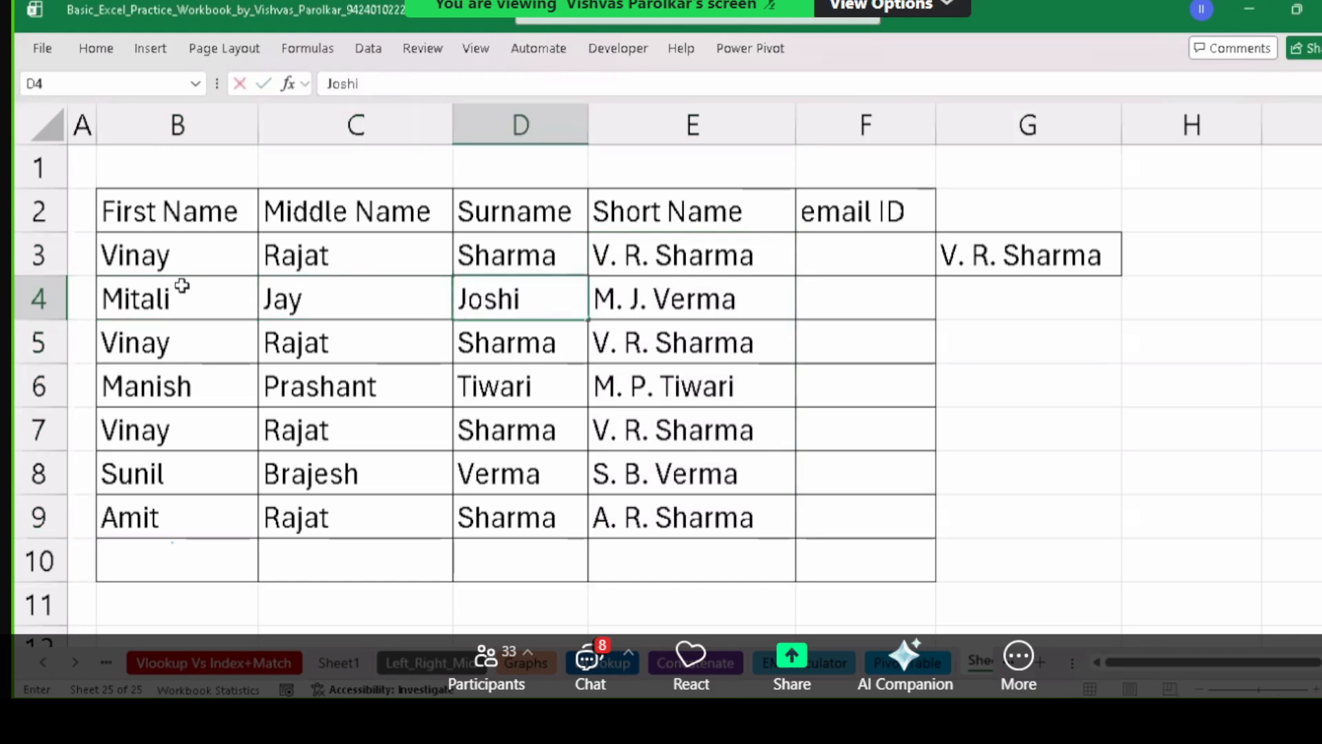
{"action": "key", "text": "Return"}
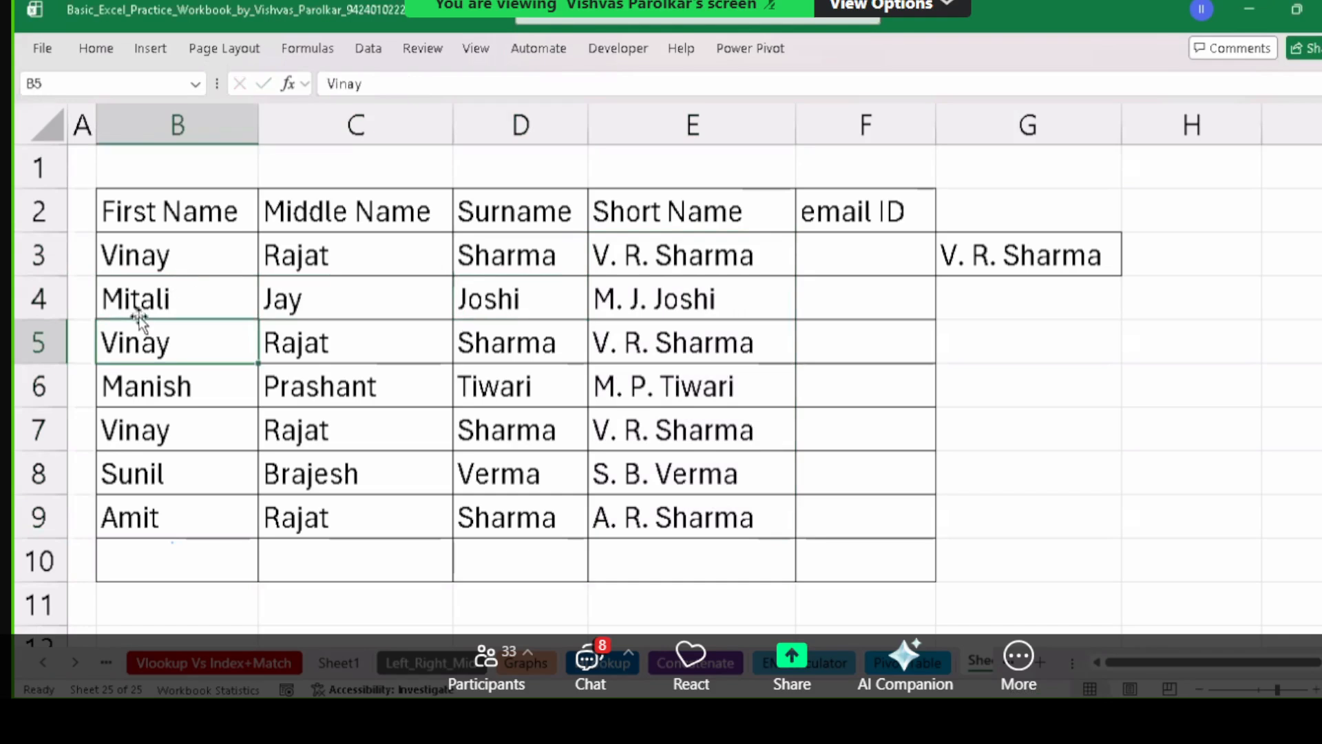
Check that E4's short-name formula reflects the new row 4 names.
{"action": "left_click", "coordinate": [323, 306]}
{"action": "left_click", "coordinate": [651, 300]}
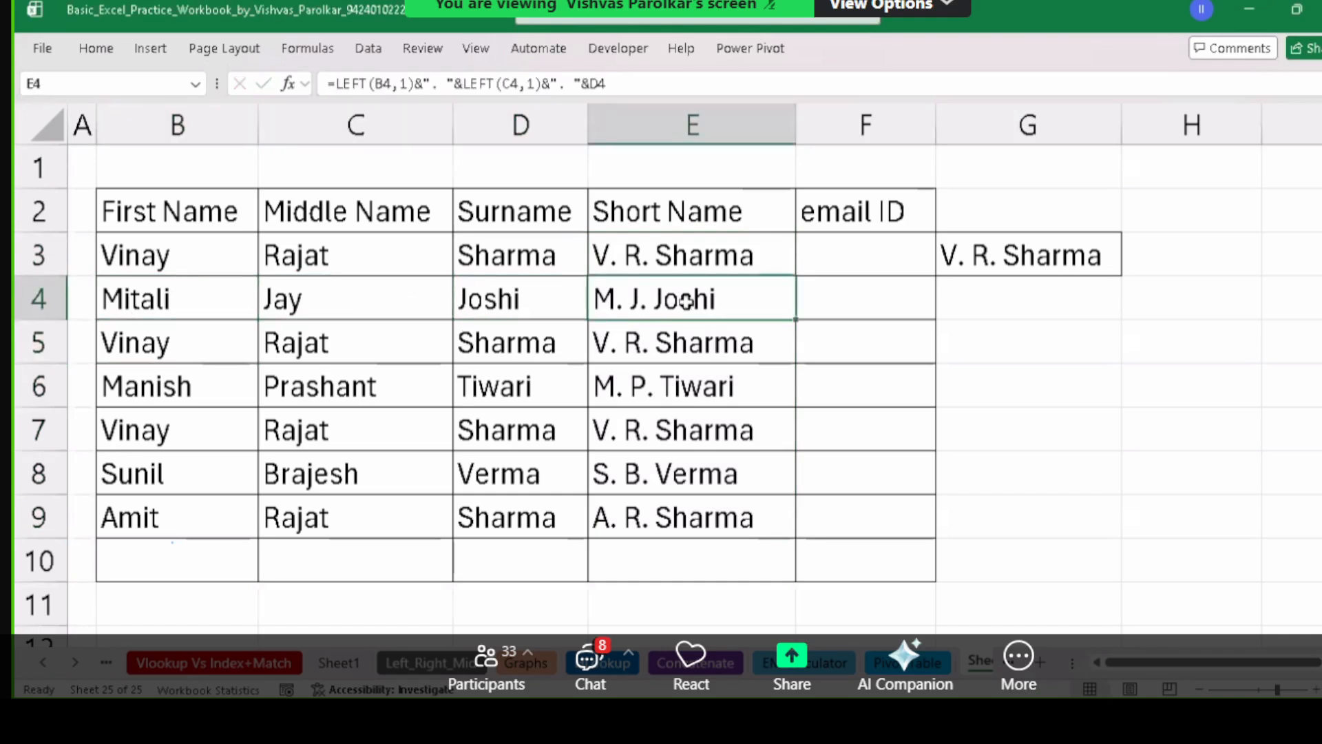
{"action": "left_click_drag", "start_coordinate": [165, 298], "coordinate": [490, 294]}
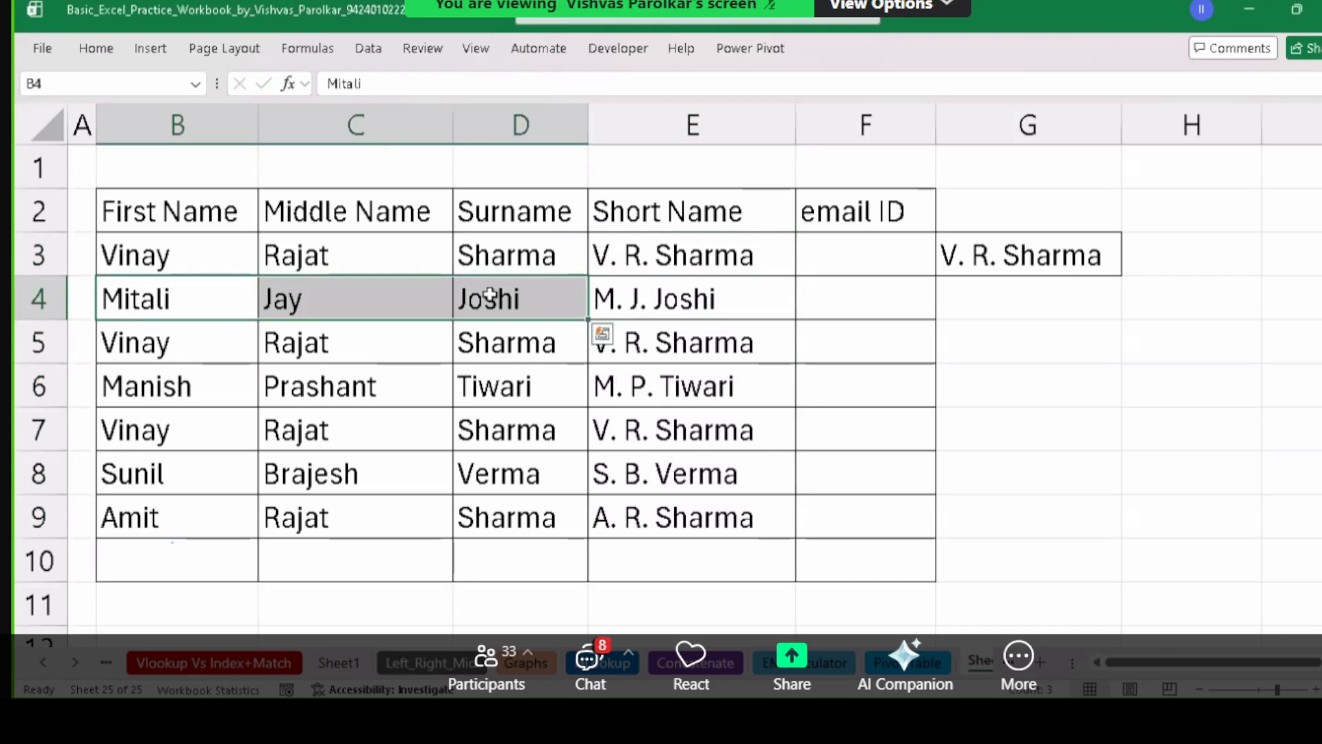
{"action": "left_click", "coordinate": [631, 298]}
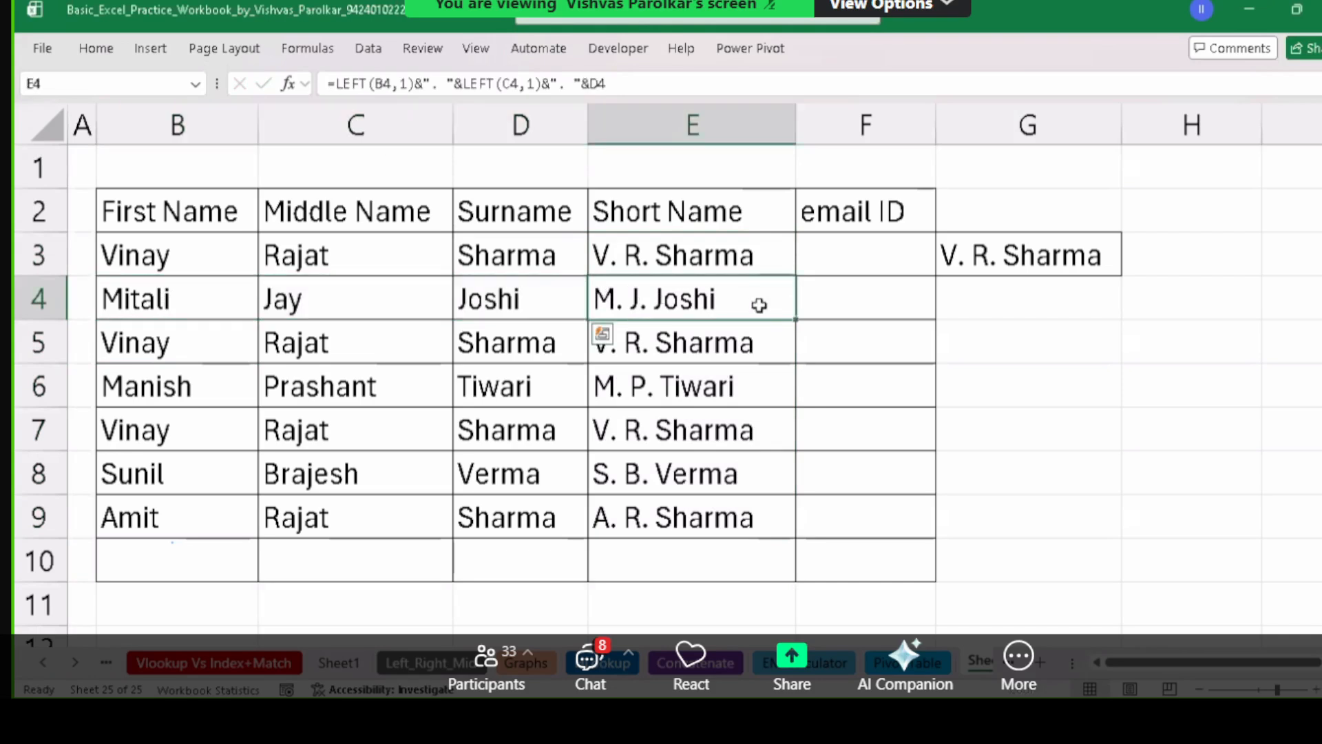
Inspect E3's formula references without changing it, then clear the stray copy in G3.
{"action": "left_click", "coordinate": [736, 255]}
{"action": "double_click", "coordinate": [736, 255]}
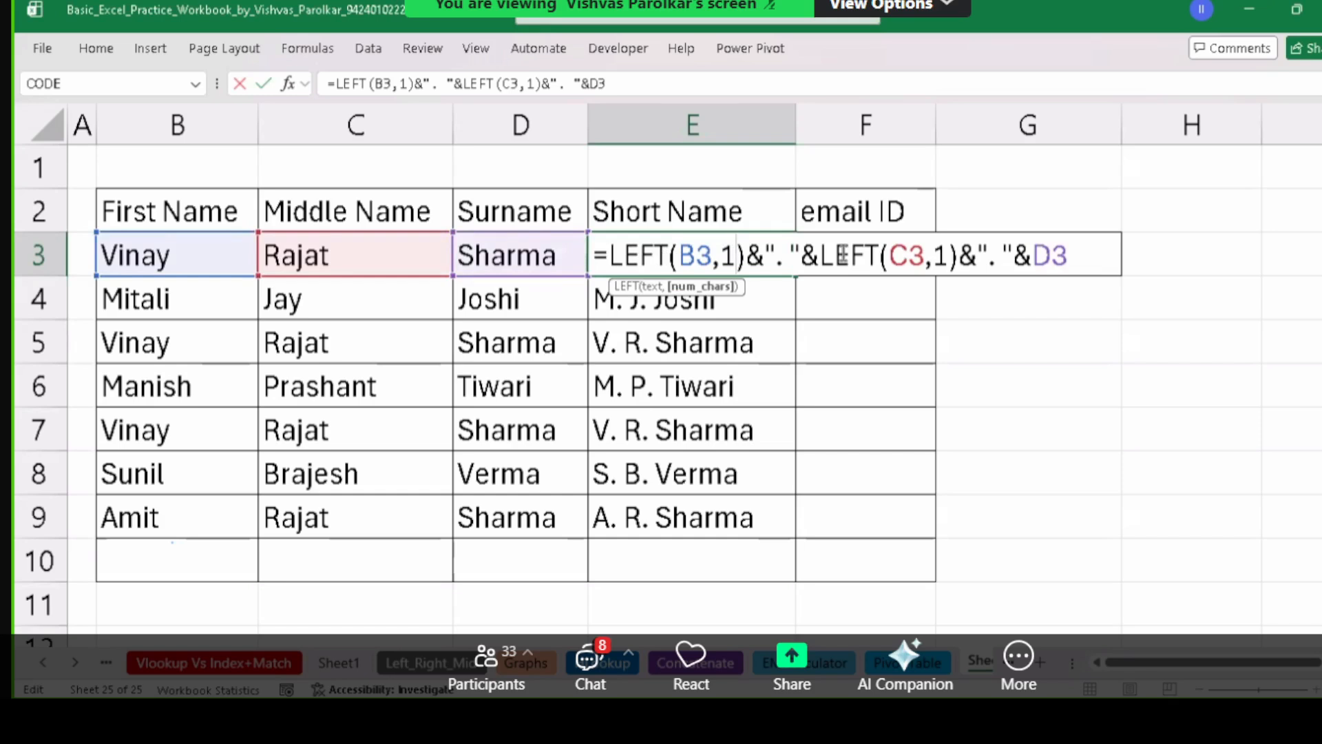
{"action": "key", "text": "ctrl+Return"}
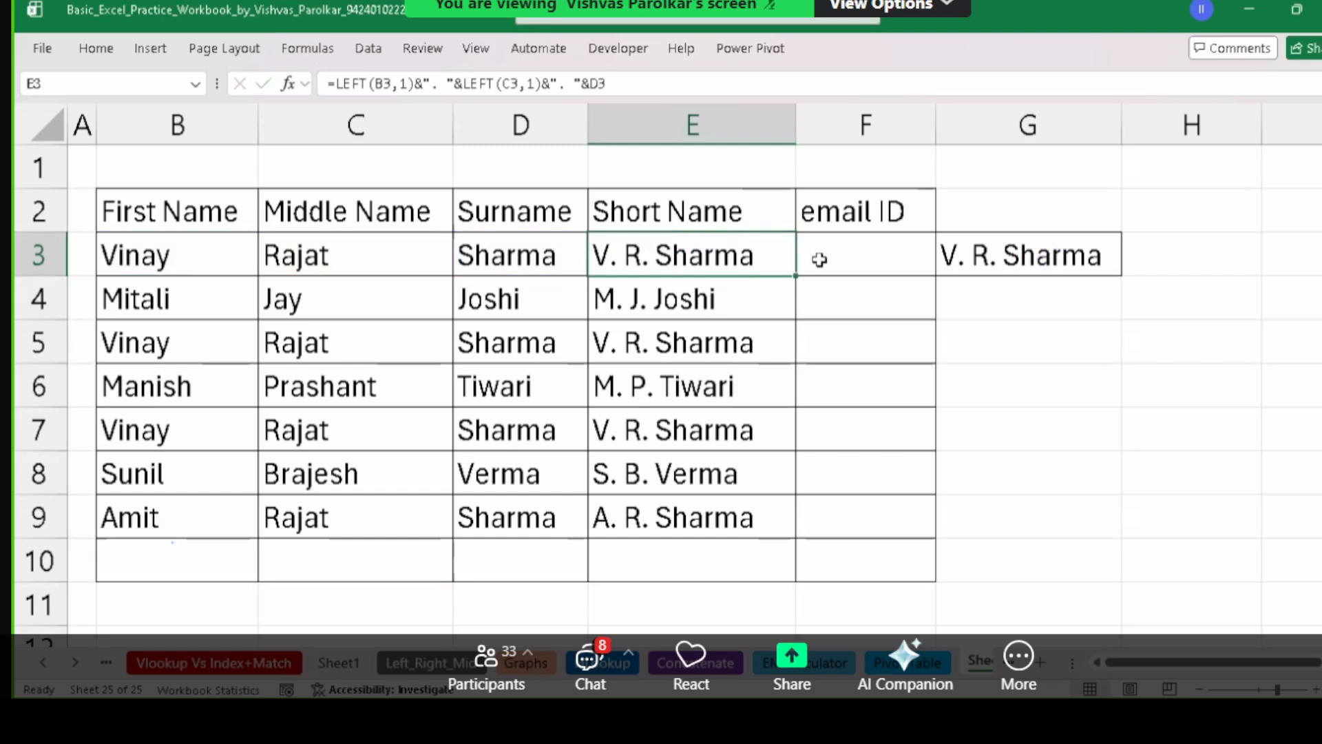
{"action": "double_click", "coordinate": [742, 262]}
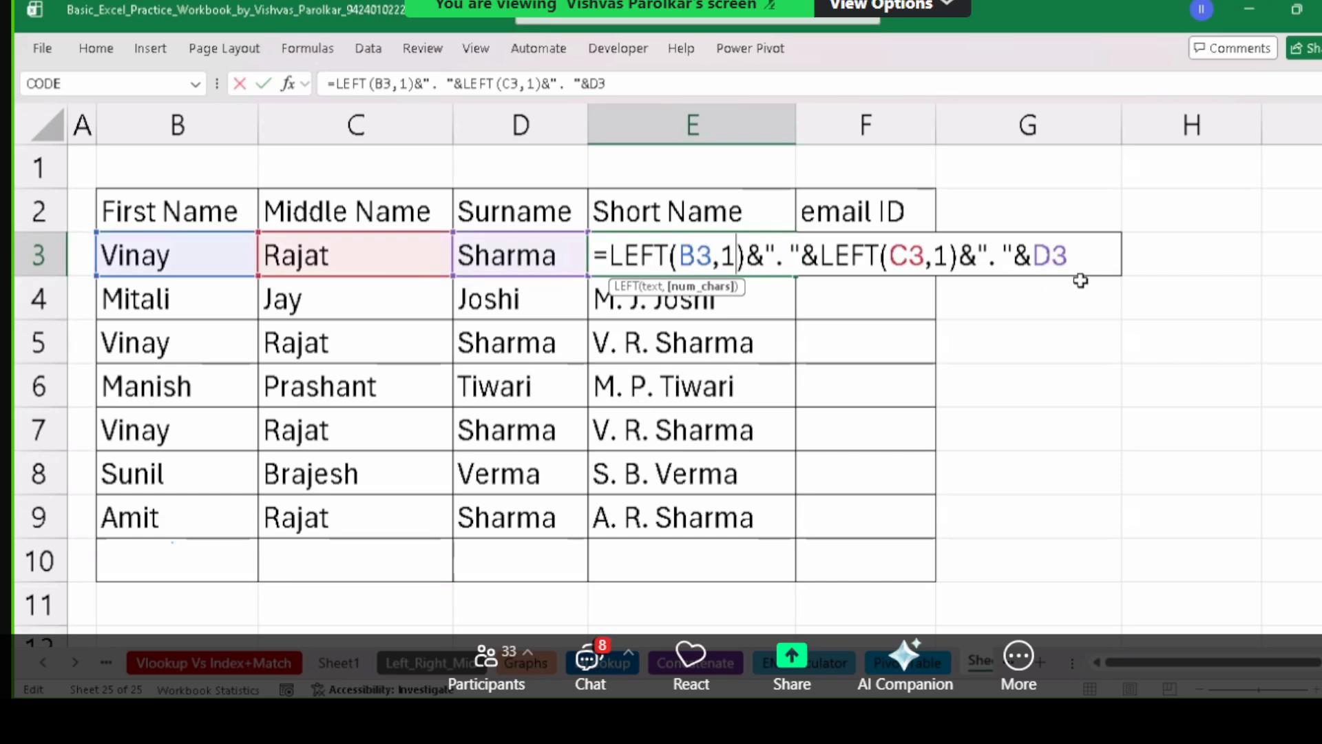
{"action": "key", "text": "Escape"}
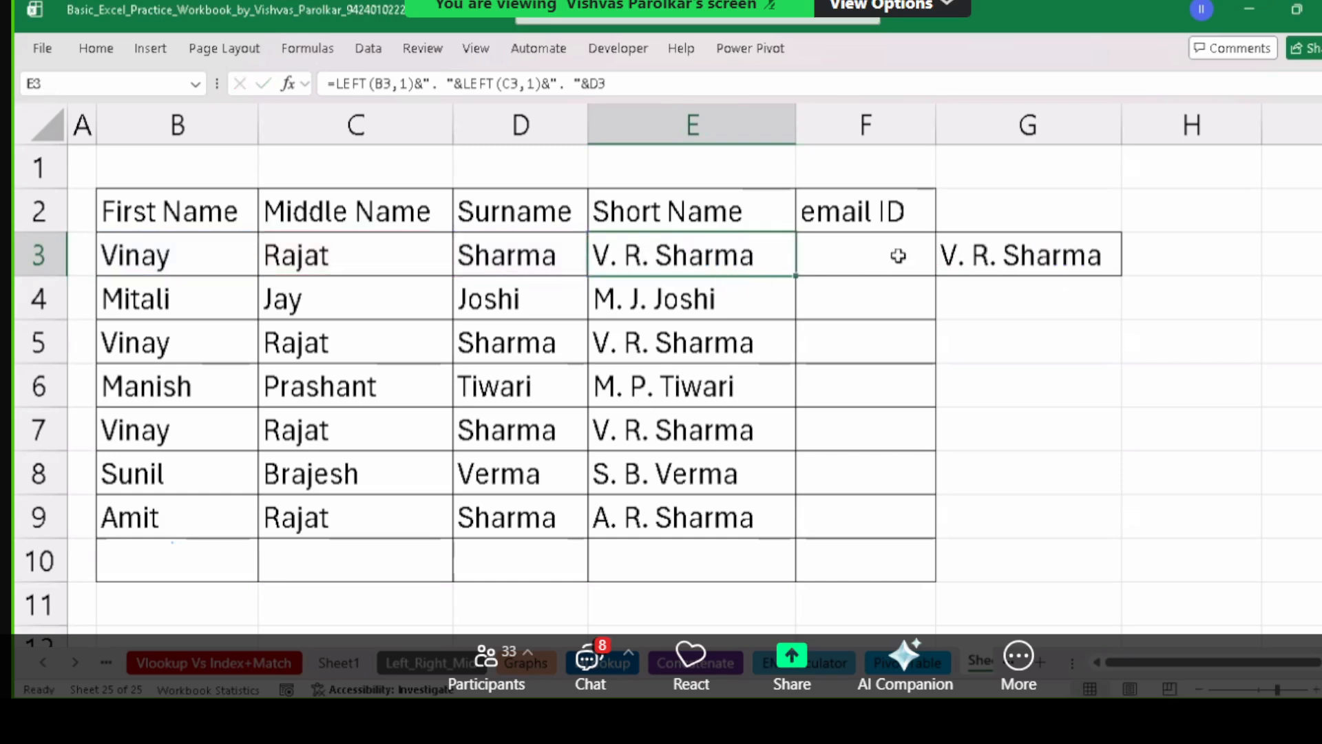
{"action": "left_click", "coordinate": [953, 246]}
{"action": "key", "text": "Delete"}
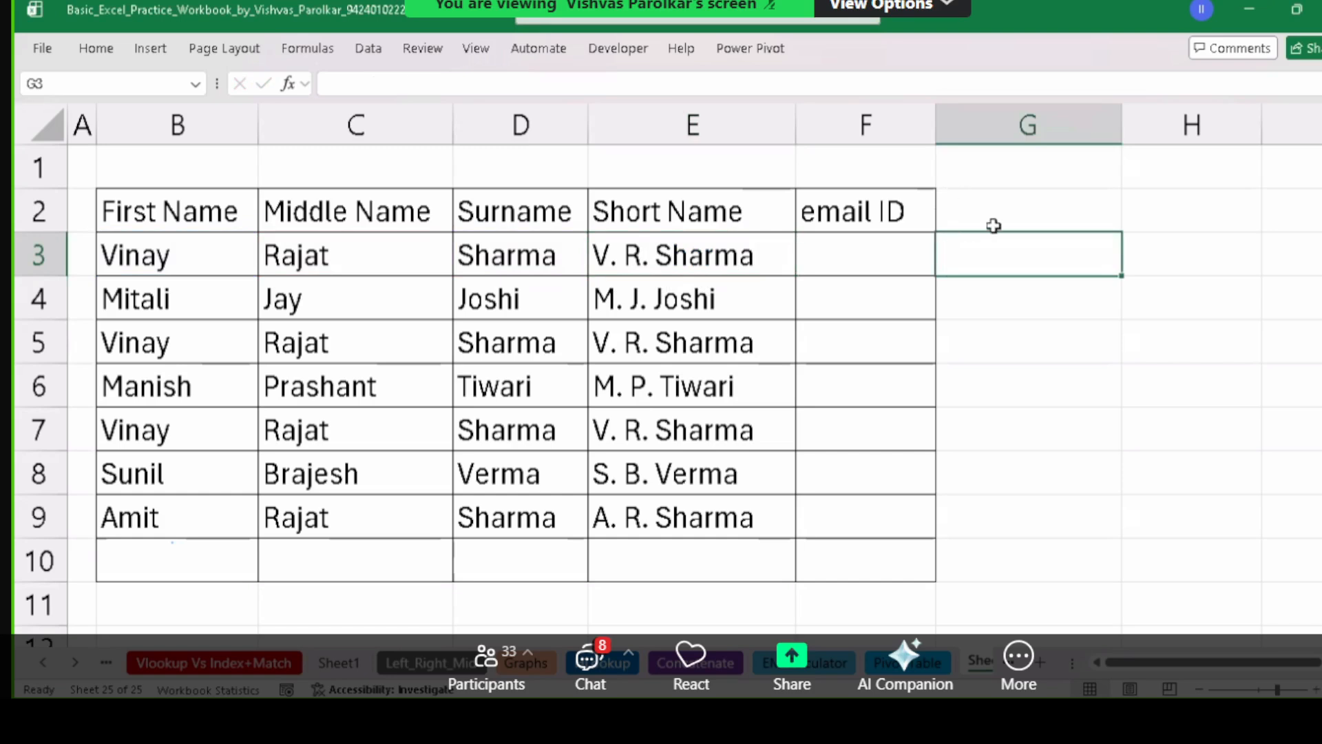
Enter a sample surname-and-initials e-mail address at hdfcbank.com in G1.
{"action": "left_click", "coordinate": [1080, 175]}
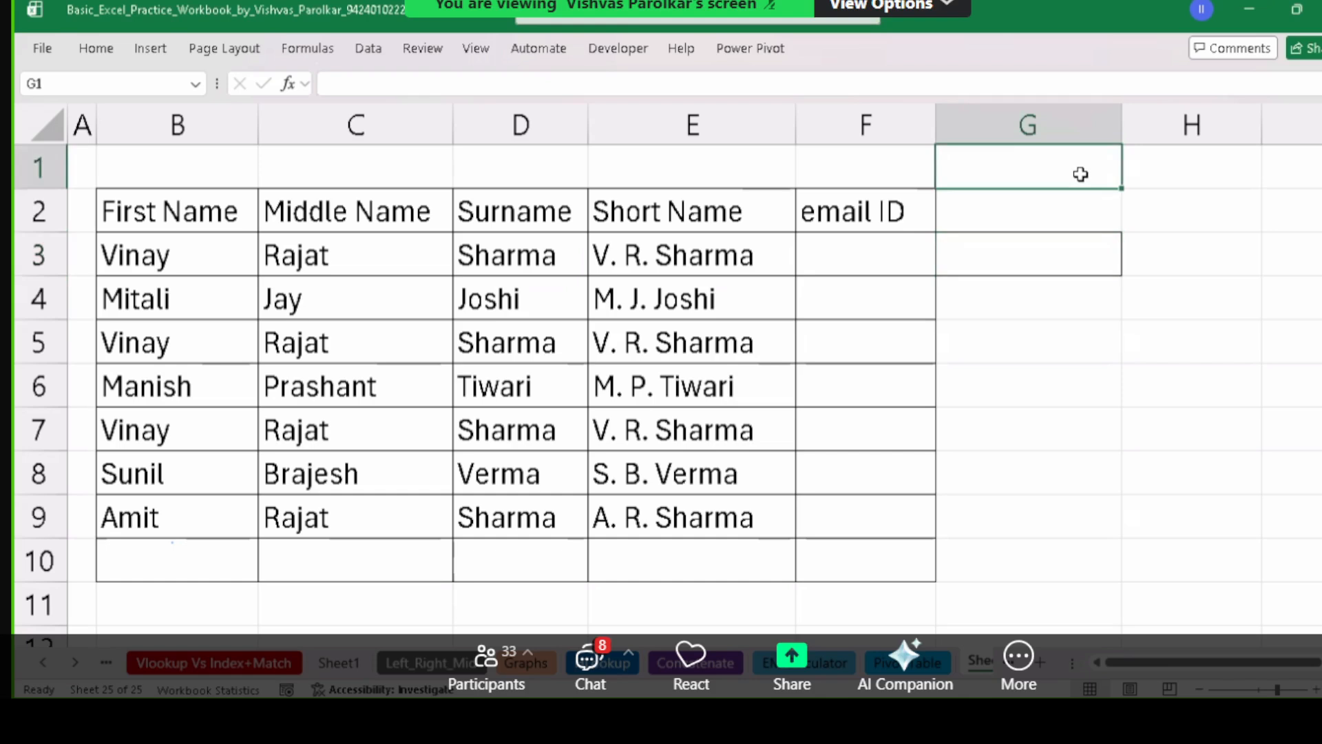
{"action": "type", "text": "sh"}
{"action": "key", "text": "BackSpace"}
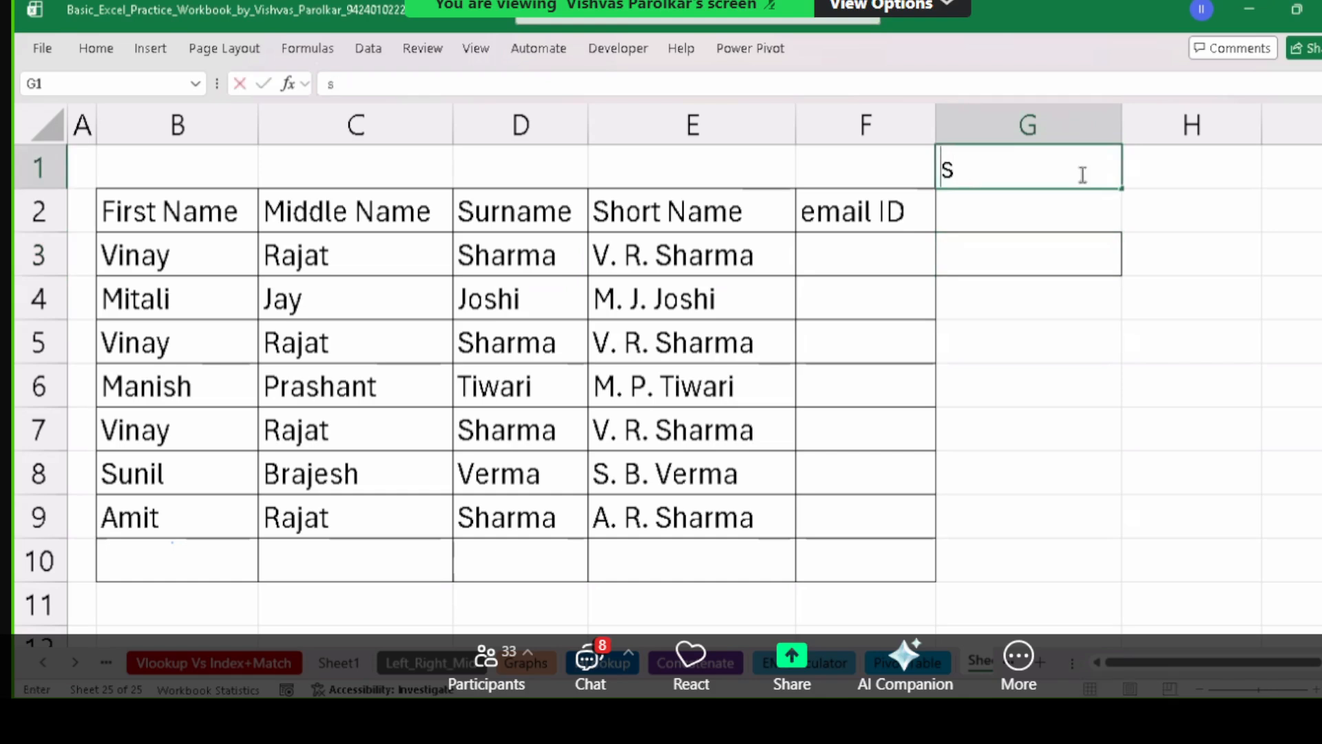
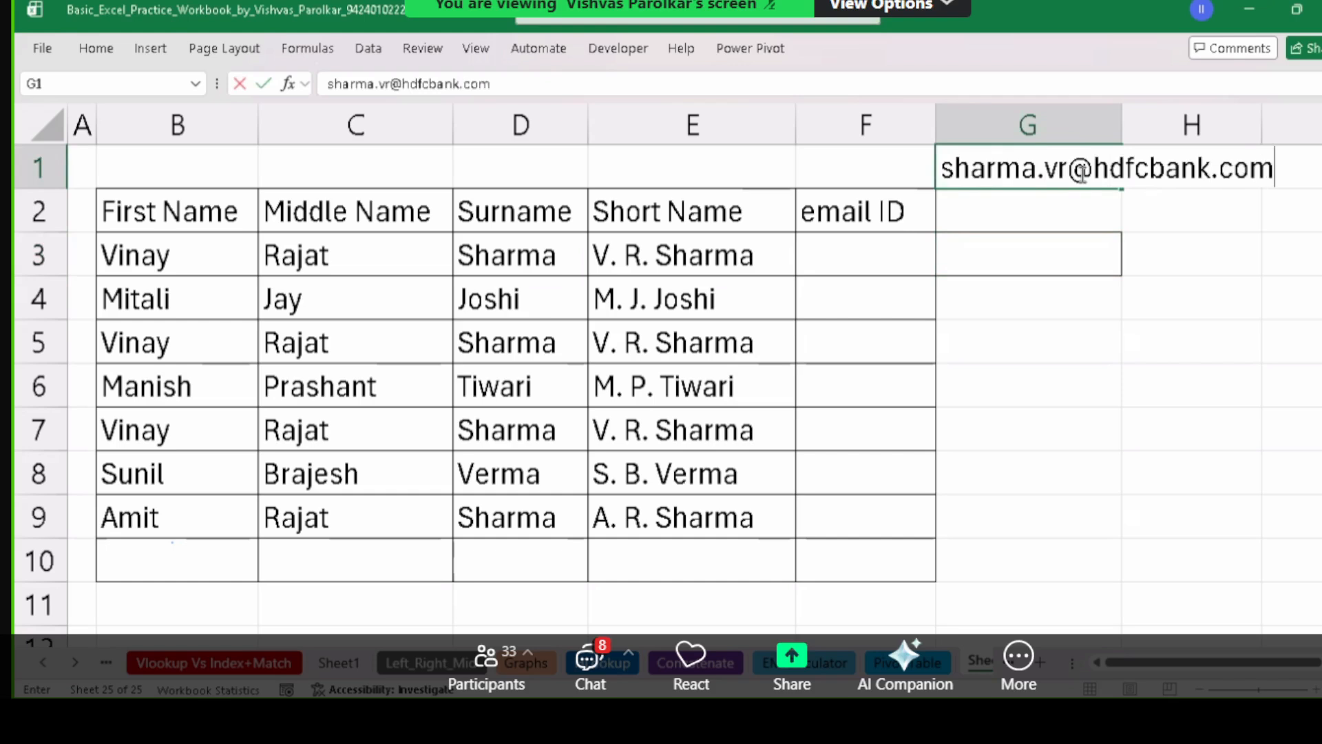
{"action": "key", "text": "Return"}
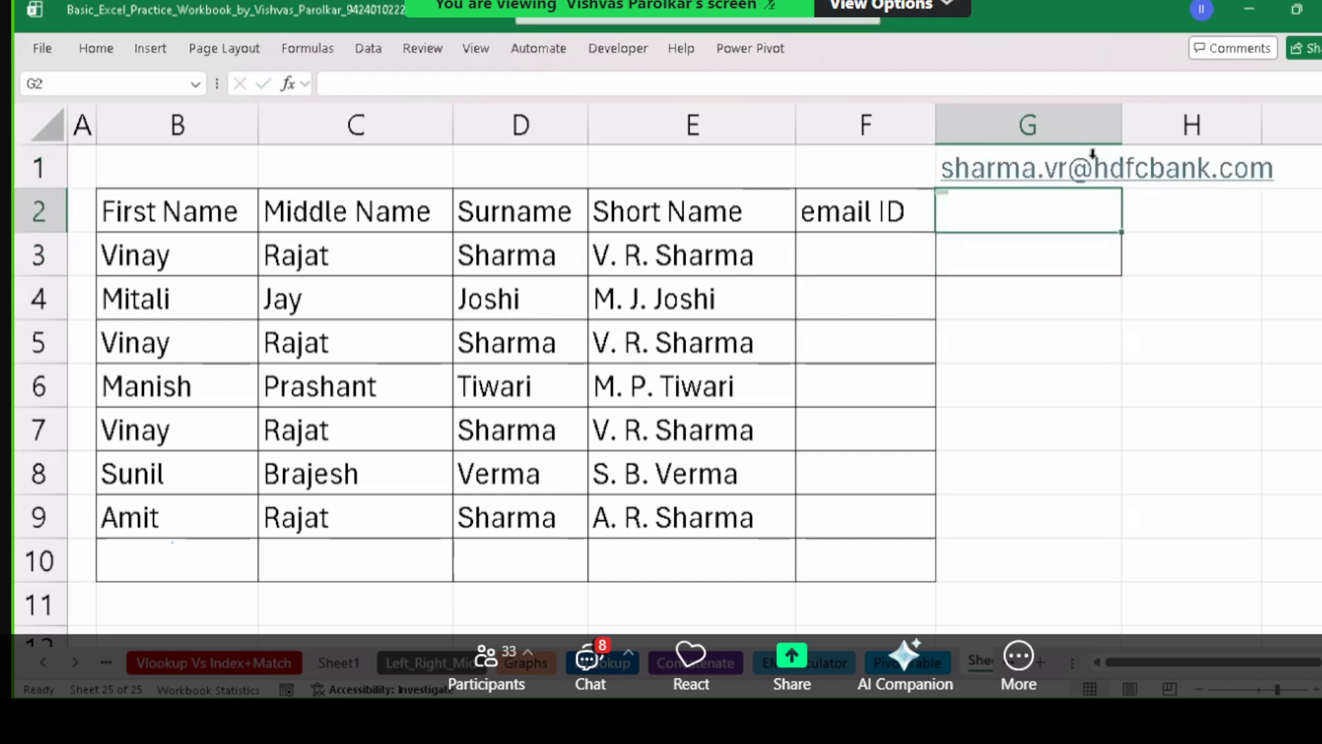
Autofit column G to the sample address and drag column F wider, ending on F3.
{"action": "double_click", "coordinate": [1121, 124]}
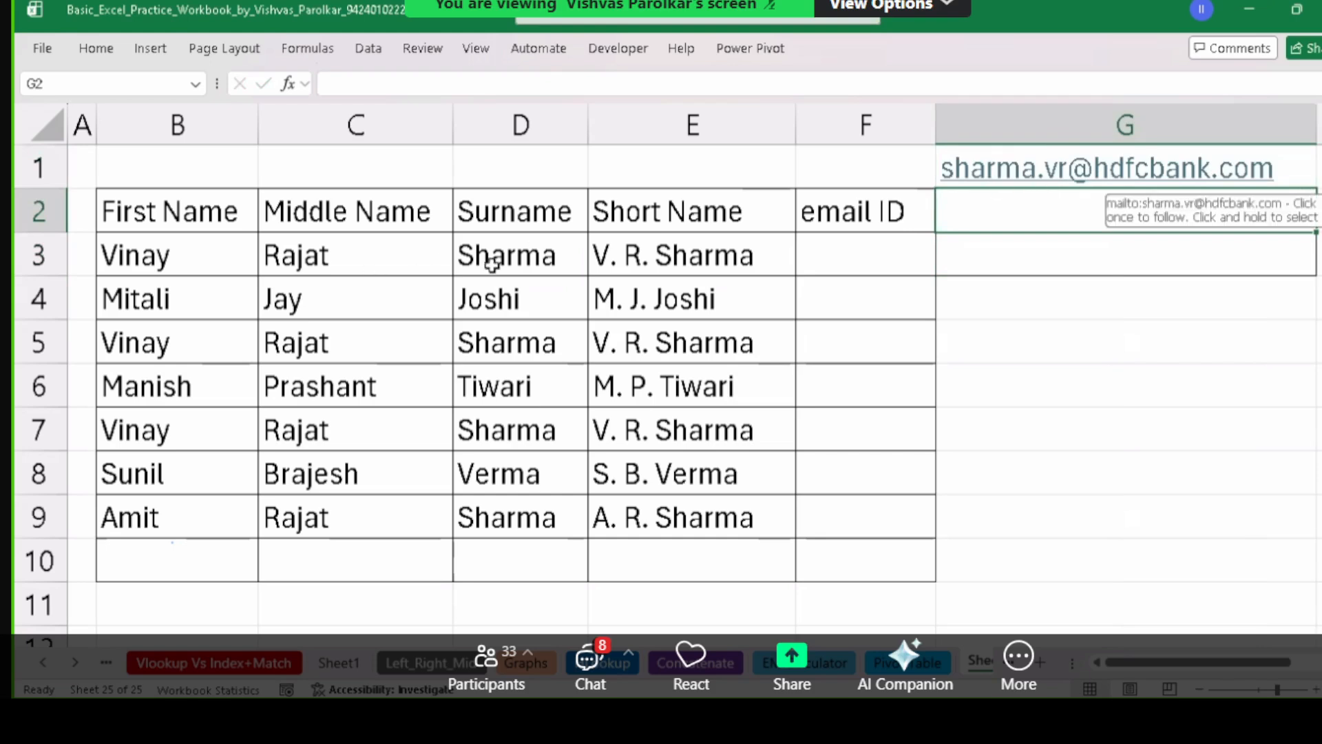
{"action": "left_click_drag", "start_coordinate": [492, 265], "coordinate": [539, 524]}
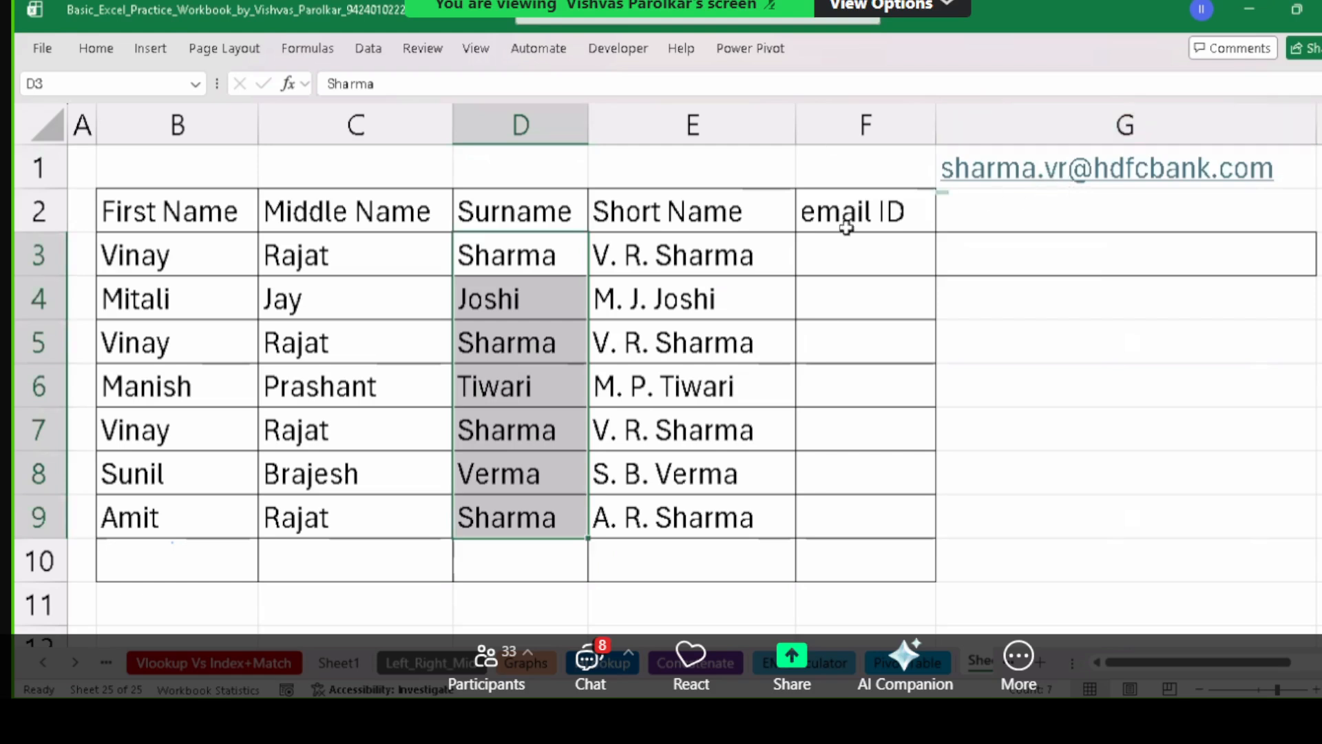
{"action": "left_click_drag", "start_coordinate": [249, 265], "coordinate": [196, 520]}
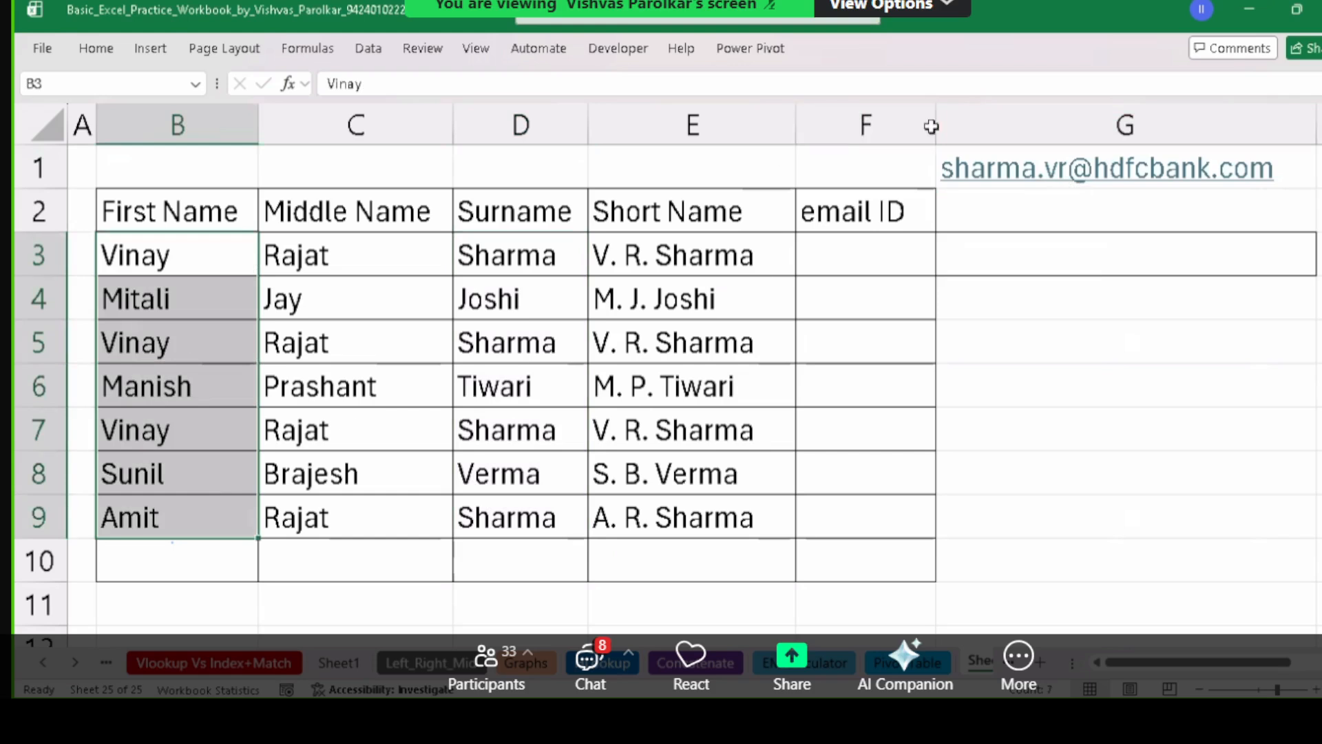
{"action": "left_click_drag", "start_coordinate": [333, 253], "coordinate": [375, 466]}
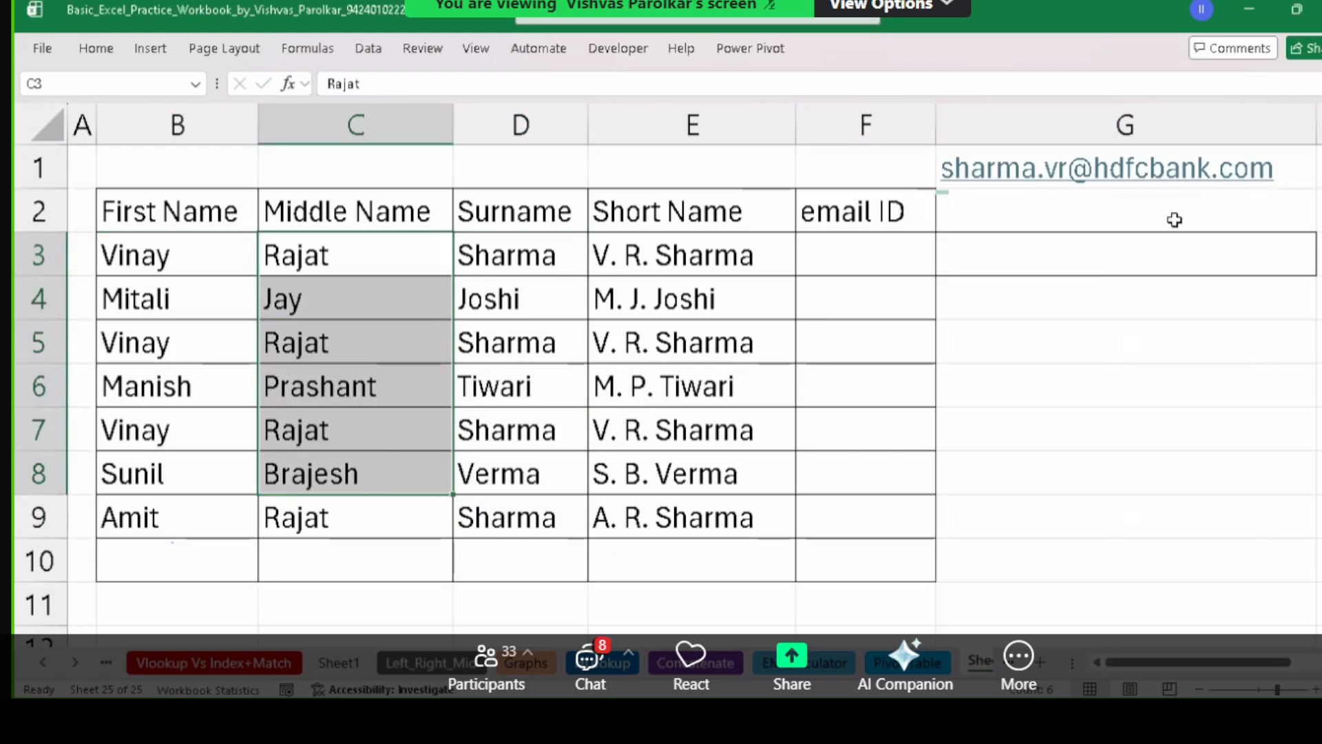
{"action": "left_click", "coordinate": [859, 261]}
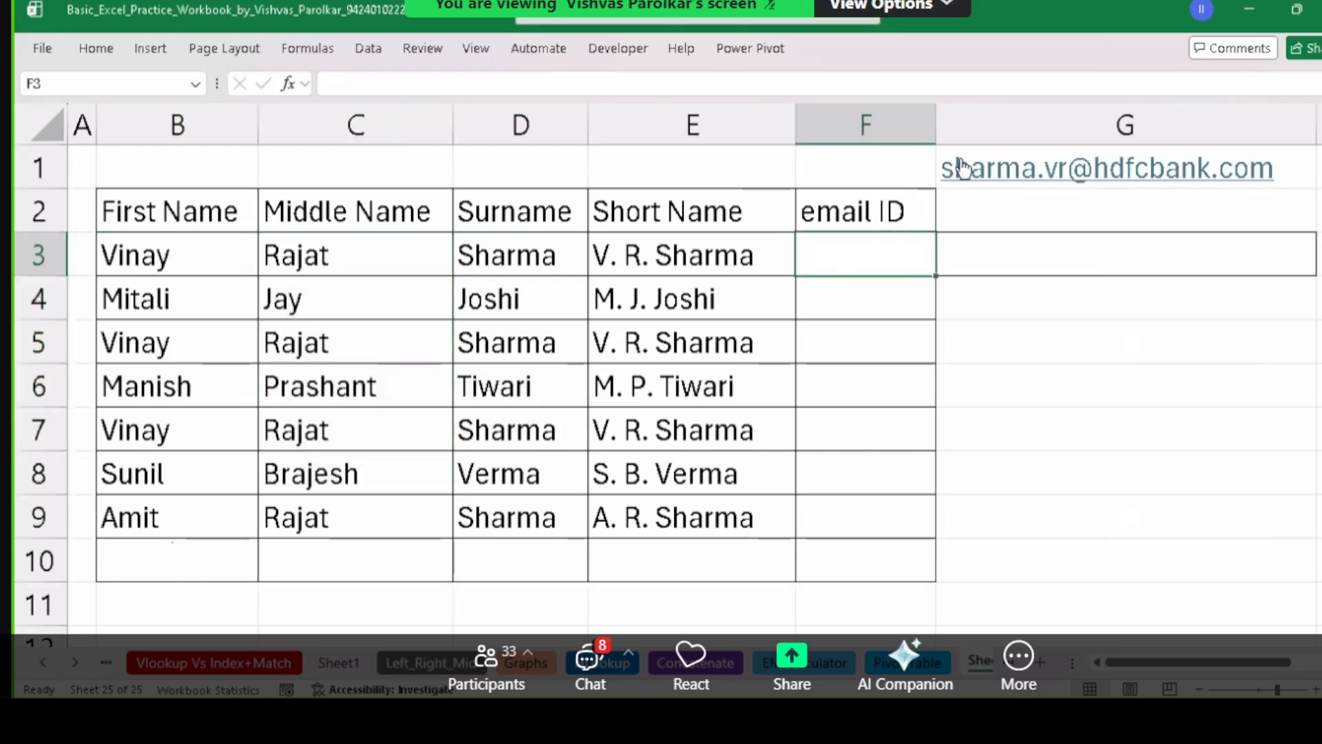
{"action": "left_click_drag", "start_coordinate": [937, 125], "coordinate": [1138, 134]}
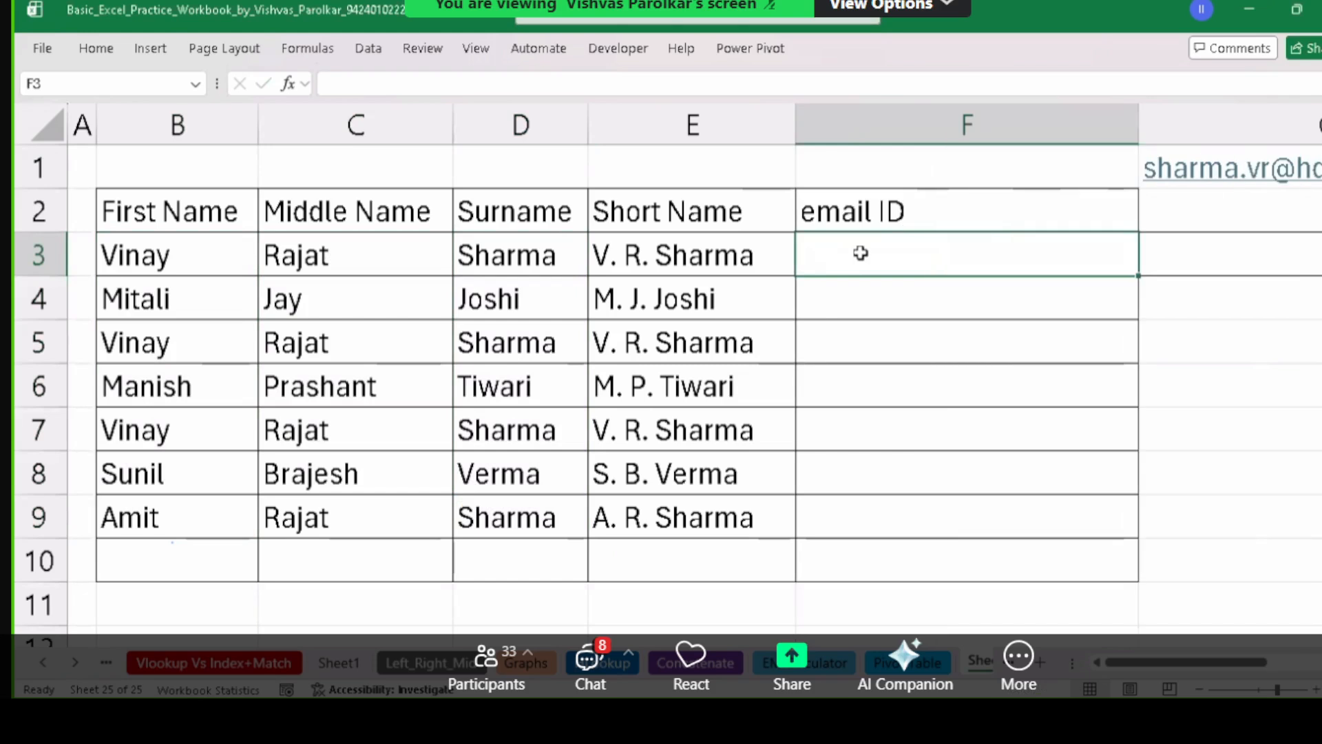
{"action": "key", "text": "Right"}
{"action": "key", "text": "Right"}
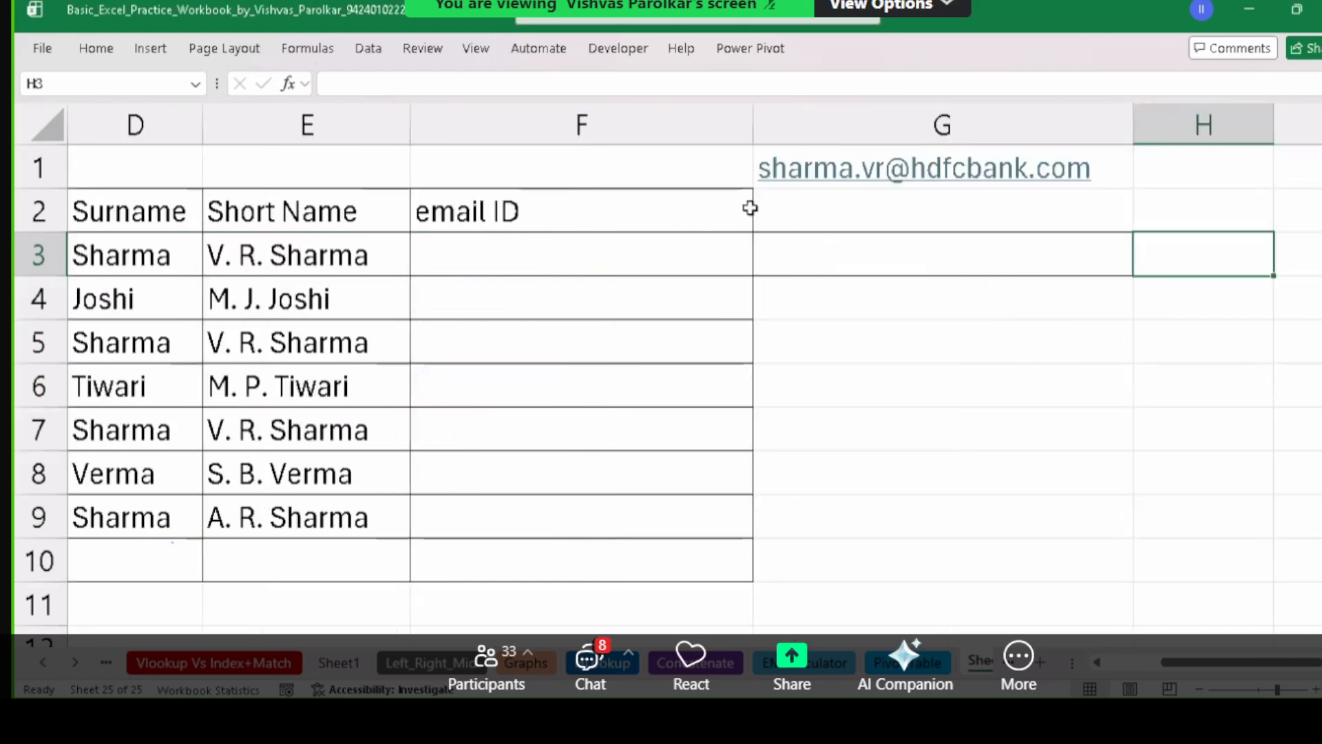
{"action": "left_click", "coordinate": [482, 261]}
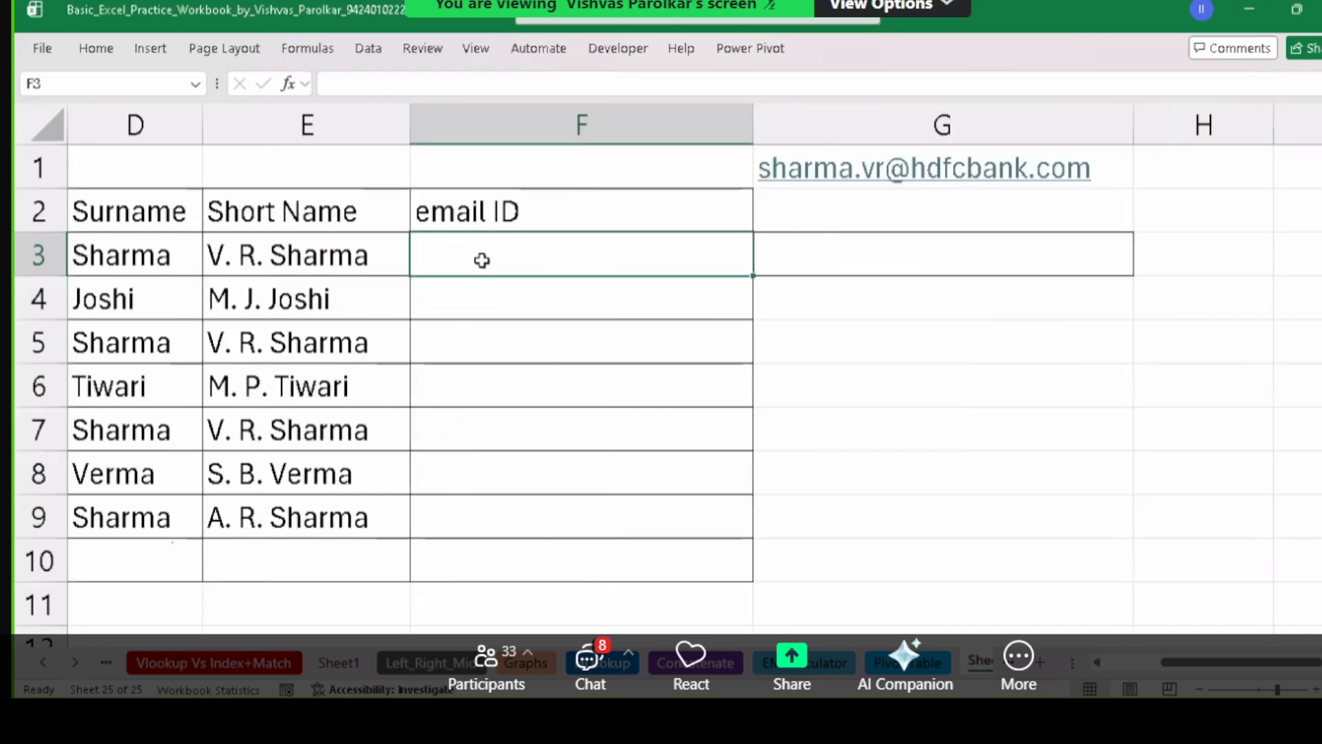
Begin F3's formula as =D3&"."&LEFT( by clicking the surname in D3.
{"action": "type", "text": "="}
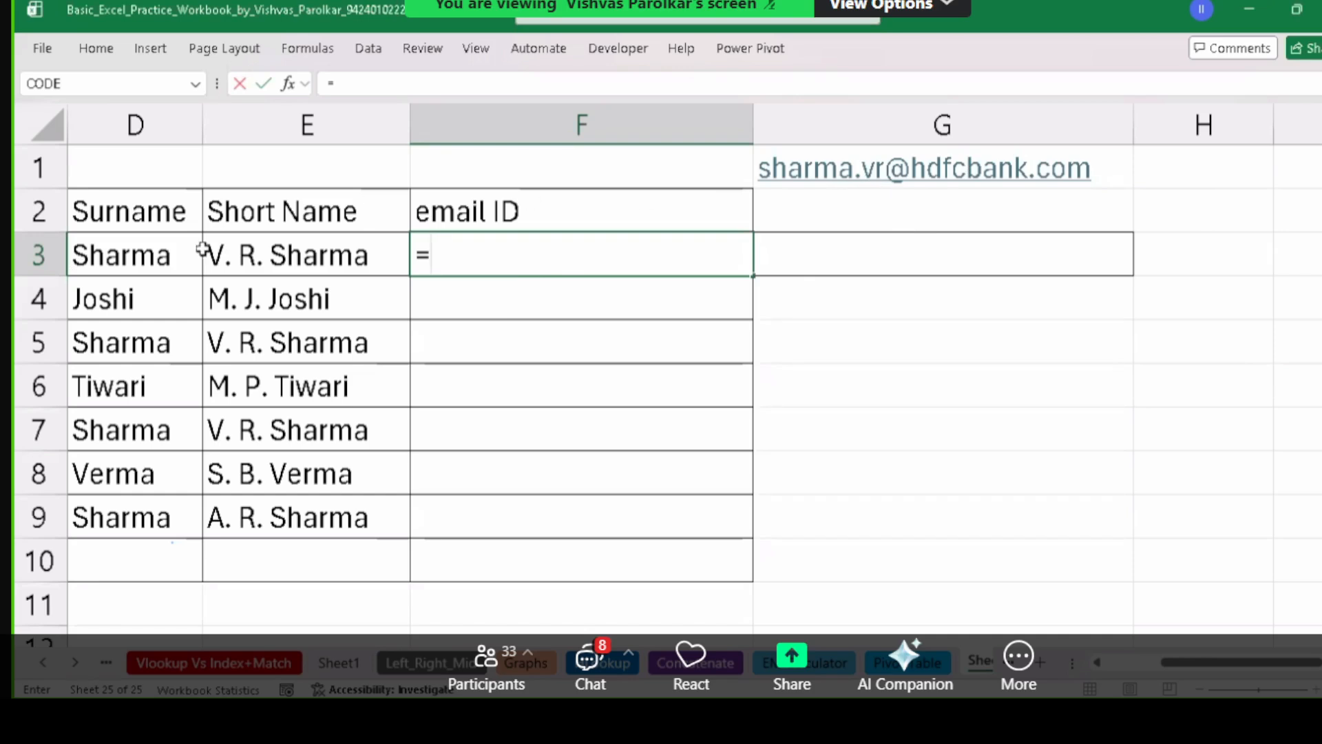
{"action": "left_click", "coordinate": [137, 251]}
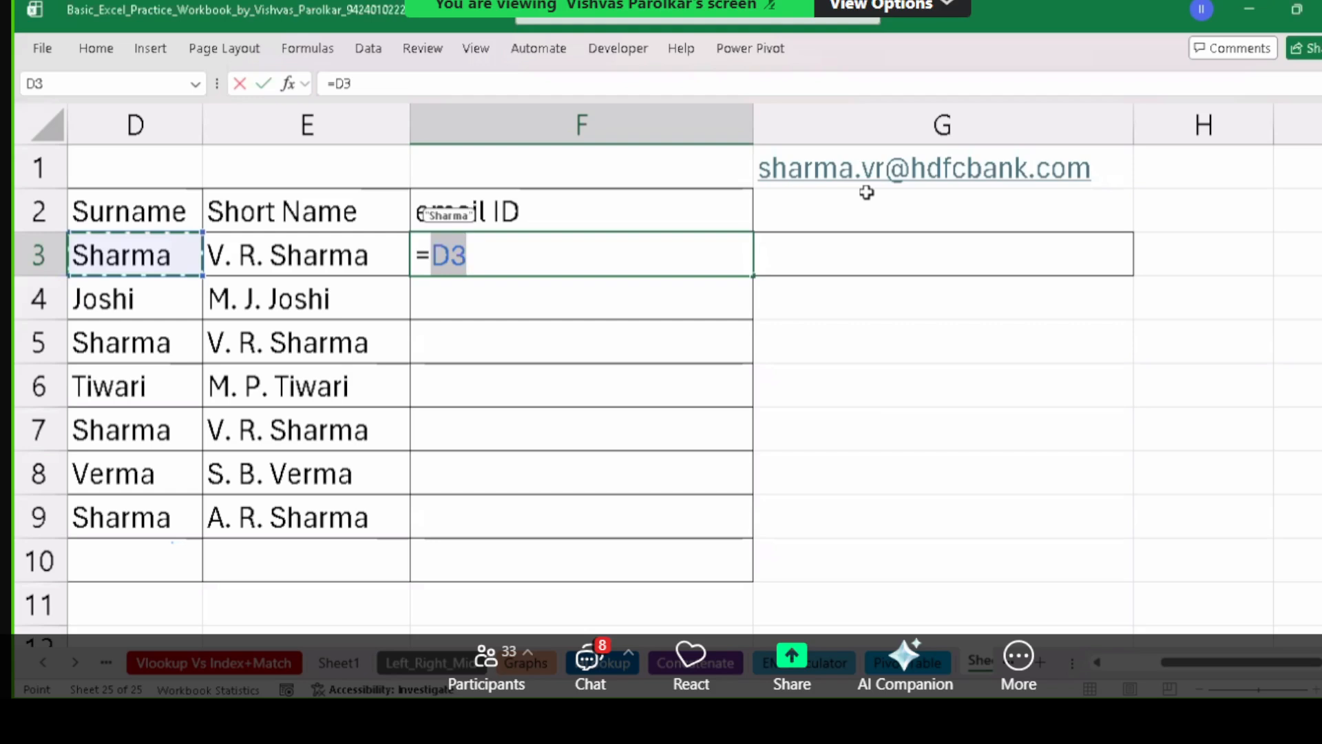
{"action": "type", "text": "&"}
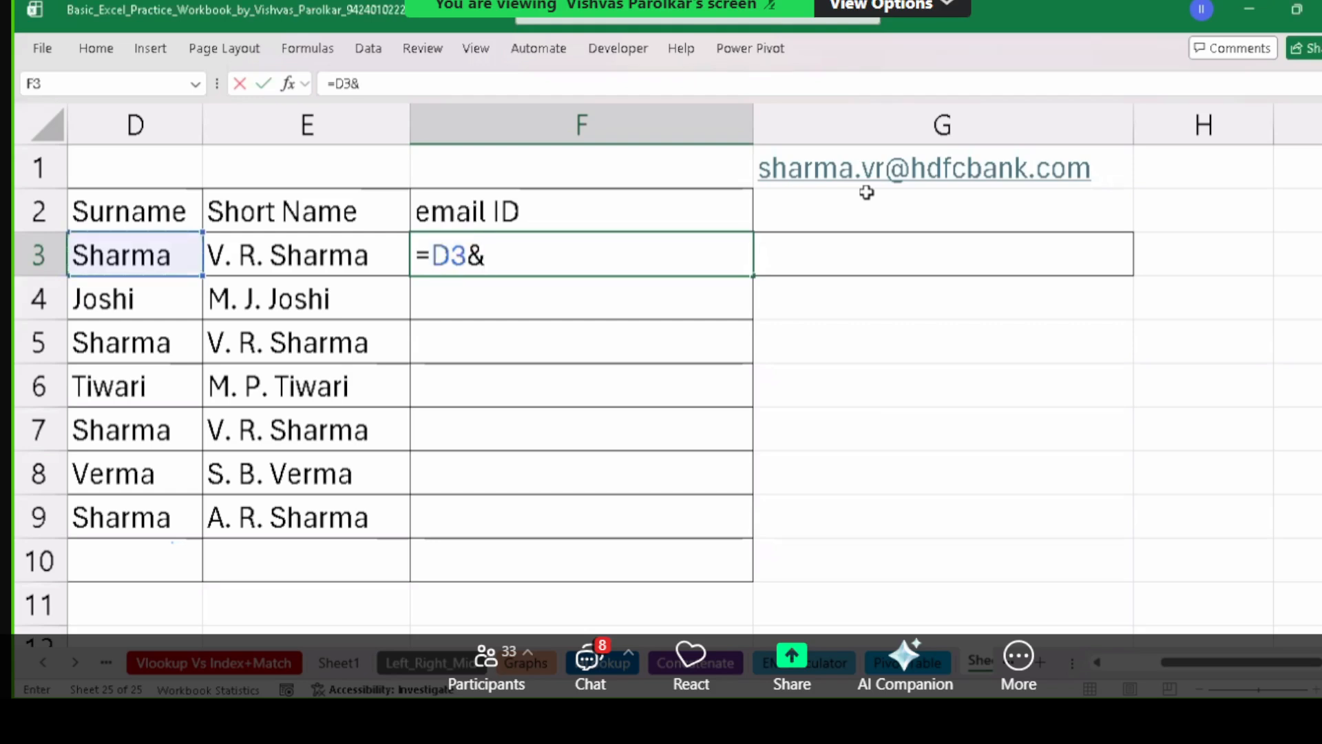
{"action": "type", "text": "\".\""}
{"action": "type", "text": "&LEFT("}
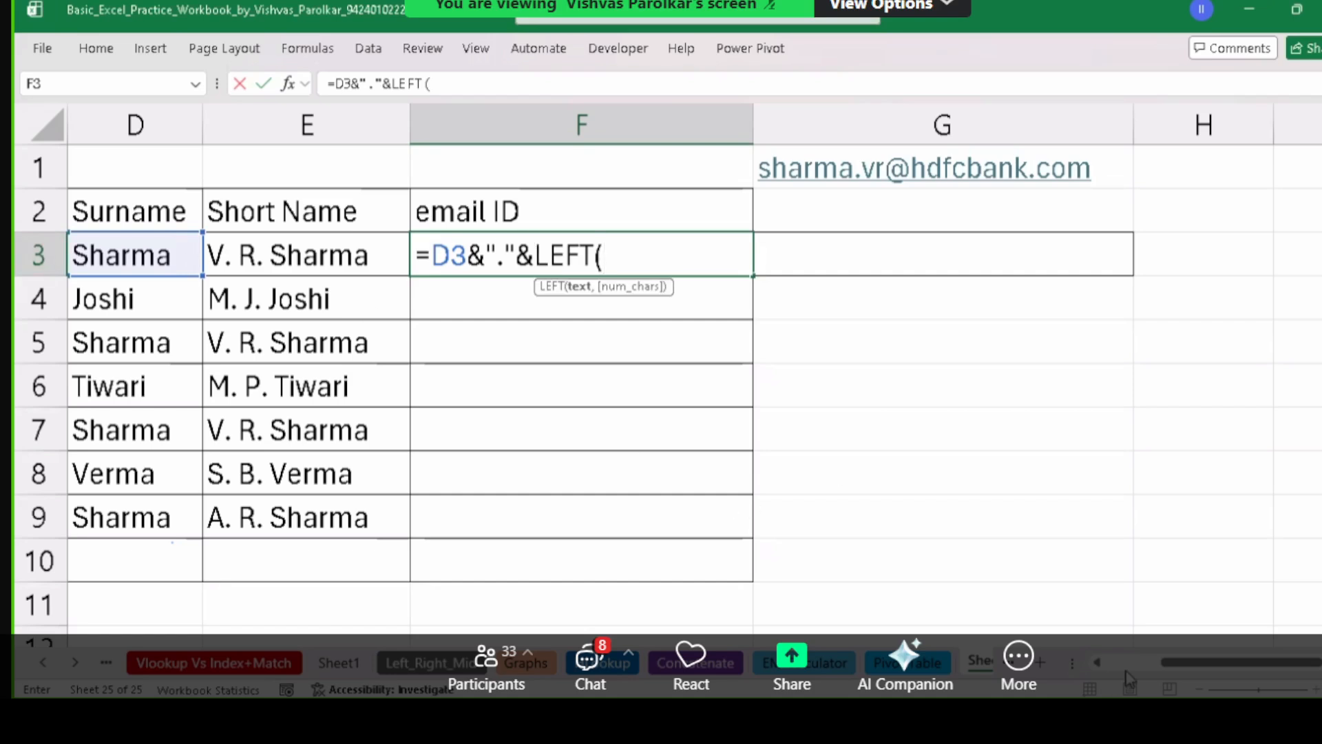
{"action": "left_click", "coordinate": [1100, 664]}
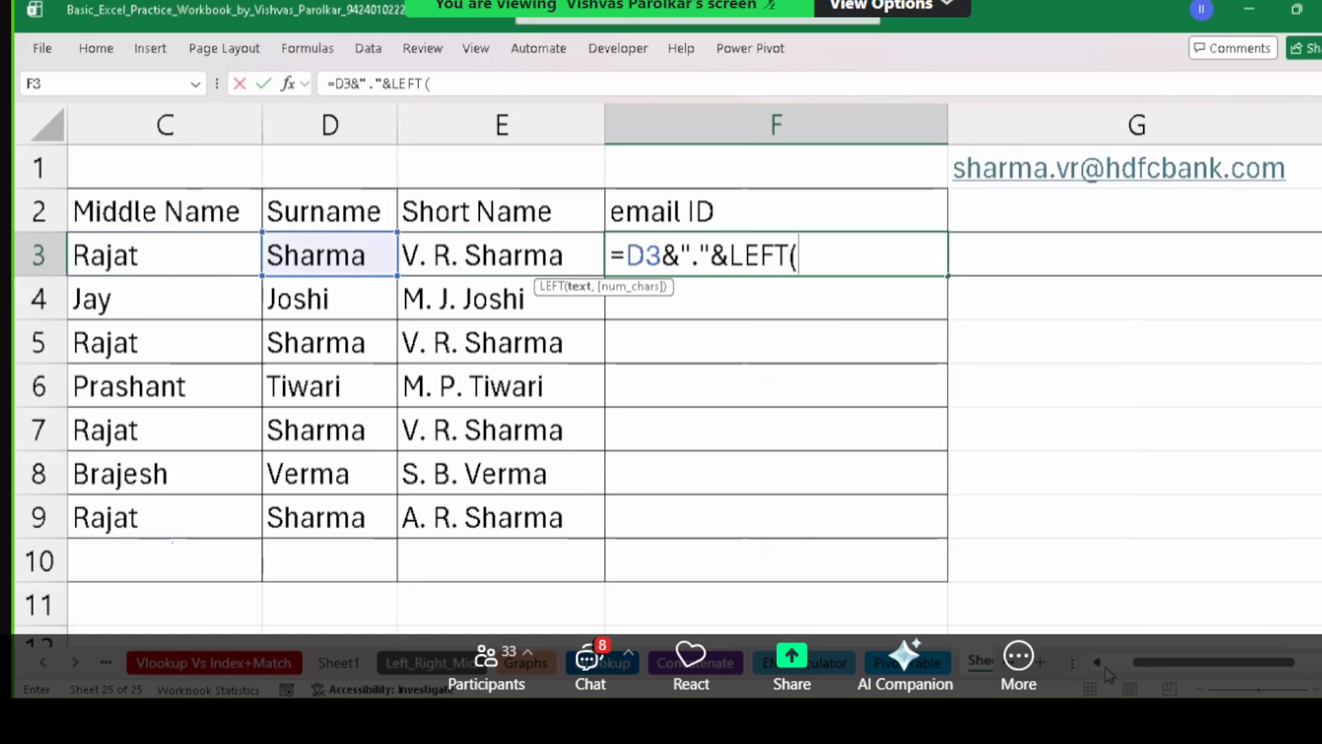
Add LEFT(B3,1)& to F3's formula for the first-name initial, then start another LEFT(.
{"action": "left_click", "coordinate": [1097, 662]}
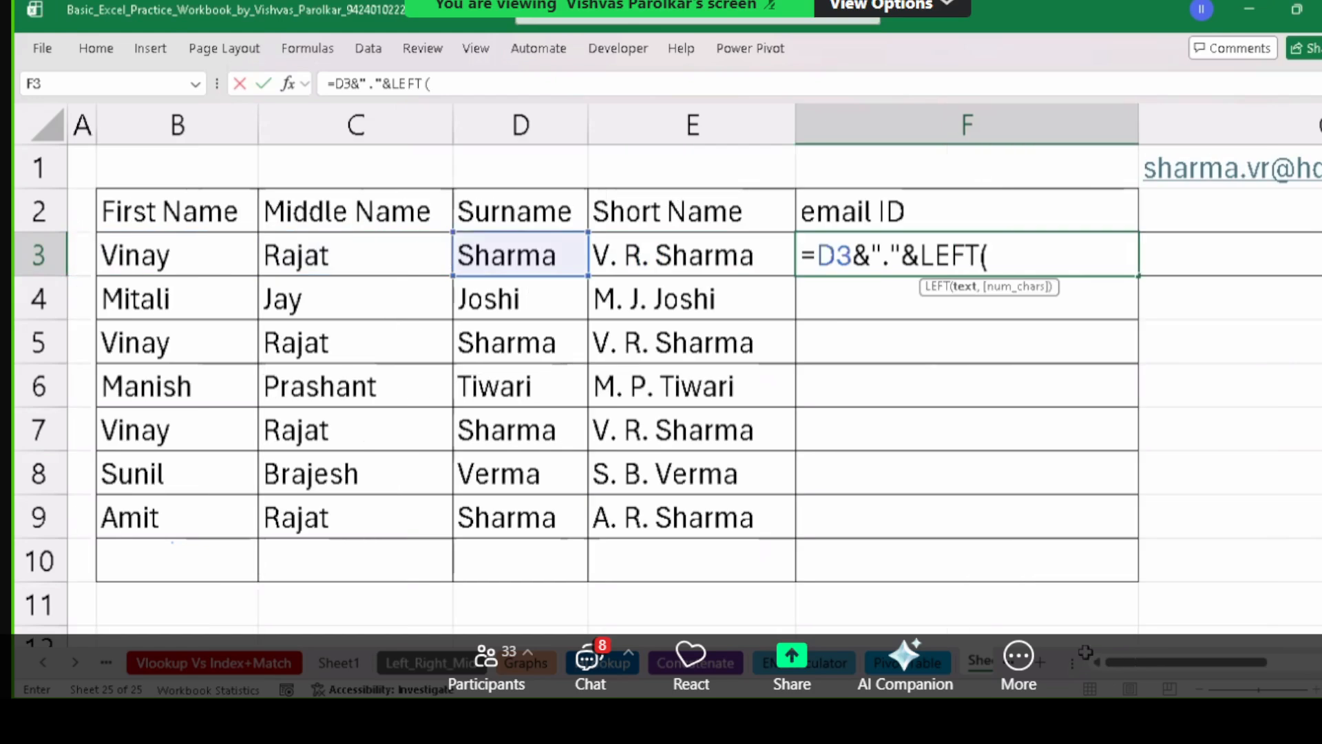
{"action": "left_click", "coordinate": [142, 256]}
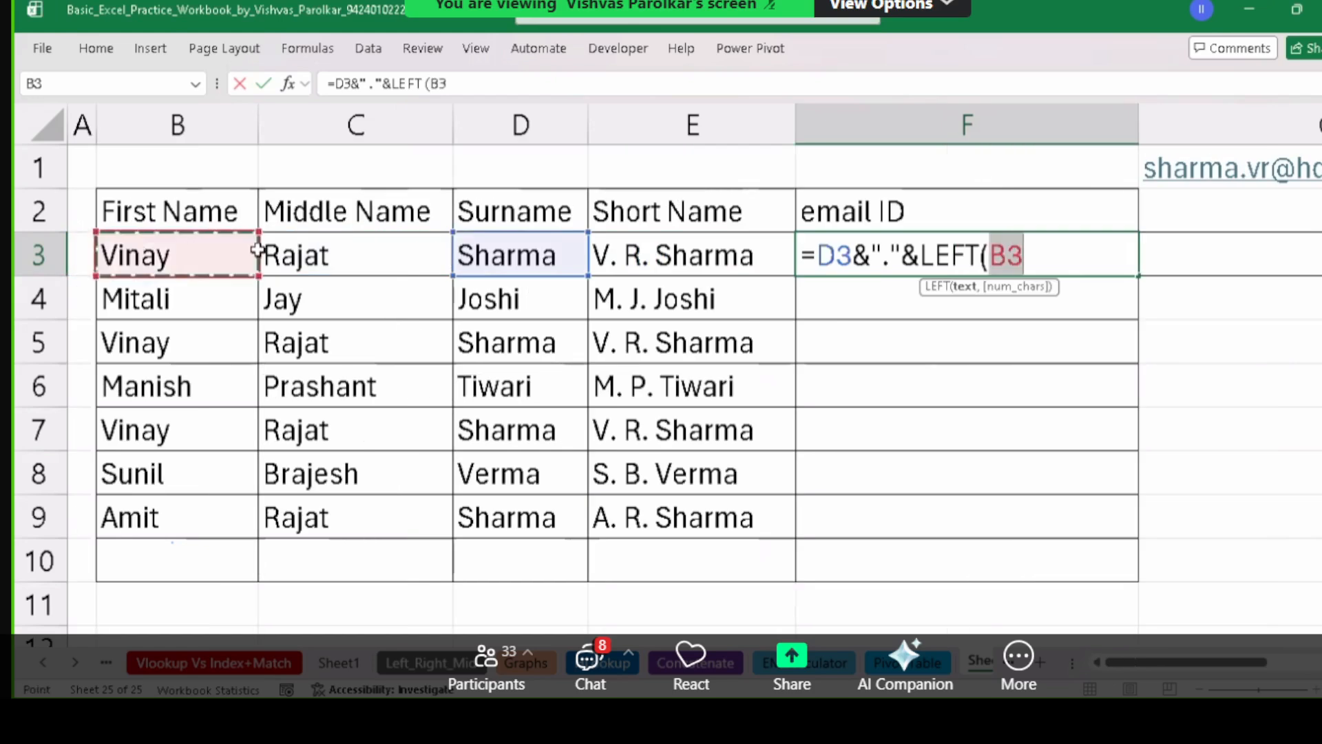
{"action": "left_click", "coordinate": [1053, 251]}
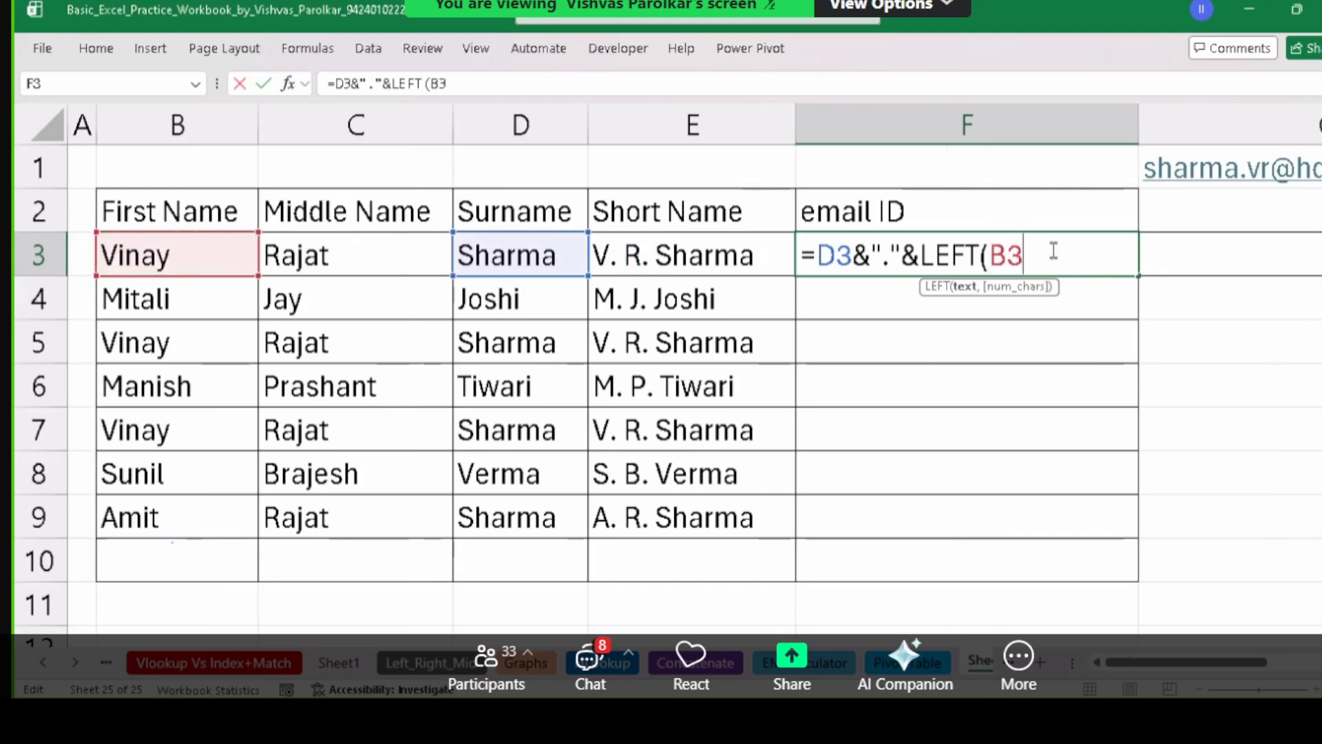
{"action": "type", "text": ",1"}
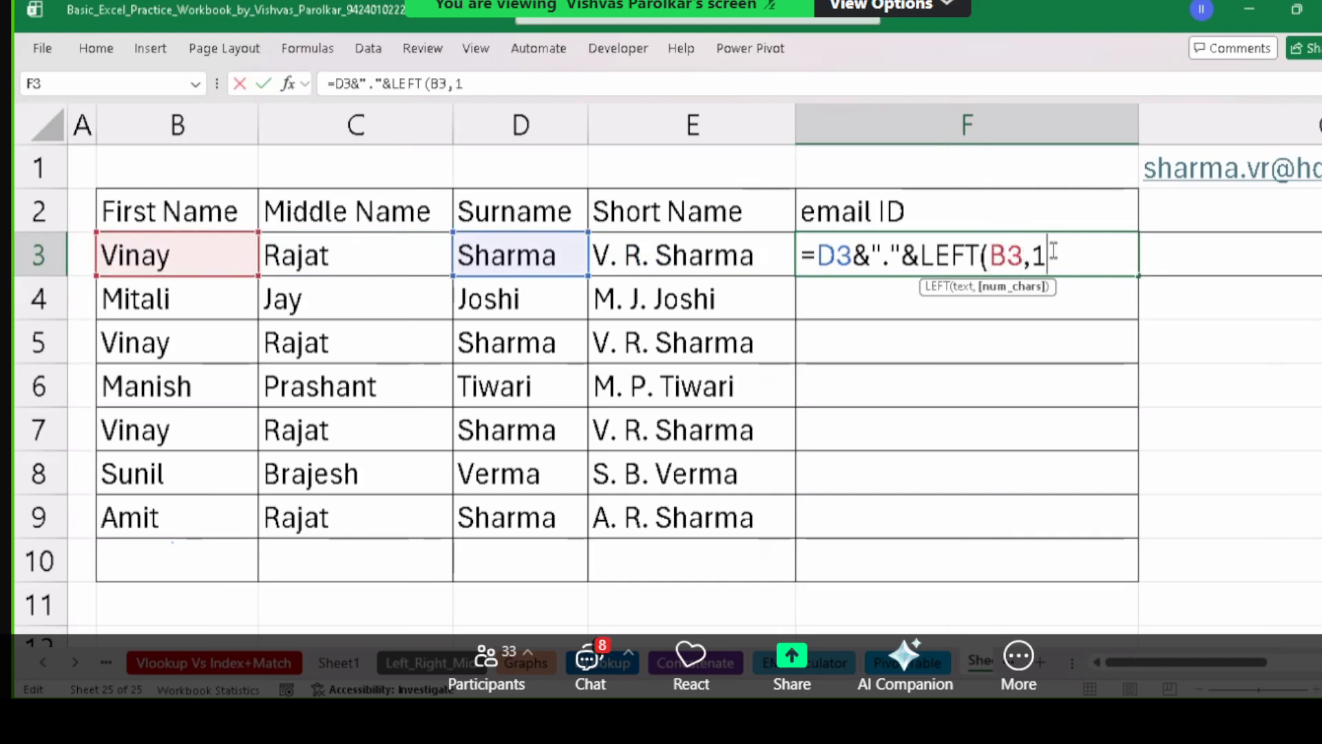
{"action": "type", "text": ")"}
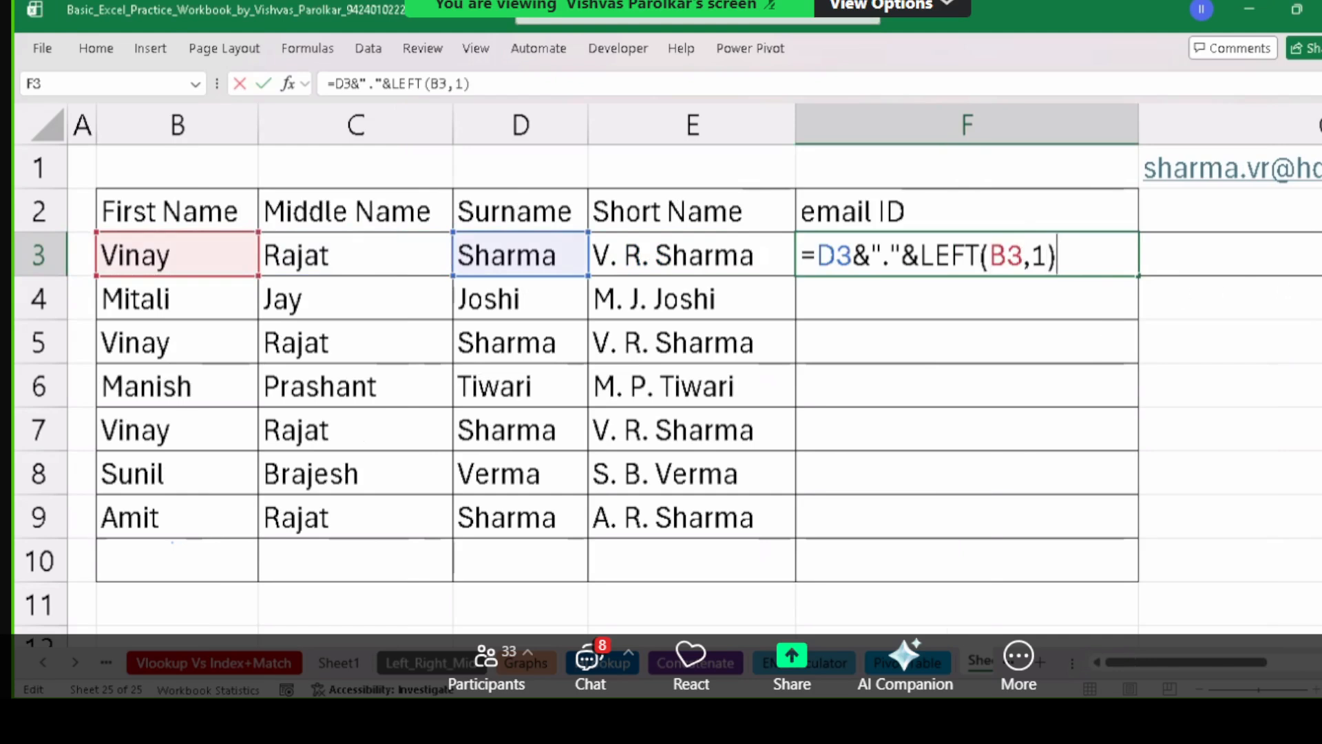
{"action": "type", "text": "&"}
{"action": "type", "text": "l"}
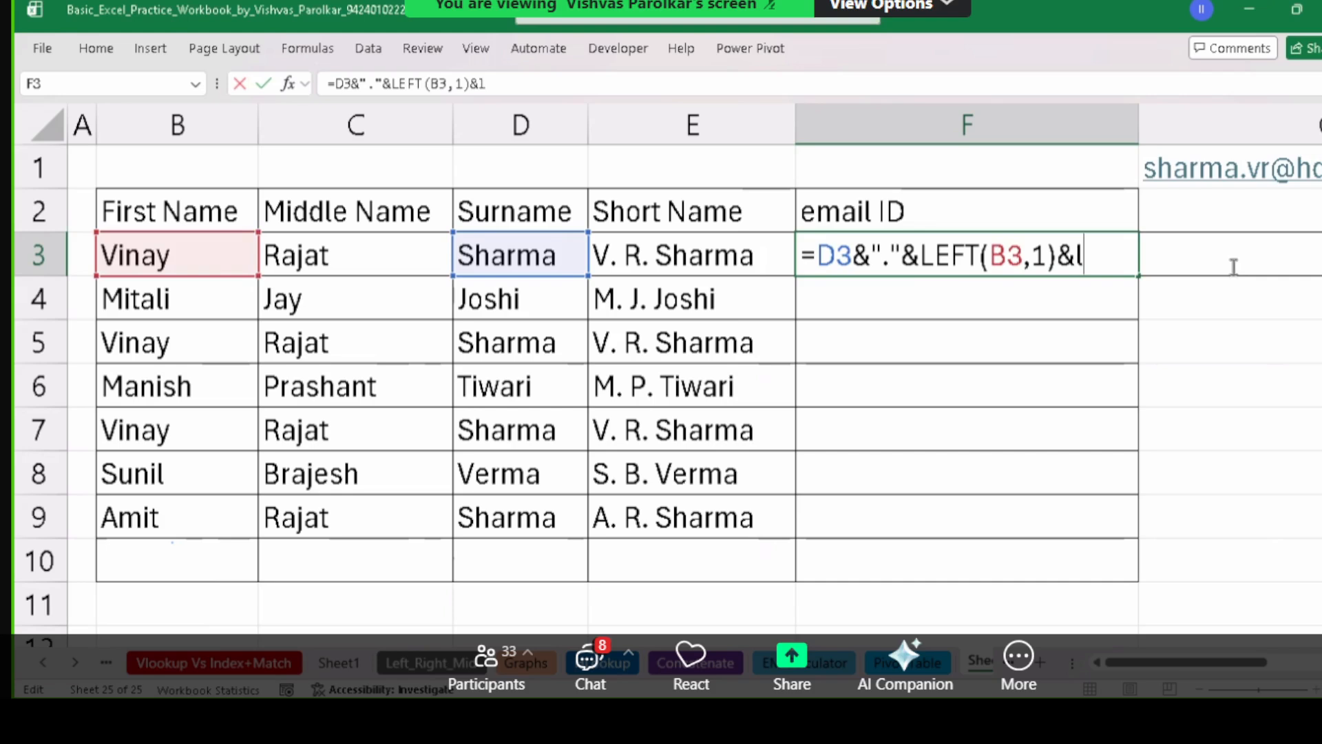
{"action": "type", "text": "eft("}
{"action": "left_click", "coordinate": [300, 253]}
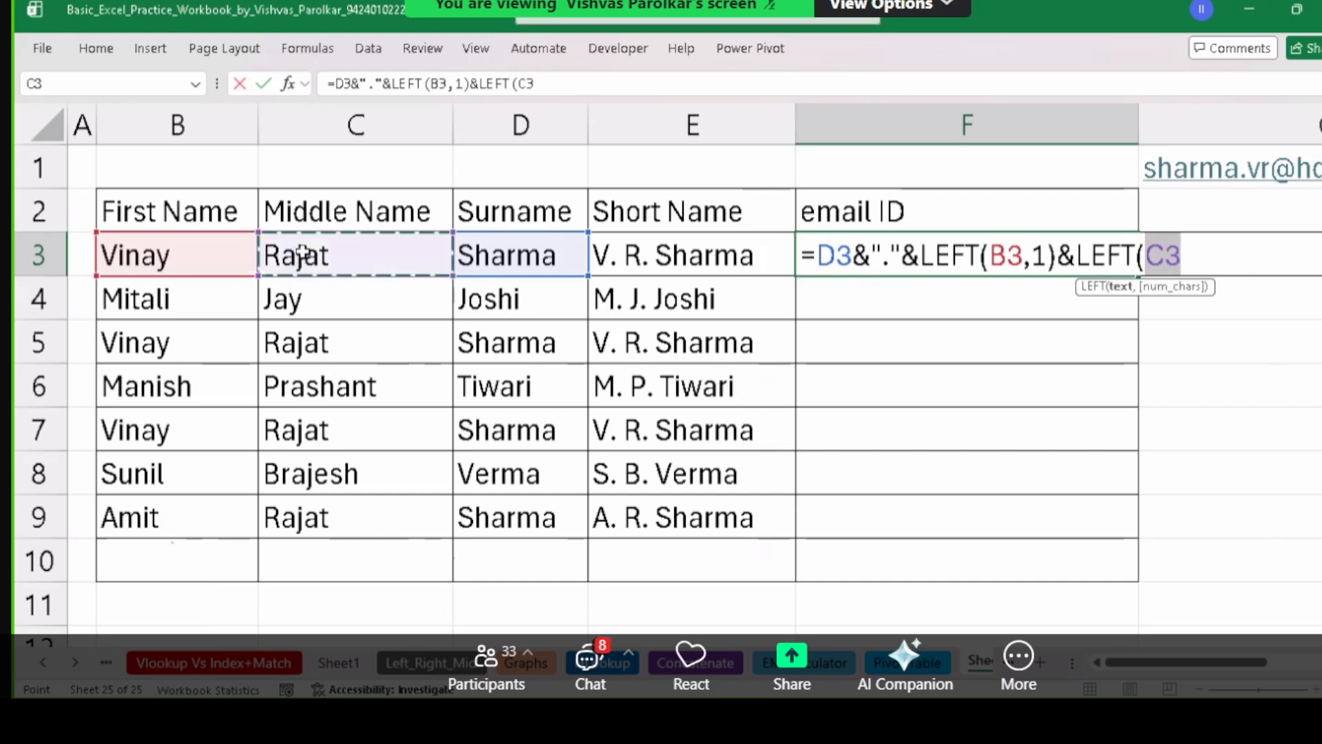
{"action": "type", "text": ",1)"}
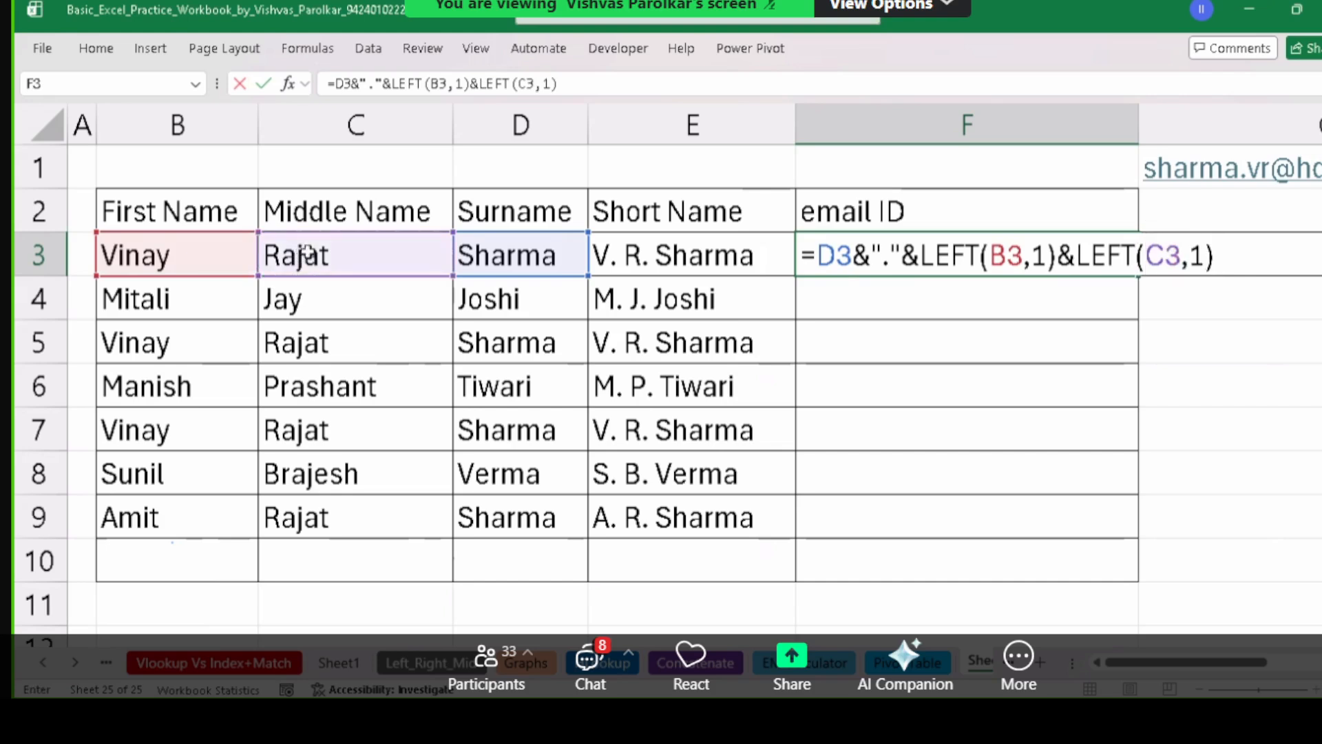
{"action": "left_click_drag", "start_coordinate": [1163, 671], "coordinate": [1200, 671]}
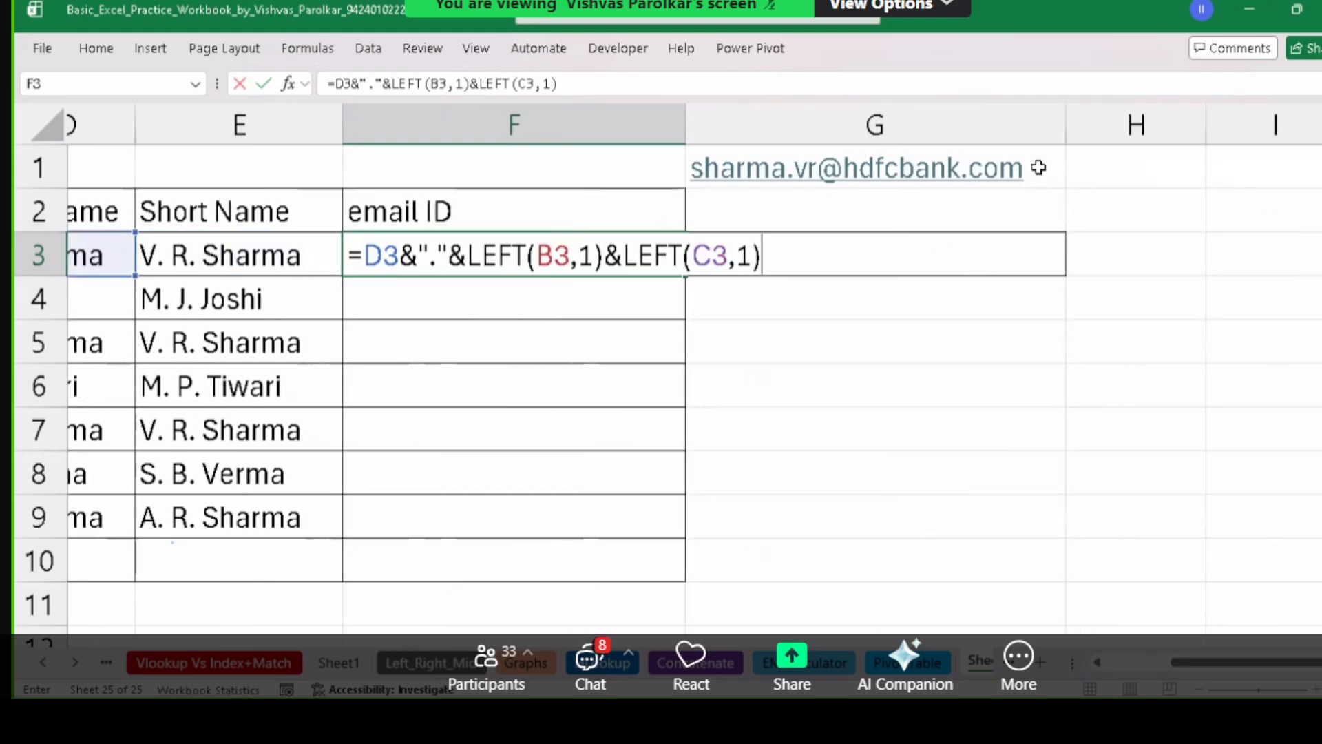
{"action": "type", "text": "&\""}
{"action": "type", "text": "hdf"}
{"action": "key", "text": "BackSpace"}
{"action": "key", "text": "BackSpace"}
{"action": "key", "text": "BackSpace"}
{"action": "type", "text": "@hdfbc"}
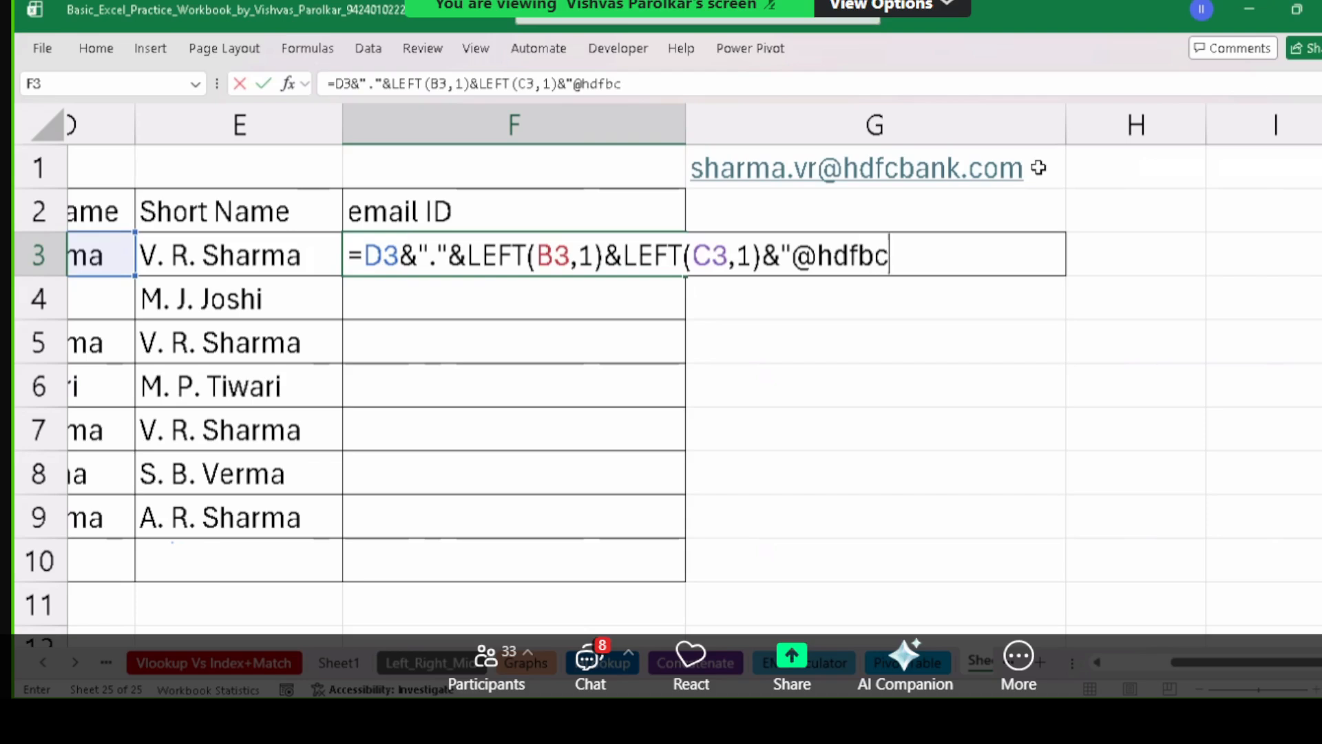
{"action": "key", "text": "BackSpace"}
{"action": "key", "text": "BackSpace"}
{"action": "type", "text": "cbank.com"}
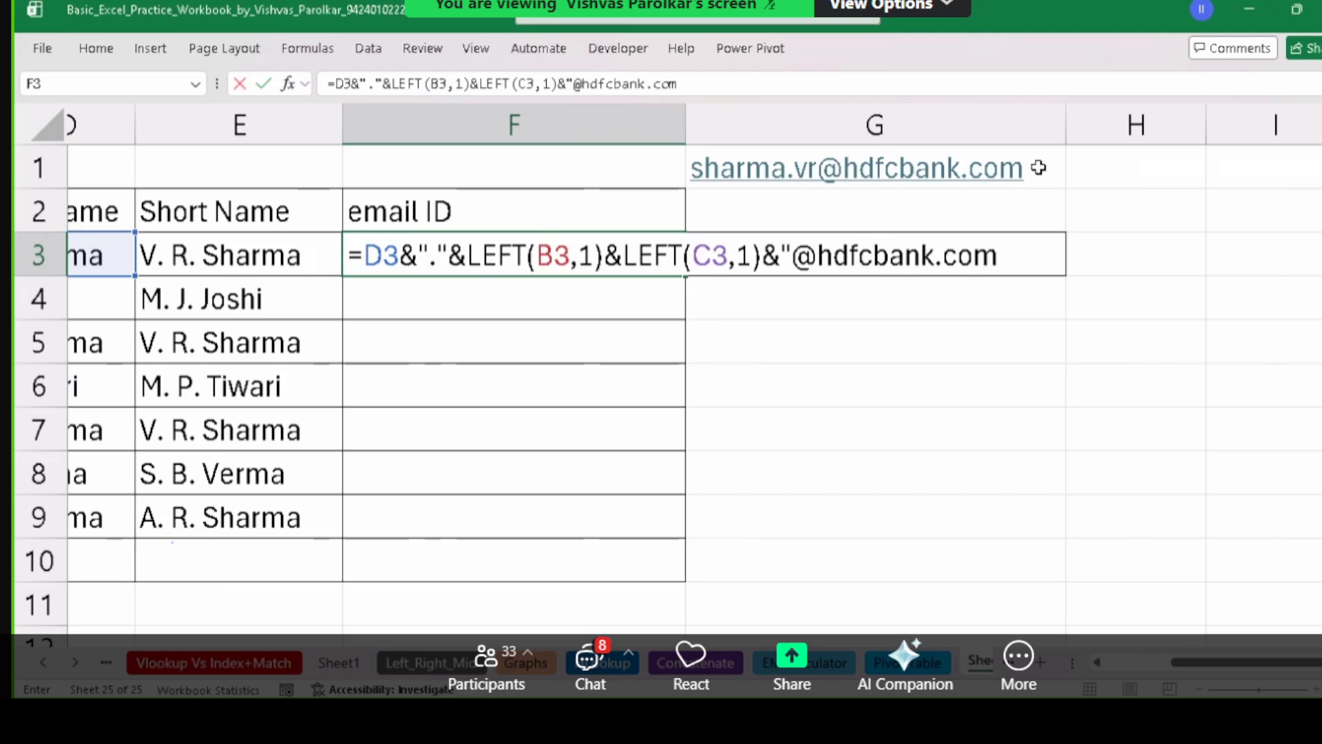
{"action": "type", "text": "\""}
{"action": "key", "text": "Return"}
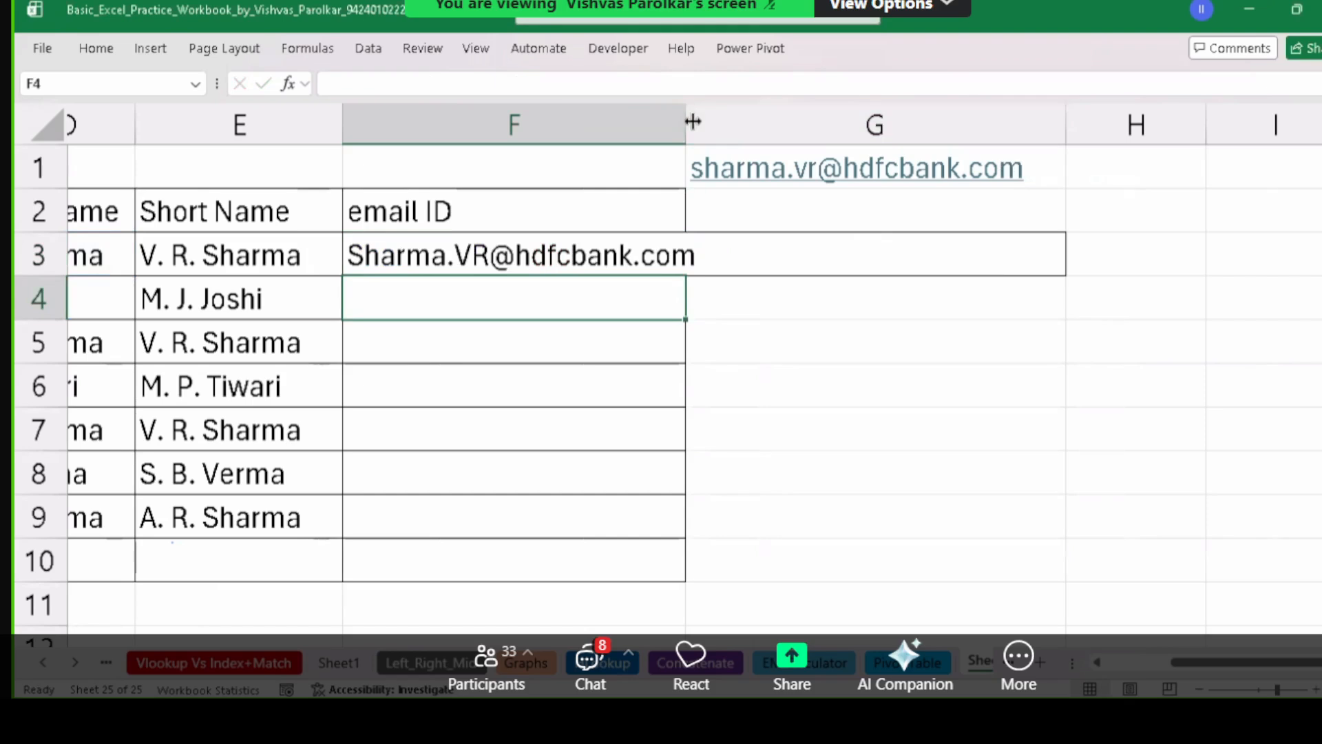
{"action": "left_click_drag", "start_coordinate": [685, 125], "coordinate": [736, 128]}
{"action": "left_click", "coordinate": [461, 262]}
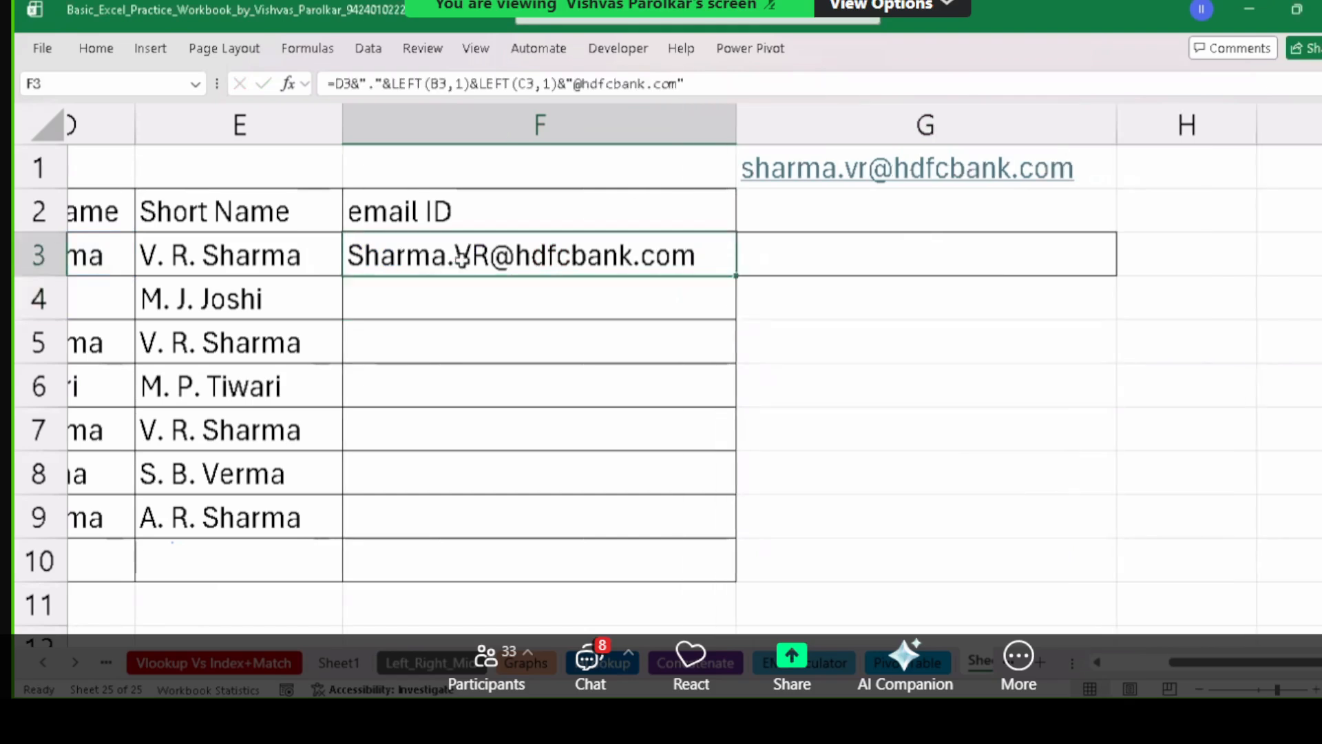
{"action": "double_click", "coordinate": [653, 256]}
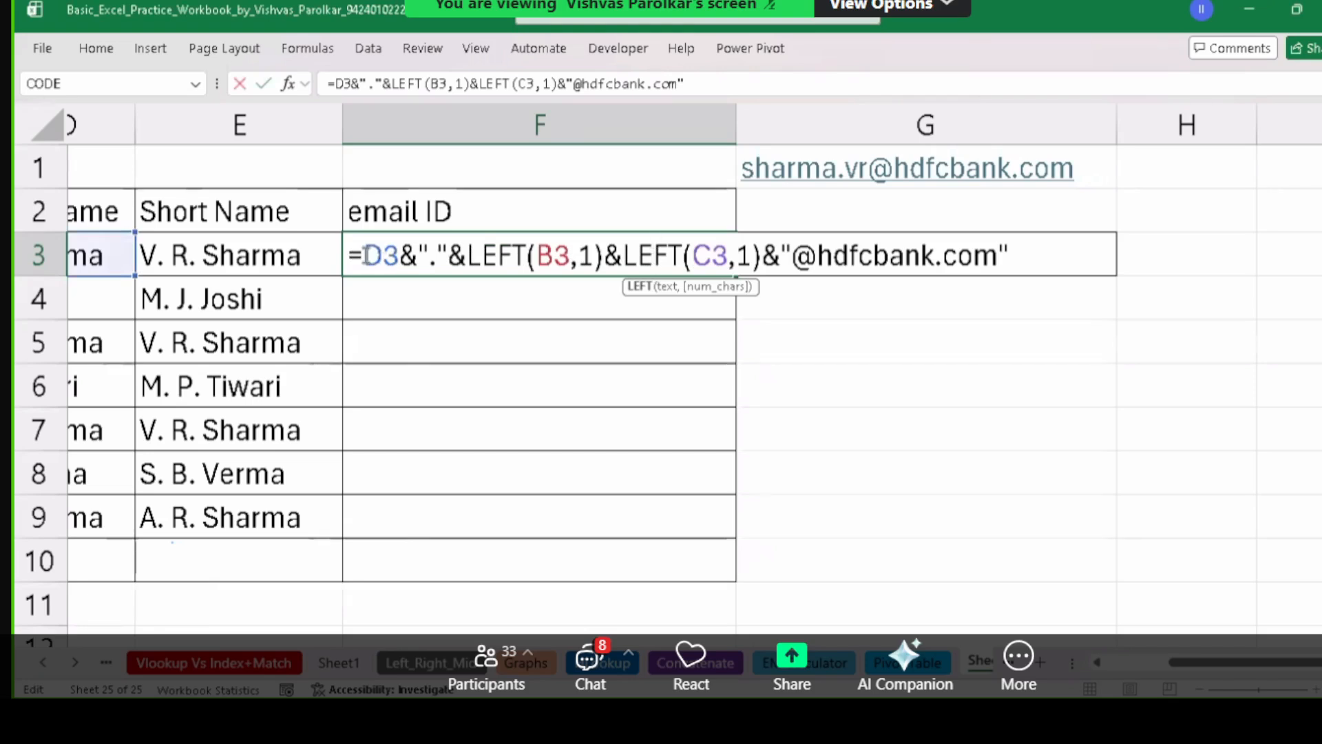
{"action": "left_click", "coordinate": [398, 245]}
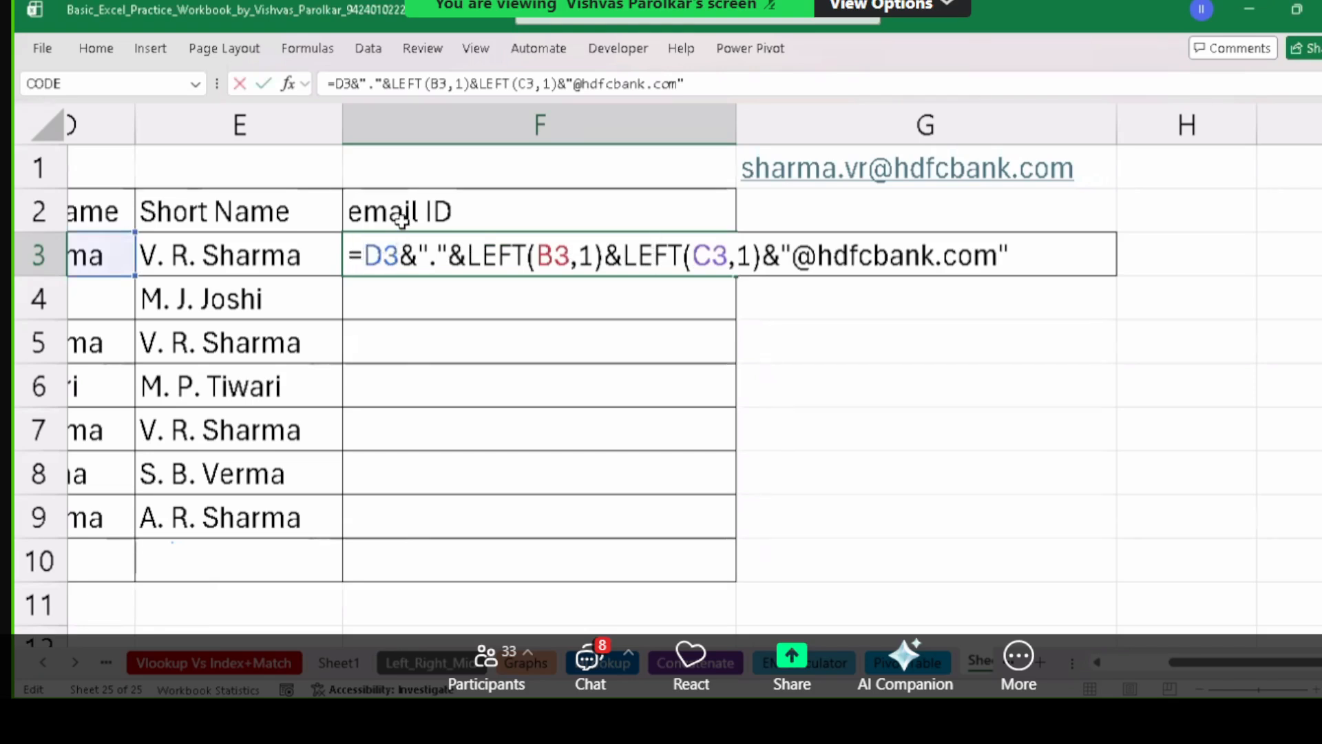
{"action": "type", "text": "l"}
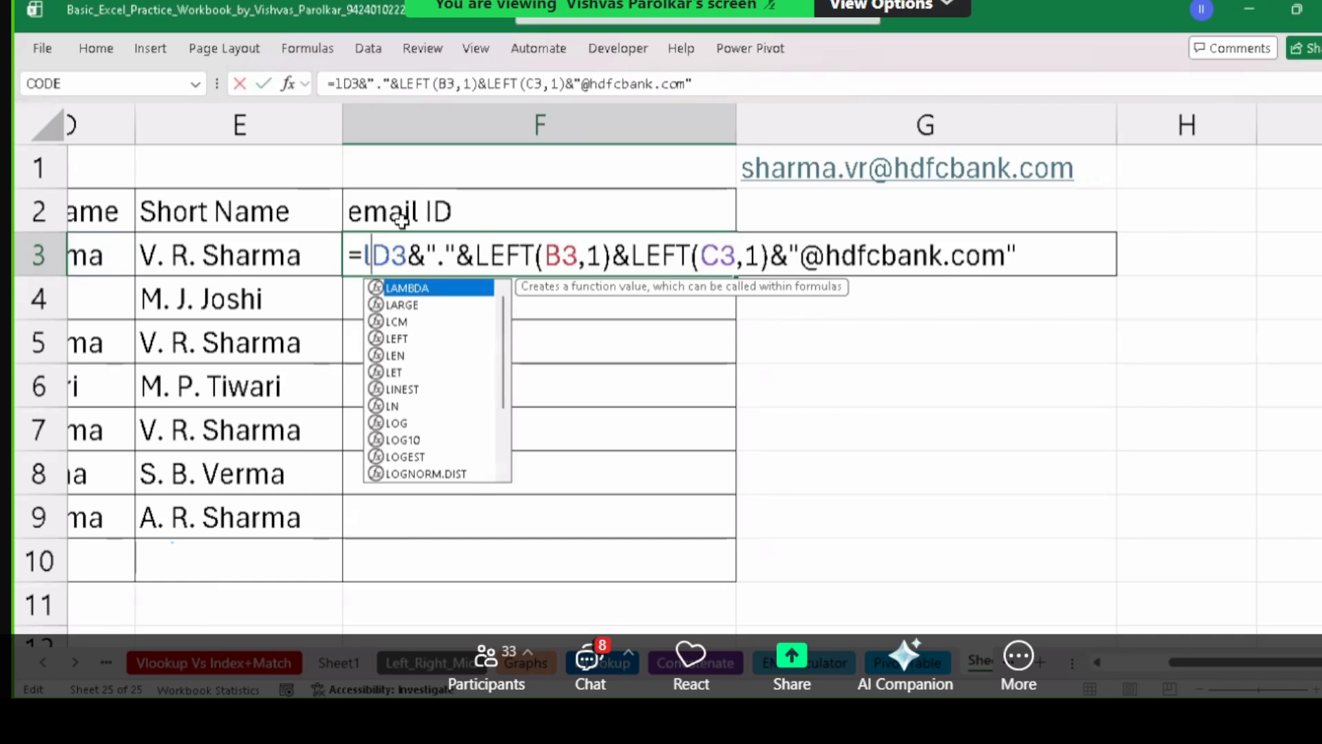
{"action": "type", "text": "ower"}
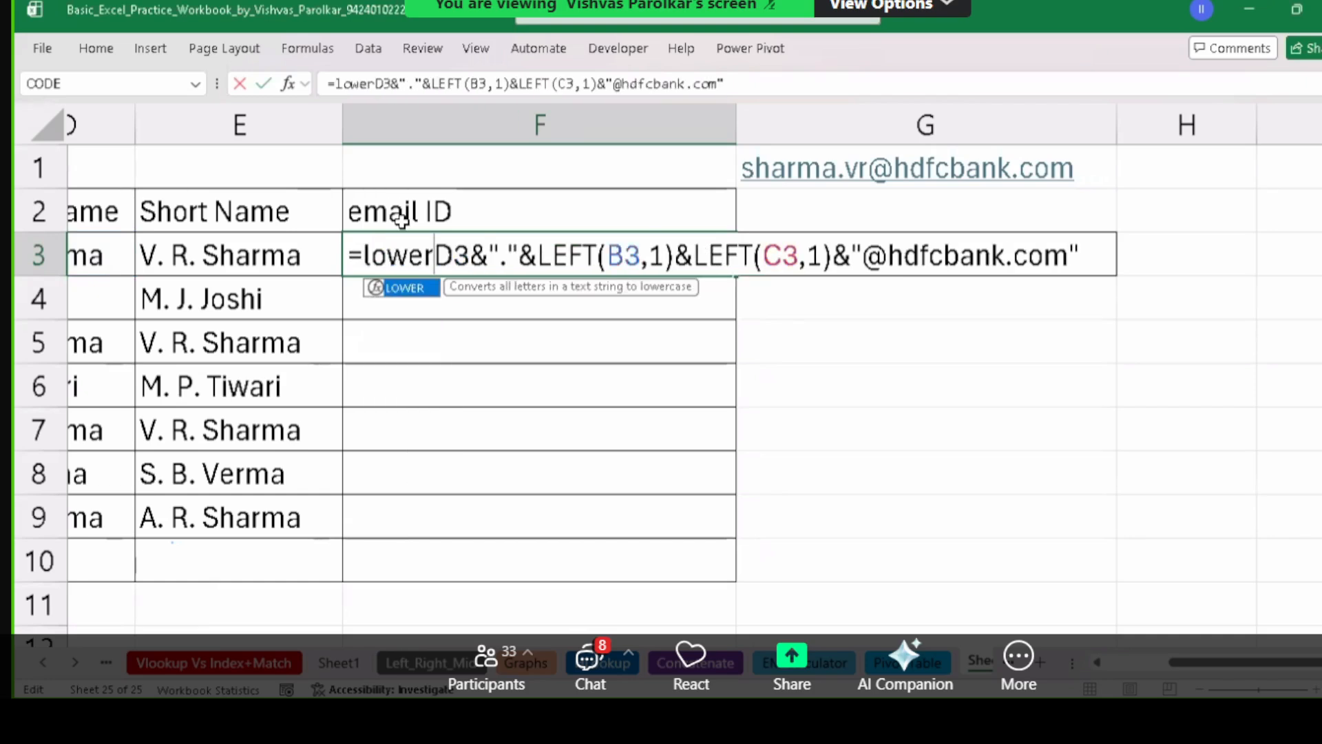
{"action": "type", "text": "("}
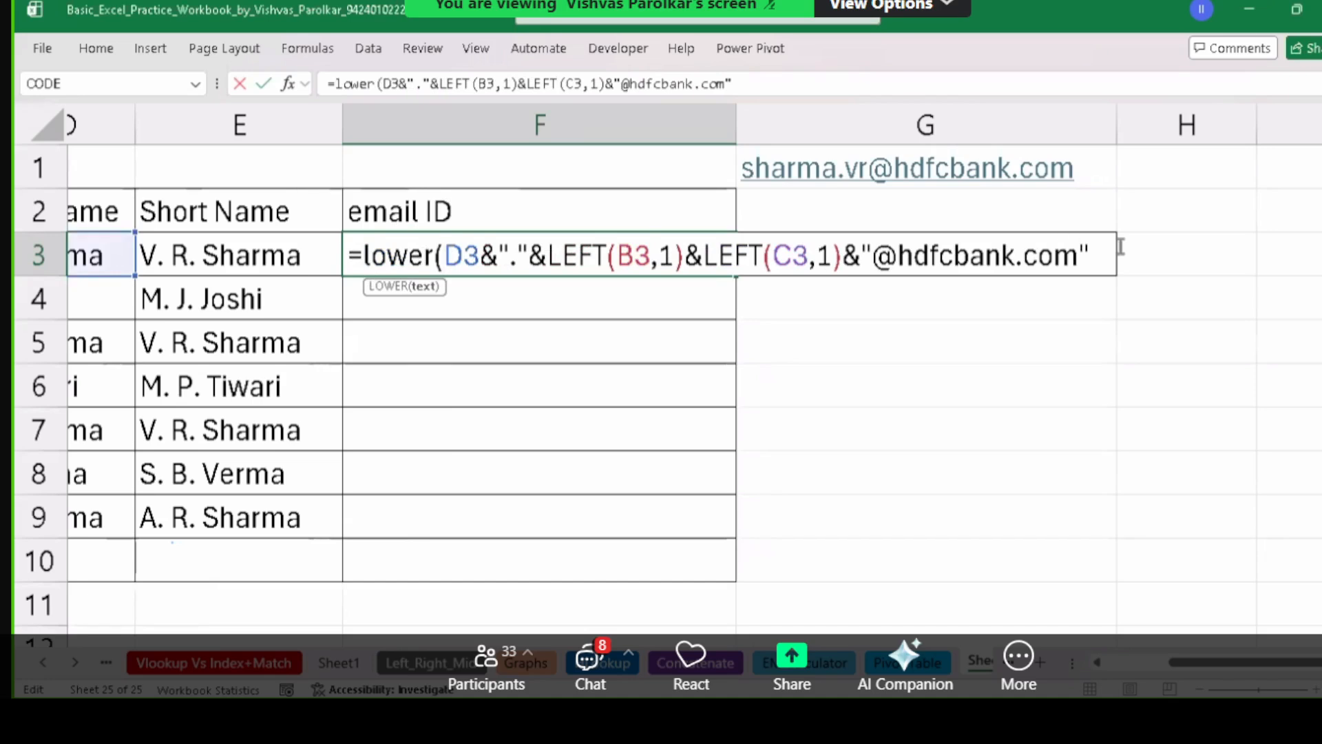
{"action": "type", "text": ")"}
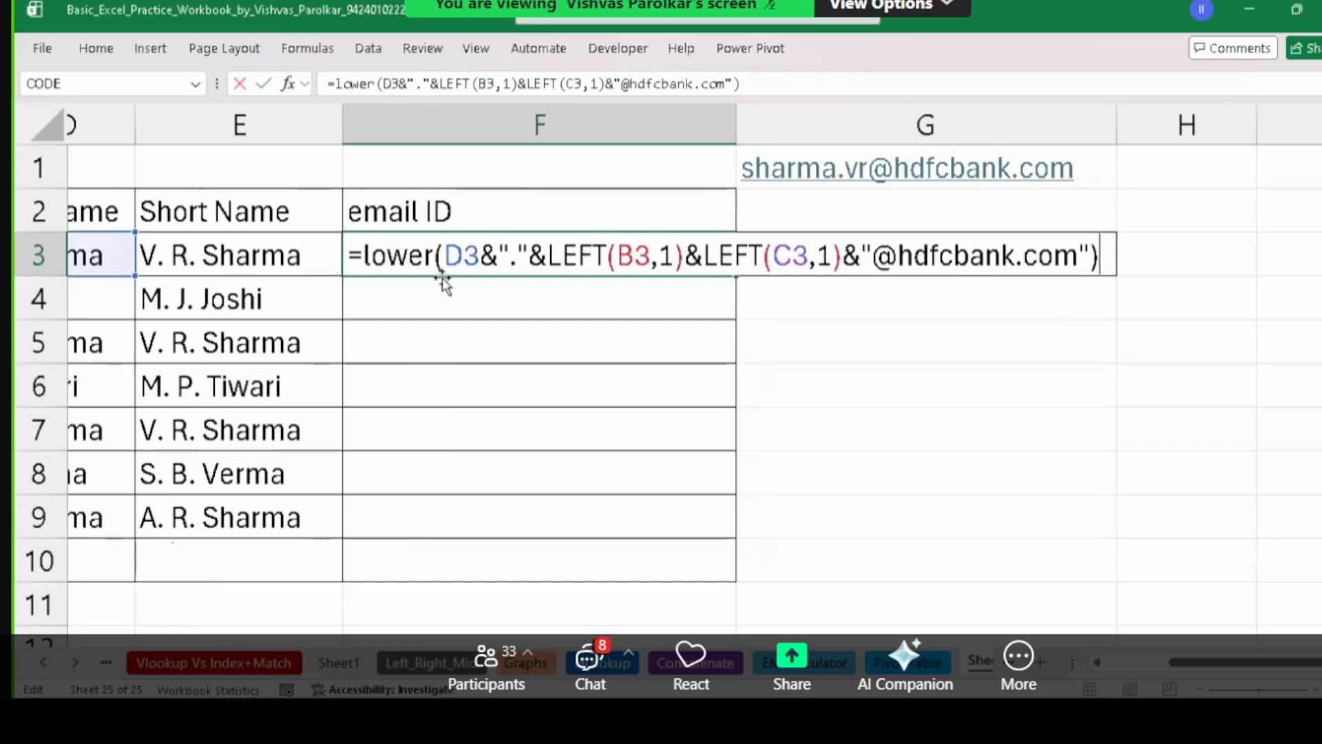
{"action": "key", "text": "Return"}
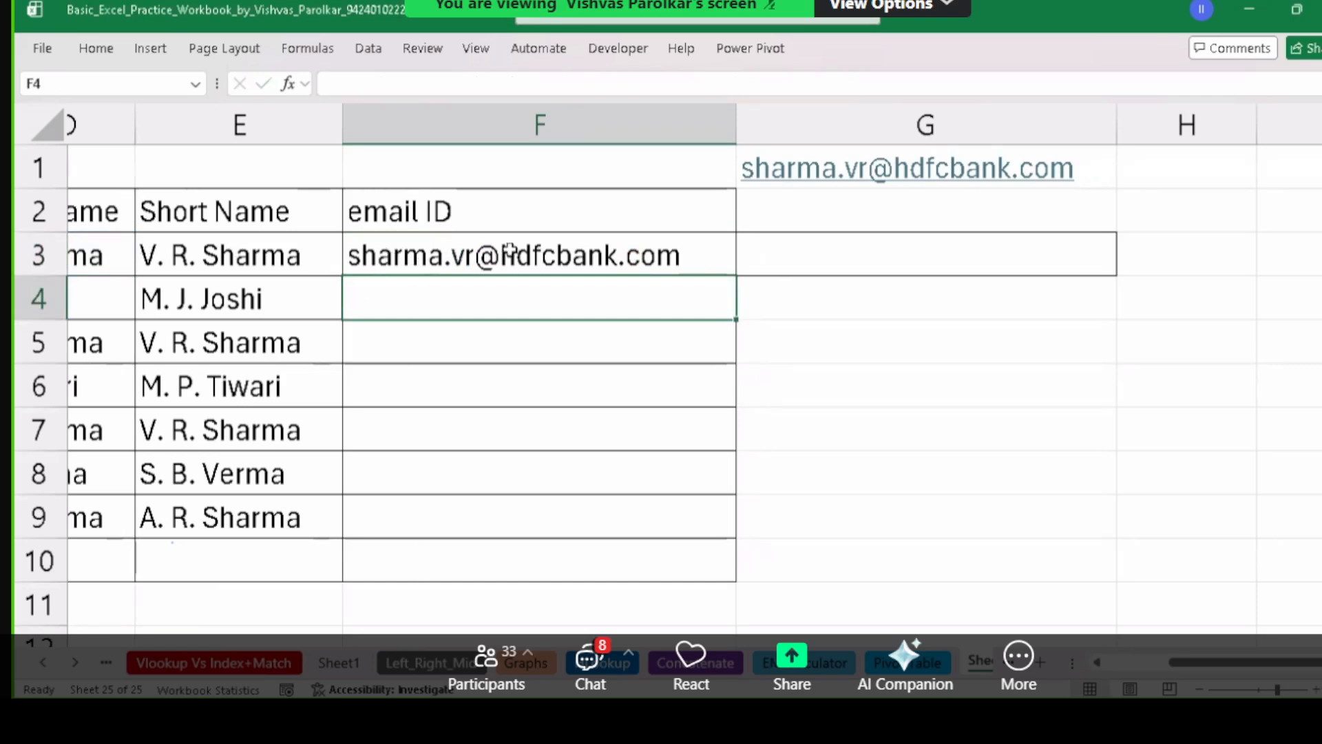
{"action": "left_click", "coordinate": [577, 257]}
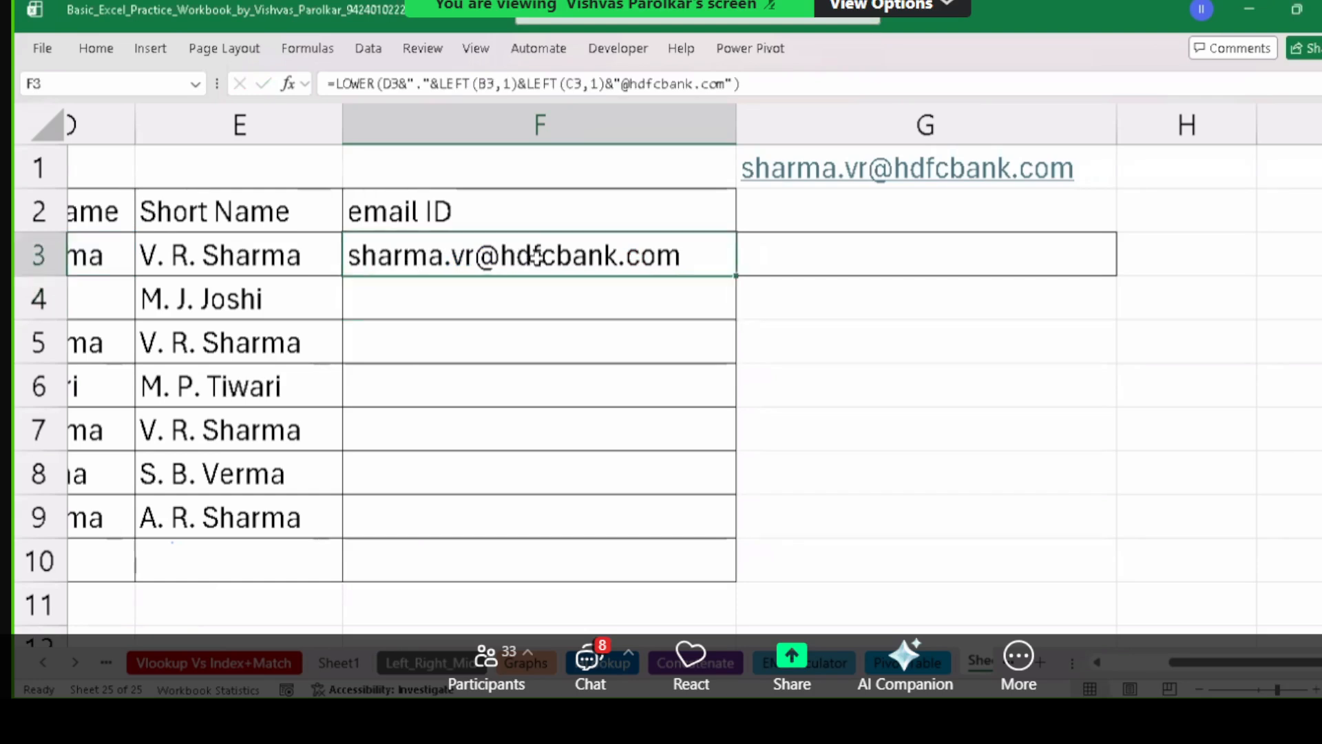
{"action": "double_click", "coordinate": [605, 256]}
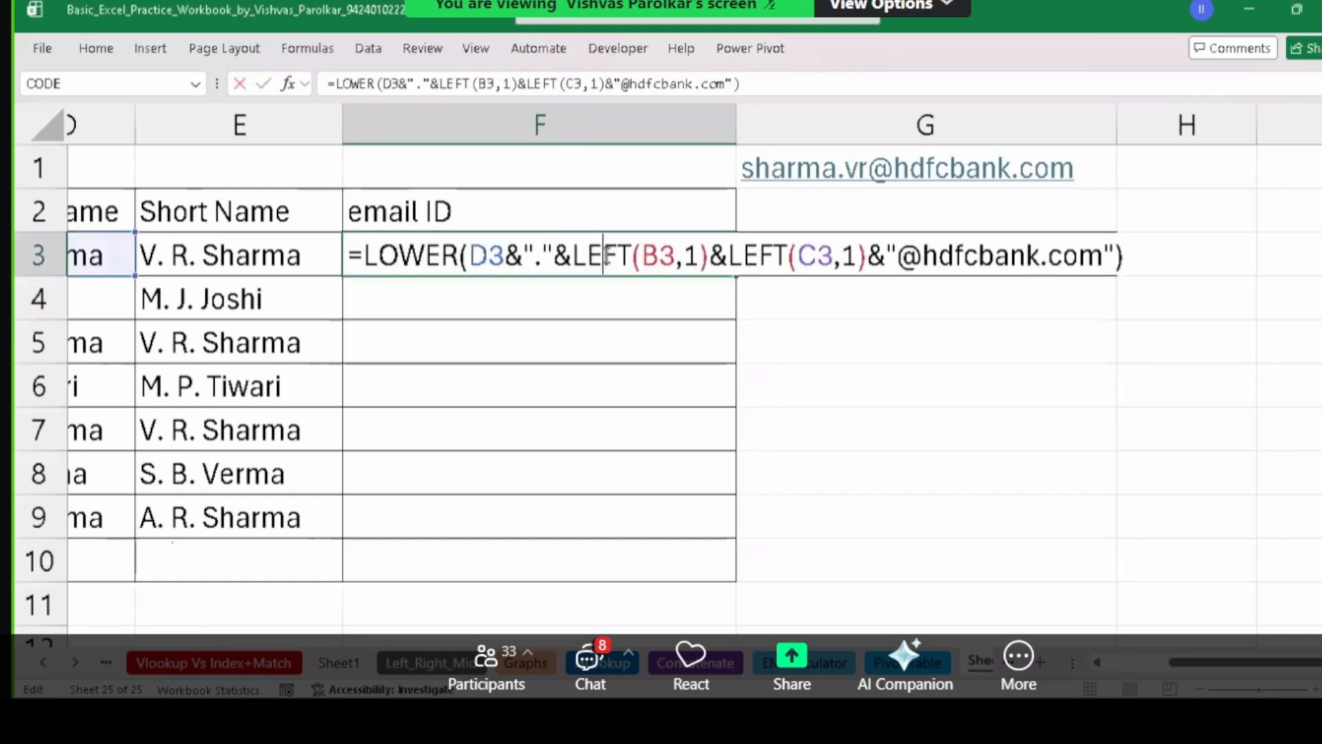
{"action": "left_click_drag", "start_coordinate": [923, 256], "coordinate": [1109, 265]}
{"action": "type", "text": "H"}
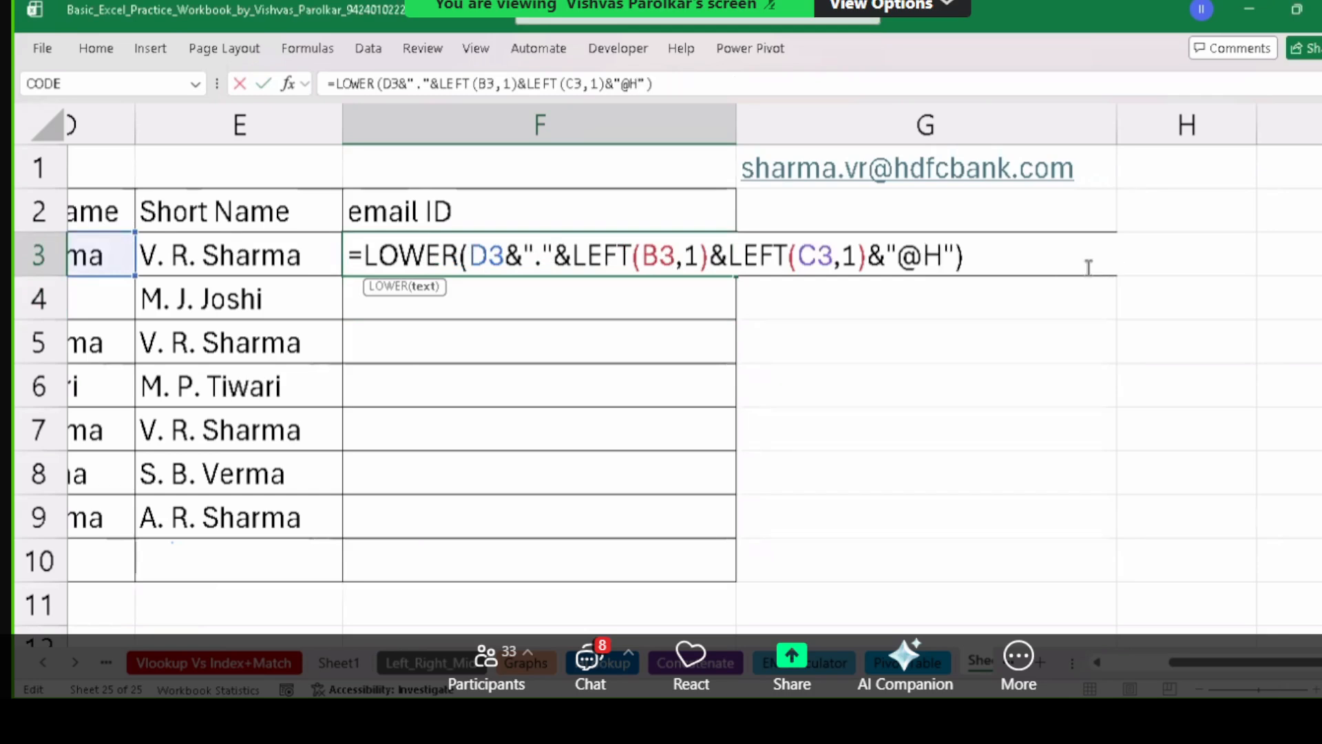
{"action": "key", "text": "BackSpace"}
{"action": "type", "text": "FCB"}
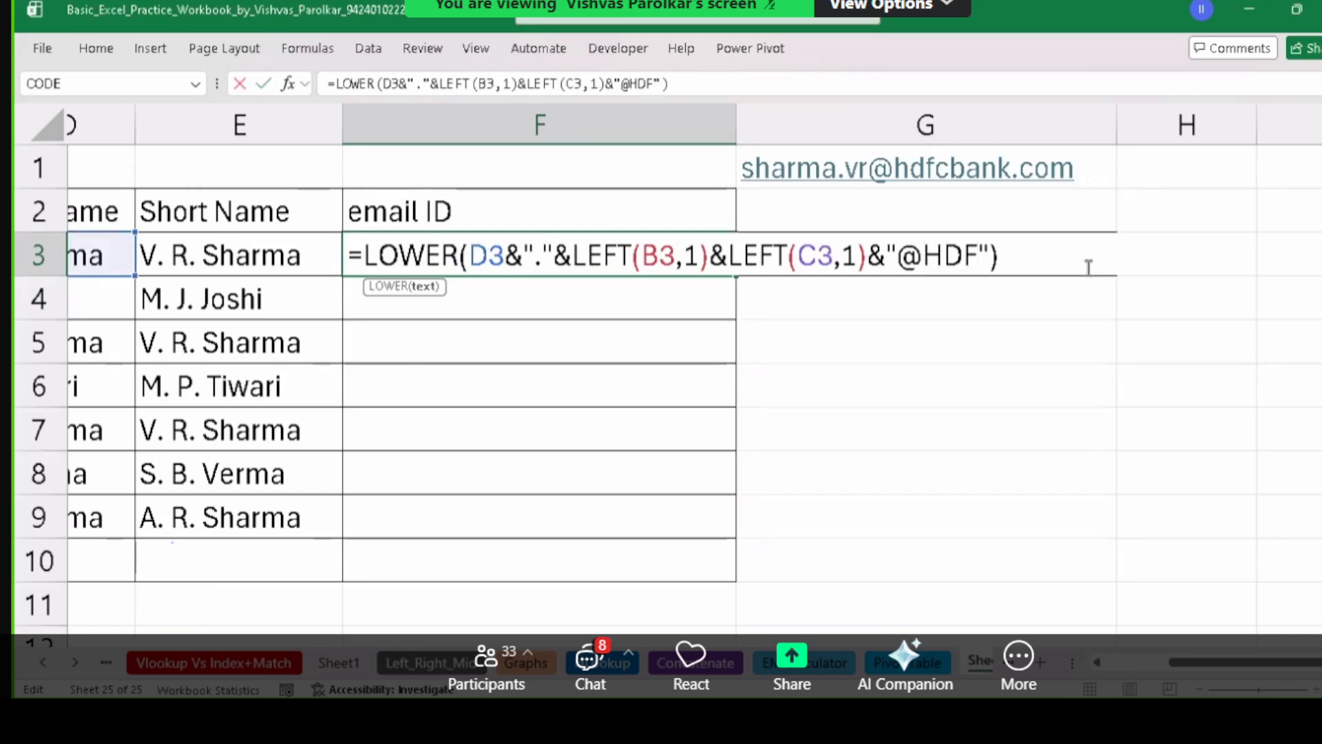
{"action": "key", "text": "BackSpace"}
{"action": "type", "text": "BANK.COM"}
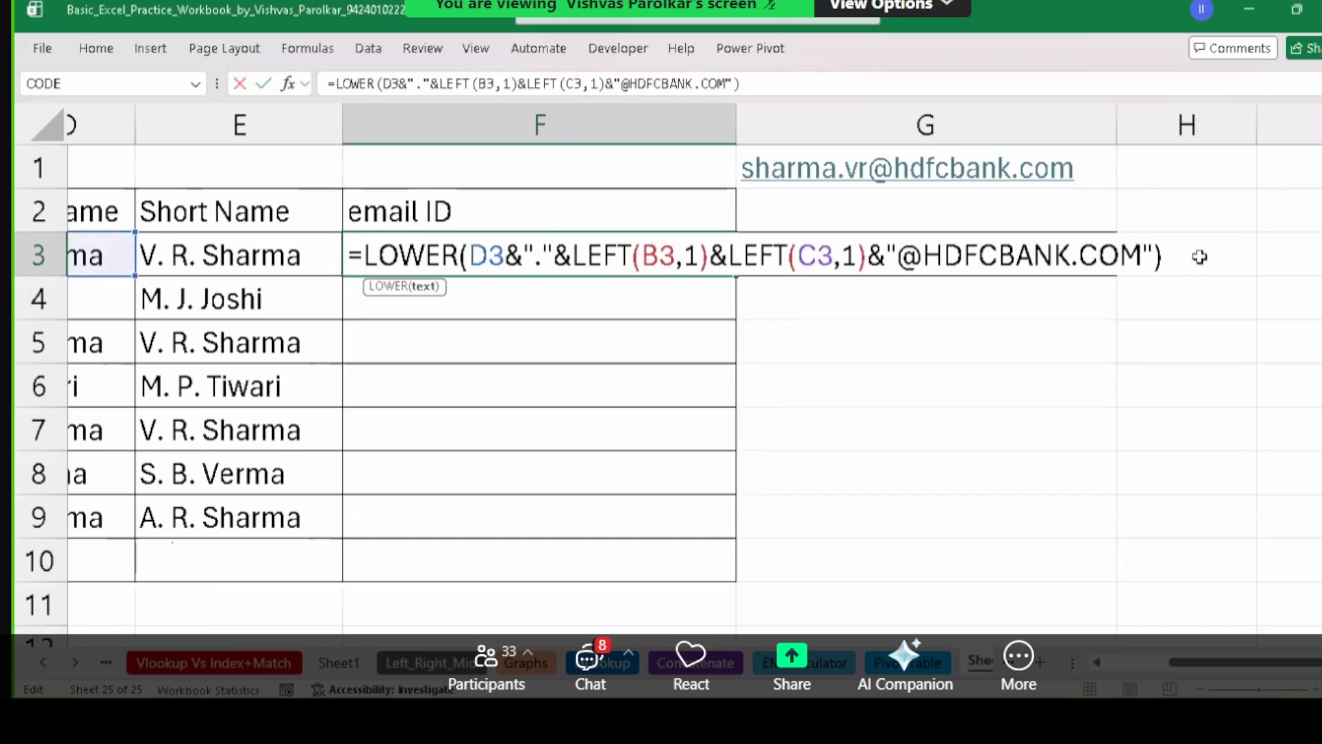
{"action": "key", "text": "Return"}
Recheck F3's formula, confirm it unchanged and return to row 3's First Name.
{"action": "left_click", "coordinate": [475, 265]}
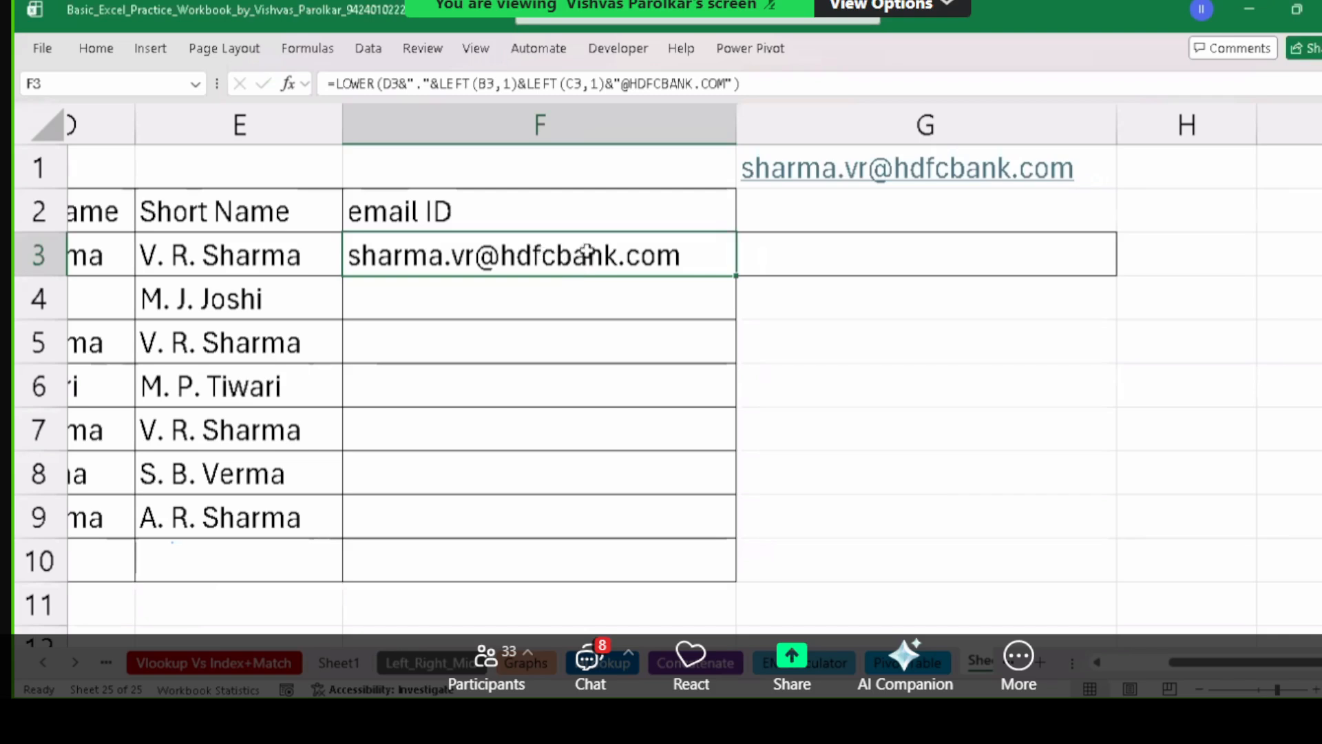
{"action": "double_click", "coordinate": [653, 255]}
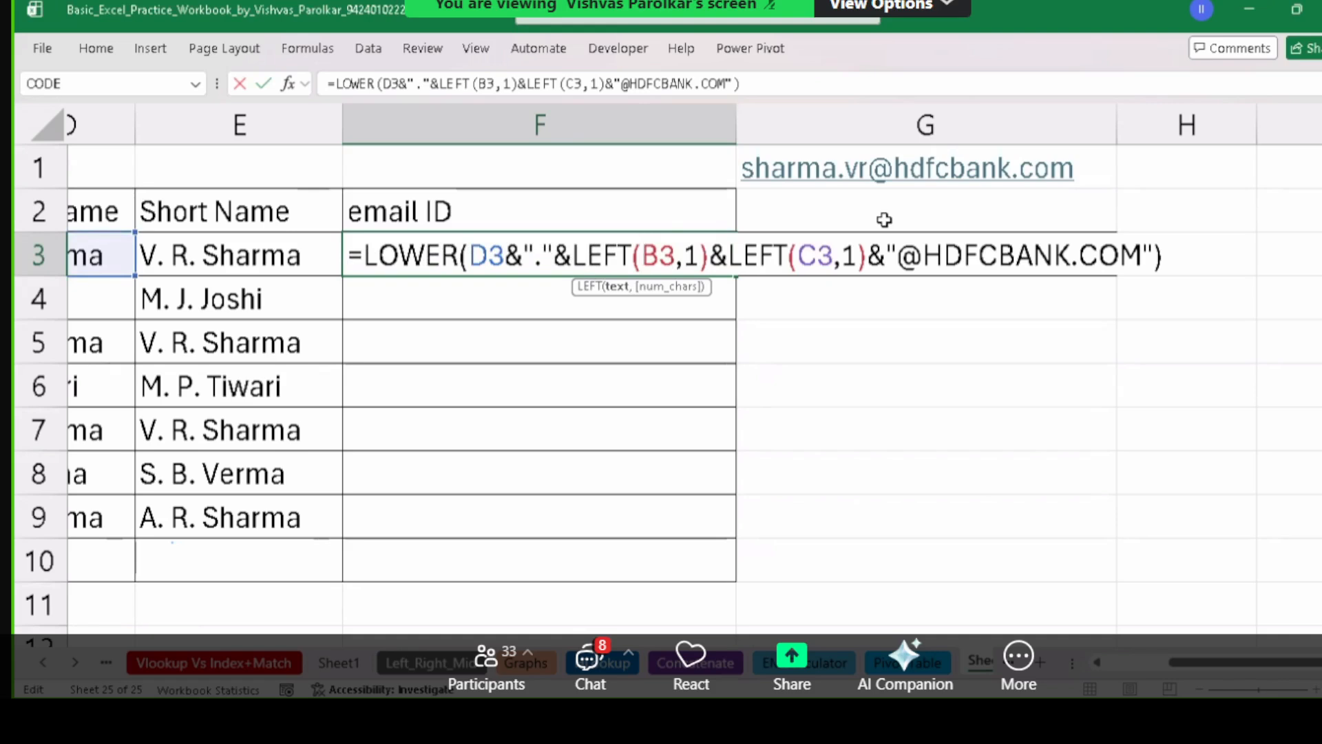
{"action": "key", "text": "ctrl+Return"}
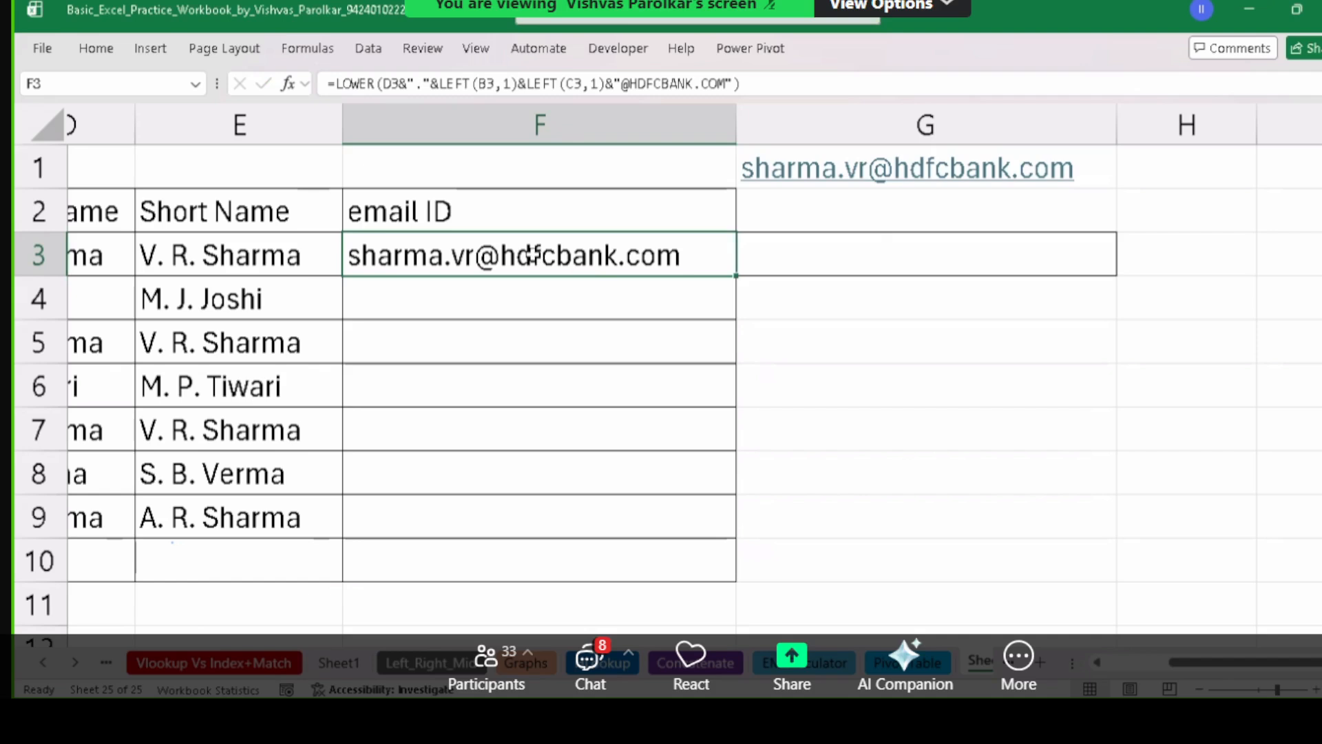
{"action": "key", "text": "Left"}
{"action": "key", "text": "Left"}
{"action": "key", "text": "Left"}
{"action": "key", "text": "Left"}
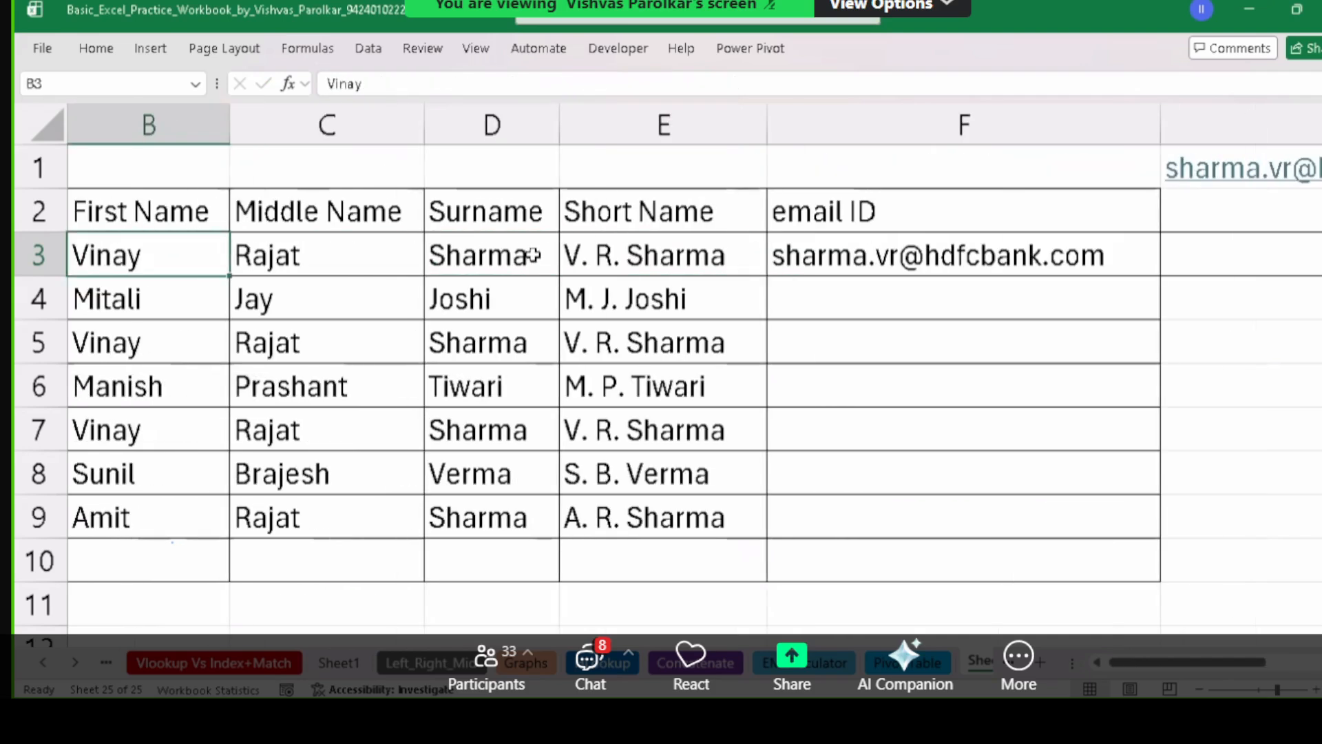
Delete all short names in E3:E9.
{"action": "key", "text": "Right"}
{"action": "key", "text": "Right"}
{"action": "key", "text": "Right"}
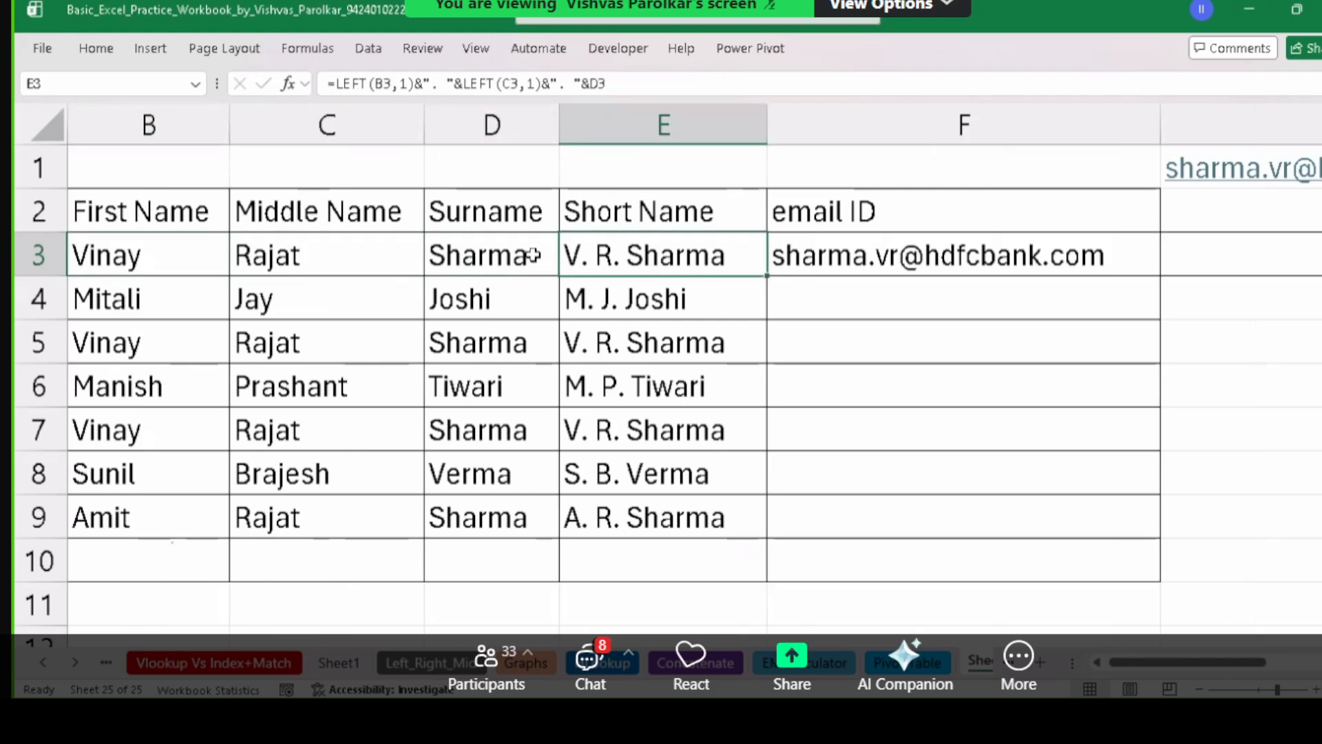
{"action": "key", "text": "shift+Down"}
{"action": "key", "text": "shift+Down"}
{"action": "key", "text": "shift+Down"}
{"action": "key", "text": "shift+Down"}
{"action": "key", "text": "shift+Down"}
{"action": "key", "text": "shift+Down"}
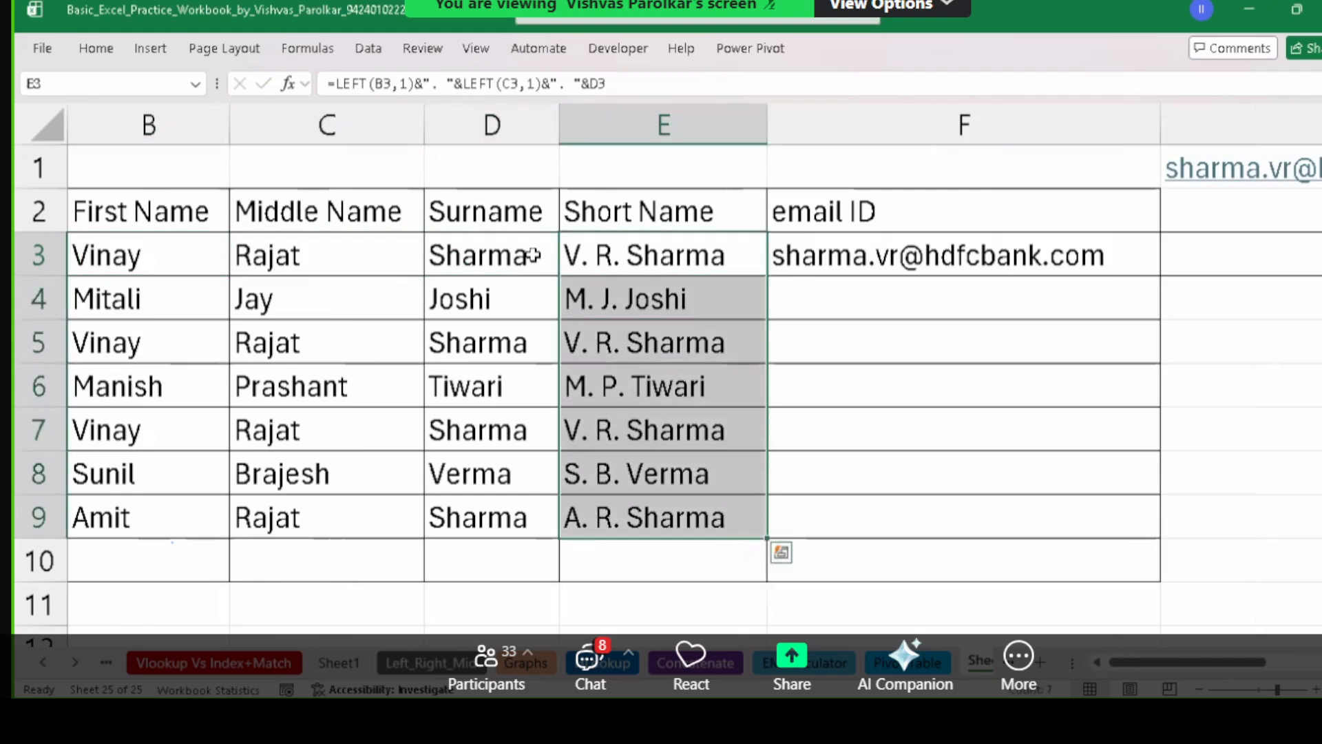
{"action": "key", "text": "Delete"}
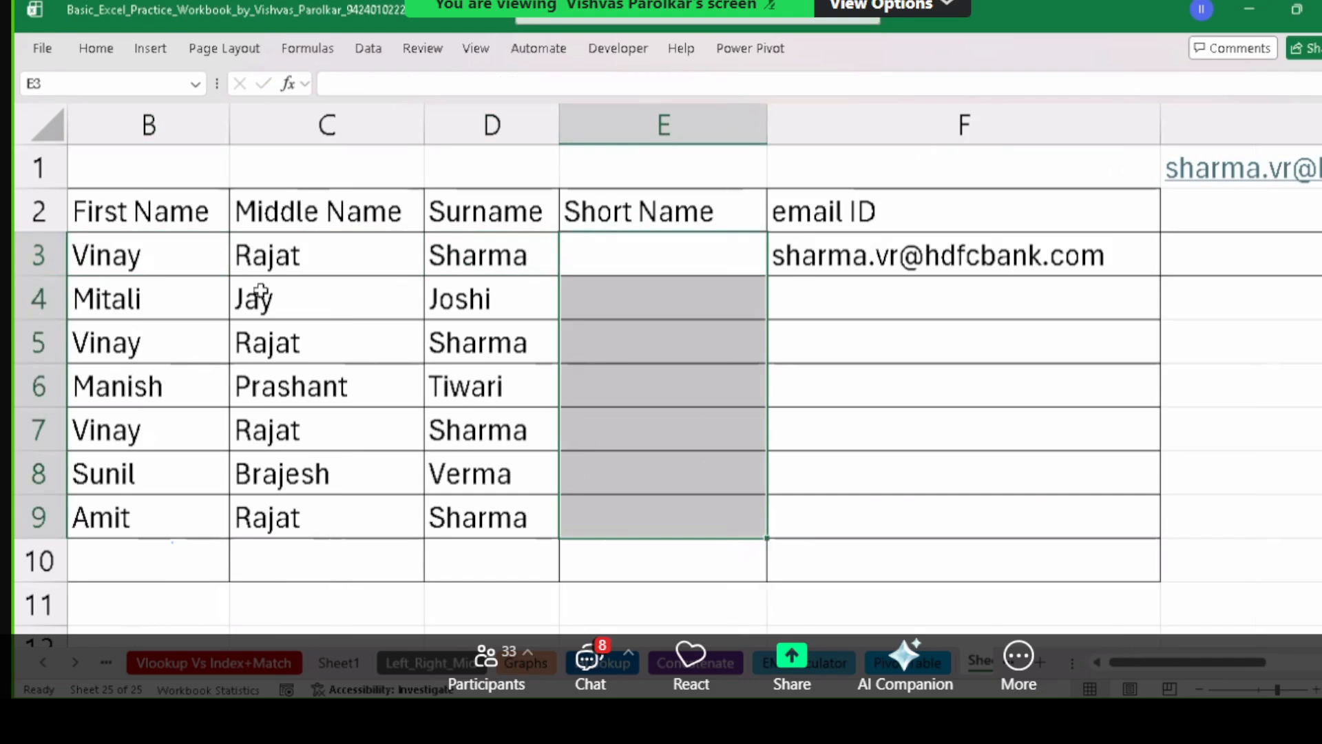
Enter "V. R. Sharma" in E3 as the example short name.
{"action": "left_click", "coordinate": [648, 244]}
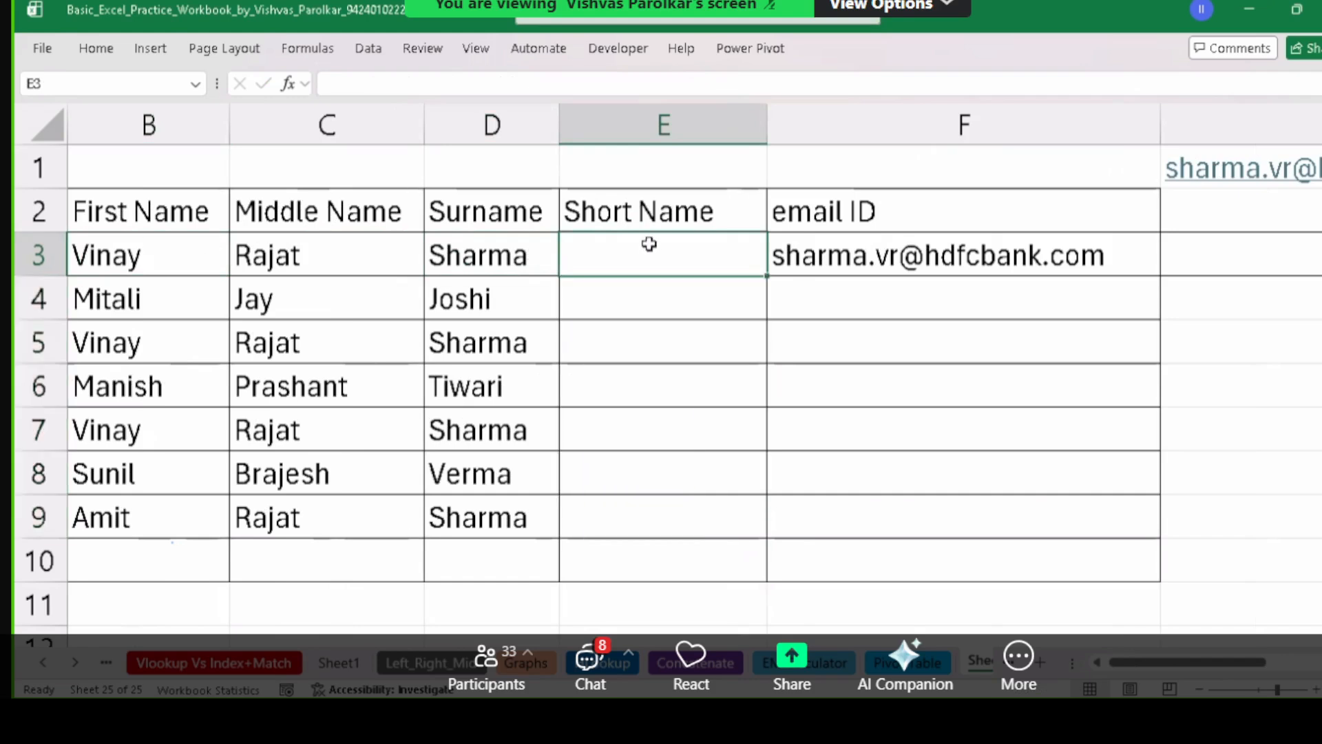
{"action": "type", "text": "V"}
{"action": "key", "text": "BackSpace"}
{"action": "type", "text": "V. R"}
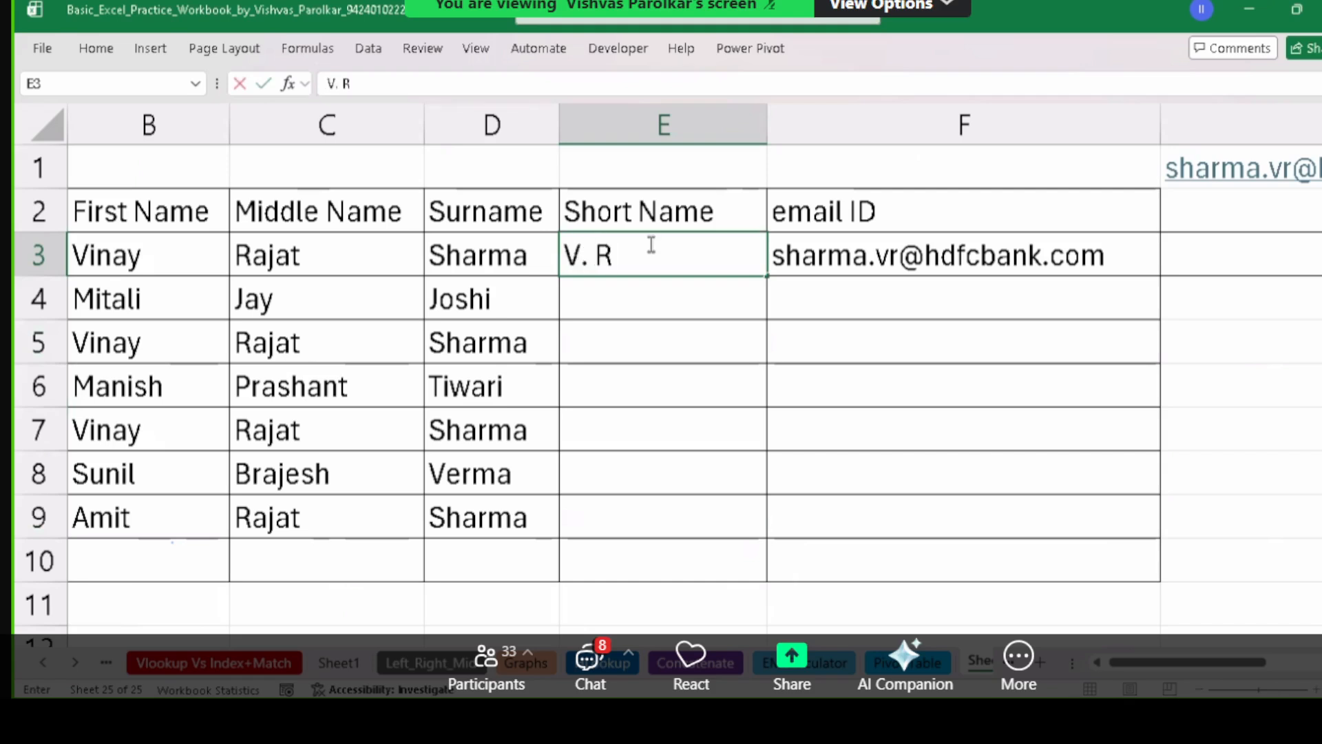
{"action": "type", "text": ". Sharma"}
{"action": "key", "text": "Return"}
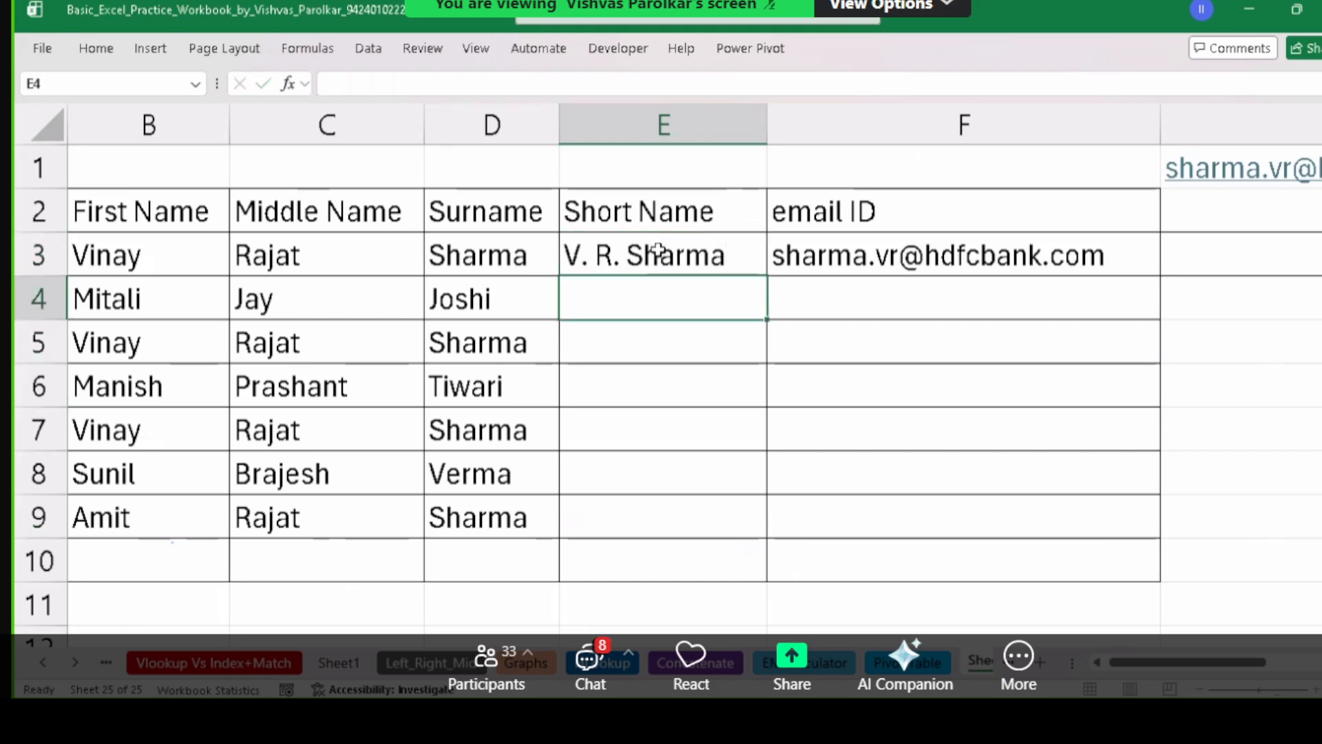
{"action": "left_click_drag", "start_coordinate": [649, 254], "coordinate": [666, 530]}
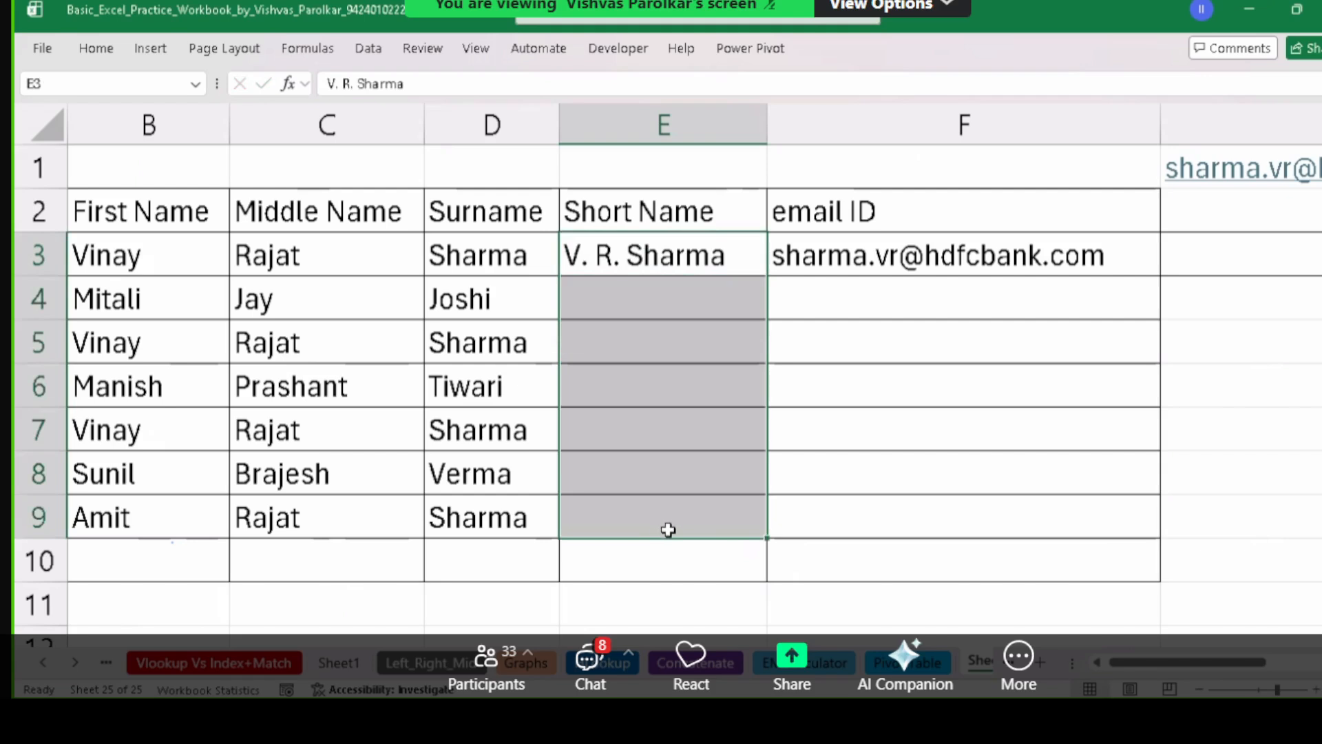
{"action": "key", "text": "ctrl+e"}
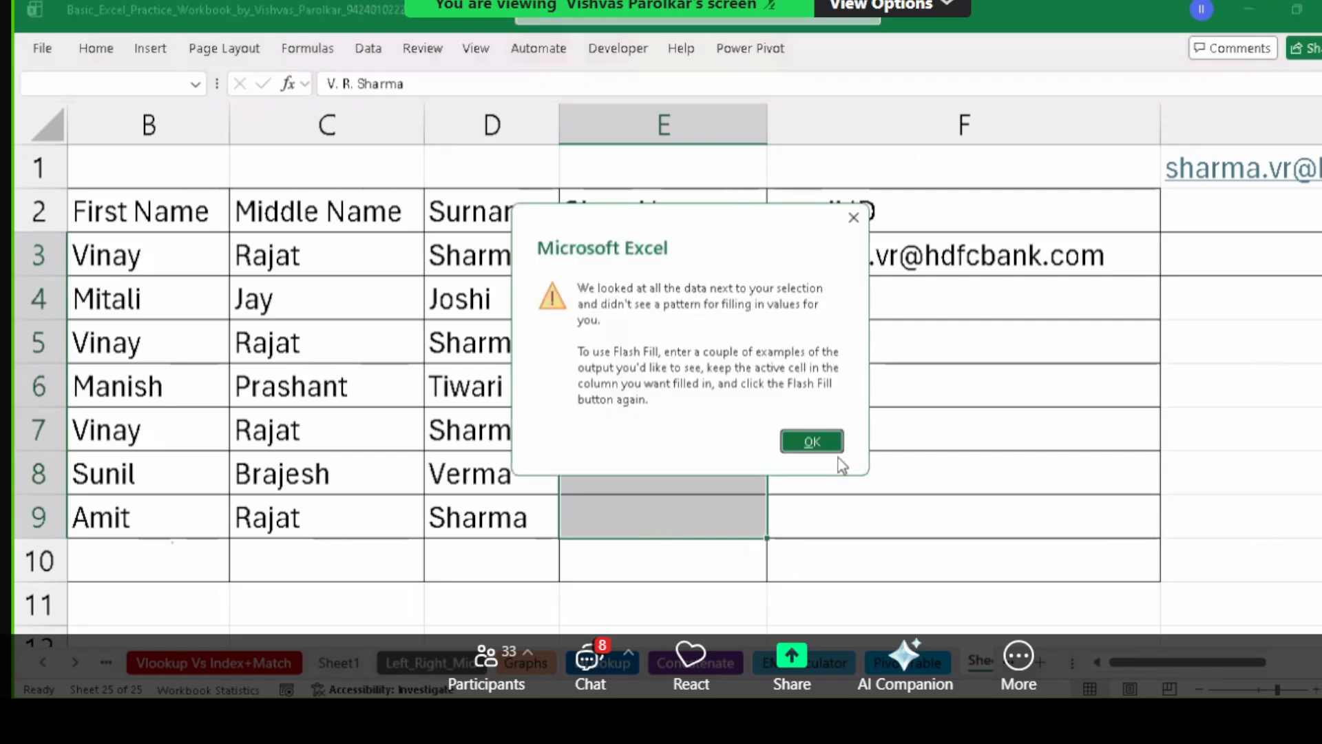
{"action": "key", "text": "Return"}
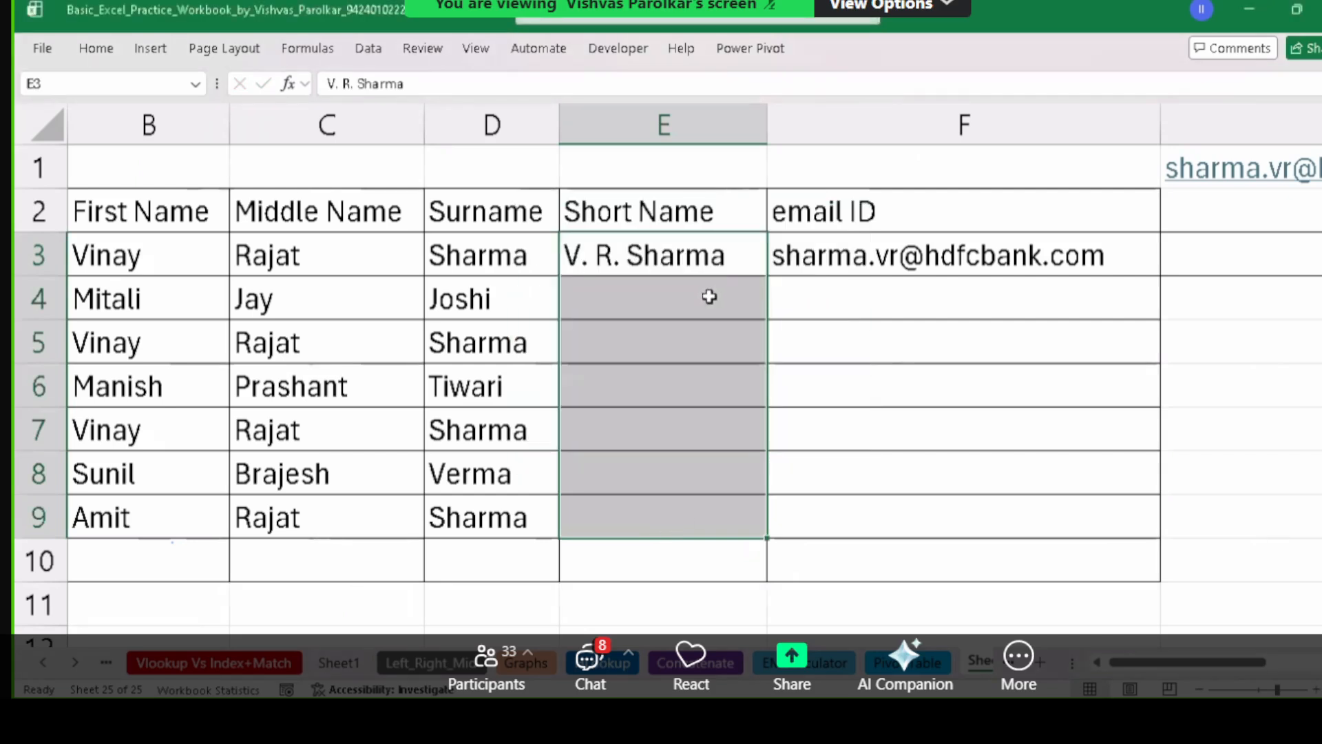
{"action": "left_click_drag", "start_coordinate": [709, 296], "coordinate": [710, 417]}
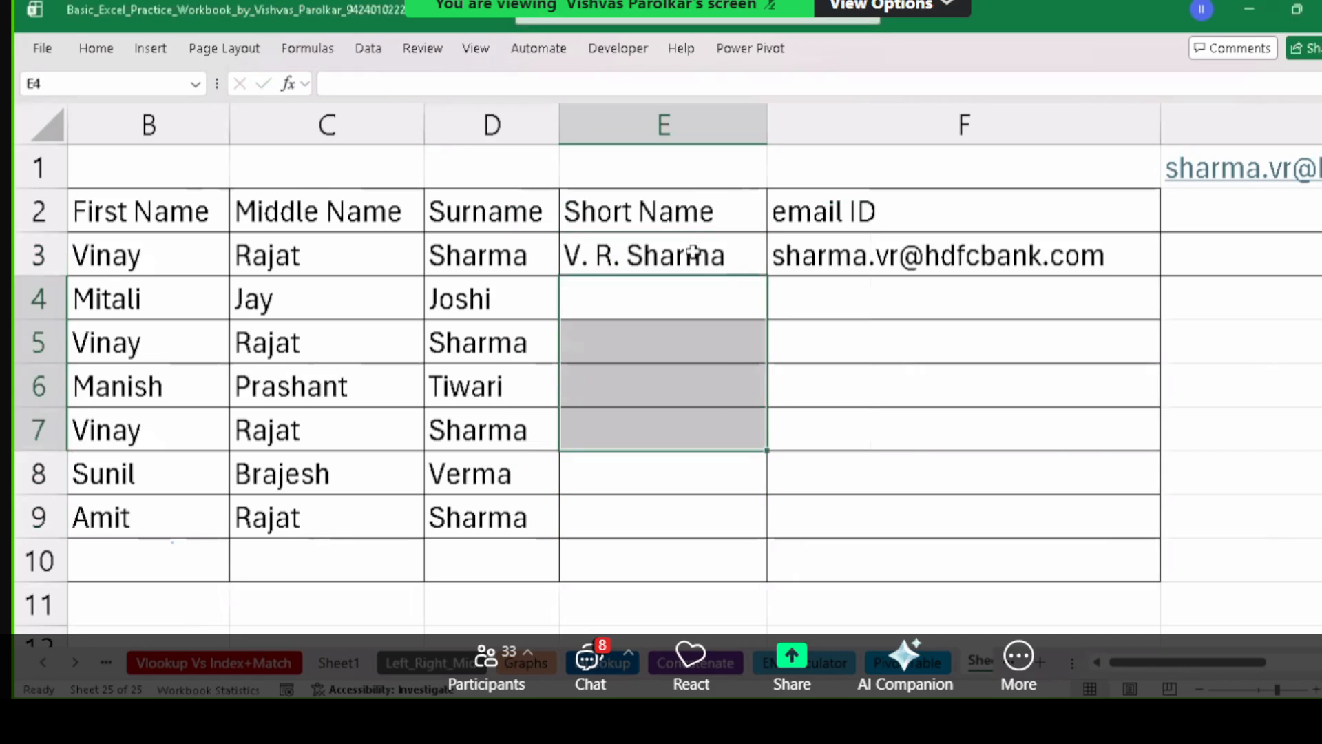
{"action": "left_click", "coordinate": [689, 308]}
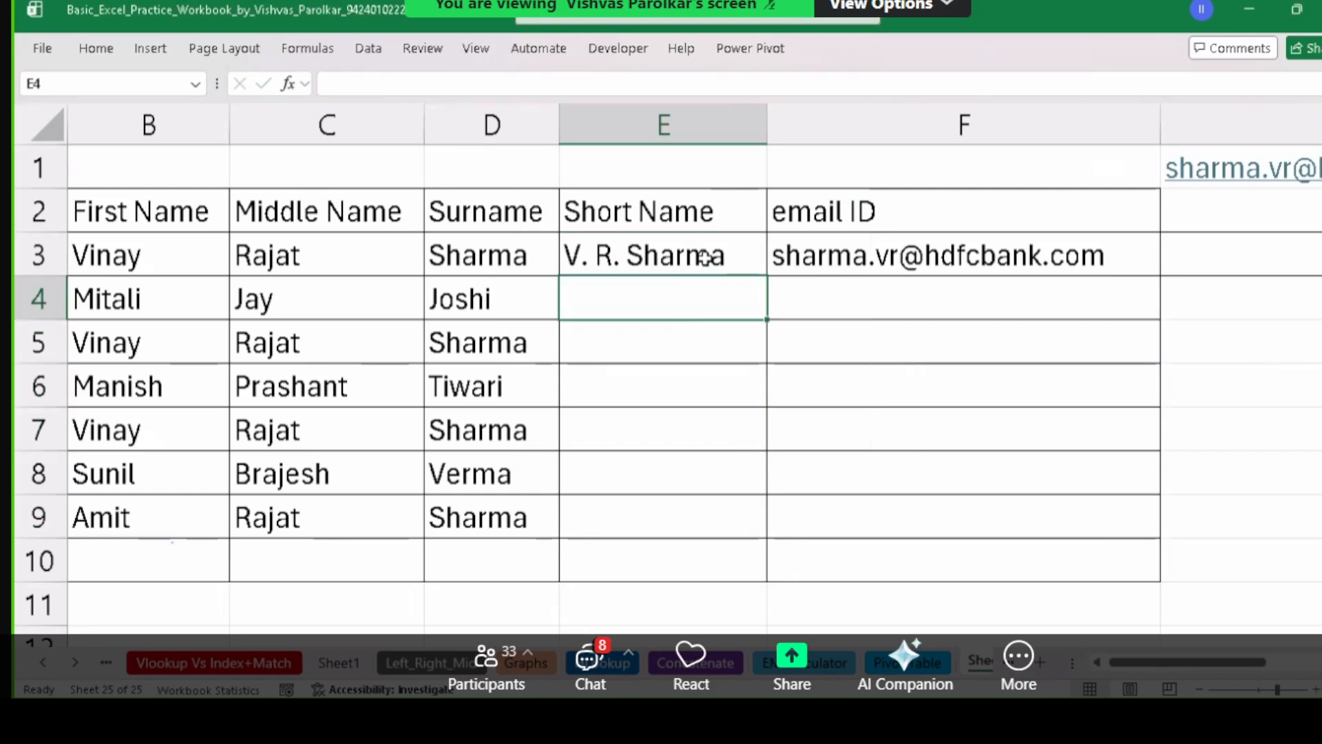
{"action": "left_click_drag", "start_coordinate": [714, 253], "coordinate": [726, 493]}
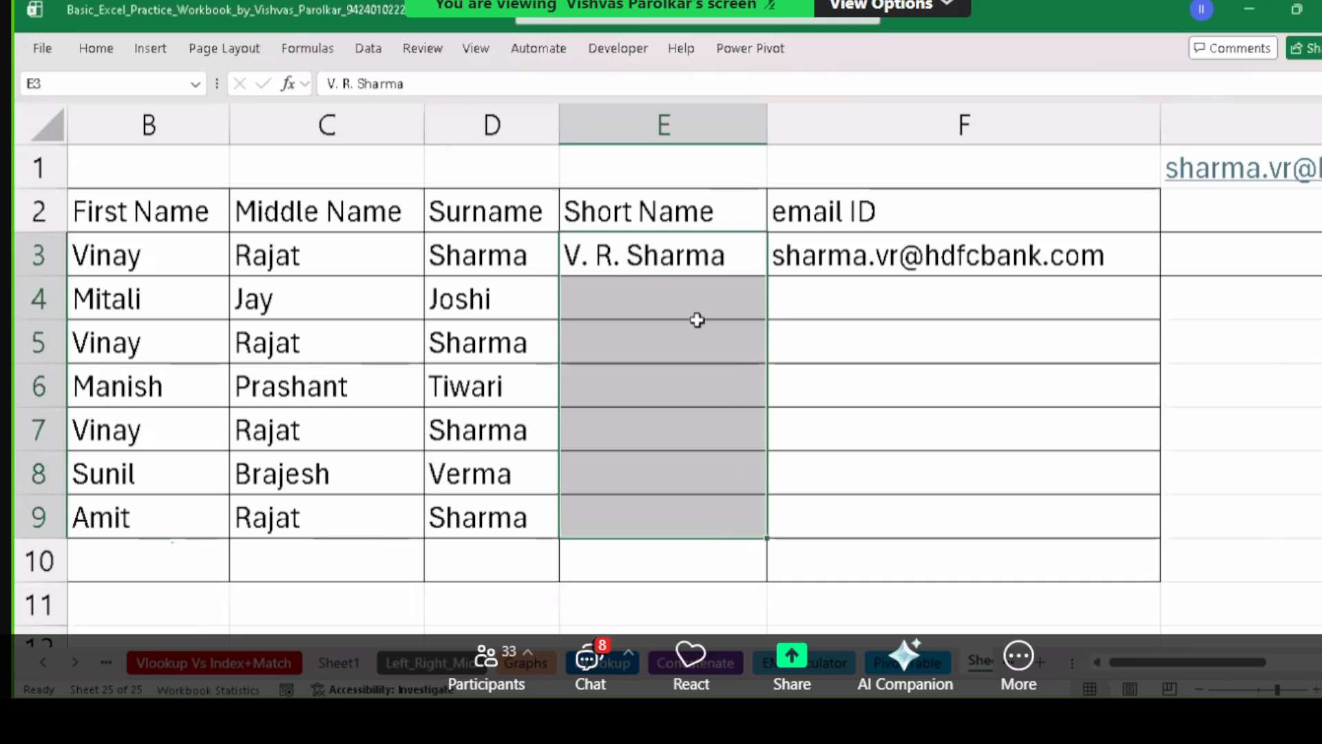
{"action": "left_click", "coordinate": [685, 283]}
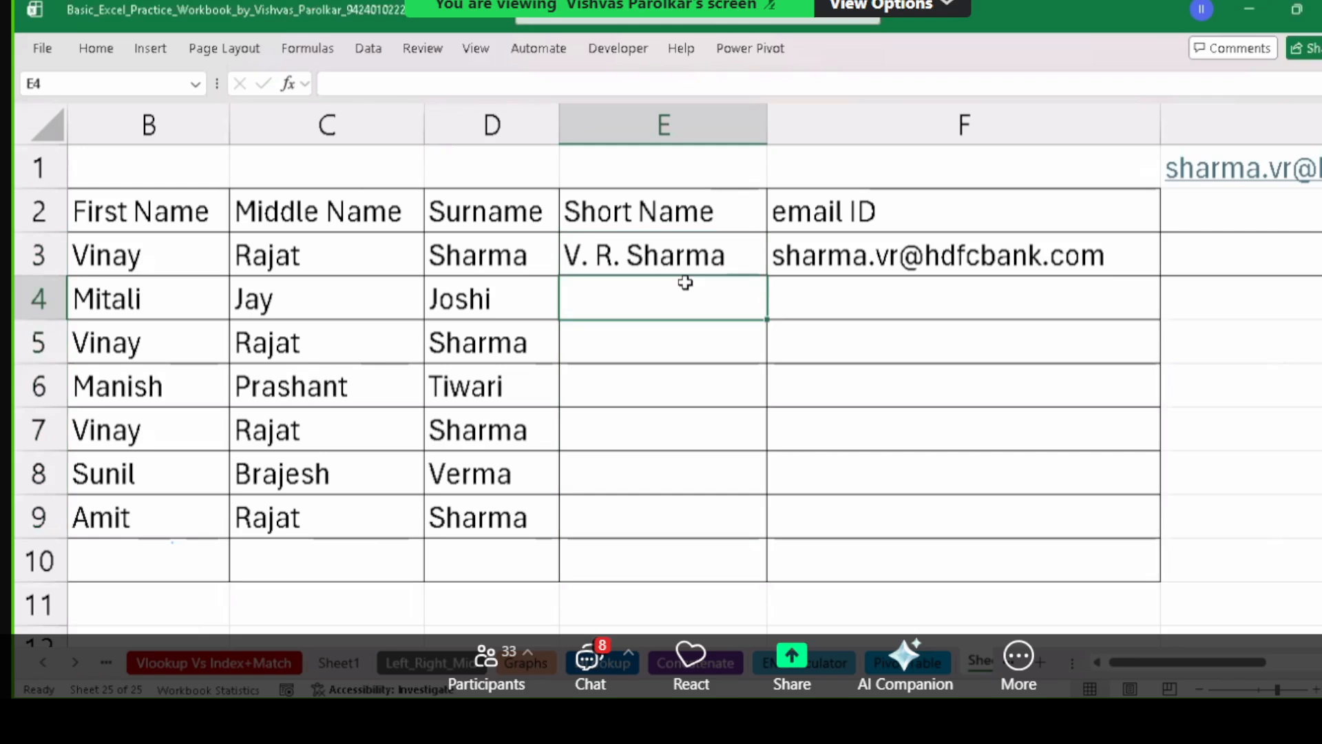
{"action": "left_click_drag", "start_coordinate": [83, 256], "coordinate": [500, 469]}
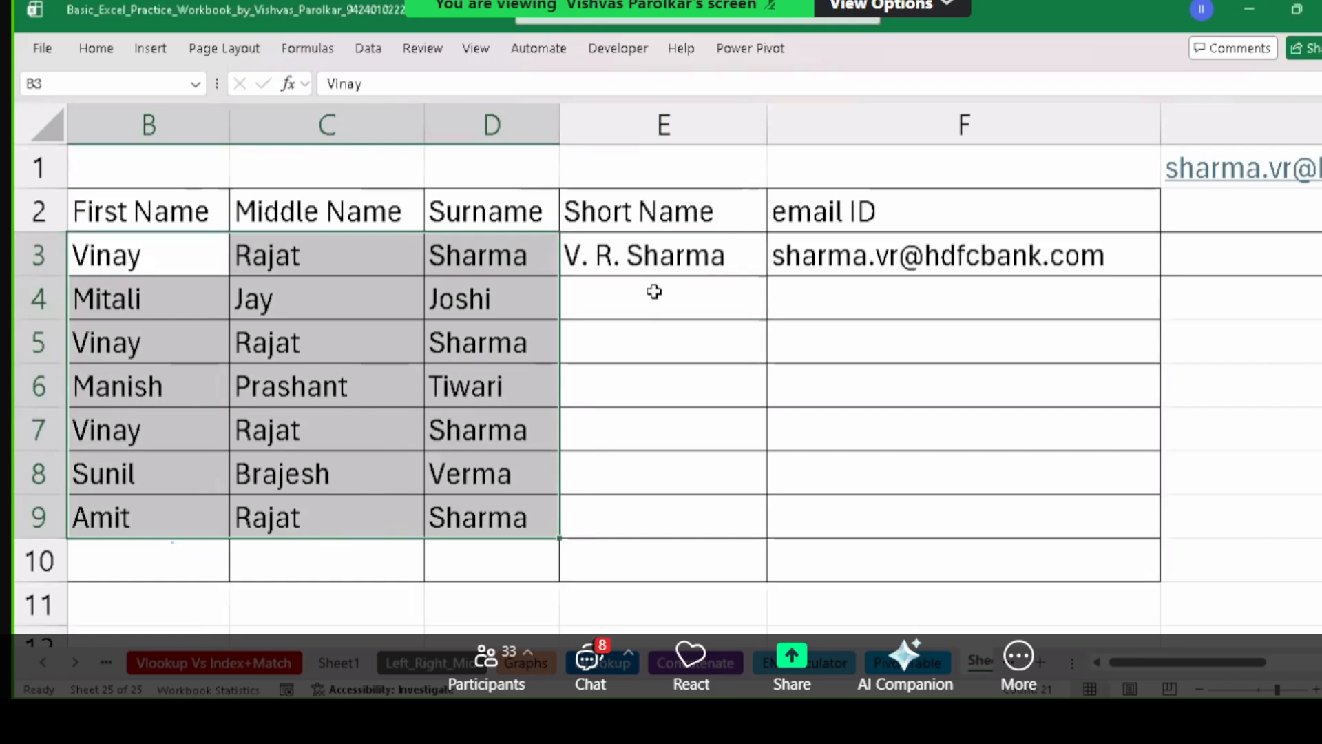
{"action": "left_click", "coordinate": [696, 265]}
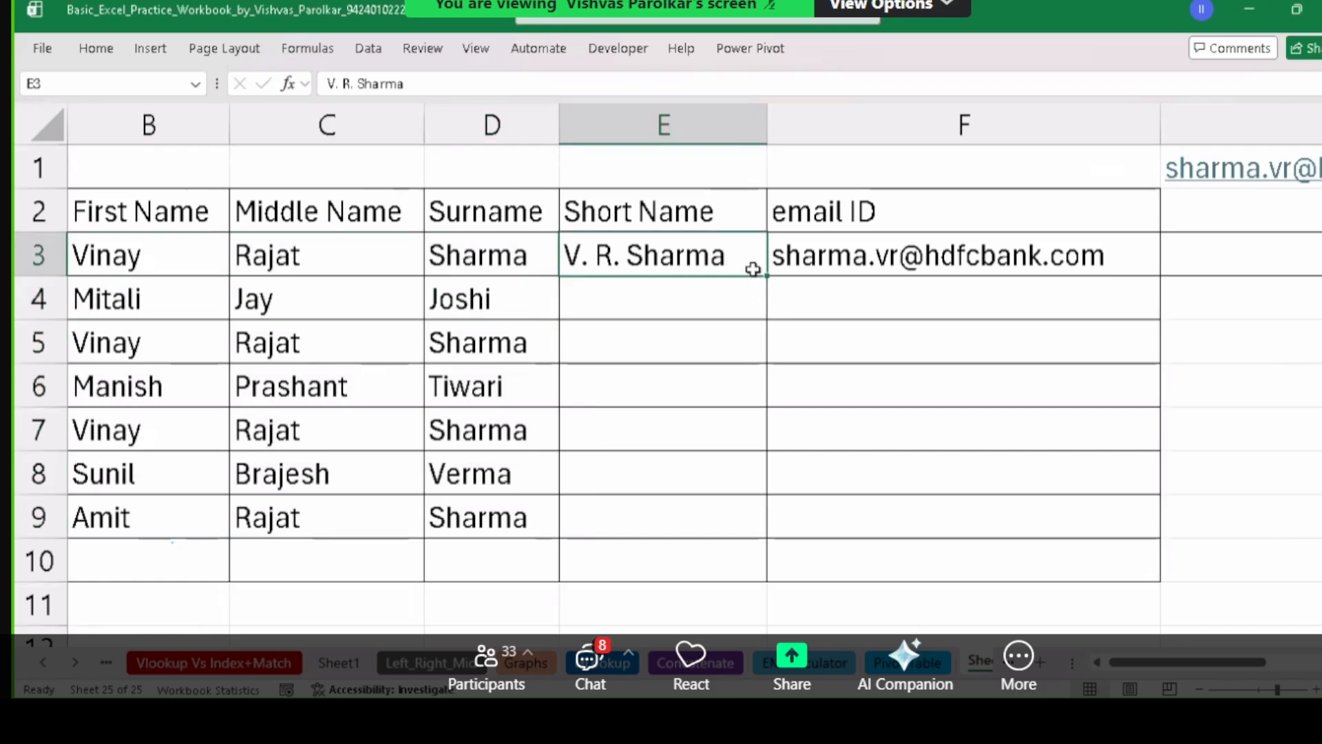
Undo the filled-down short names and delete E3's example, leaving E3:E9 empty.
{"action": "left_click_drag", "start_coordinate": [768, 276], "coordinate": [776, 386]}
{"action": "key", "text": "ctrl+z"}
{"action": "key", "text": "Delete"}
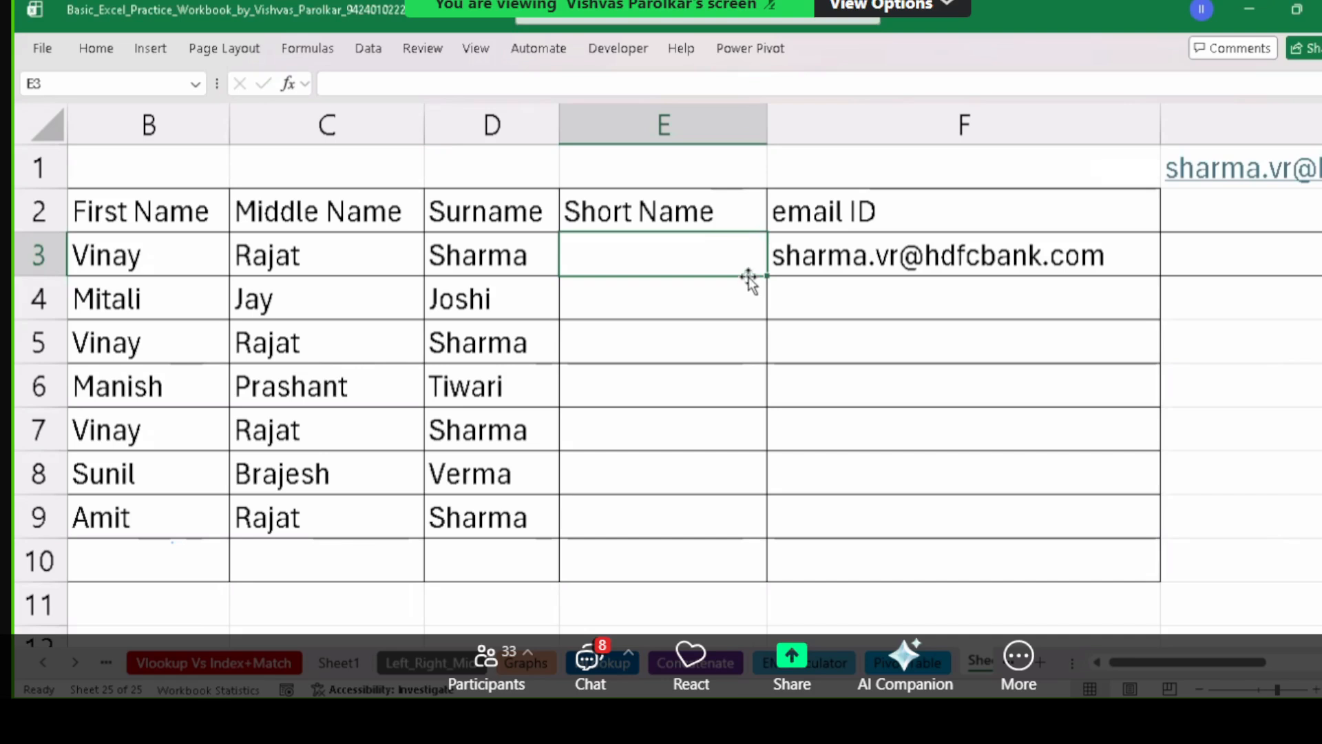
{"action": "left_click", "coordinate": [474, 274]}
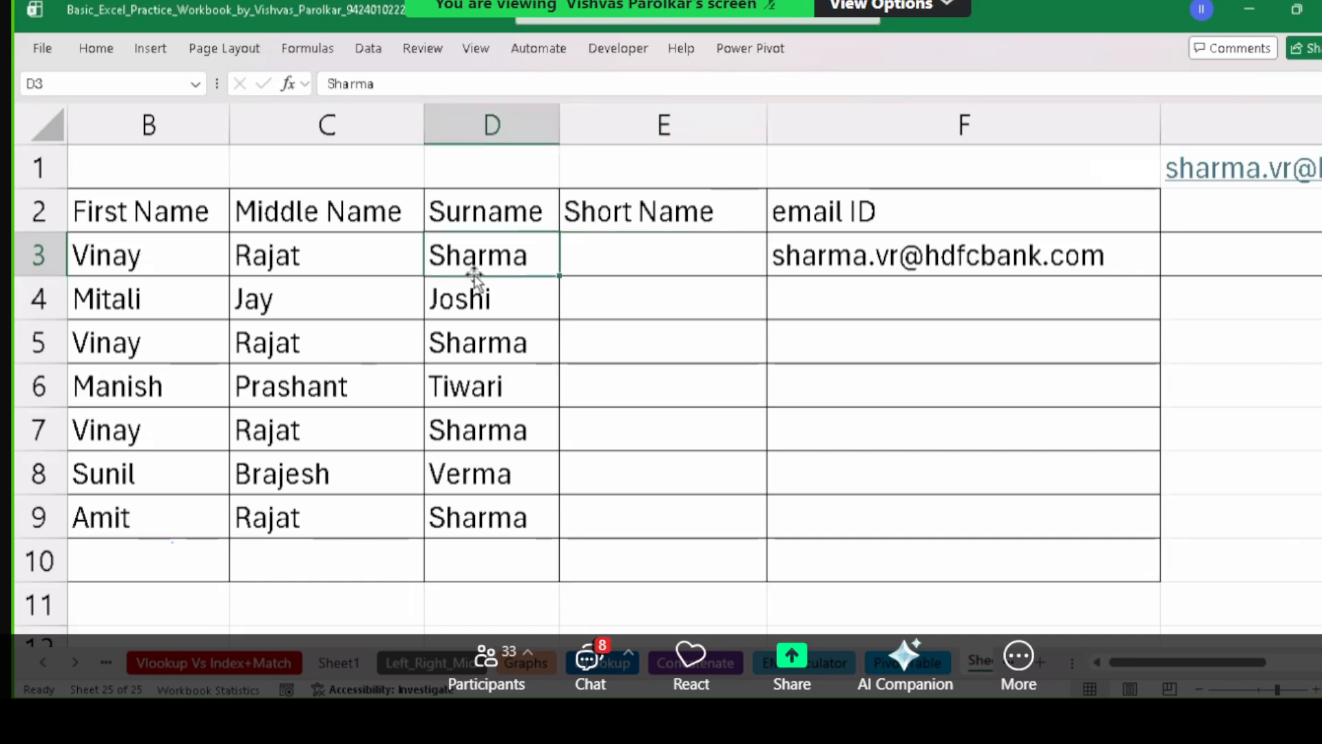
{"action": "left_click", "coordinate": [614, 296]}
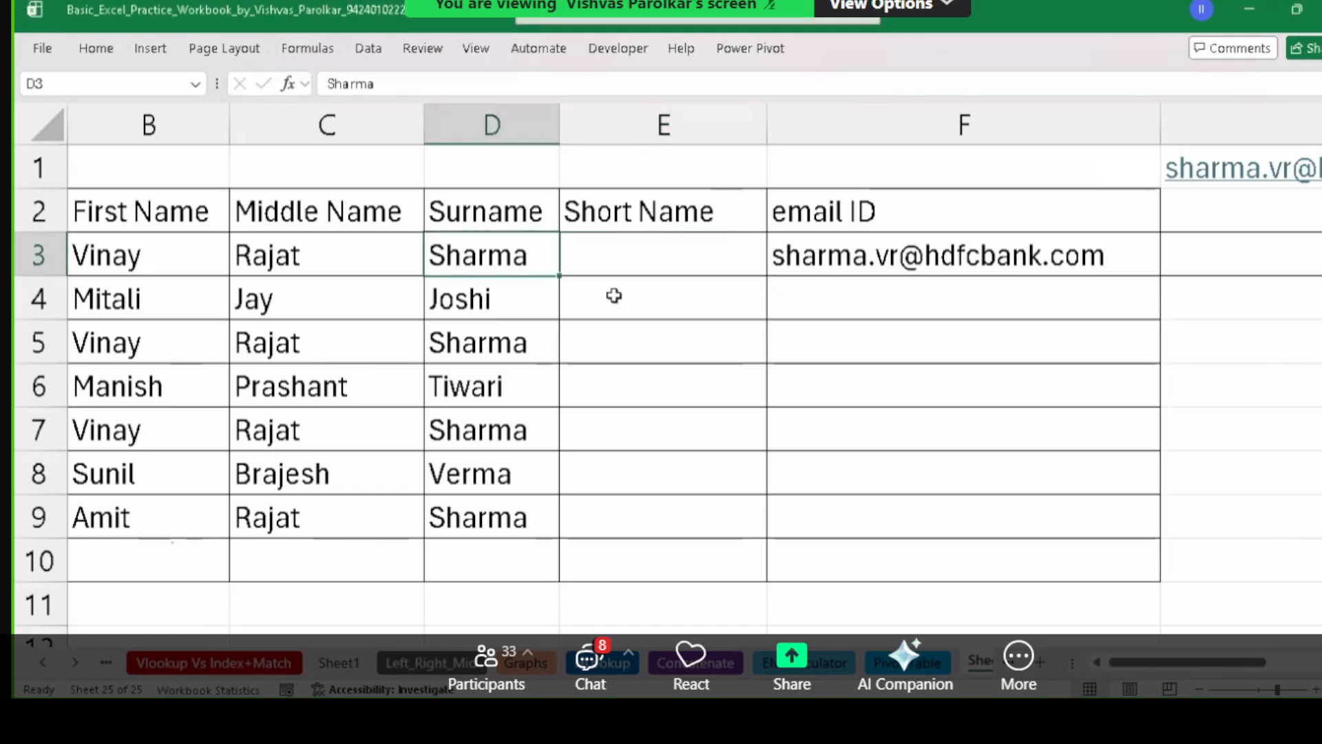